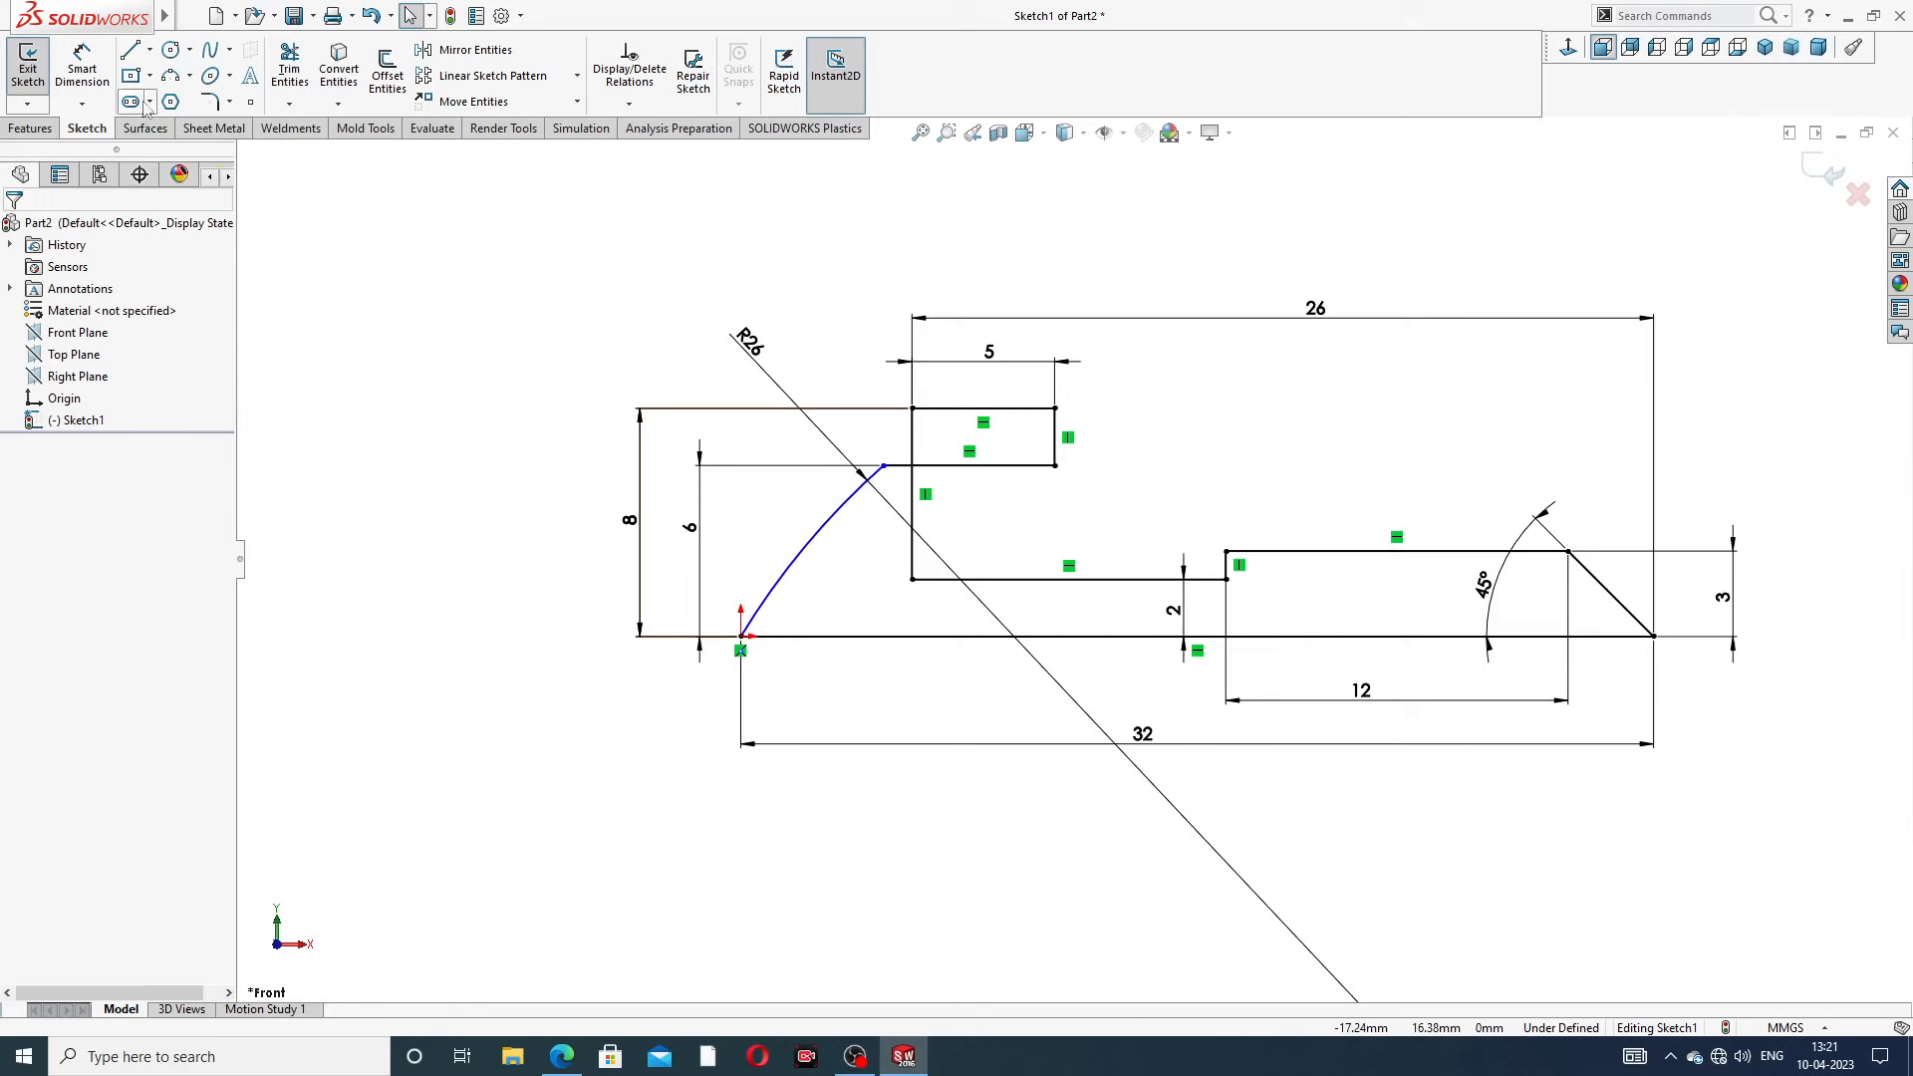
Draw a vertical construction centerline about 3.2 mm long upward from the origin
left_click(149, 50)
left_click(170, 80)
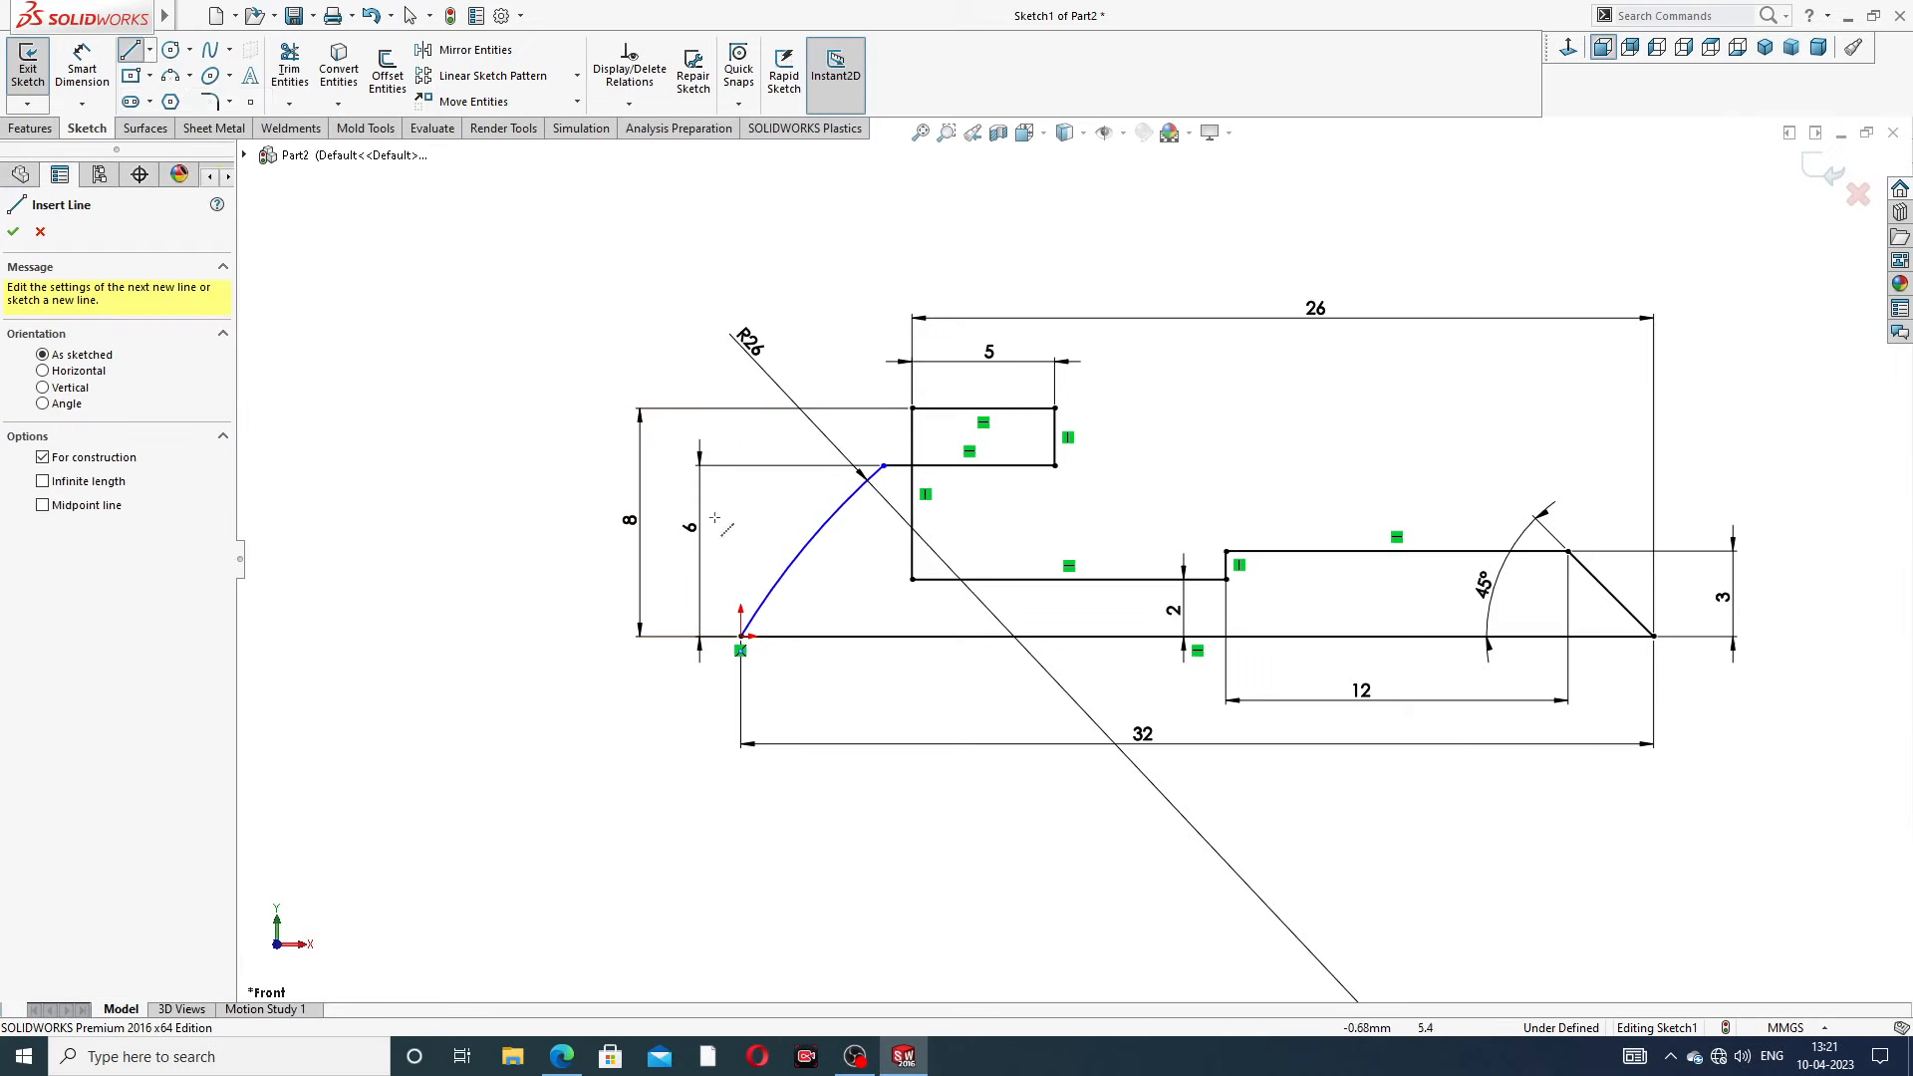
left_click(740, 636)
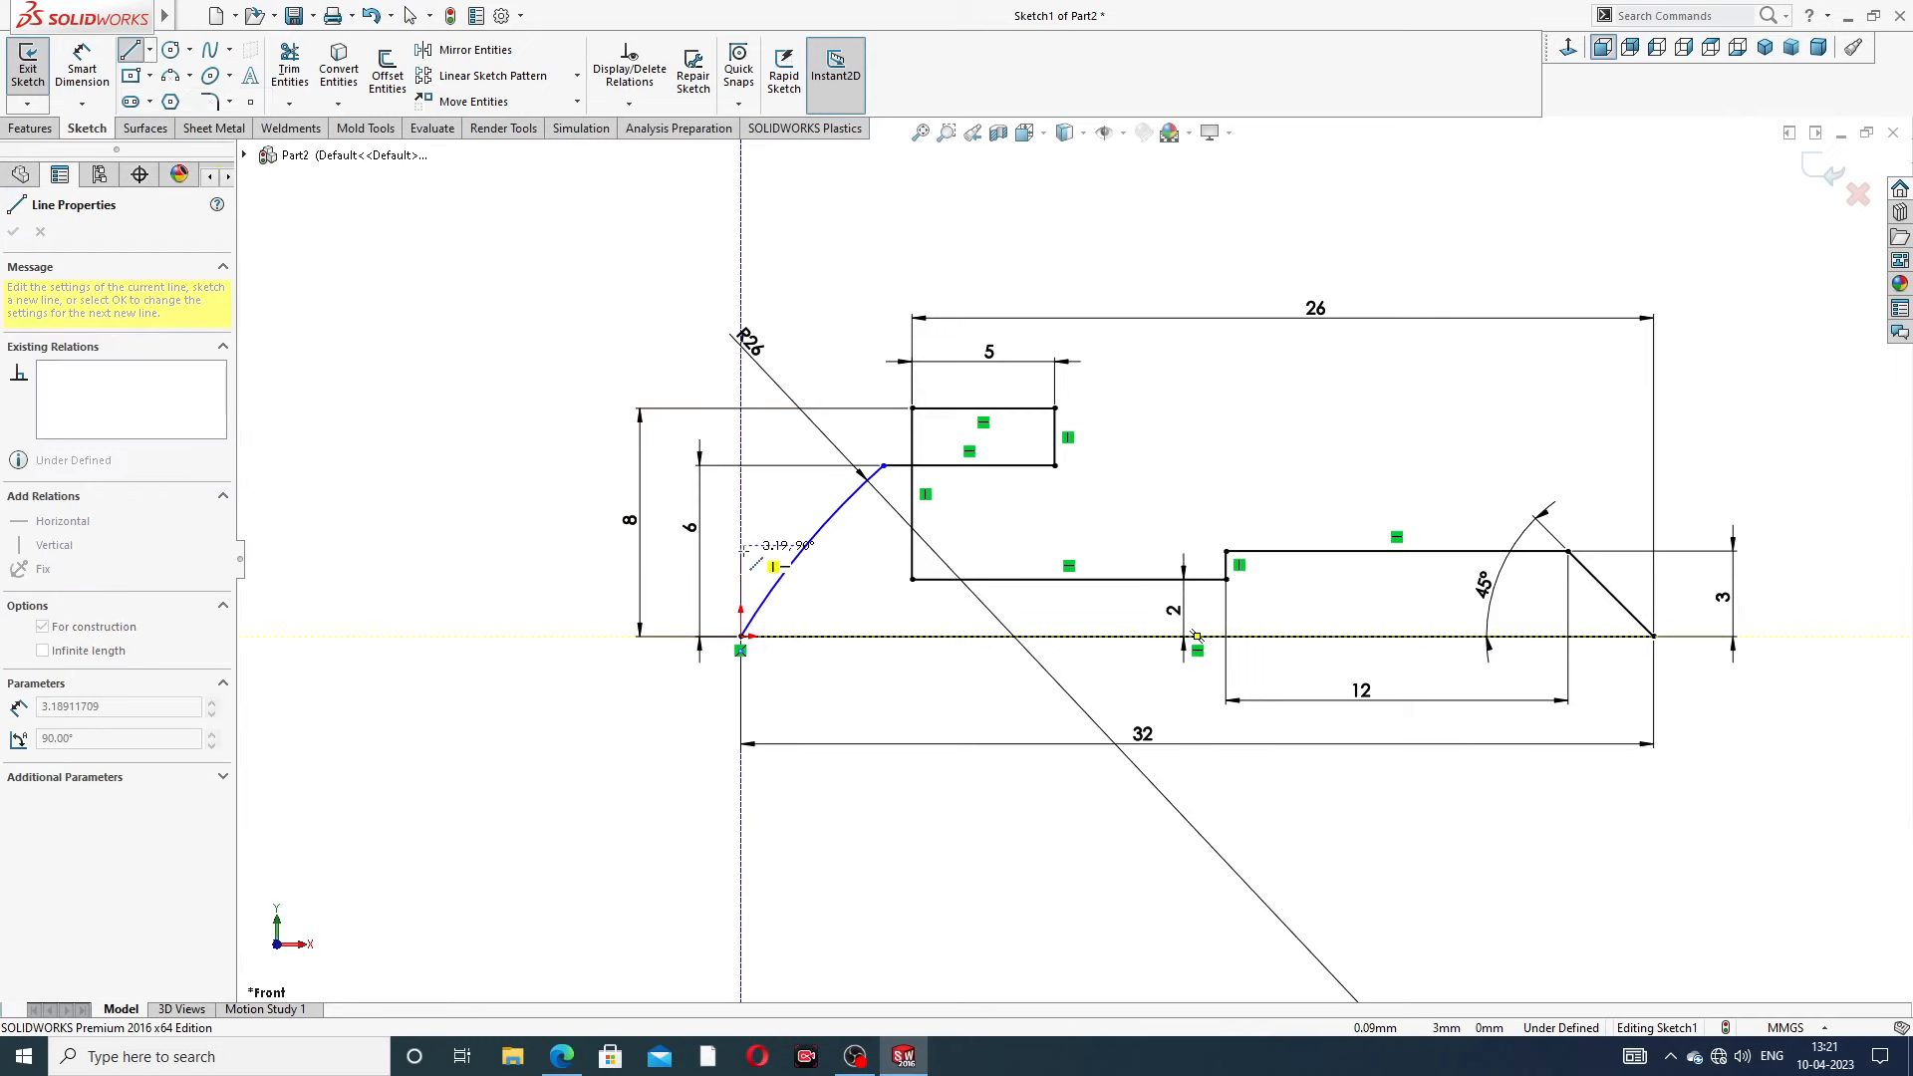
left_click(740, 546)
right_click(783, 506)
left_click(804, 514)
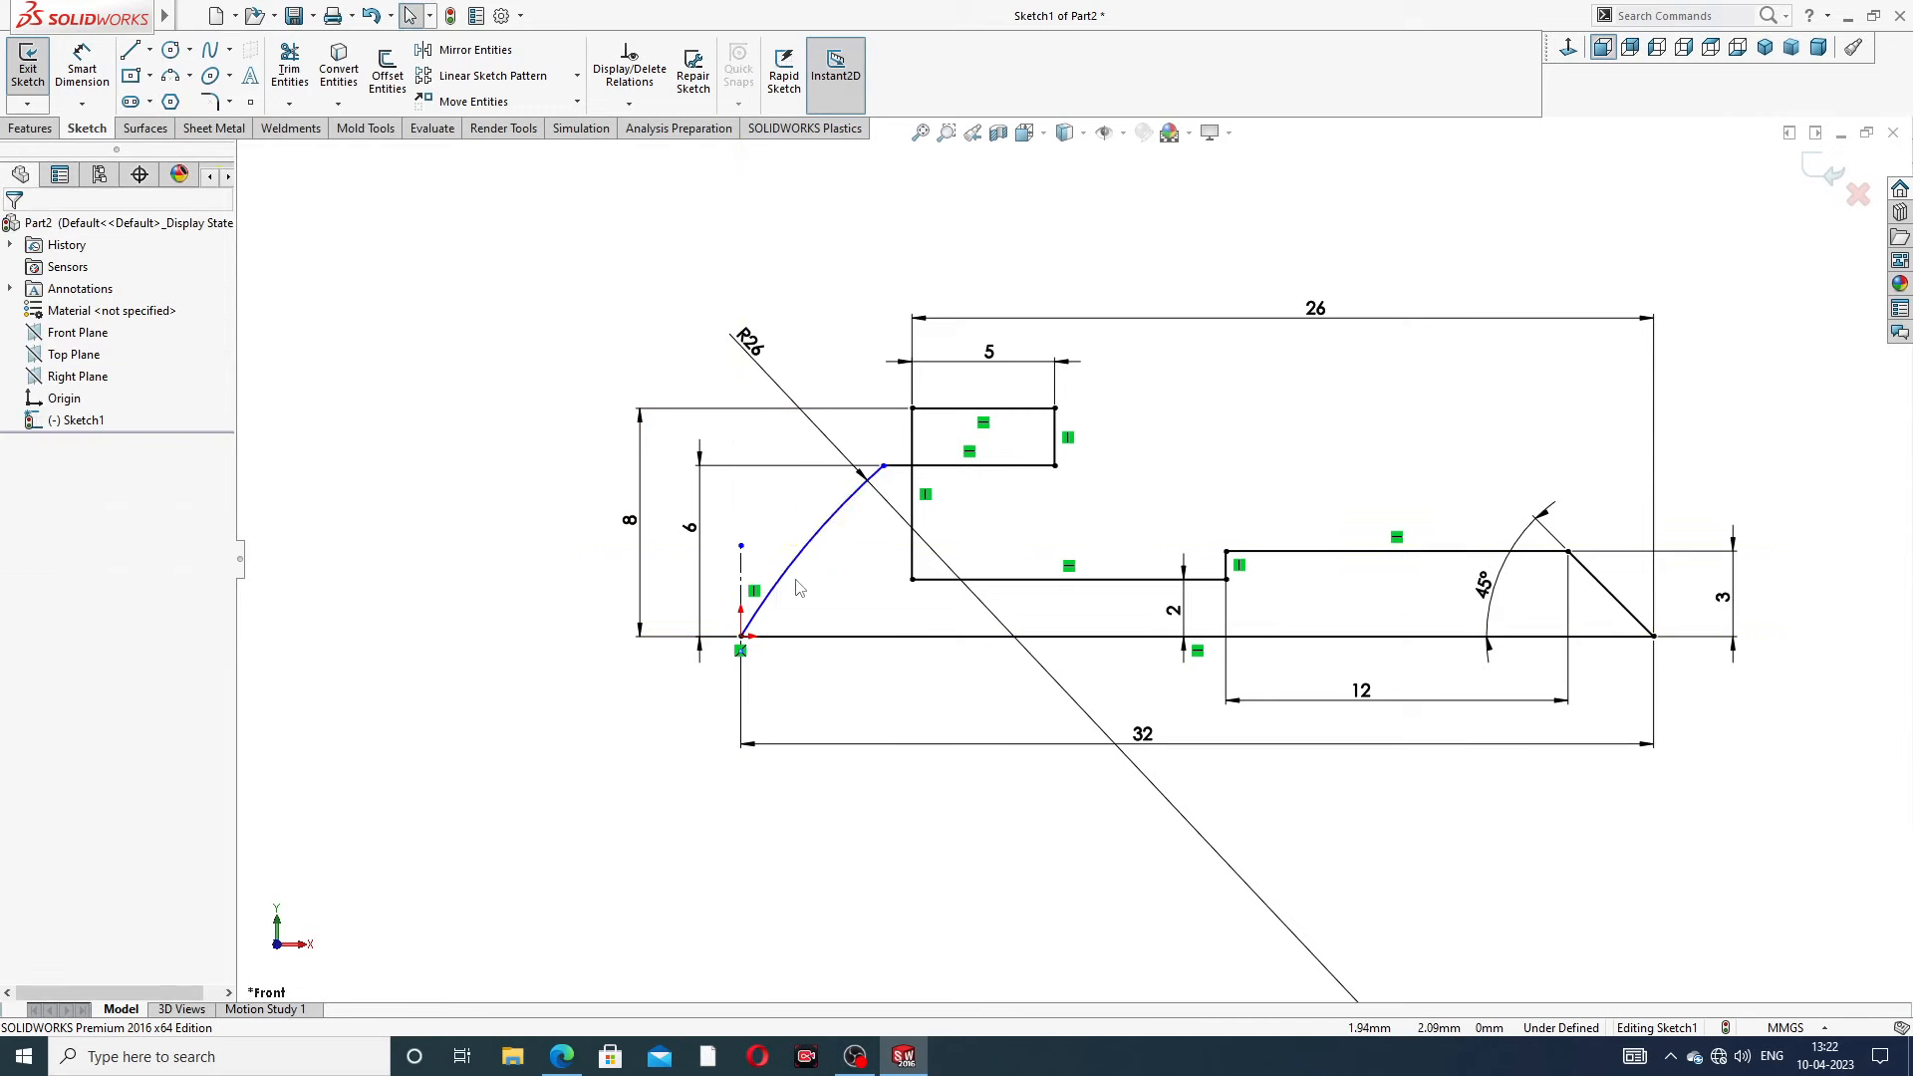
Add a tangent relation between the R26 arc and the vertical construction centerline
left_click(784, 588)
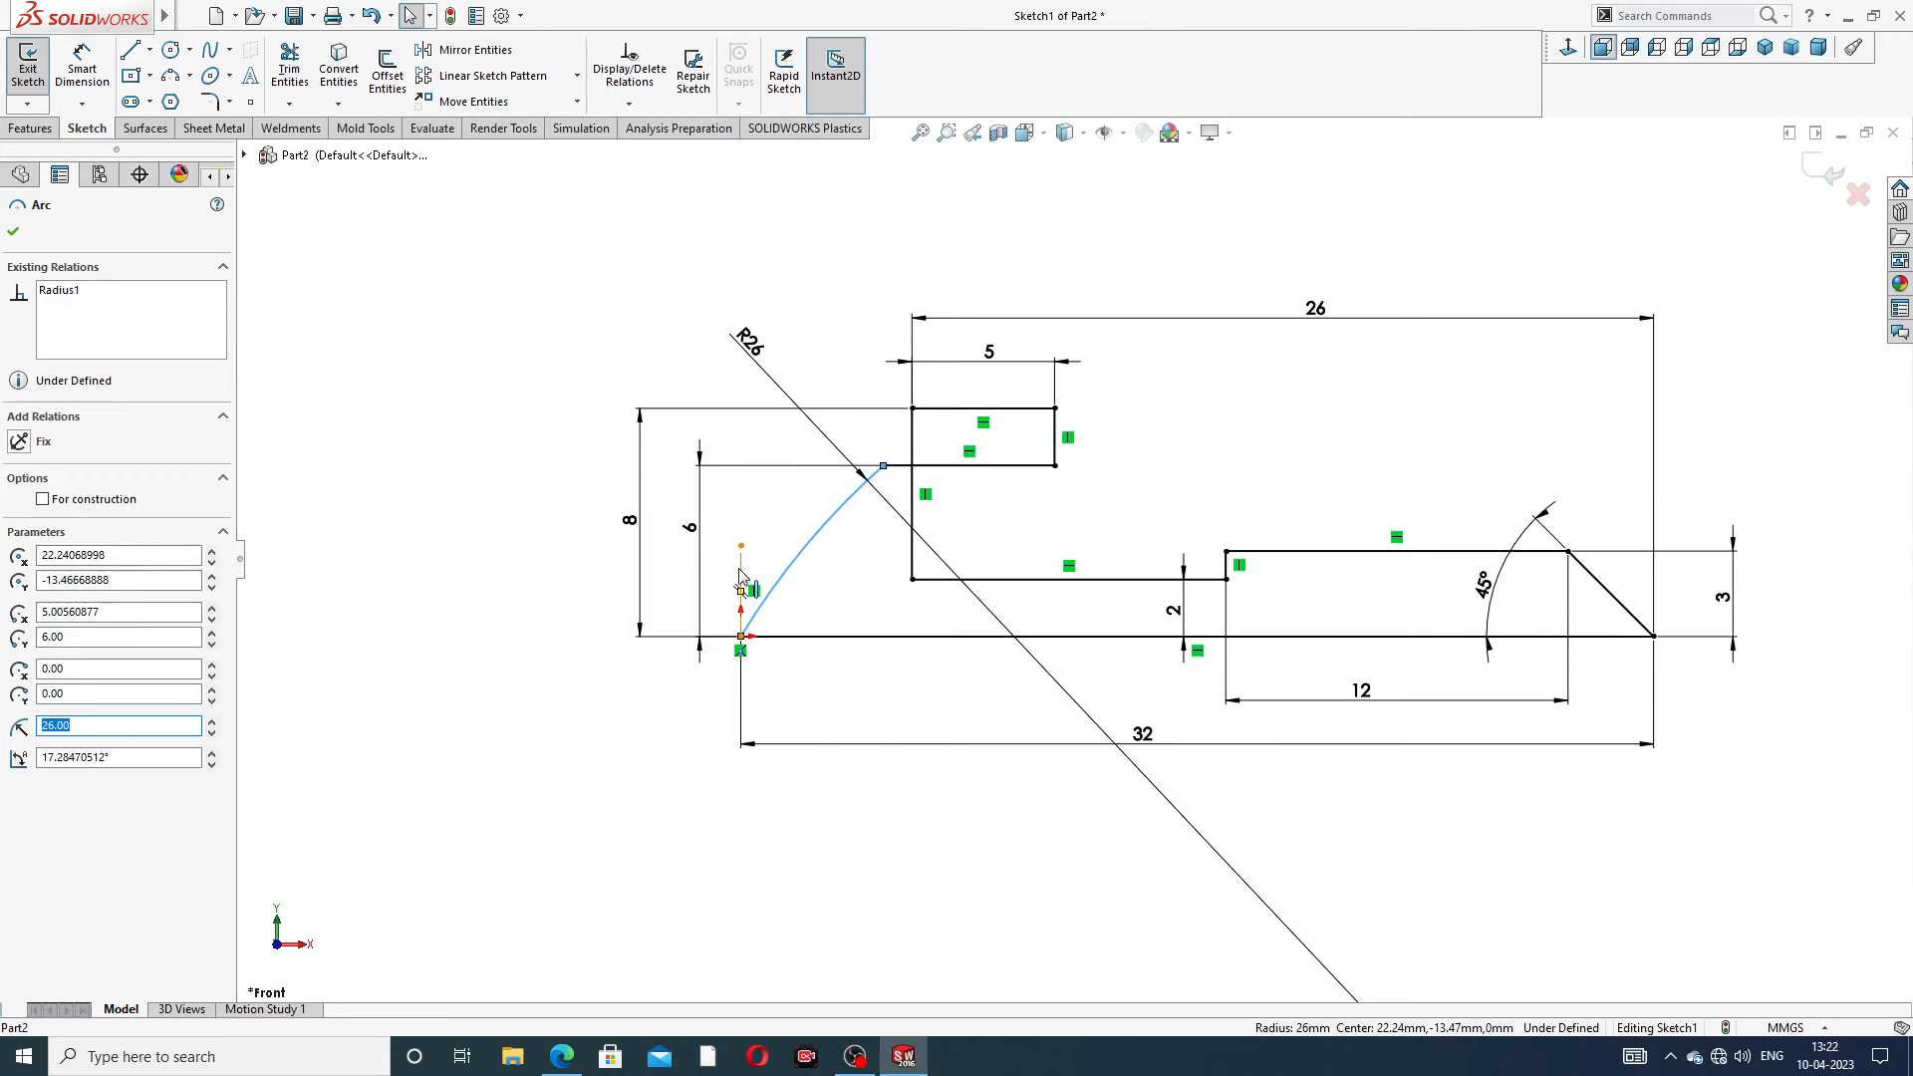
left_click(740, 580, "ctrl")
left_click(802, 513)
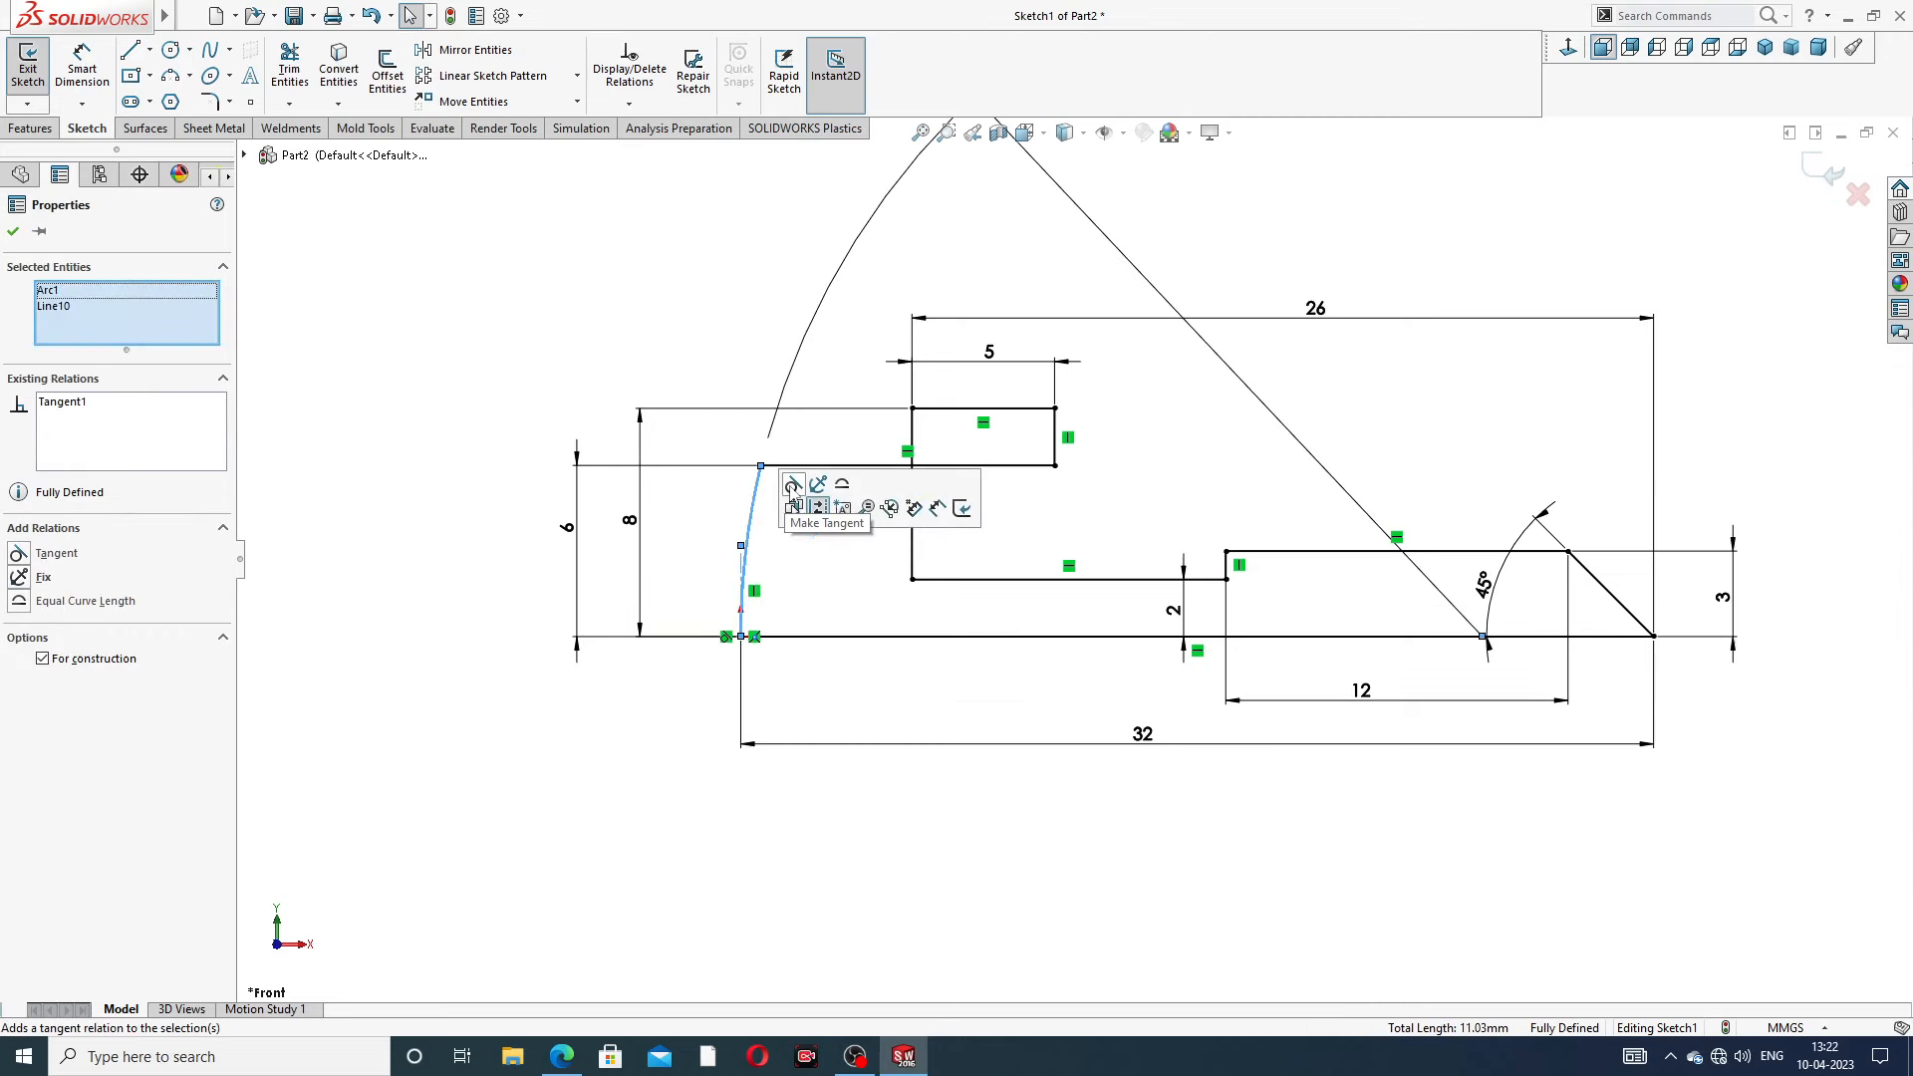
left_click(975, 282)
scroll(1032, 352, "up", 2)
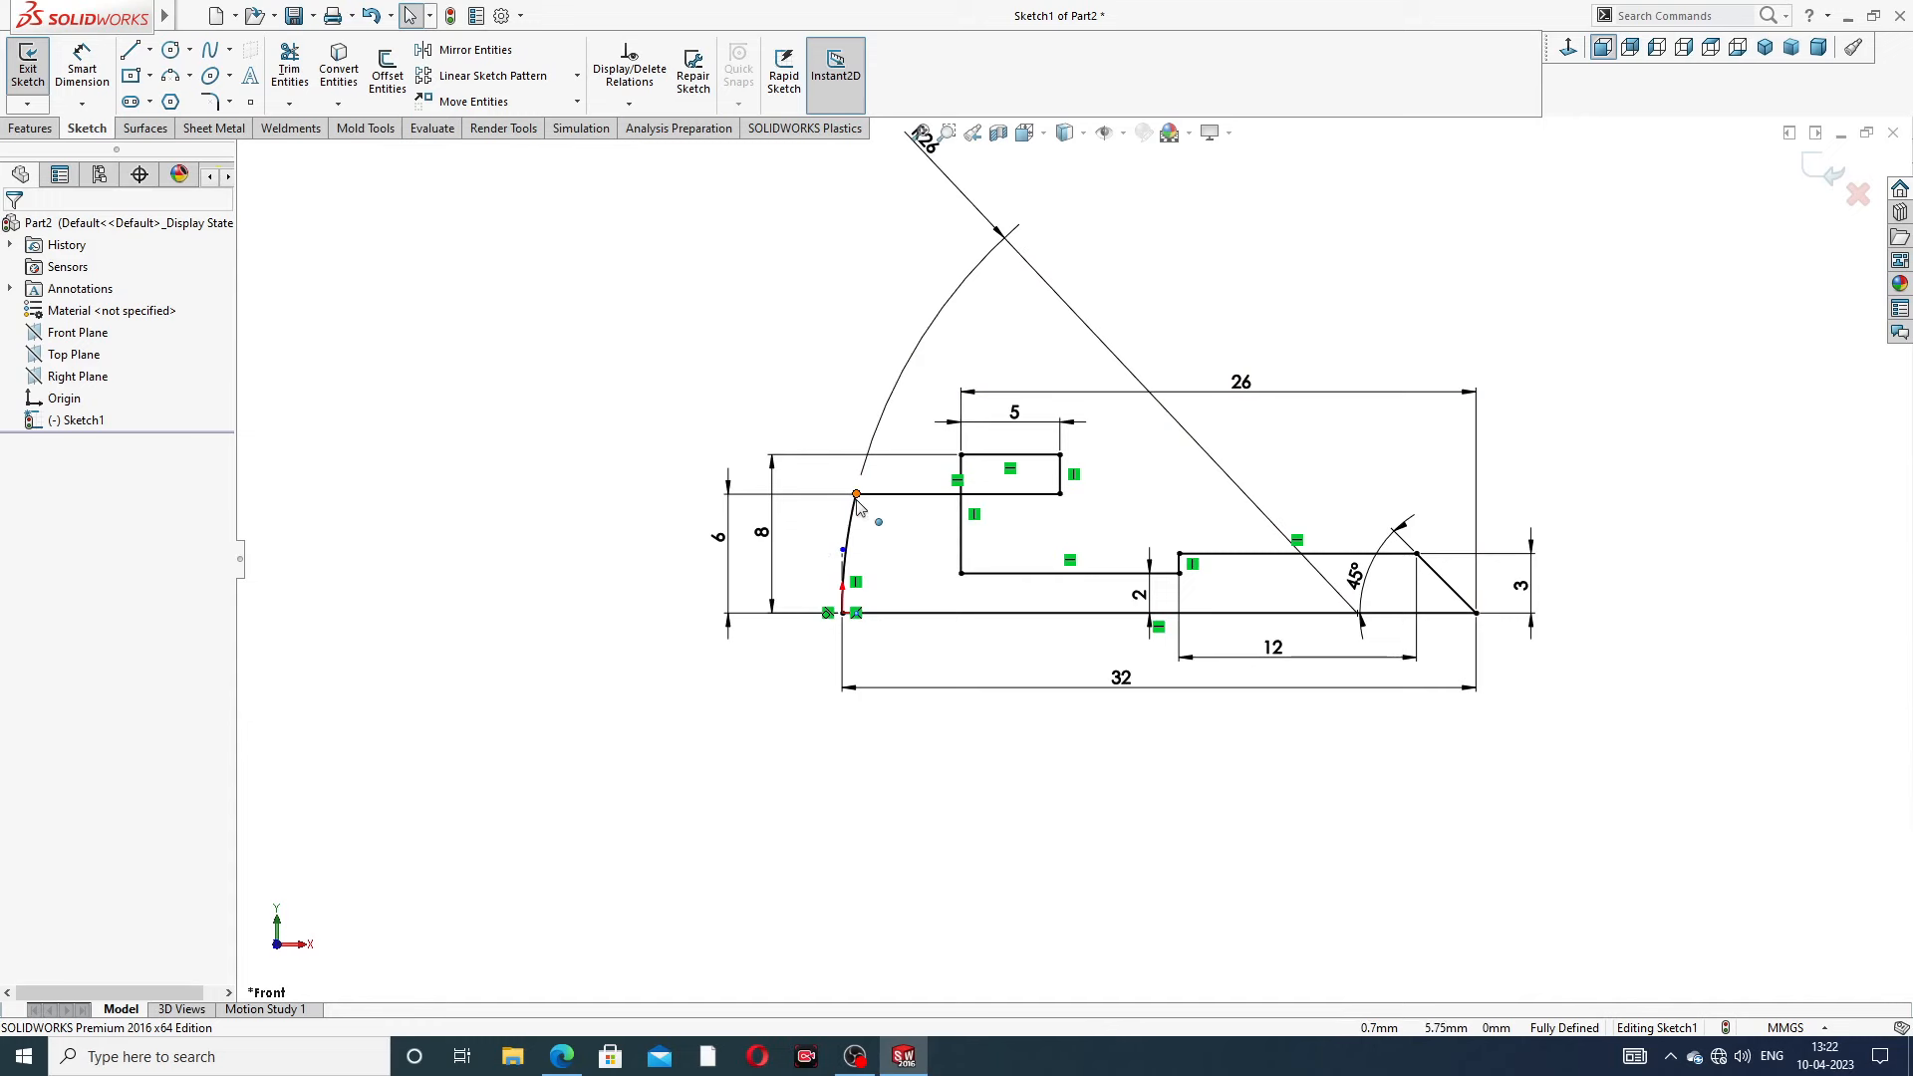
Reposition the 6 mm and 8 mm height dimensions so the smaller one sits closer to the profile
mouse_move(720, 538)
left_mouse_down()
mouse_move(780, 537)
mouse_move(732, 529)
left_mouse_up()
left_click(645, 506)
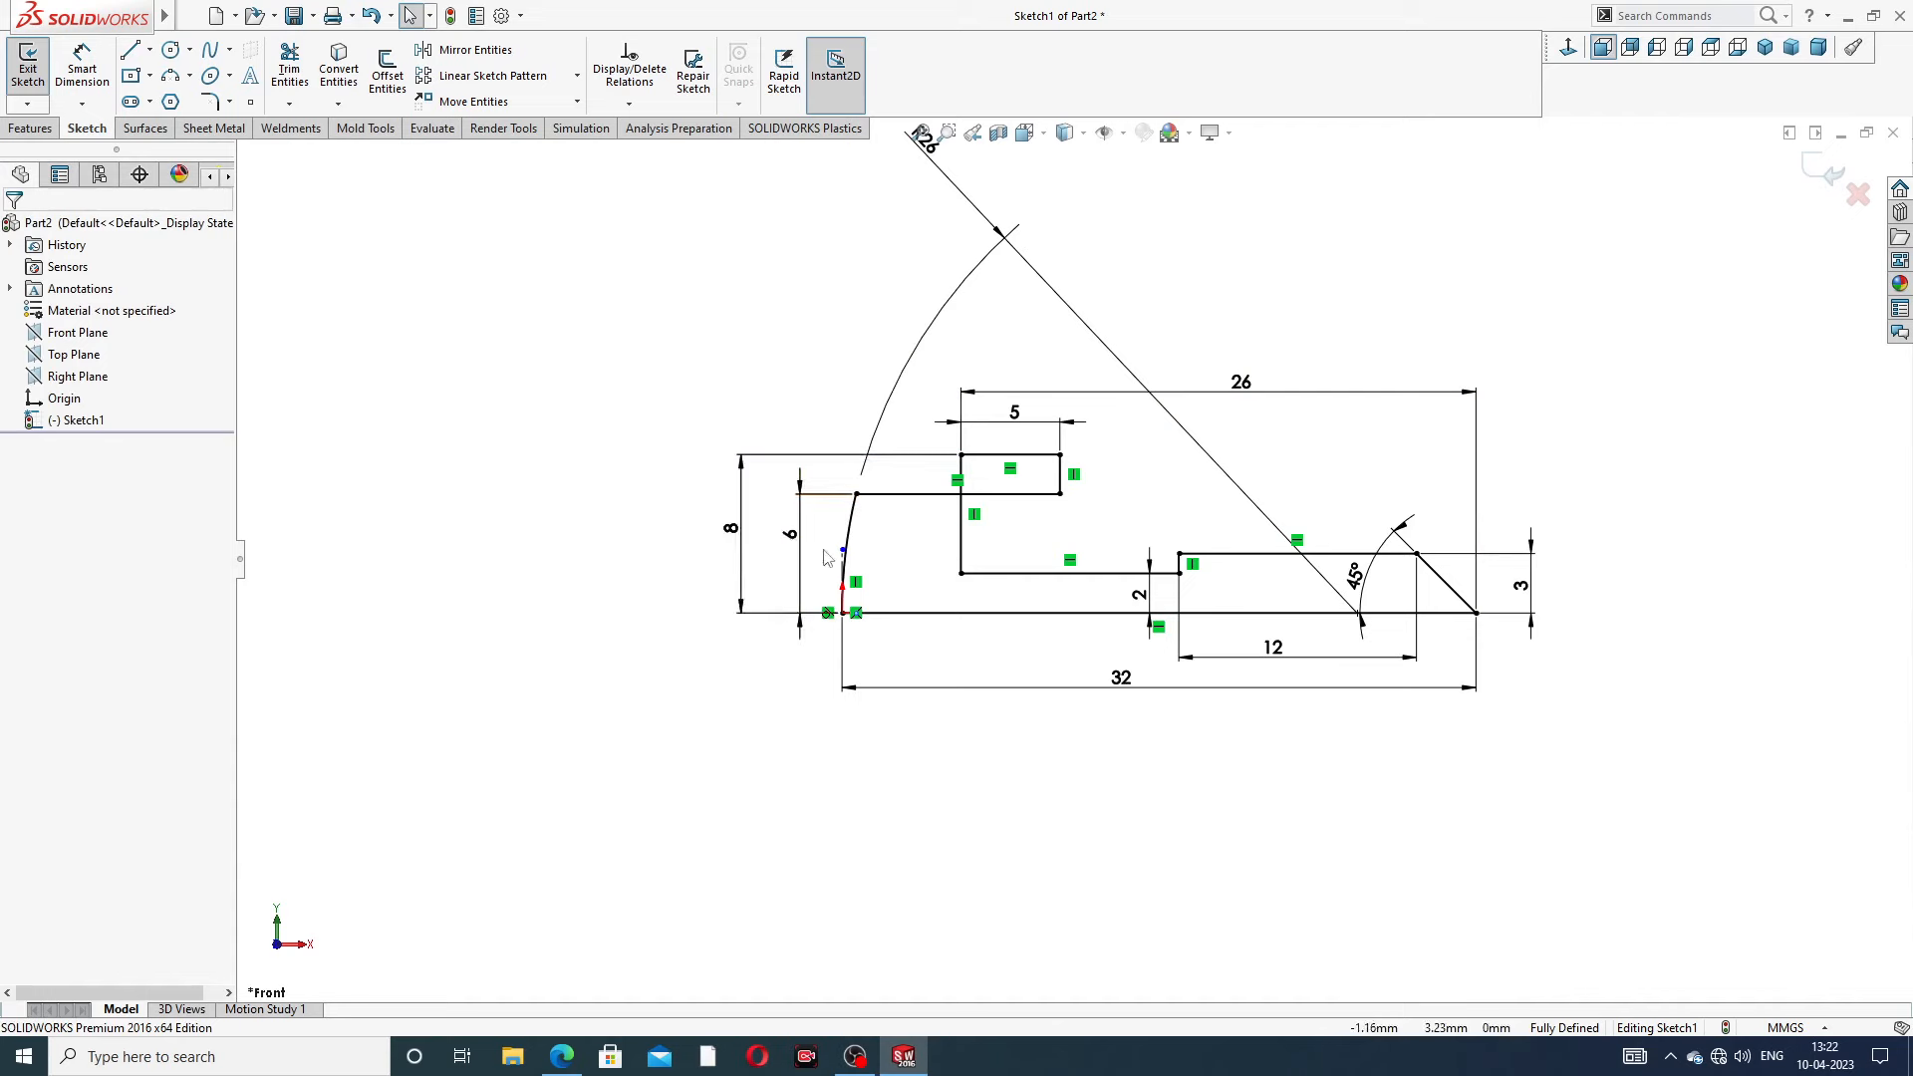
scroll(905, 546, "down", 2)
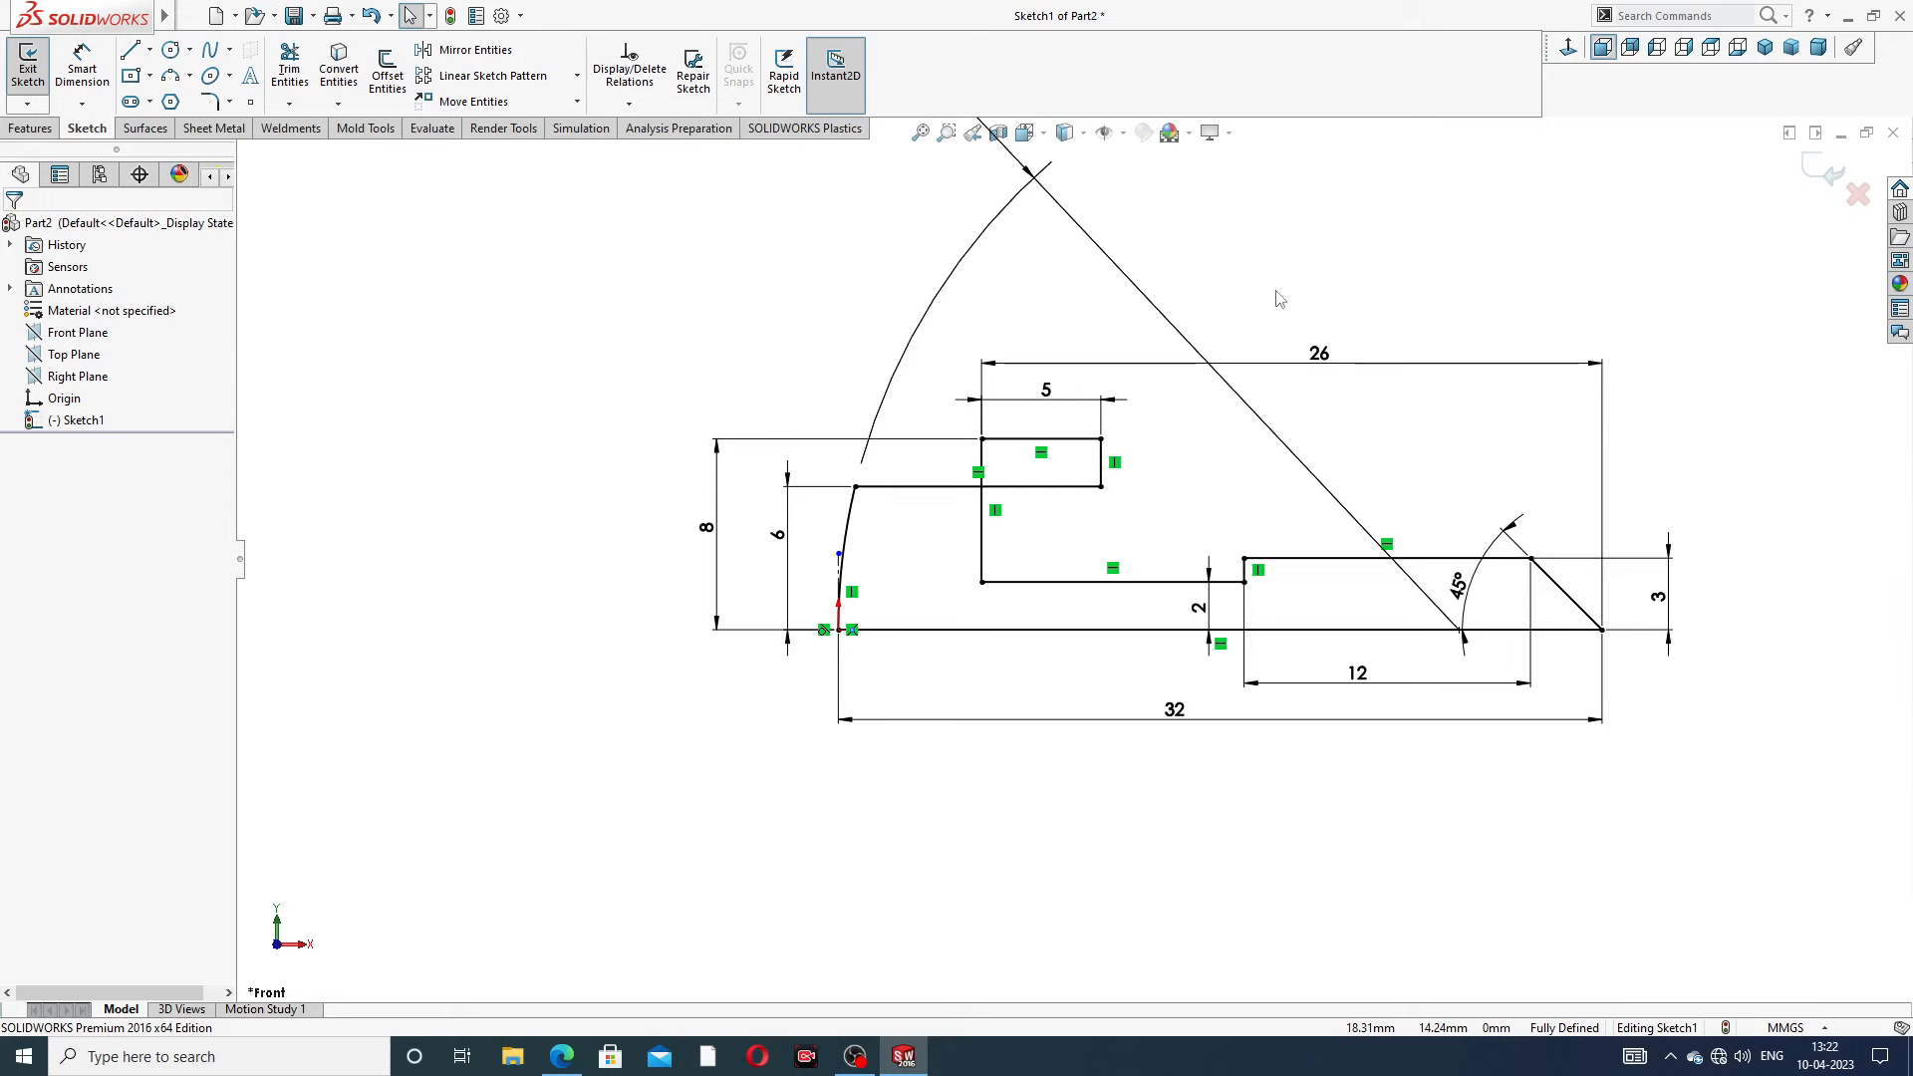
Undo the moved height dimensions, the tangent relation and the construction centerline
key("ctrl+z")
key("ctrl+z")
key("ctrl+z")
key("ctrl+z")
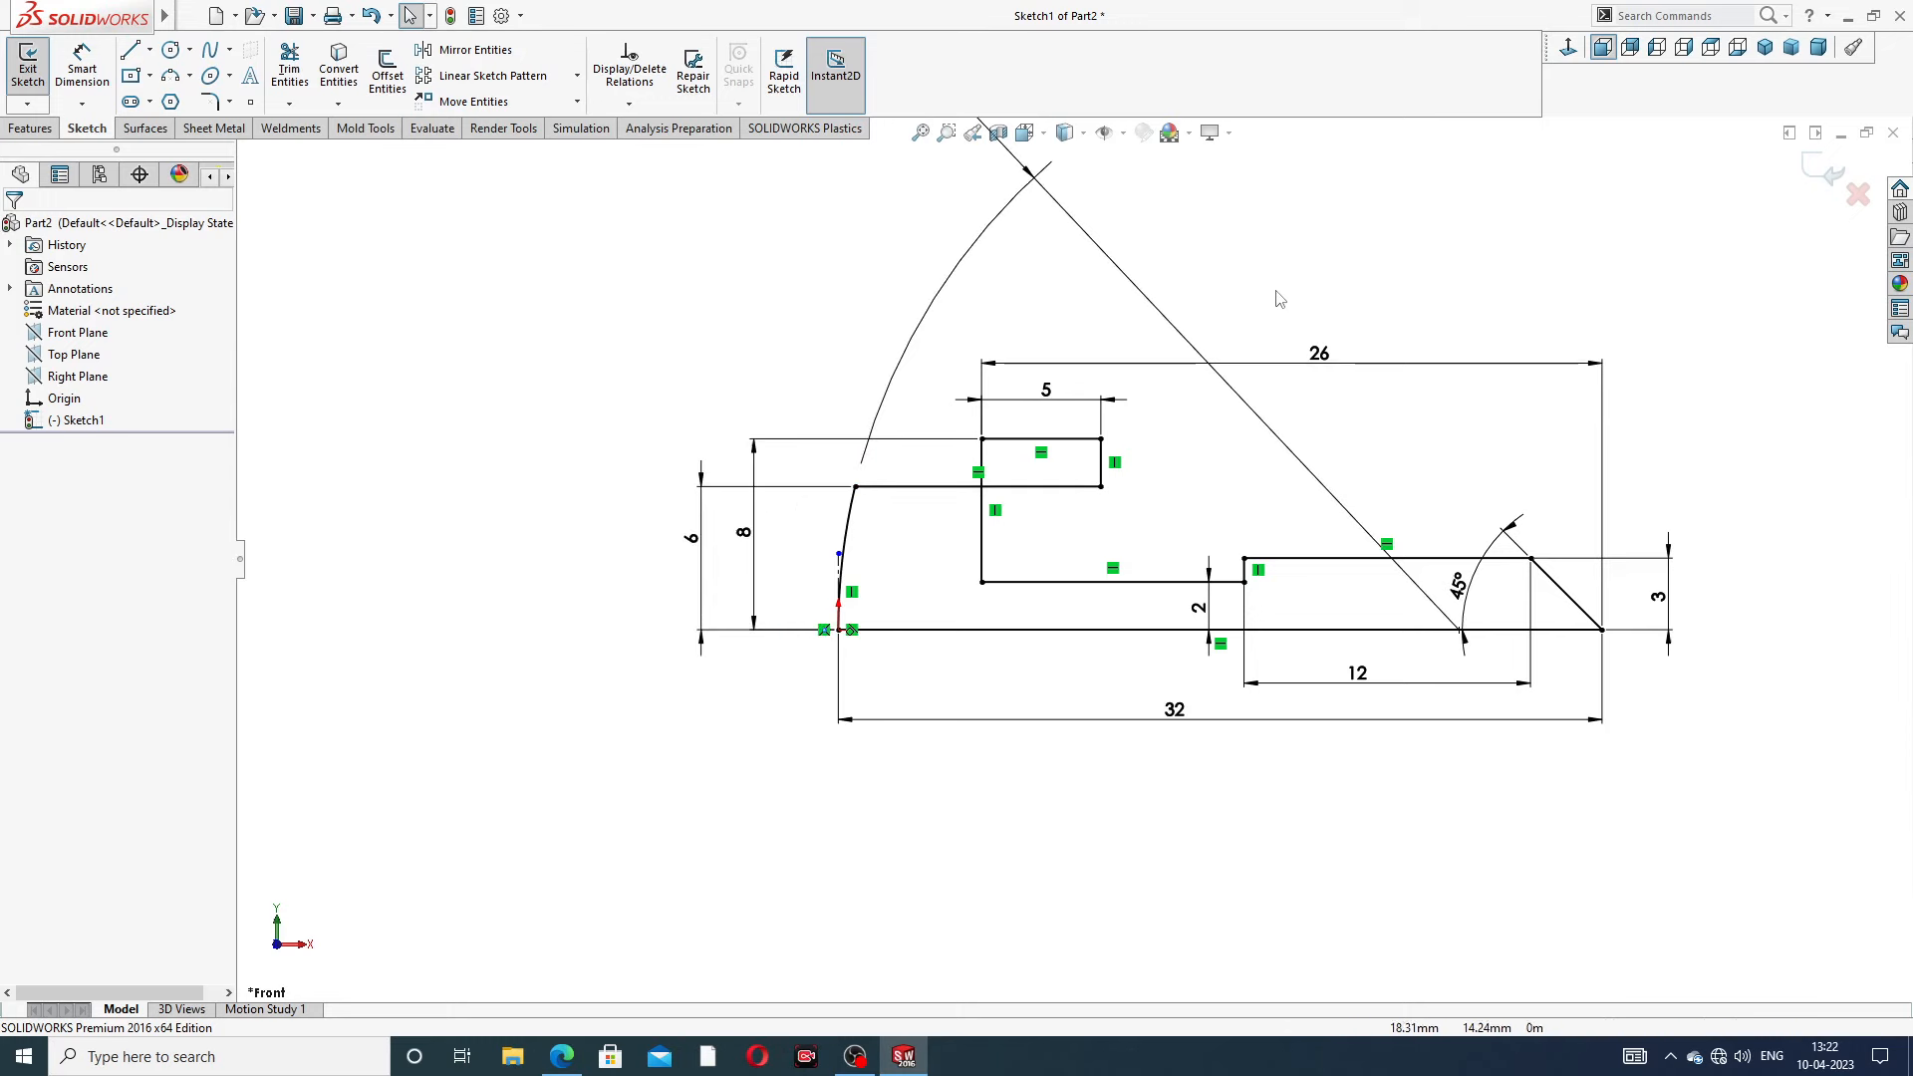
key("ctrl+z")
key("ctrl+z")
key("ctrl+z")
key("ctrl+z")
key("ctrl+z")
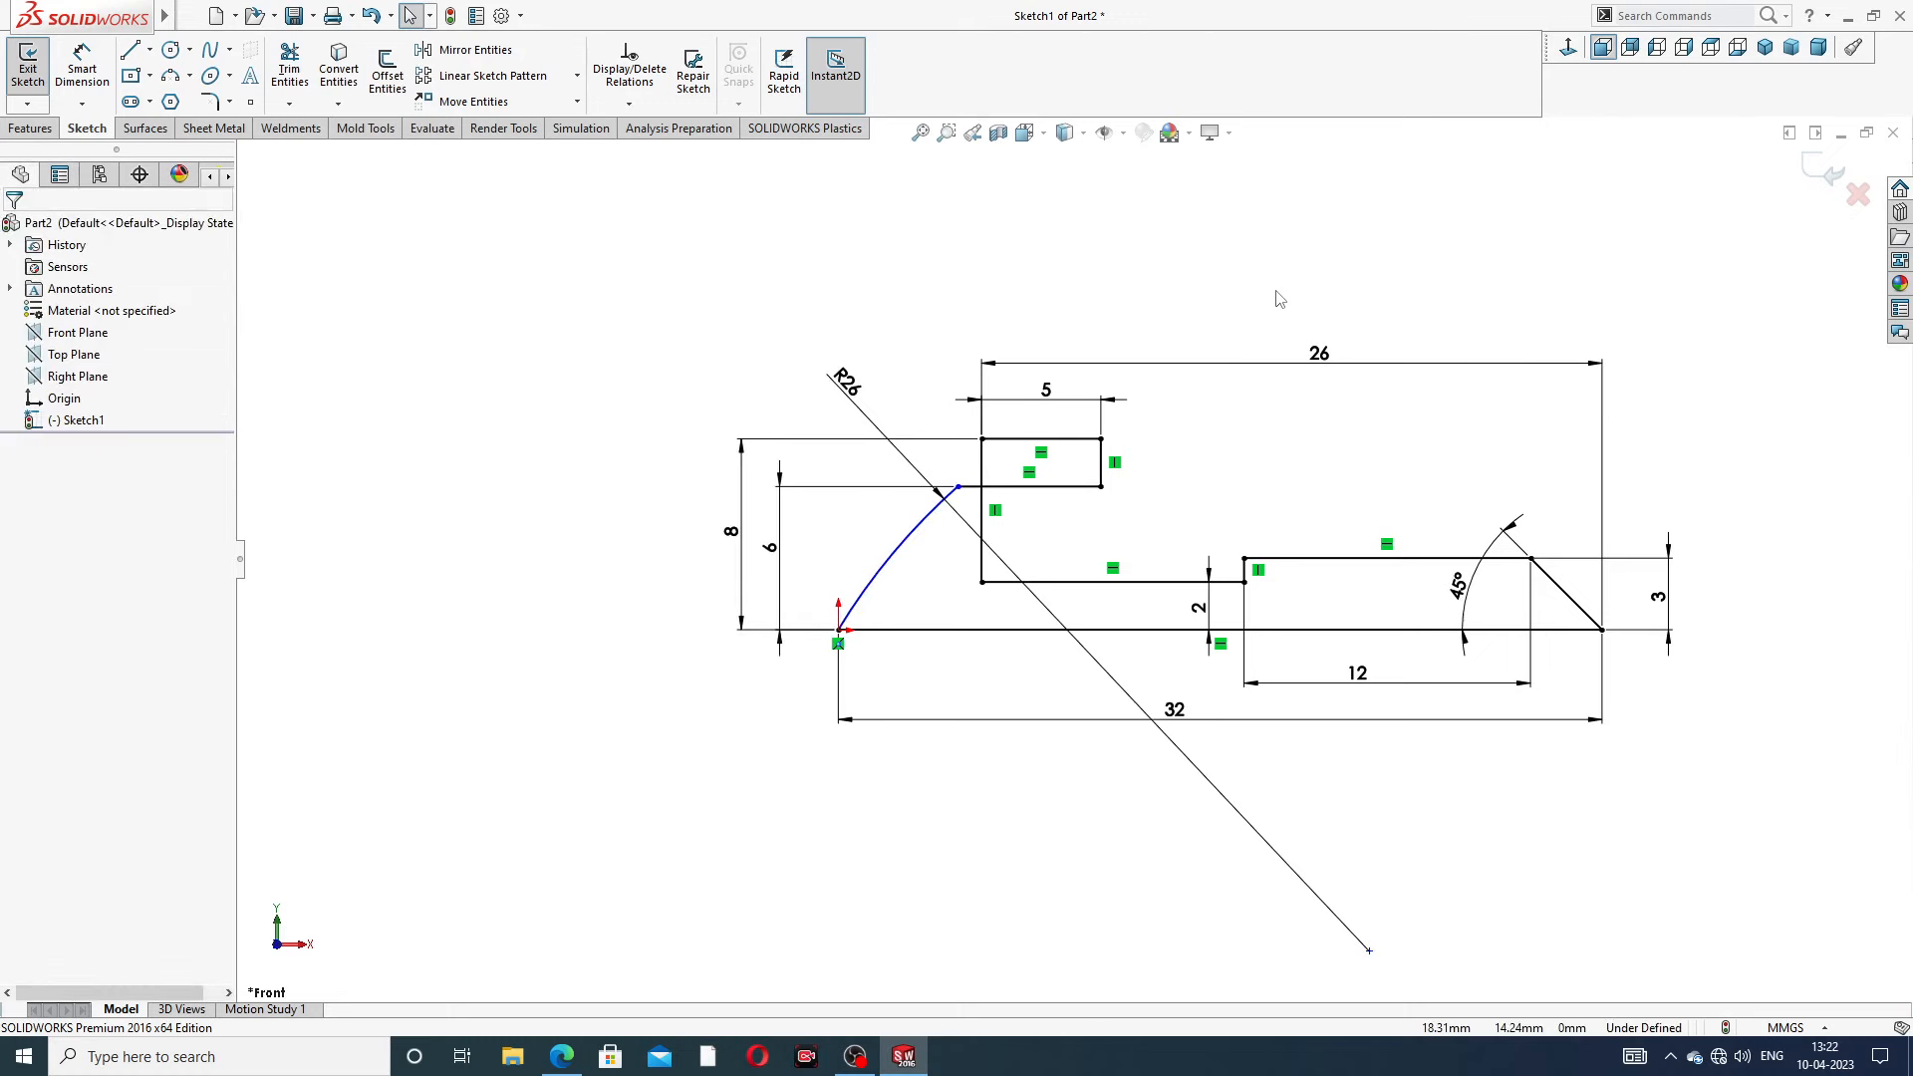
Undo the arc radius, the 12 mm step length, and the 8 mm and 6 mm height dimensions
key("ctrl+z")
key("ctrl+z")
key("ctrl+z")
key("ctrl+z")
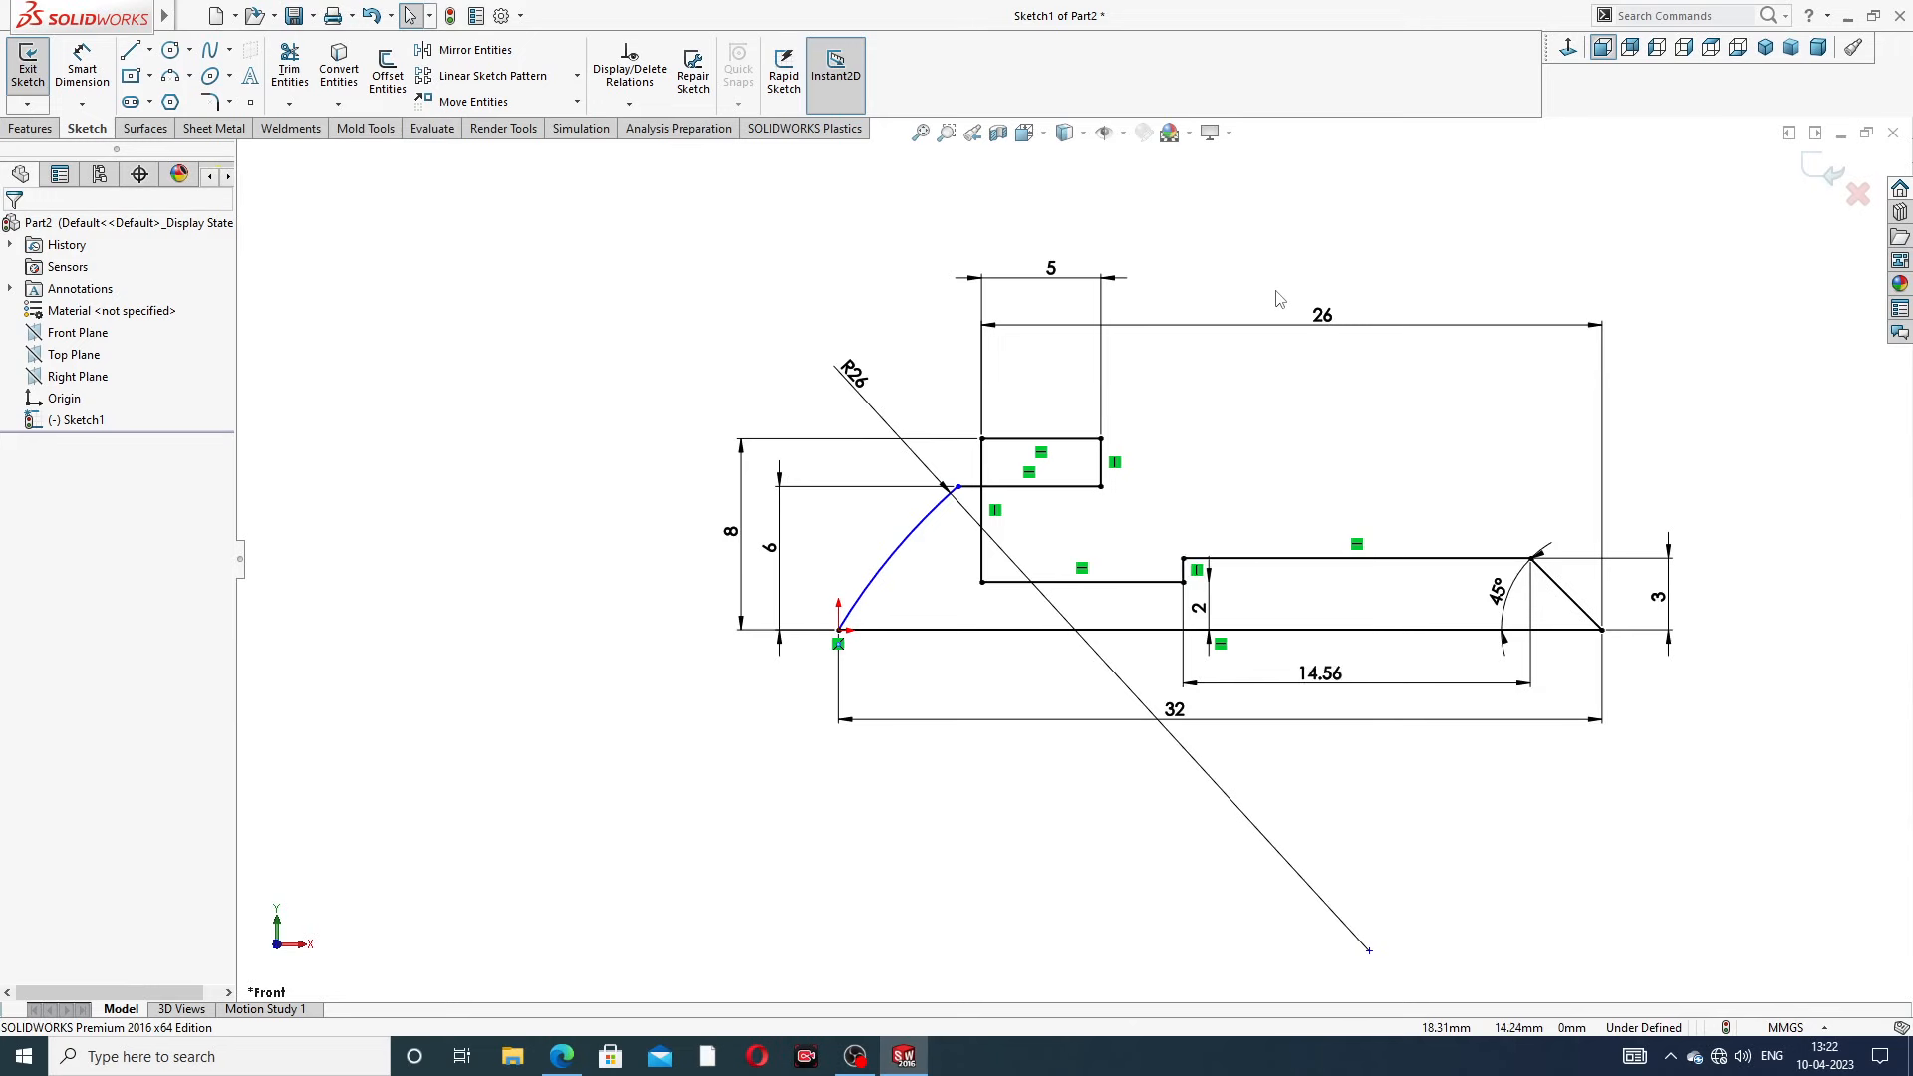
key("ctrl+z")
key("ctrl+z")
key("ctrl+z")
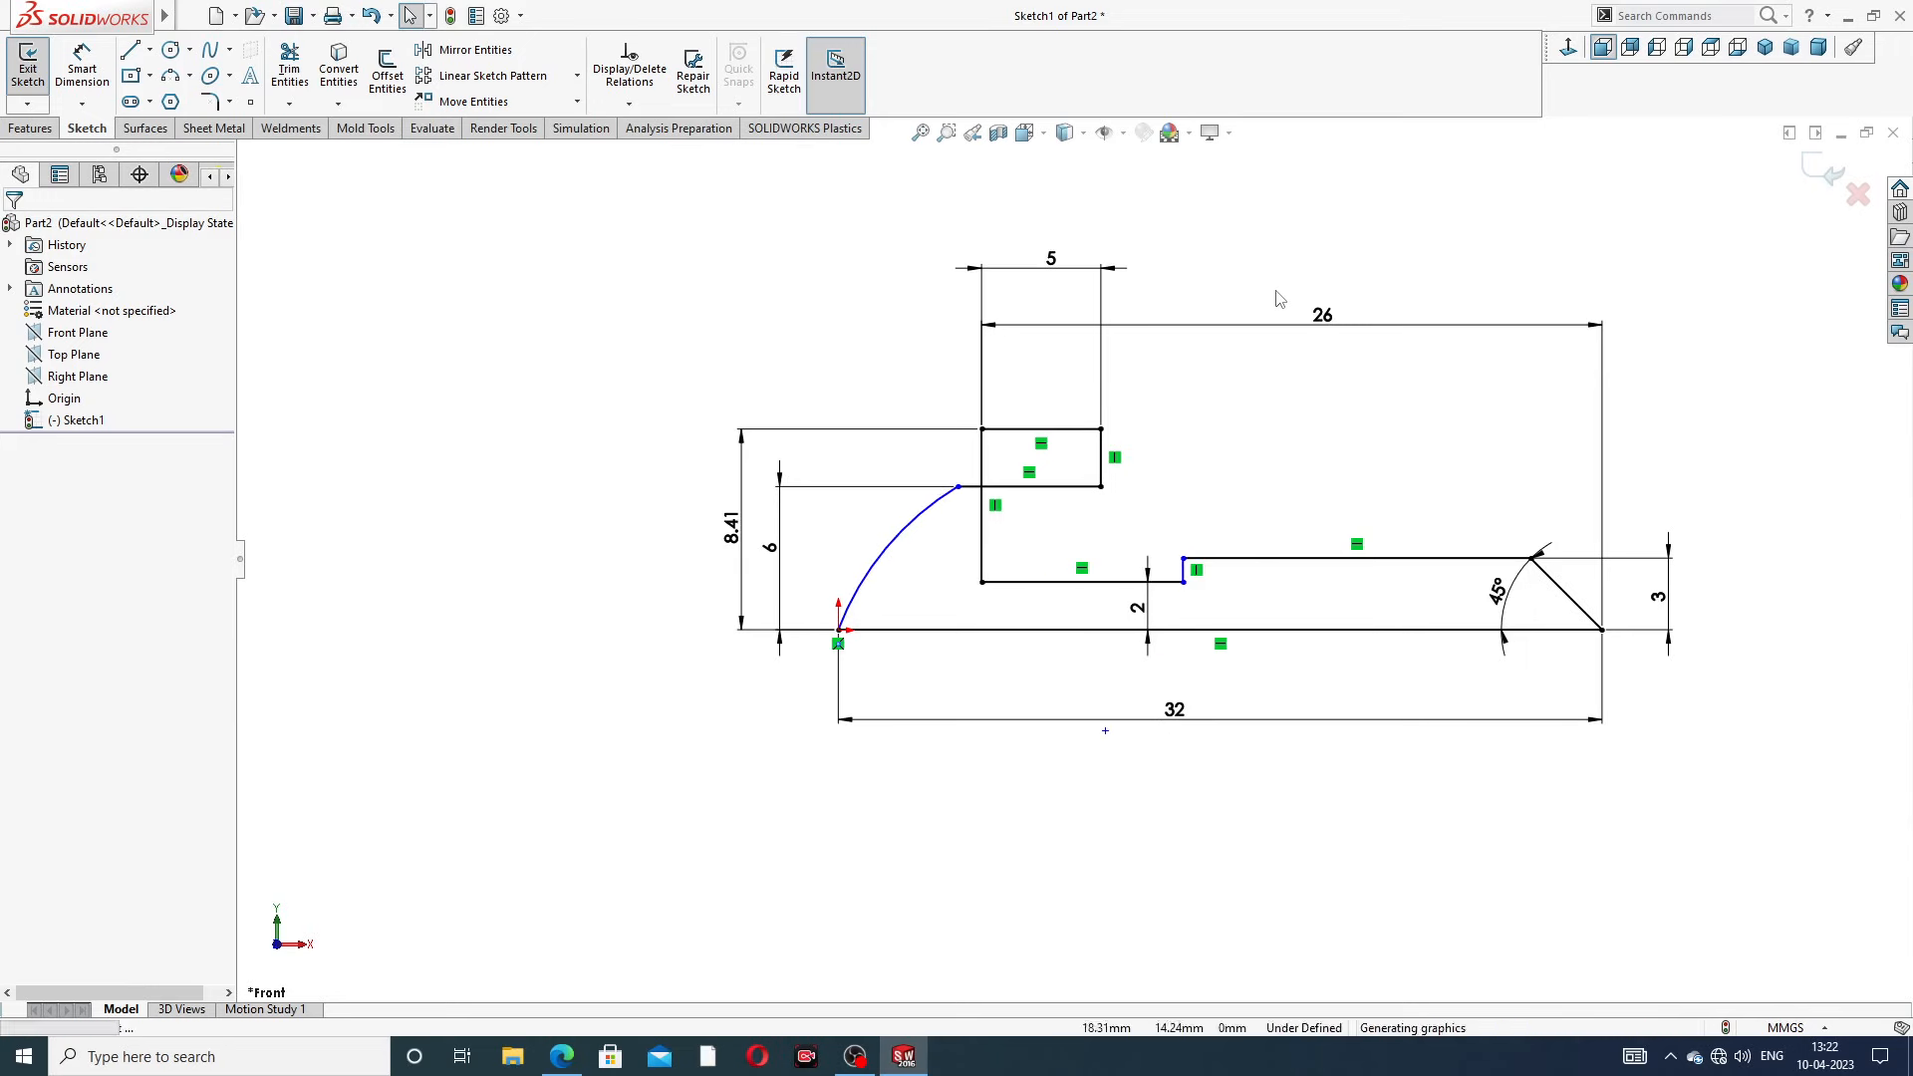
key("ctrl+z")
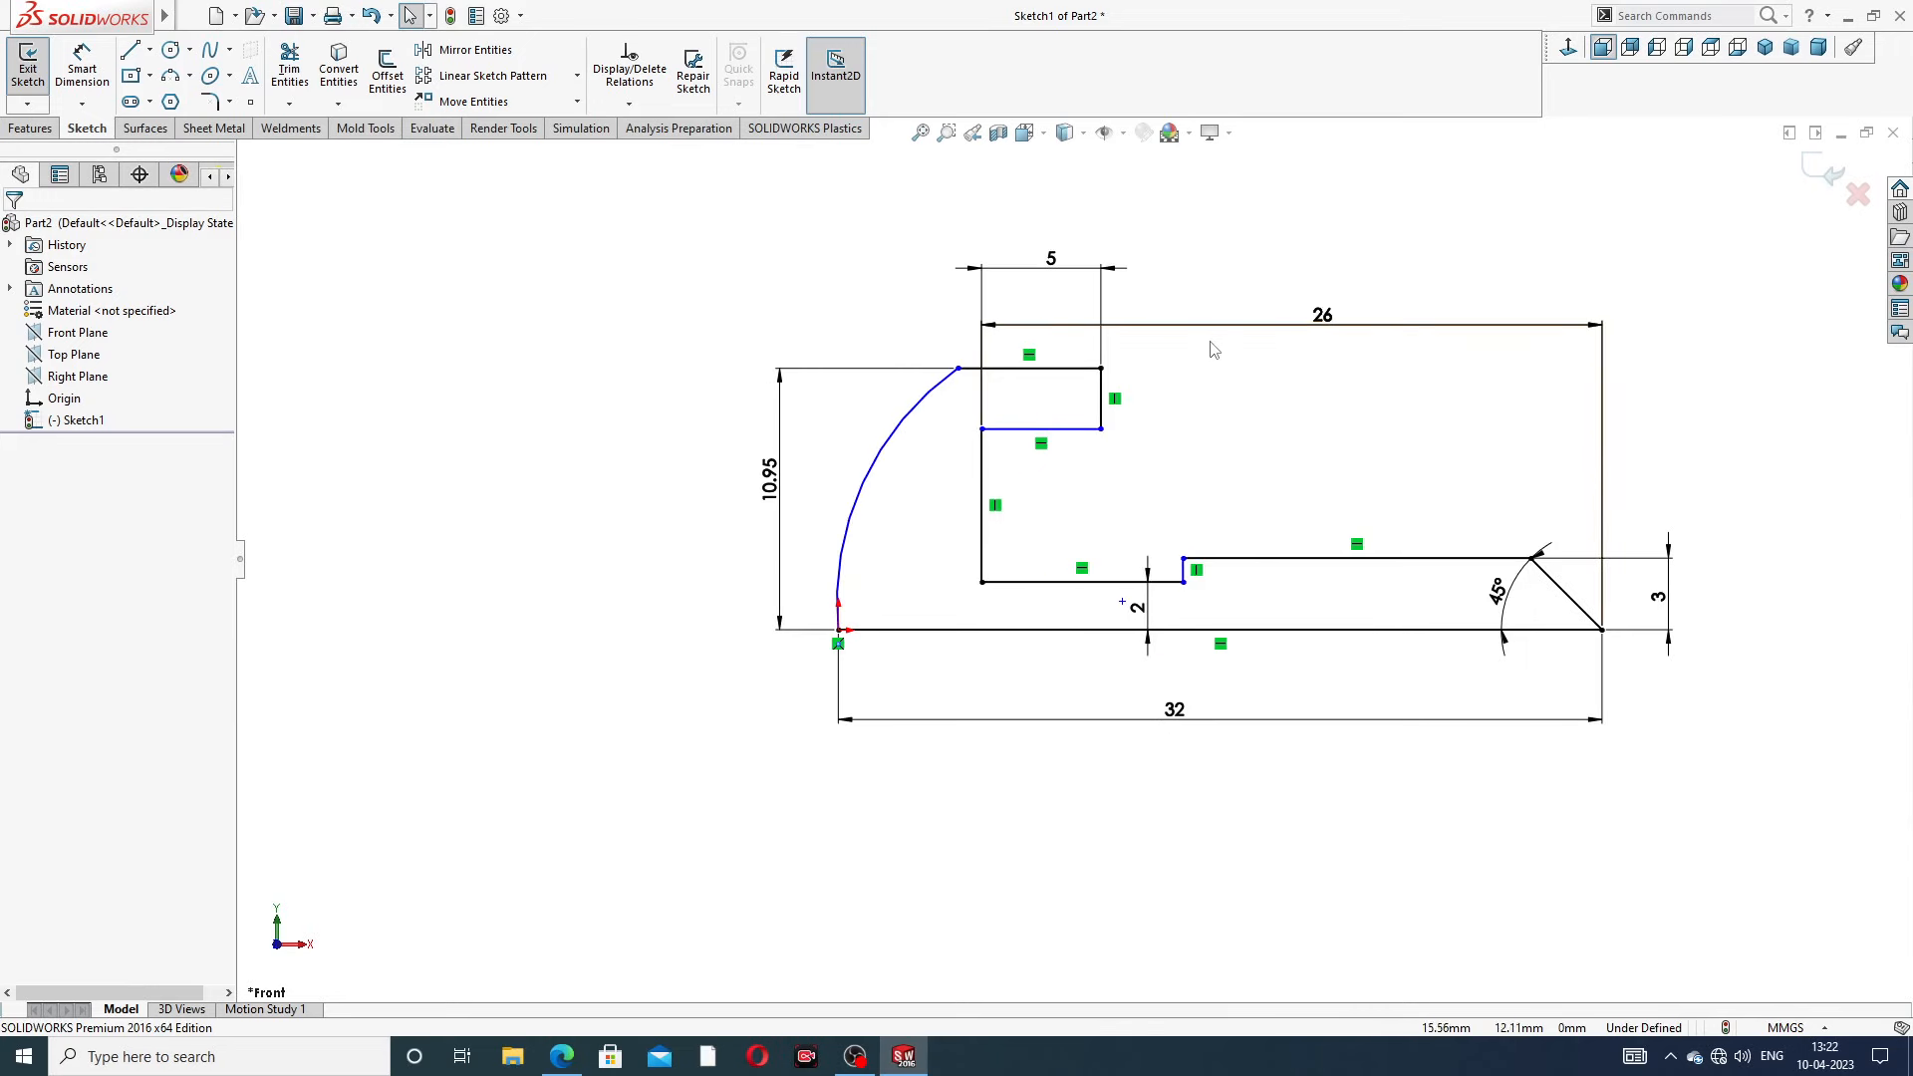
Undo the remaining height, angle and 5 mm hook dimensions and the 26 mm value of the horizontal dimension
left_click(958, 369)
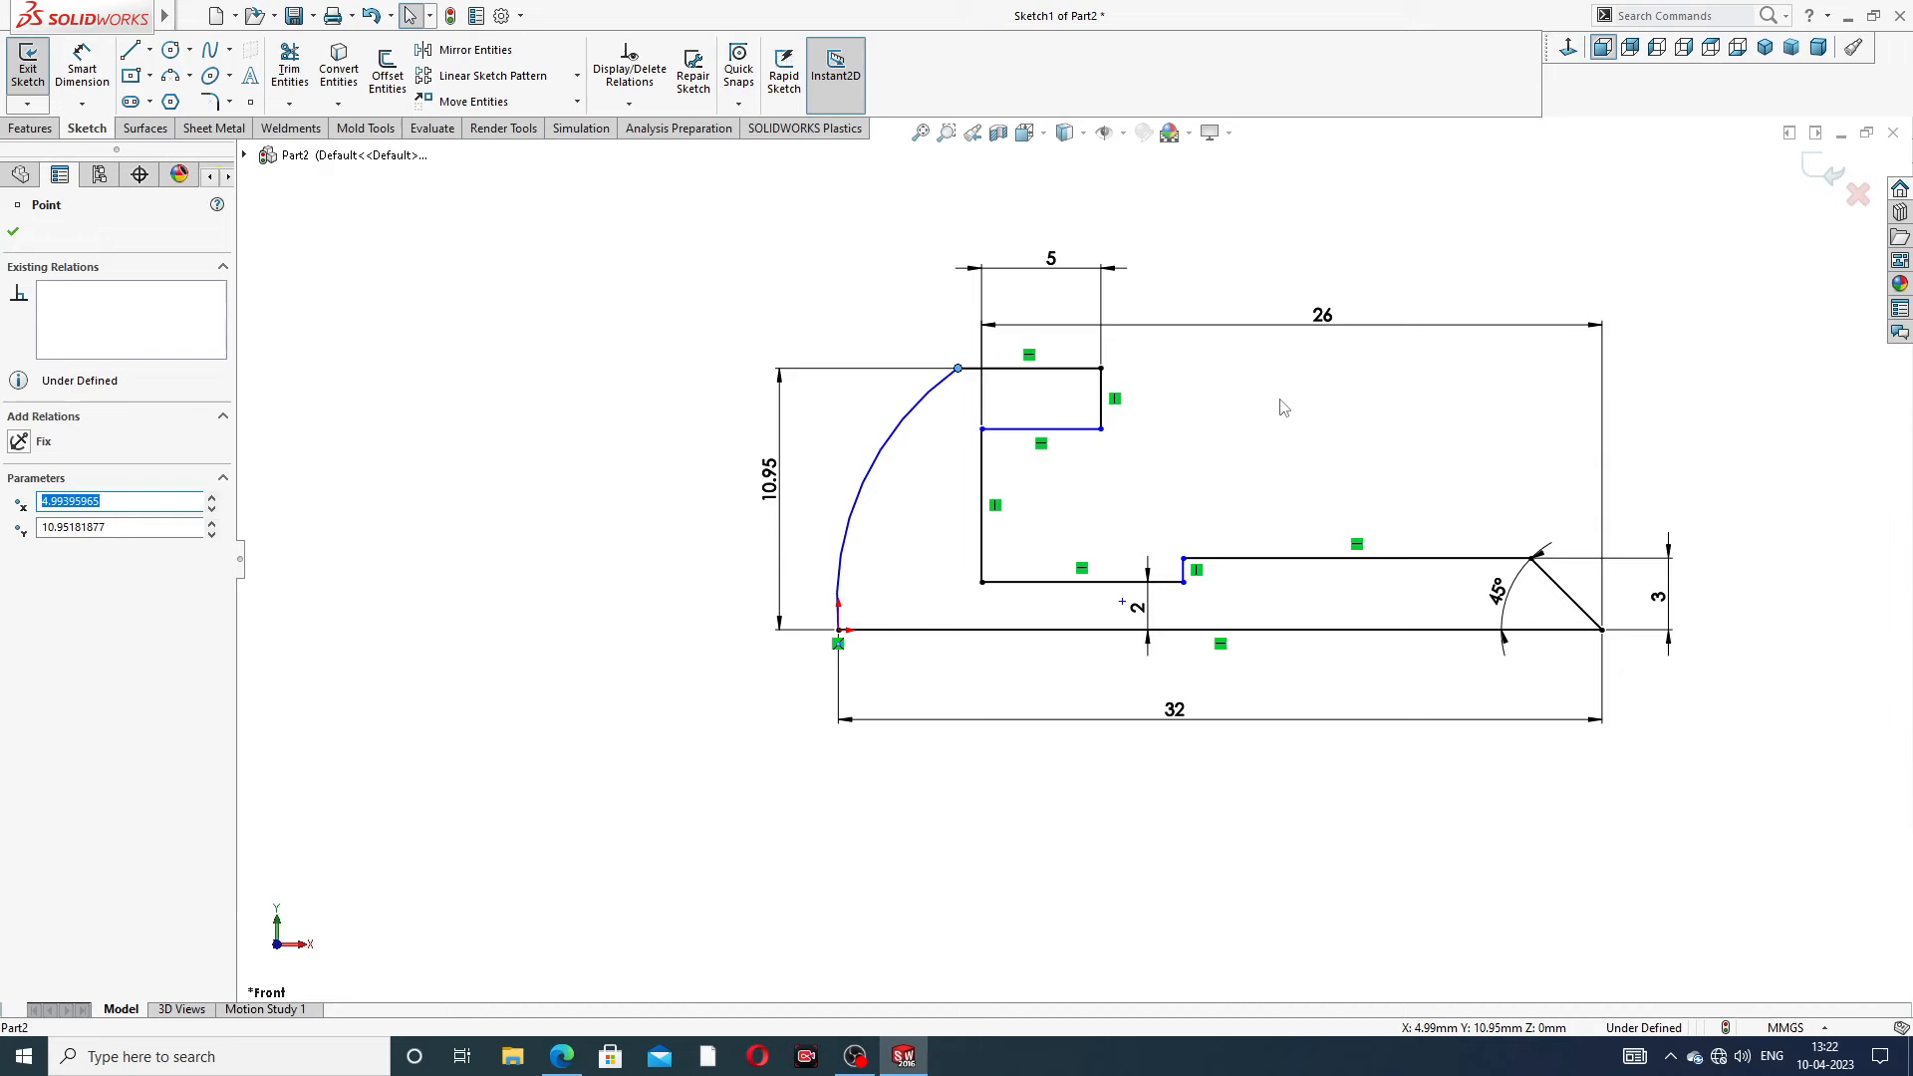
key("ctrl+z")
key("ctrl+z")
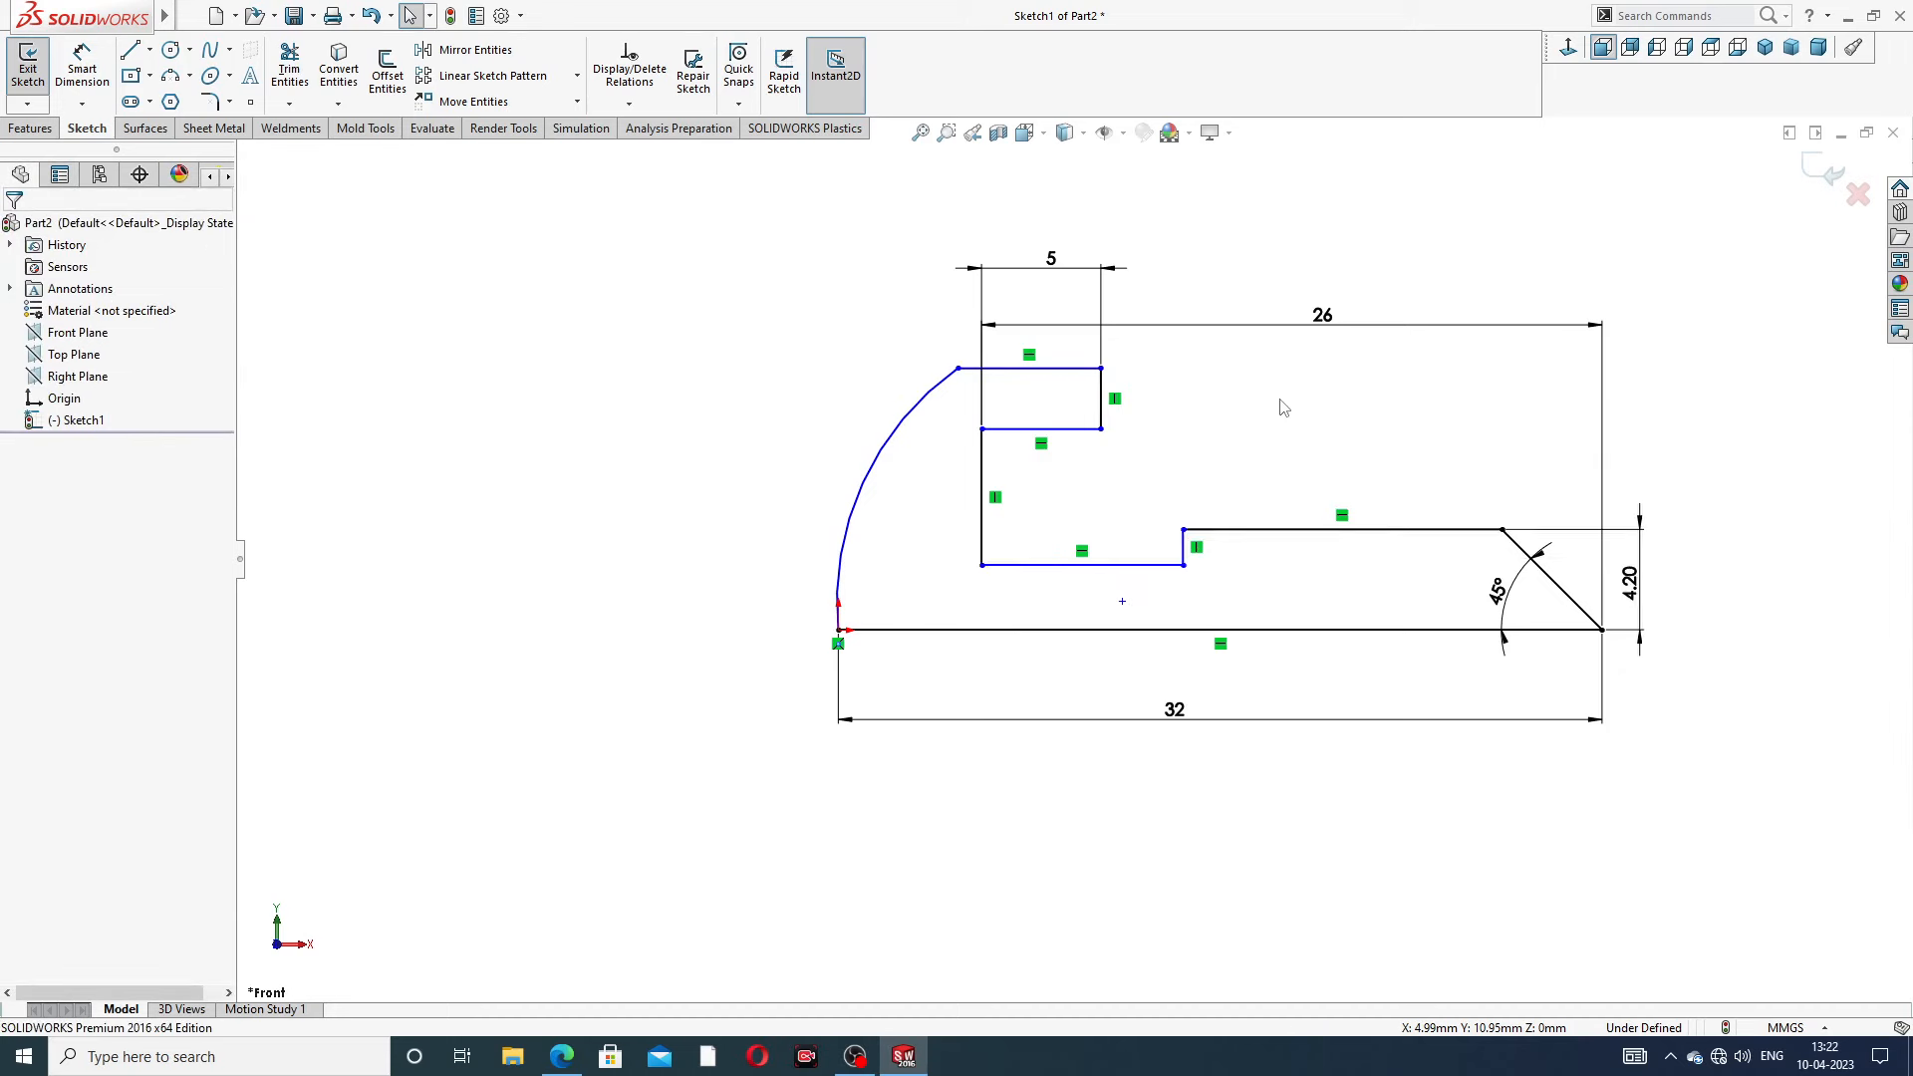
key("ctrl+z")
key("ctrl+z")
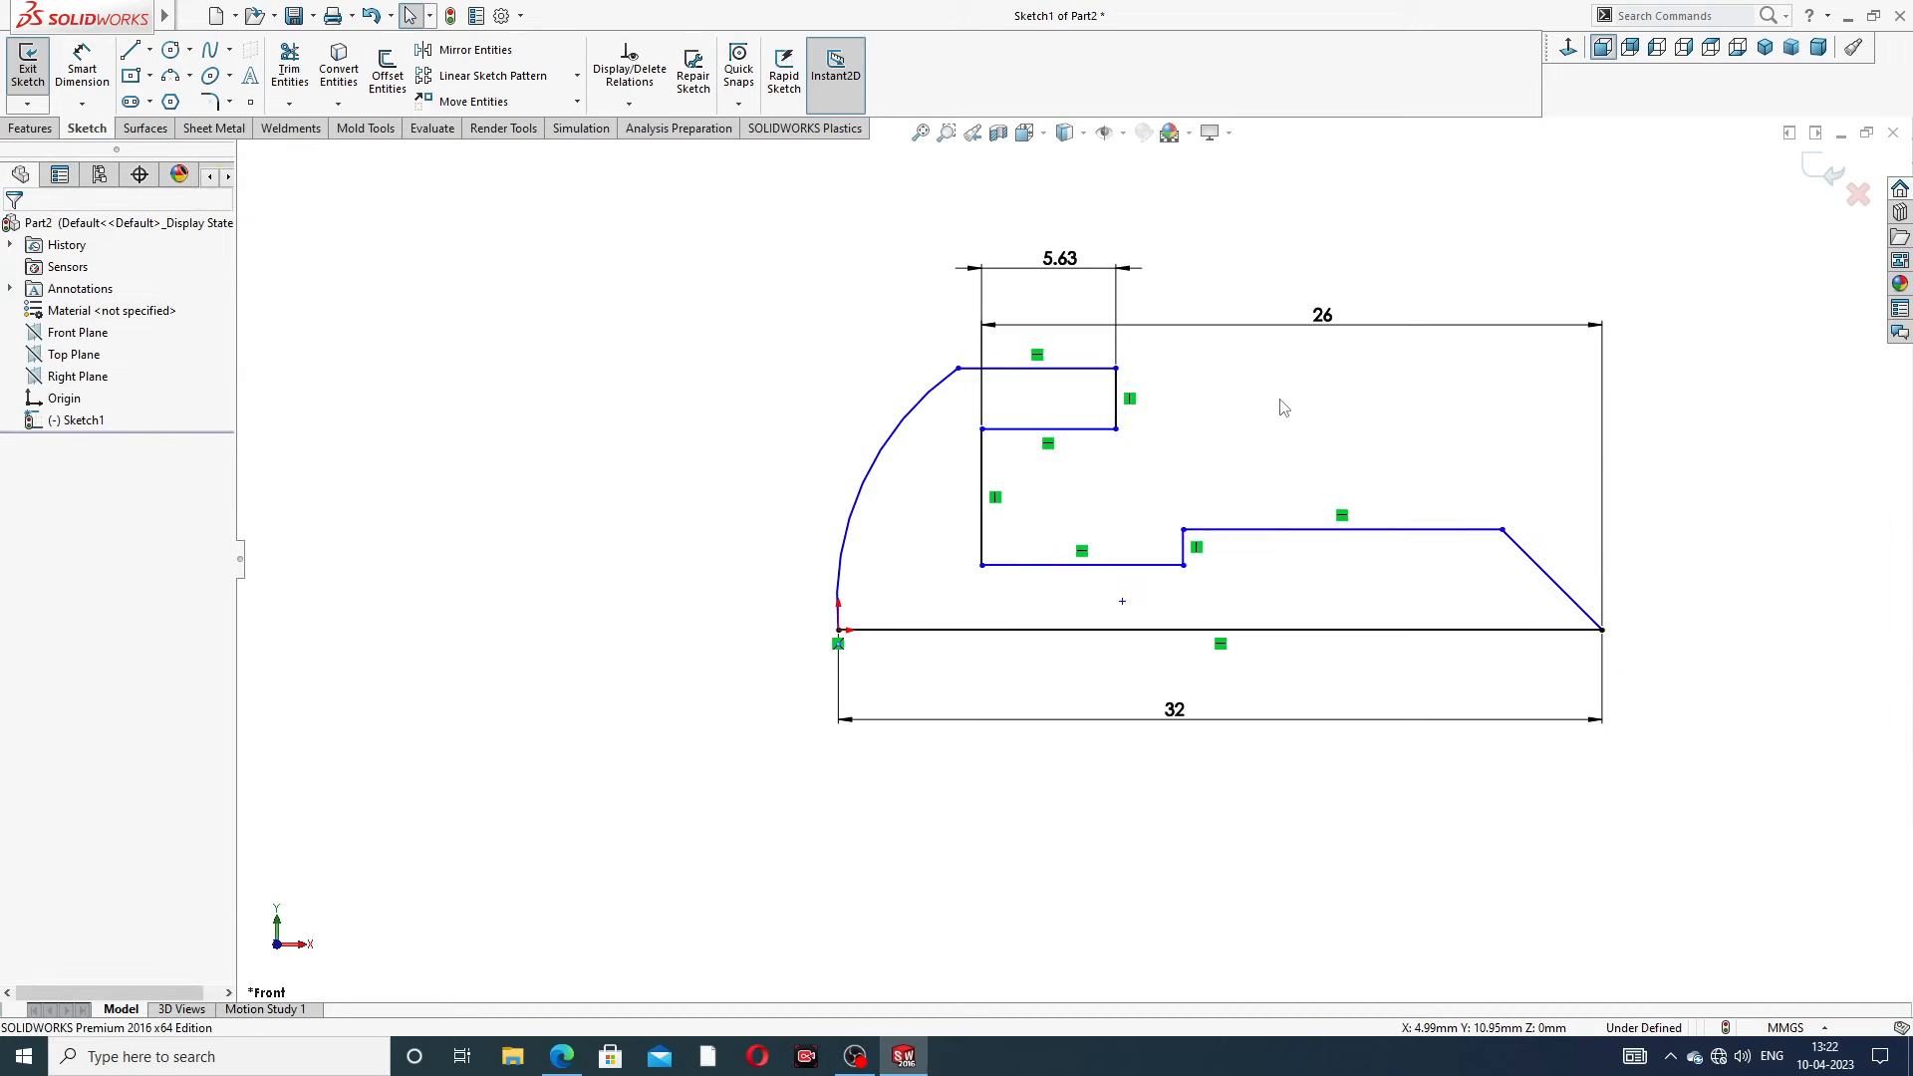
key("ctrl+z")
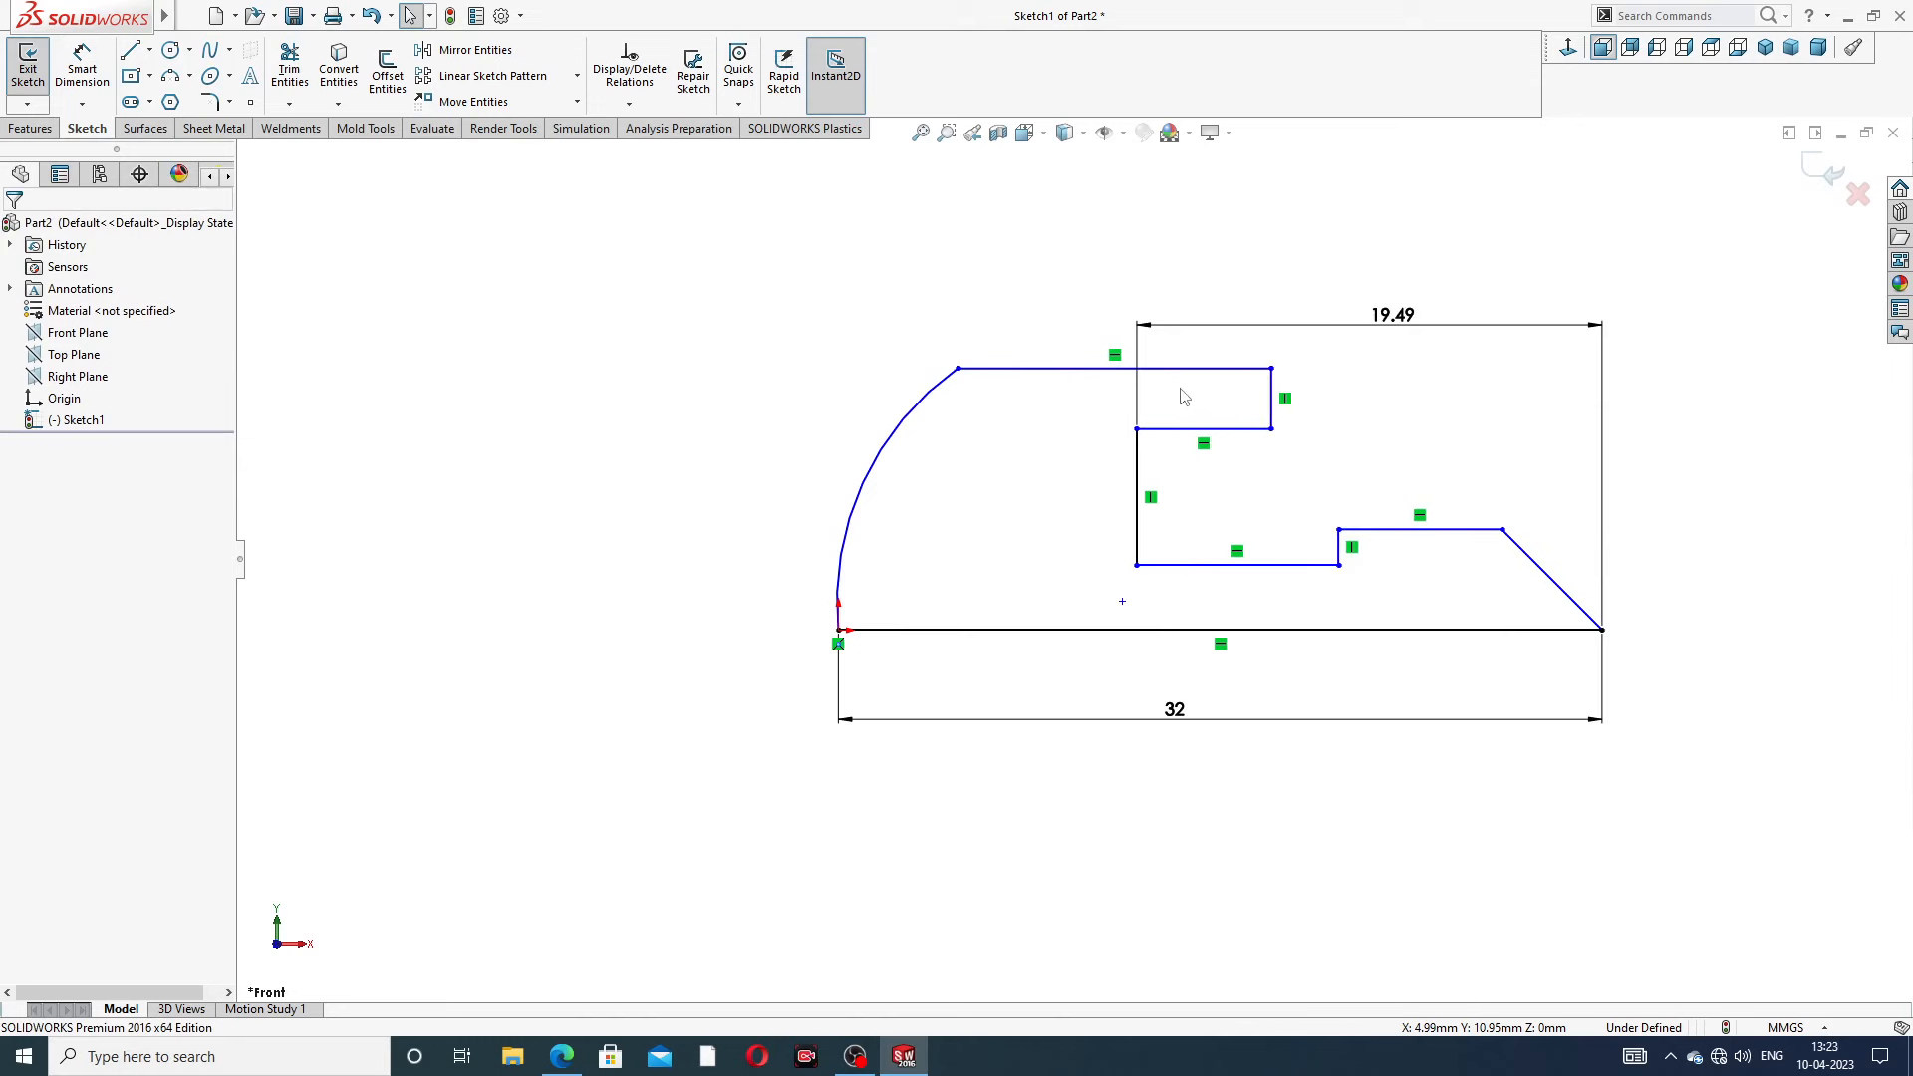
Move the horizontal line at the arc's upper end below the hook's other horizontal edge, and raise that edge slightly
mouse_move(1106, 370)
left_mouse_down()
mouse_move(1044, 430)
mouse_move(1048, 488)
left_mouse_up()
left_click(1199, 417)
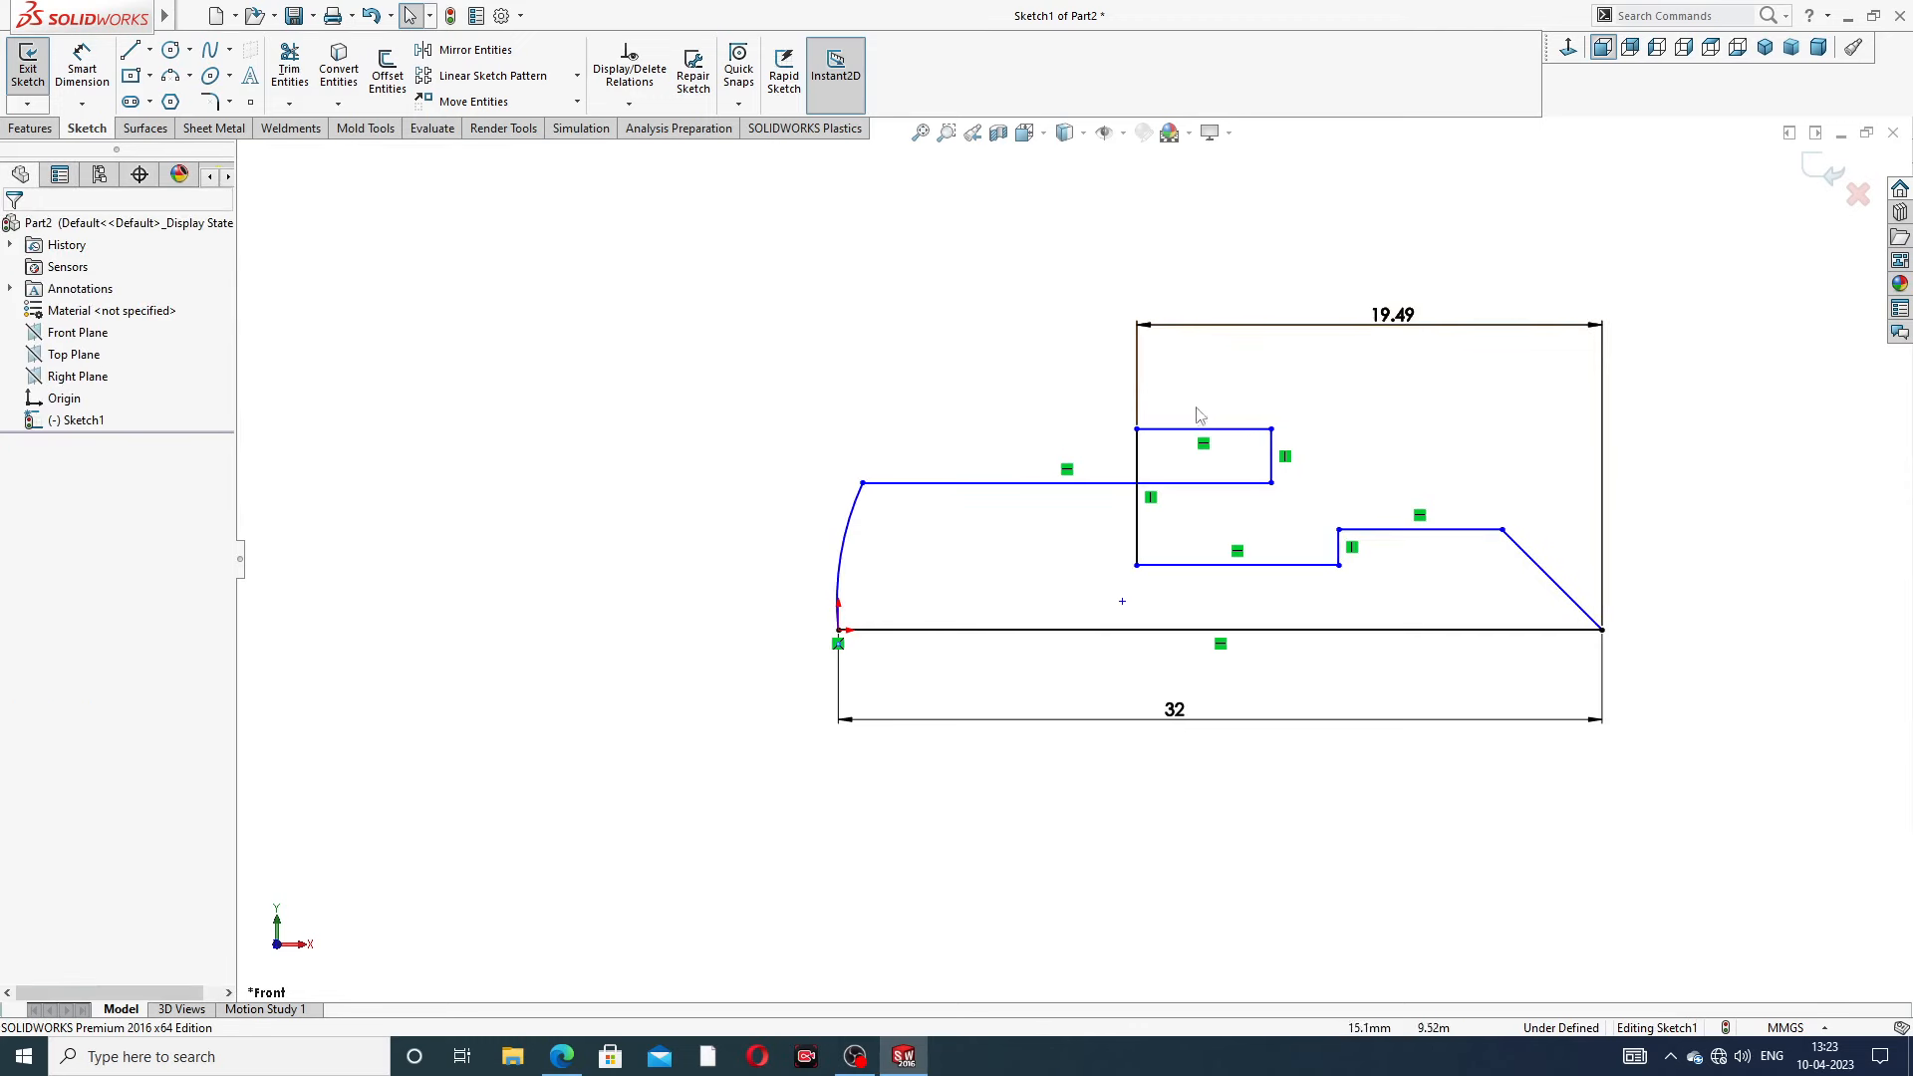
mouse_move(1195, 428)
left_mouse_down()
mouse_move(1162, 393)
mouse_move(1137, 391)
mouse_move(1139, 408)
left_mouse_up()
left_click(1348, 416)
scroll(1354, 430, "up", 2)
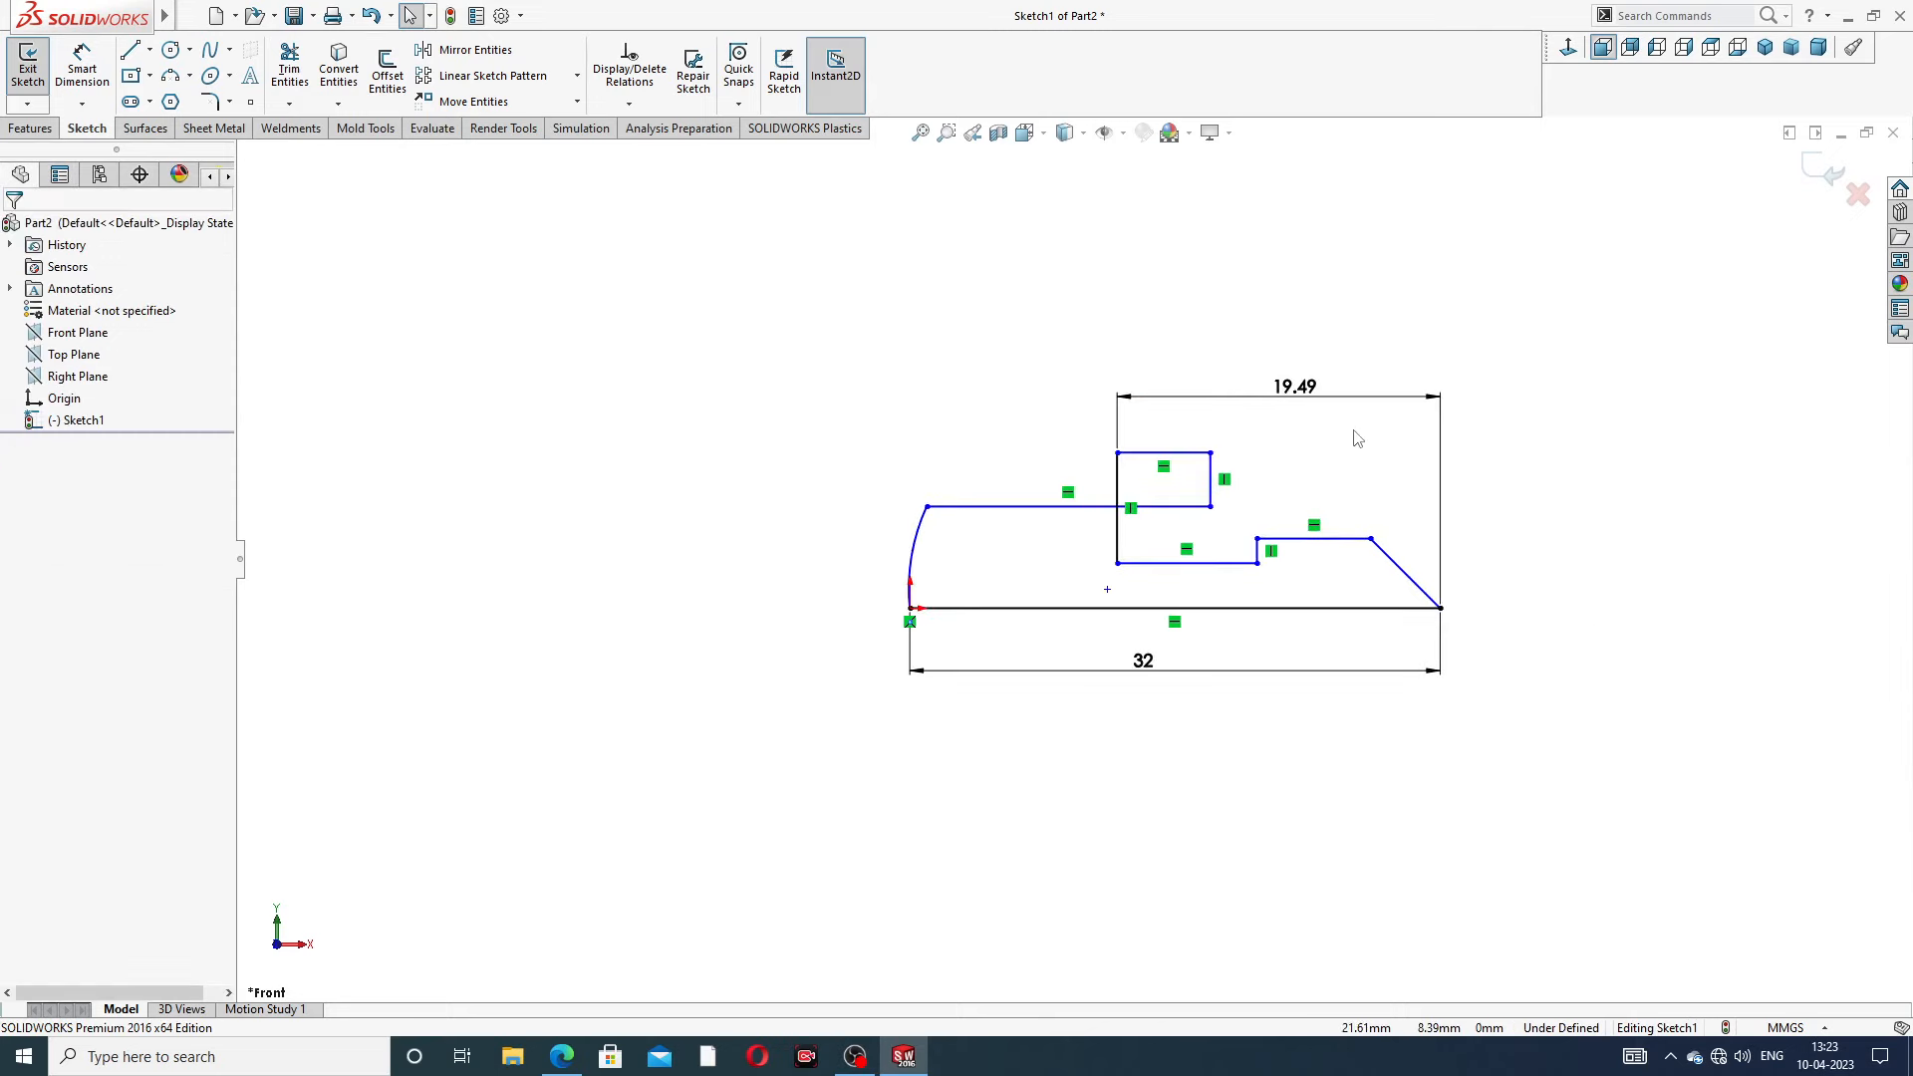
scroll(1177, 501, "down", 2)
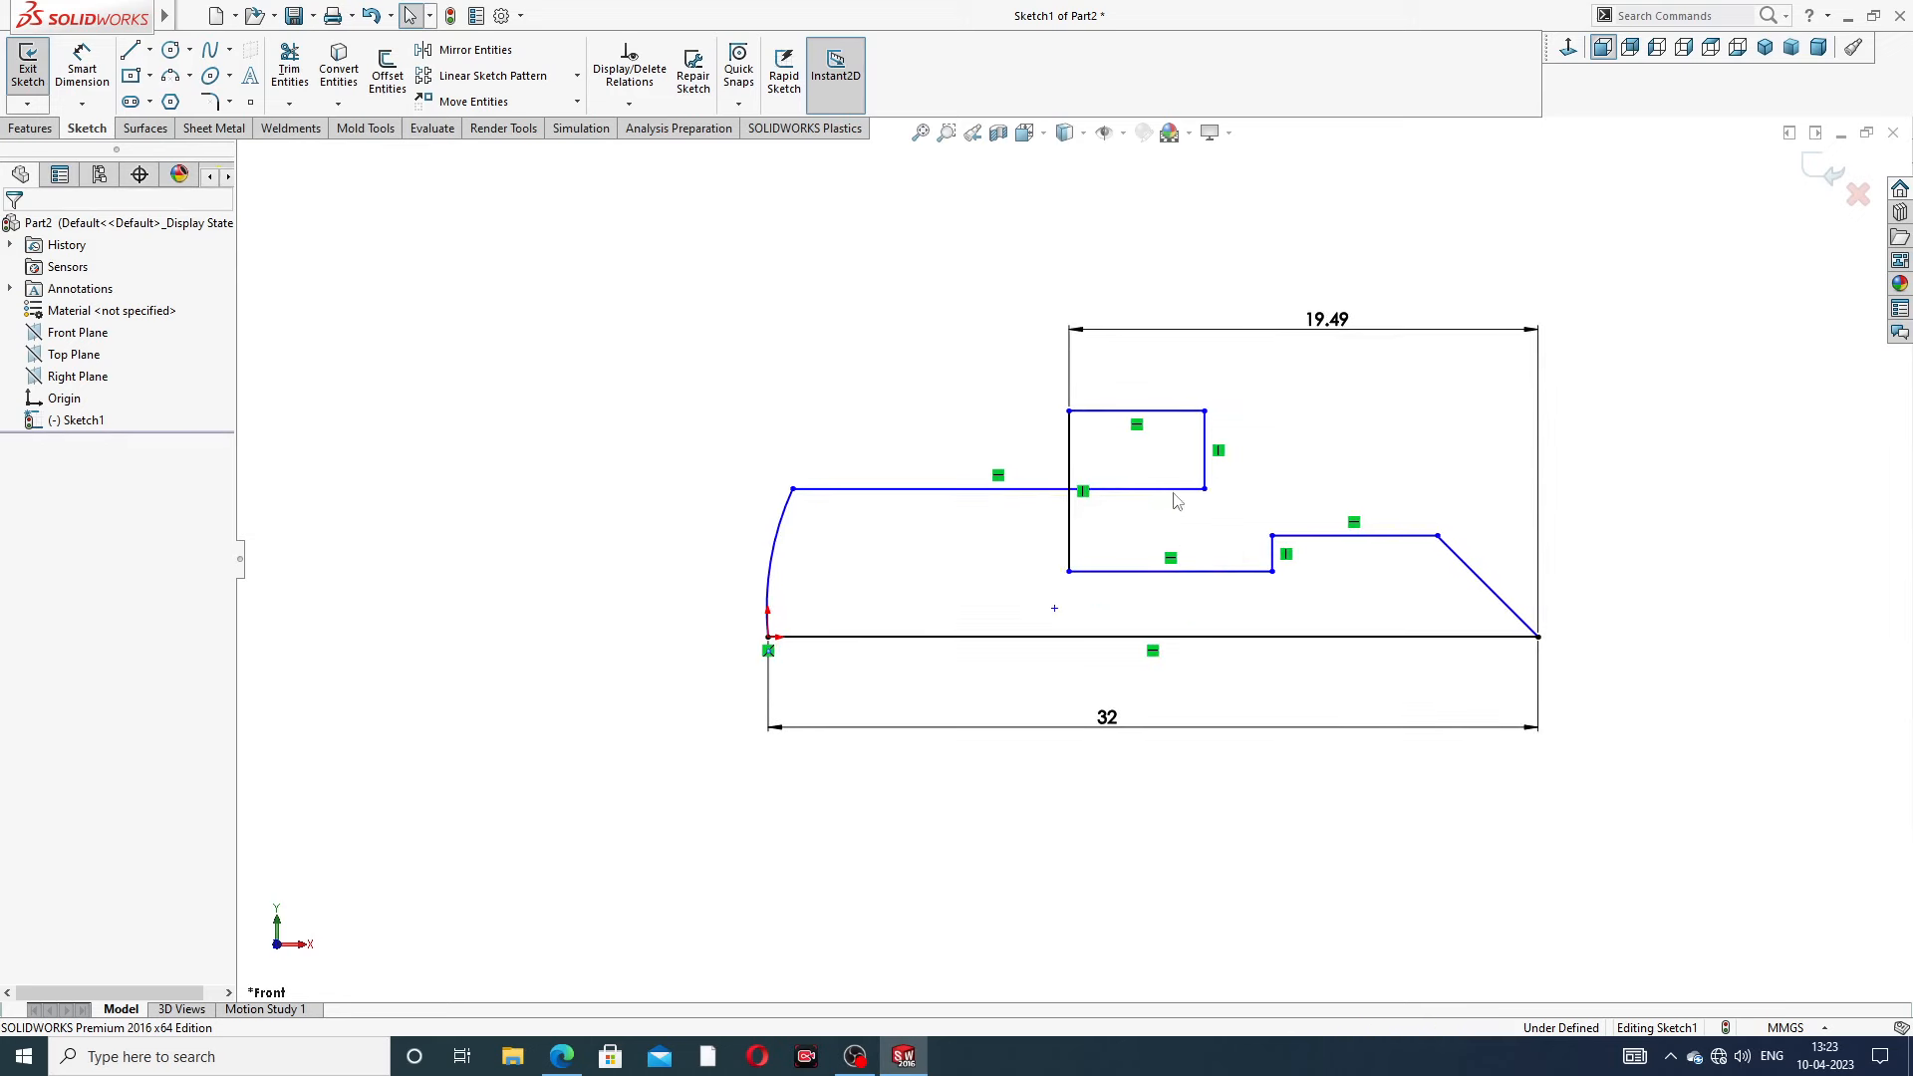
Delete the 19.49 mm horizontal dimension between the notch's vertical line and the sloped line's lower end
left_click(1071, 447)
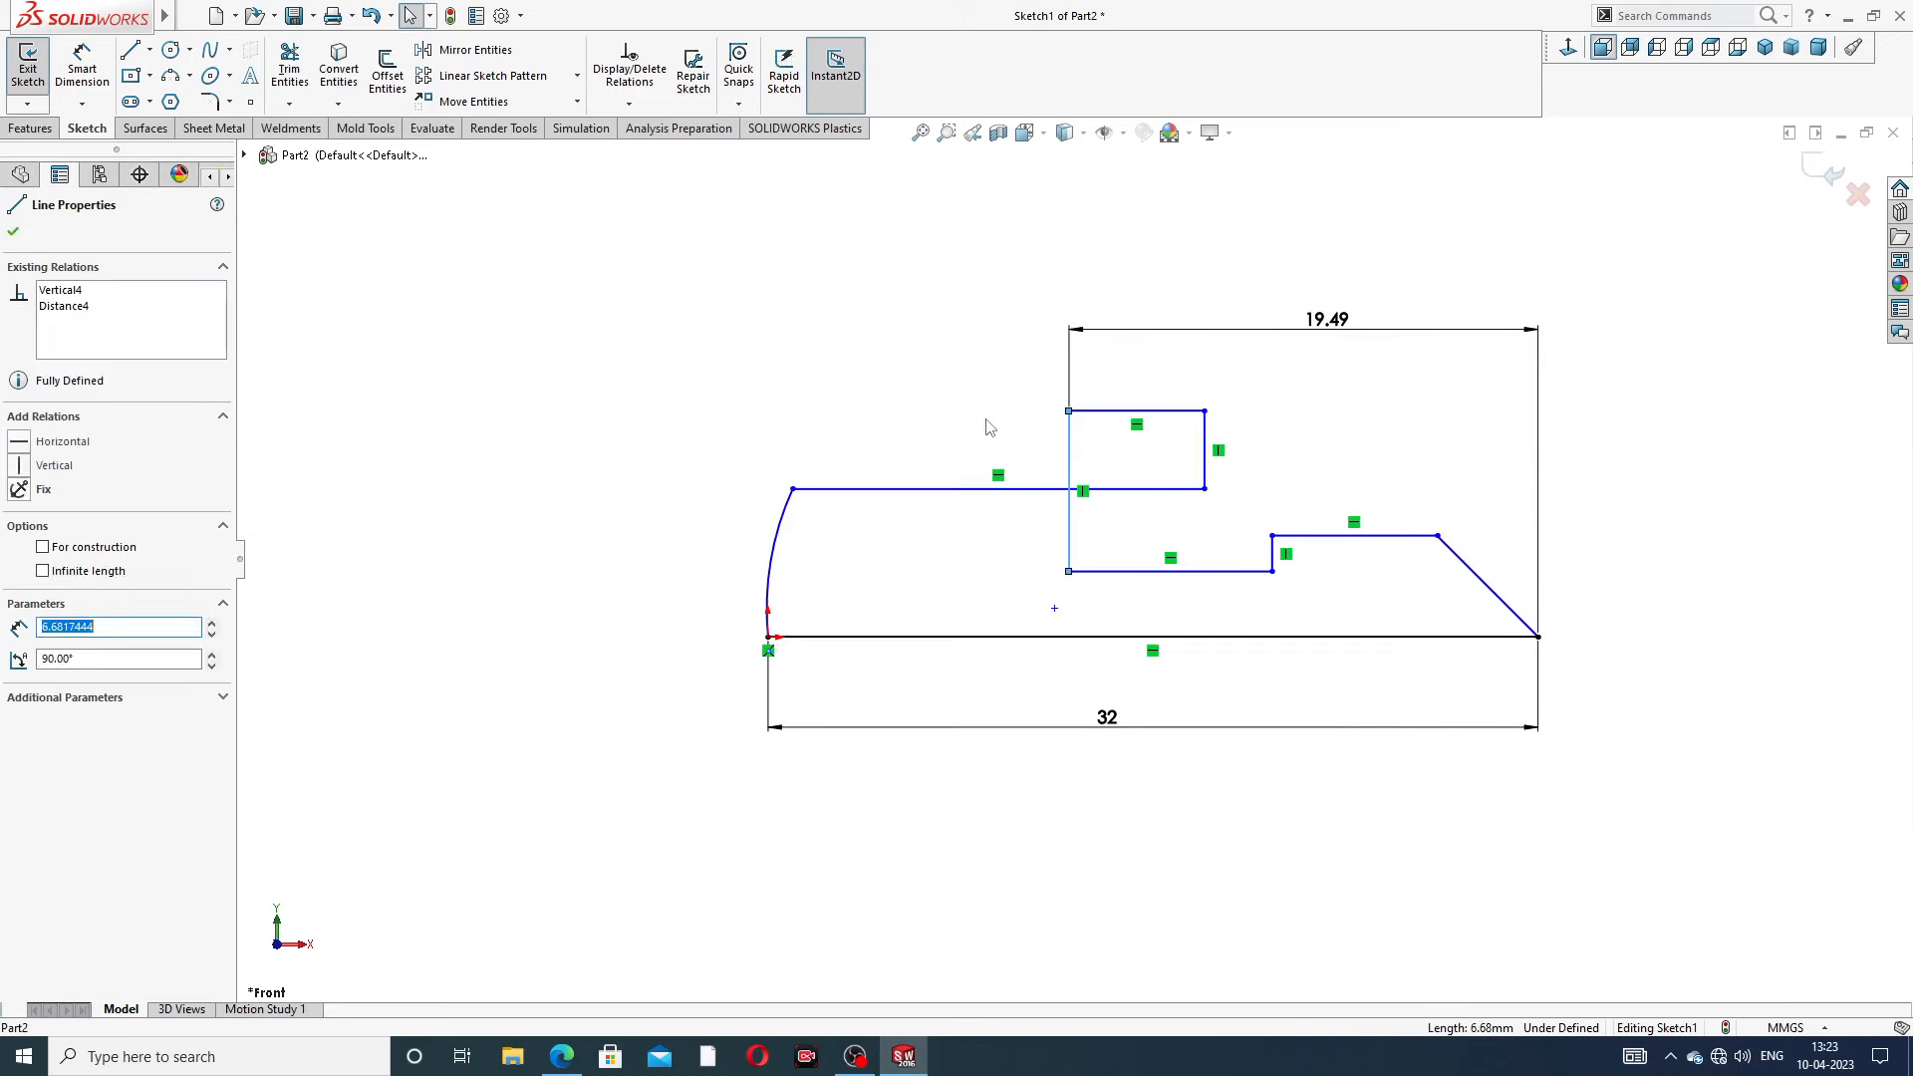
left_click(990, 423)
left_click(1337, 329)
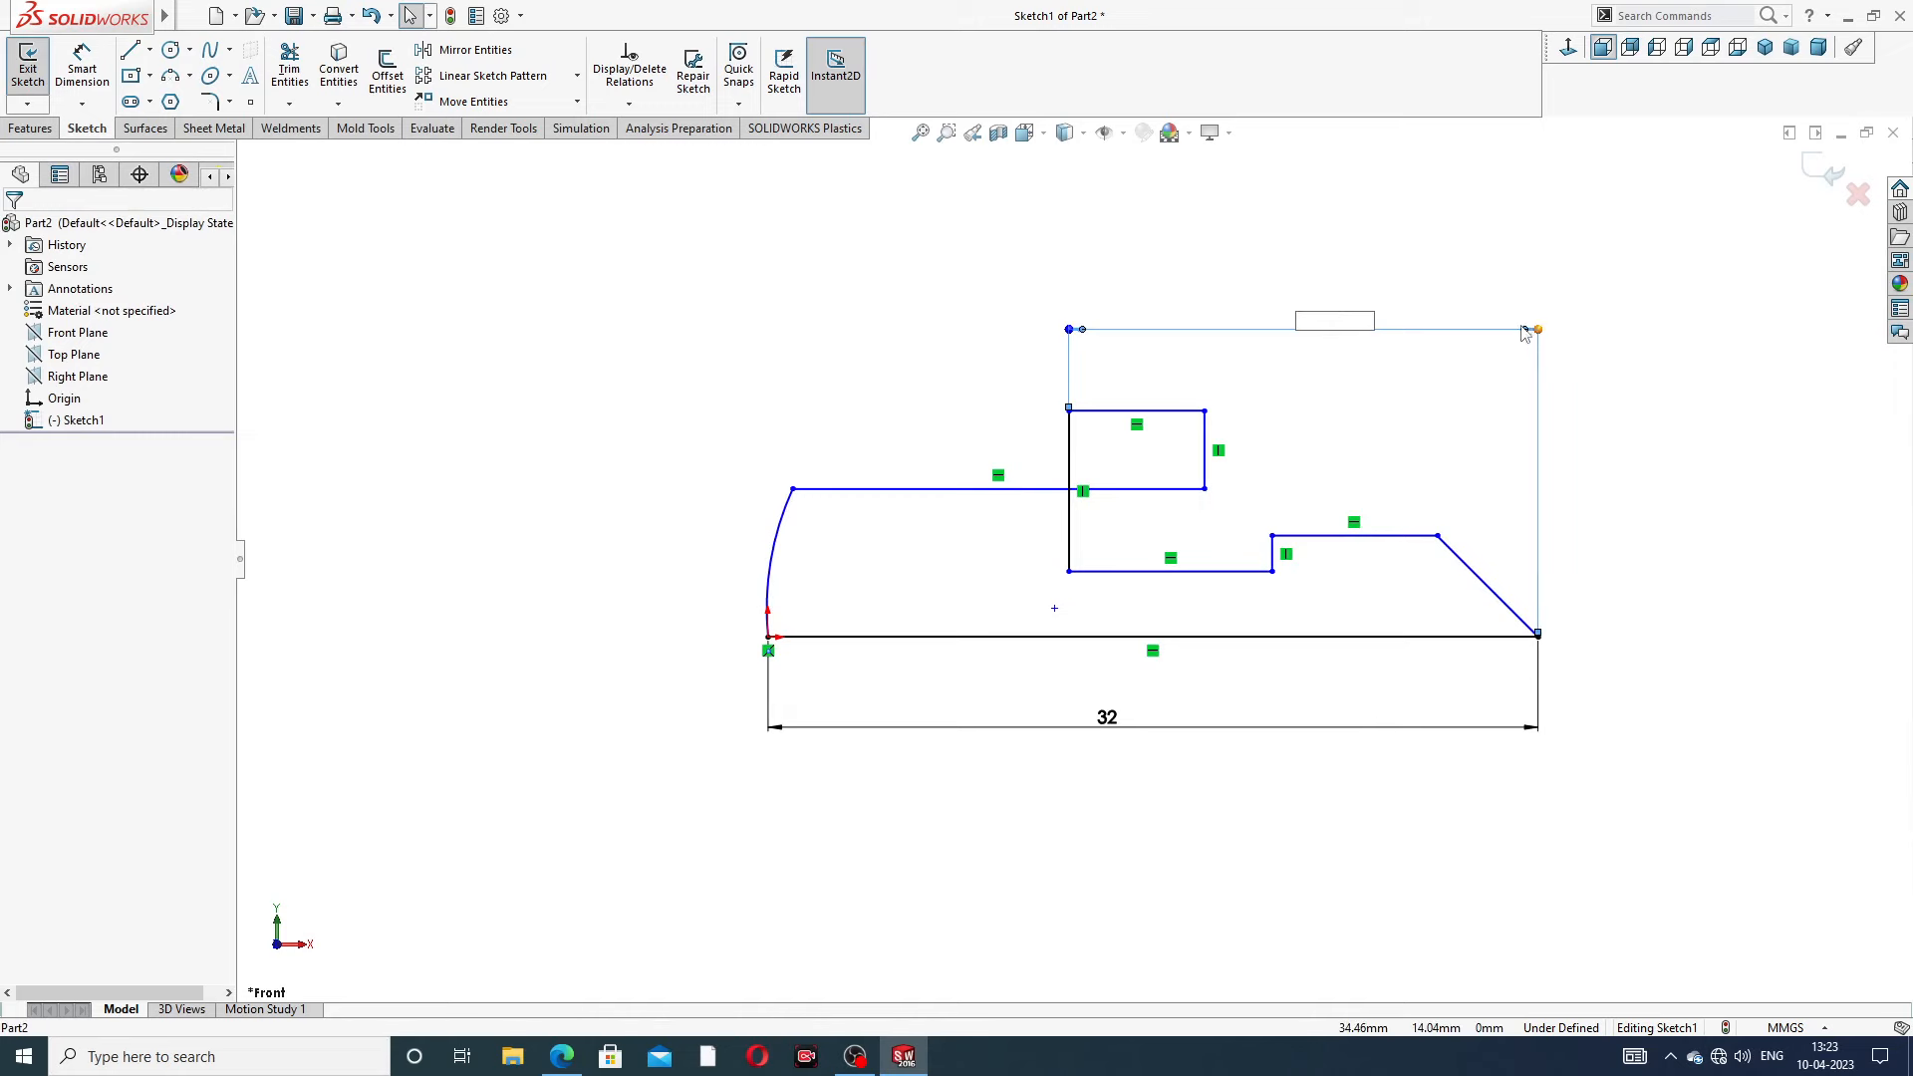
key("Return")
key("Return")
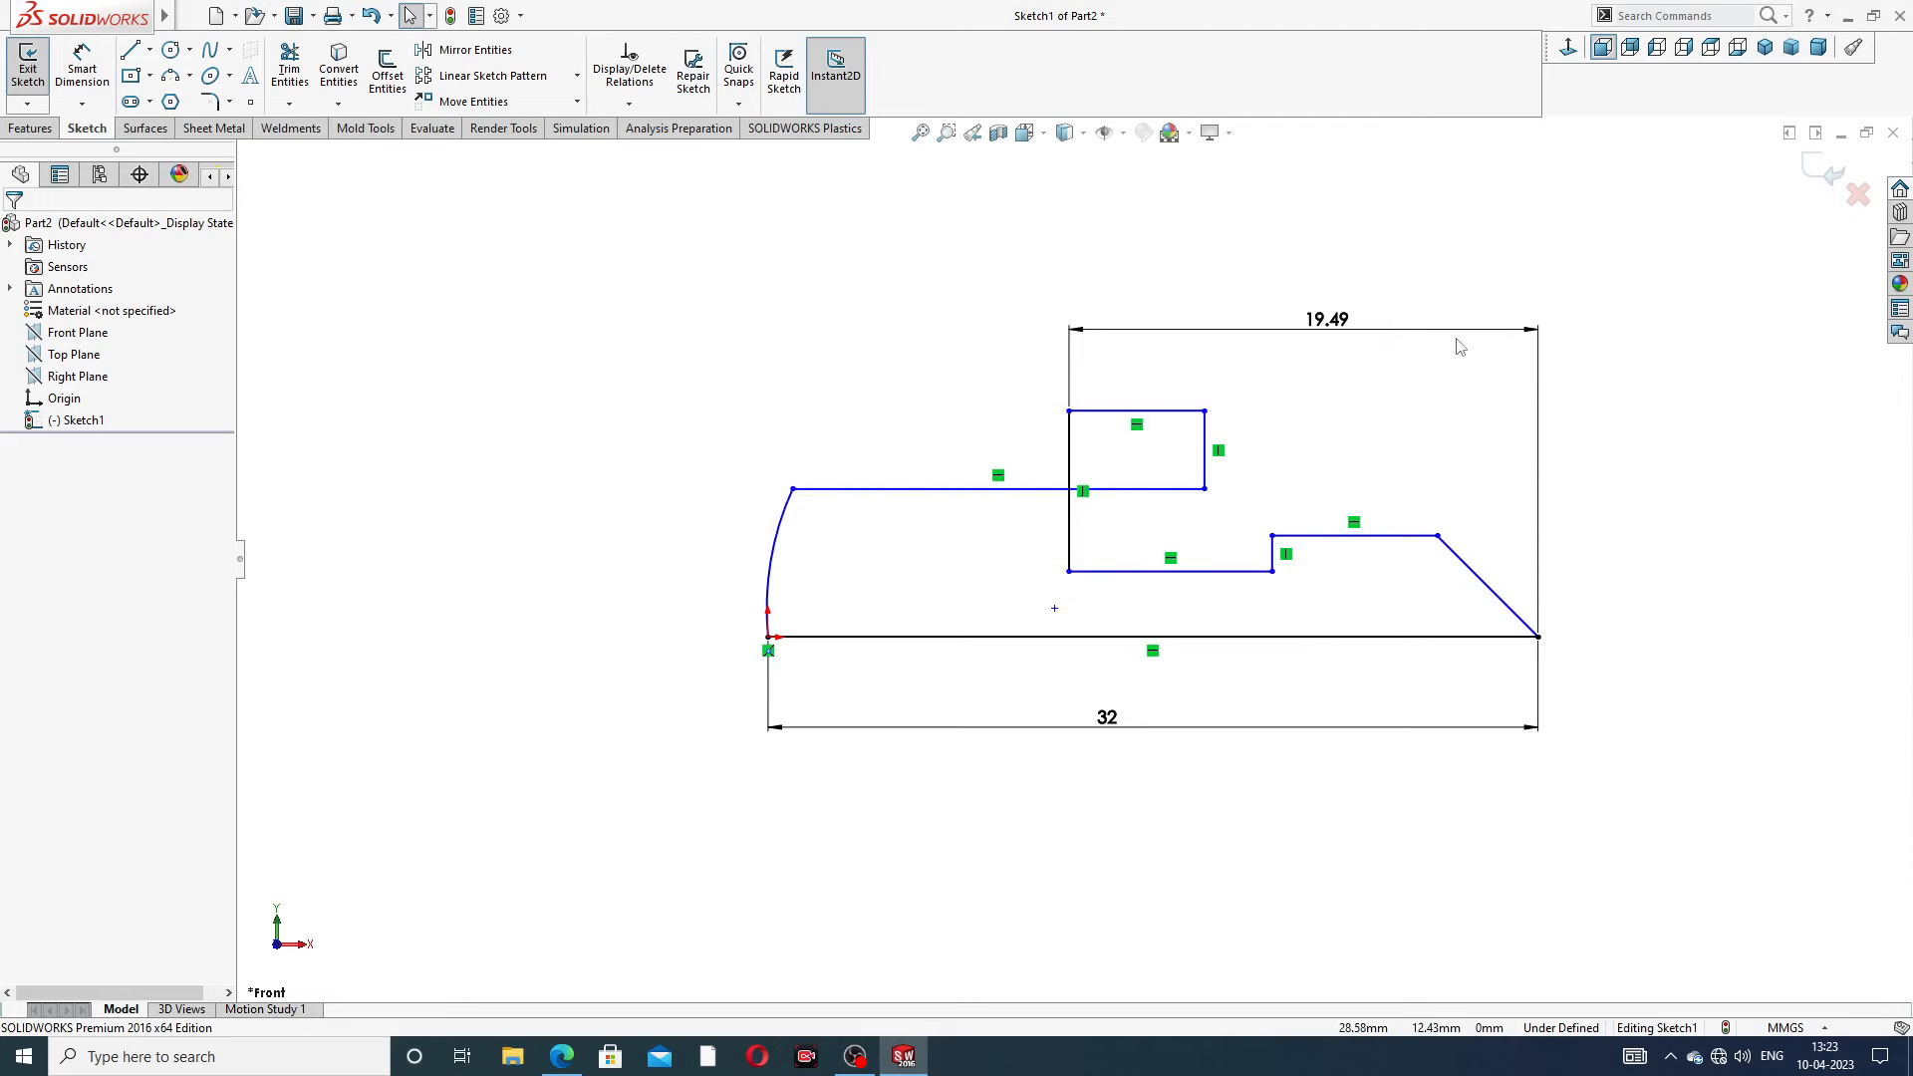
left_click(1463, 332)
key("Delete")
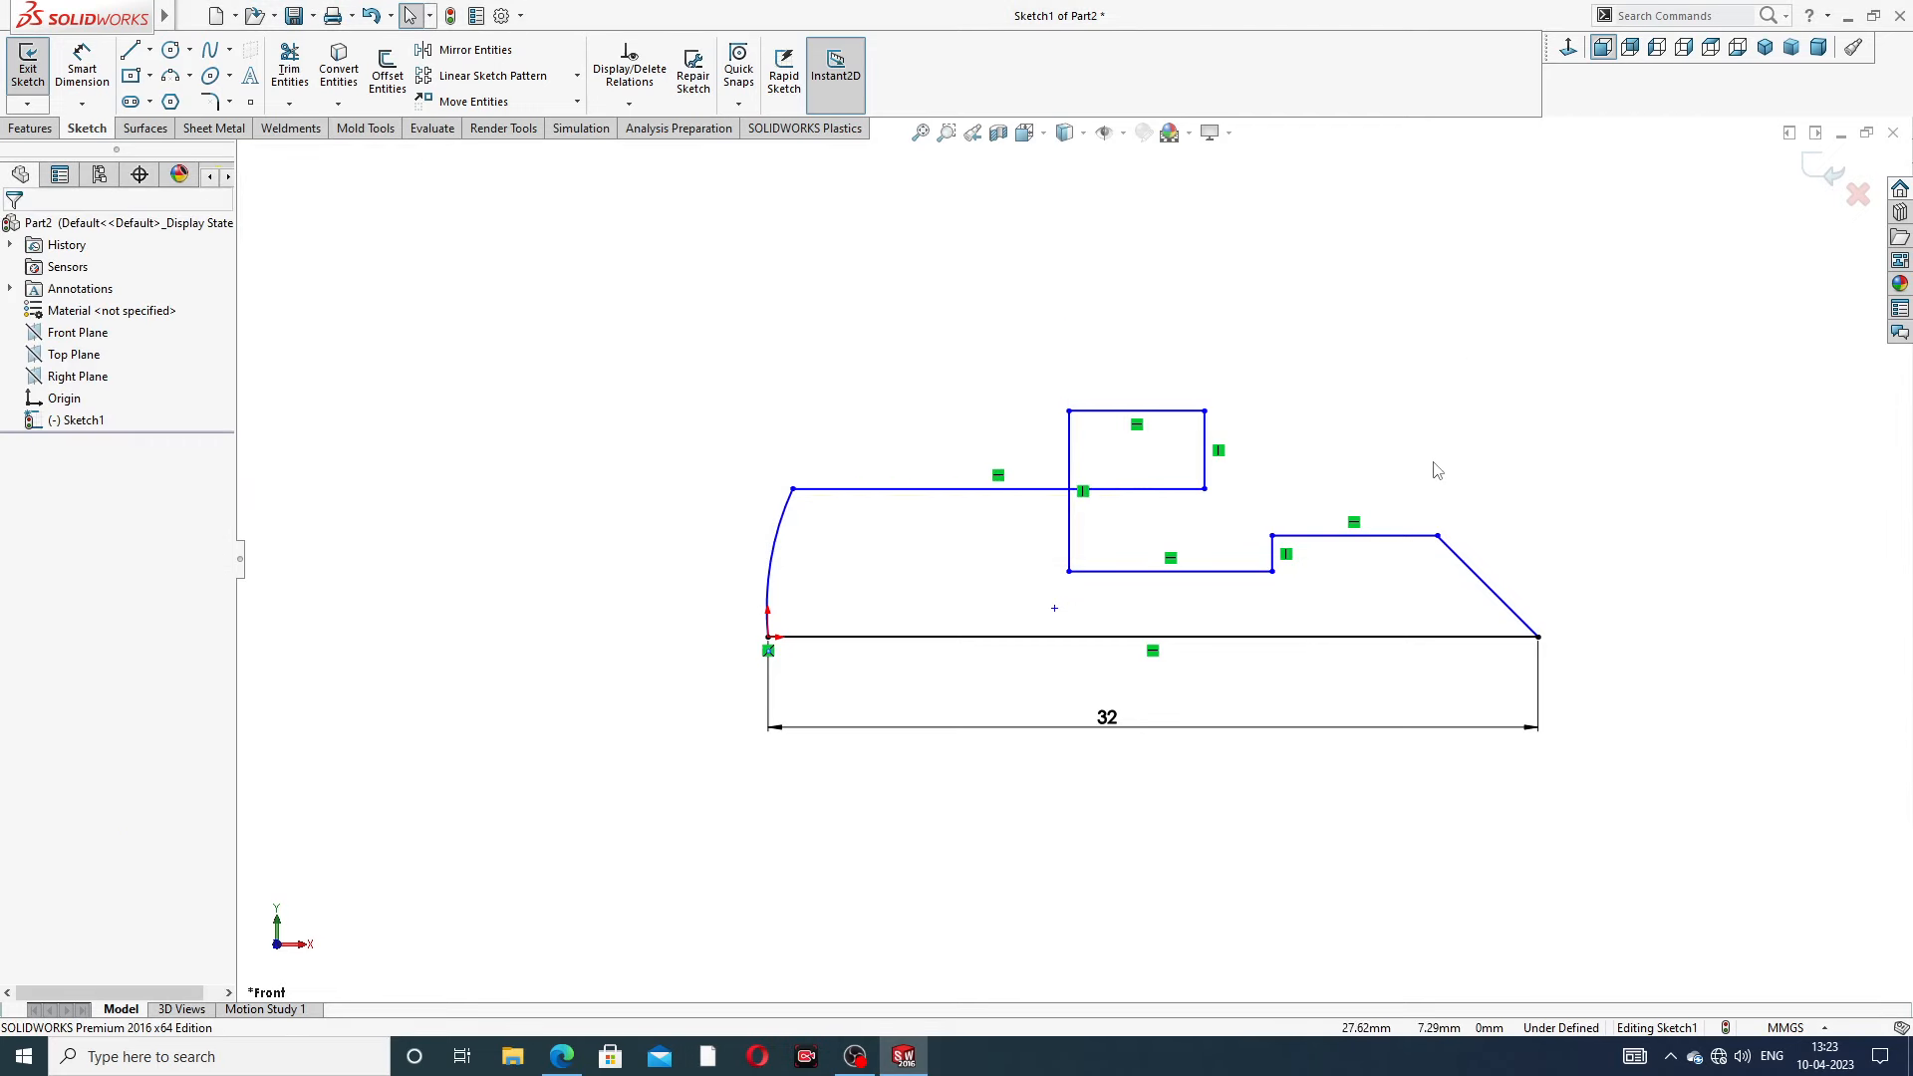
Raise the arc's upper horizontal line above the notch edge and reposition the arc's upper endpoint at about X 4.82, Y 11.11 mm
scroll(1438, 470, "up", 2)
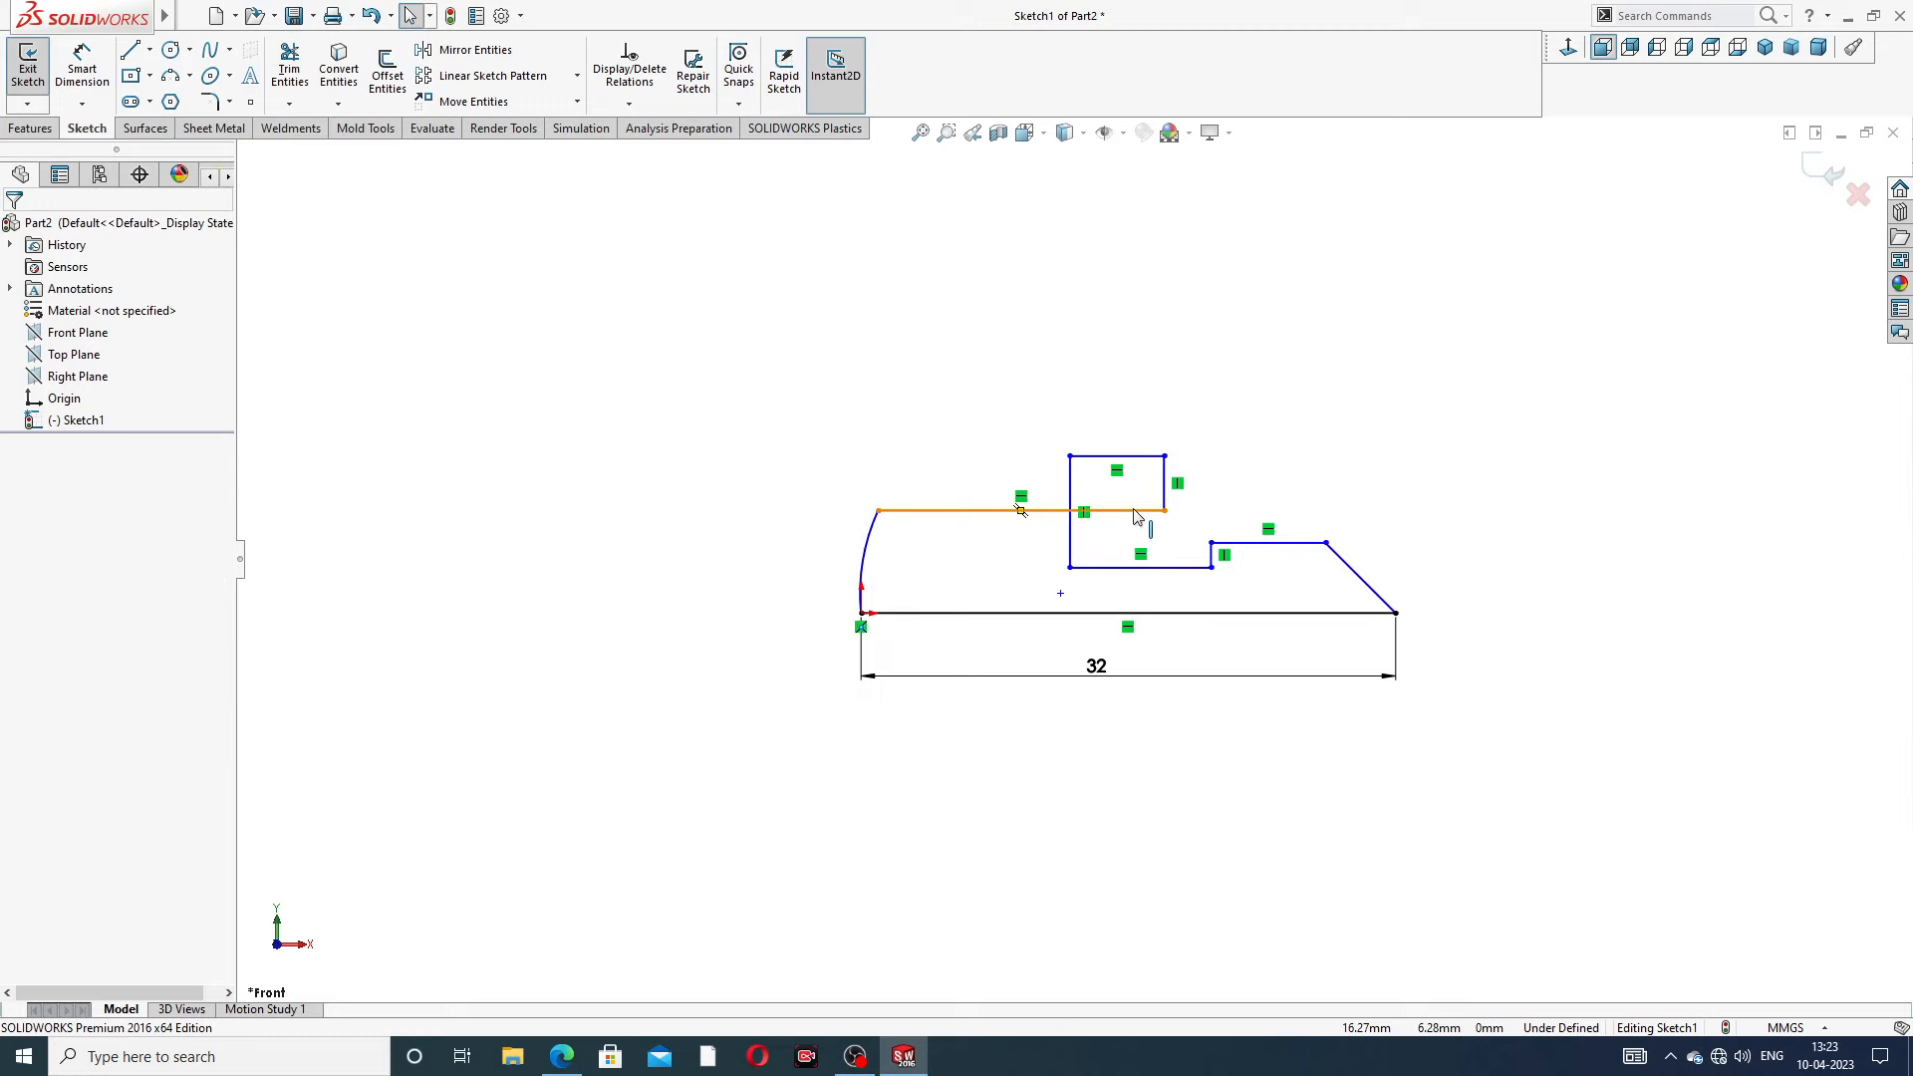
left_click_drag(1136, 516, 1122, 411)
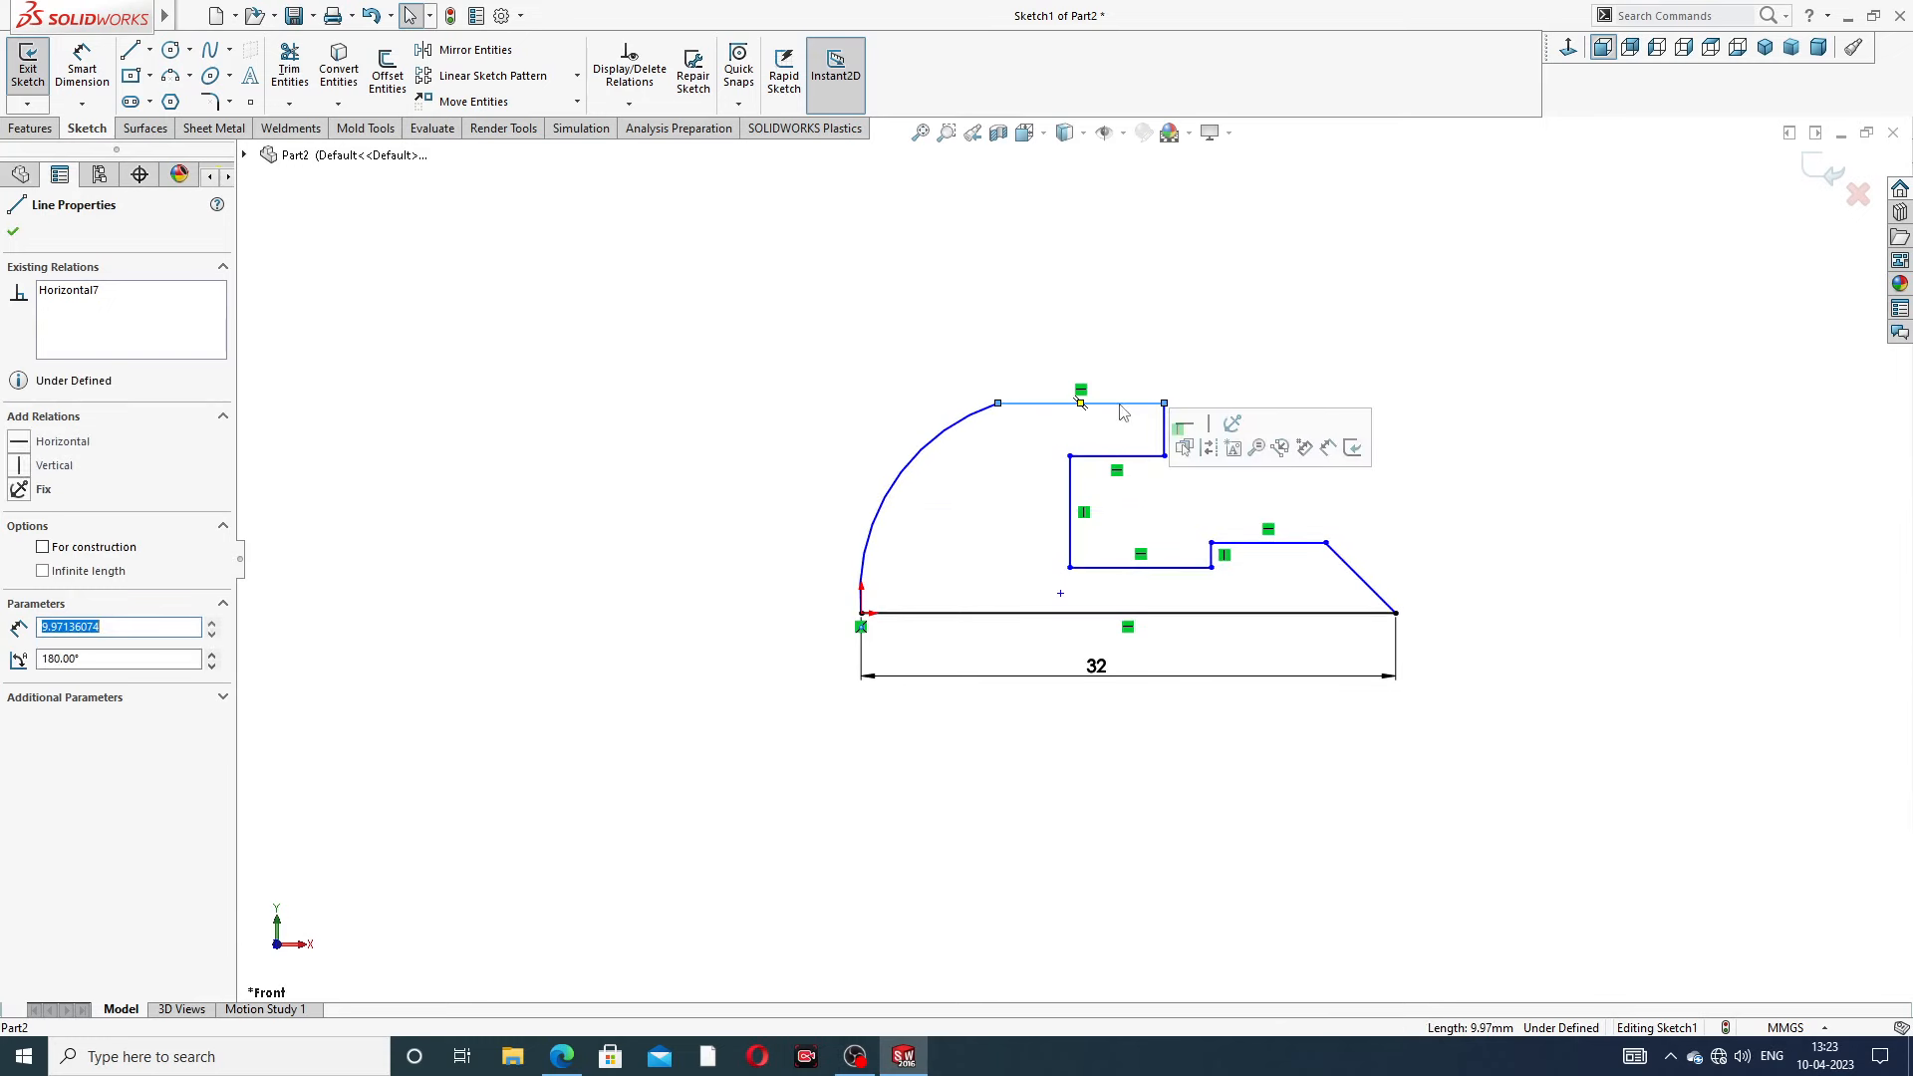
left_click(1288, 359)
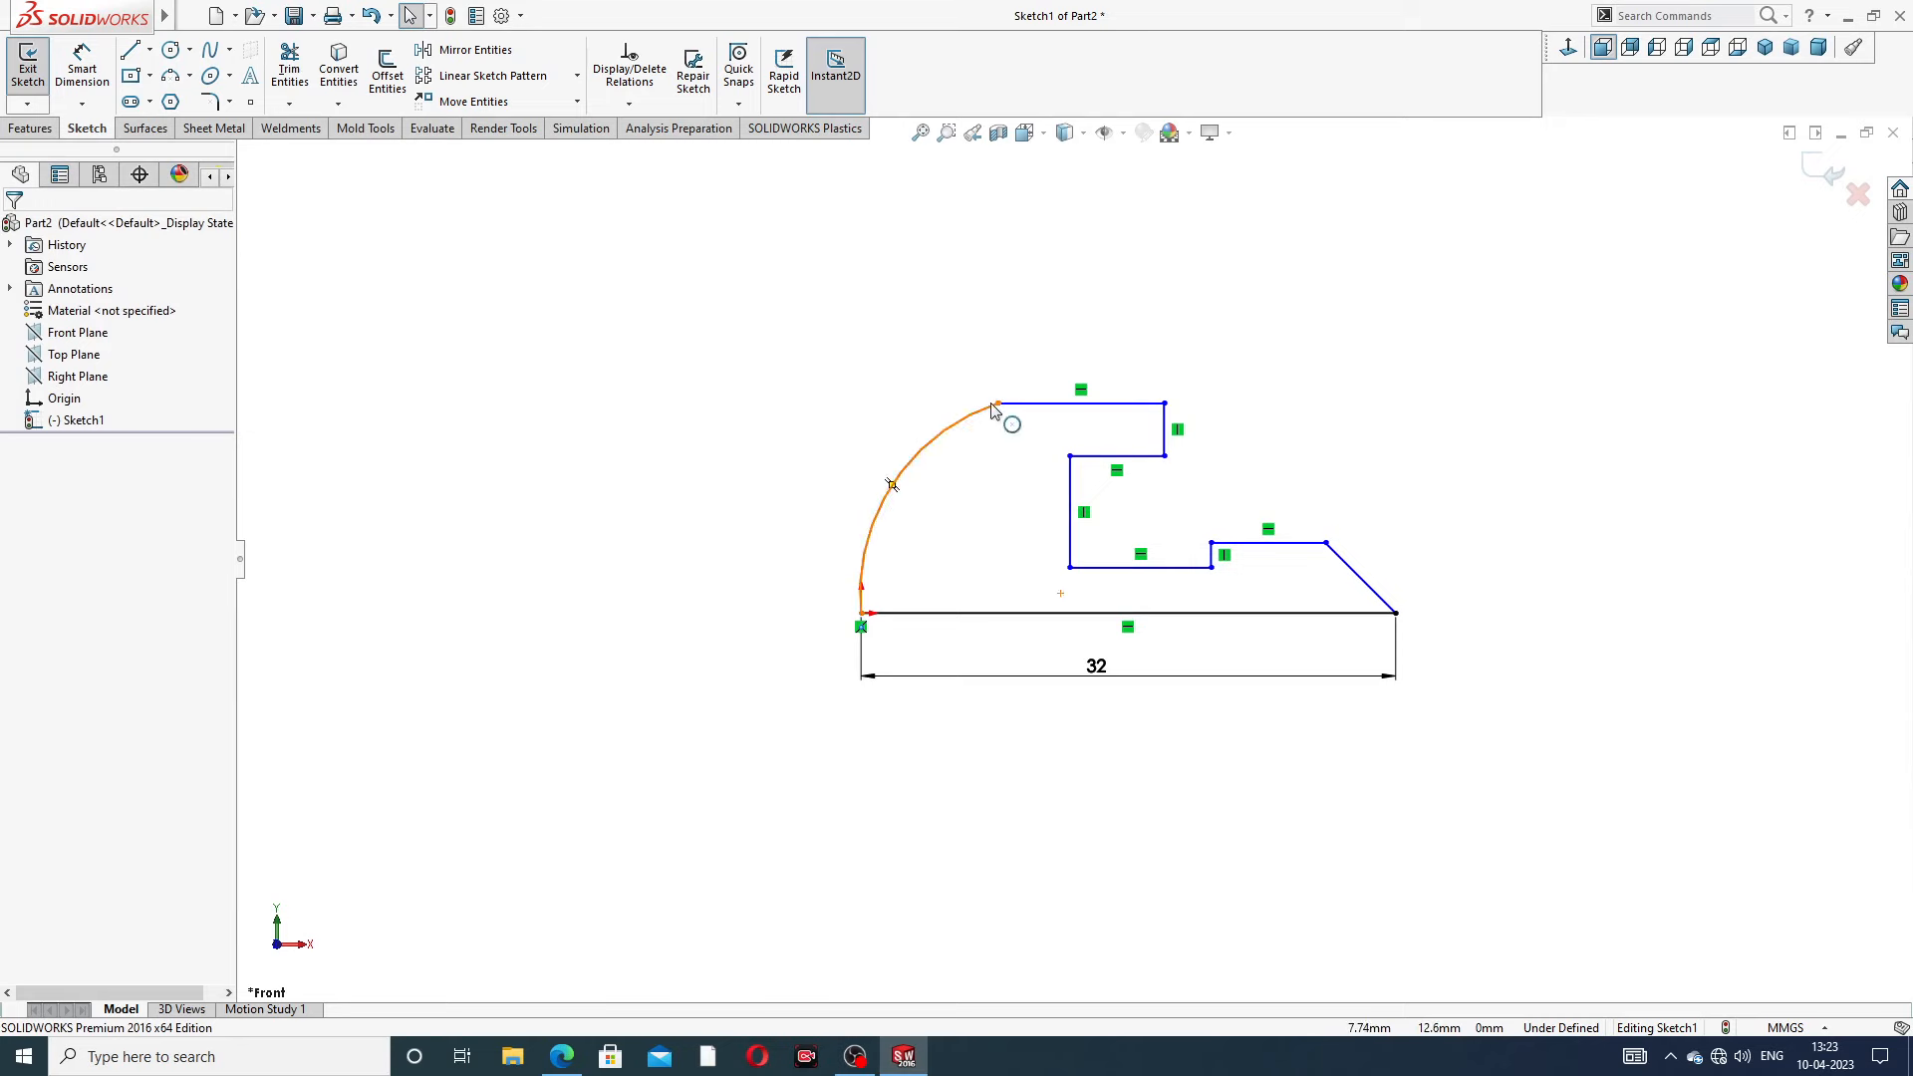
left_click_drag(997, 404, 941, 427)
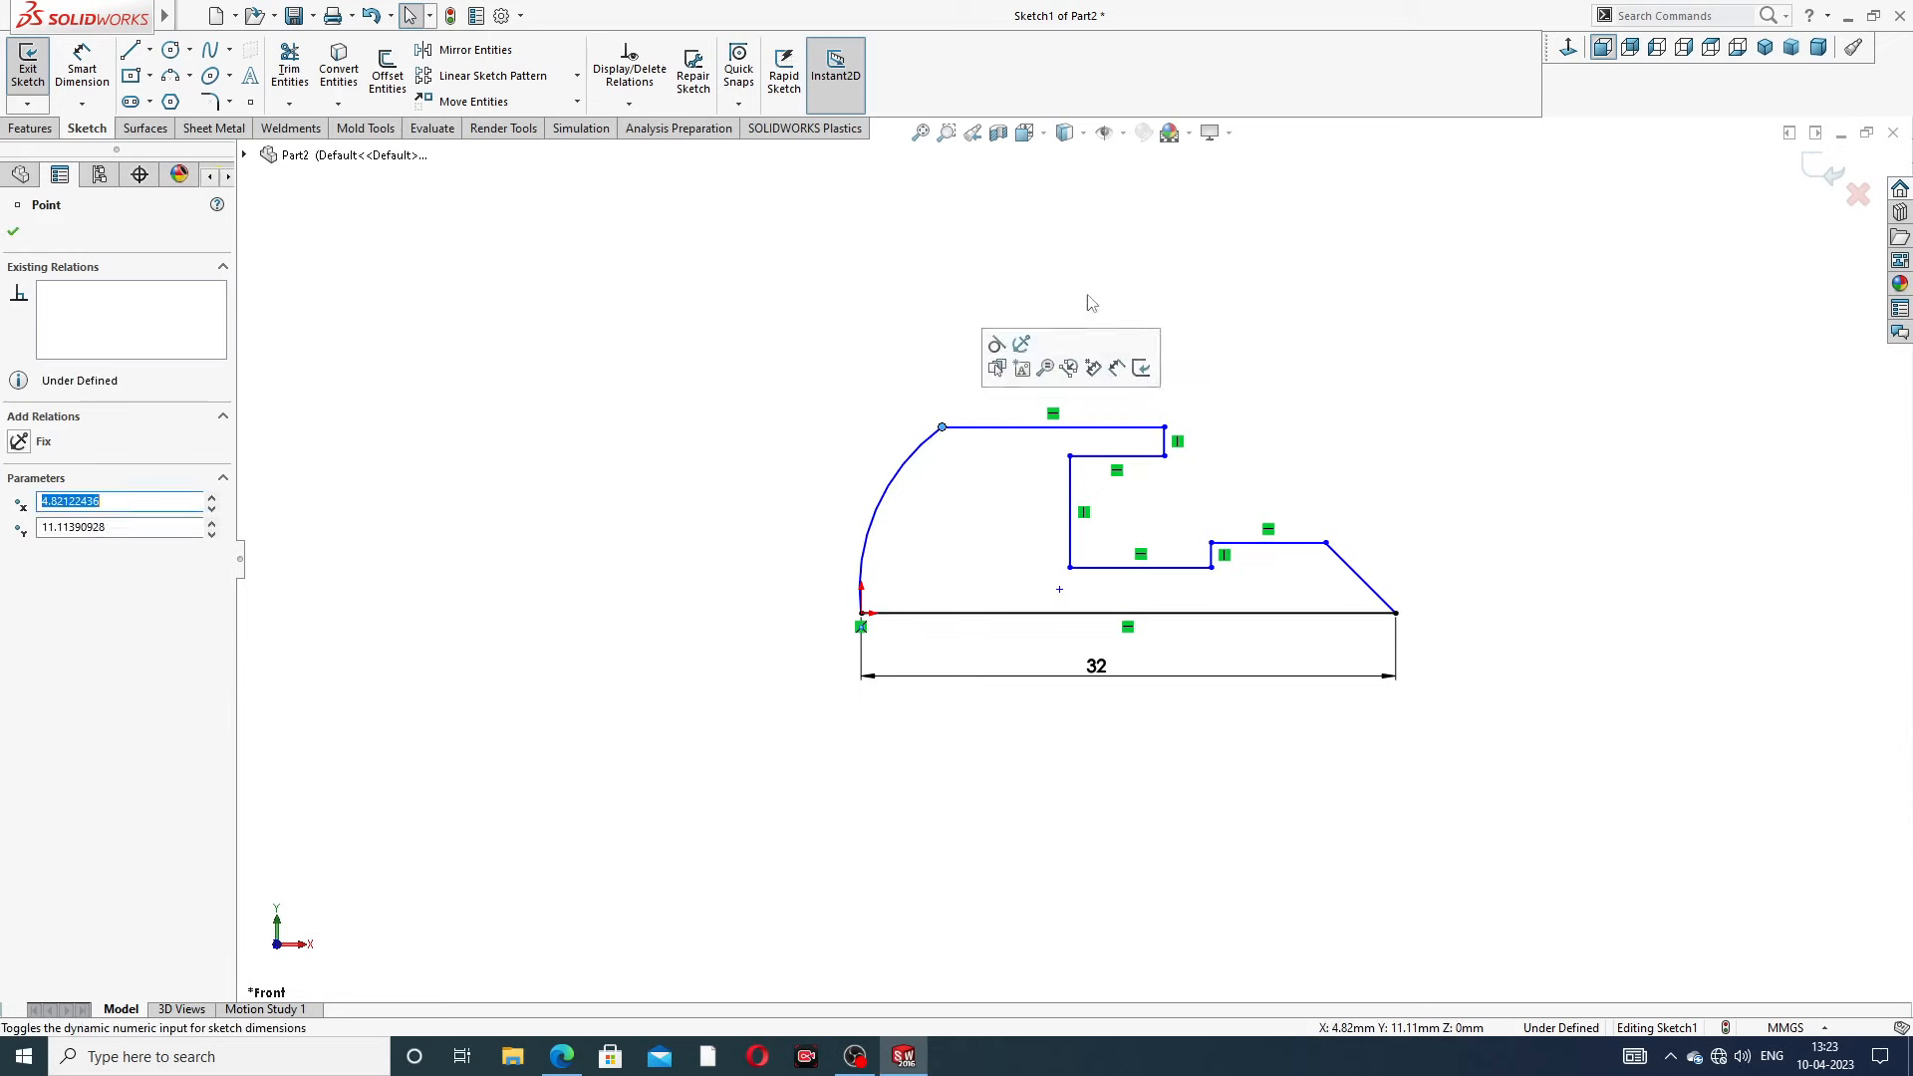
left_click(1220, 299)
scroll(1137, 520, "down", 1)
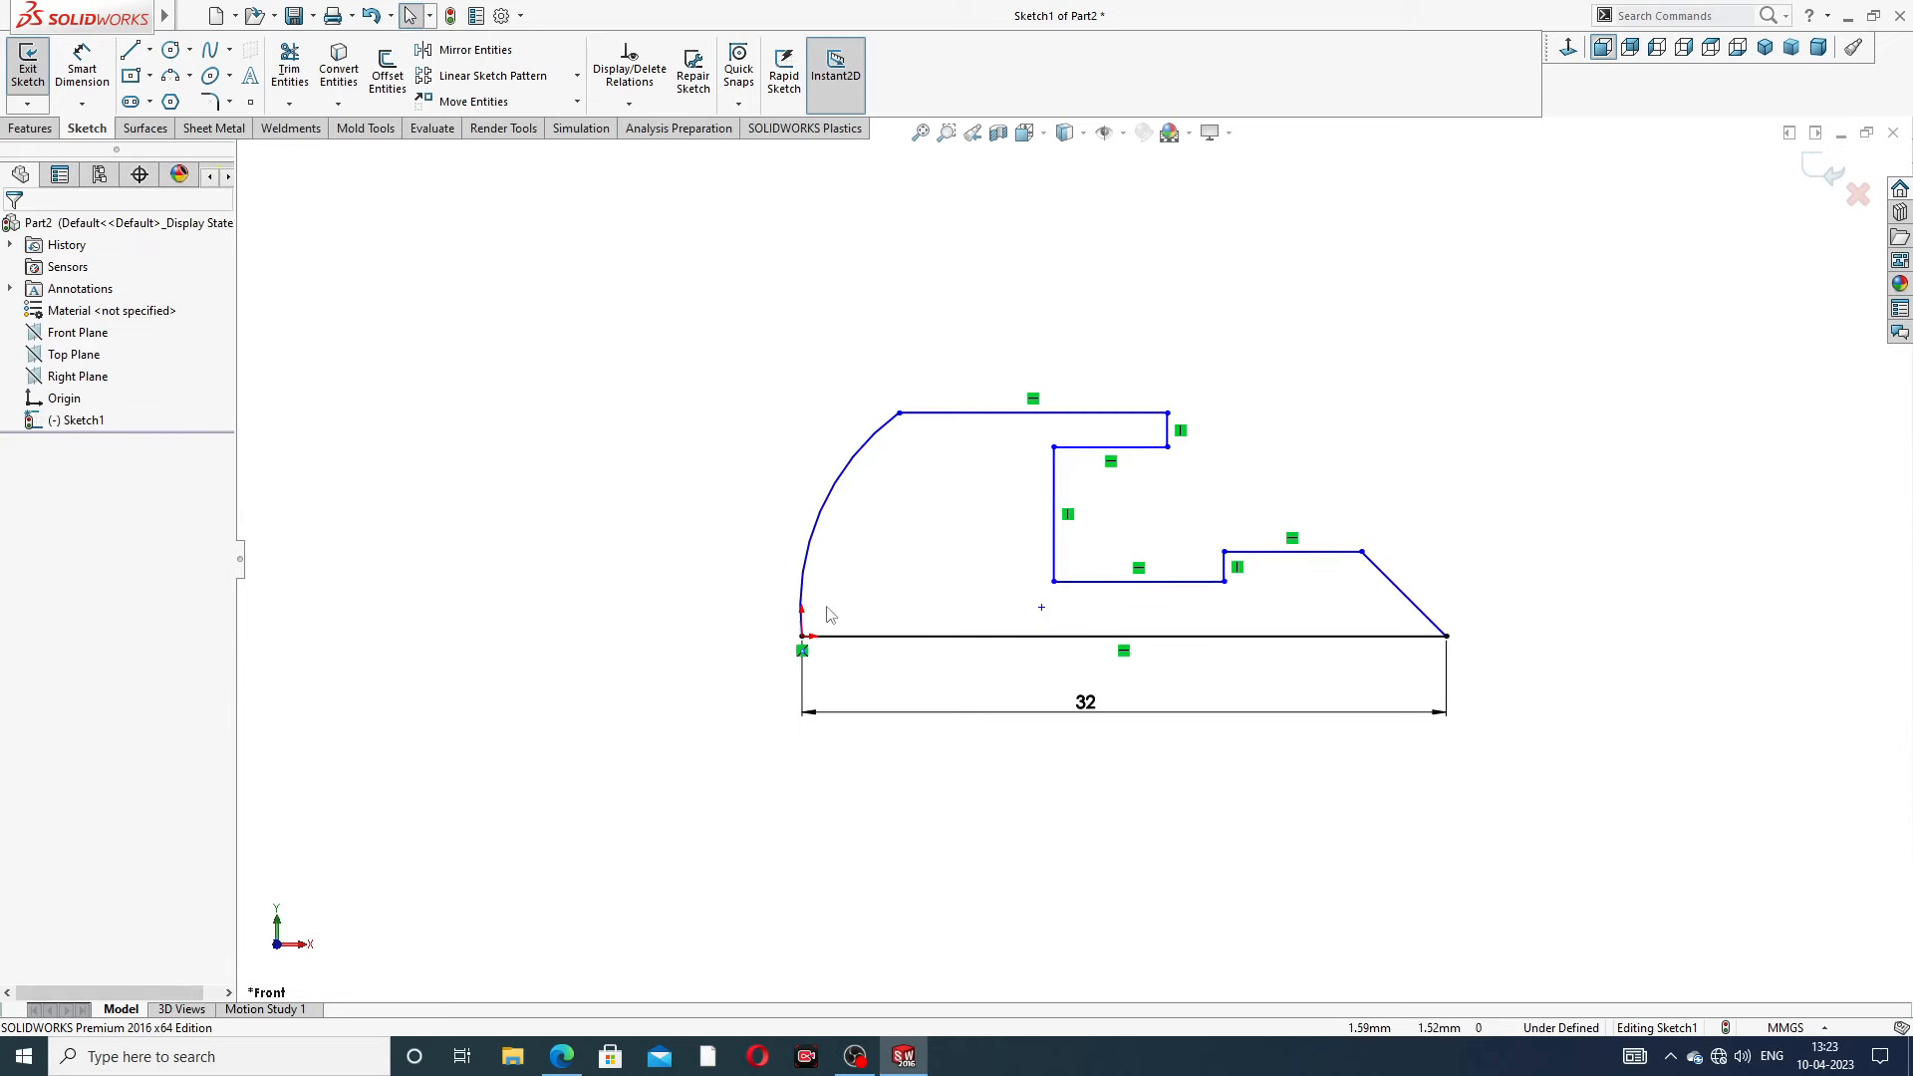
Draw a vertical construction centerline about 3.15 mm long upward from the origin beside the arc
left_click(149, 49)
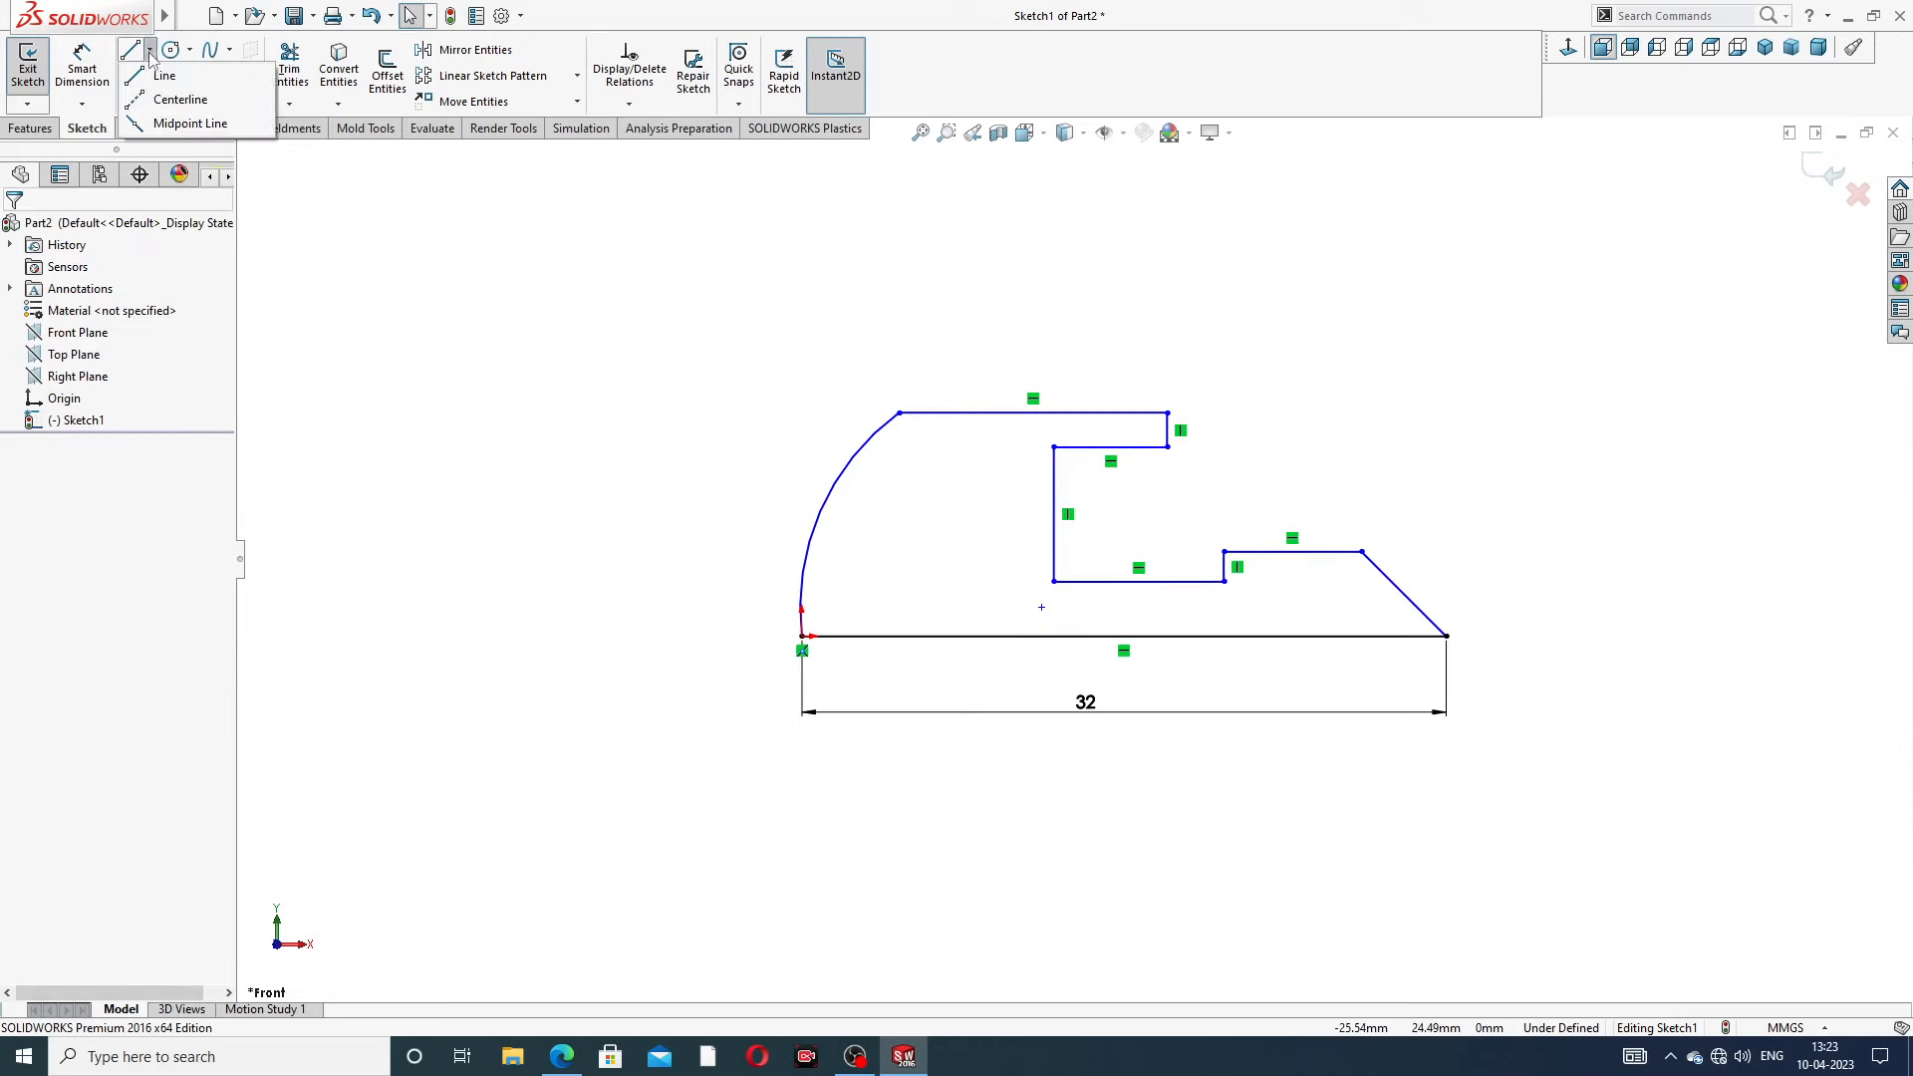
left_click(167, 98)
scroll(757, 592, "down", 5)
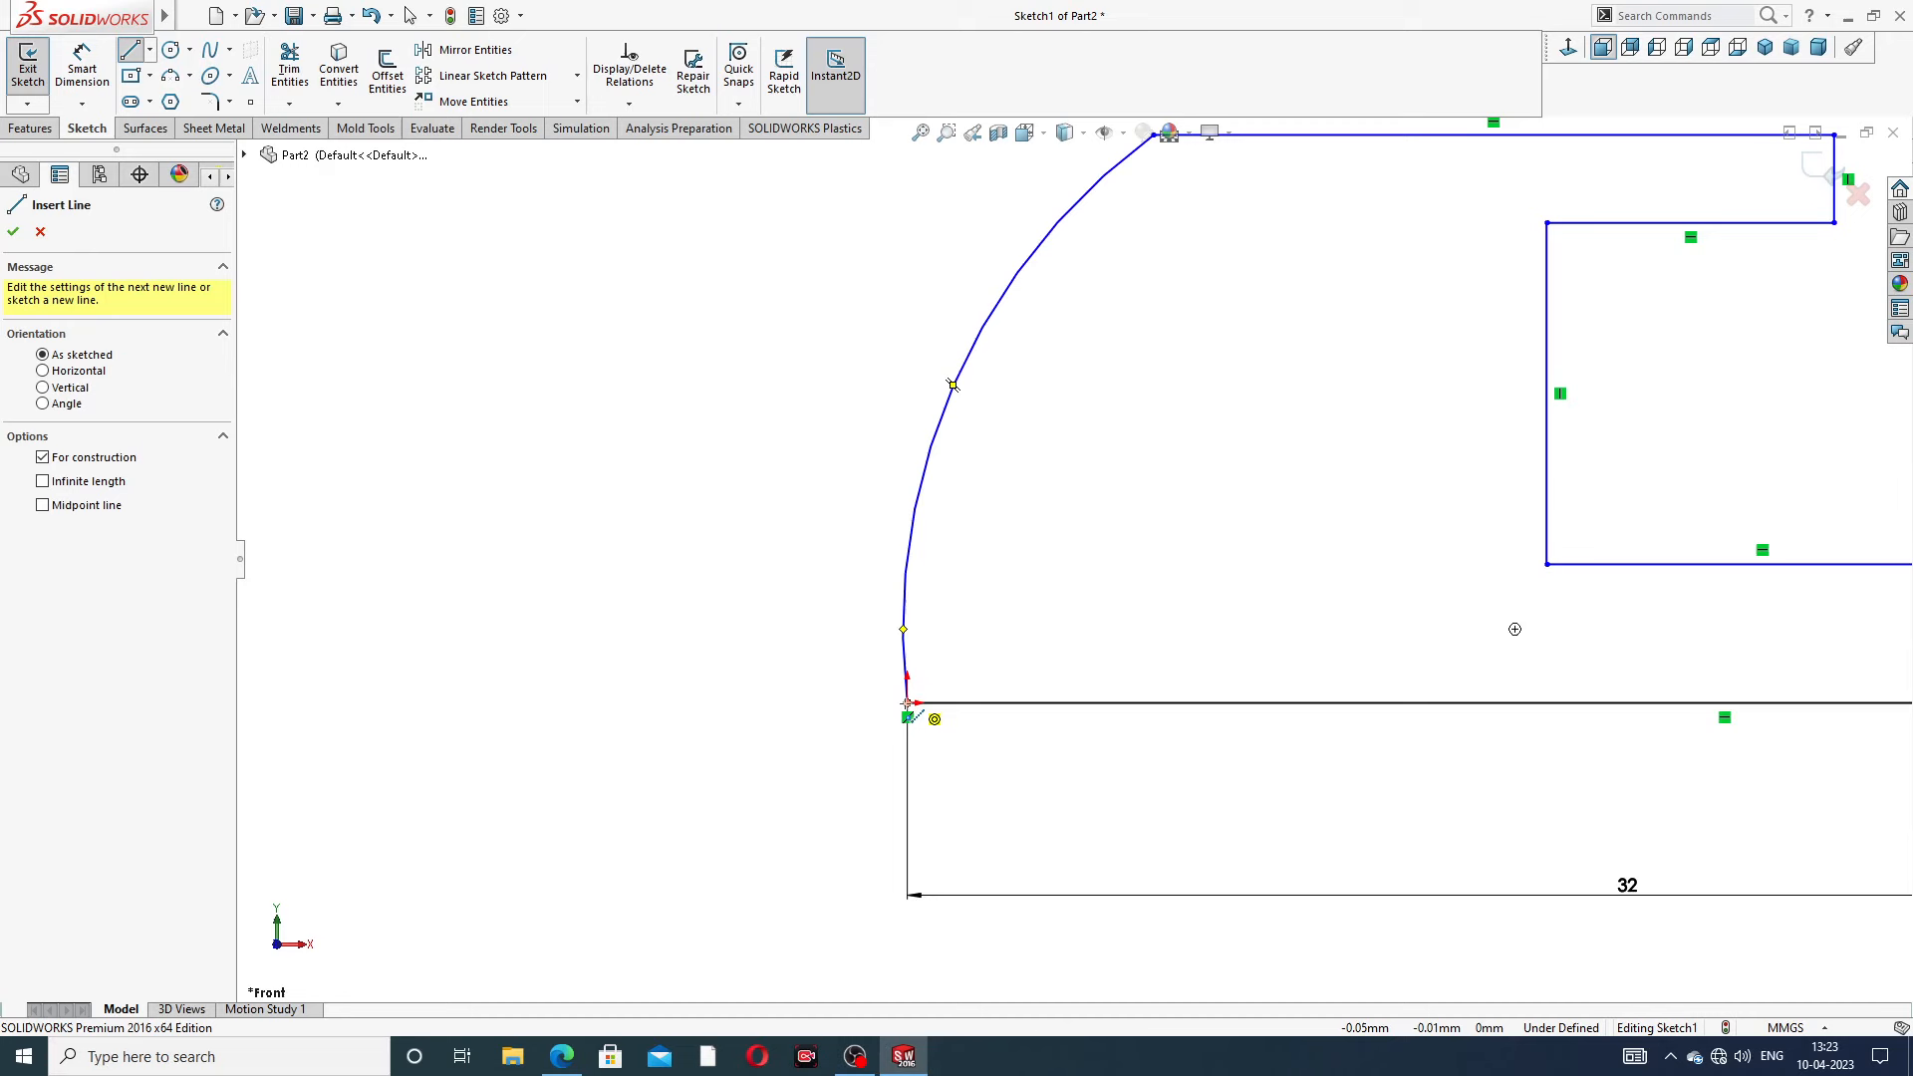
left_click(907, 703)
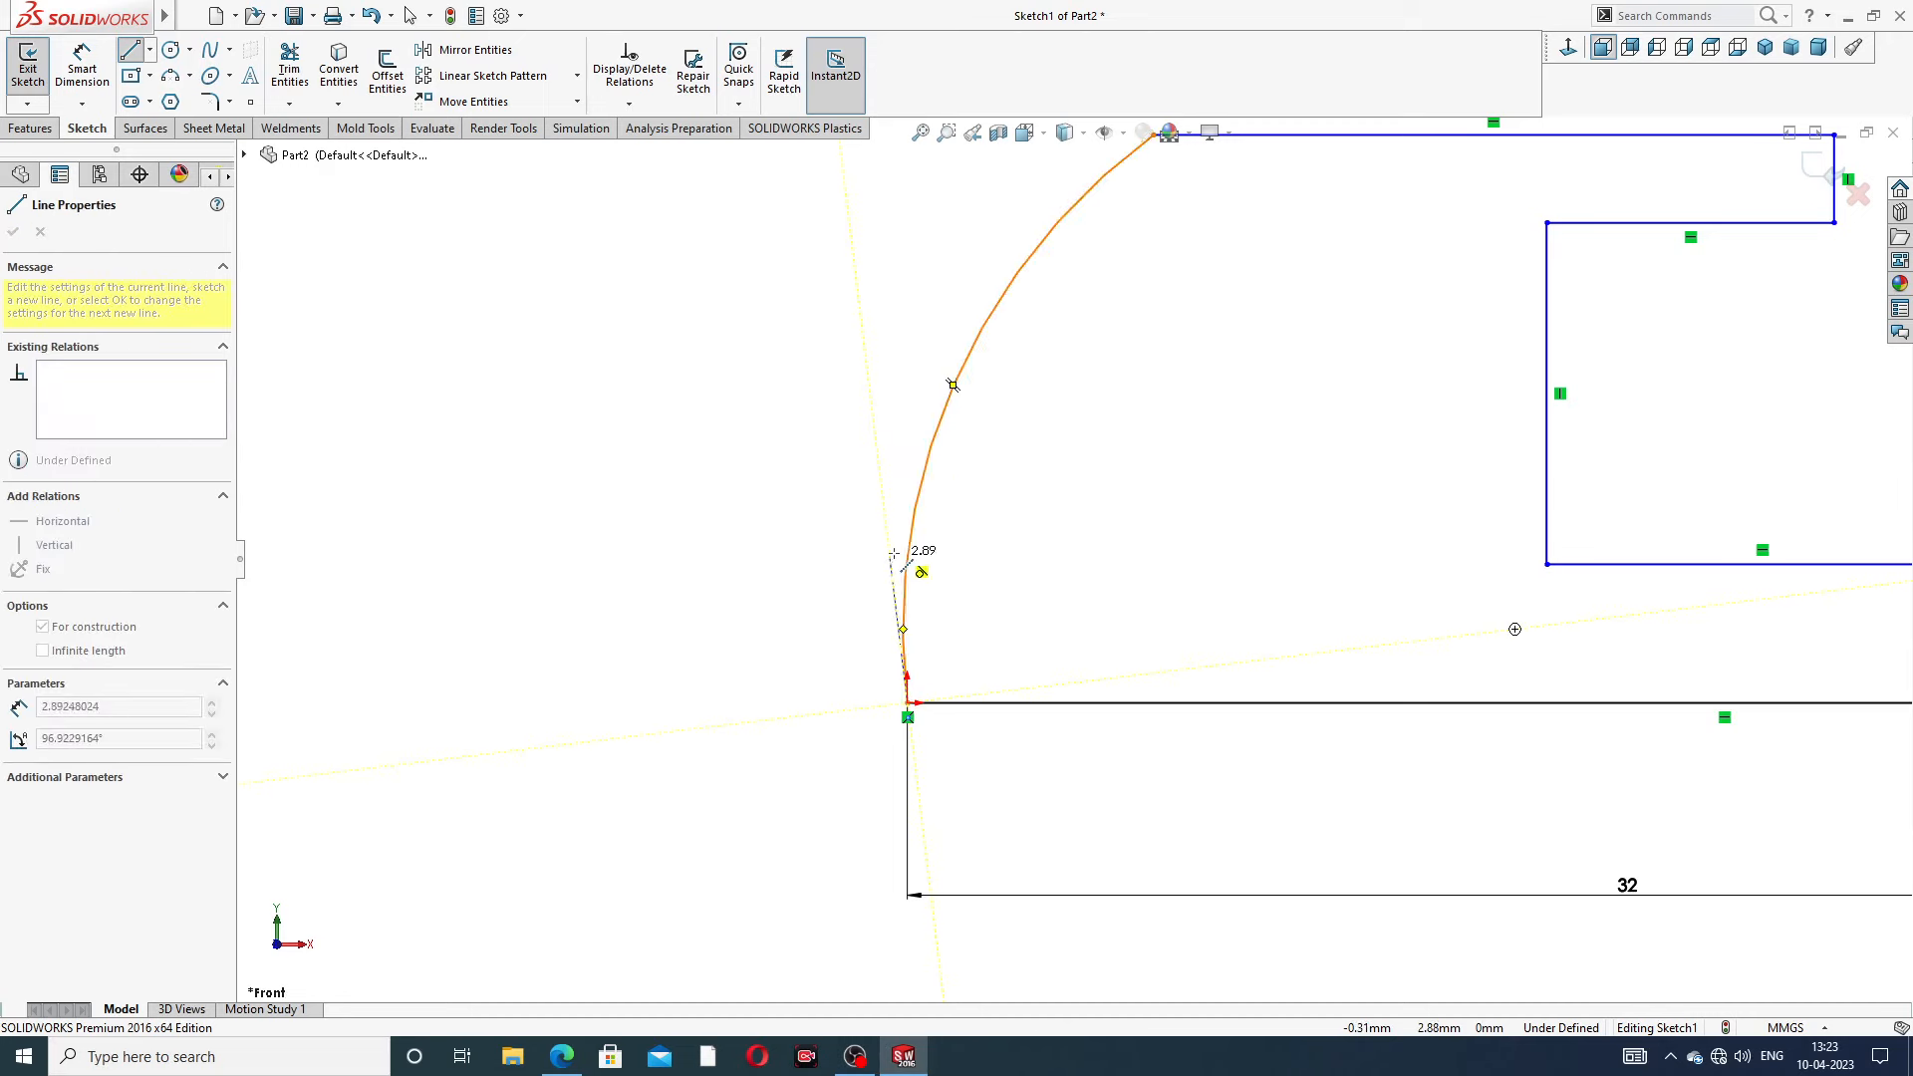
left_click(904, 543)
right_click(988, 527)
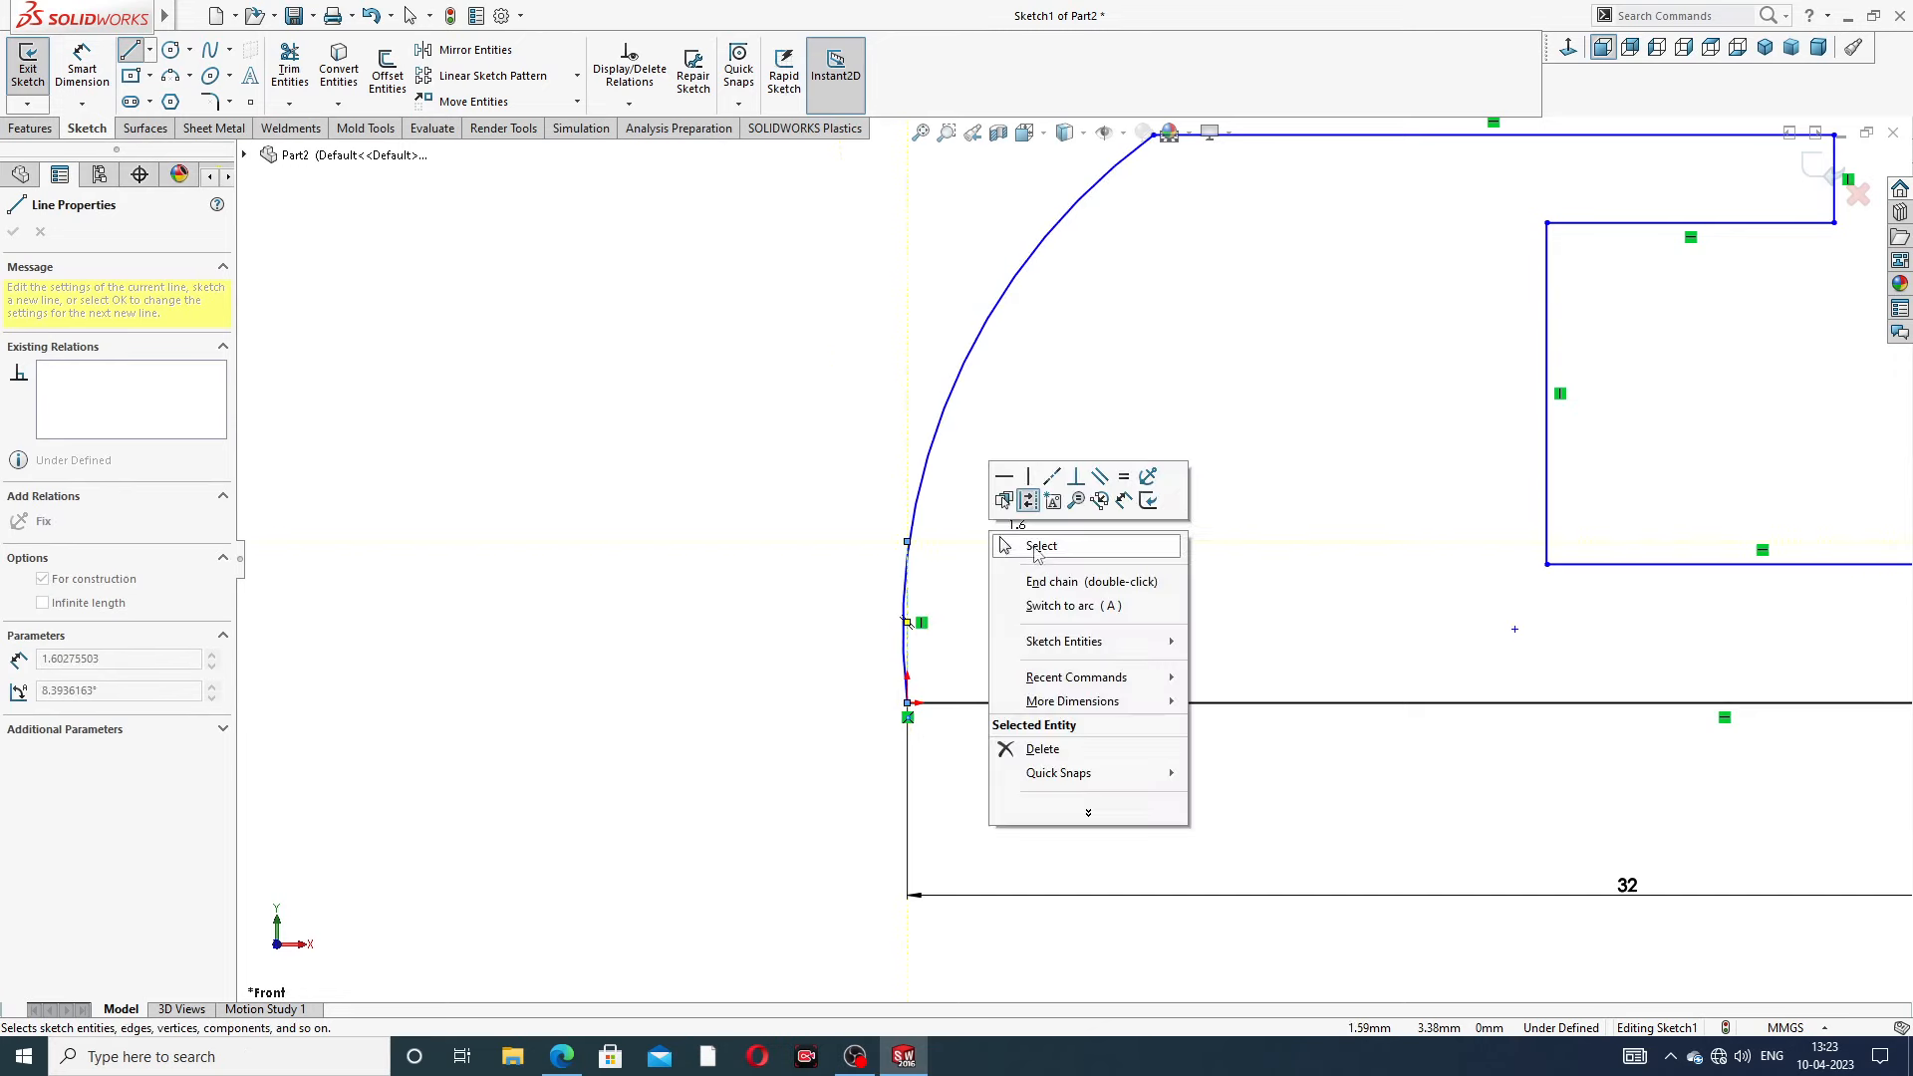
left_click(1035, 549)
Add a horizontal relation to the construction centerline at the origin
scroll(933, 622, "down", 4)
left_click(919, 617)
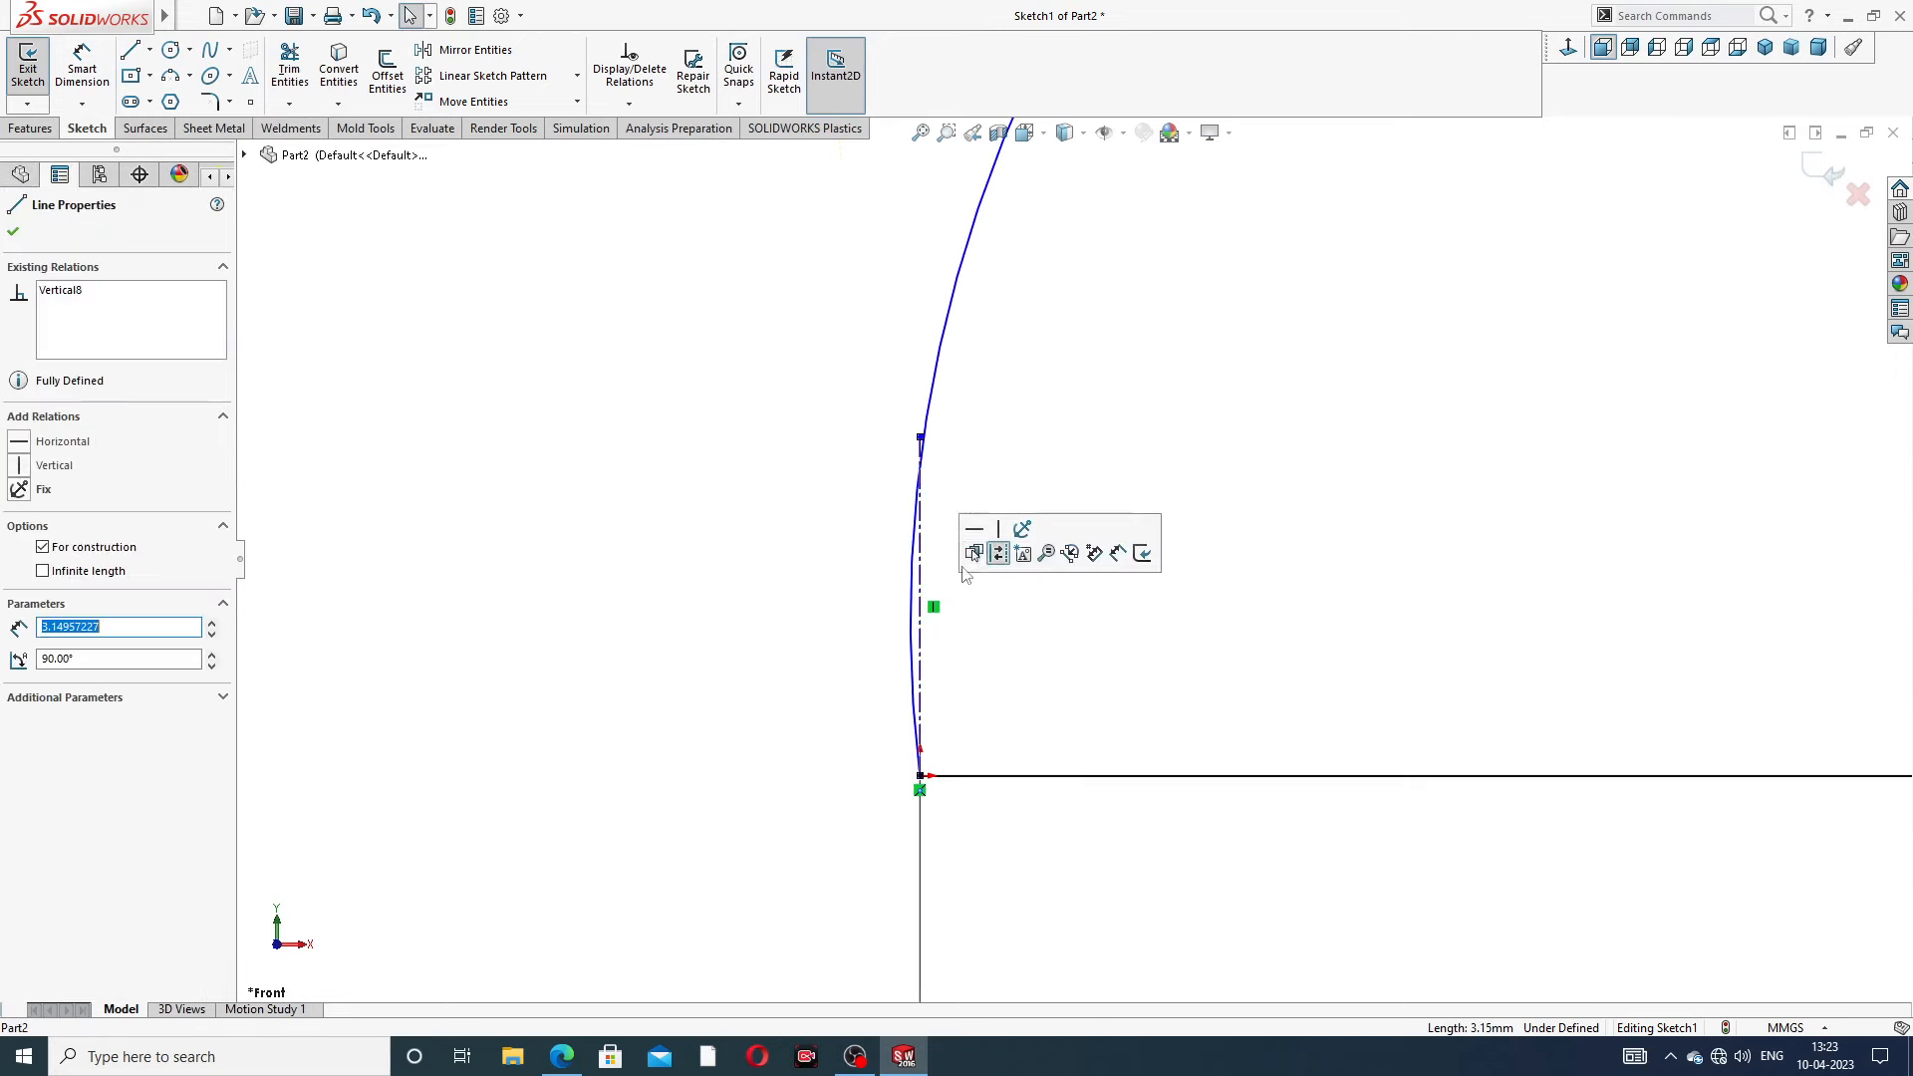
left_click(975, 553)
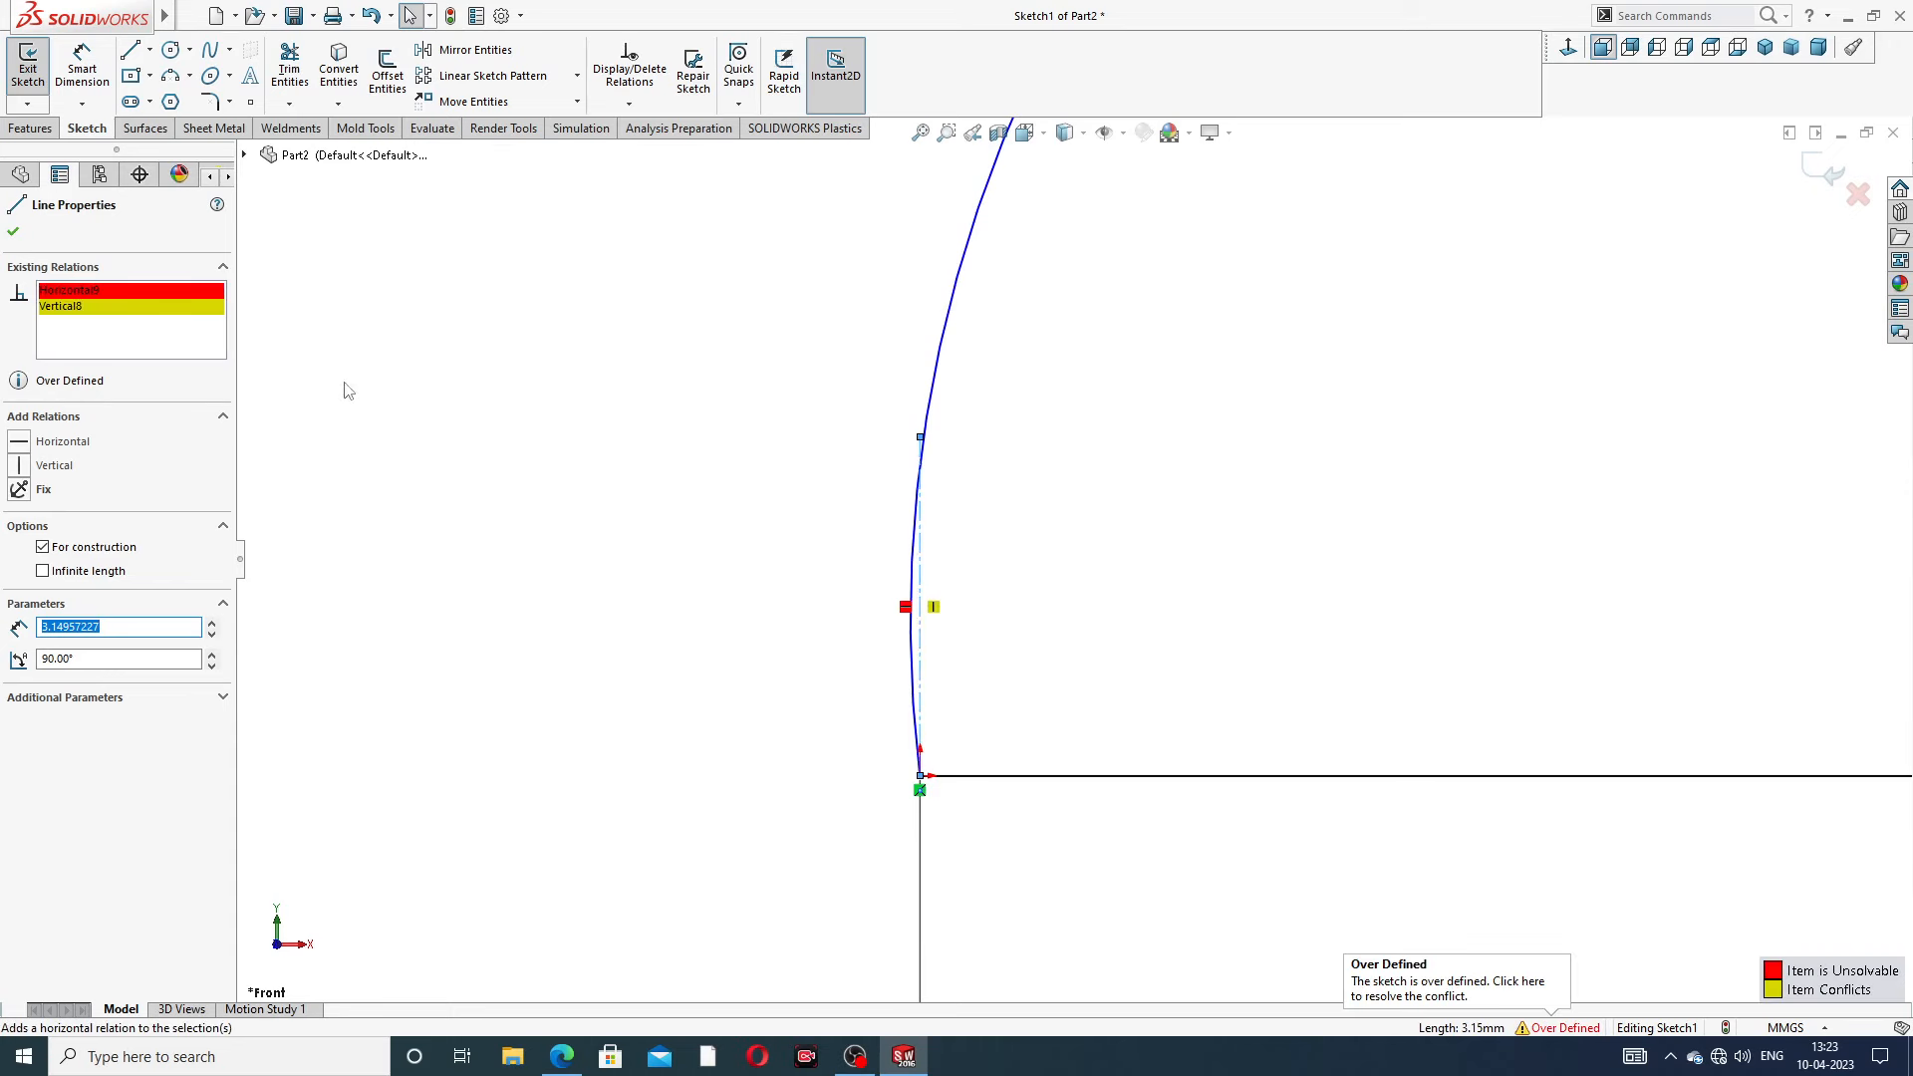
Undo the horizontal relation just added to the construction centerline at the origin
left_click(13, 231)
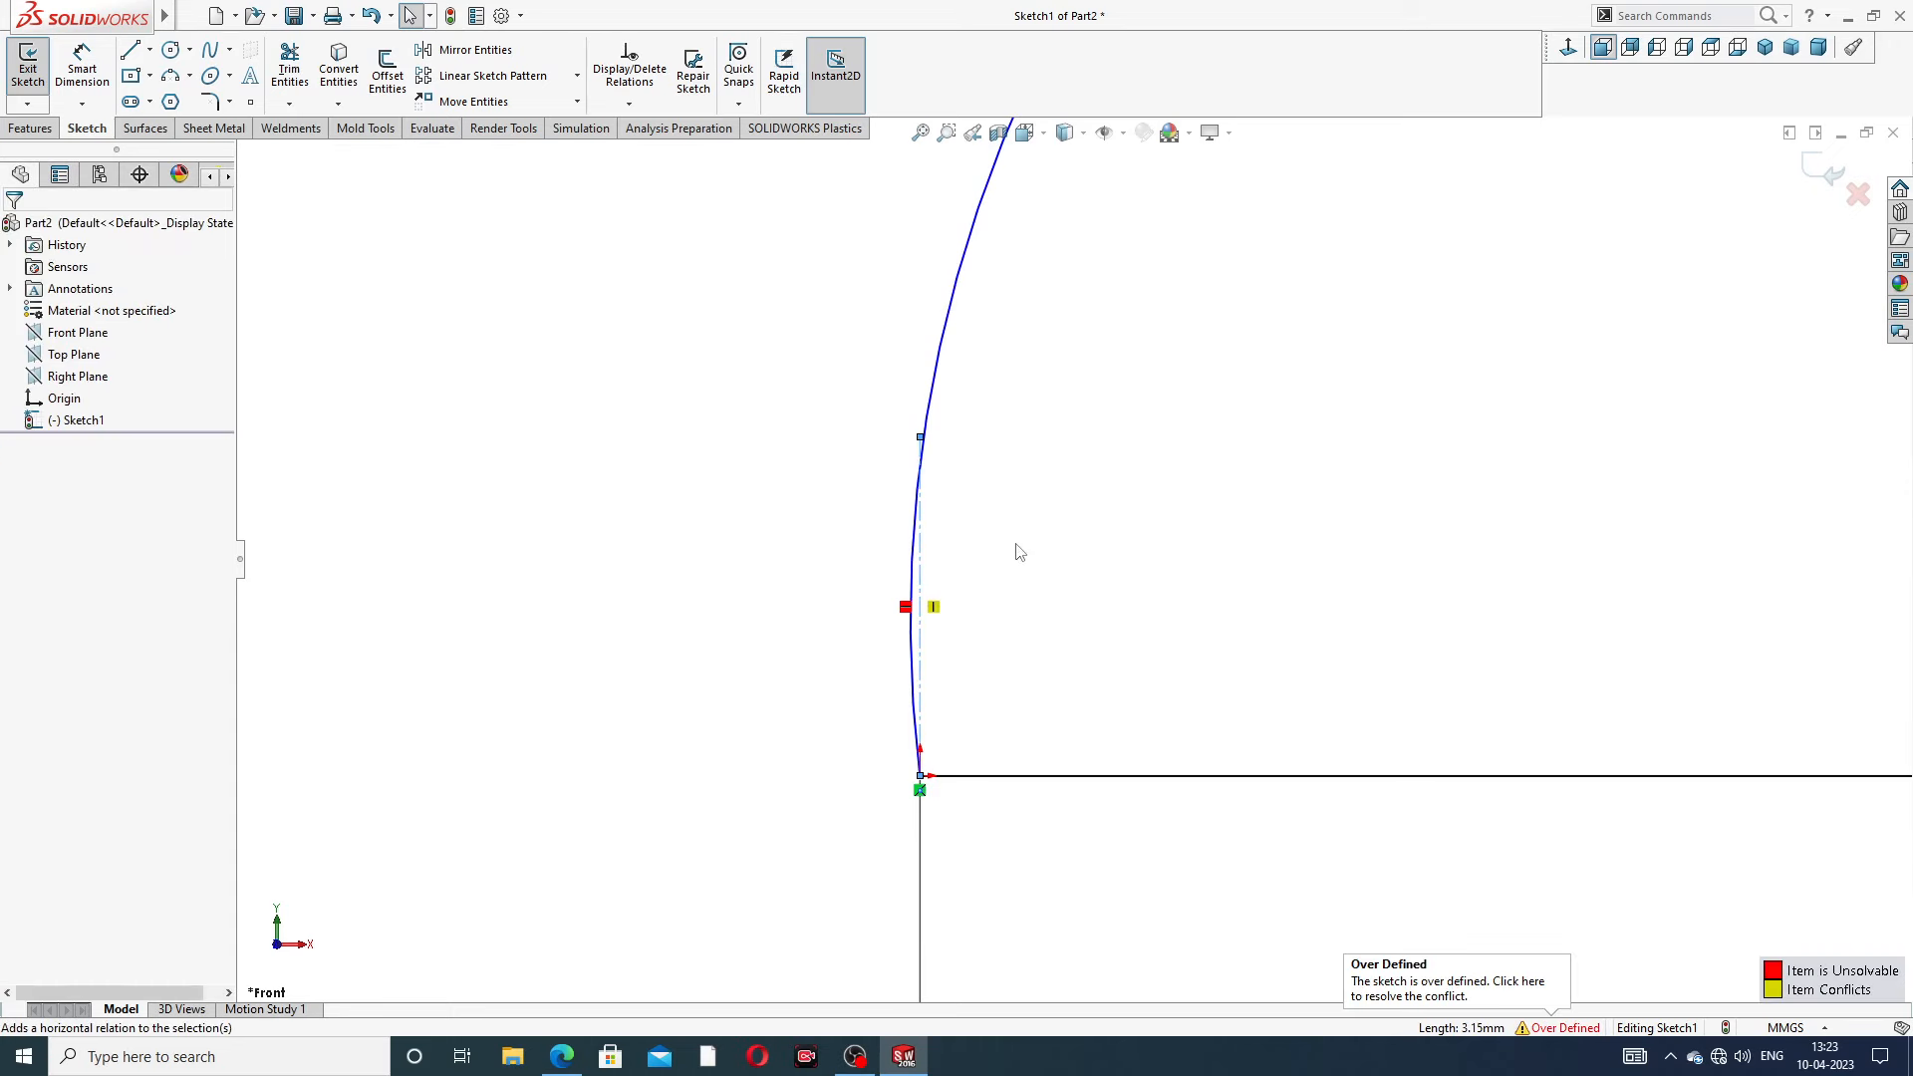
key("ctrl+z")
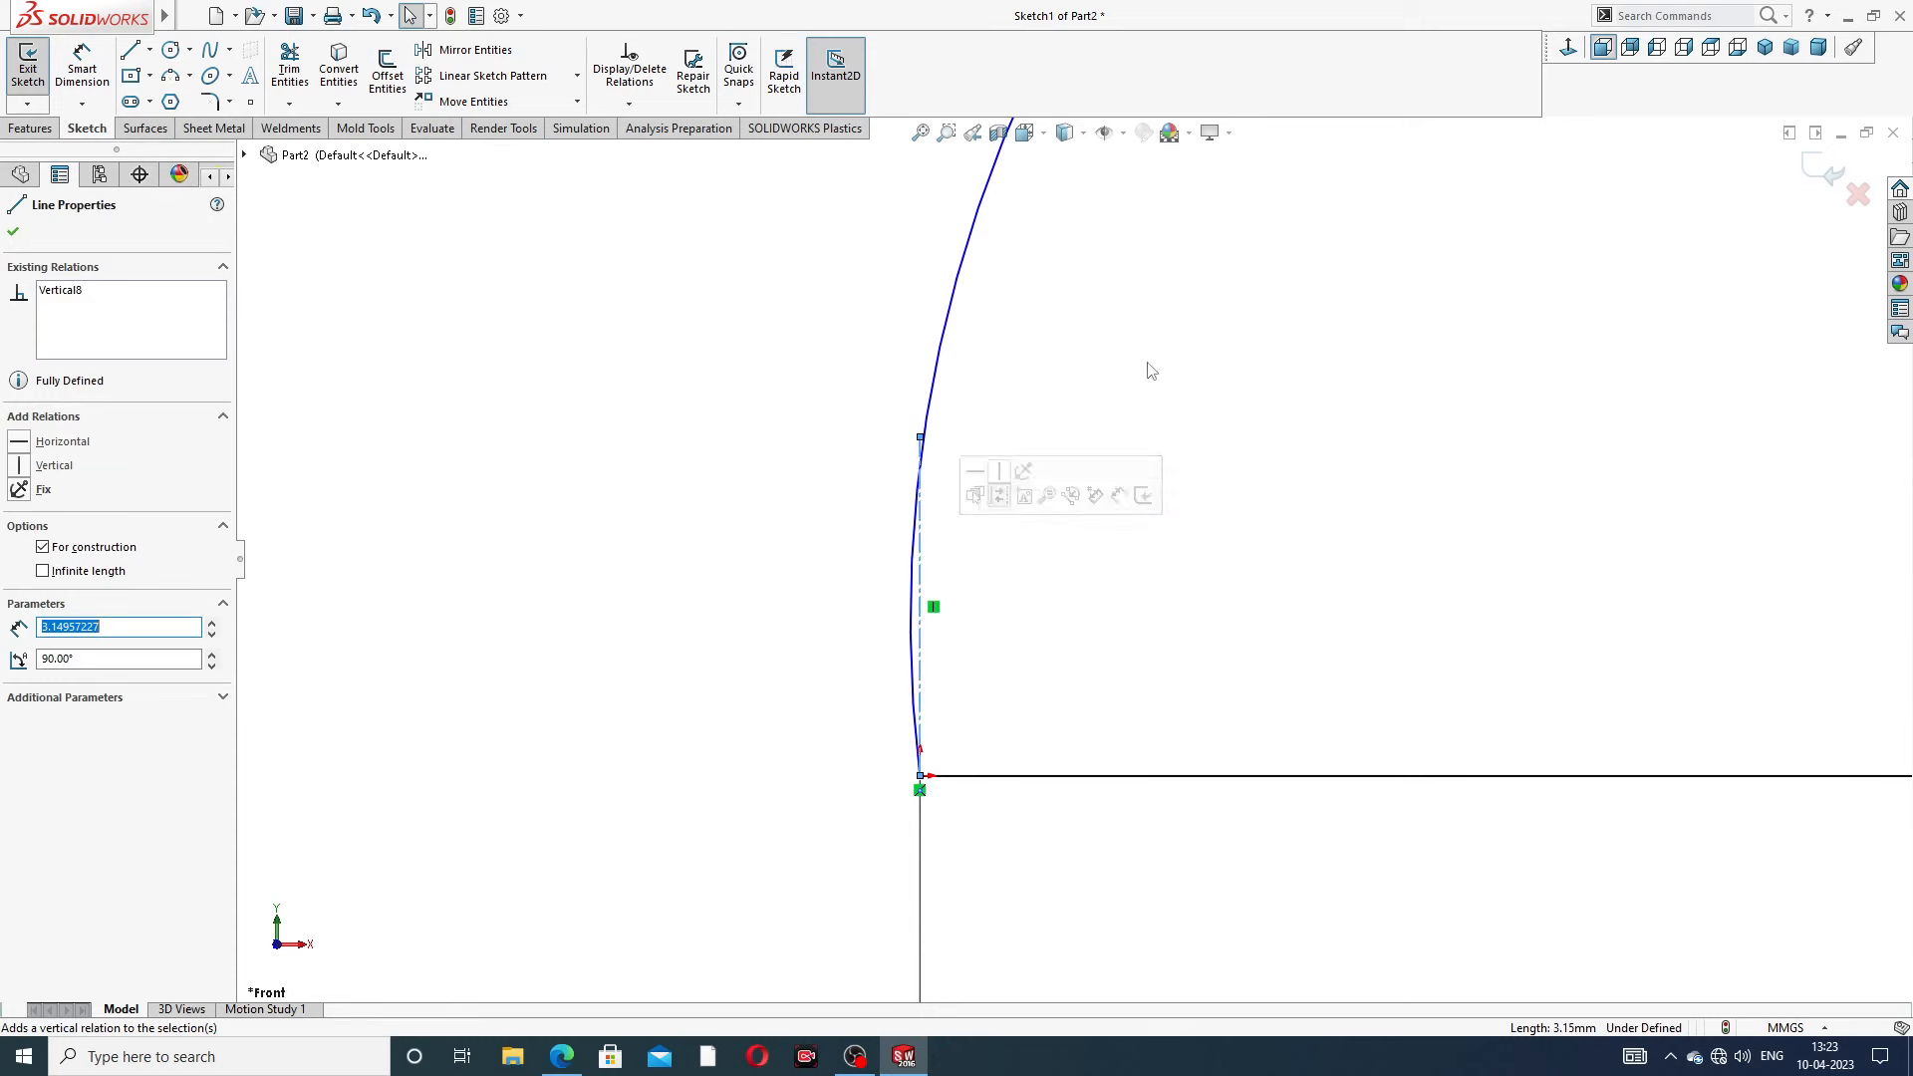
left_click(1192, 346)
Make the arc tangent to the vertical construction centerline at the origin
left_click(941, 369)
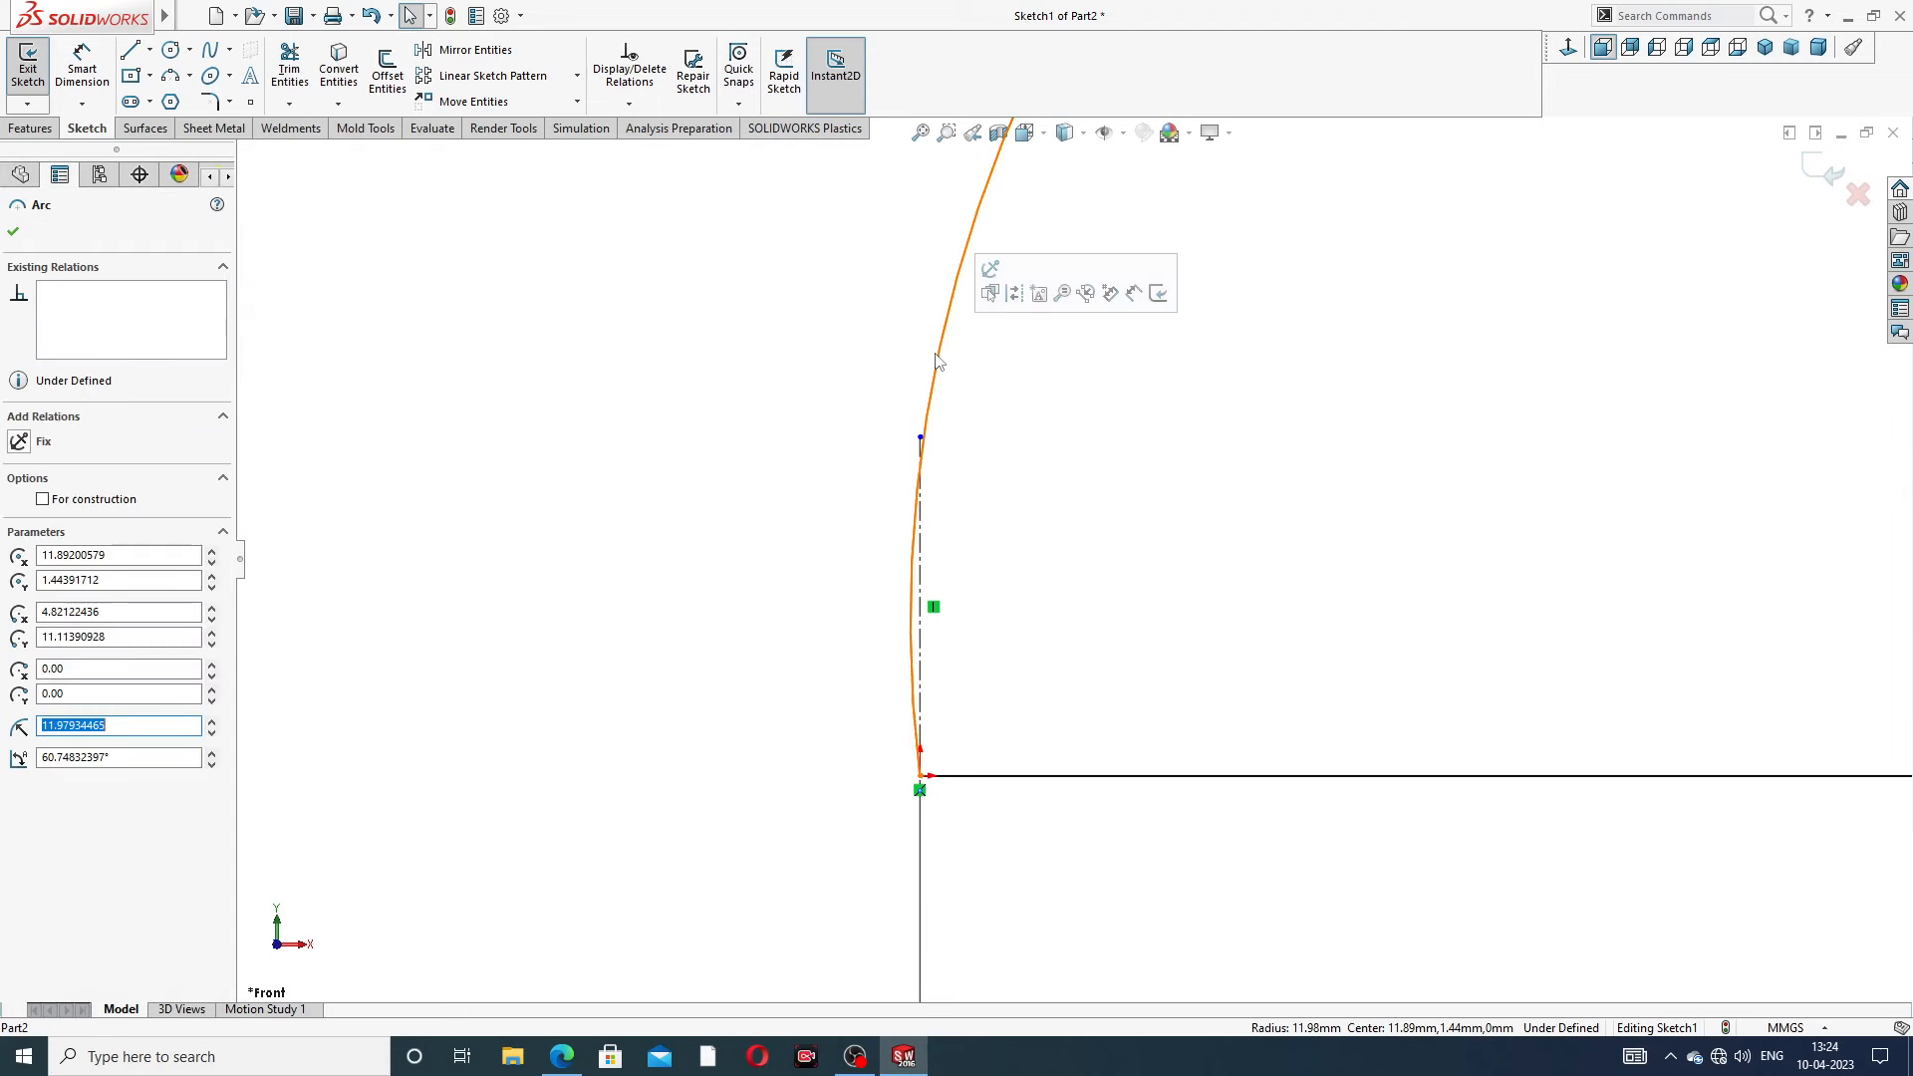
left_click(949, 493)
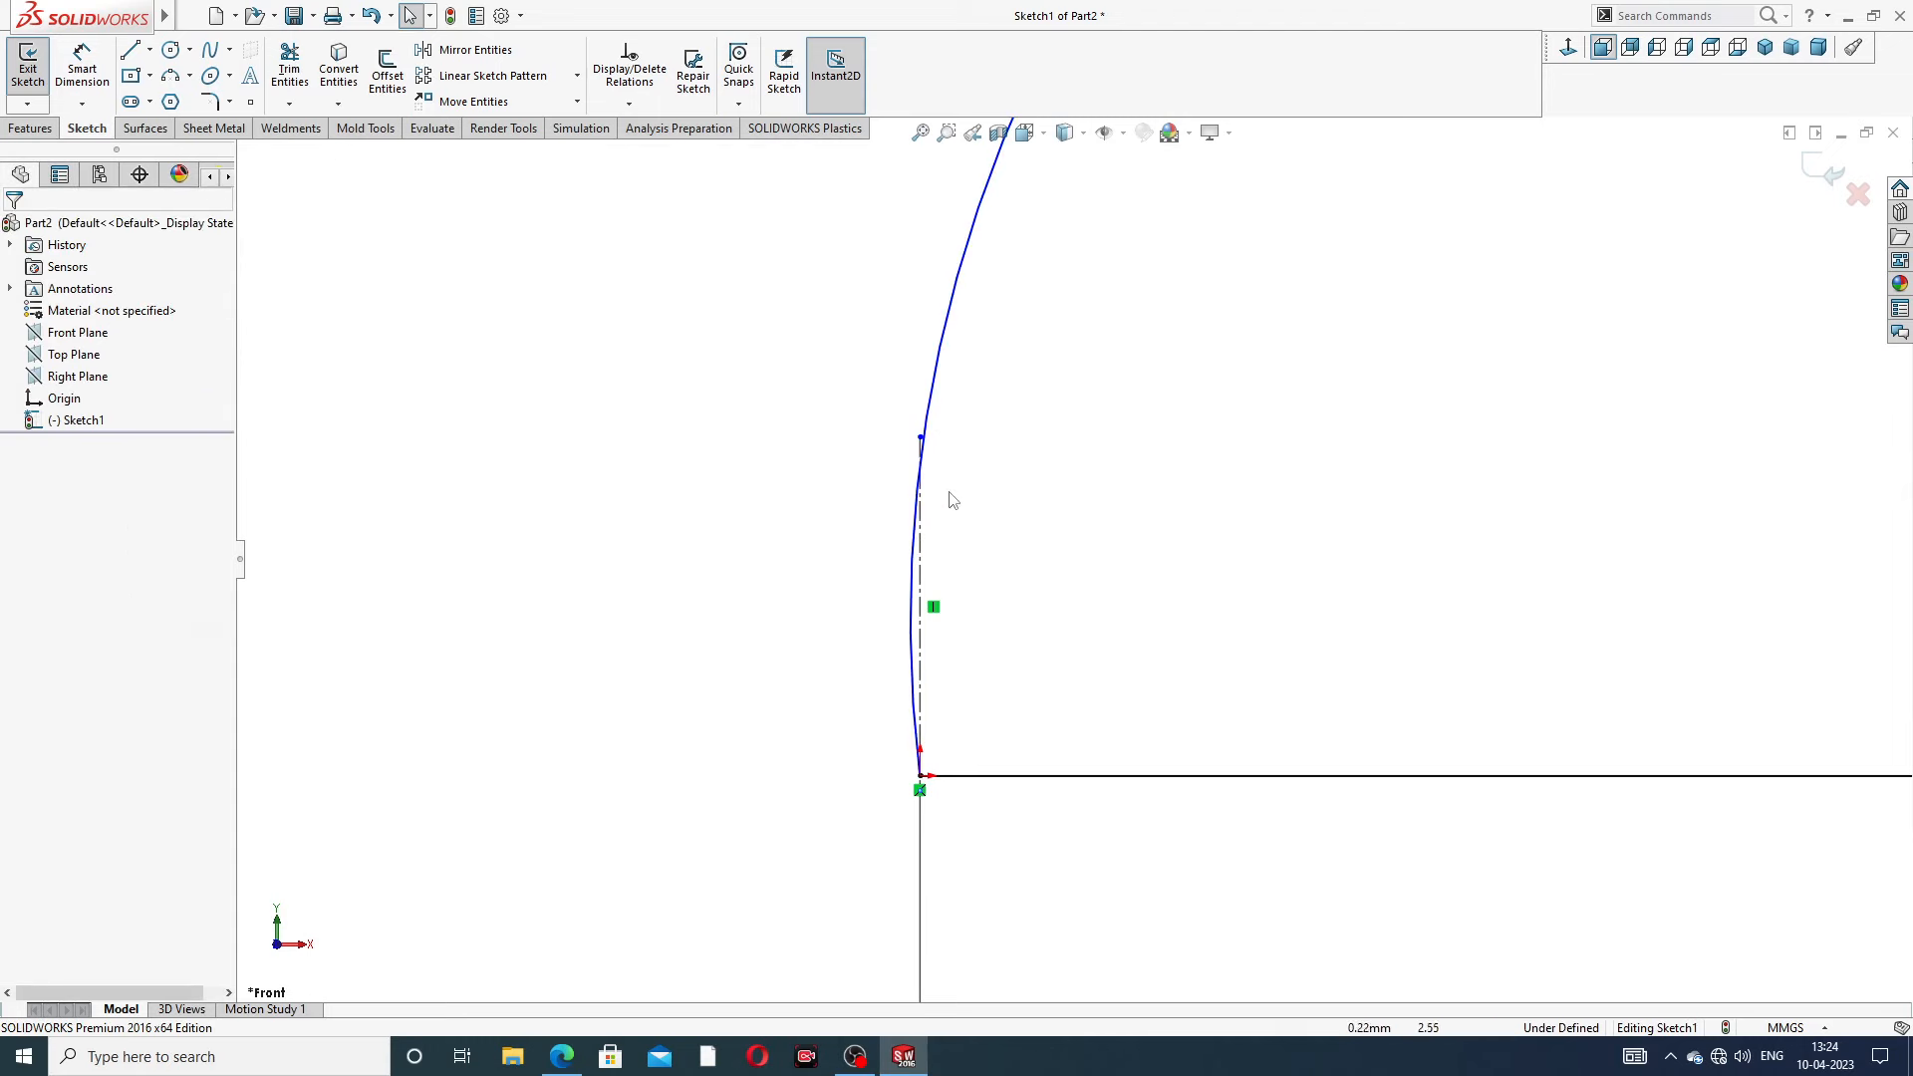
left_click(922, 550)
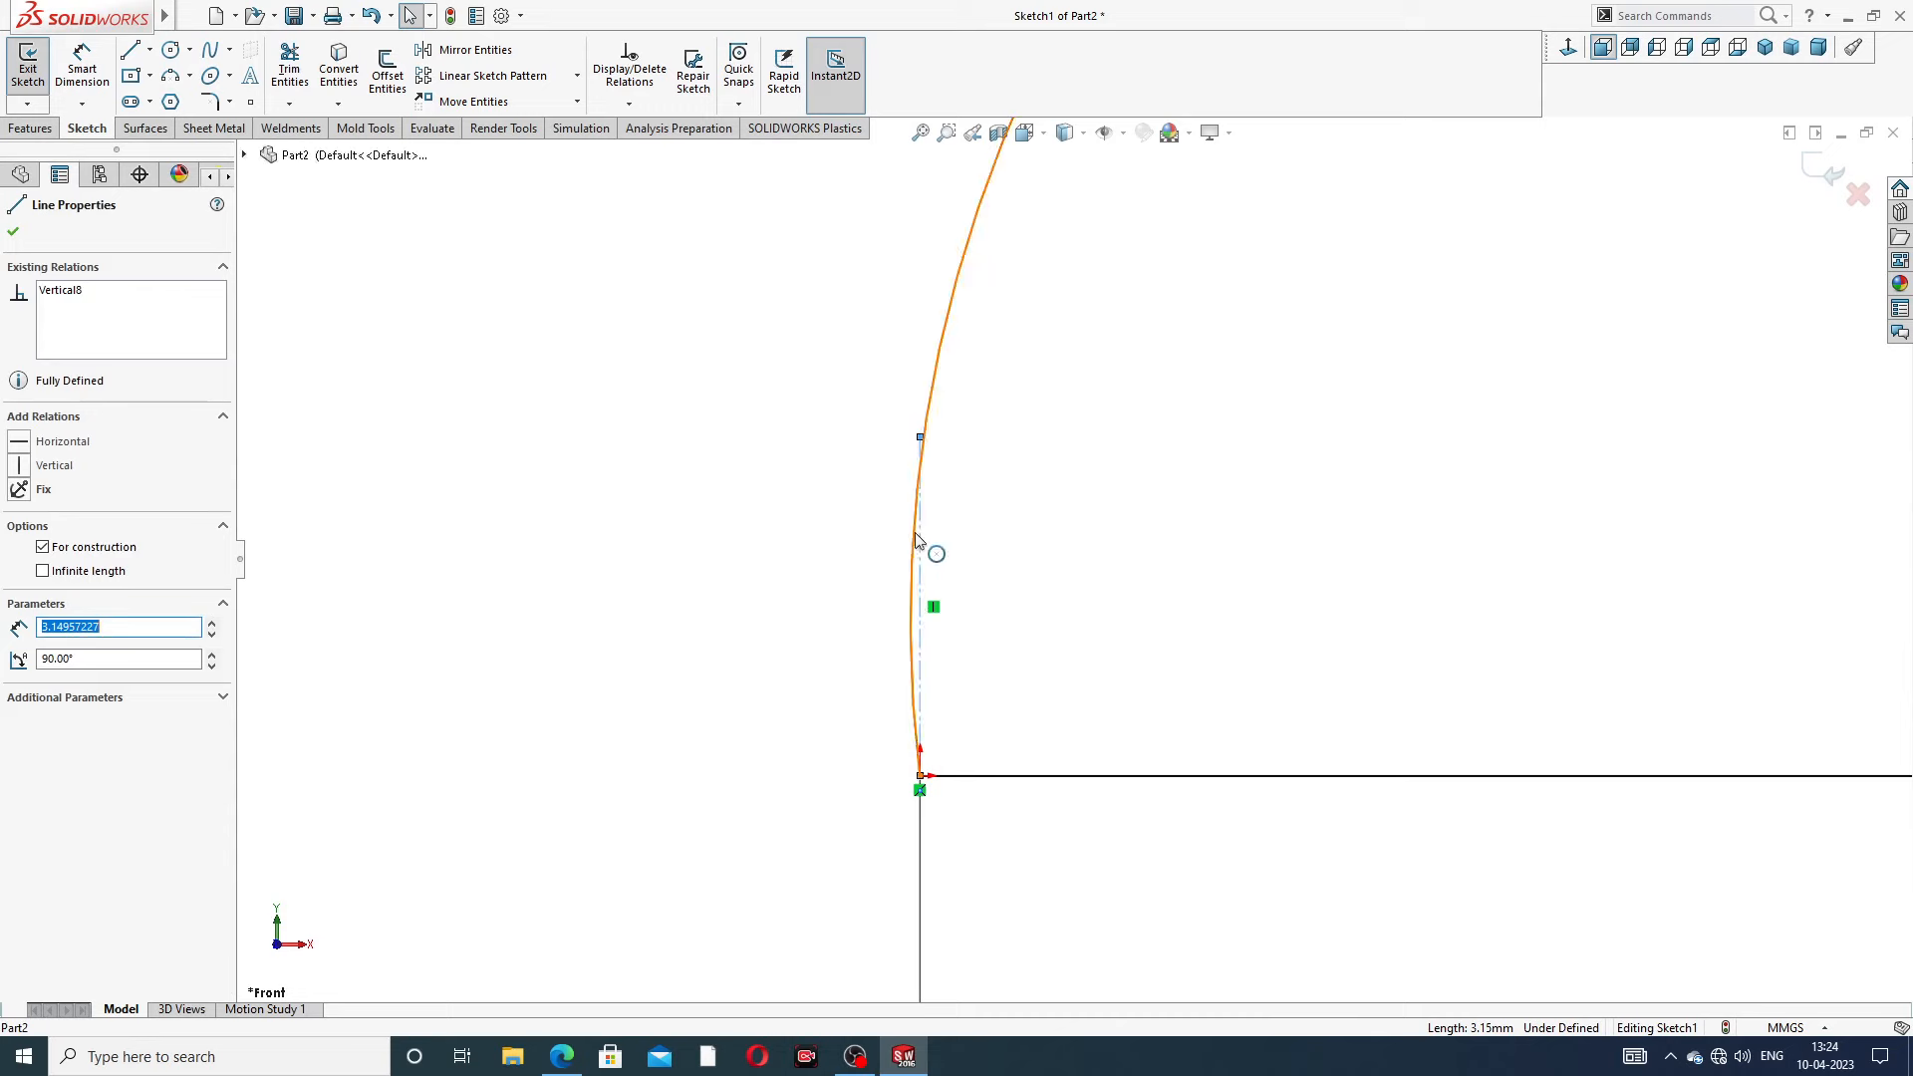
left_click(921, 543, "ctrl")
left_click(968, 449)
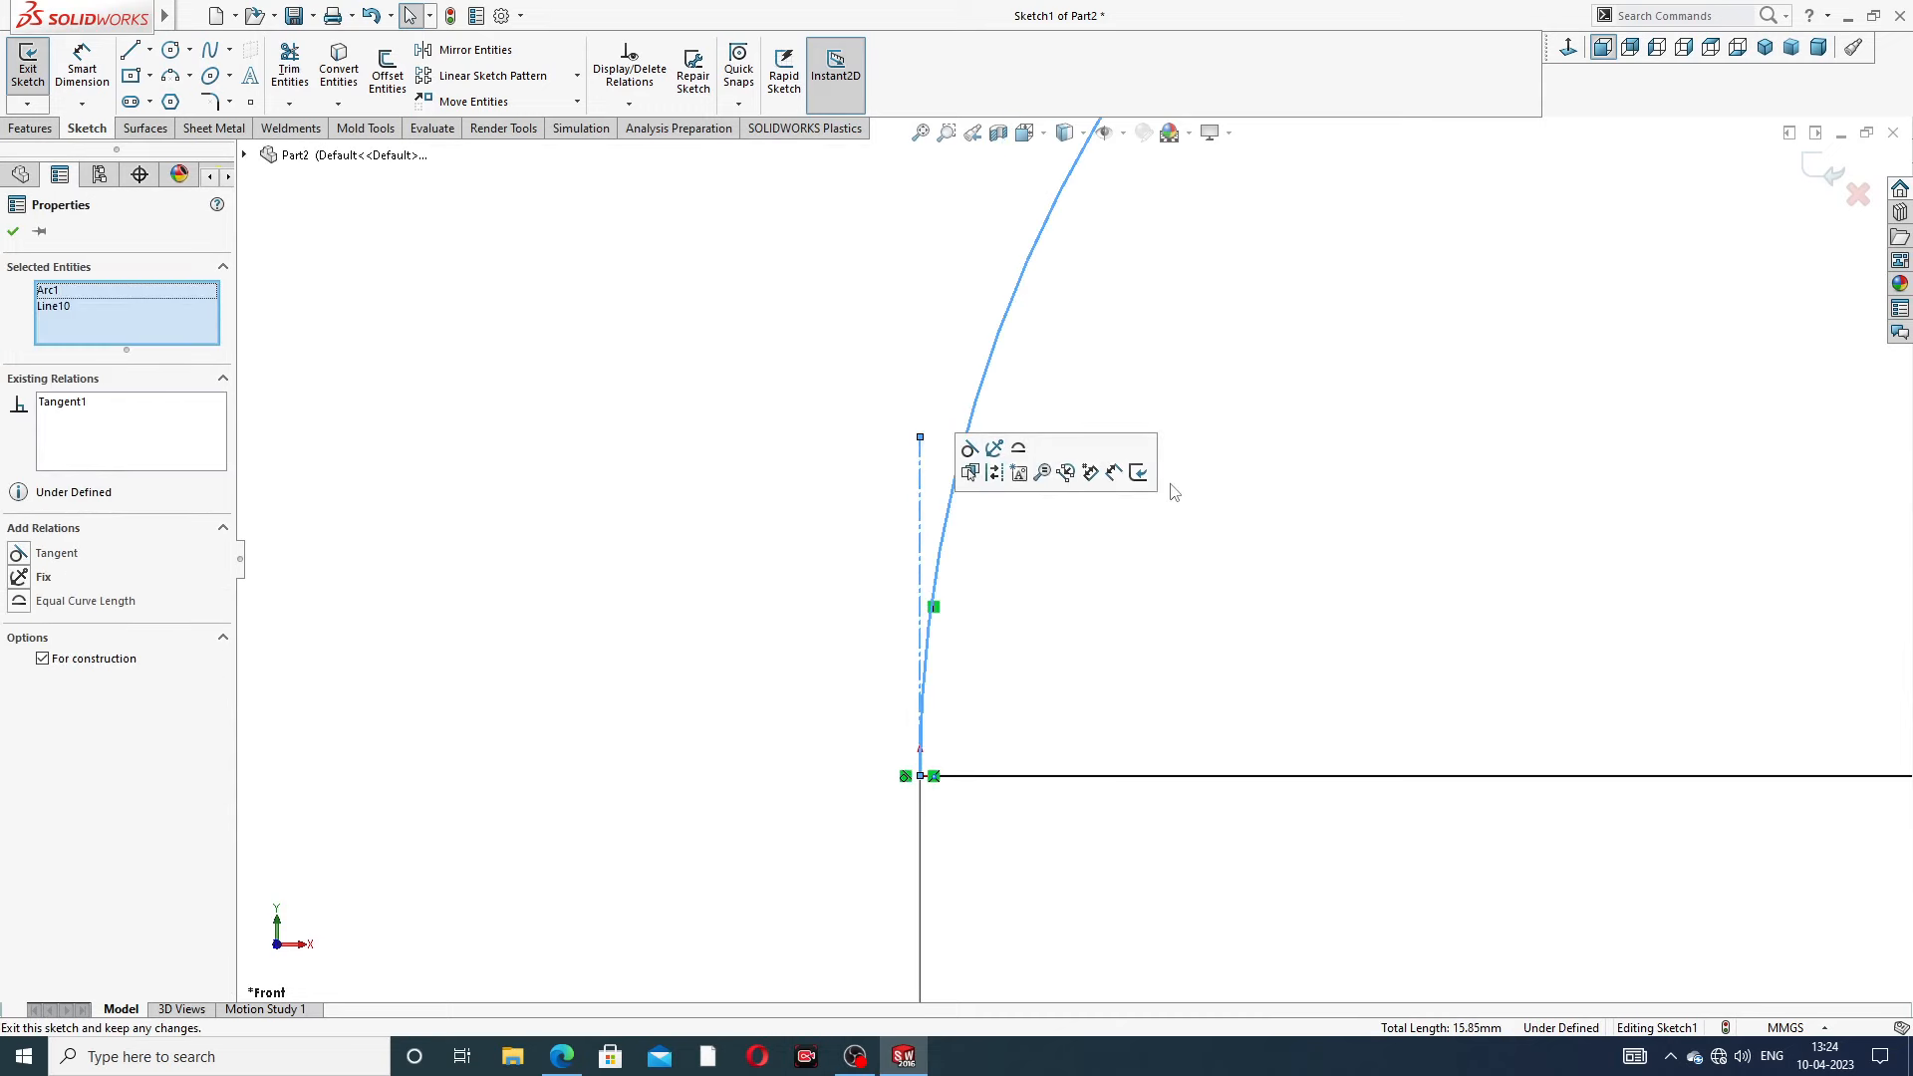
left_click(1209, 512)
scroll(1305, 374, "down", 2)
scroll(1304, 373, "down", 3)
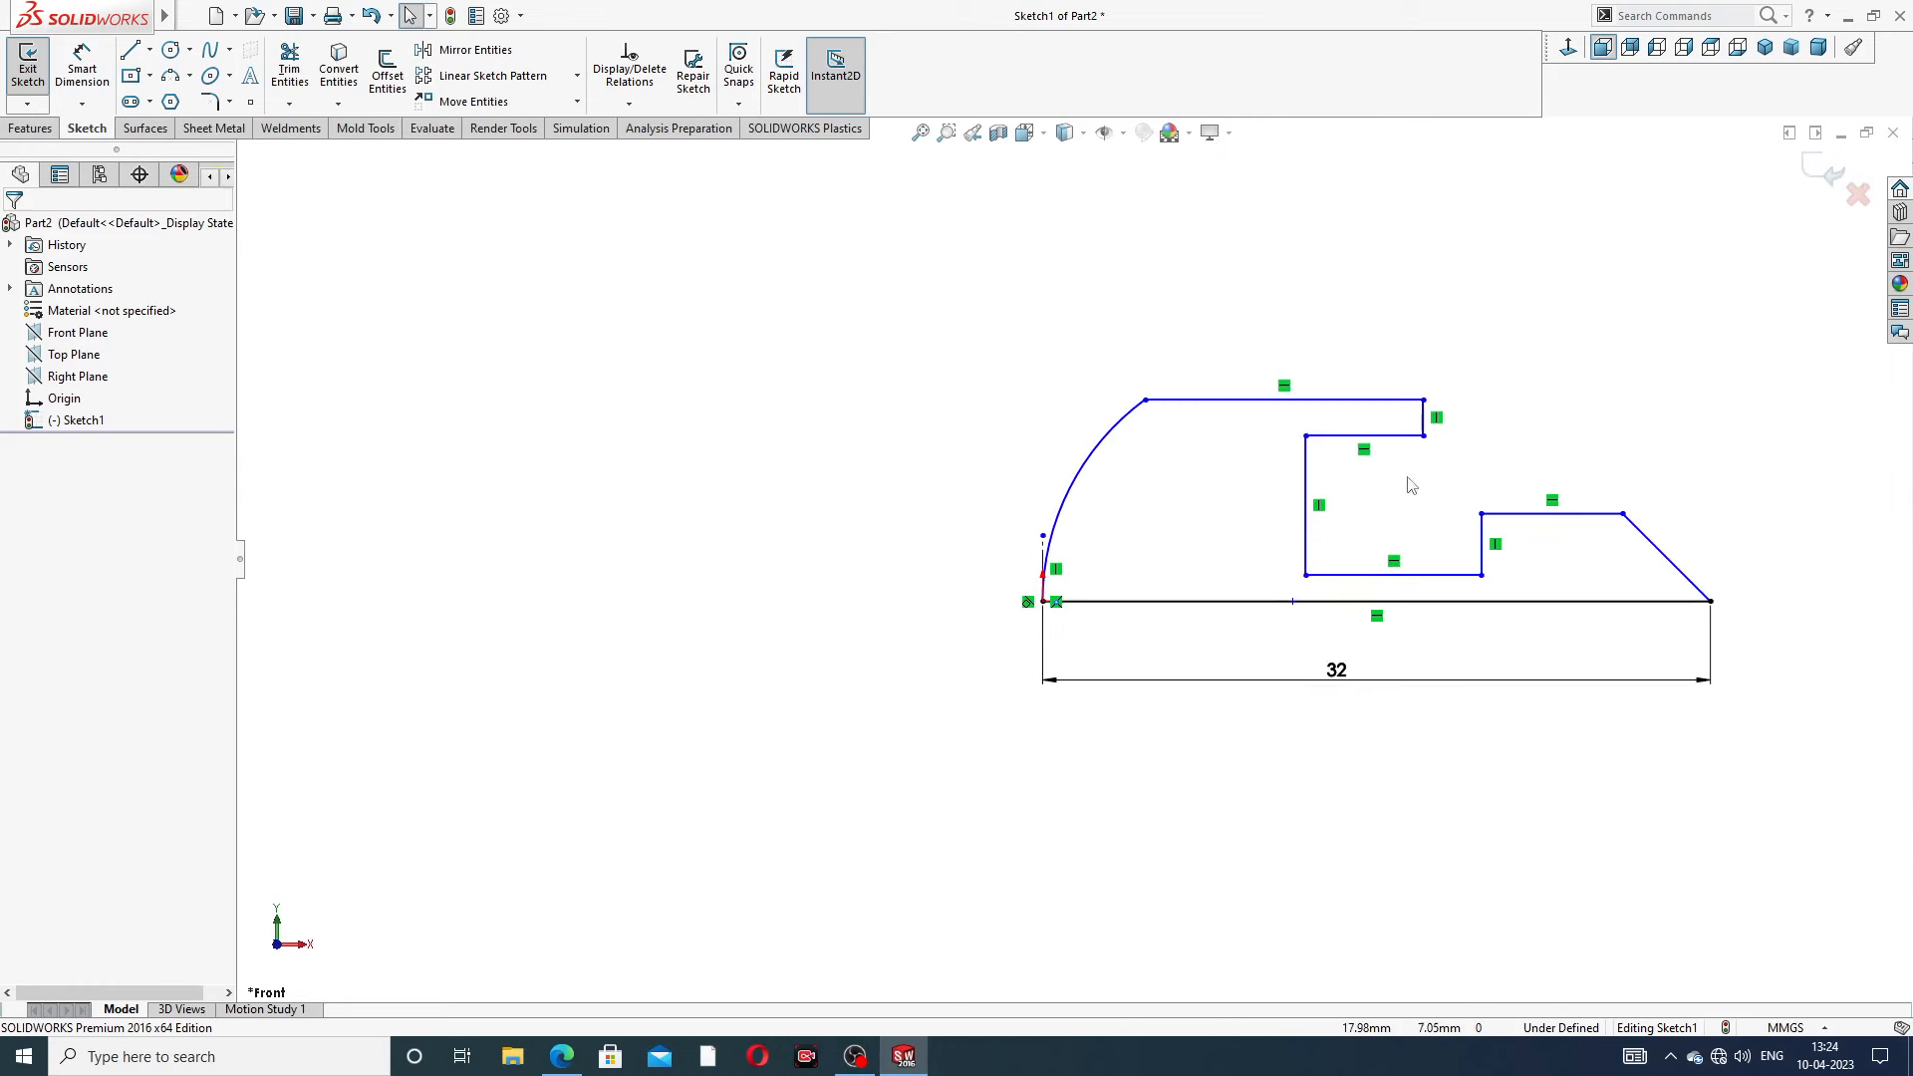
Dimension the vertical height between the sloped line's lower and upper endpoints as 3 mm
scroll(1404, 482, "up", 2)
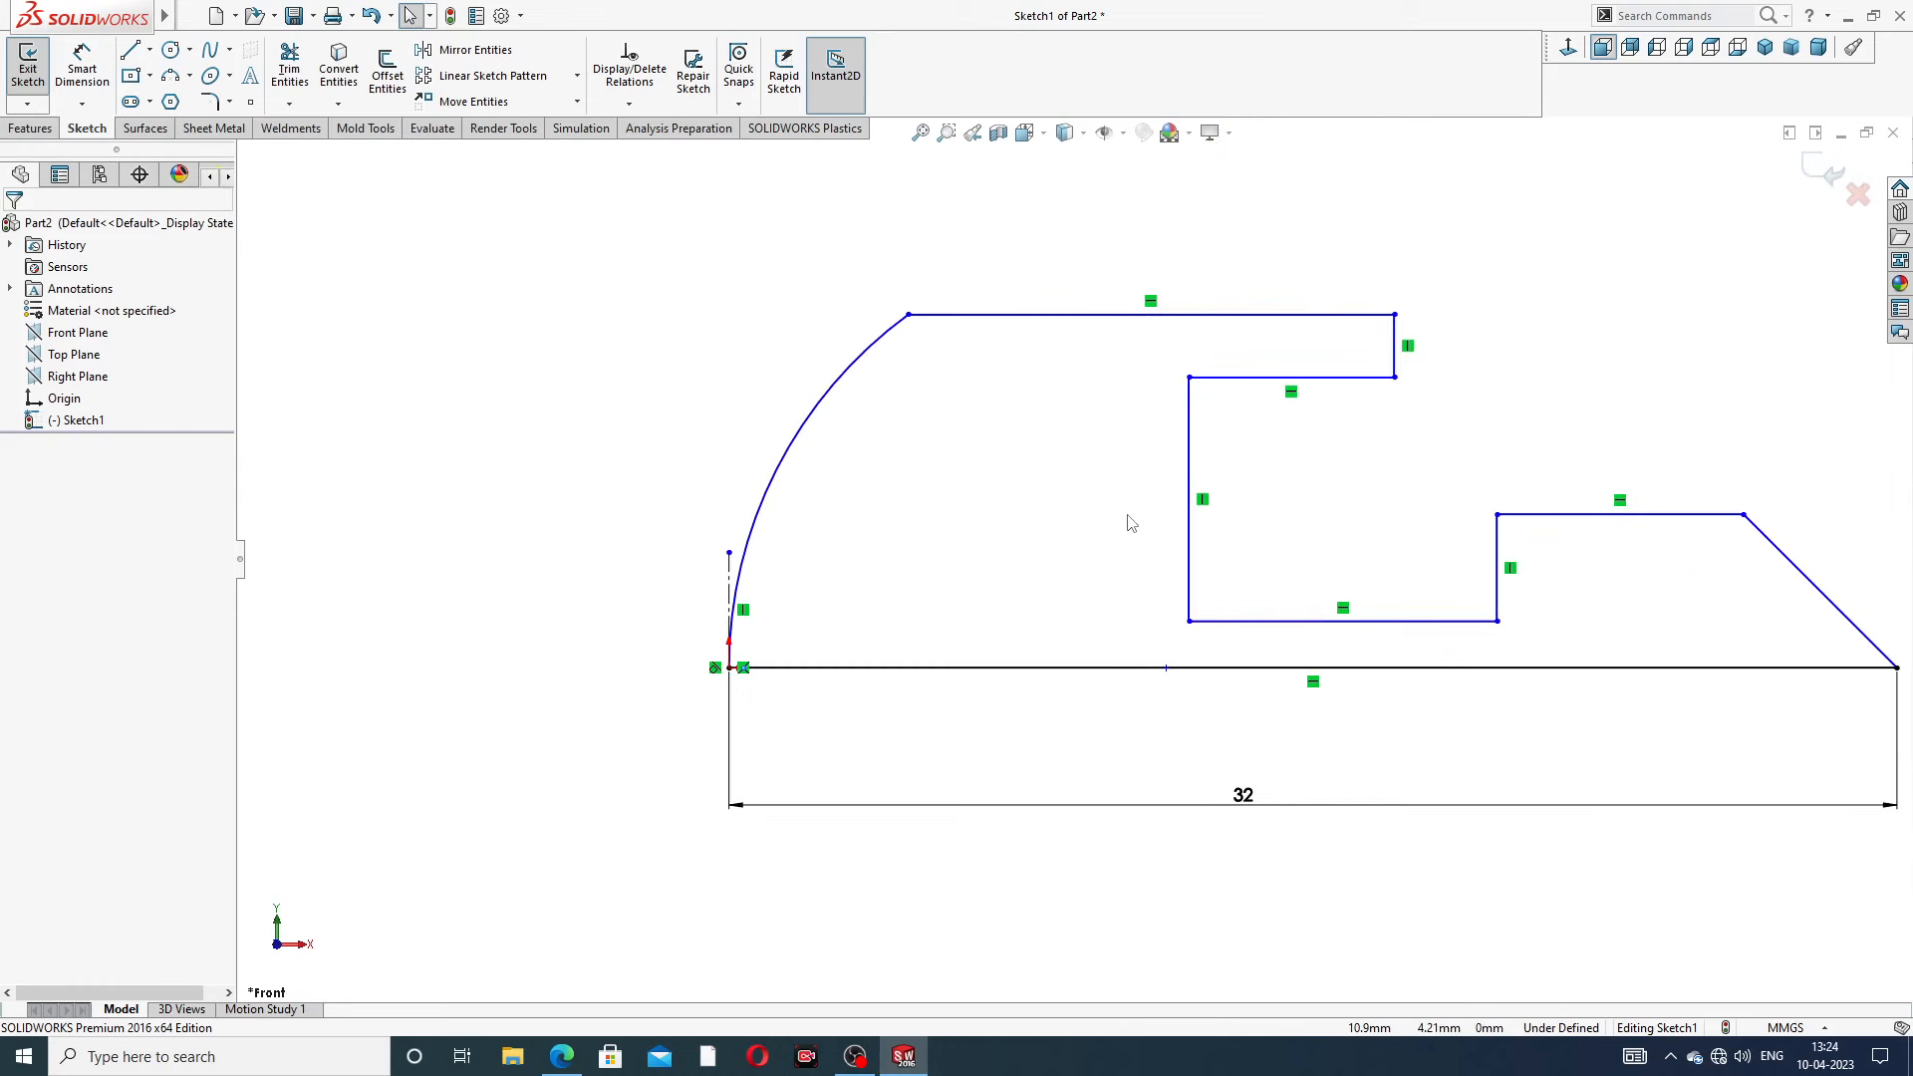
scroll(1375, 439, "down", 2)
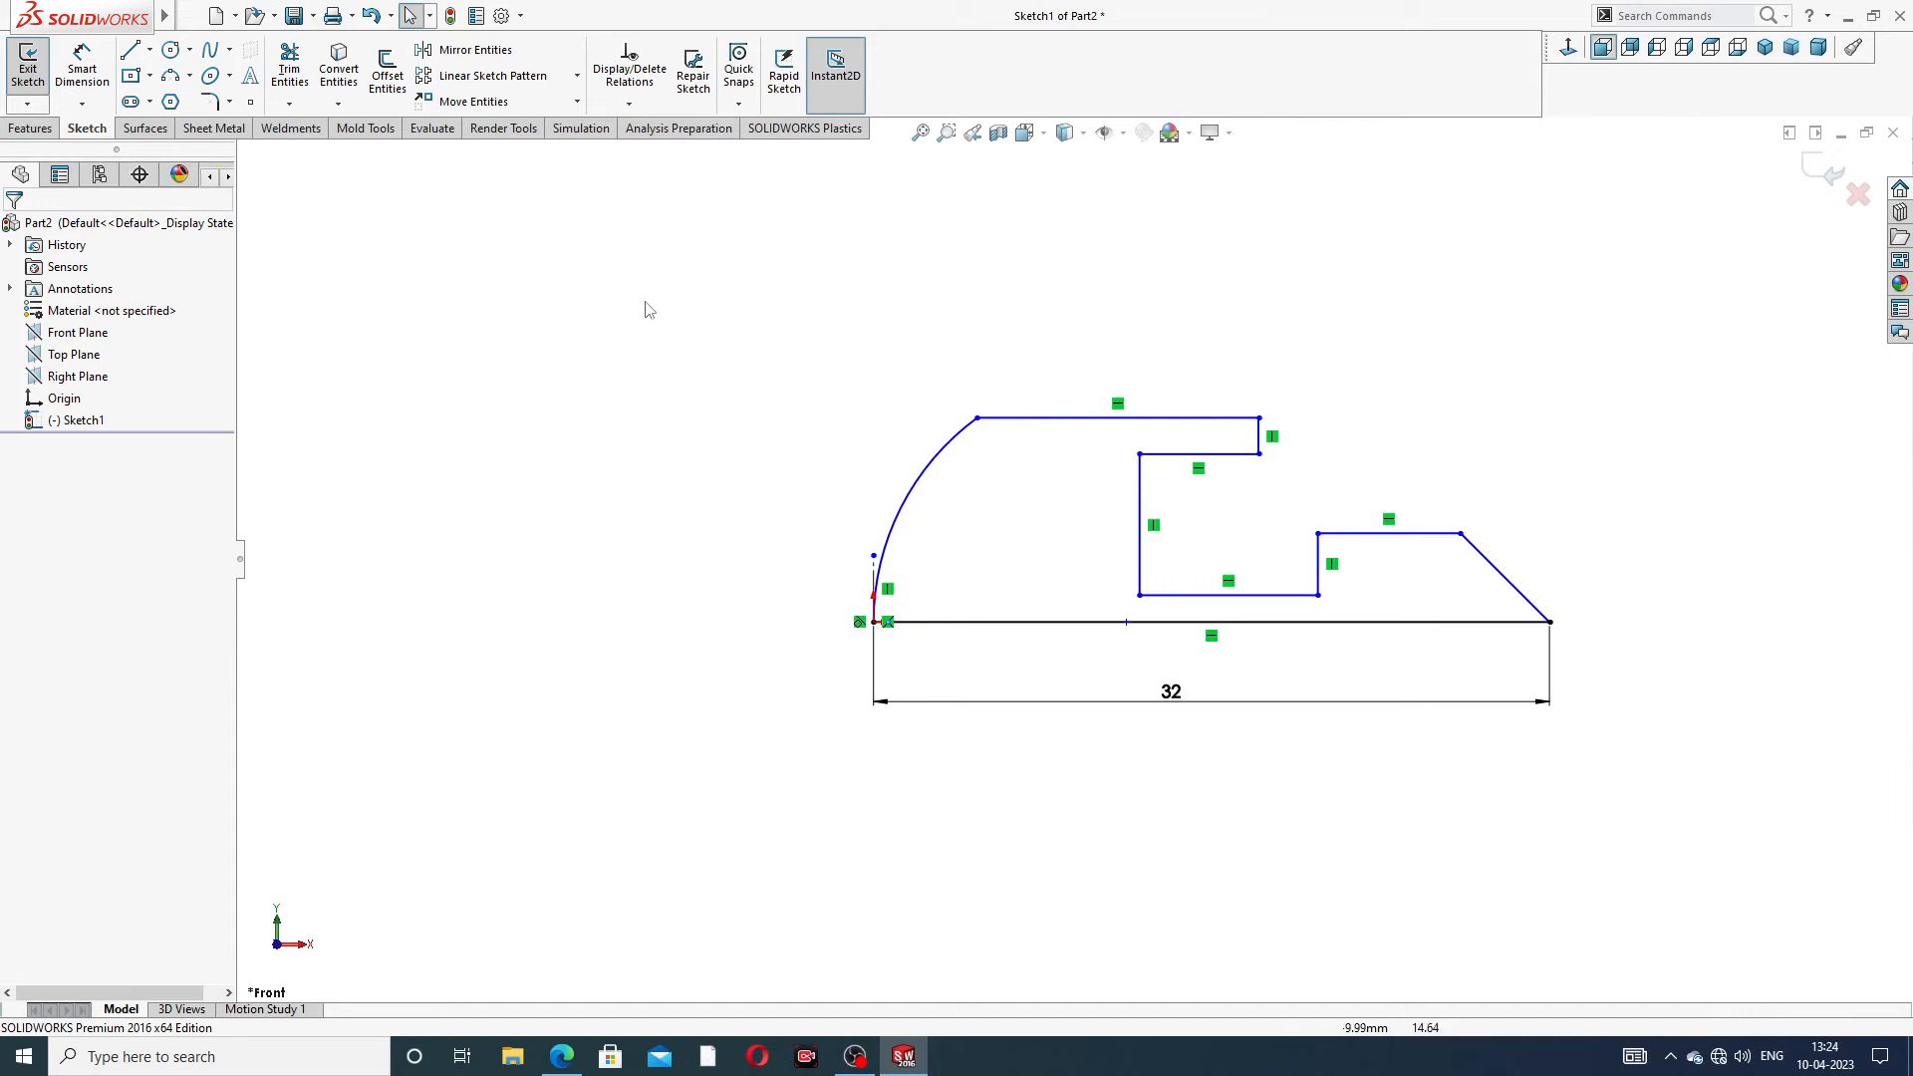
left_click(82, 64)
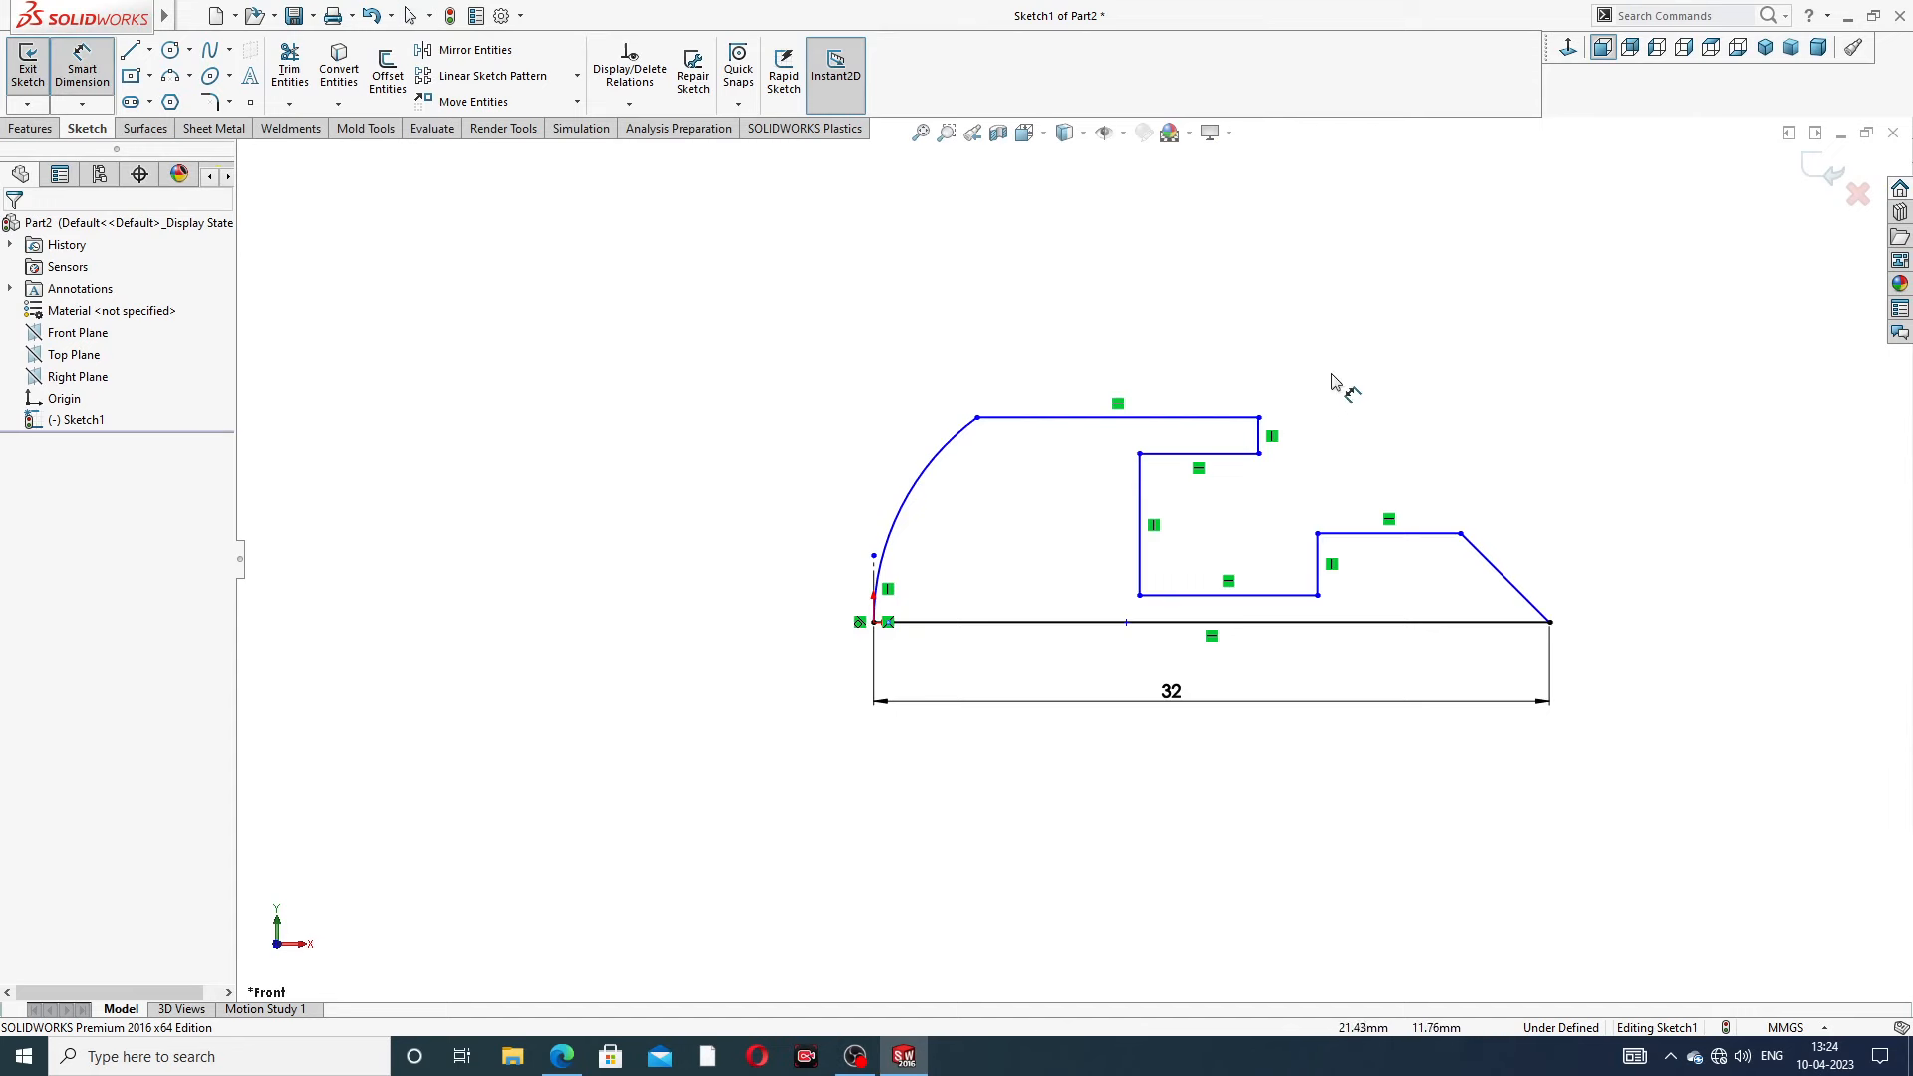
left_click(1550, 623)
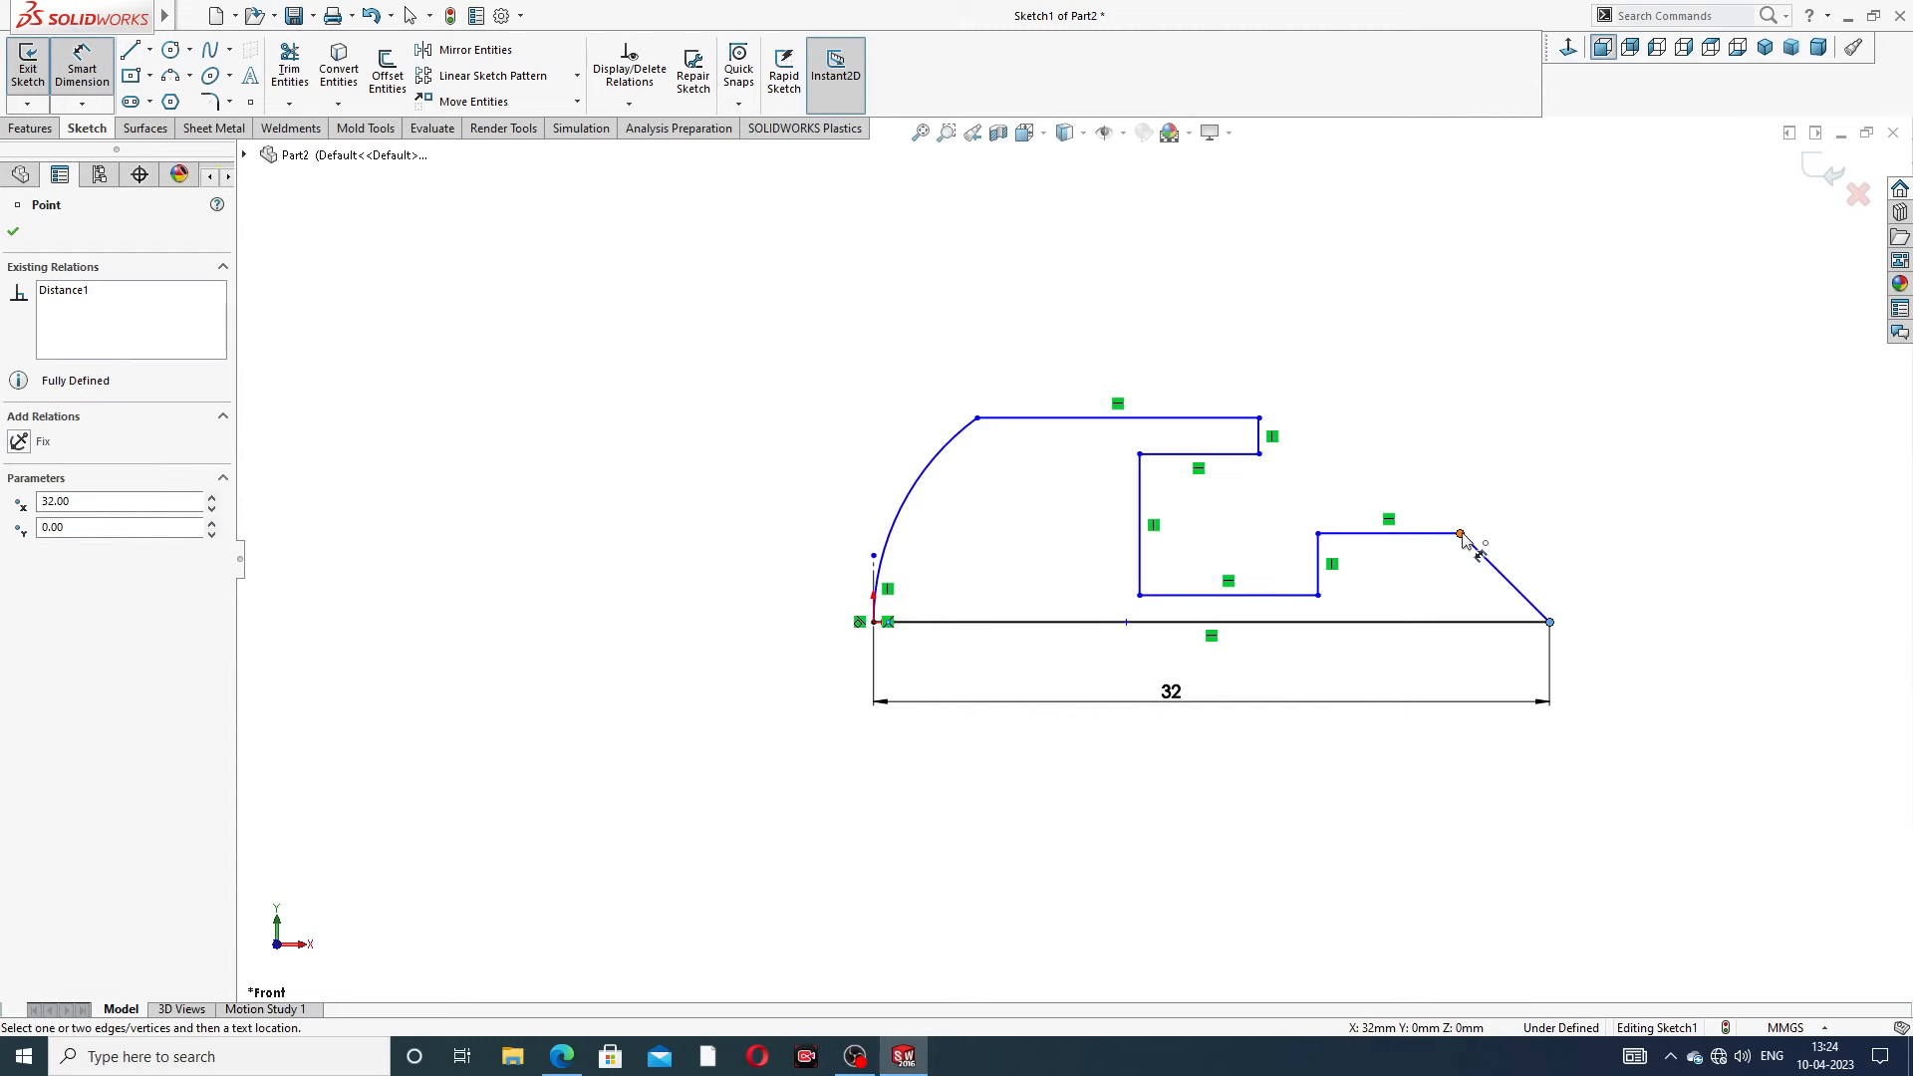
left_click(1460, 535)
left_click(1588, 587)
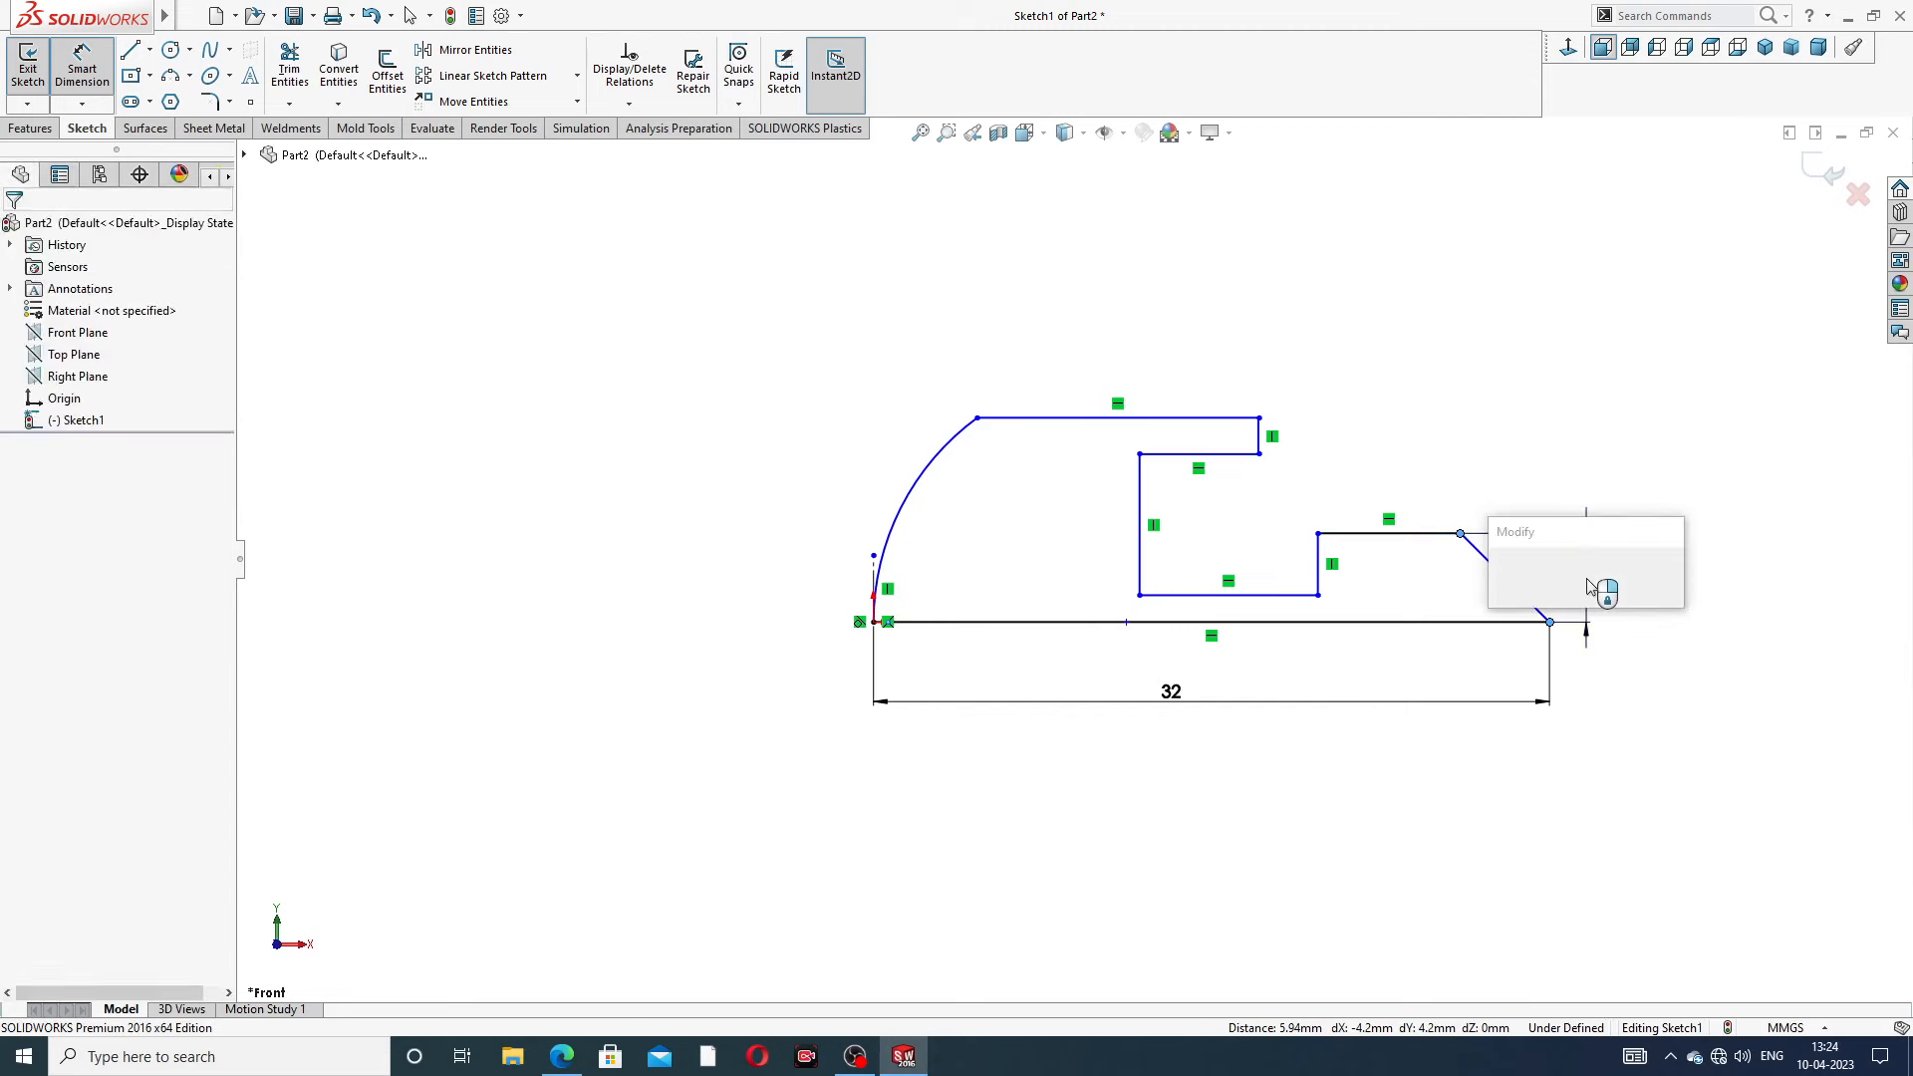
type("3")
key("Return")
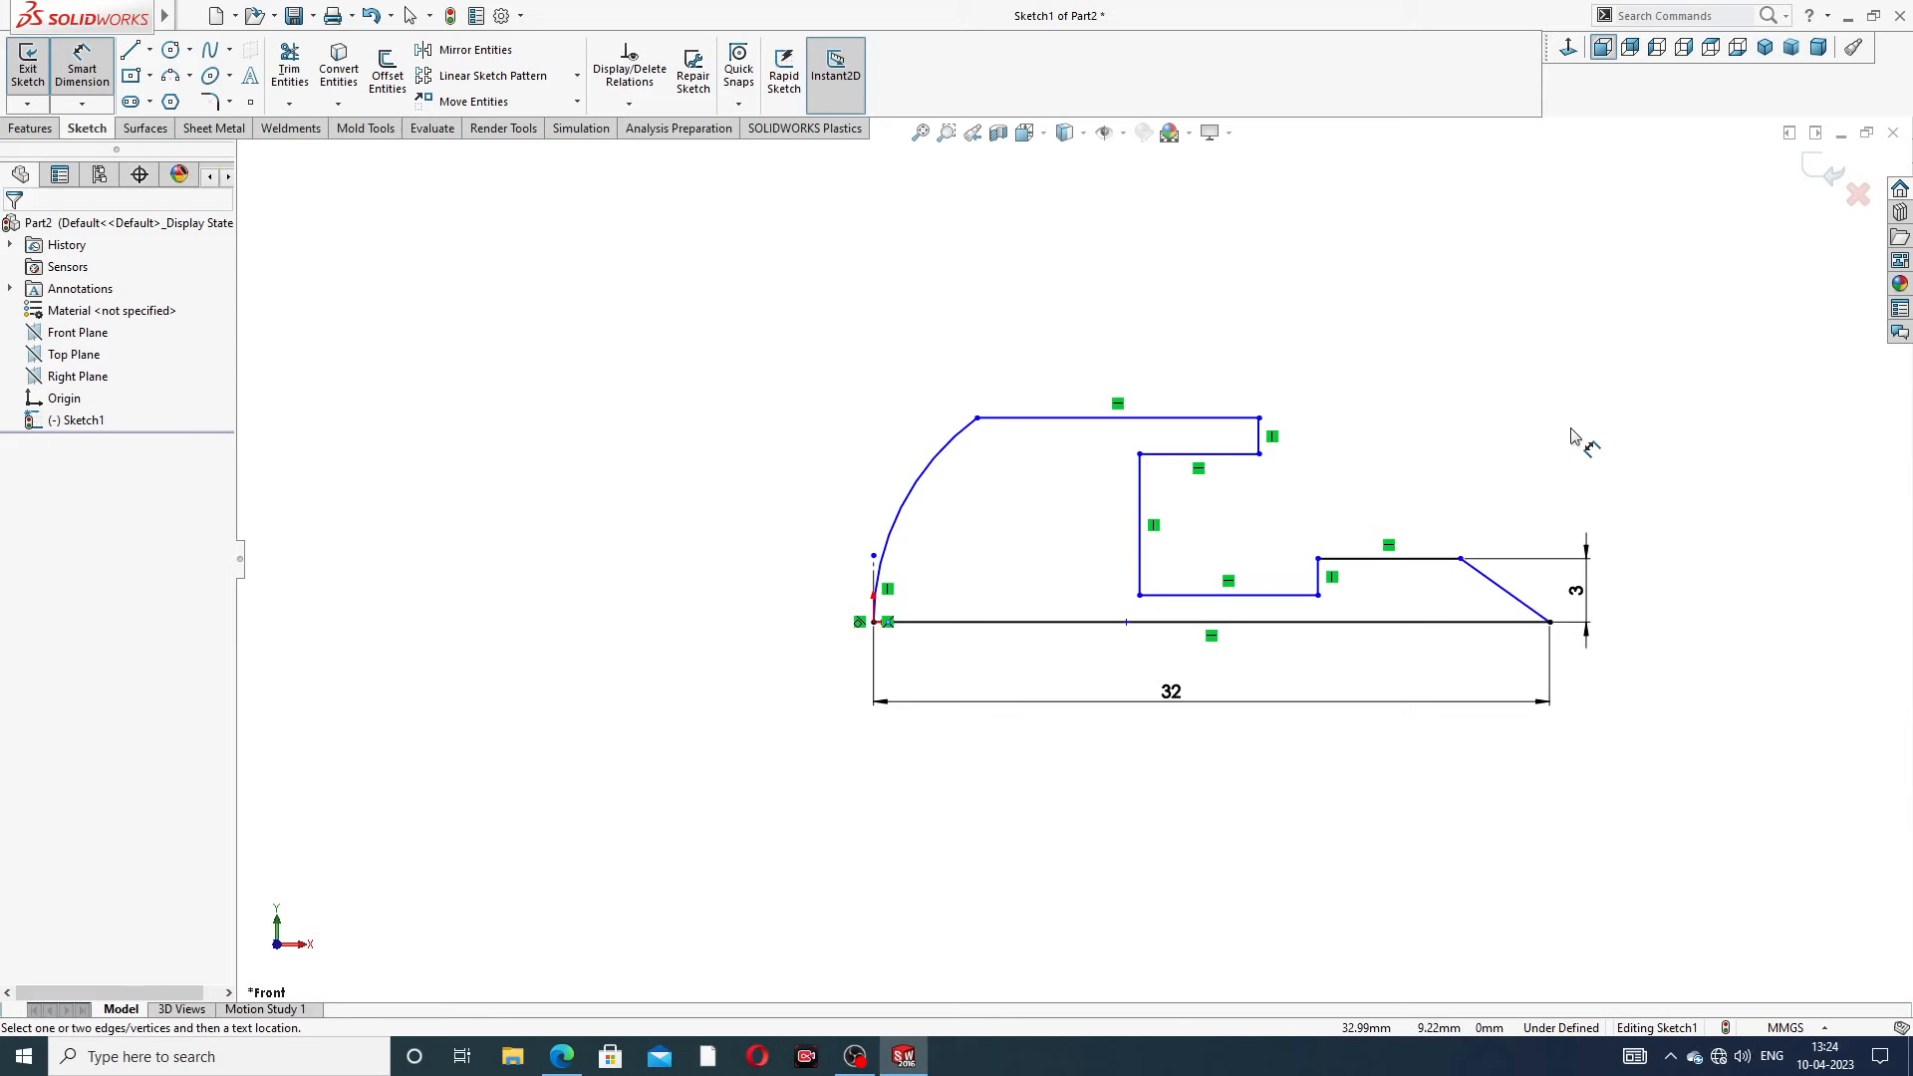
Dimension the distance between the notch's floor line and the baseline as 2 mm
left_click(1196, 600)
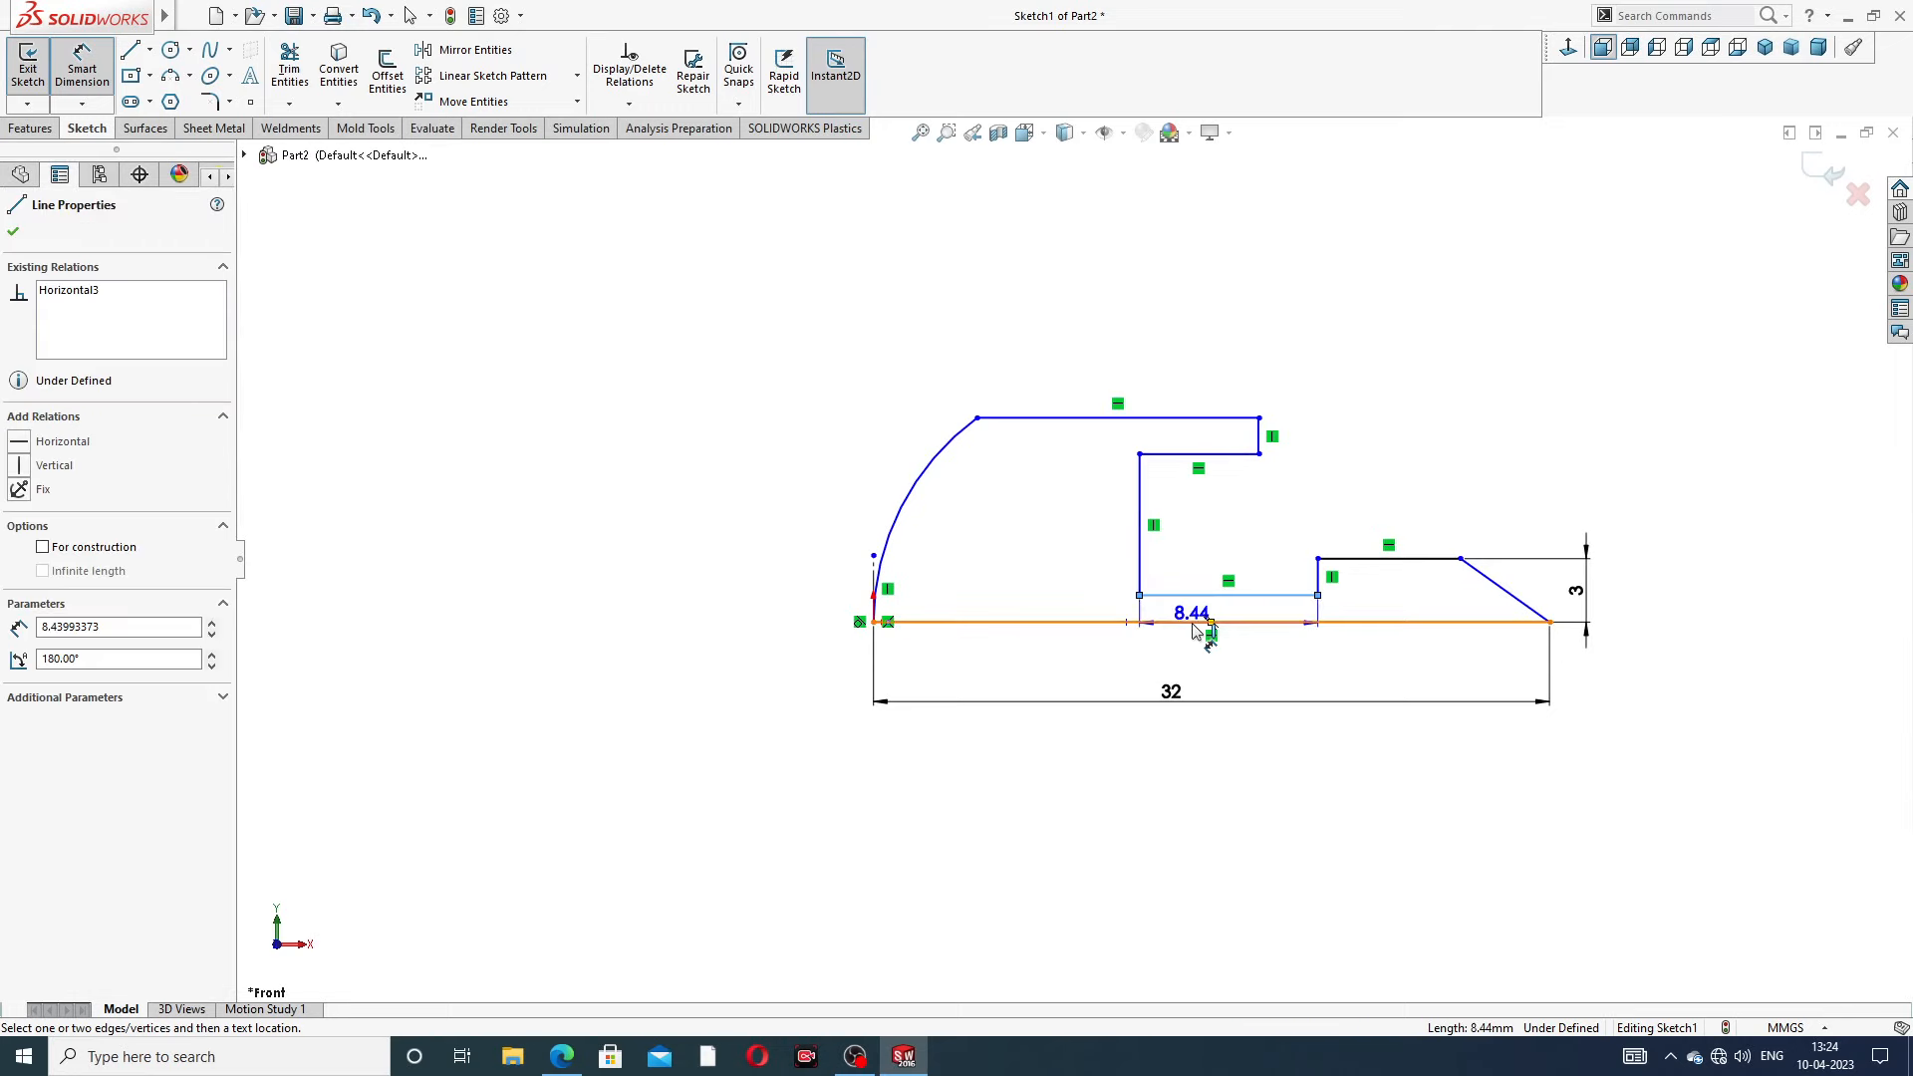
left_click(1203, 622)
left_click(1208, 627)
type("2")
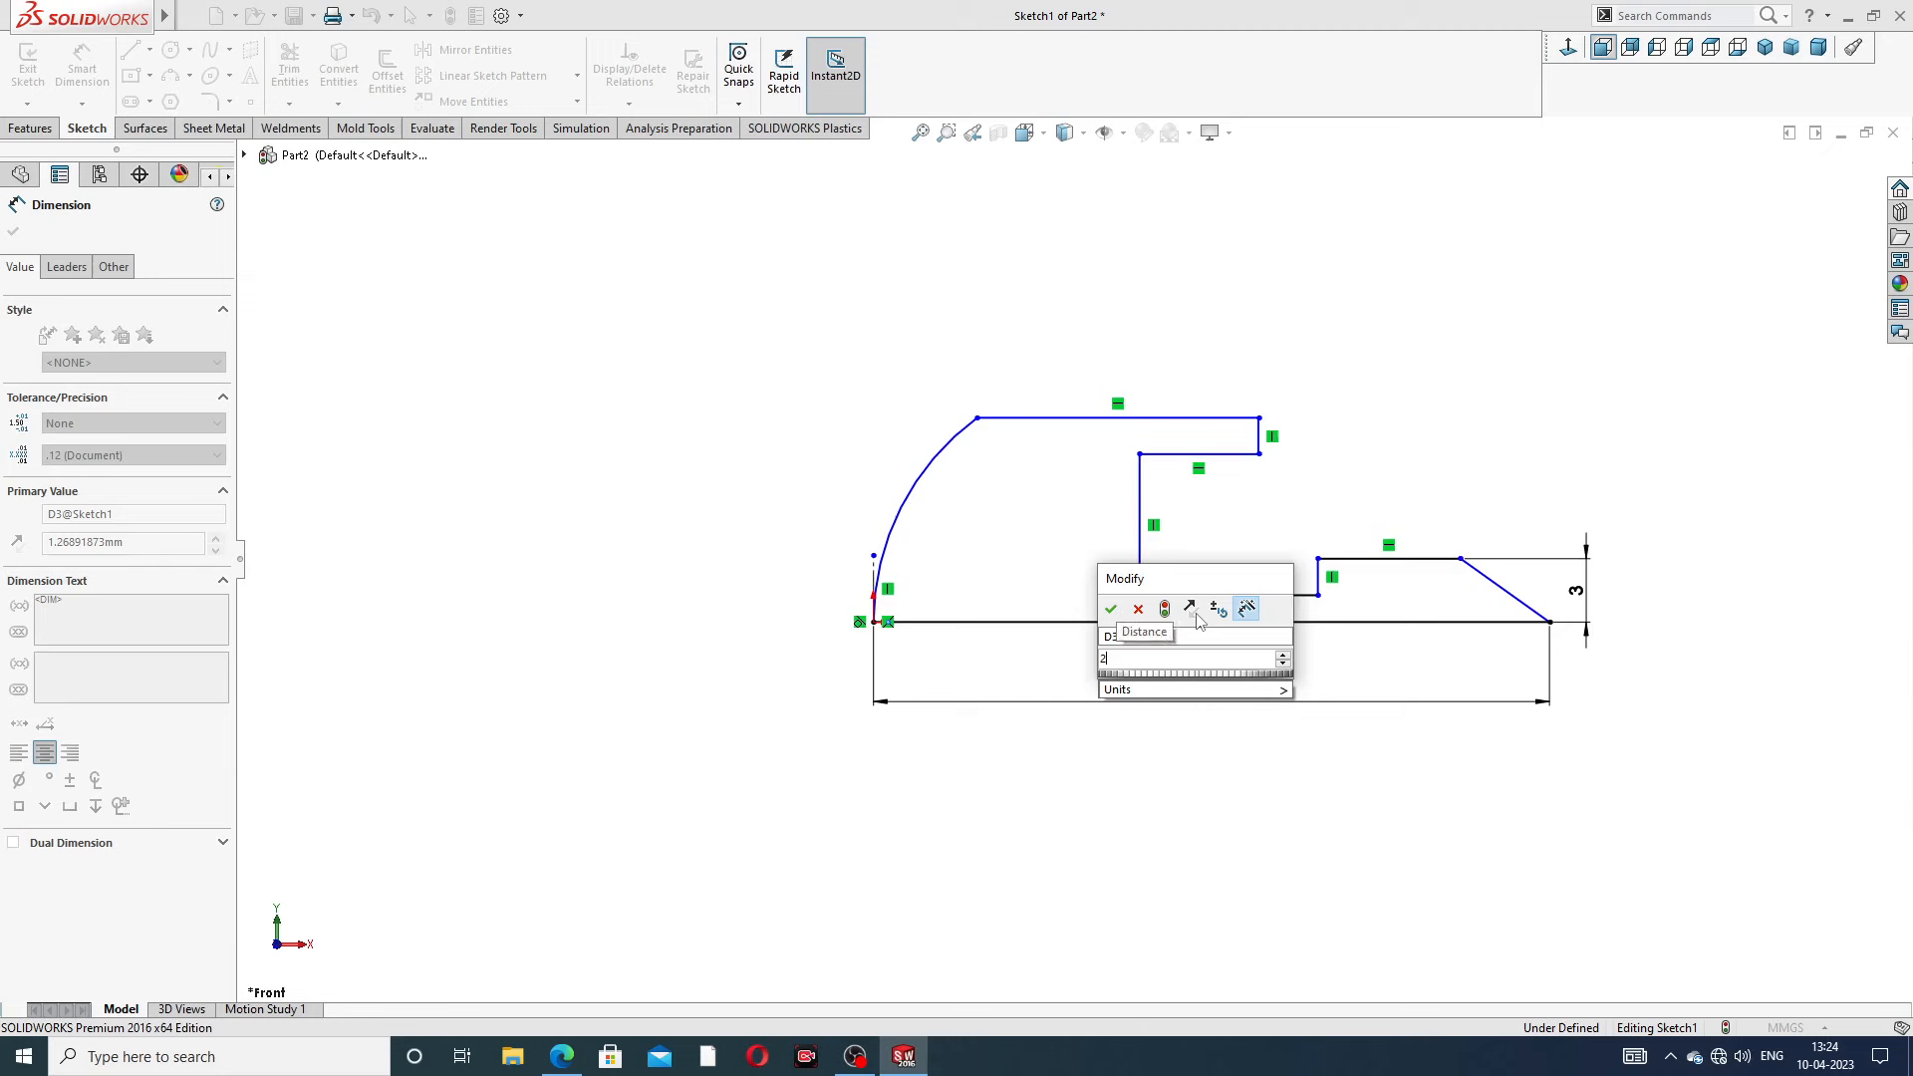
key("Return")
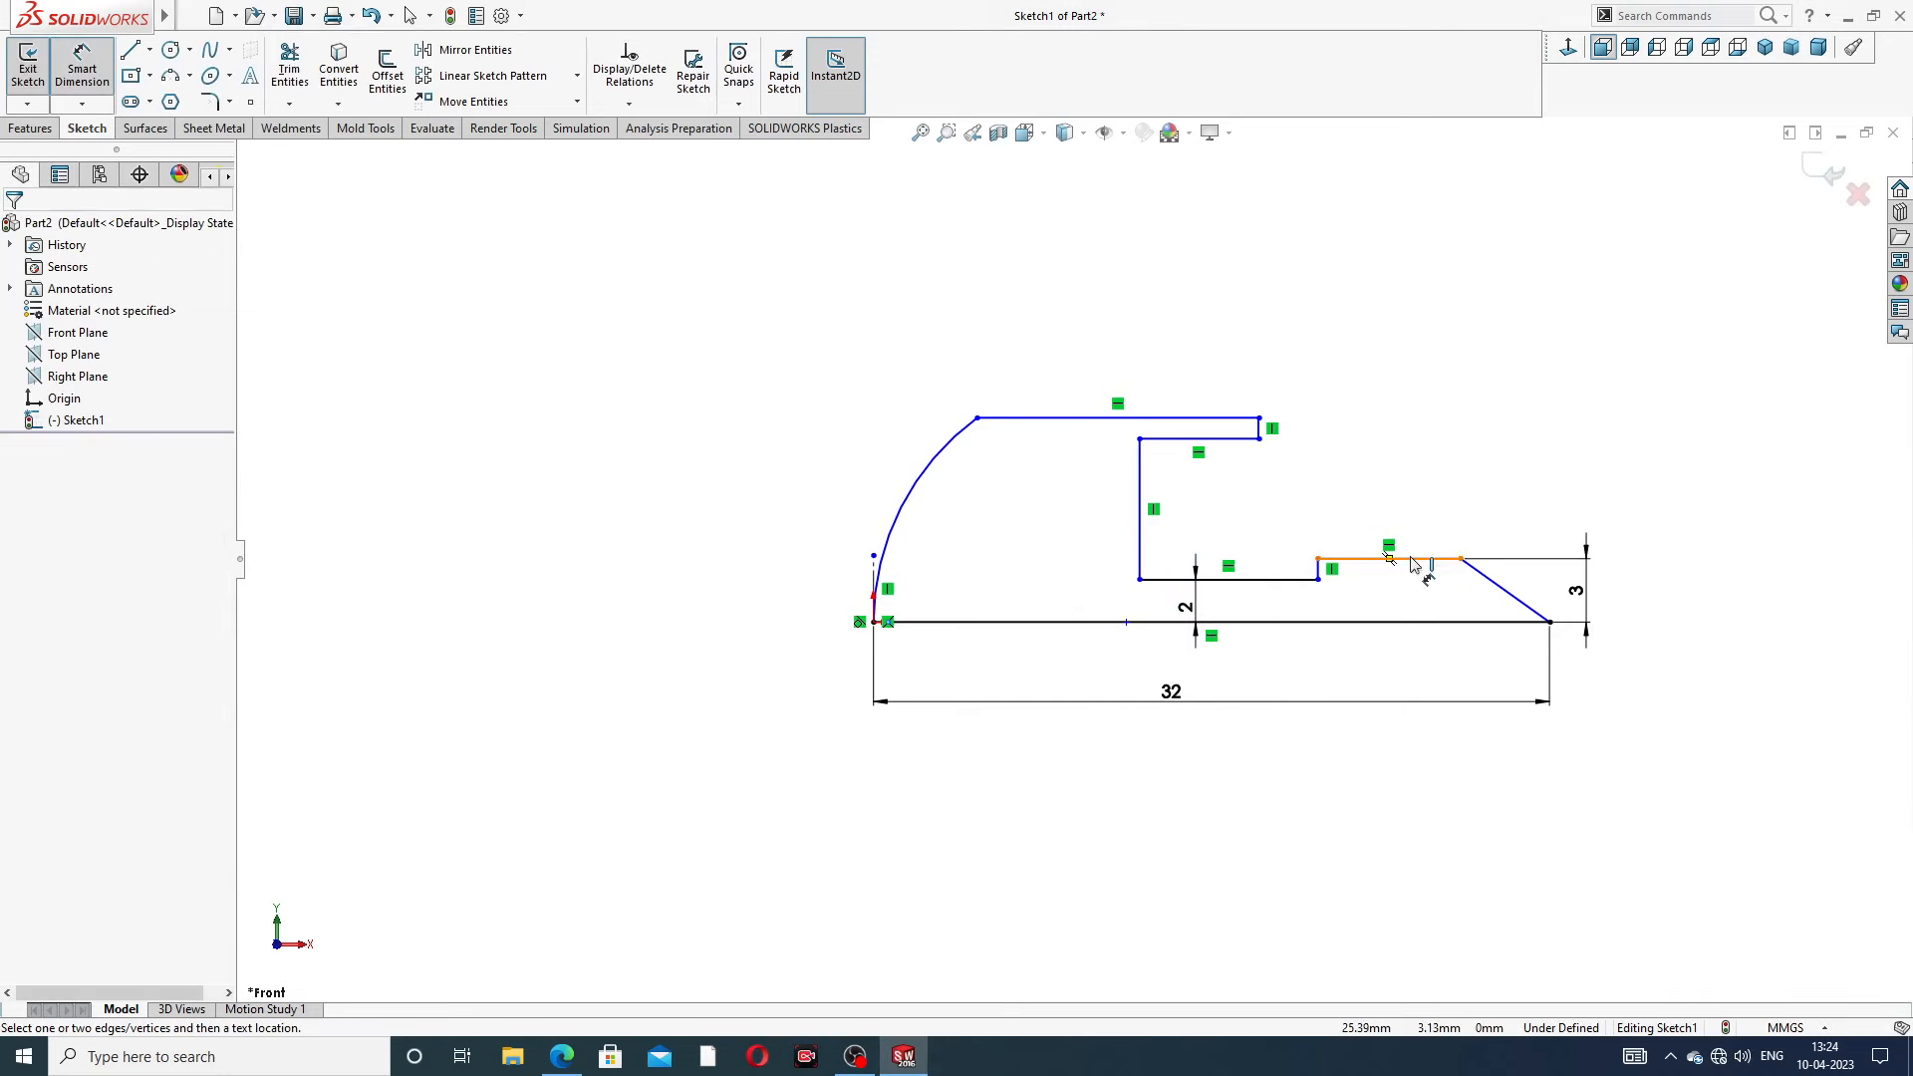
Dimension the horizontal distance from the short vertical step line to the sloped line's lower endpoint as 12 mm
left_click(1320, 578)
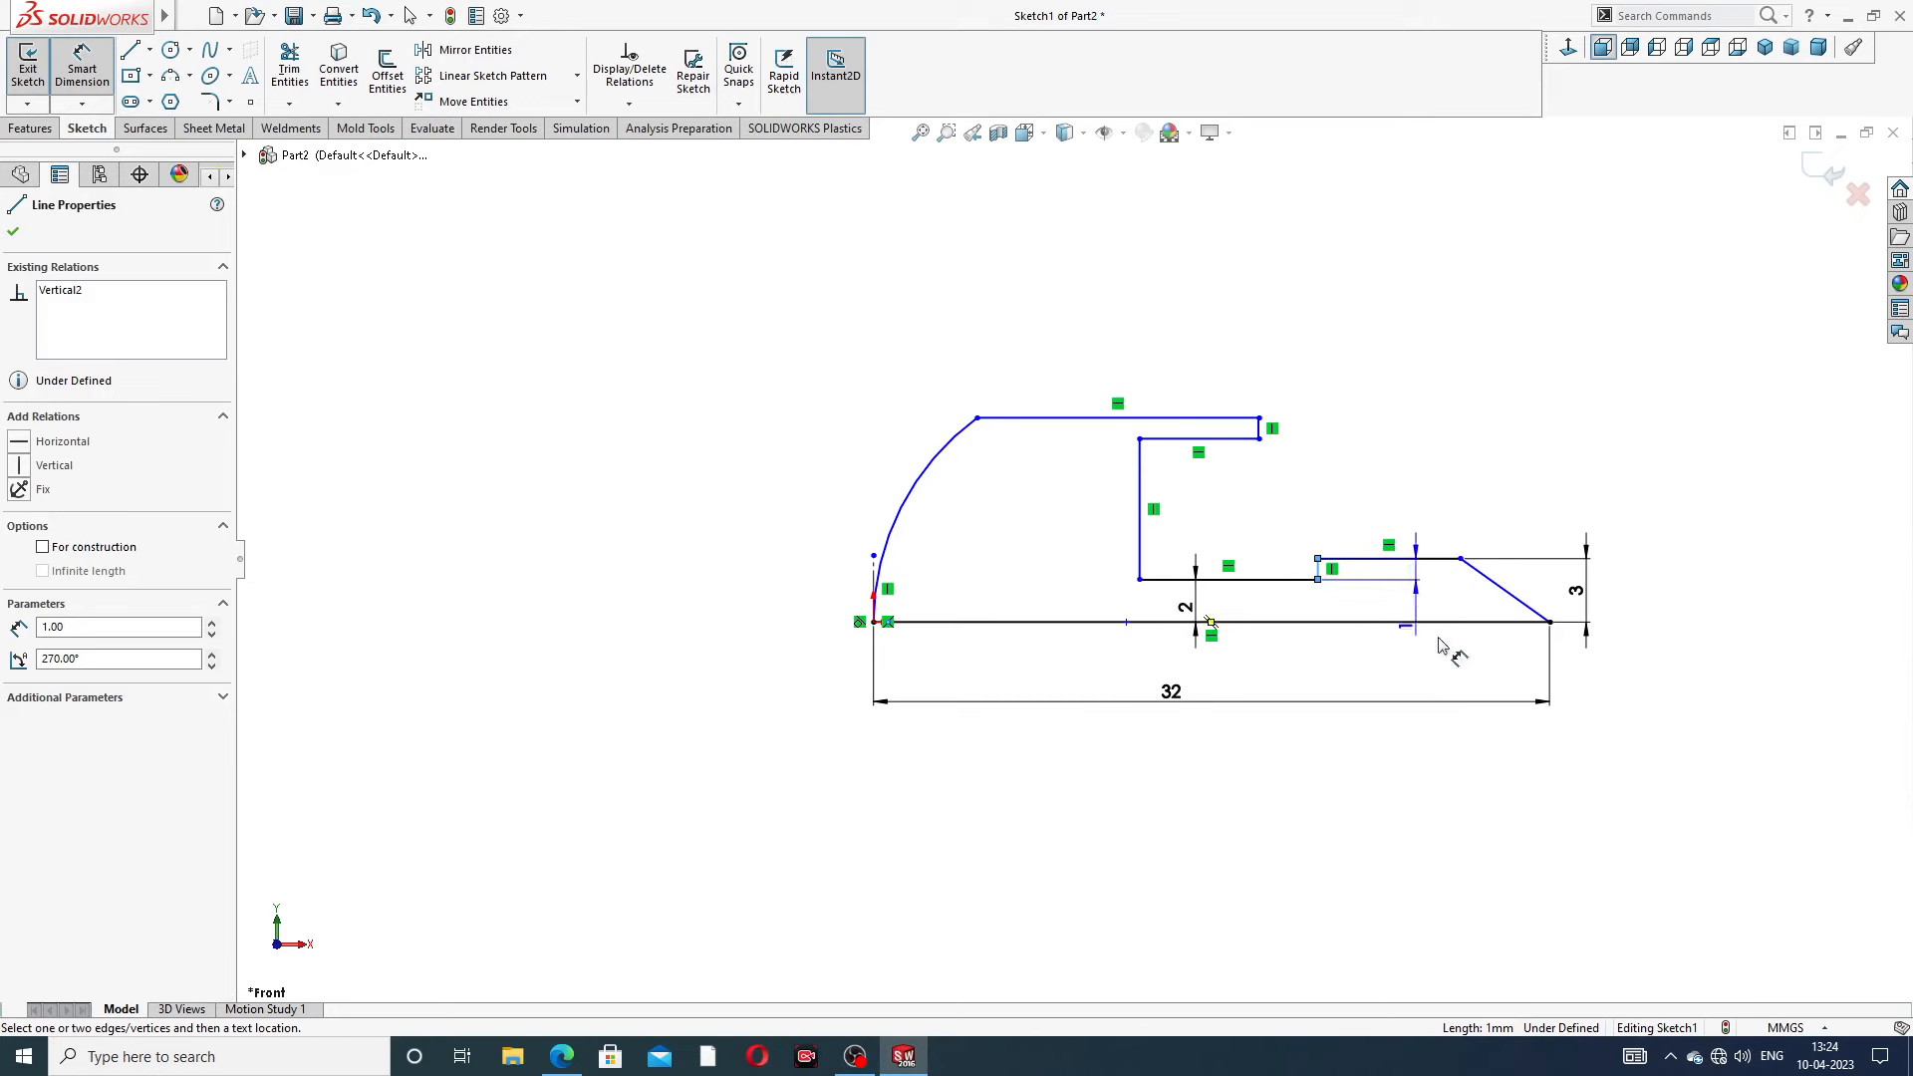
left_click(1549, 622)
left_click(1444, 662)
type("12")
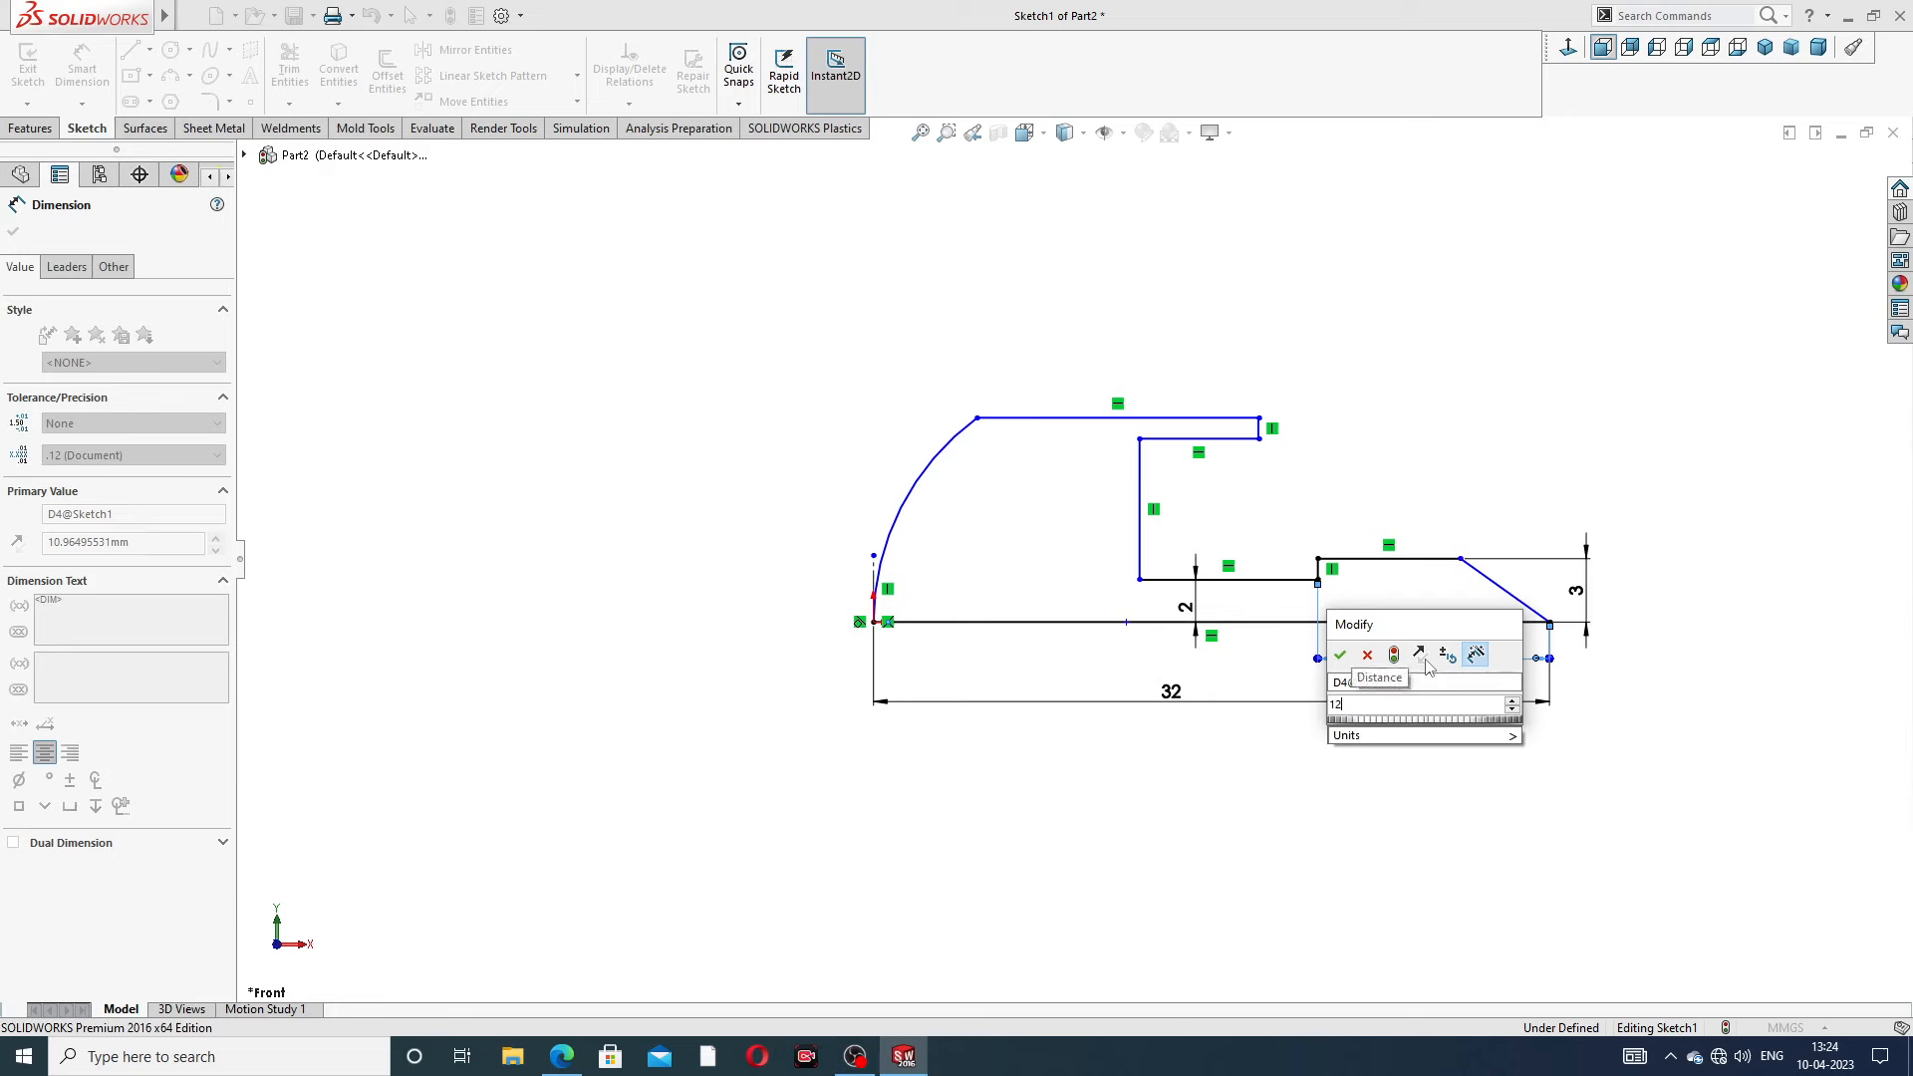
key("Return")
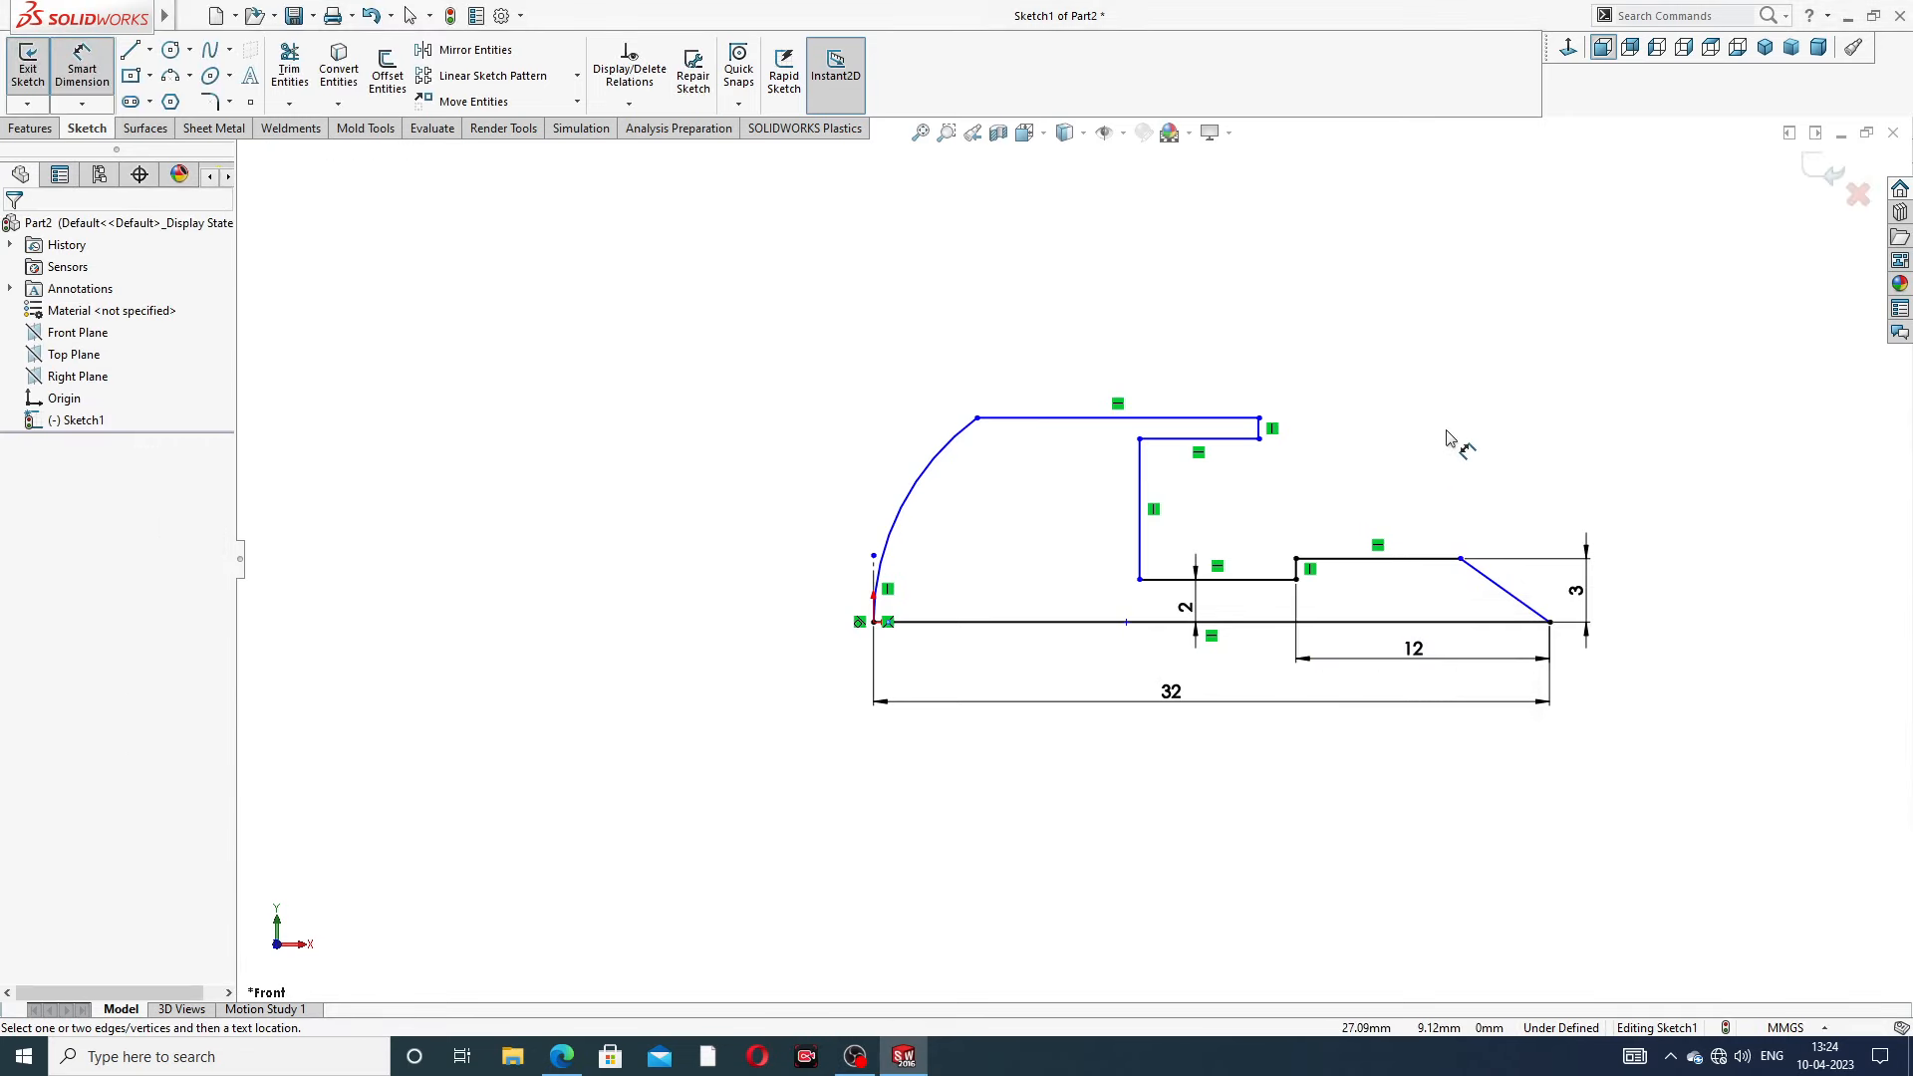
Dimension the angle between the sloped line and the baseline as 45°
left_click(1491, 588)
left_click(1476, 622)
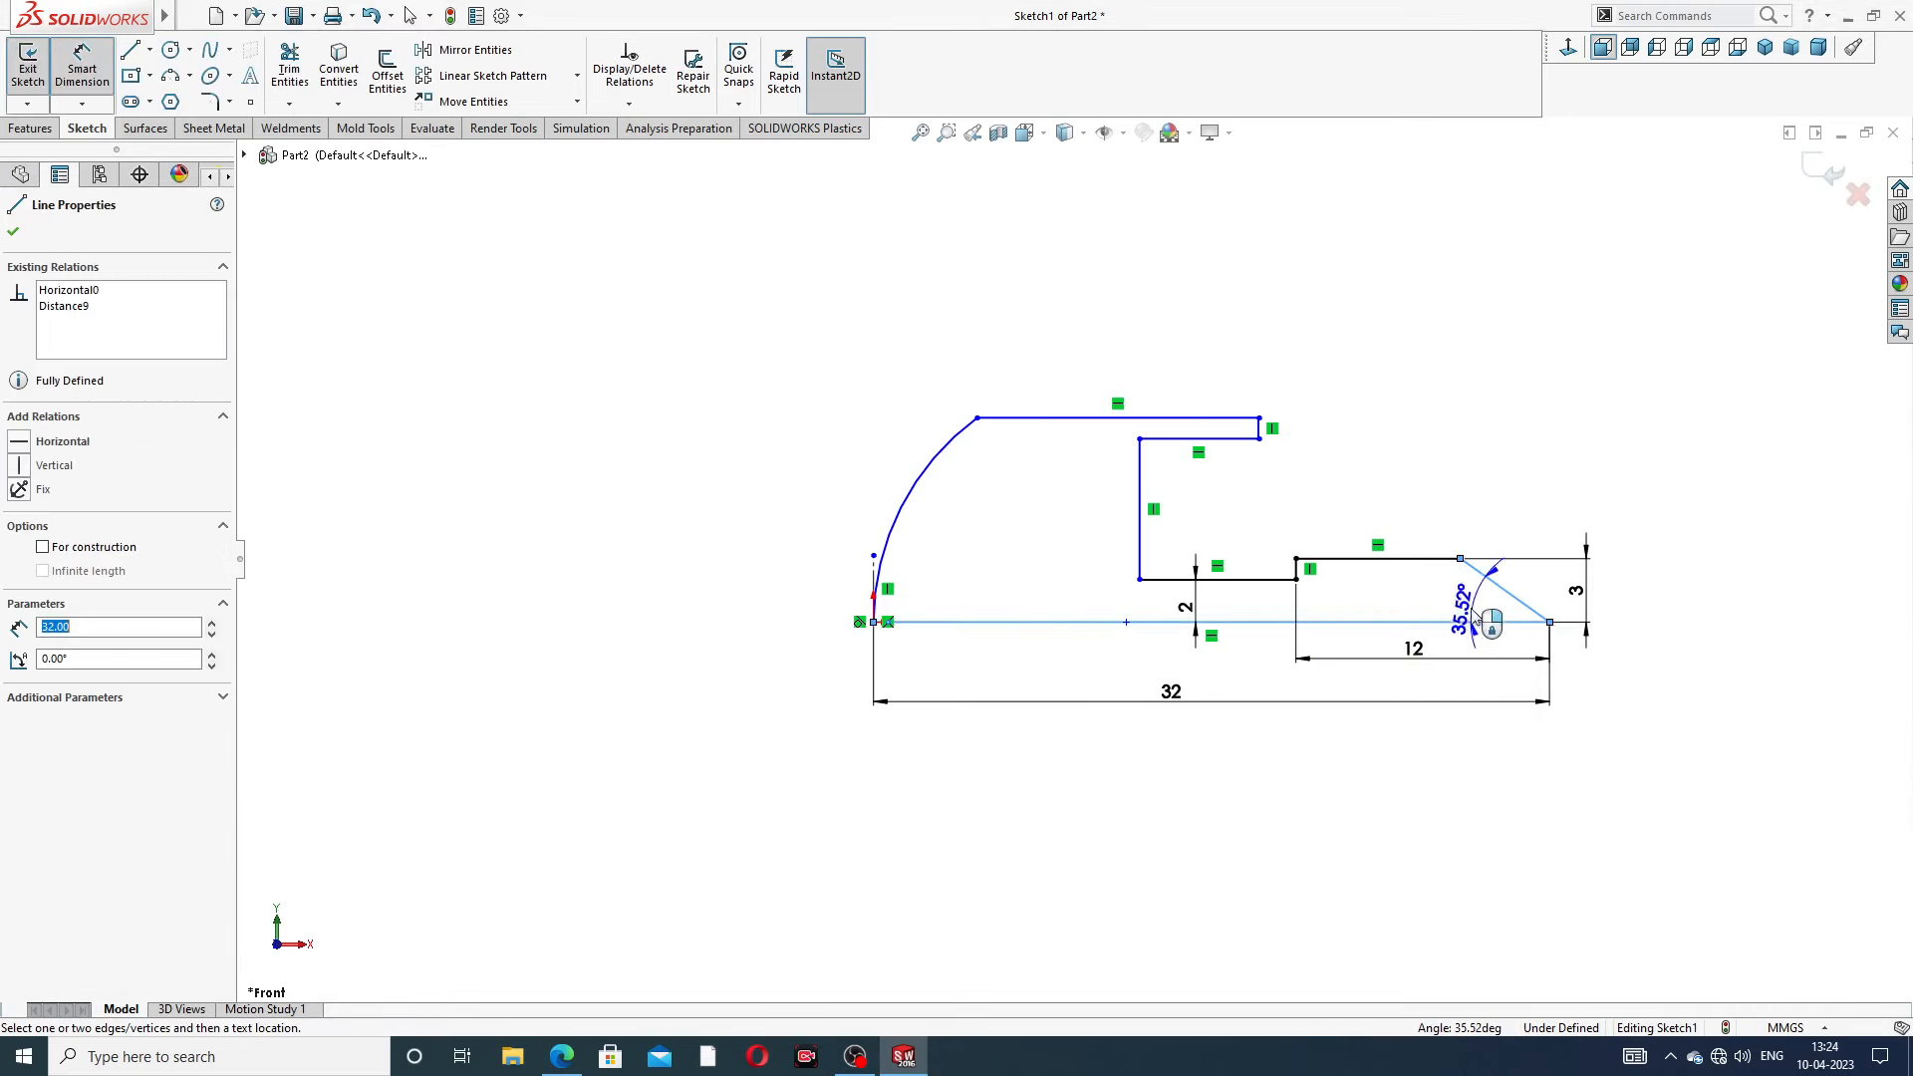
left_click(1471, 606)
type("45")
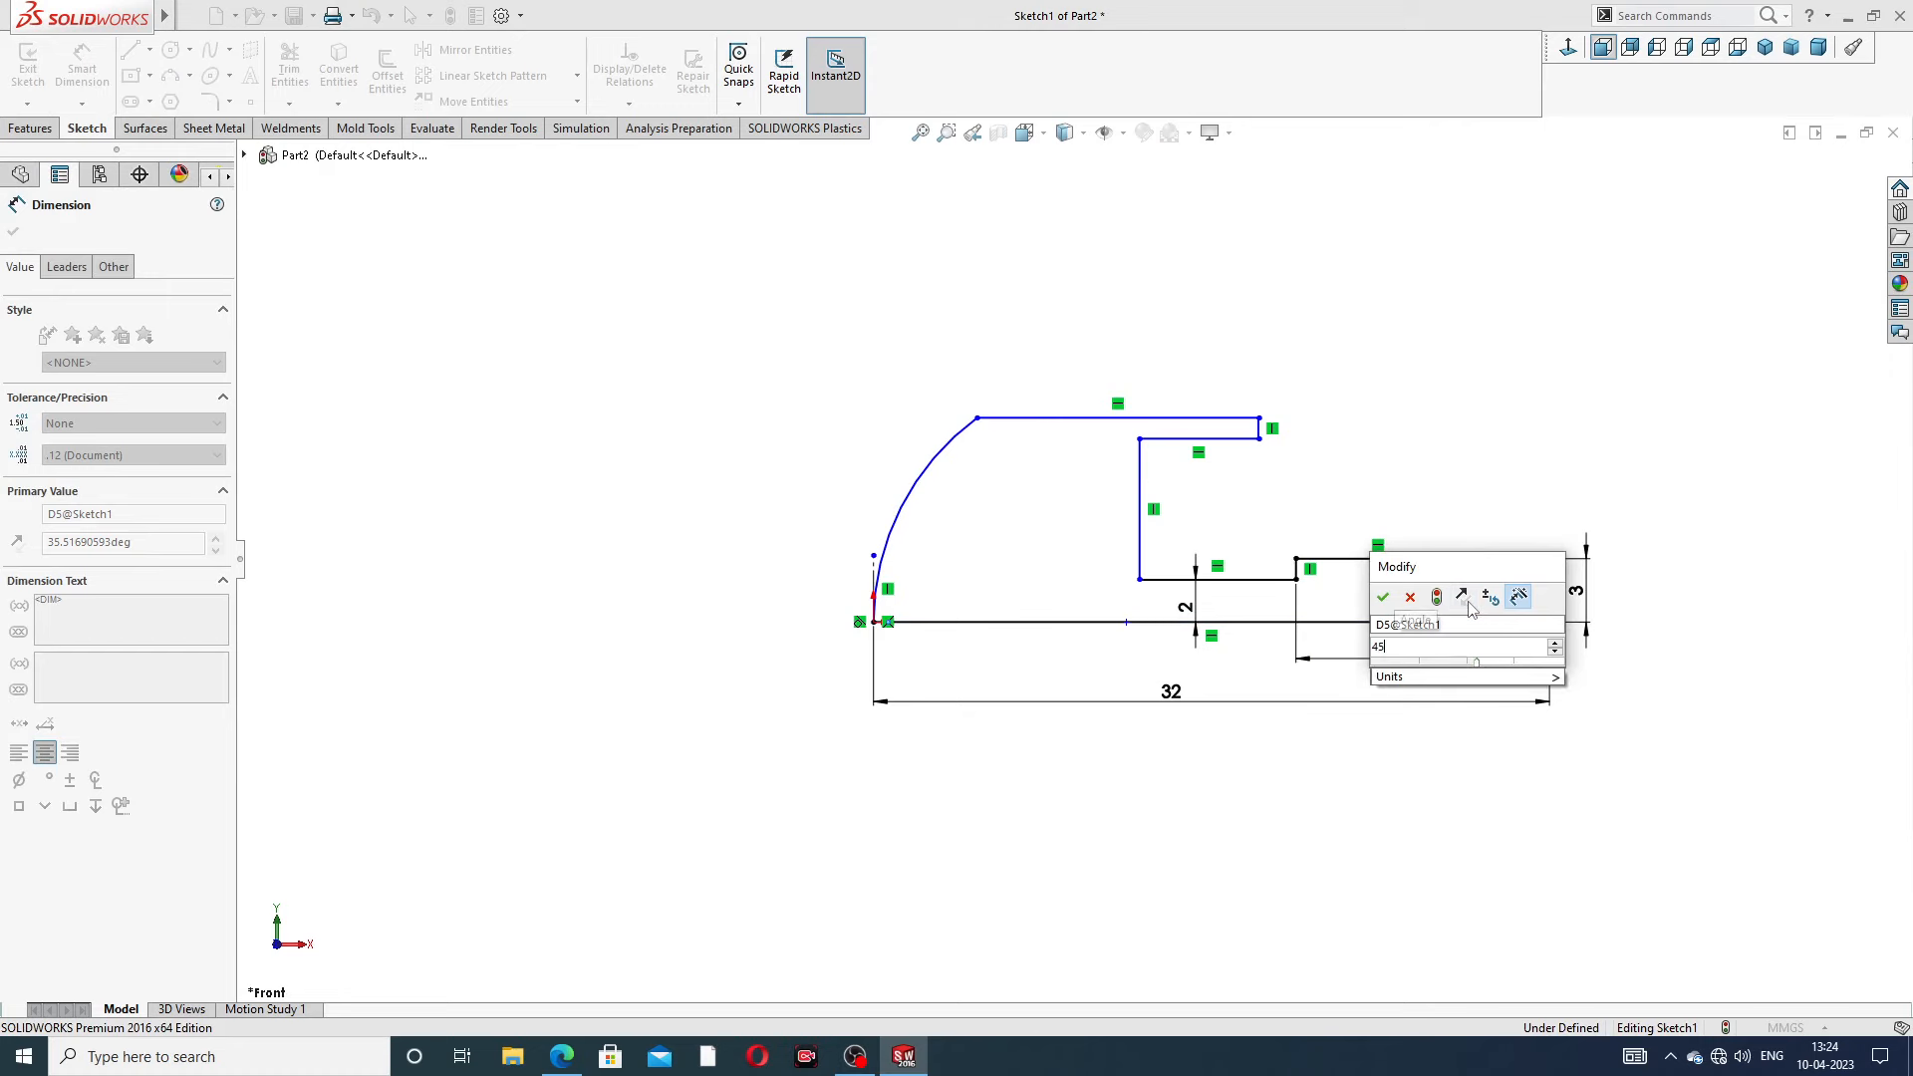
key("Return")
left_click(1494, 464)
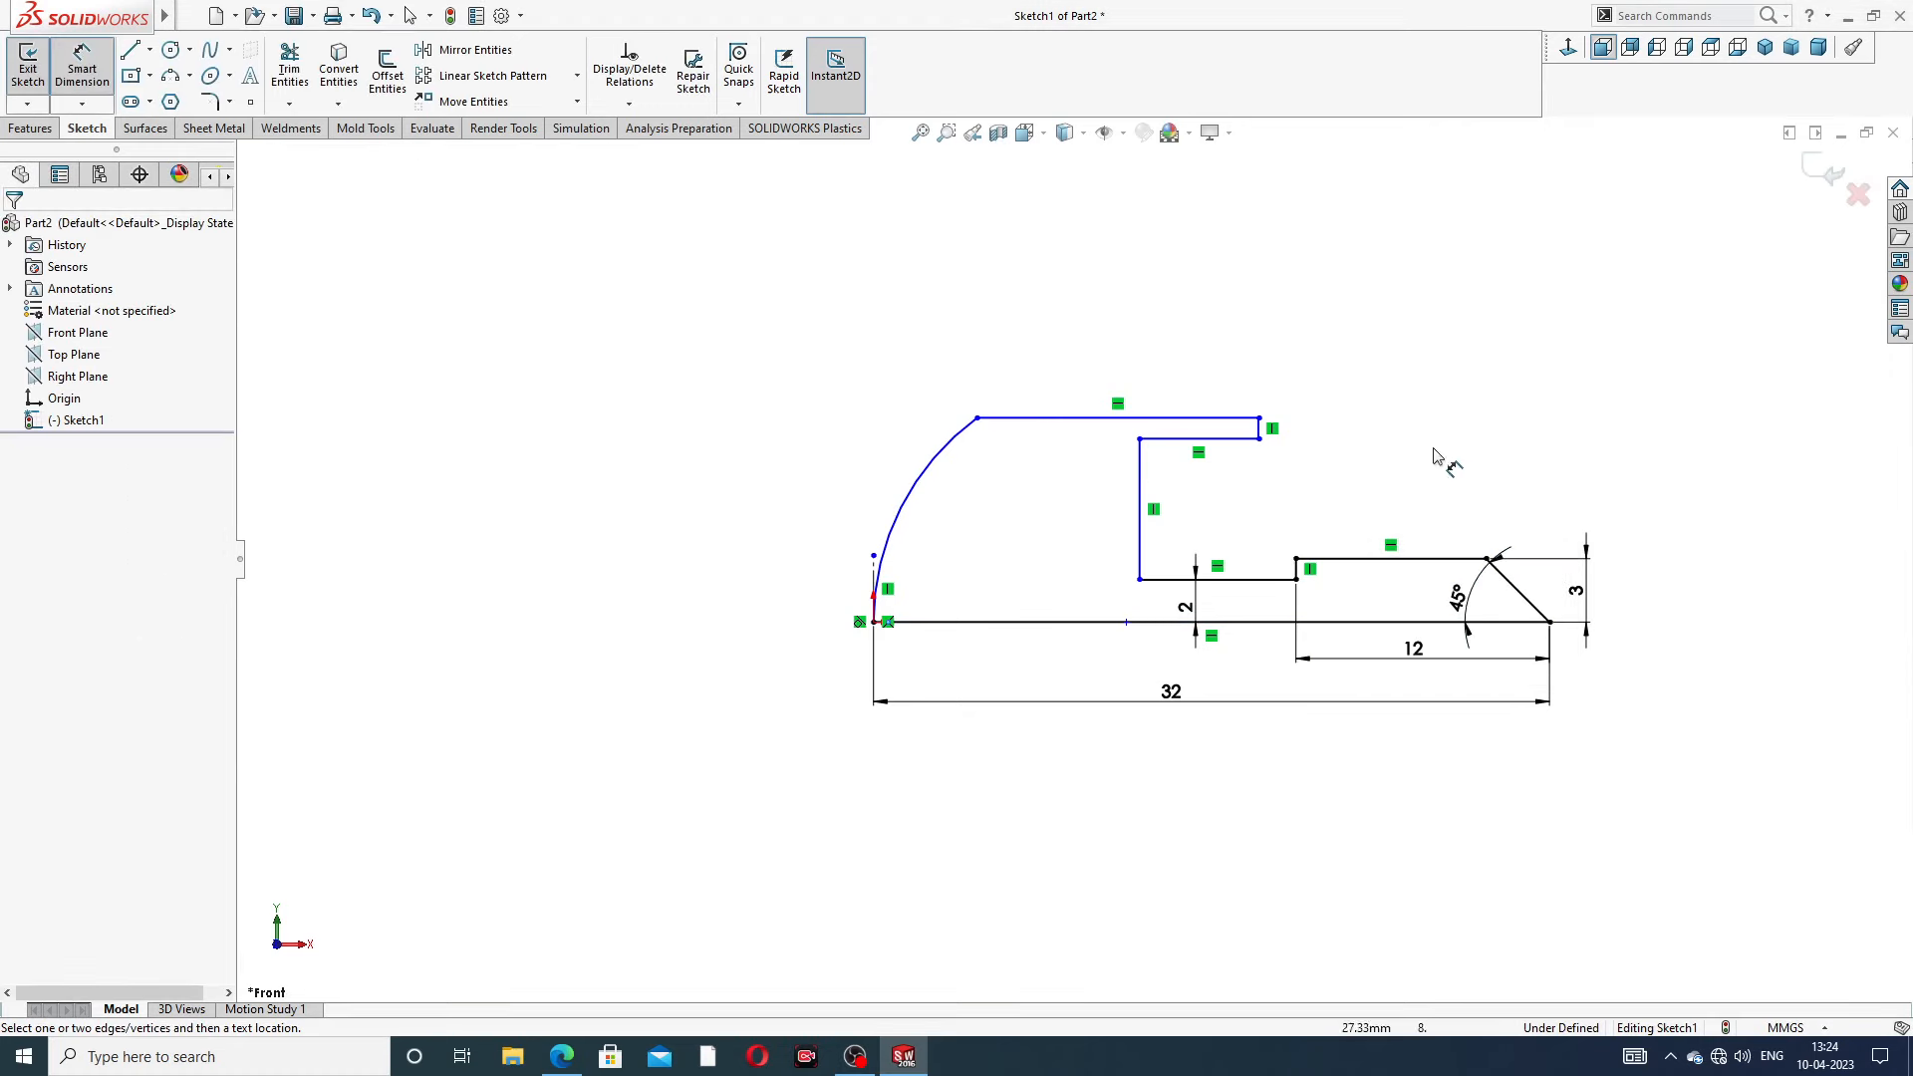
Dimension the length of the hook's lower horizontal edge above the notch as 5 mm
scroll(1295, 478, "down", 2)
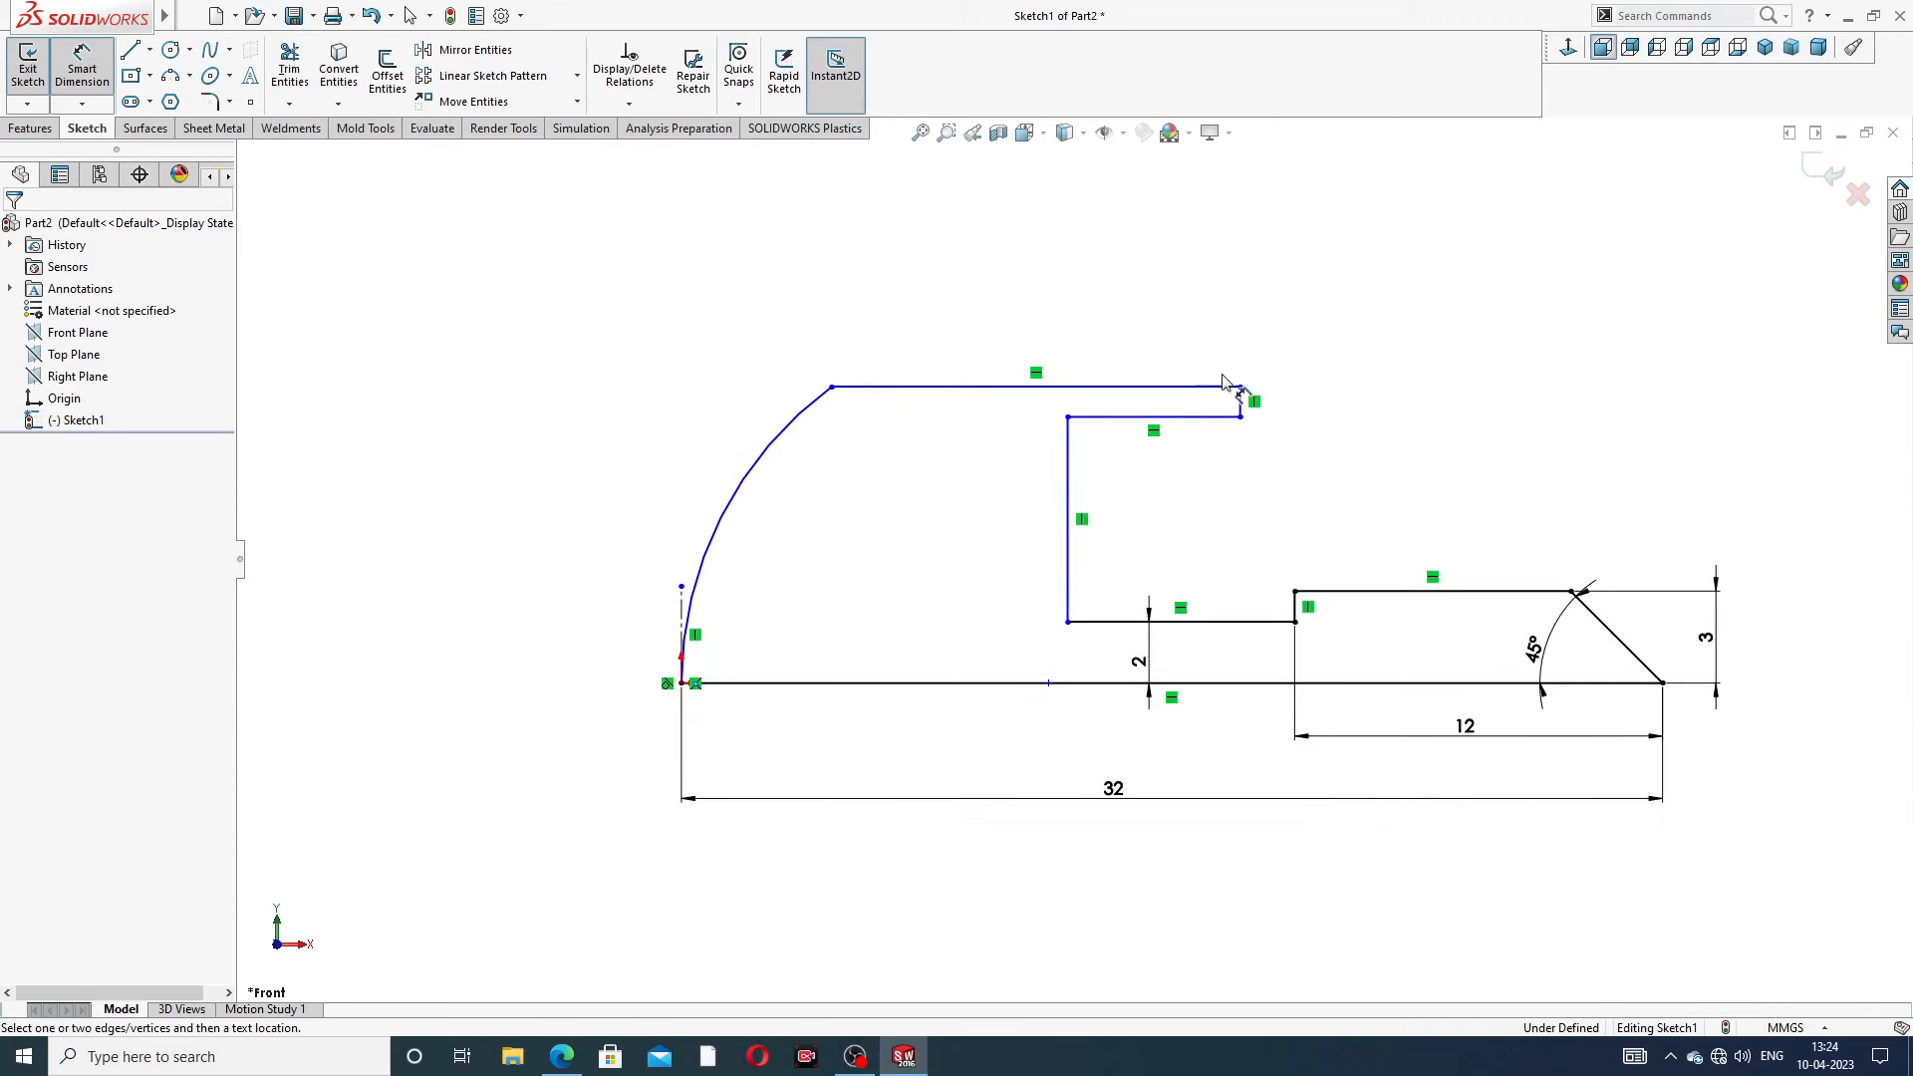
left_click(1108, 418)
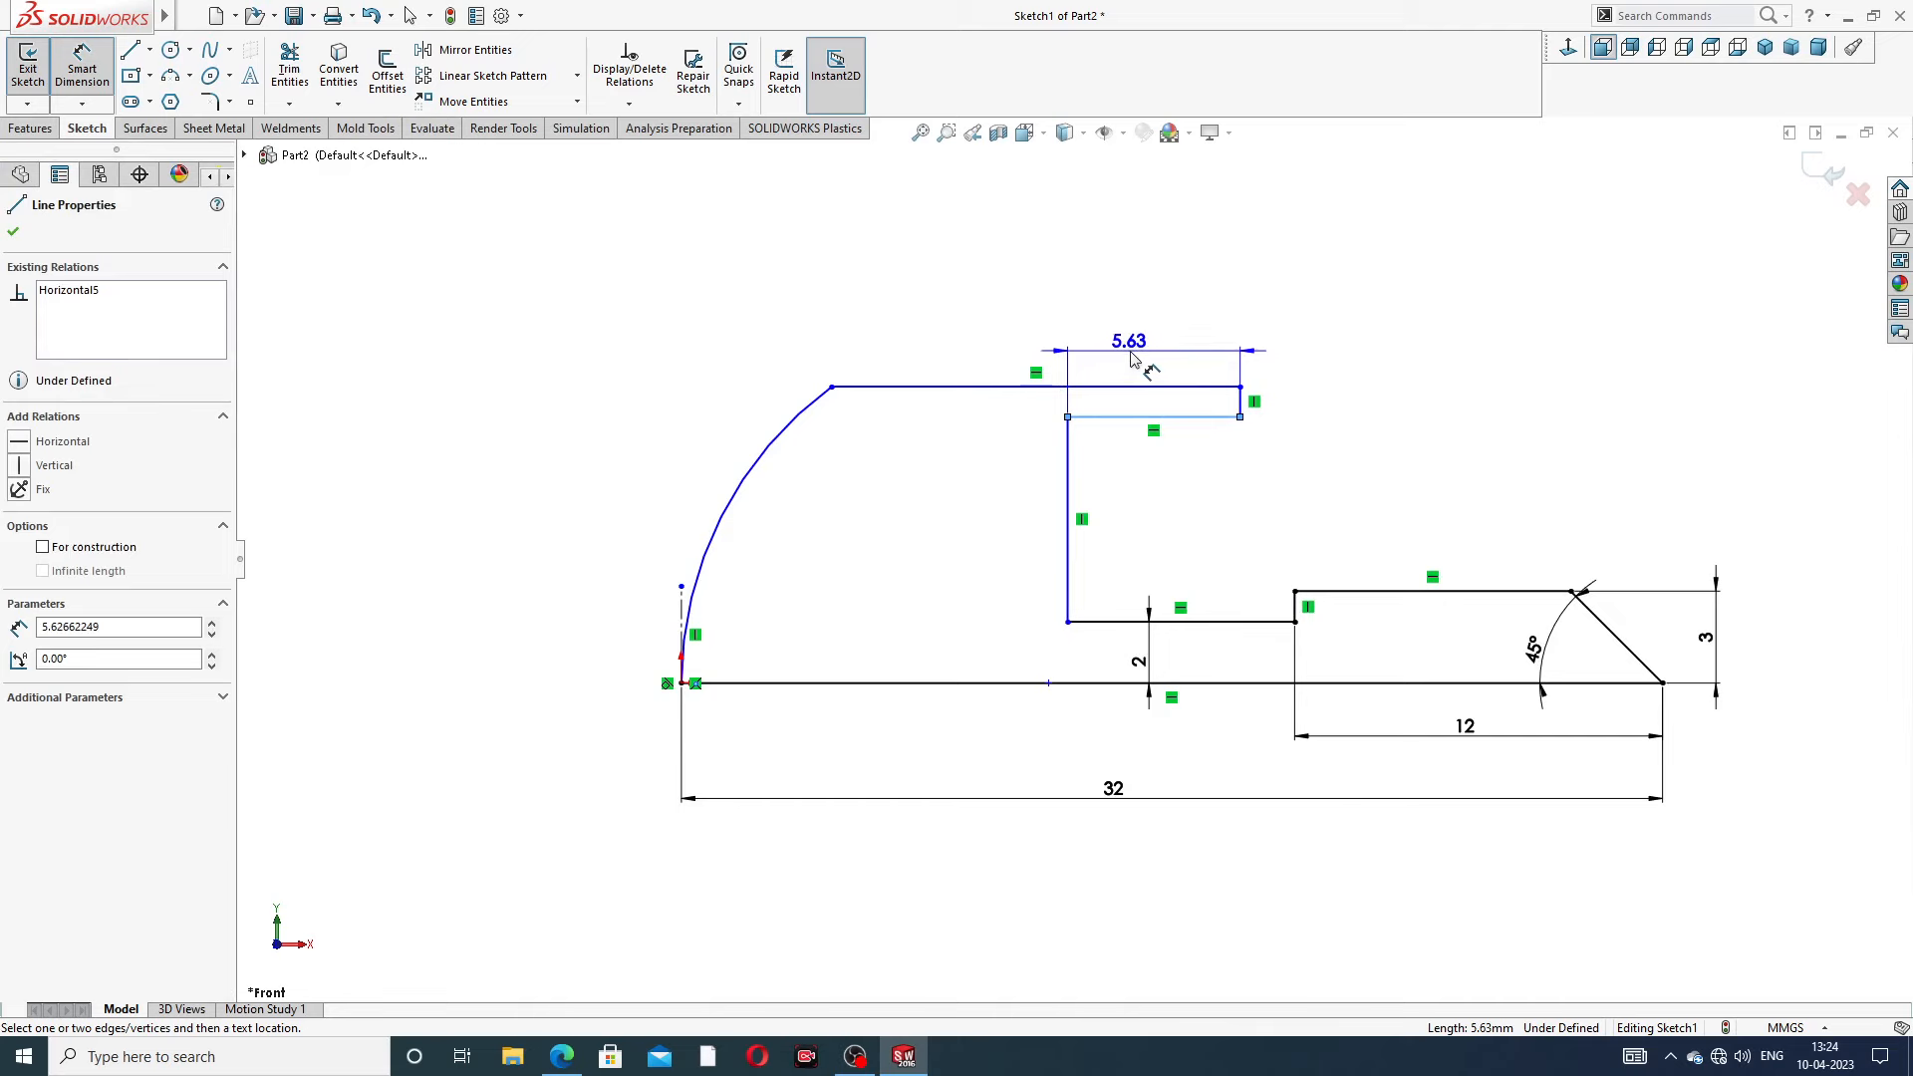
left_click(1133, 360)
type("5")
key("Return")
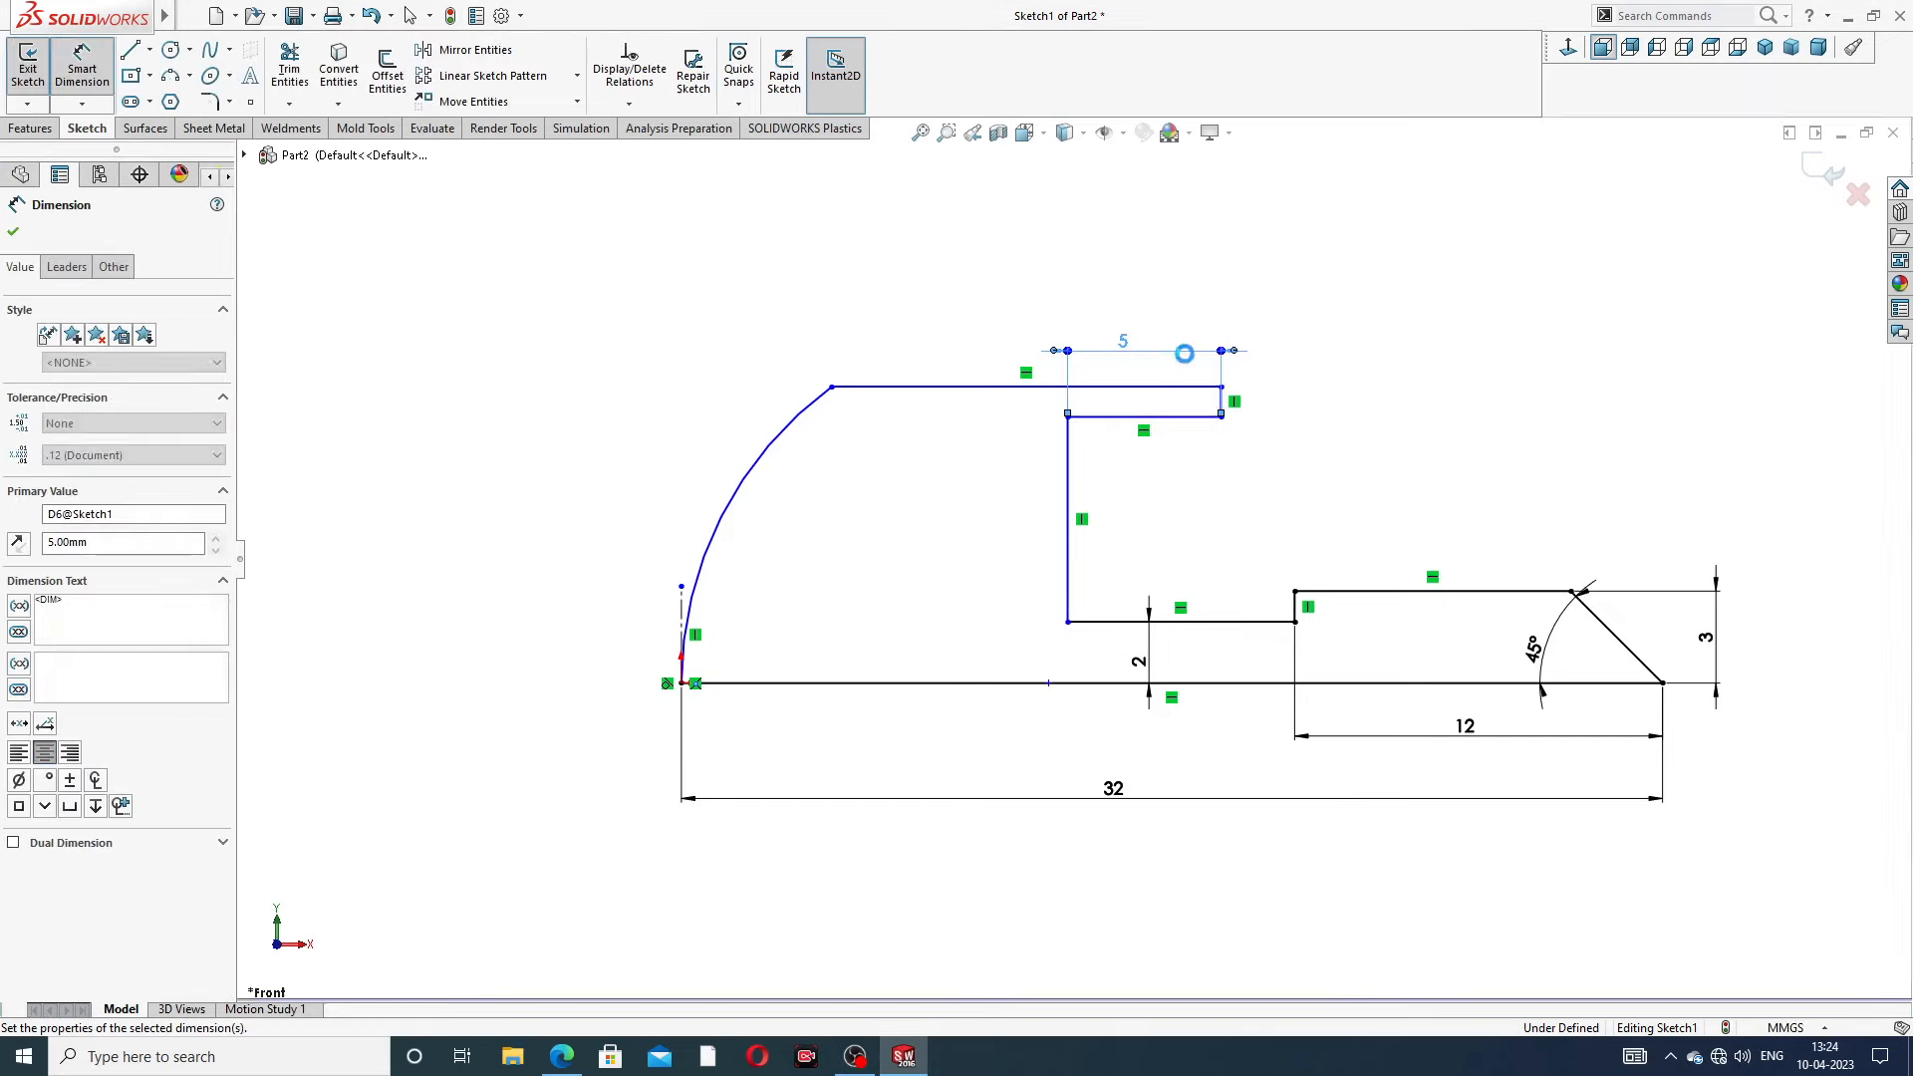
Dimension the horizontal distance from the notch's long vertical line to the sloped line's lower endpoint as 26 mm
left_click(1068, 498)
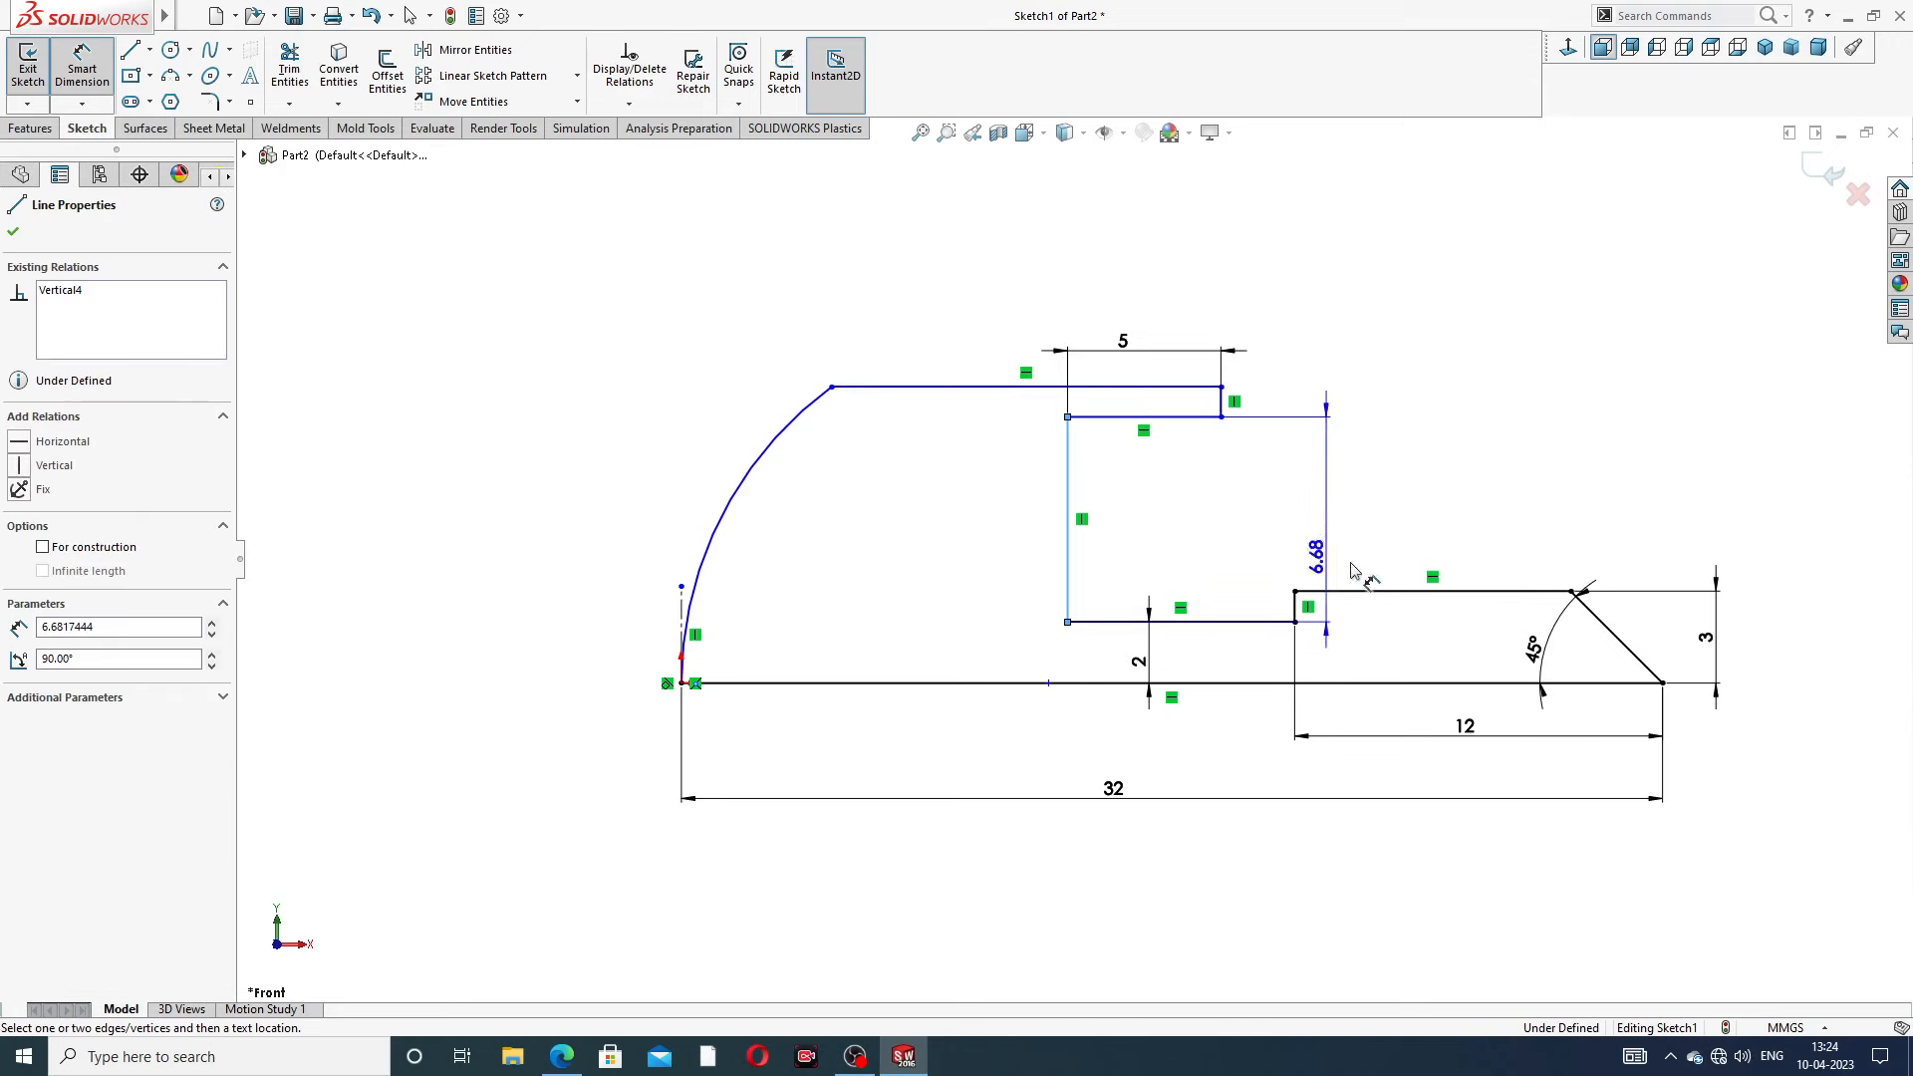
left_click(1662, 683)
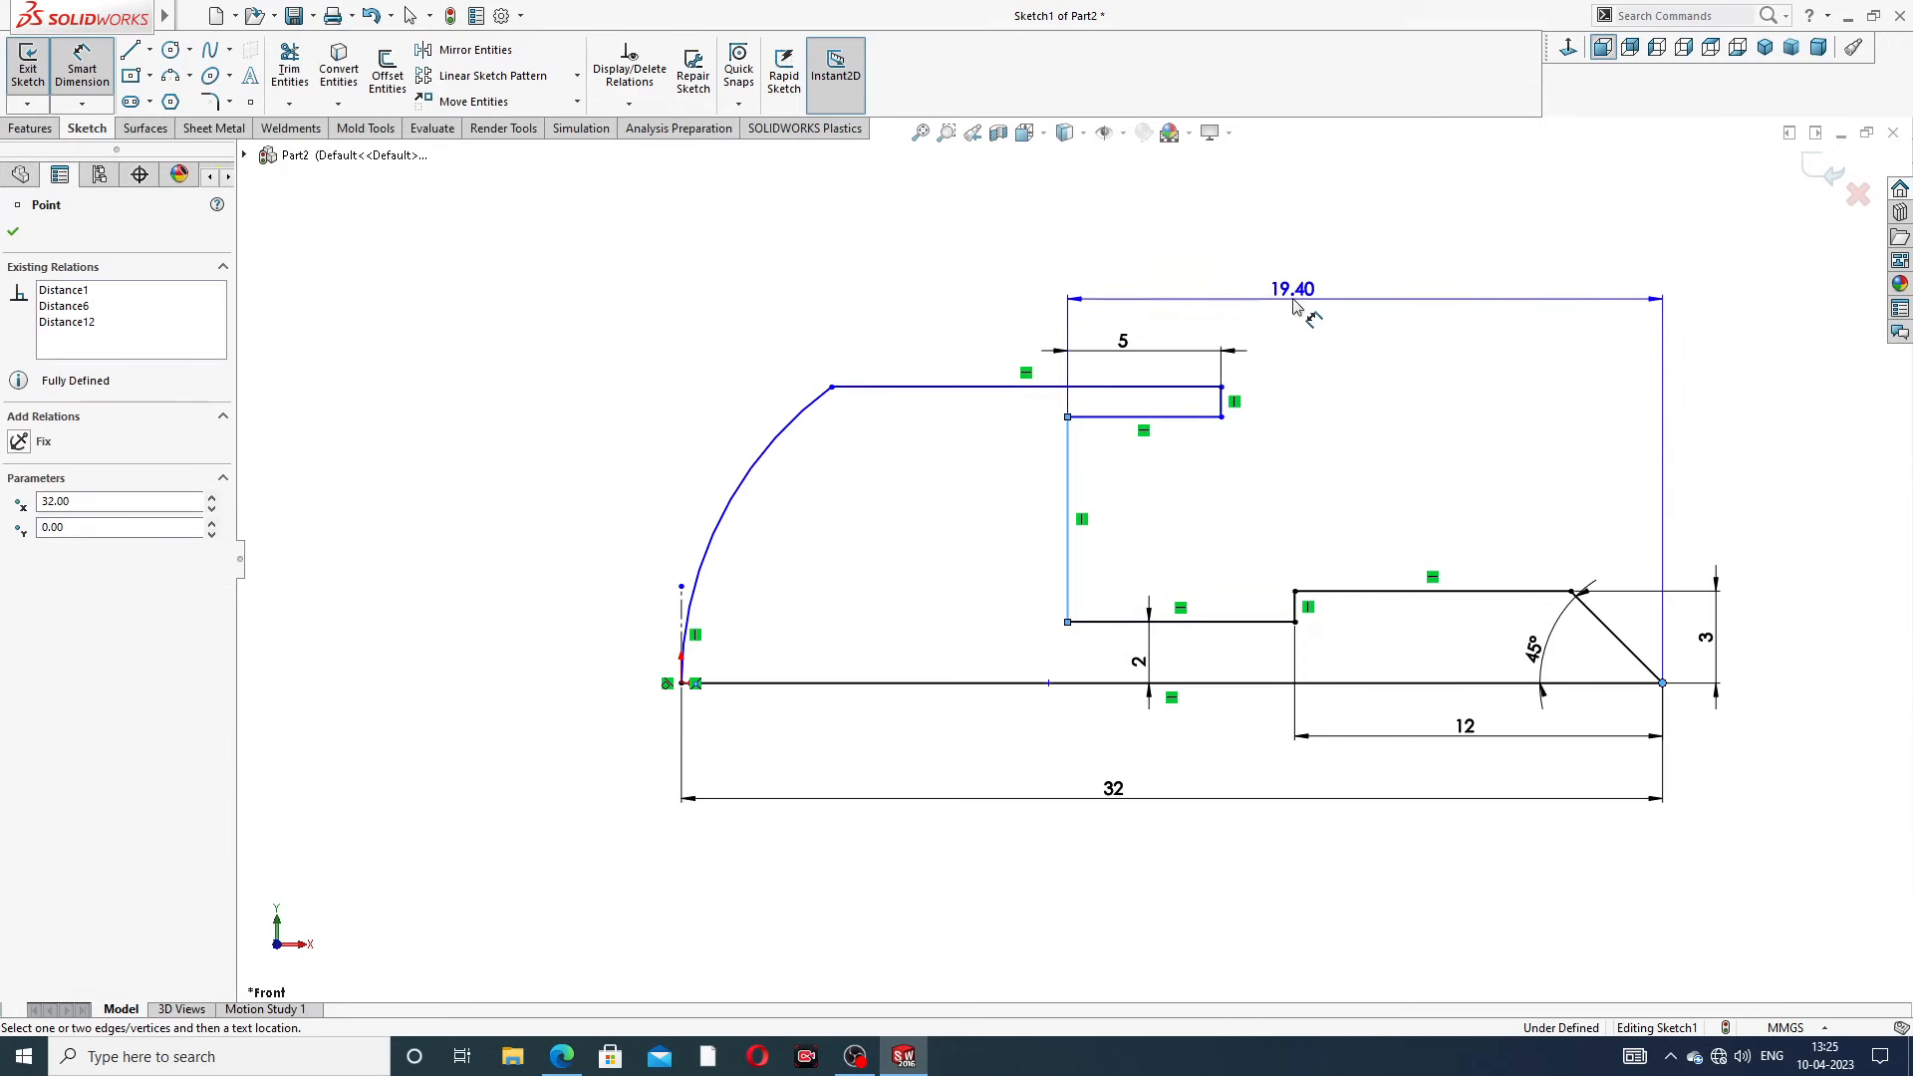
left_click(1294, 293)
type("26")
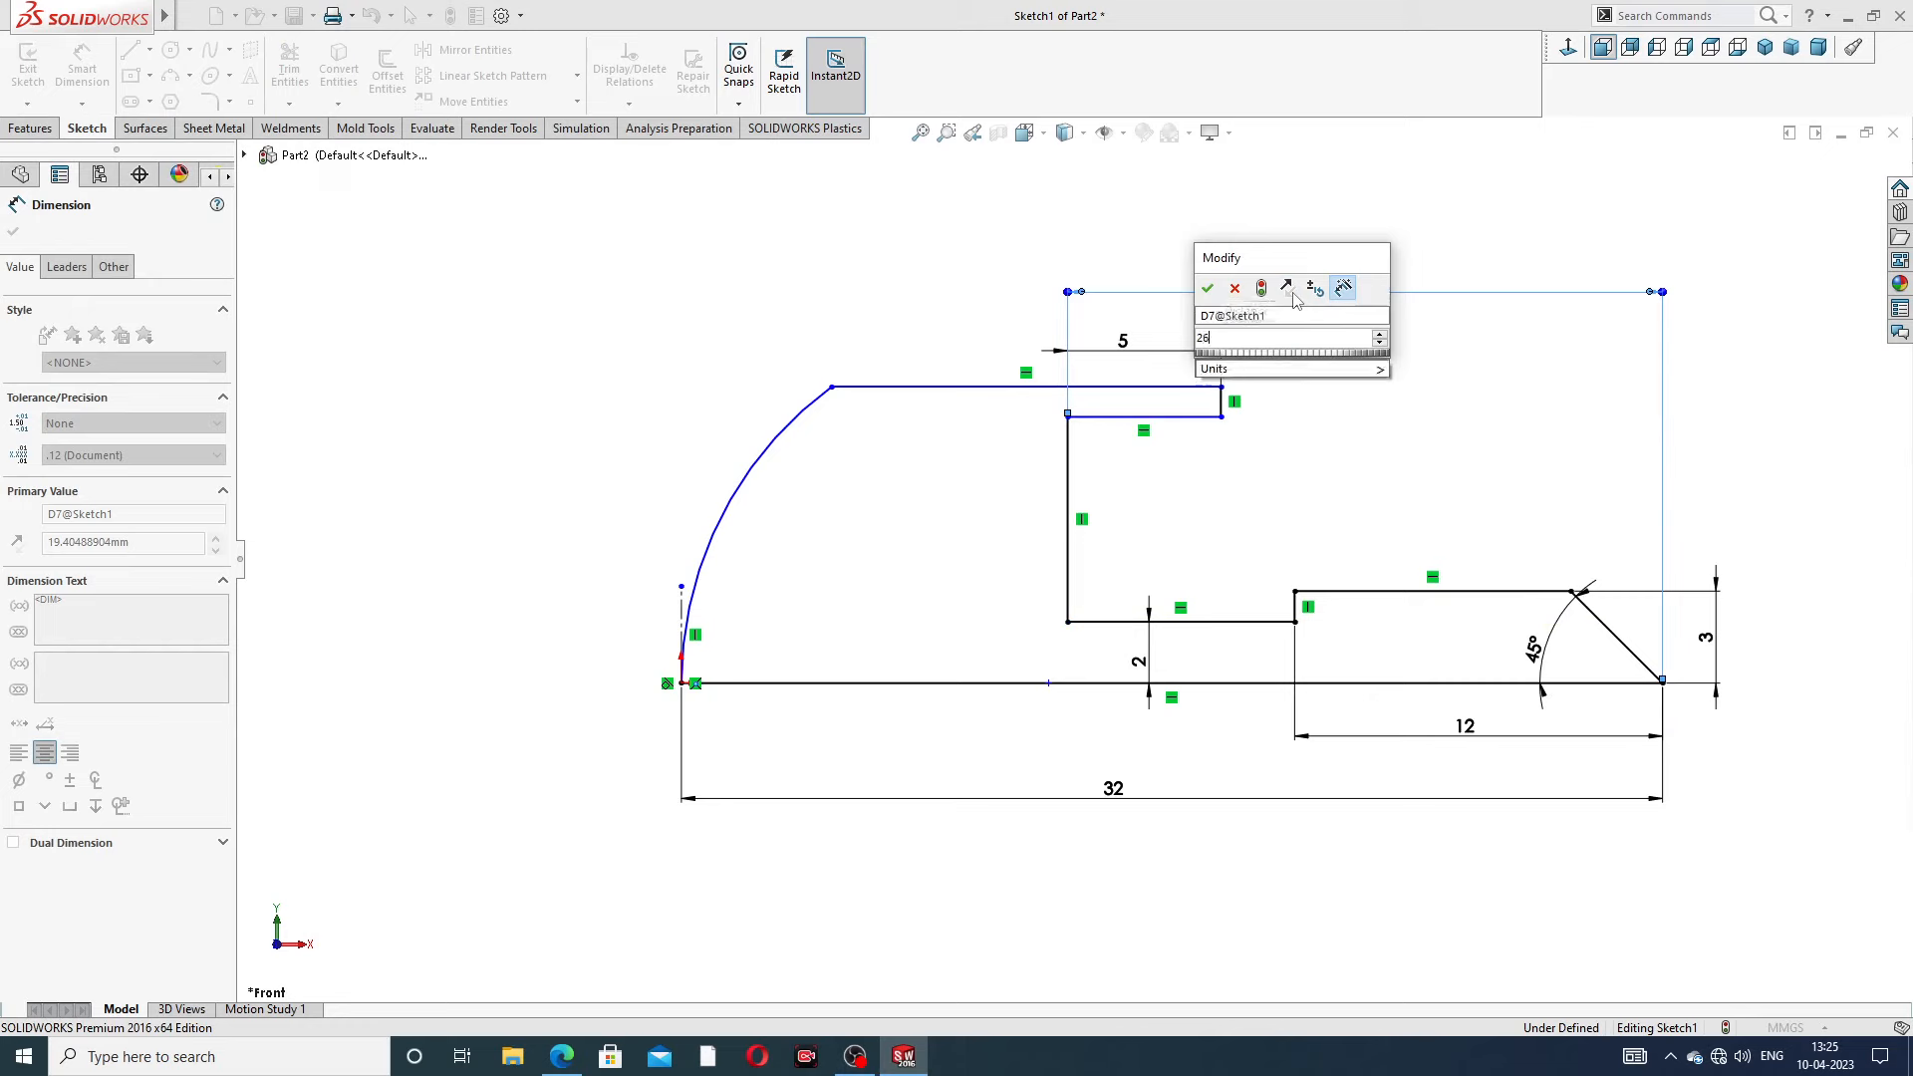
key("Return")
left_click(1256, 369)
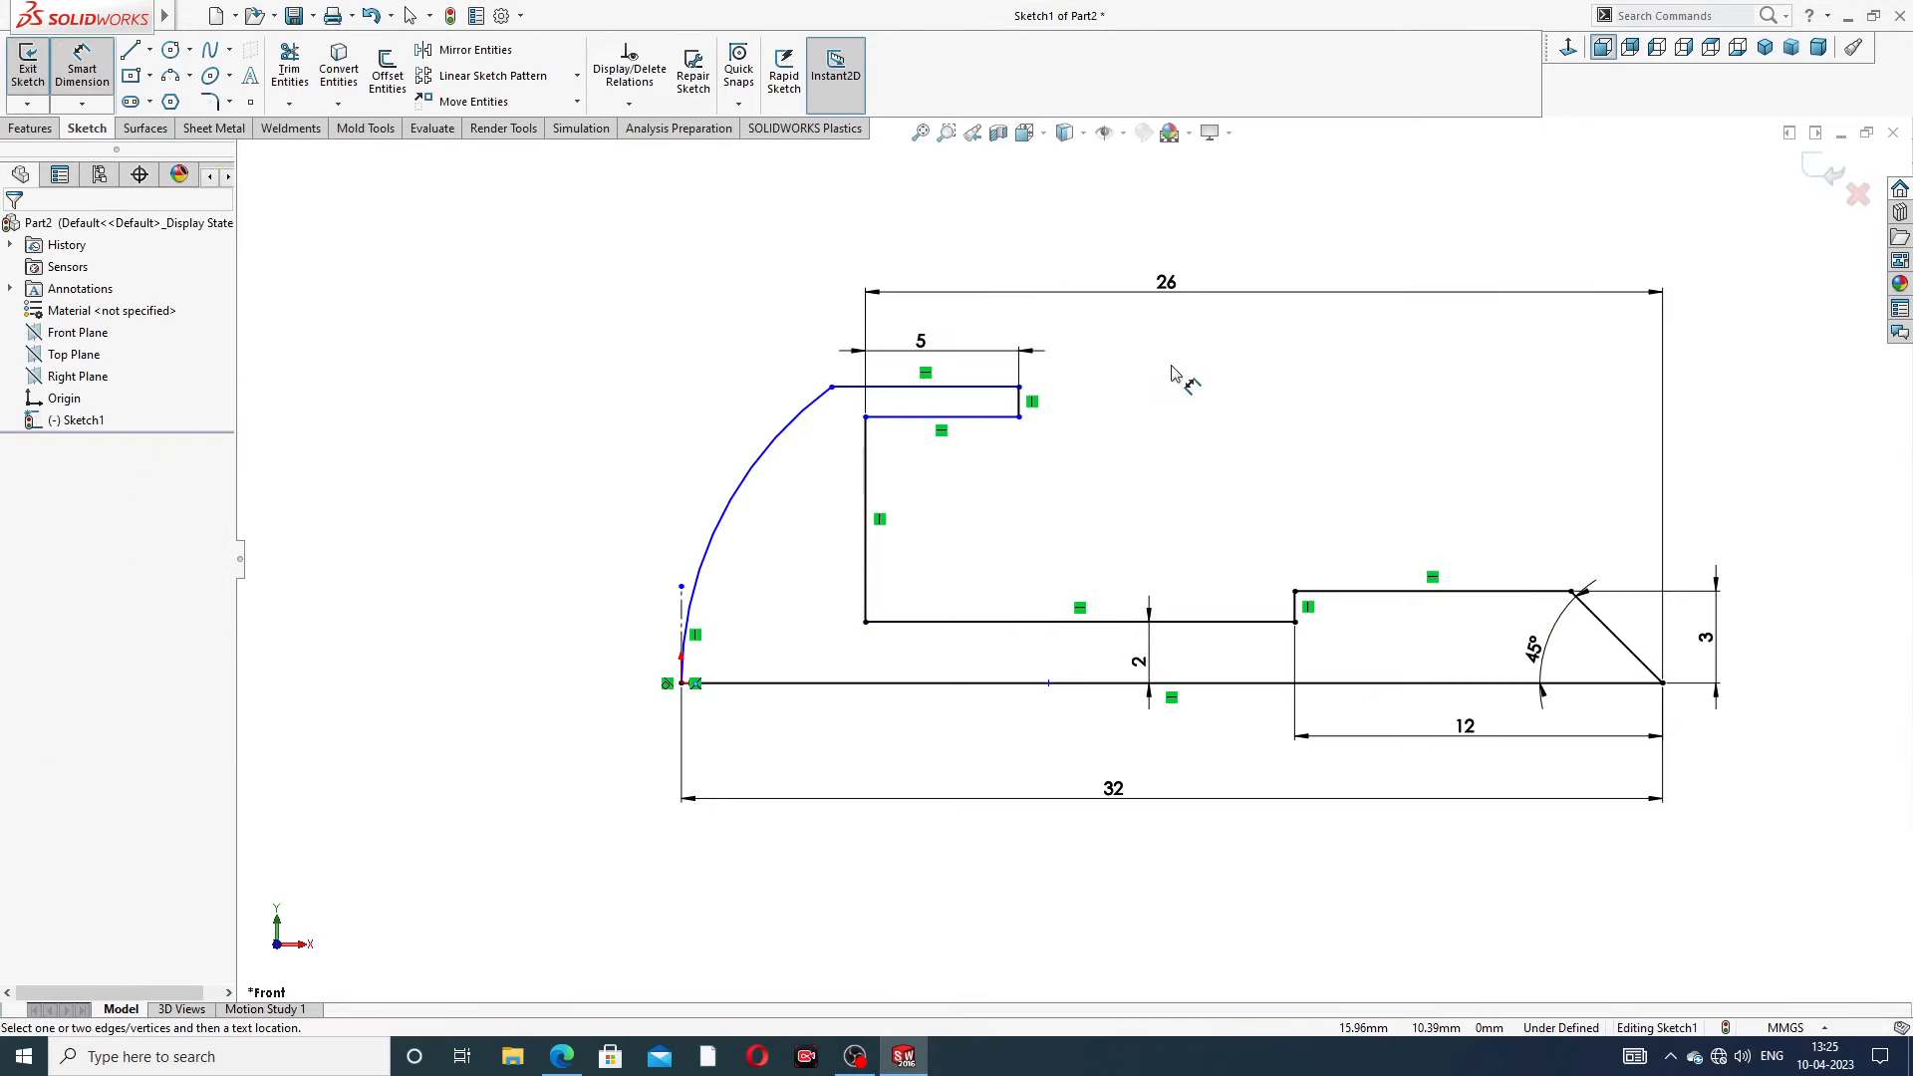
Dimension the height from the baseline to the horizontal line at the arc's upper end as 8 mm
left_click(990, 387)
left_click(922, 682)
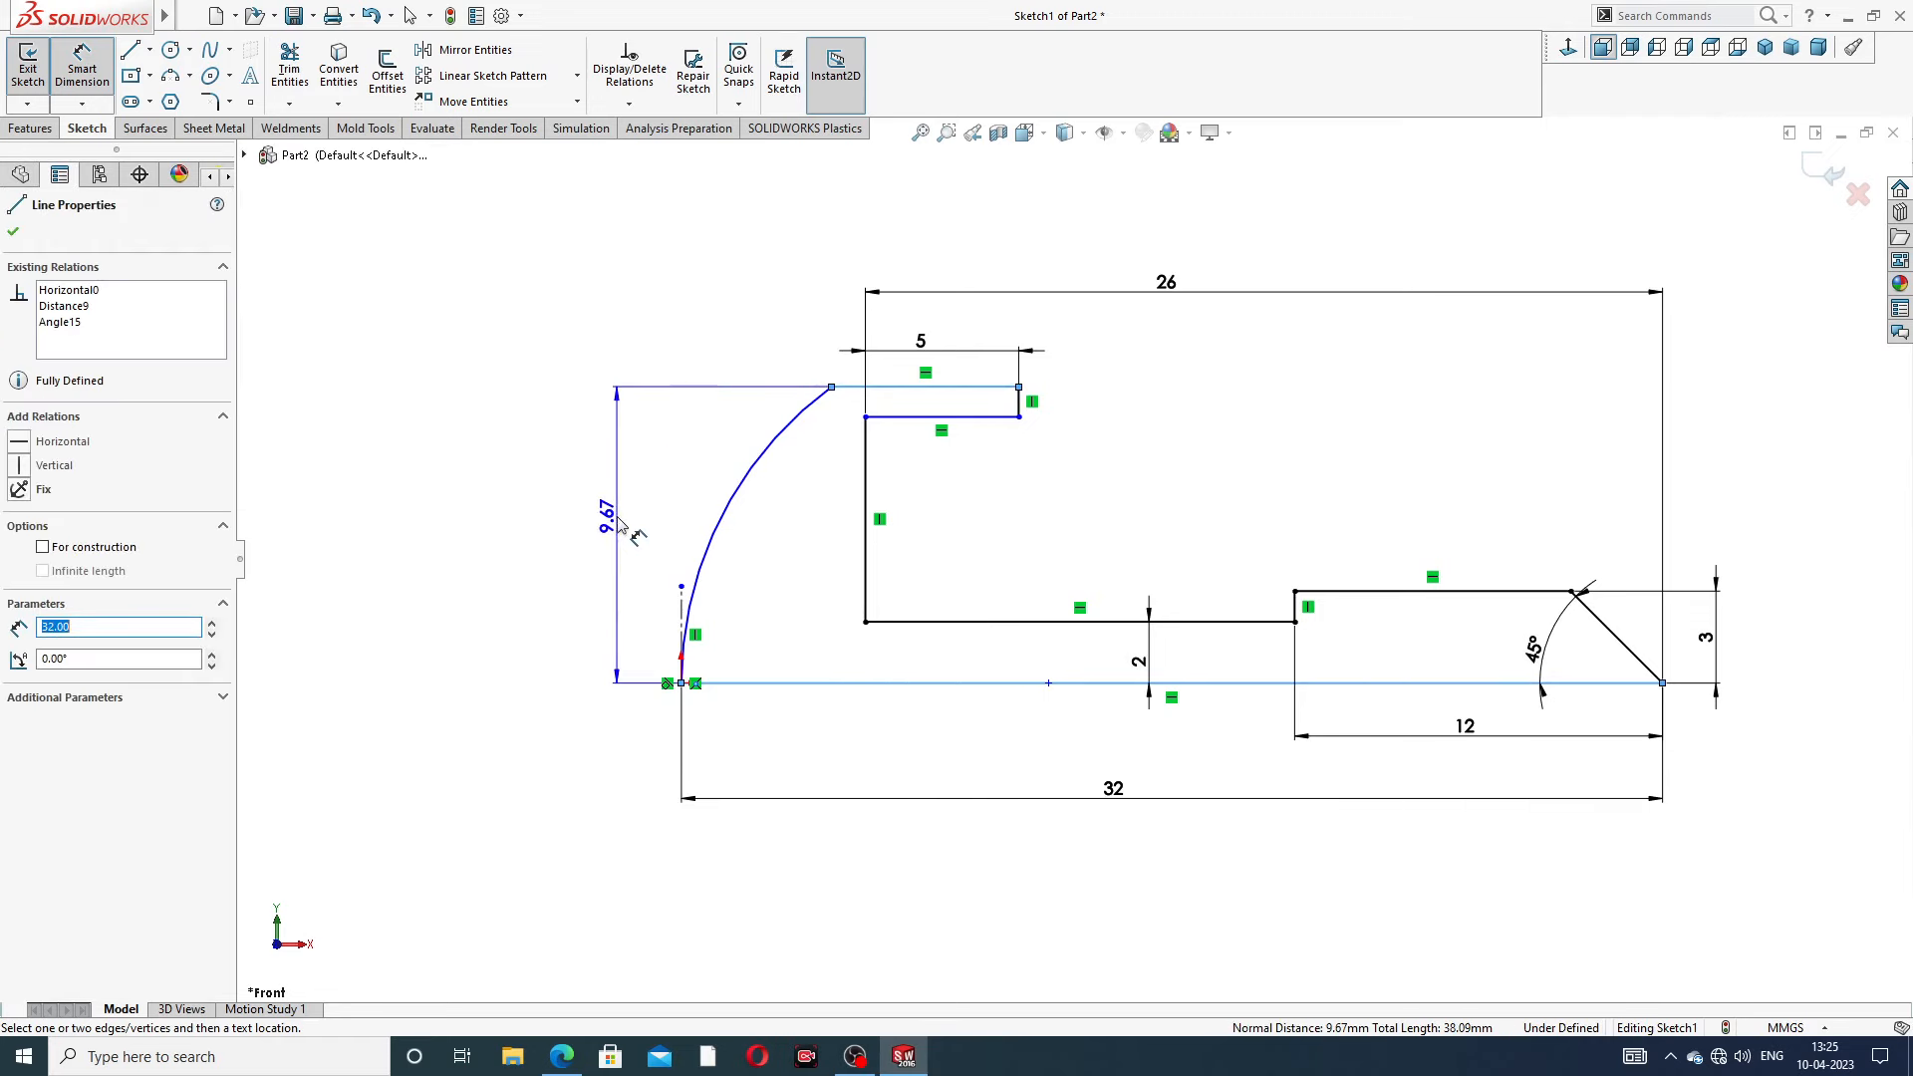
left_click(618, 525)
type("8")
key("Return")
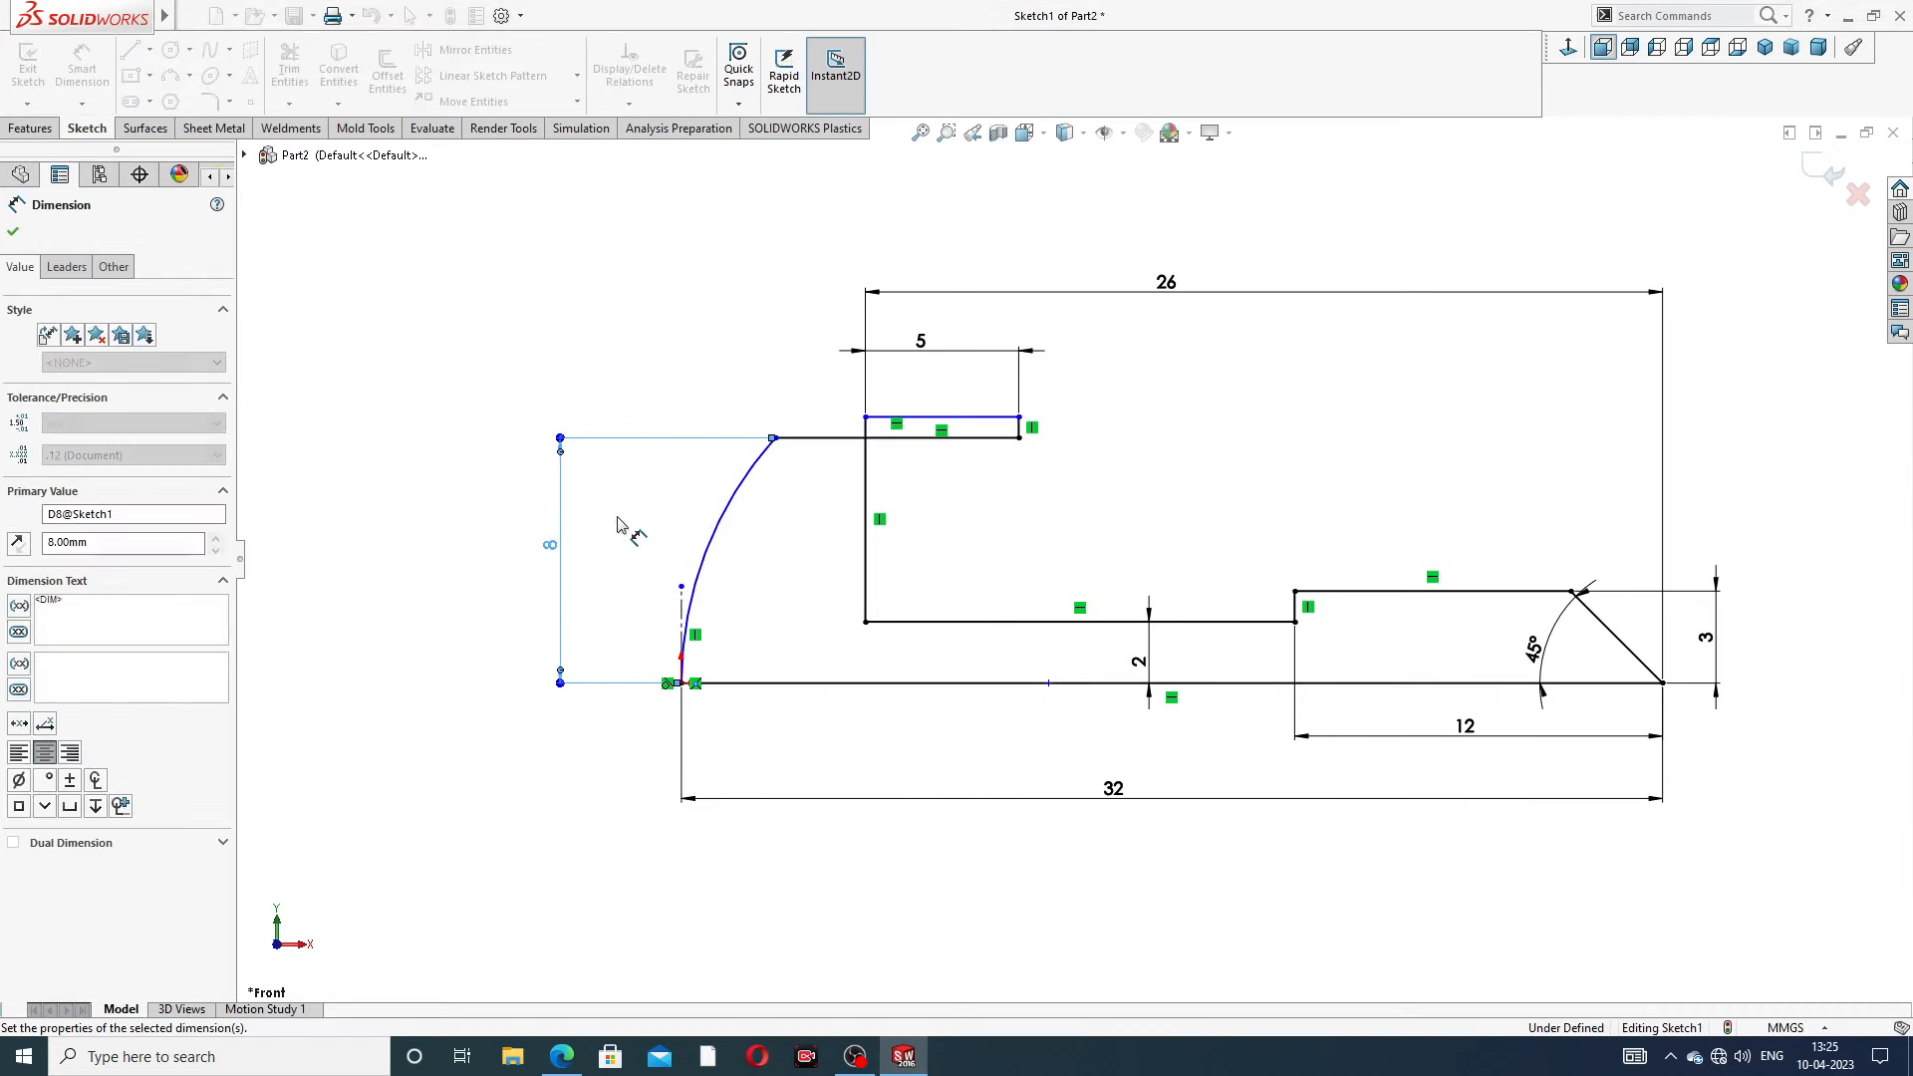
Dimension the height from the baseline to the hook's 5 mm horizontal edge as 6 mm
left_click(946, 418)
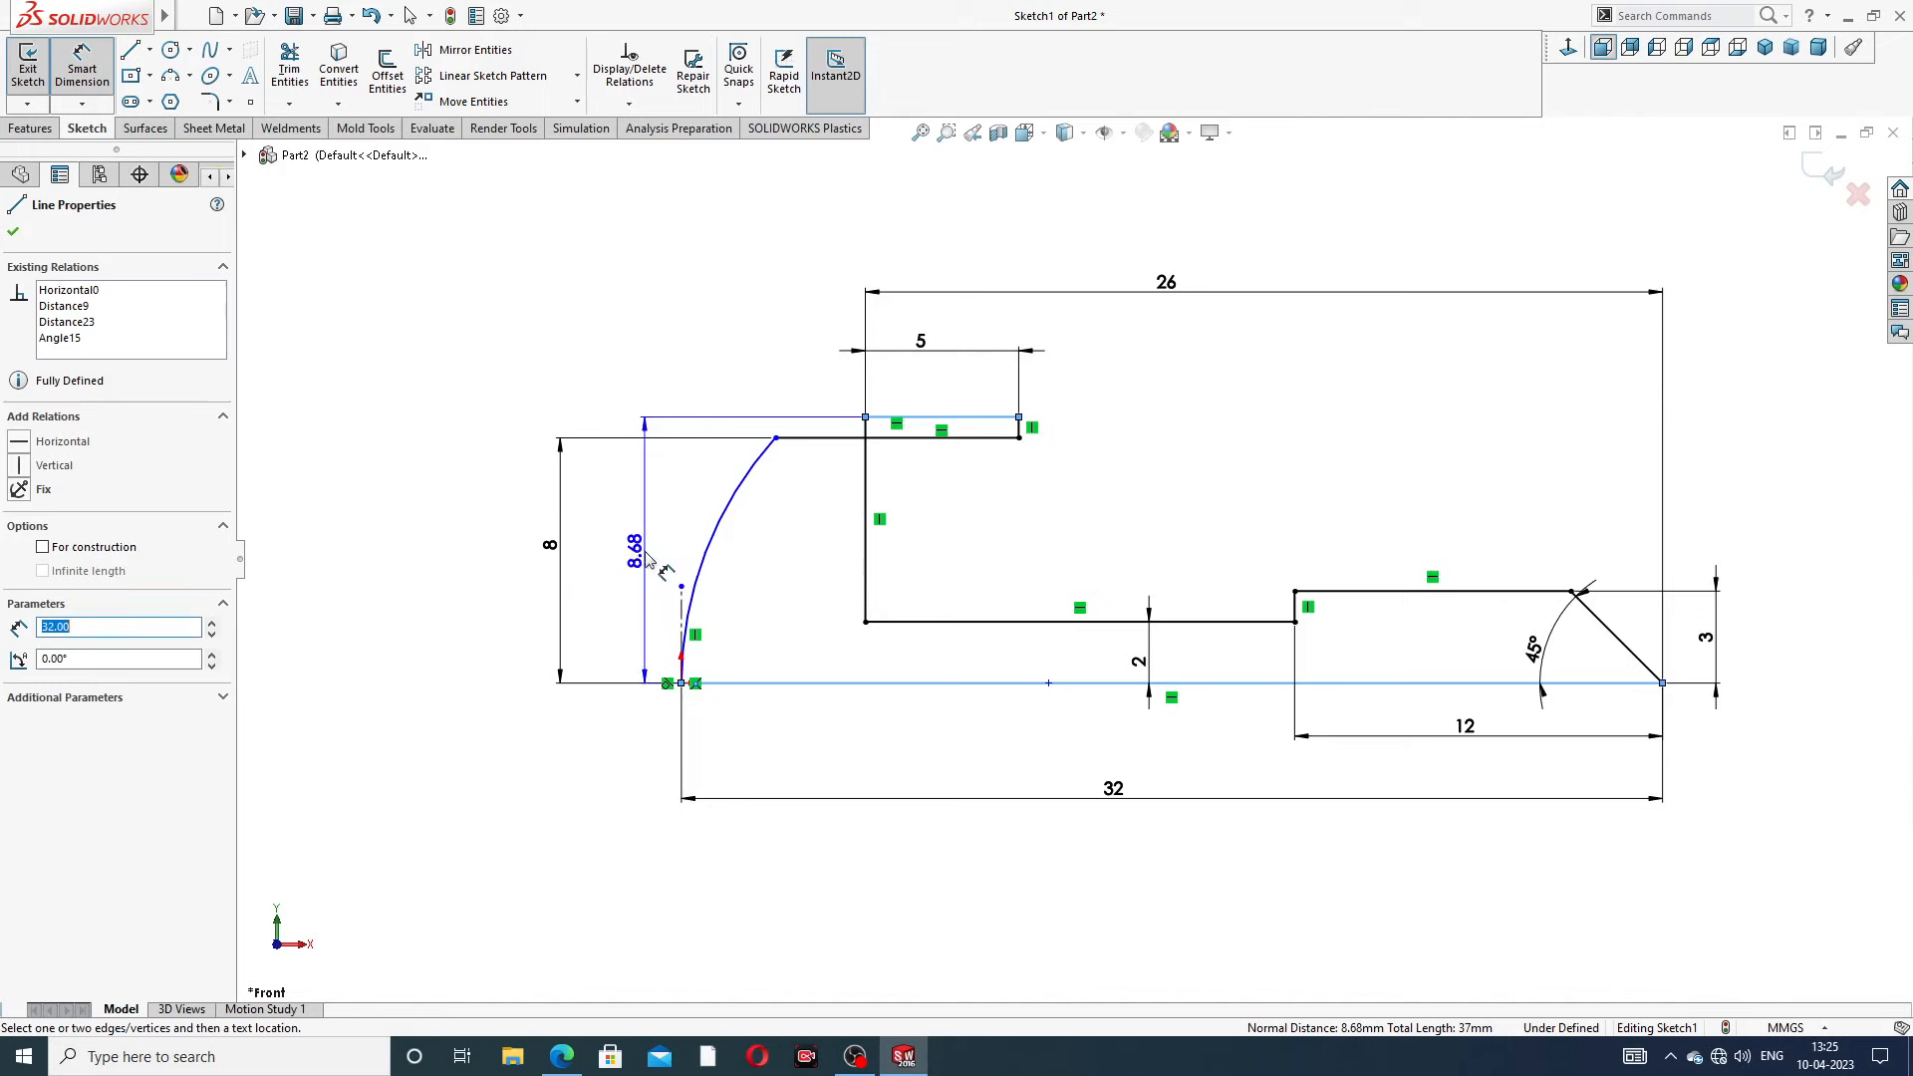
left_click(644, 549)
type("6")
key("Return")
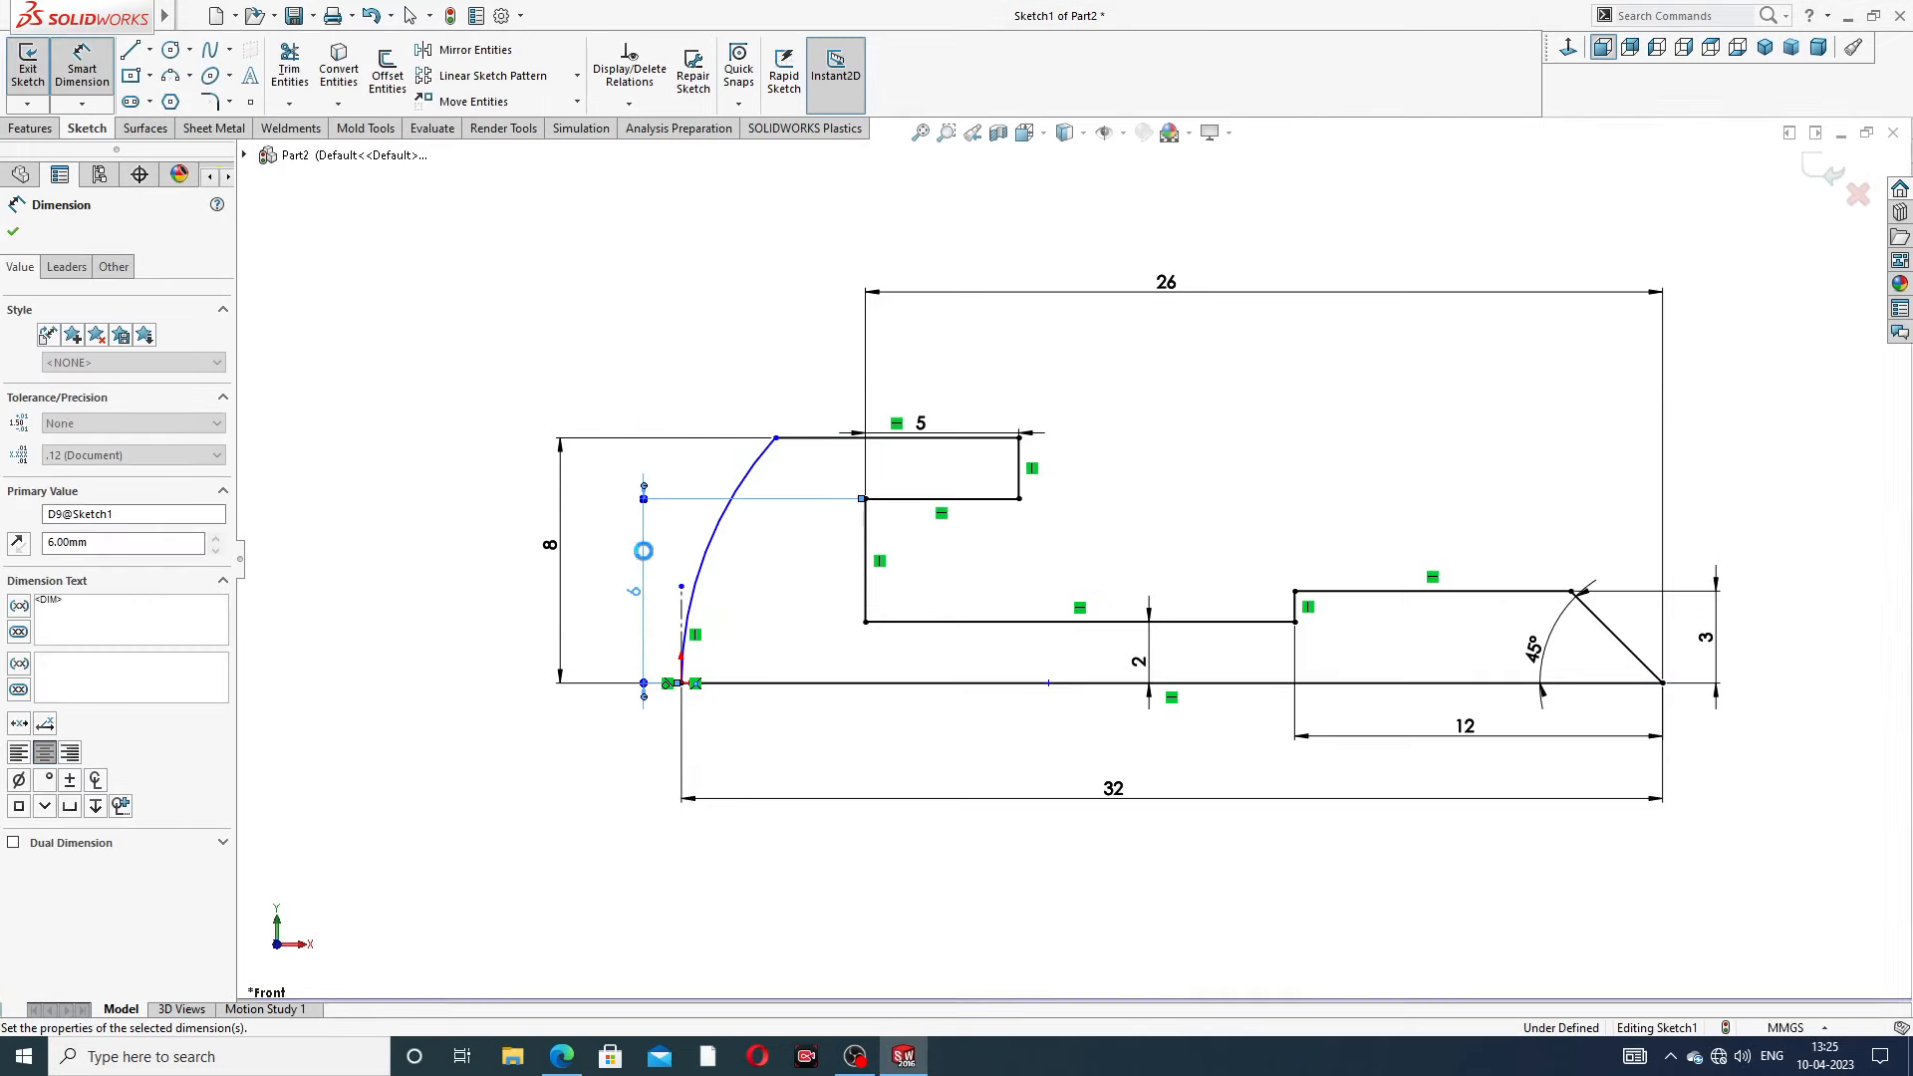
left_click(1215, 423)
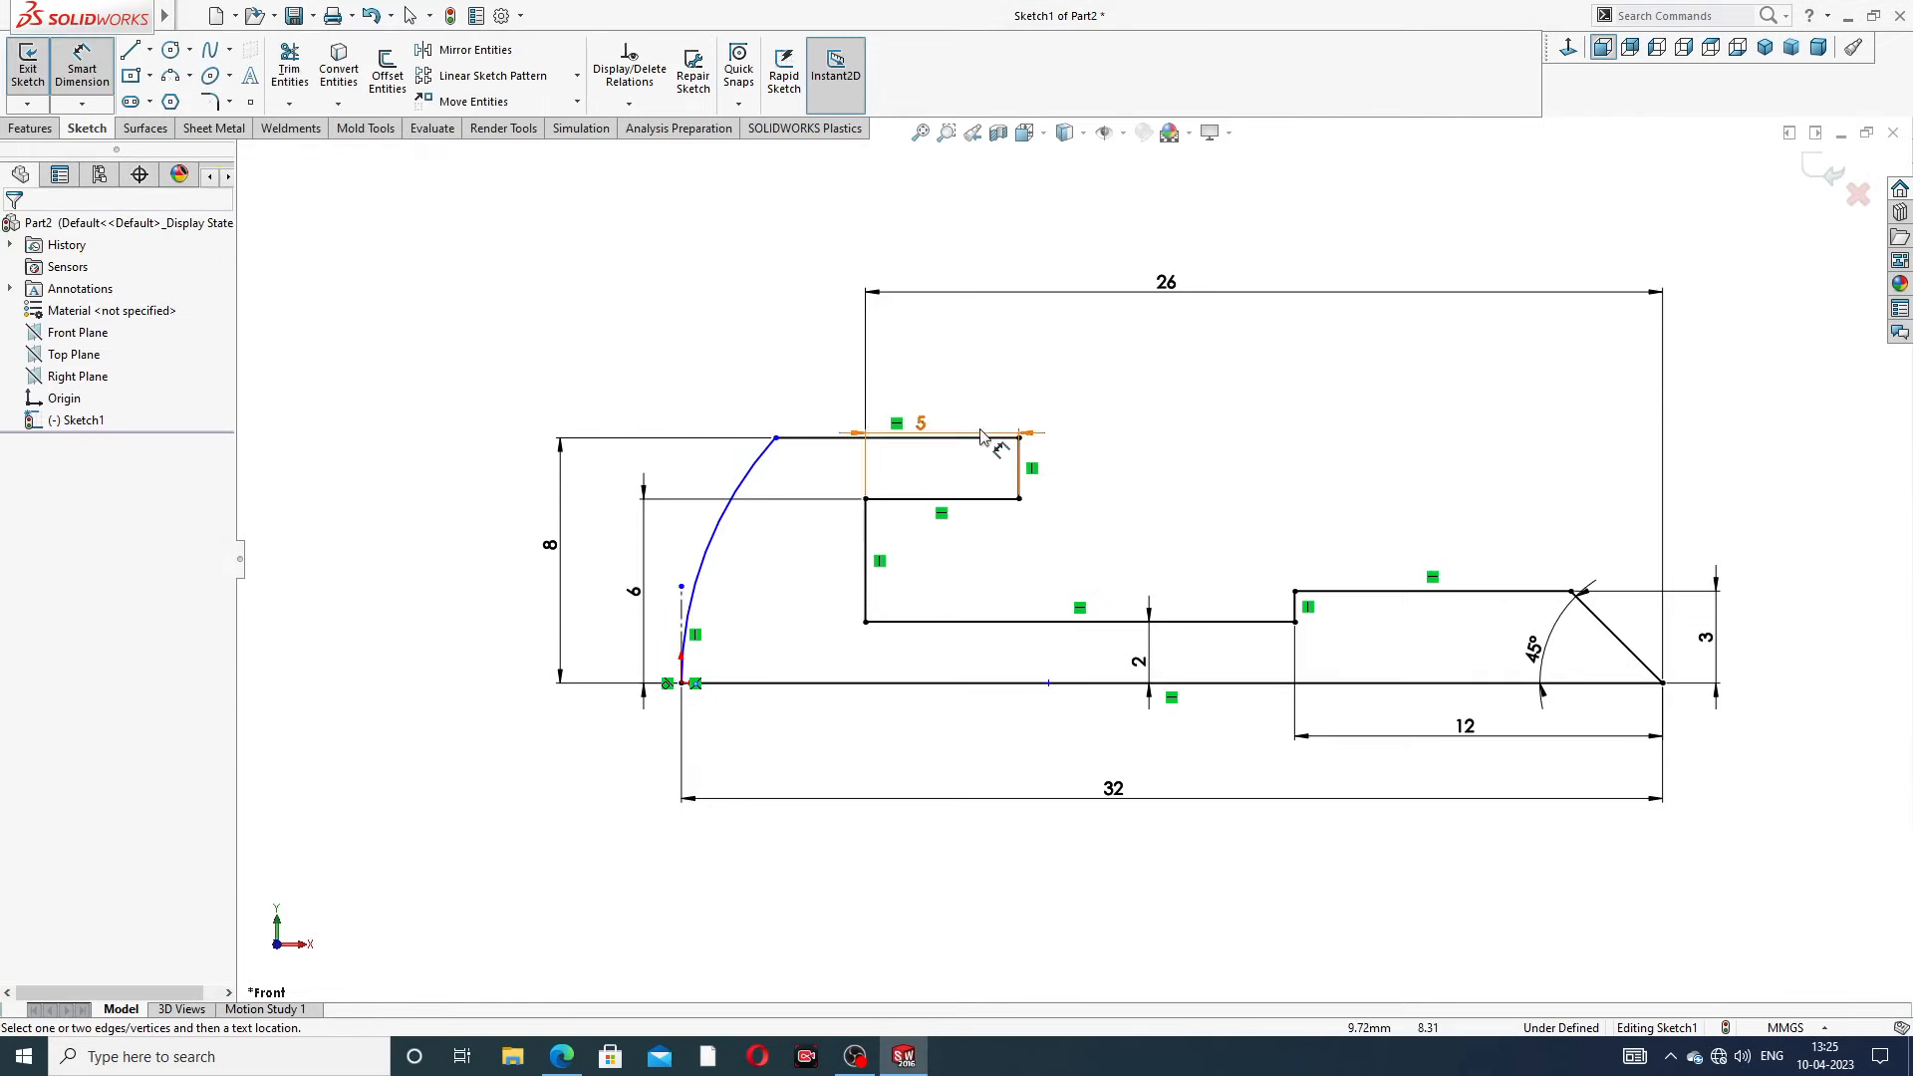
Dimension the profile arc's radius as 26 mm and place its label close to the arc's upper end
left_click(752, 477)
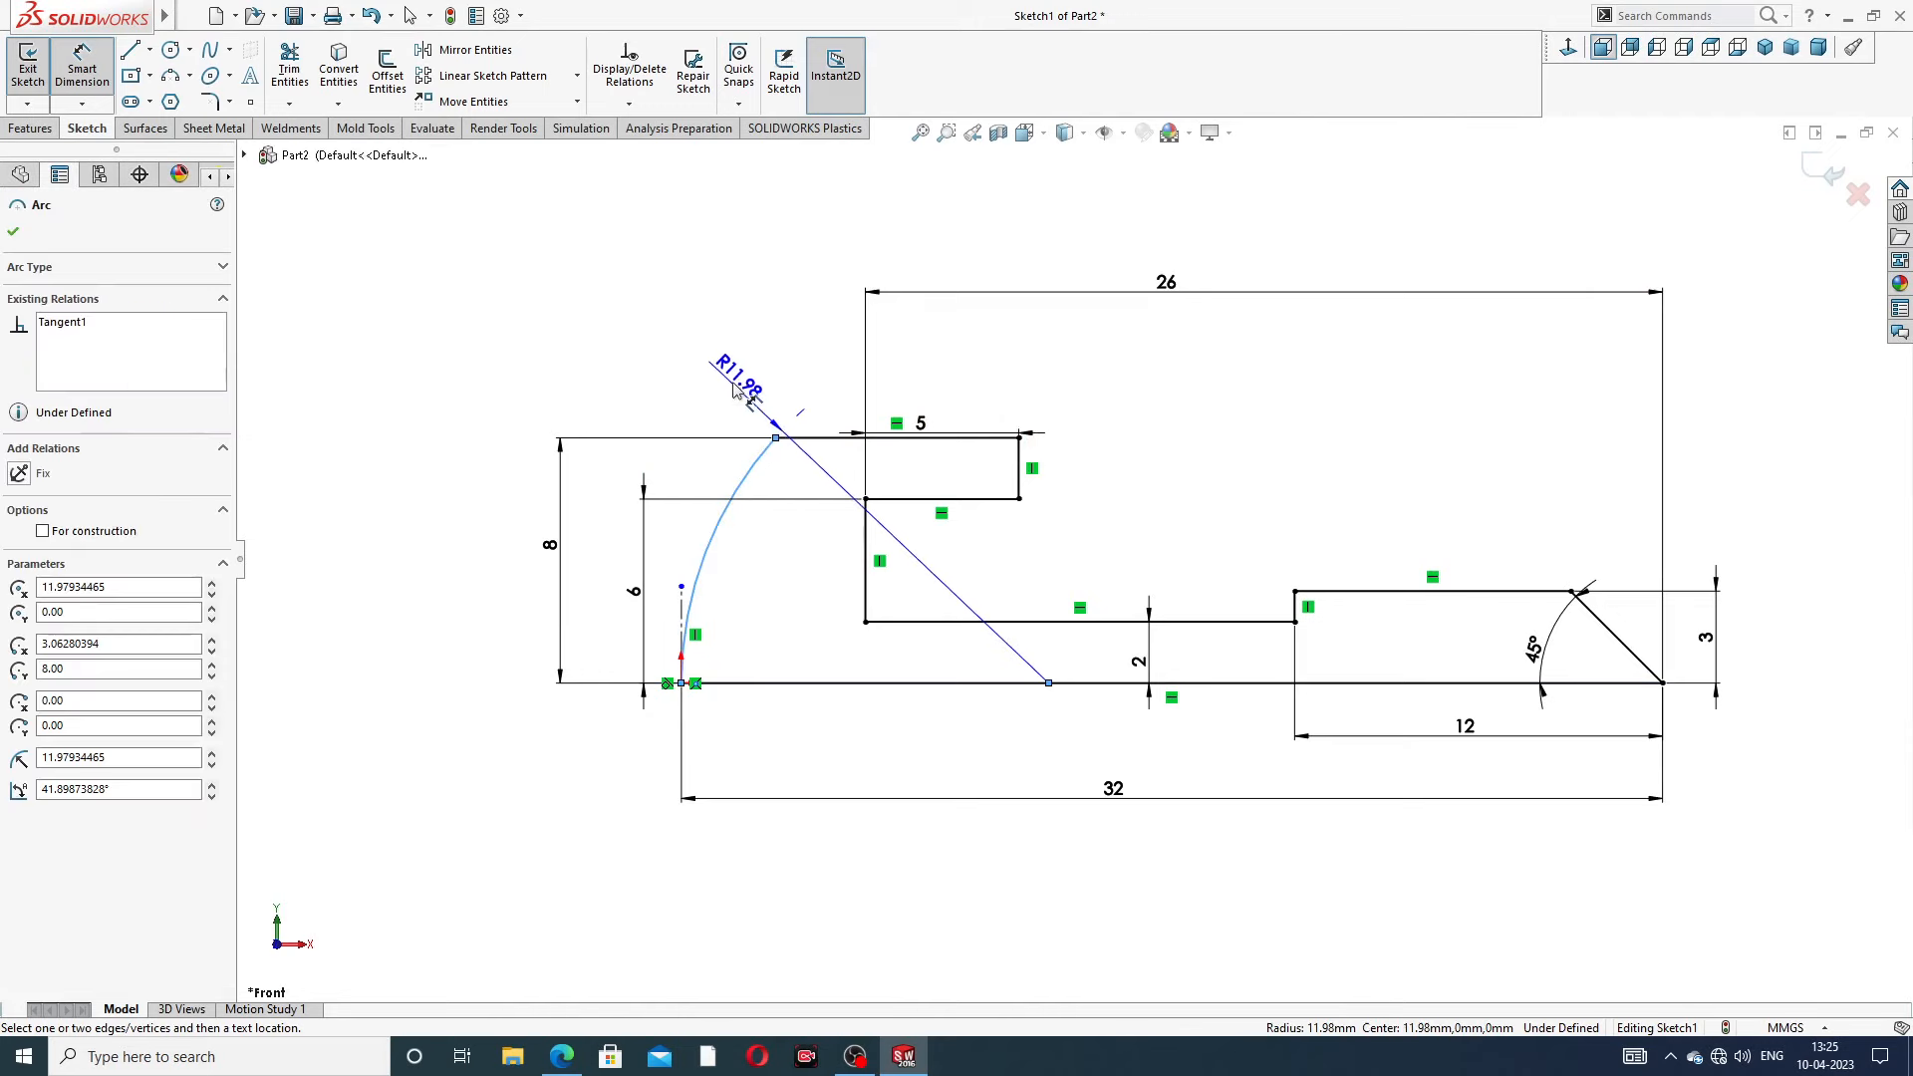
left_click(759, 376)
type("26")
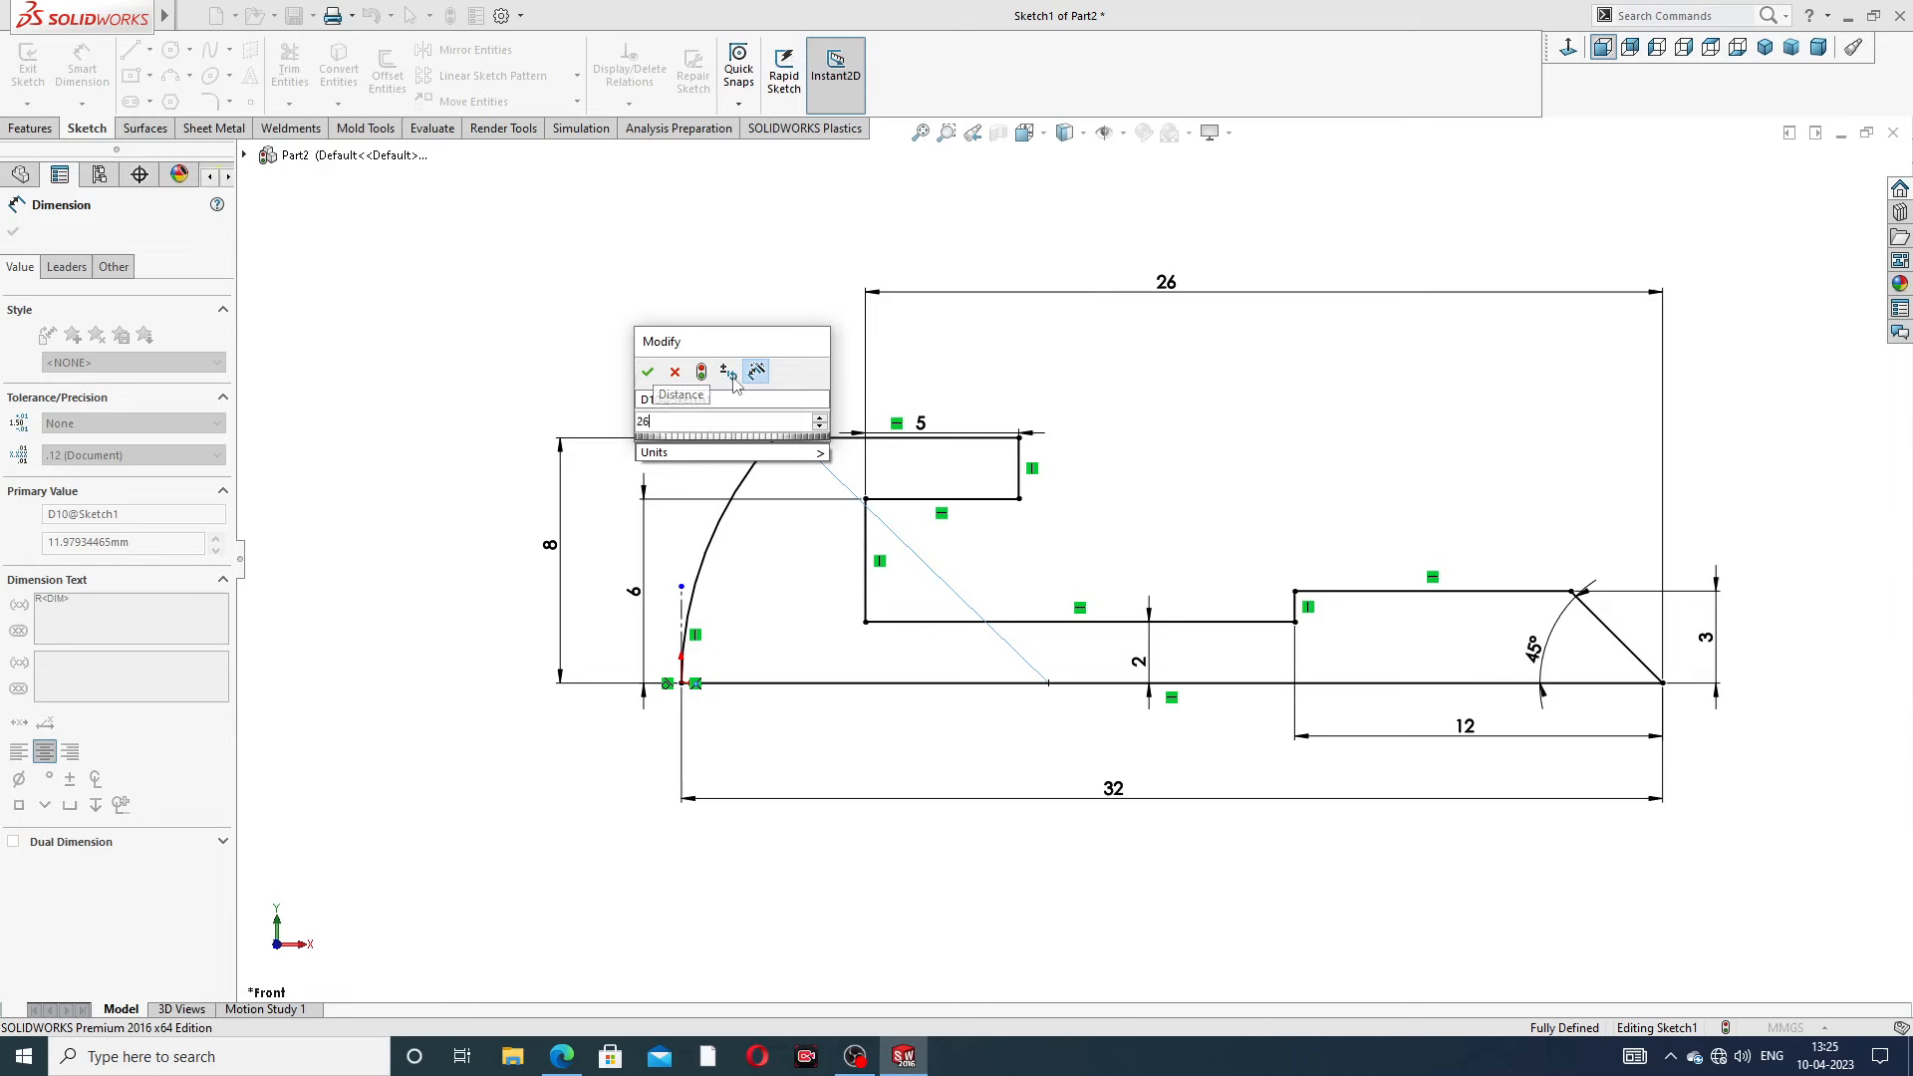
key("Return")
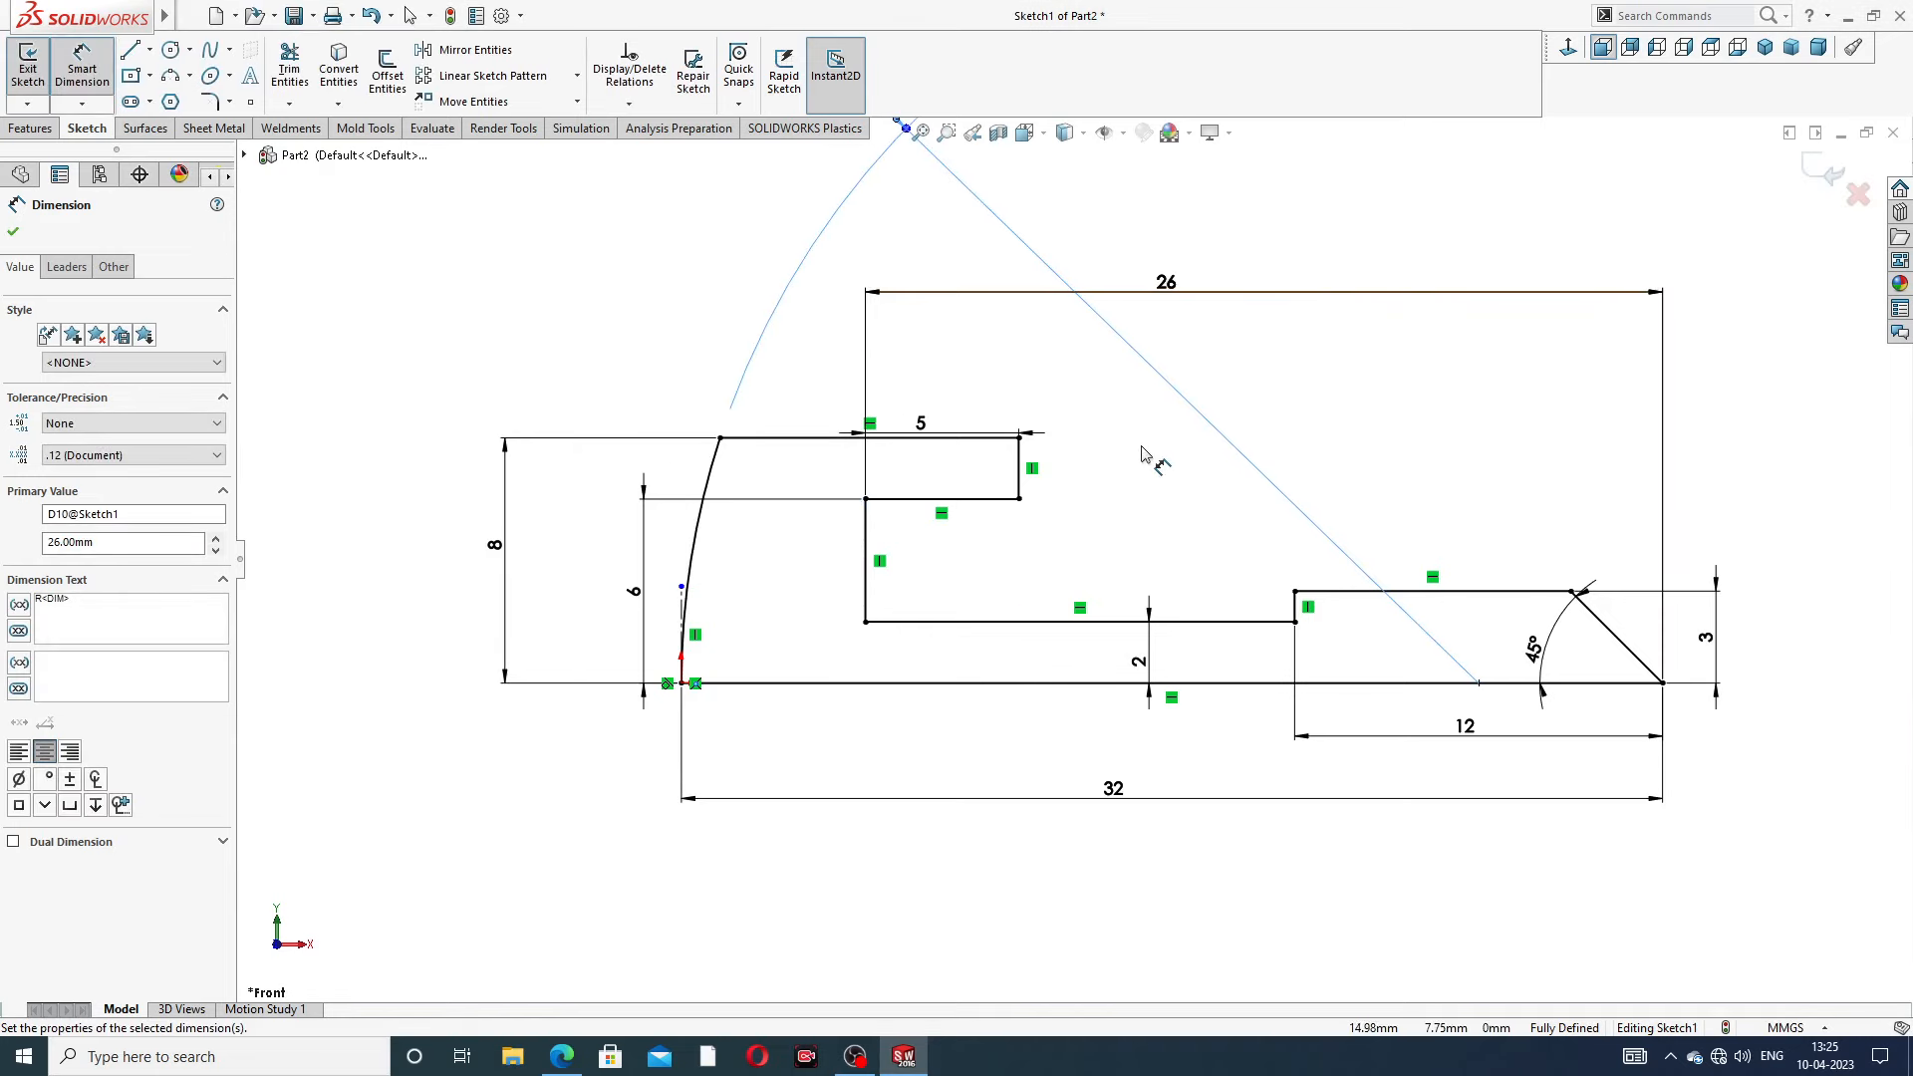
key("Escape")
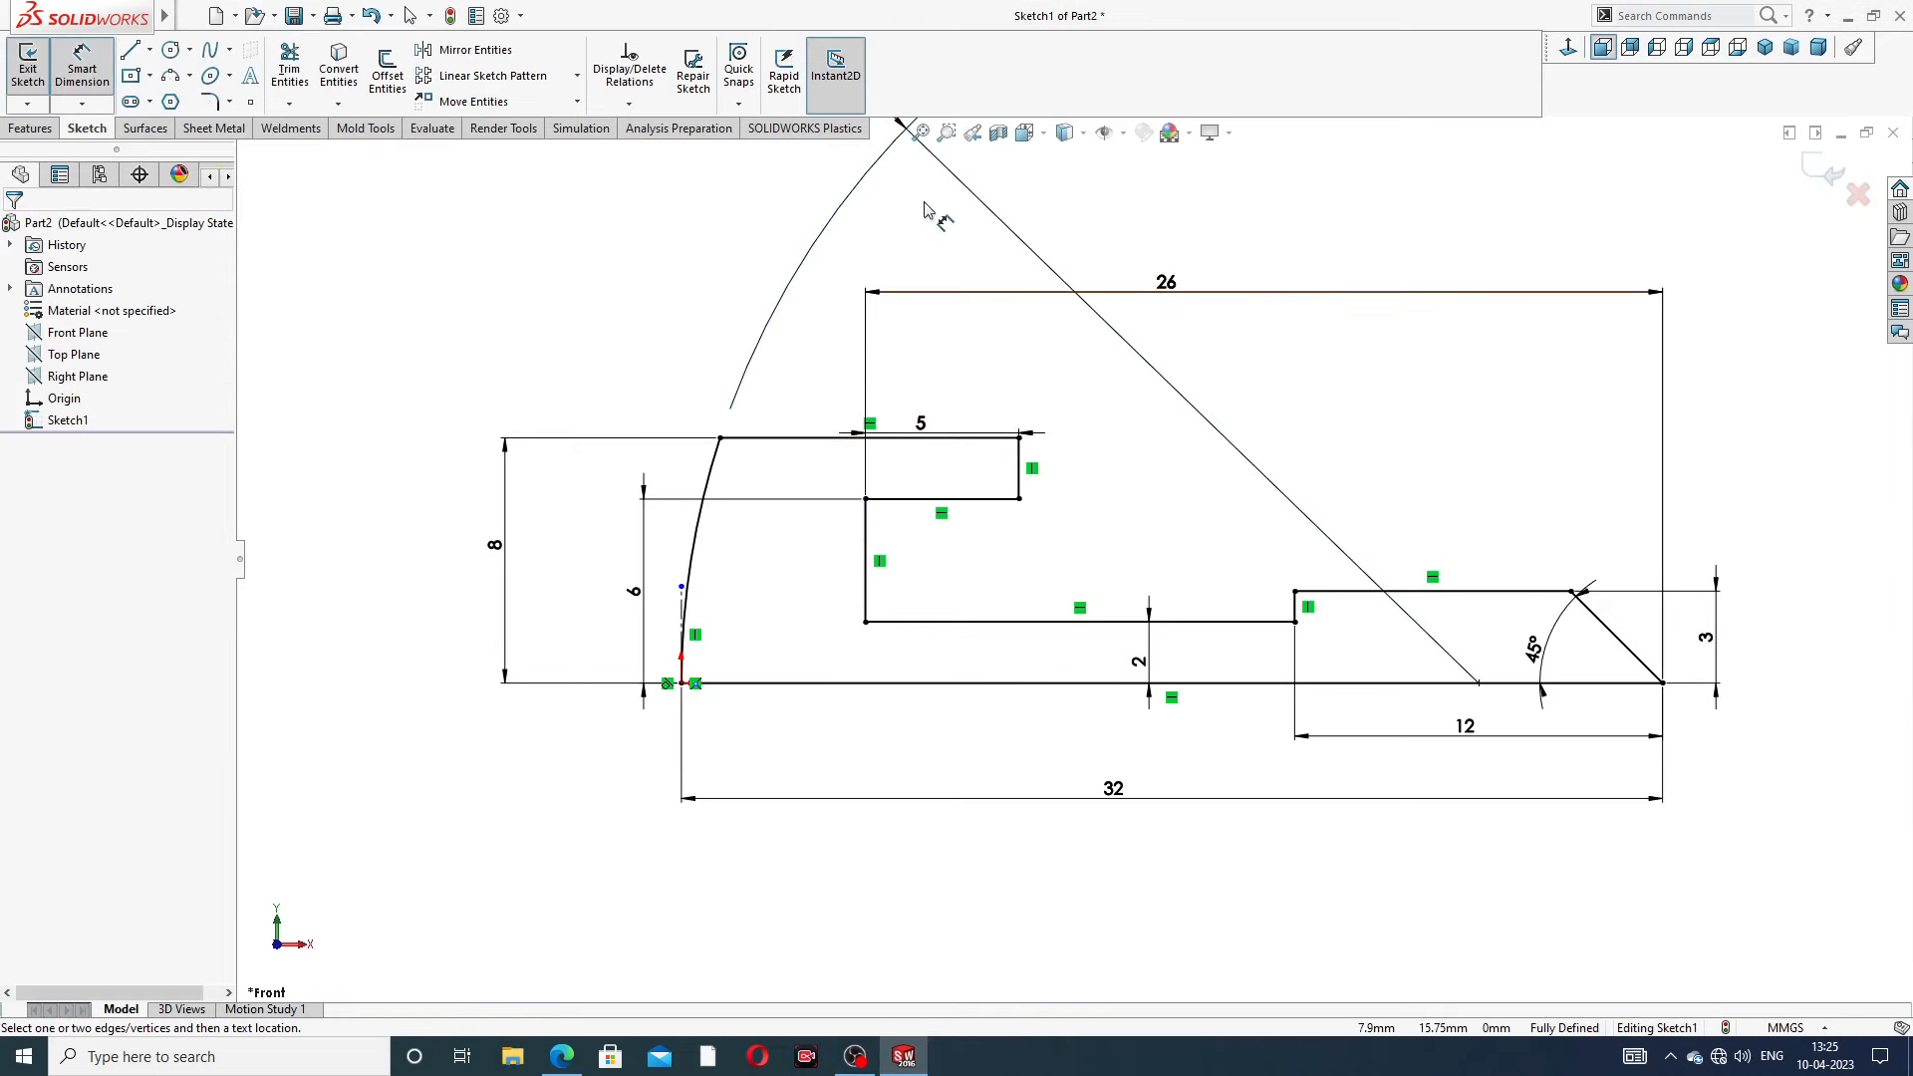
scroll(923, 204, "up", 2)
left_click_drag(933, 227, 797, 466)
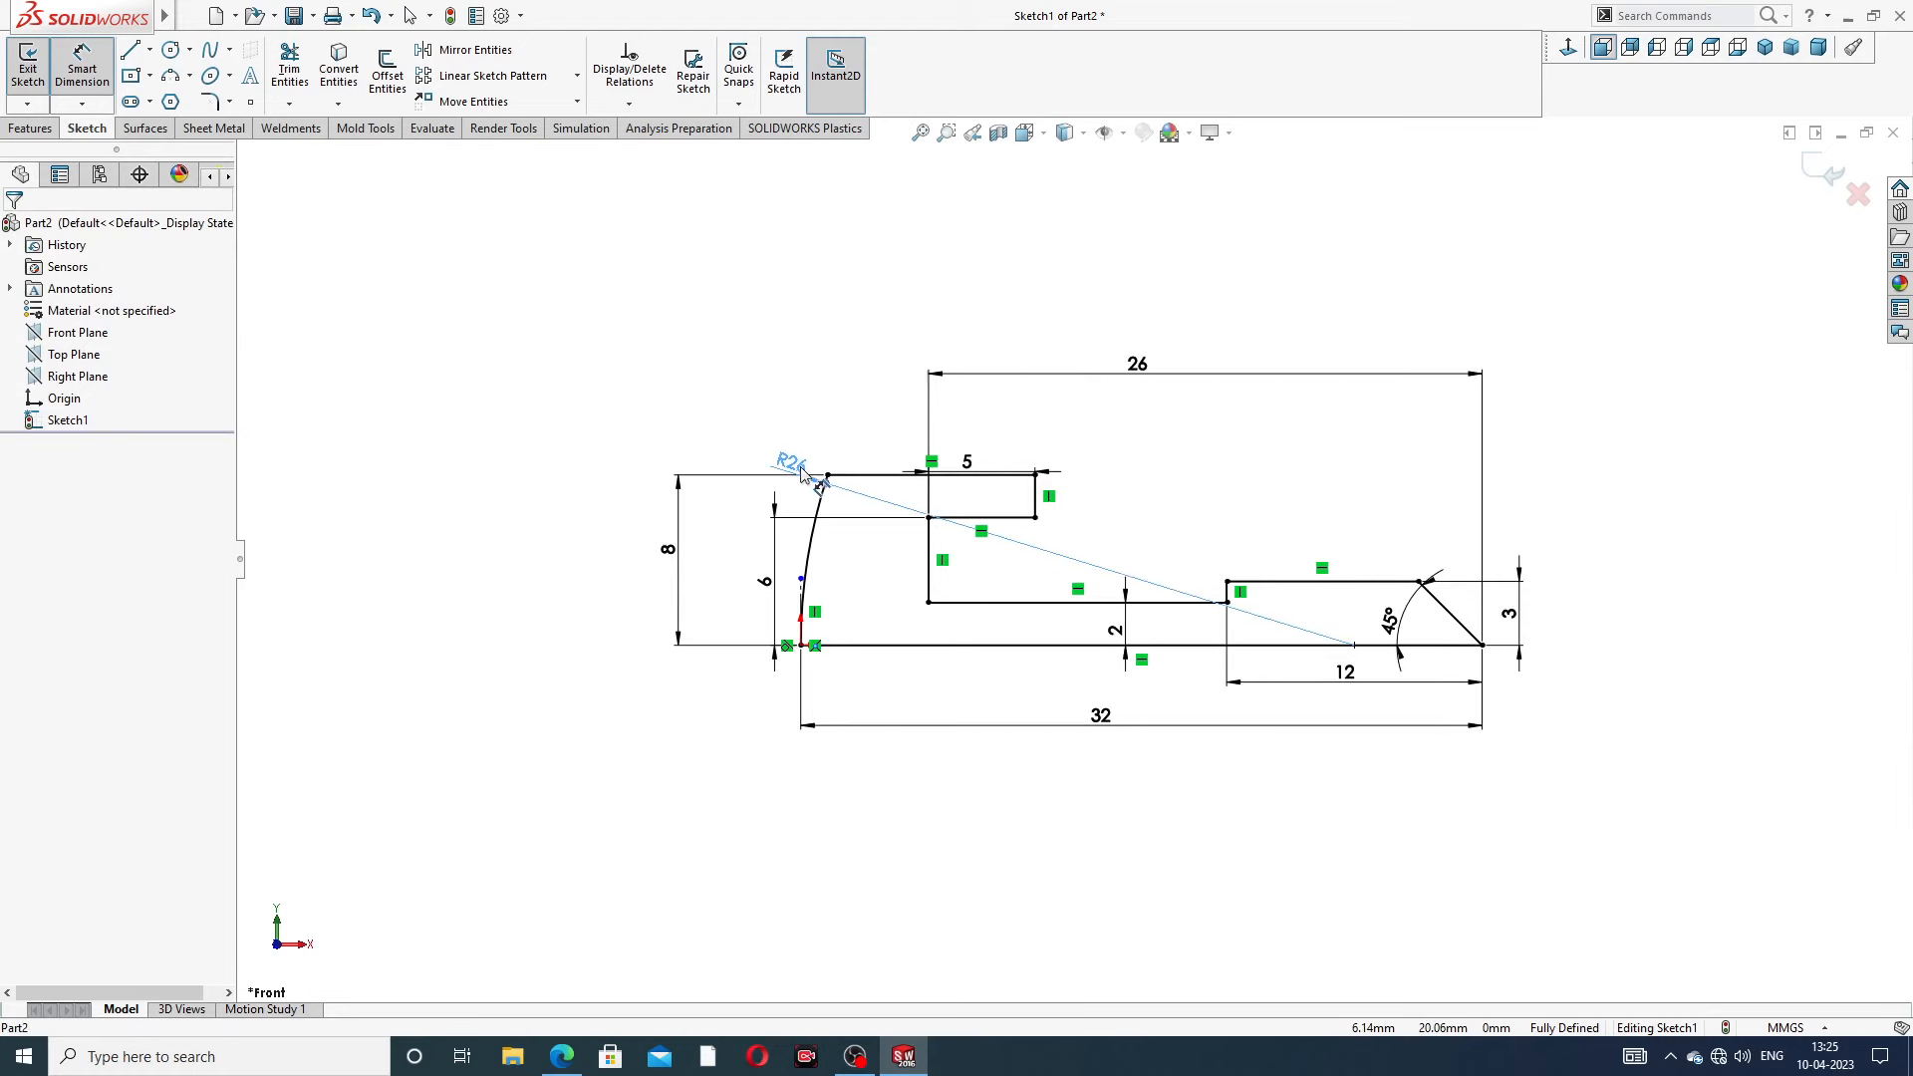
key("Escape")
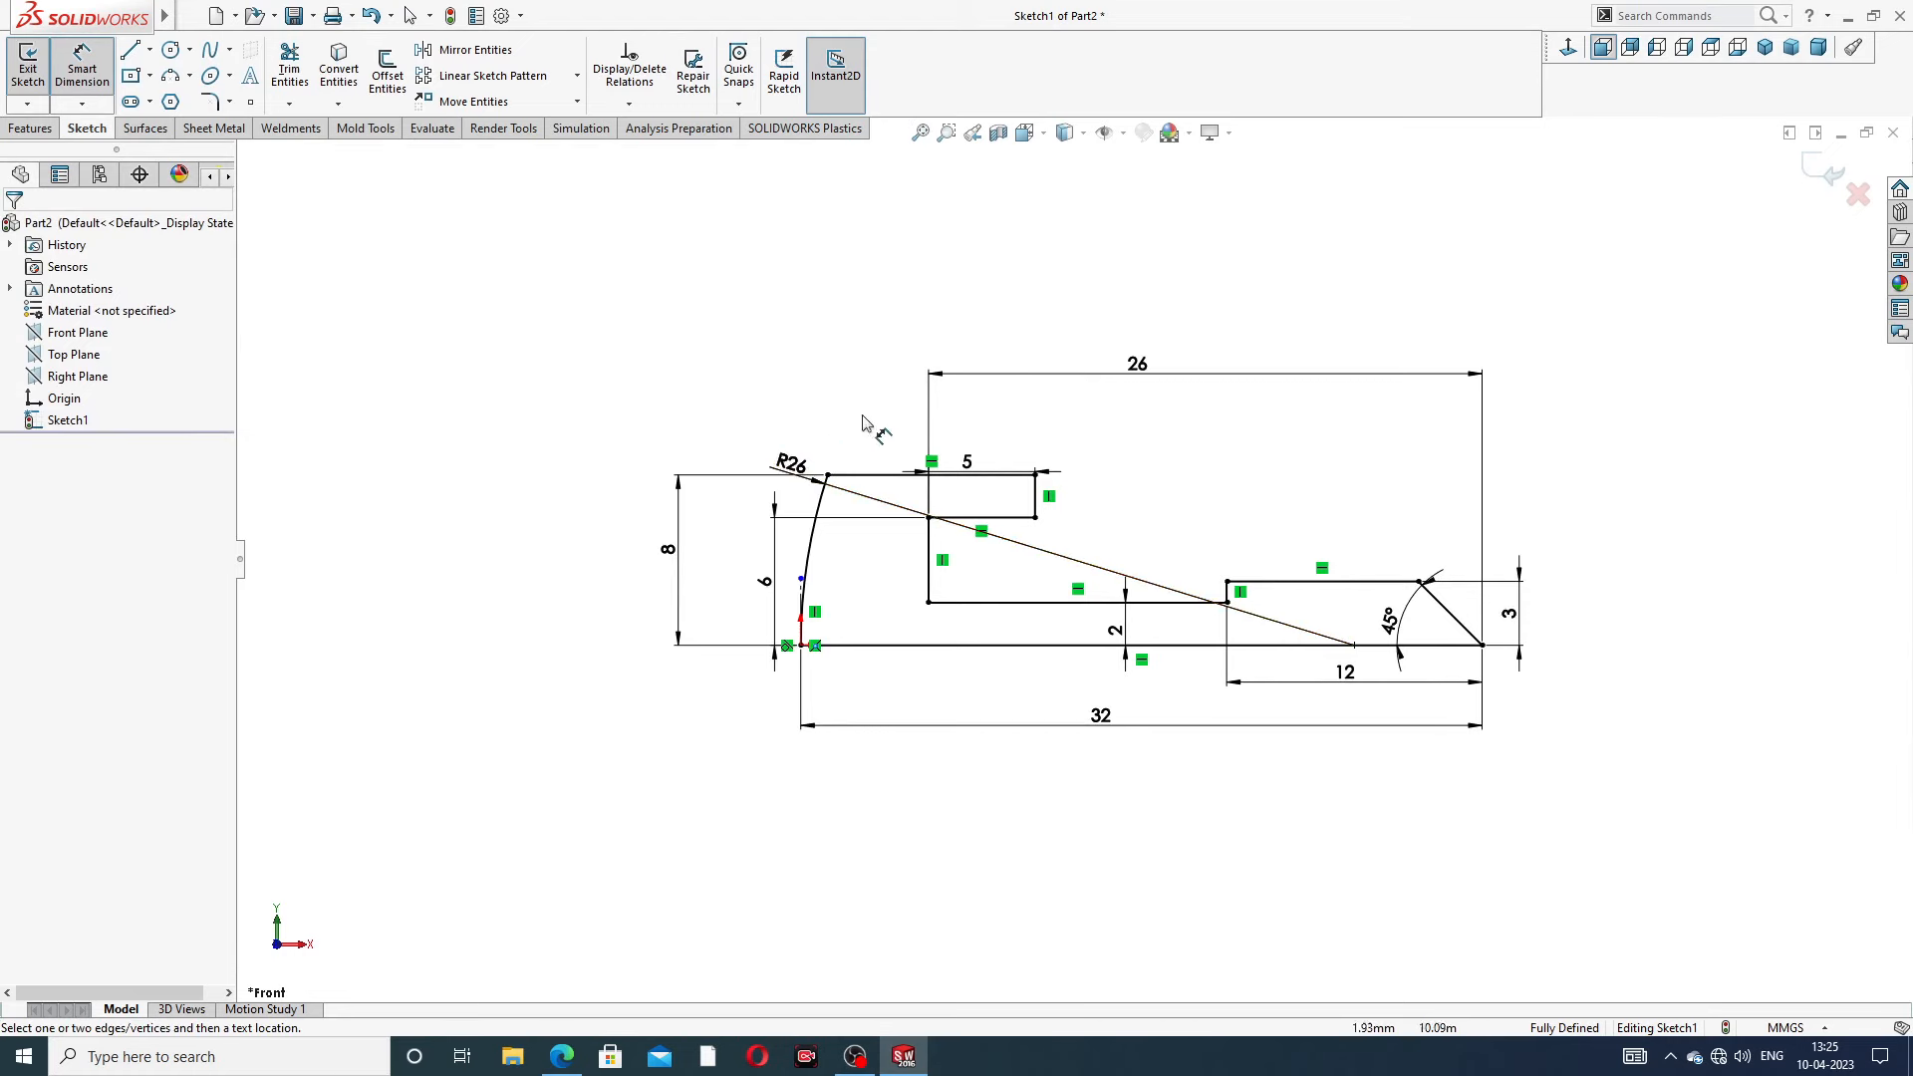
Space out the 5 mm, 26 mm, R26 and 6 mm dimension labels around the profile and leave the Smart Dimension tool
scroll(1078, 597, "down", 1)
scroll(1077, 596, "down", 1)
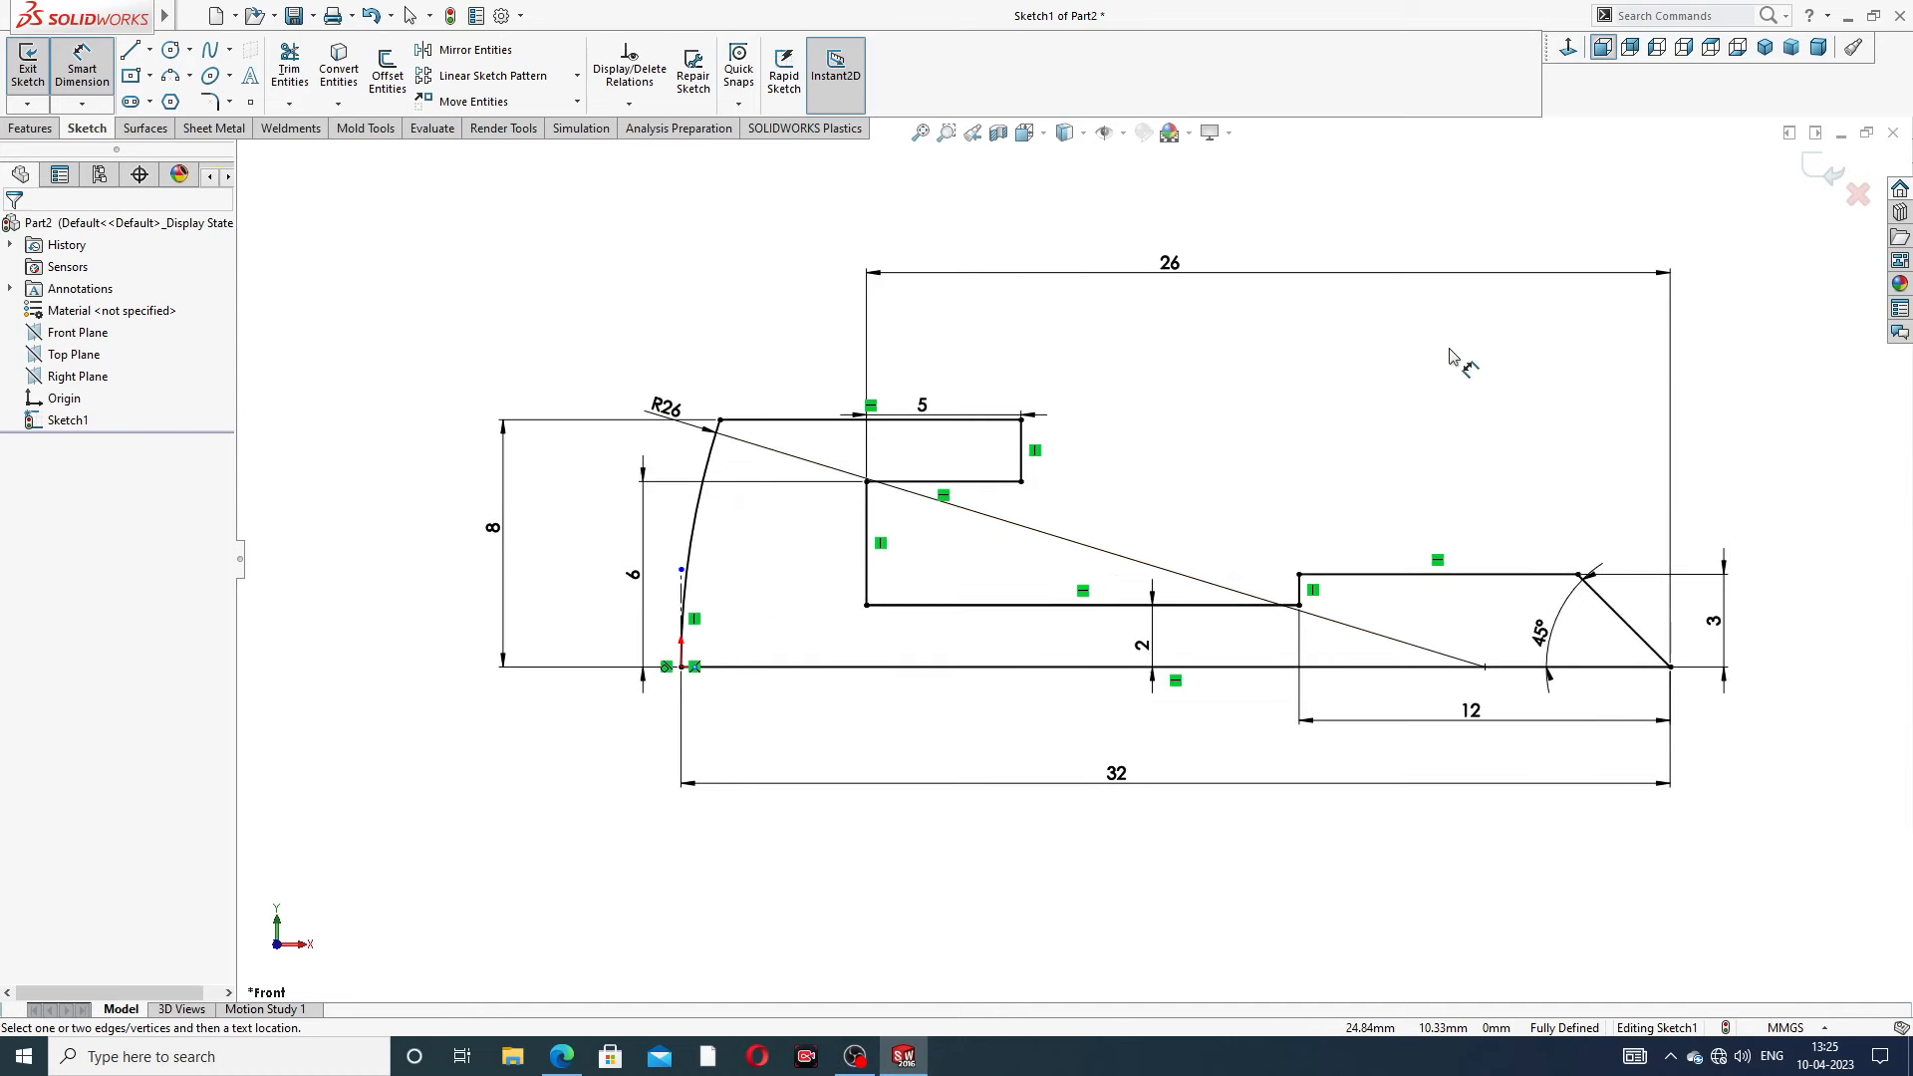
left_click_drag(927, 407, 926, 382)
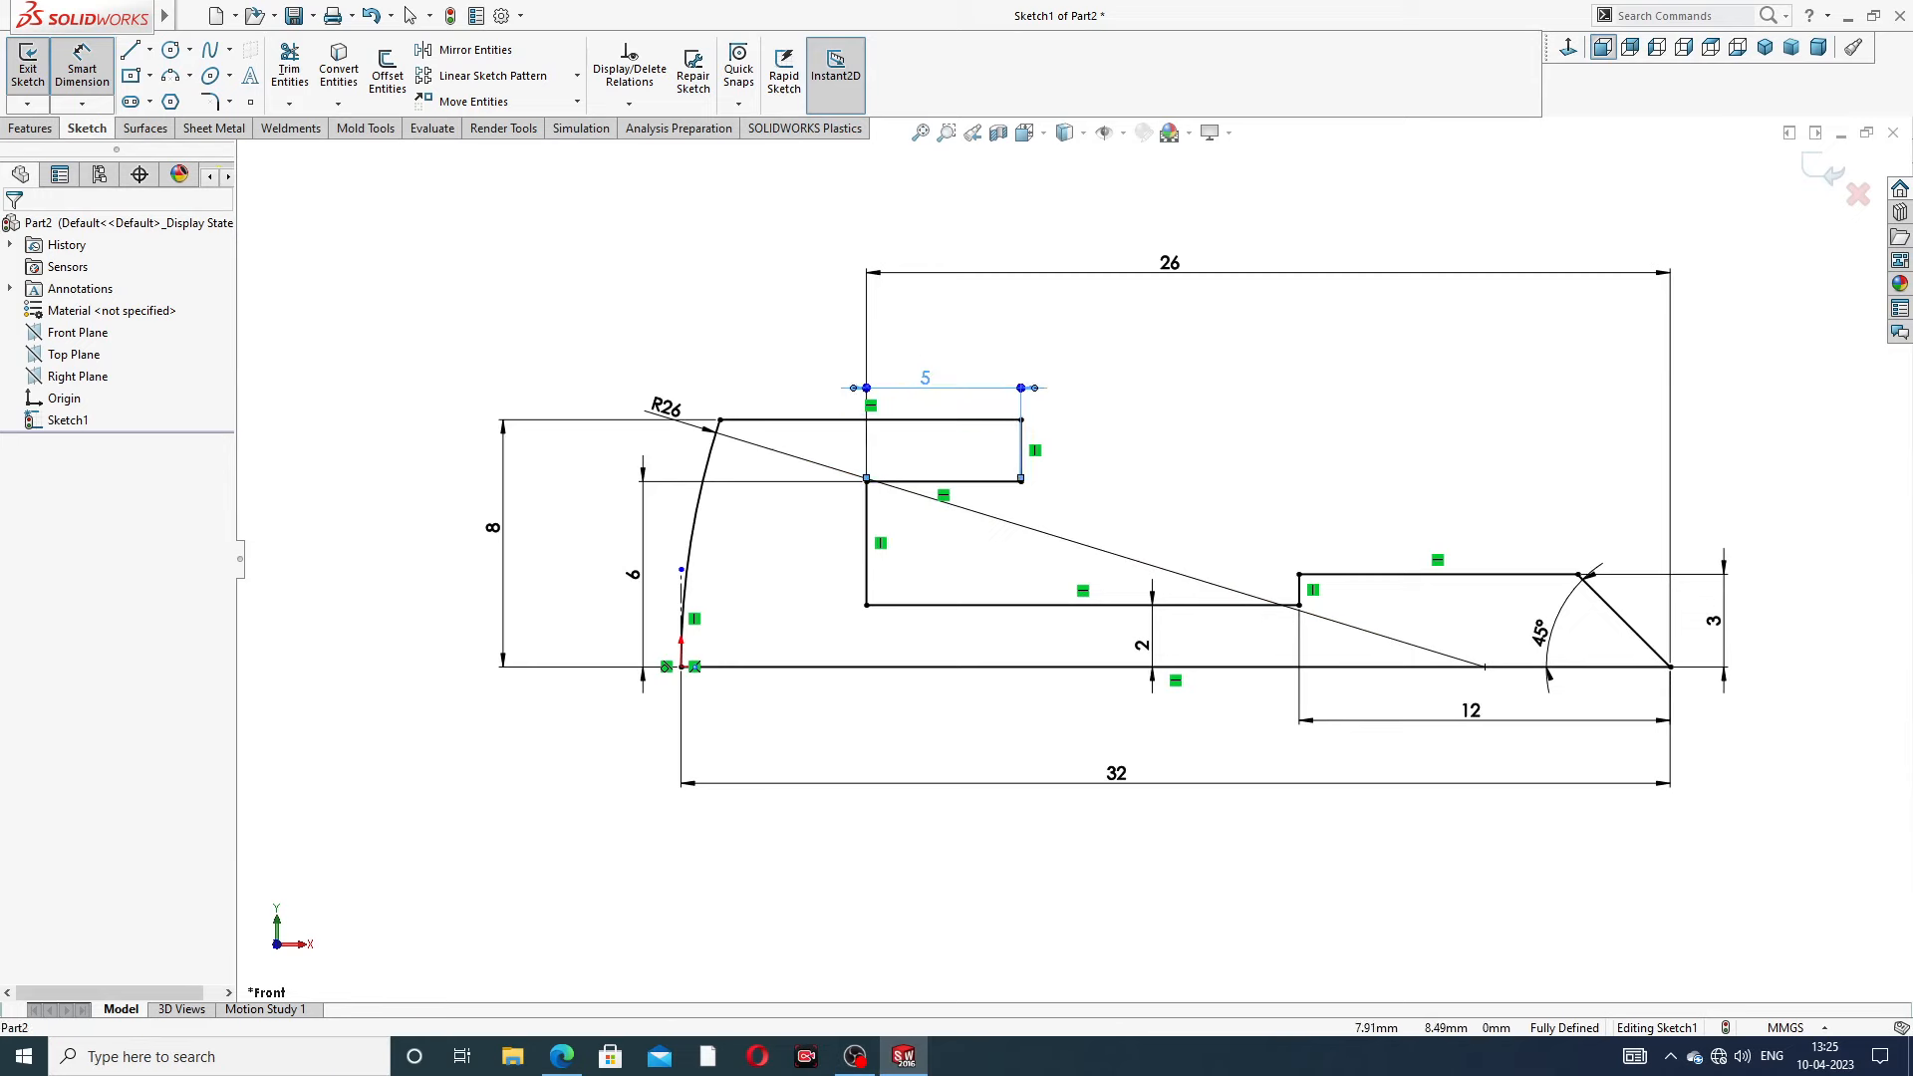
left_click_drag(1170, 263, 1174, 306)
key("Escape")
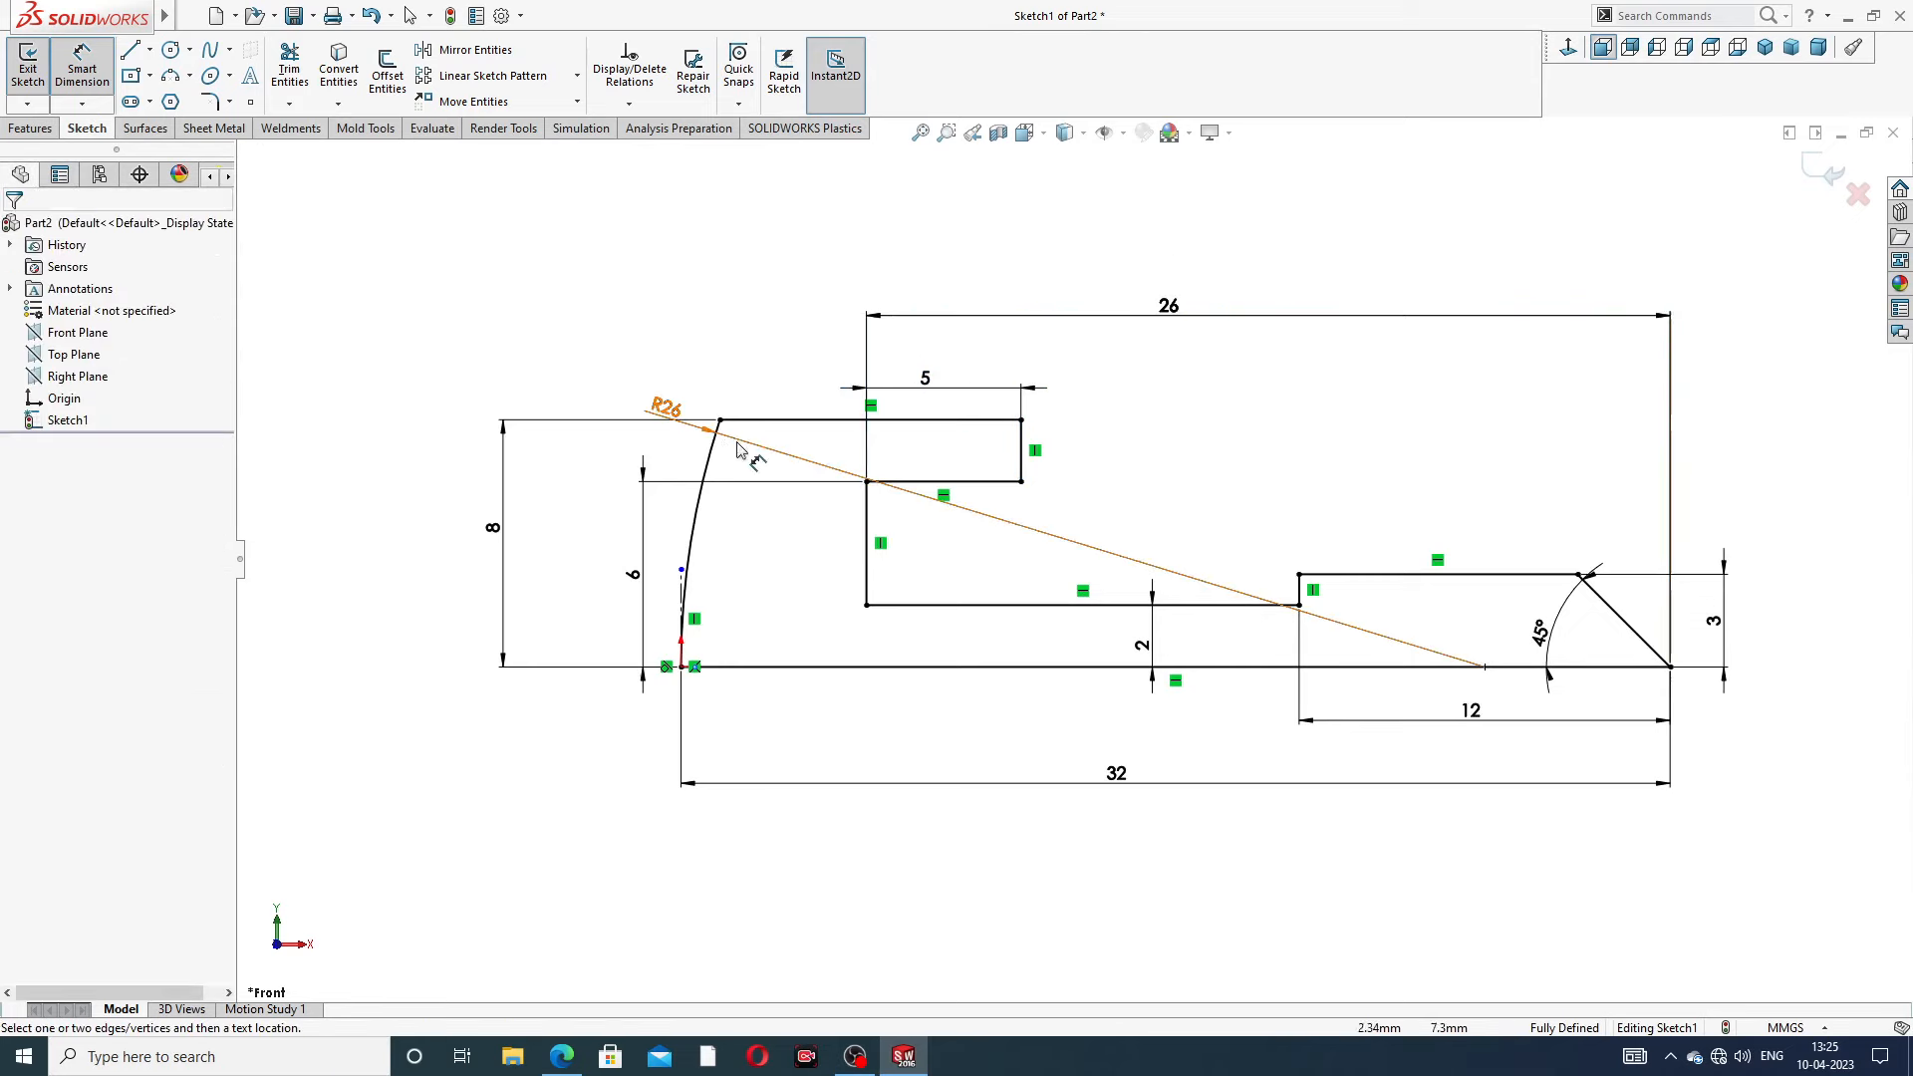
left_click_drag(664, 407, 664, 369)
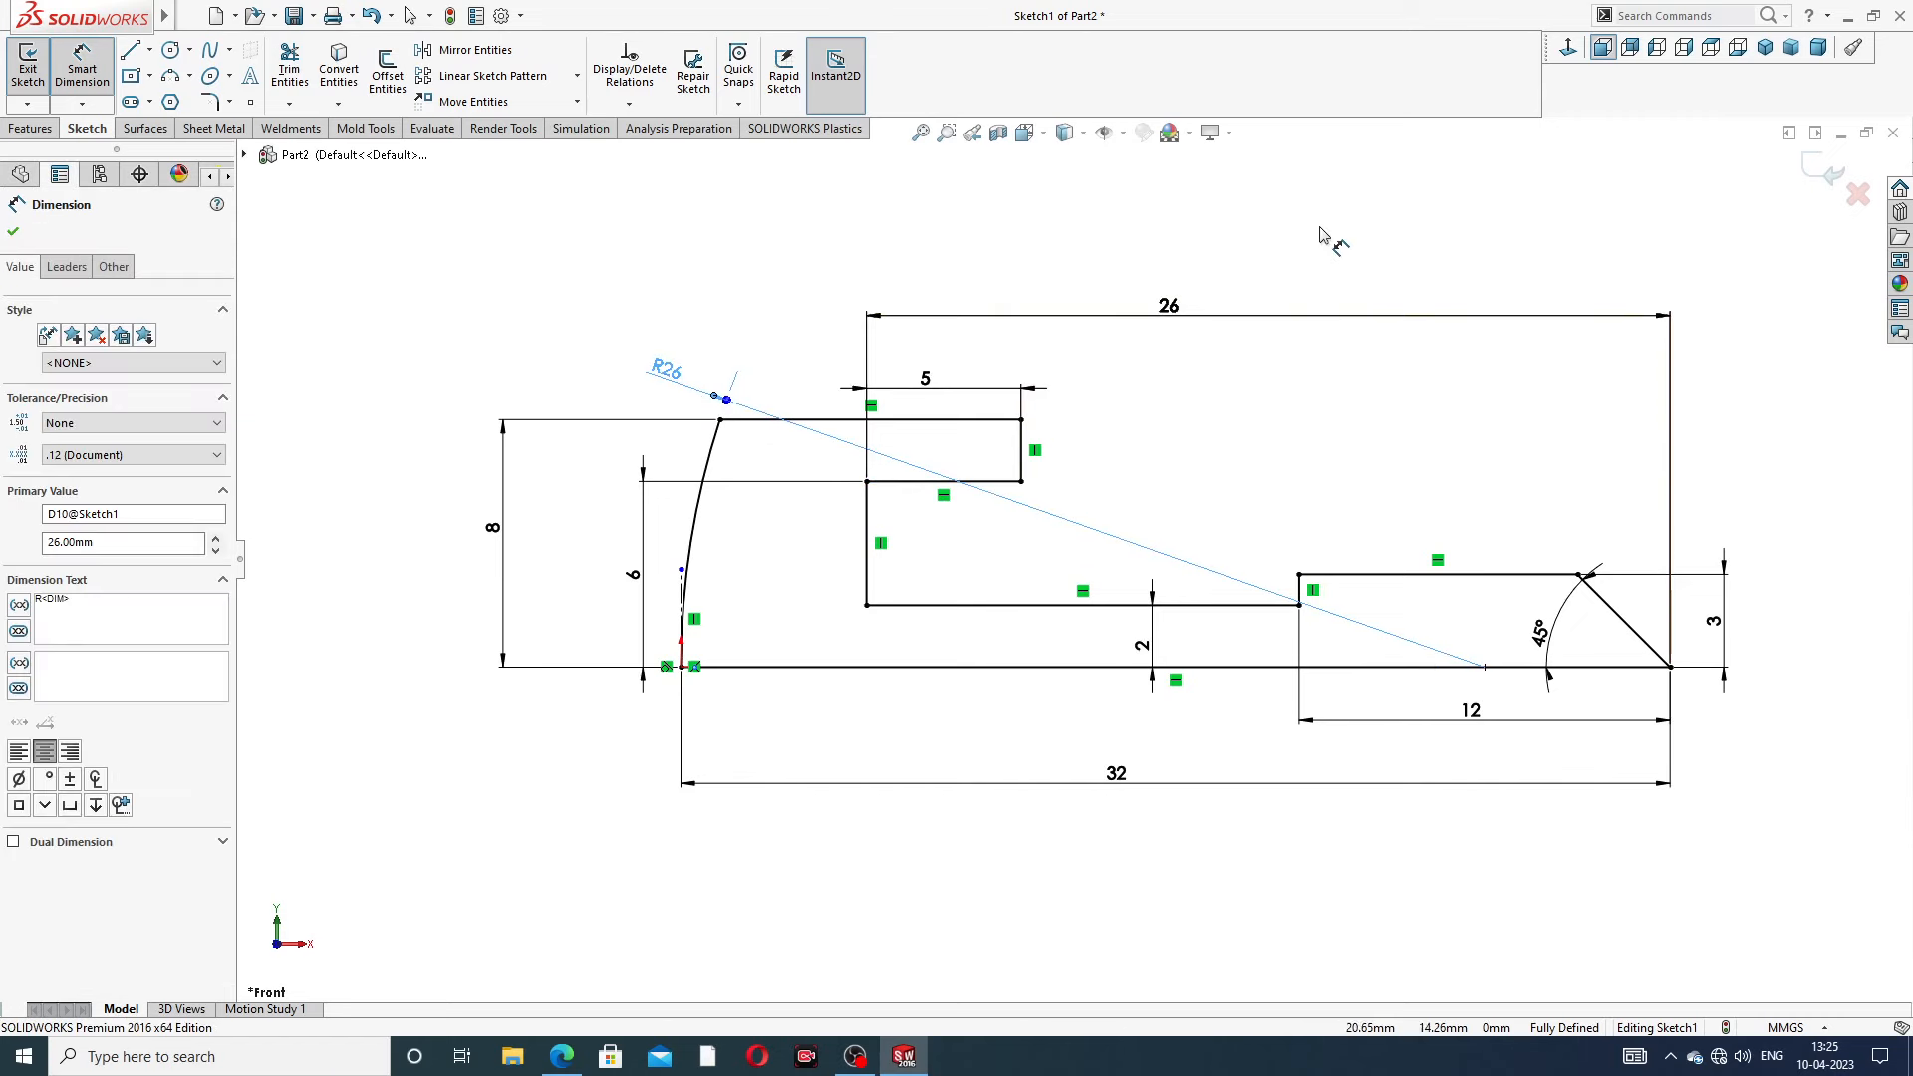
key("Escape")
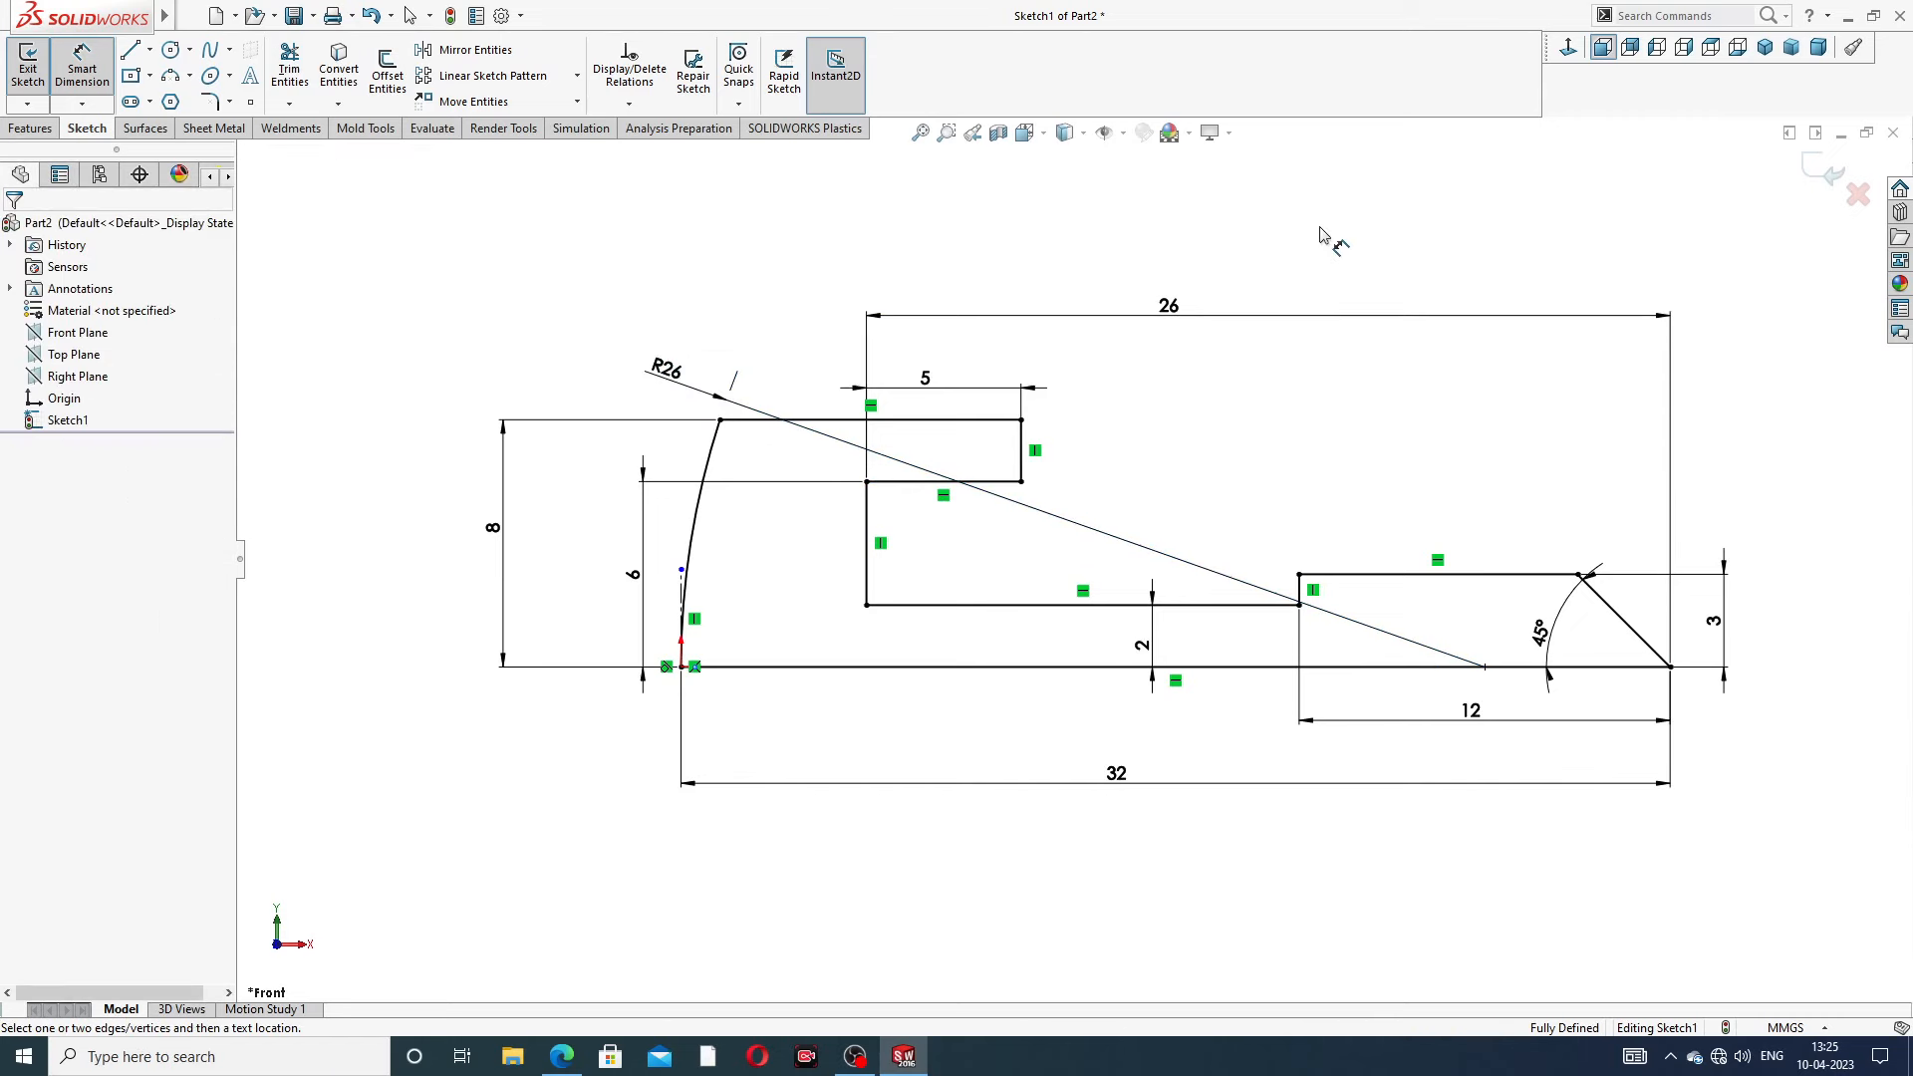
left_click_drag(634, 575, 593, 560)
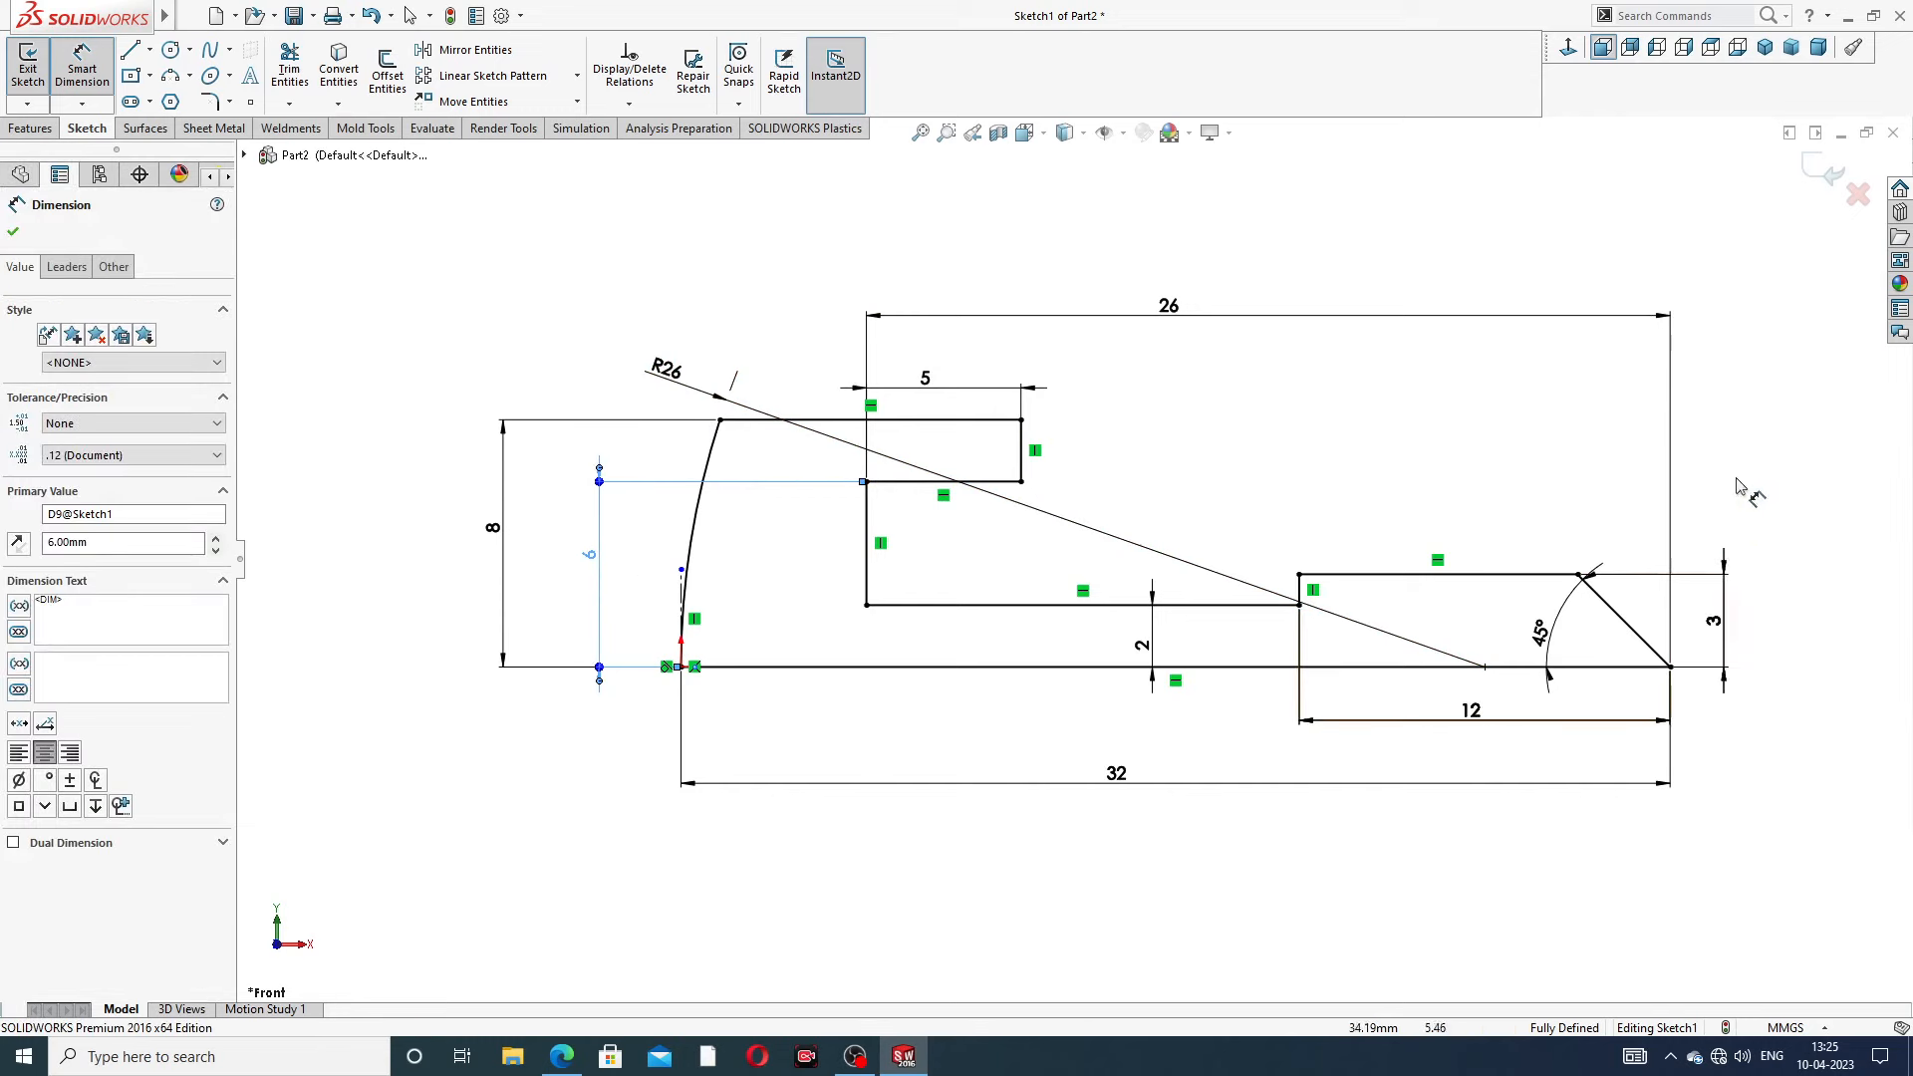
right_click(1744, 436)
left_click(1769, 295)
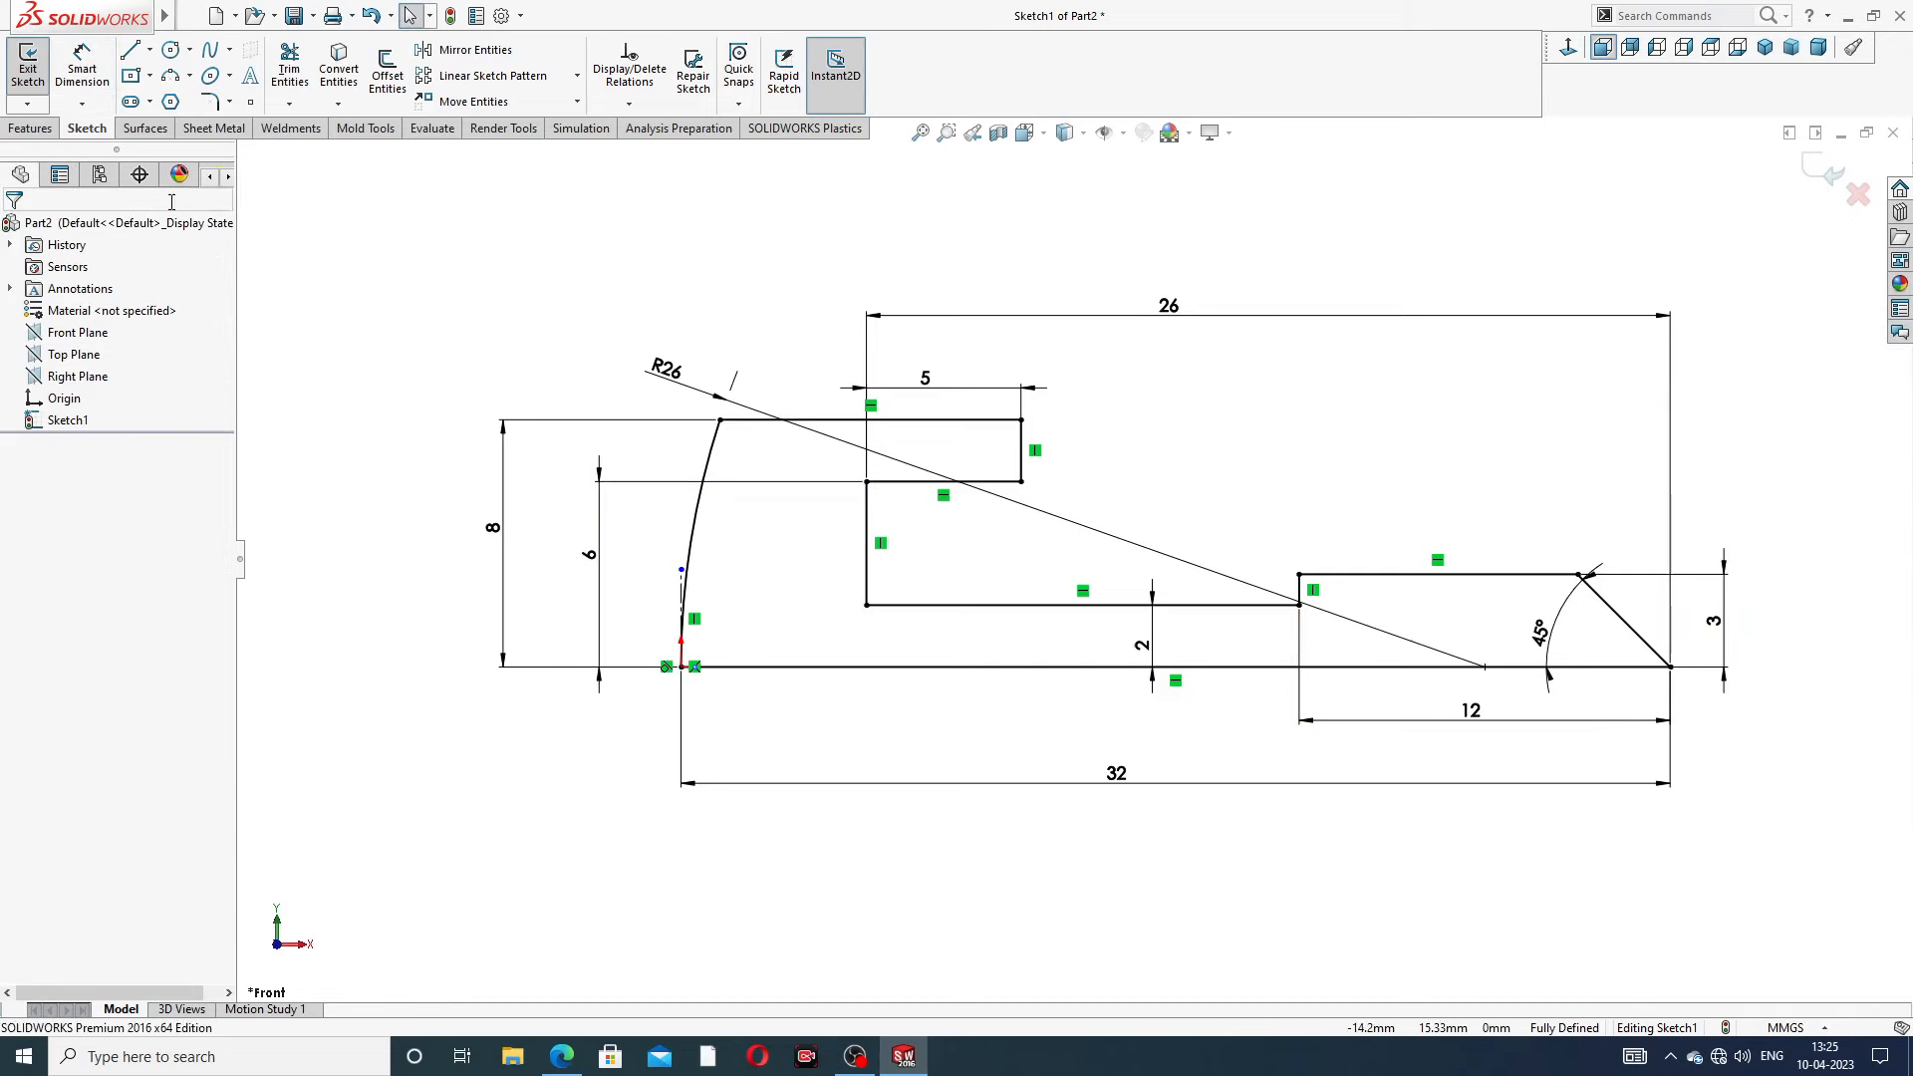
Revolve the profile 360 degrees about its 32 mm baseline to form the solid screw body
left_click(48, 130)
left_click(97, 72)
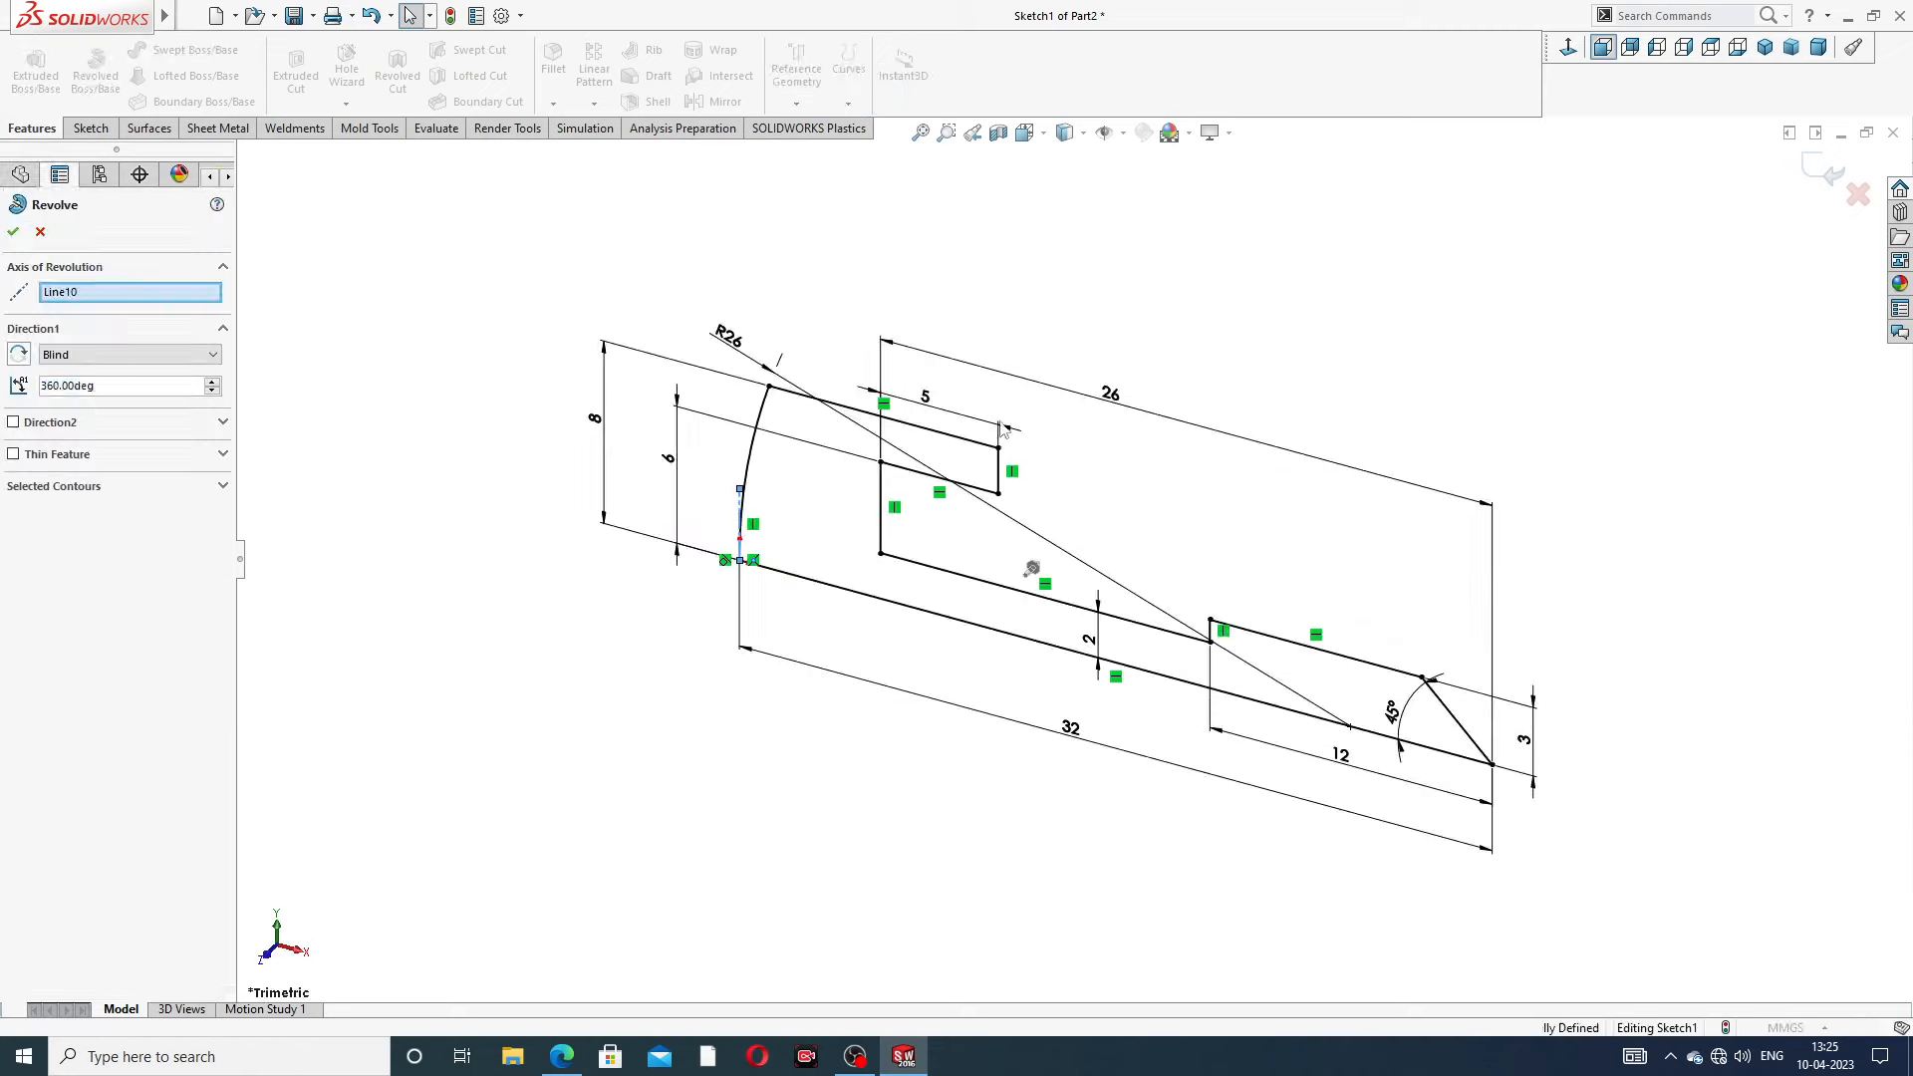
left_click(1032, 650)
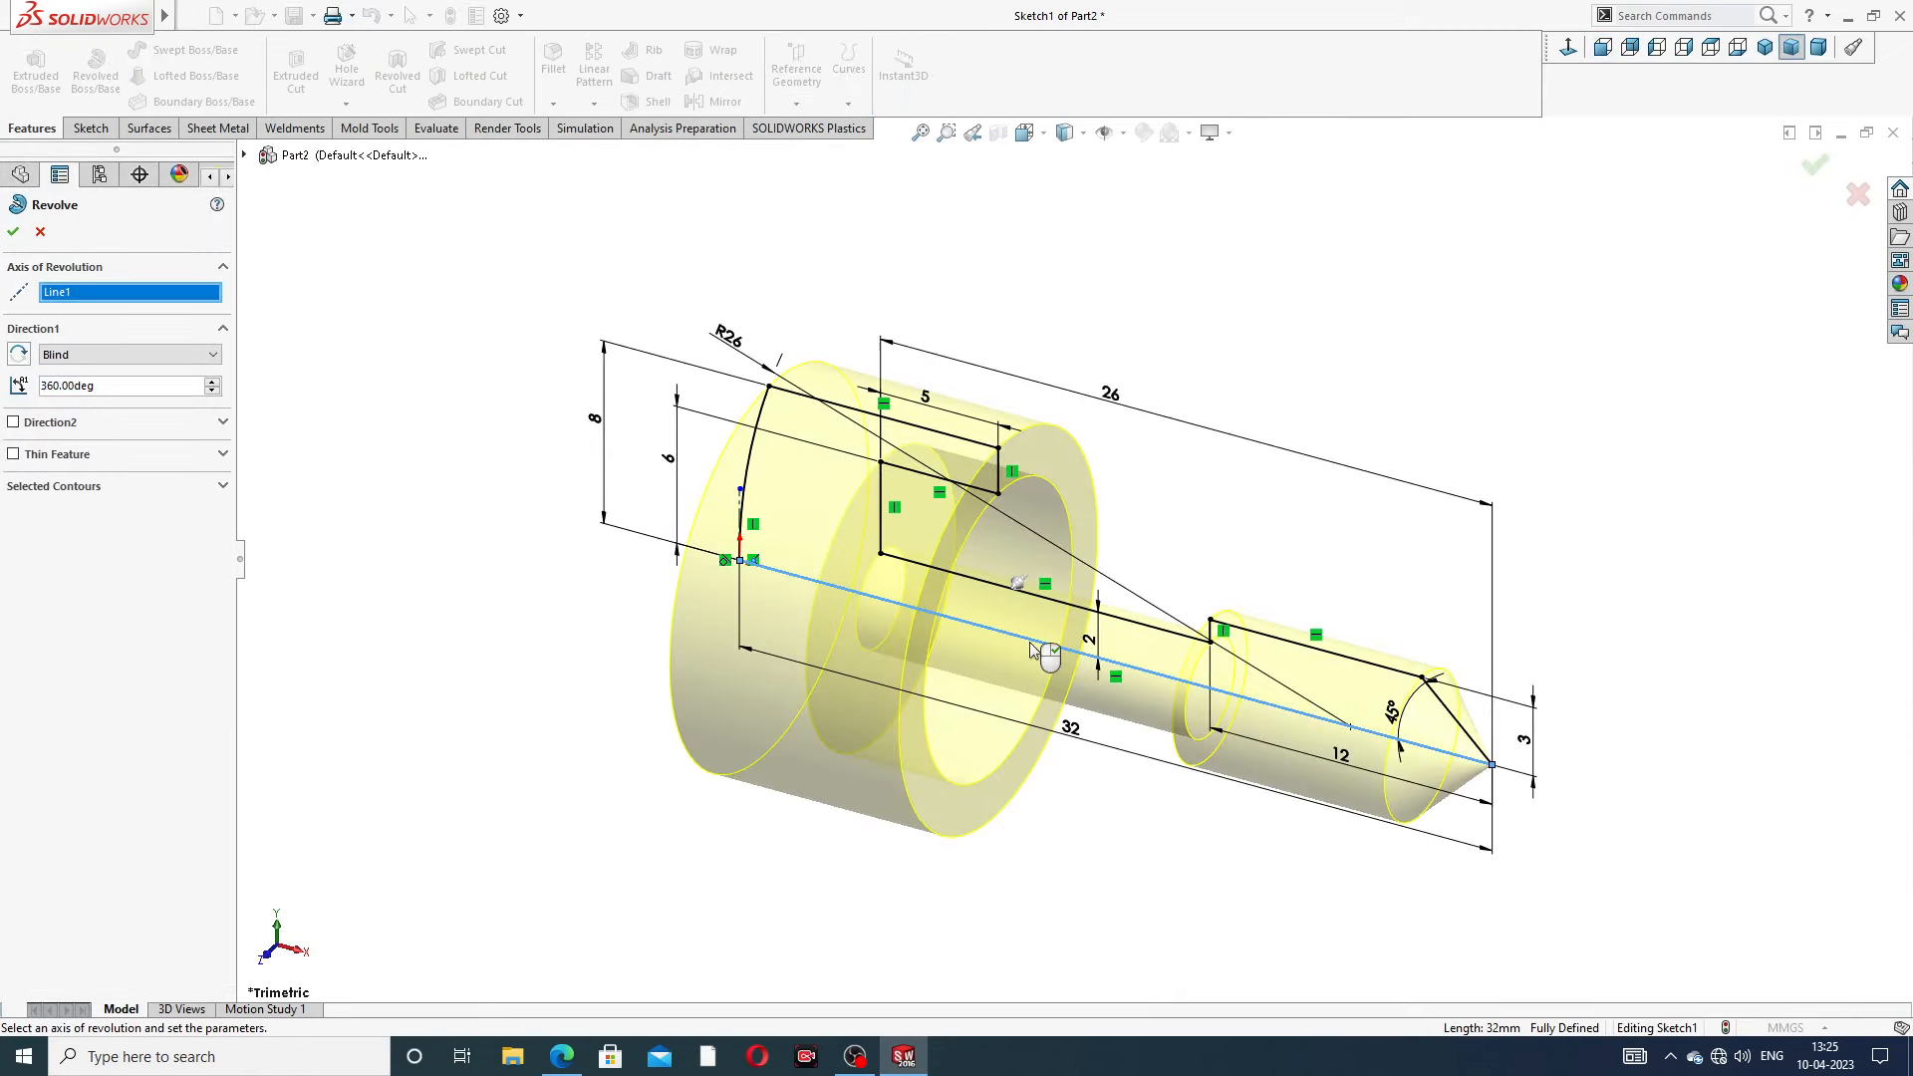
left_click(14, 234)
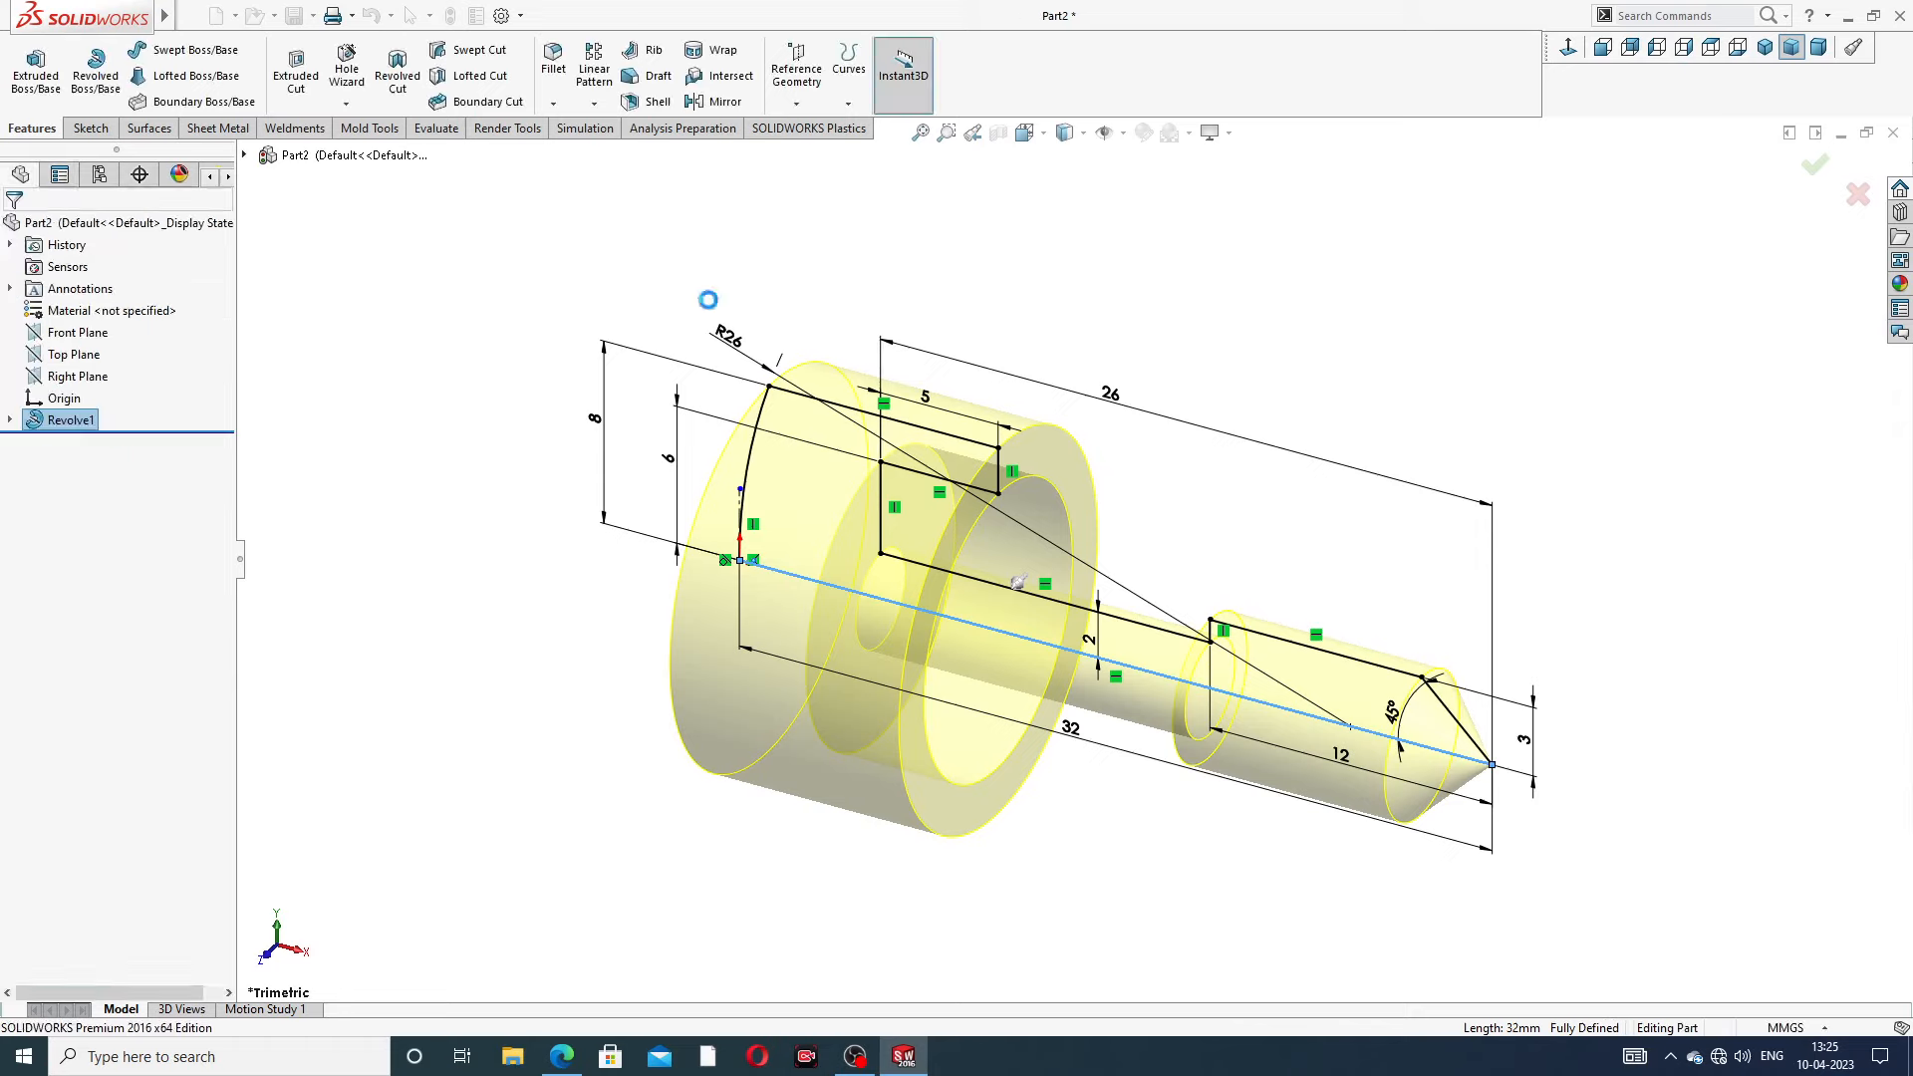
middle_click_drag(1192, 496, 1176, 430)
scroll(1102, 658, "down", 2)
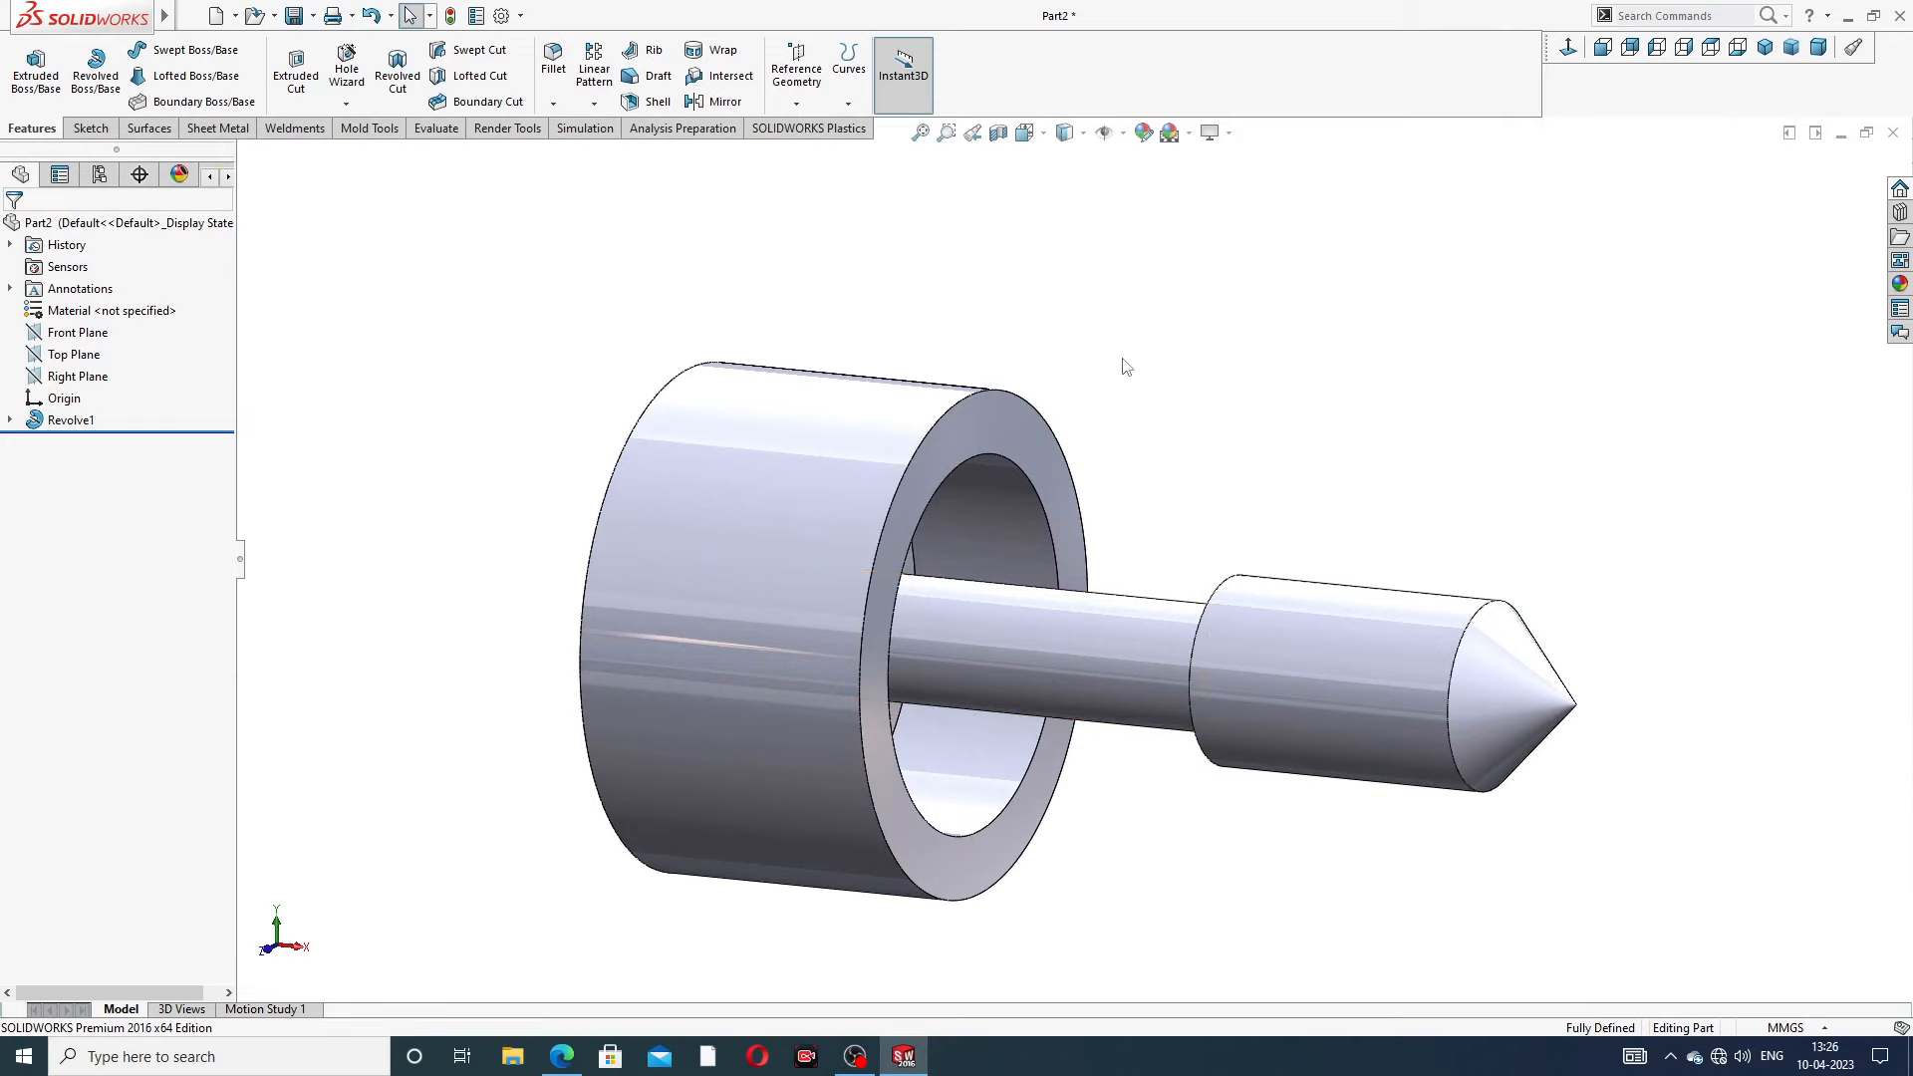
Check the screw drawing PDF in the browser and fillet the outer circular edge of the screw's domed head with a 1 mm radius
left_click(561, 1056)
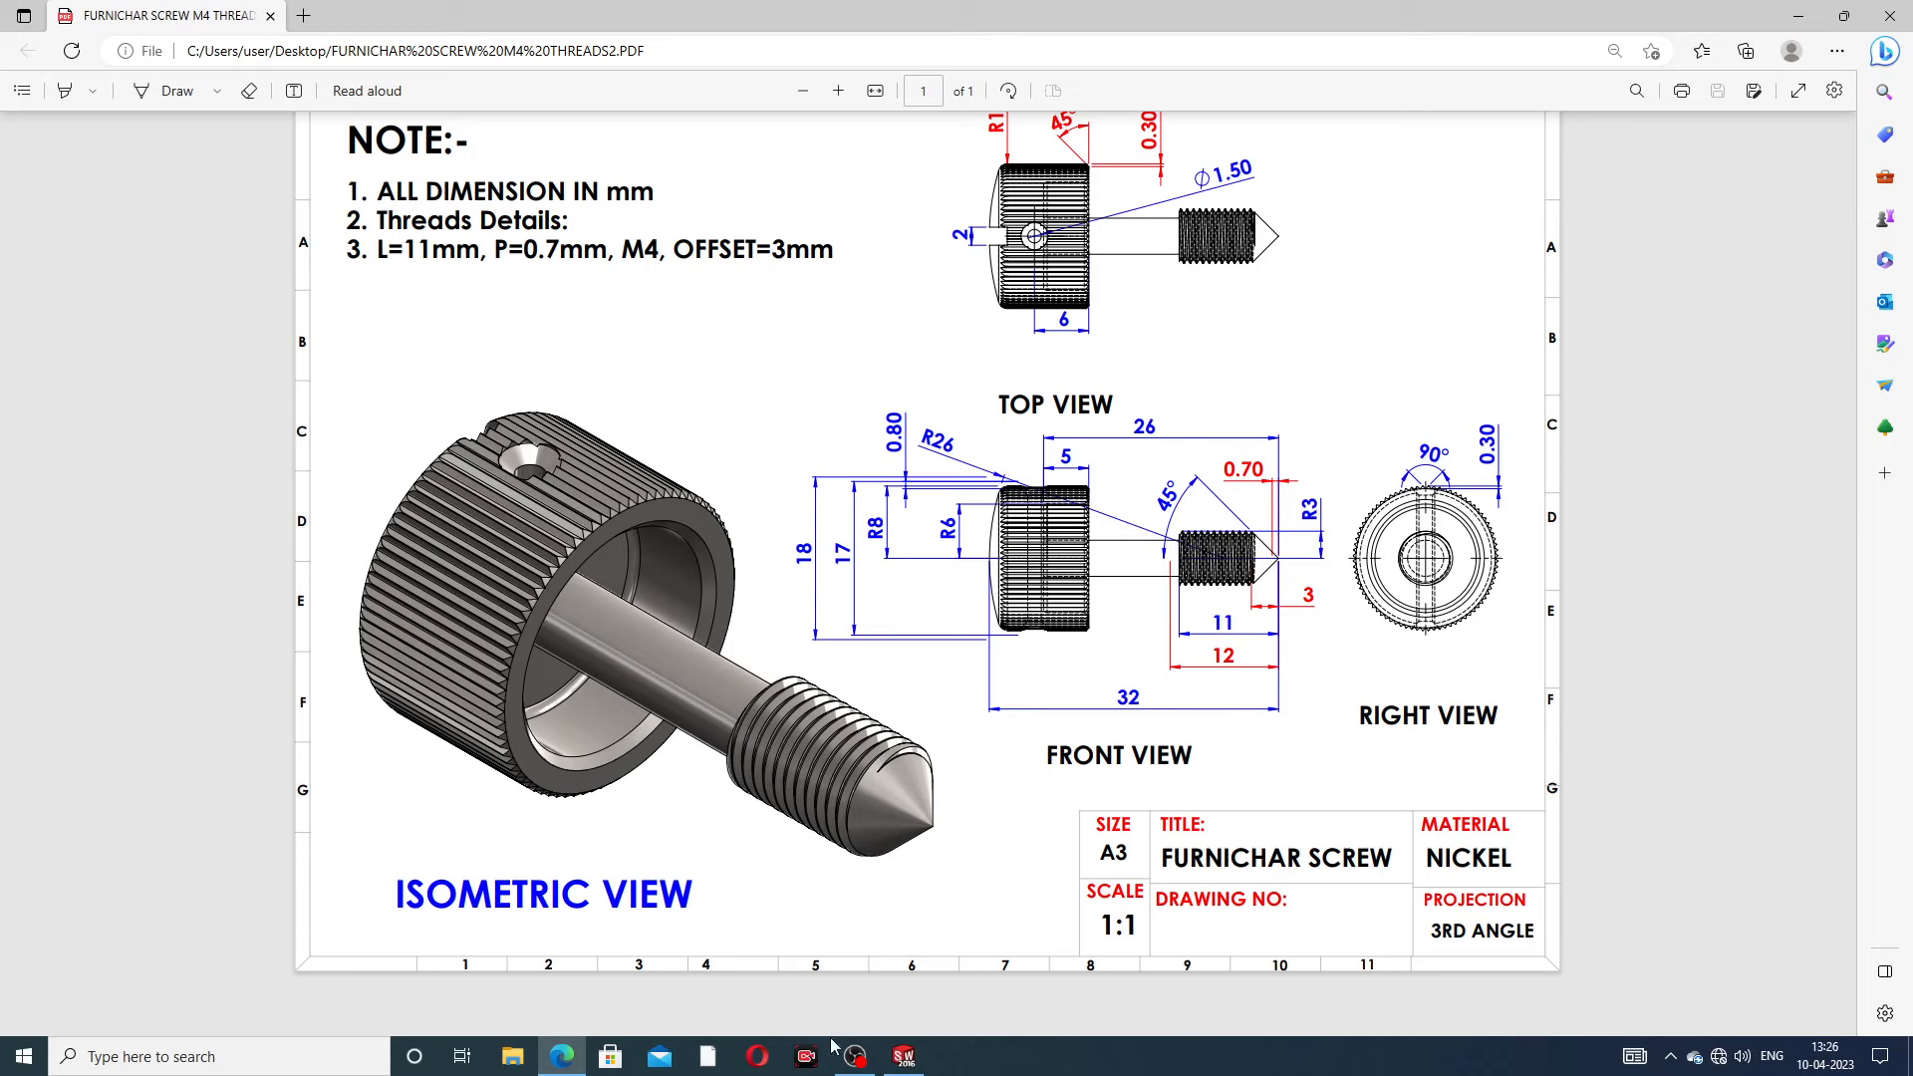
left_click(925, 888)
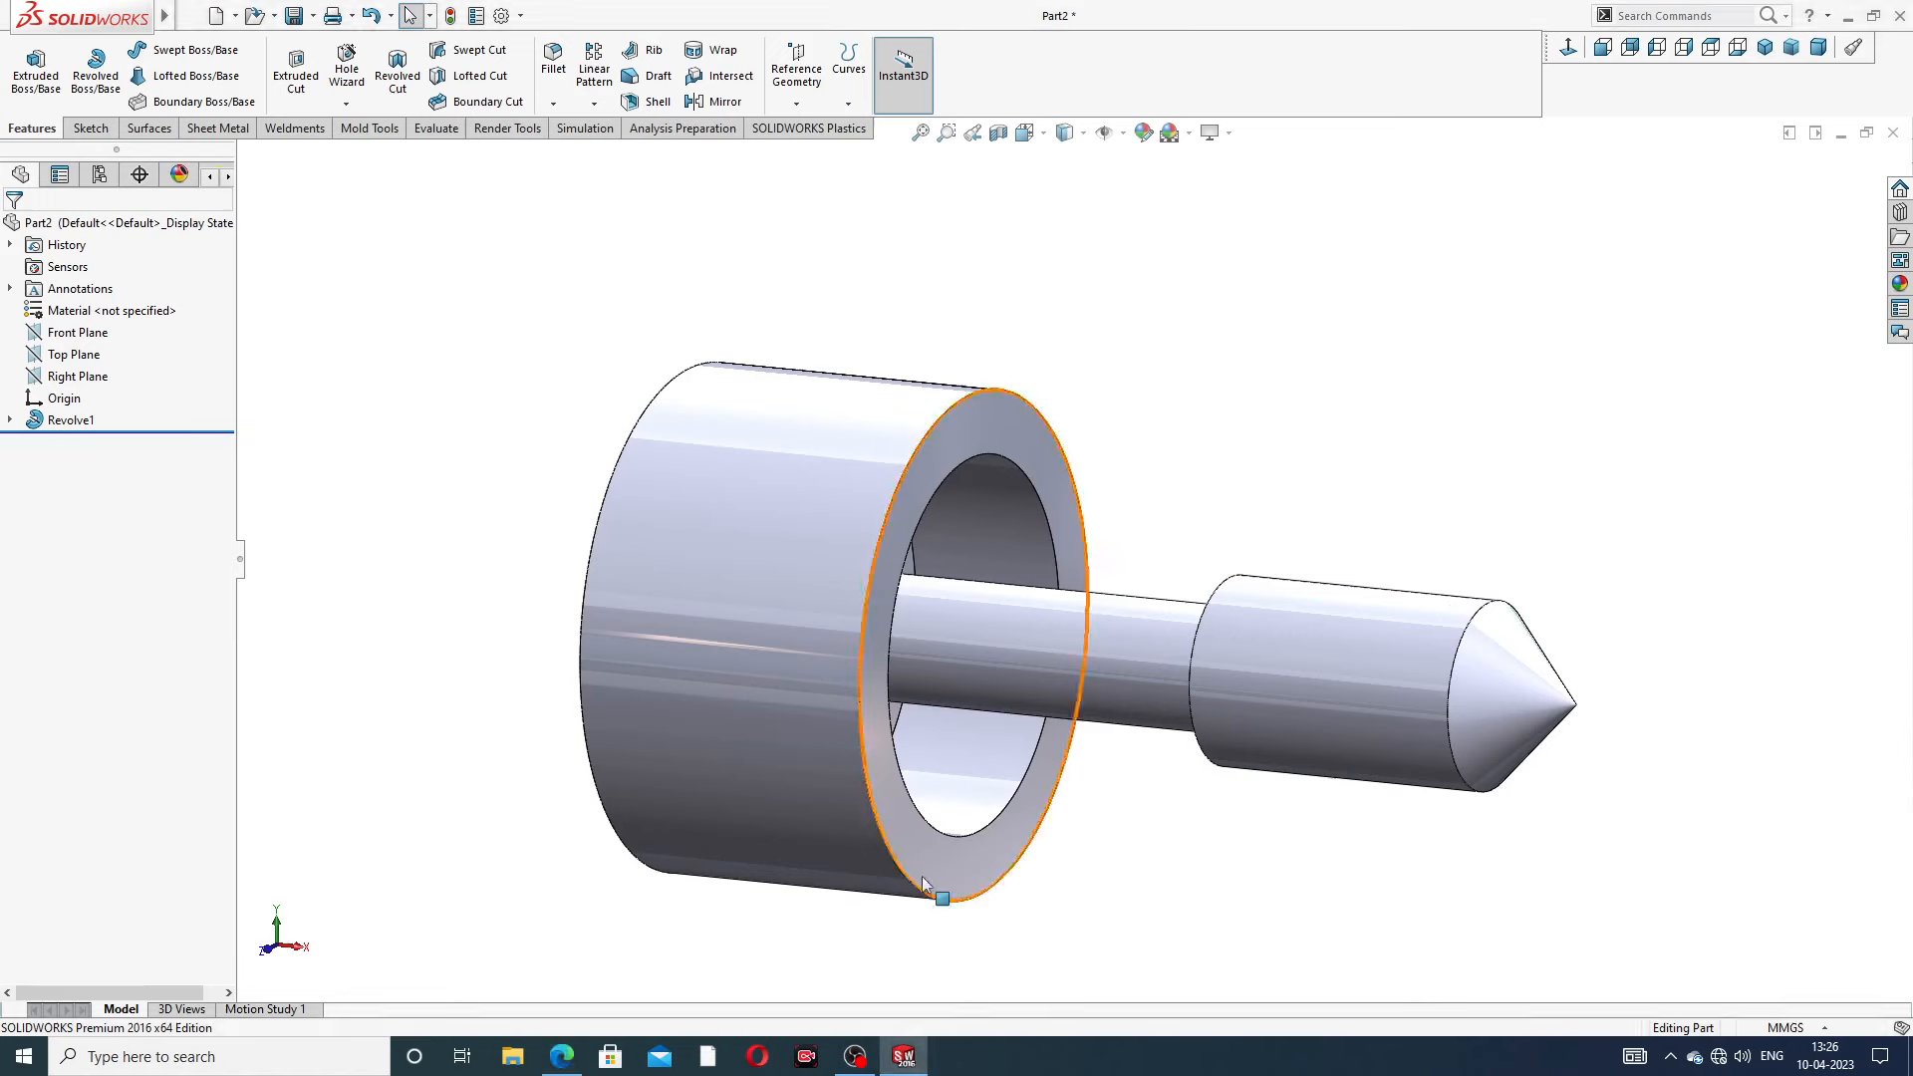
left_click(552, 60)
middle_click_drag(721, 316, 704, 385)
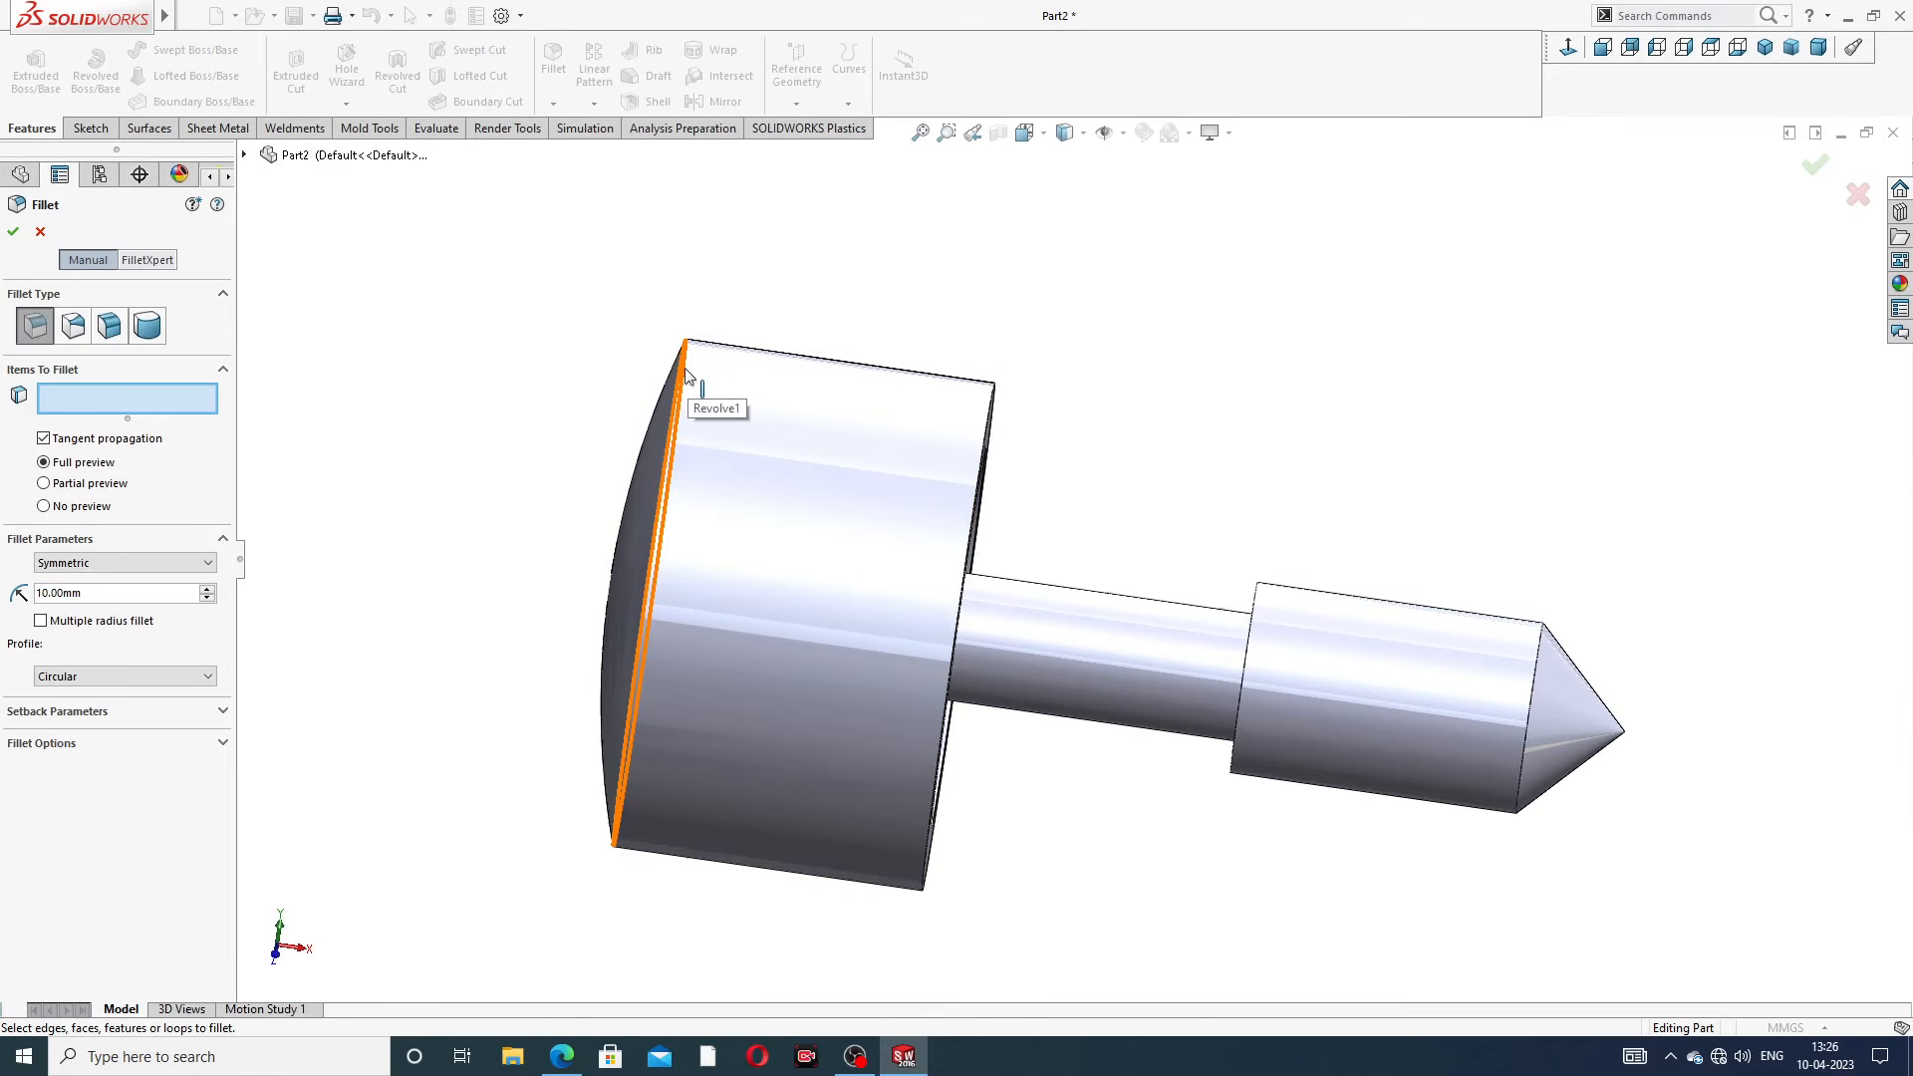
double_click(109, 595)
type("1")
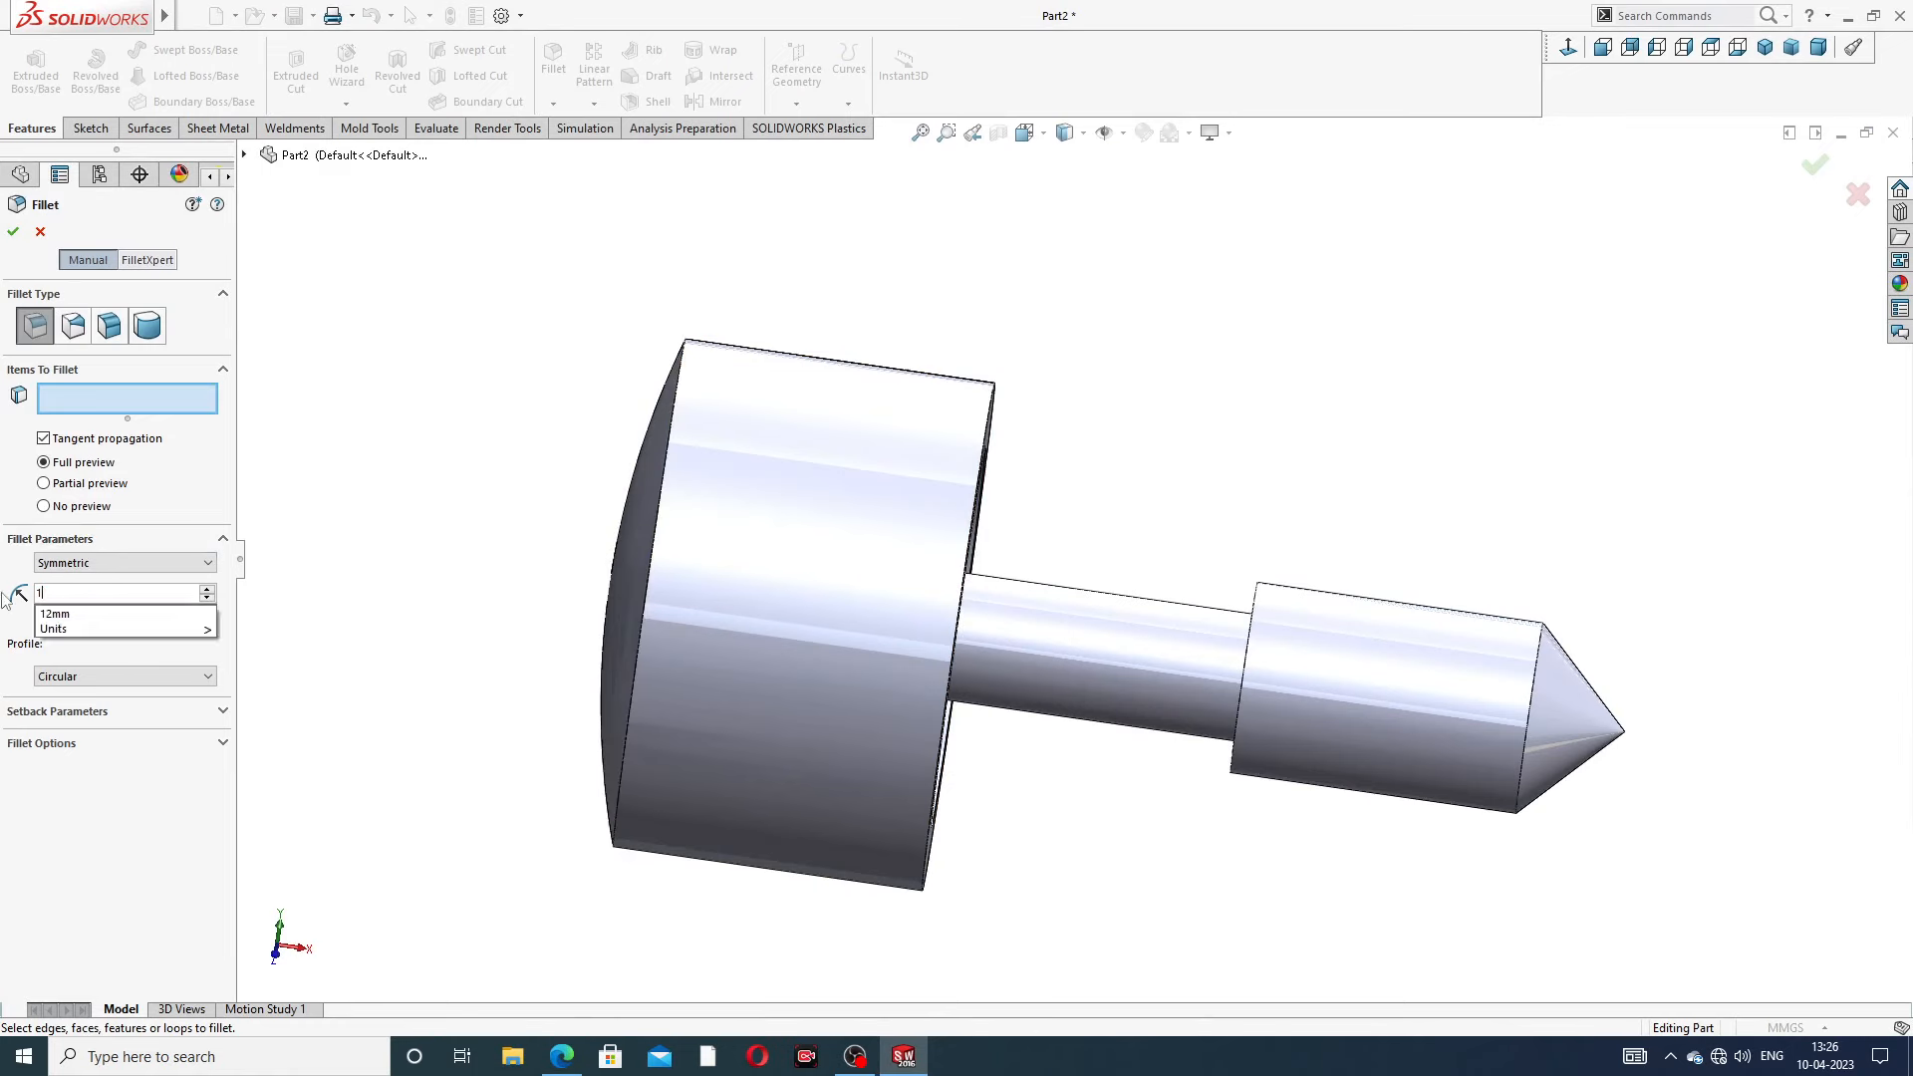
key("Return")
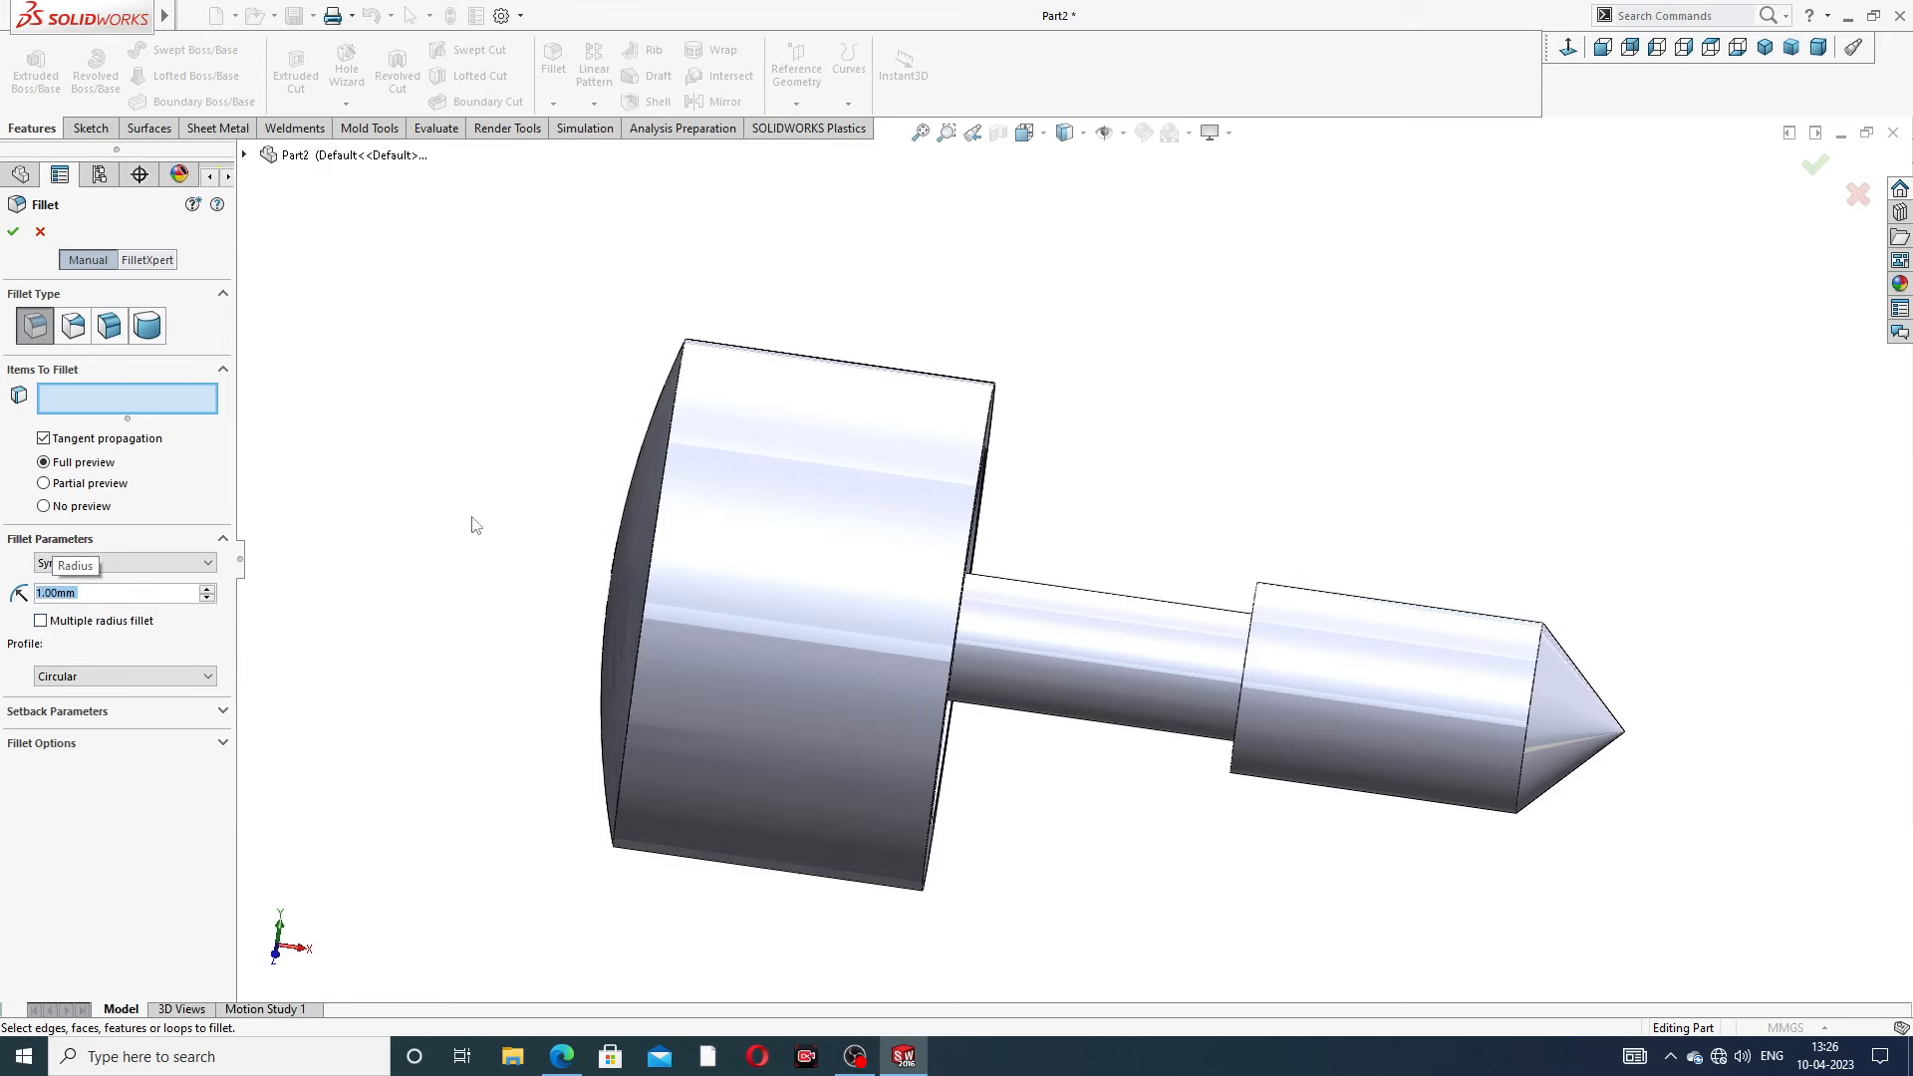
left_click(677, 424)
middle_click_drag(762, 308, 809, 307)
left_click(21, 238)
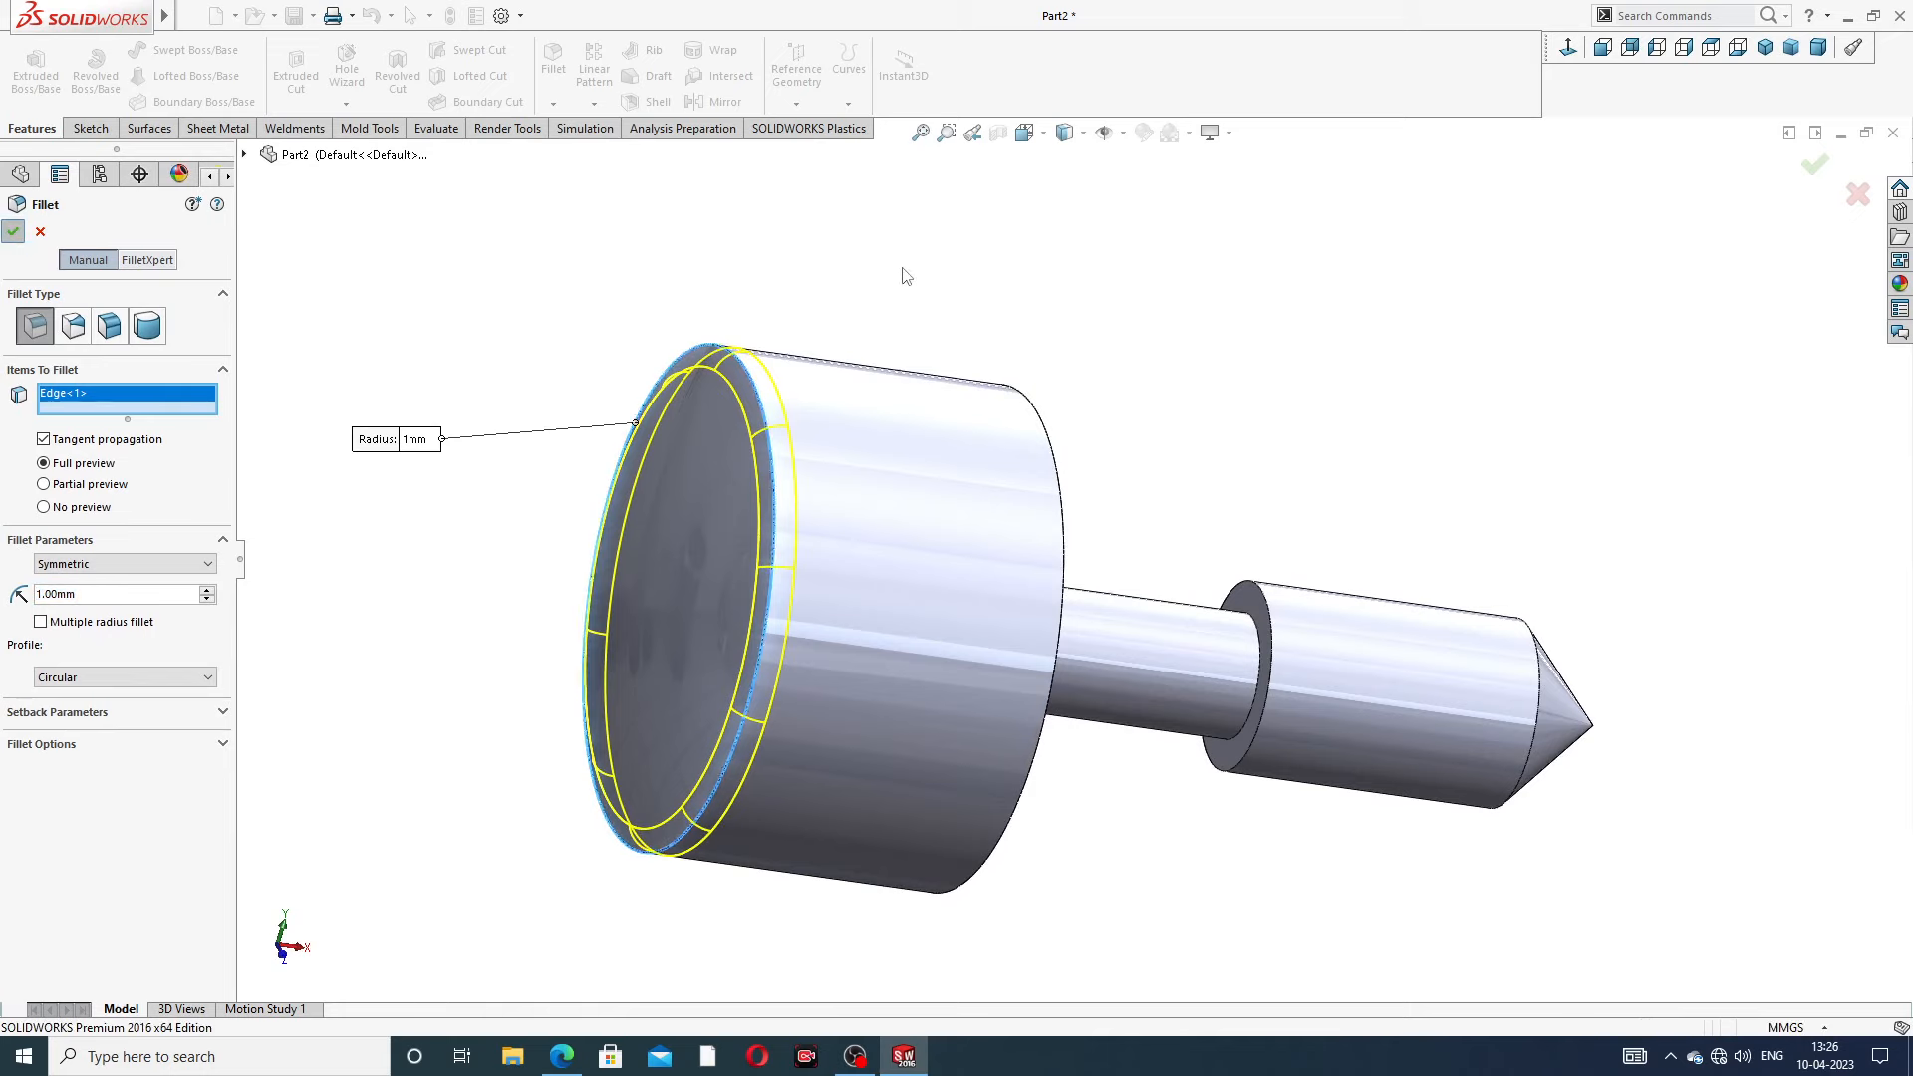
Chamfer the inner circular edge of the head's open end with a 0.3 mm distance at 45 degrees
scroll(986, 347, "up", 1)
middle_click_drag(996, 358, 906, 291)
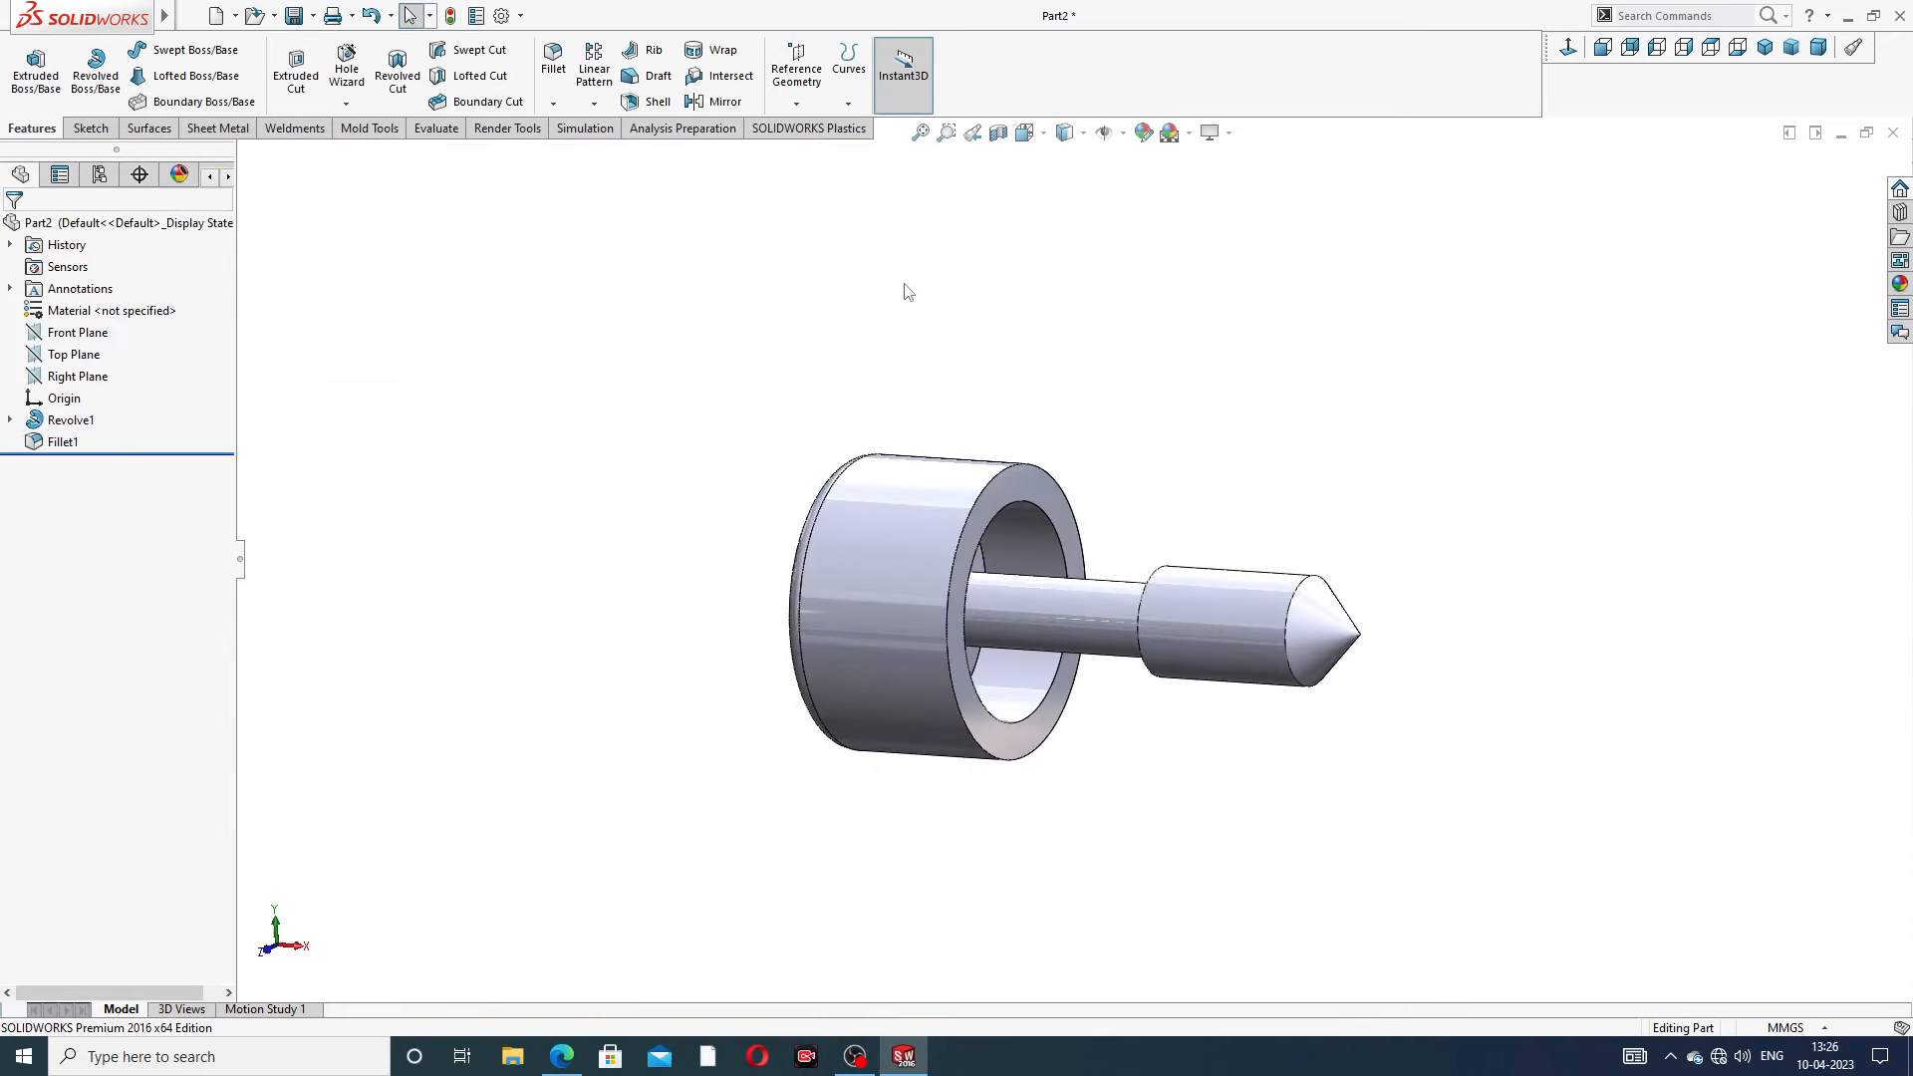
left_click(553, 104)
left_click(612, 151)
scroll(1030, 530, "down", 2)
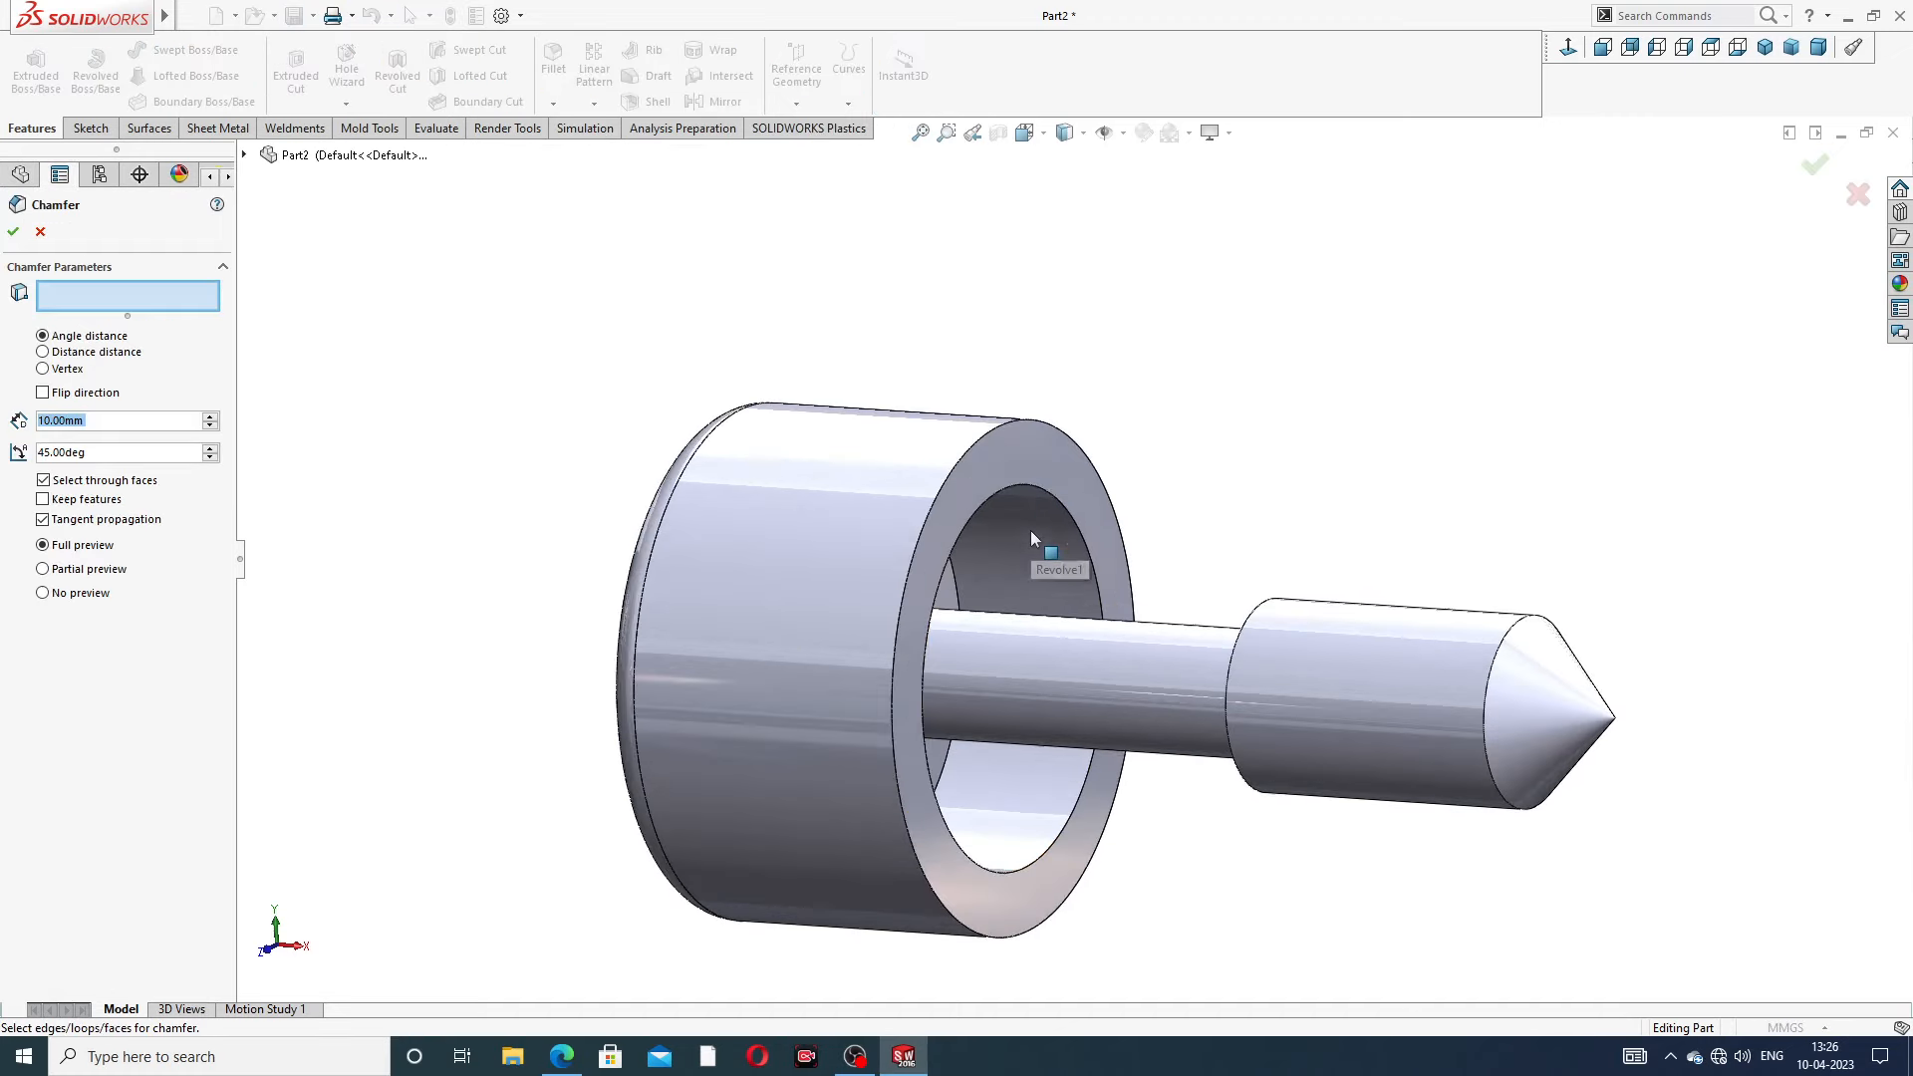
scroll(1036, 523, "down", 2)
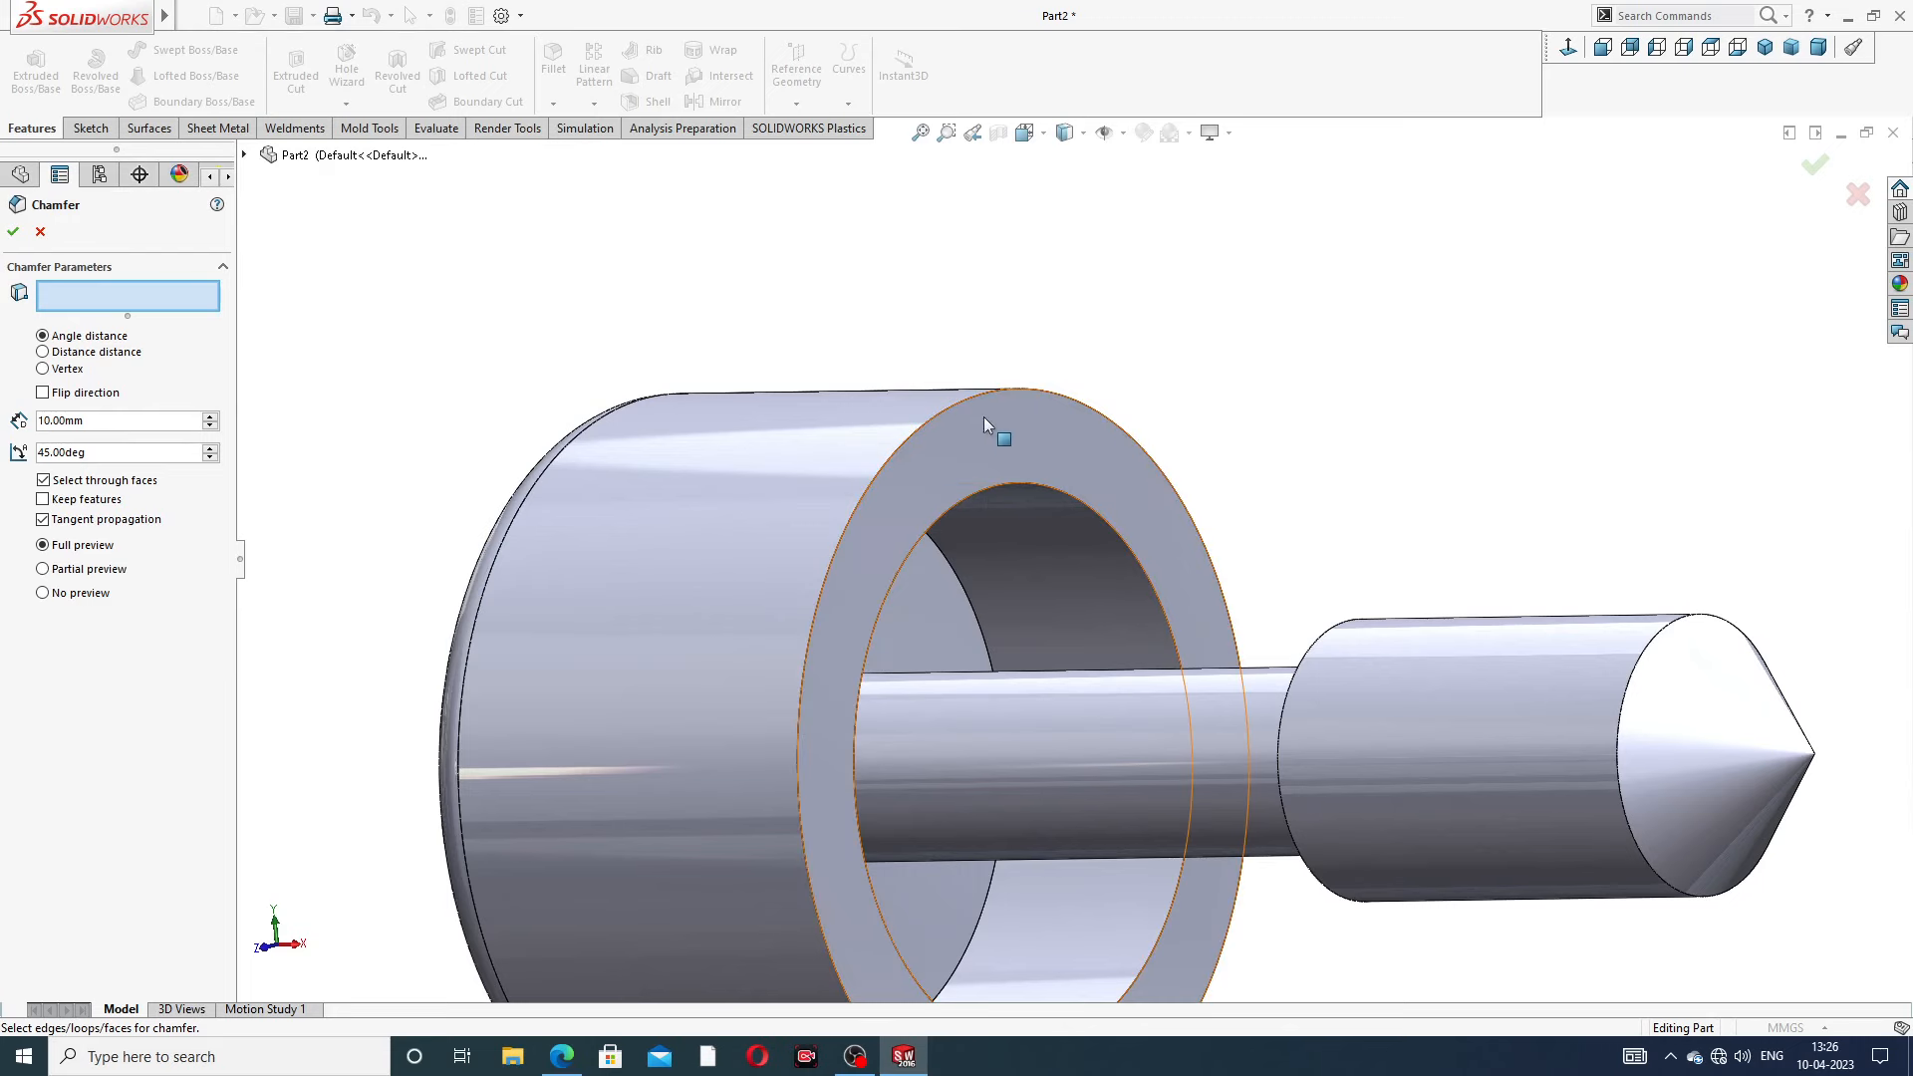
left_click(994, 483)
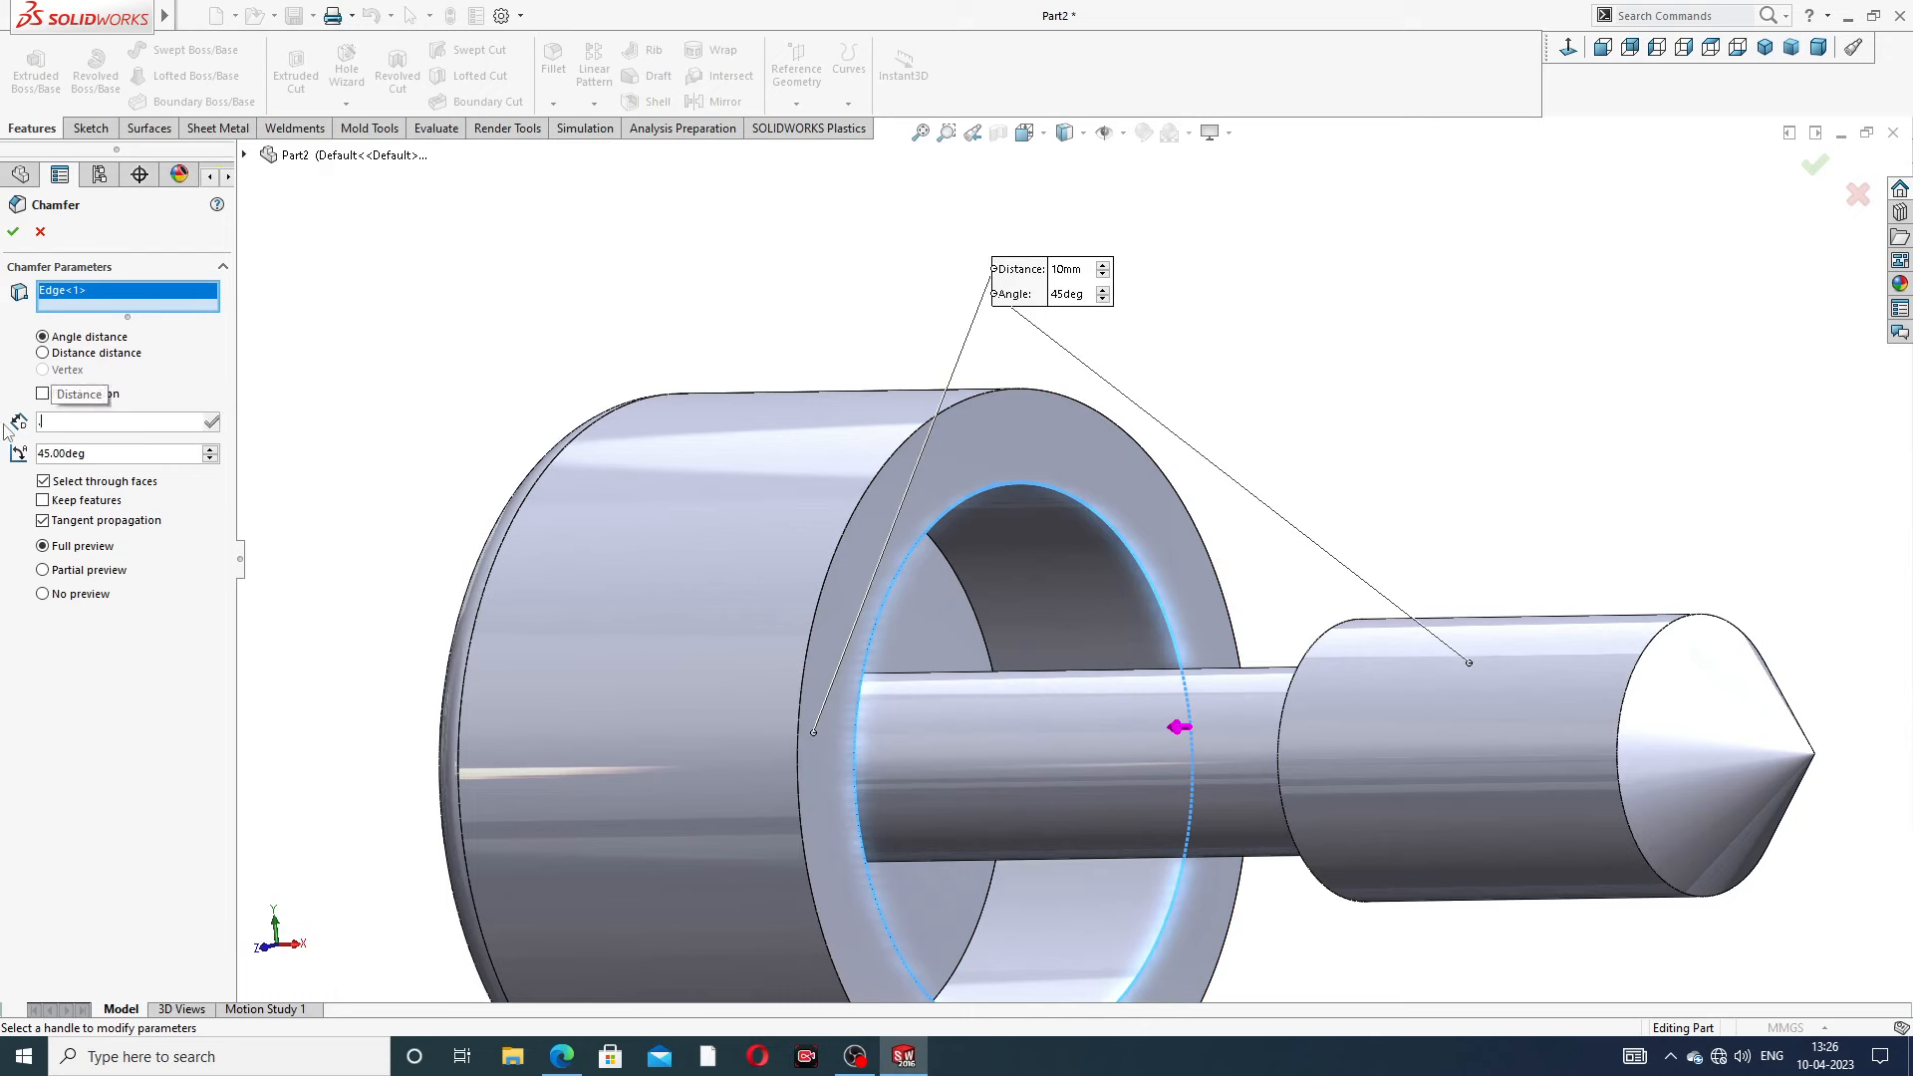
type(".3")
key("Return")
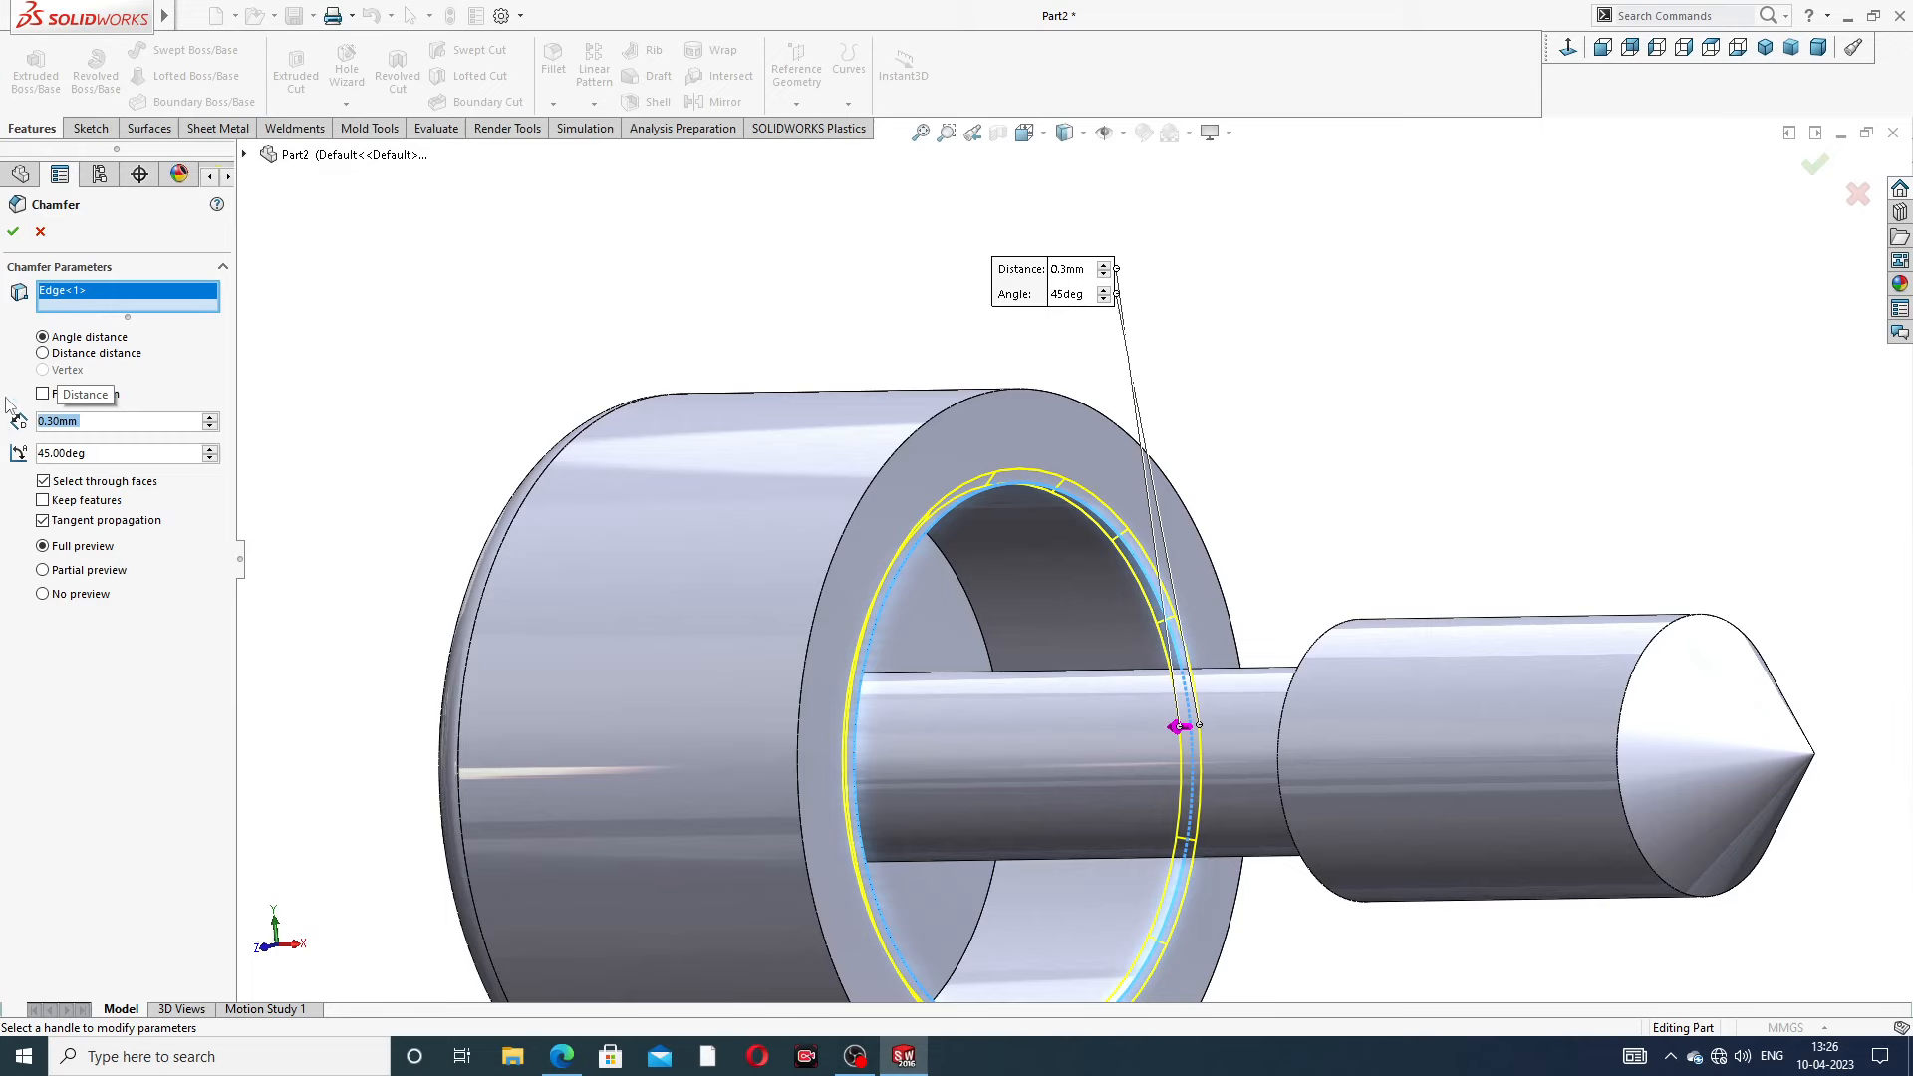
left_click(13, 231)
Examine the screw model from several angles and compare it with the views and dimensions in the browser's drawing PDF
scroll(1232, 453, "up", 3)
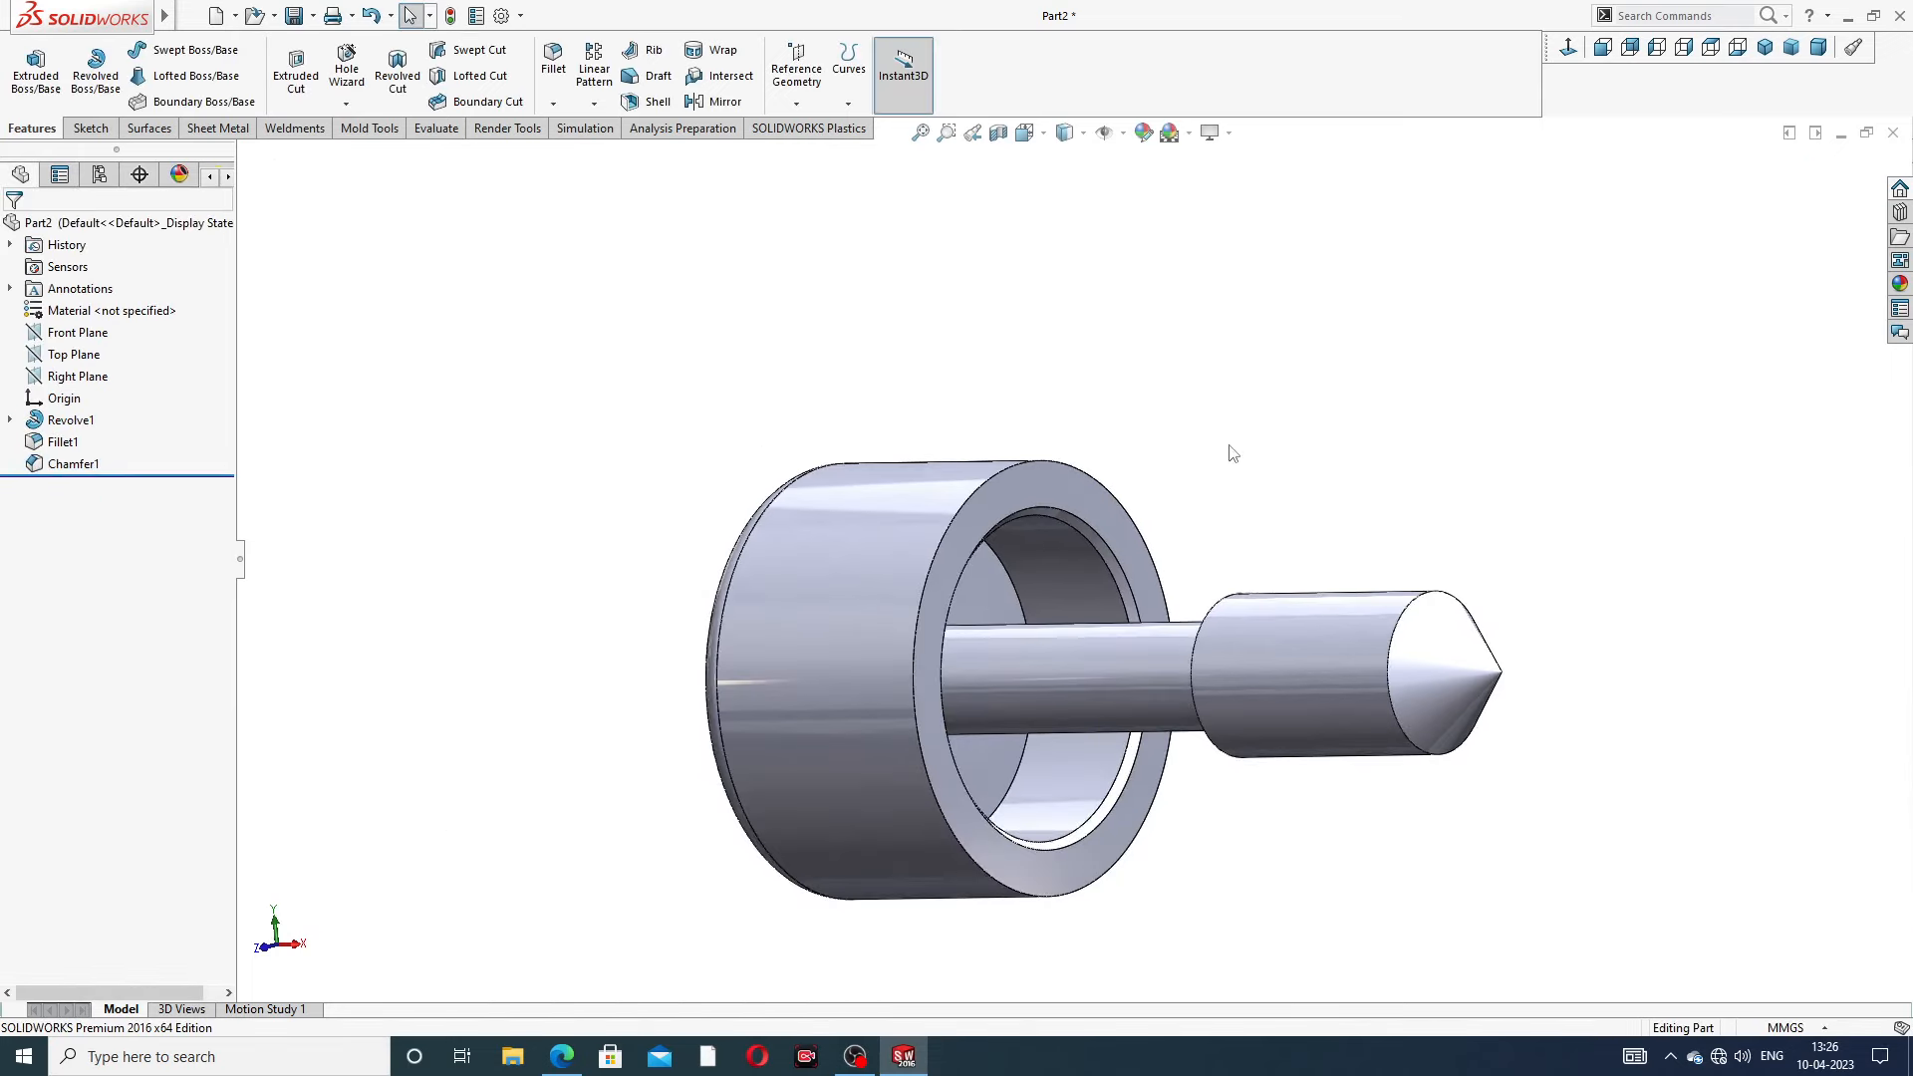
middle_click_drag(1232, 453, 1388, 346)
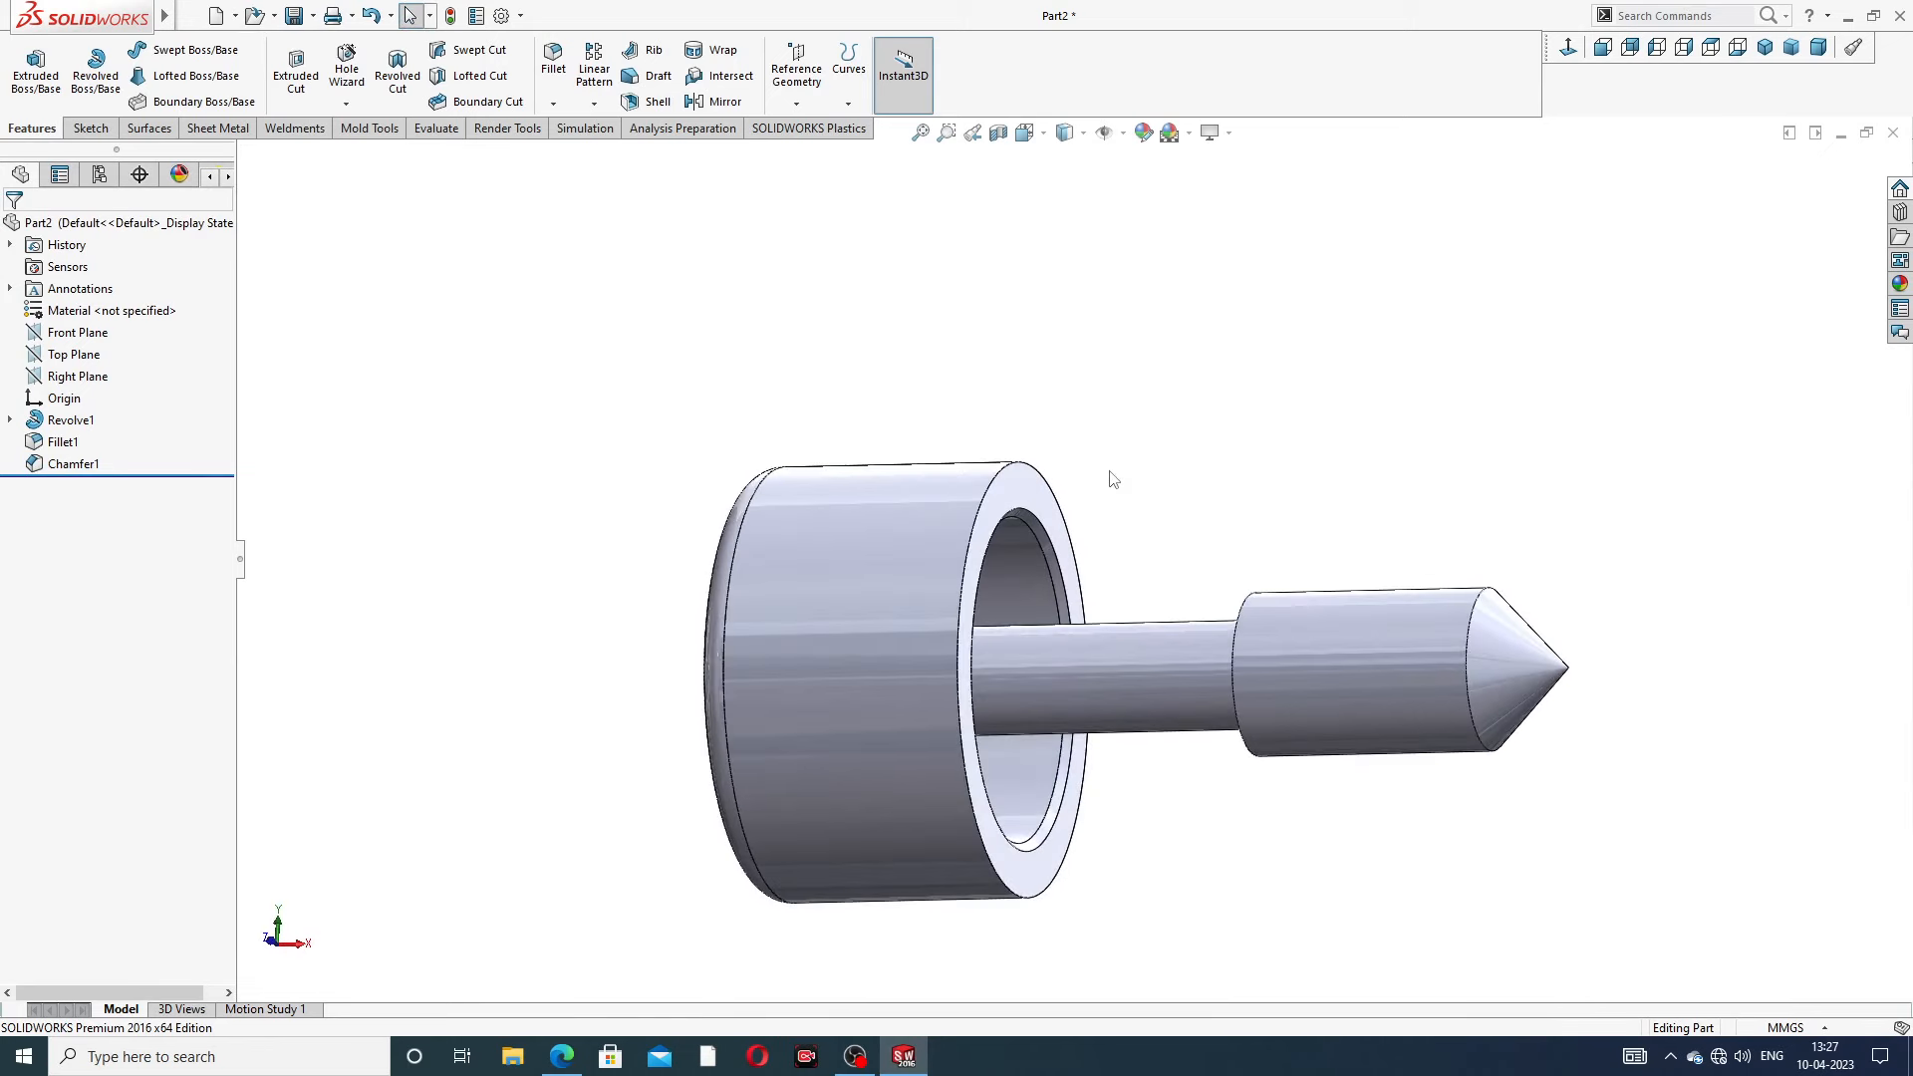
scroll(1112, 481, "up", 2)
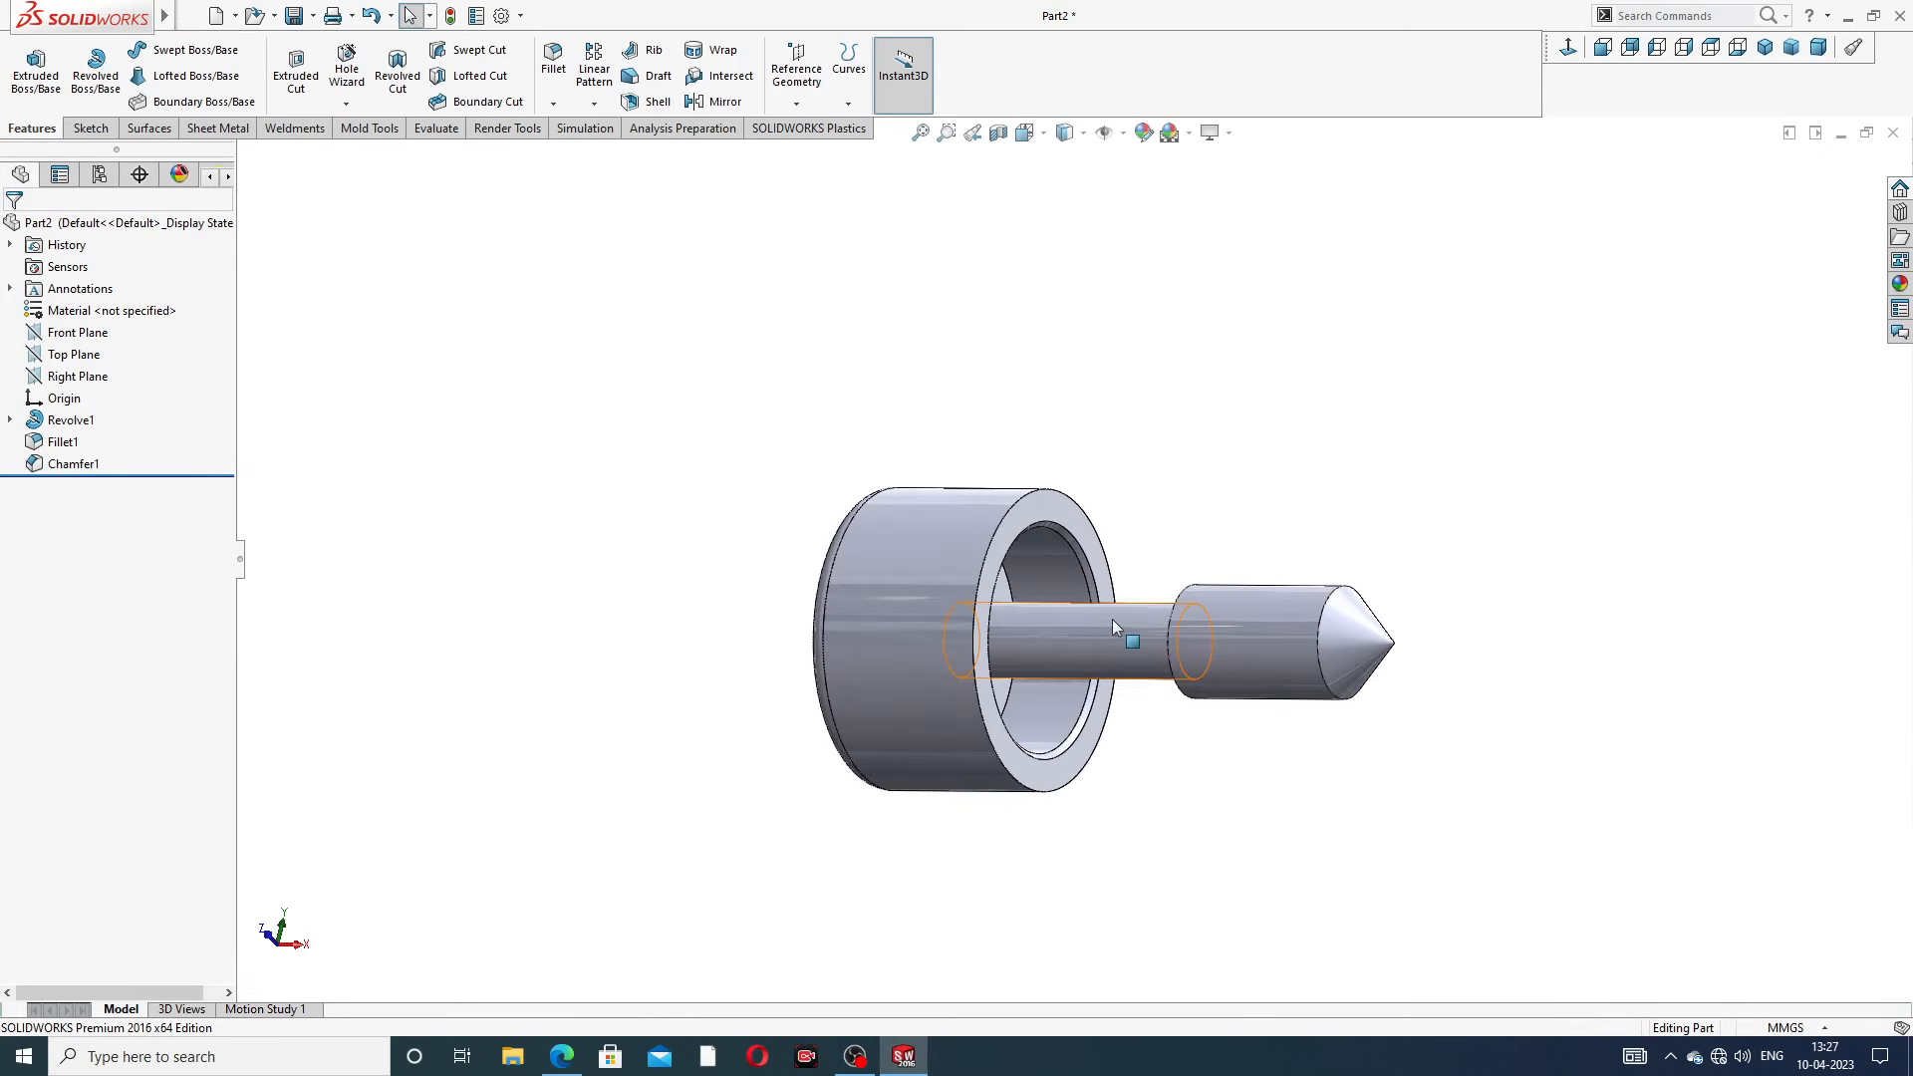
scroll(1112, 619, "down", 2)
middle_click_drag(1212, 527, 1153, 501)
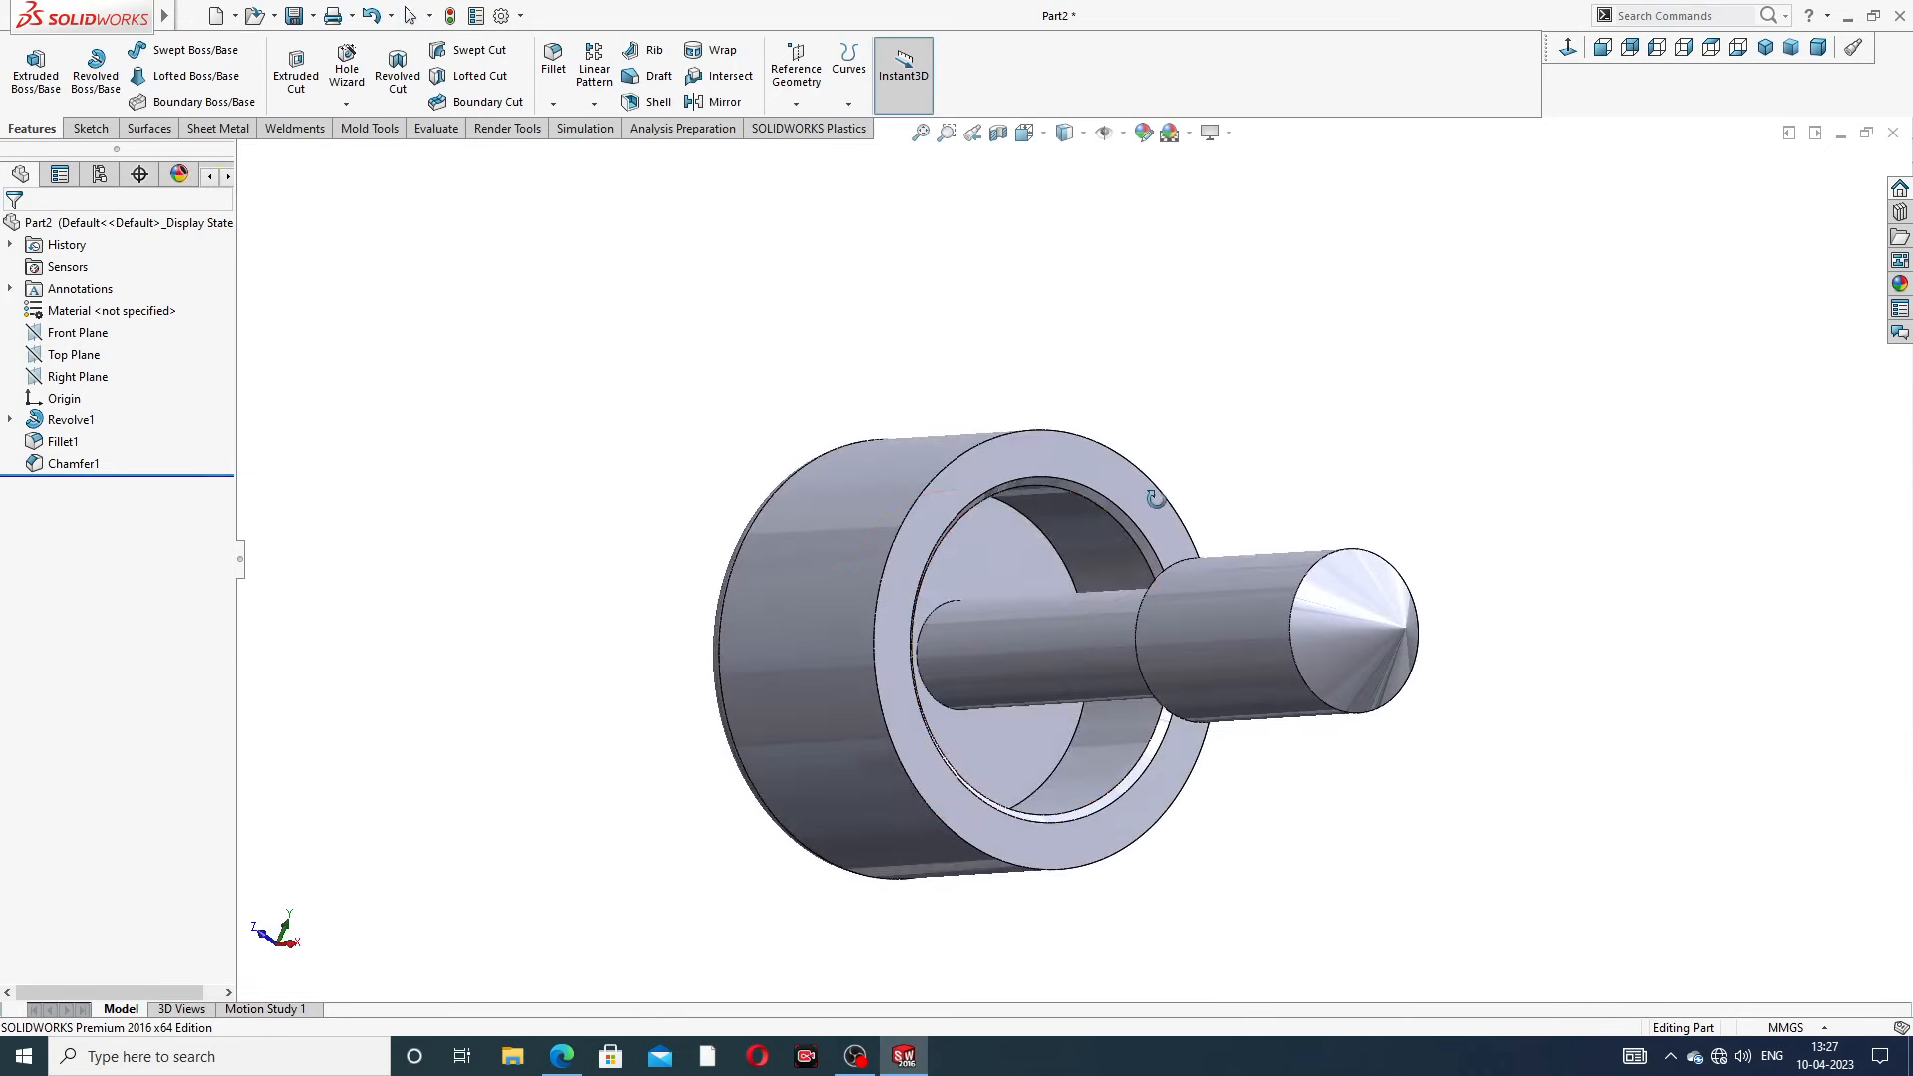
left_click(563, 1056)
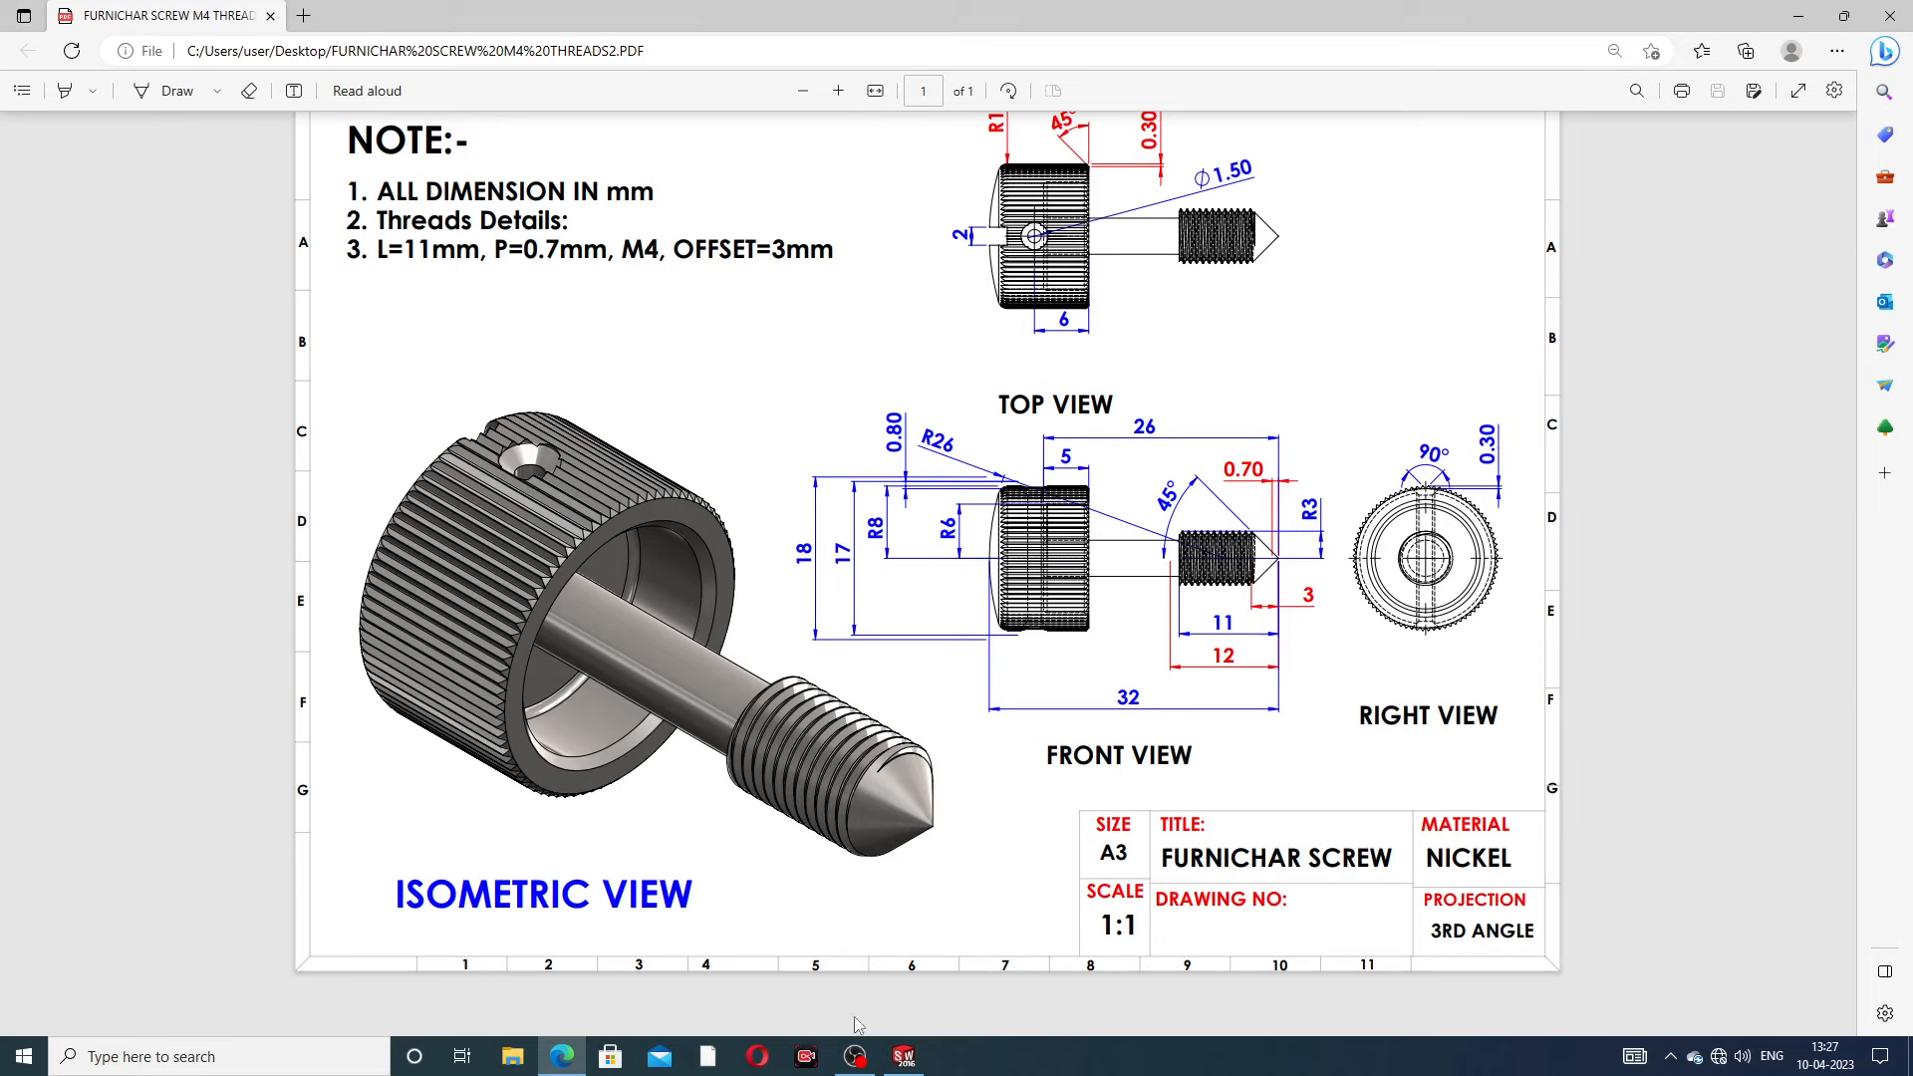
left_click(904, 1055)
Start a new sketch on the flat ring-shaped face at the head's open end
mouse_move(1045, 528)
middle_mouse_down()
mouse_move(1042, 586)
mouse_move(1055, 538)
middle_mouse_up()
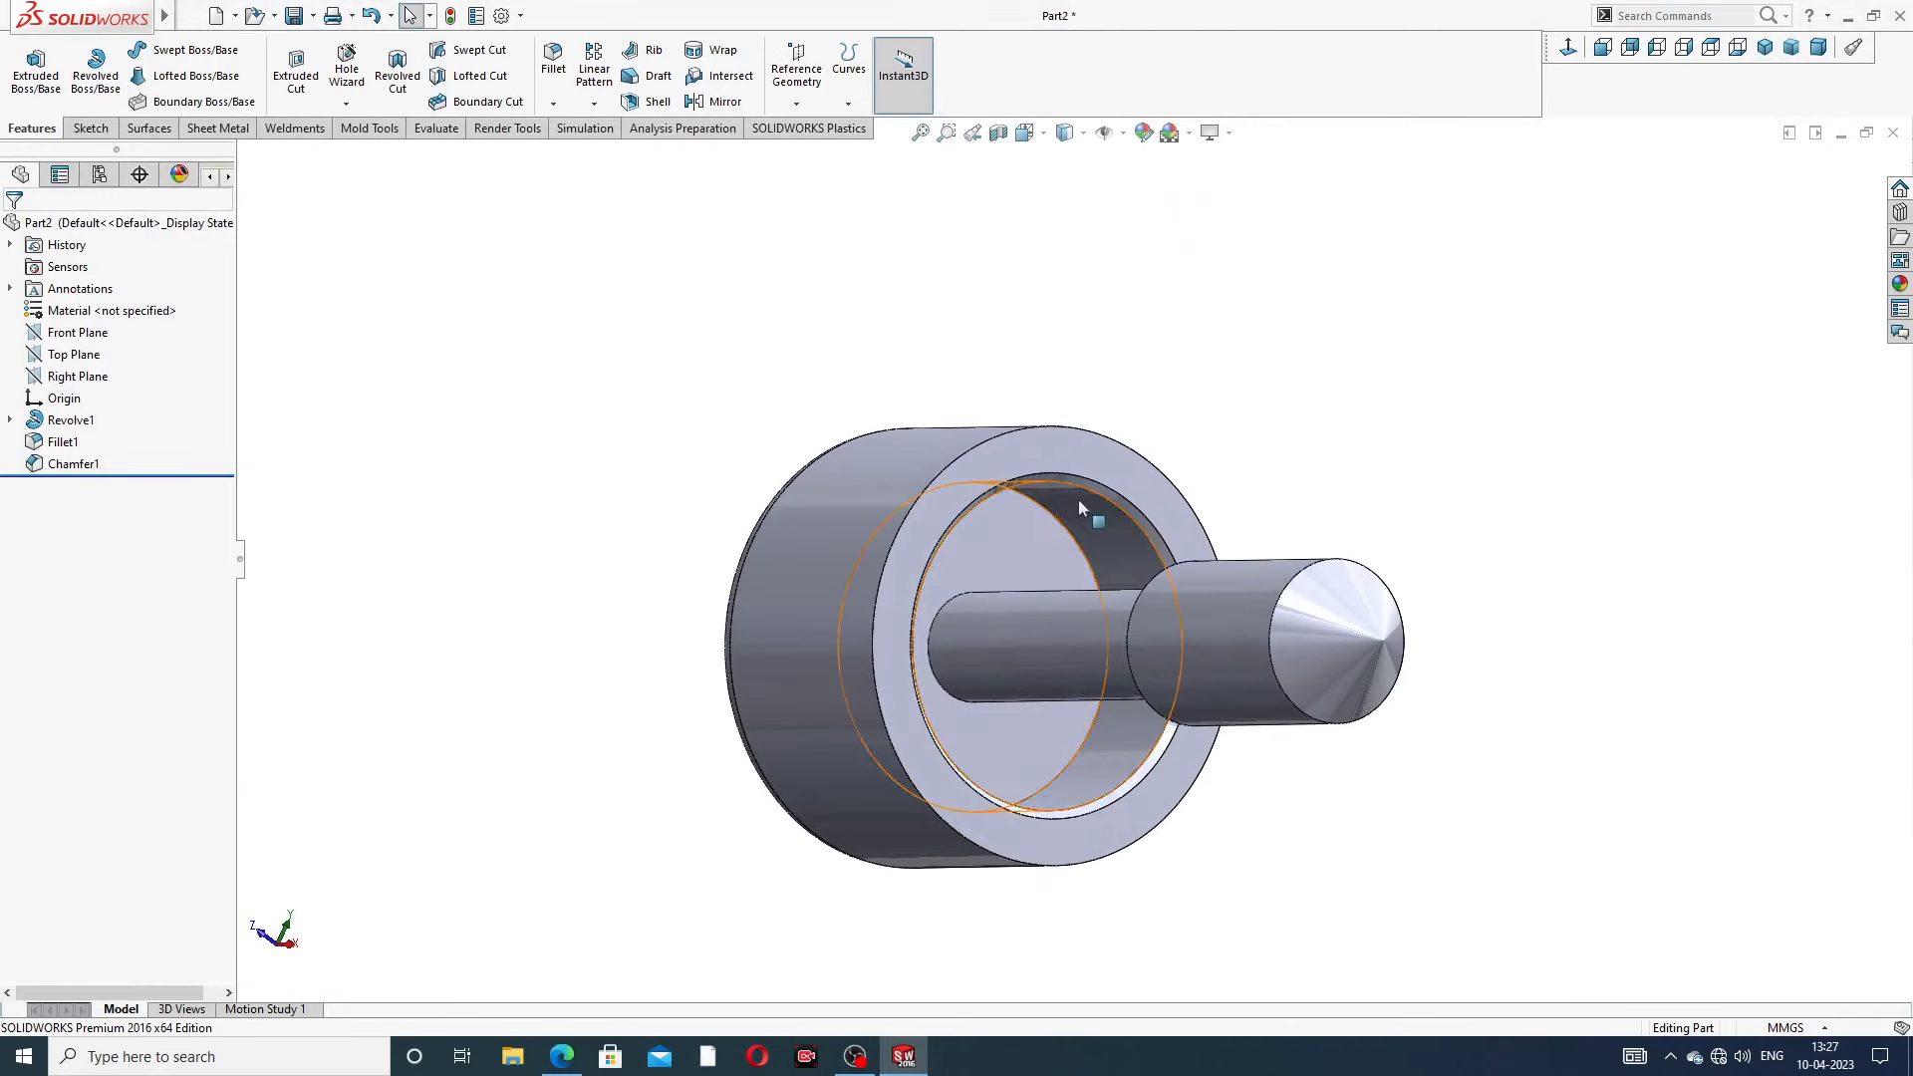
left_click(1070, 446)
left_click(1168, 384)
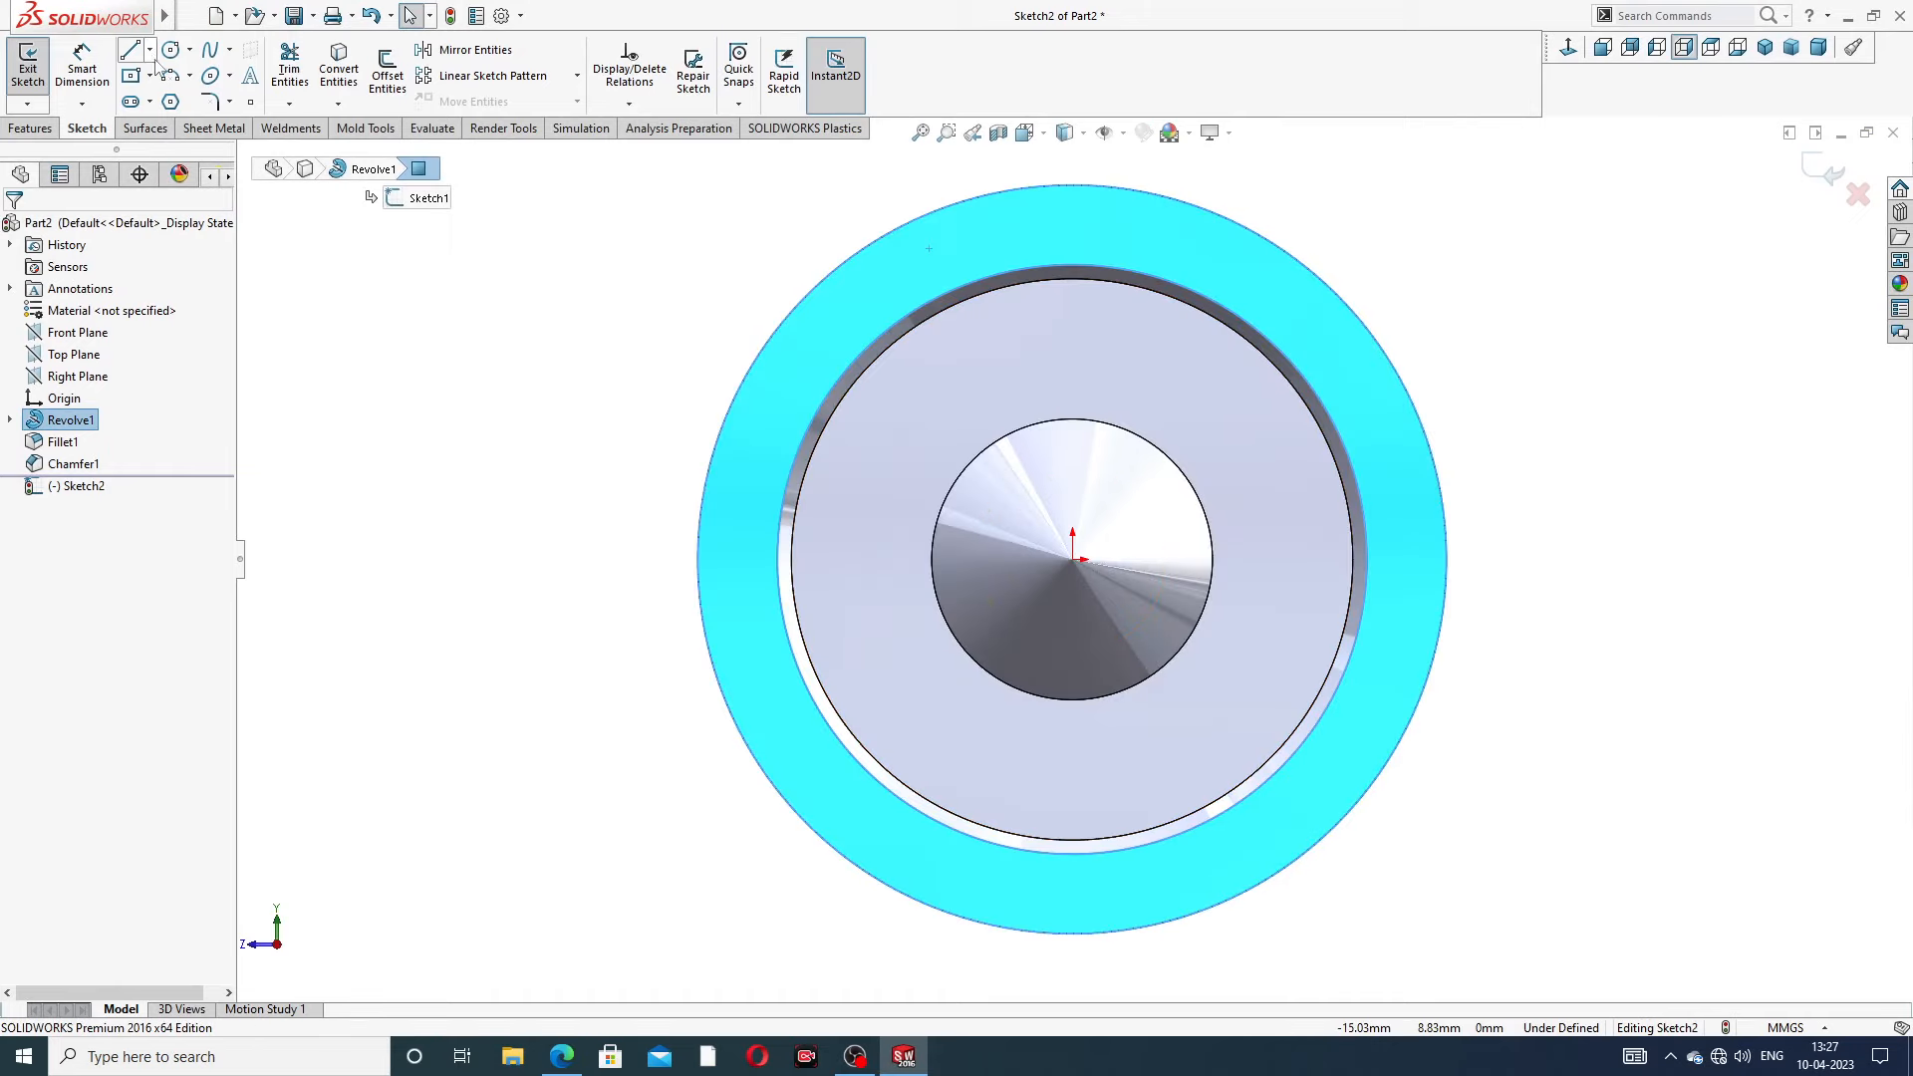
Draw a vertical centerline from the top of the head's outer circular edge to the origin
left_click(149, 50)
left_click(177, 101)
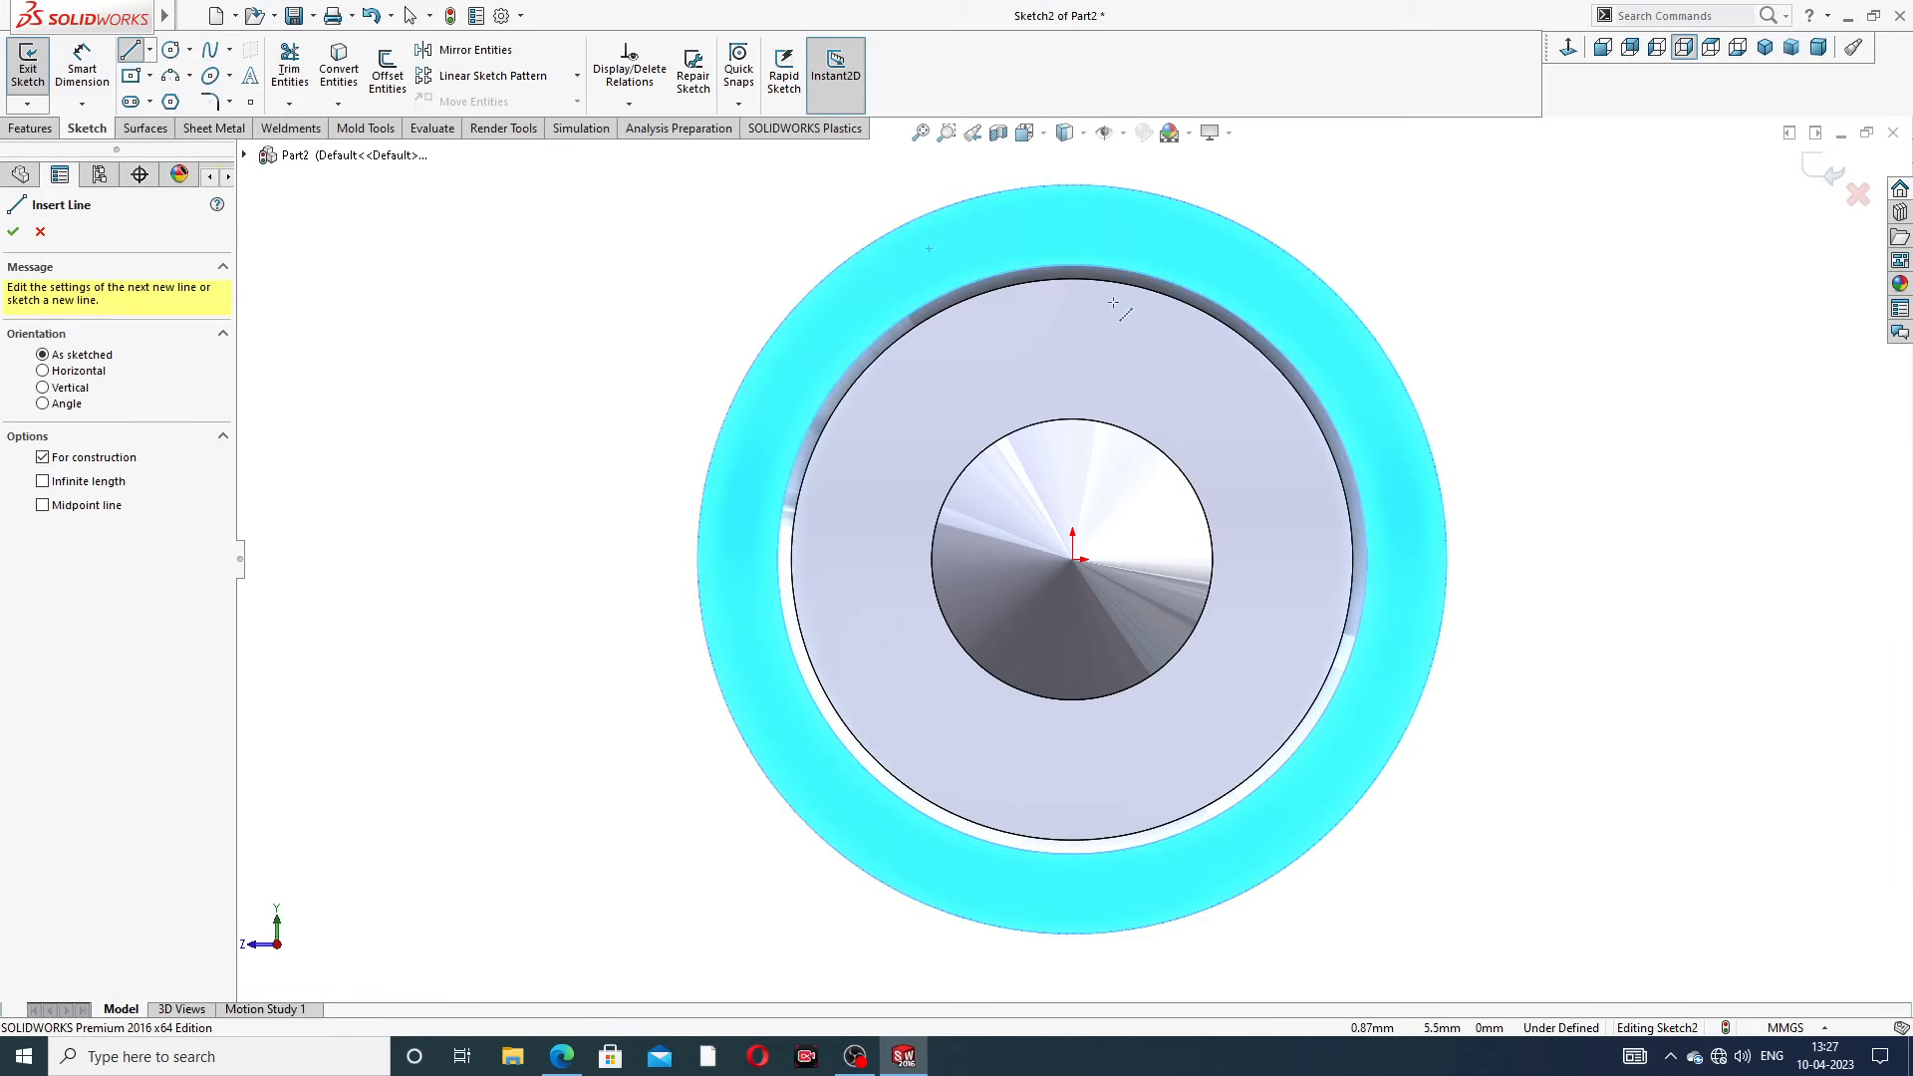
scroll(1112, 302, "up", 2)
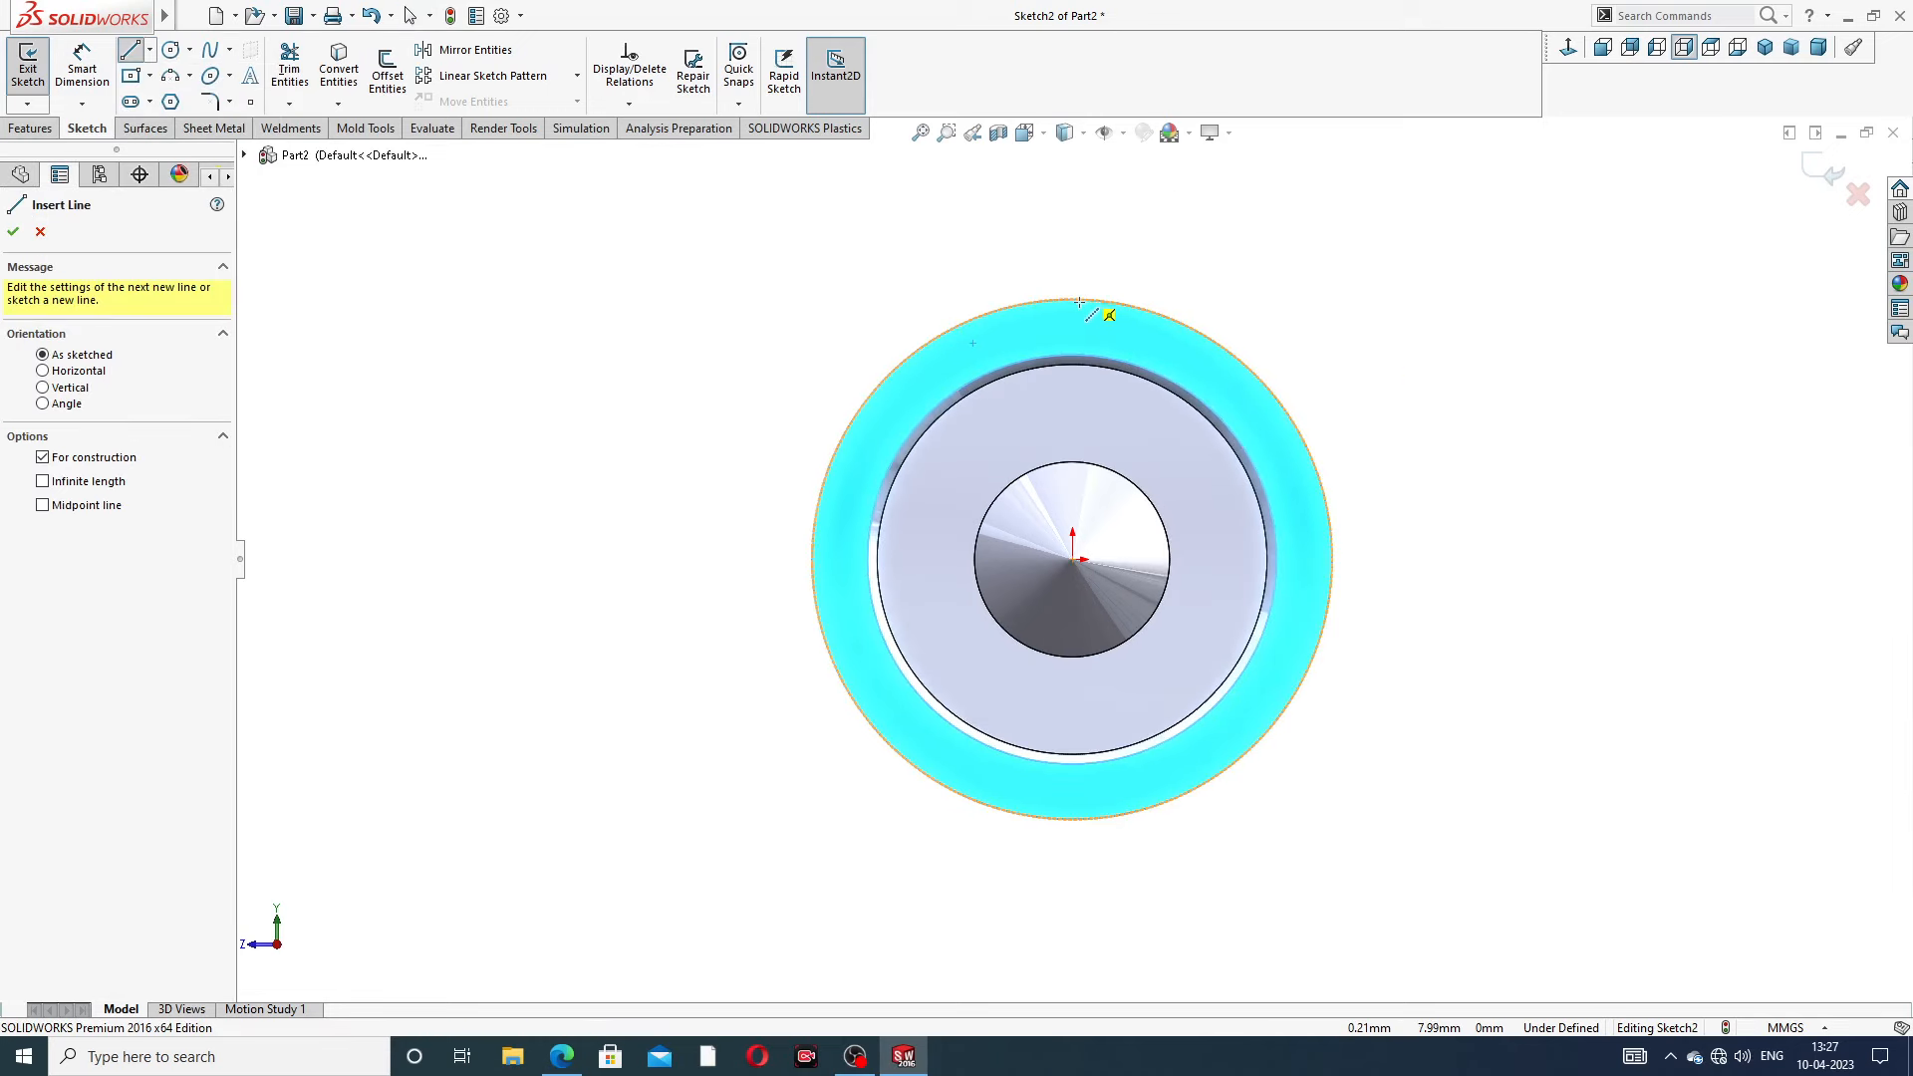
left_click(1072, 299)
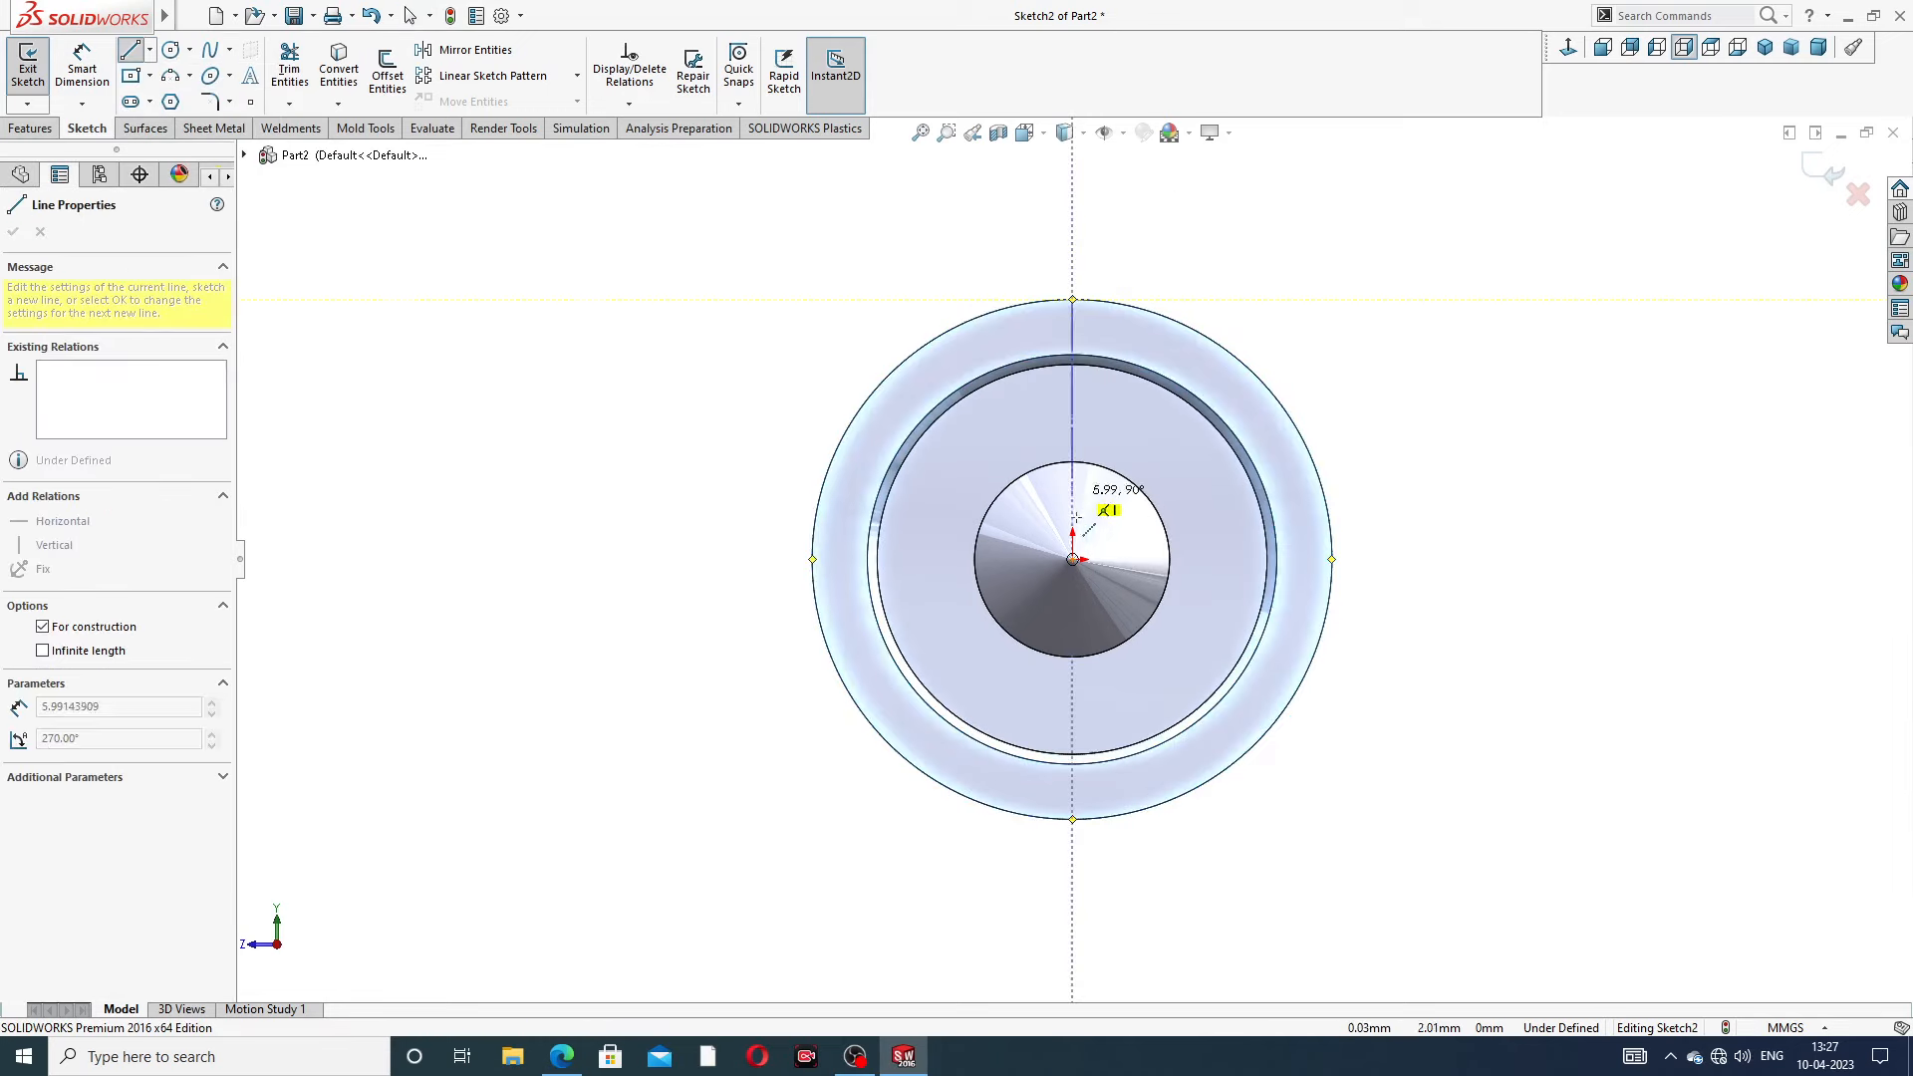
left_click(1072, 559)
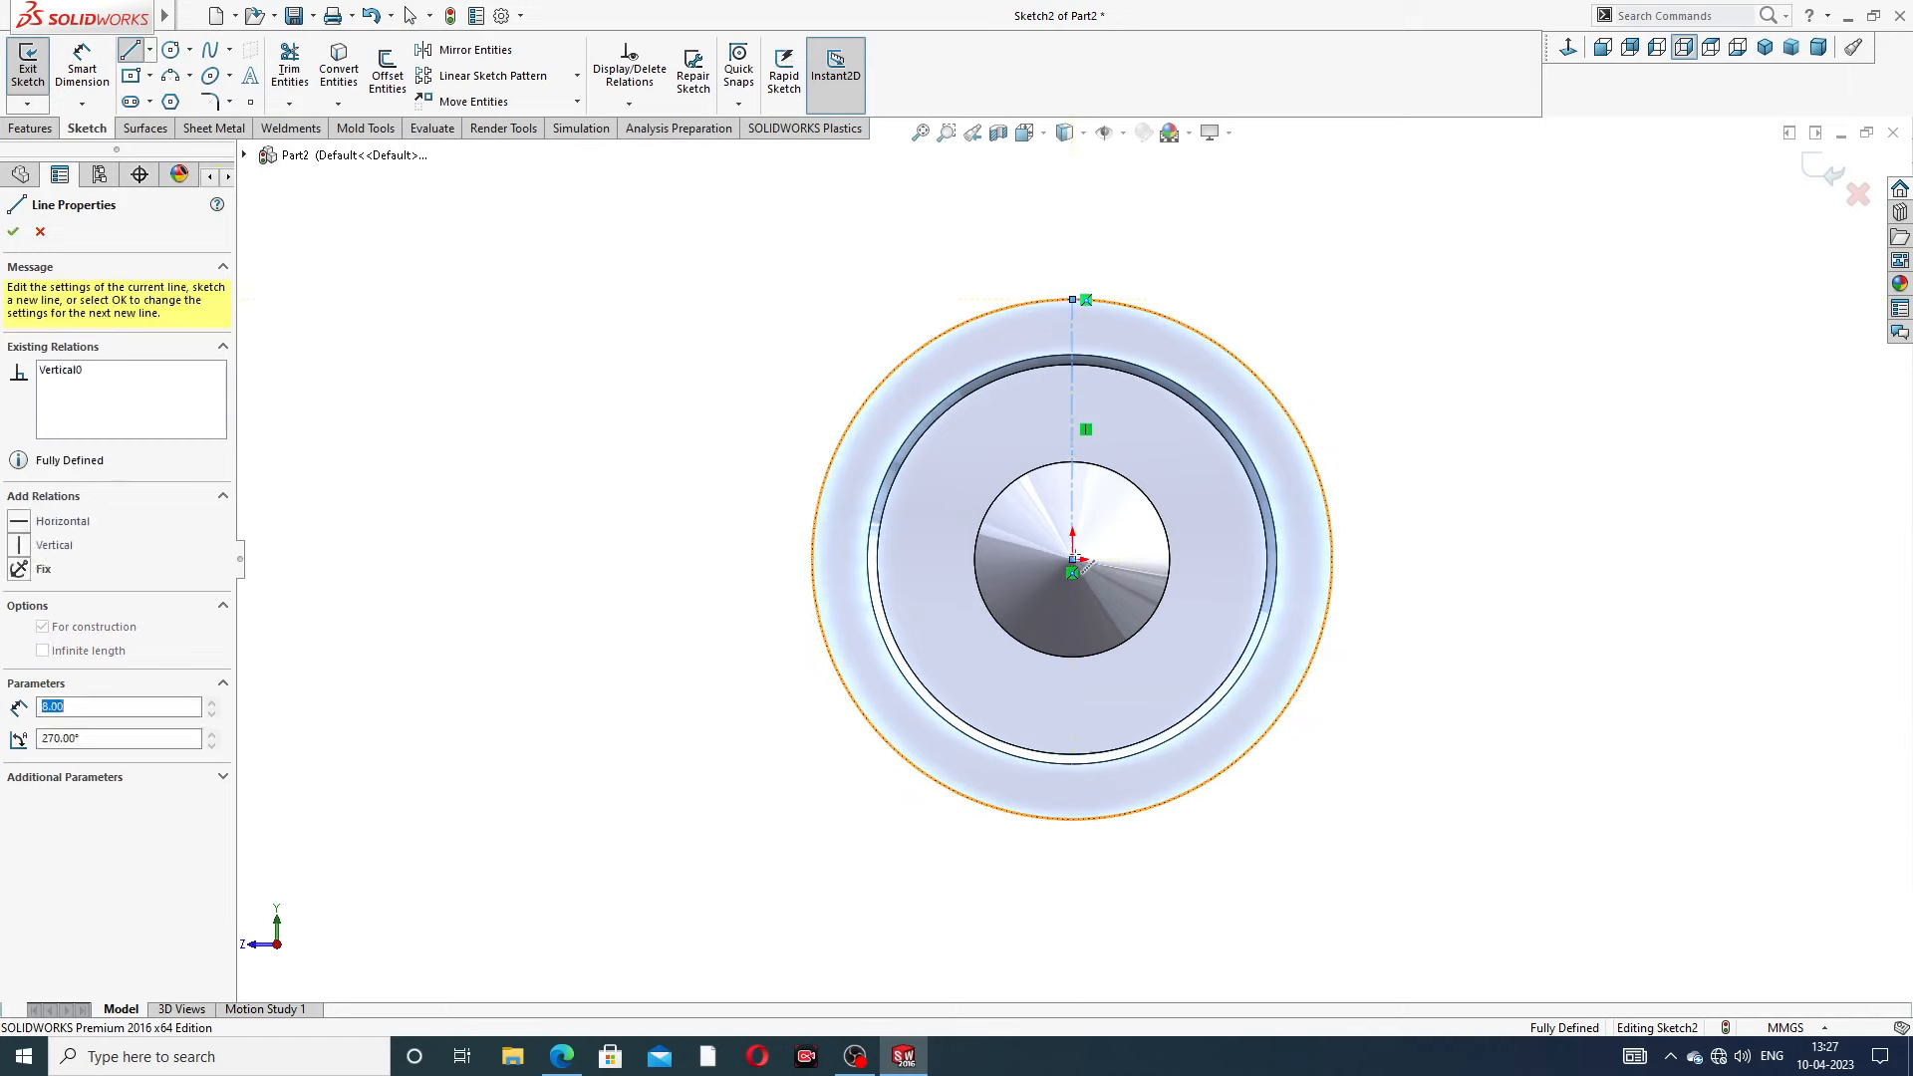
right_click(1300, 264)
left_click(1350, 280)
Sketch a closed triangle with its lower vertex on the centerline and a horizontal line about 1.45 mm long above the head's outer edge
scroll(1060, 416, "down", 2)
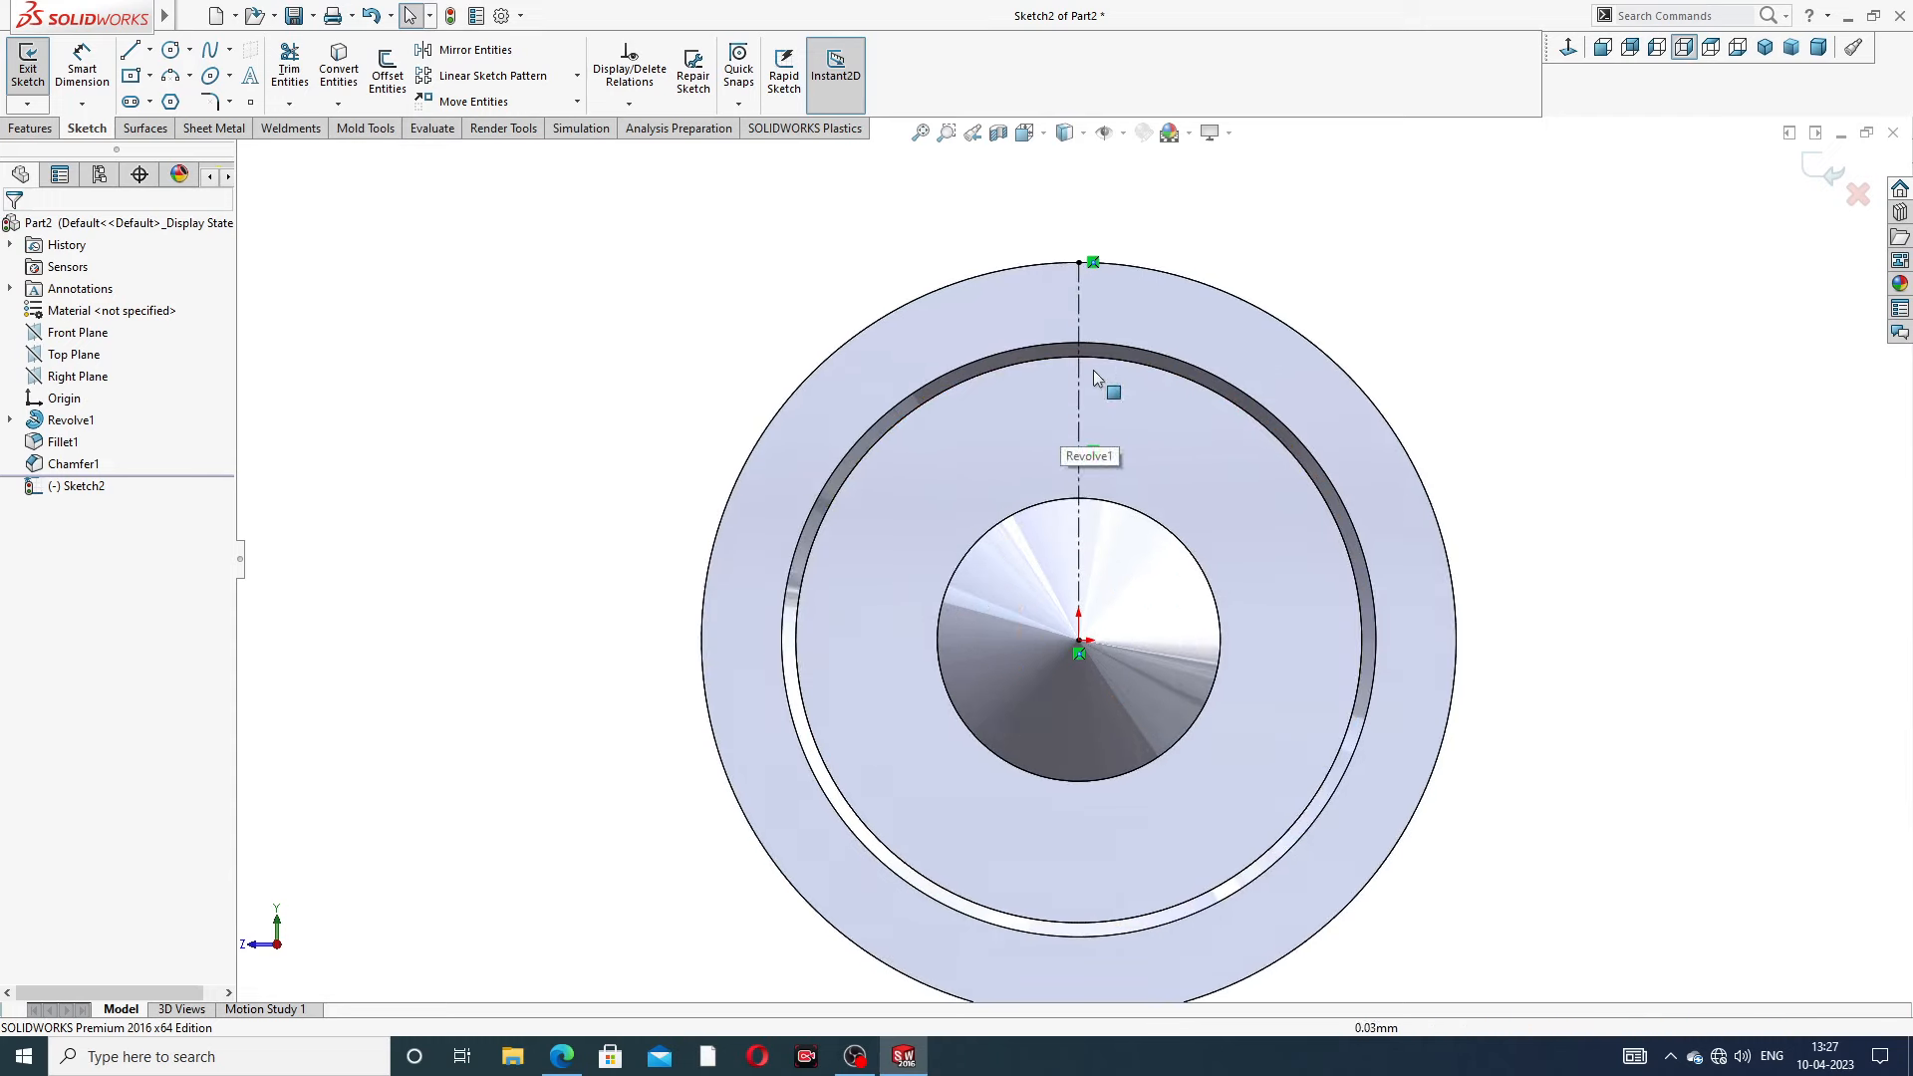
scroll(1120, 349, "down", 1)
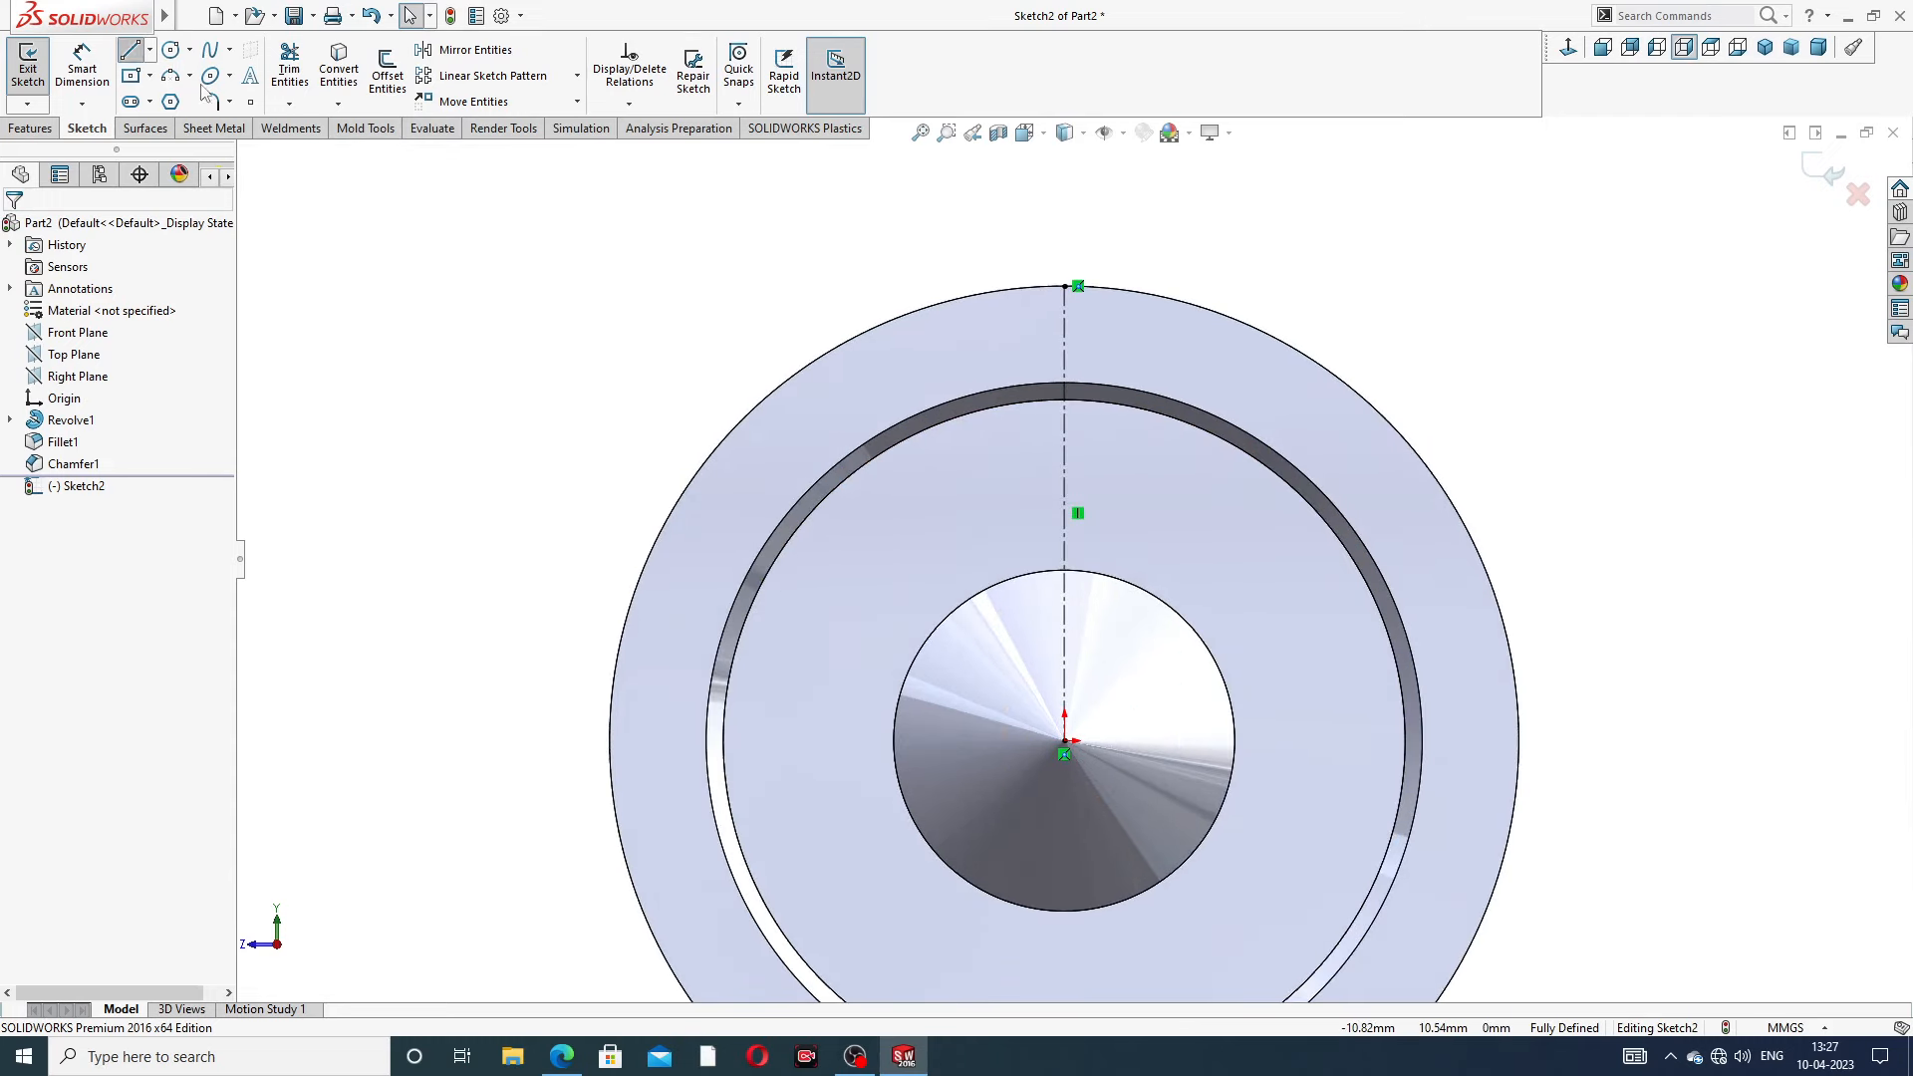
key("l")
scroll(1081, 269, "down", 3)
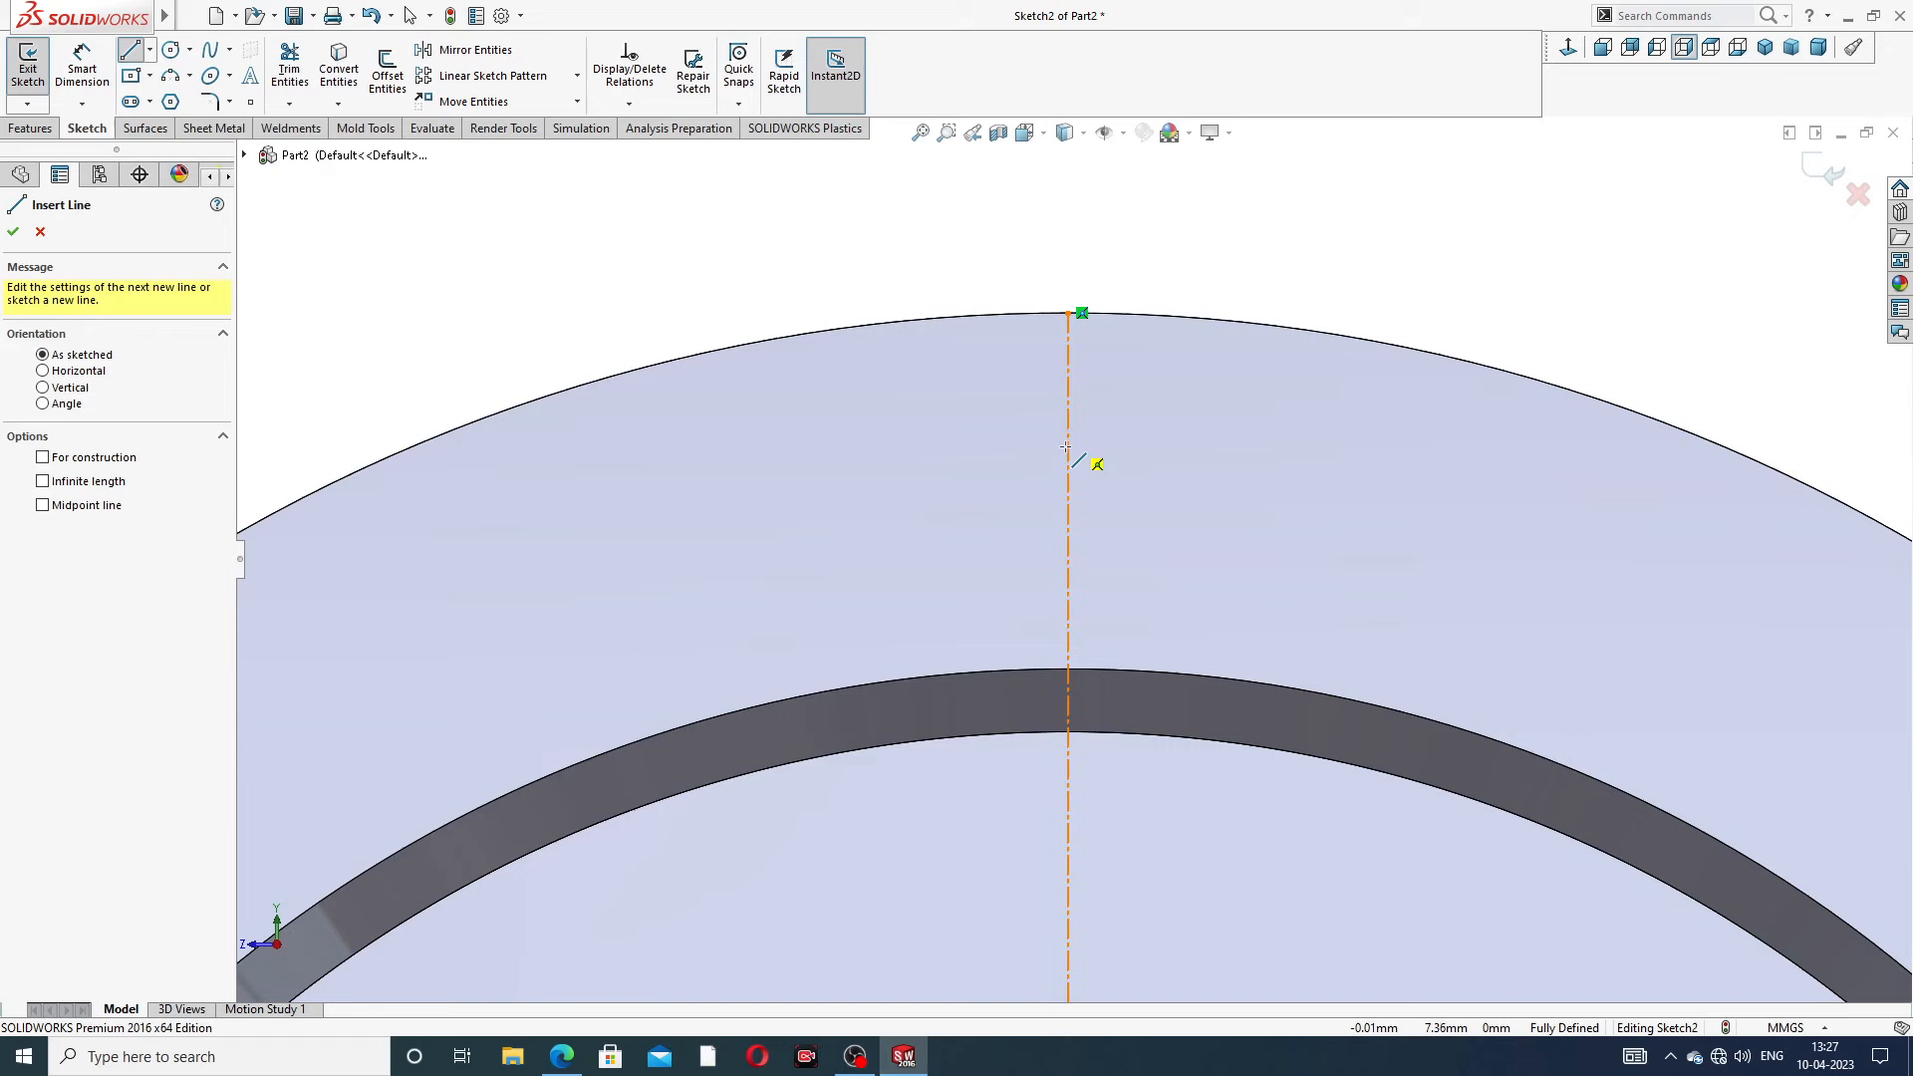
left_click(1067, 446)
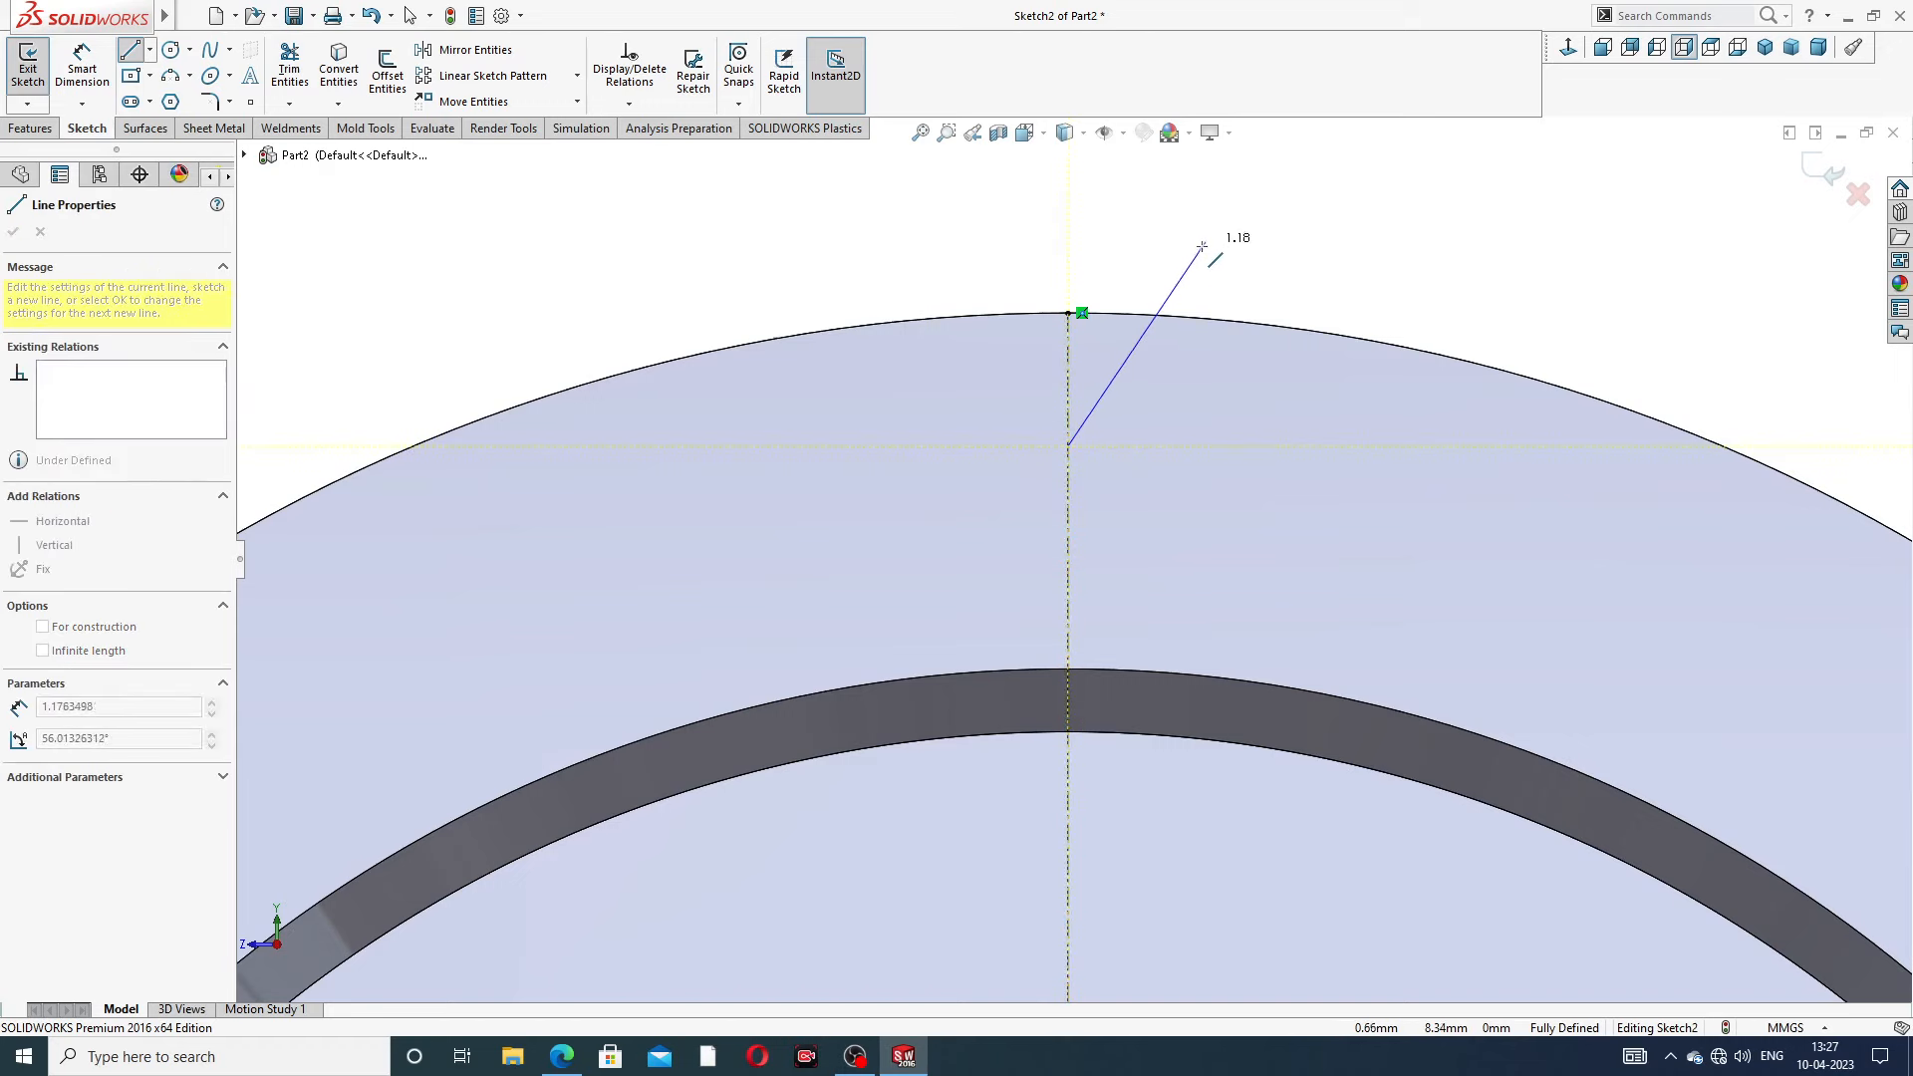
left_click(1182, 272)
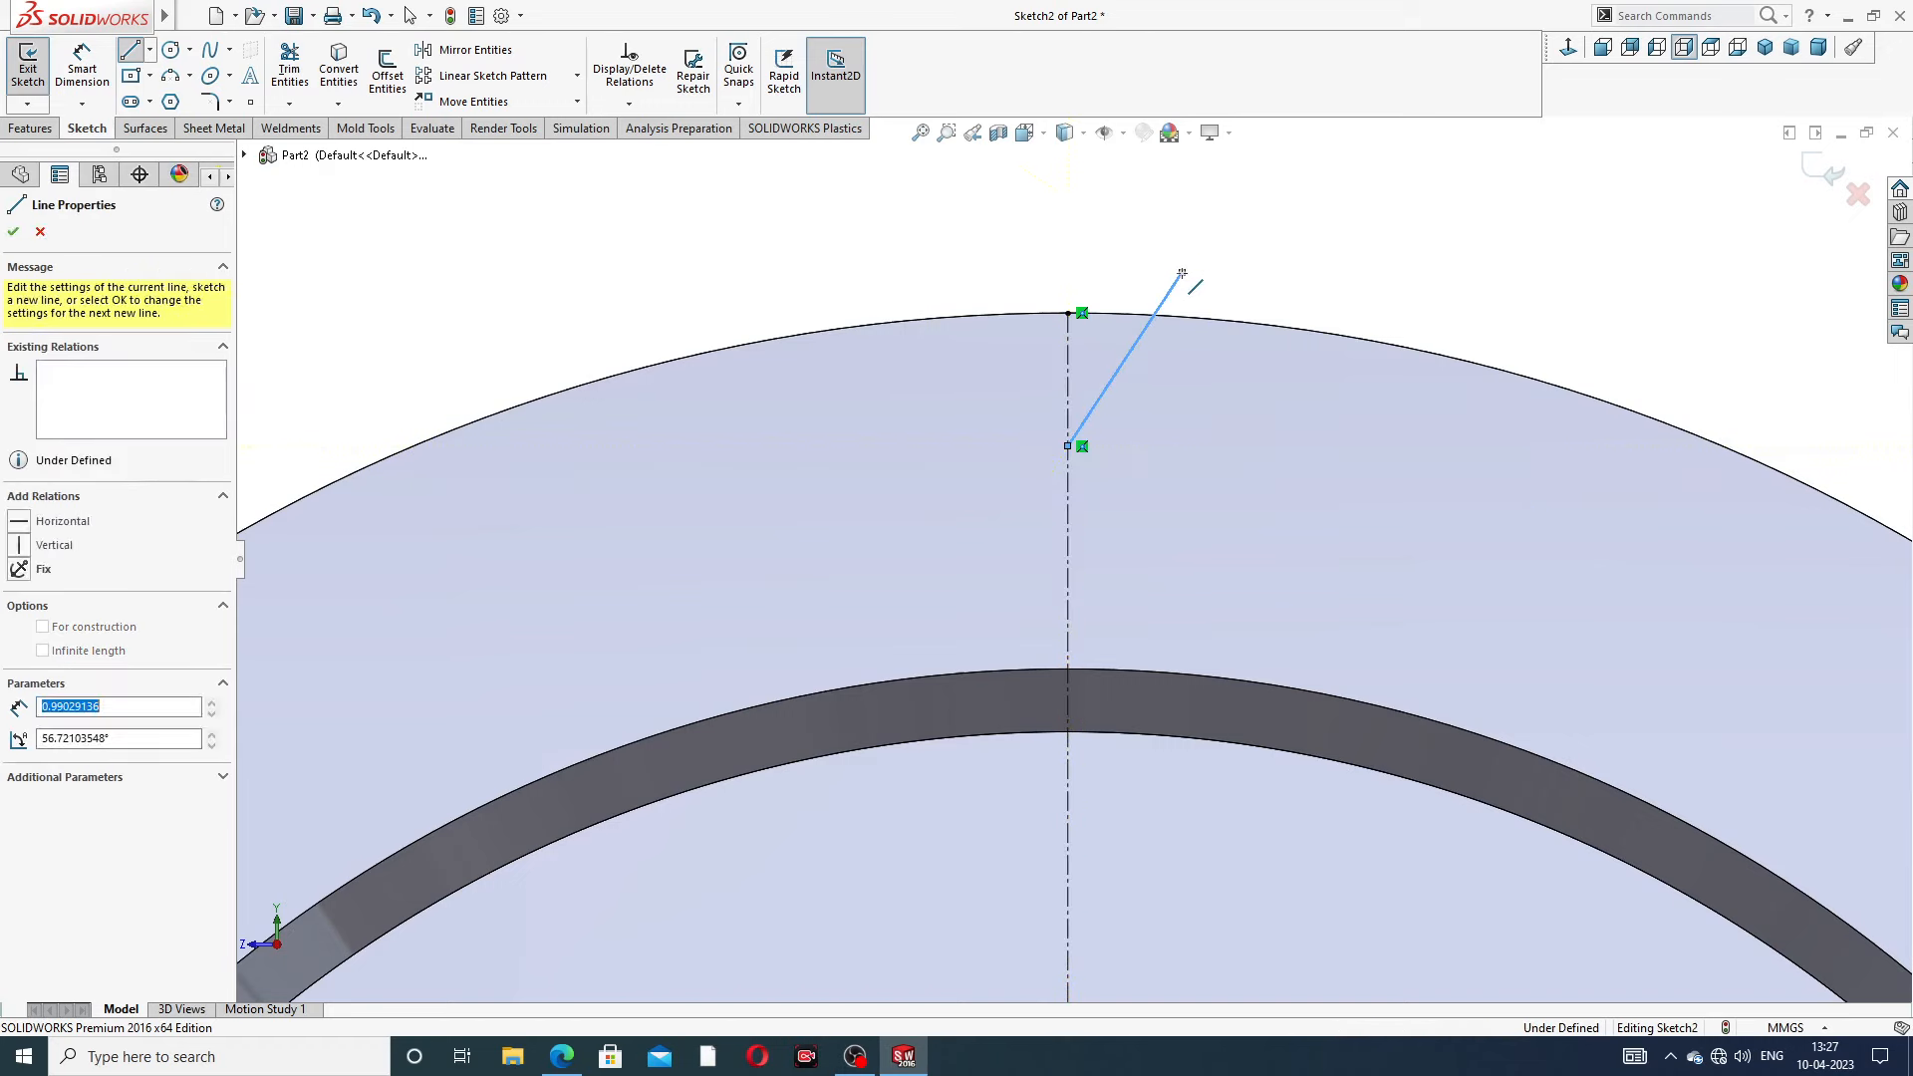
left_click(878, 272)
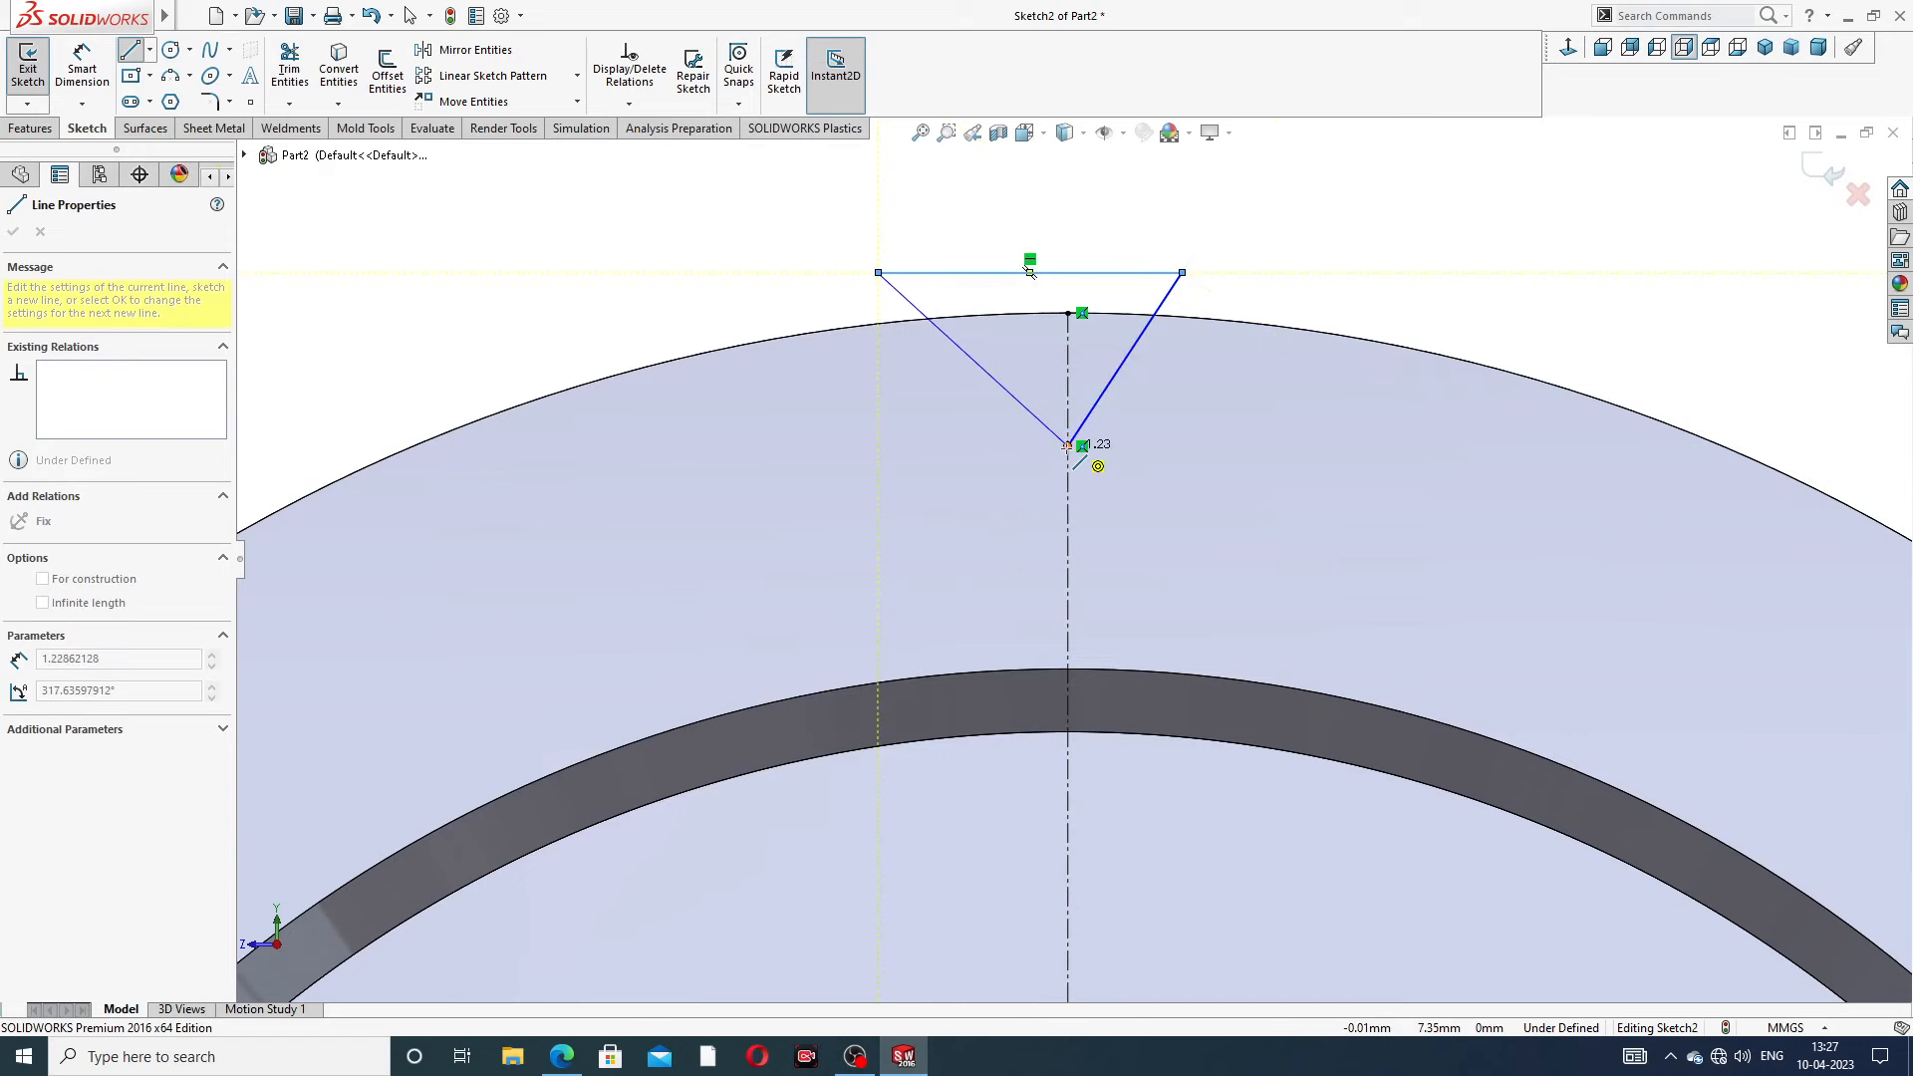
left_click(1067, 446)
right_click(1309, 233)
left_click(1344, 257)
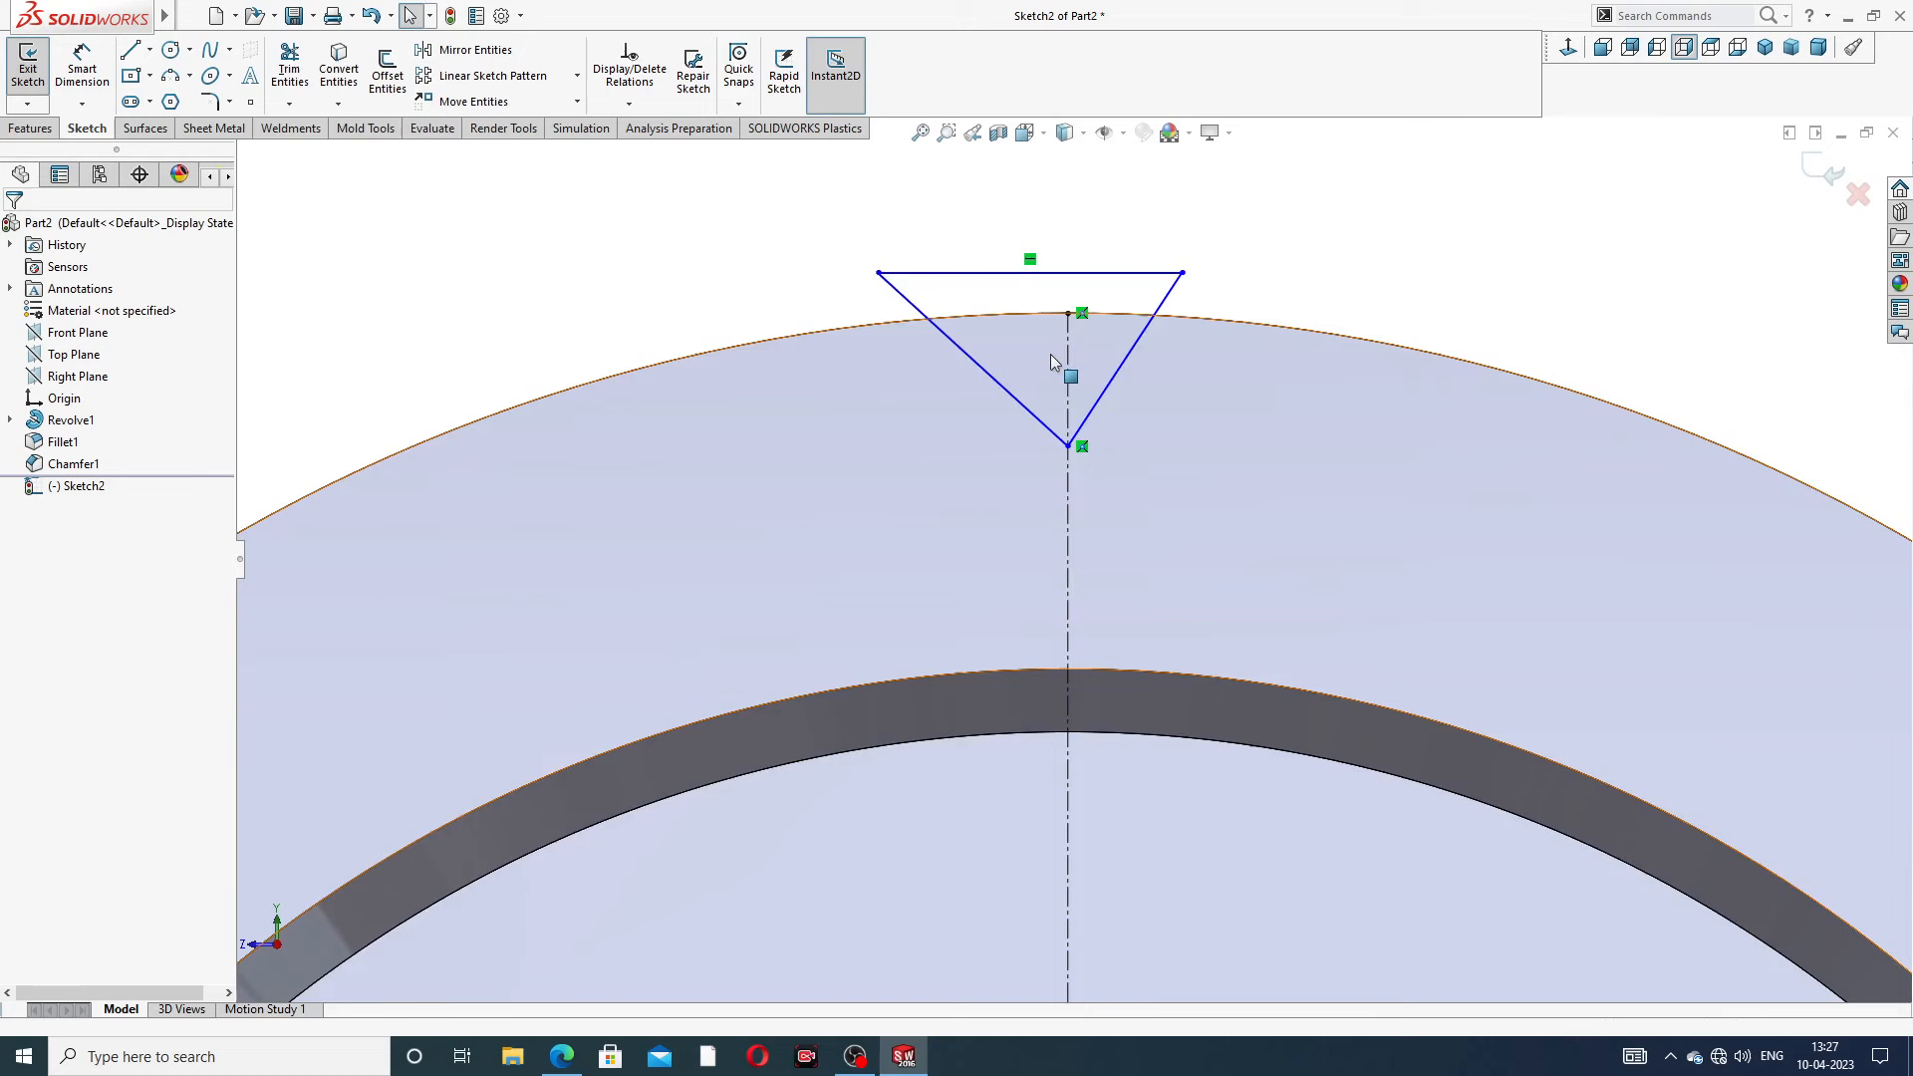
Add a midpoint relation between the triangle's horizontal line and the upper endpoint of the centerline
scroll(1050, 355, "down", 3)
left_click(1084, 250)
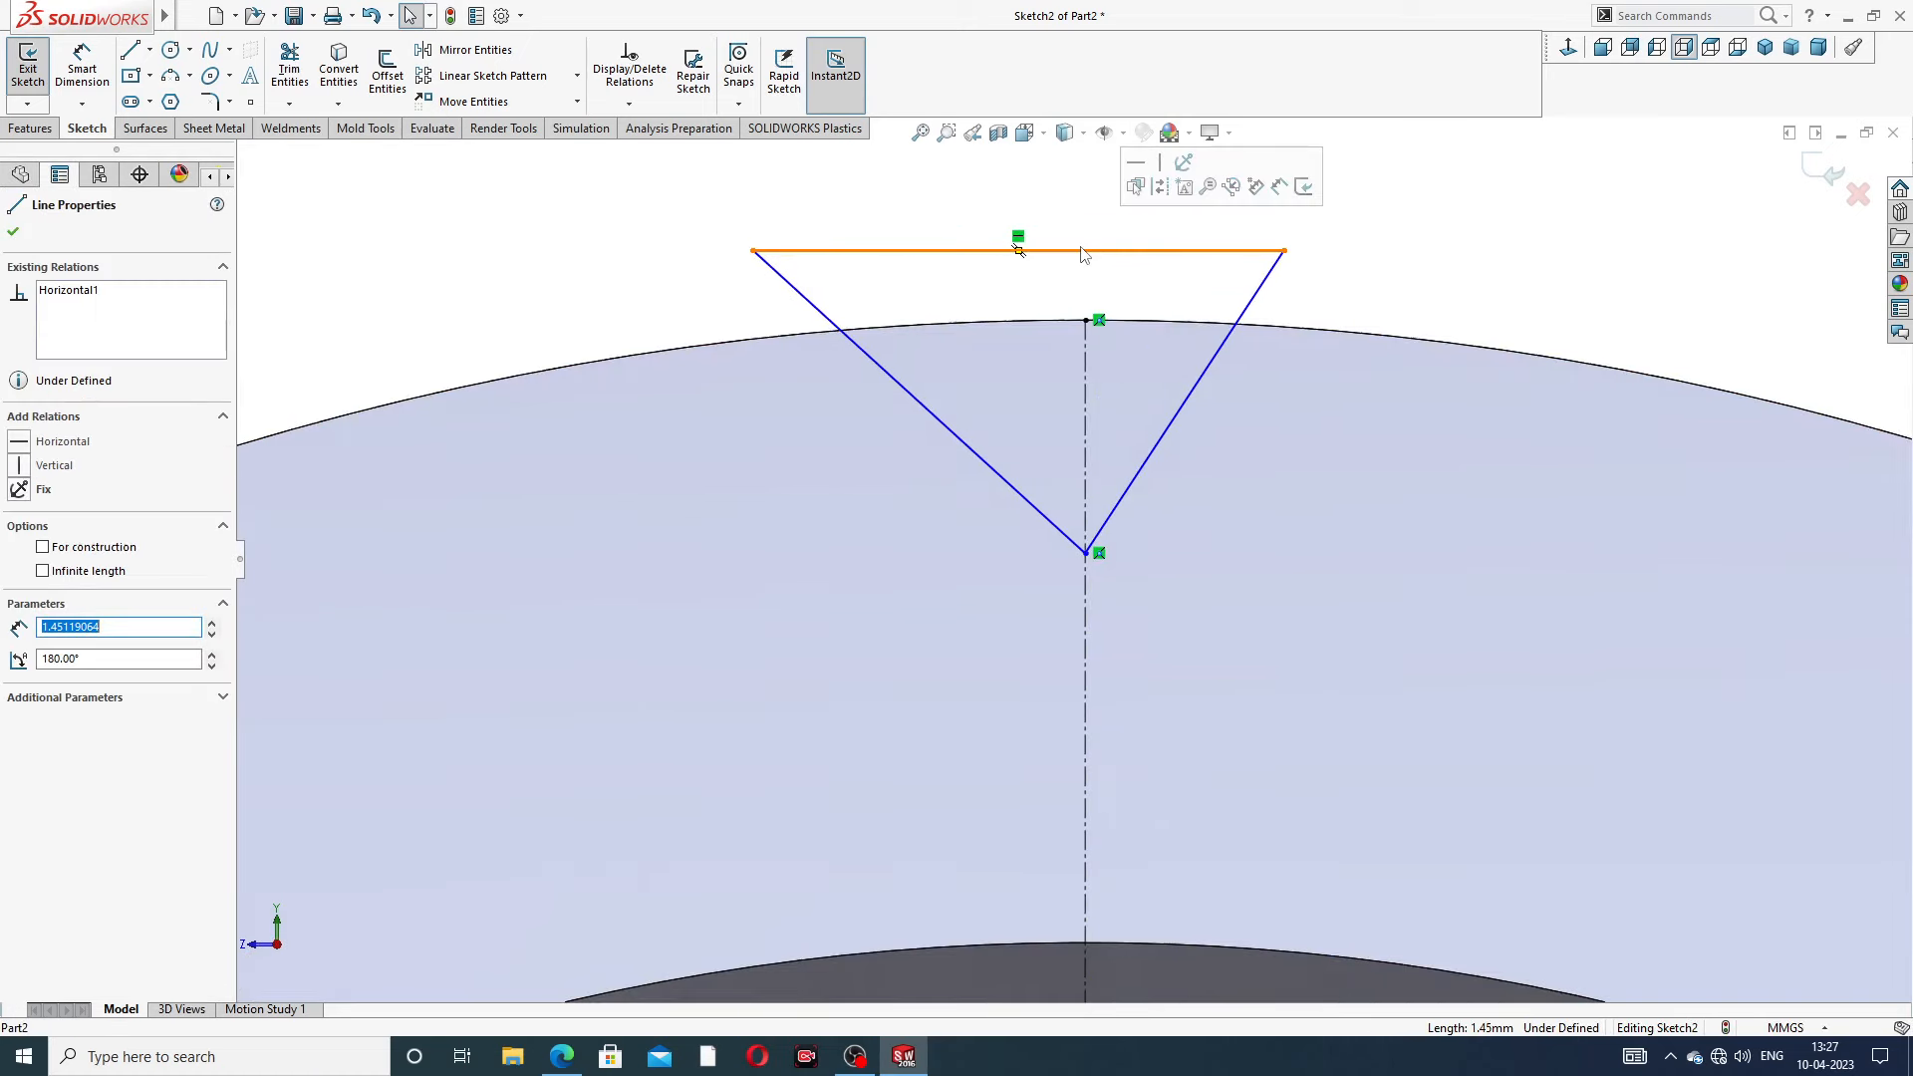
left_click(1086, 320, "ctrl")
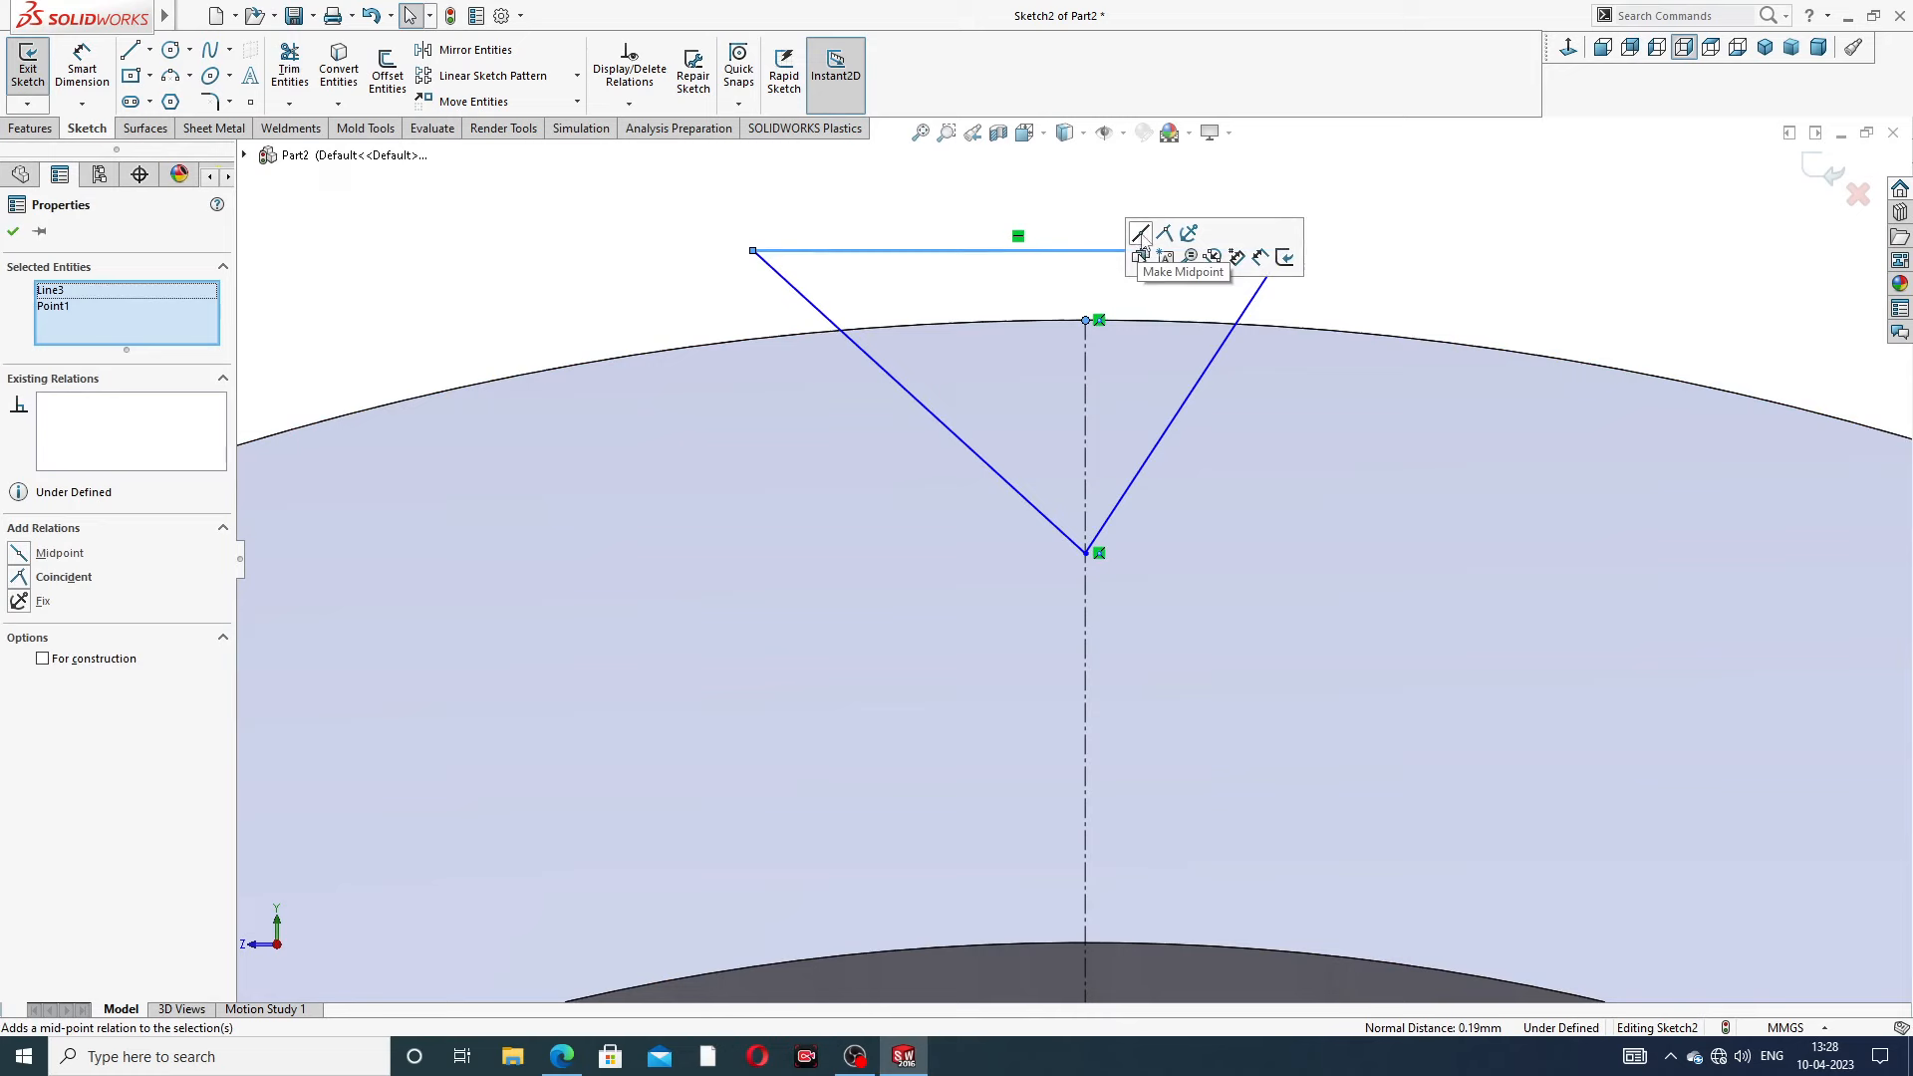
left_click(1140, 236)
left_click(1060, 379)
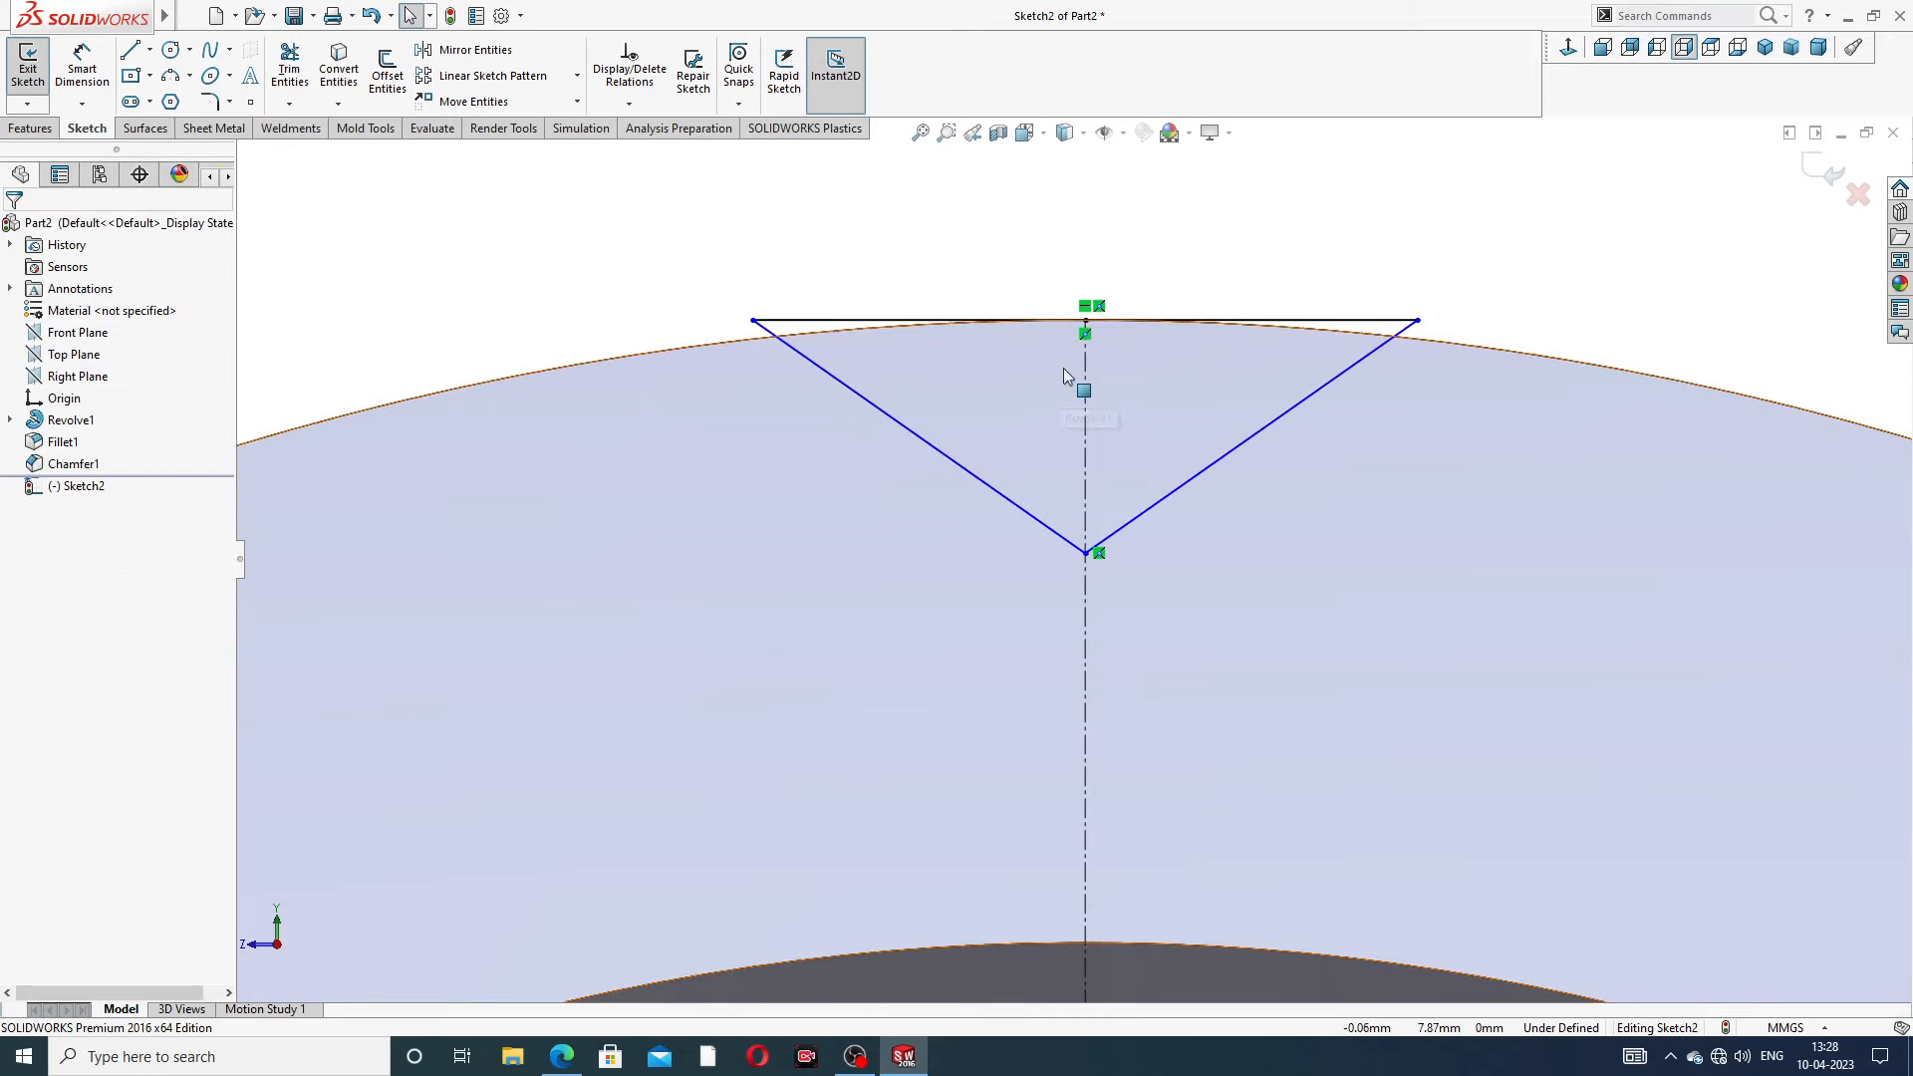
Dimension the angle between the triangle's two slanted lines as 90 degrees
left_click(82, 68)
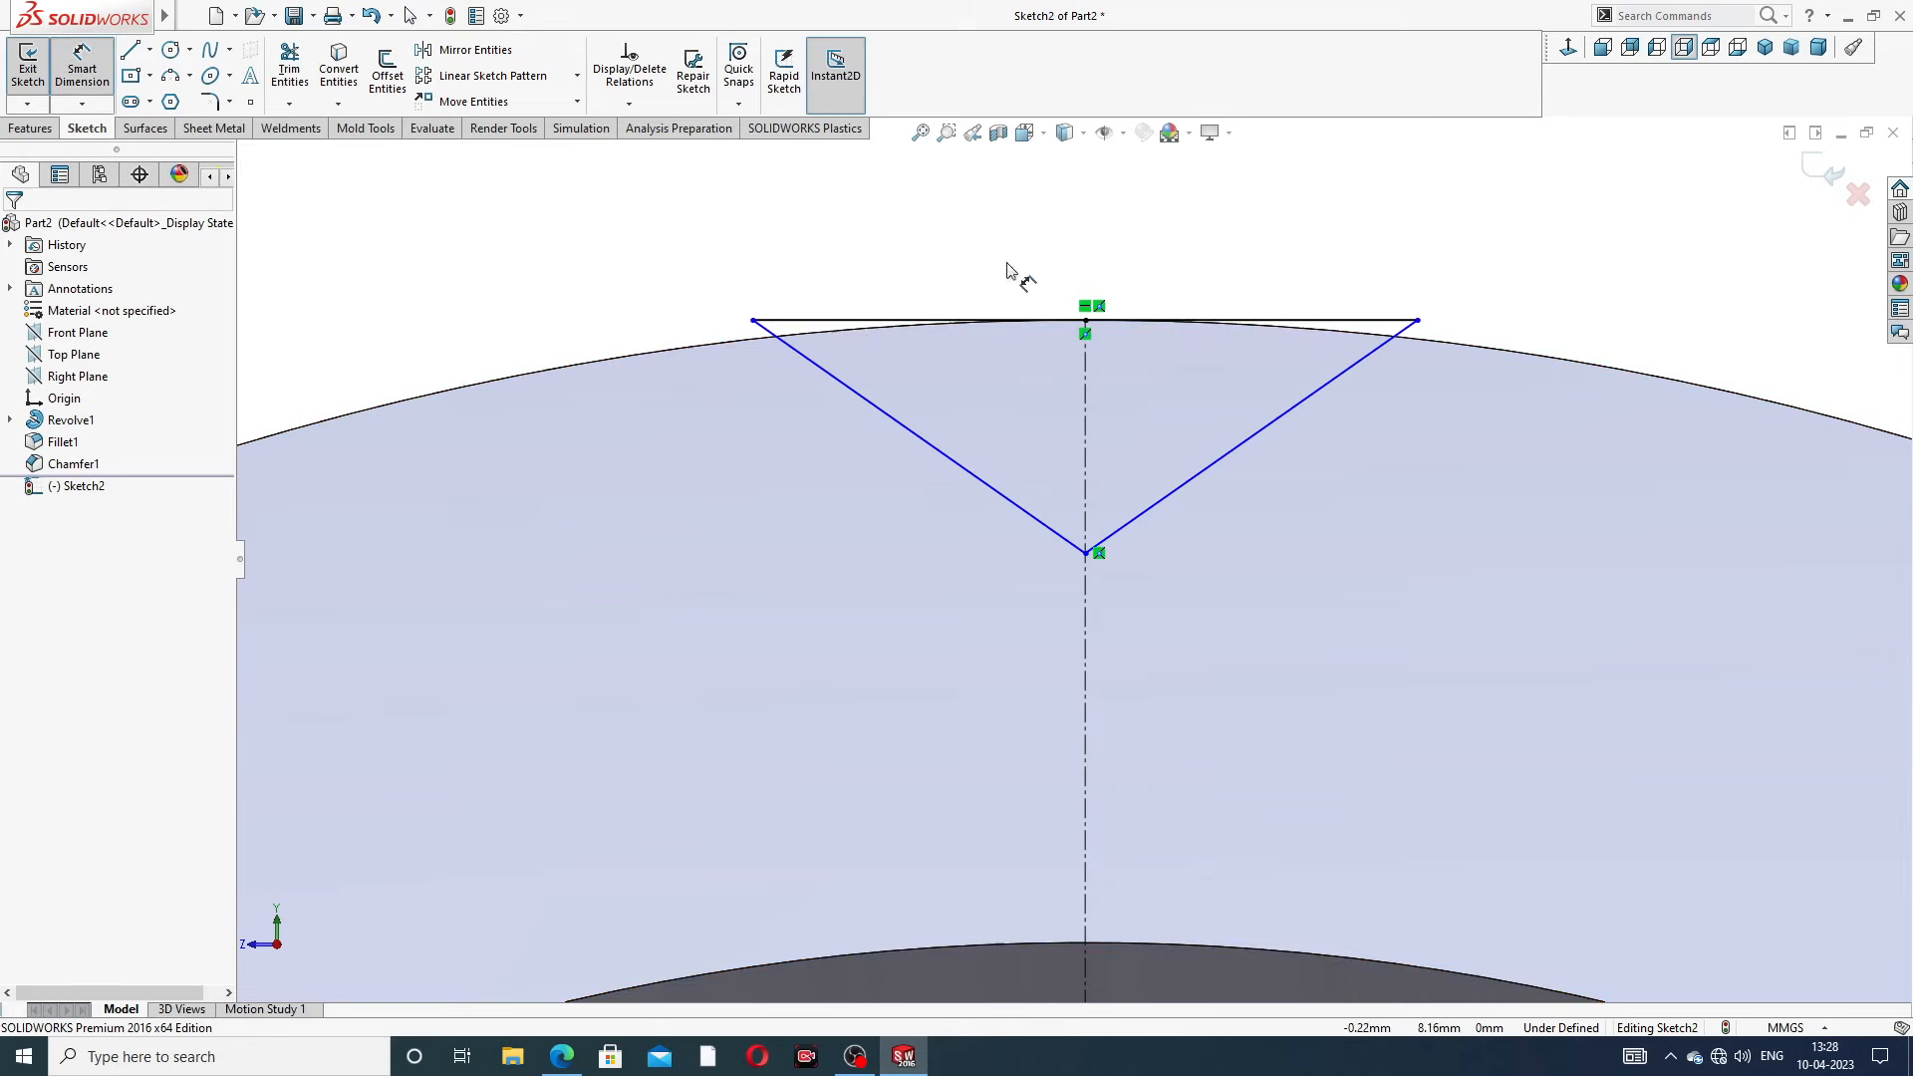
left_click(1034, 515)
left_click(1186, 488)
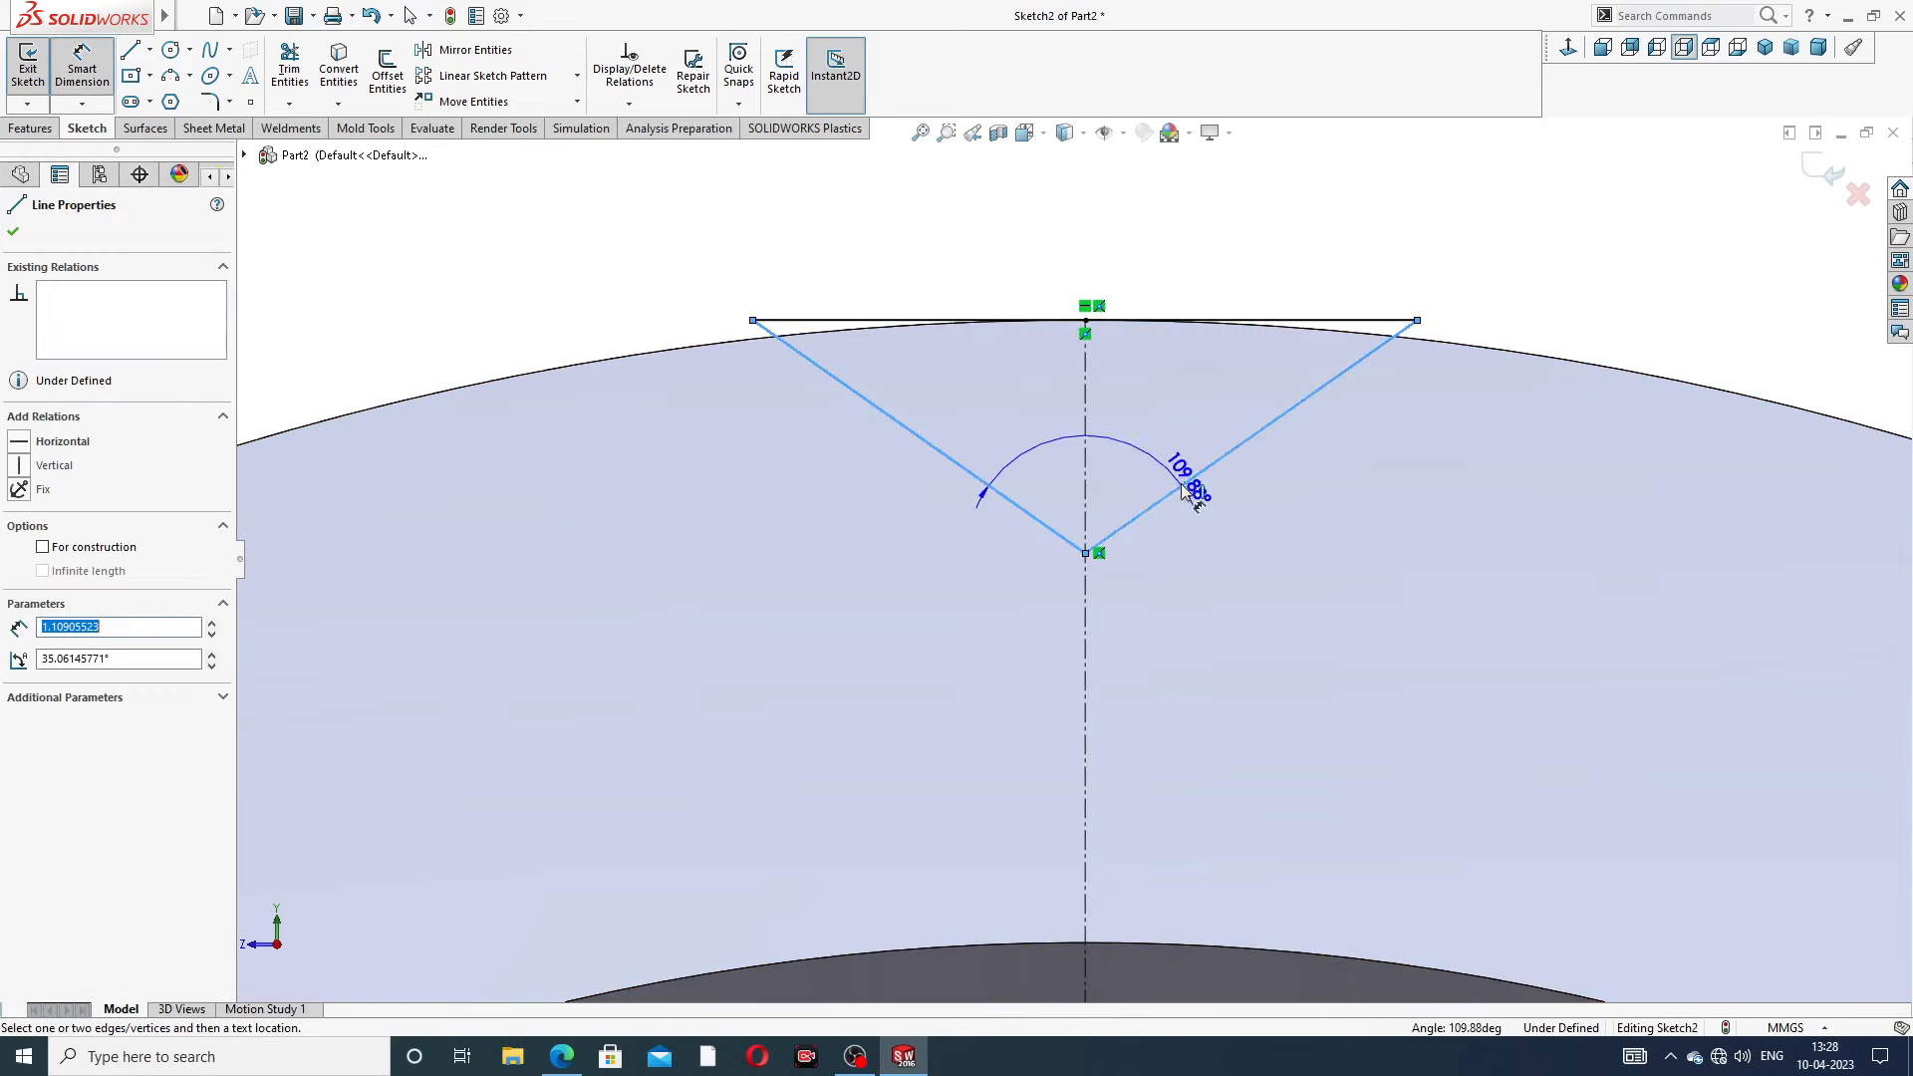
left_click(1108, 426)
type("90")
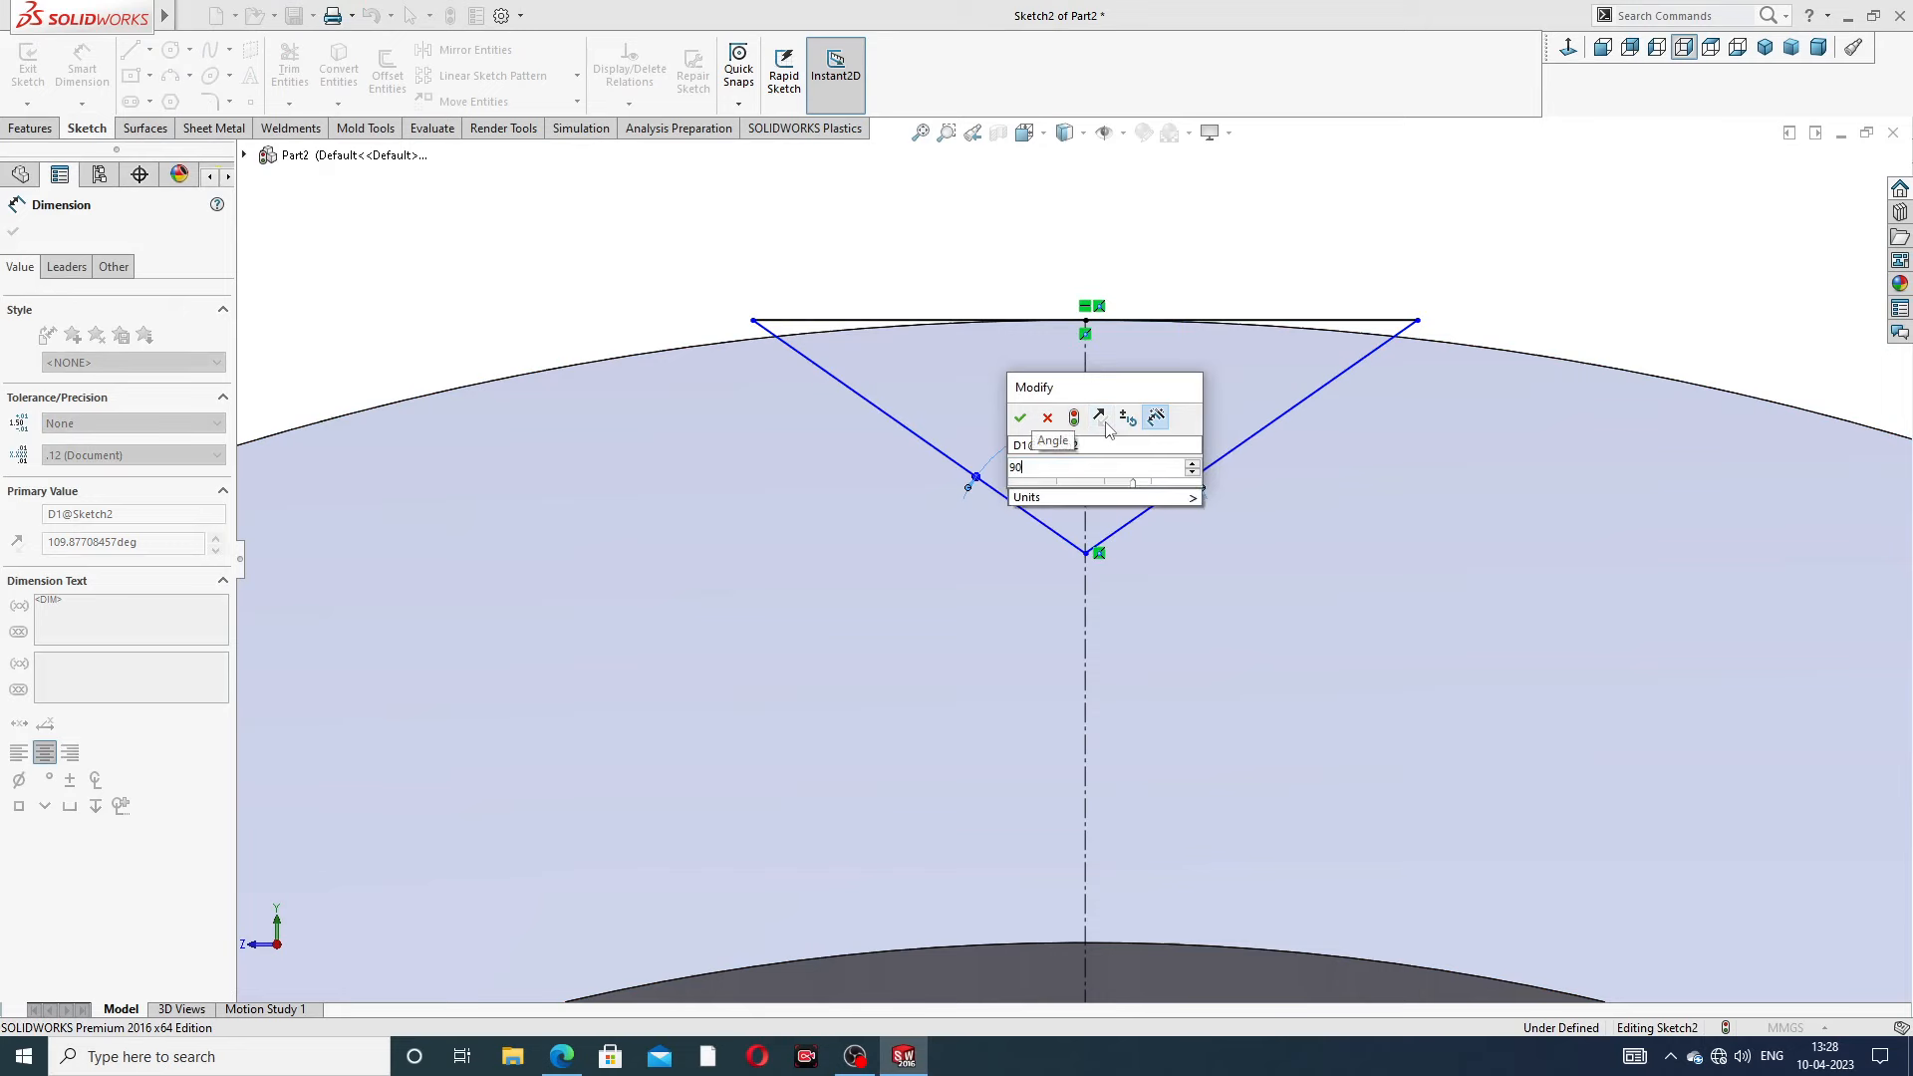
key("Return")
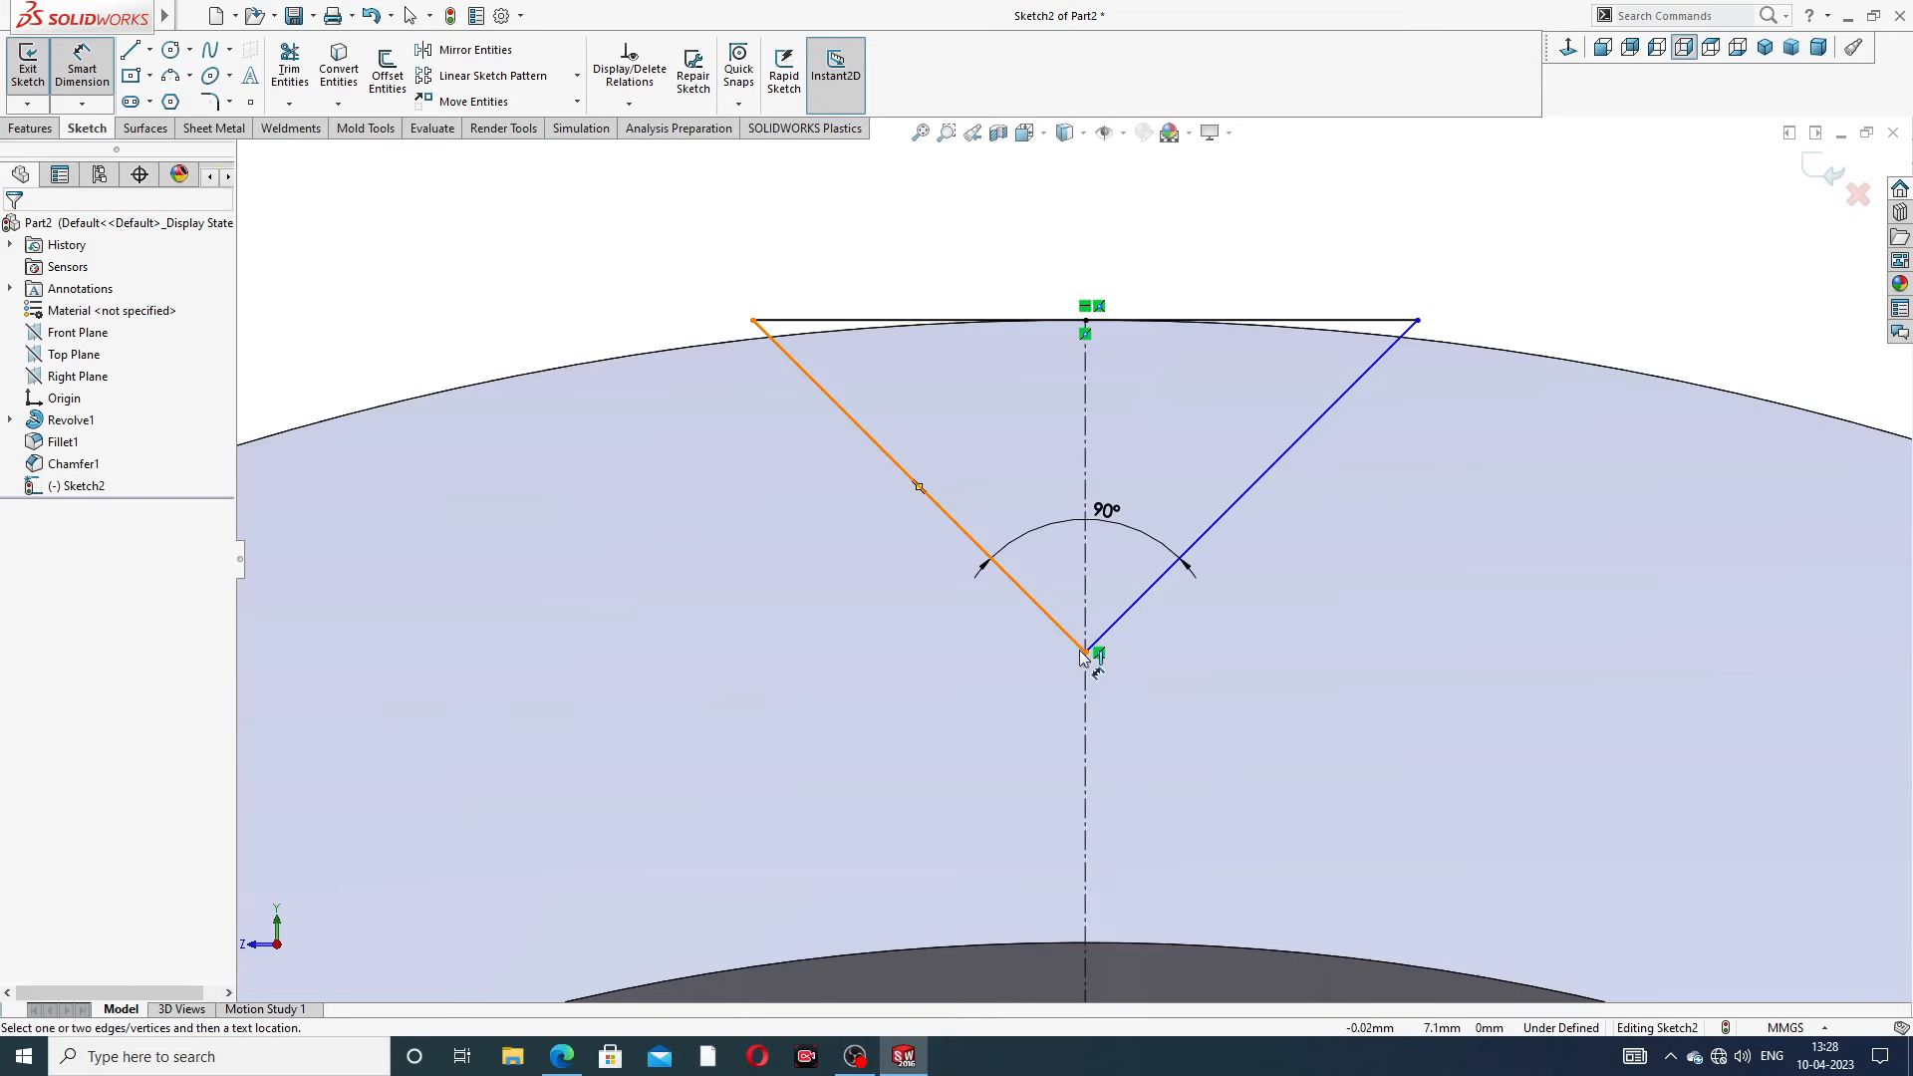
Dimension the triangle's depth from the upper endpoint of the centerline to the lower vertex as 0.3 mm
left_click(1085, 652)
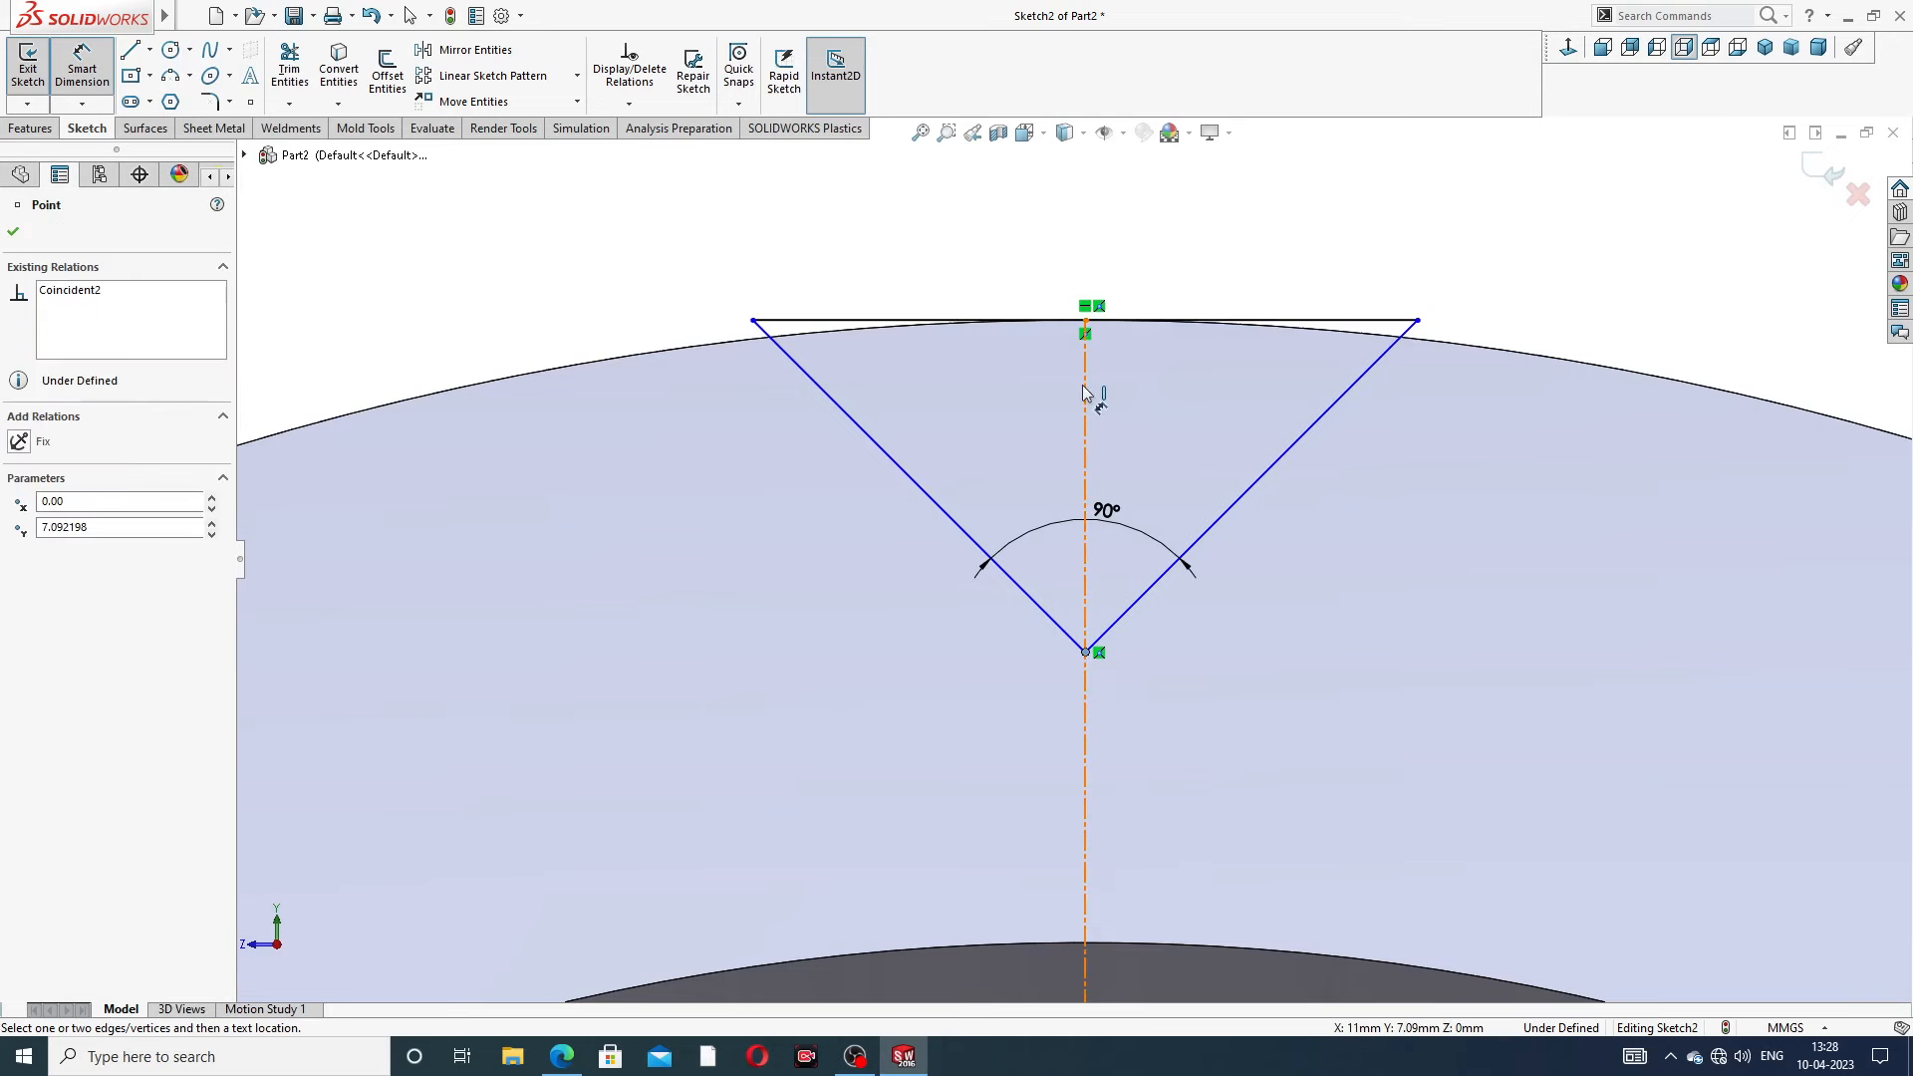
left_click(1085, 321)
left_click(1399, 478)
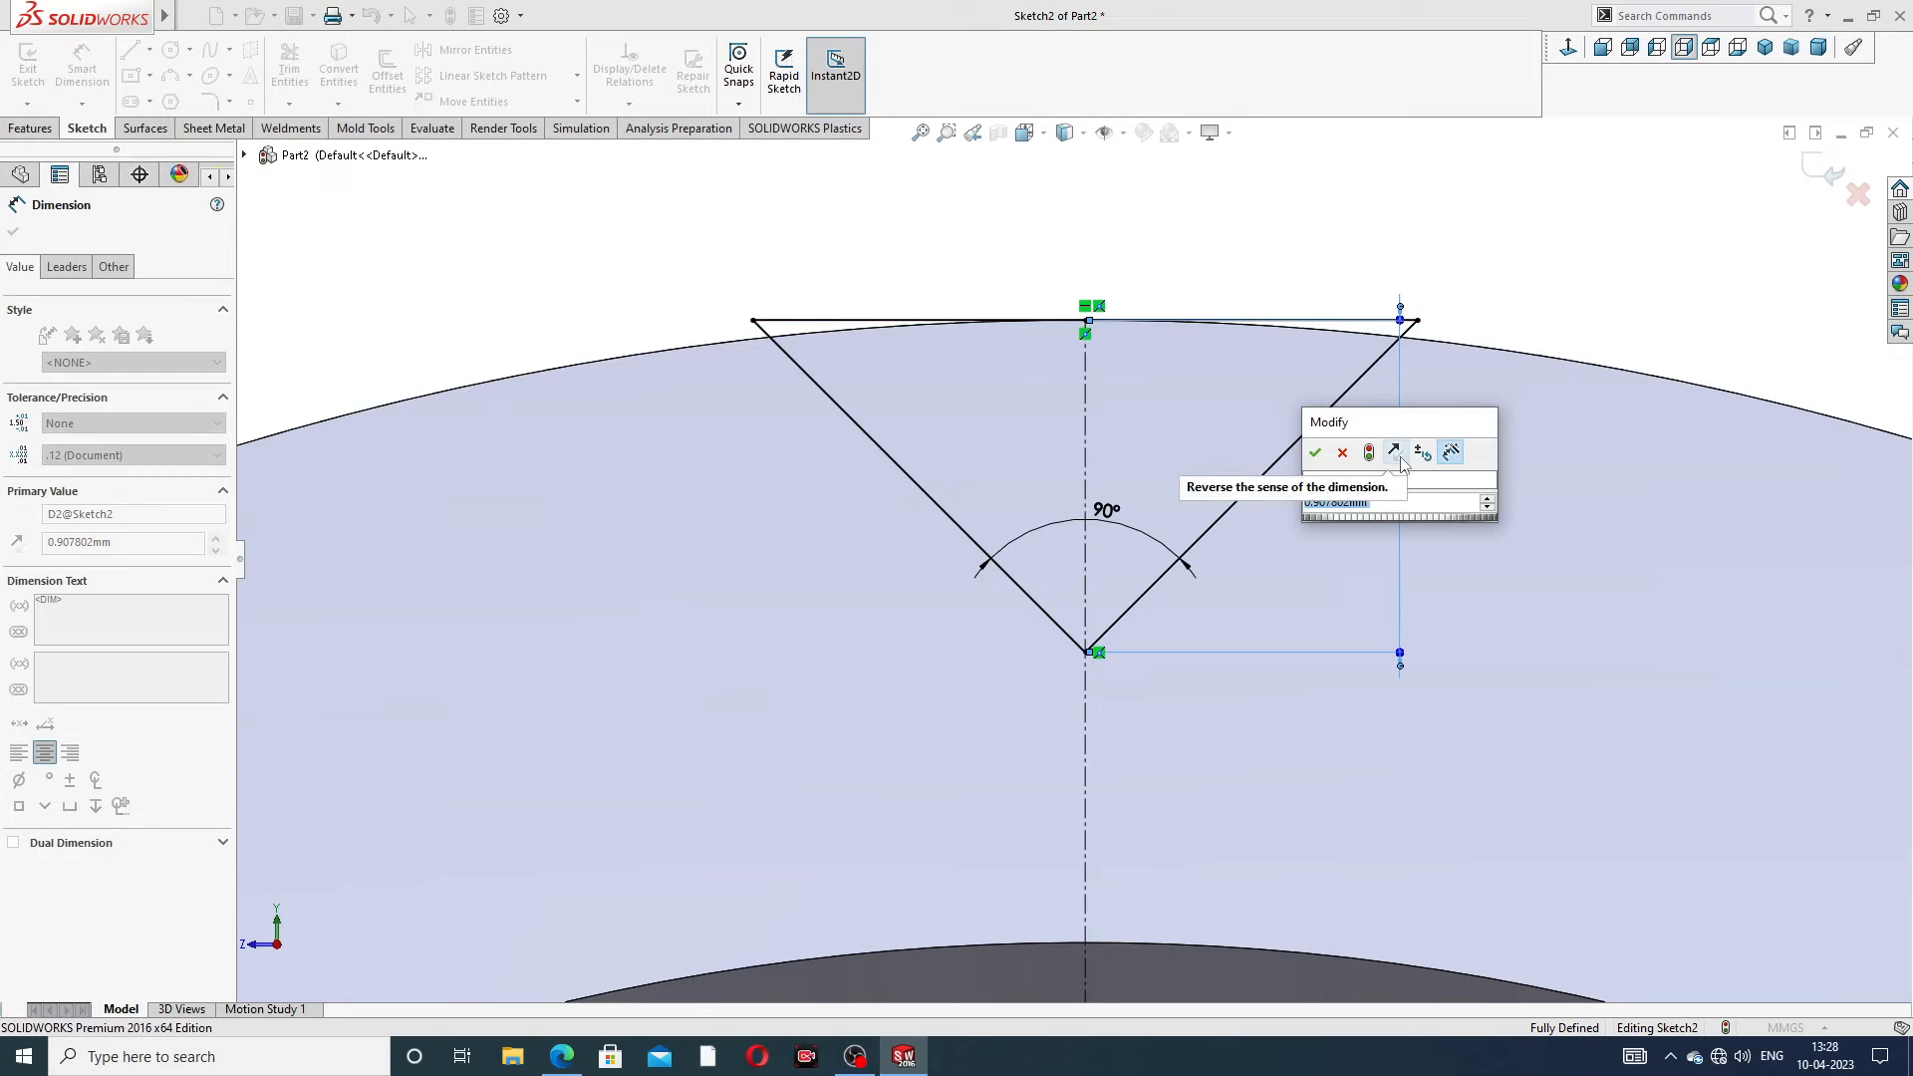
type(".3")
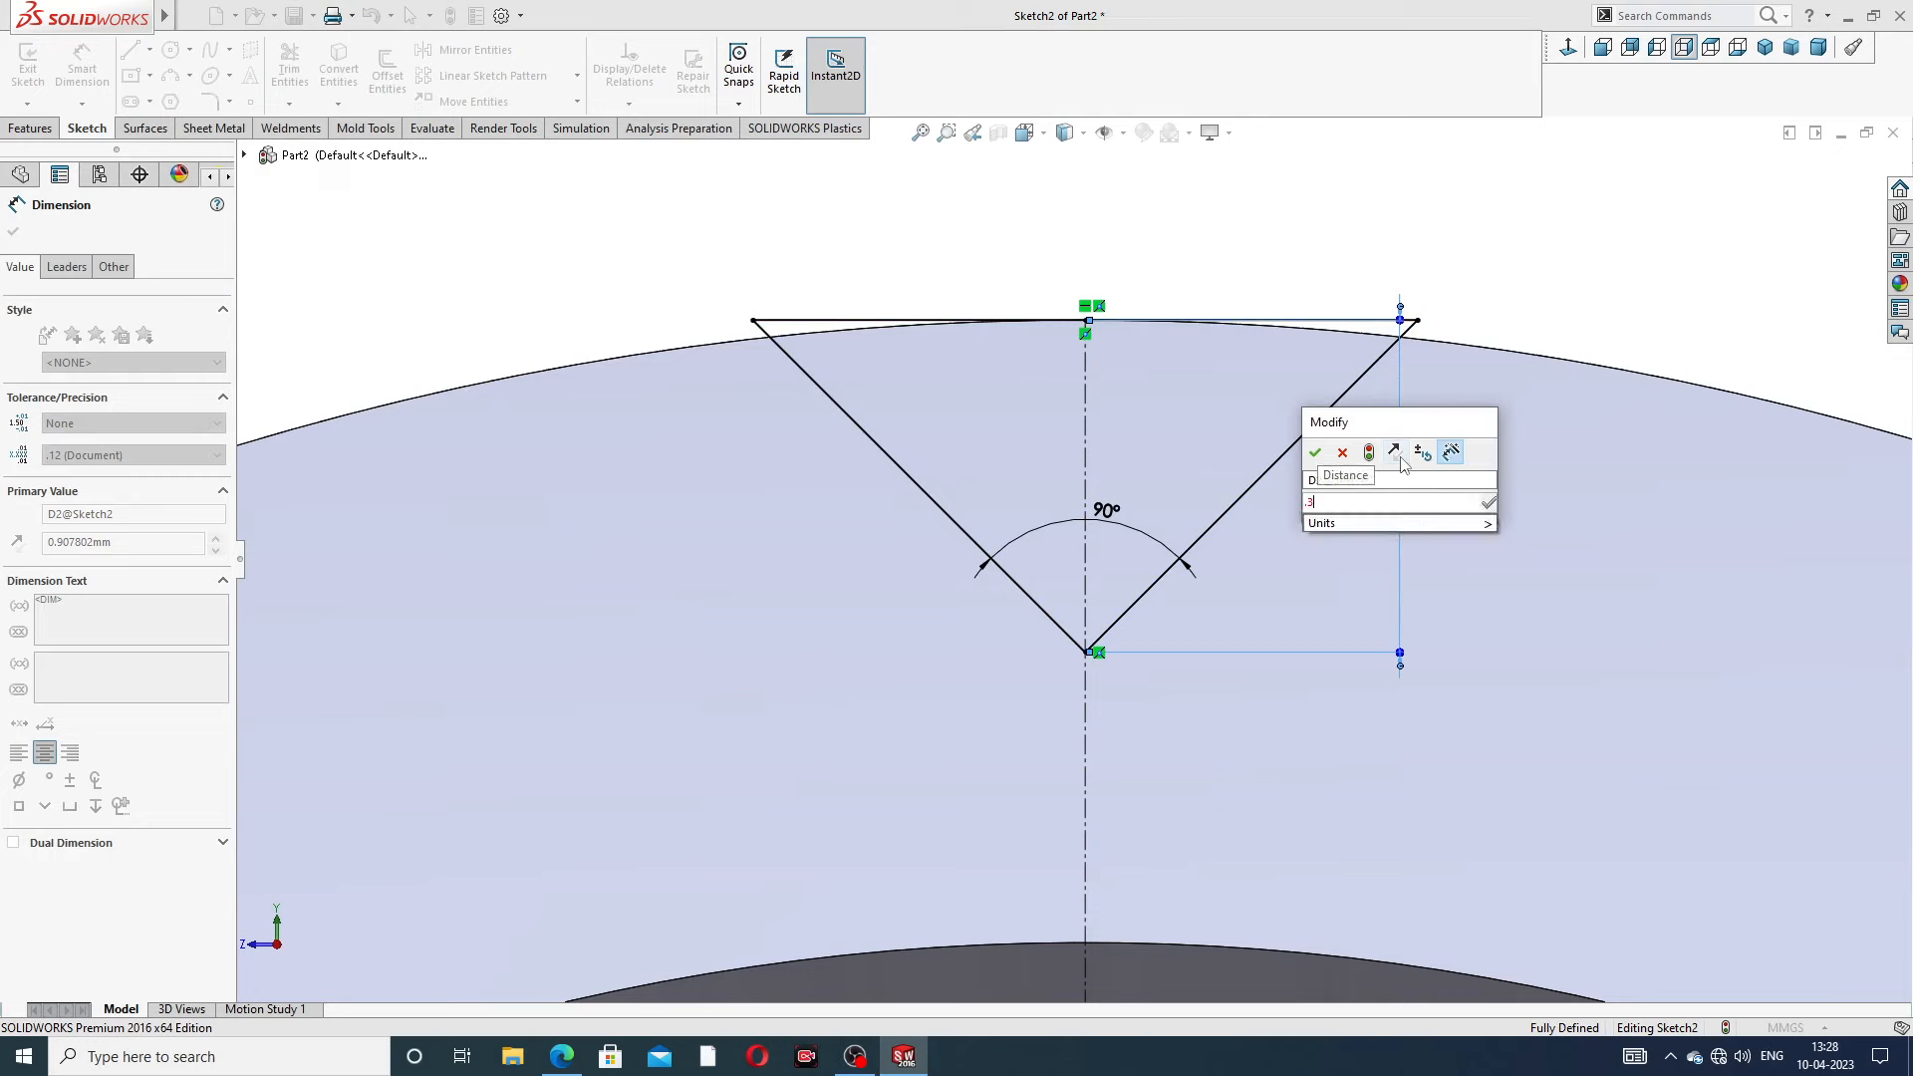
key("Return")
left_click(1283, 233)
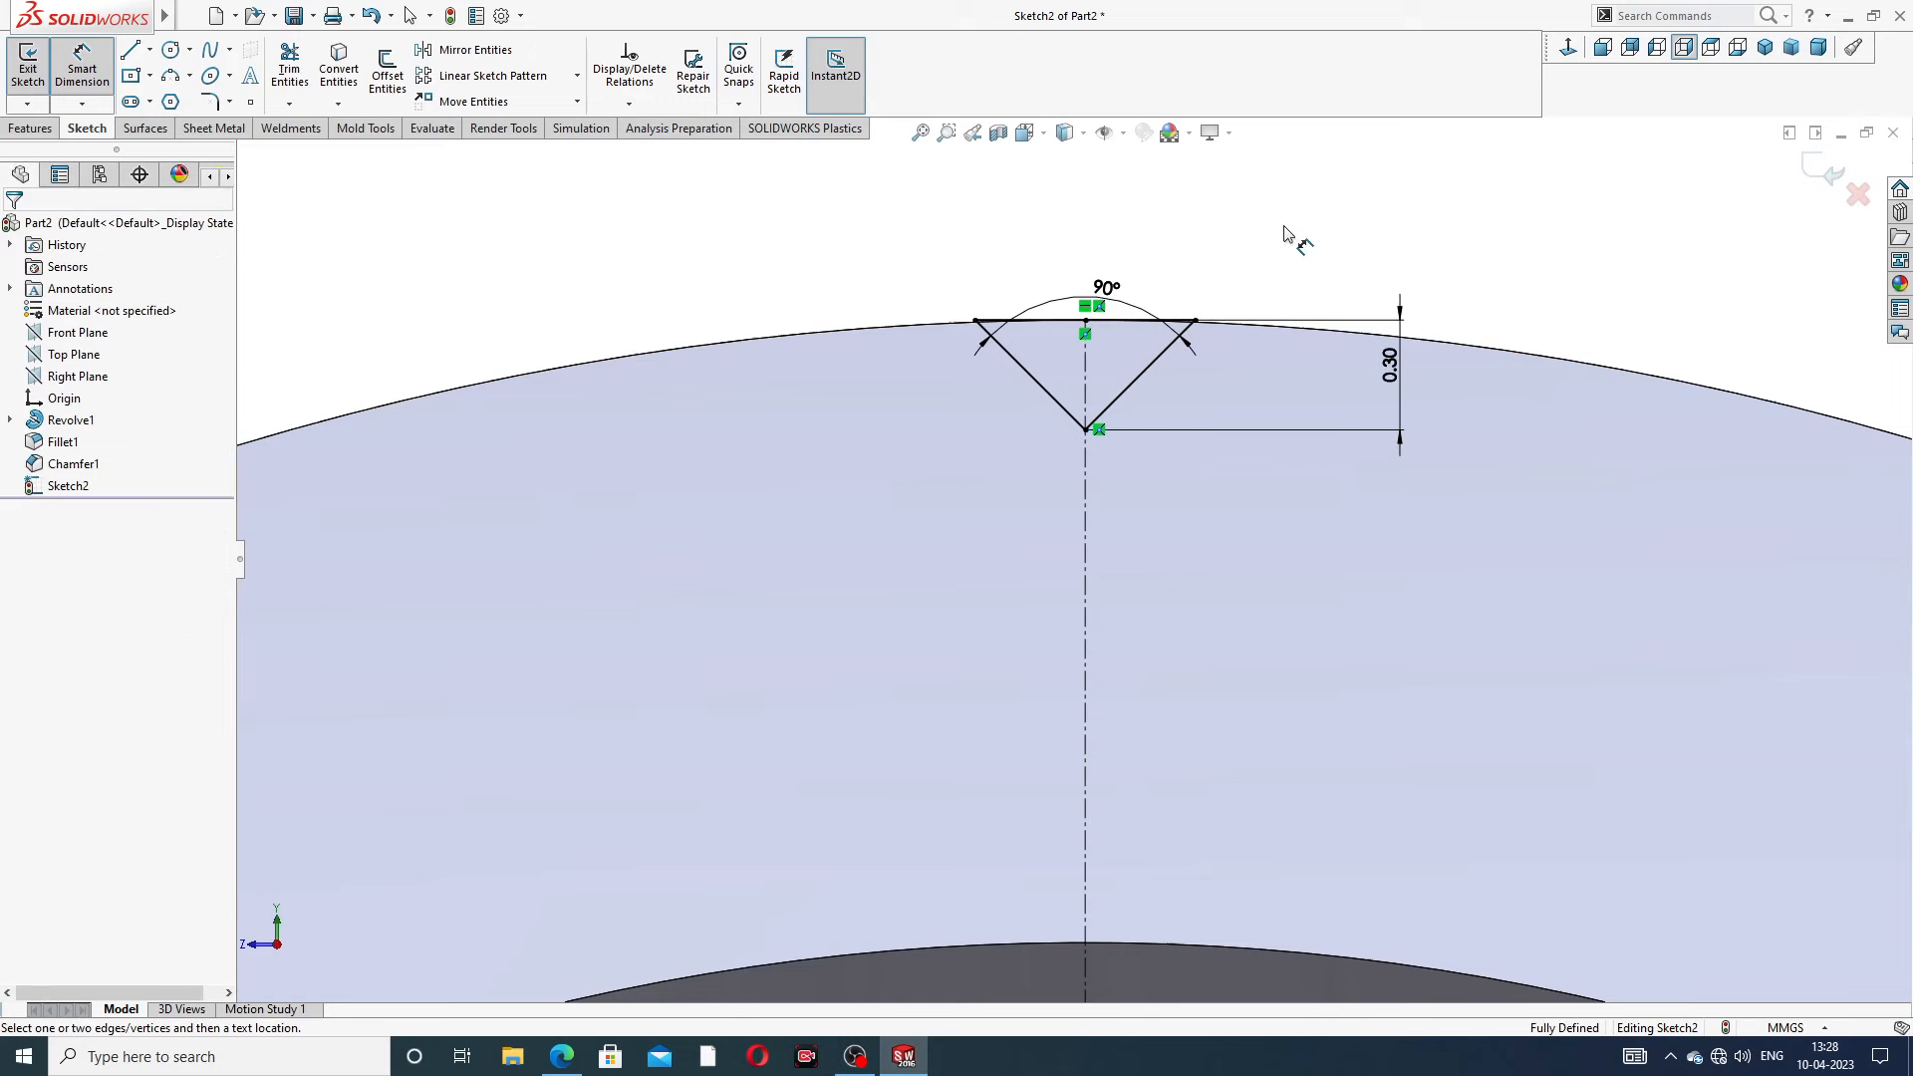
Reposition the triangle's angle and depth dimensions, and check the notch against the drawing PDF in the browser
left_click_drag(1123, 304, 1106, 257)
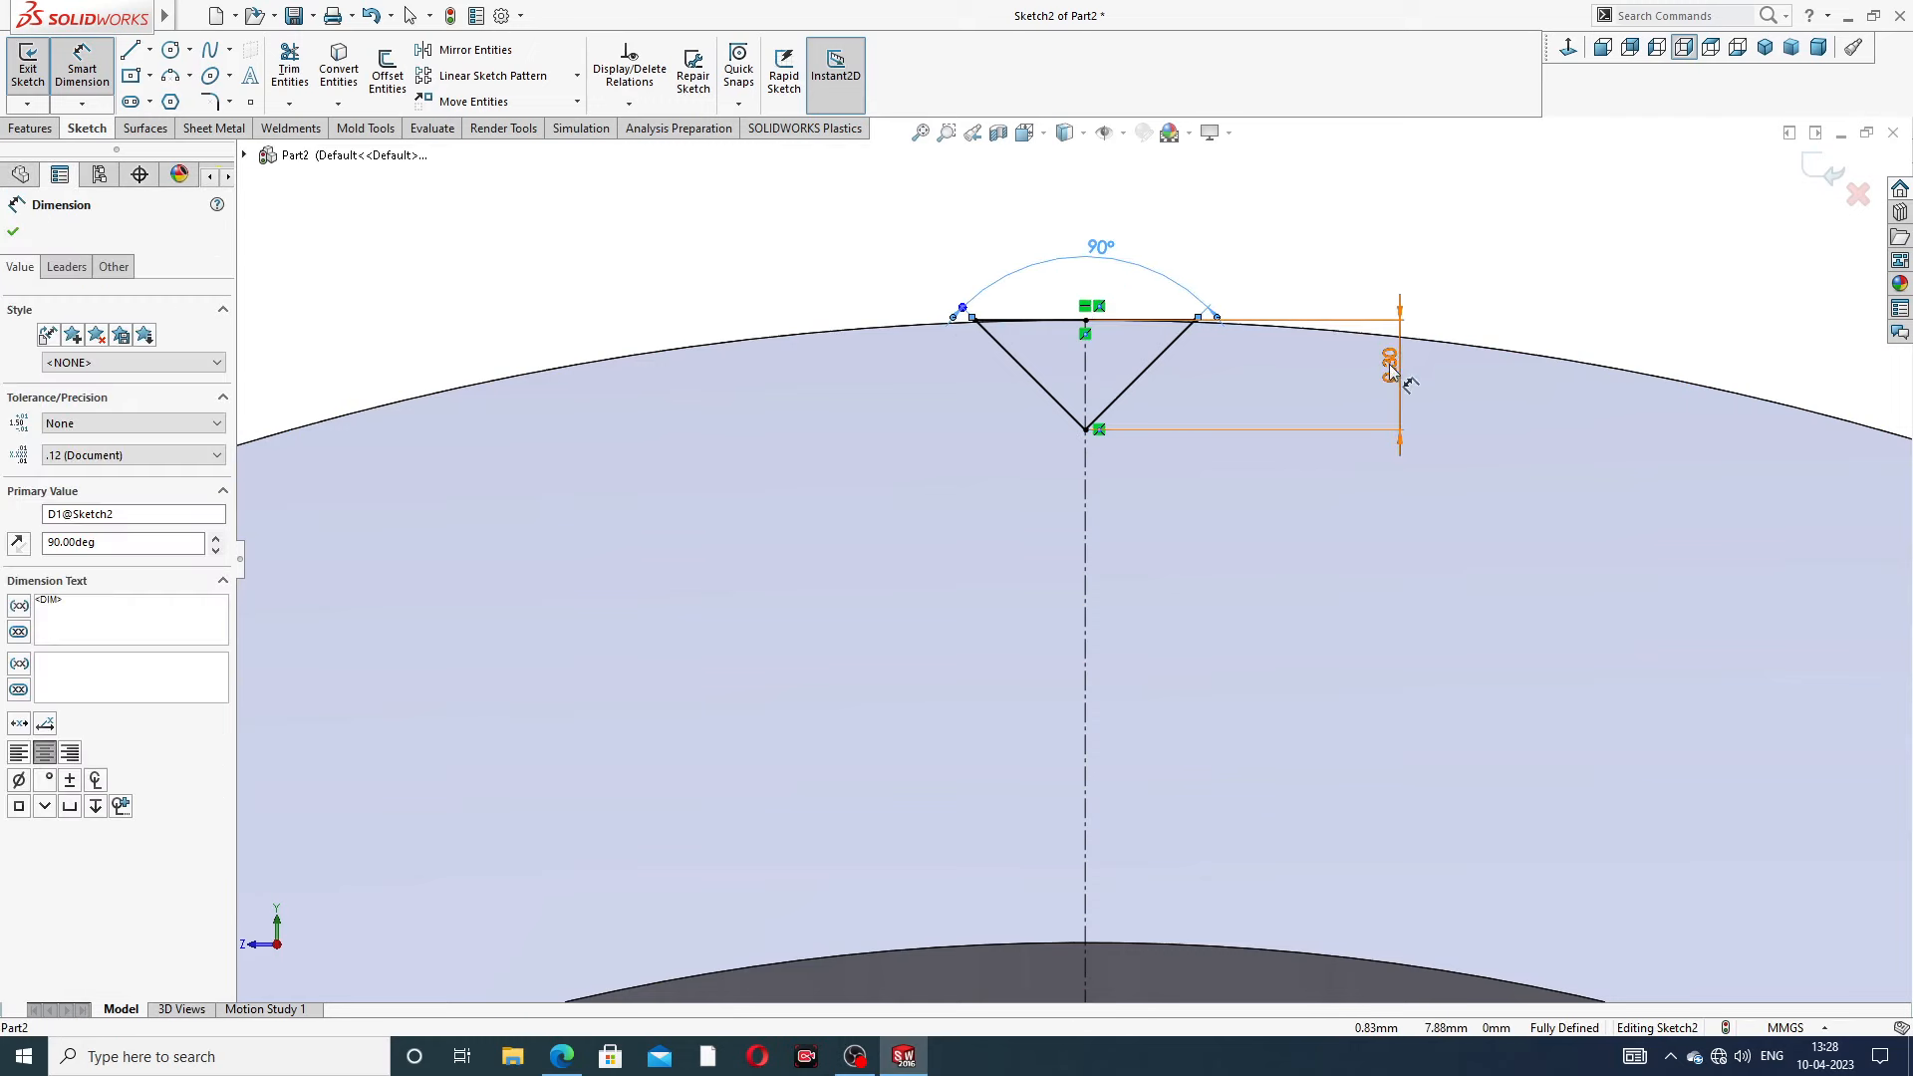
left_click_drag(1393, 368, 1338, 366)
left_click(1428, 289)
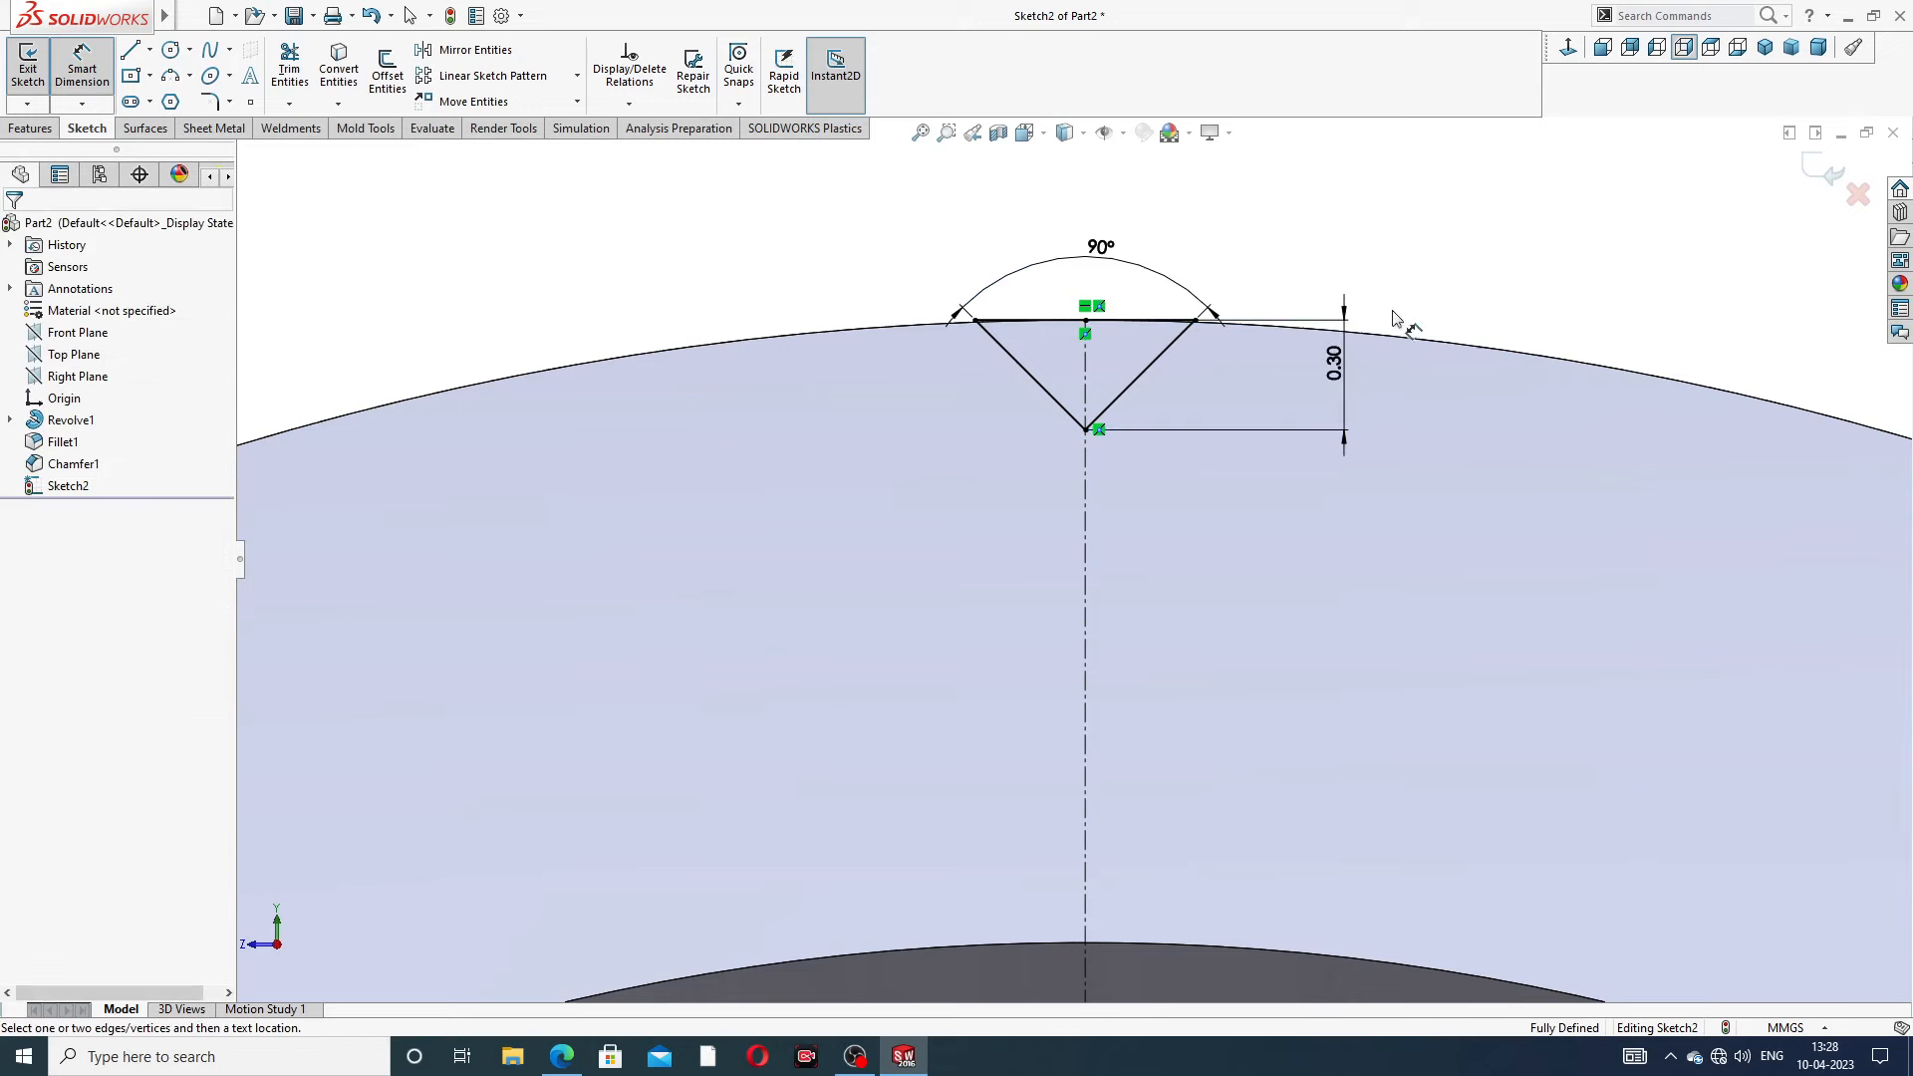
left_click(561, 1054)
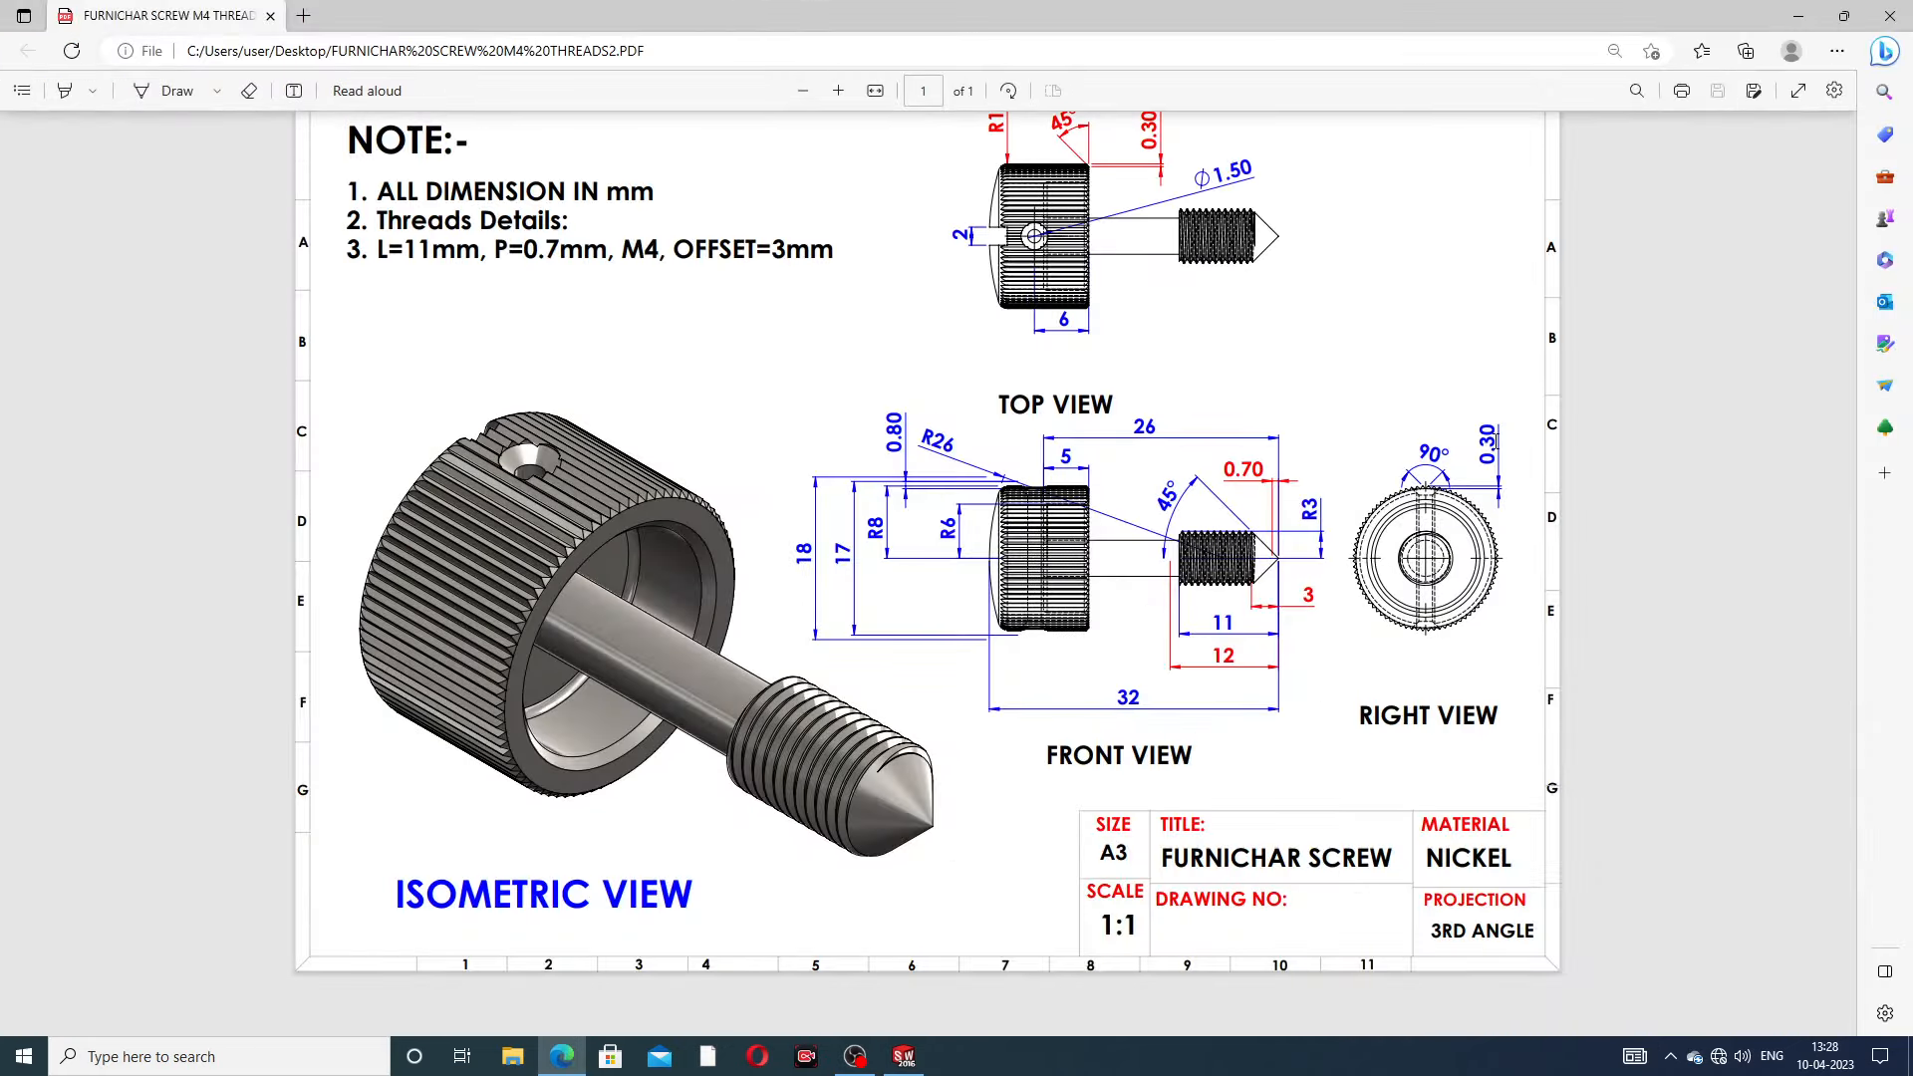
left_click(562, 1057)
right_click(1327, 149)
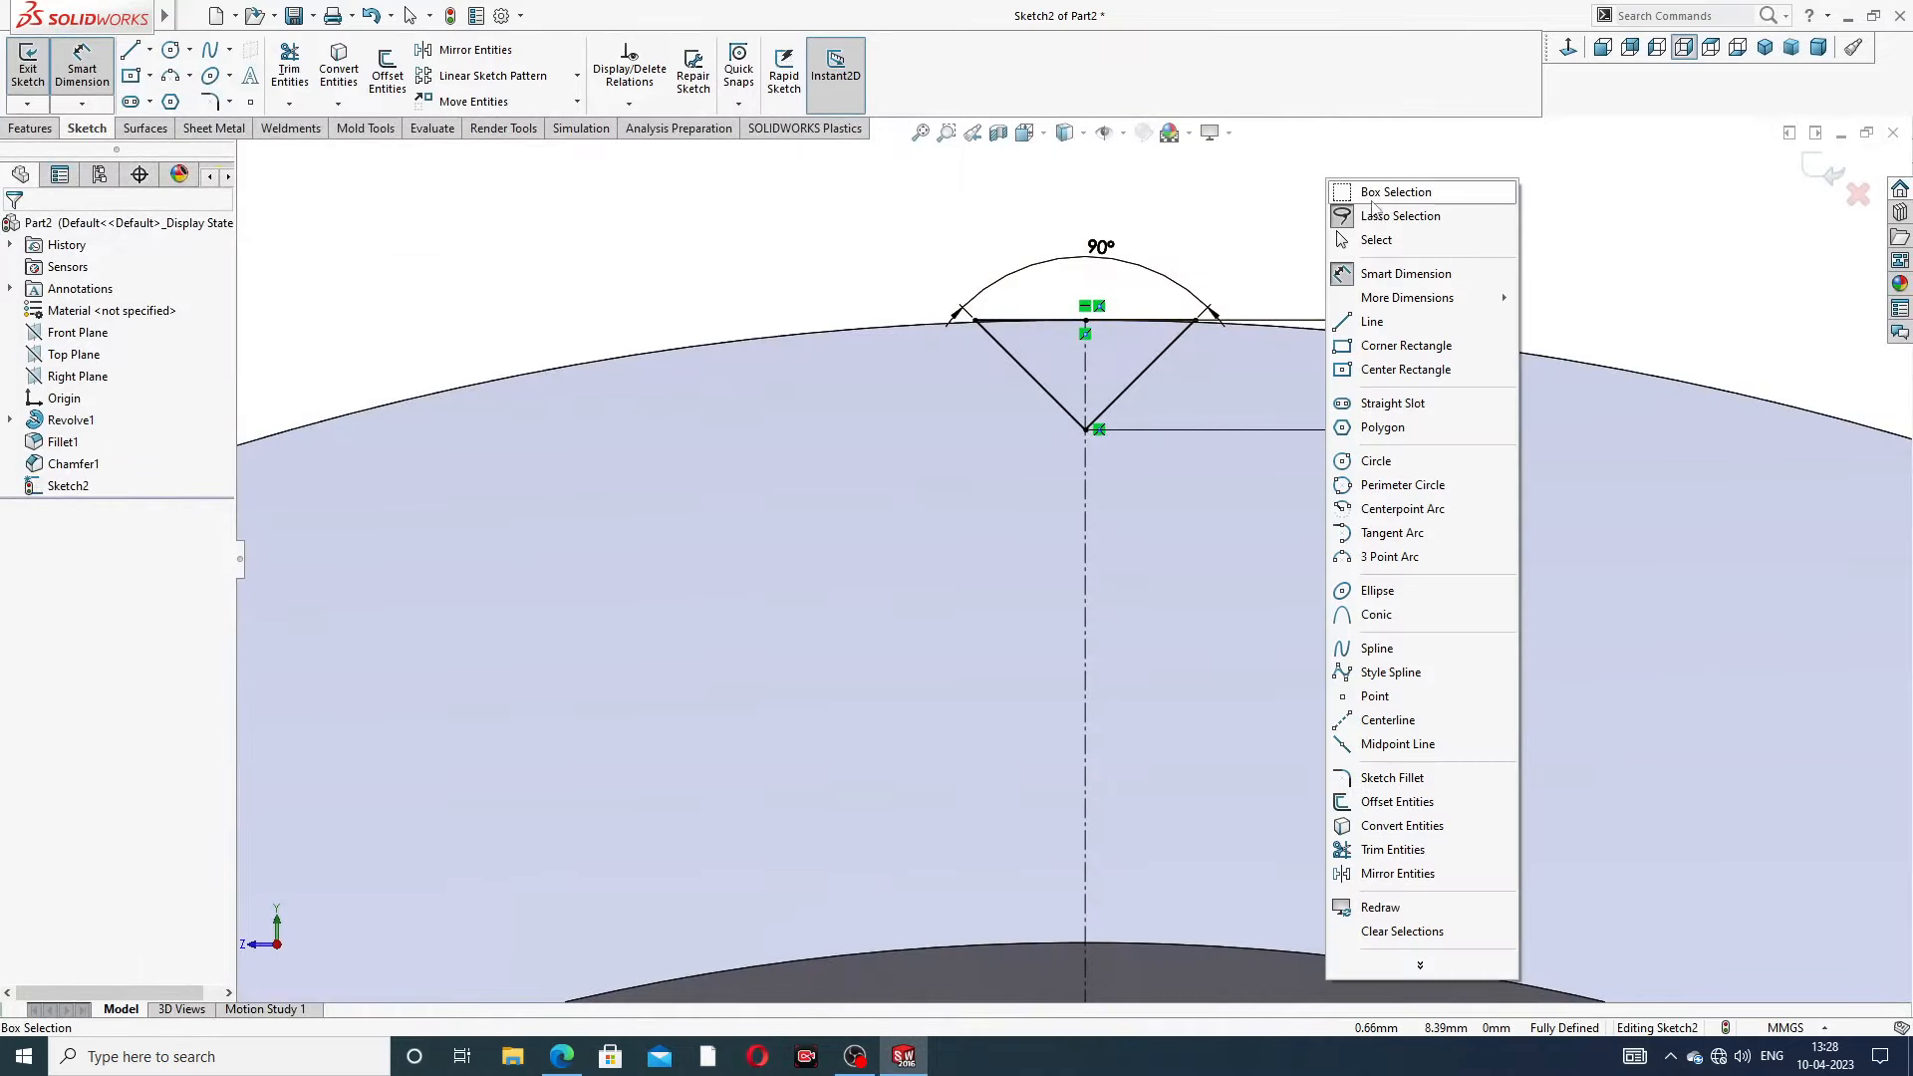
left_click(1367, 235)
Cut-extrude the triangle with the Through All end condition to make a V-groove along the head's outer surface
key("z")
key("z")
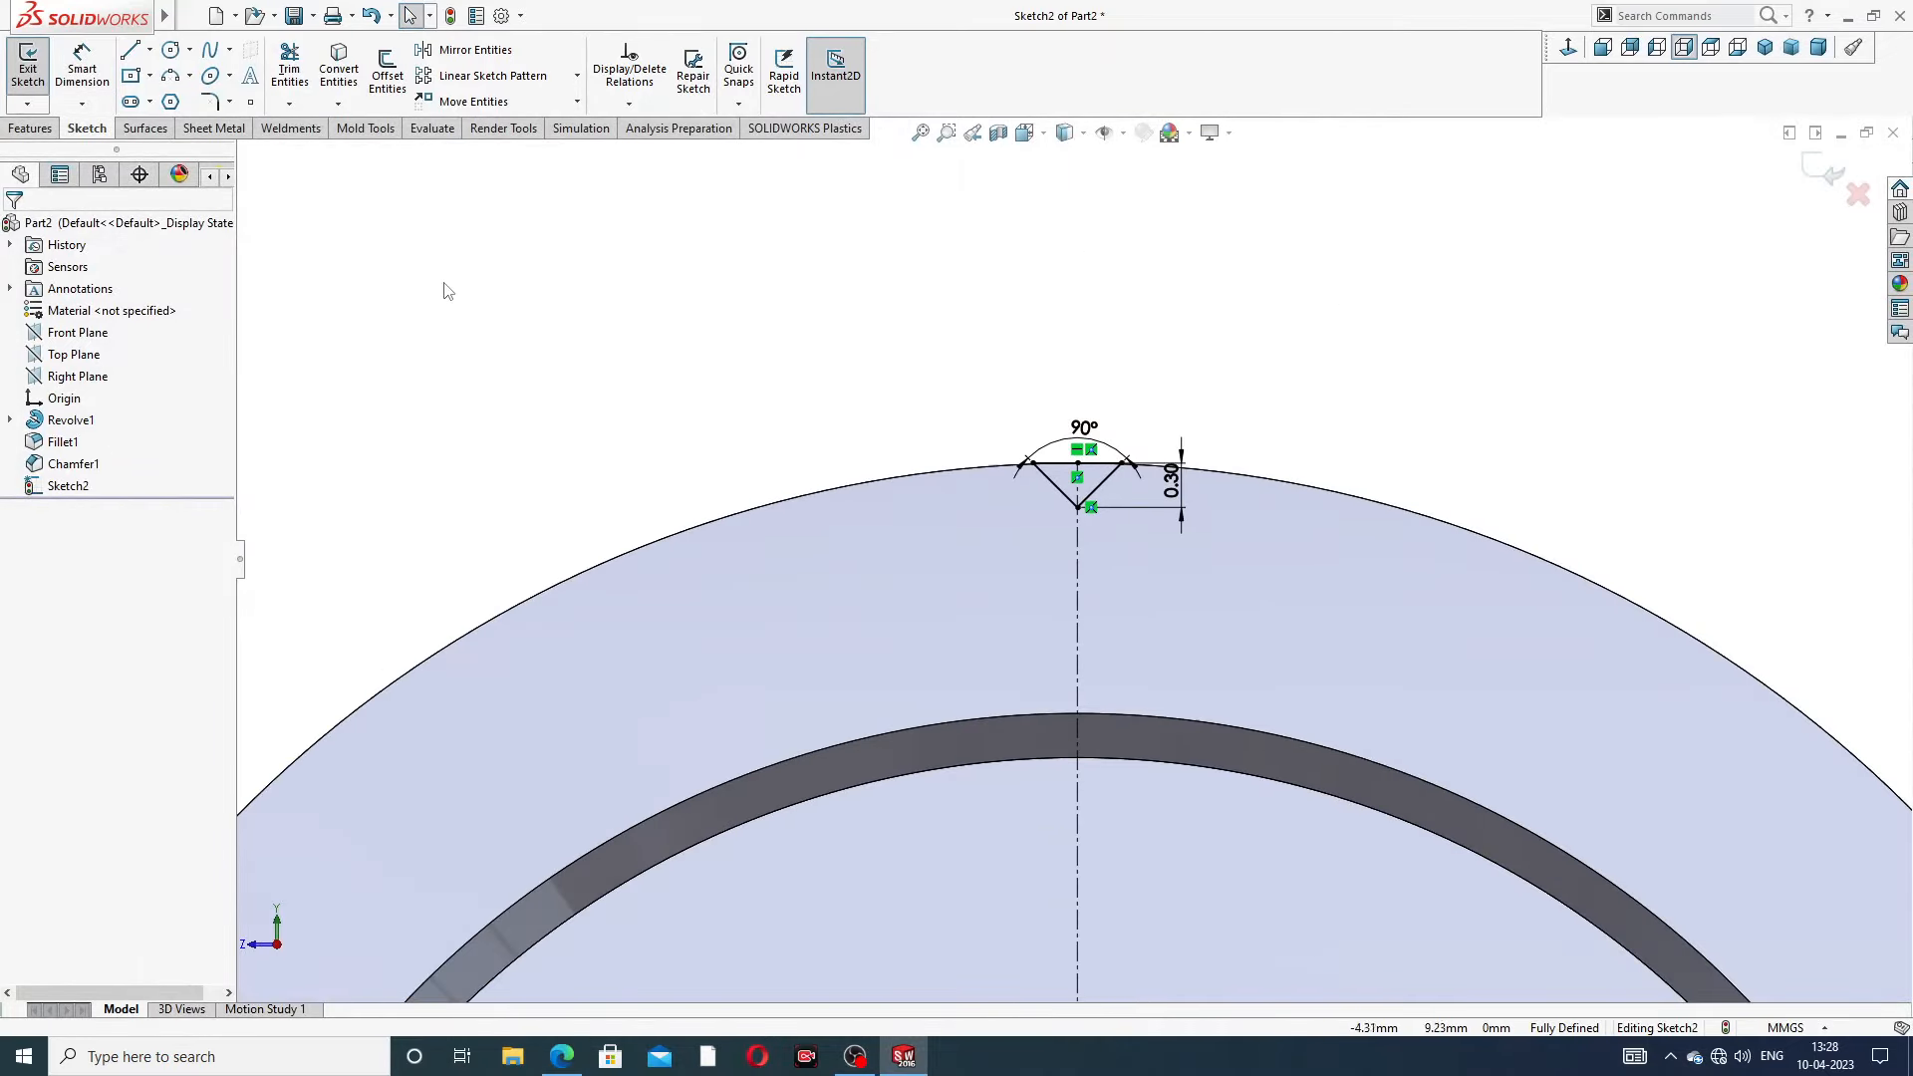
left_click(30, 128)
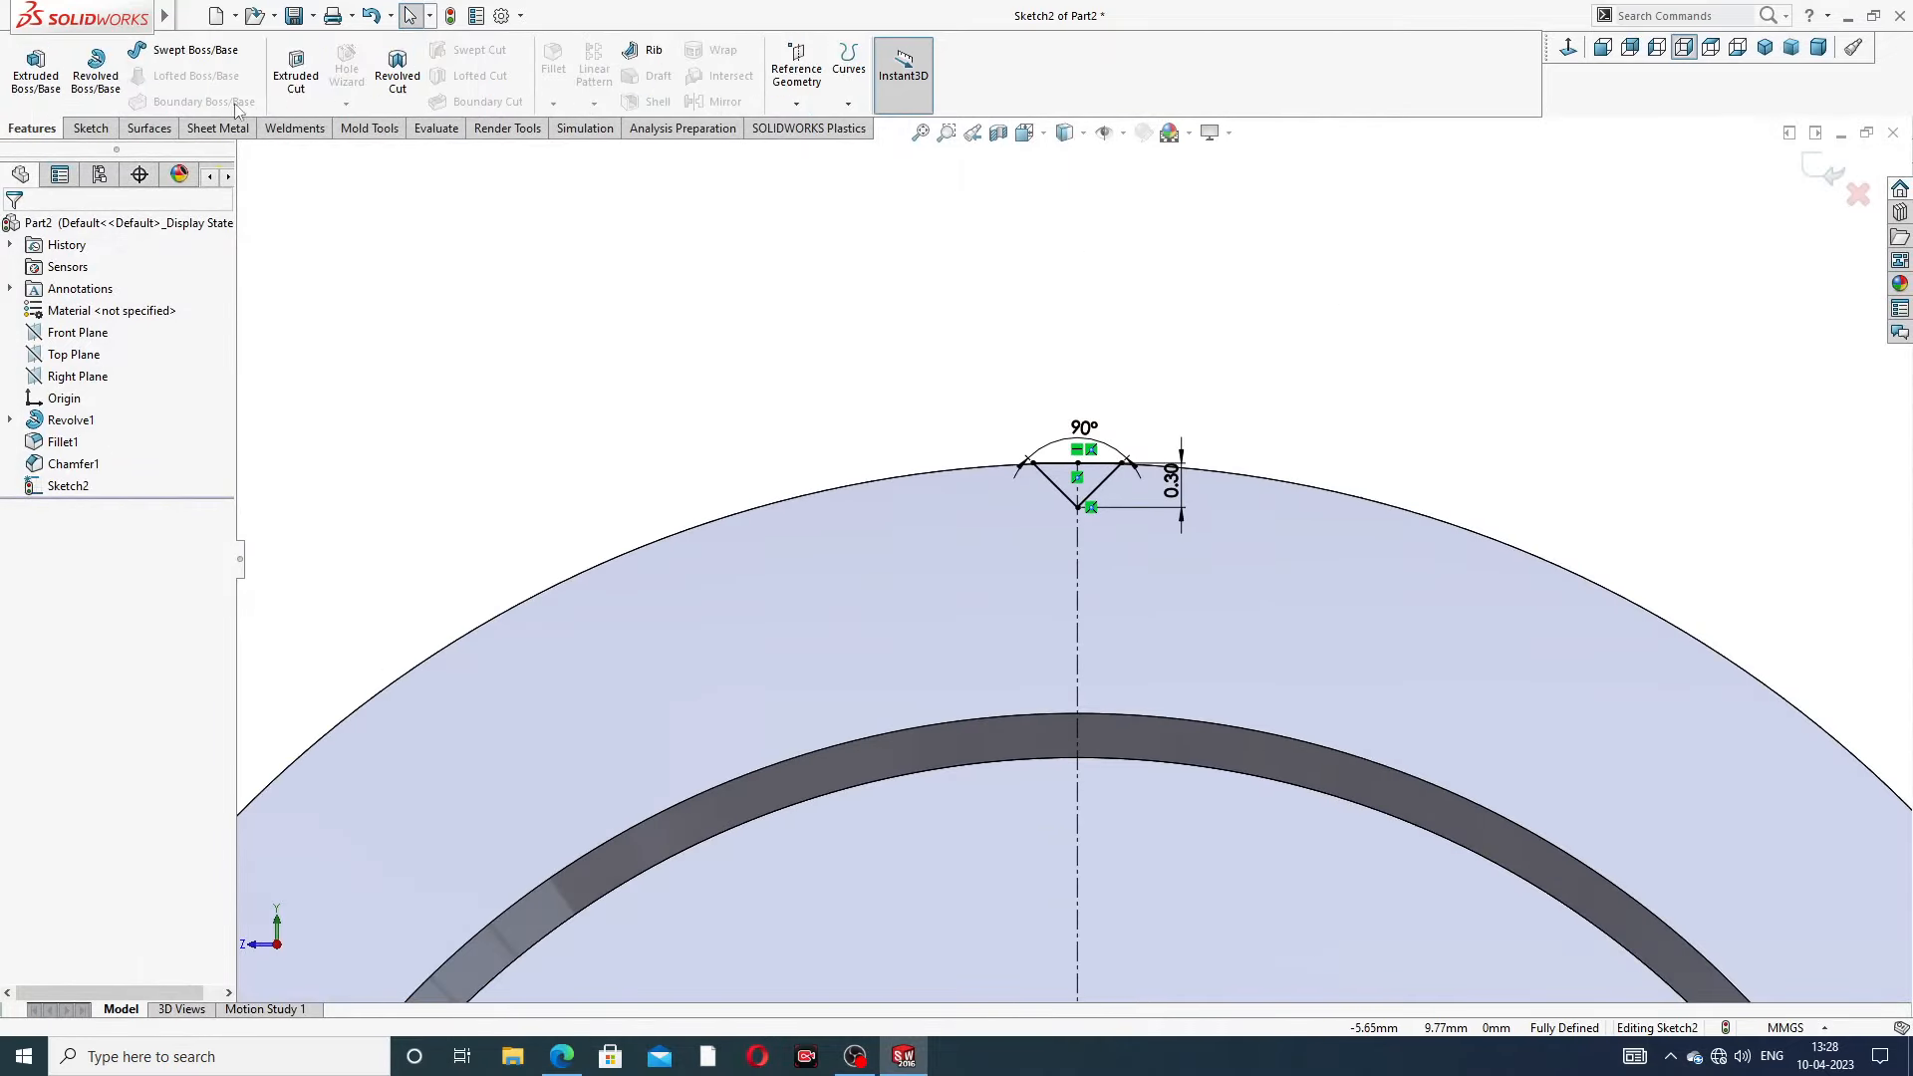
left_click(296, 75)
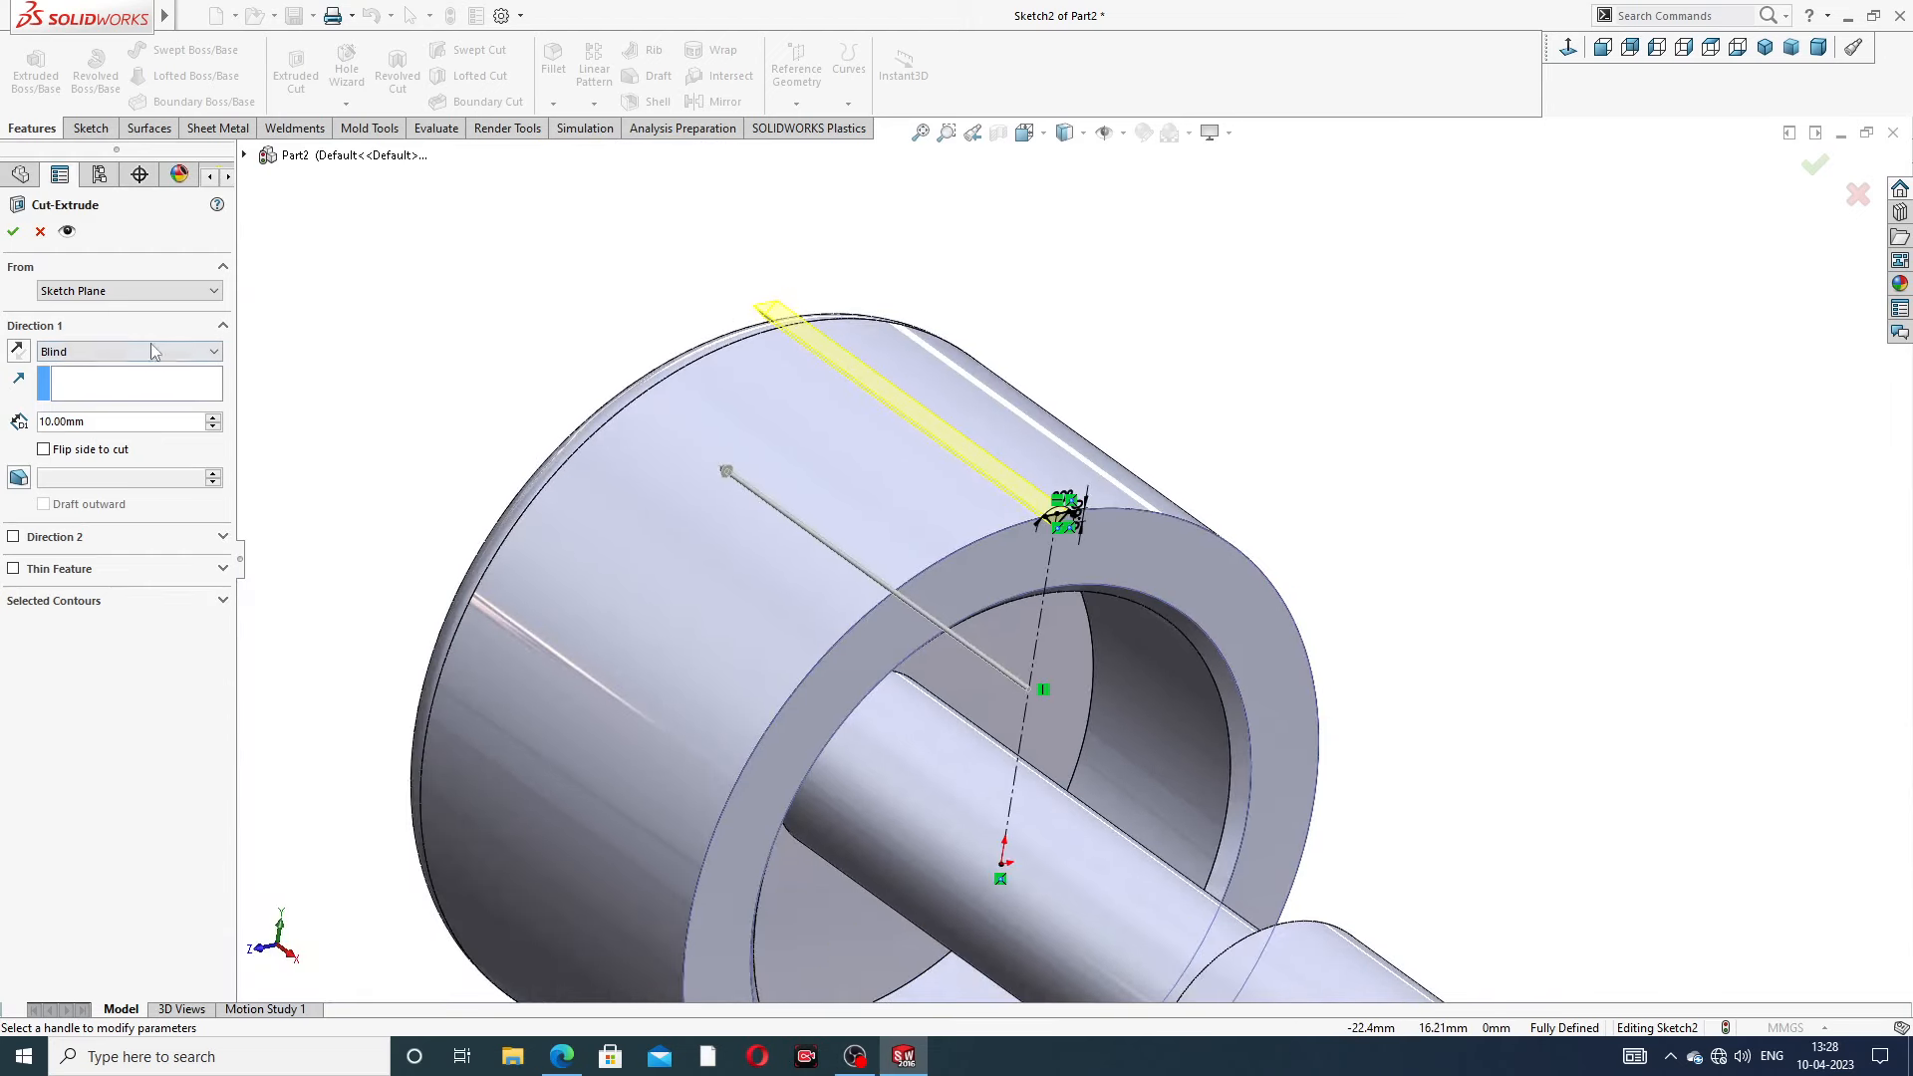
left_click(92, 354)
left_click(92, 384)
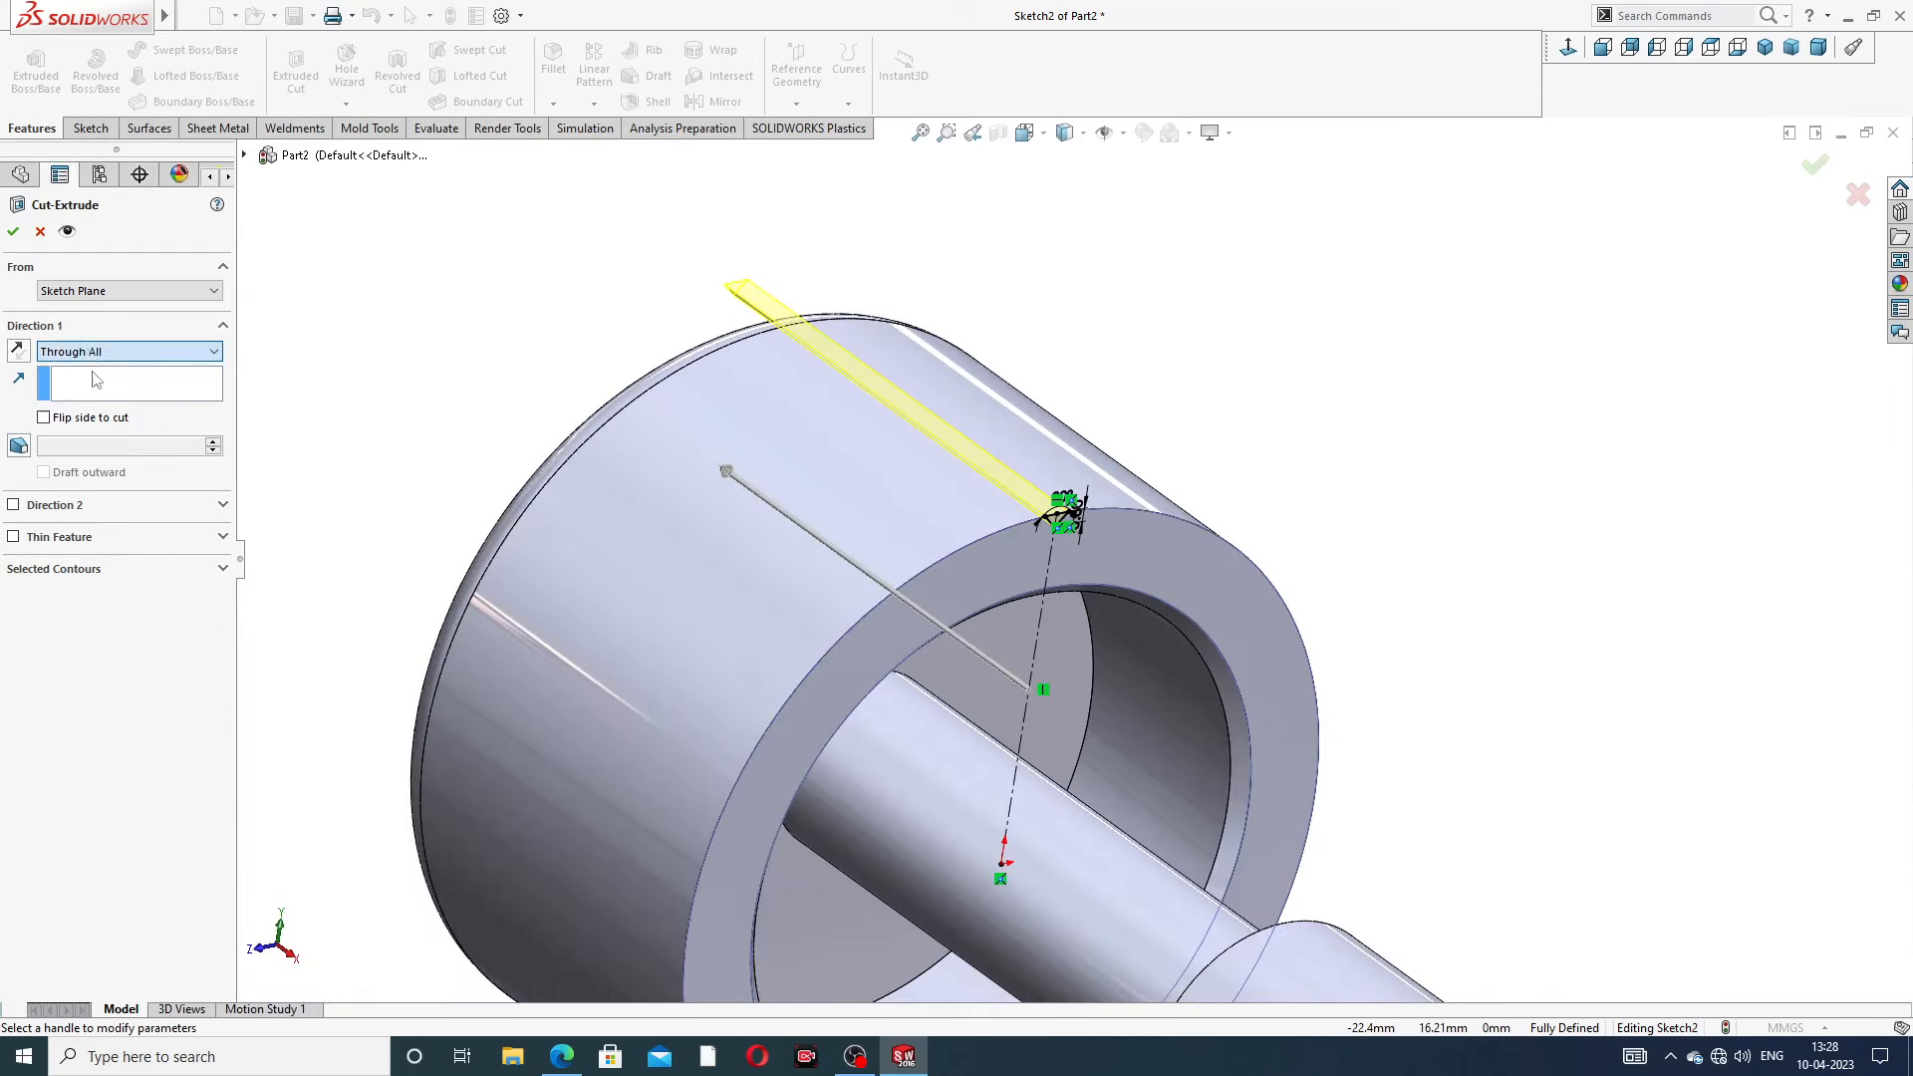
left_click(13, 233)
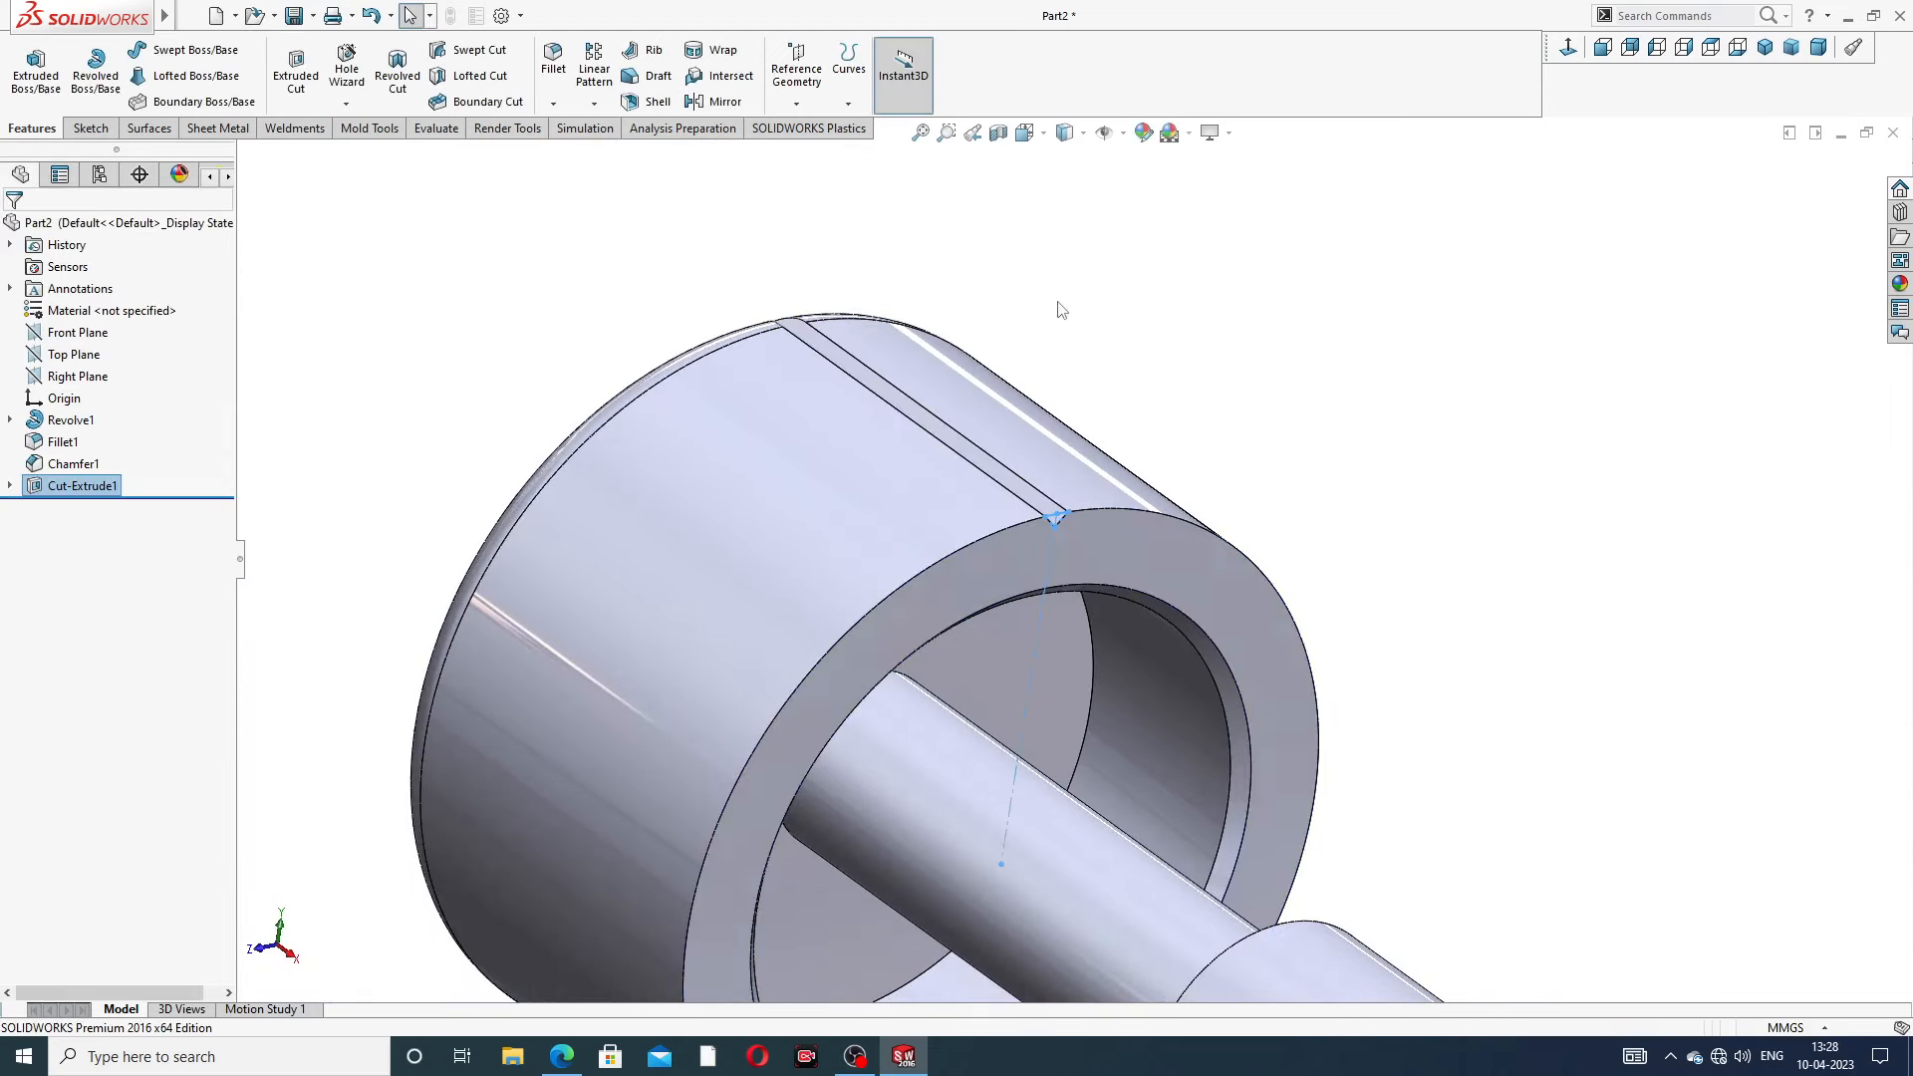
Circular-pattern the V-groove cut around the head's outer circular edge with 80 equally spaced instances over 360 degrees
middle_click_drag(935, 481, 906, 470)
scroll(907, 470, "down", 5)
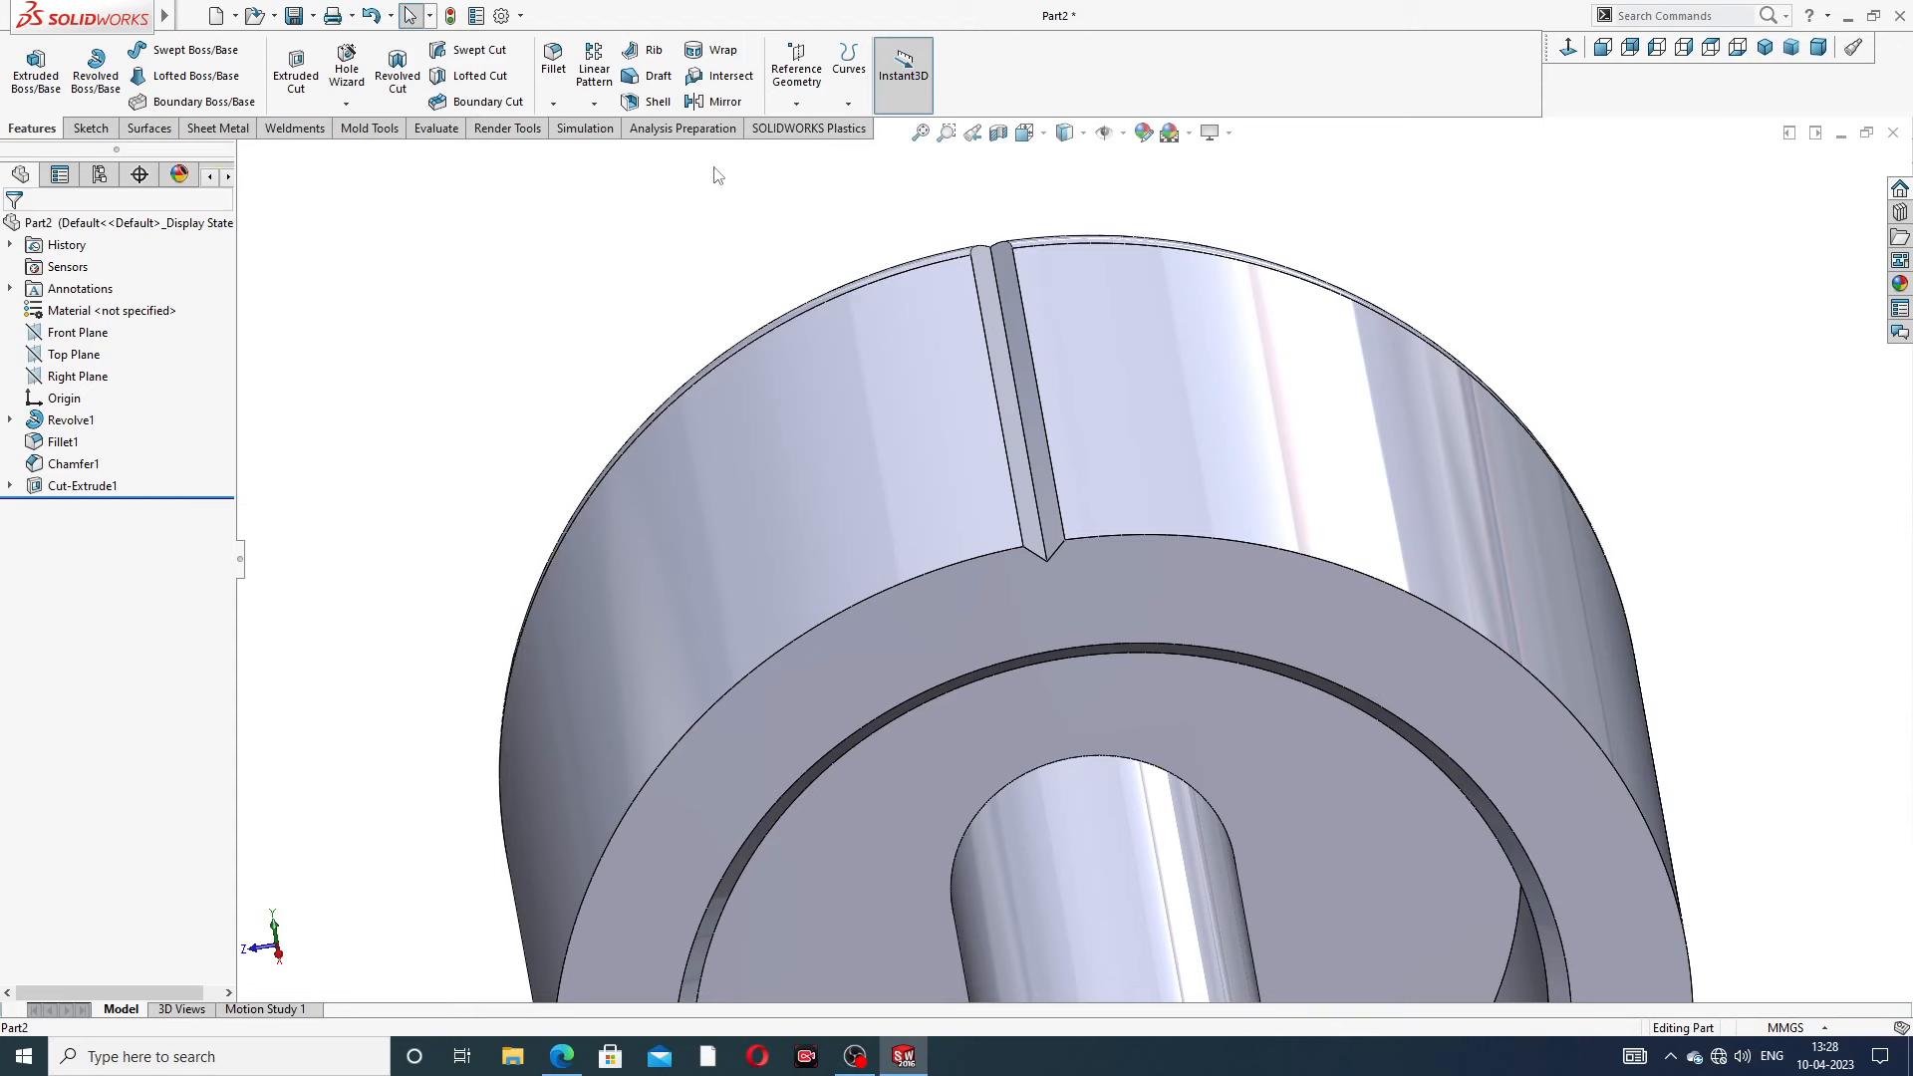
left_click(595, 105)
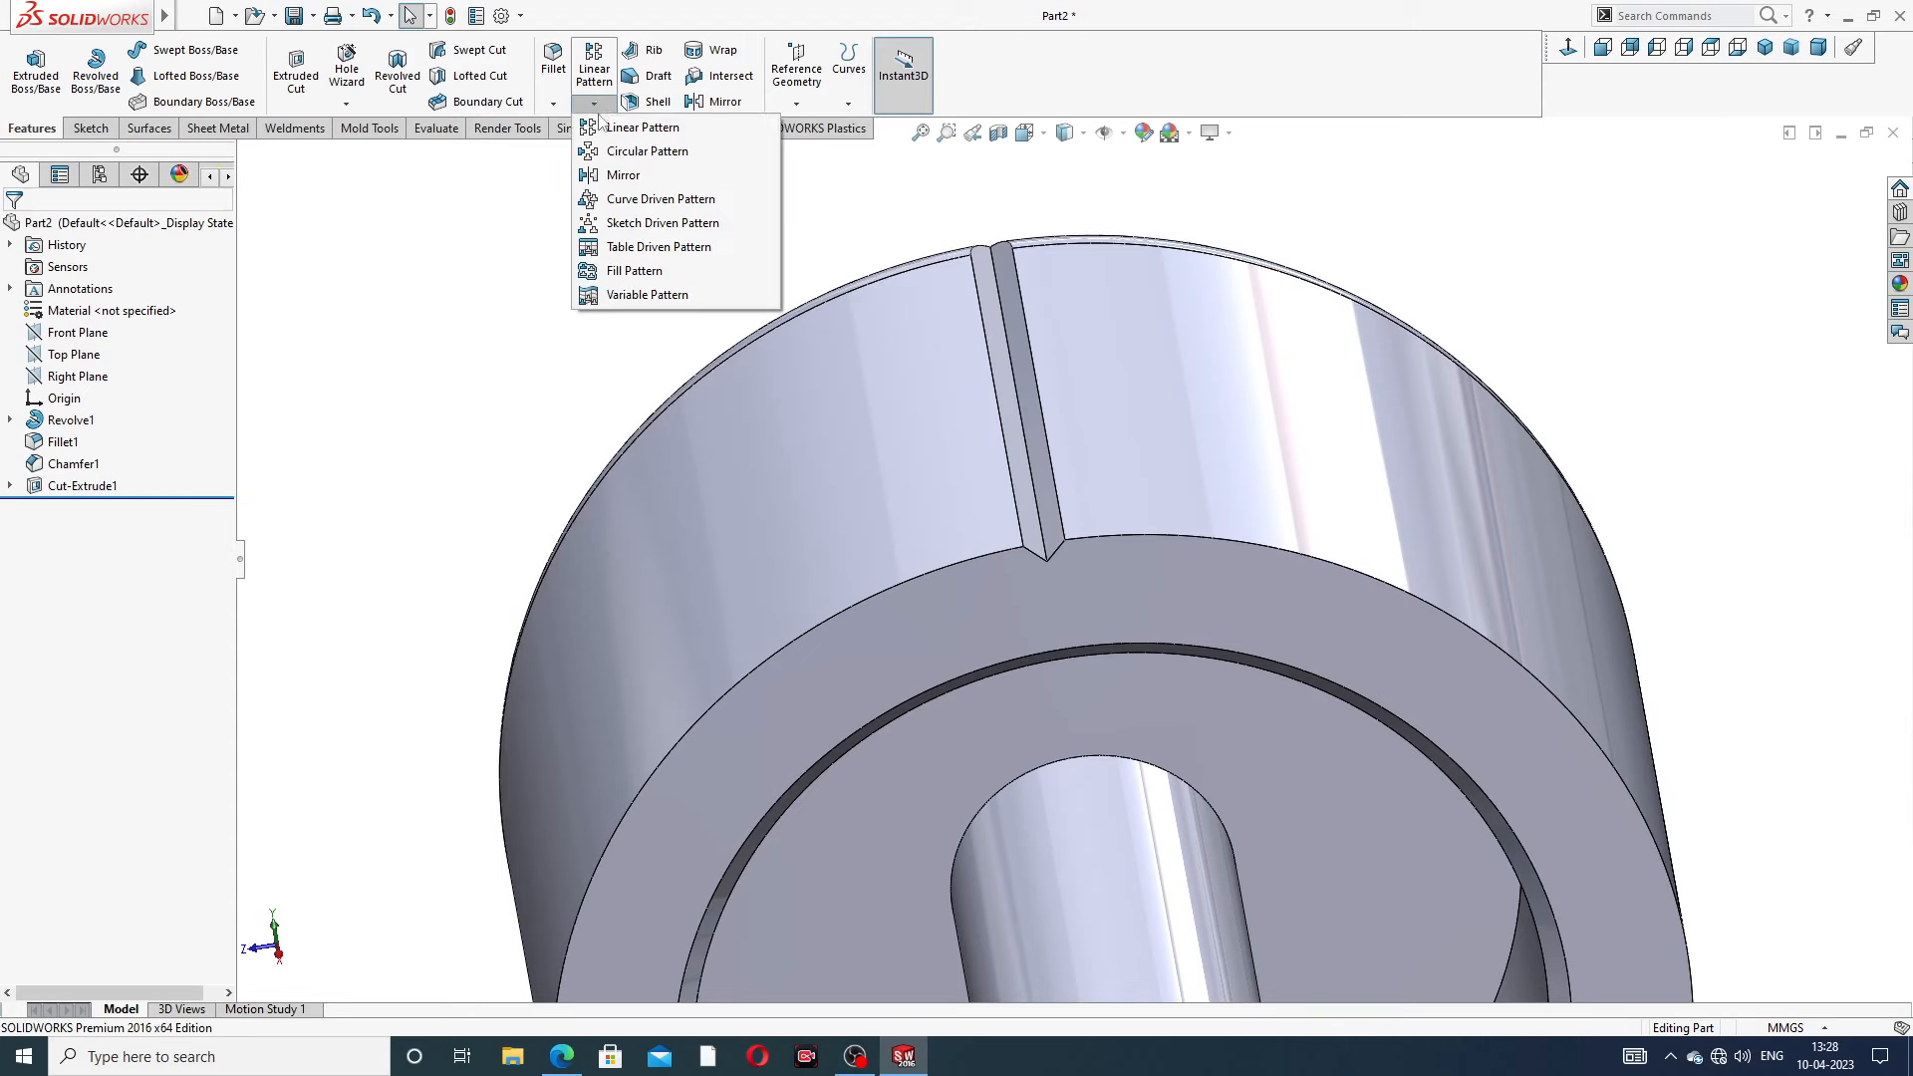
left_click(648, 156)
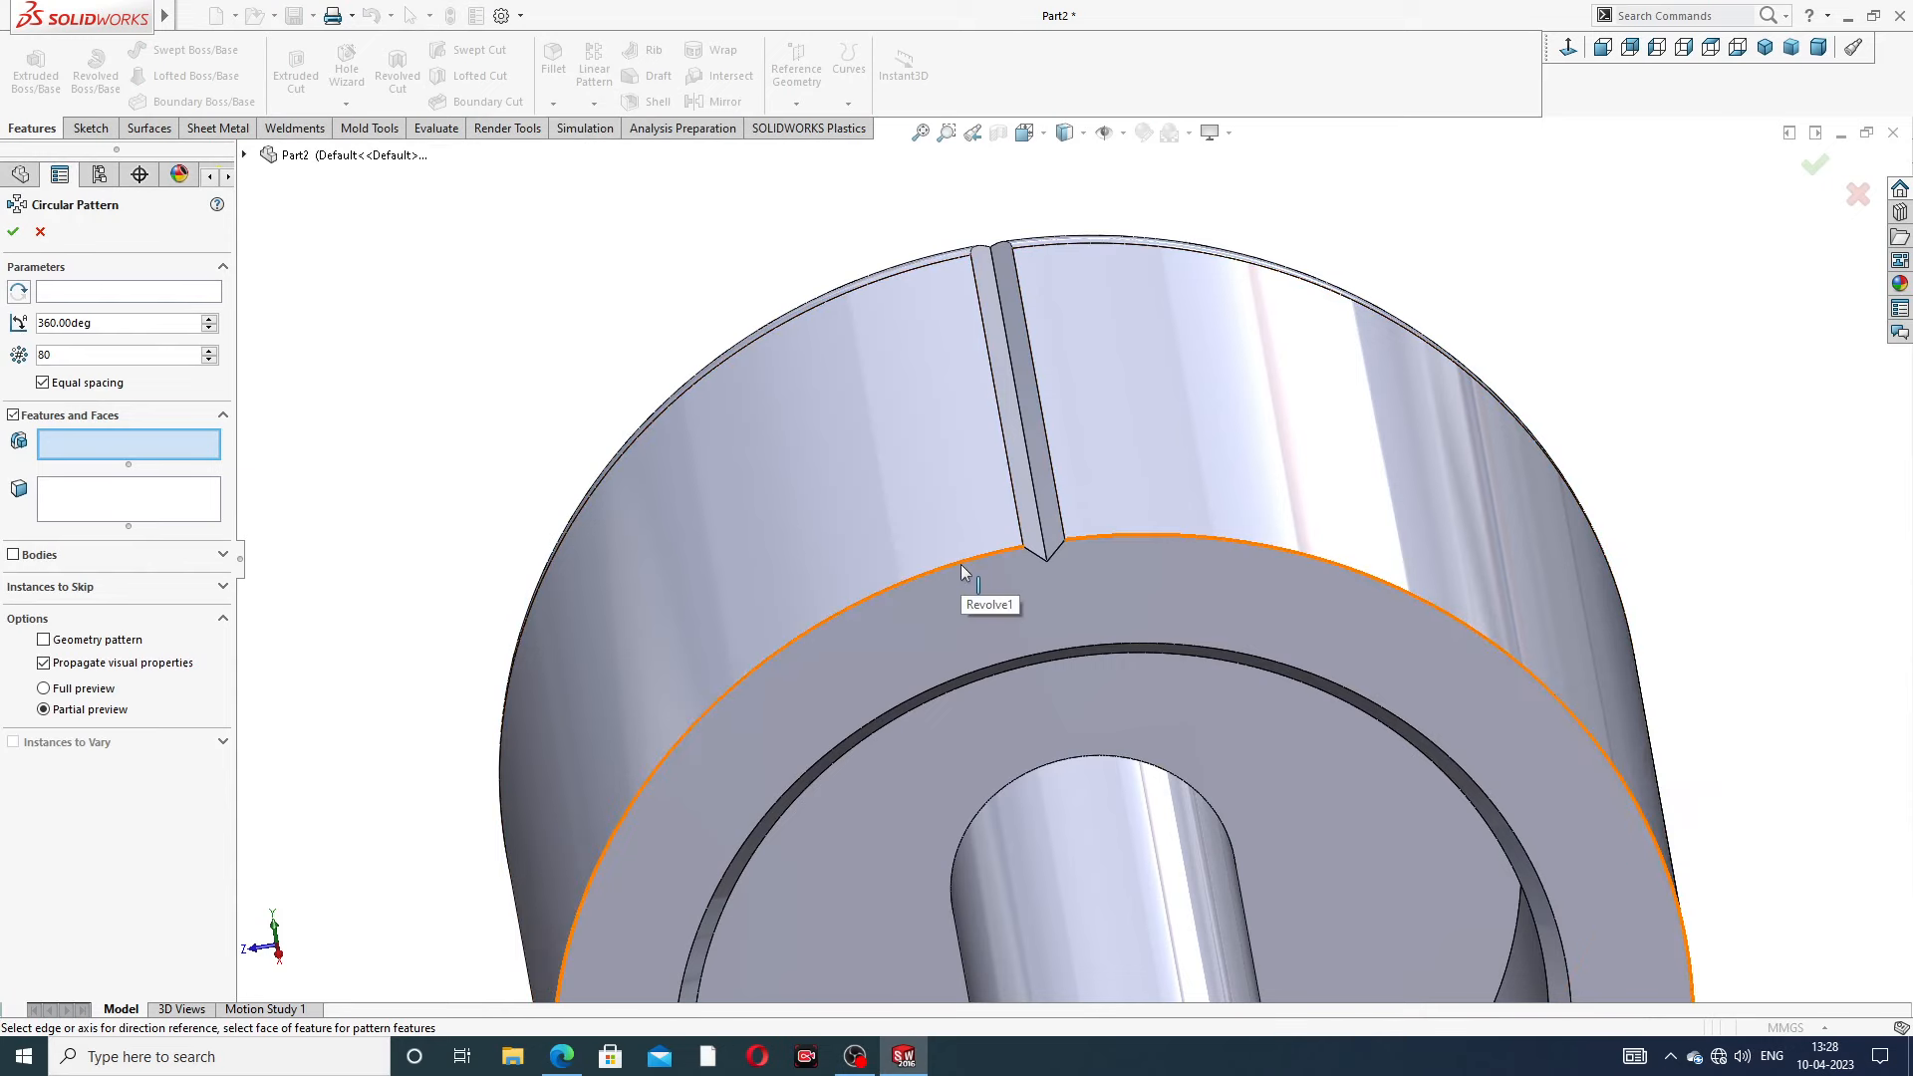
left_click(203, 293)
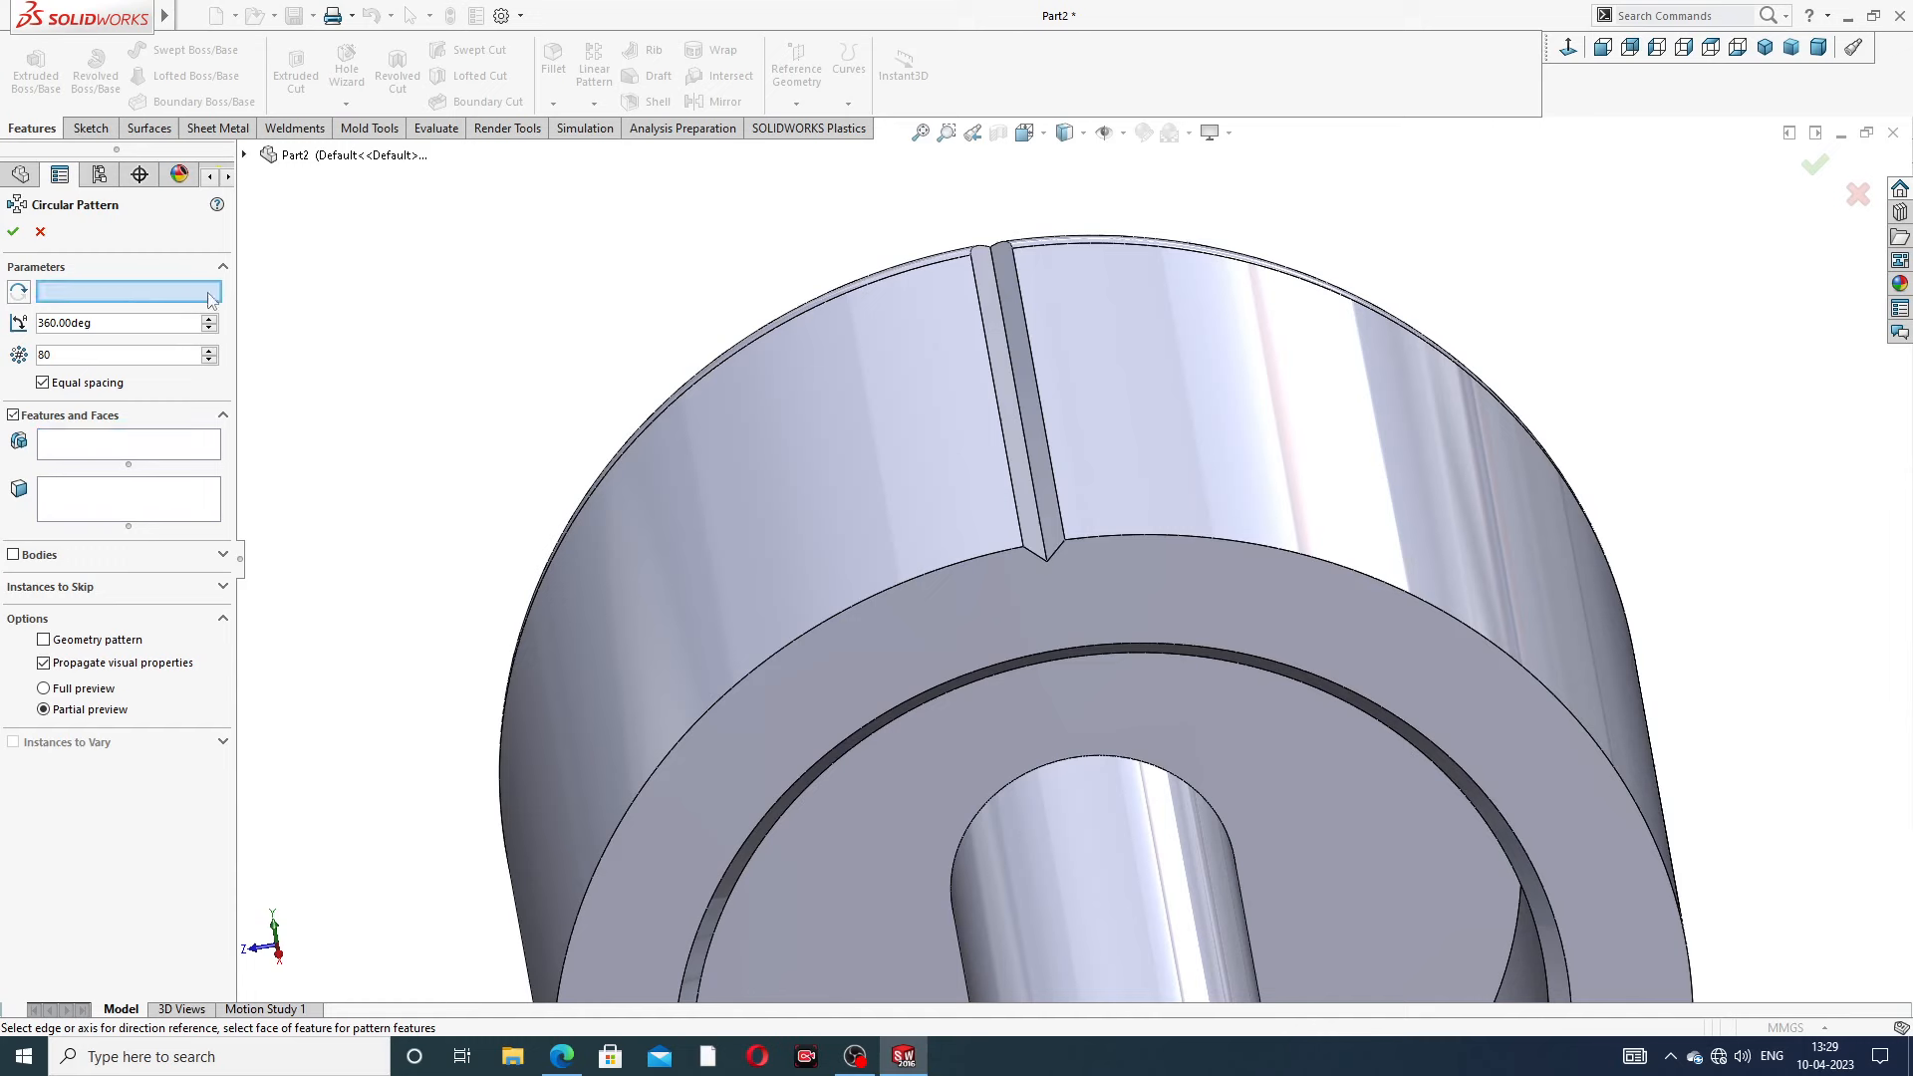
left_click(951, 564)
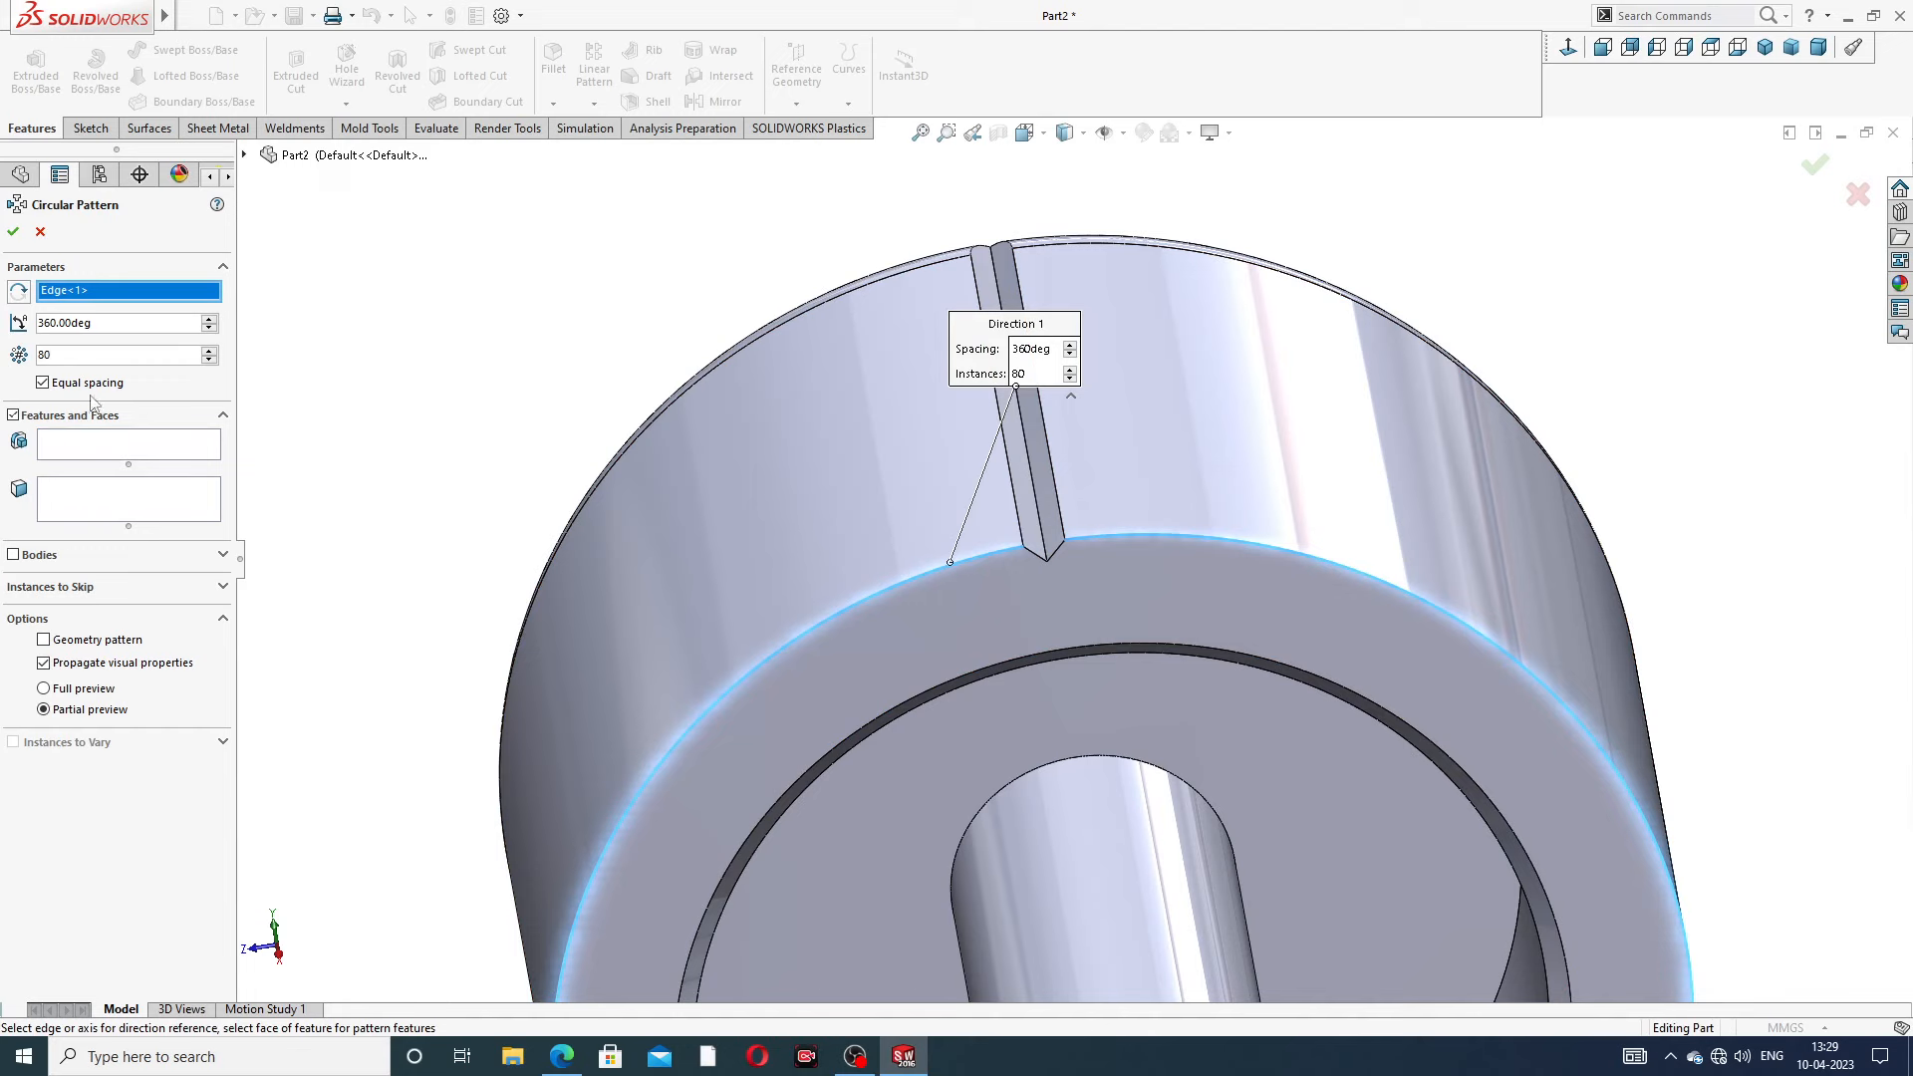
left_click(108, 442)
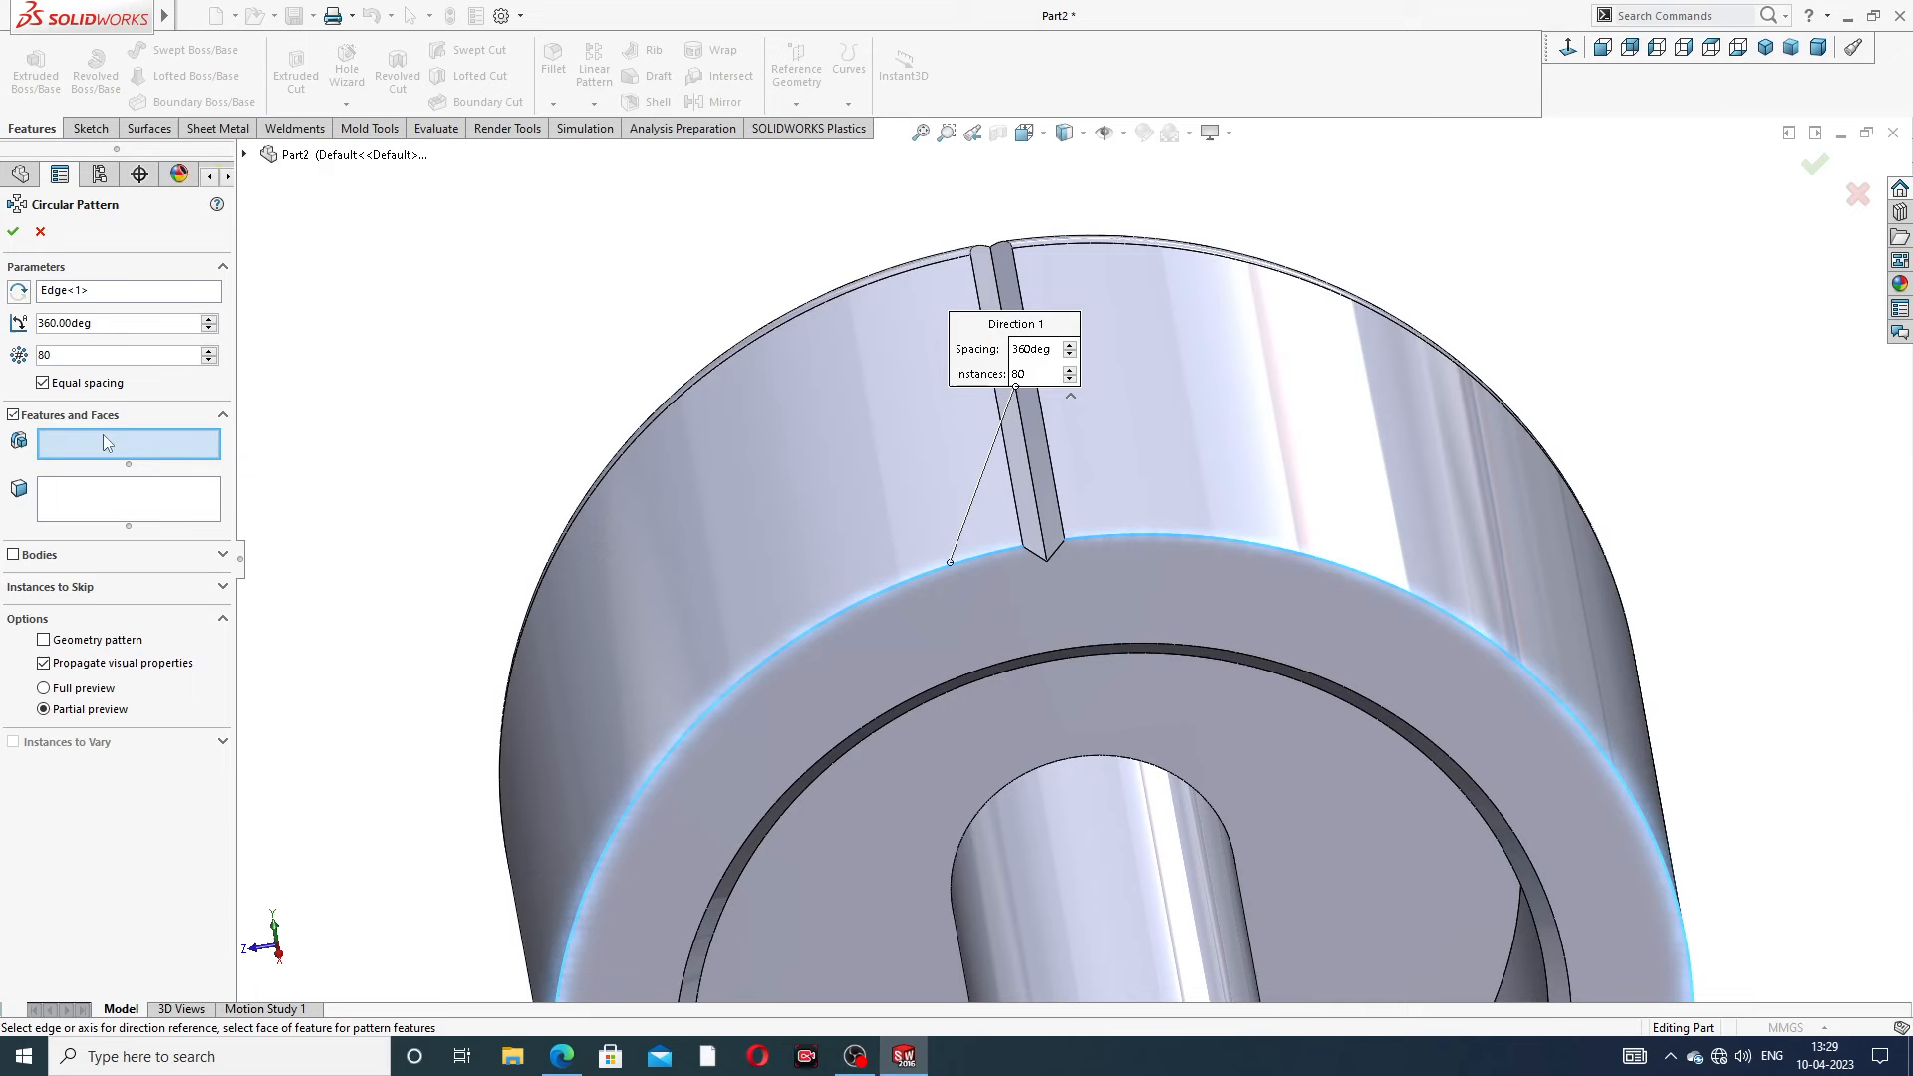
left_click(269, 156)
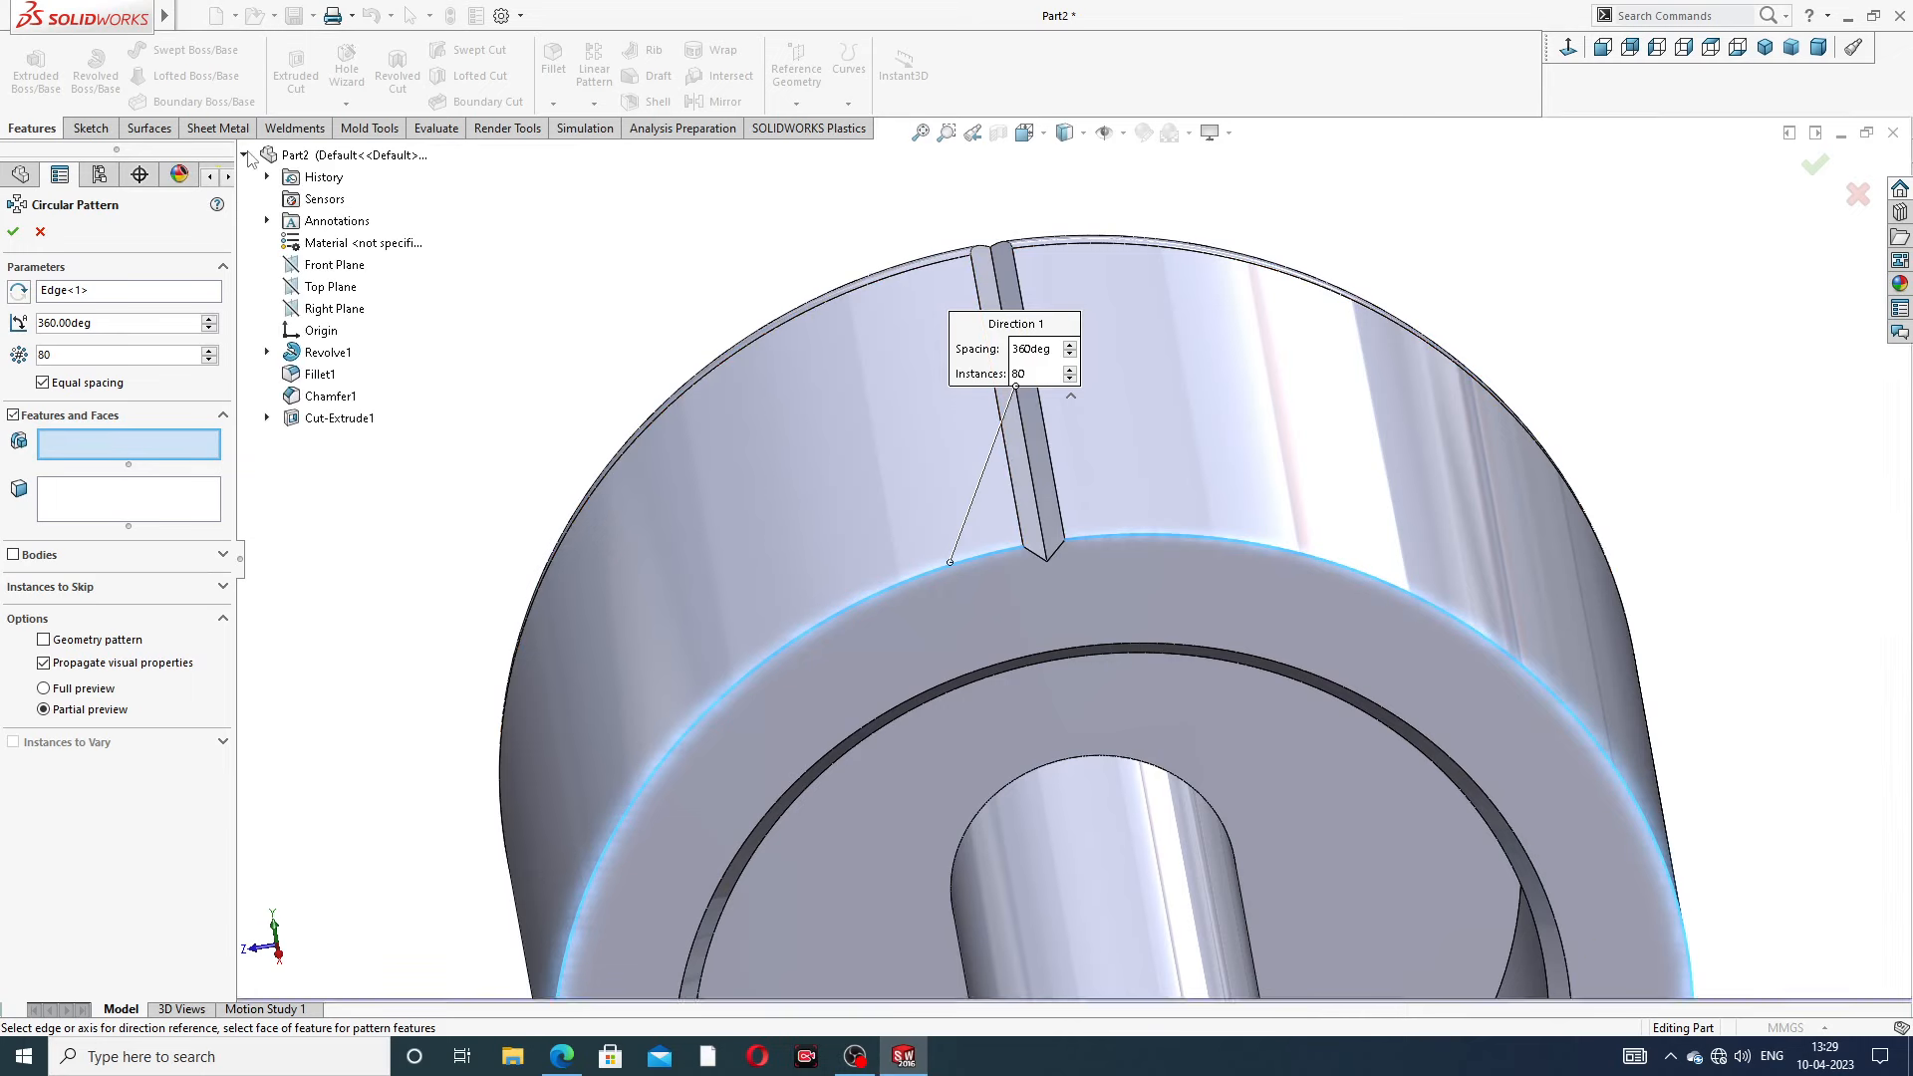
left_click(333, 421)
scroll(781, 454, "up", 5)
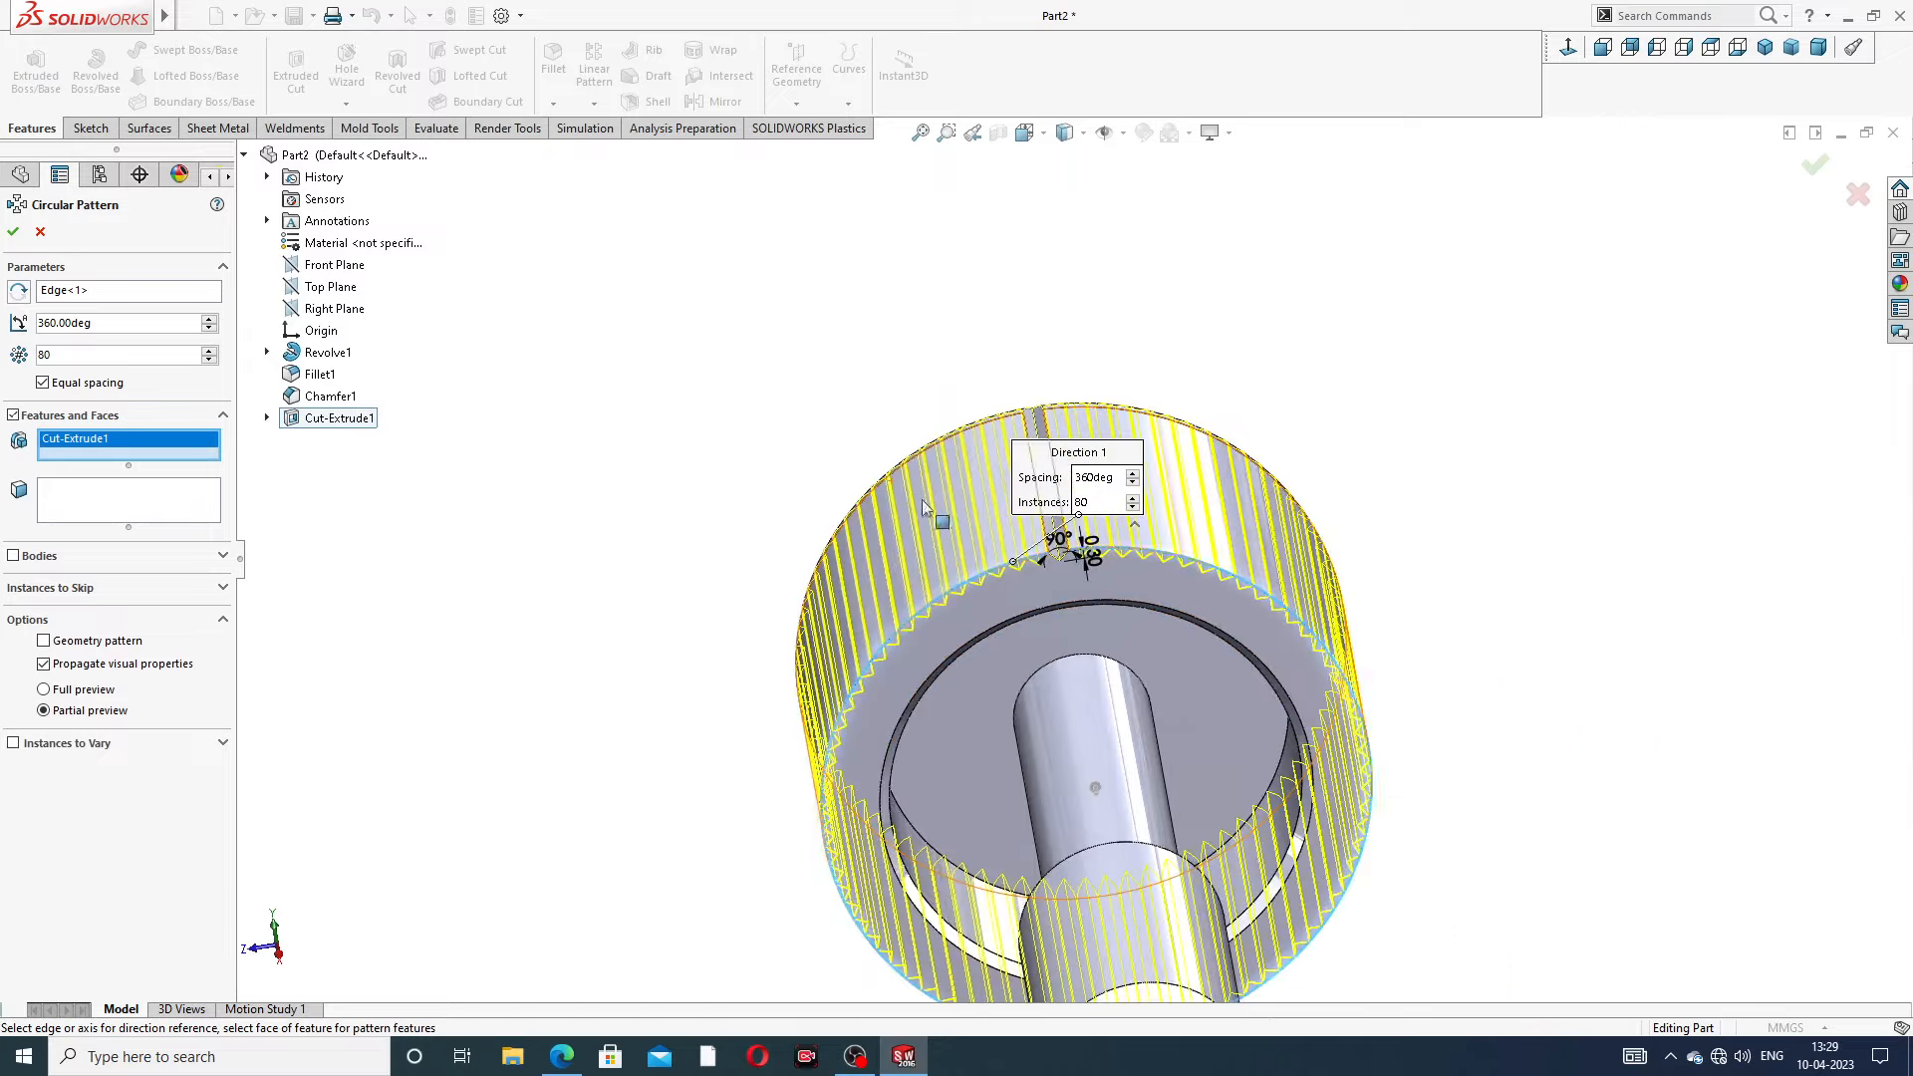
middle_click_drag(936, 515, 996, 478)
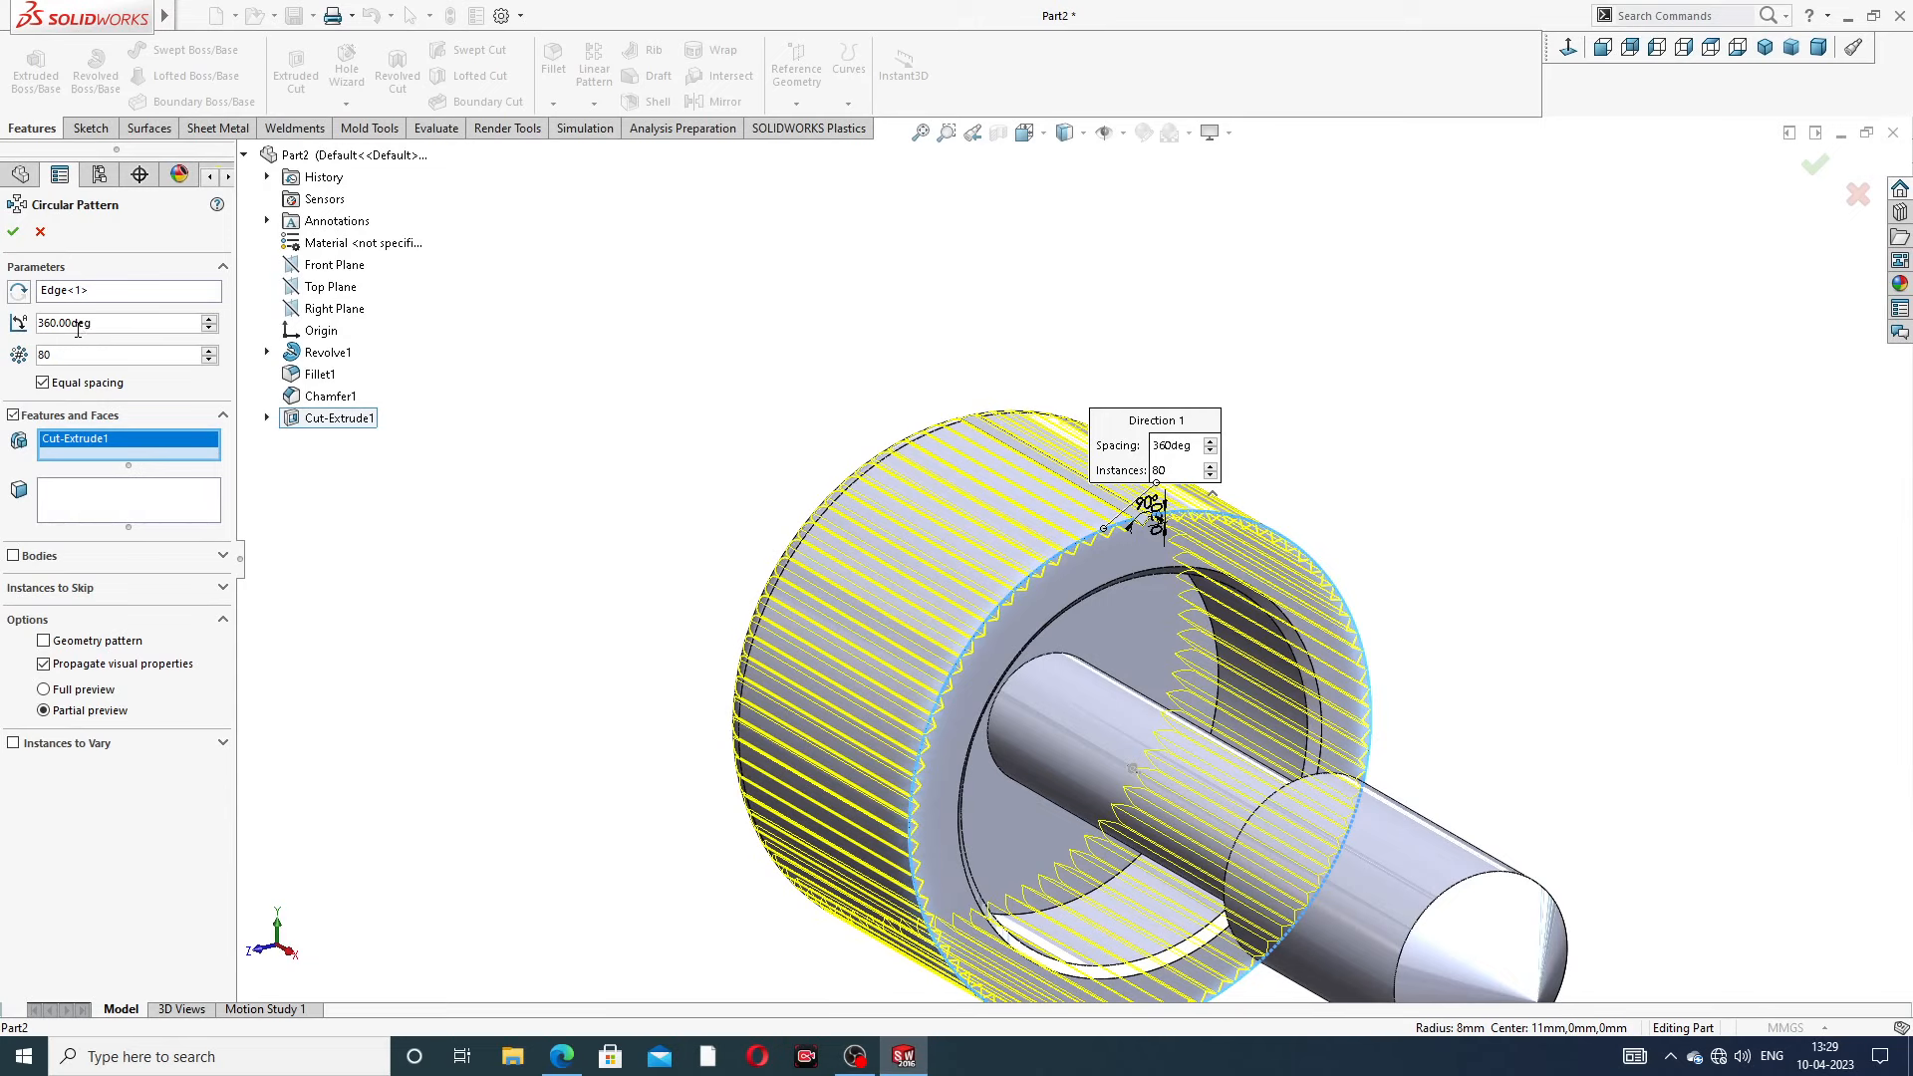
left_click(12, 233)
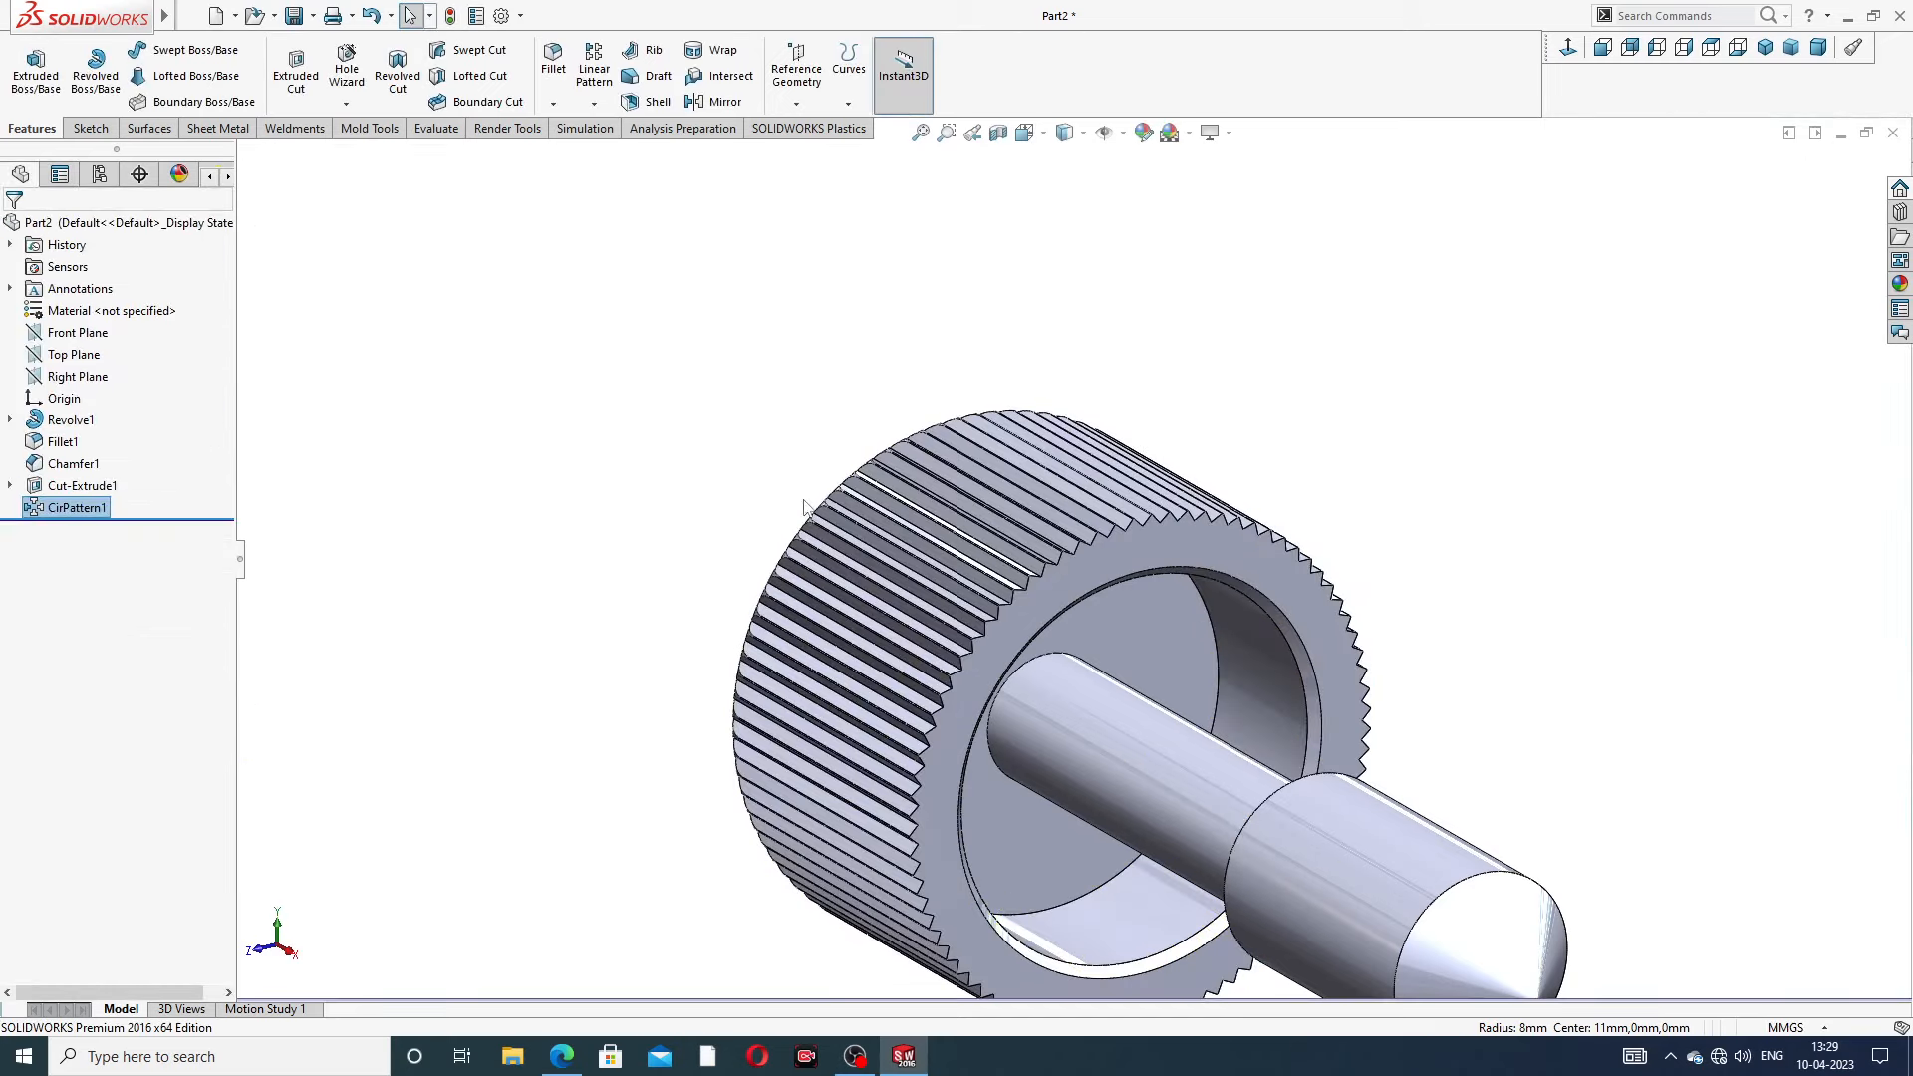
Examine the knurled head and shank from several sides and compare them with the drawing PDF in the browser
scroll(1011, 573, "up", 3)
middle_click_drag(1014, 570, 922, 469)
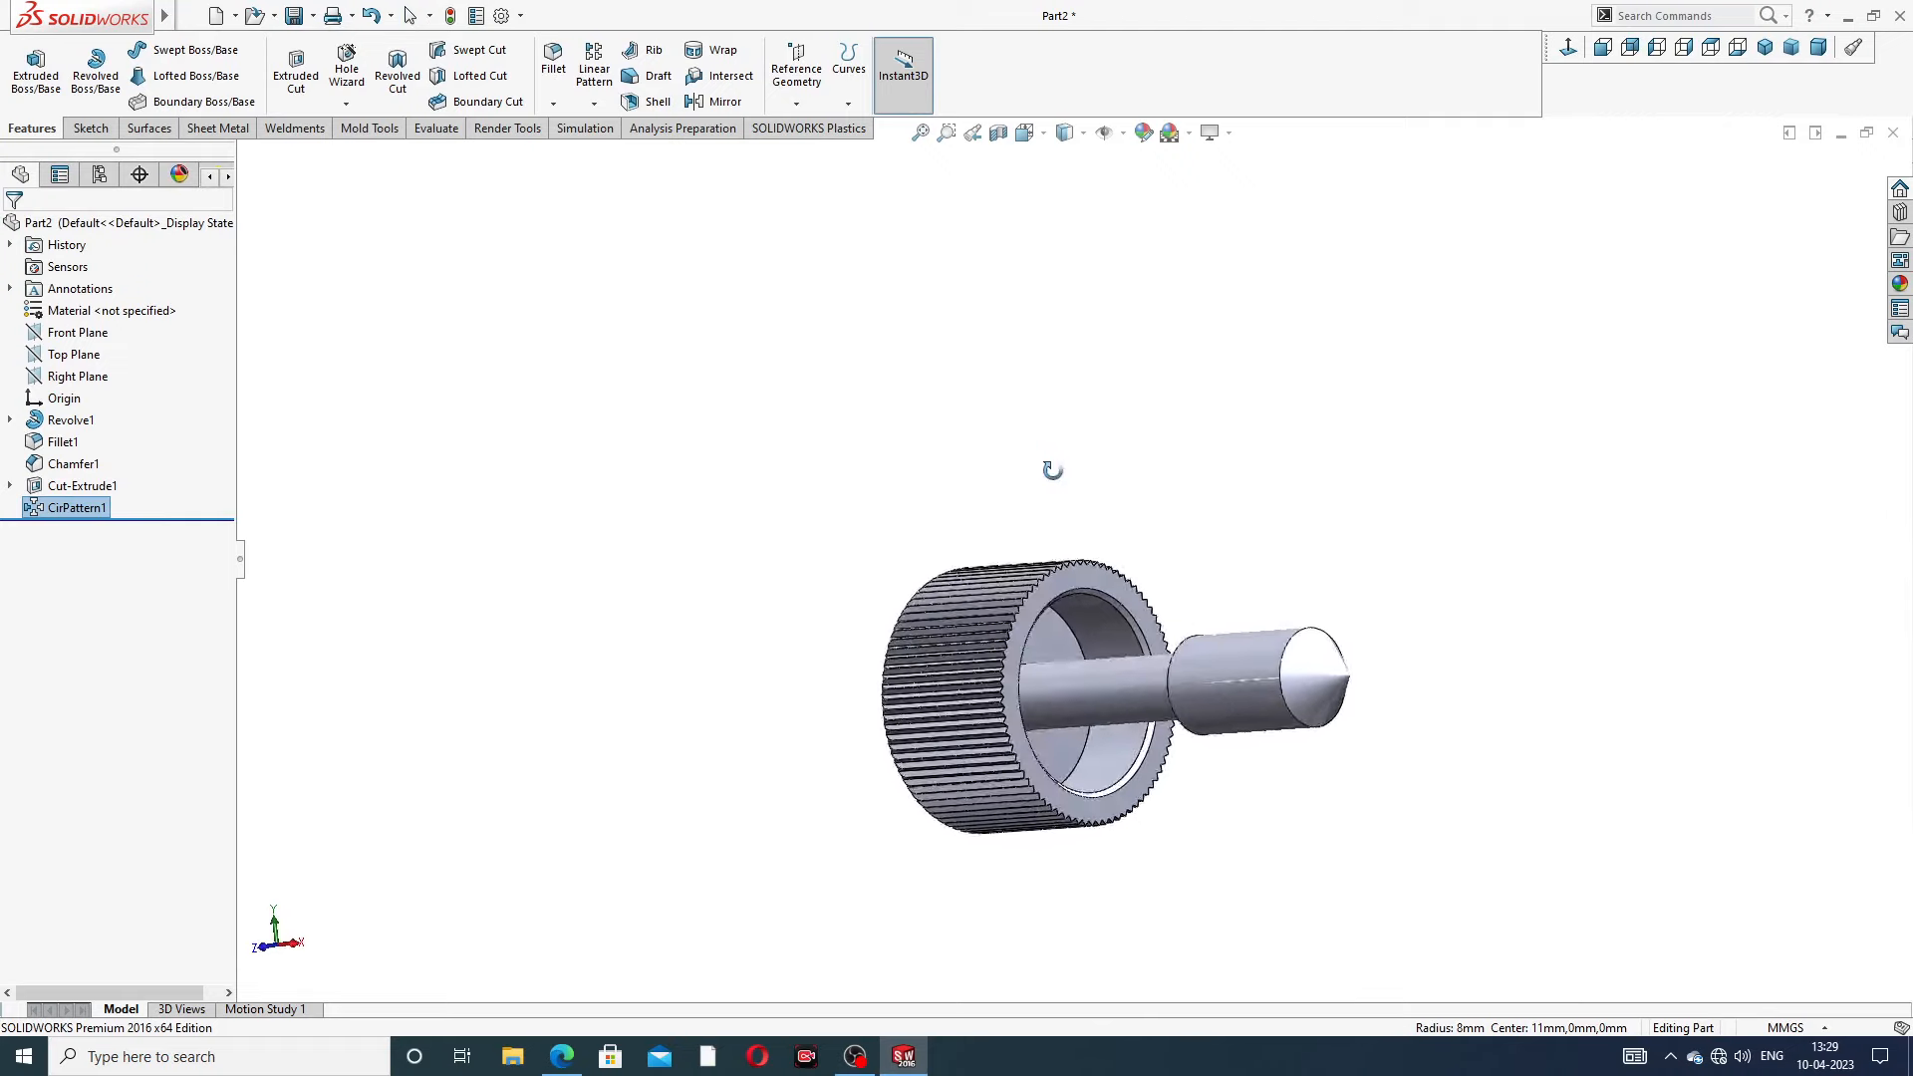
scroll(1038, 648, "down", 3)
middle_click_drag(1088, 560, 1086, 517)
scroll(1066, 641, "down", 2)
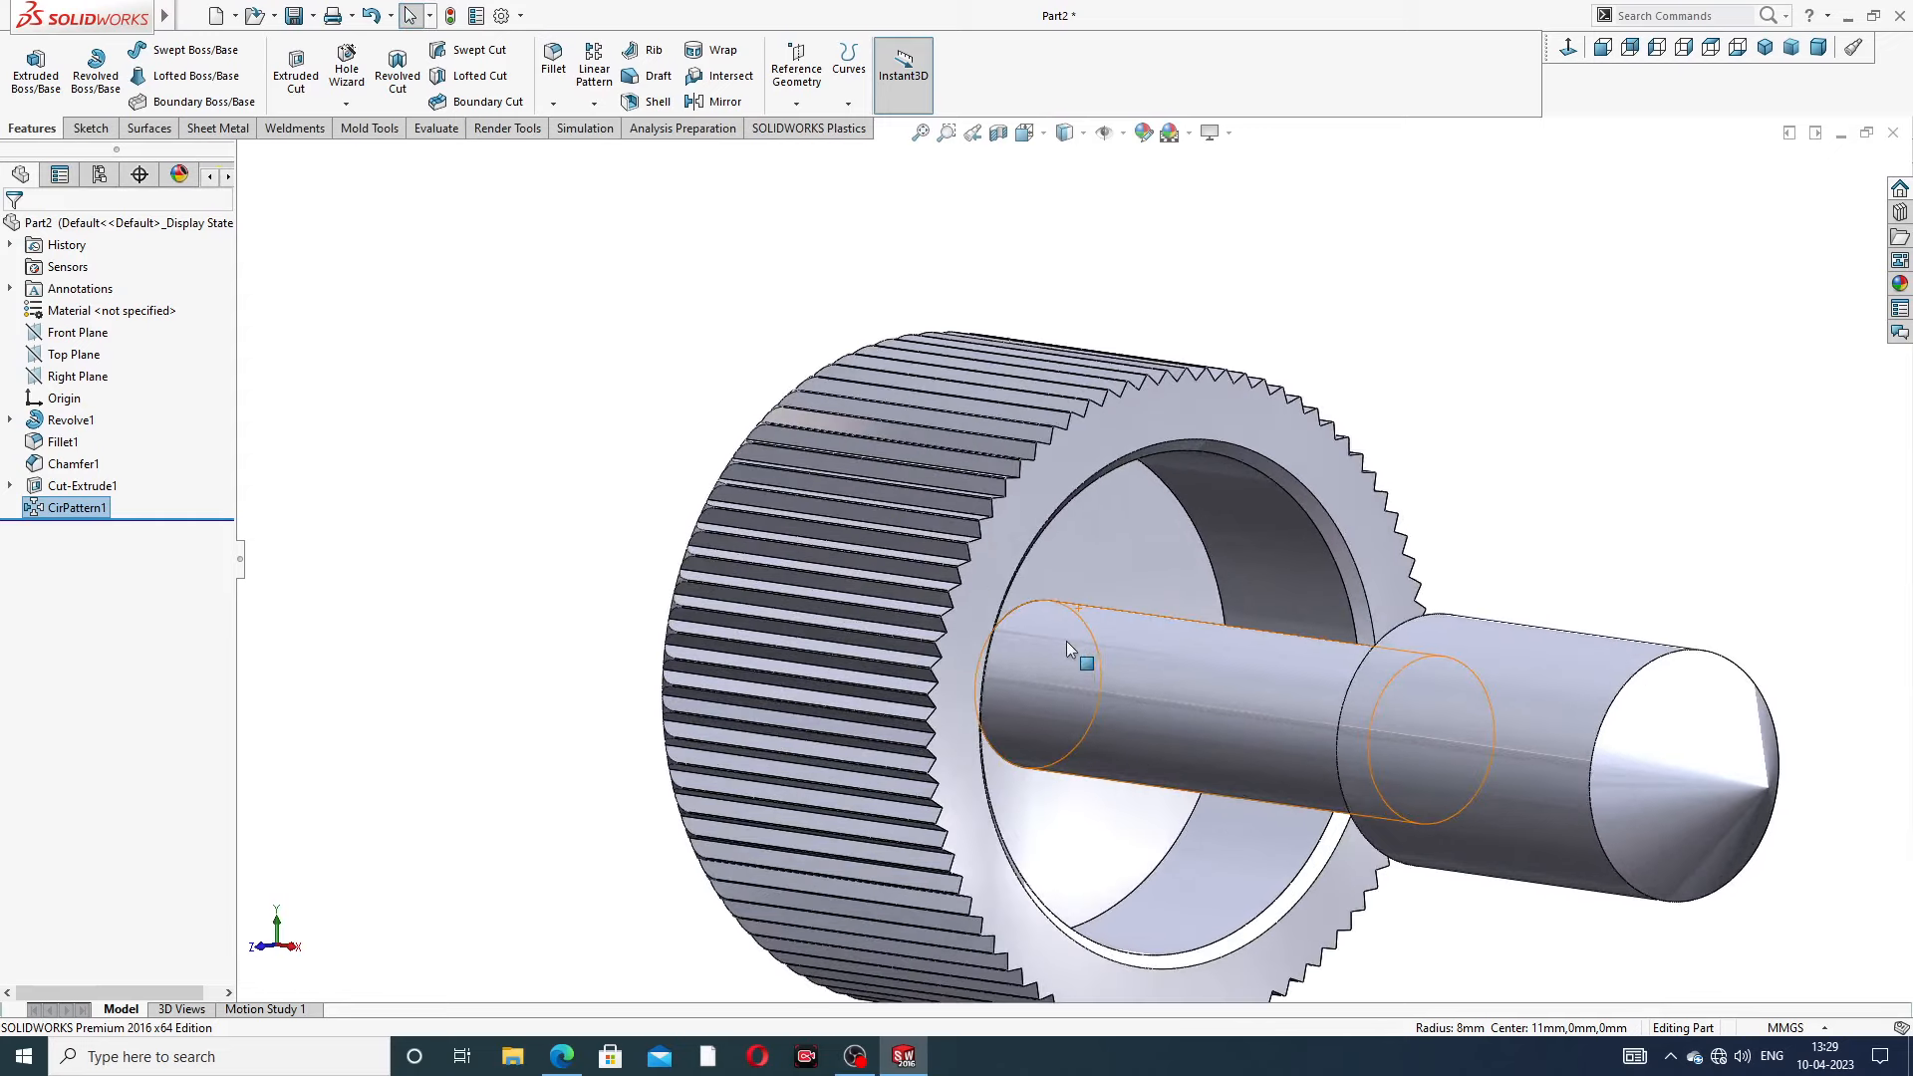
scroll(1225, 554, "up", 5)
mouse_move(1222, 568)
middle_mouse_down()
mouse_move(1242, 457)
mouse_move(1328, 521)
mouse_move(1246, 458)
mouse_move(1278, 525)
mouse_move(1263, 568)
mouse_move(1311, 547)
mouse_move(1235, 558)
middle_mouse_up()
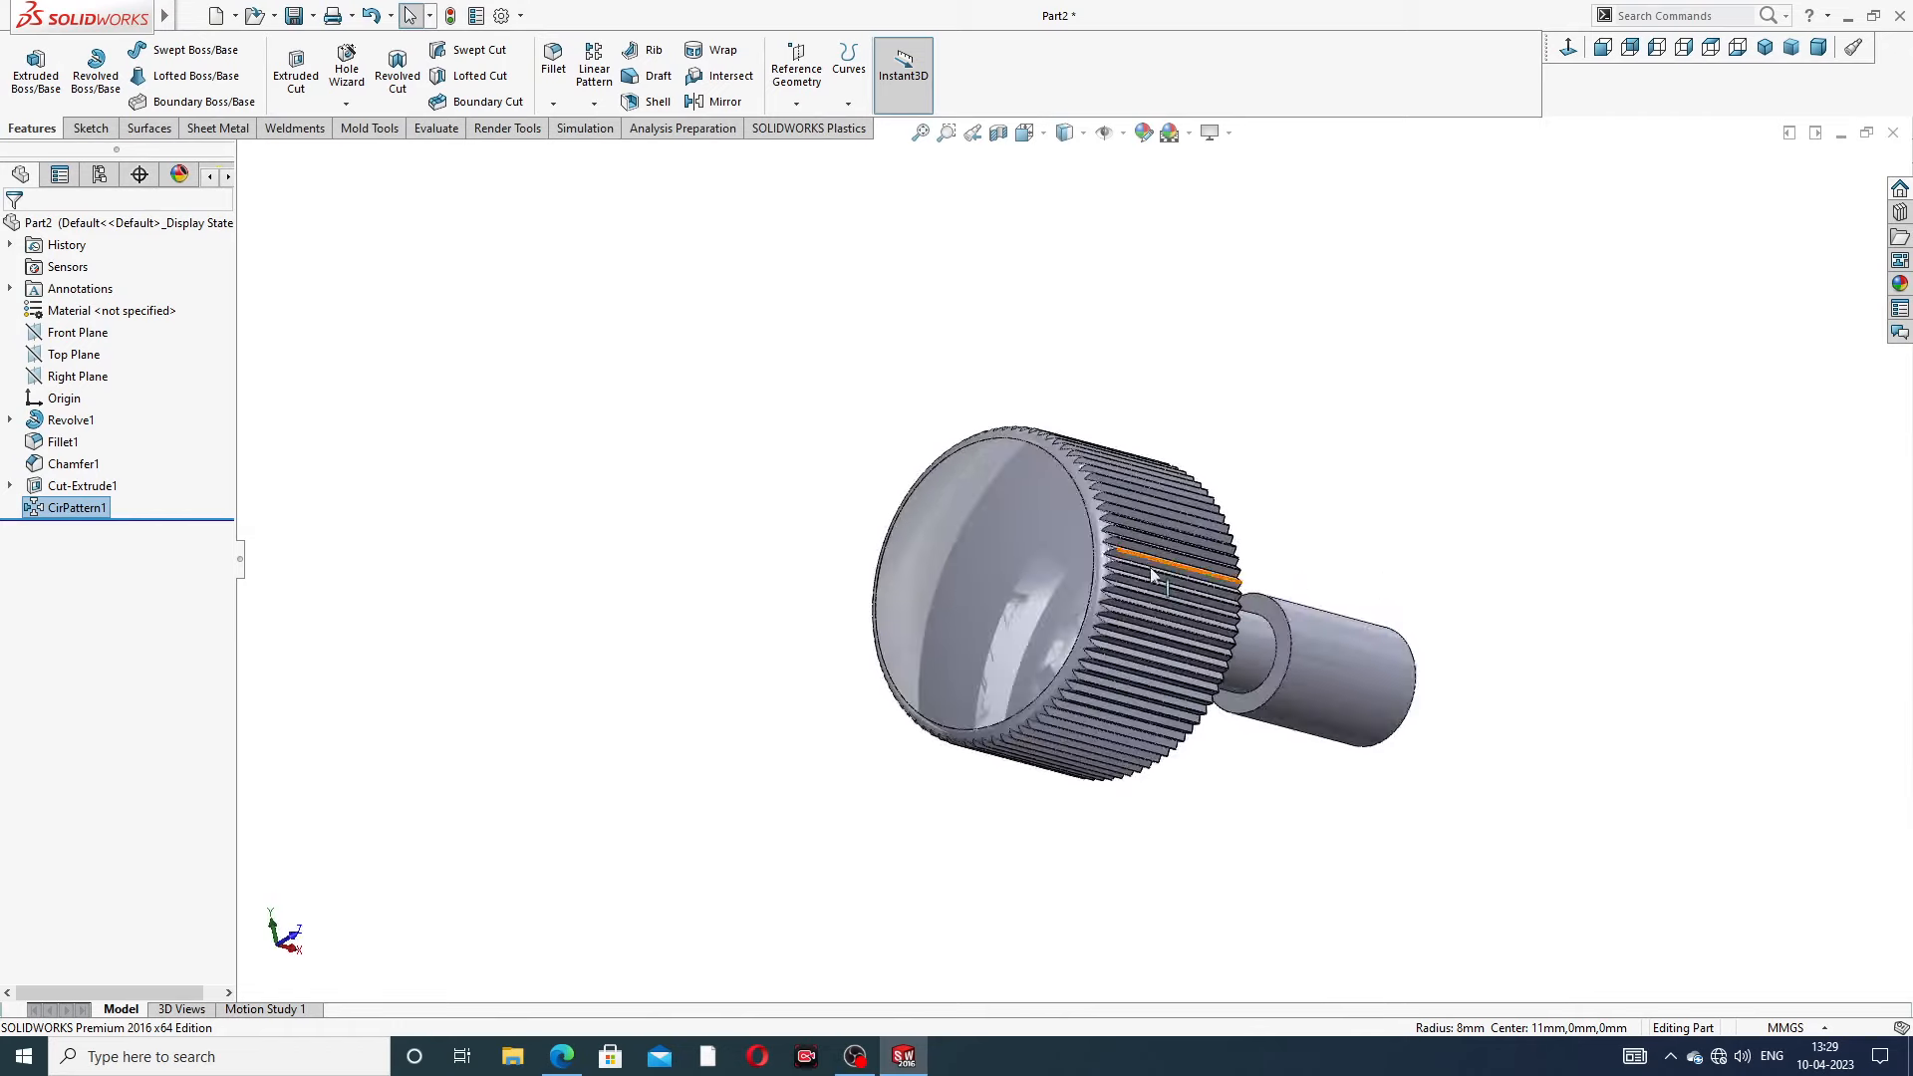
left_click(561, 1058)
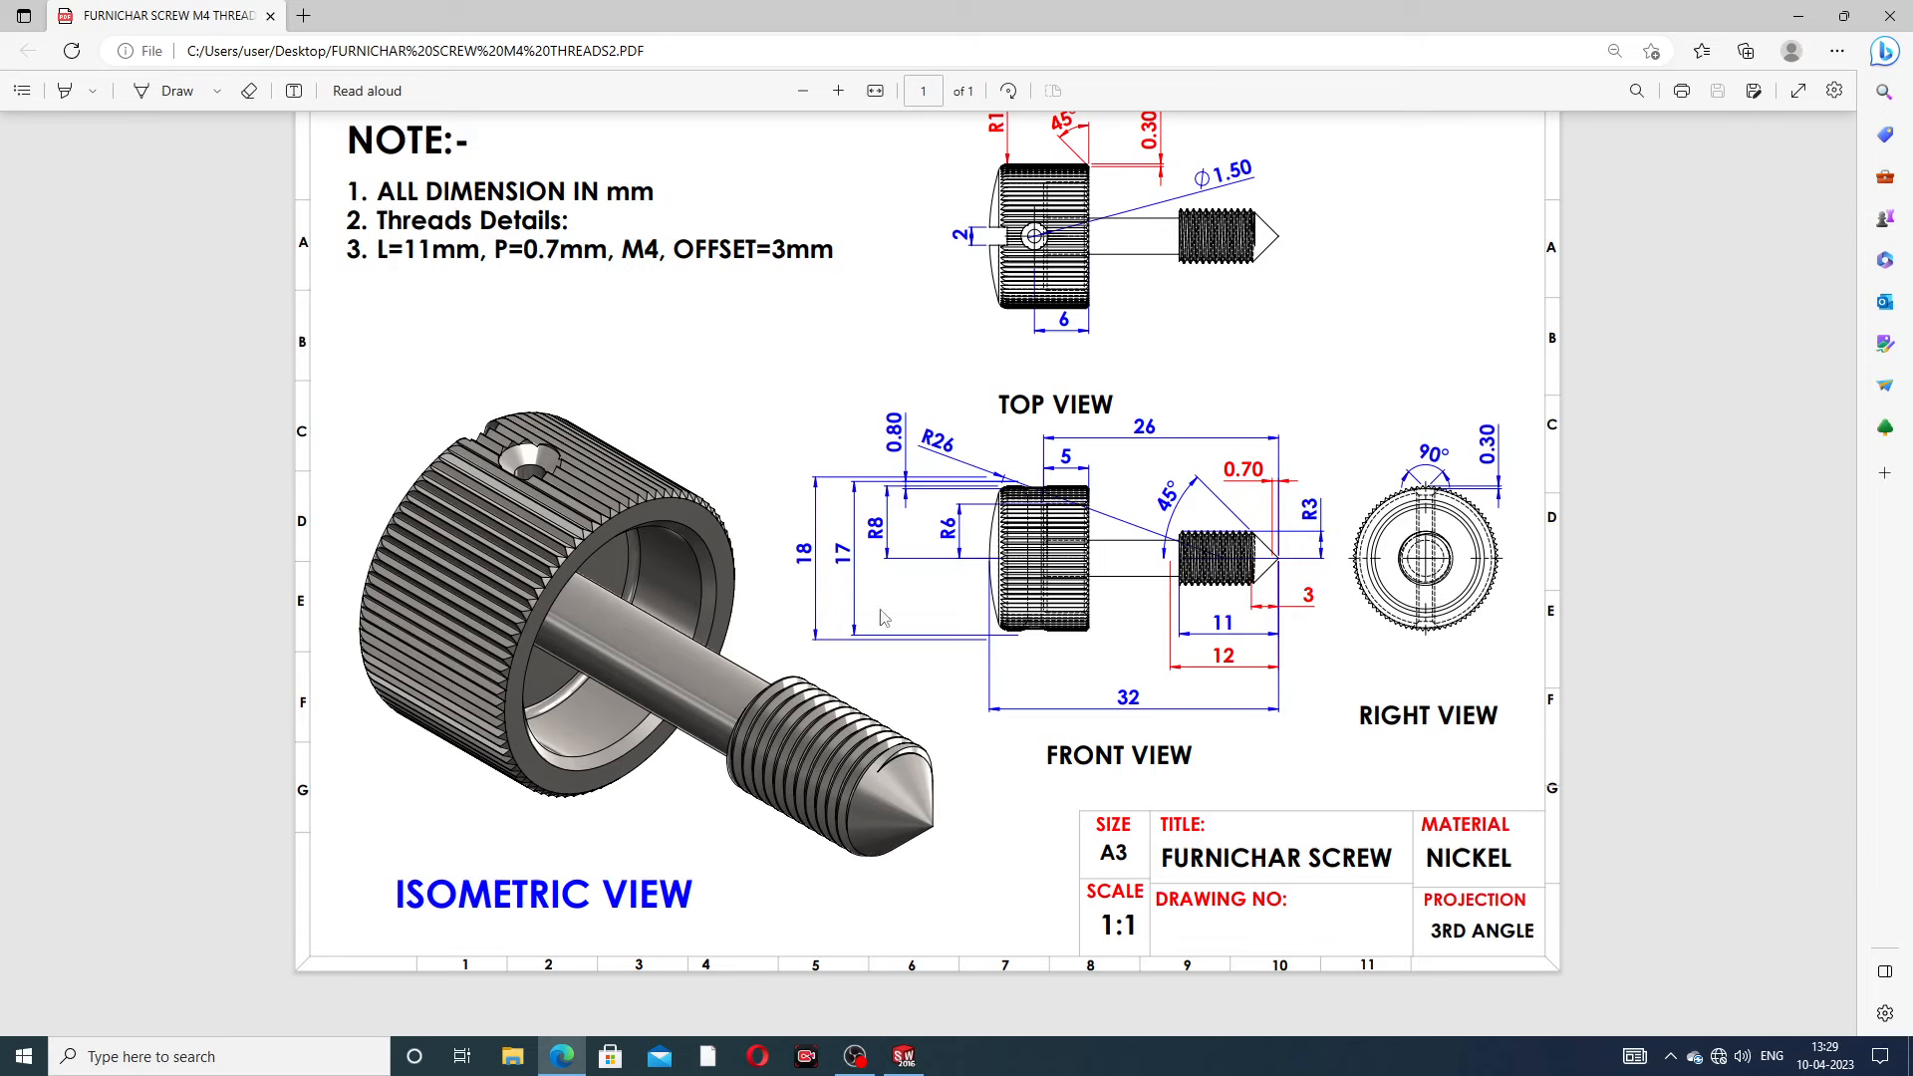
left_click(568, 1046)
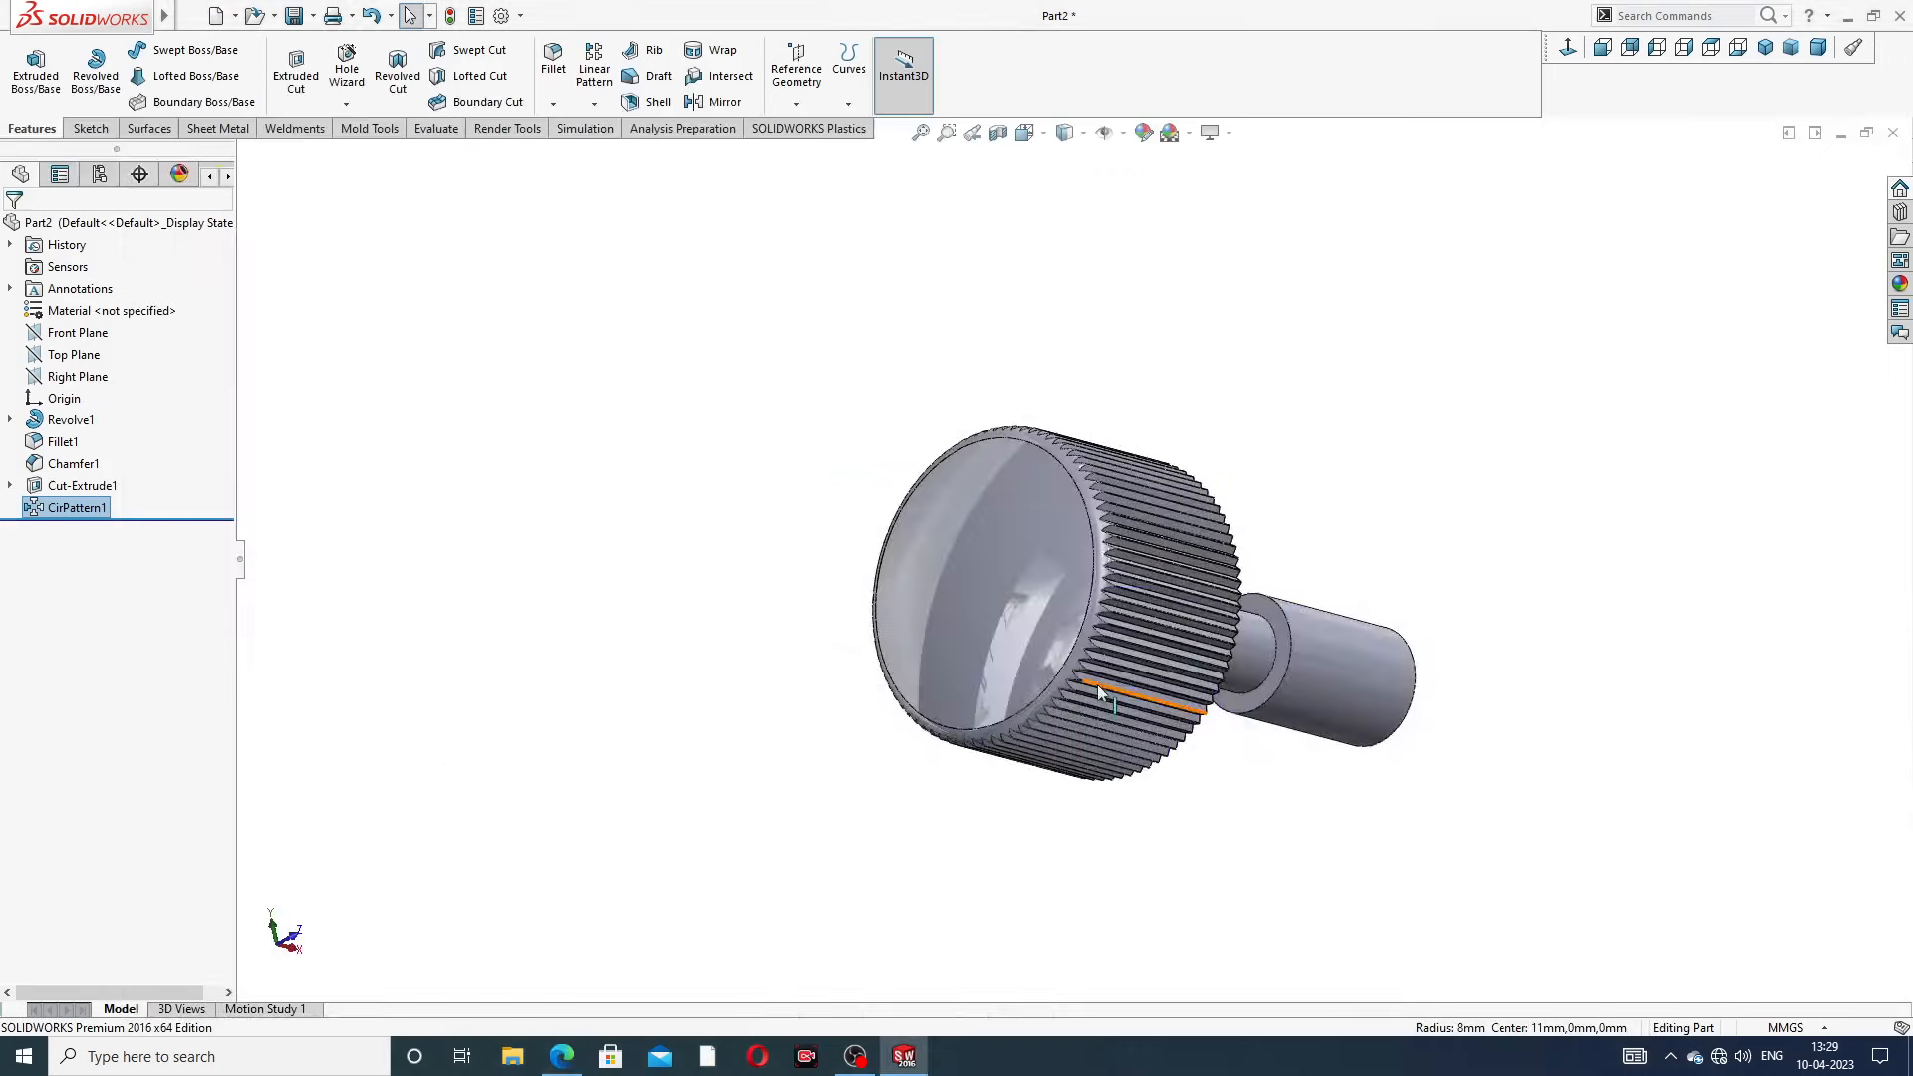
Create a reference plane parallel to the head's flat annular face and tangent to its domed end face
middle_click_drag(1155, 508, 1036, 530)
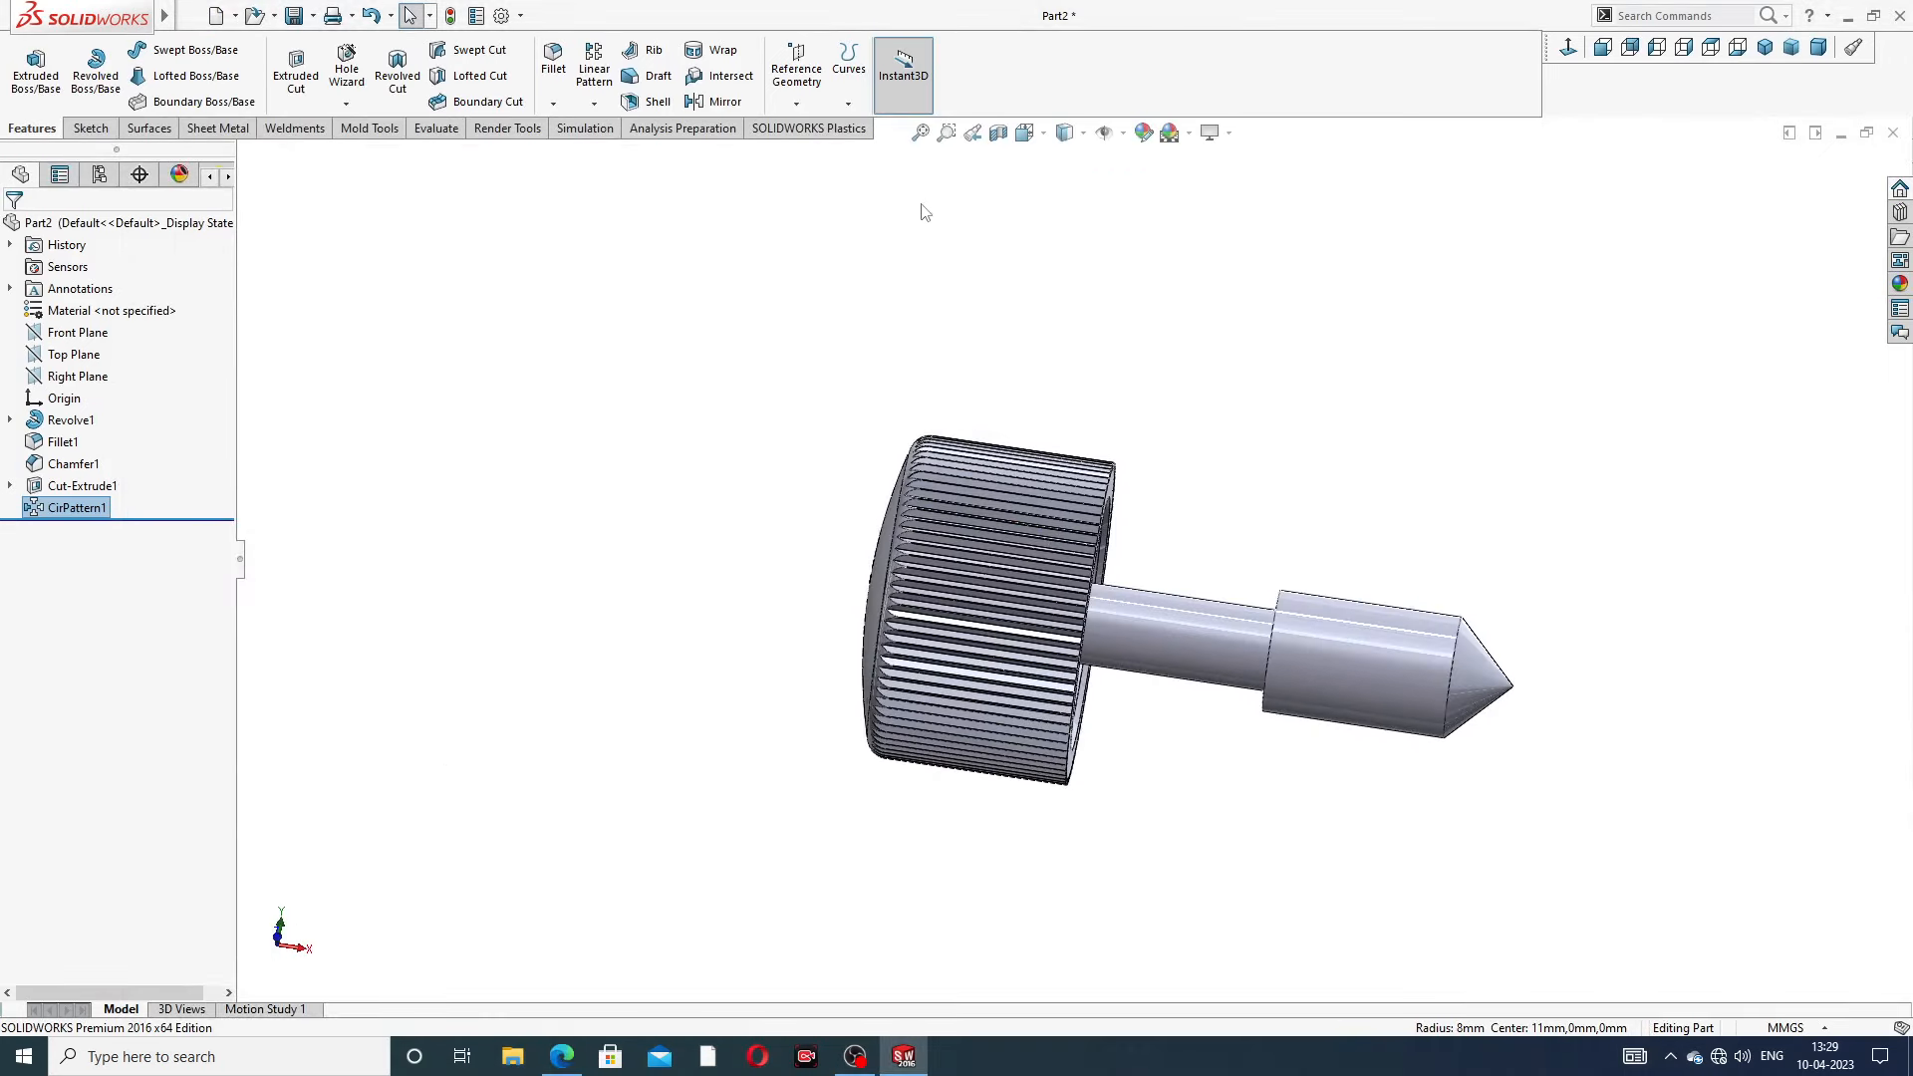
left_click(796, 74)
left_click(812, 128)
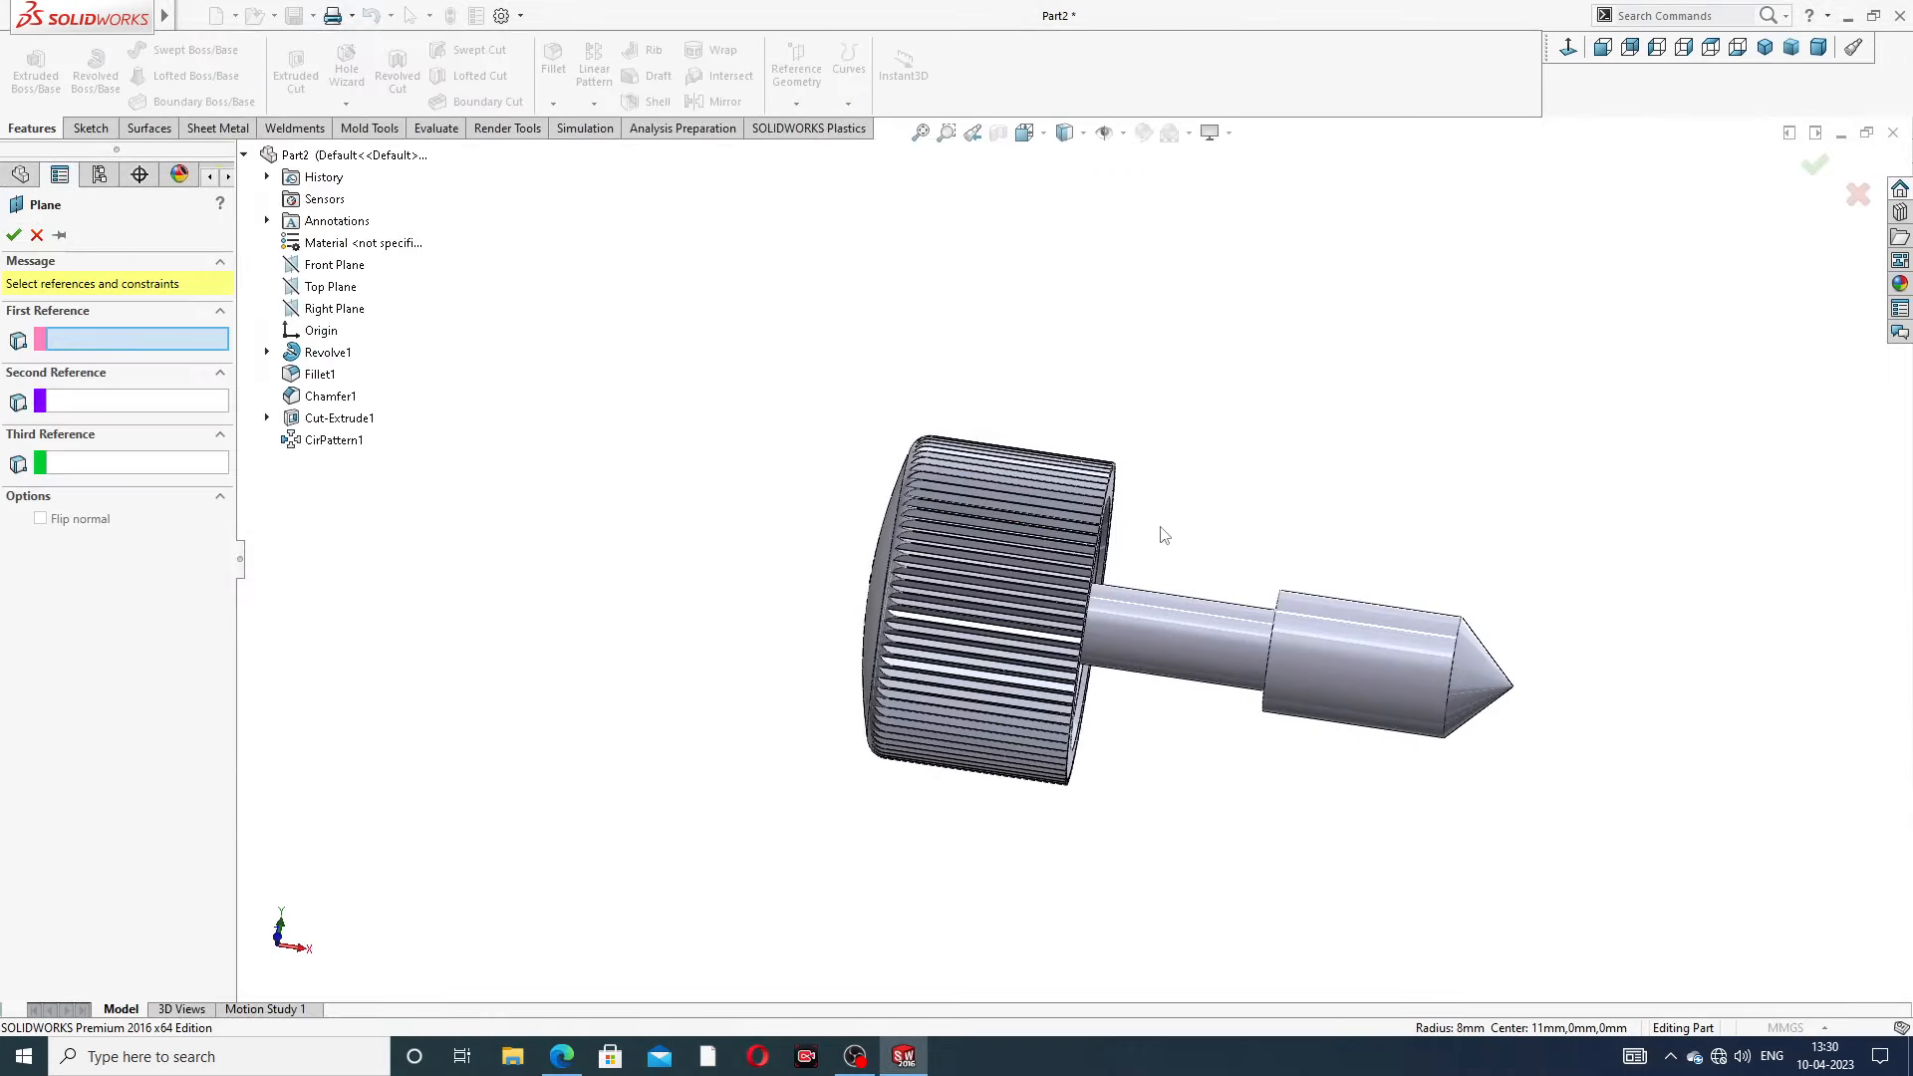
middle_click_drag(1163, 534, 1110, 492)
left_click(1110, 492)
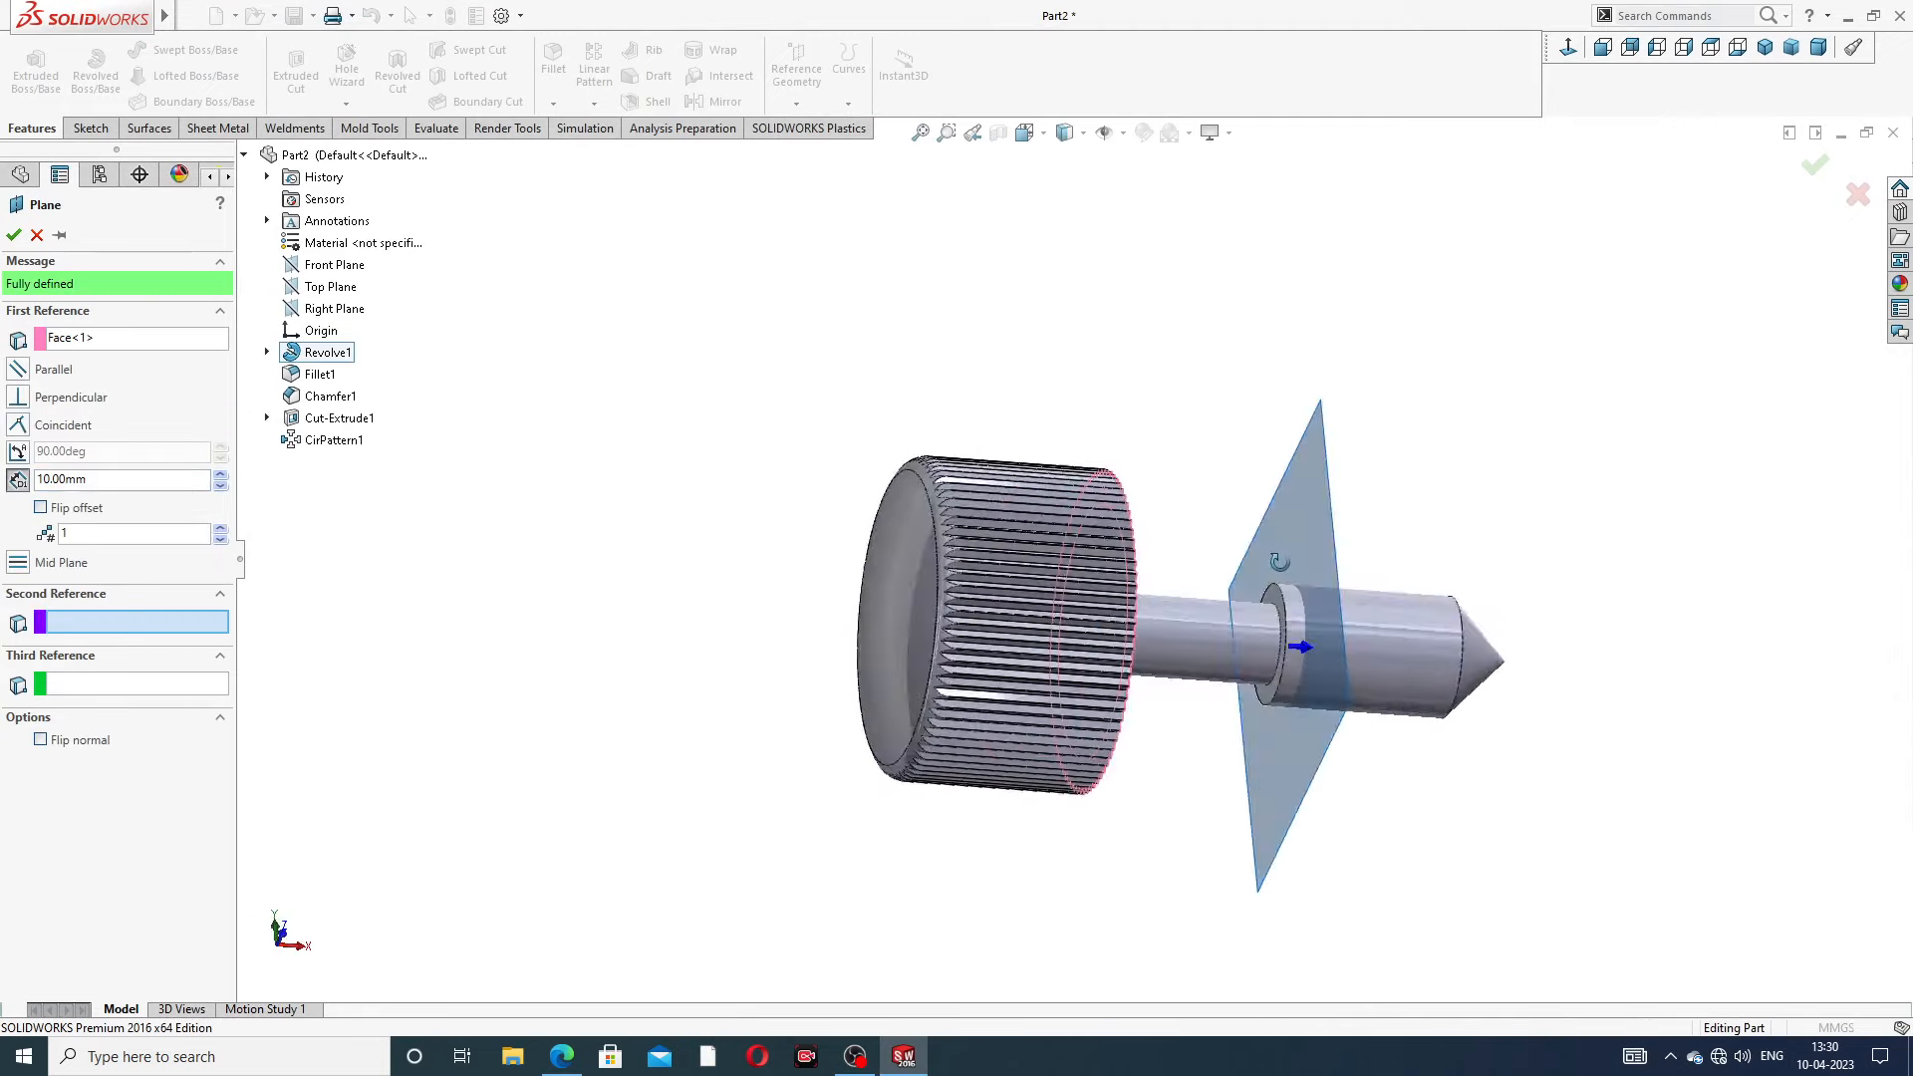
middle_click_drag(1279, 562, 977, 534)
left_click(977, 534)
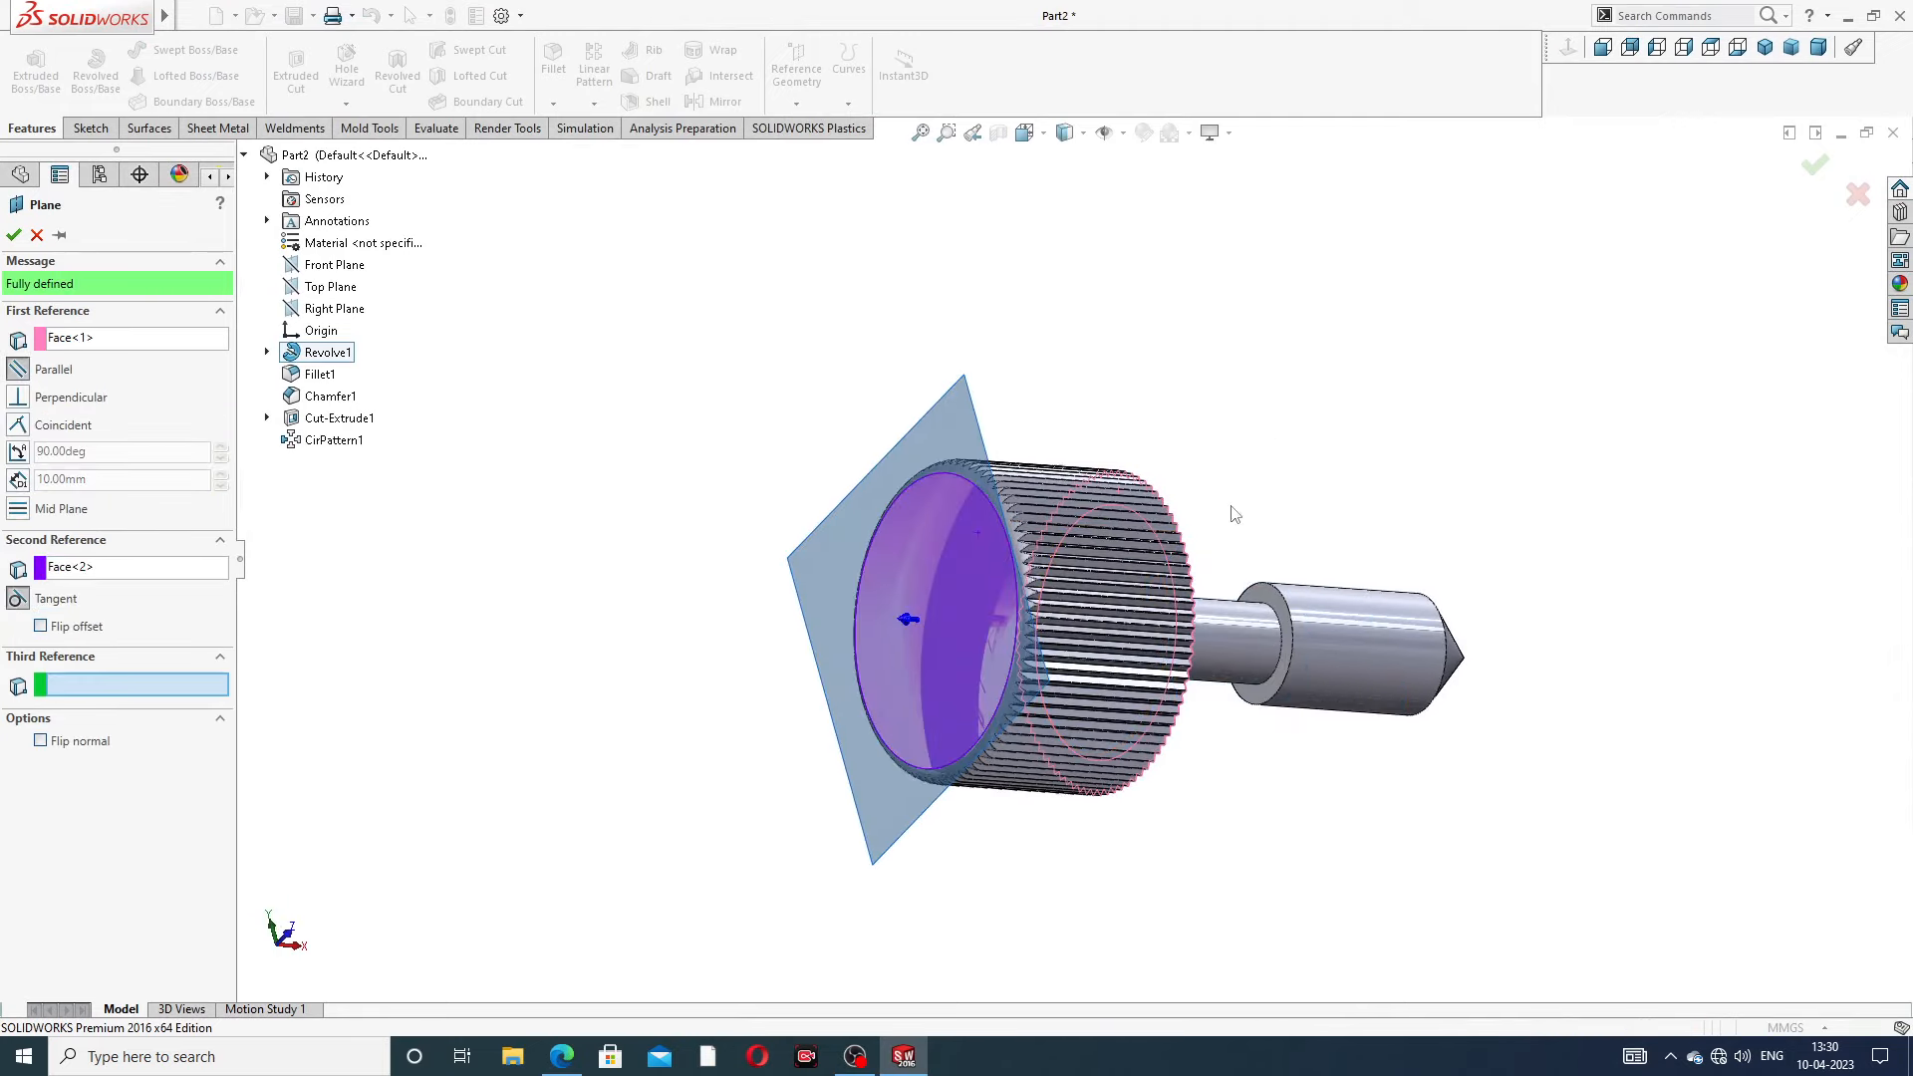
middle_click_drag(1233, 514, 1166, 542)
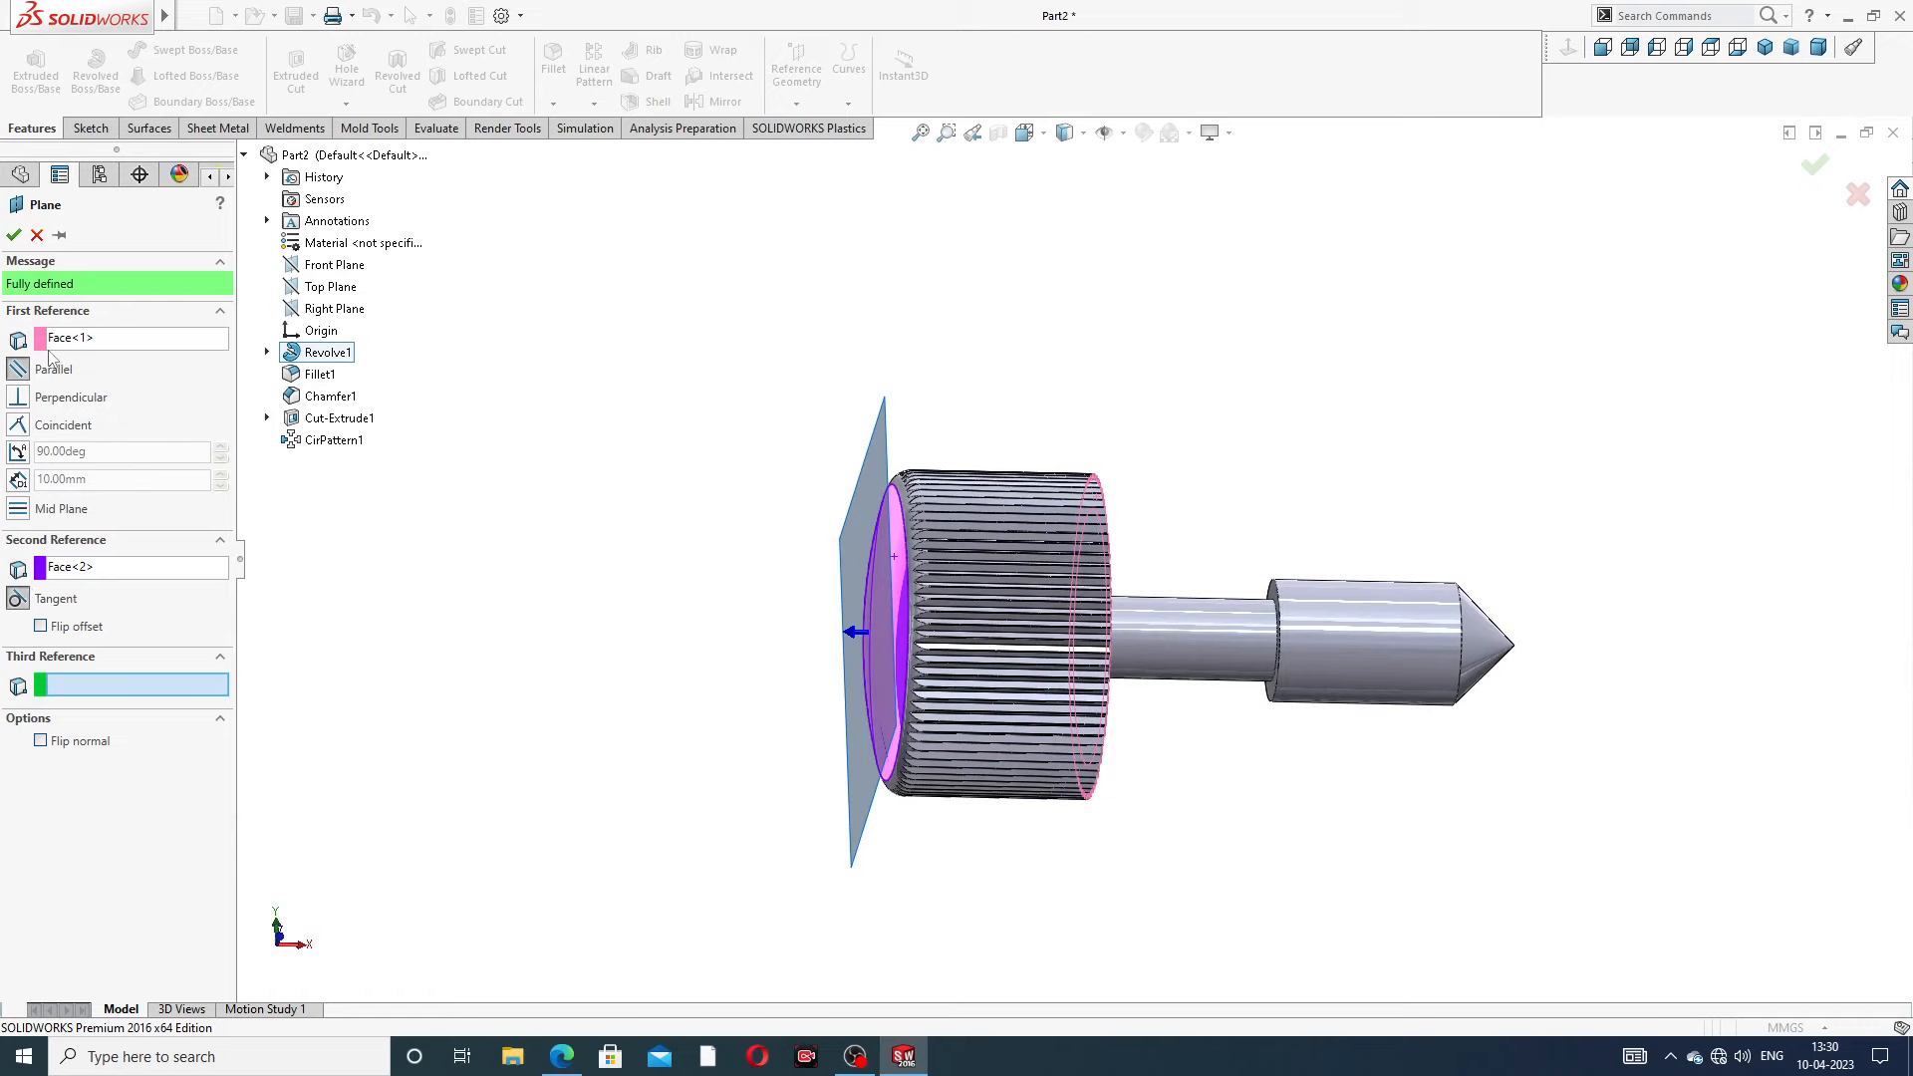
left_click(13, 235)
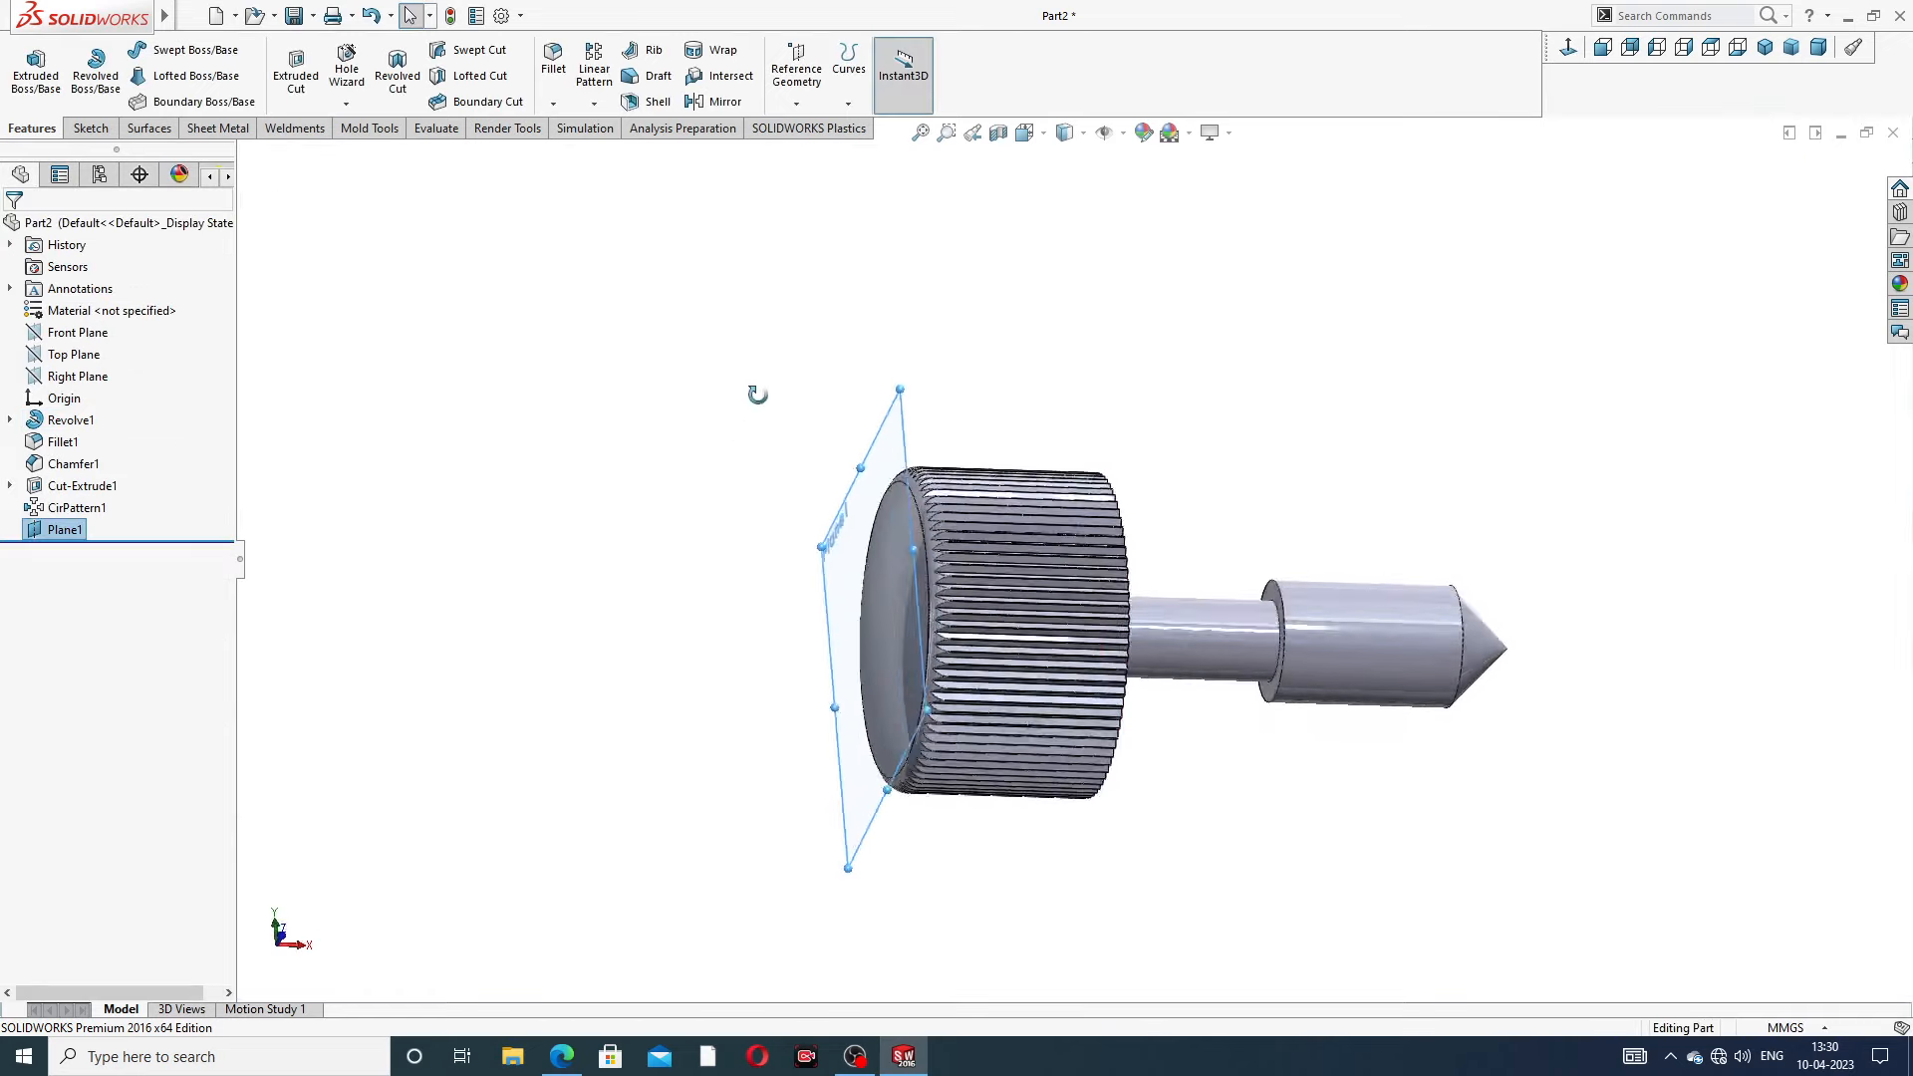
Sketch a horizontal center rectangle about 23 mm by 2.8 mm on the new tangent plane, centered on the origin
left_click(900, 411)
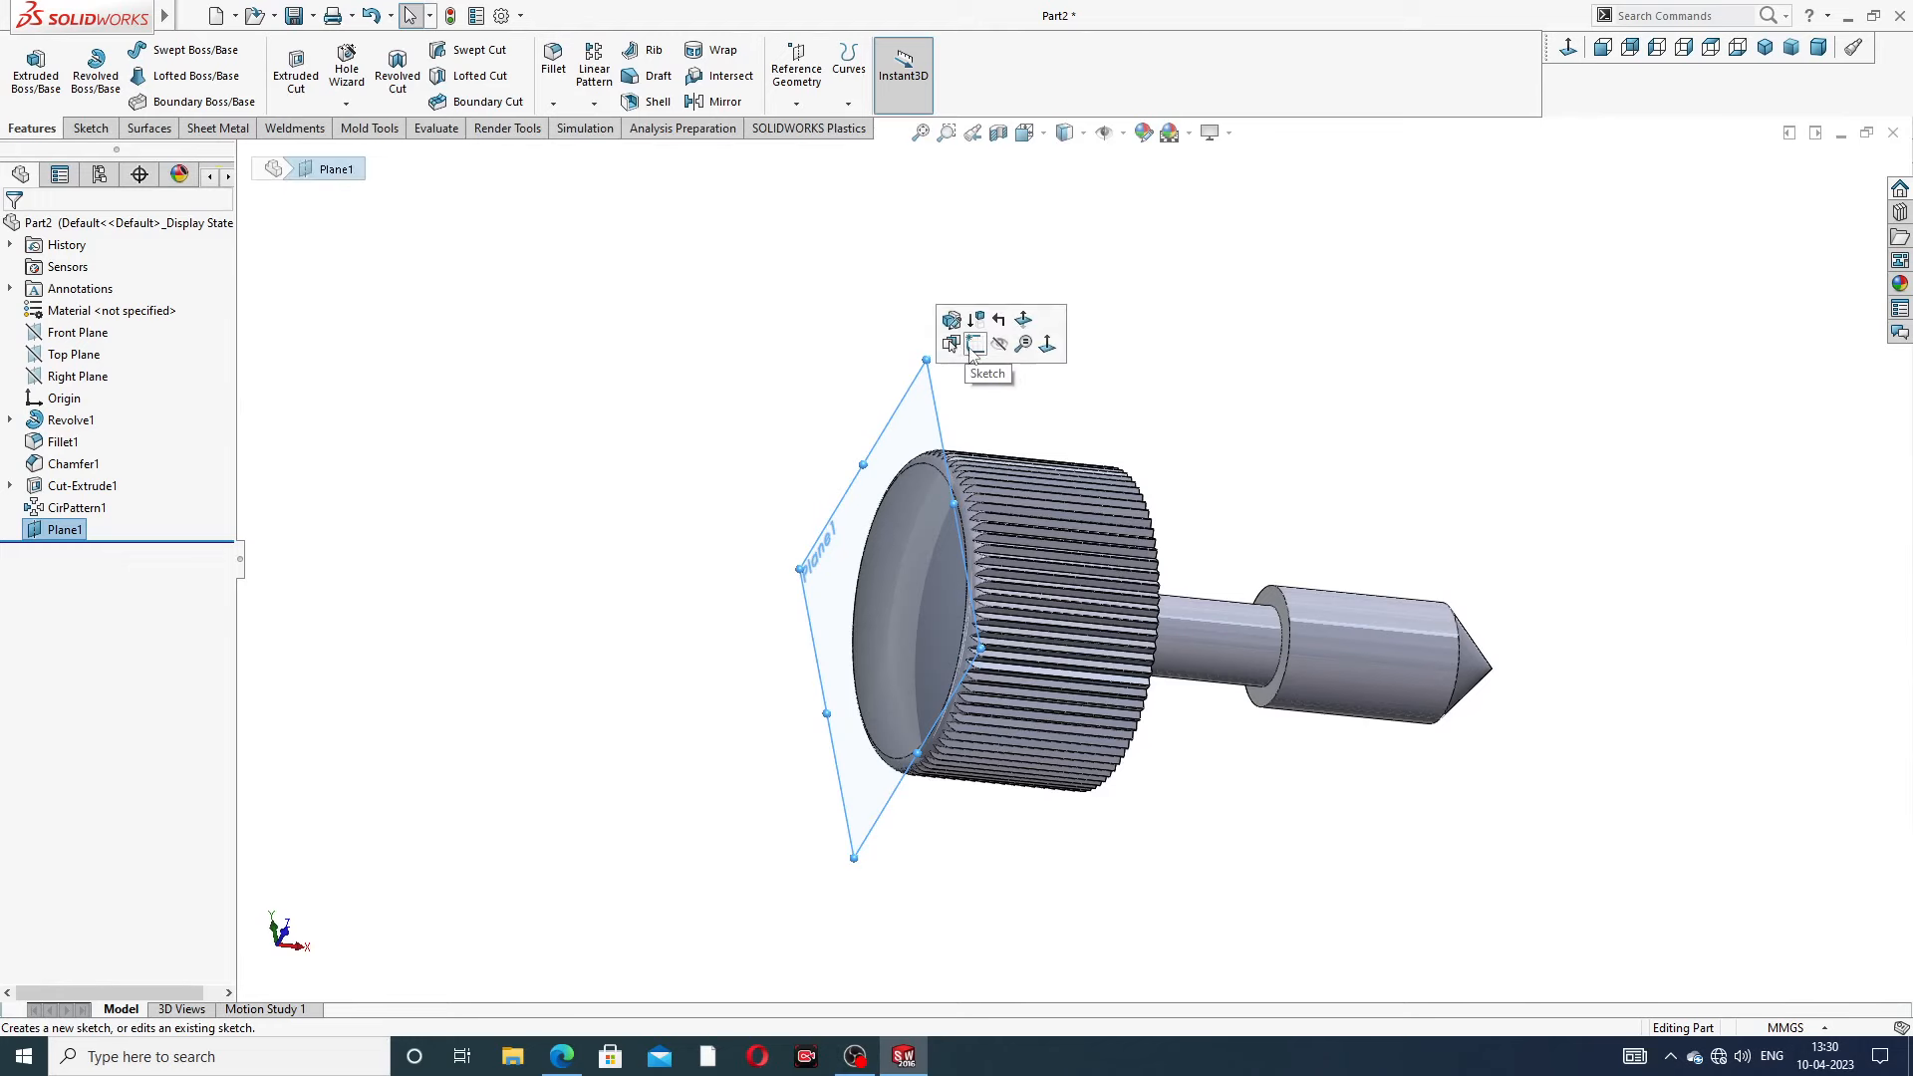
left_click(977, 349)
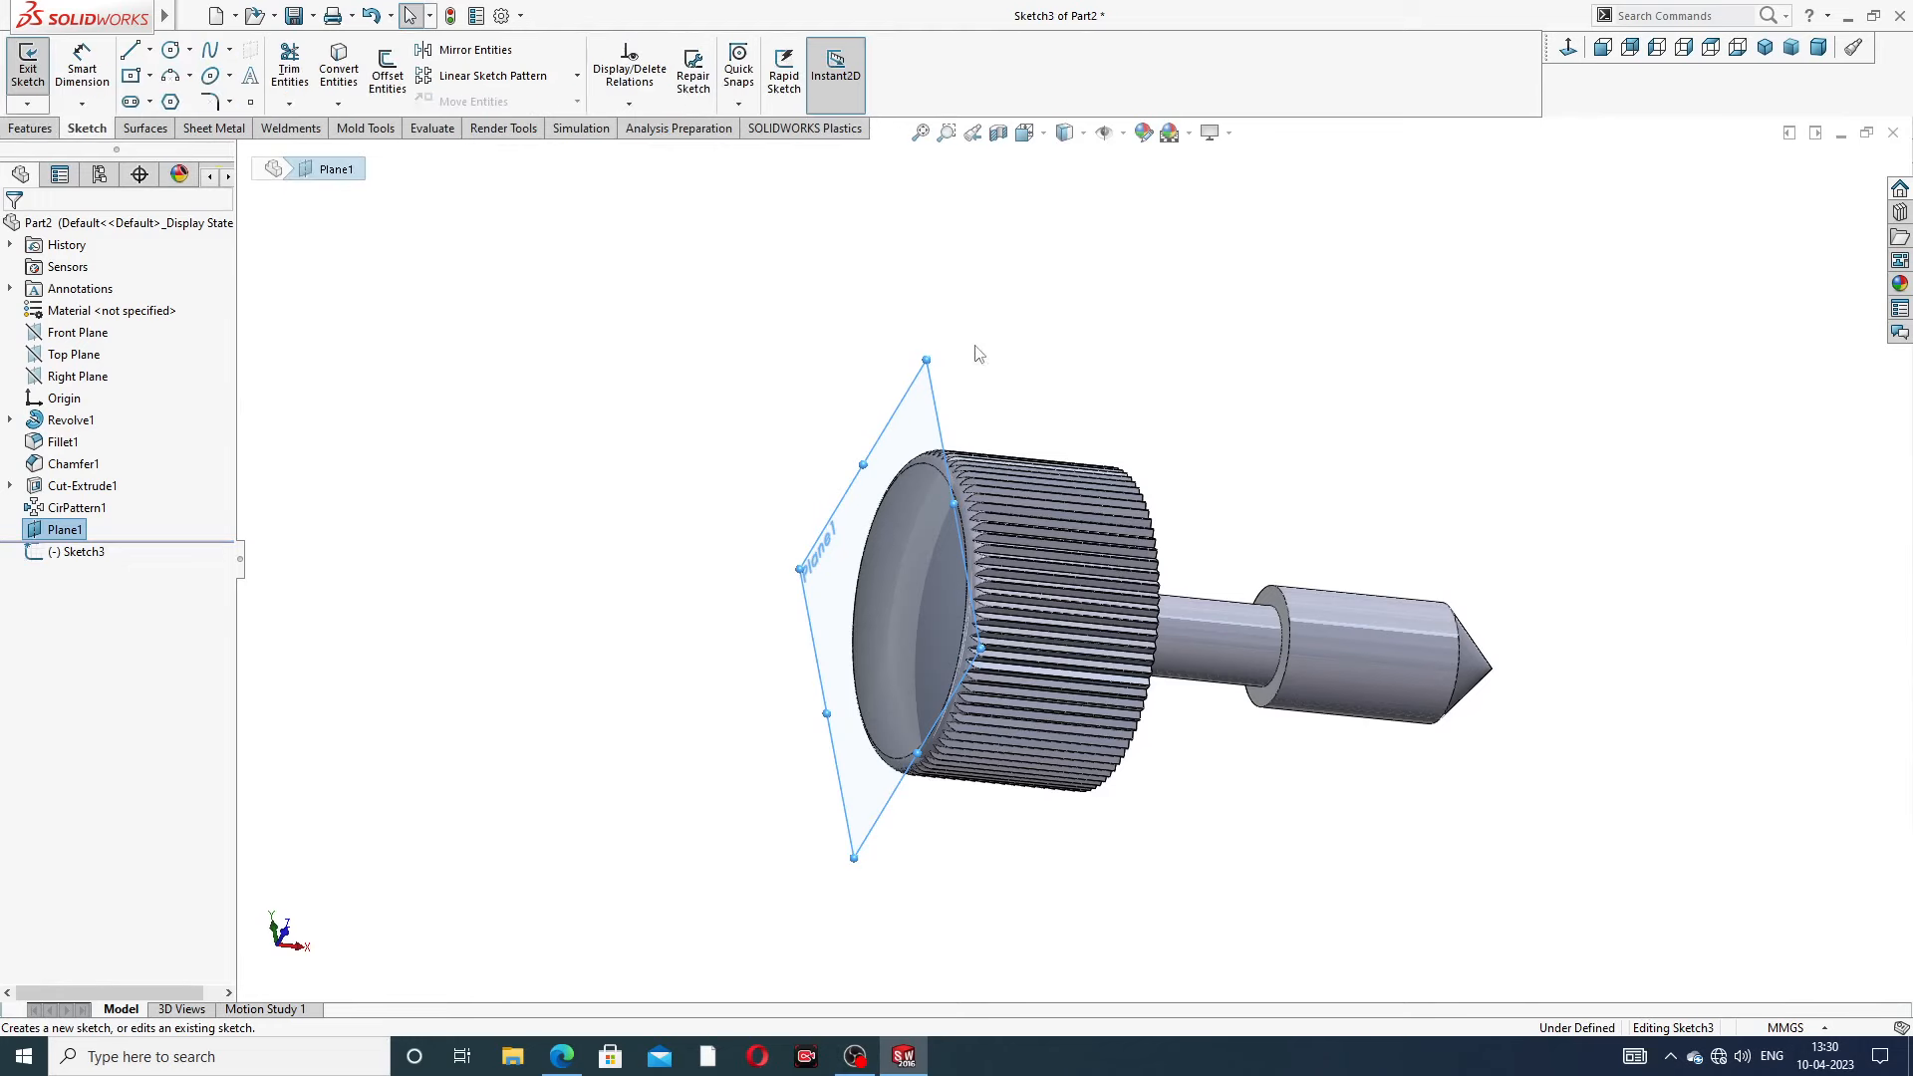
left_click(1568, 50)
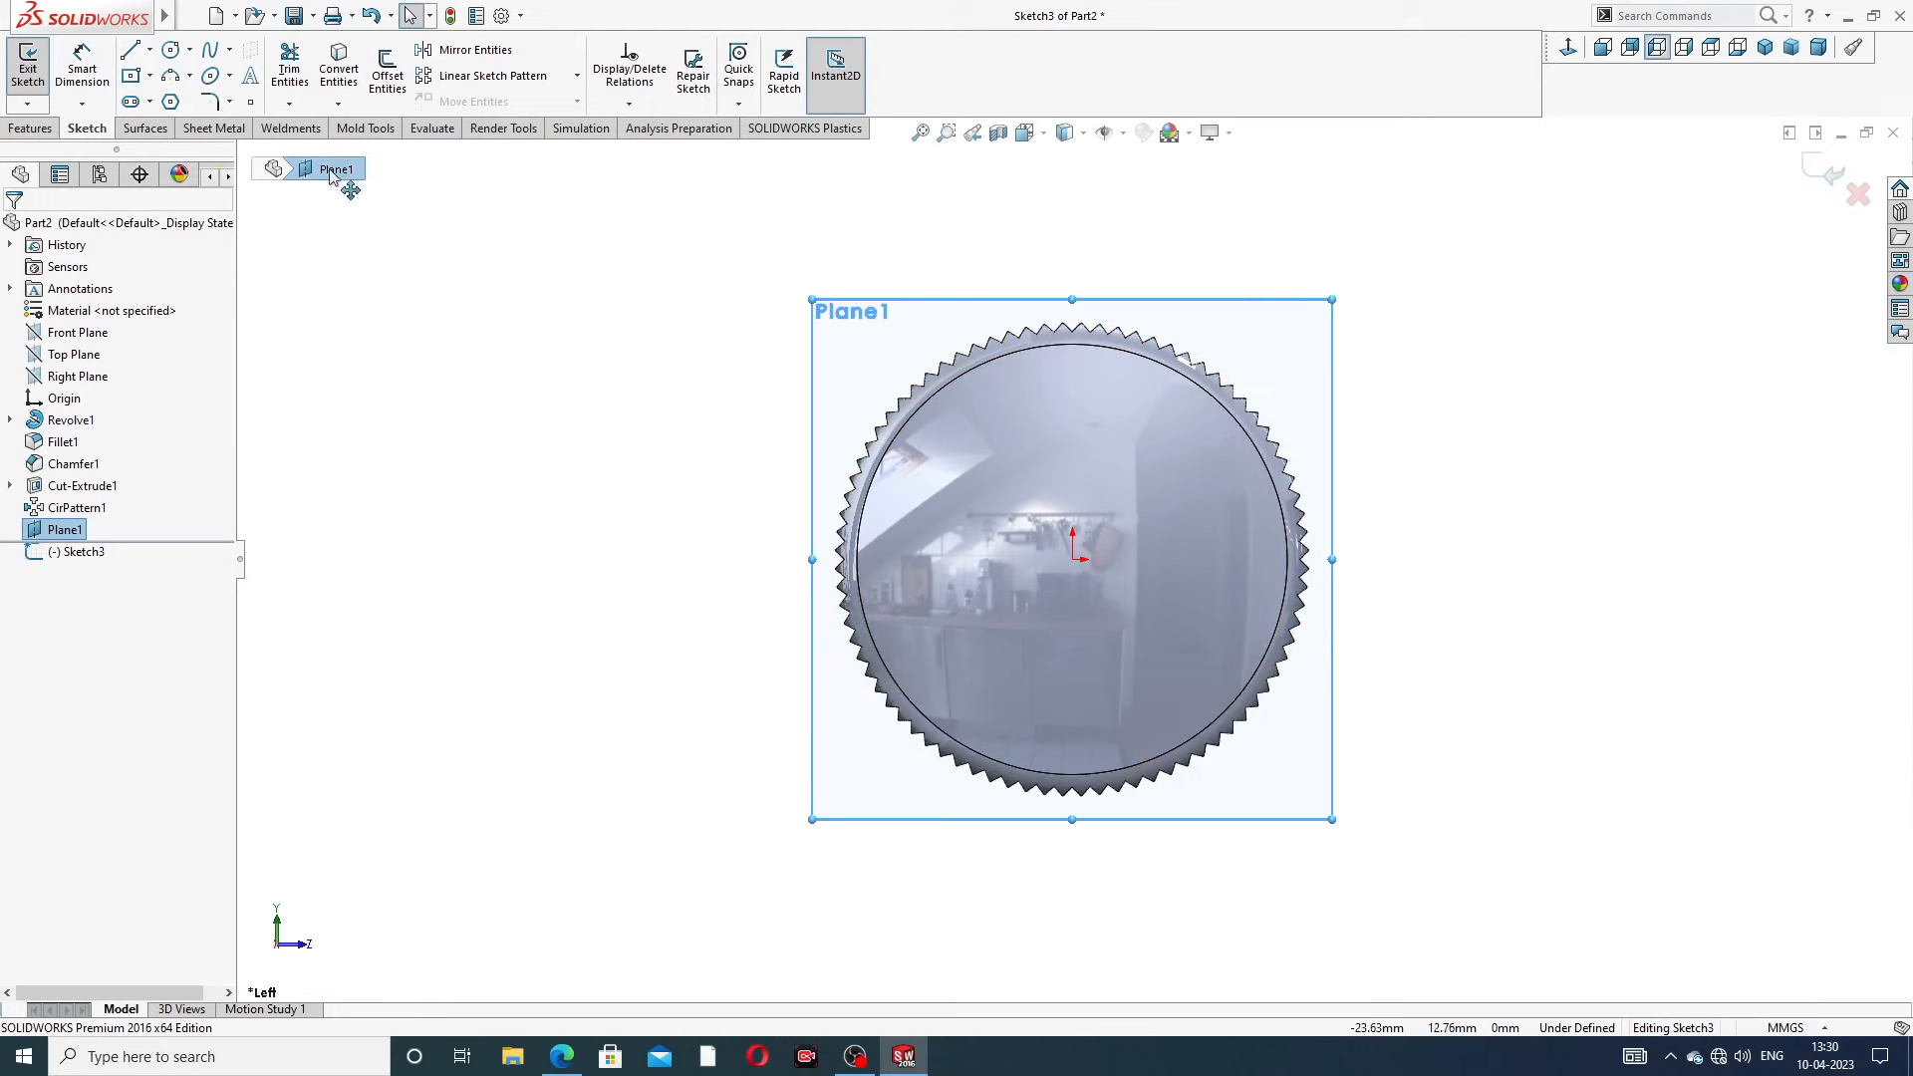
left_click(149, 75)
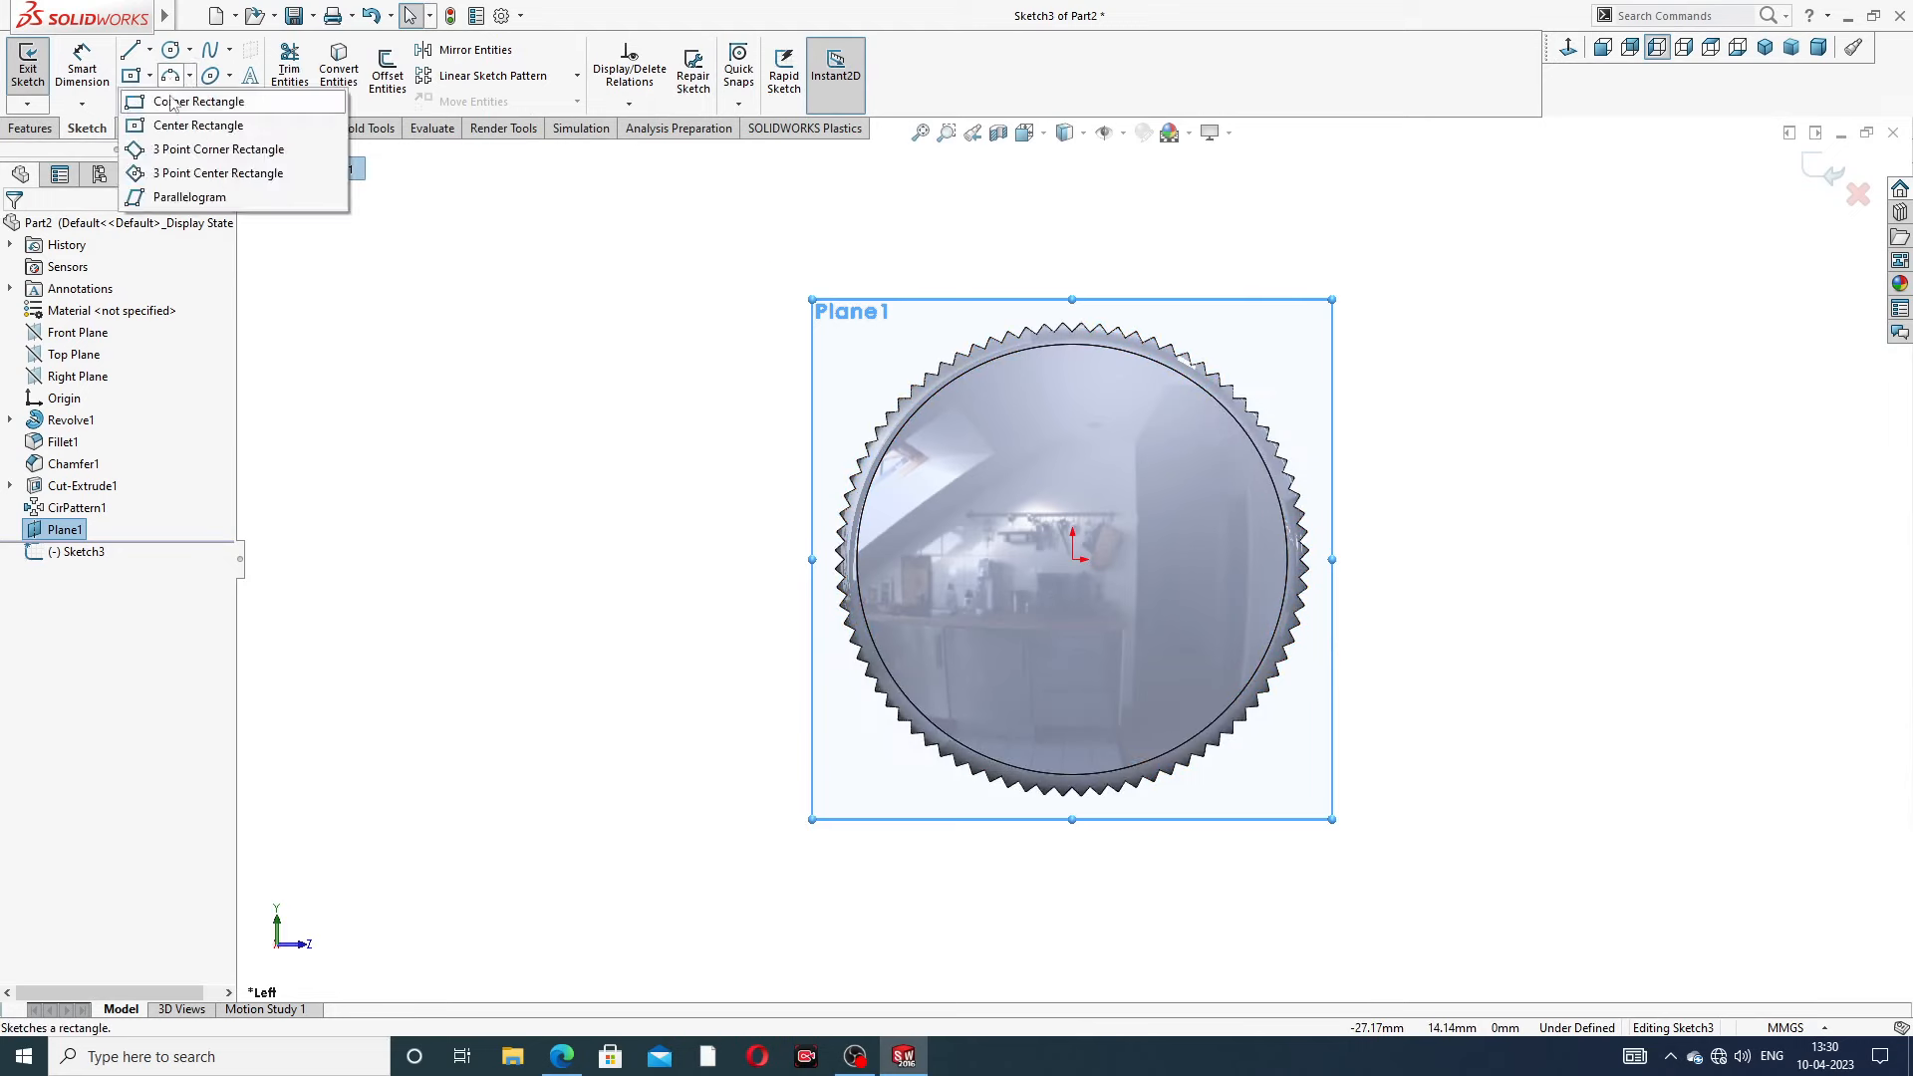
left_click(184, 122)
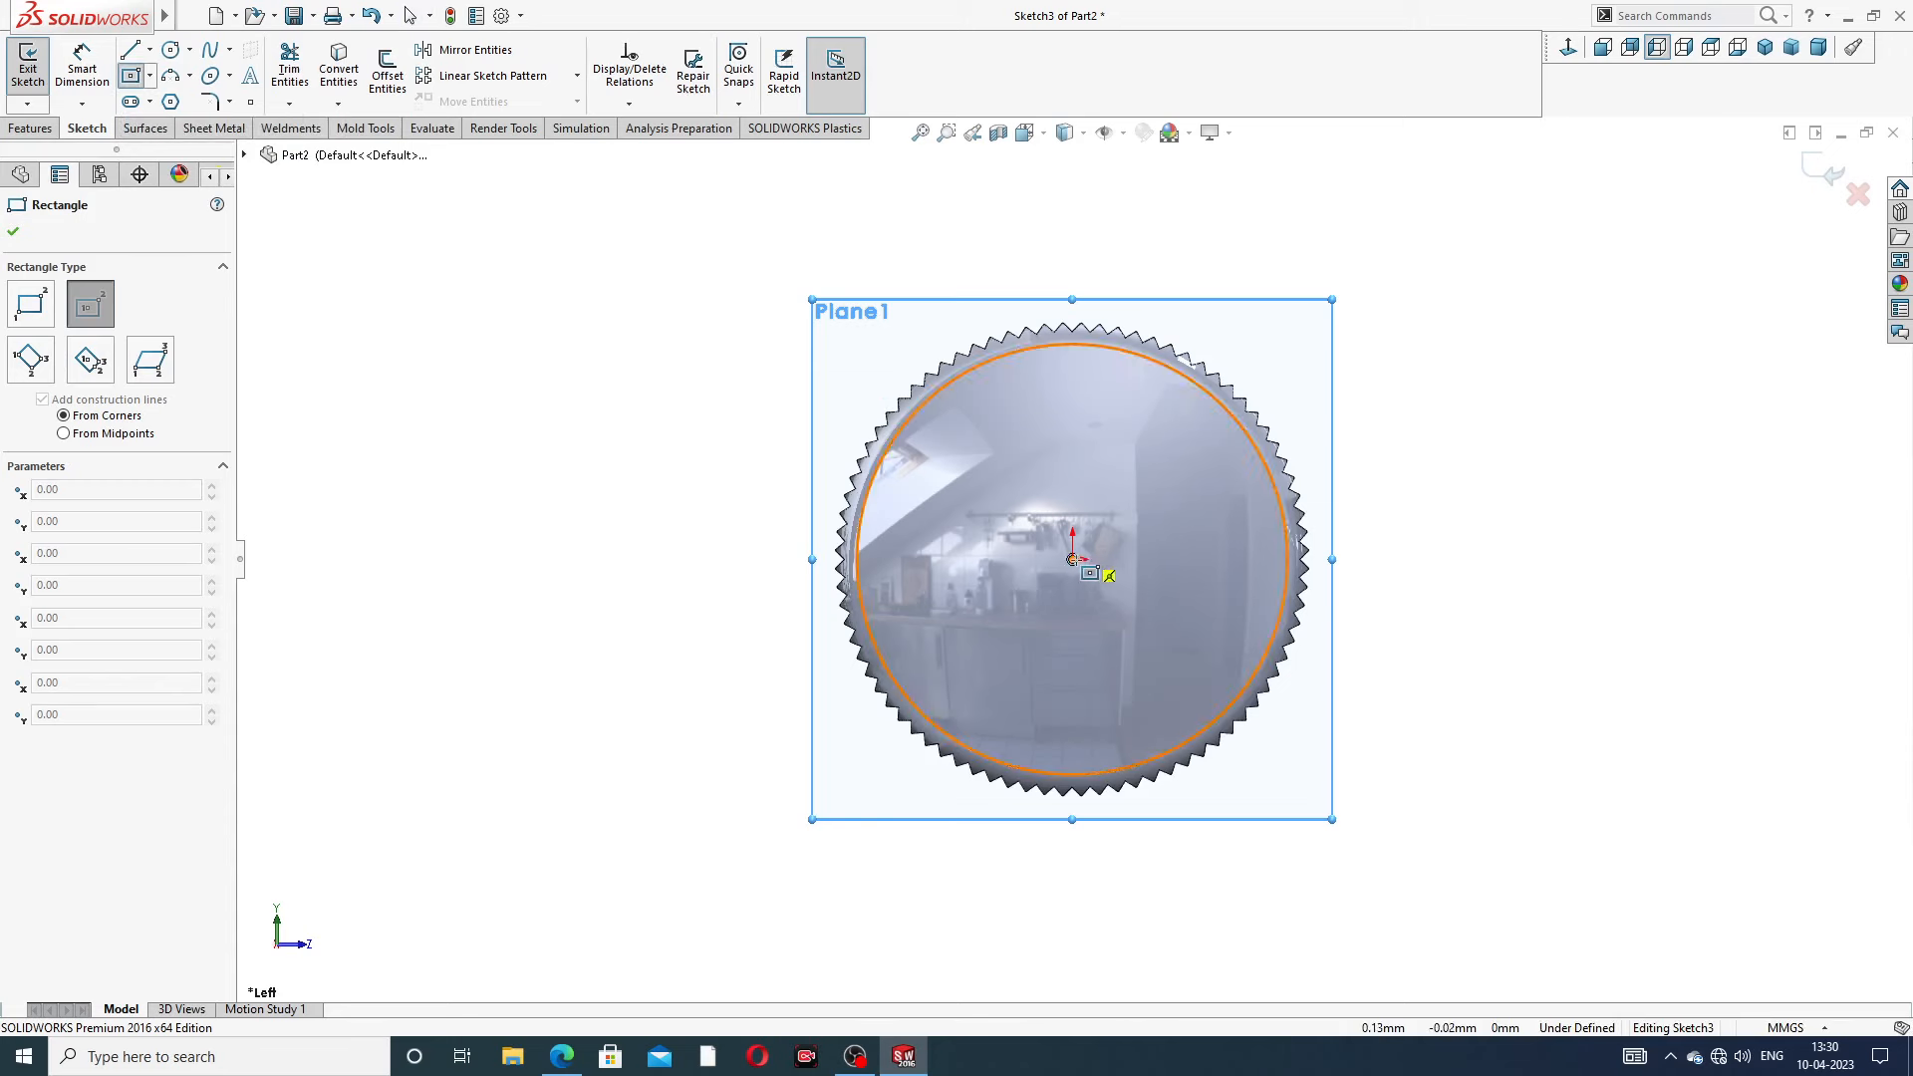
left_click(1074, 559)
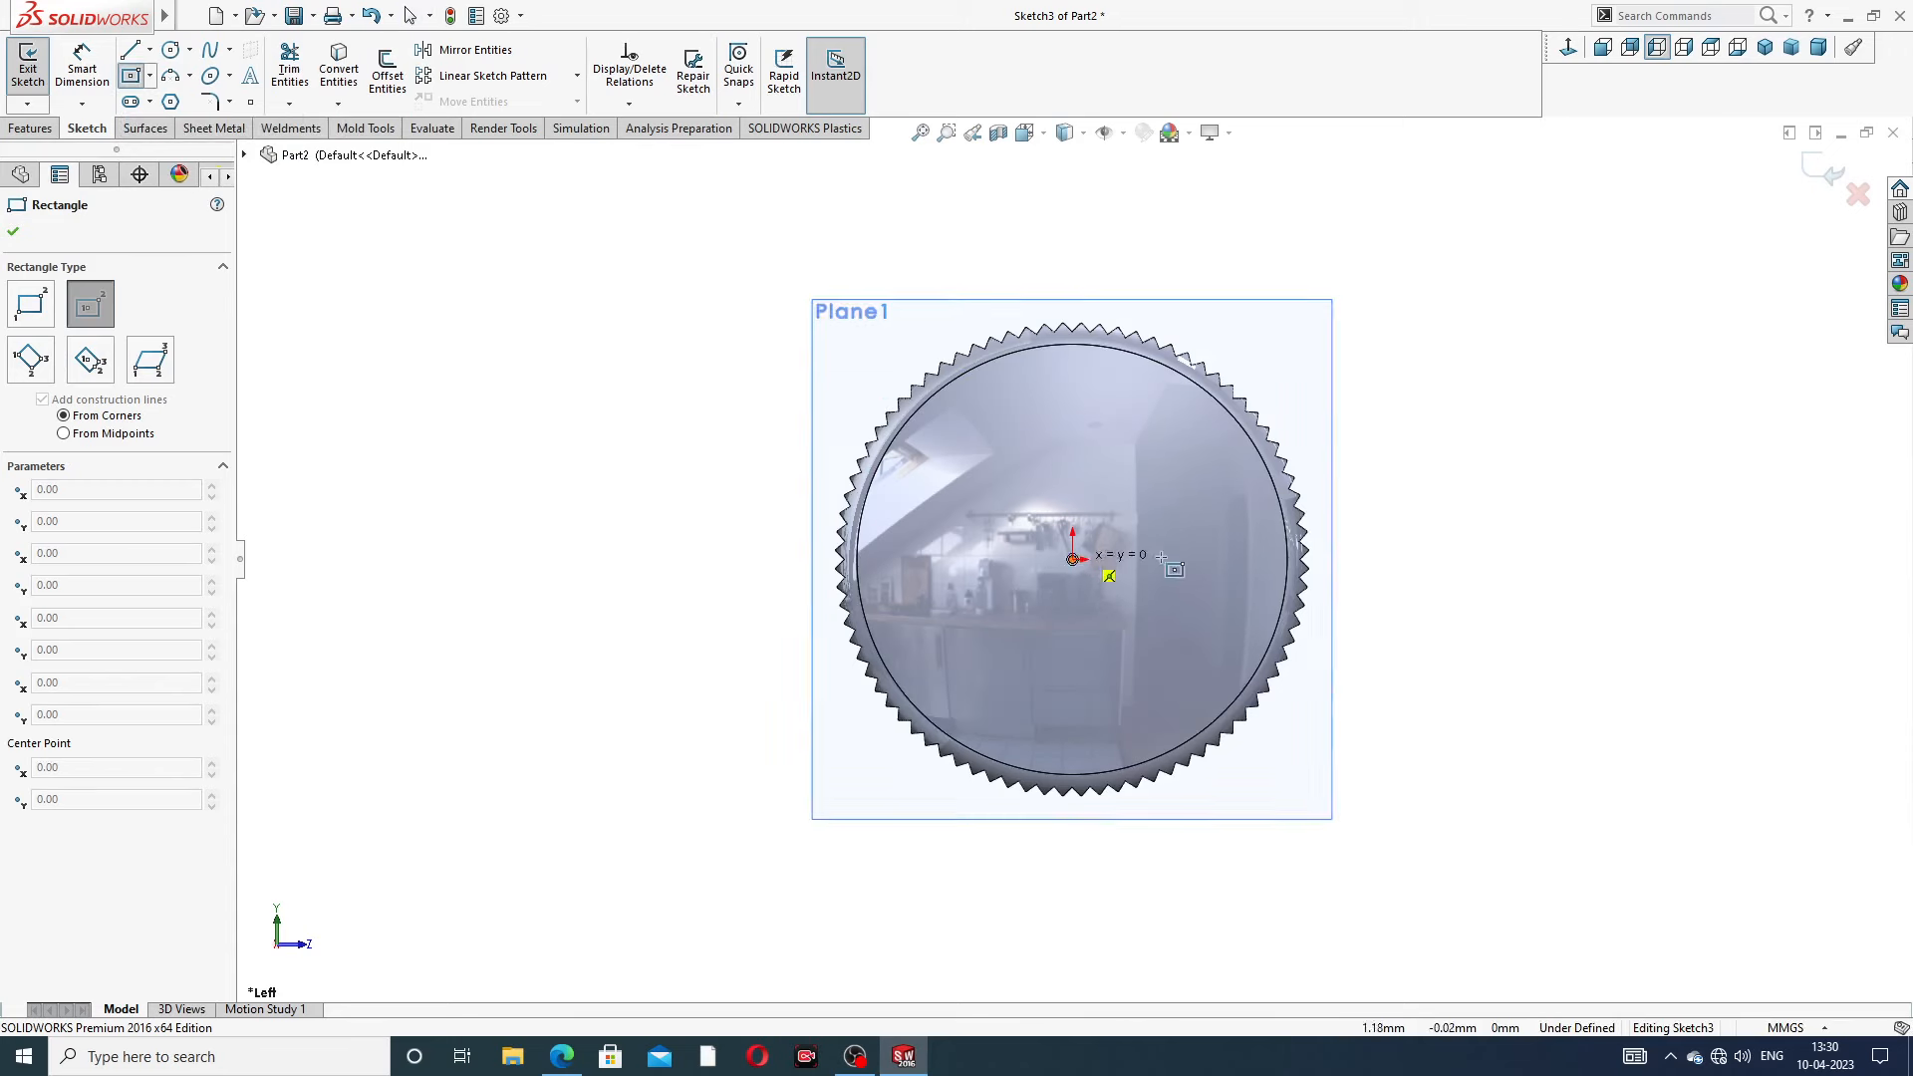
left_click(1414, 517)
key("Escape")
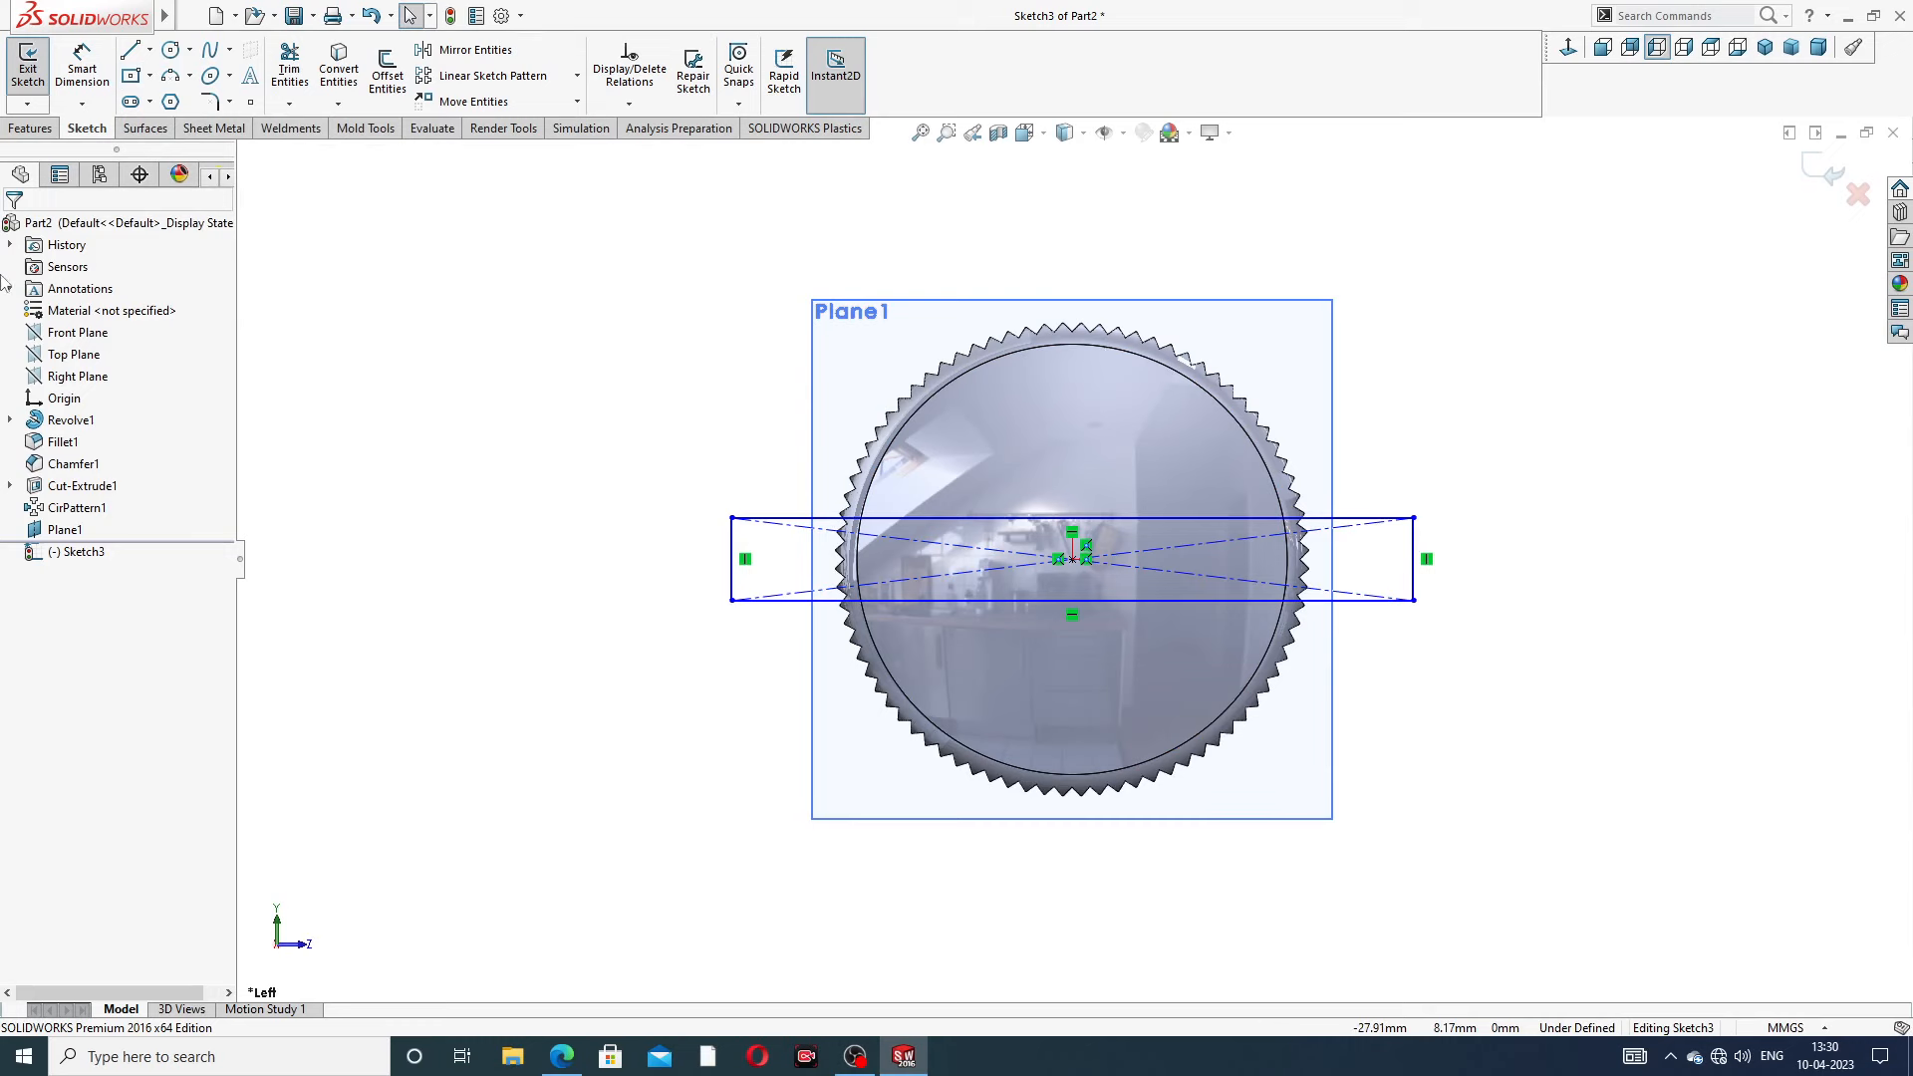
Dimension the rectangle's horizontal length as 18 mm
left_click(82, 64)
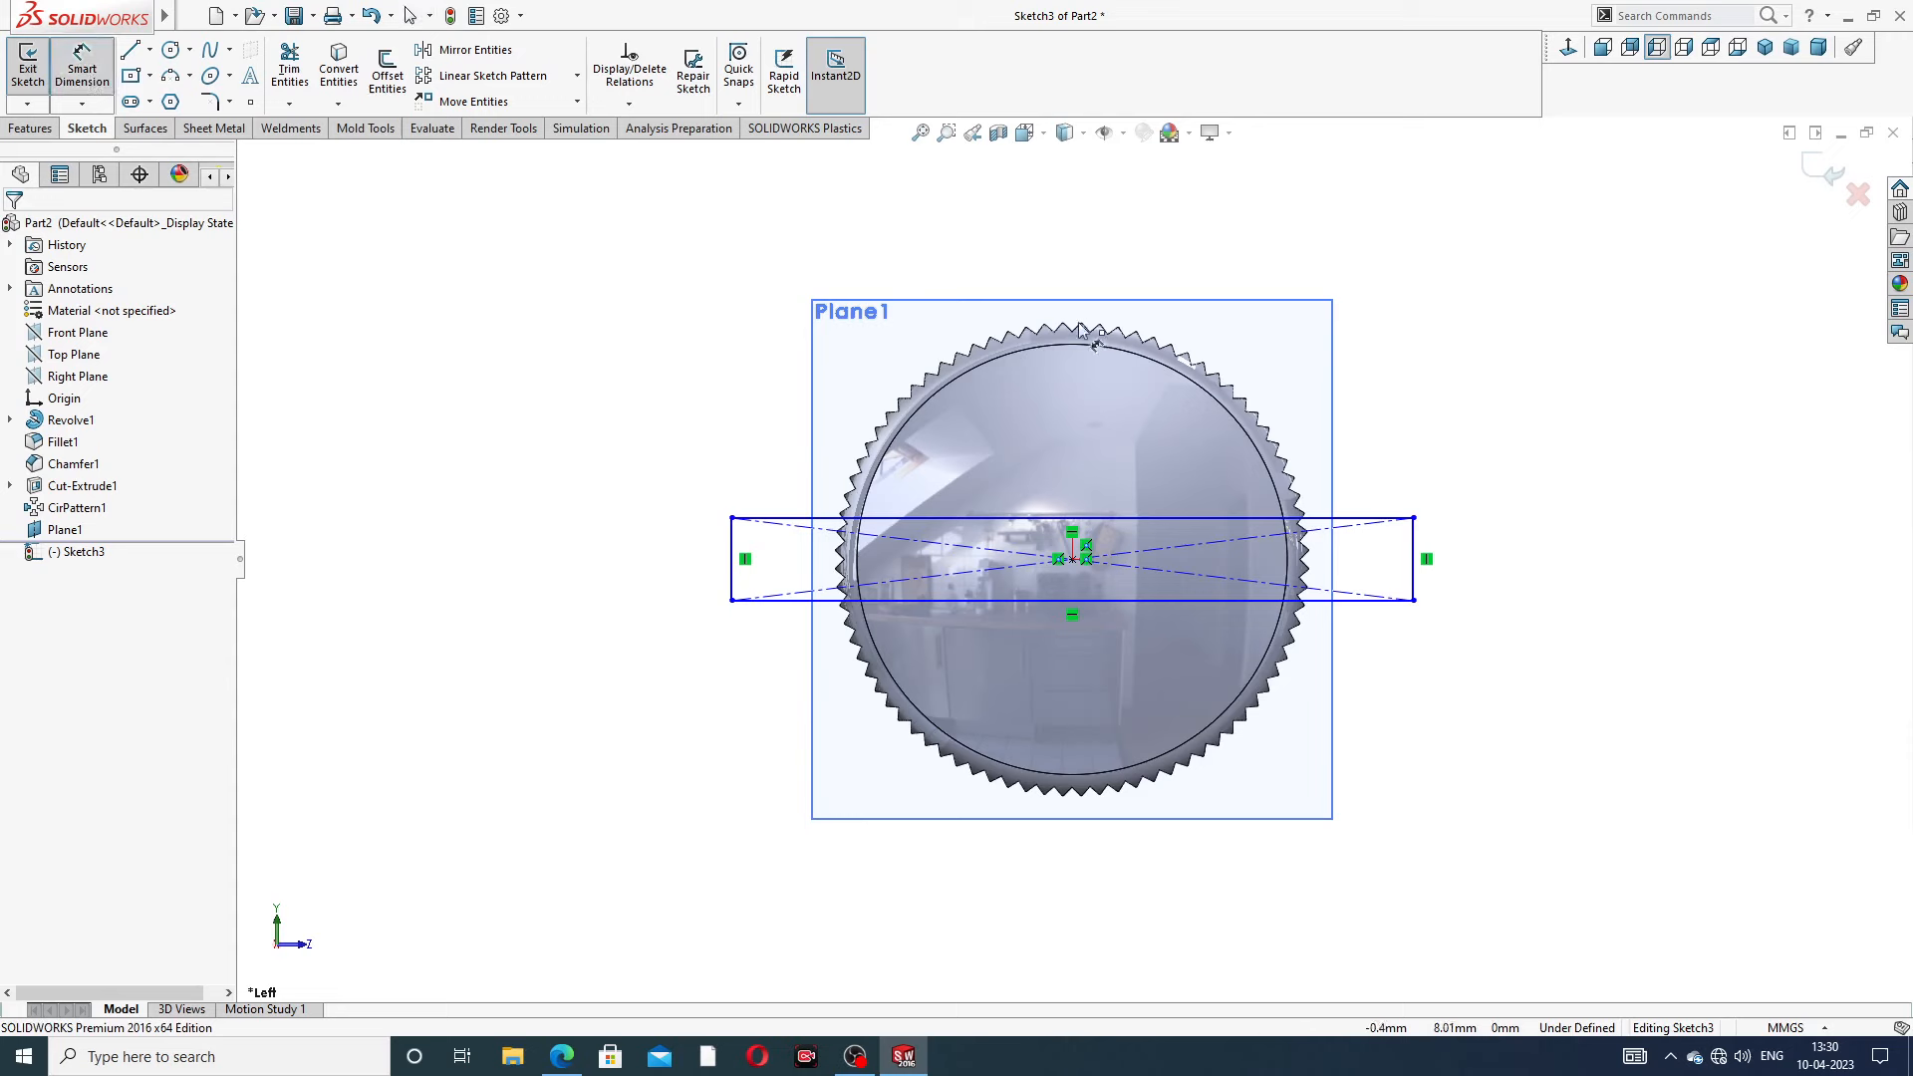
left_click(1155, 519)
left_click(1148, 275)
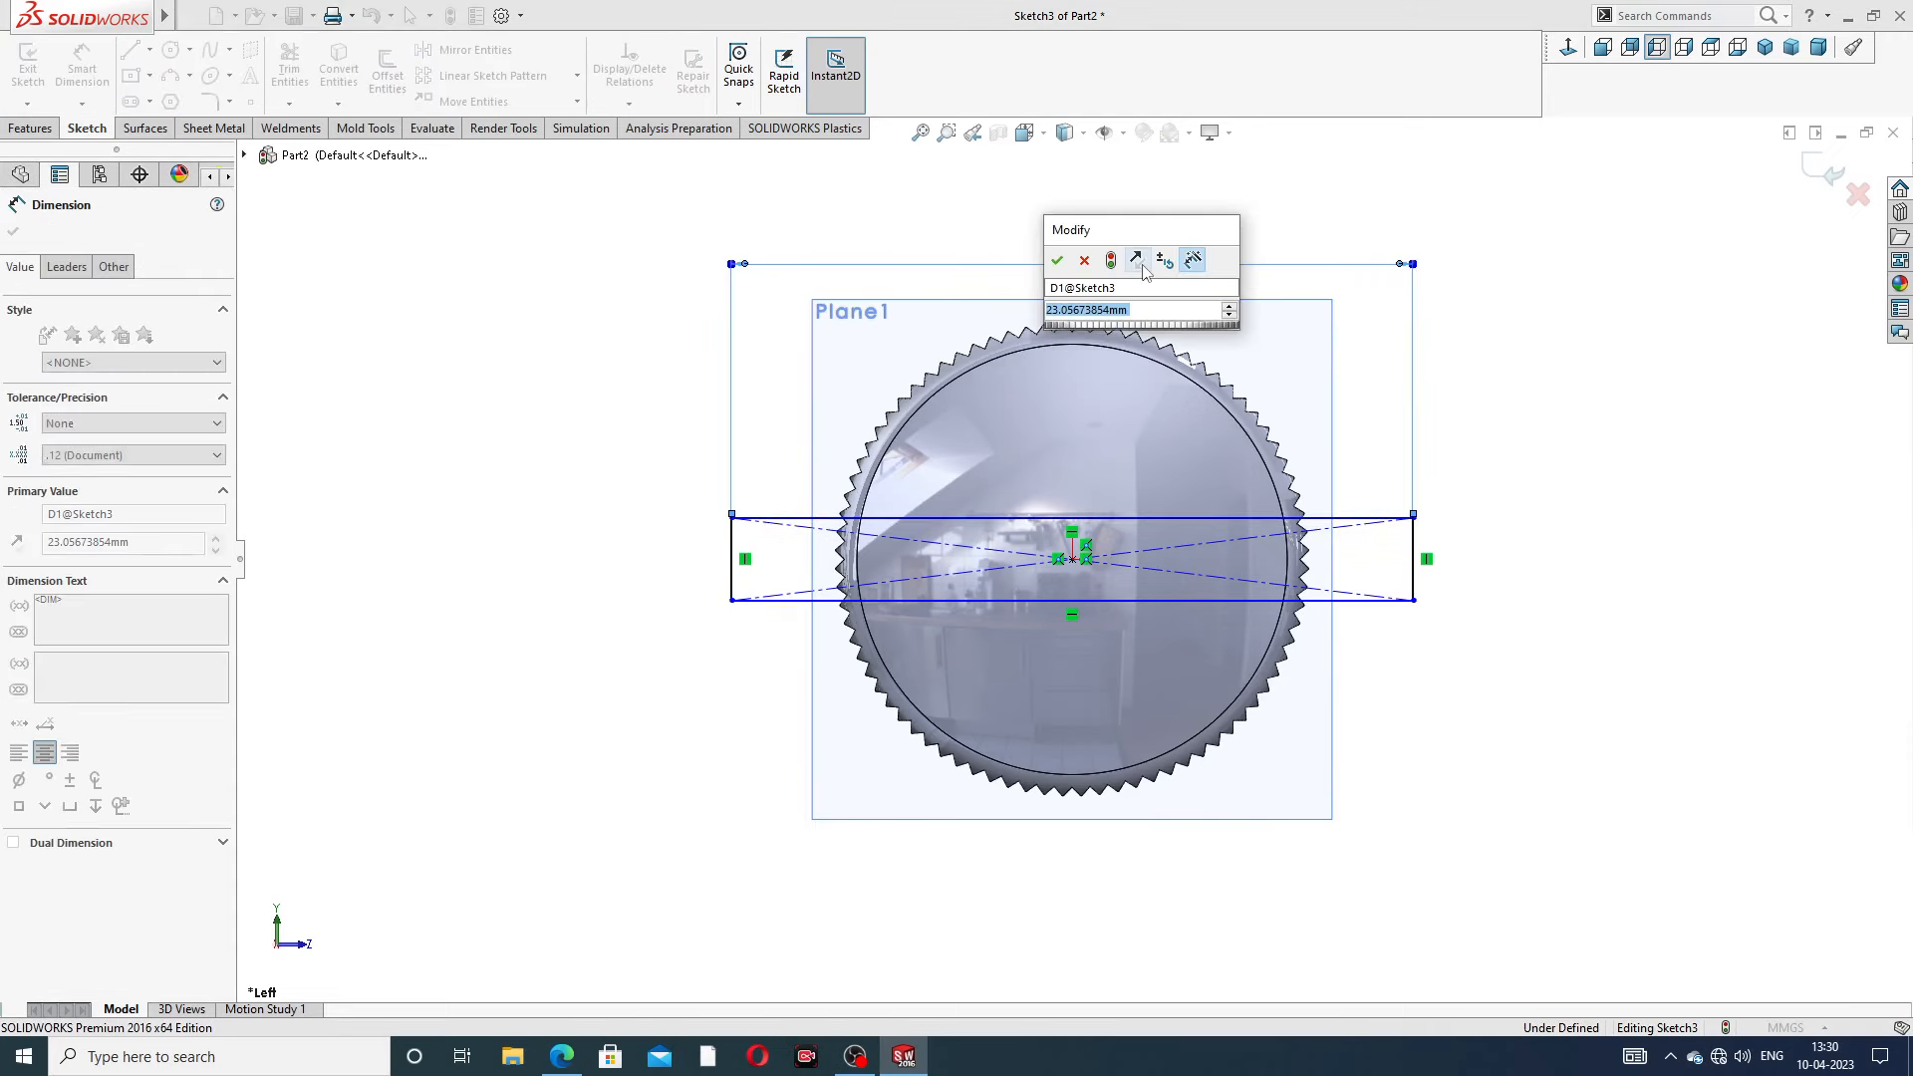
type("18")
key("Return")
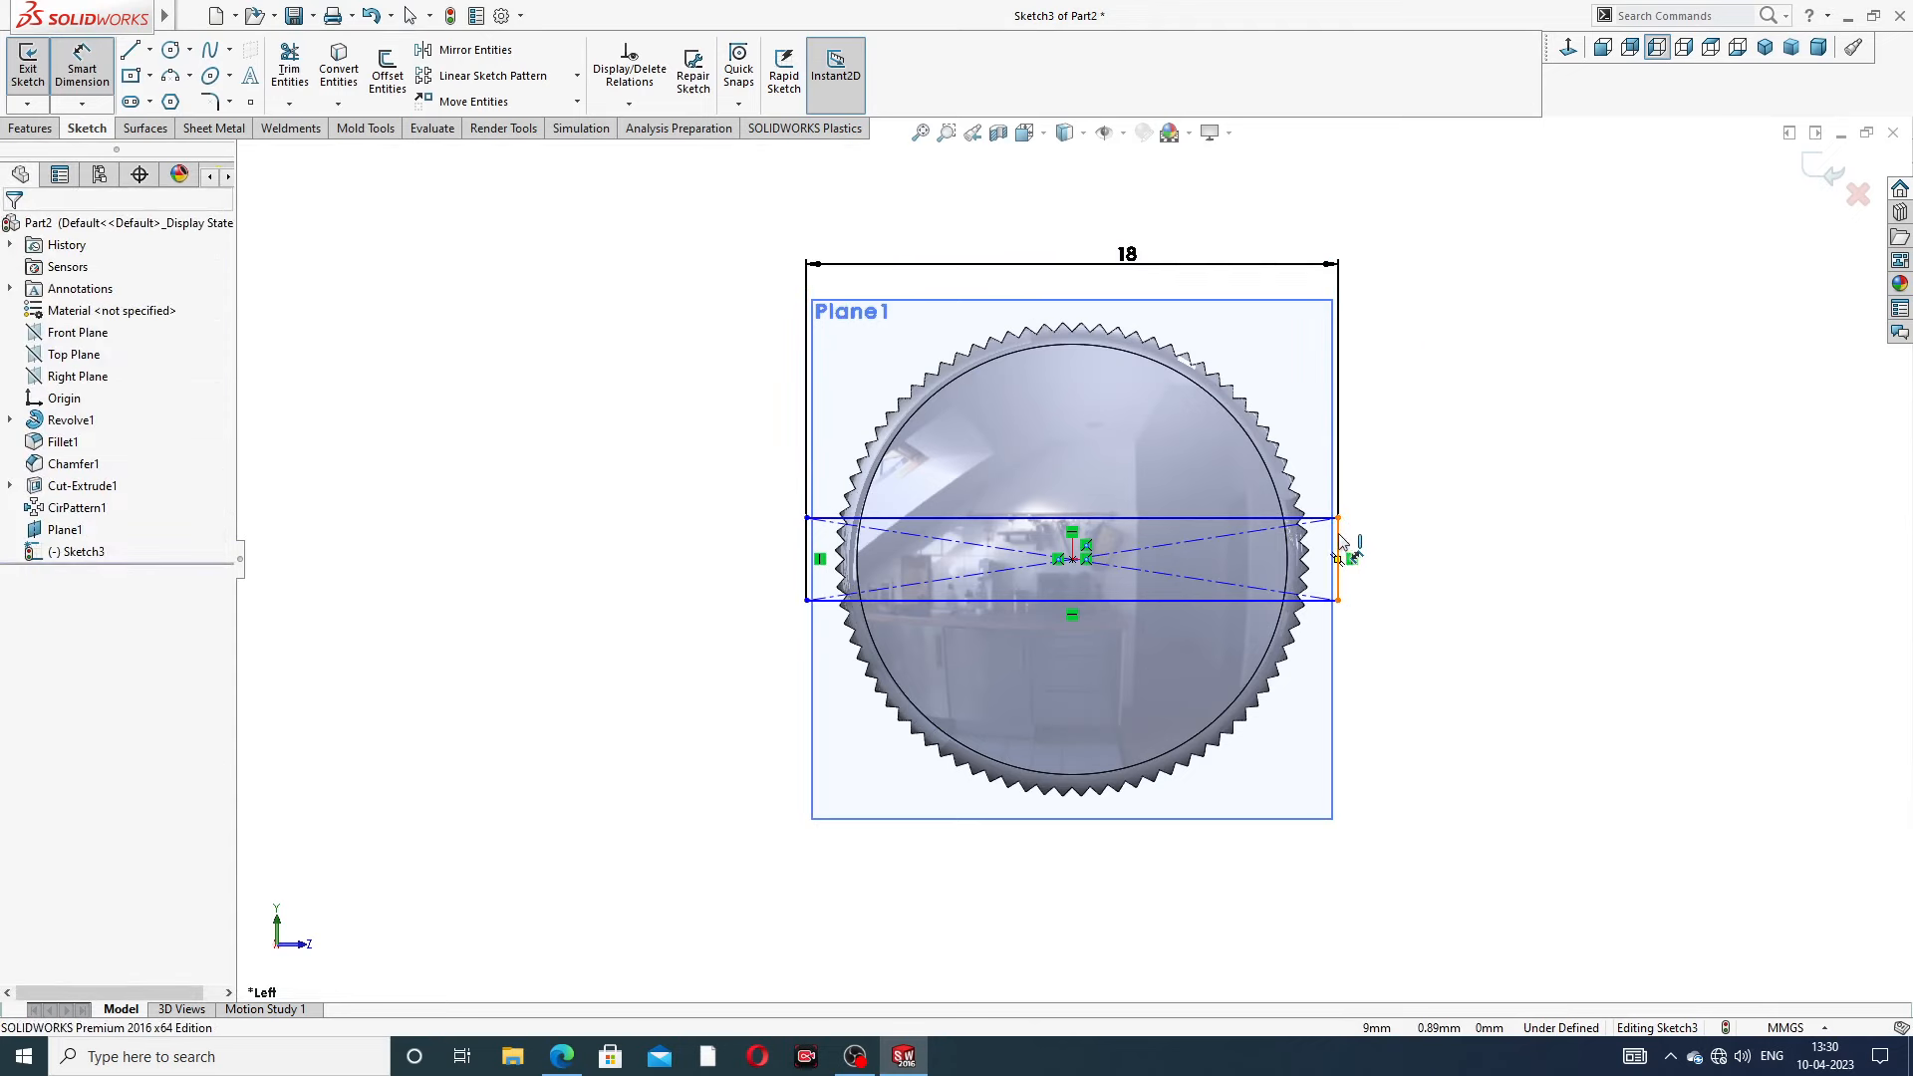
Dimension the rectangle's vertical height as 3 mm
left_click(1339, 545)
left_click(1395, 557)
type("3")
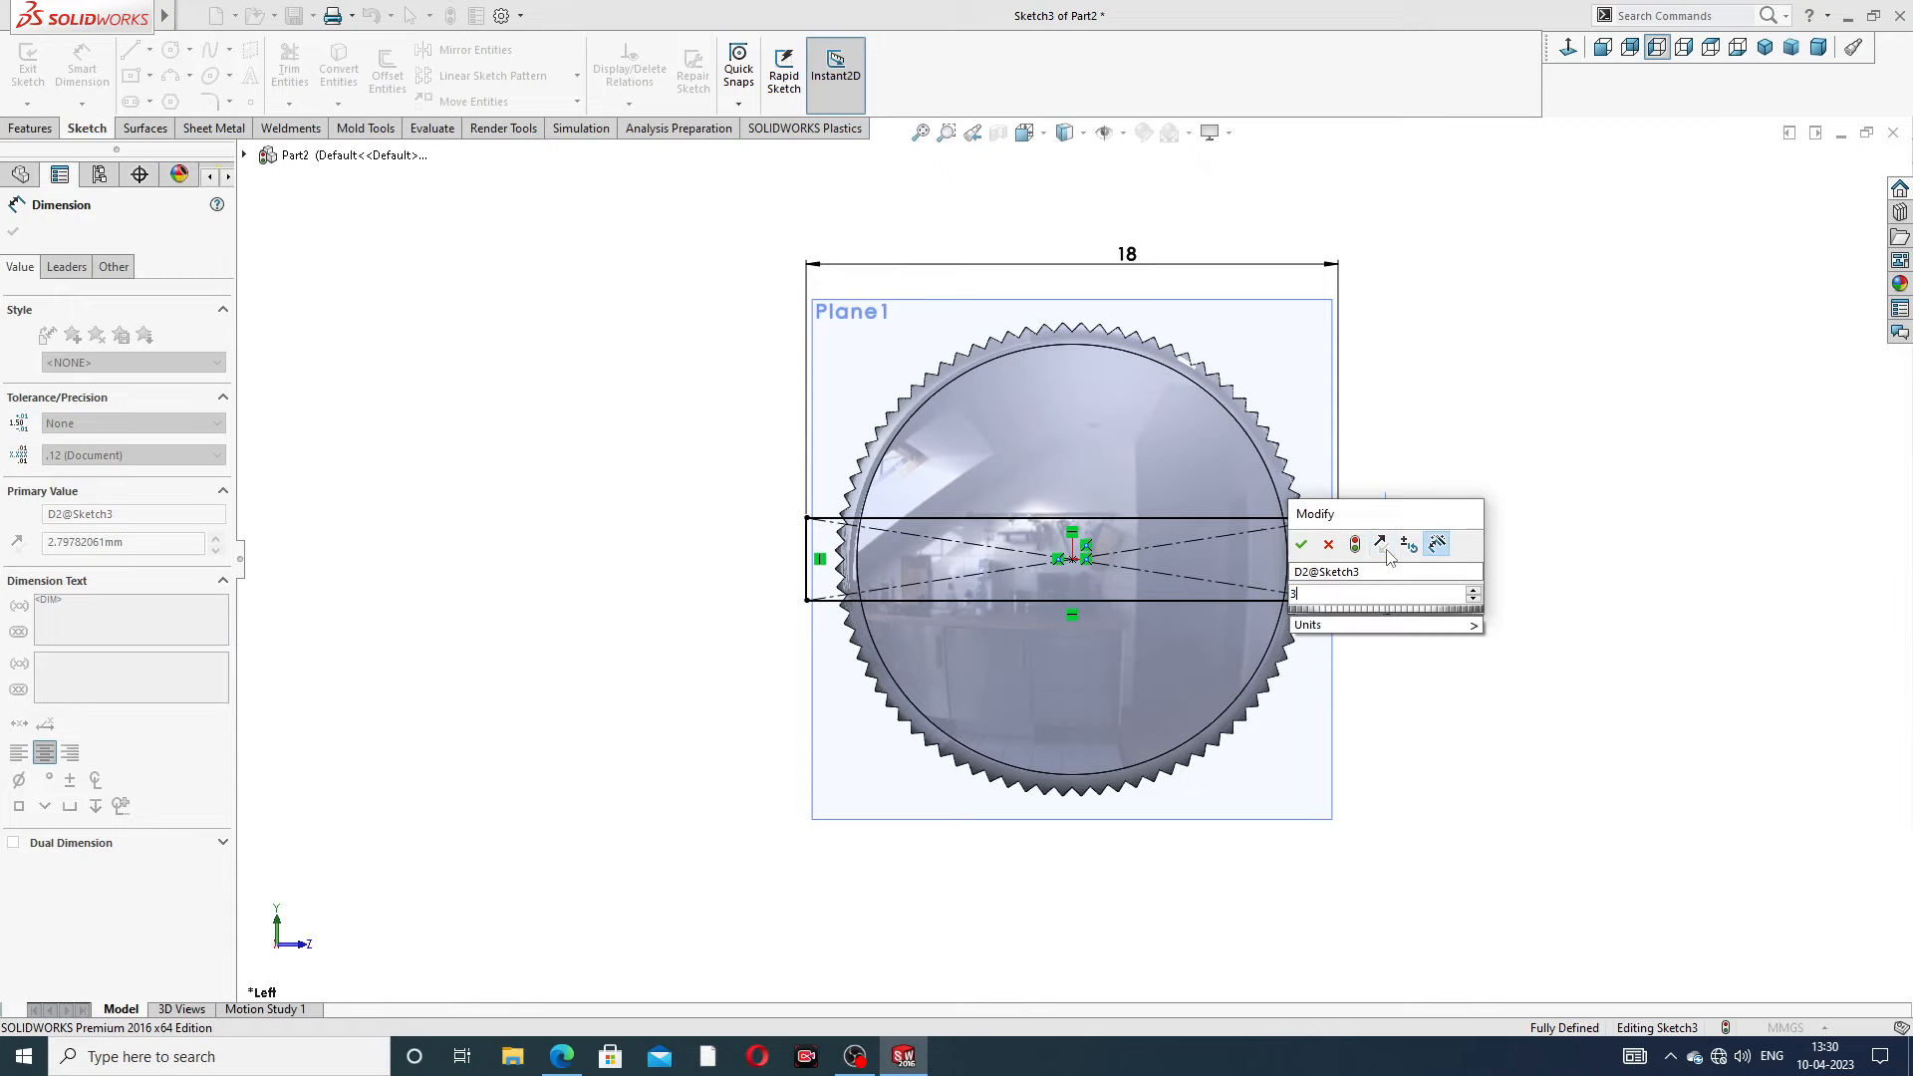
key("Return")
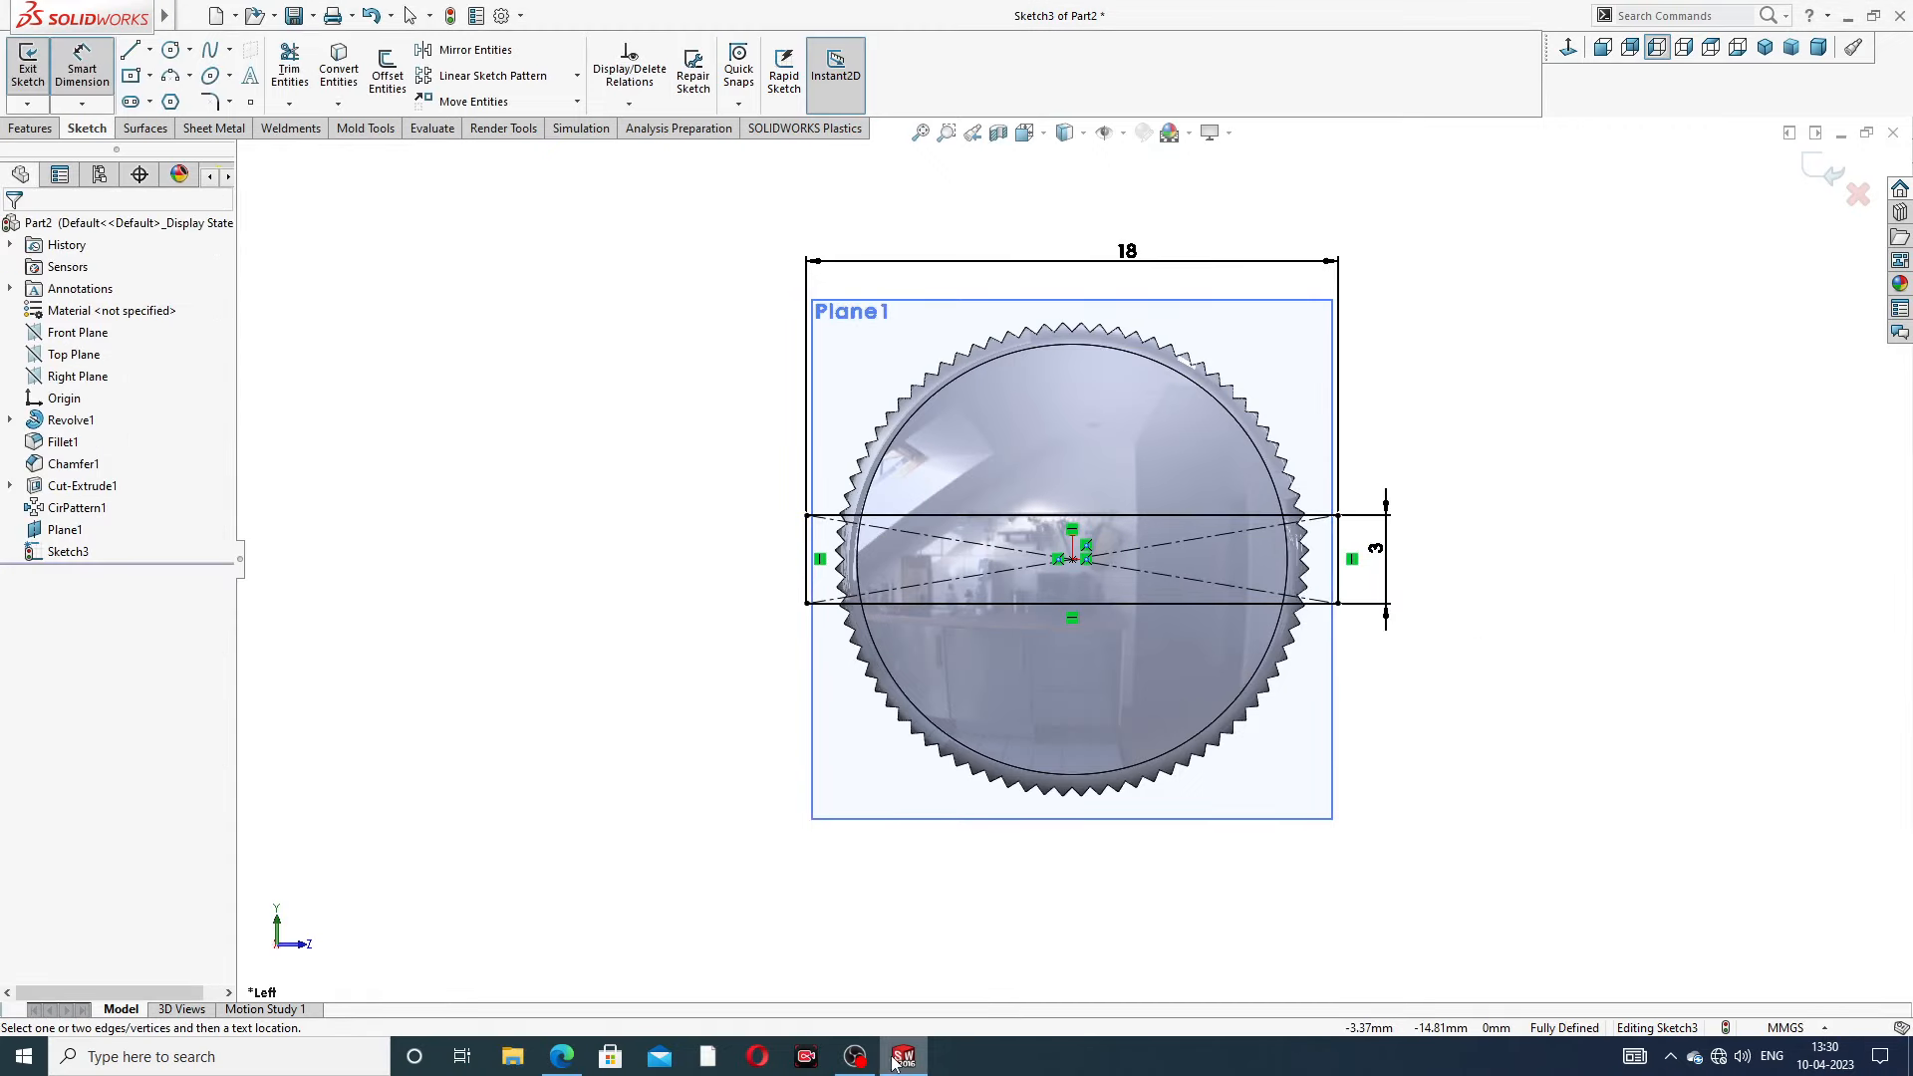
Check the PDF drawing and change the slot rectangle's height dimension to 2 mm
left_click(560, 1058)
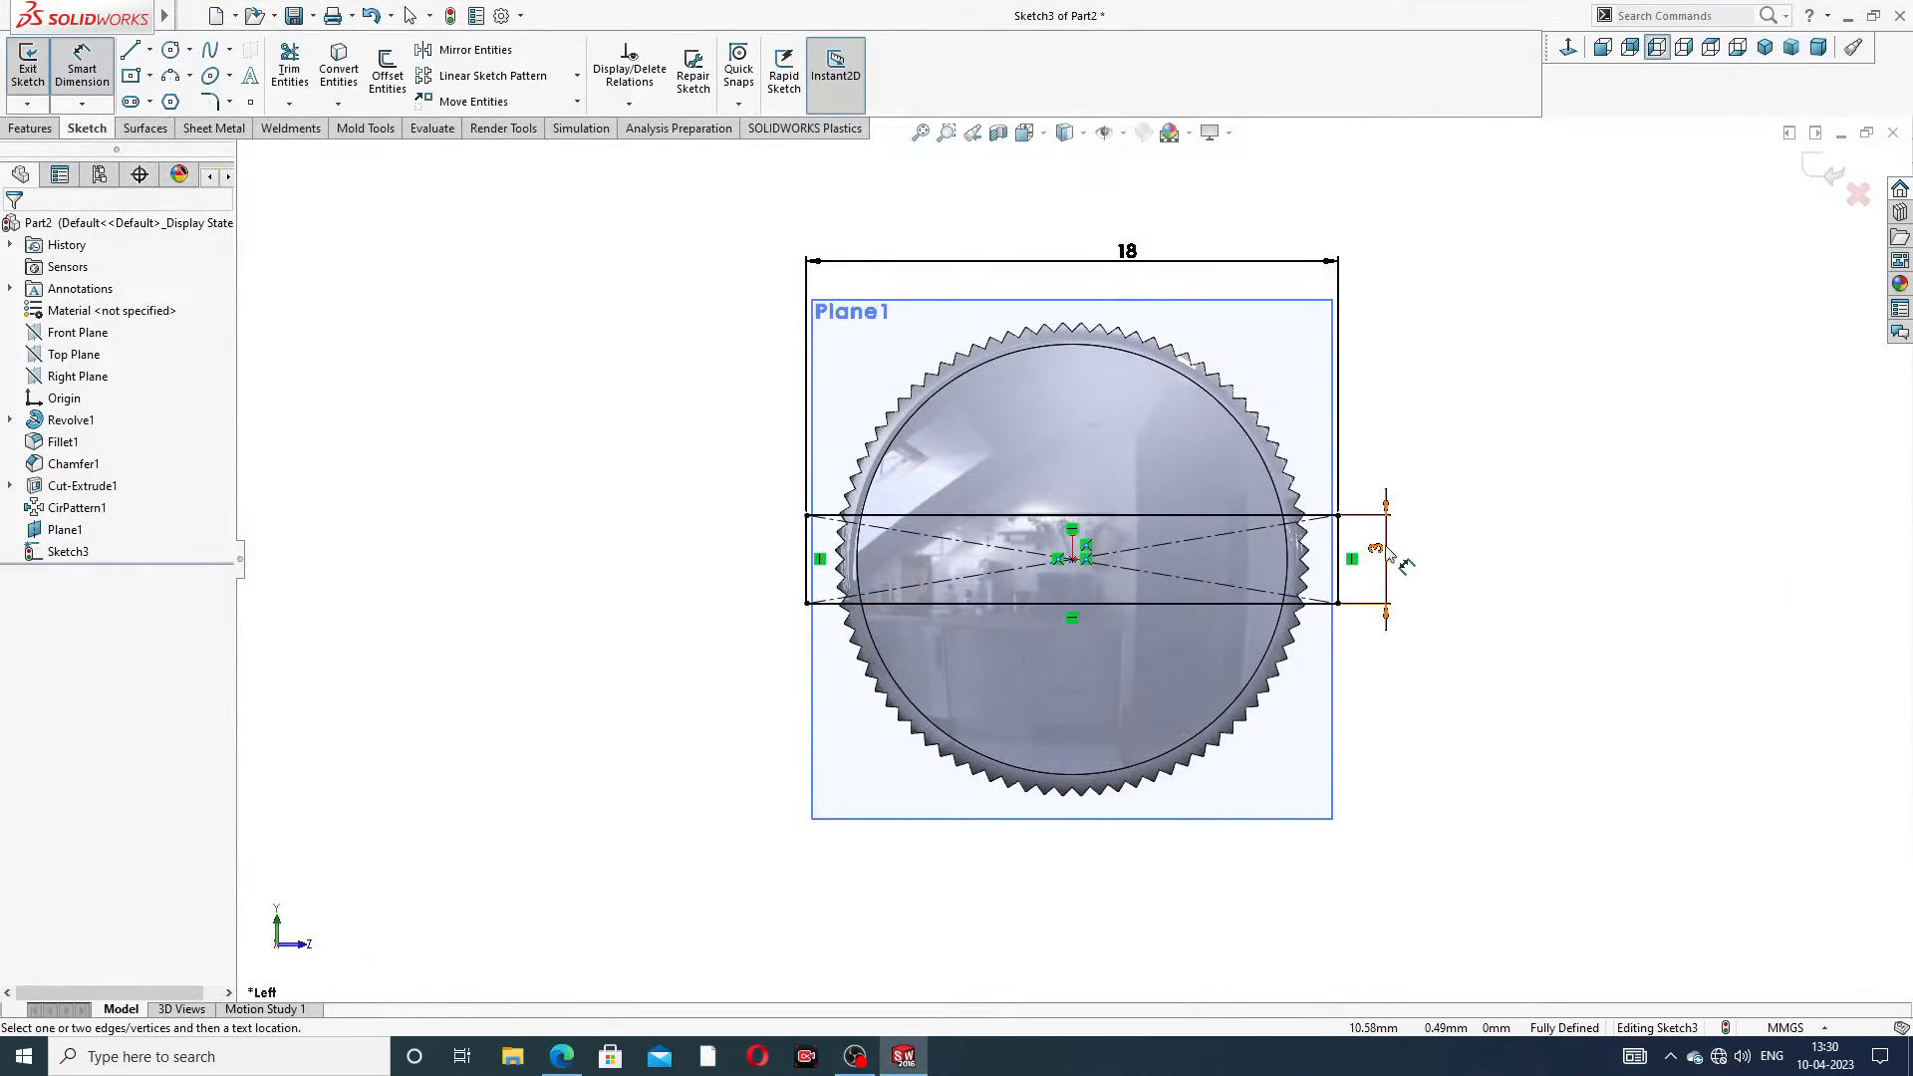
left_click(1390, 558)
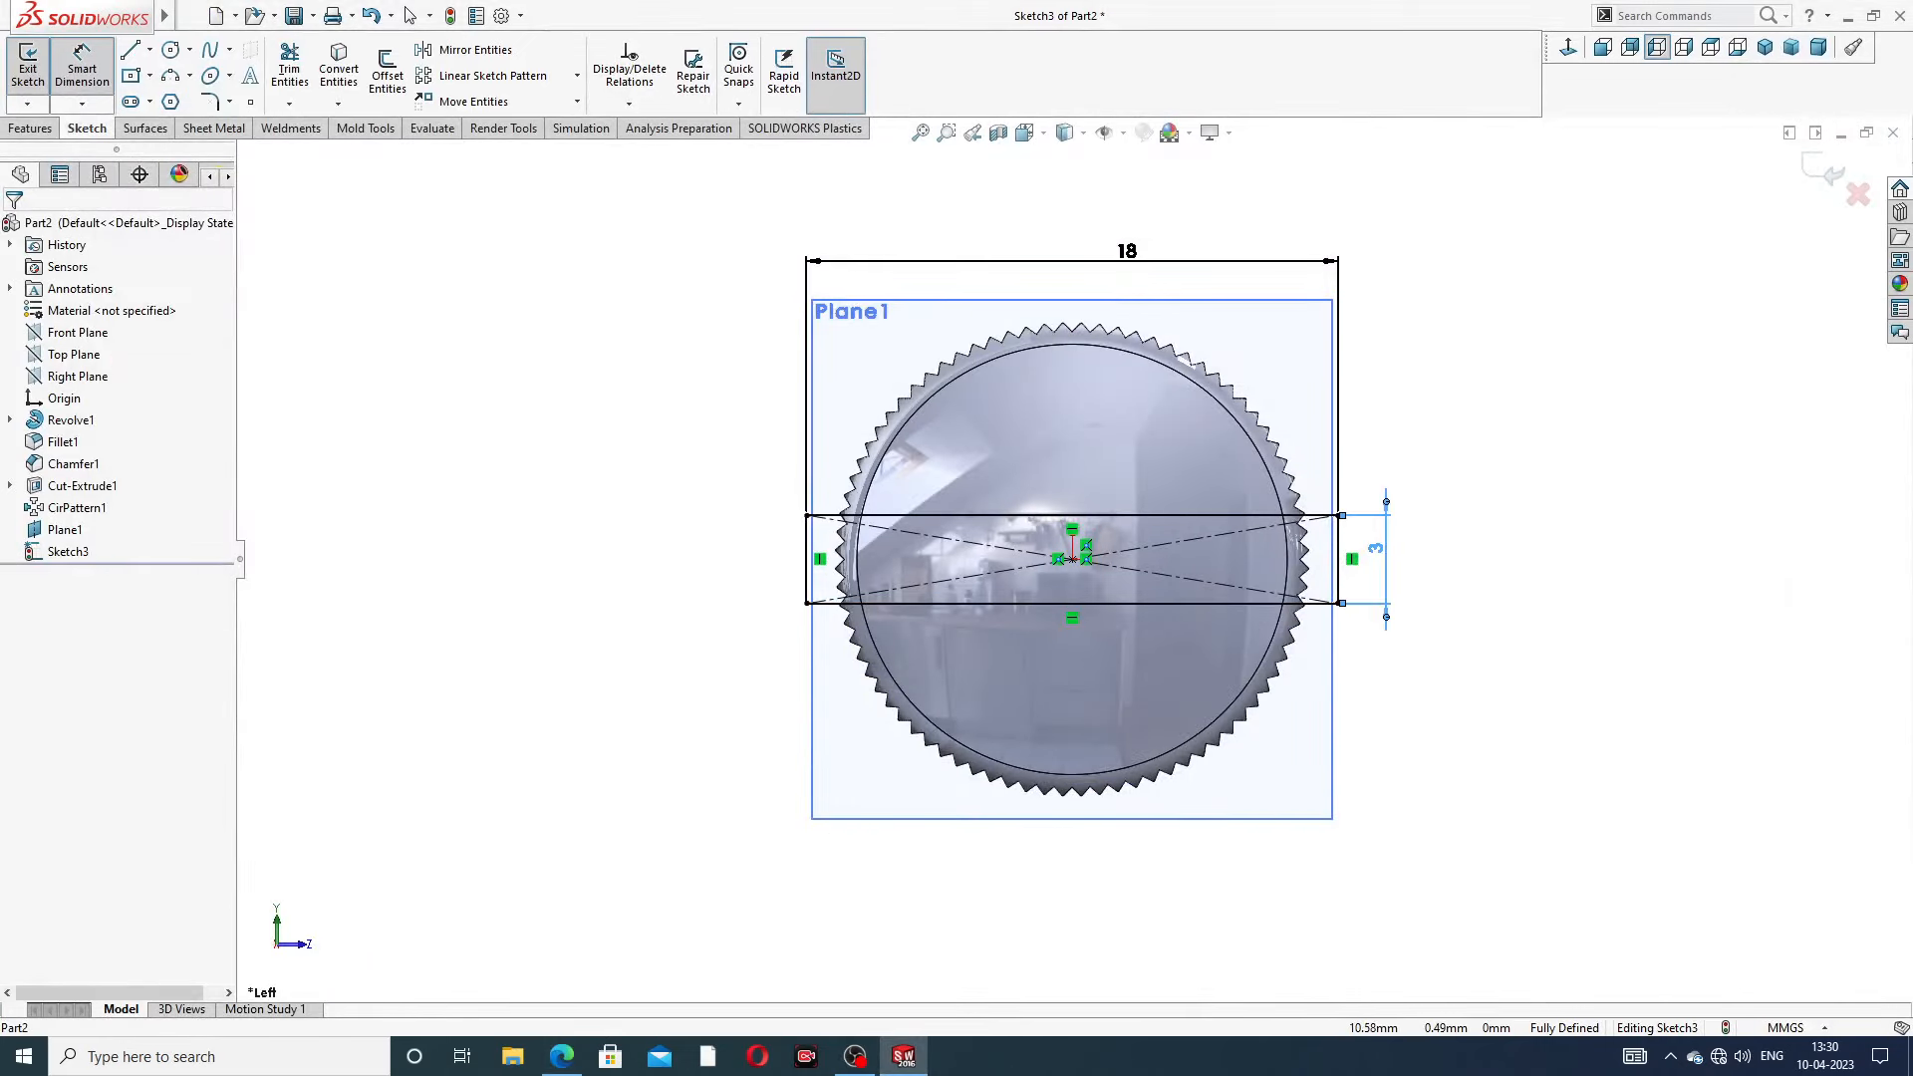
type("2")
key("Return")
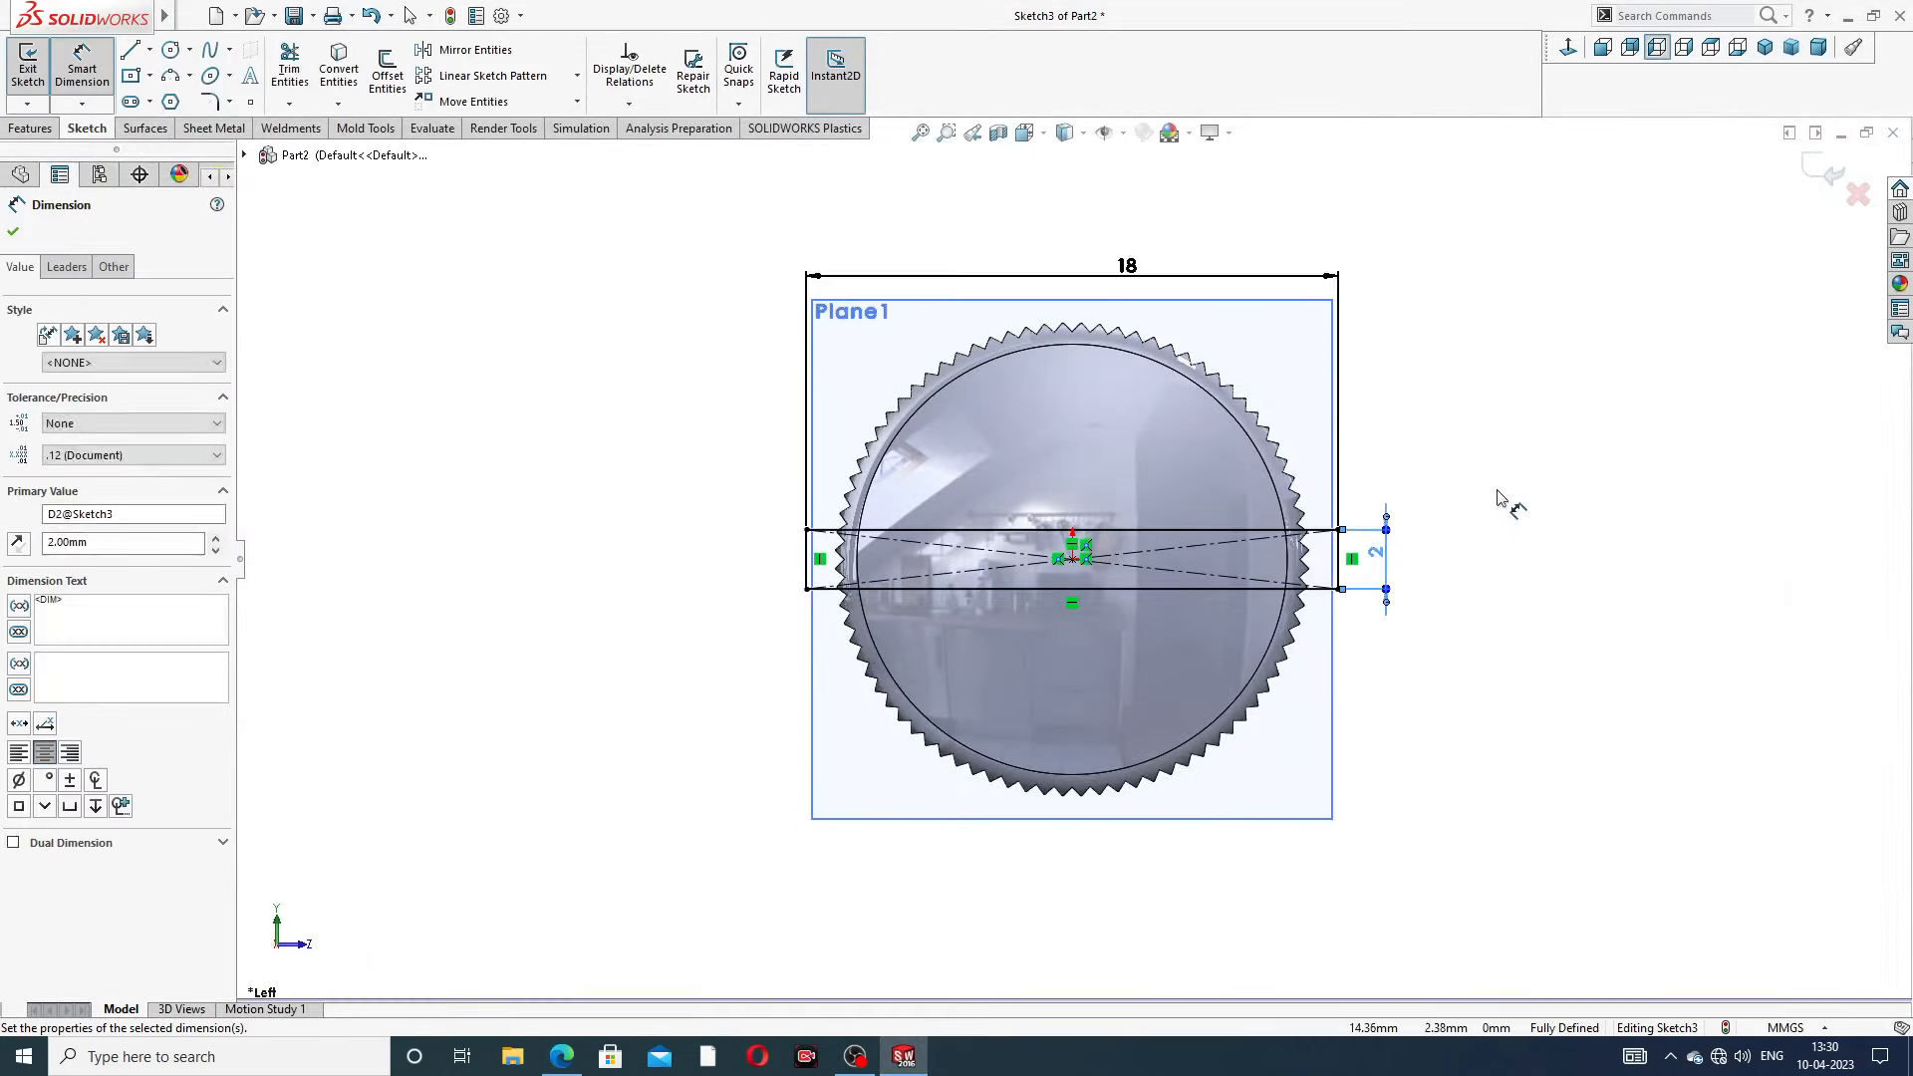
right_click(1506, 247)
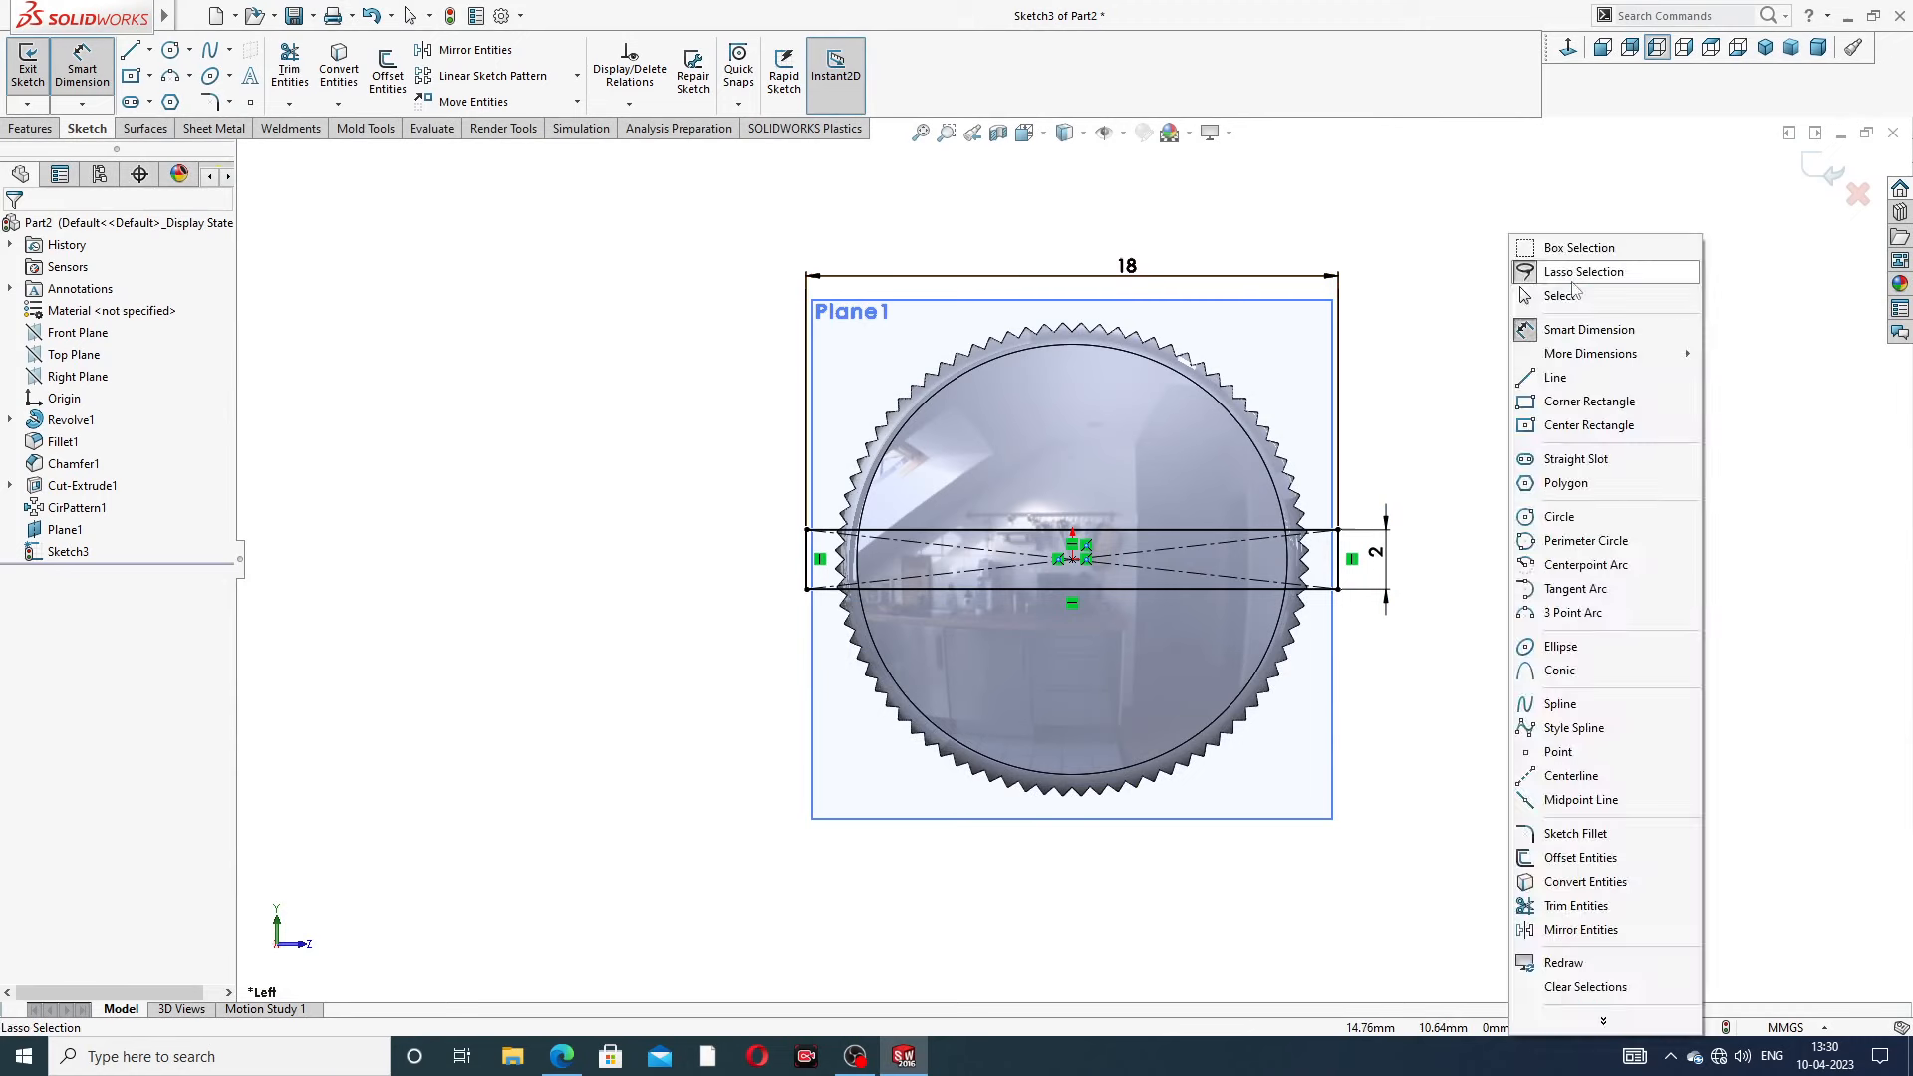
left_click(1572, 288)
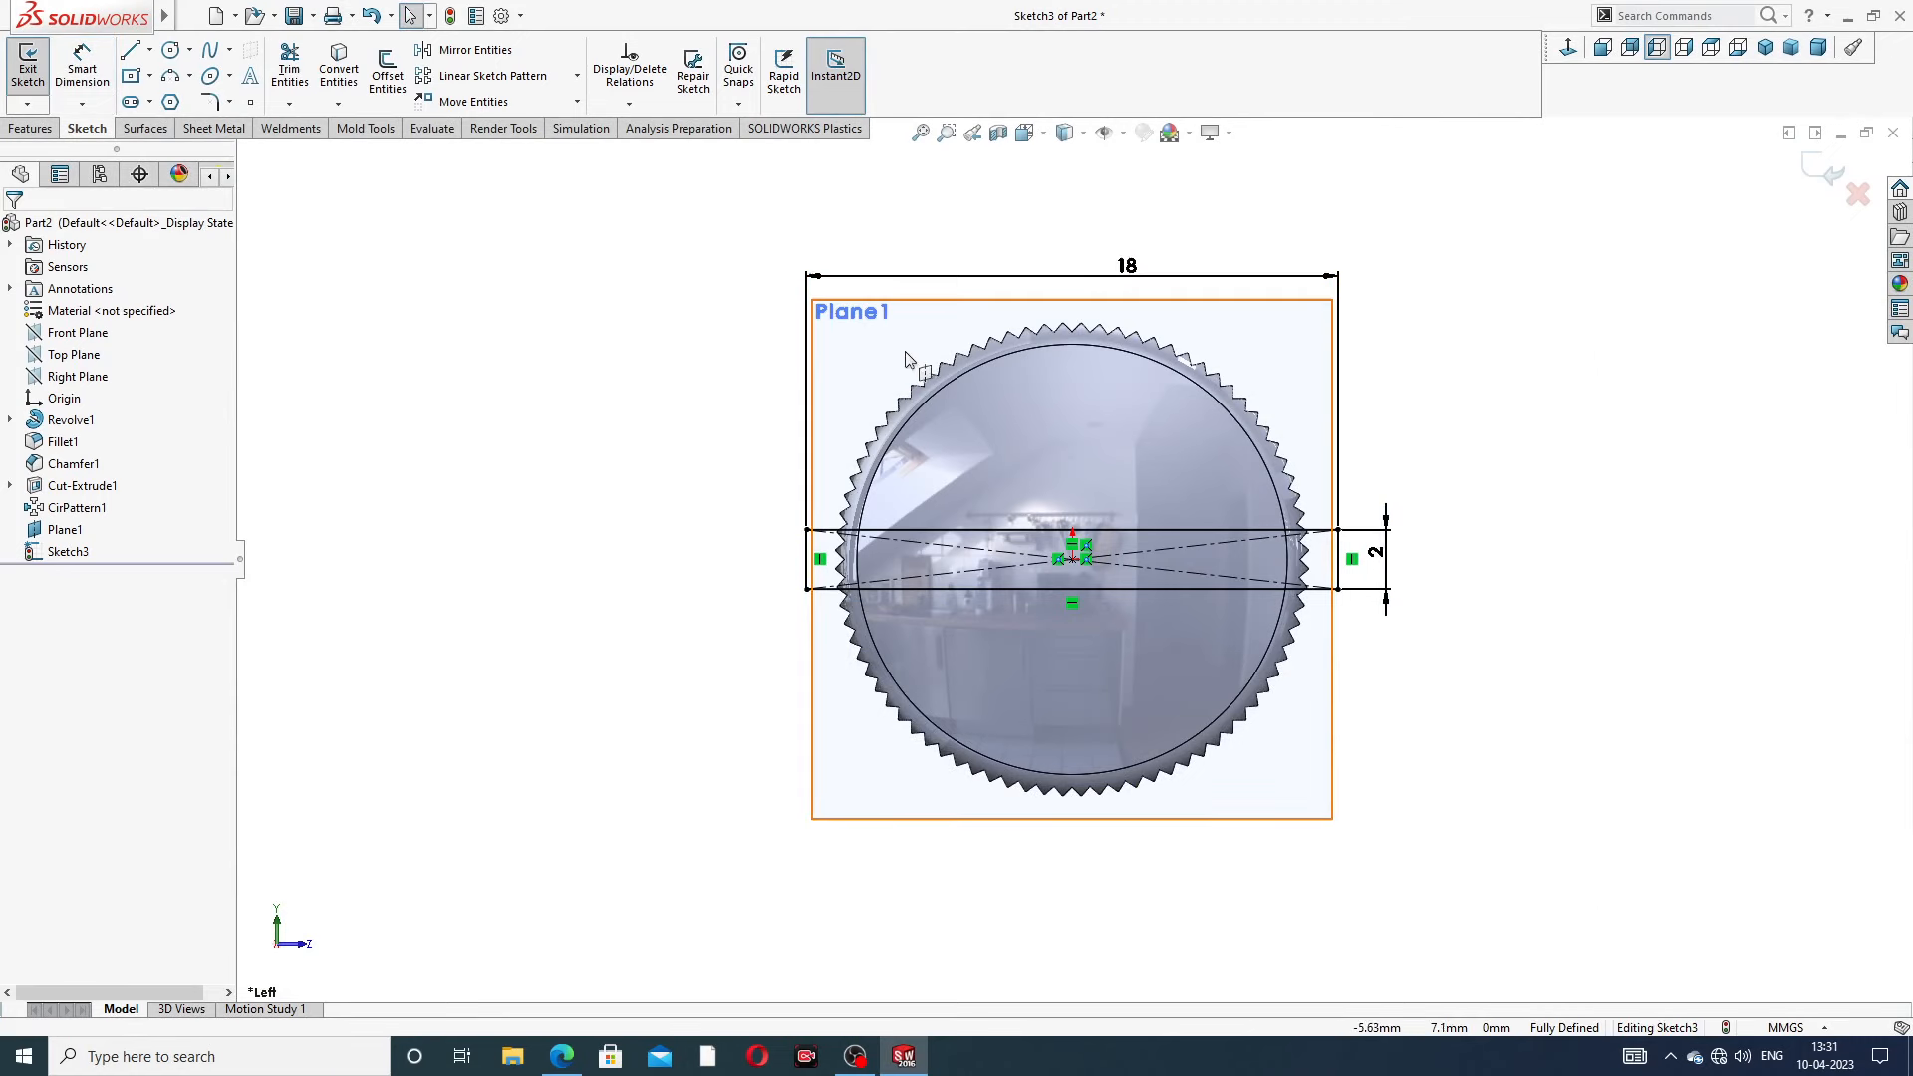
Set up an extruded cut of the slot rectangle with the Offset From Surface end condition, referenced to the head's flat annular face
left_click(30, 127)
left_click(296, 70)
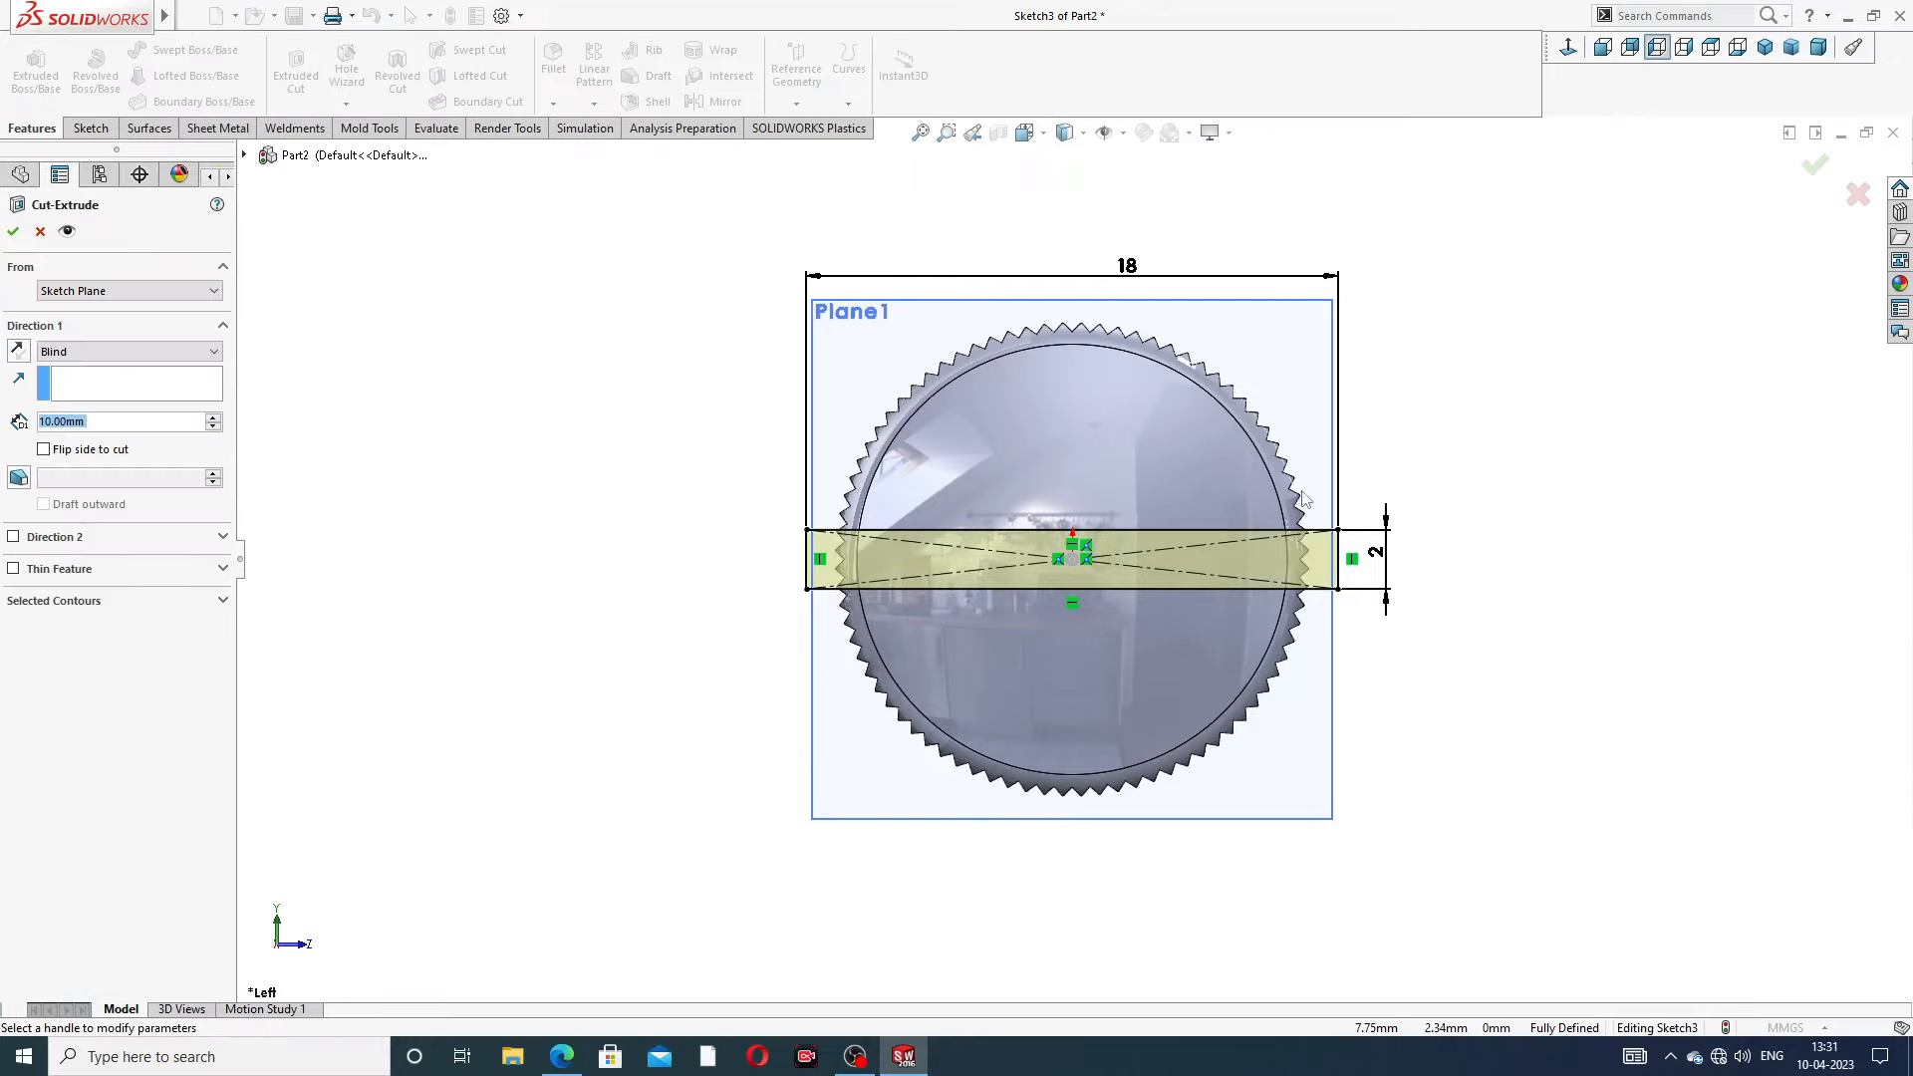
scroll(928, 589, "down", 2)
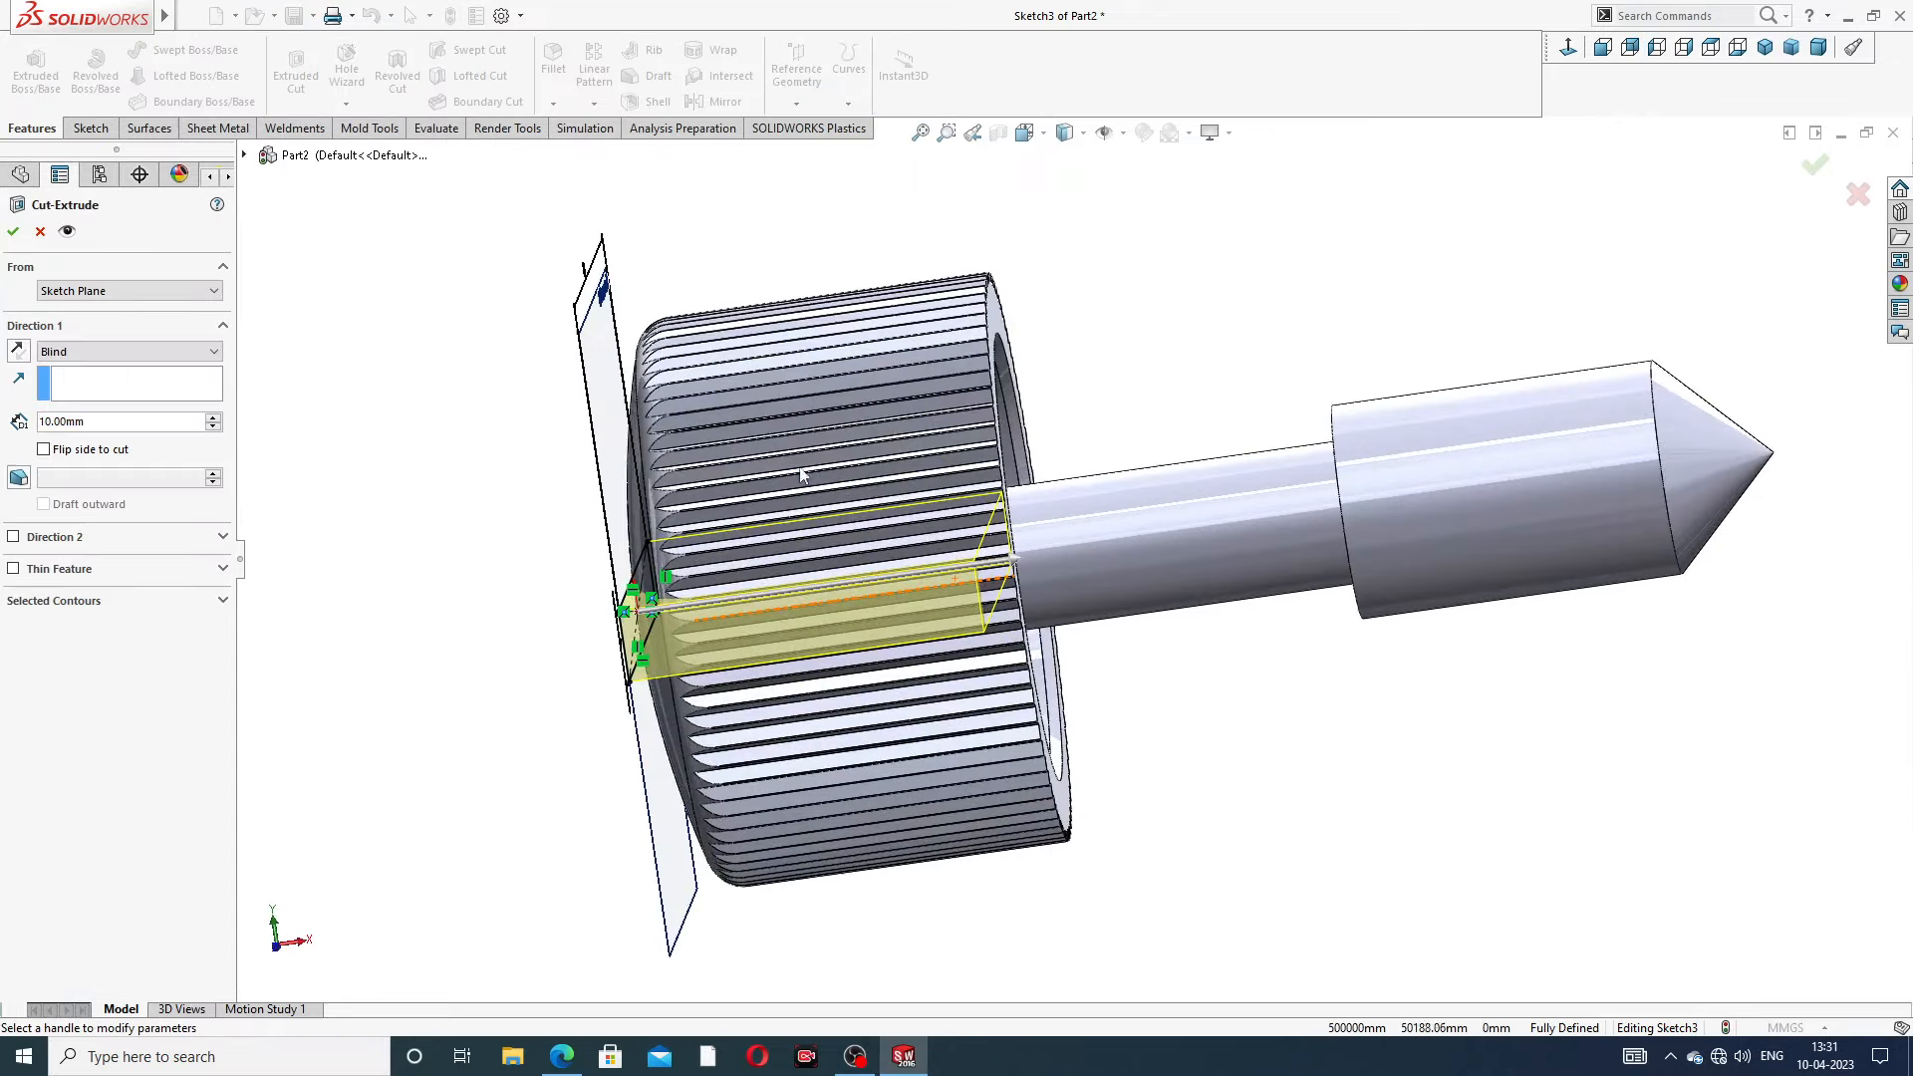
scroll(939, 586, "up", 3)
middle_click_drag(939, 585, 888, 406)
scroll(901, 553, "down", 2)
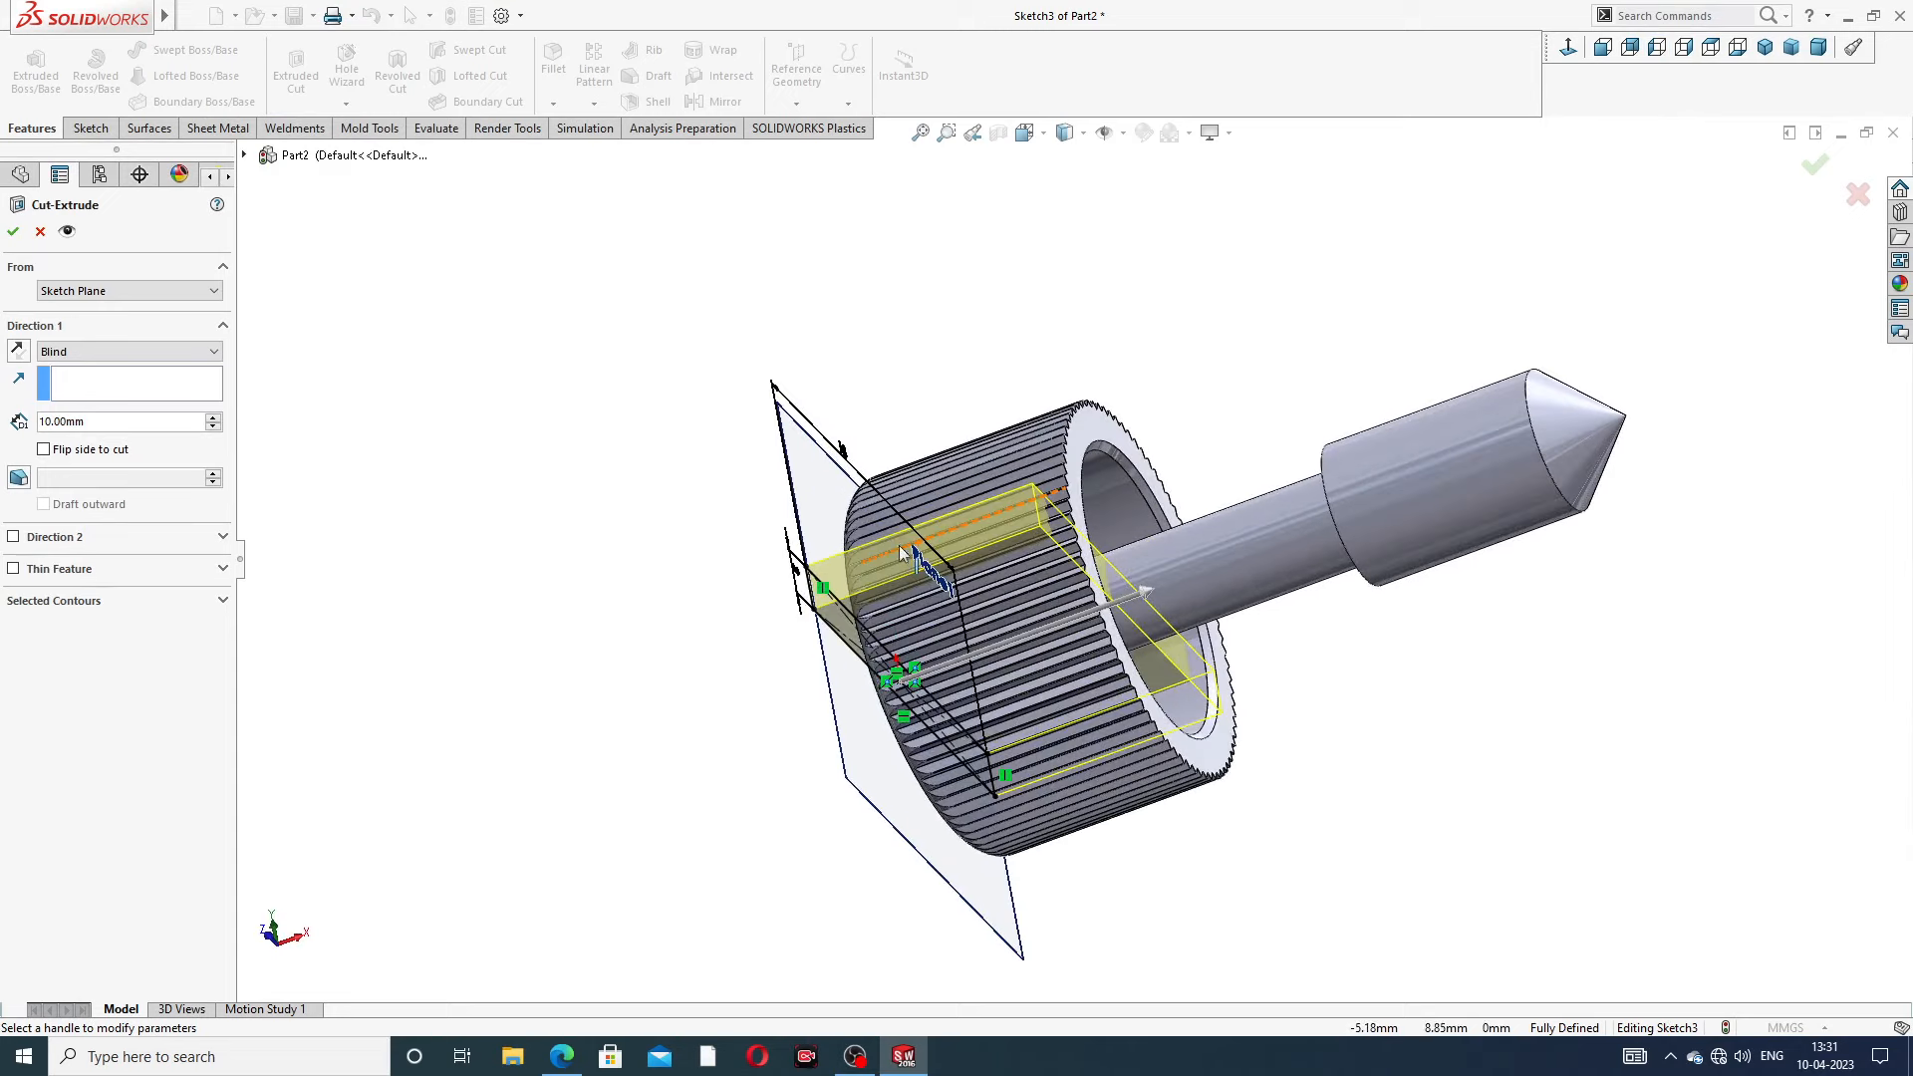
left_click(112, 351)
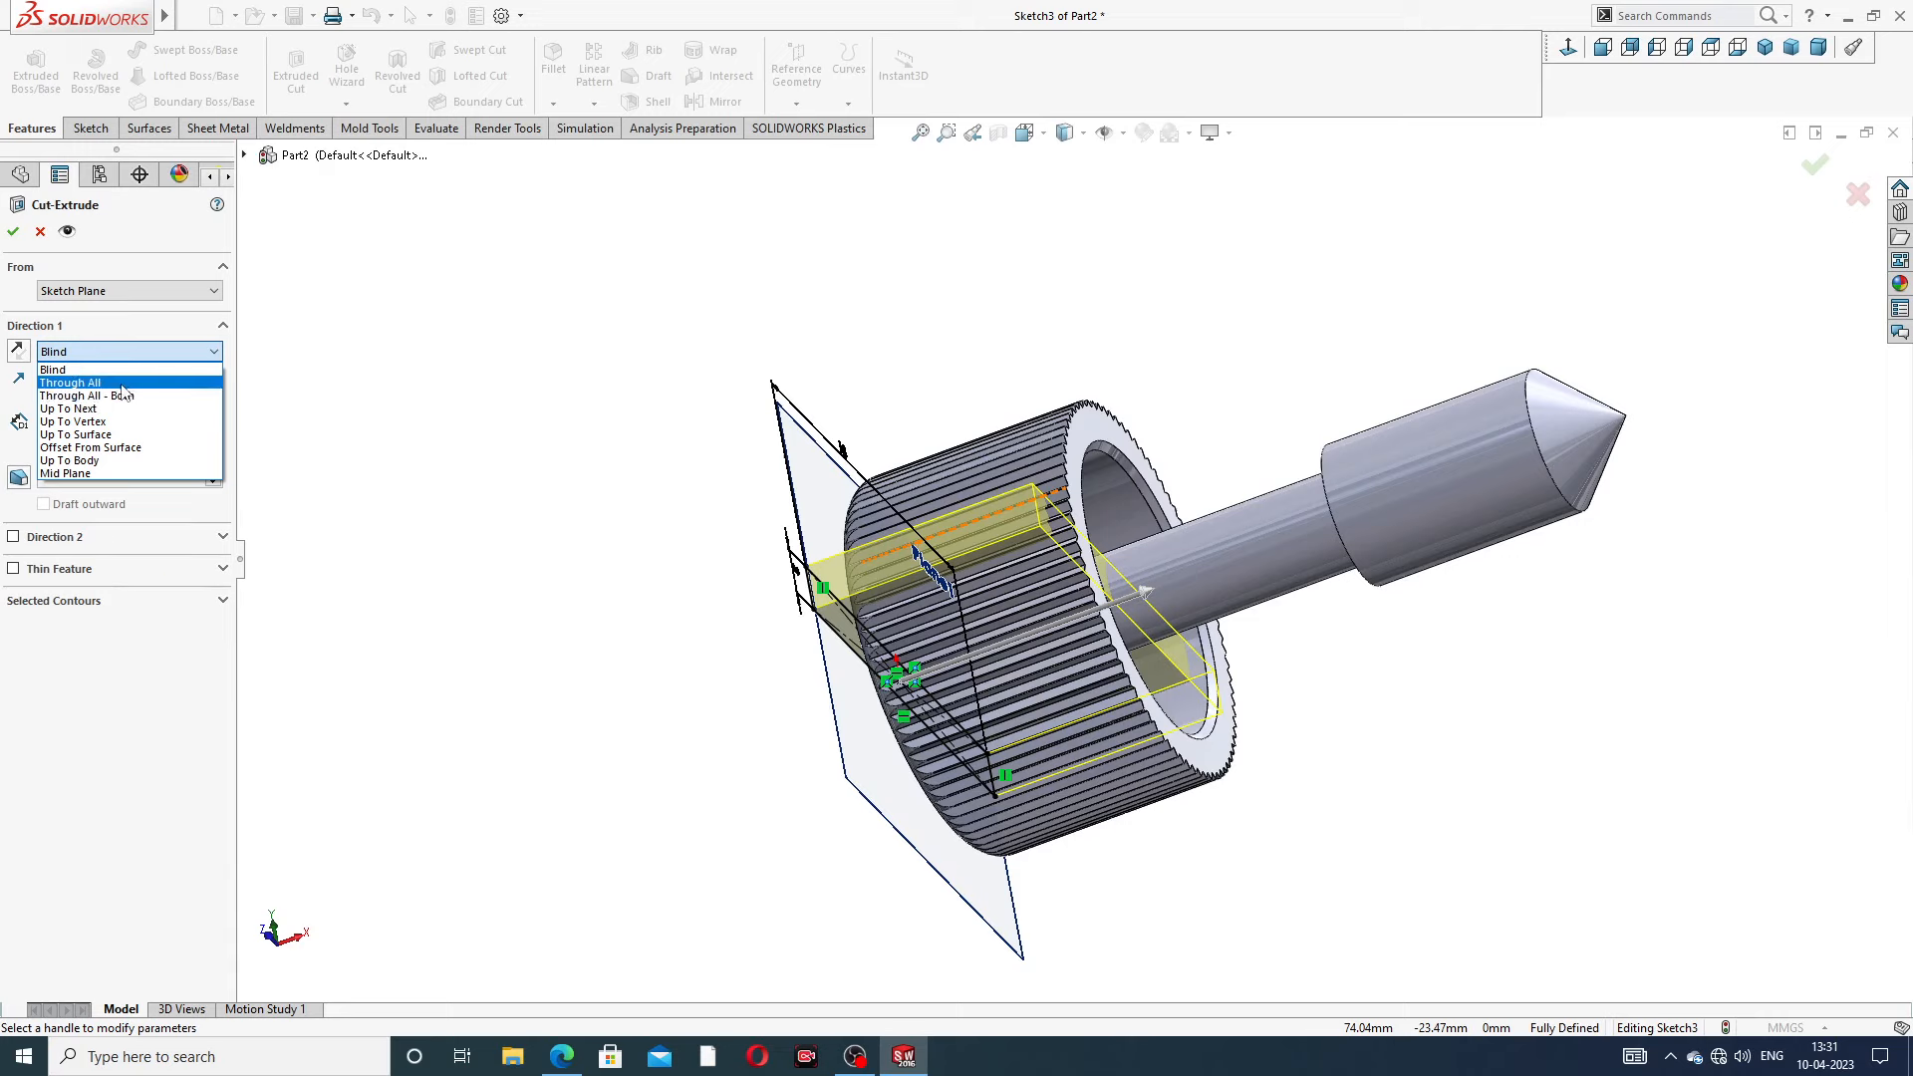
left_click(162, 451)
scroll(1102, 462, "down", 3)
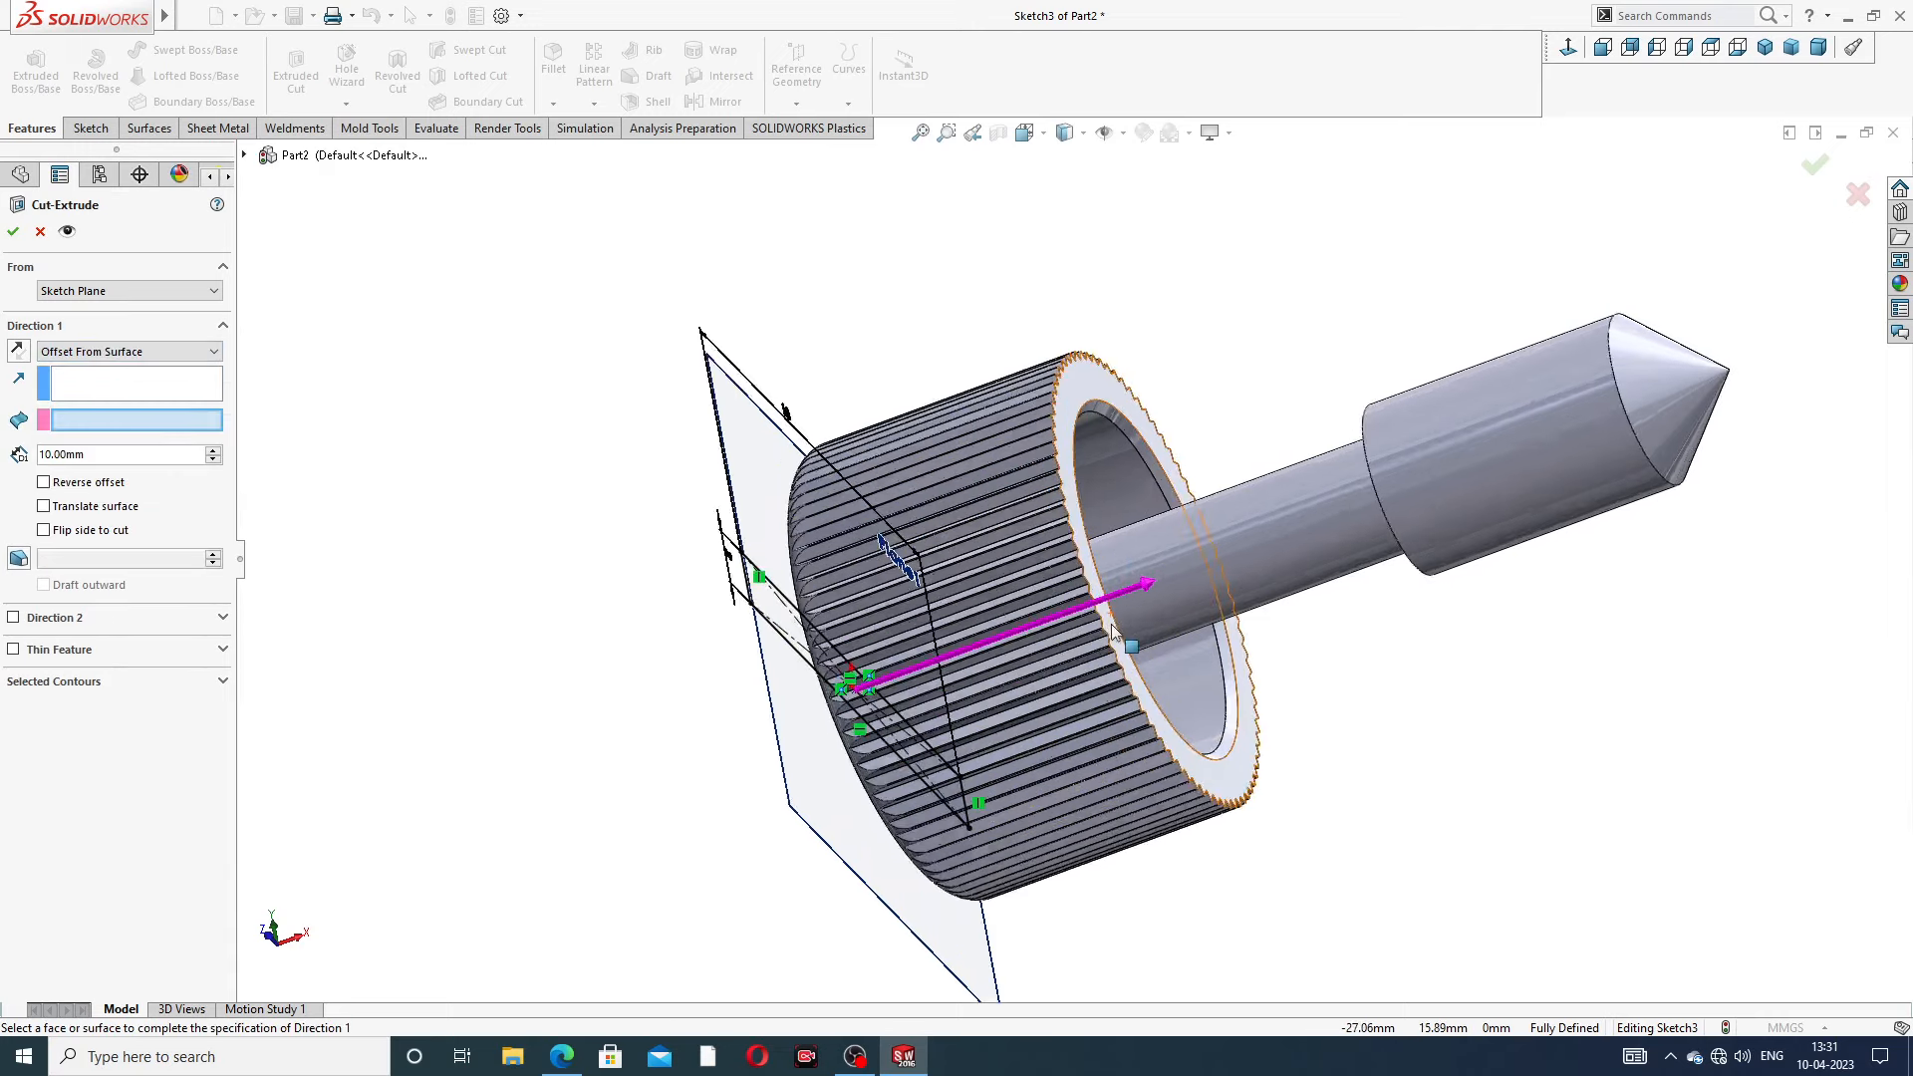
left_click(1058, 448)
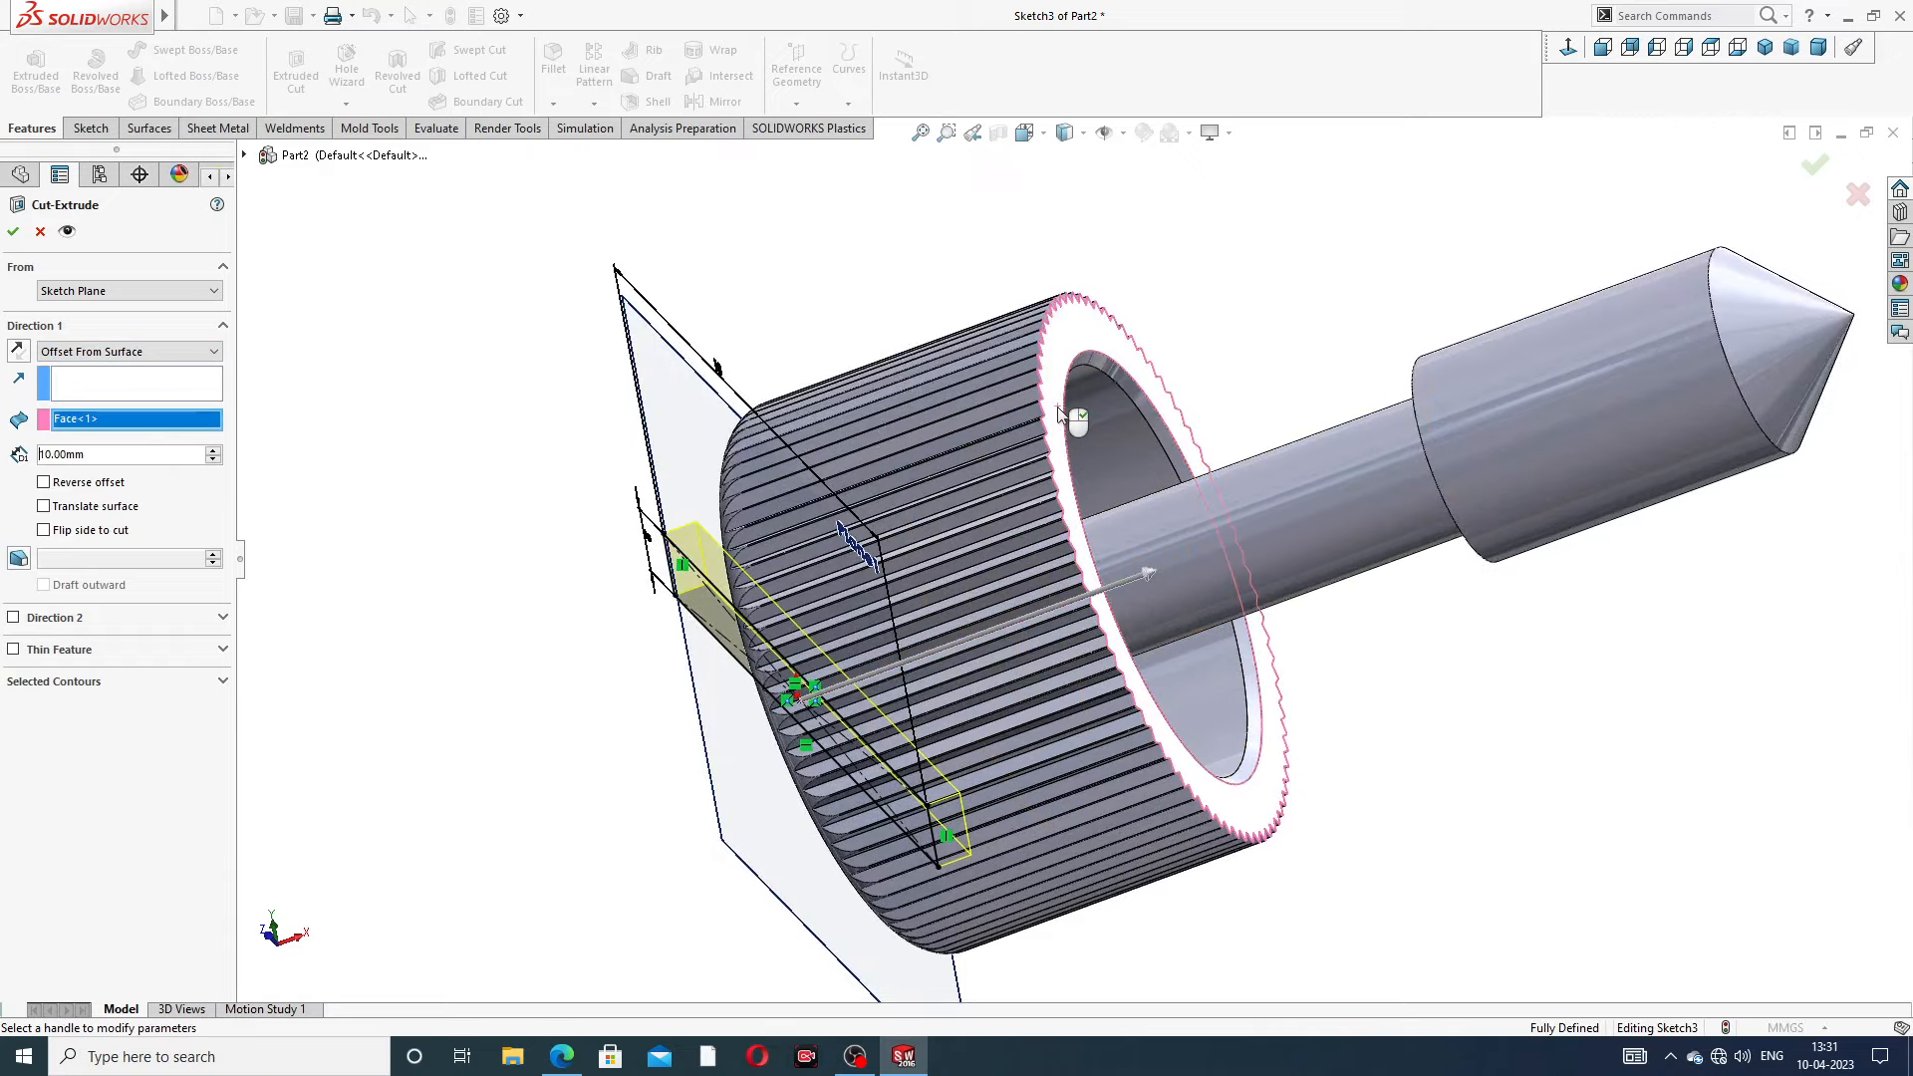
Set the slot cut's offset from the annular face to 7 mm and complete the cut
middle_click_drag(1074, 483, 1020, 425)
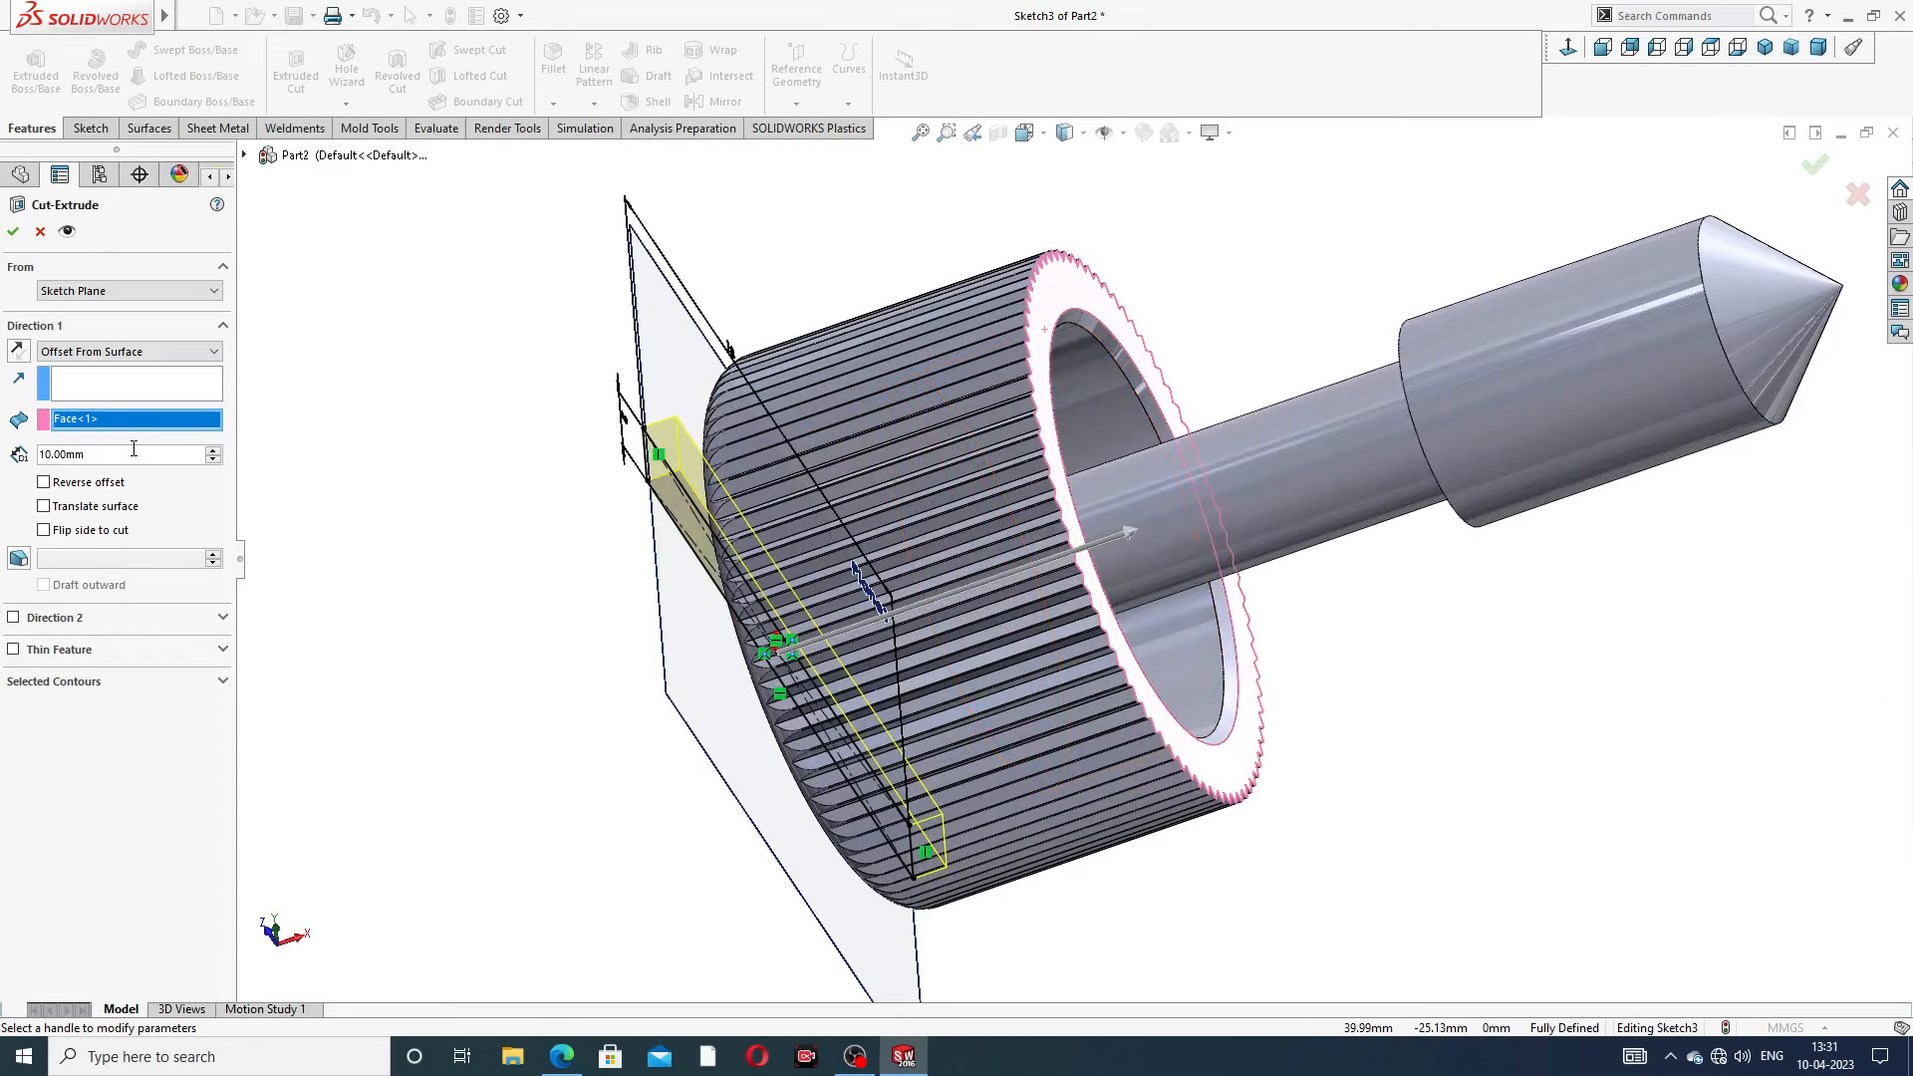
type("7")
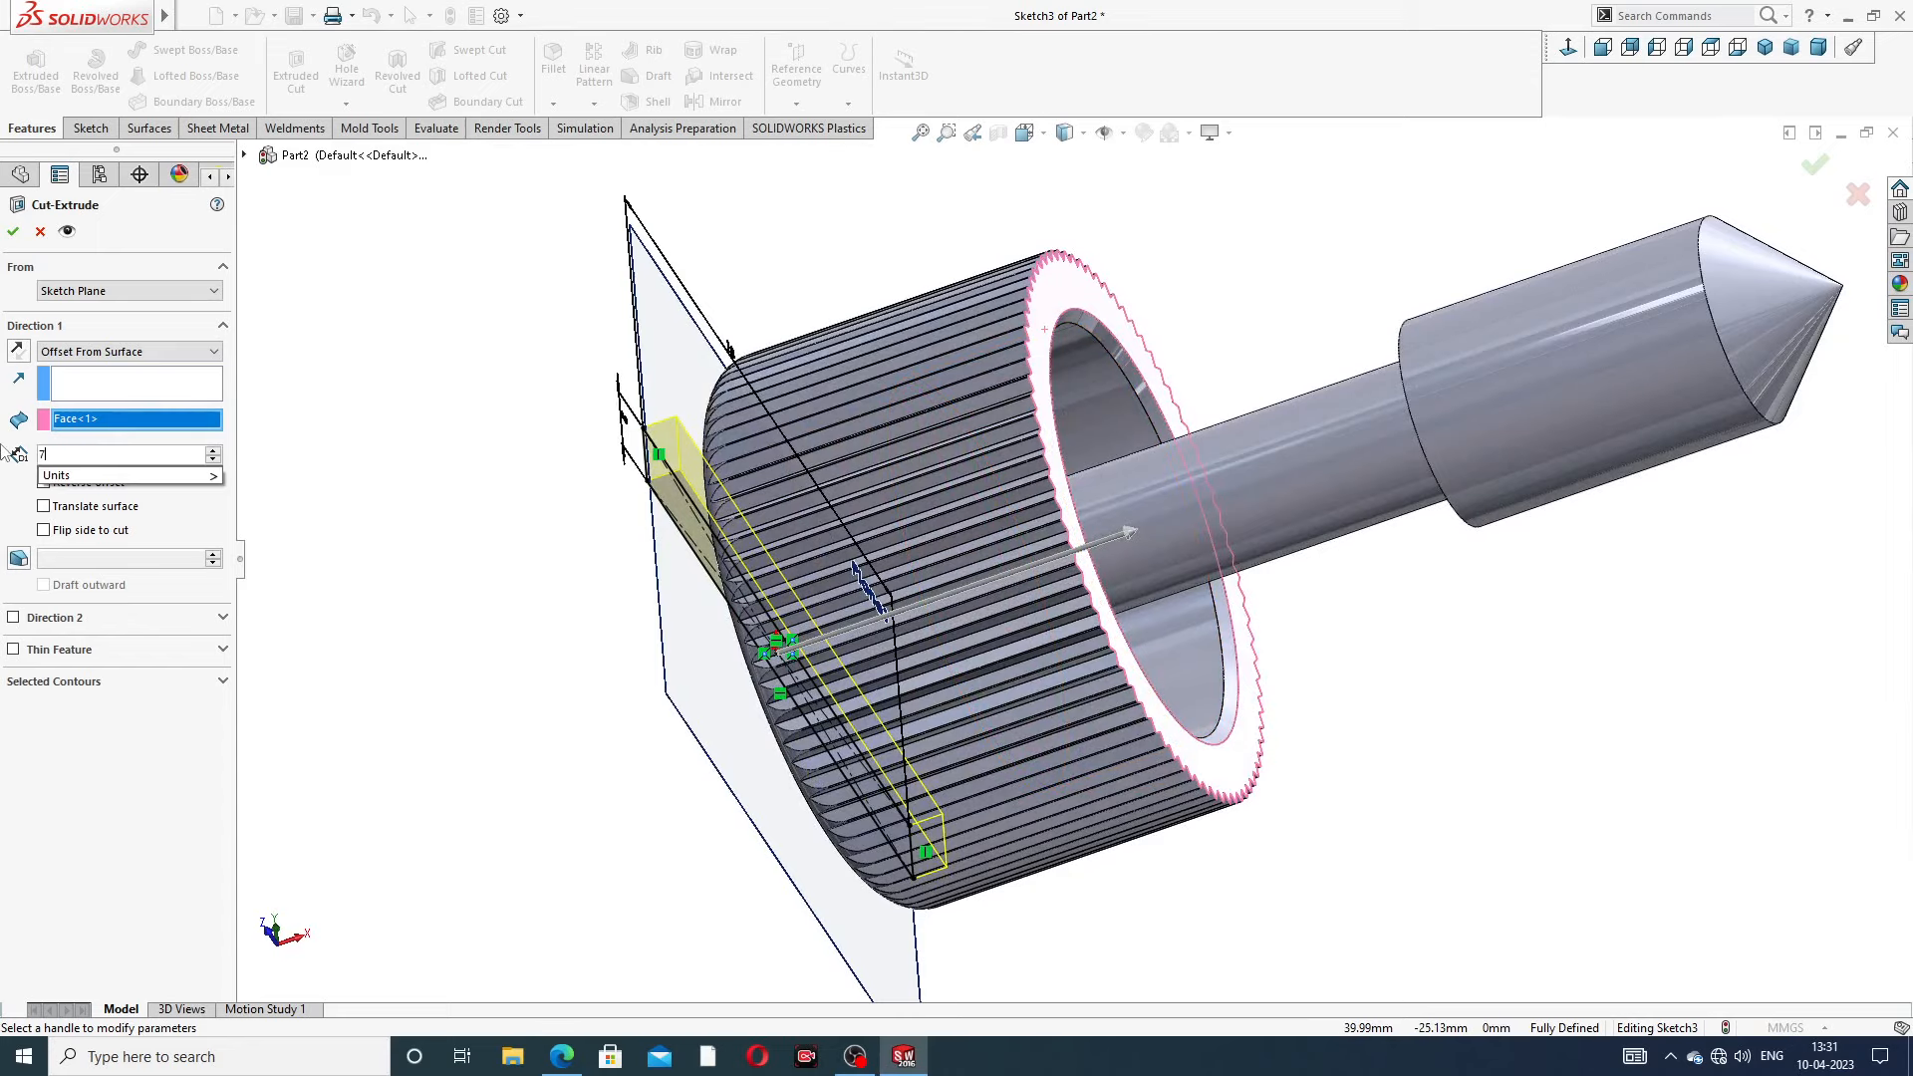
key("Return")
middle_click_drag(862, 471, 971, 463)
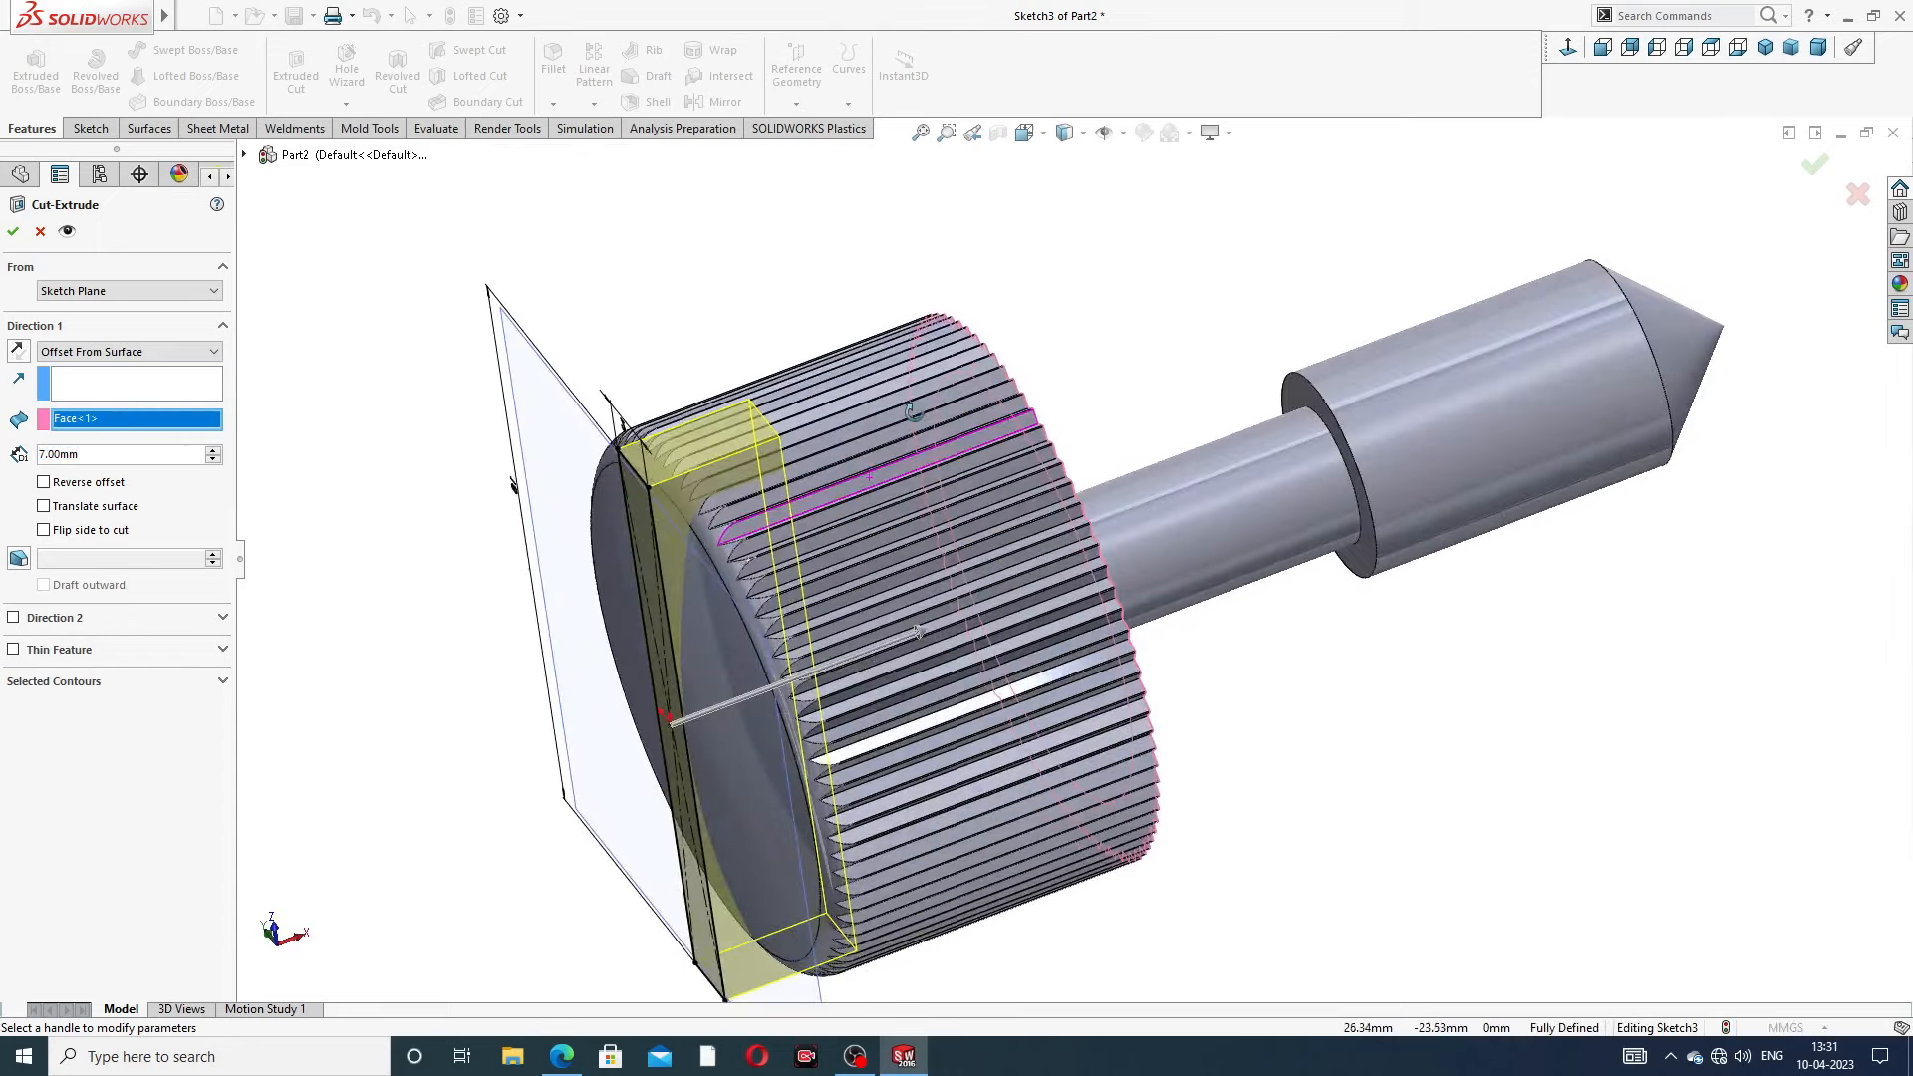
left_click(13, 235)
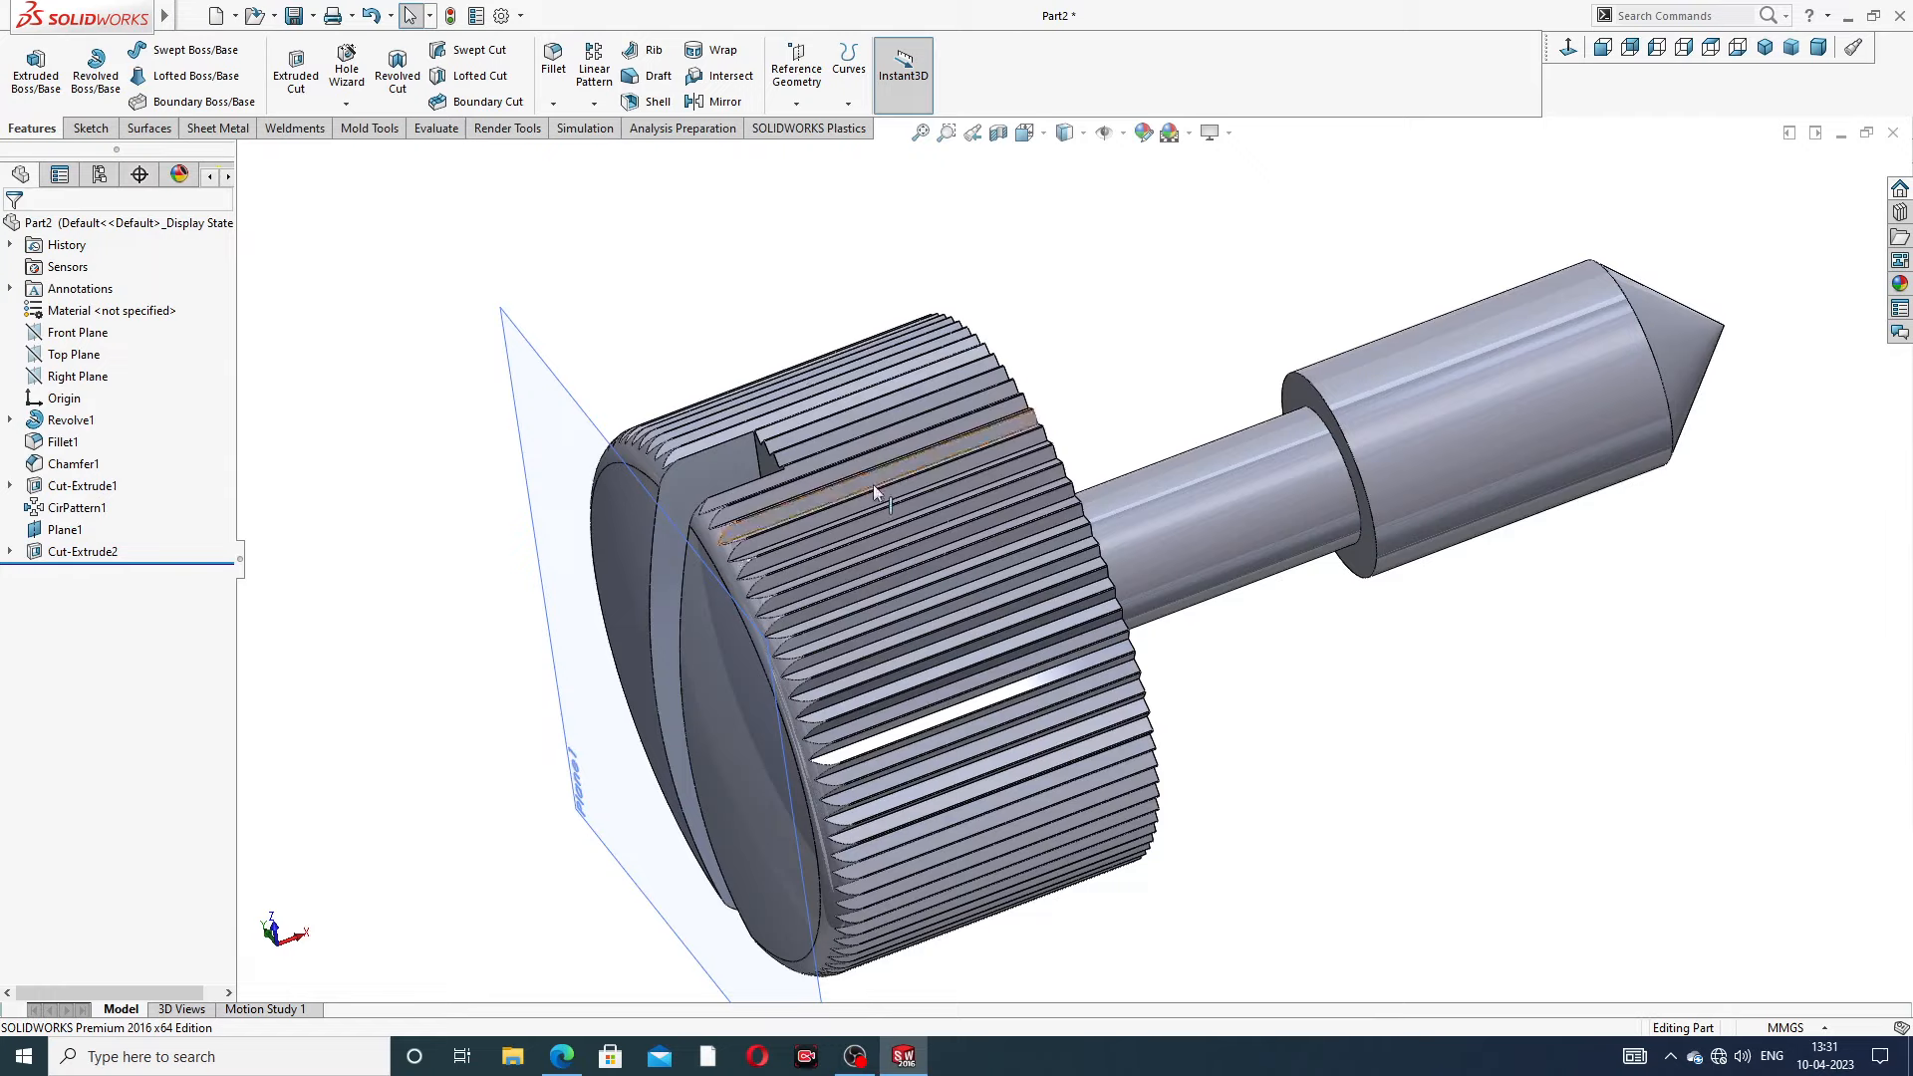
Hide the reference plane at the head's domed end
scroll(872, 484, "up", 3)
left_click(756, 450)
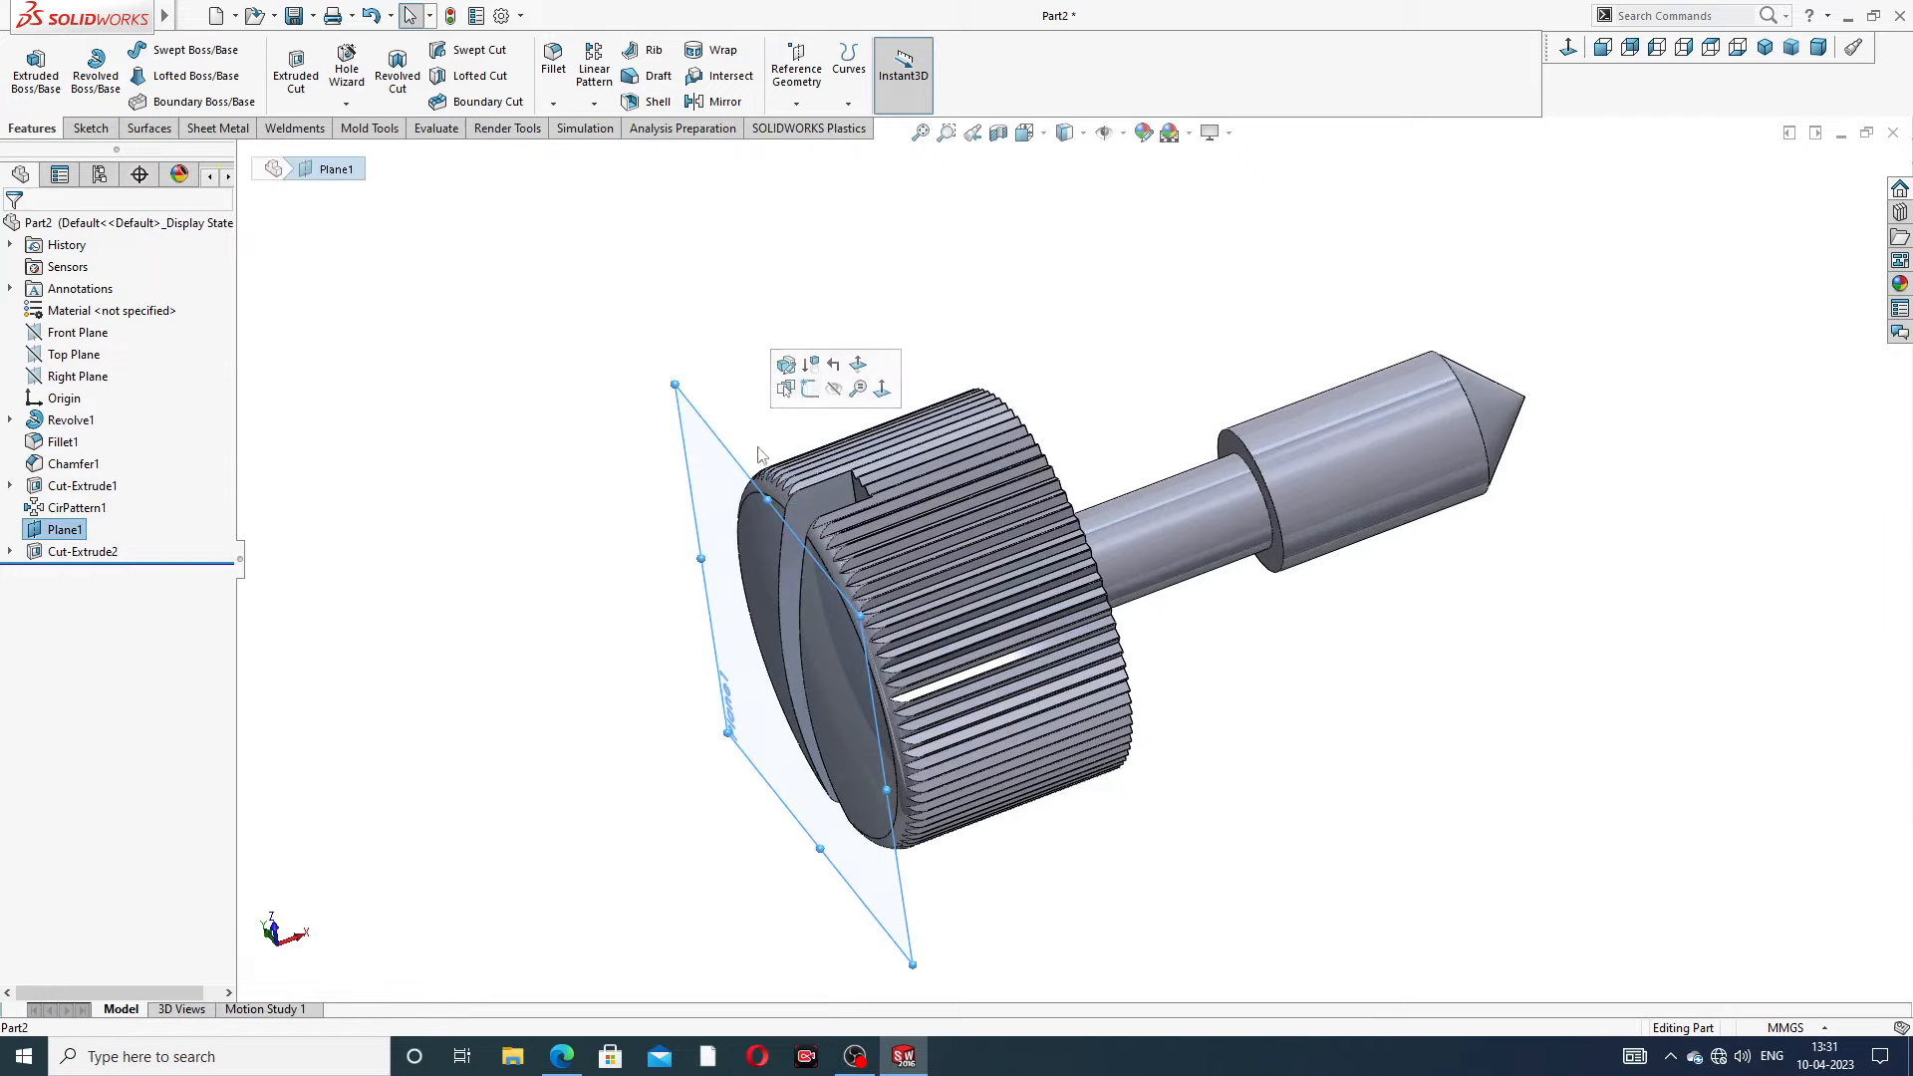
left_click(833, 390)
middle_click_drag(855, 460, 1109, 512)
scroll(1110, 512, "down", 2)
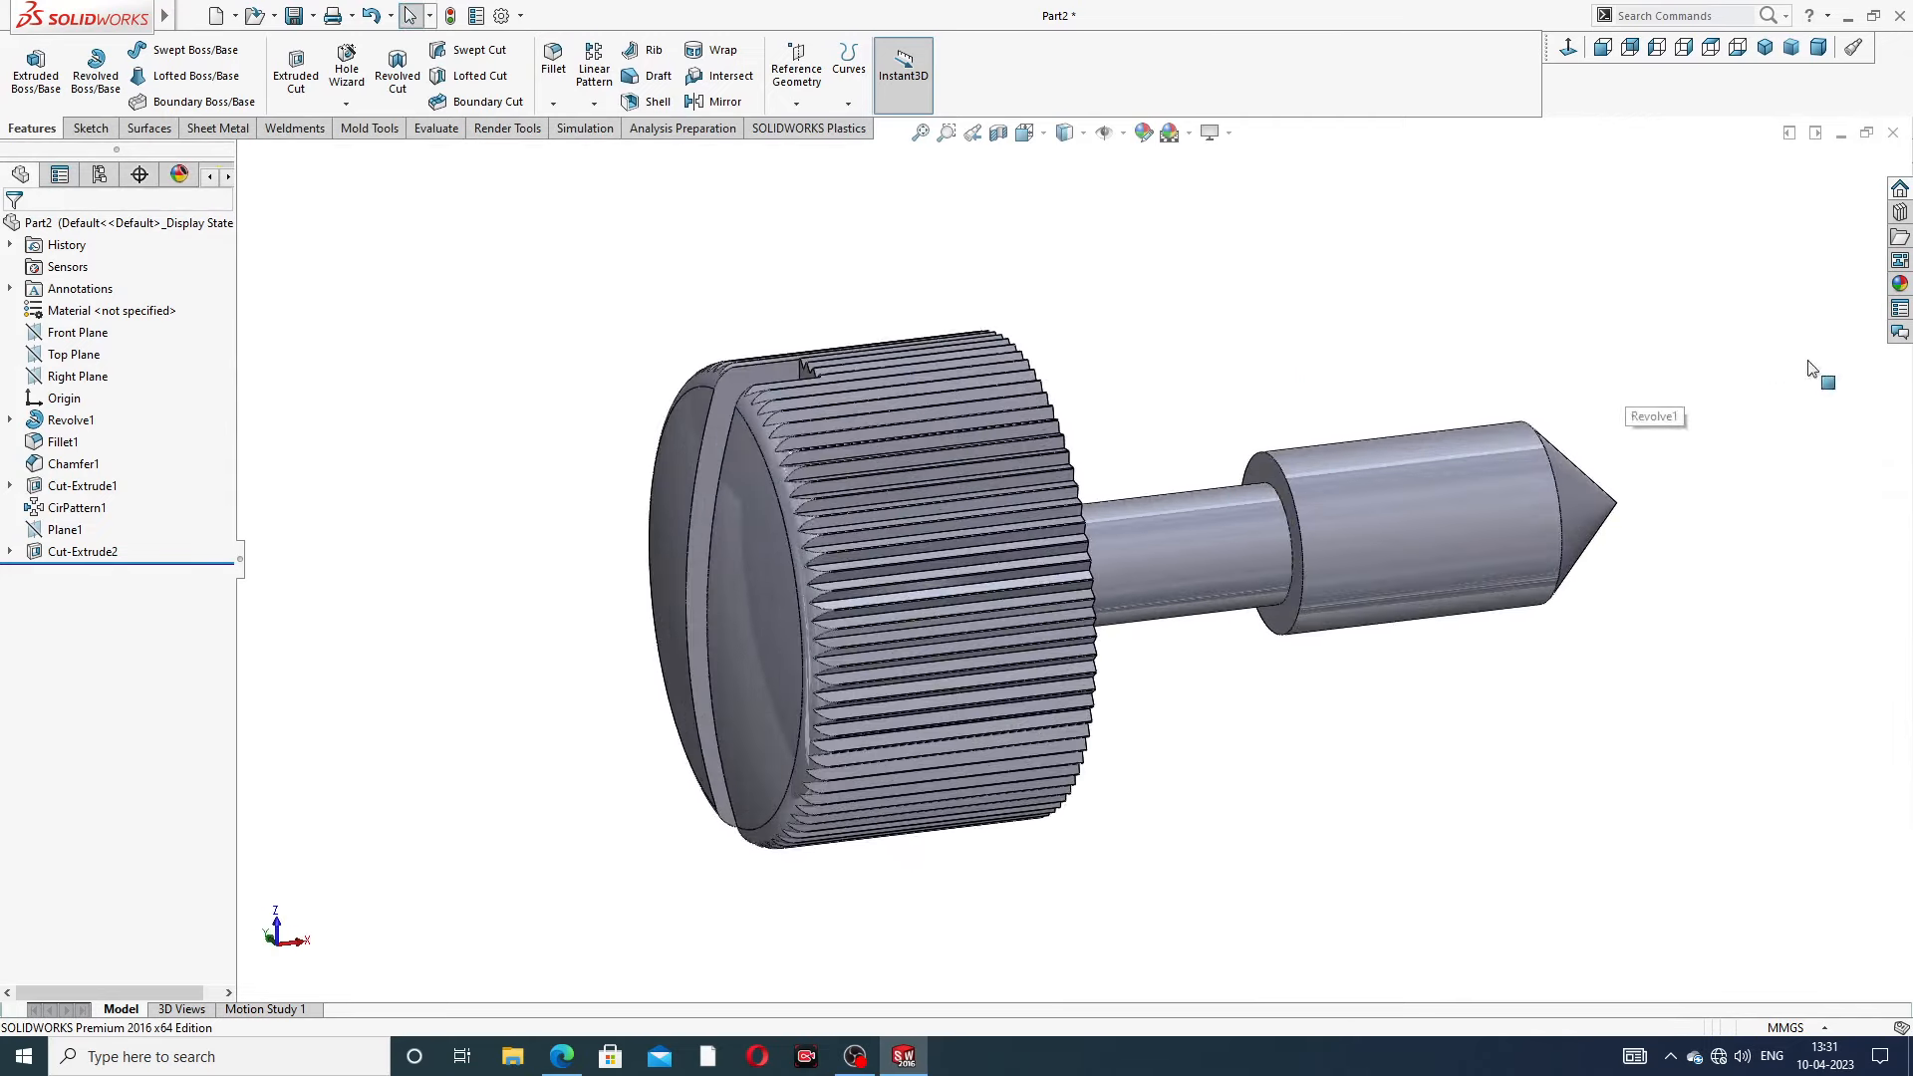
Apply the polished nickel appearance from the metal appearances to the whole screw
left_click(1900, 285)
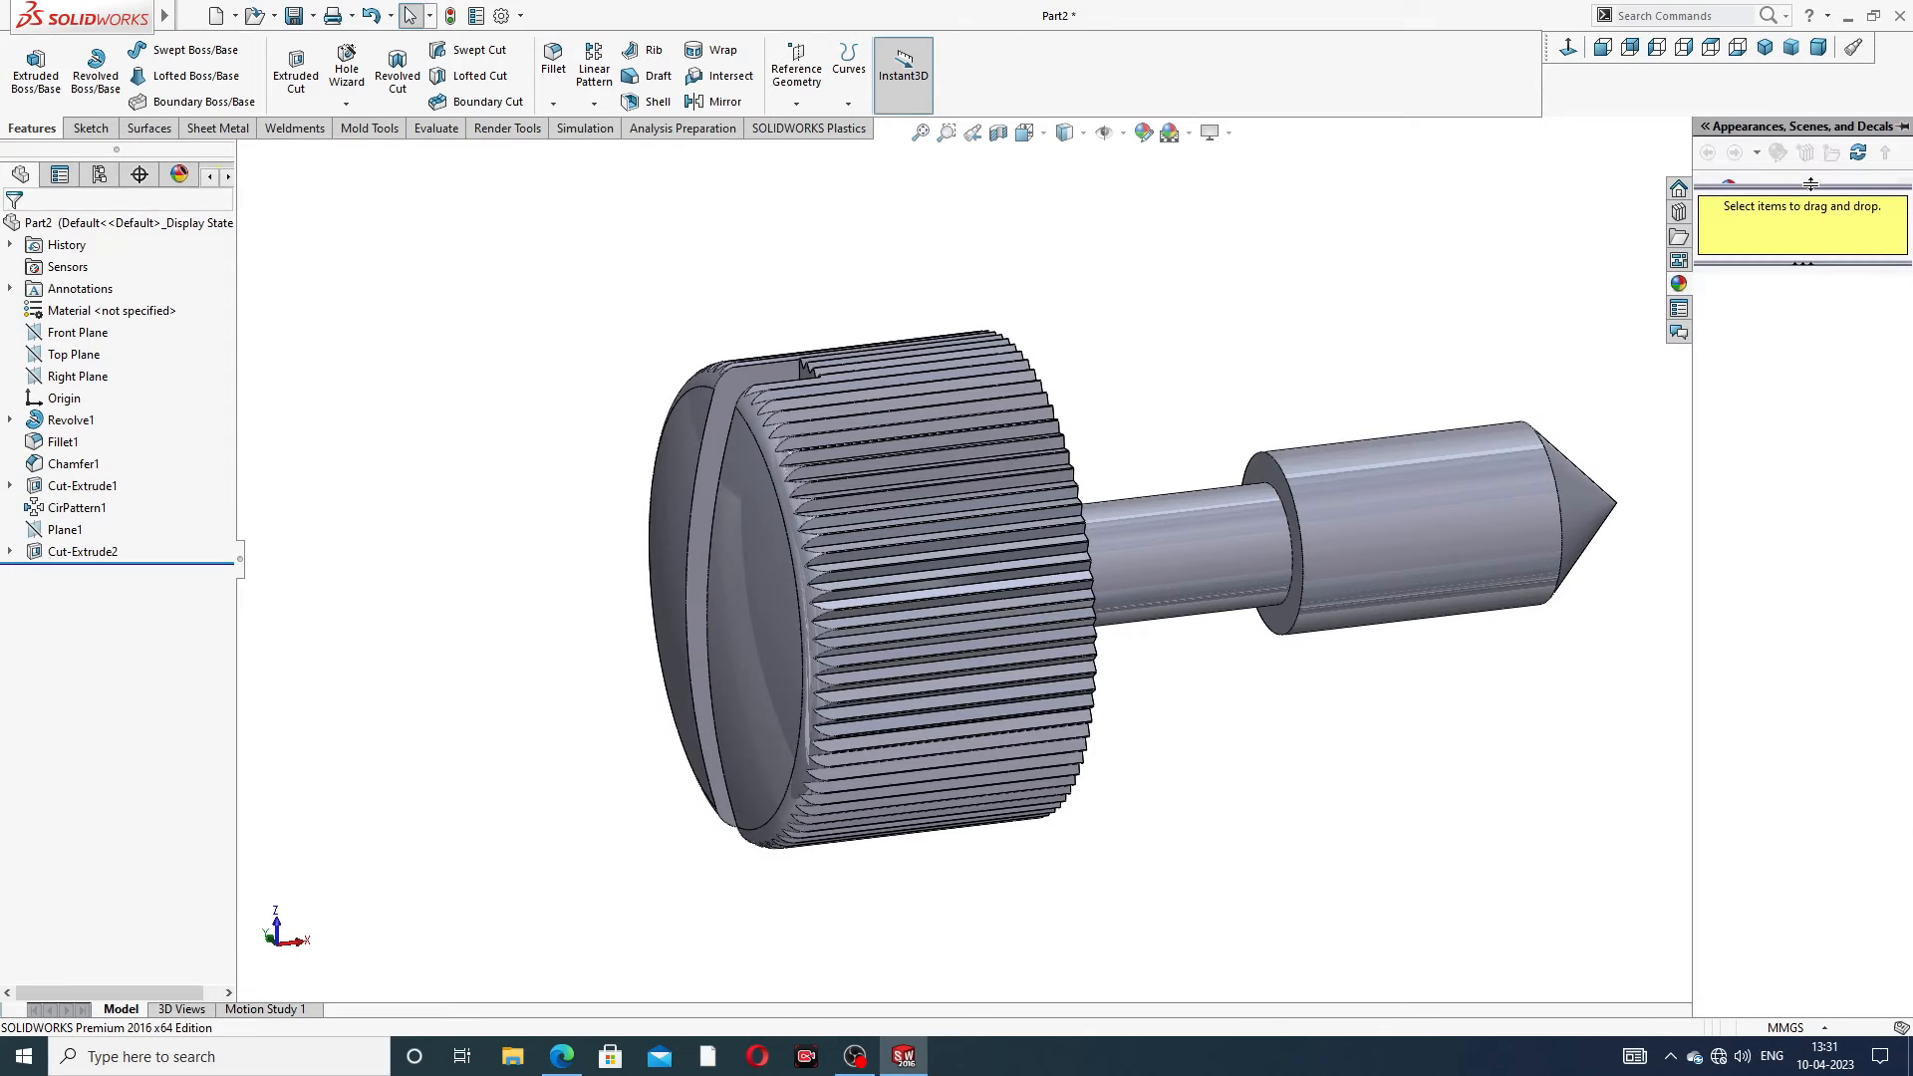
left_click_drag(1824, 366, 1823, 465)
left_click(1777, 193)
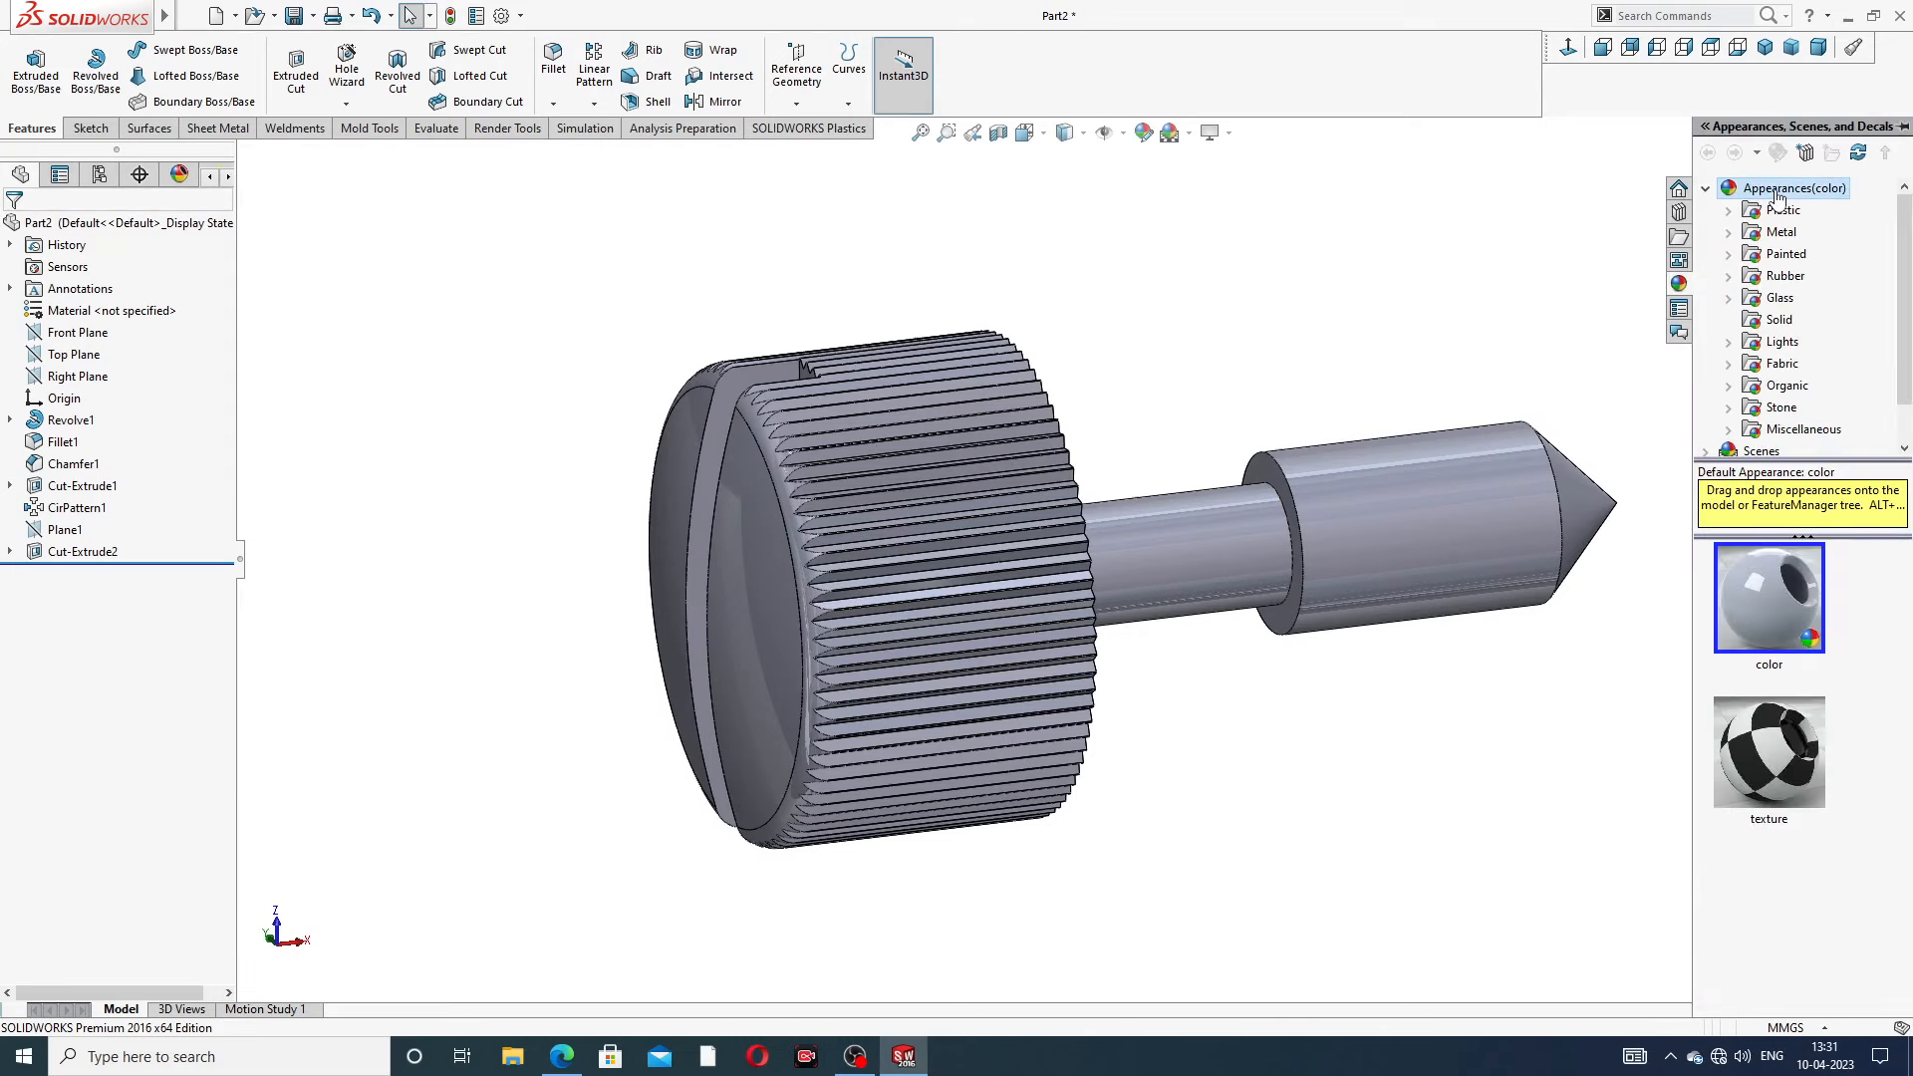
left_click(1781, 233)
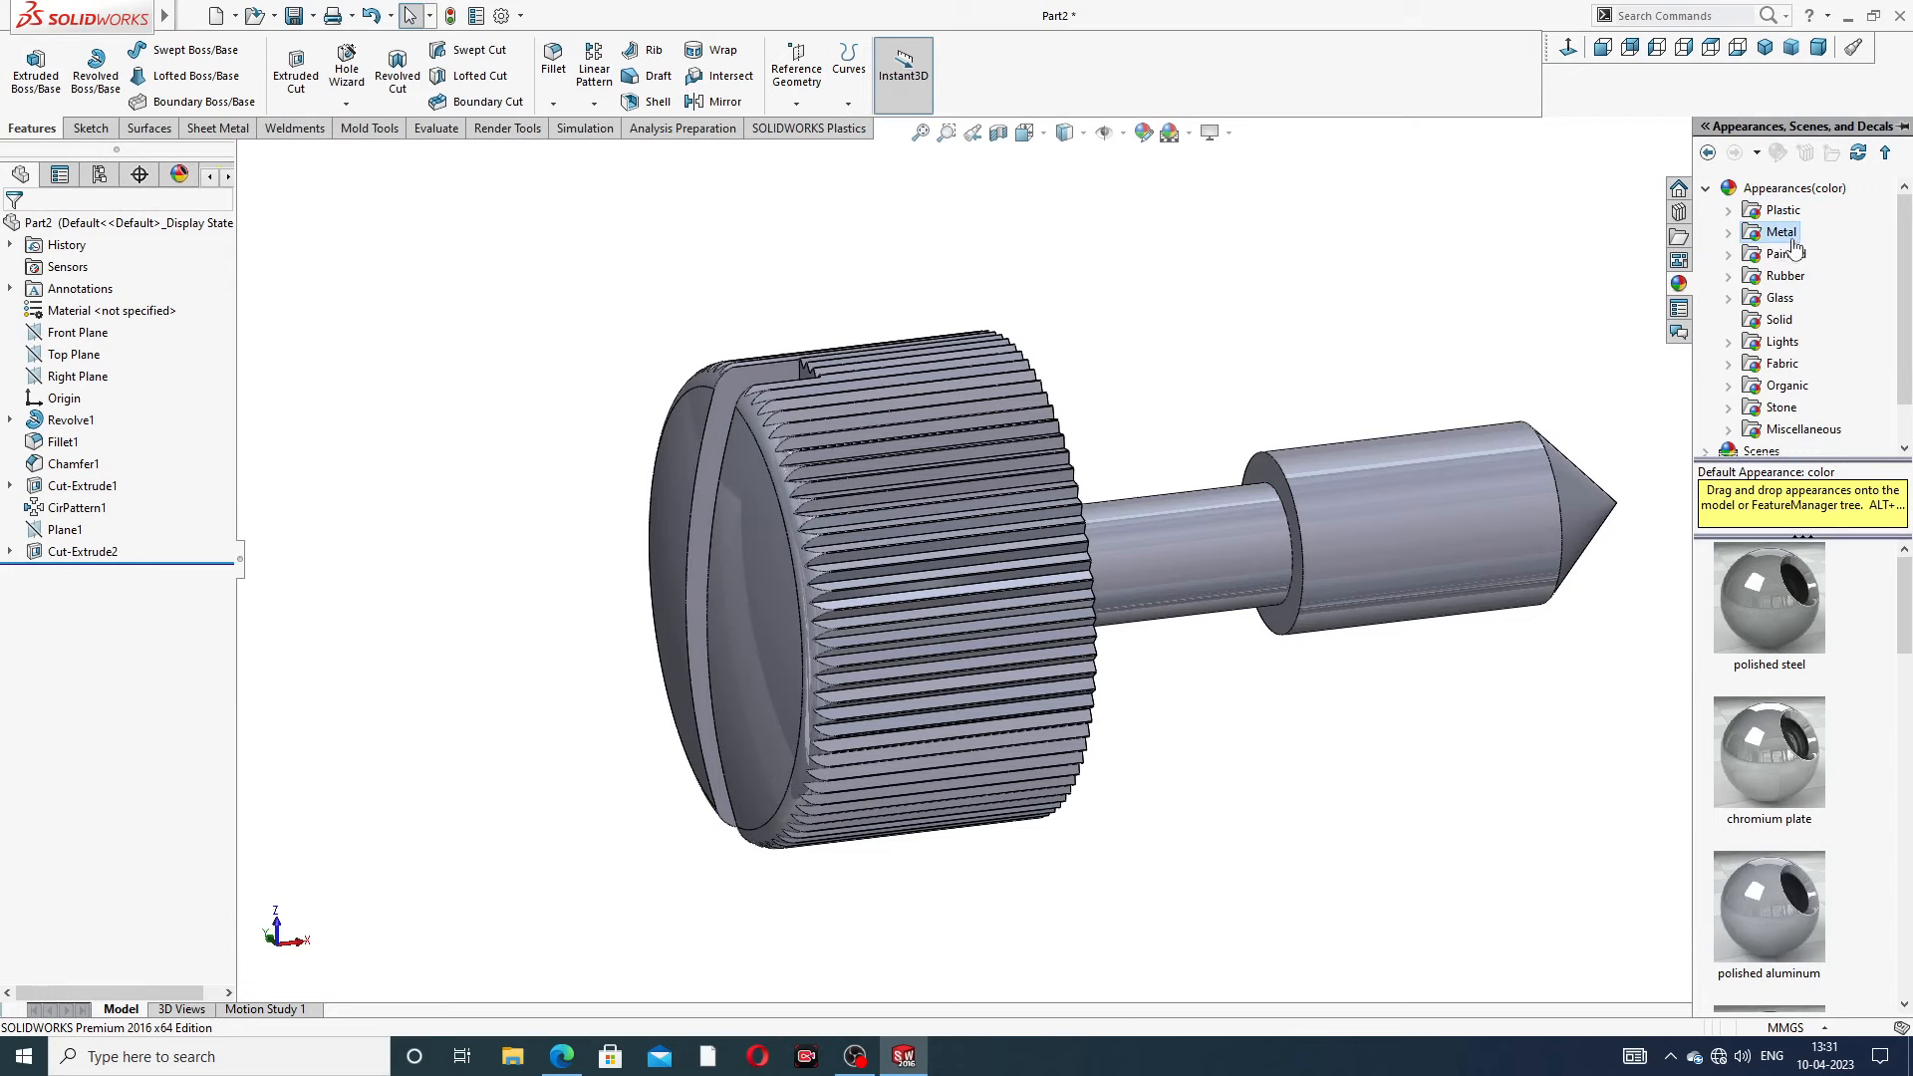
double_click(1790, 239)
left_click(1806, 343)
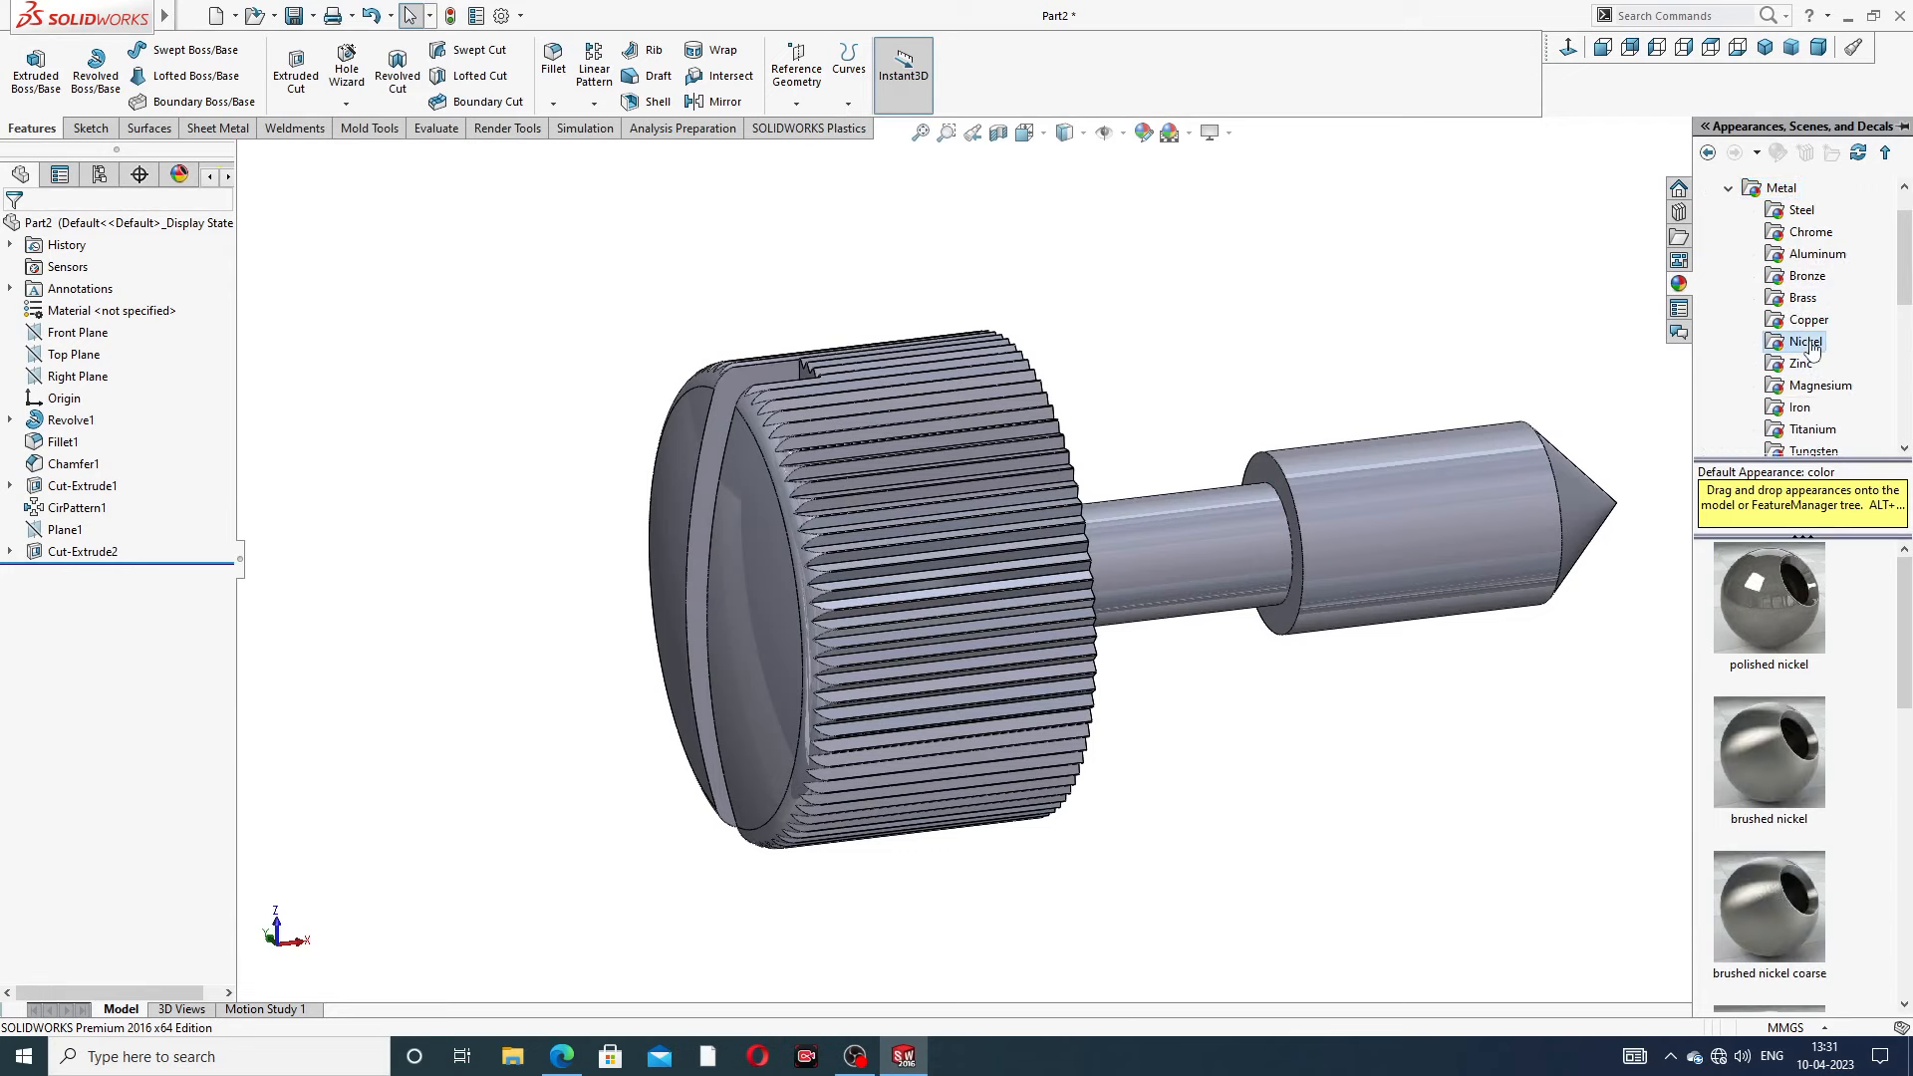
double_click(1766, 576)
scroll(1373, 648, "up", 2)
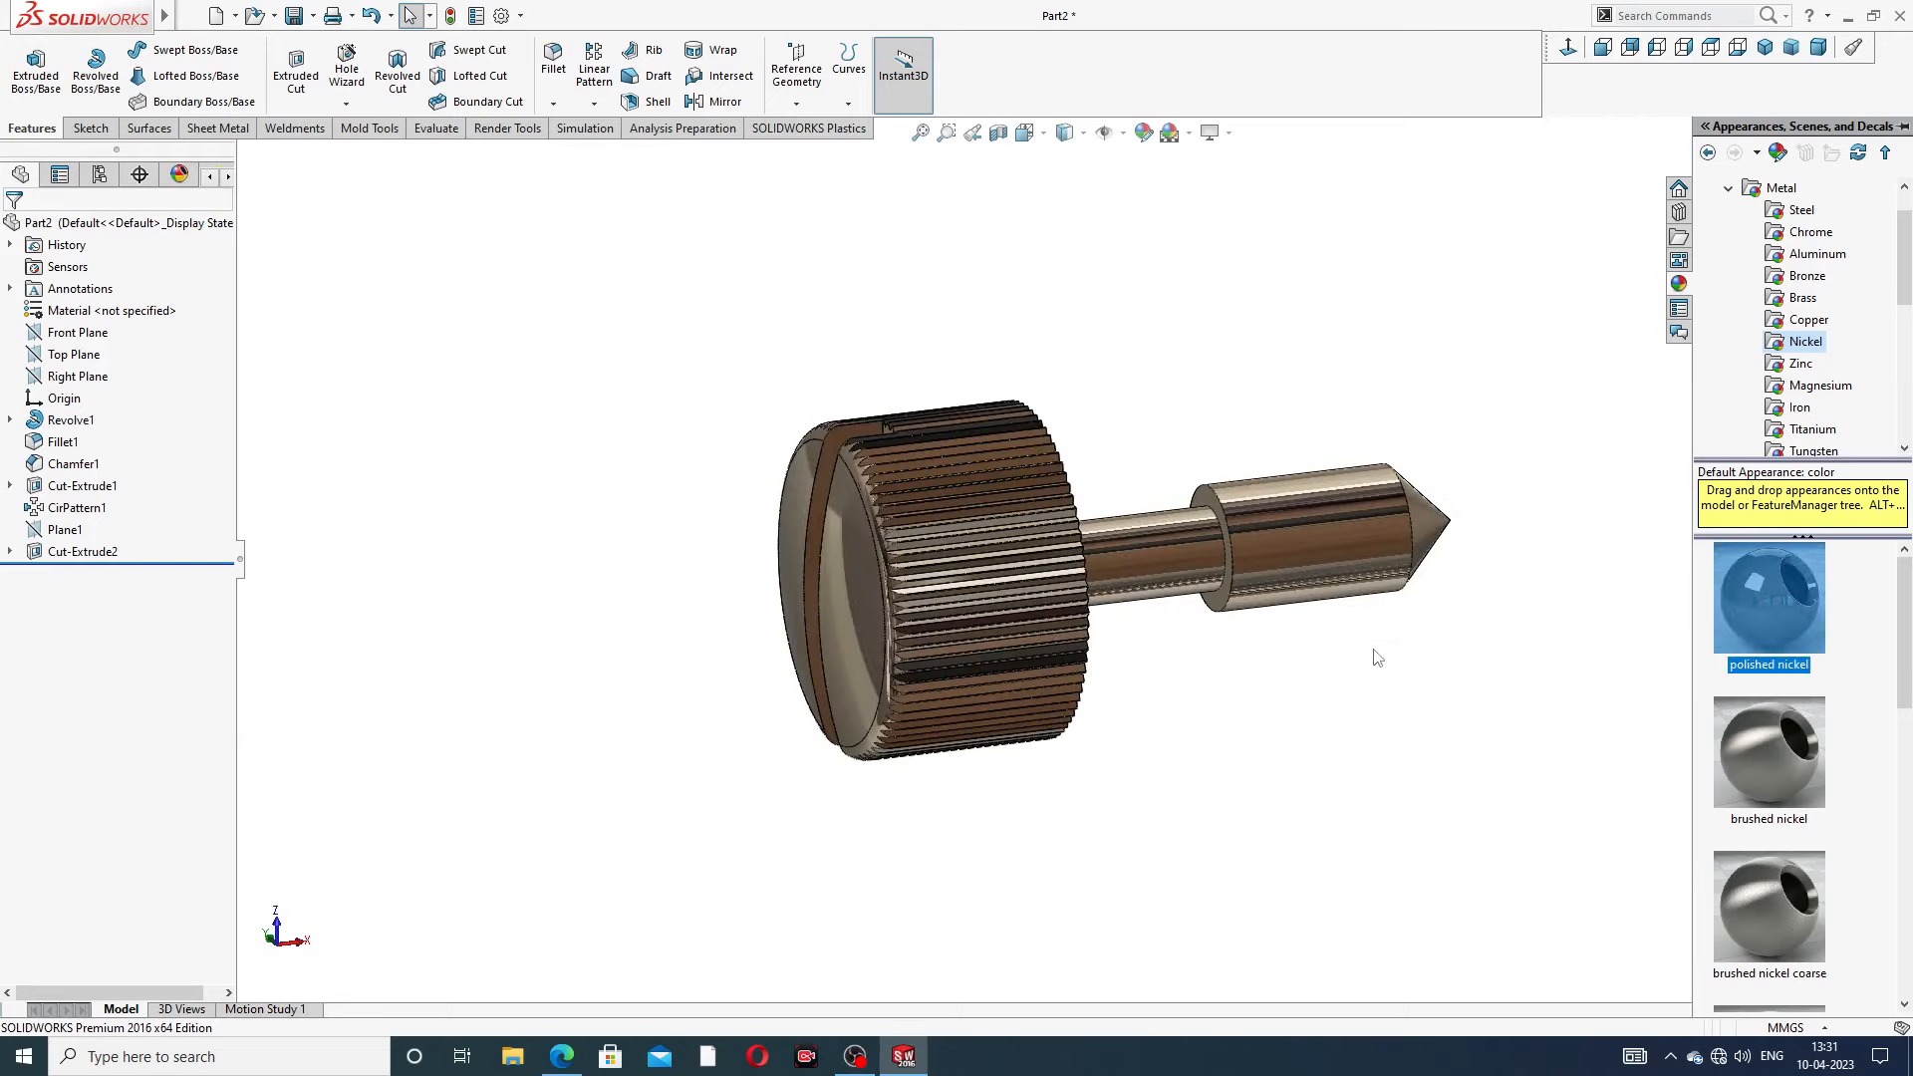
middle_click_drag(1374, 650, 1309, 601)
left_click(1362, 453)
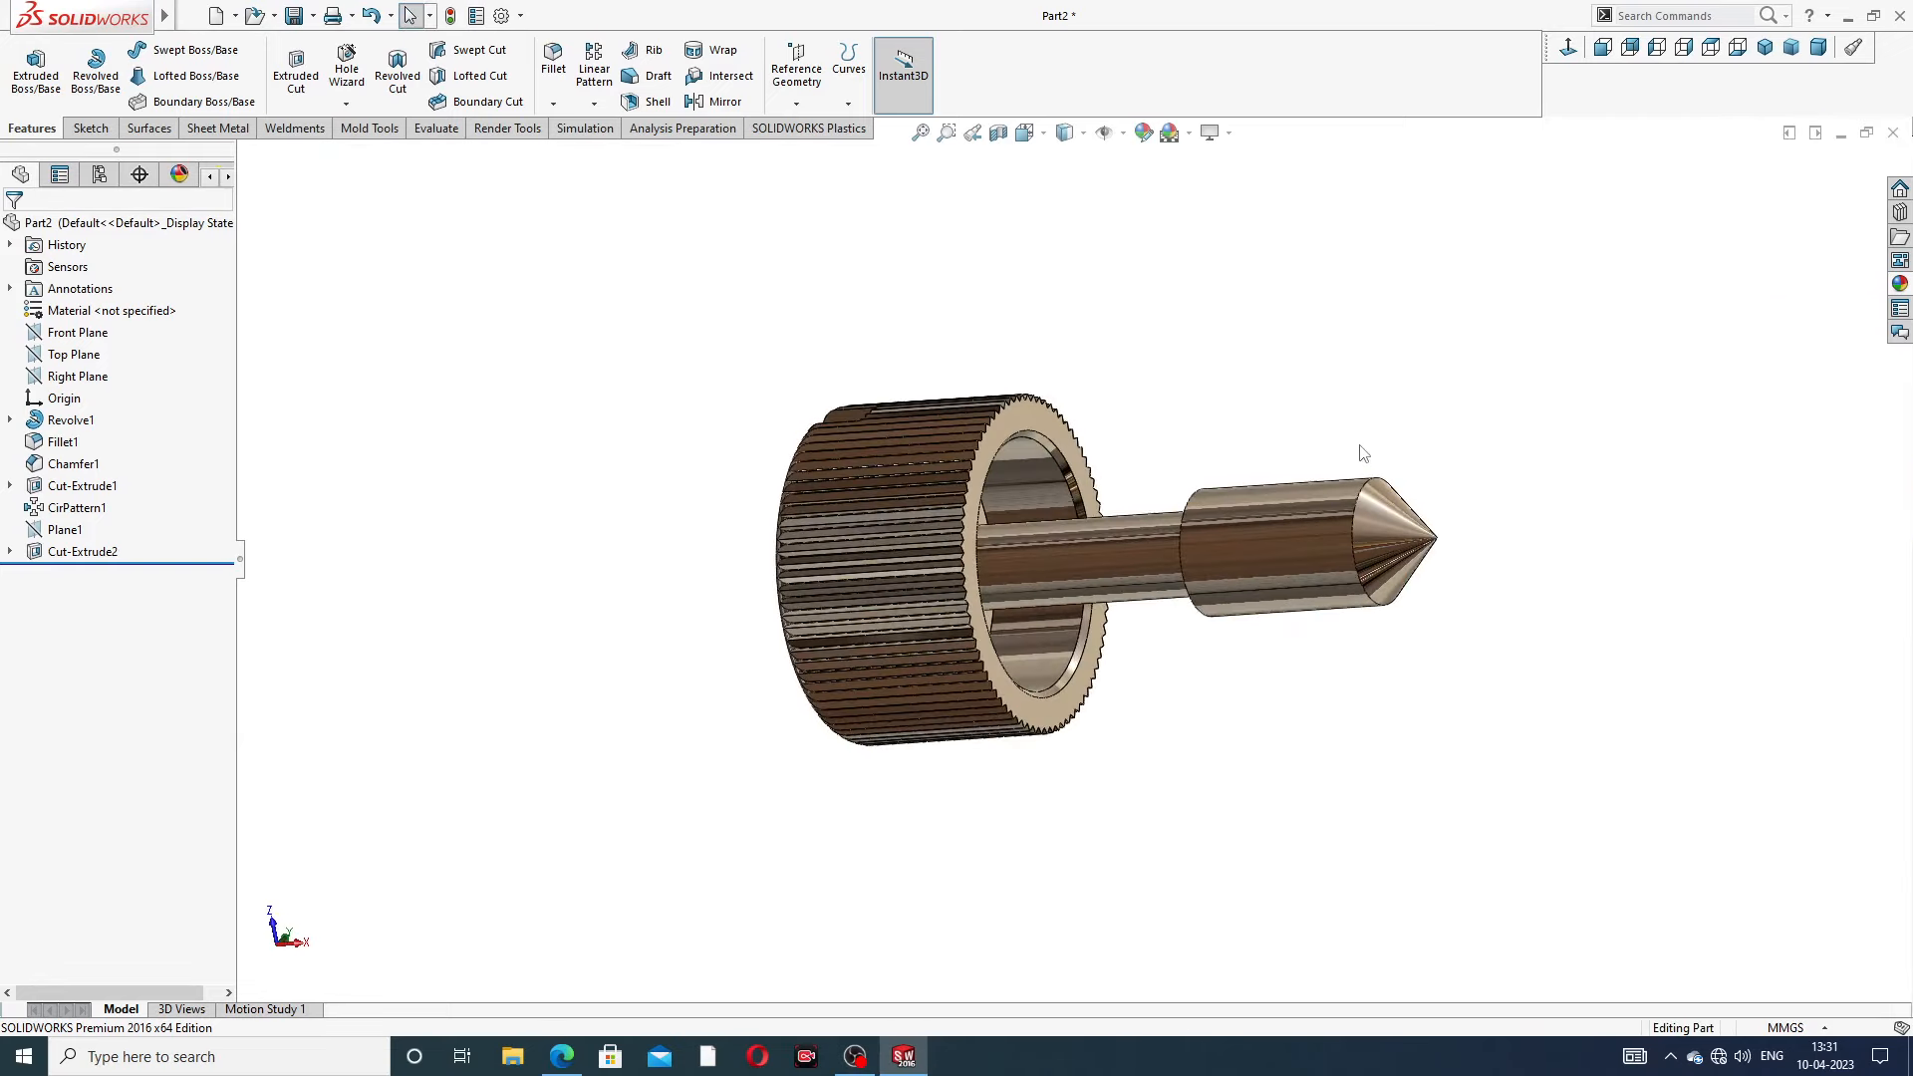
scroll(1129, 469, "down", 1)
middle_click_drag(1096, 498, 1174, 662)
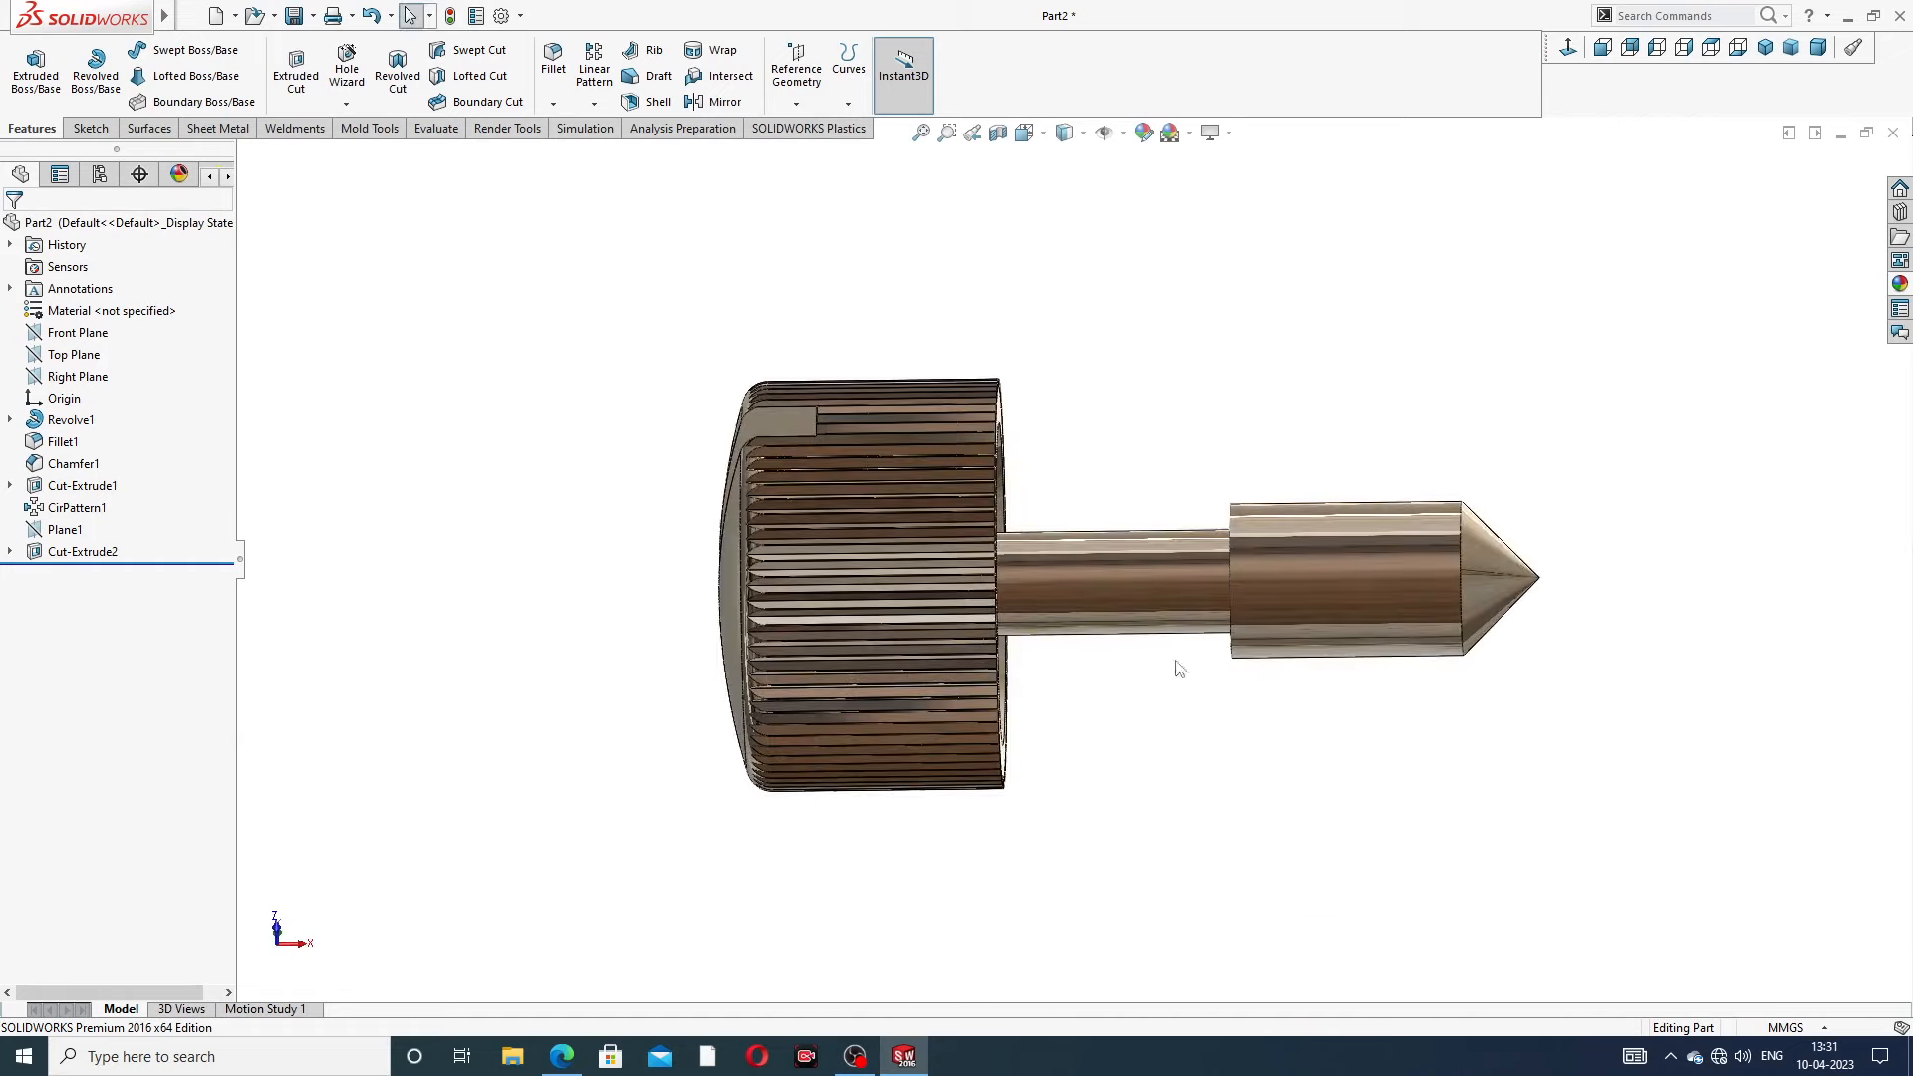
Check the screw's PDF drawing, then open a new sketch on the Top Plane and view it face-on
left_click(564, 1056)
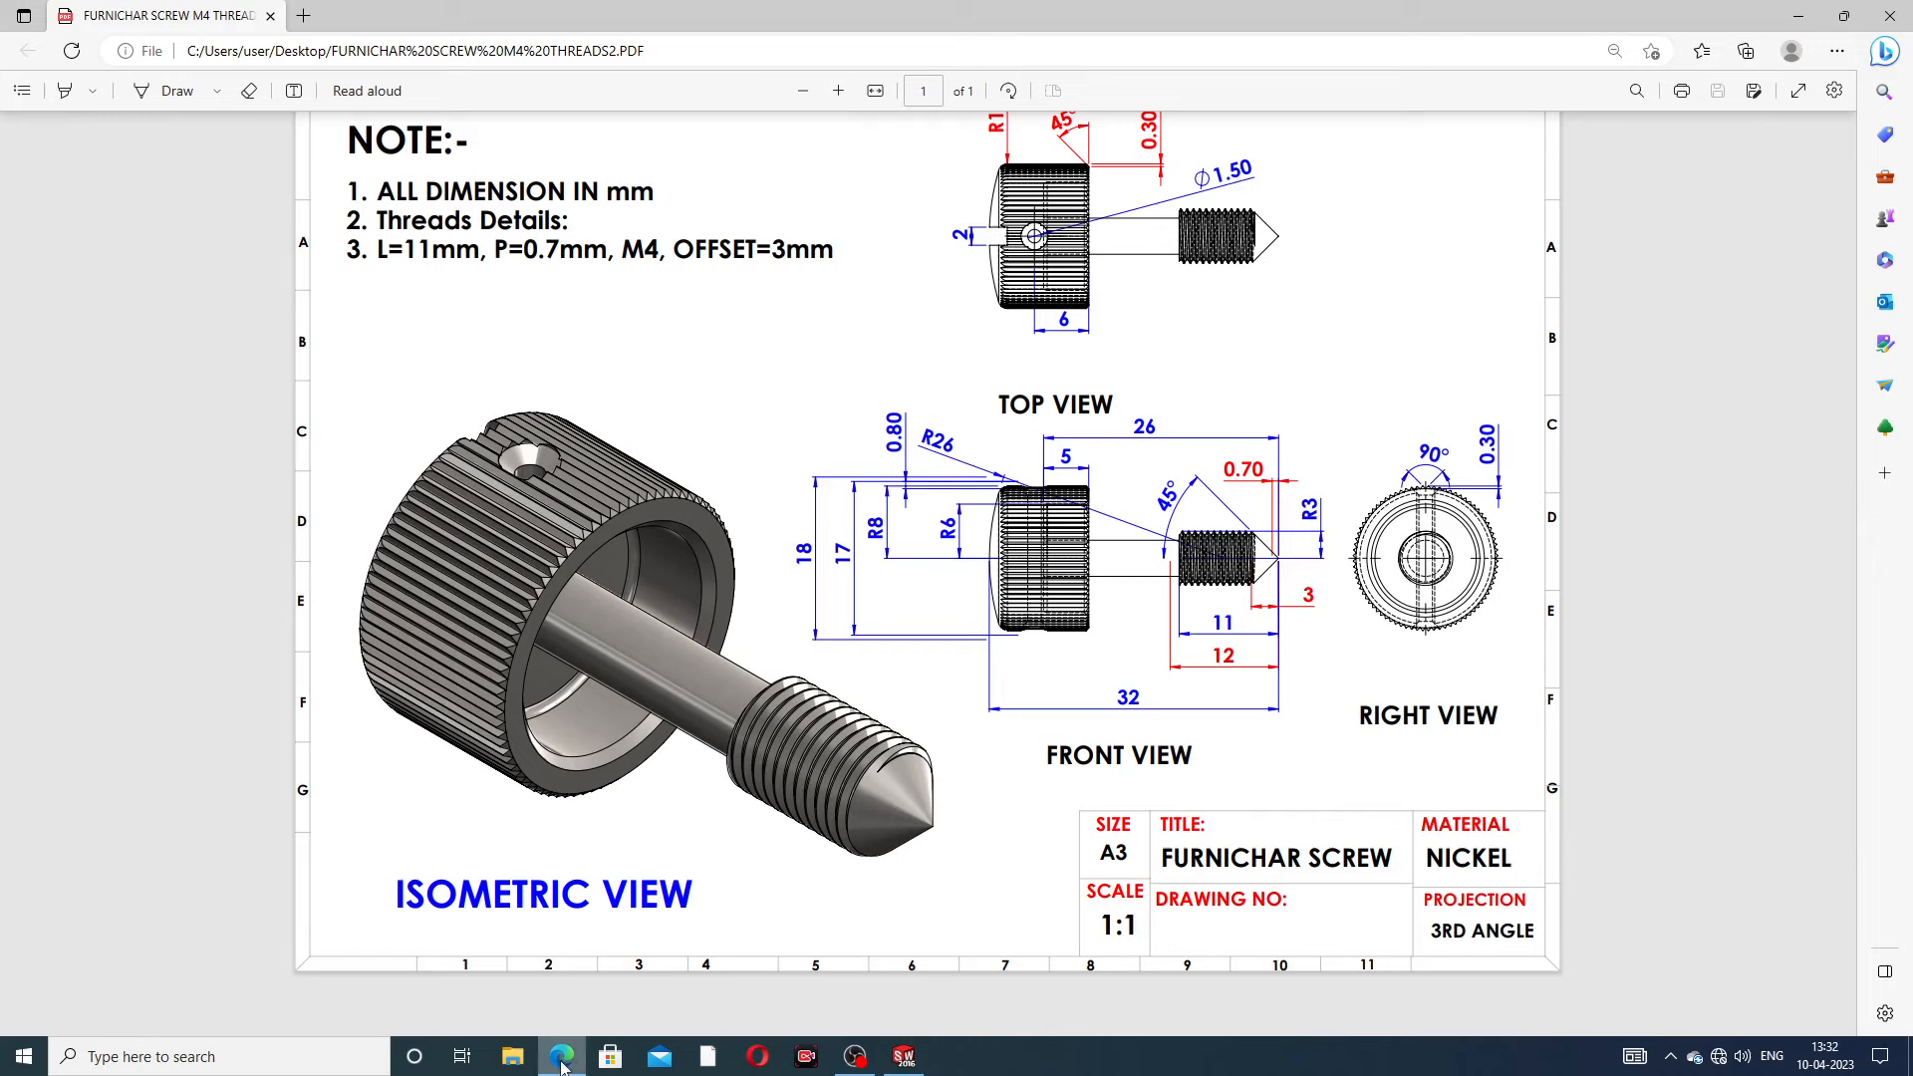
left_click(903, 1056)
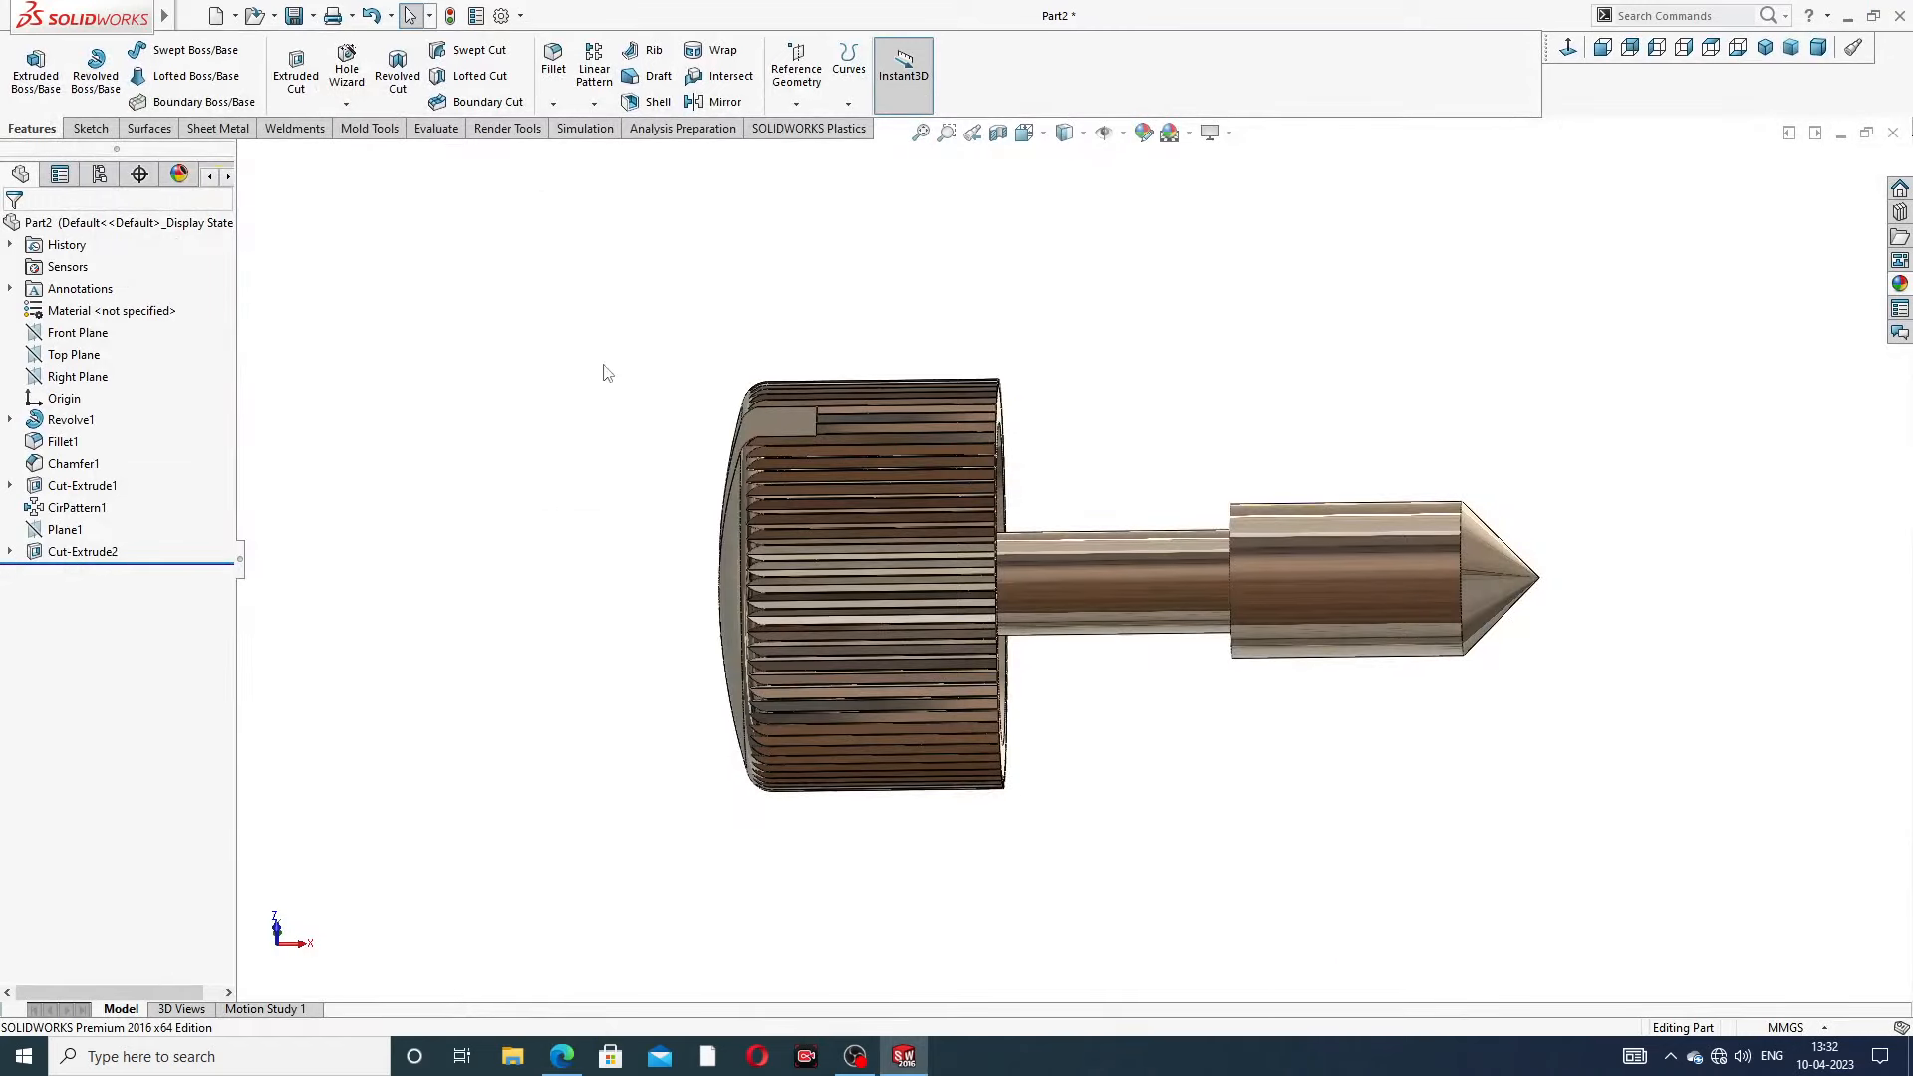
middle_click_drag(607, 373, 697, 329)
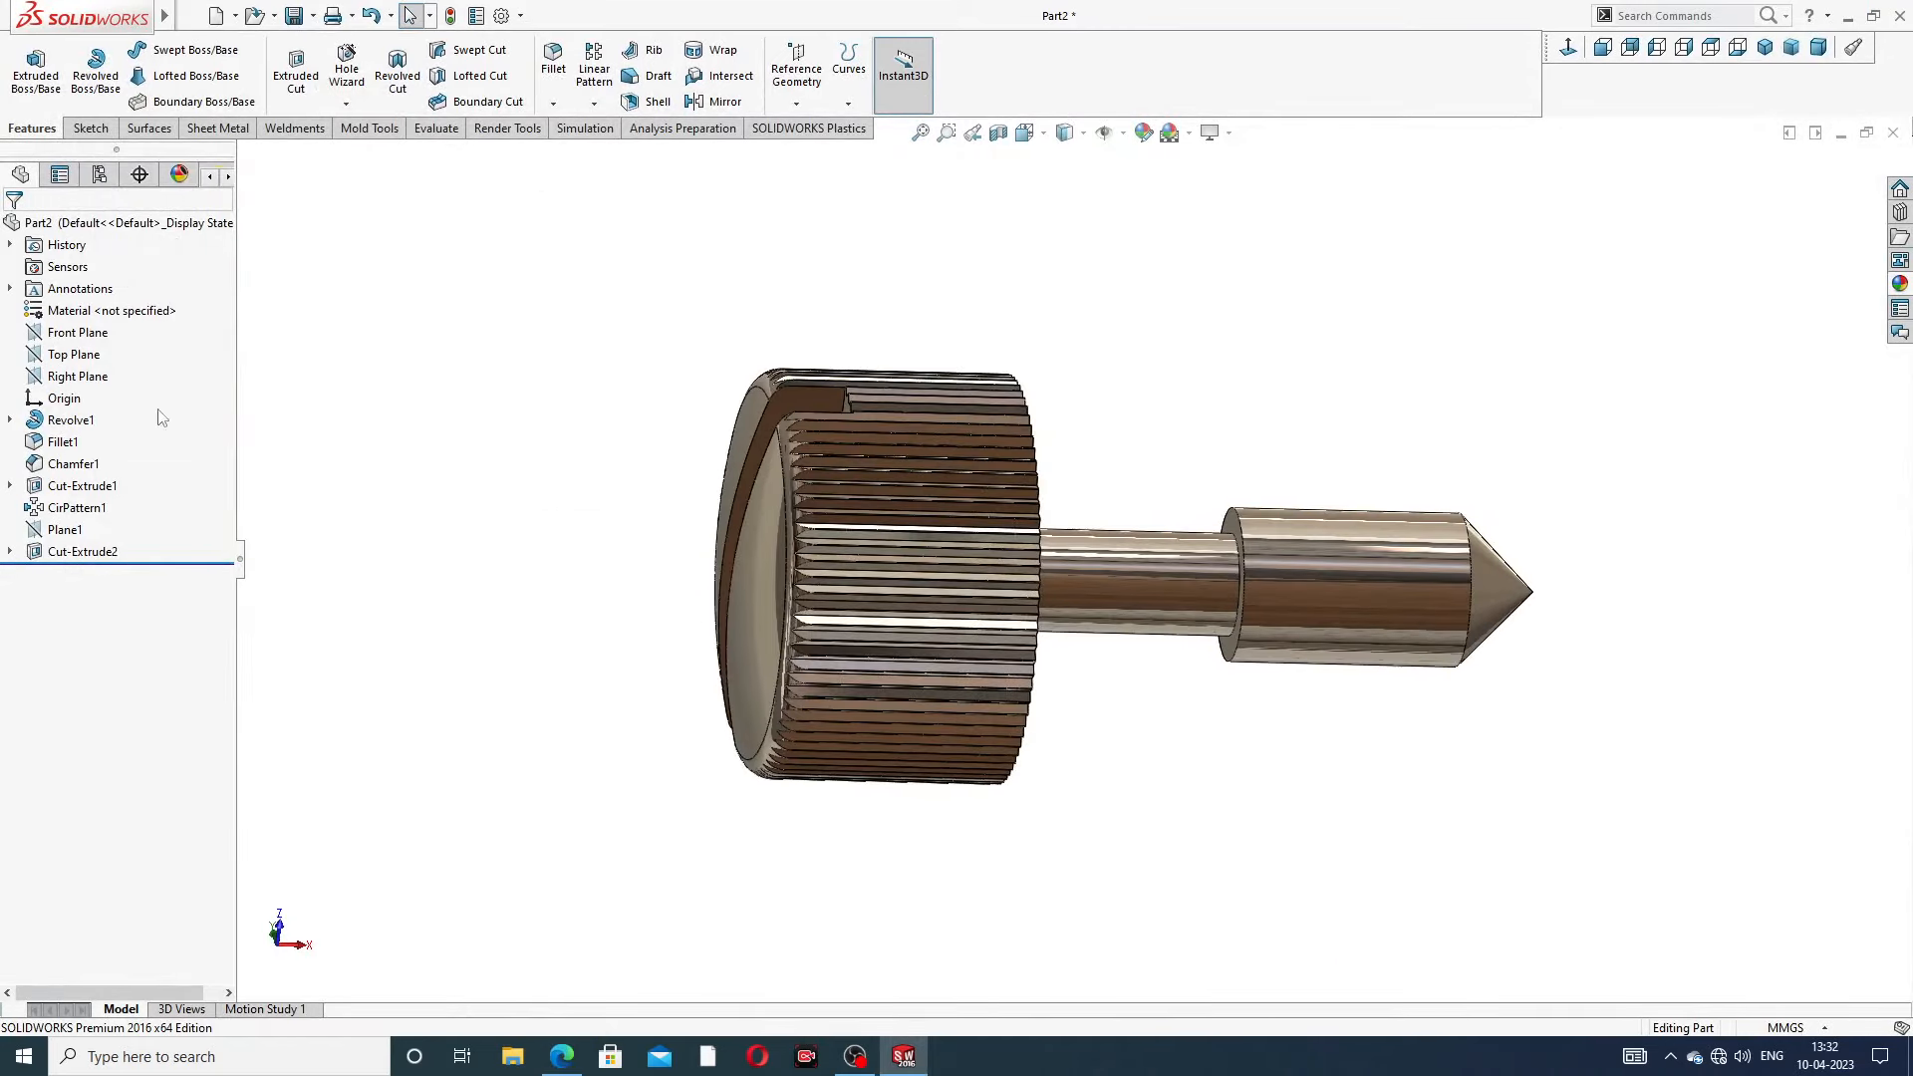
left_click(75, 356)
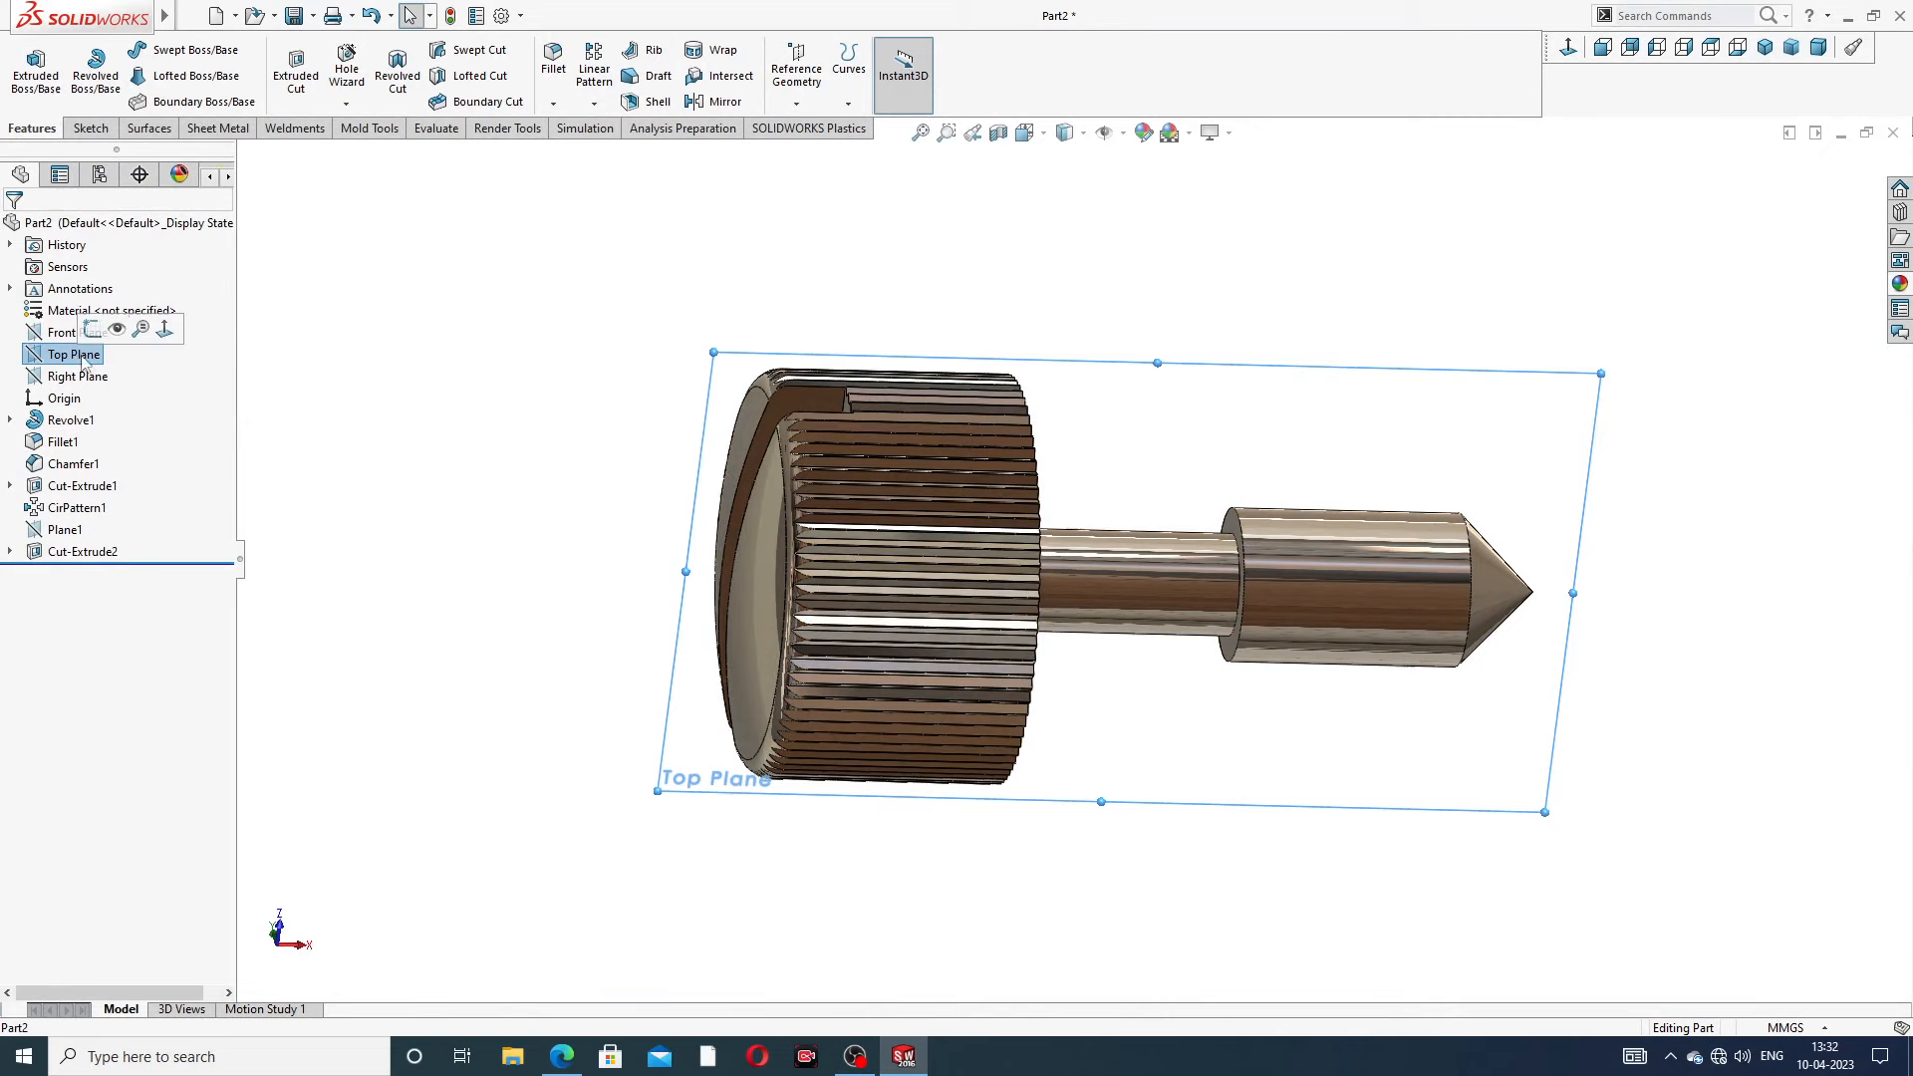
left_click(92, 328)
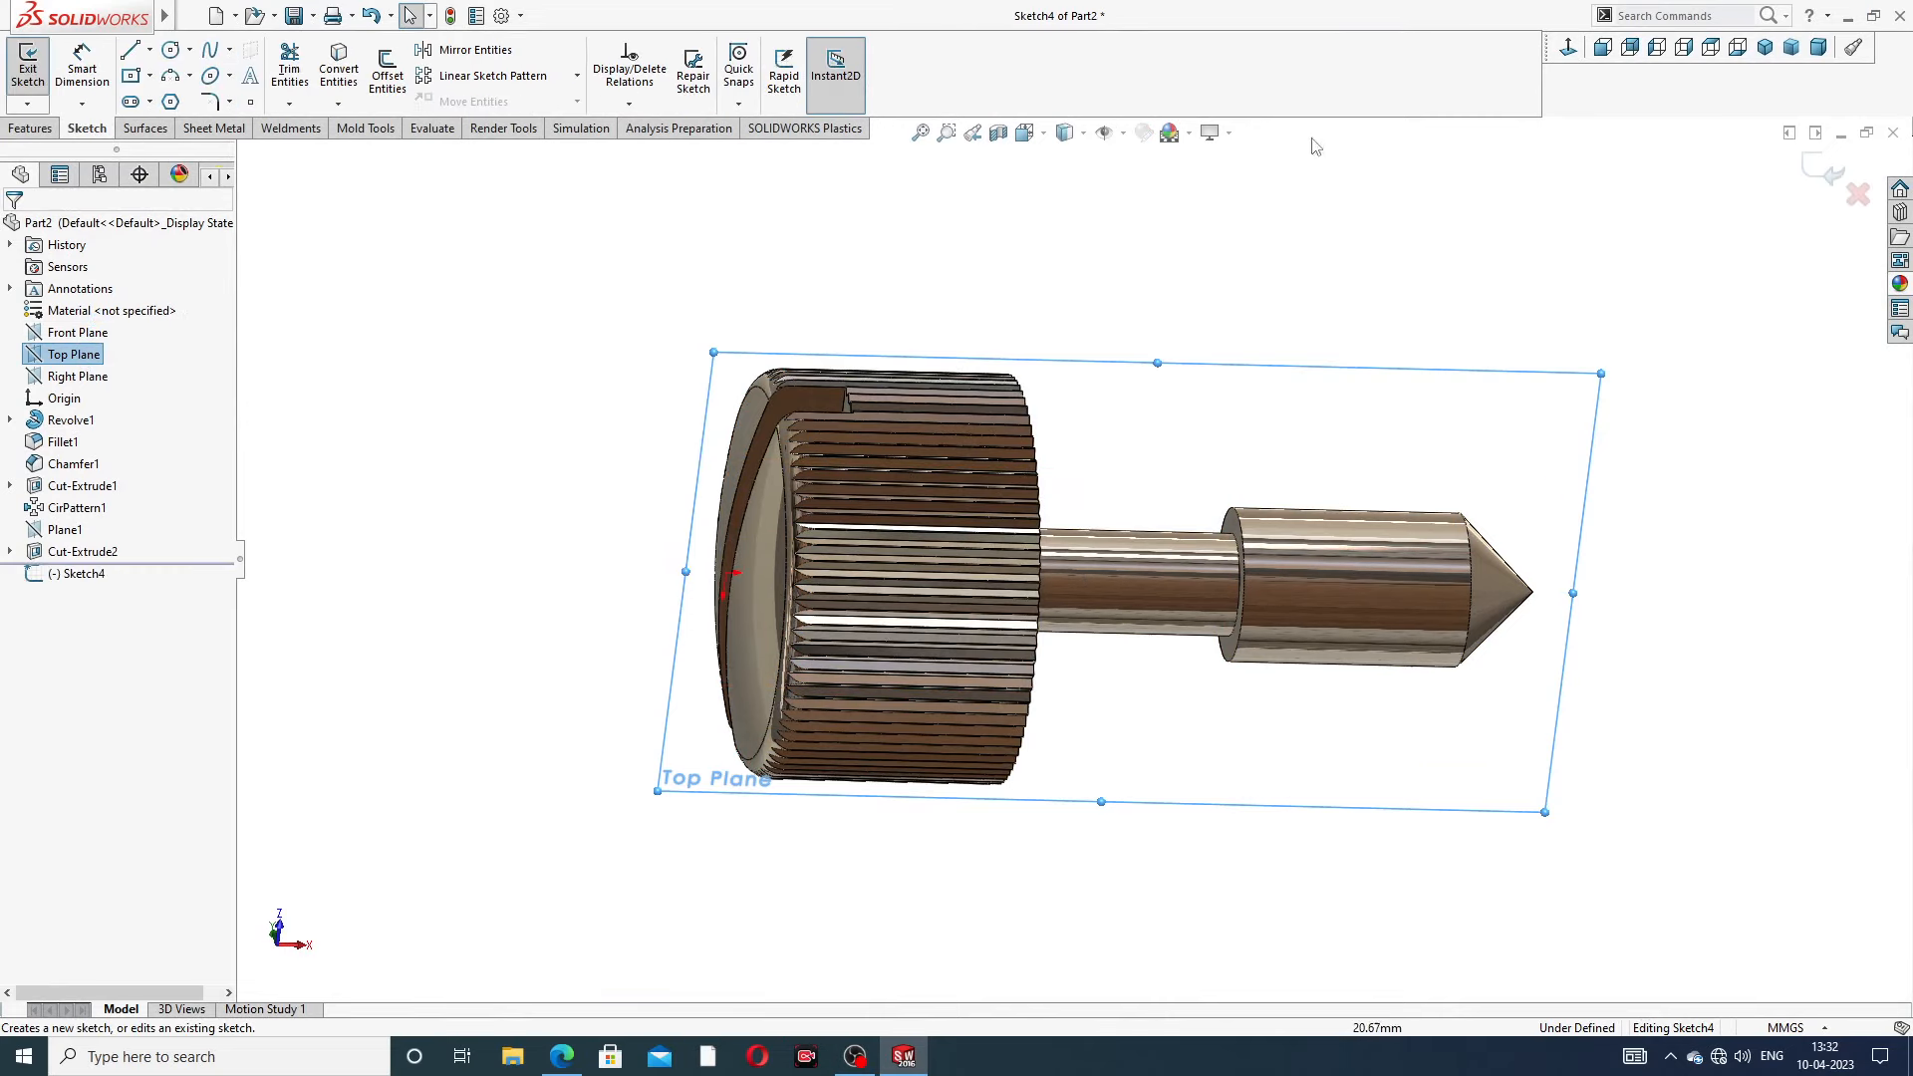
key("ctrl+8")
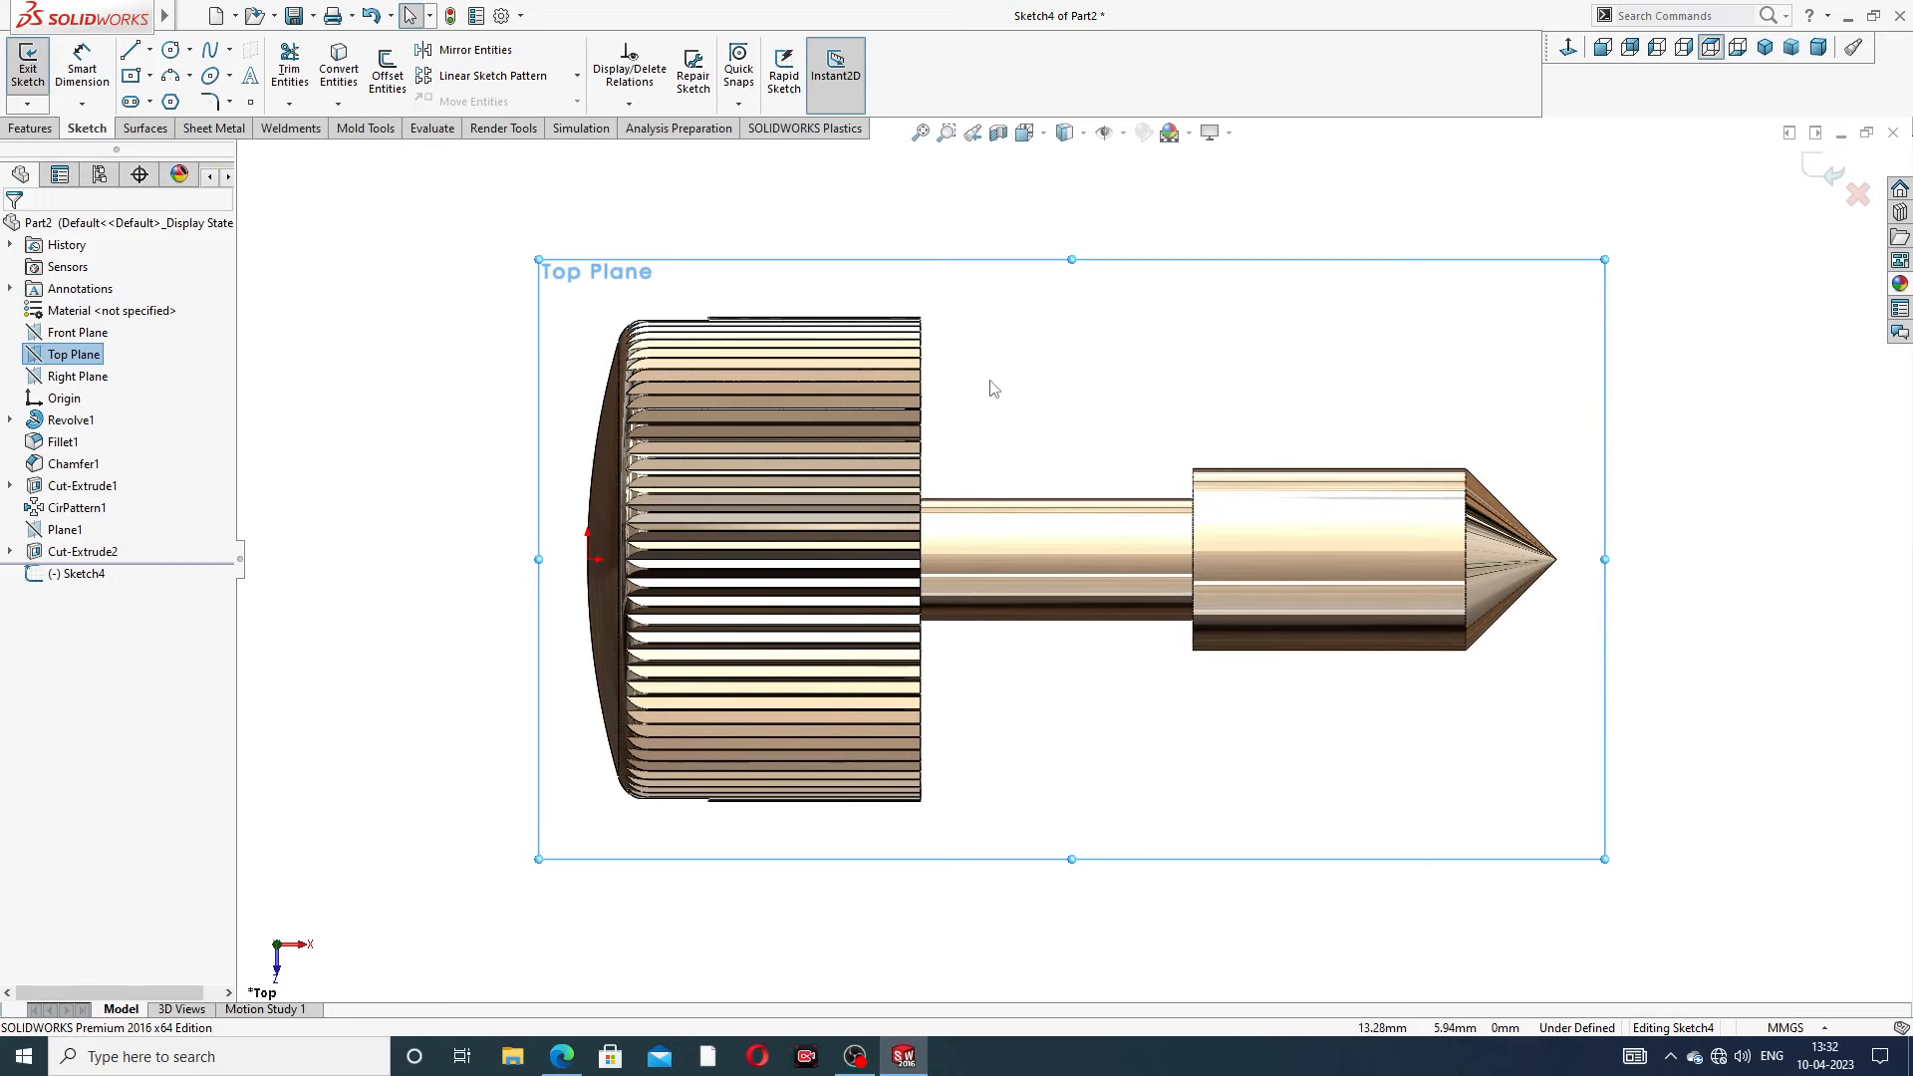
left_click(171, 48)
right_click(1144, 301)
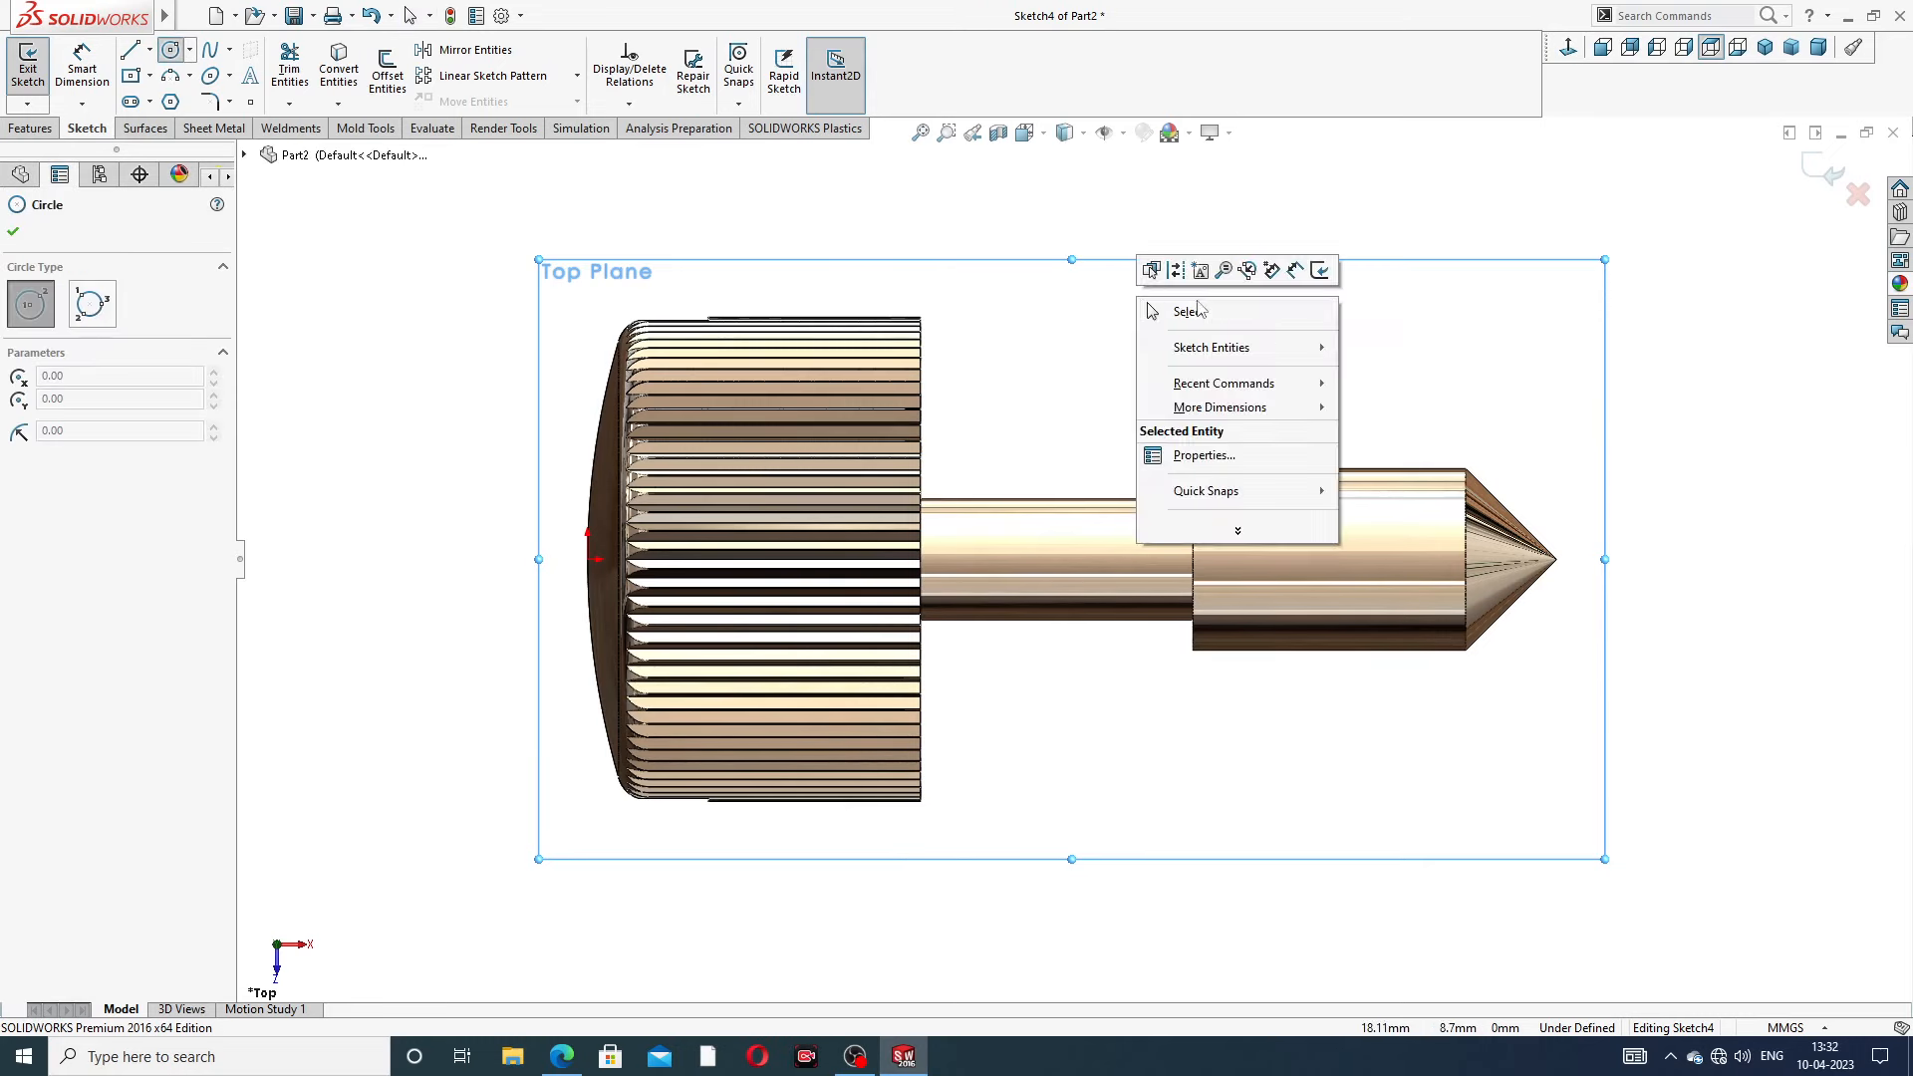
left_click(1178, 309)
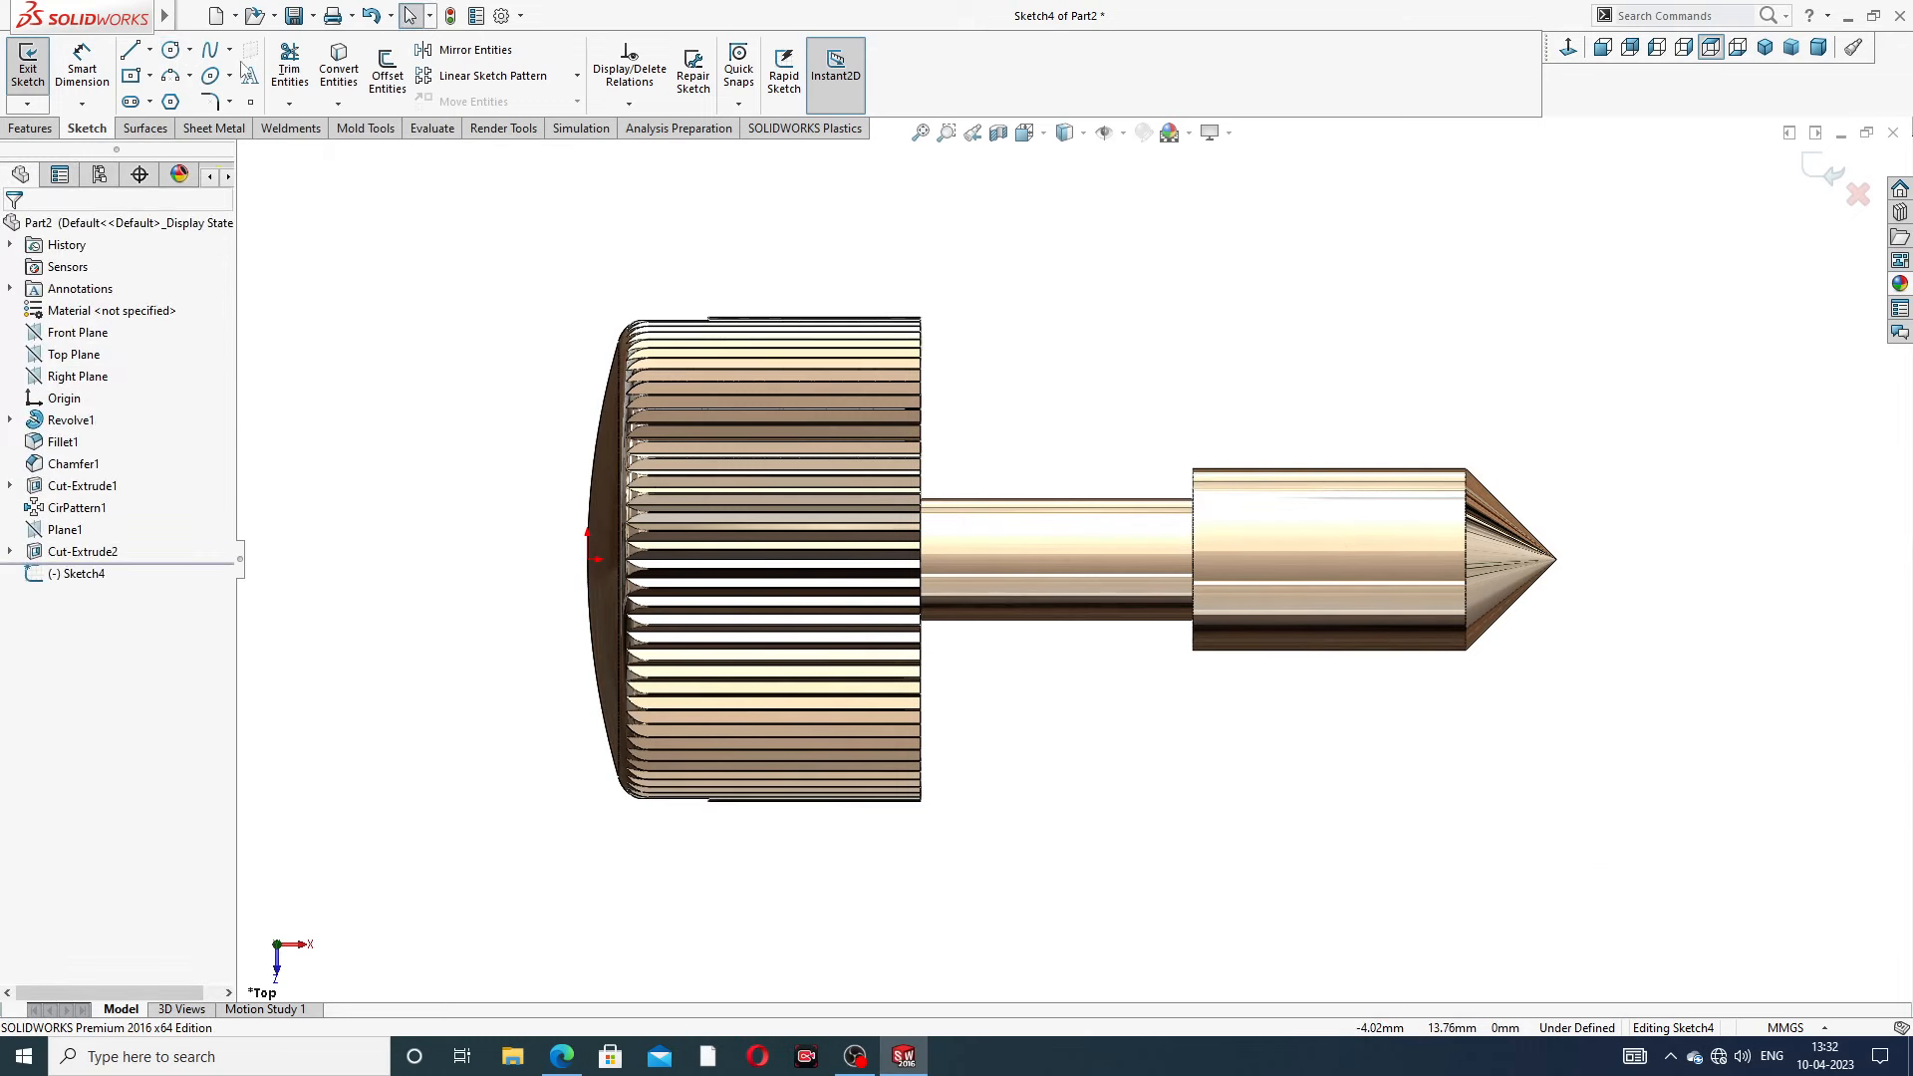
Sketch a horizontal centerline along the screw's axis from the origin to the pointed tip
left_click(149, 49)
left_click(179, 100)
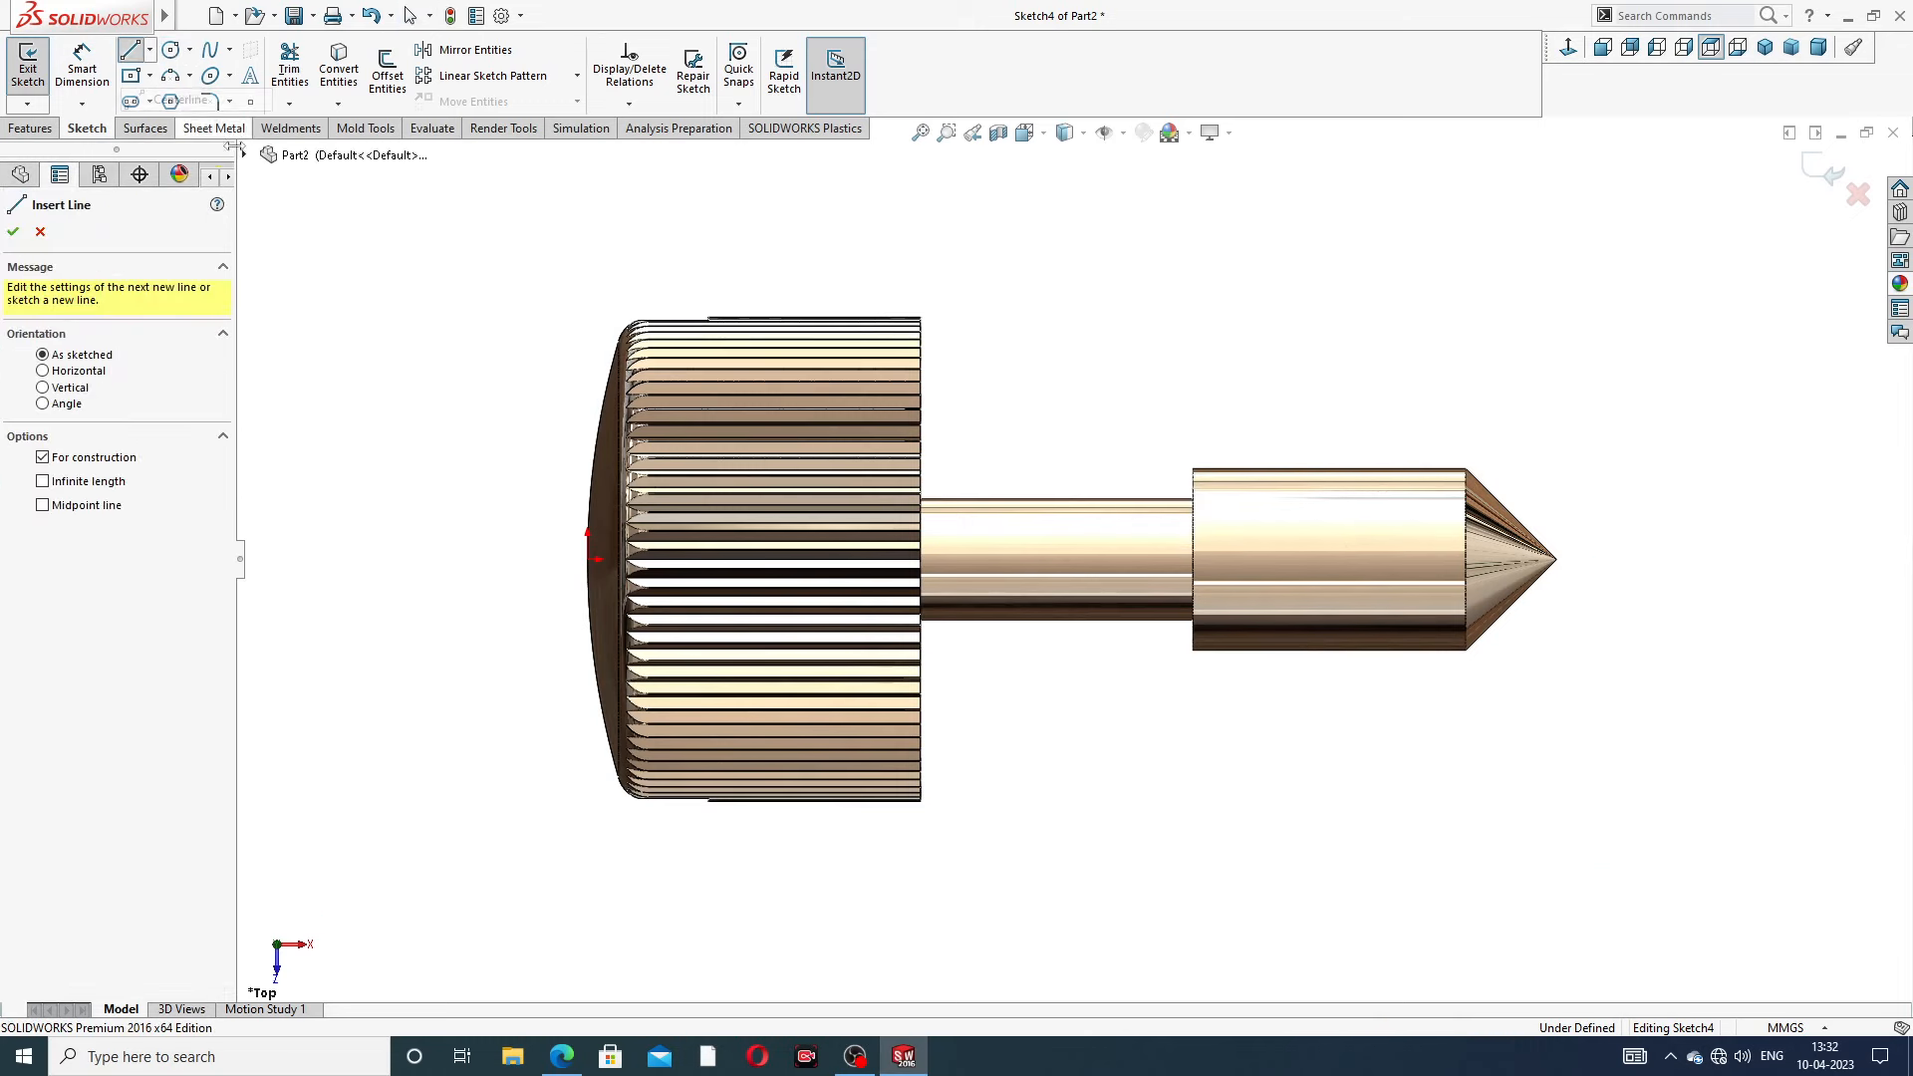
left_click(588, 559)
left_click(1556, 559)
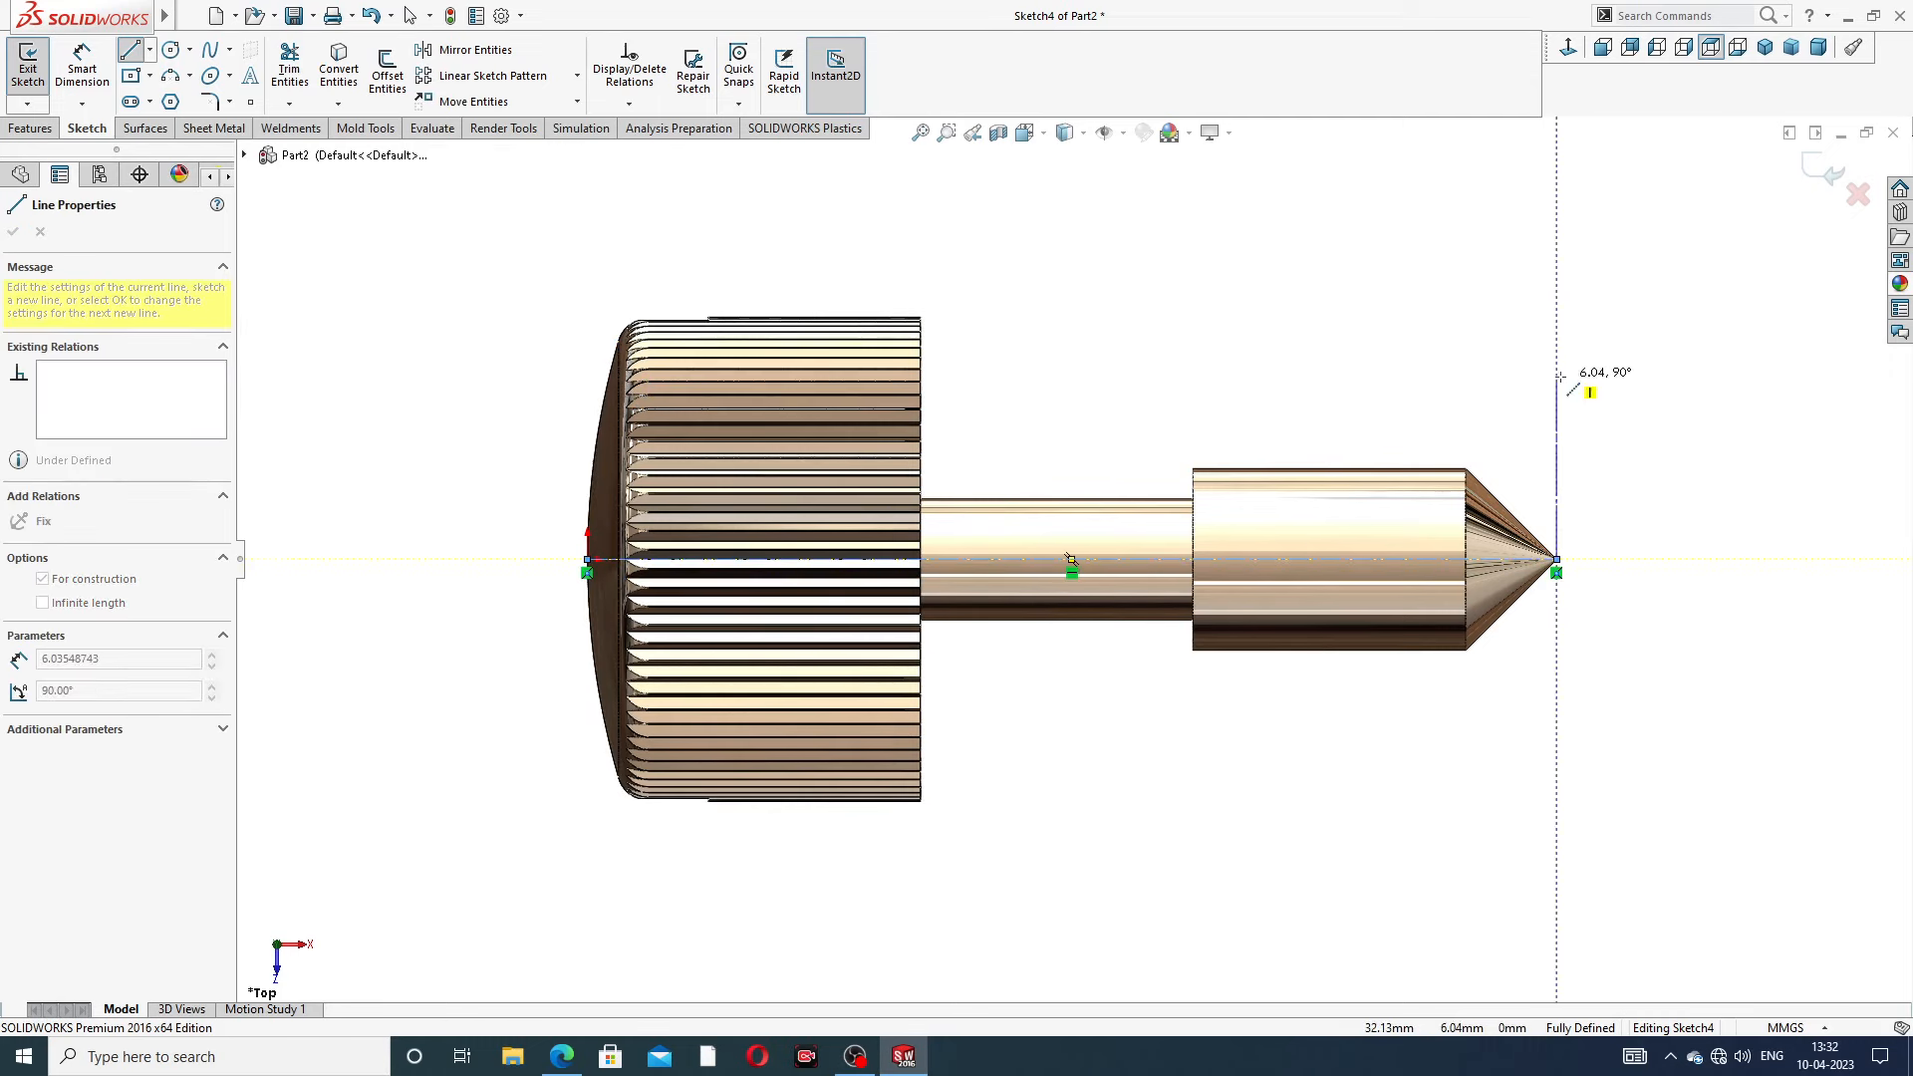
right_click(1599, 402)
left_click(1591, 401)
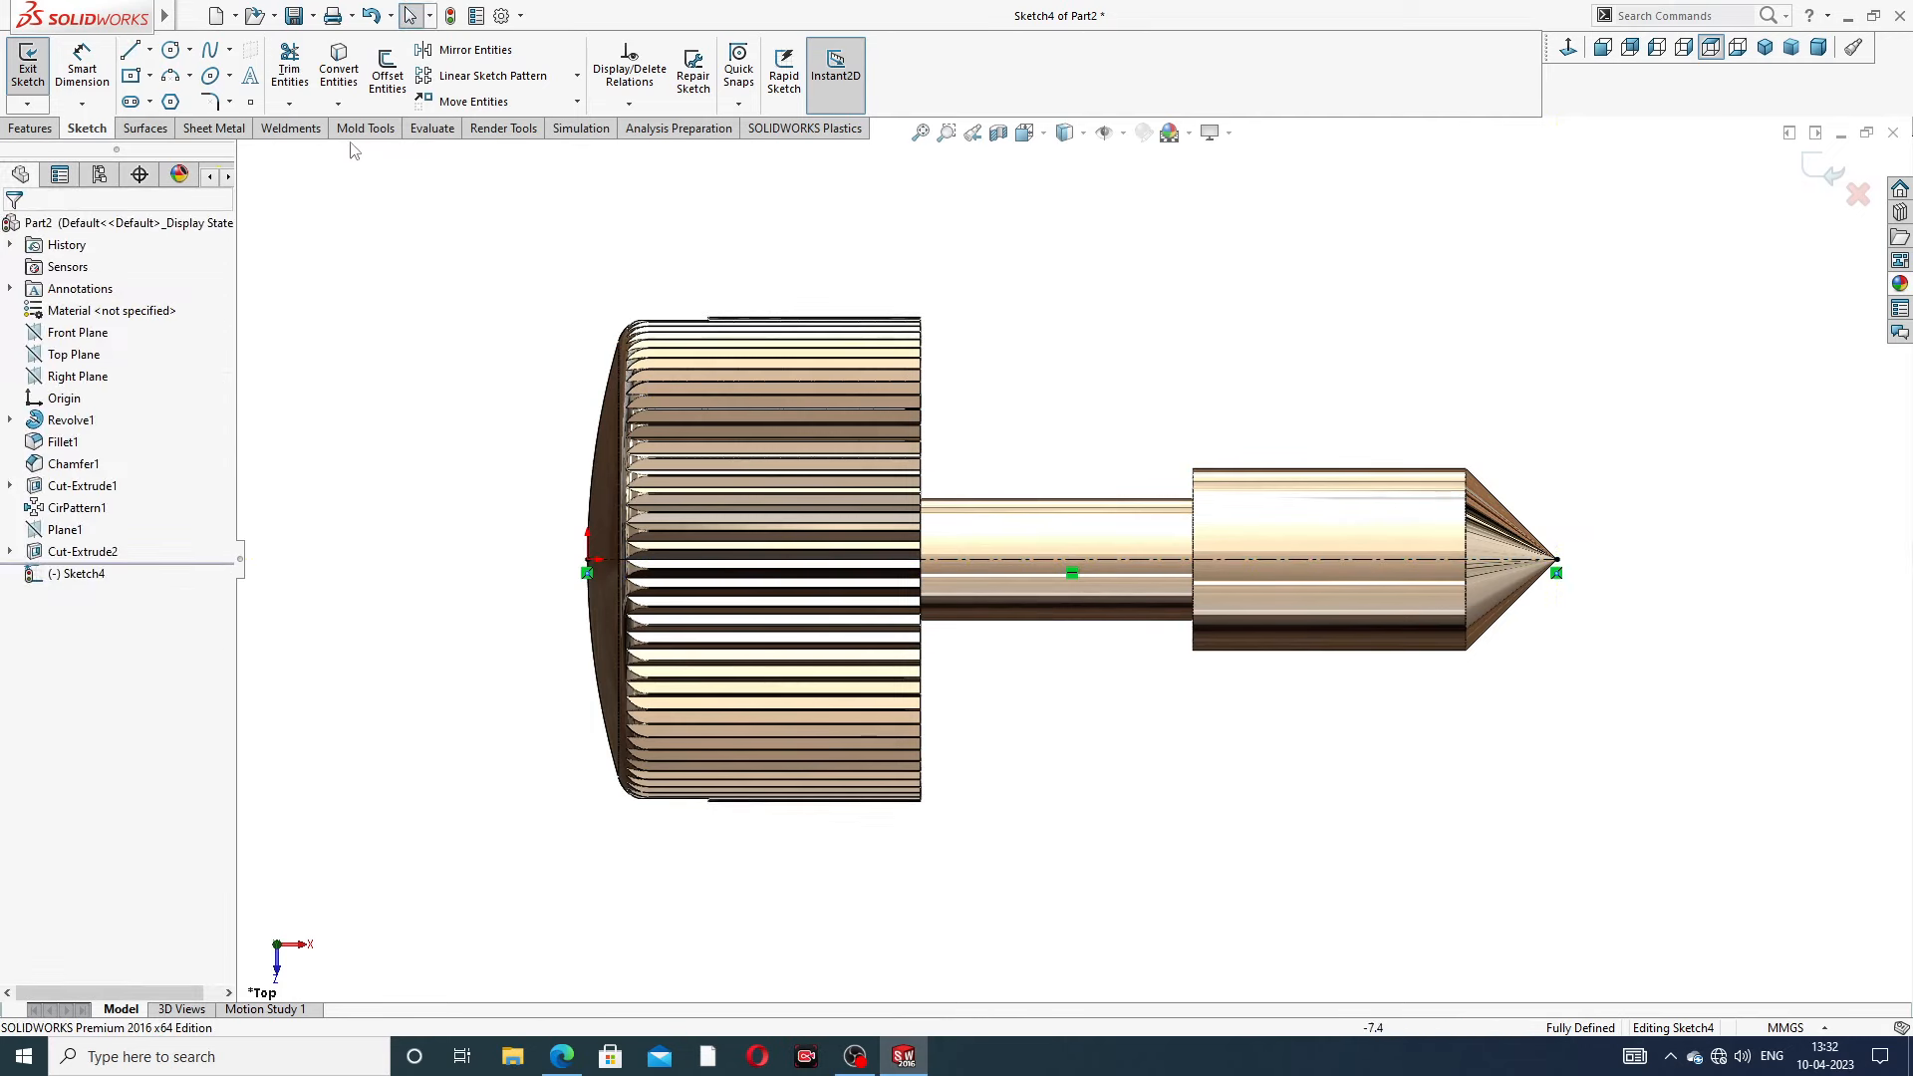
Sketch a circle about 1.9 mm in diameter inside the head, centered on the axis centerline about 5.3 mm from the origin
left_click(170, 49)
scroll(784, 580, "down", 5)
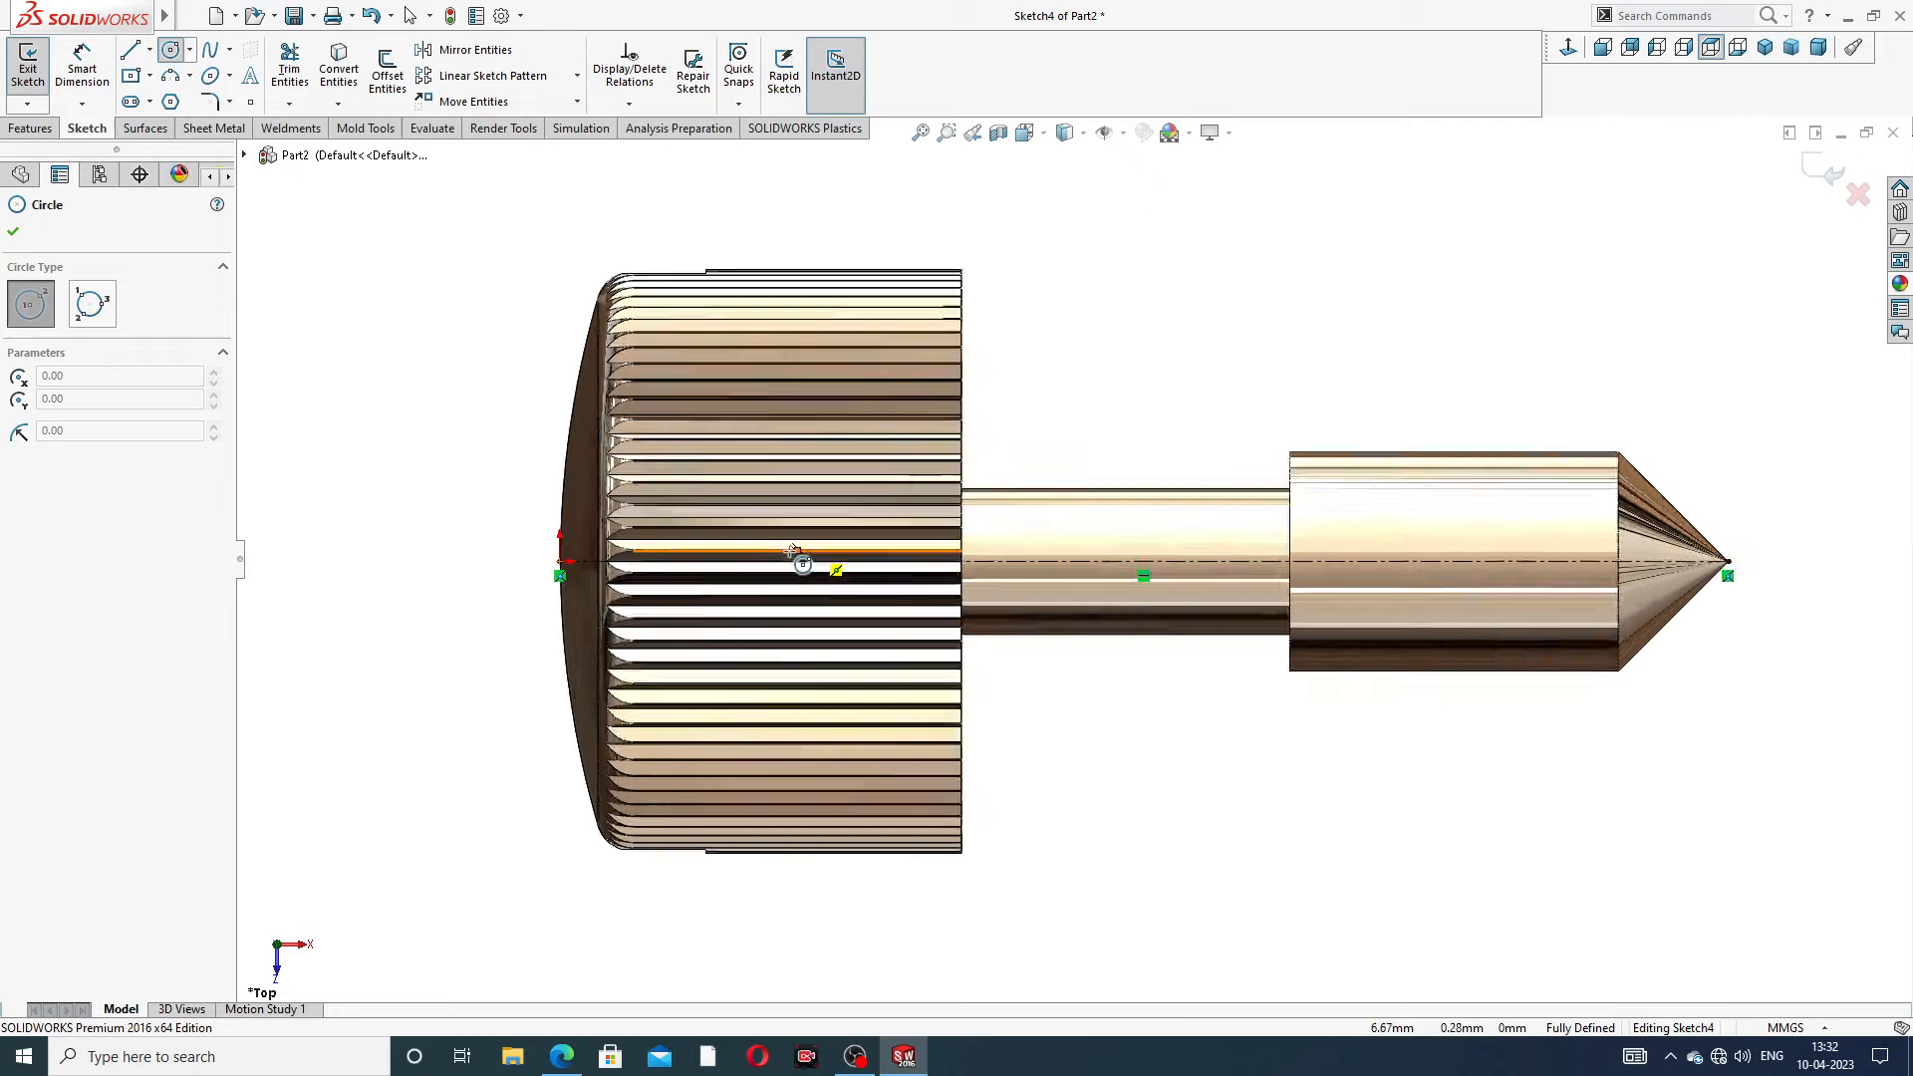
left_click(777, 571)
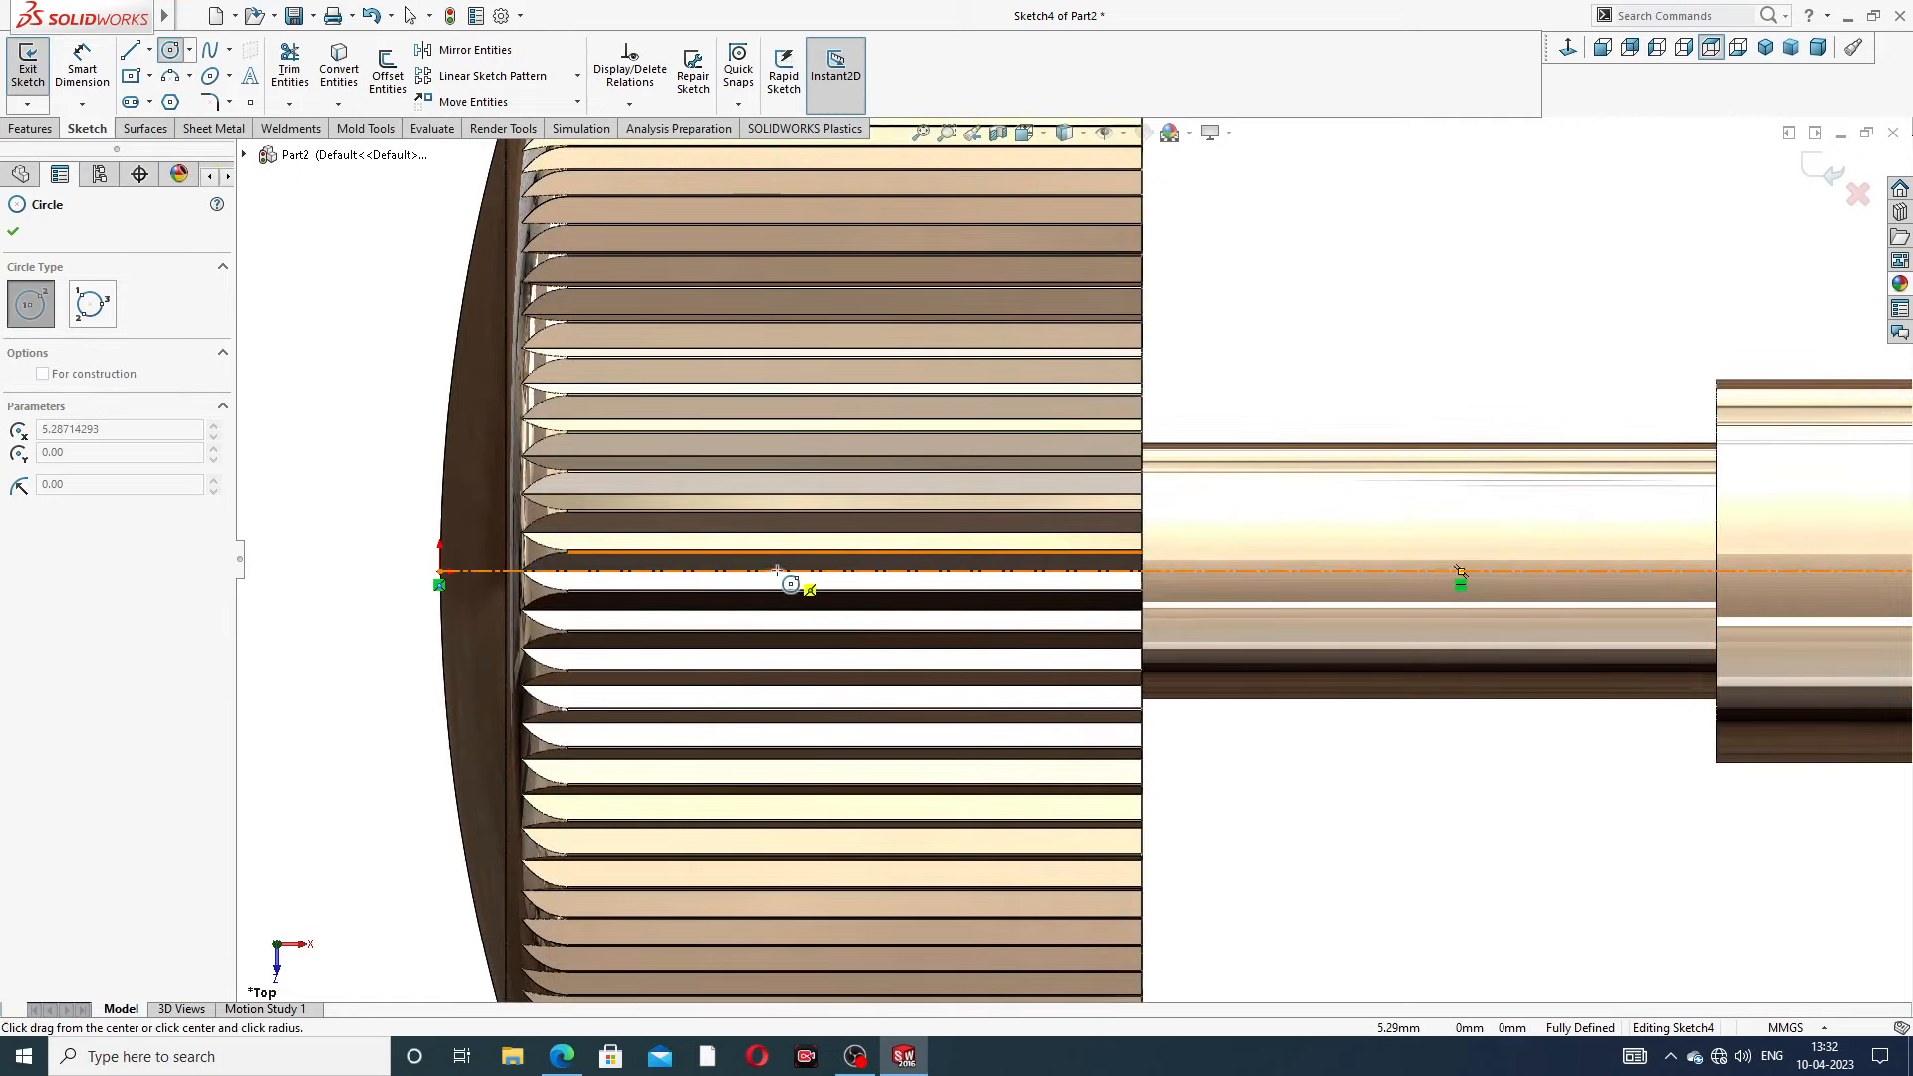
left_click(787, 508)
right_click(858, 461)
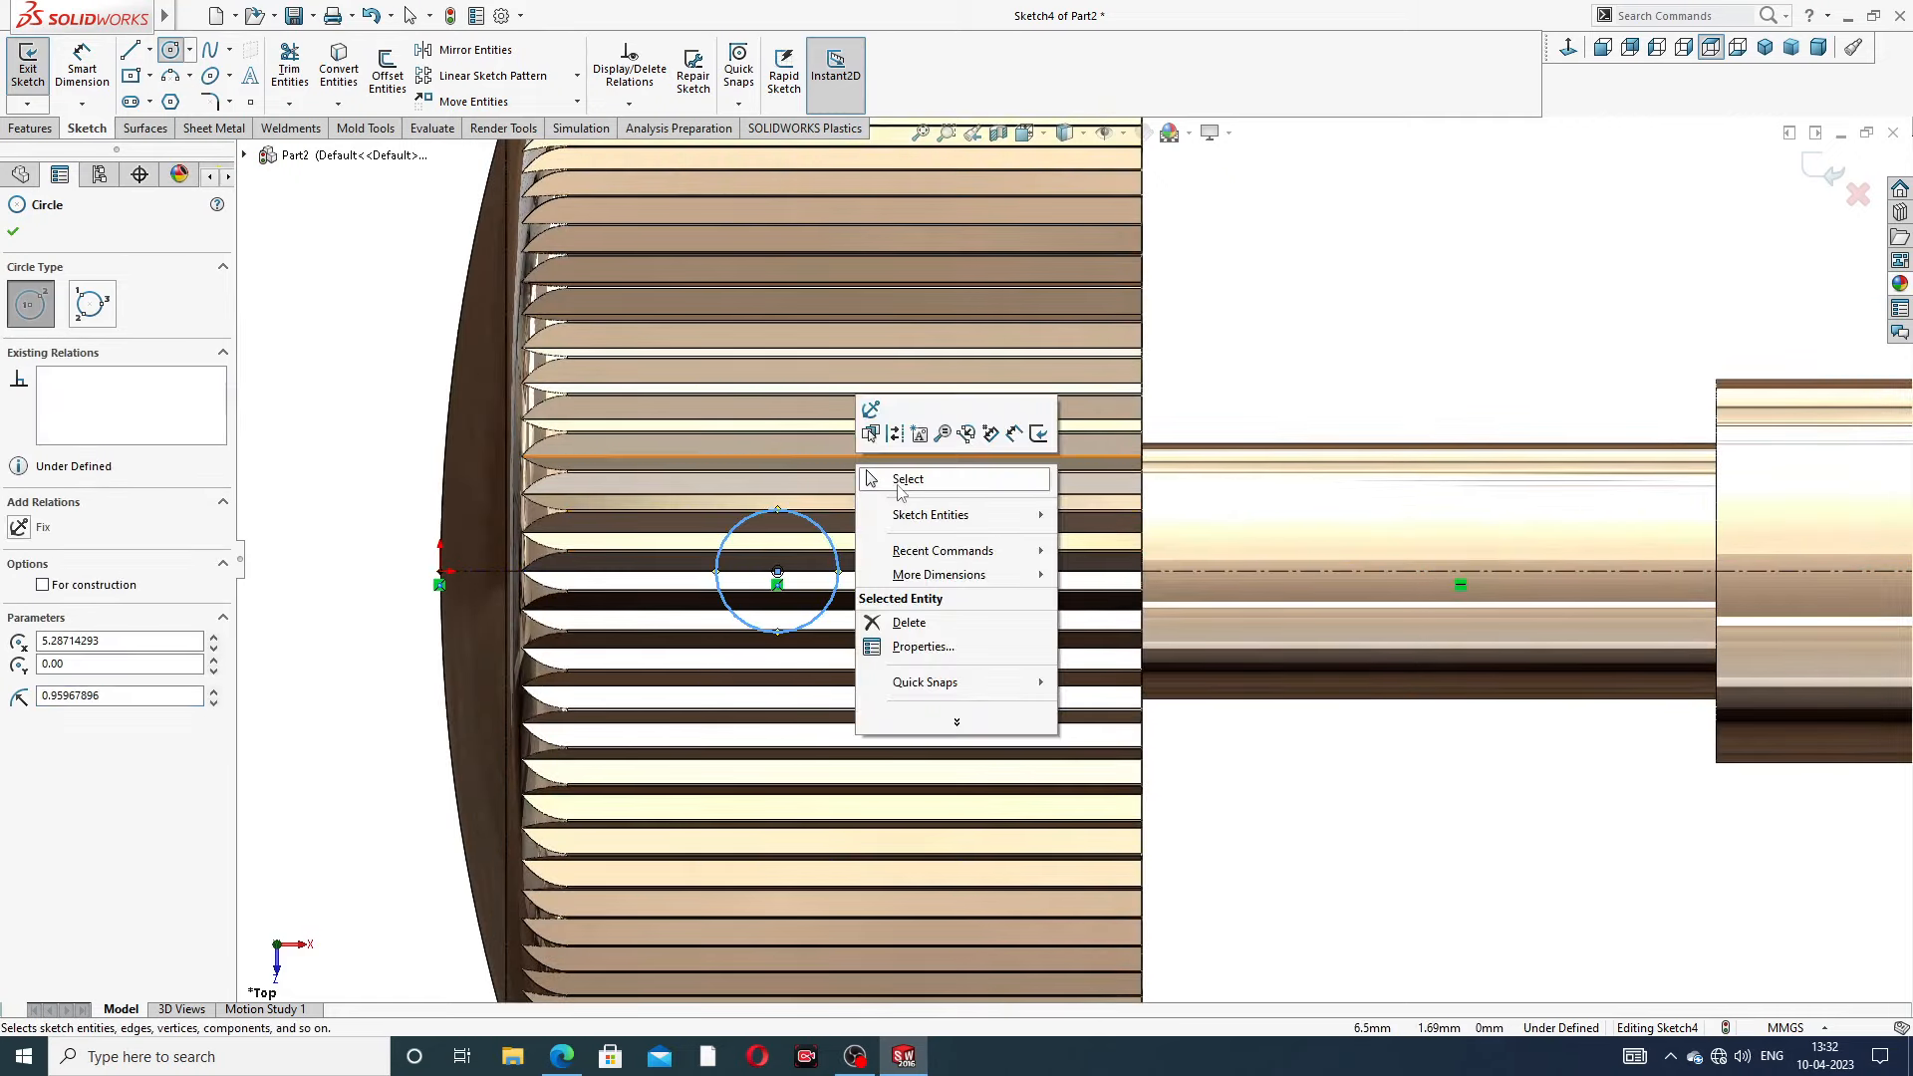
left_click(902, 485)
left_click(82, 68)
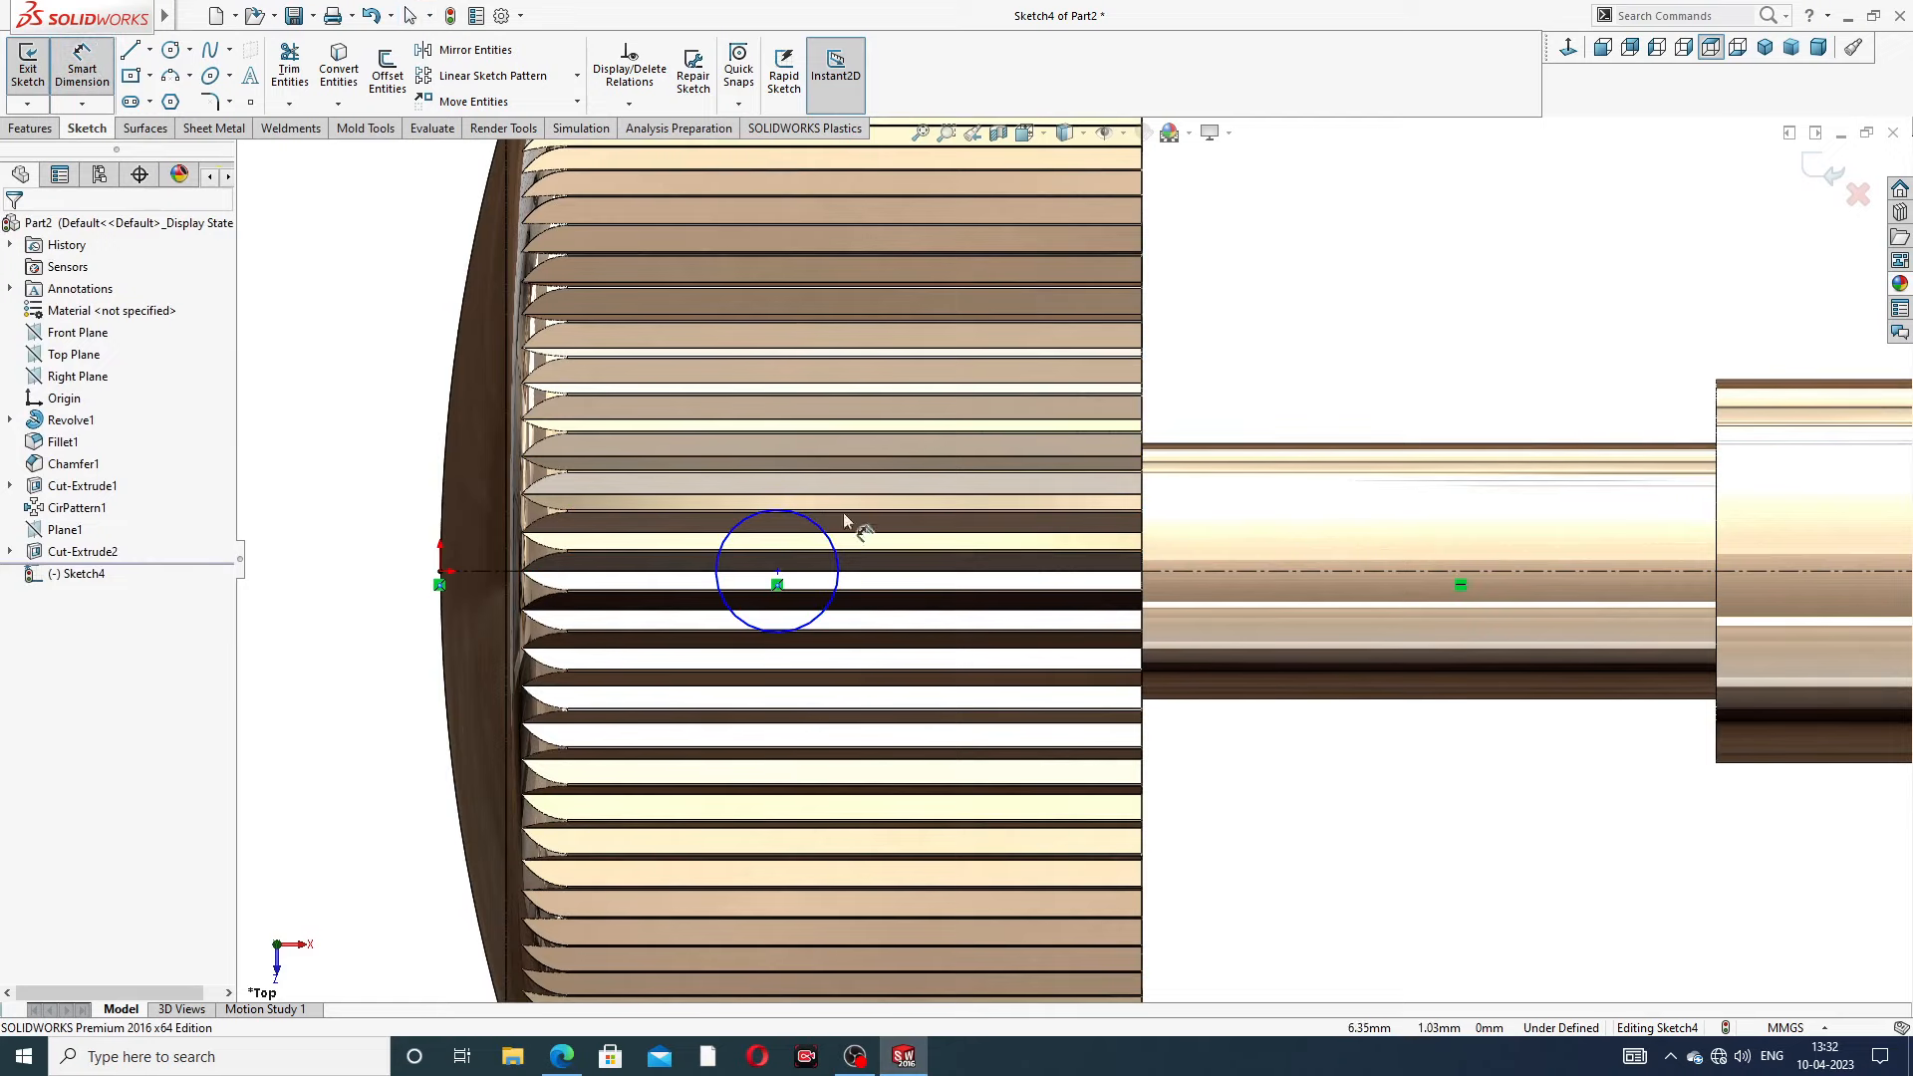
left_click(836, 547)
left_click(832, 544)
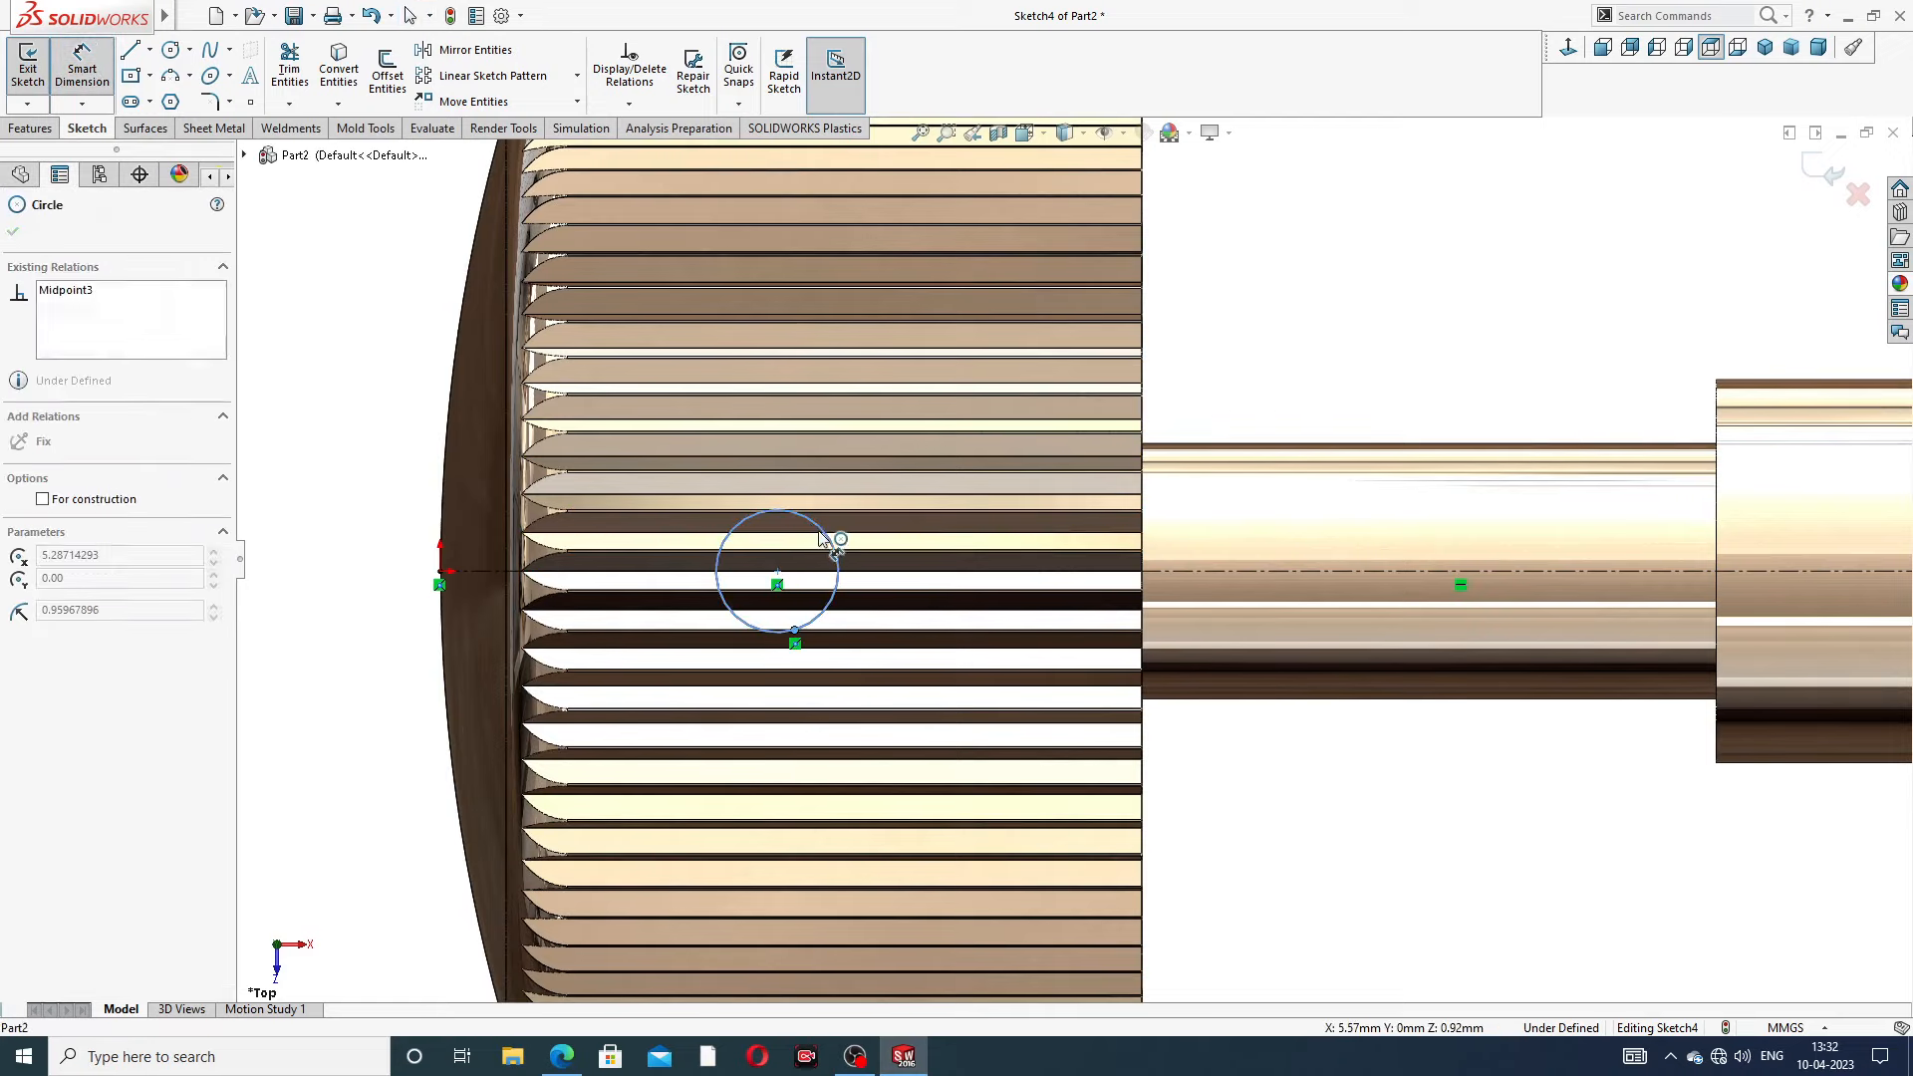
left_click(1183, 381)
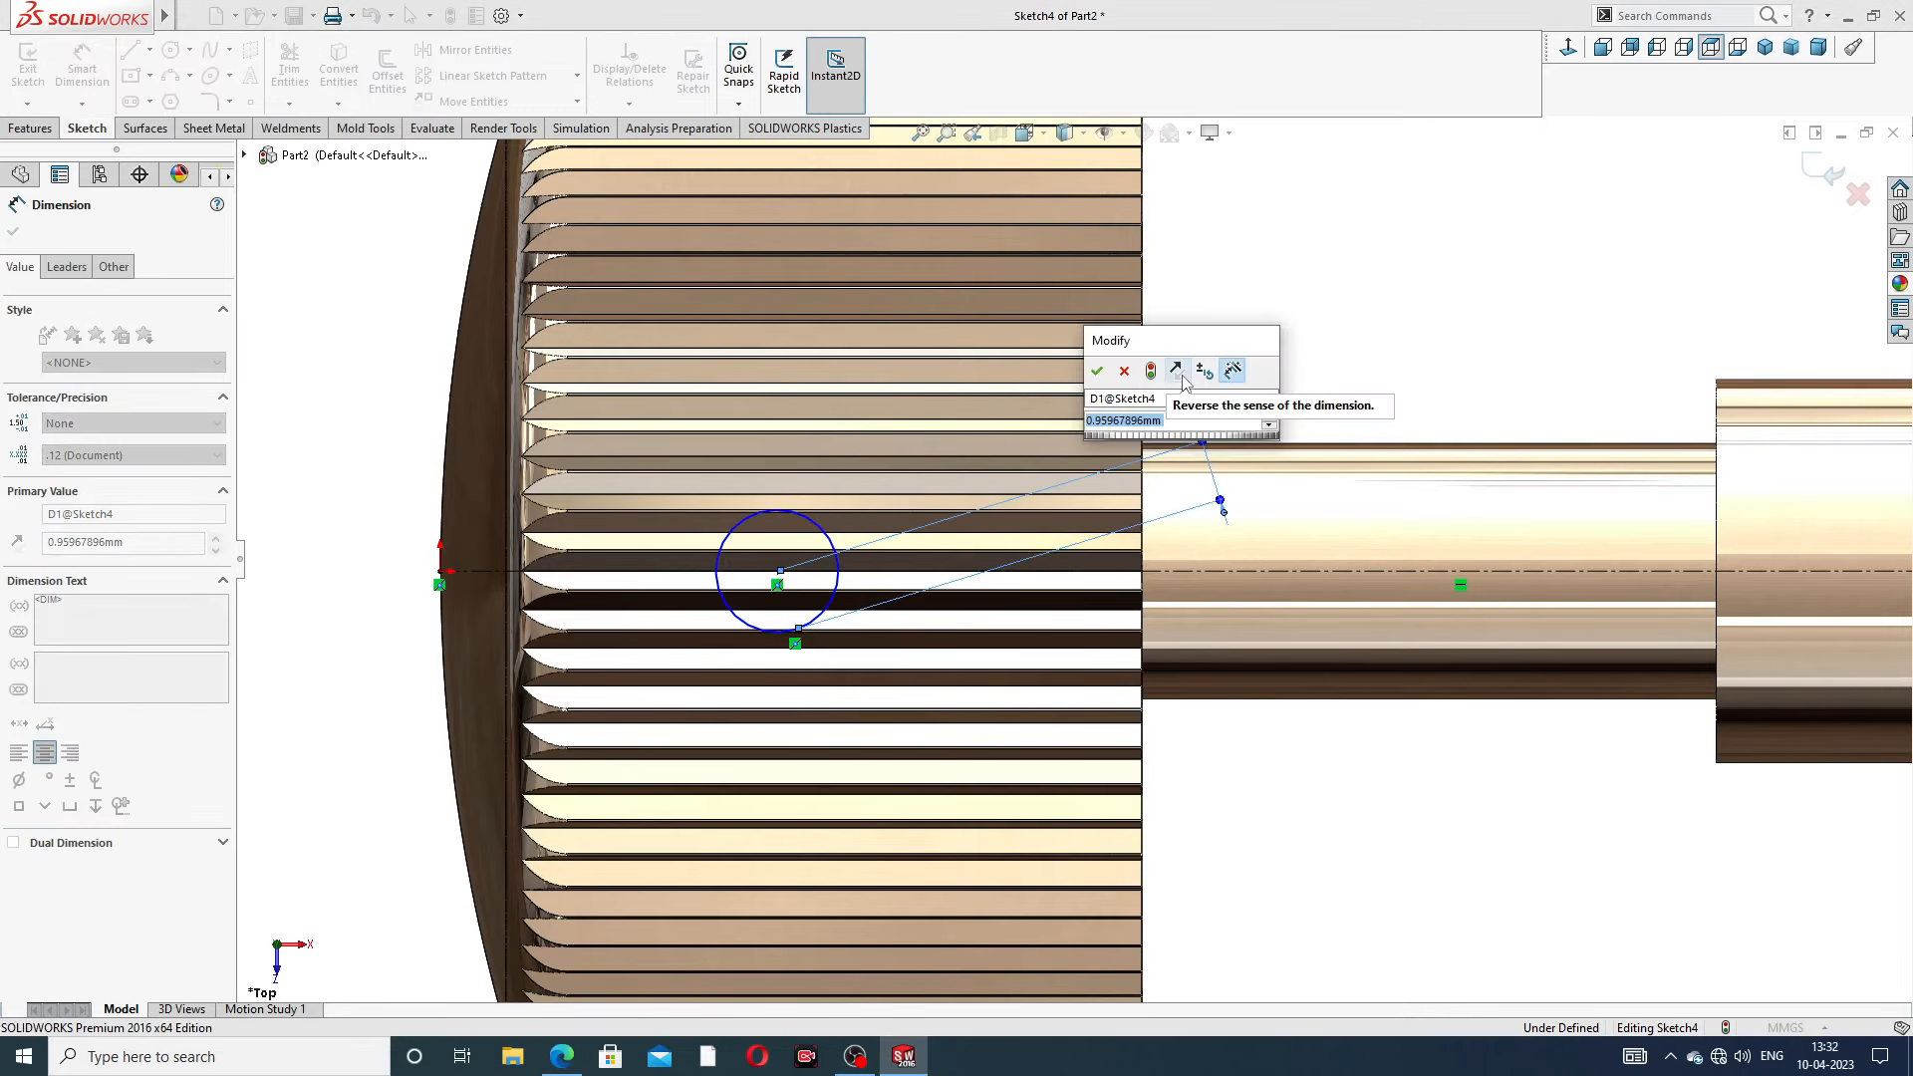
type("1.")
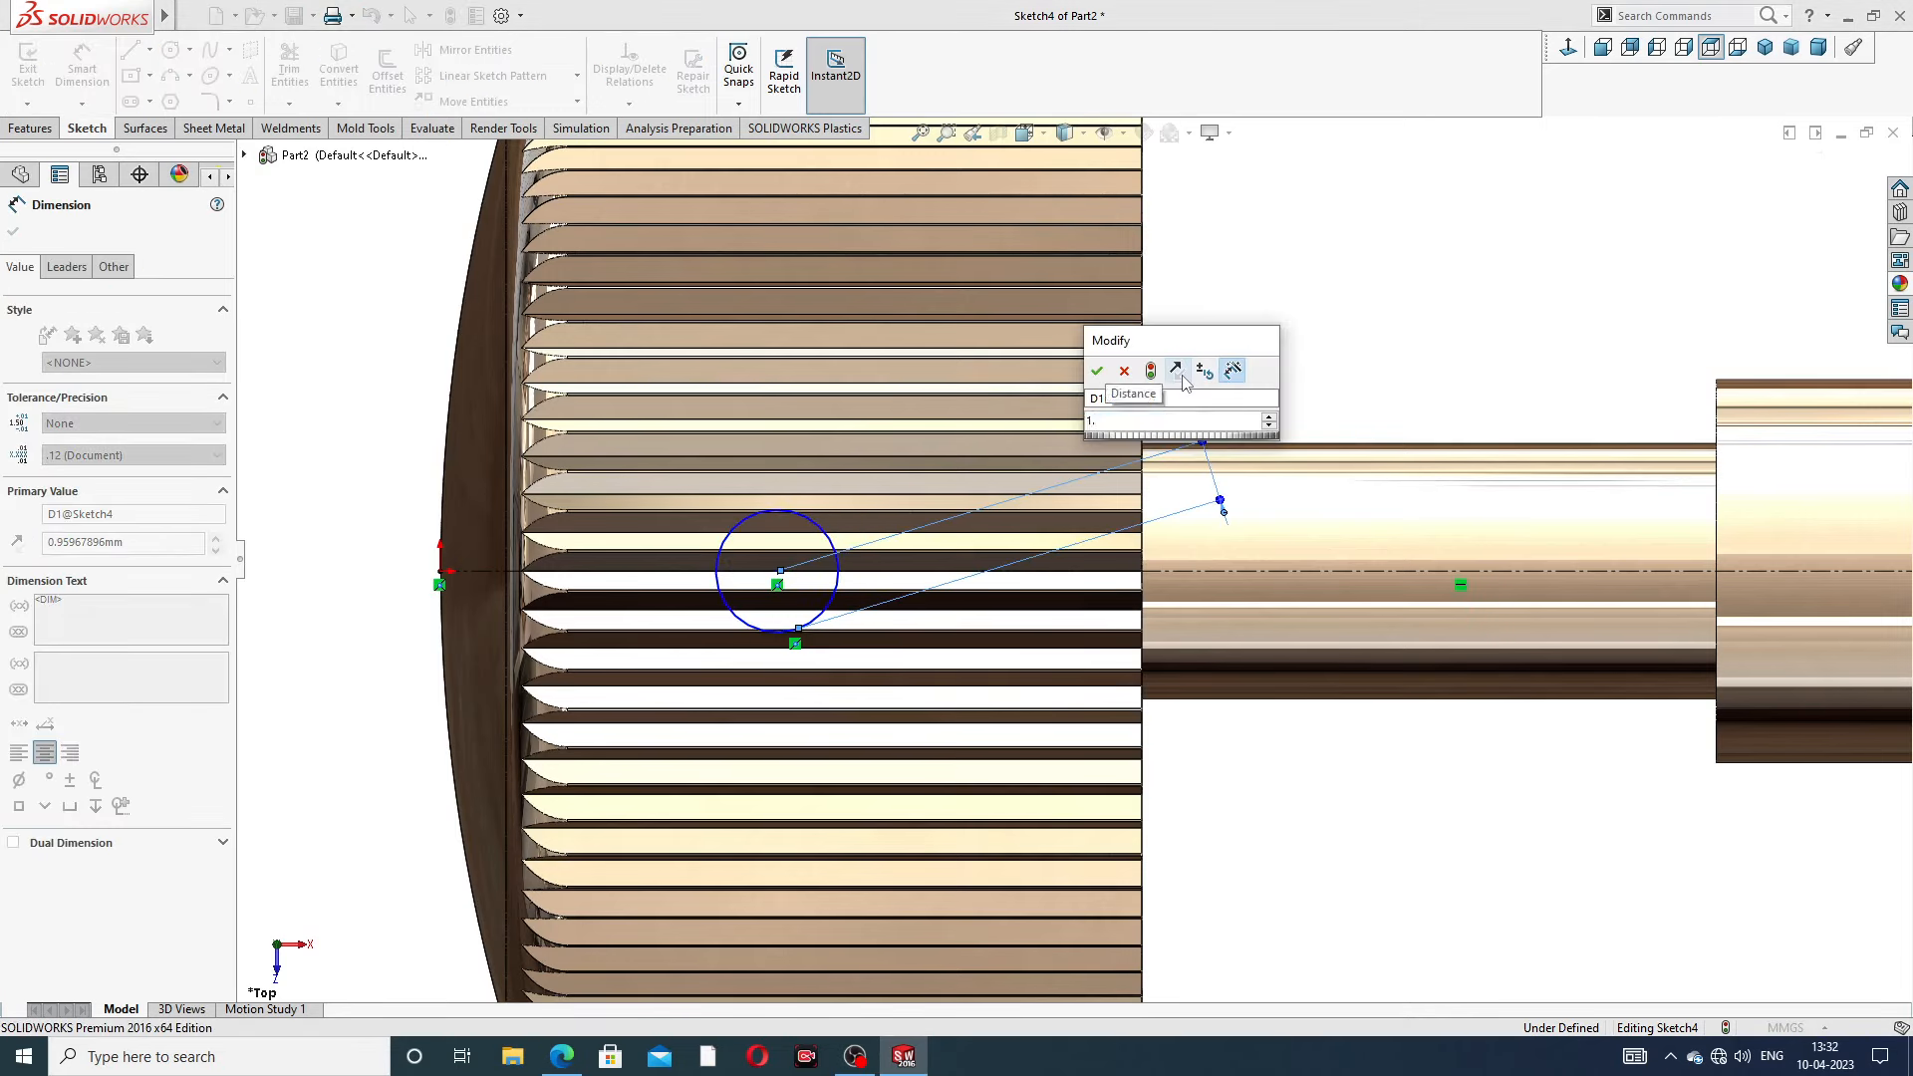
type("5")
key("Return")
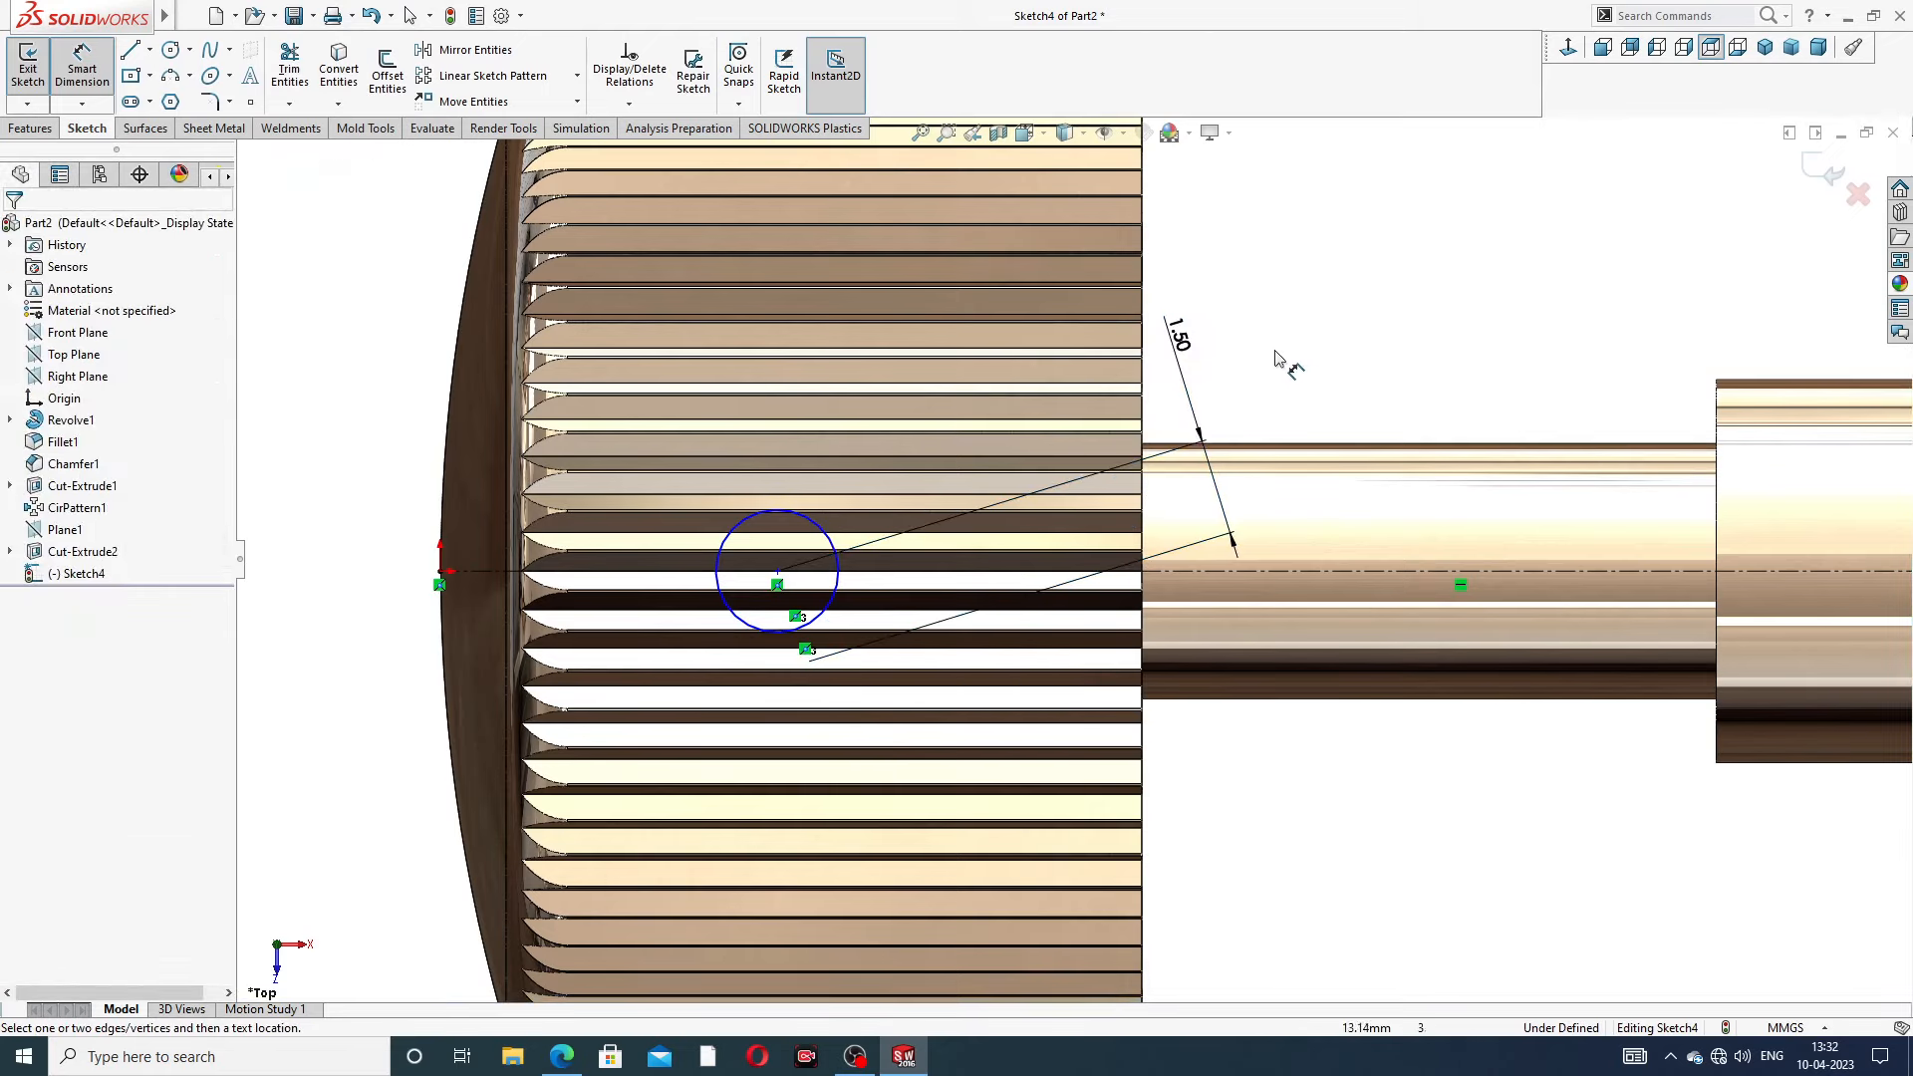
right_click(1289, 359)
left_click(1363, 299)
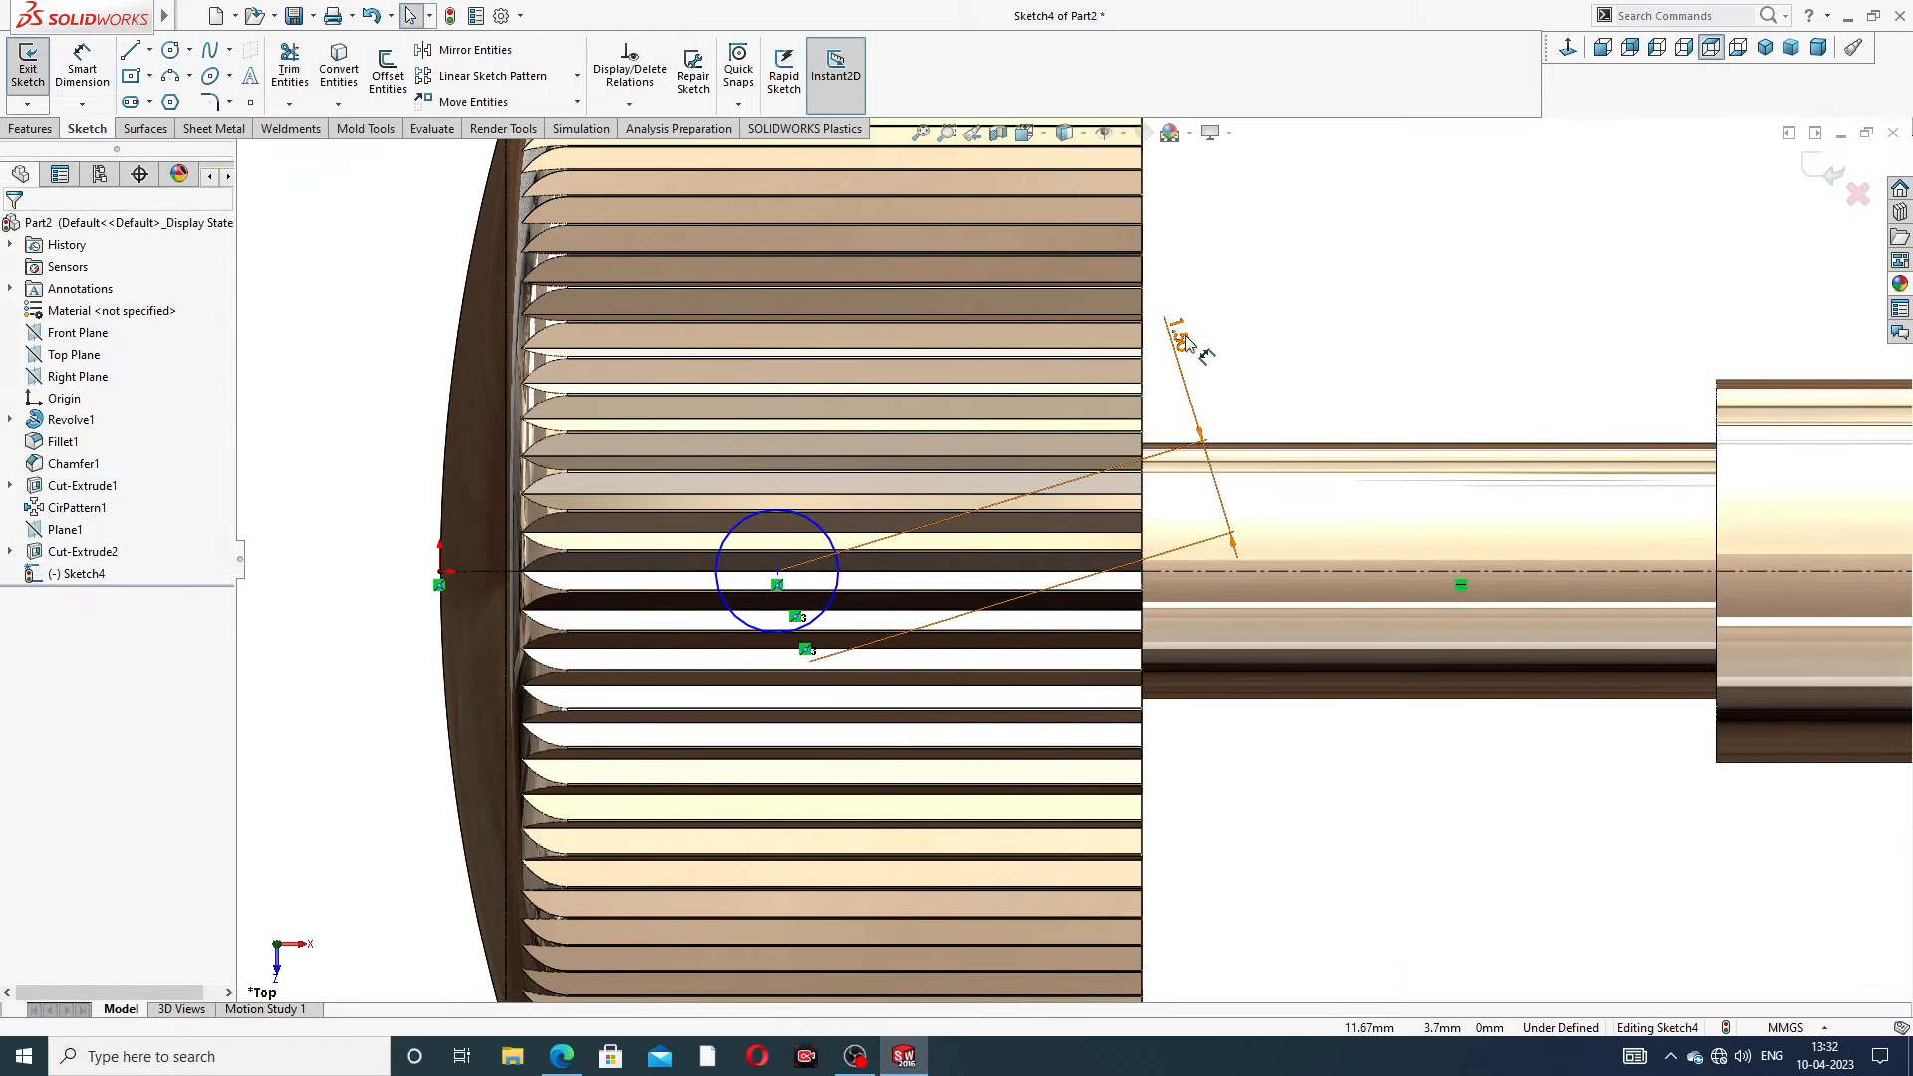
left_click(1183, 339)
key("BackSpace")
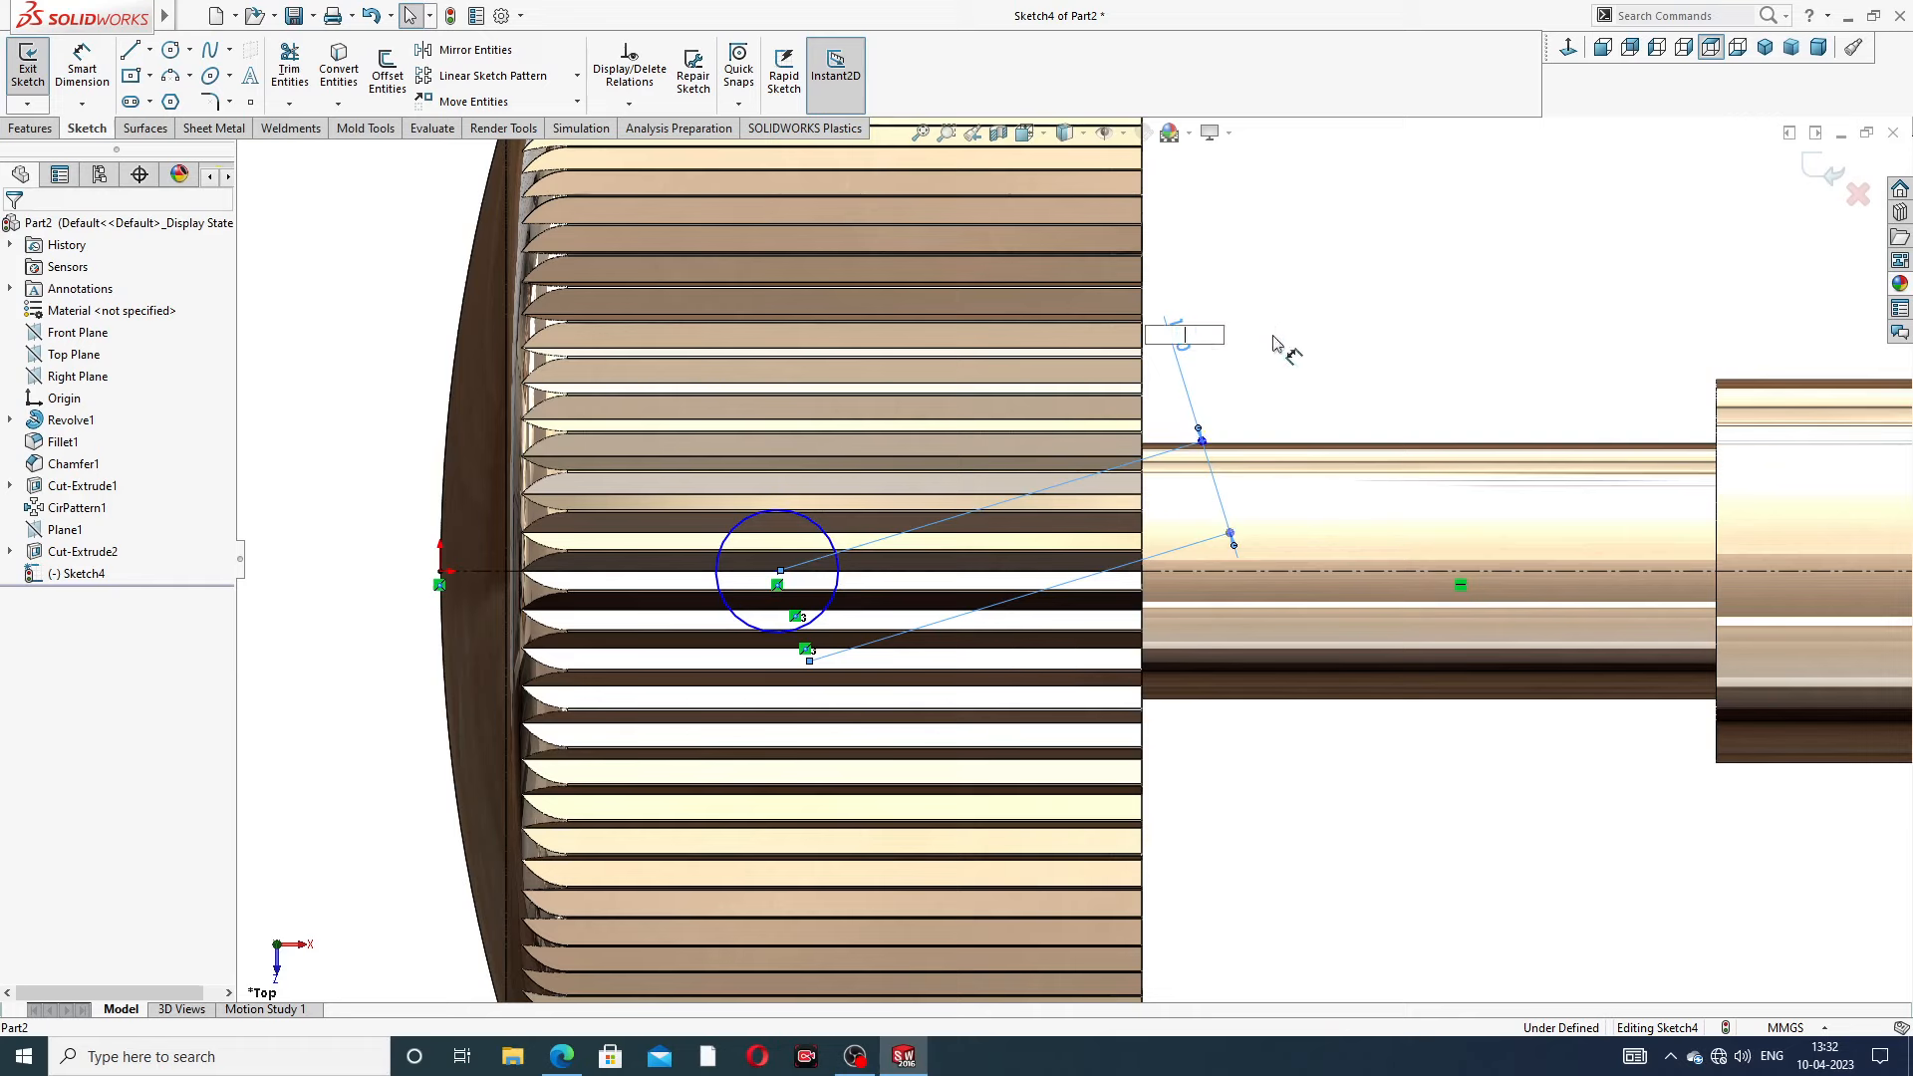
key("Return")
left_click(1106, 525)
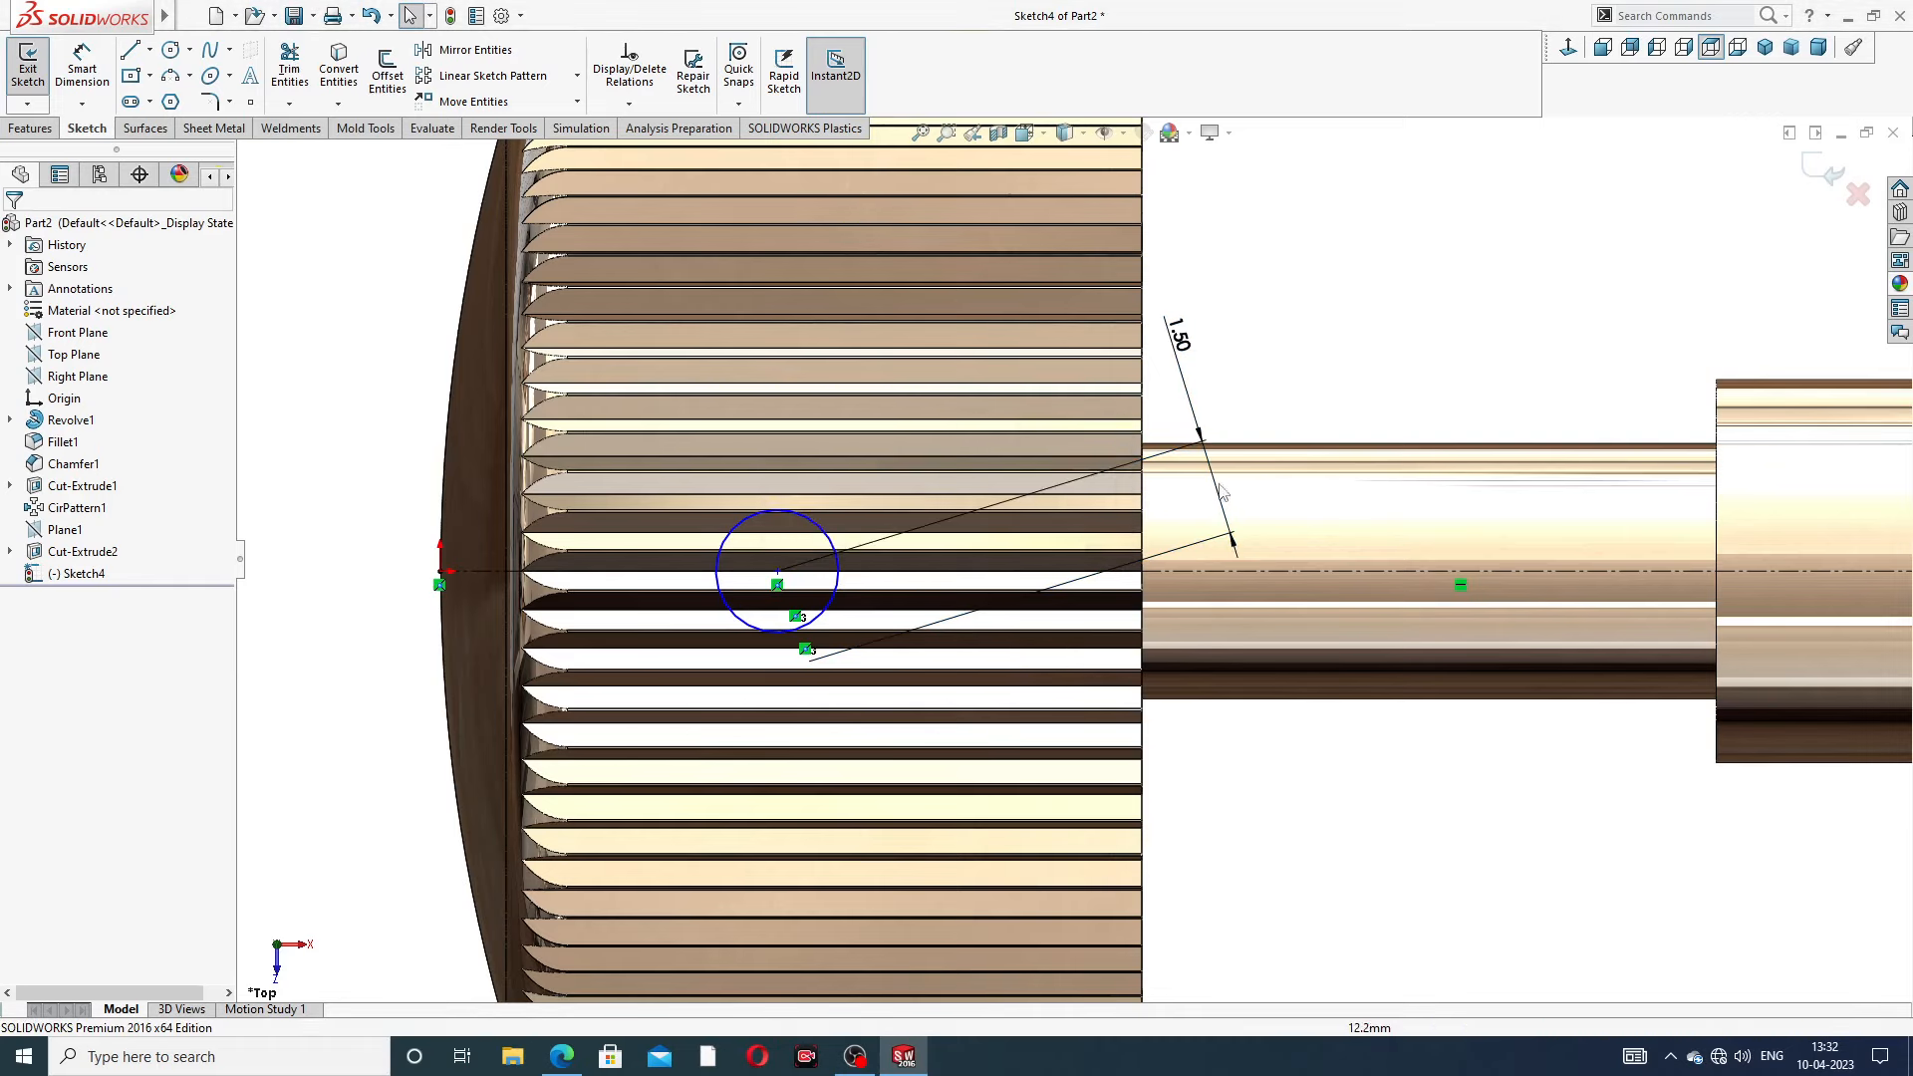
left_click(1213, 481)
key("Delete")
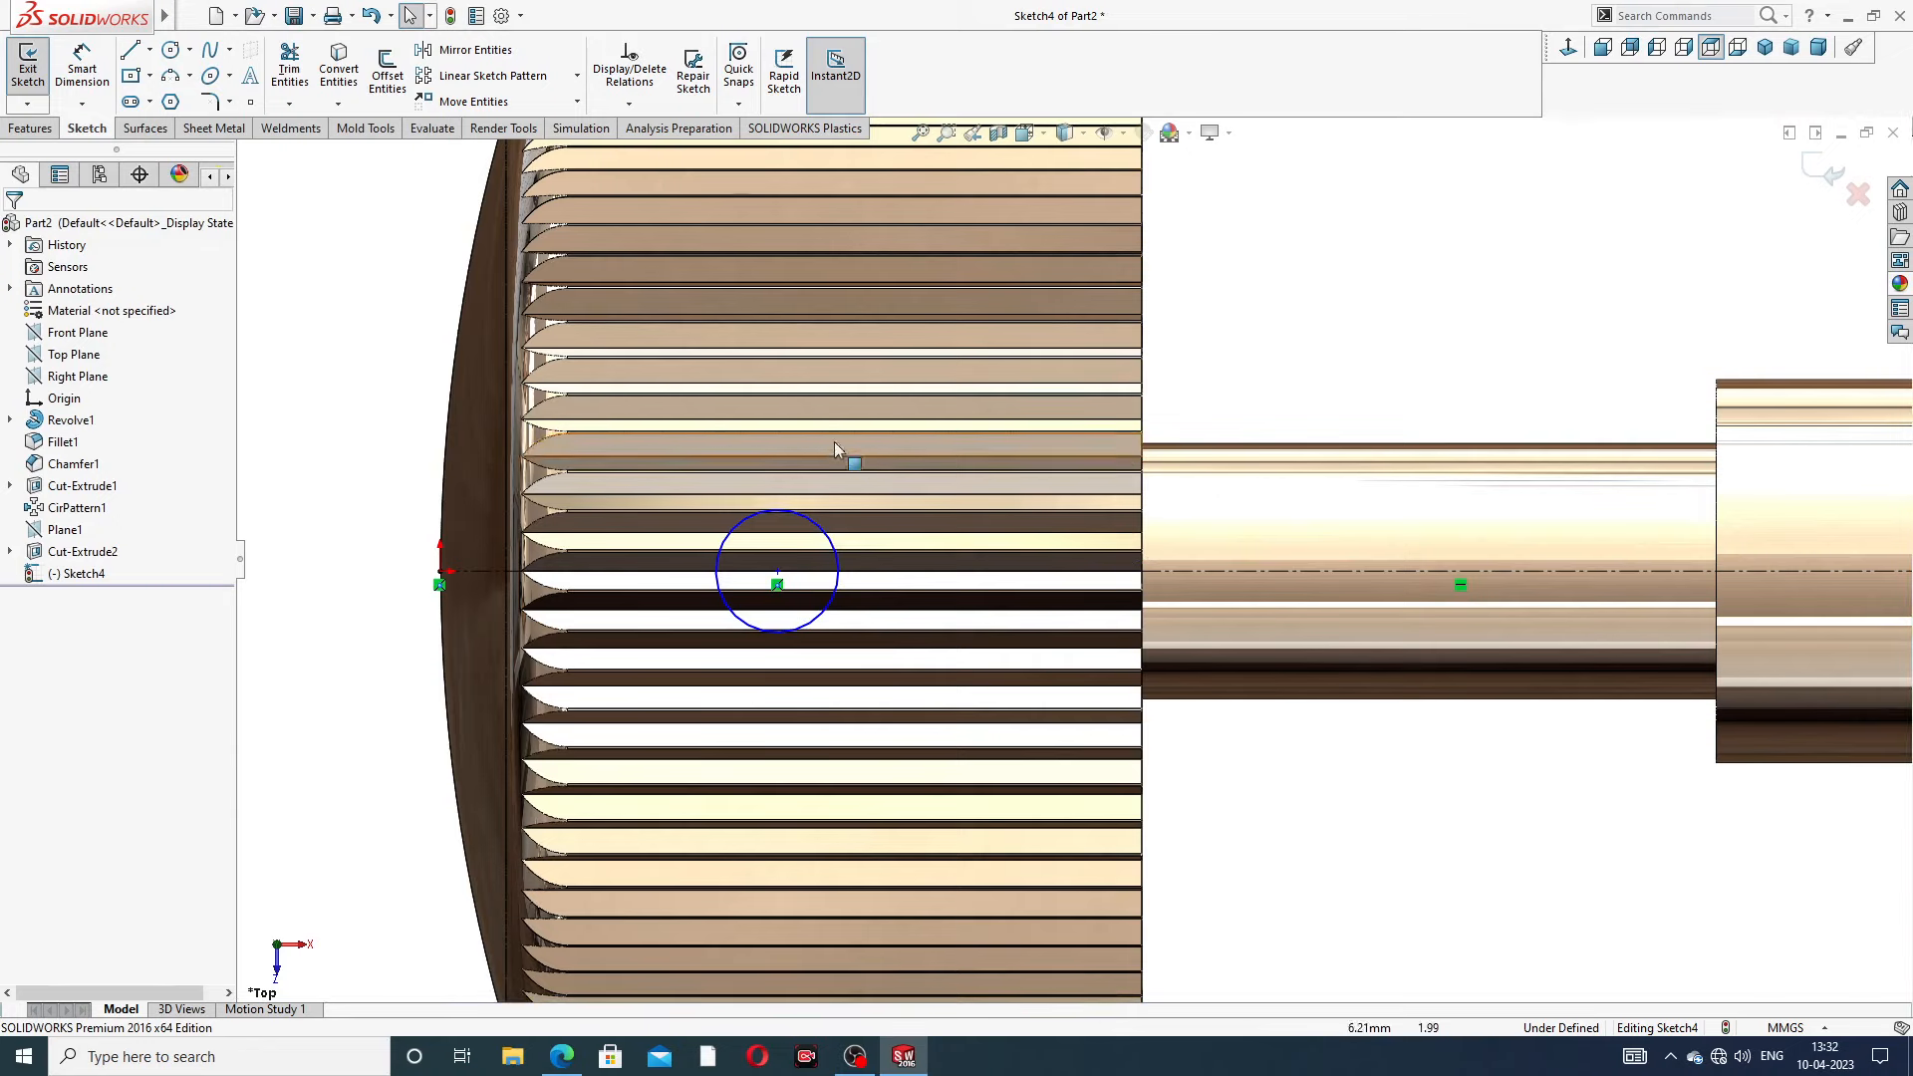
Dimension the circle's diameter as 1.5 mm
left_click(82, 67)
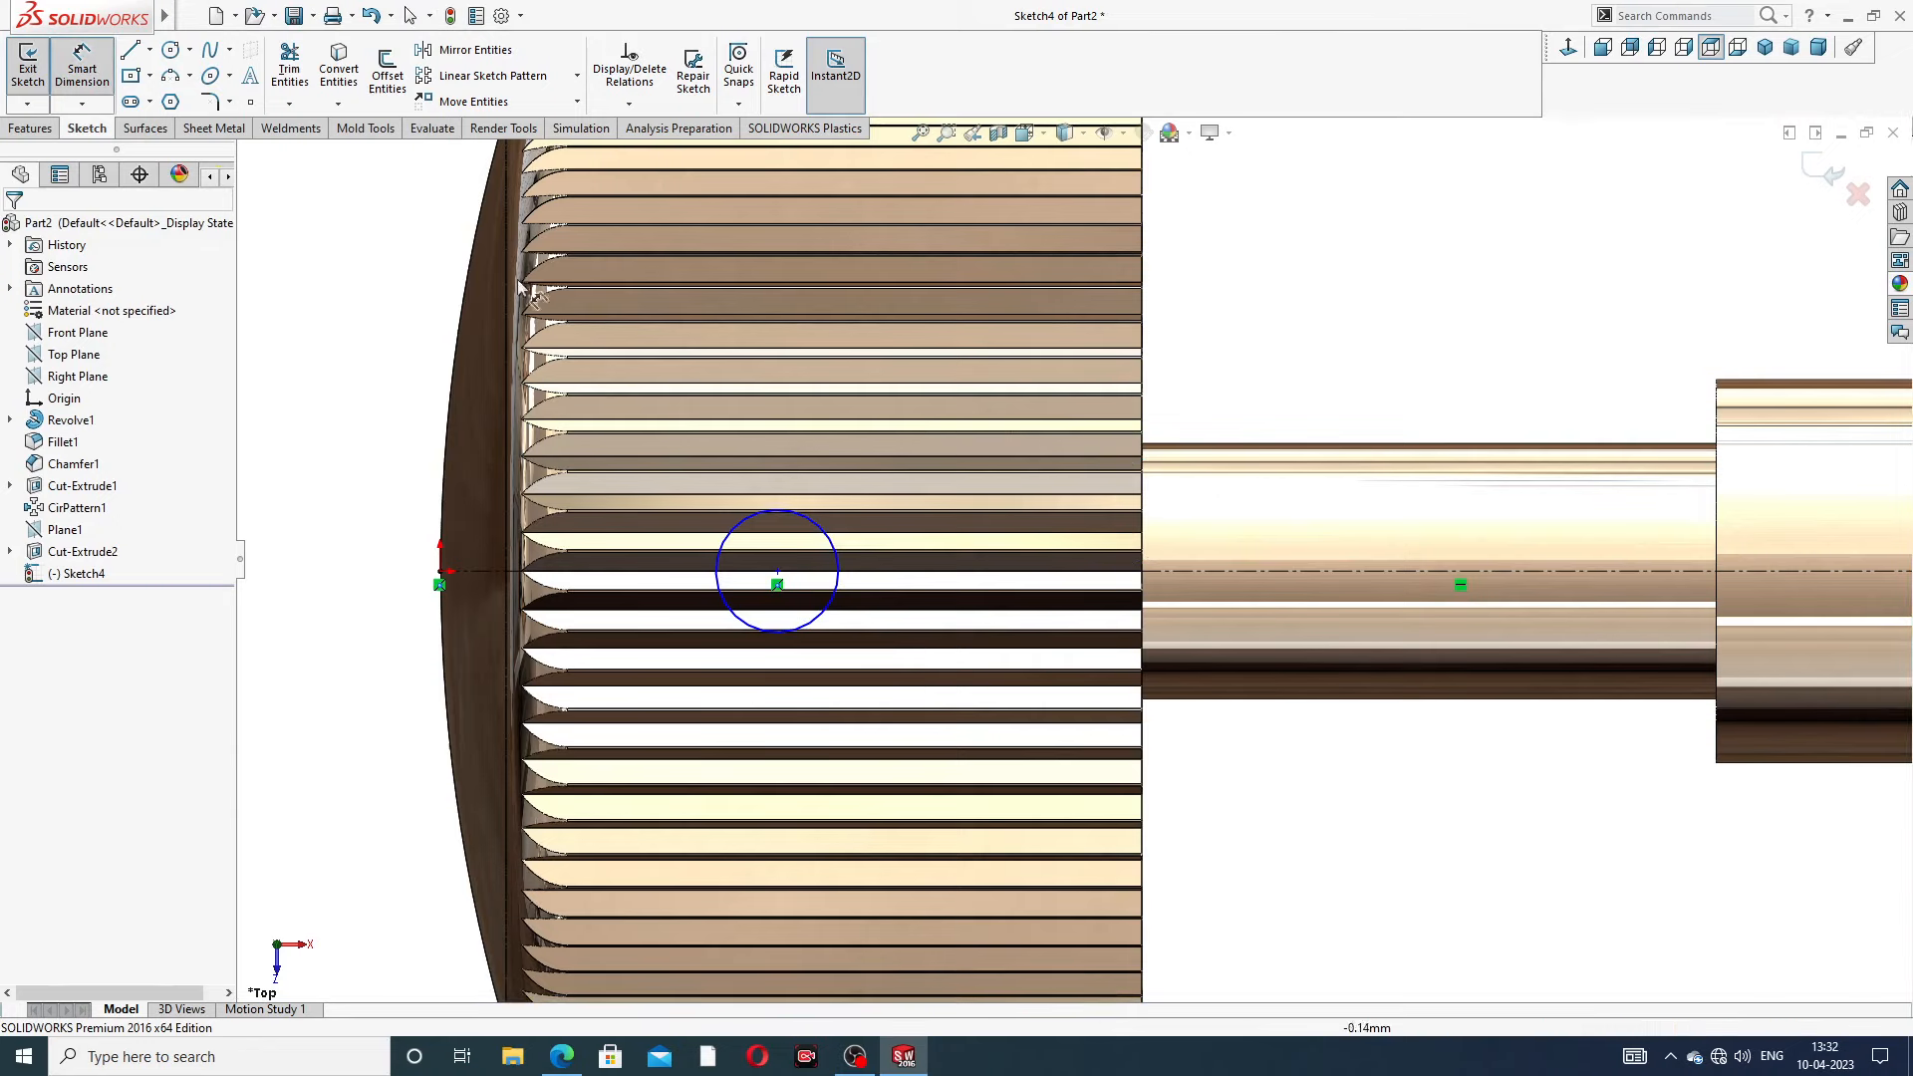
left_click(836, 557)
left_click(1228, 365)
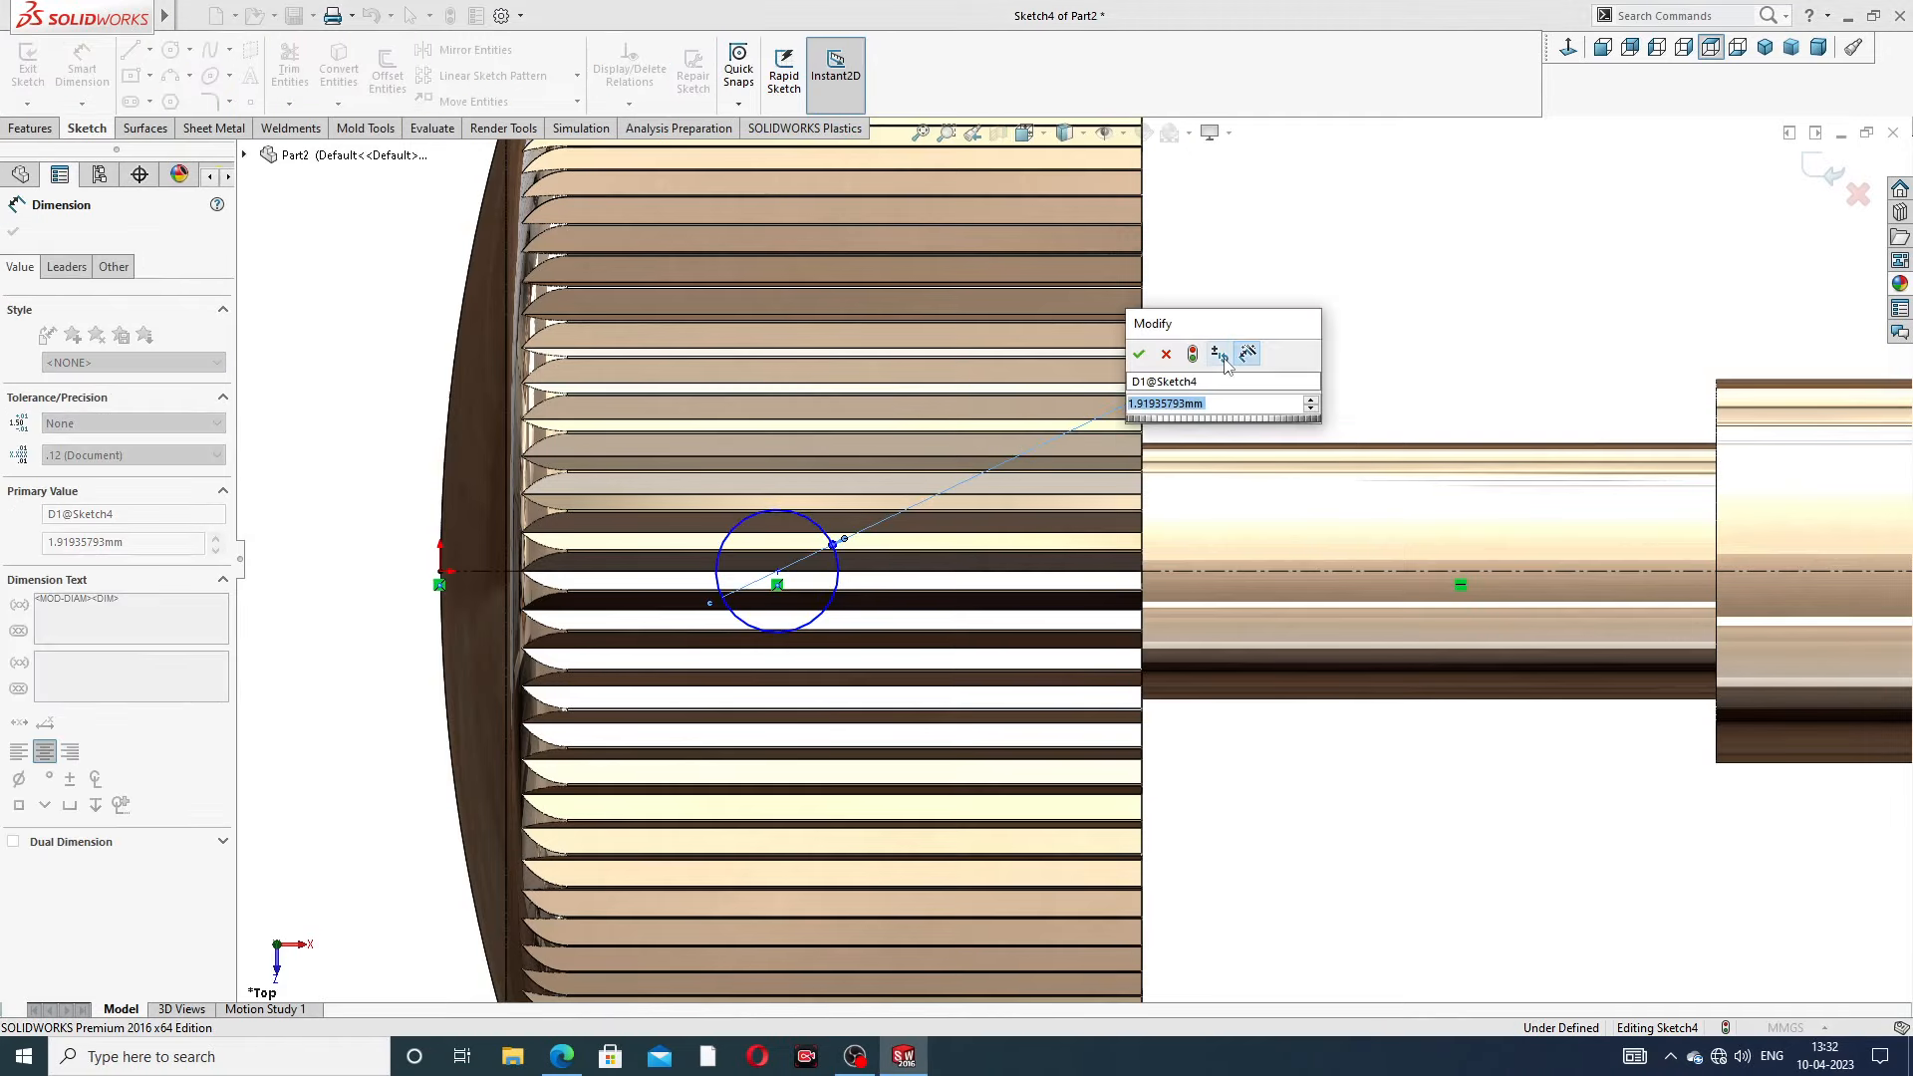
type("1.5")
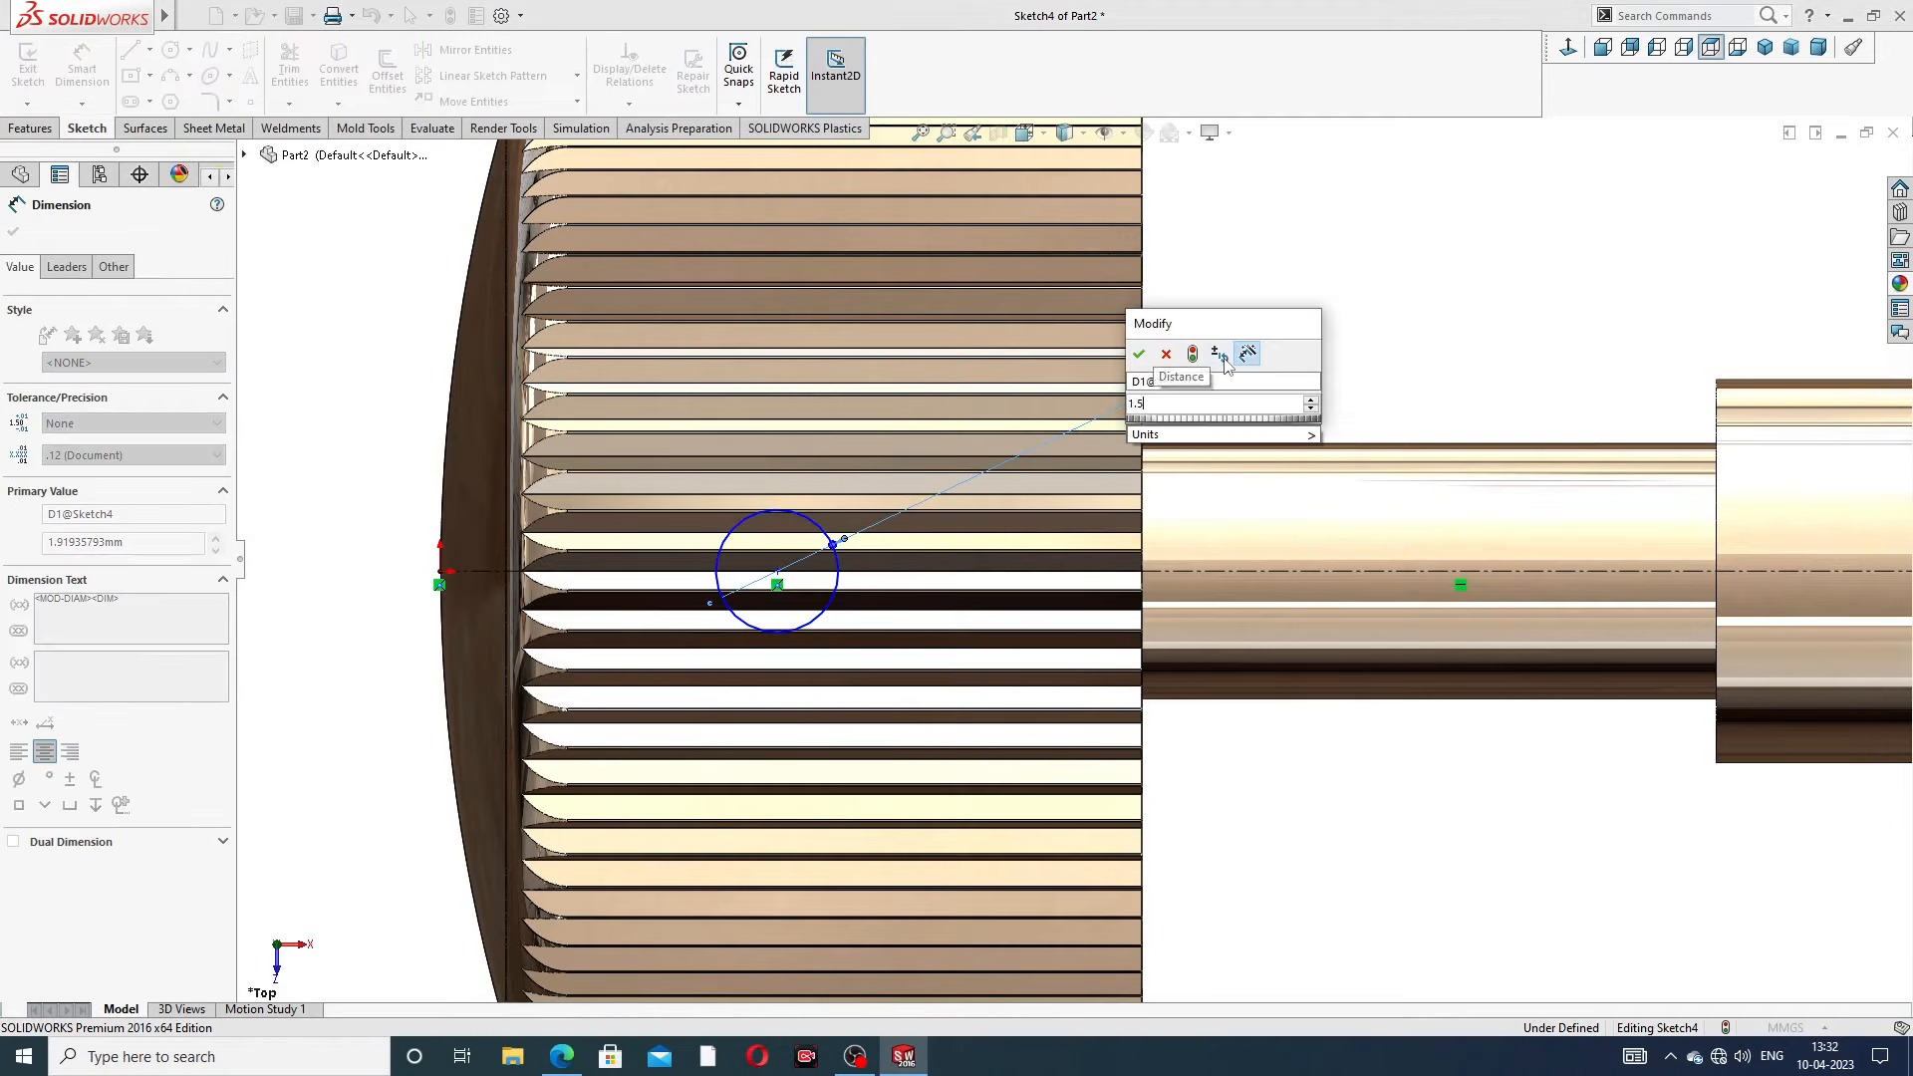
key("Return")
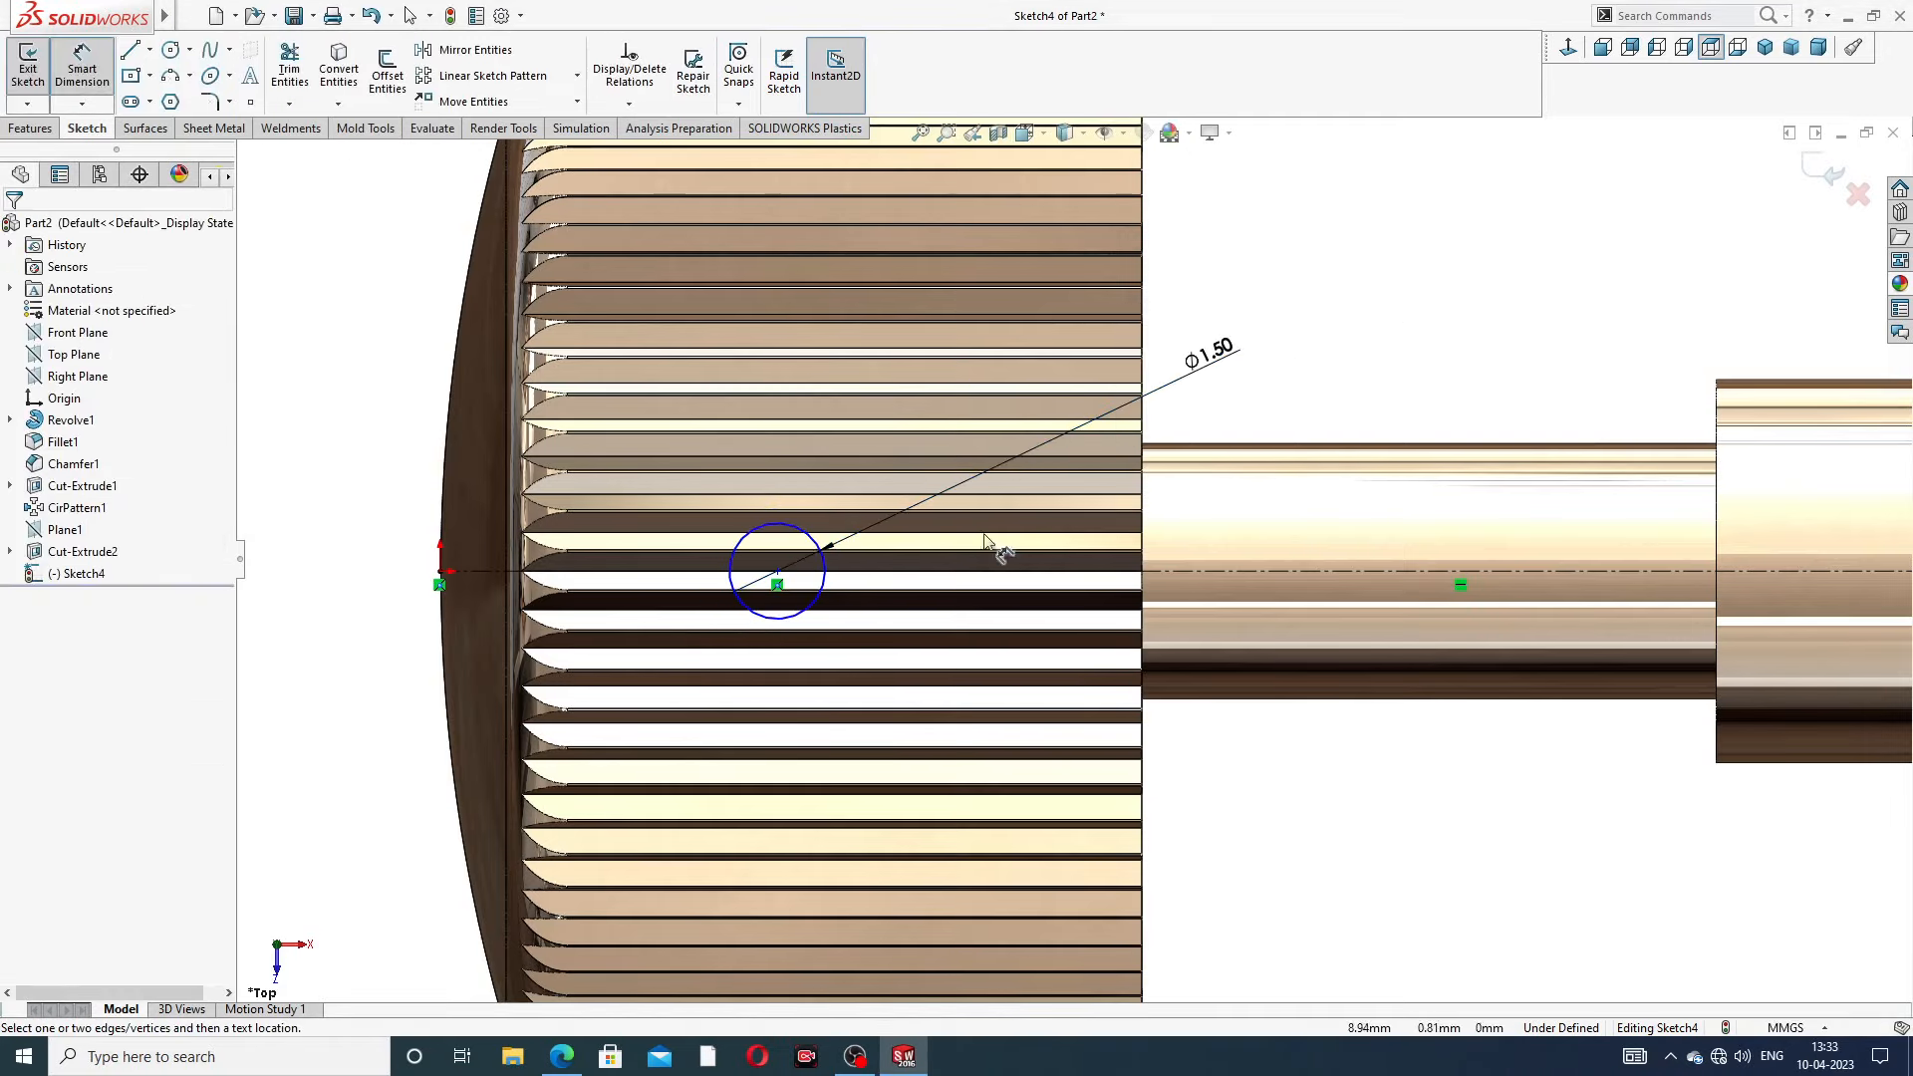
Dimension the distance from the circle's center to the head's shank-side end face as 6 mm
left_click(776, 572)
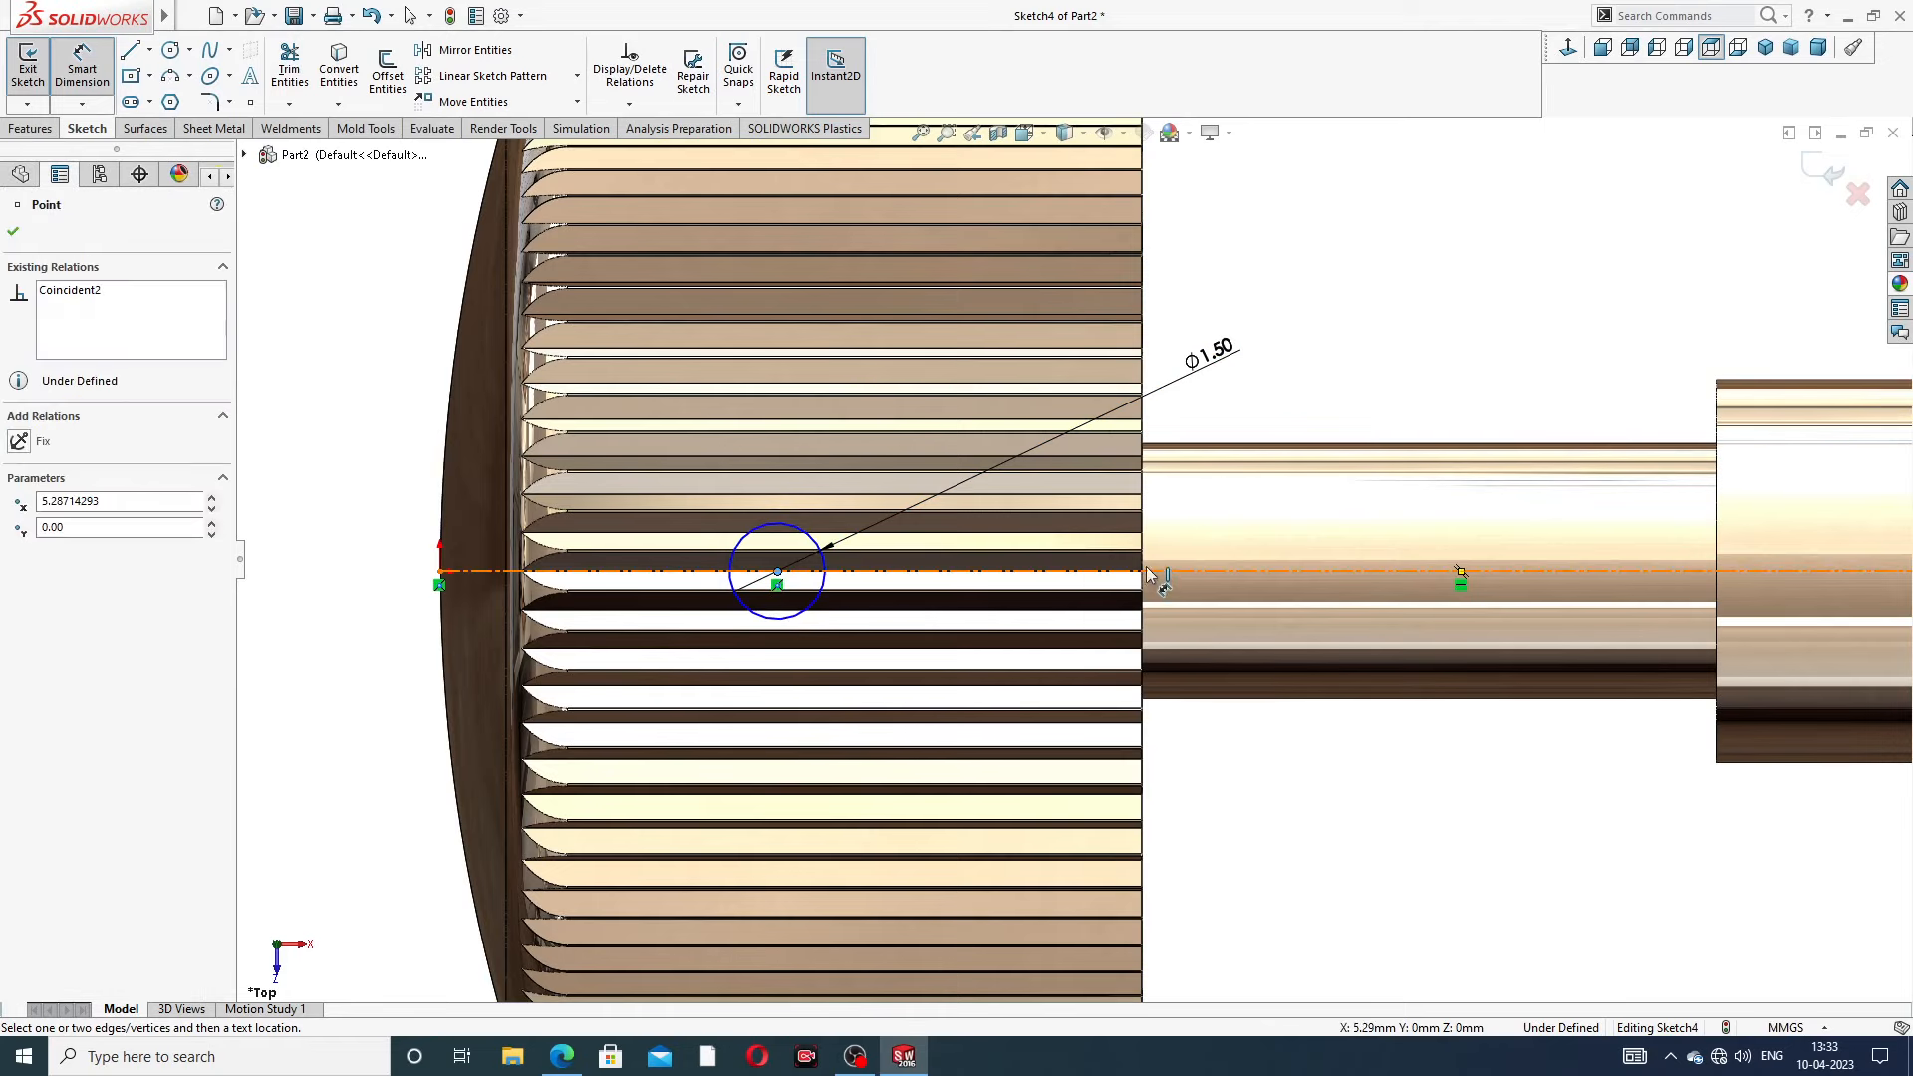
scroll(1145, 613, "down", 2)
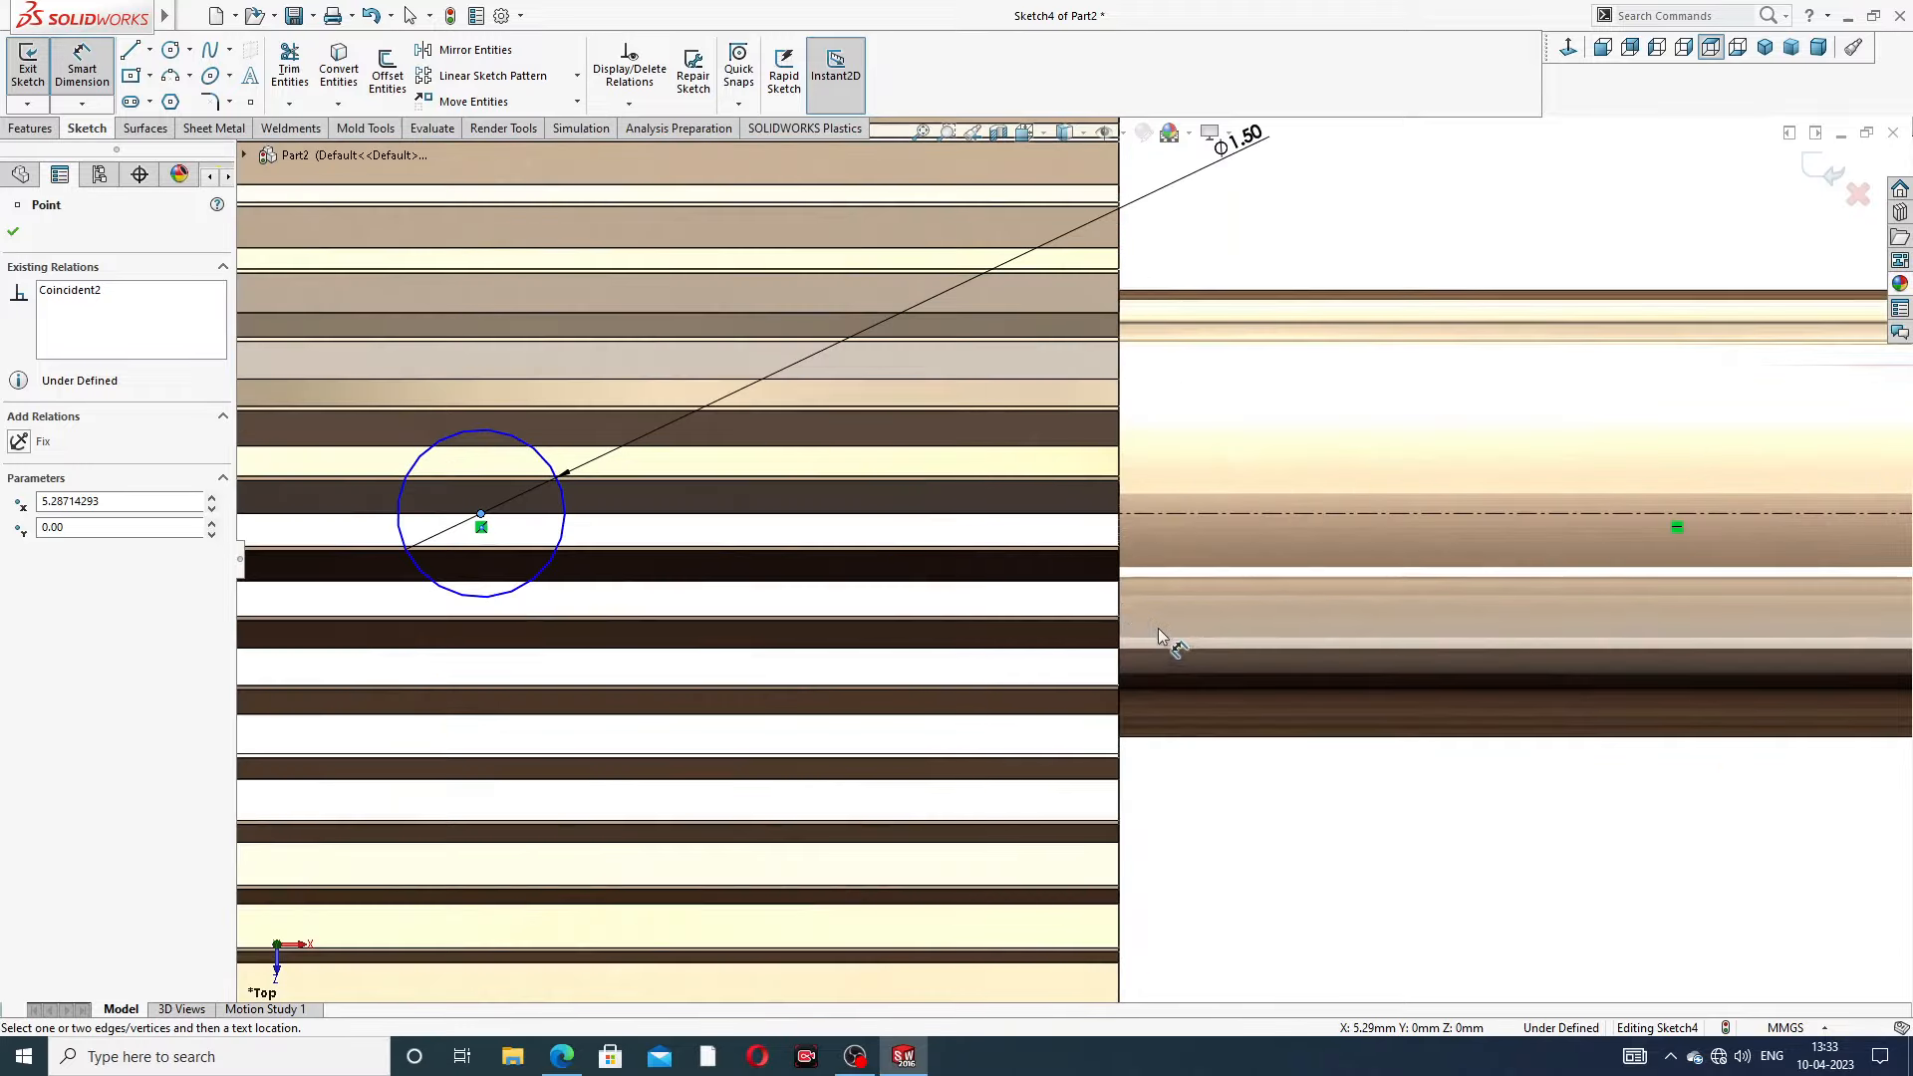
left_click(1117, 595)
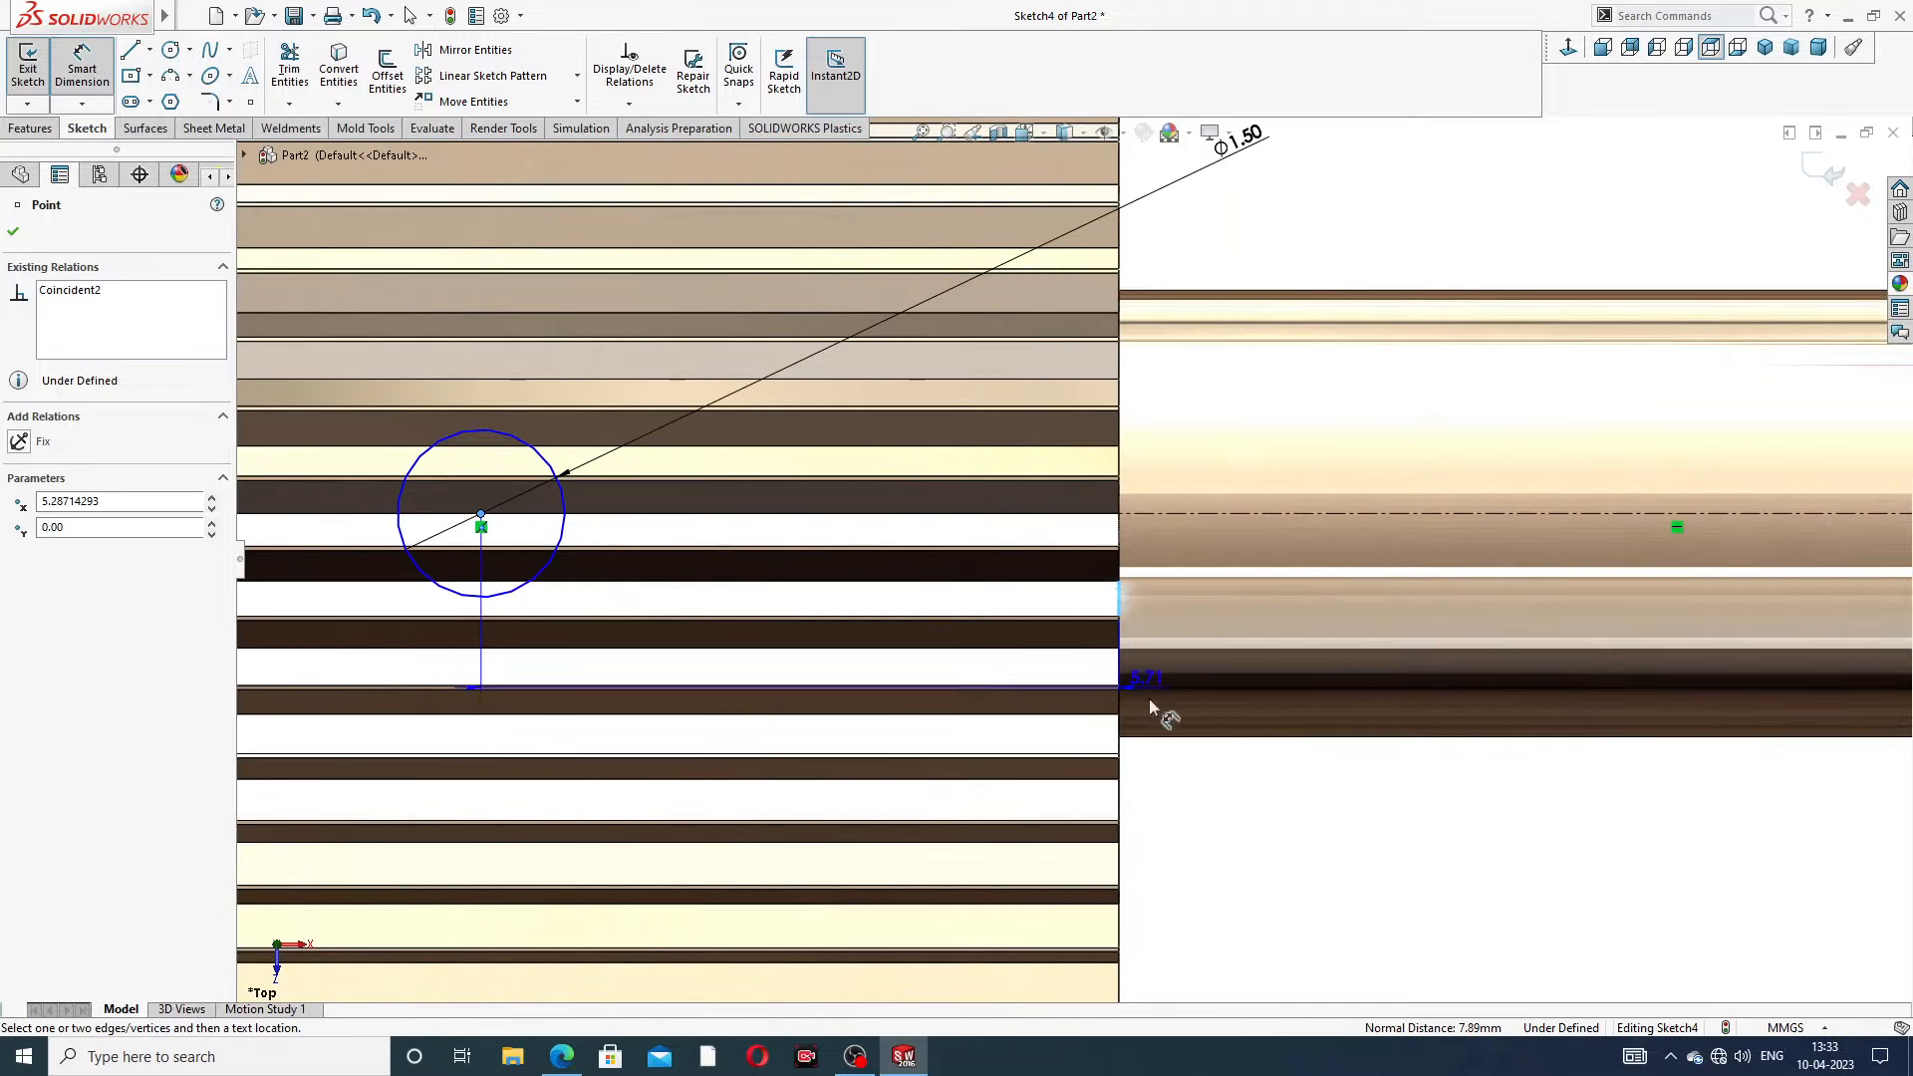
left_click(1212, 815)
type("6")
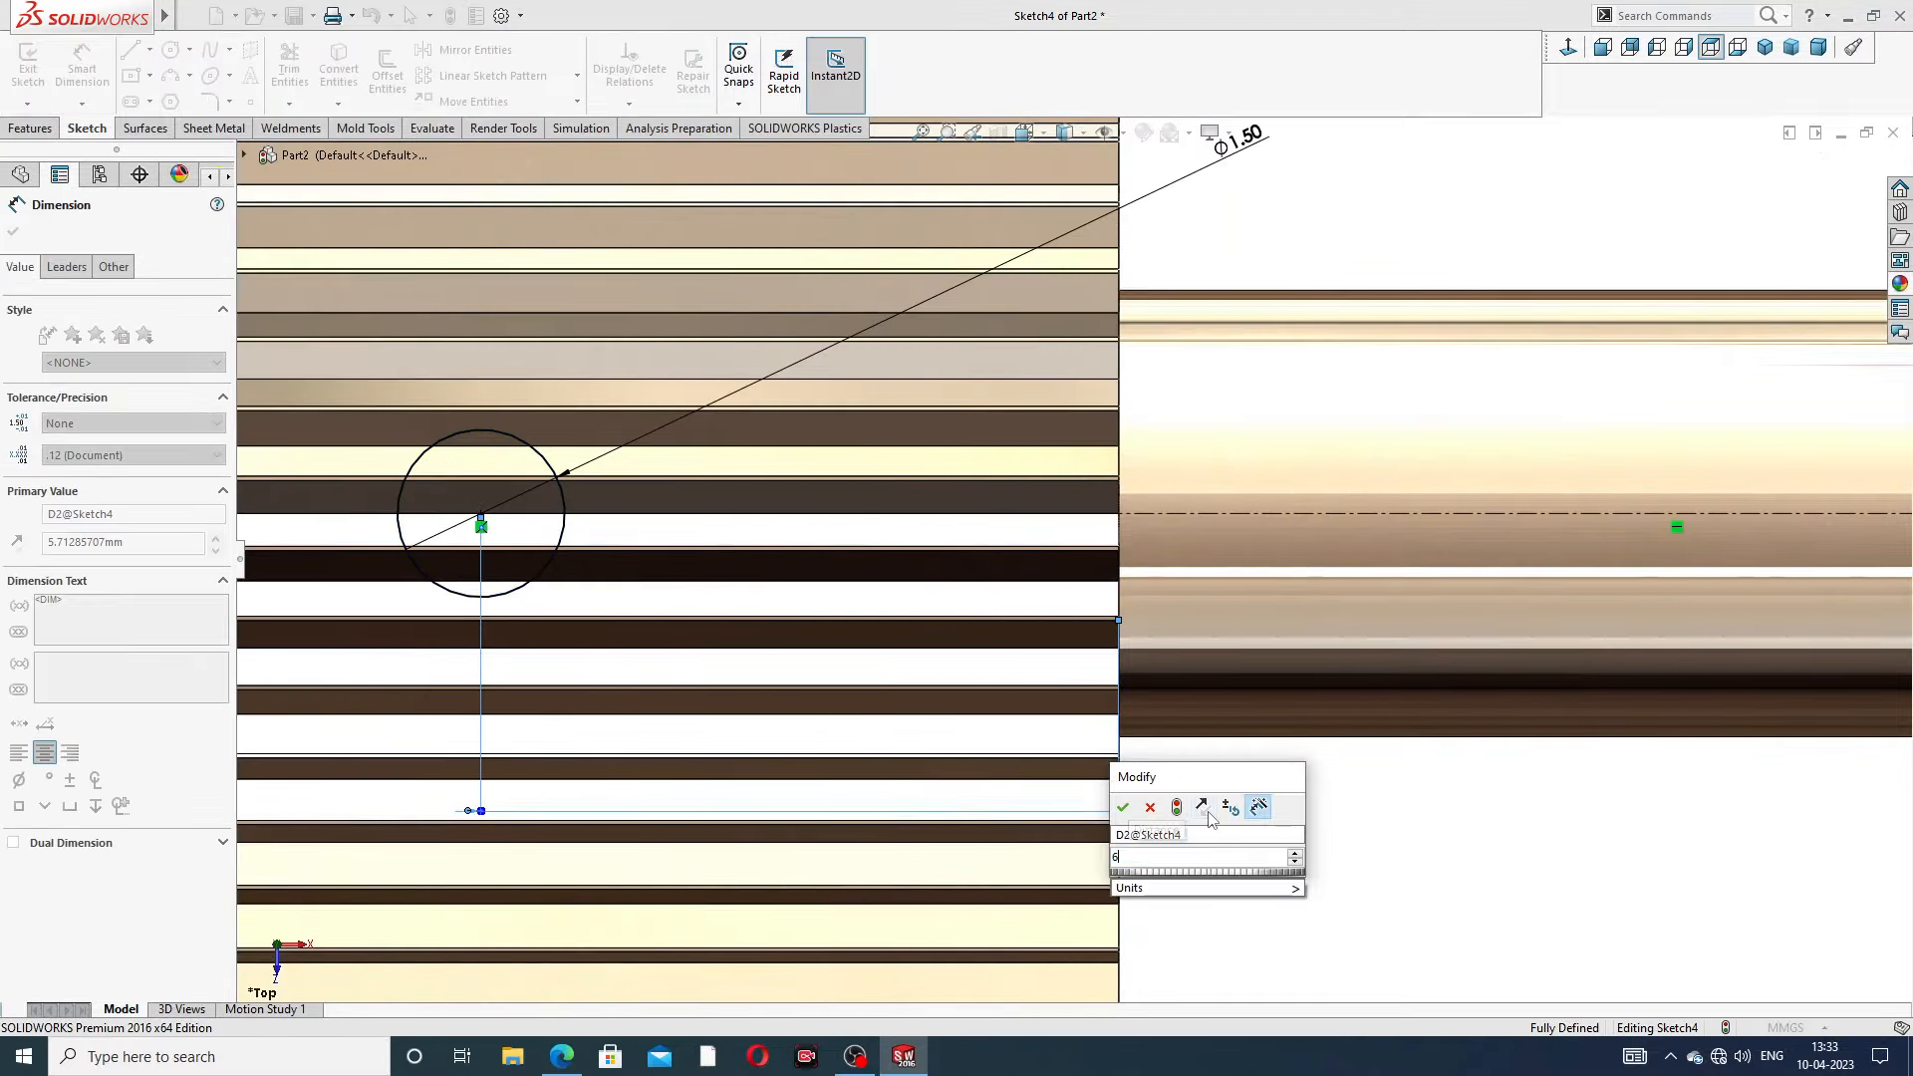
key("Return")
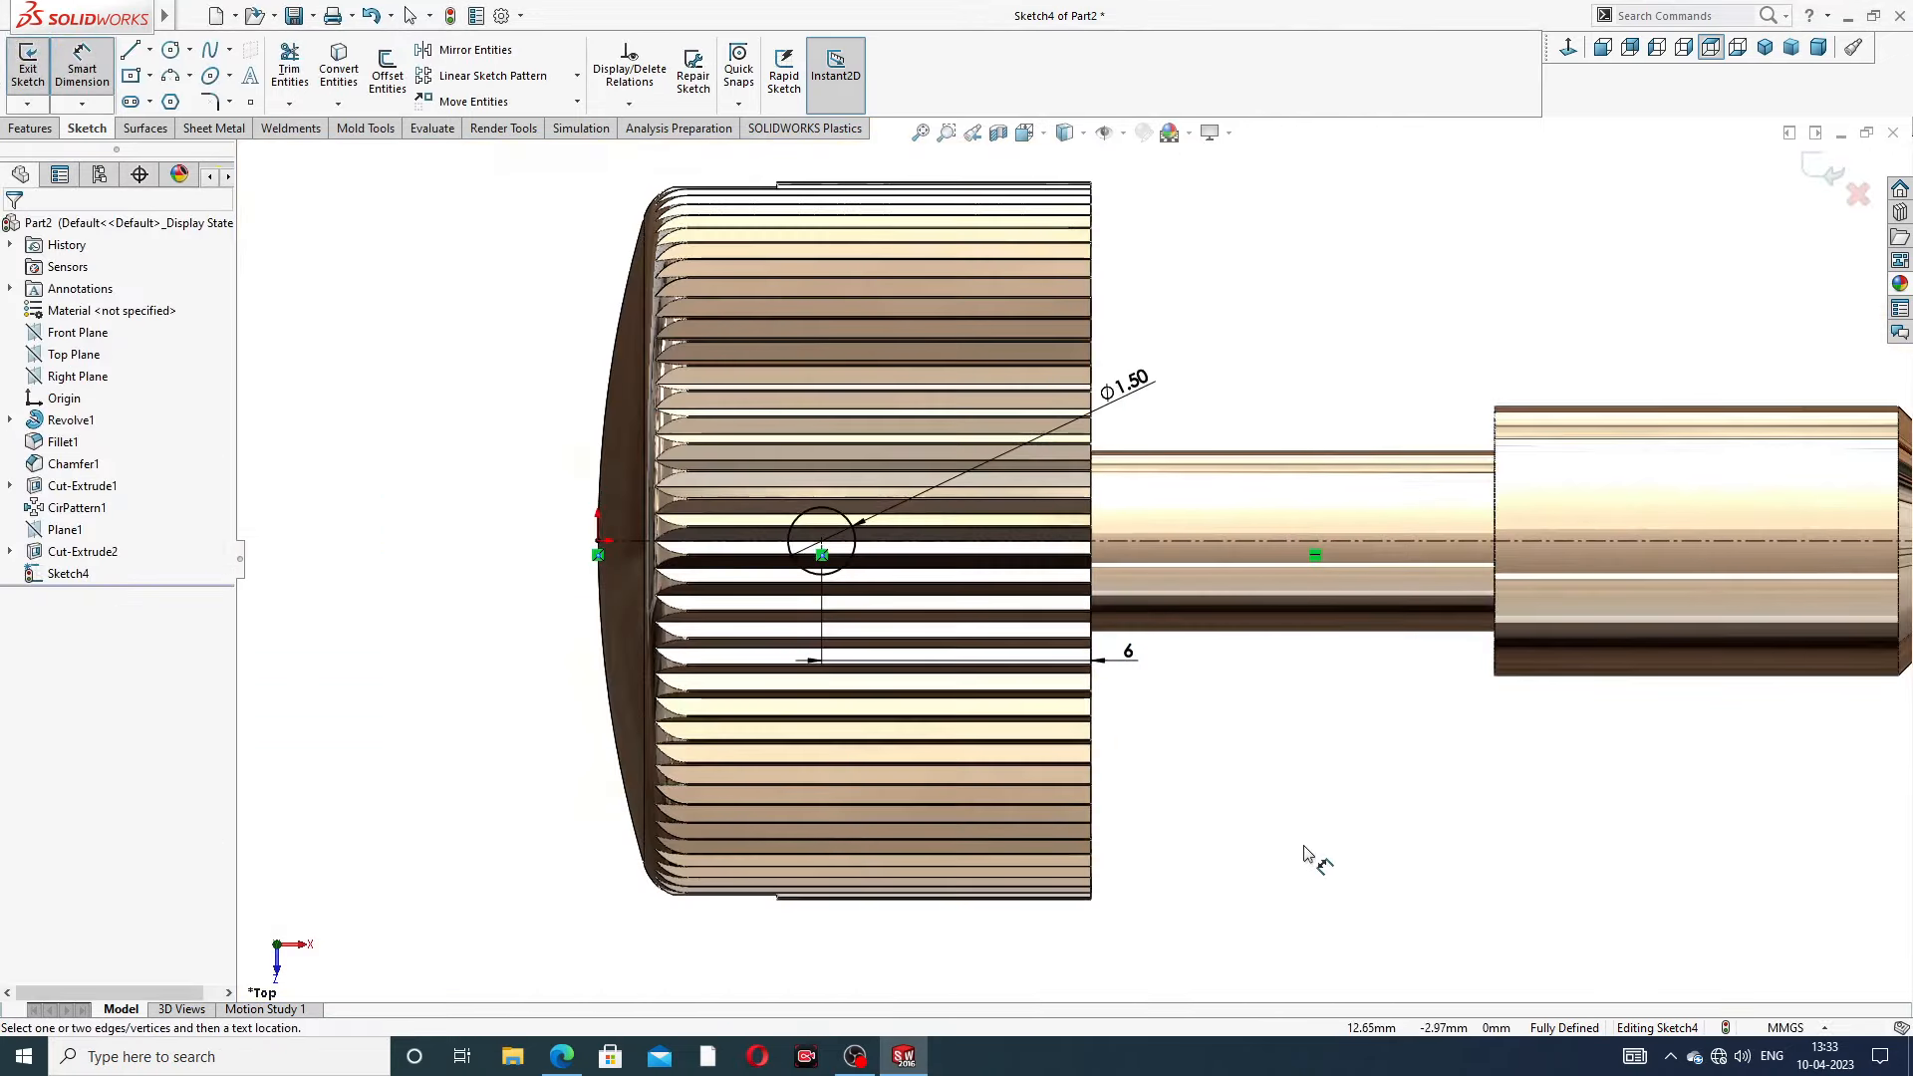
Check the hole in the PDF drawing, then extrude-cut the circle through the head with the Through All - Both end condition
key("alt+Tab")
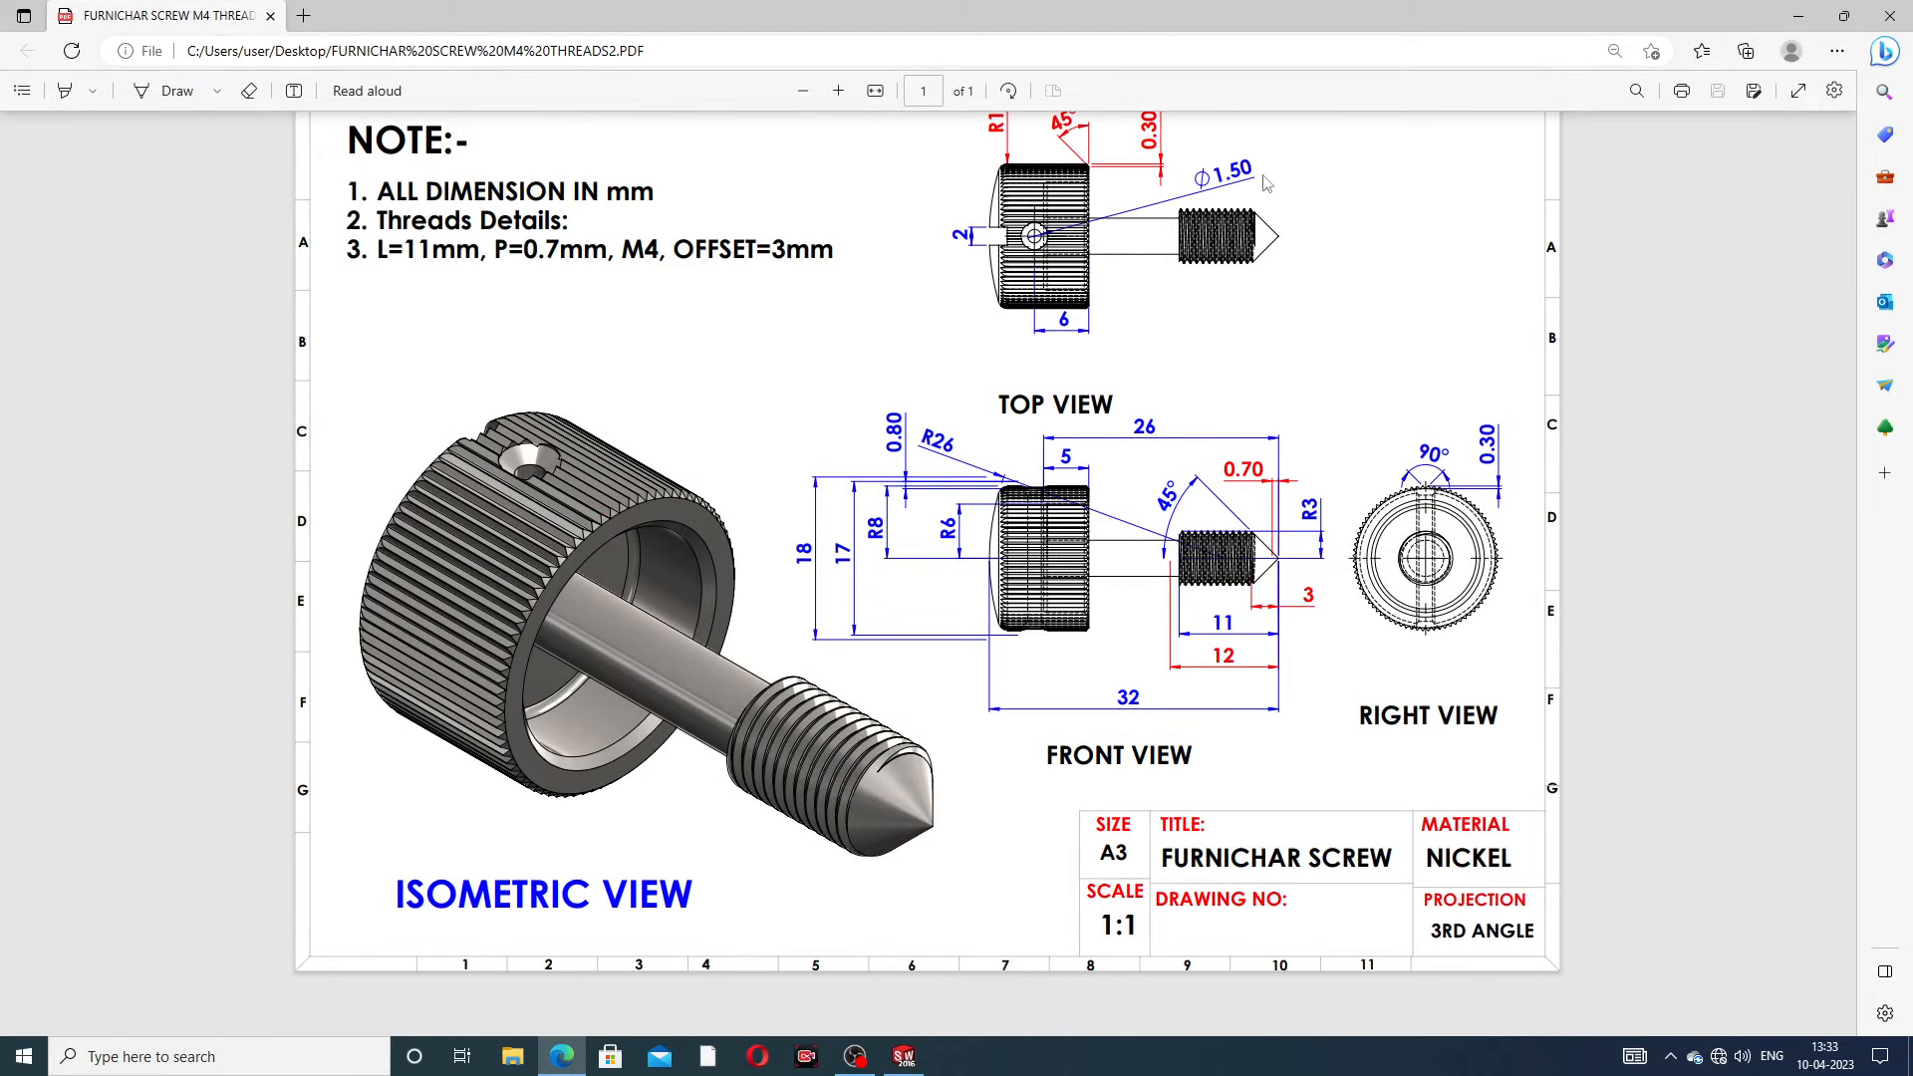
left_click(565, 1054)
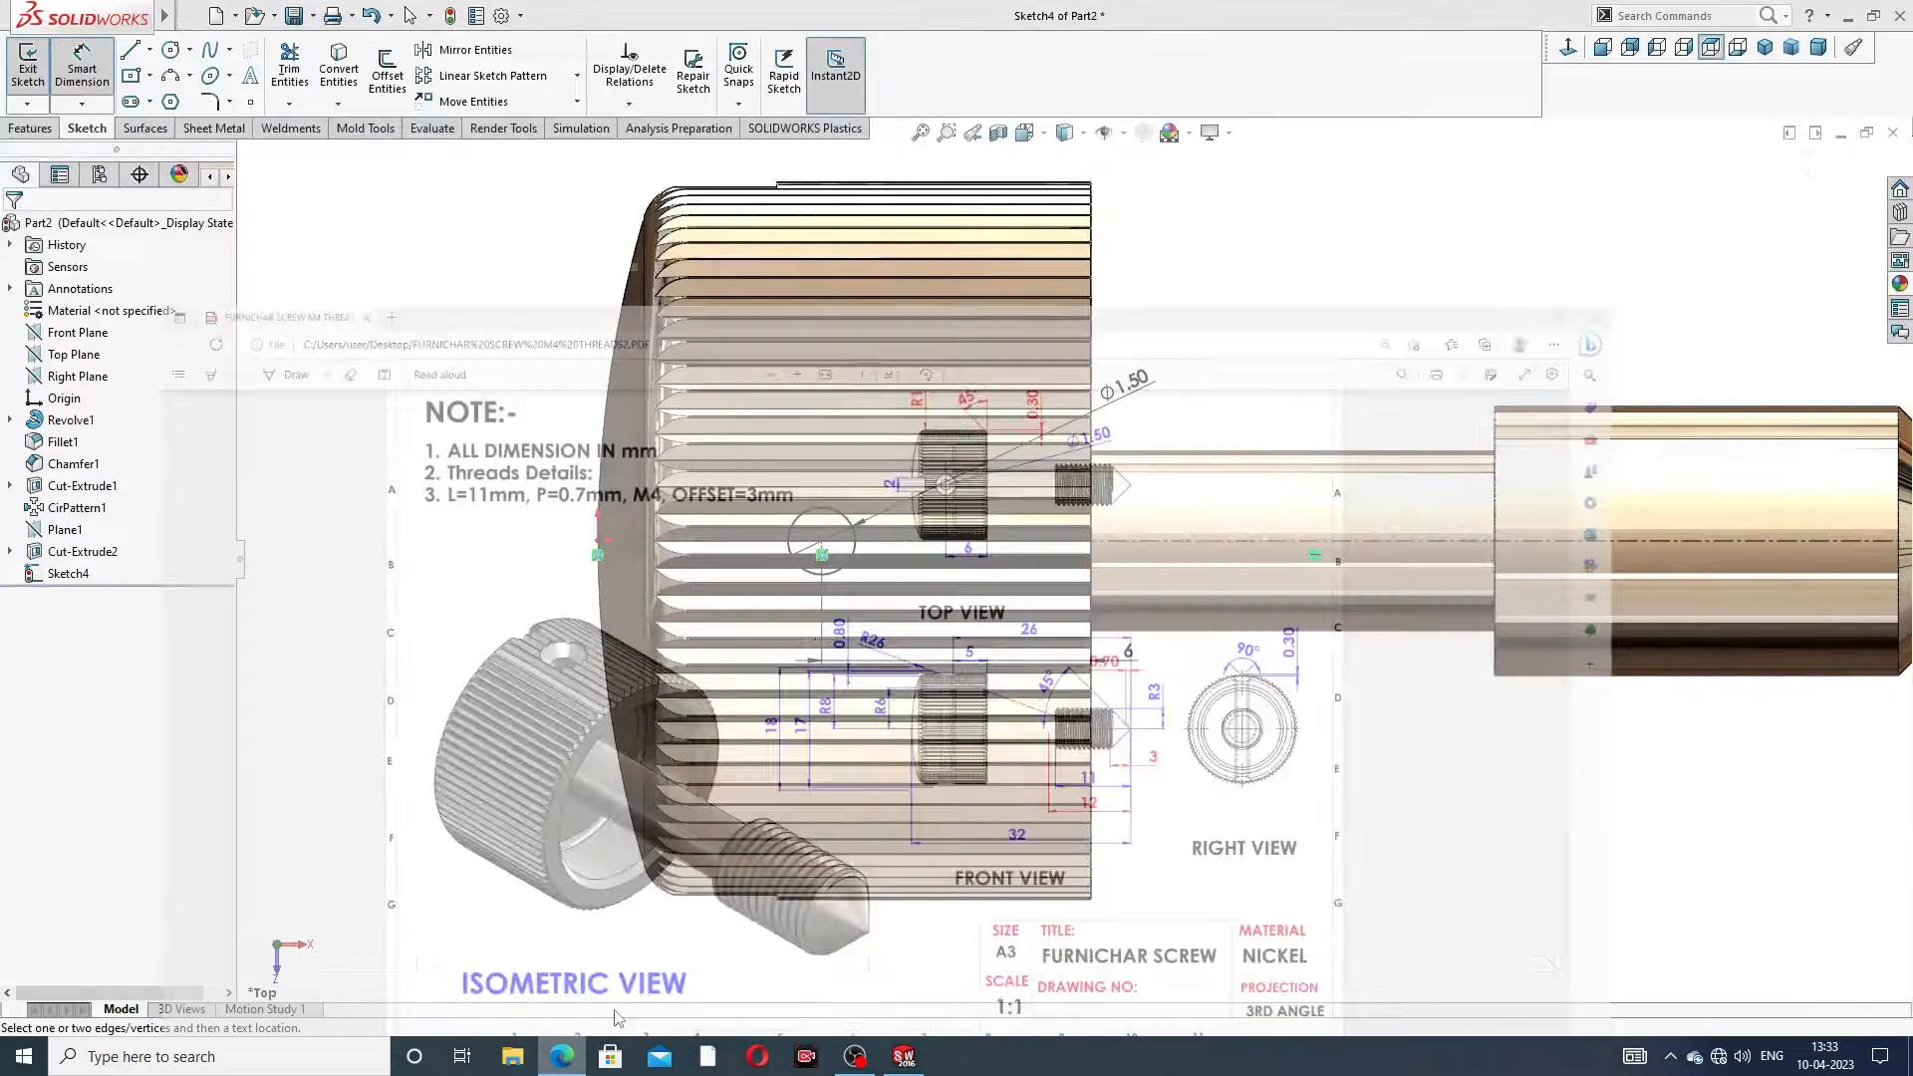
right_click(1381, 351)
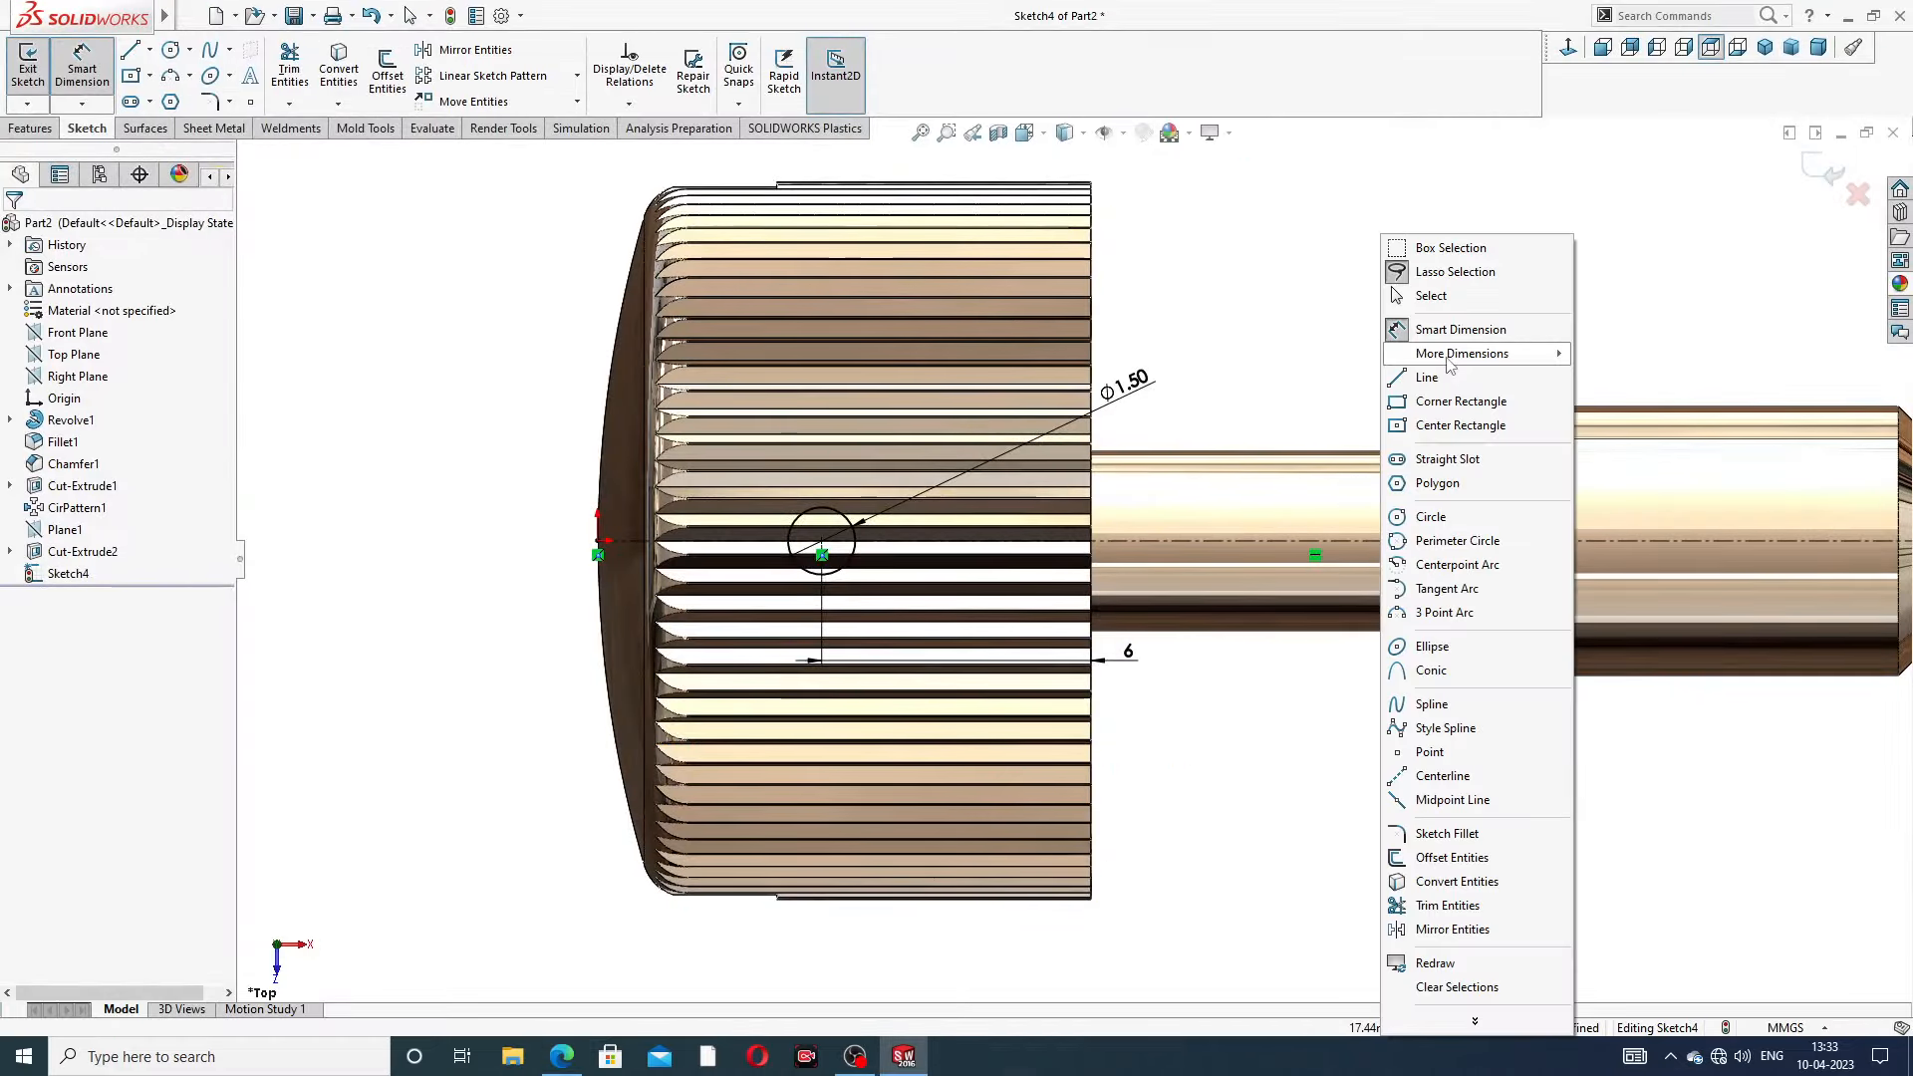
left_click(1444, 297)
left_click(30, 128)
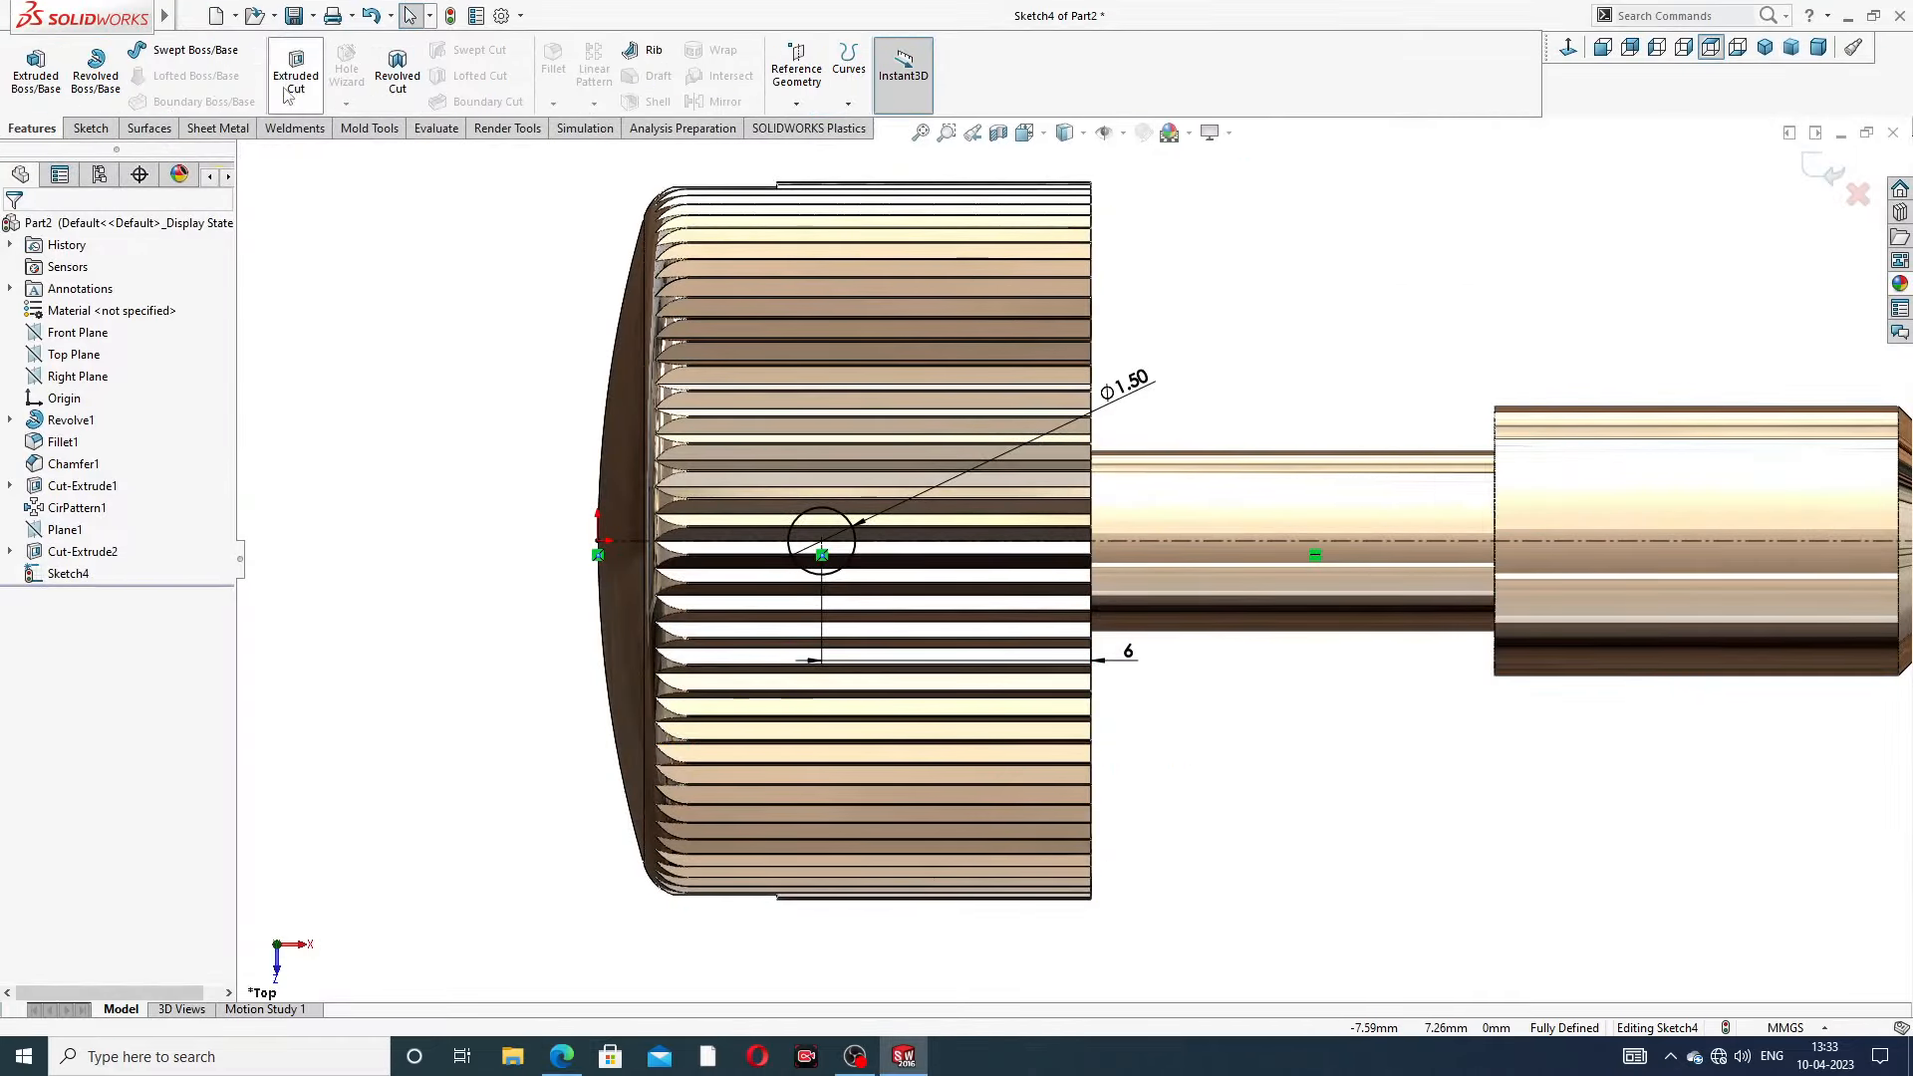
left_click(296, 70)
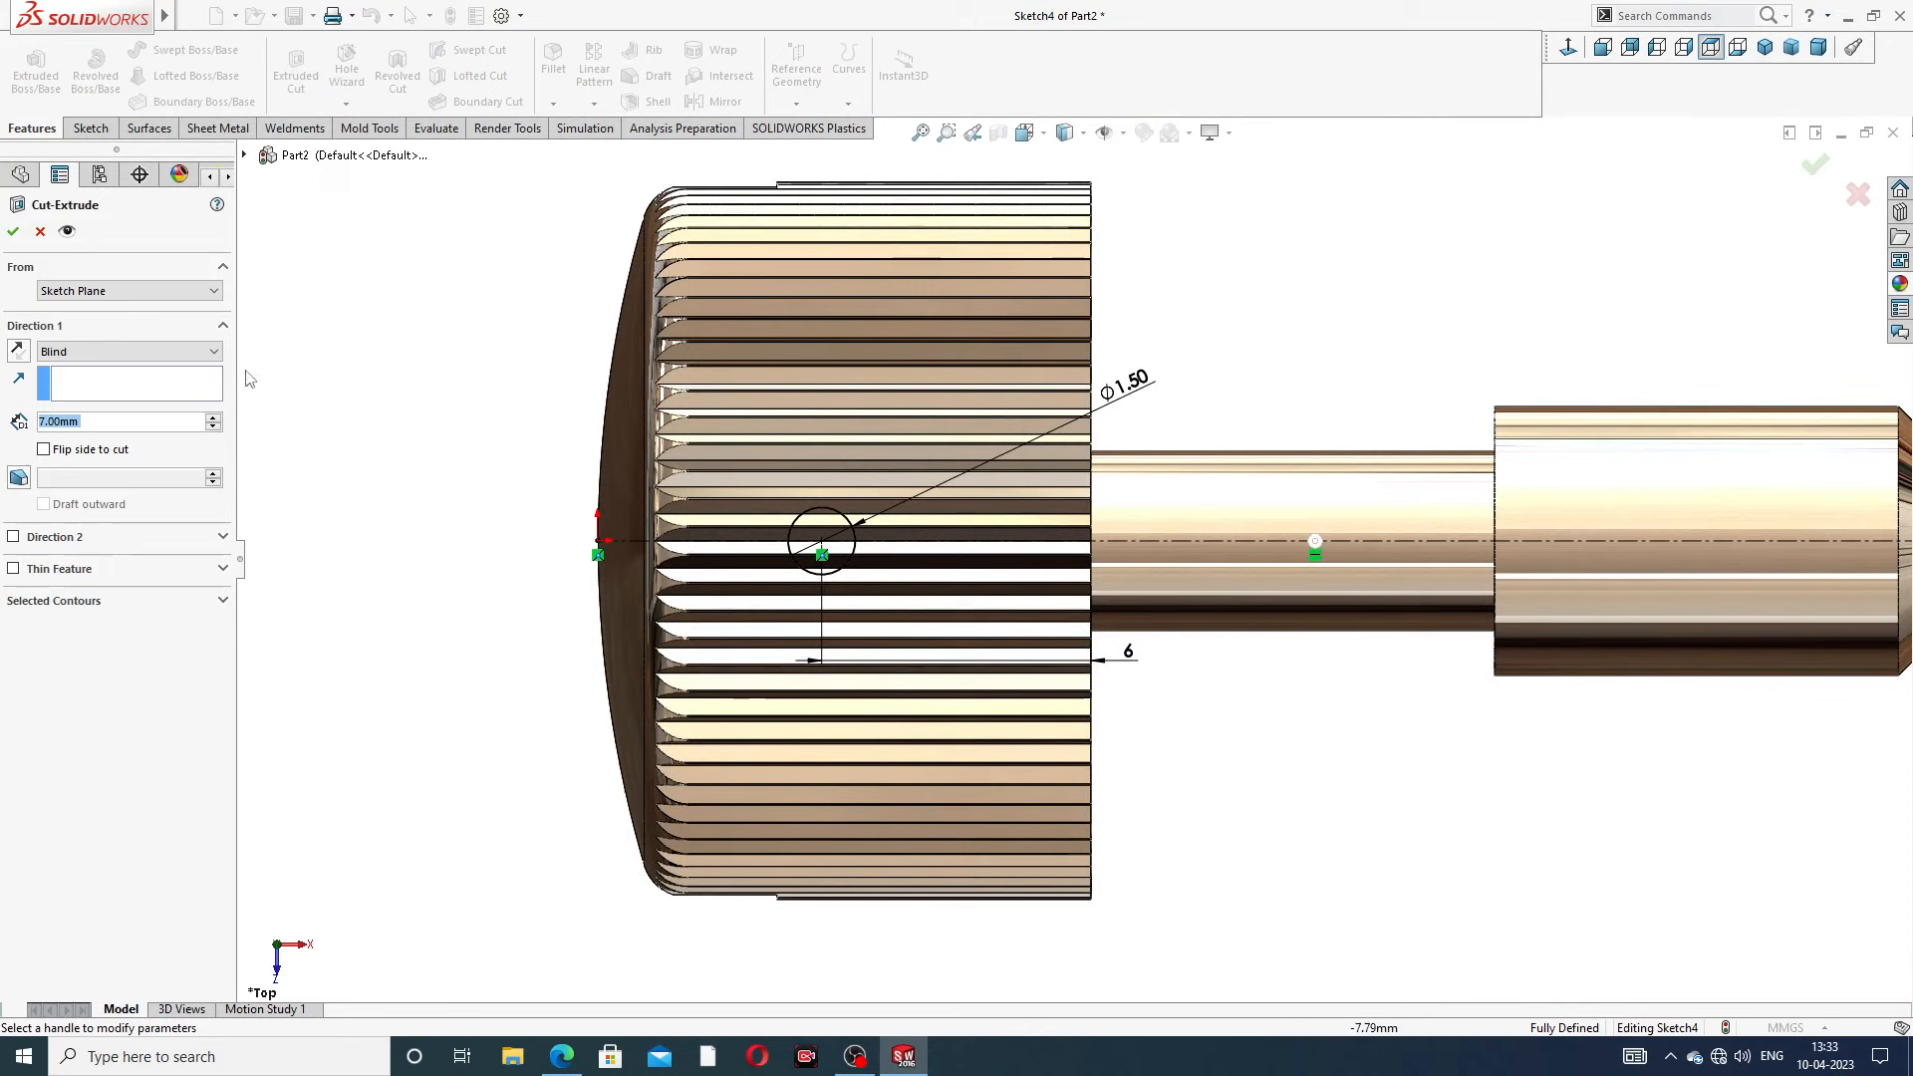
left_click(109, 354)
left_click(132, 397)
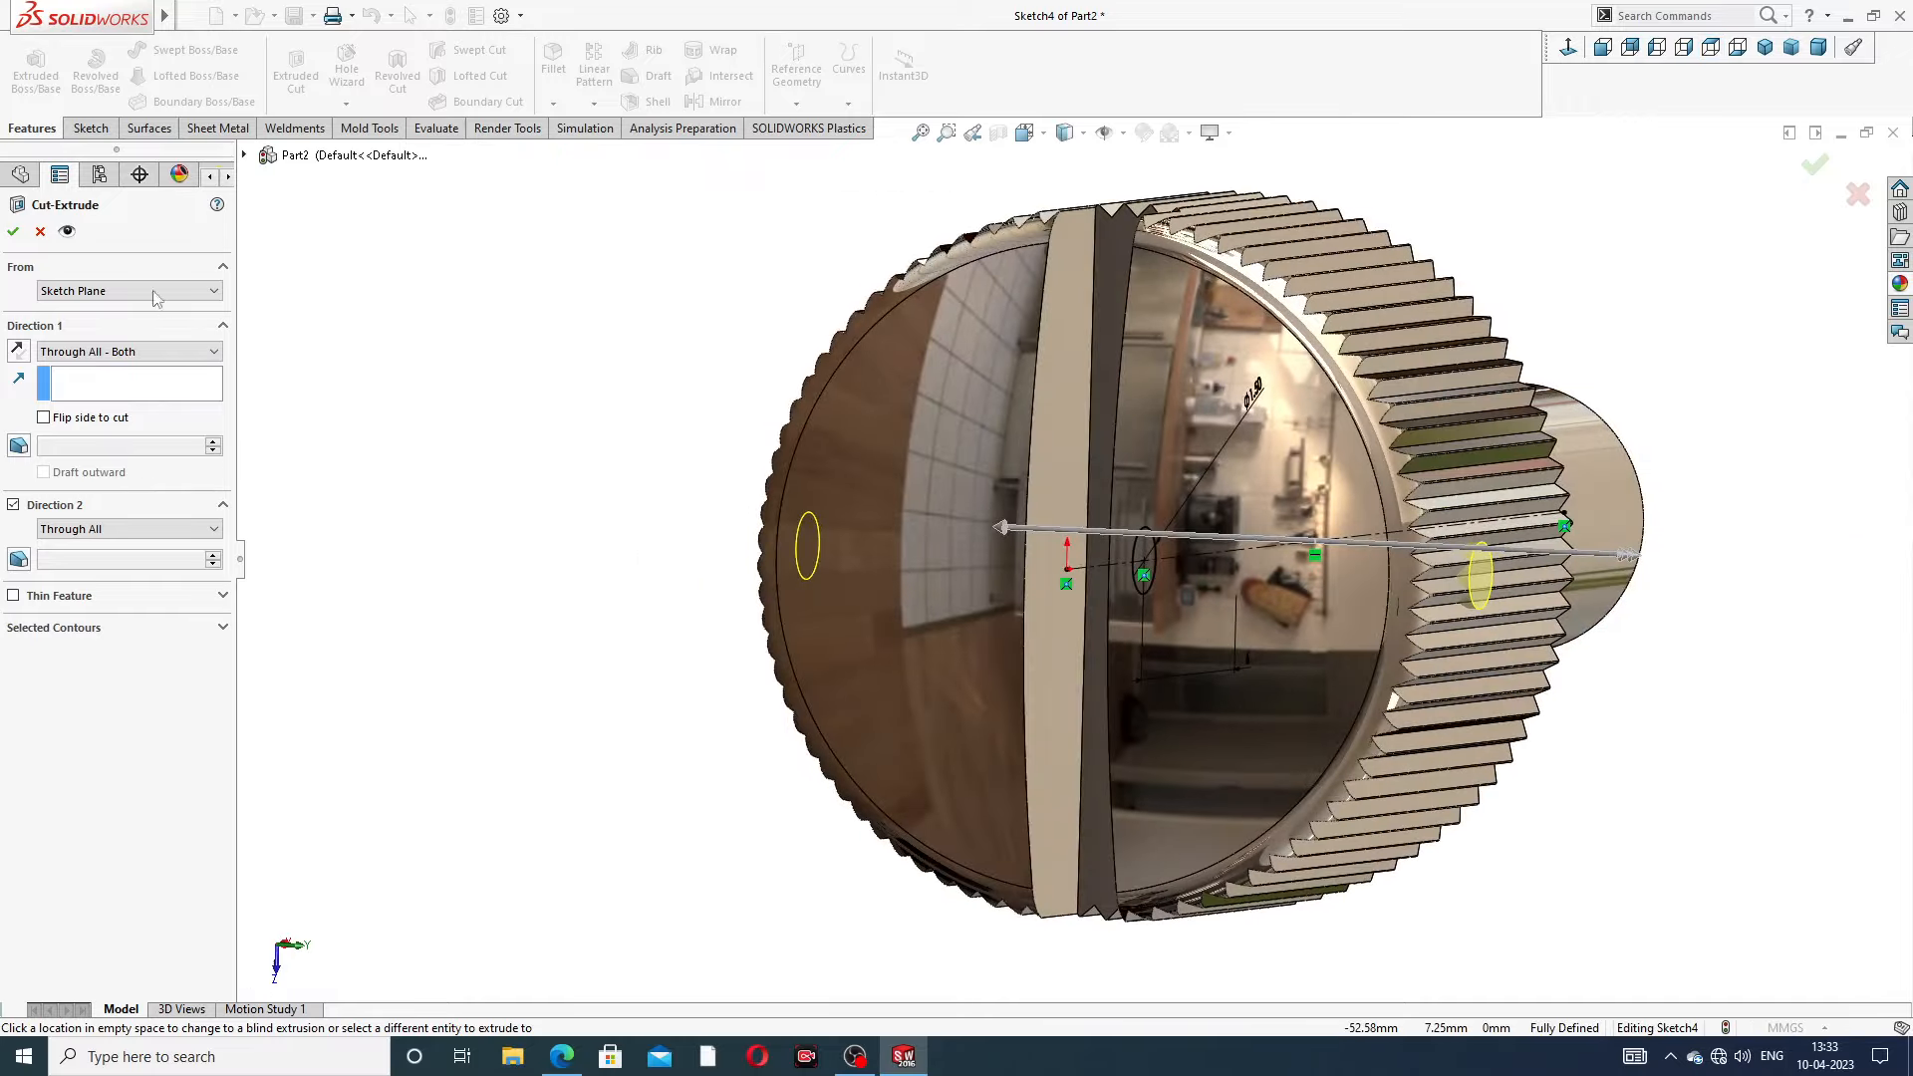
left_click(13, 231)
Inspect the cross hole through the knurled head from several angles
scroll(1593, 430, "up", 3)
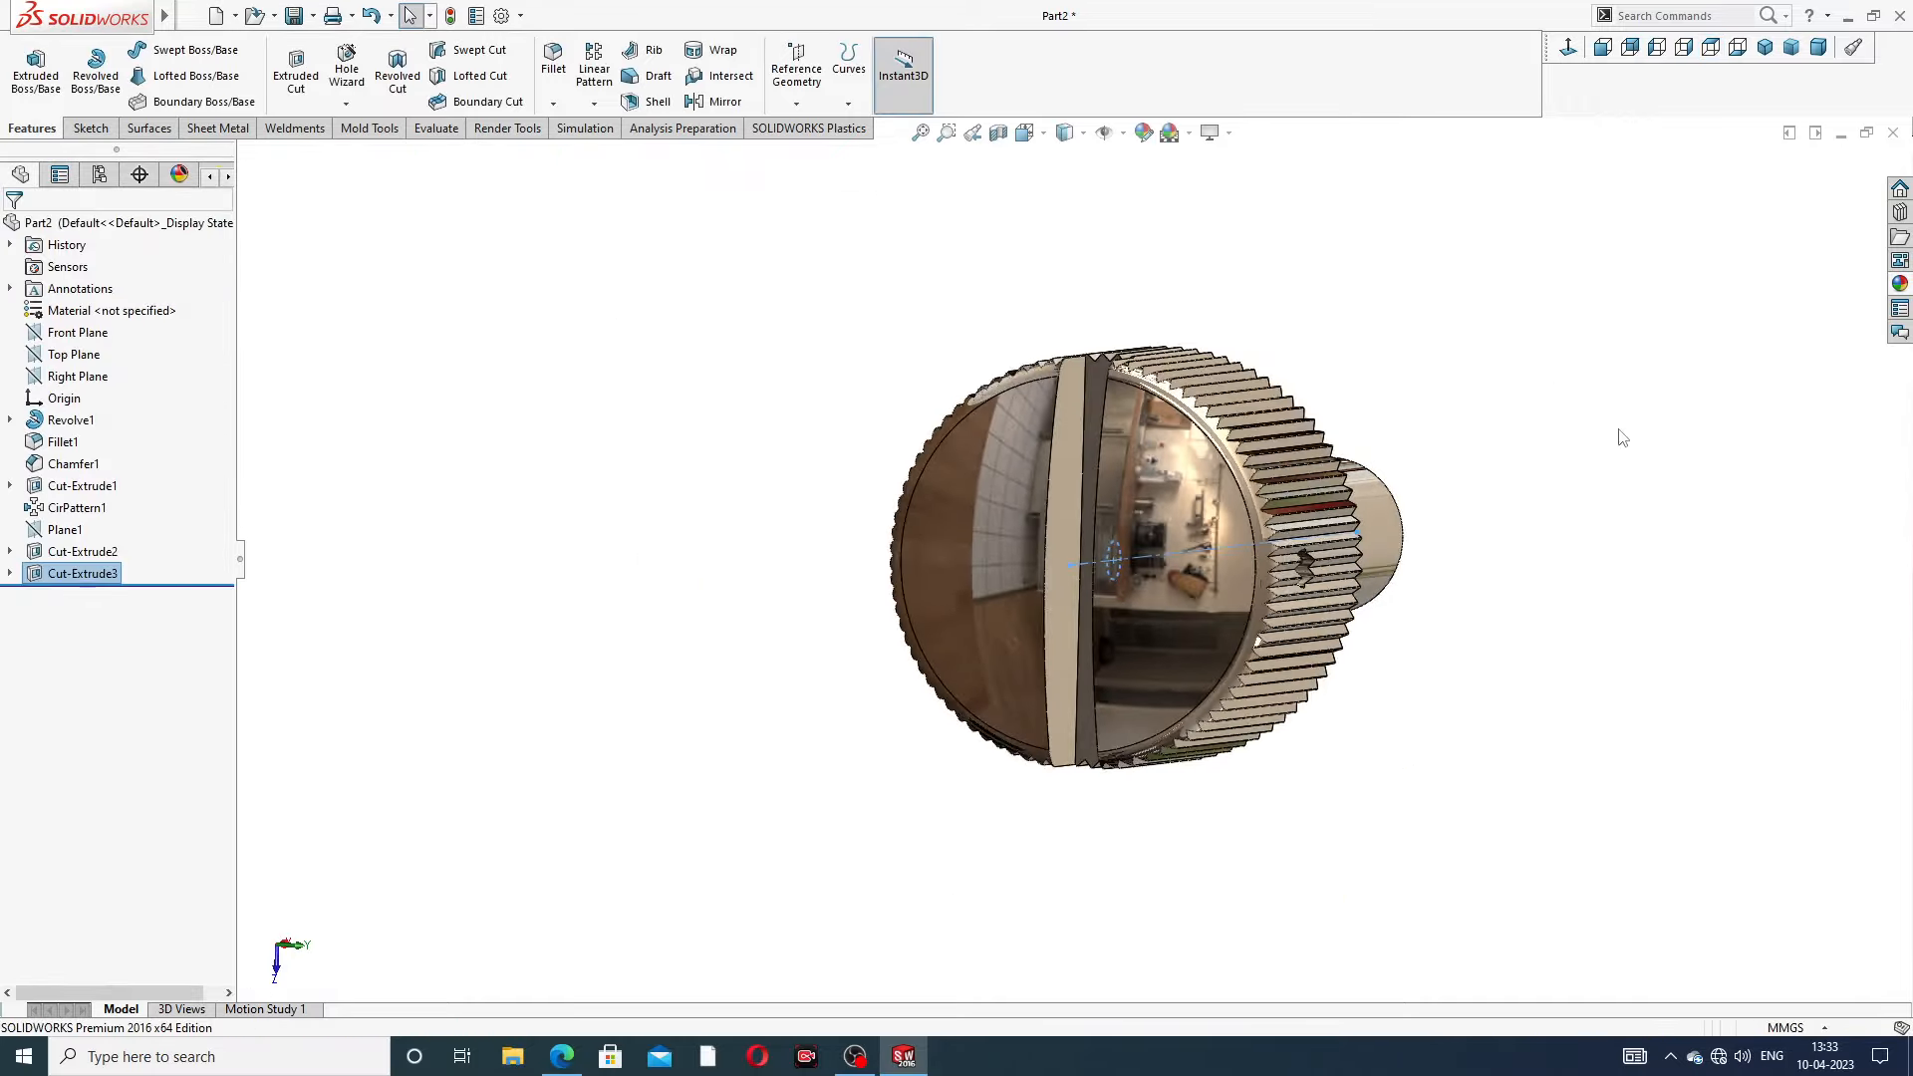
middle_click_drag(1618, 432, 1387, 435)
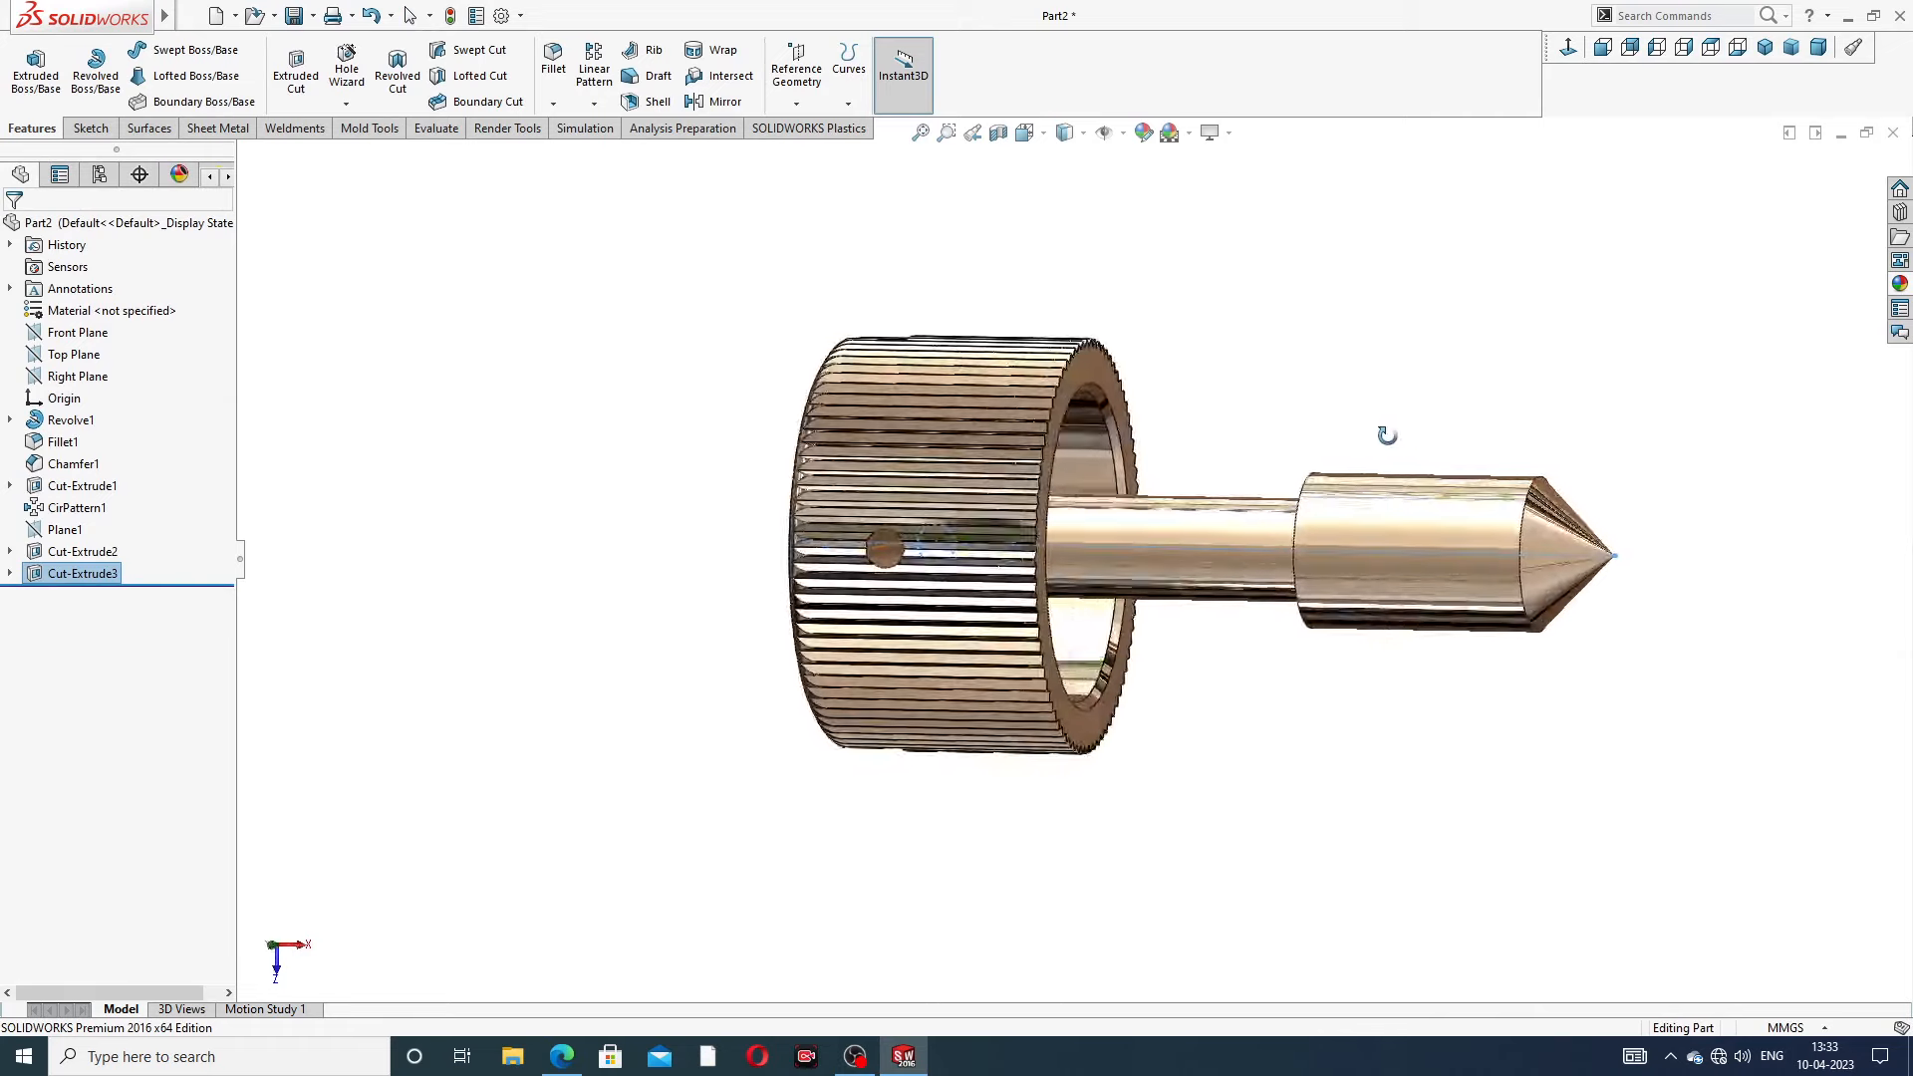
left_click(1236, 410)
scroll(977, 528, "down", 5)
scroll(1221, 465, "up", 3)
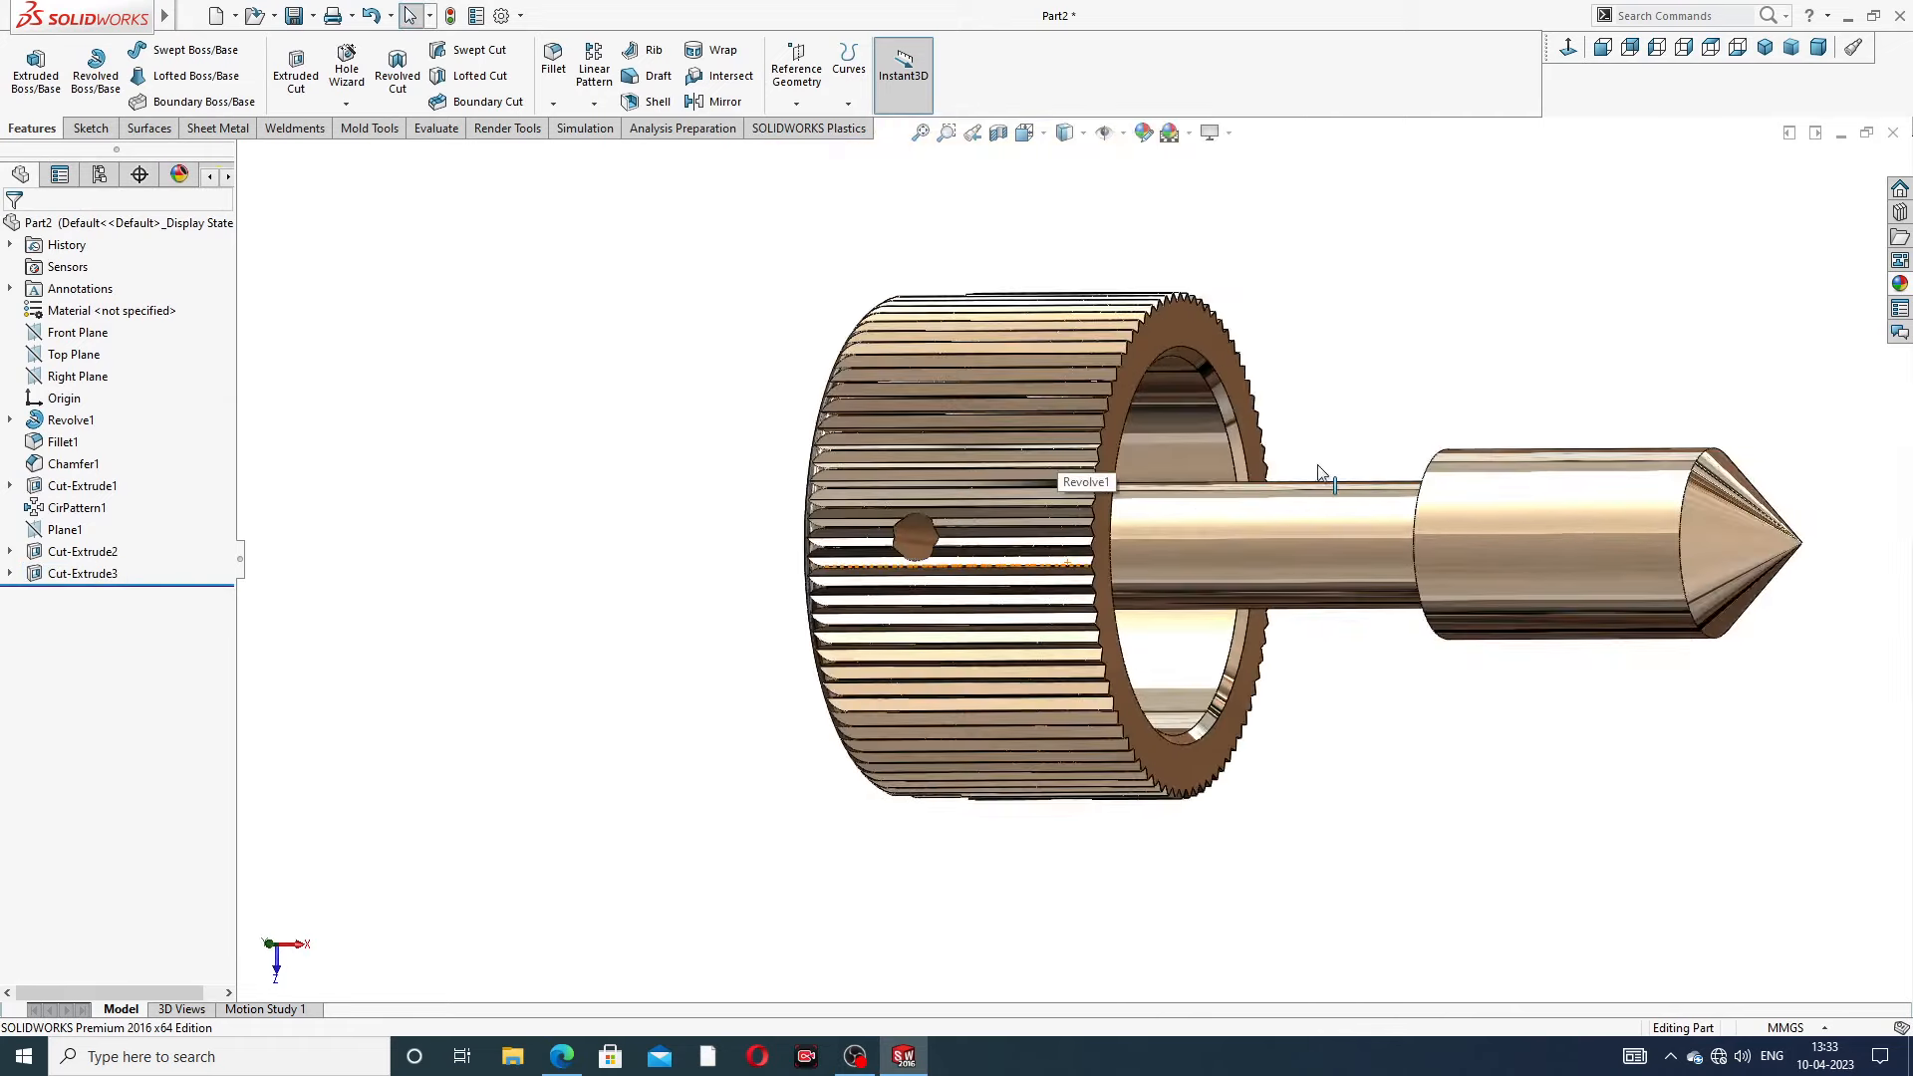
middle_click_drag(1315, 466, 1345, 323)
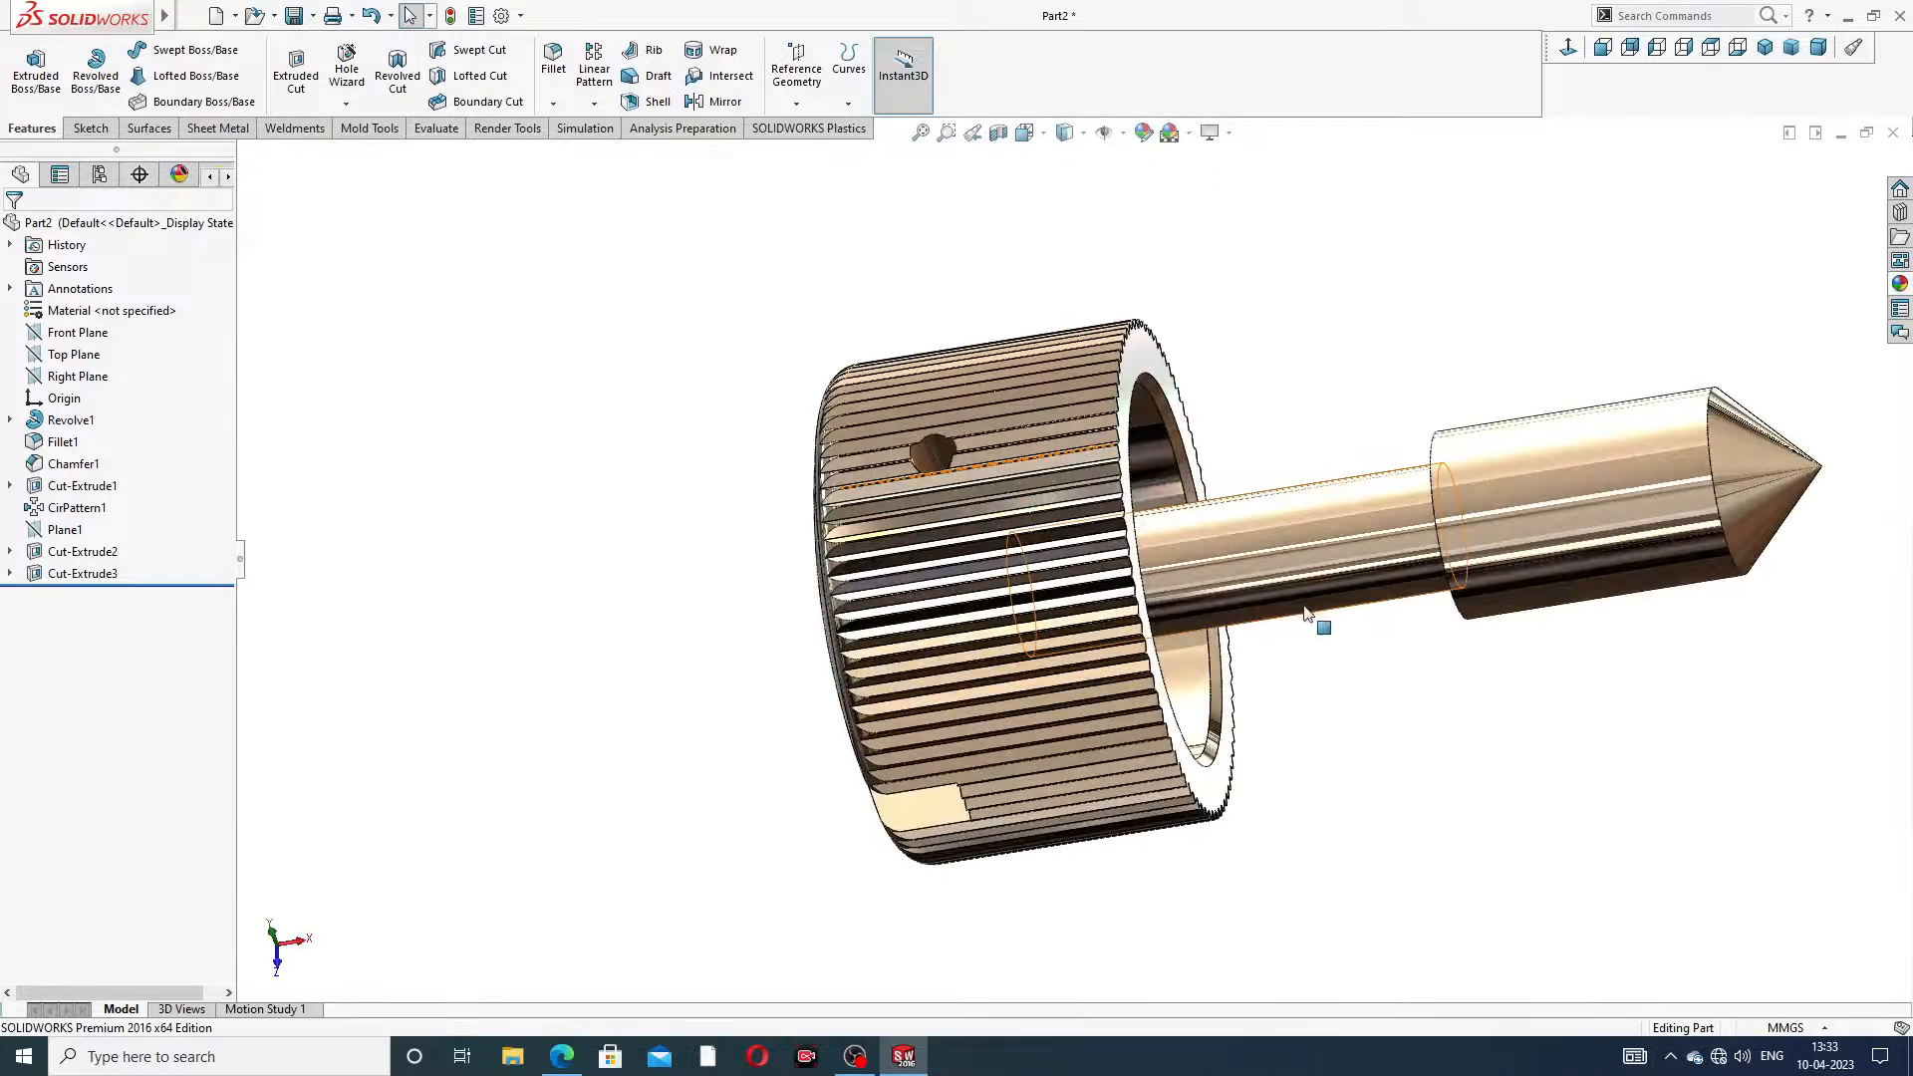
mouse_move(1324, 627)
middle_mouse_down()
mouse_move(1401, 401)
mouse_move(1345, 414)
mouse_move(1311, 564)
mouse_move(1255, 586)
middle_mouse_up()
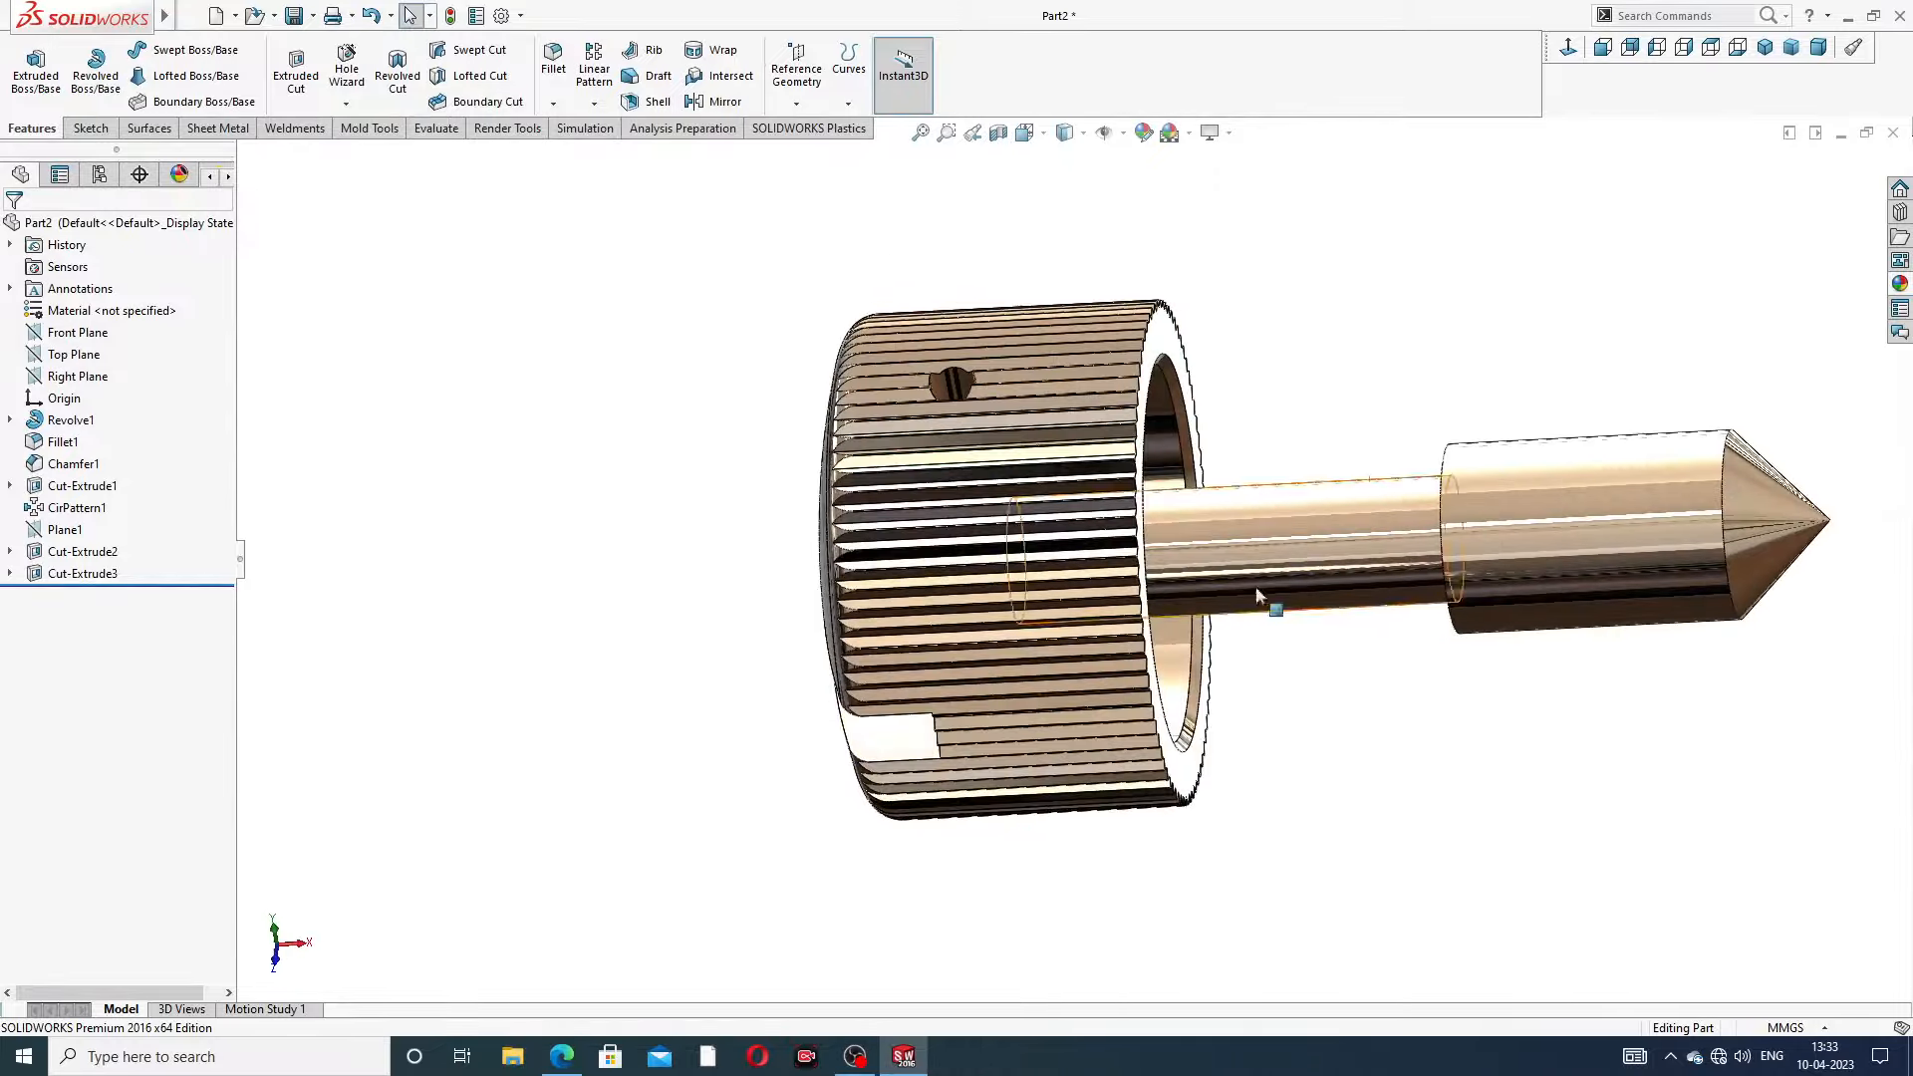
Check the thread details in the PDF drawing, then examine the thick shank section next to the pointed tip
left_click(561, 1056)
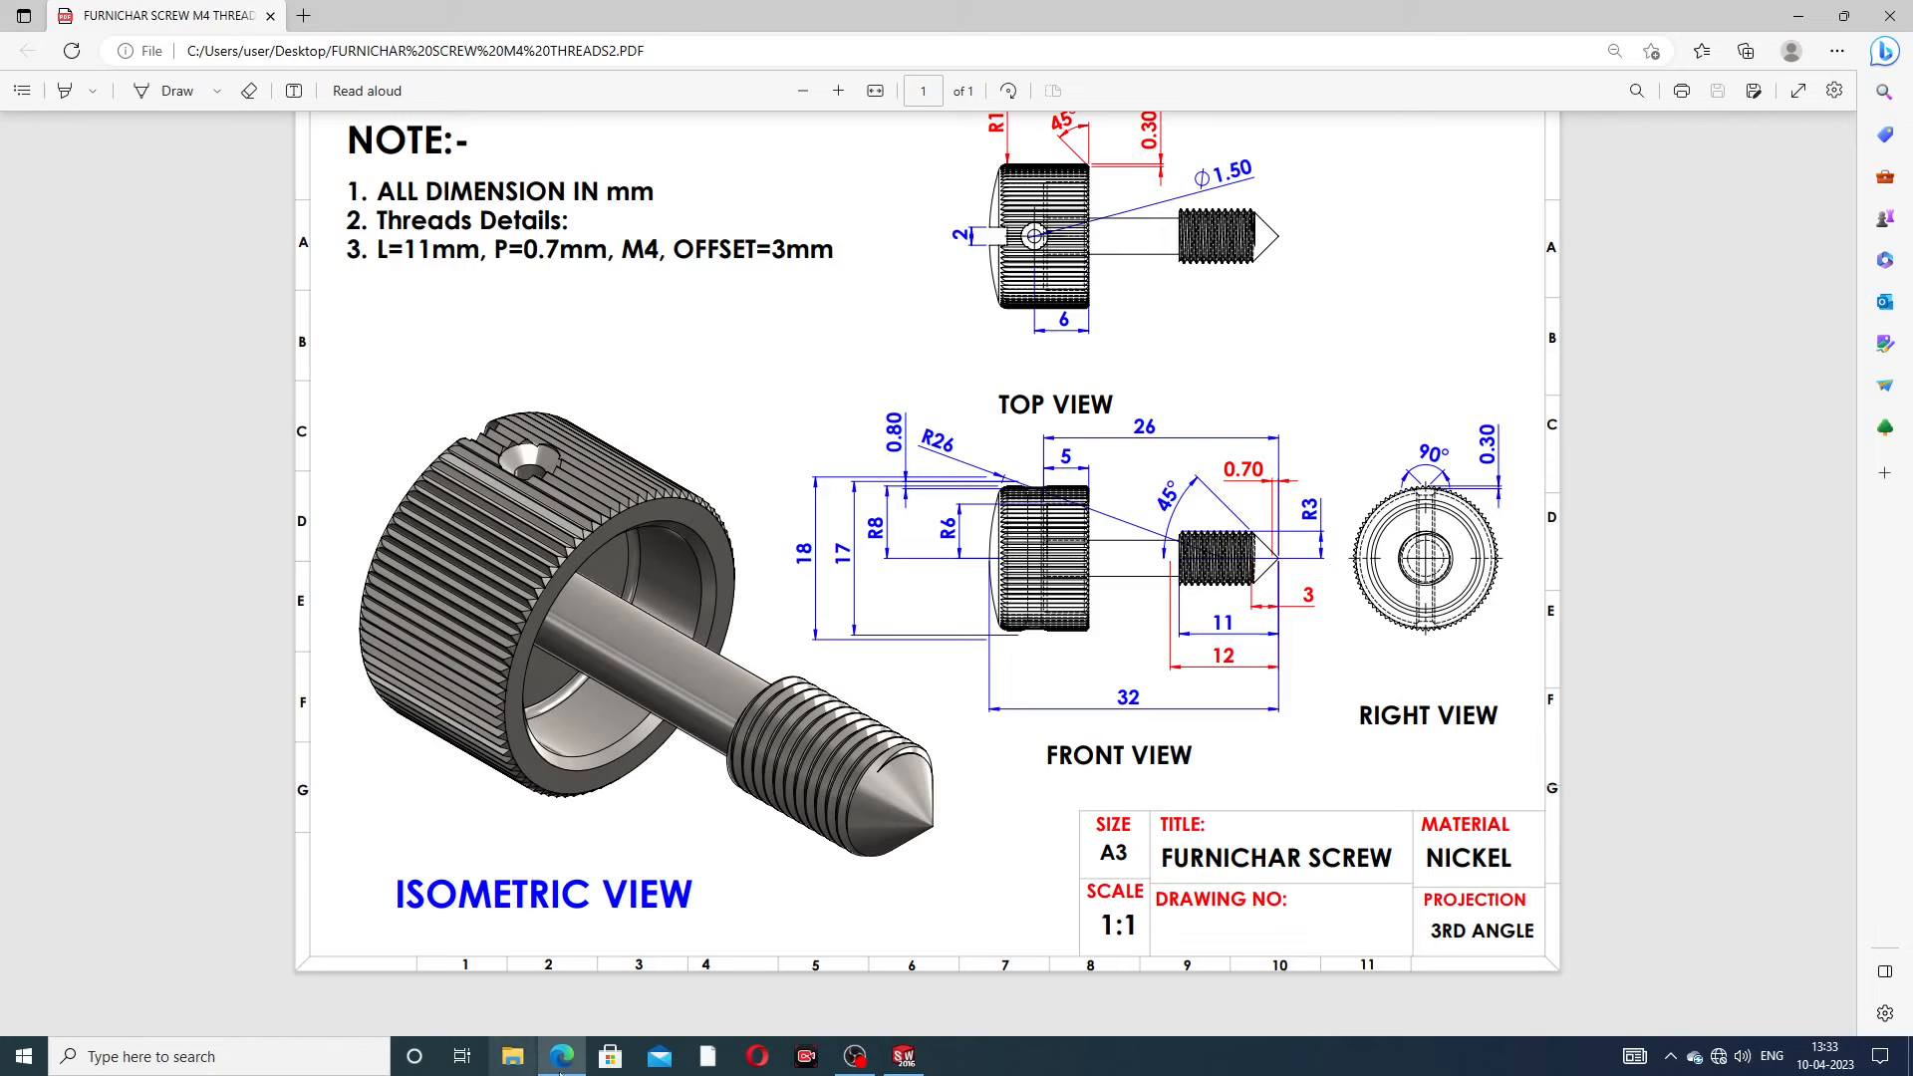
left_click(569, 1059)
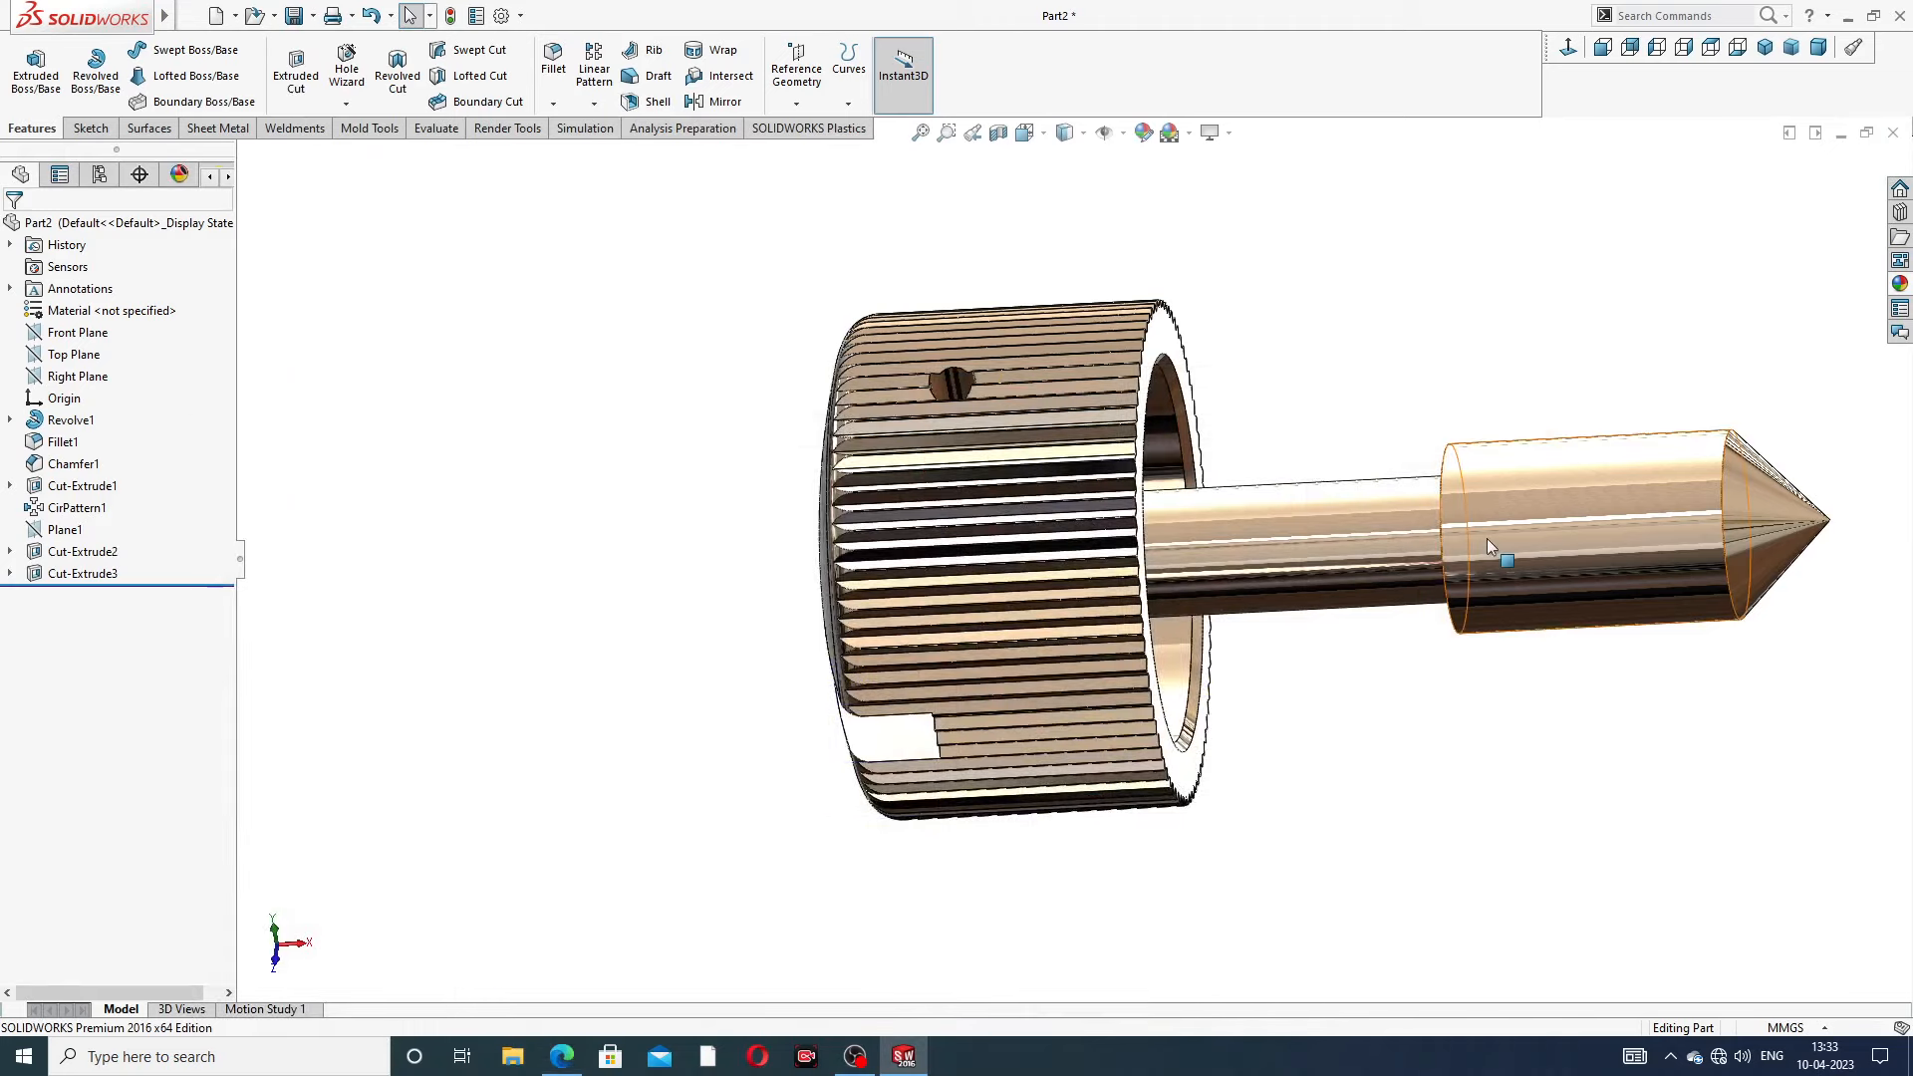
scroll(1487, 538, "up", 2)
middle_click_drag(1486, 537, 1533, 530)
scroll(1533, 530, "down", 3)
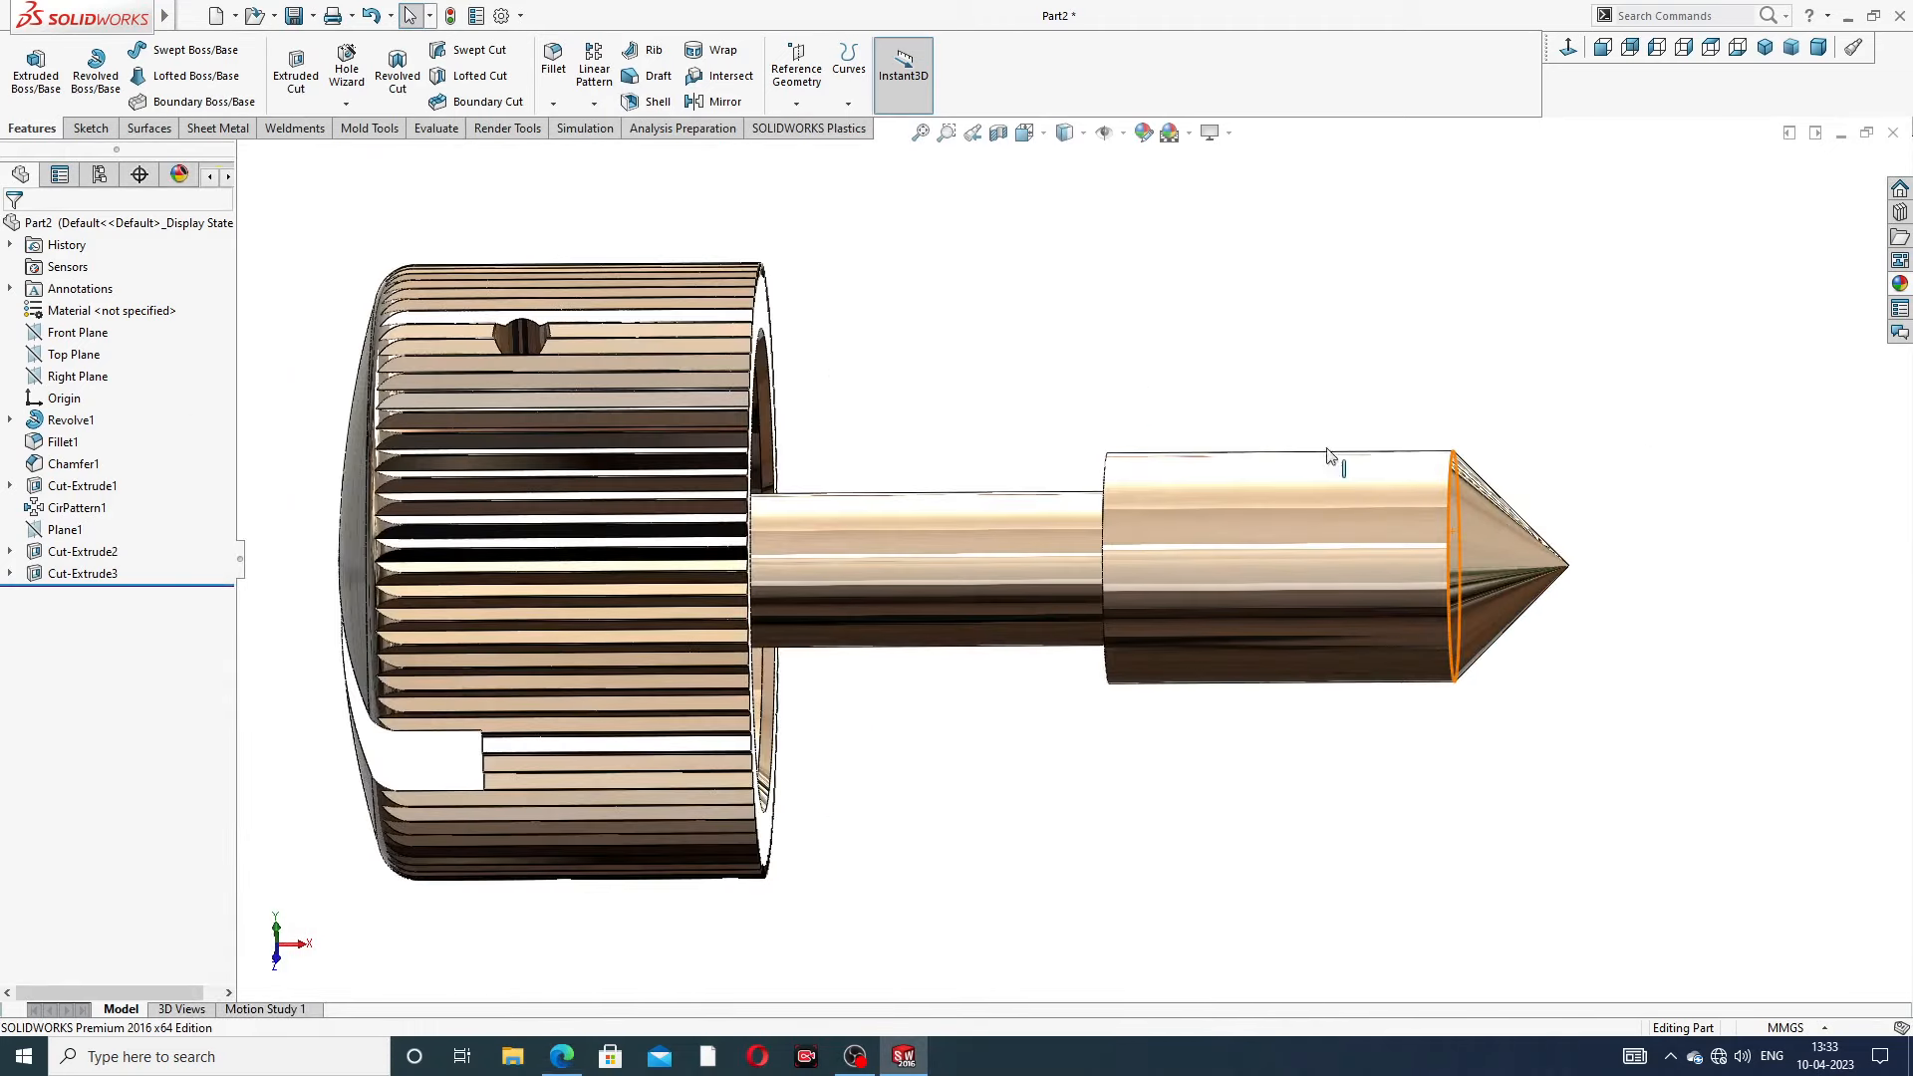
Start a cut thread from the edge between the thick shank and pointed tip, Metric Die M4x0.7 with a blind depth of 11 mm
left_click(346, 102)
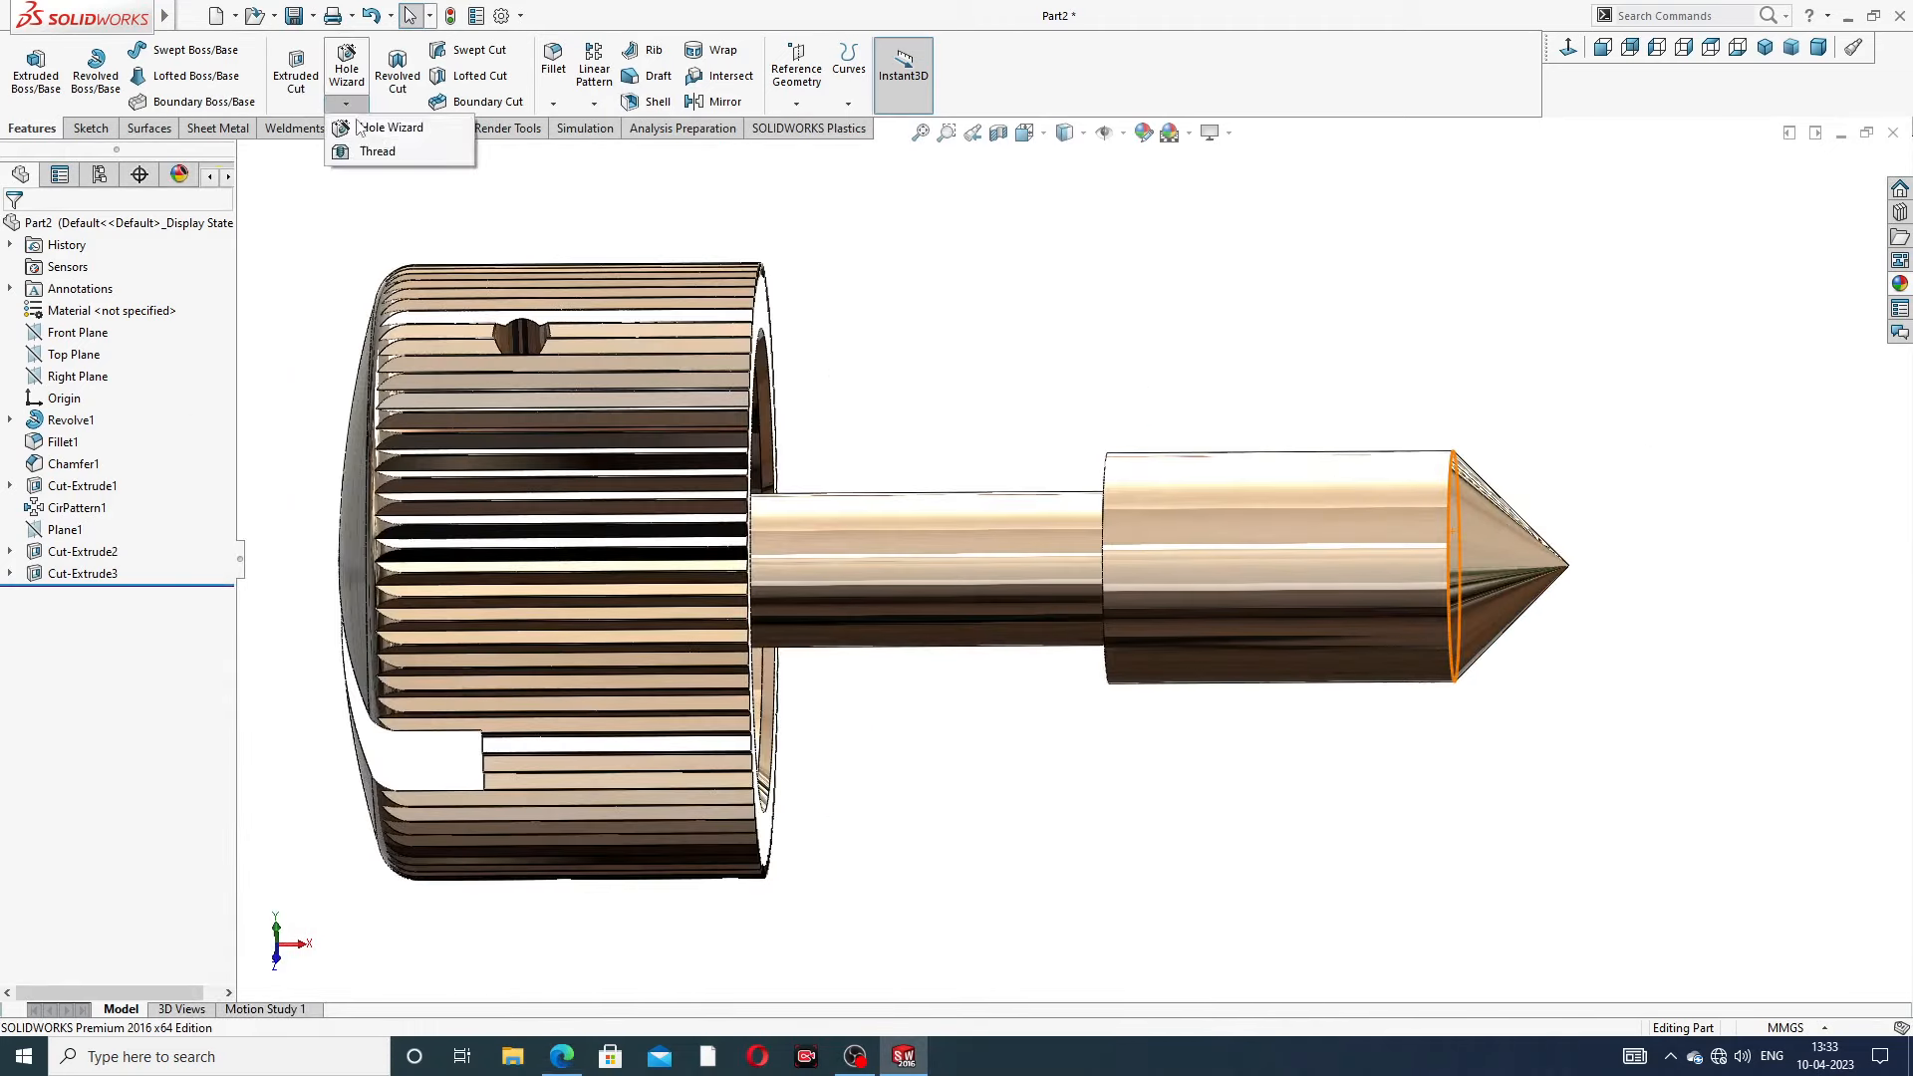
left_click(375, 154)
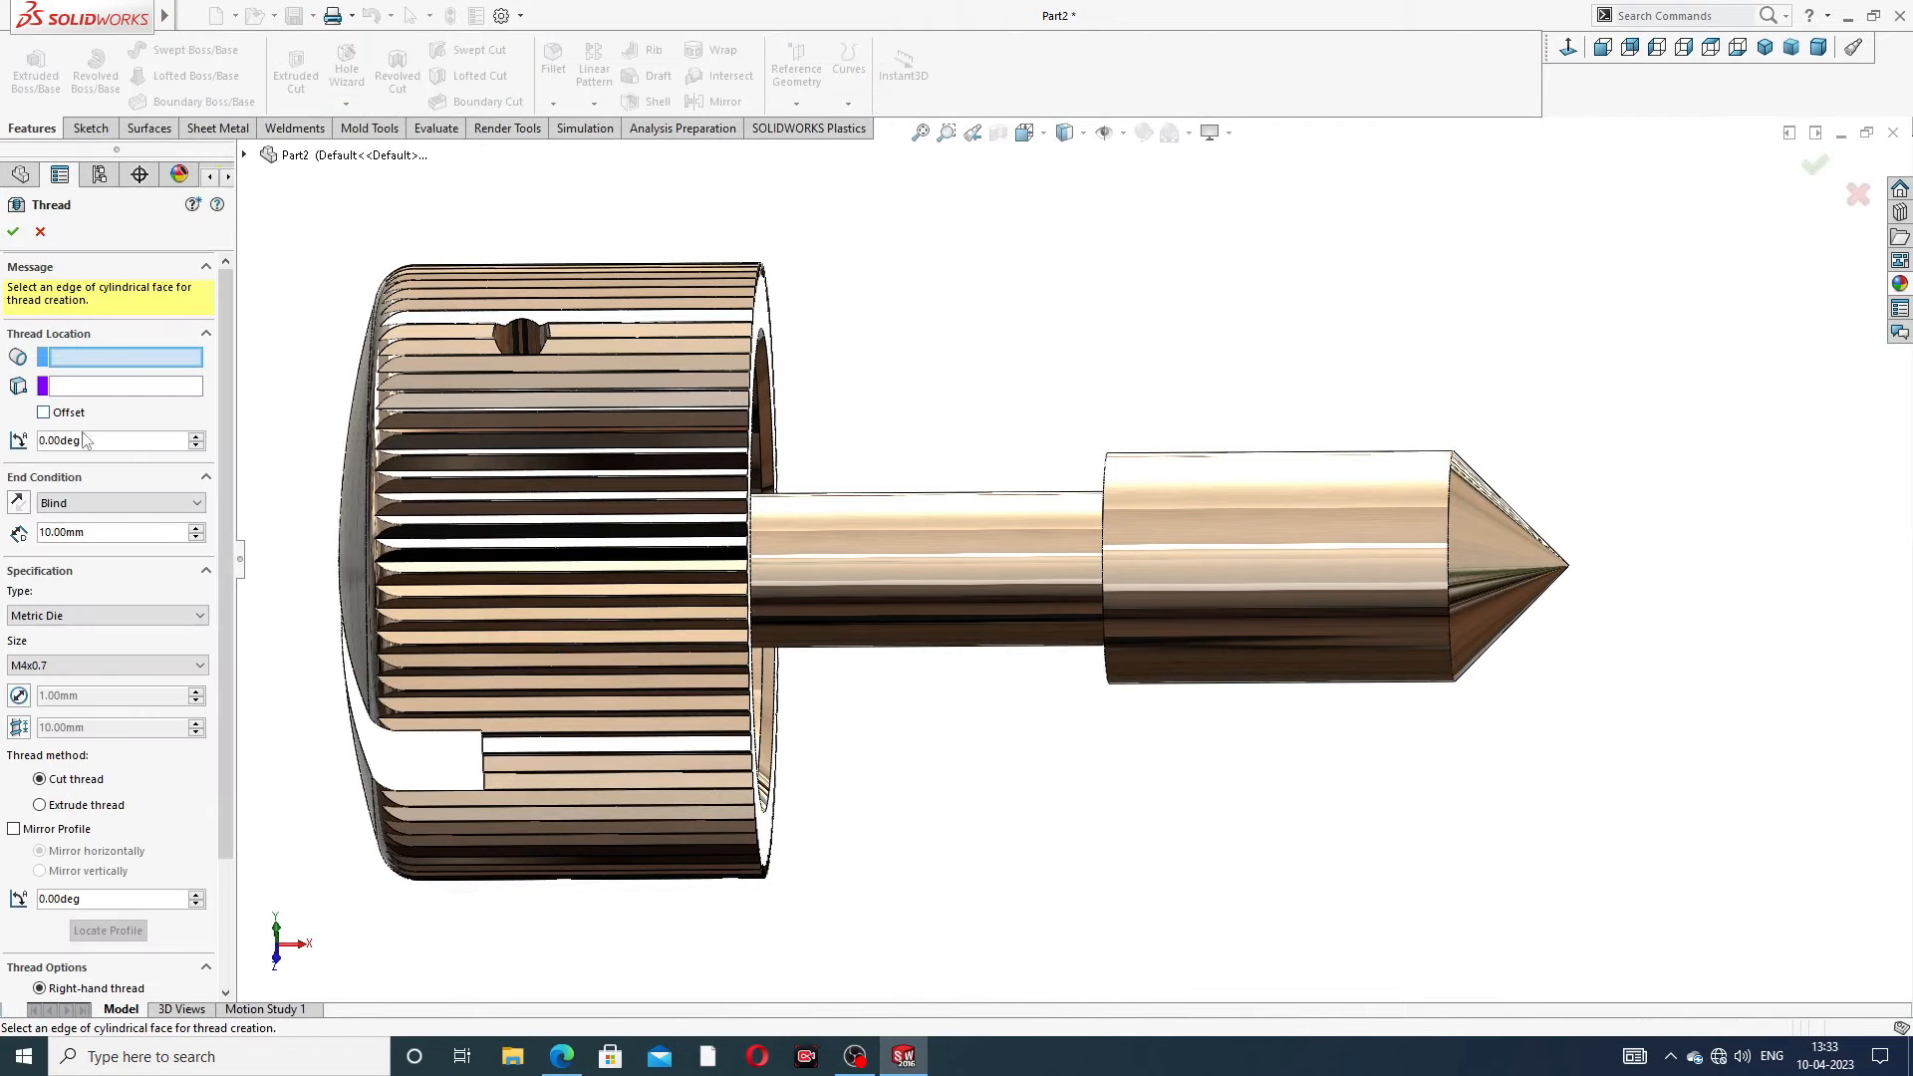
left_click_drag(105, 530, 4, 530)
type("11")
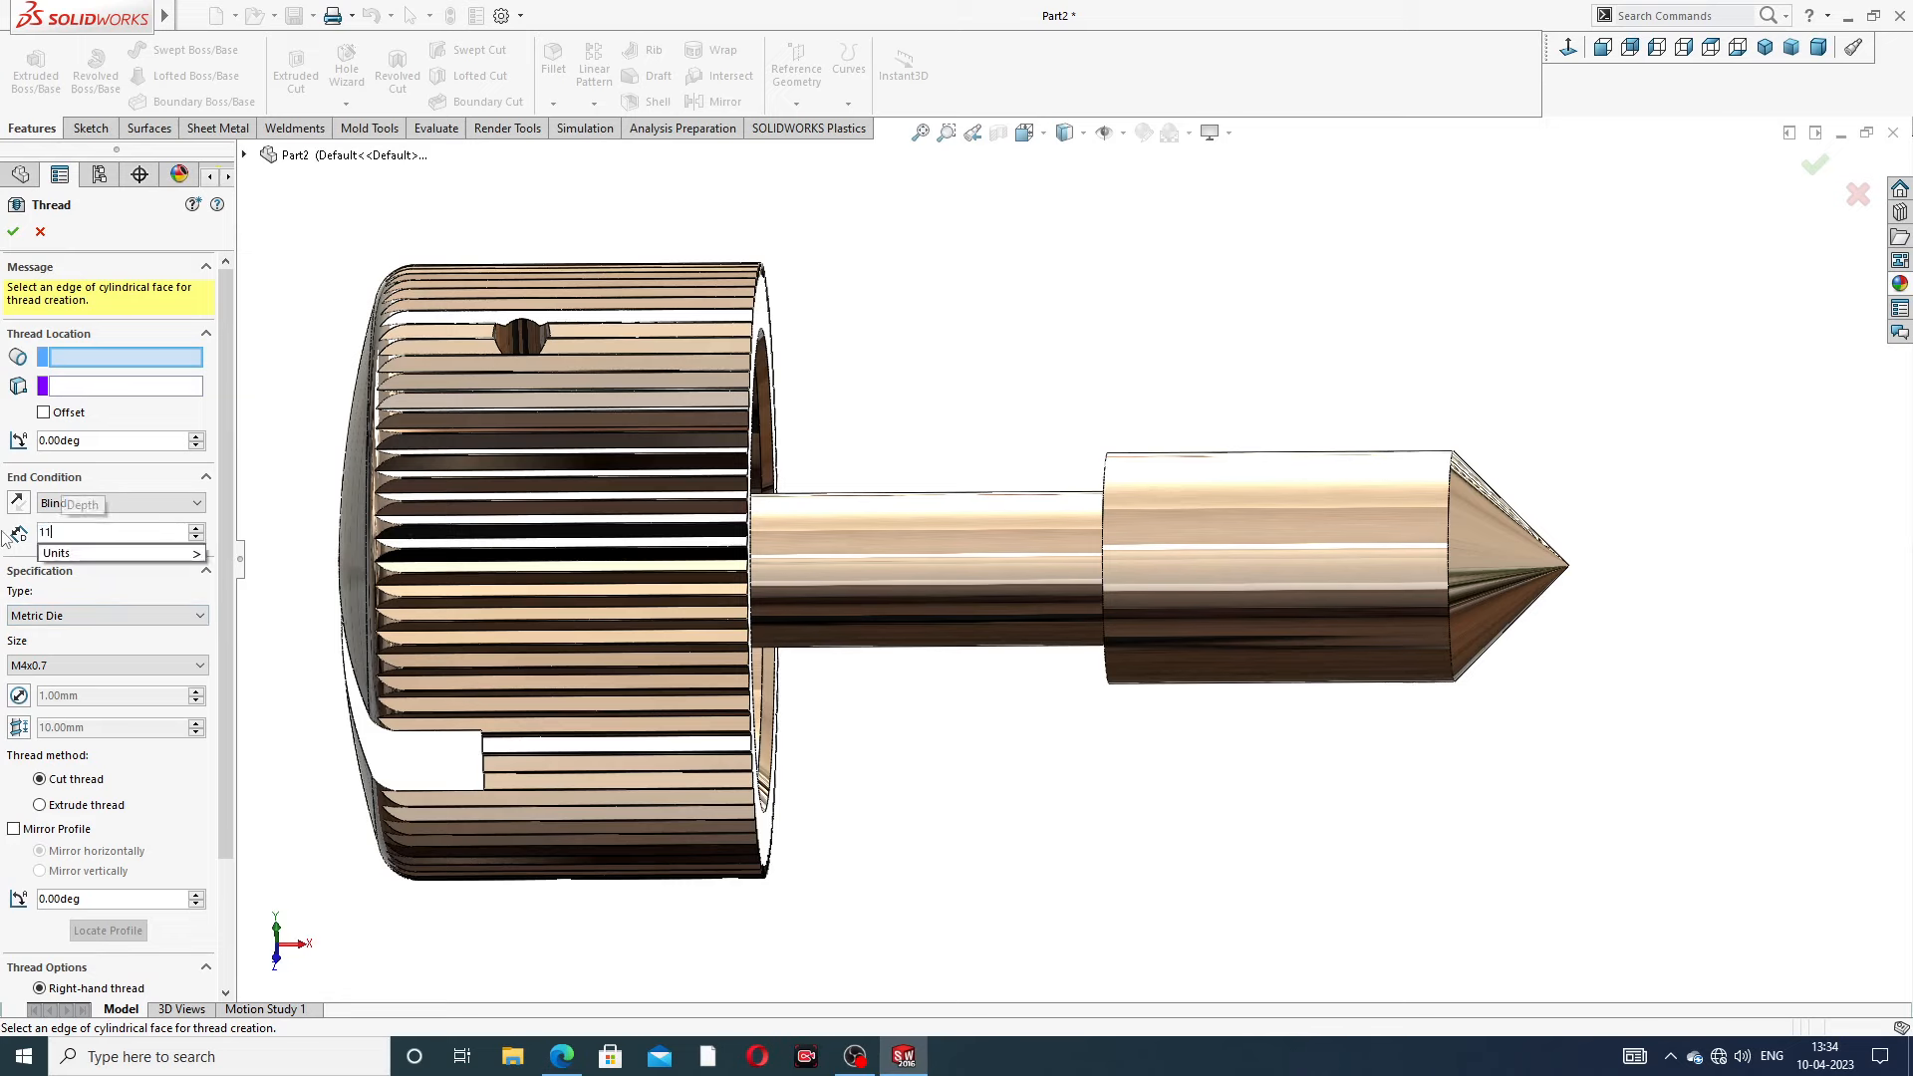
key("Return")
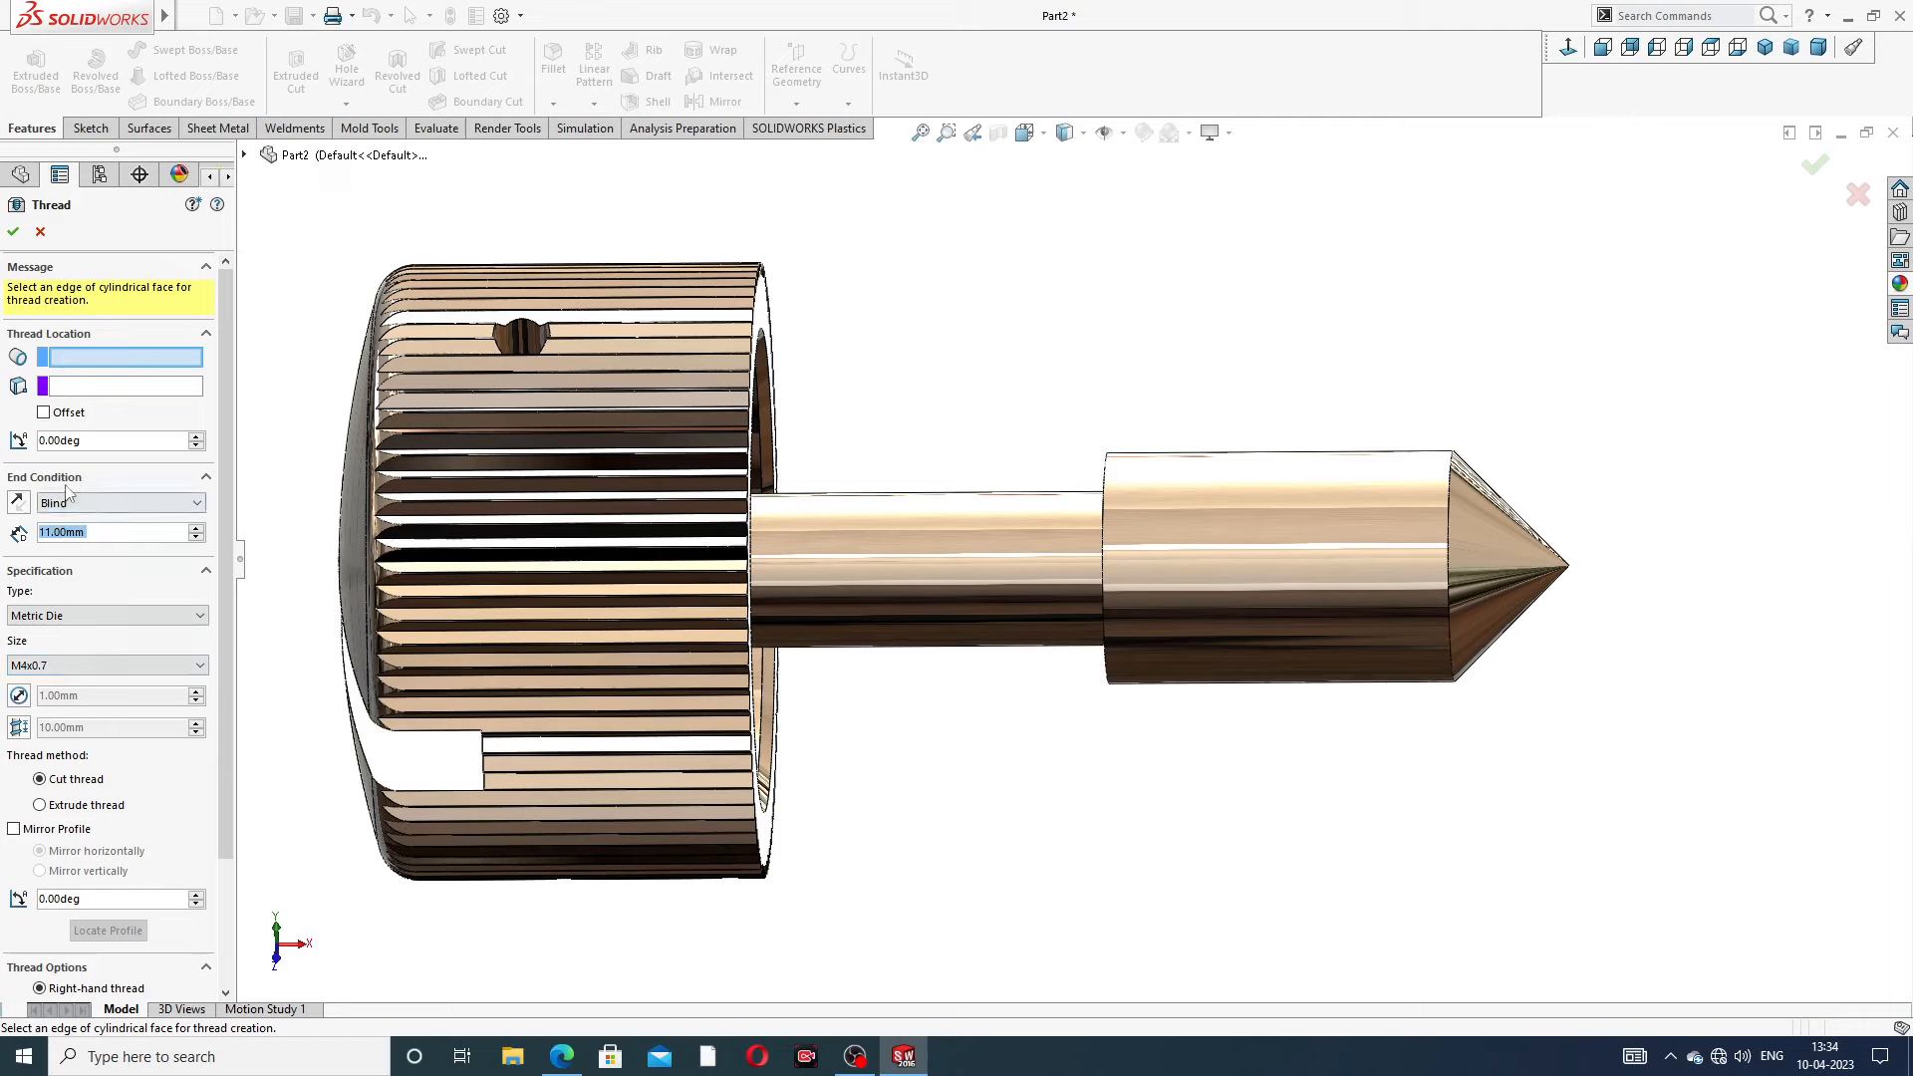
left_click(1448, 501)
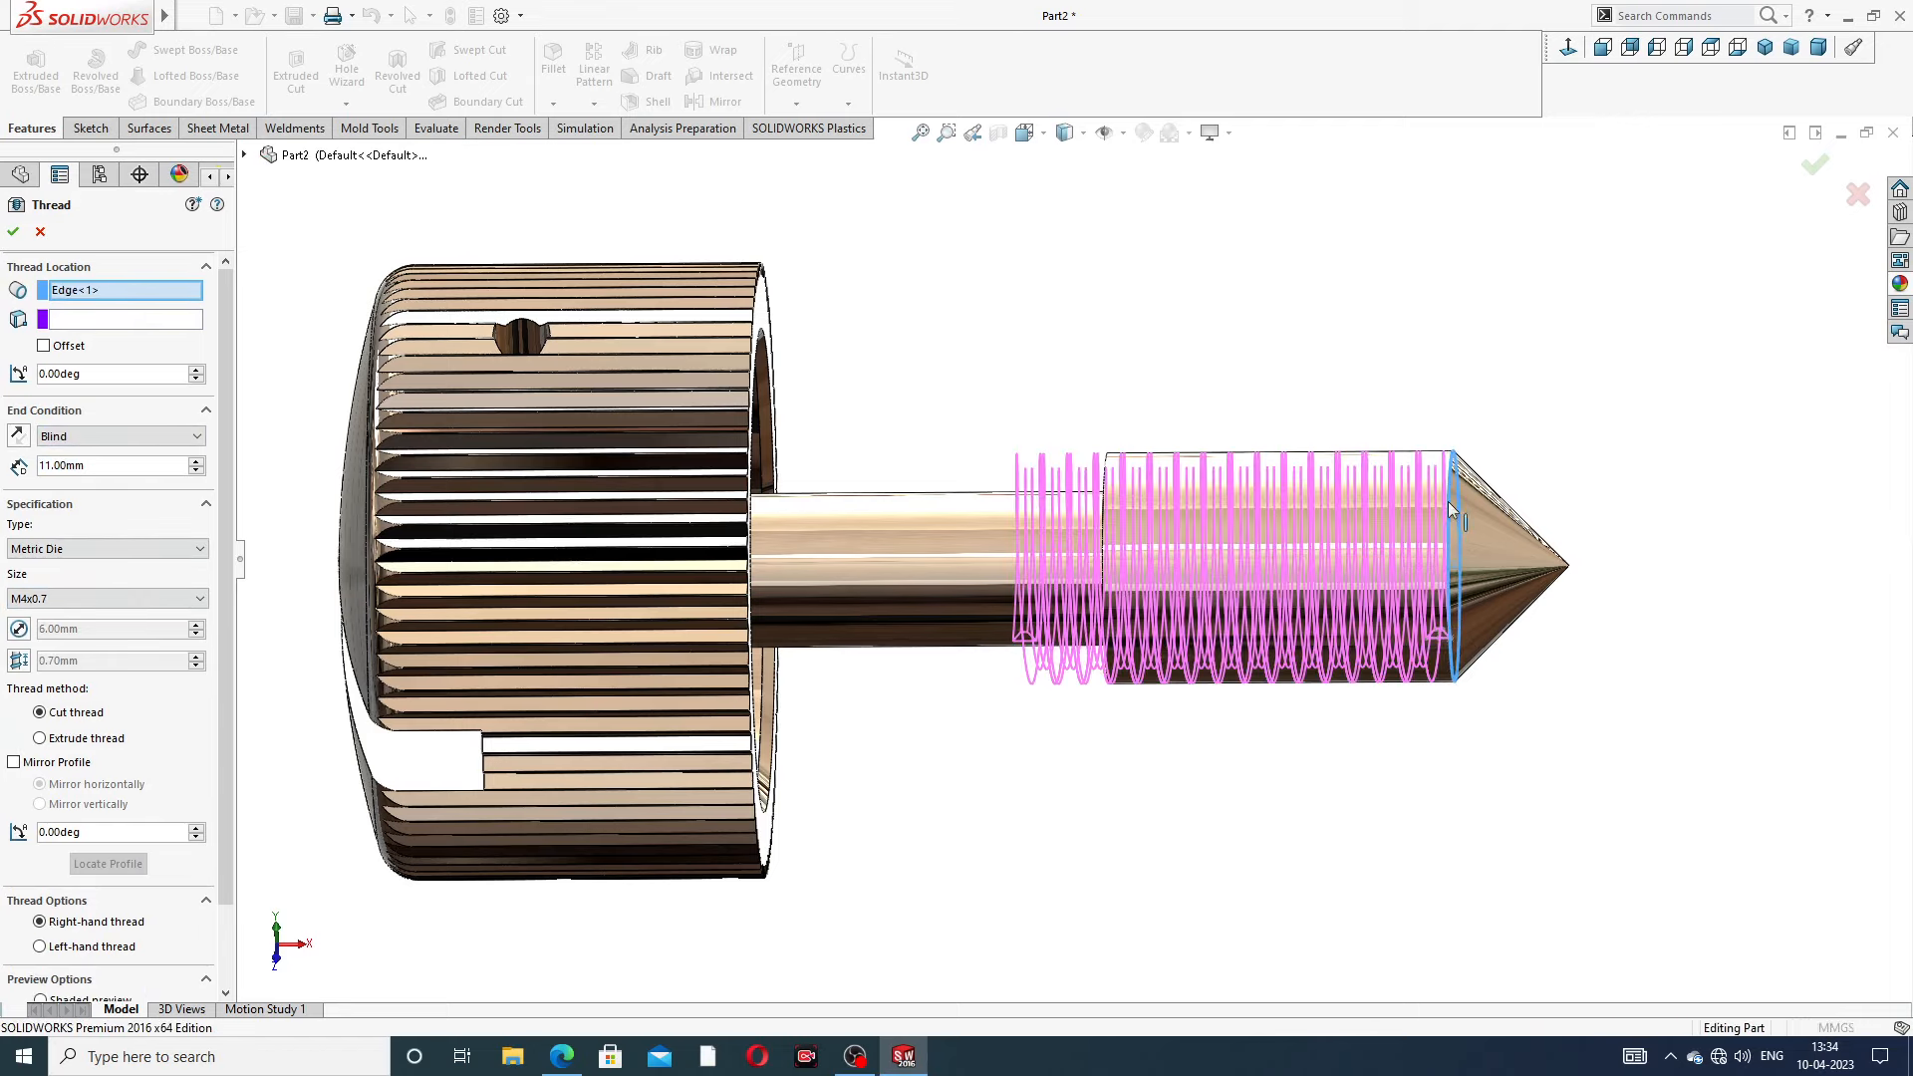
Enable the thread's start offset, reverse it towards the pointed tip and set it to 2 mm
left_click(44, 346)
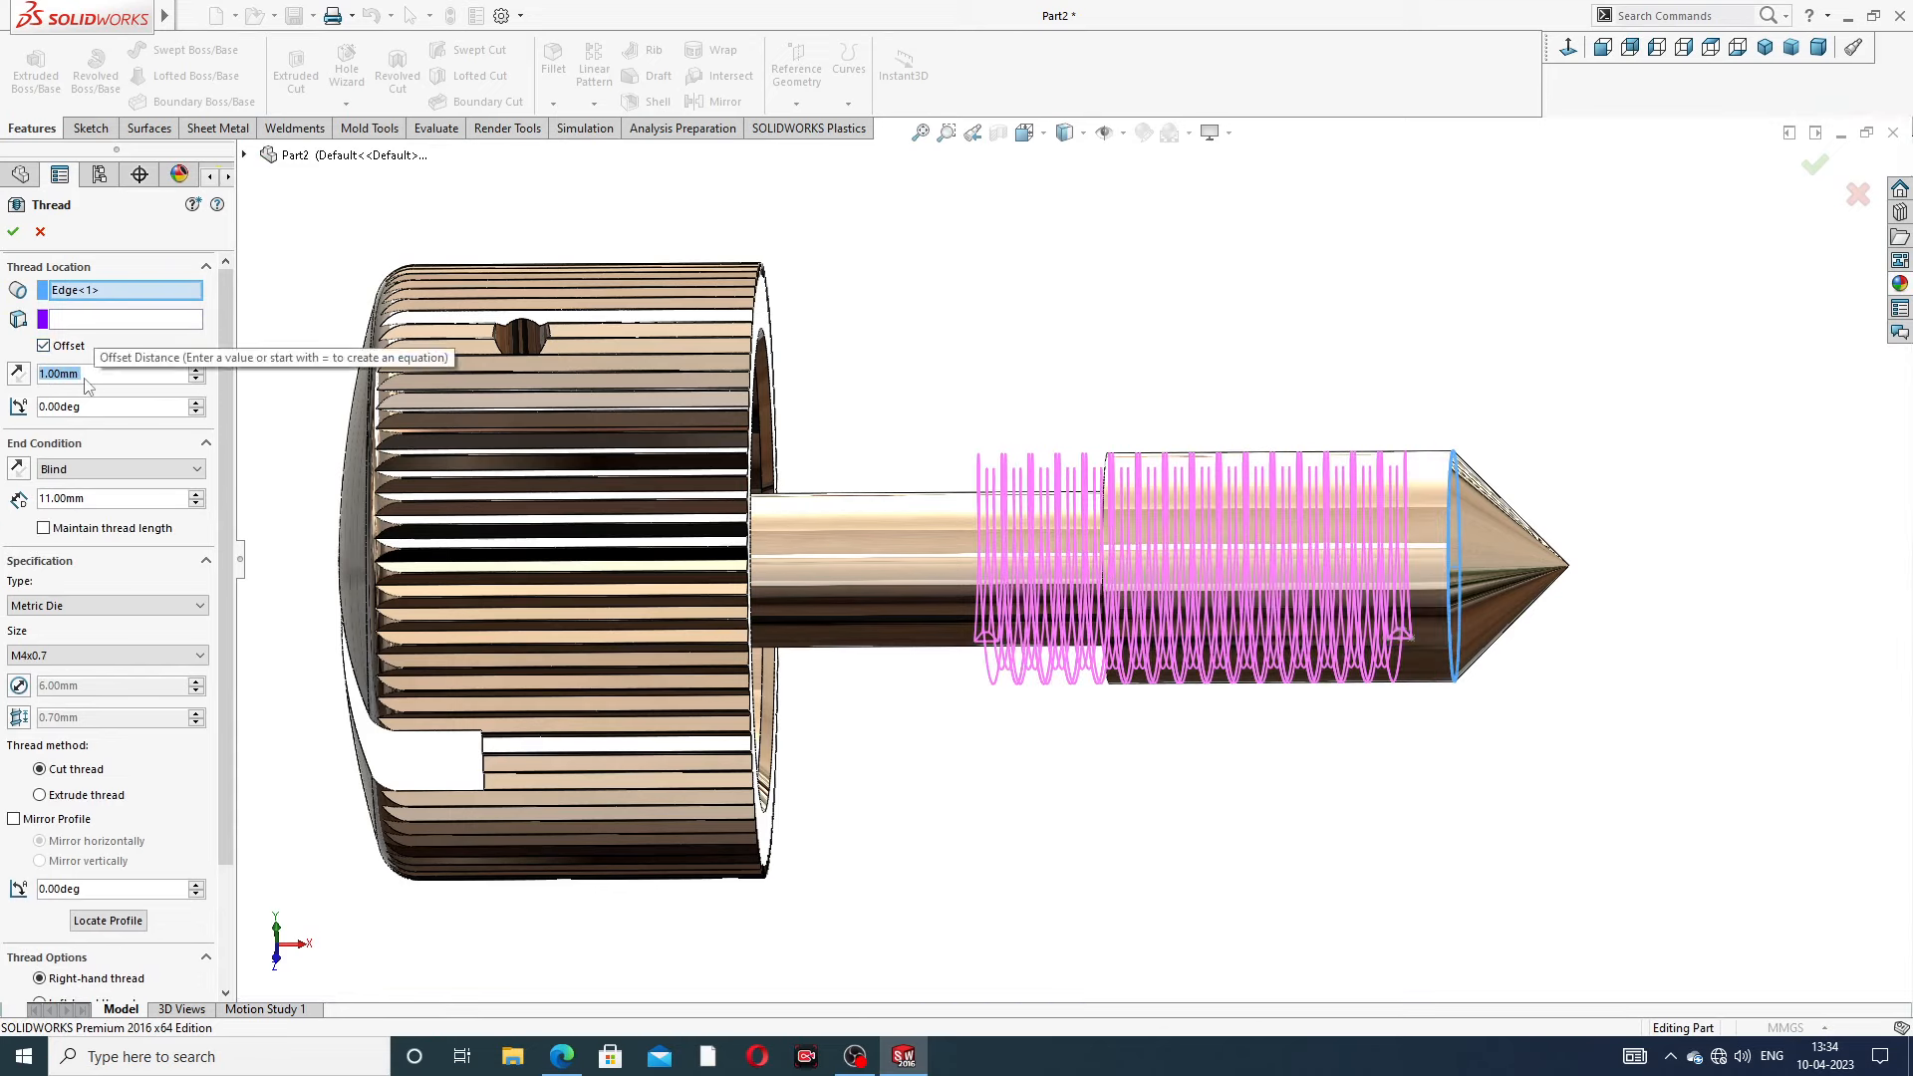
left_click(17, 374)
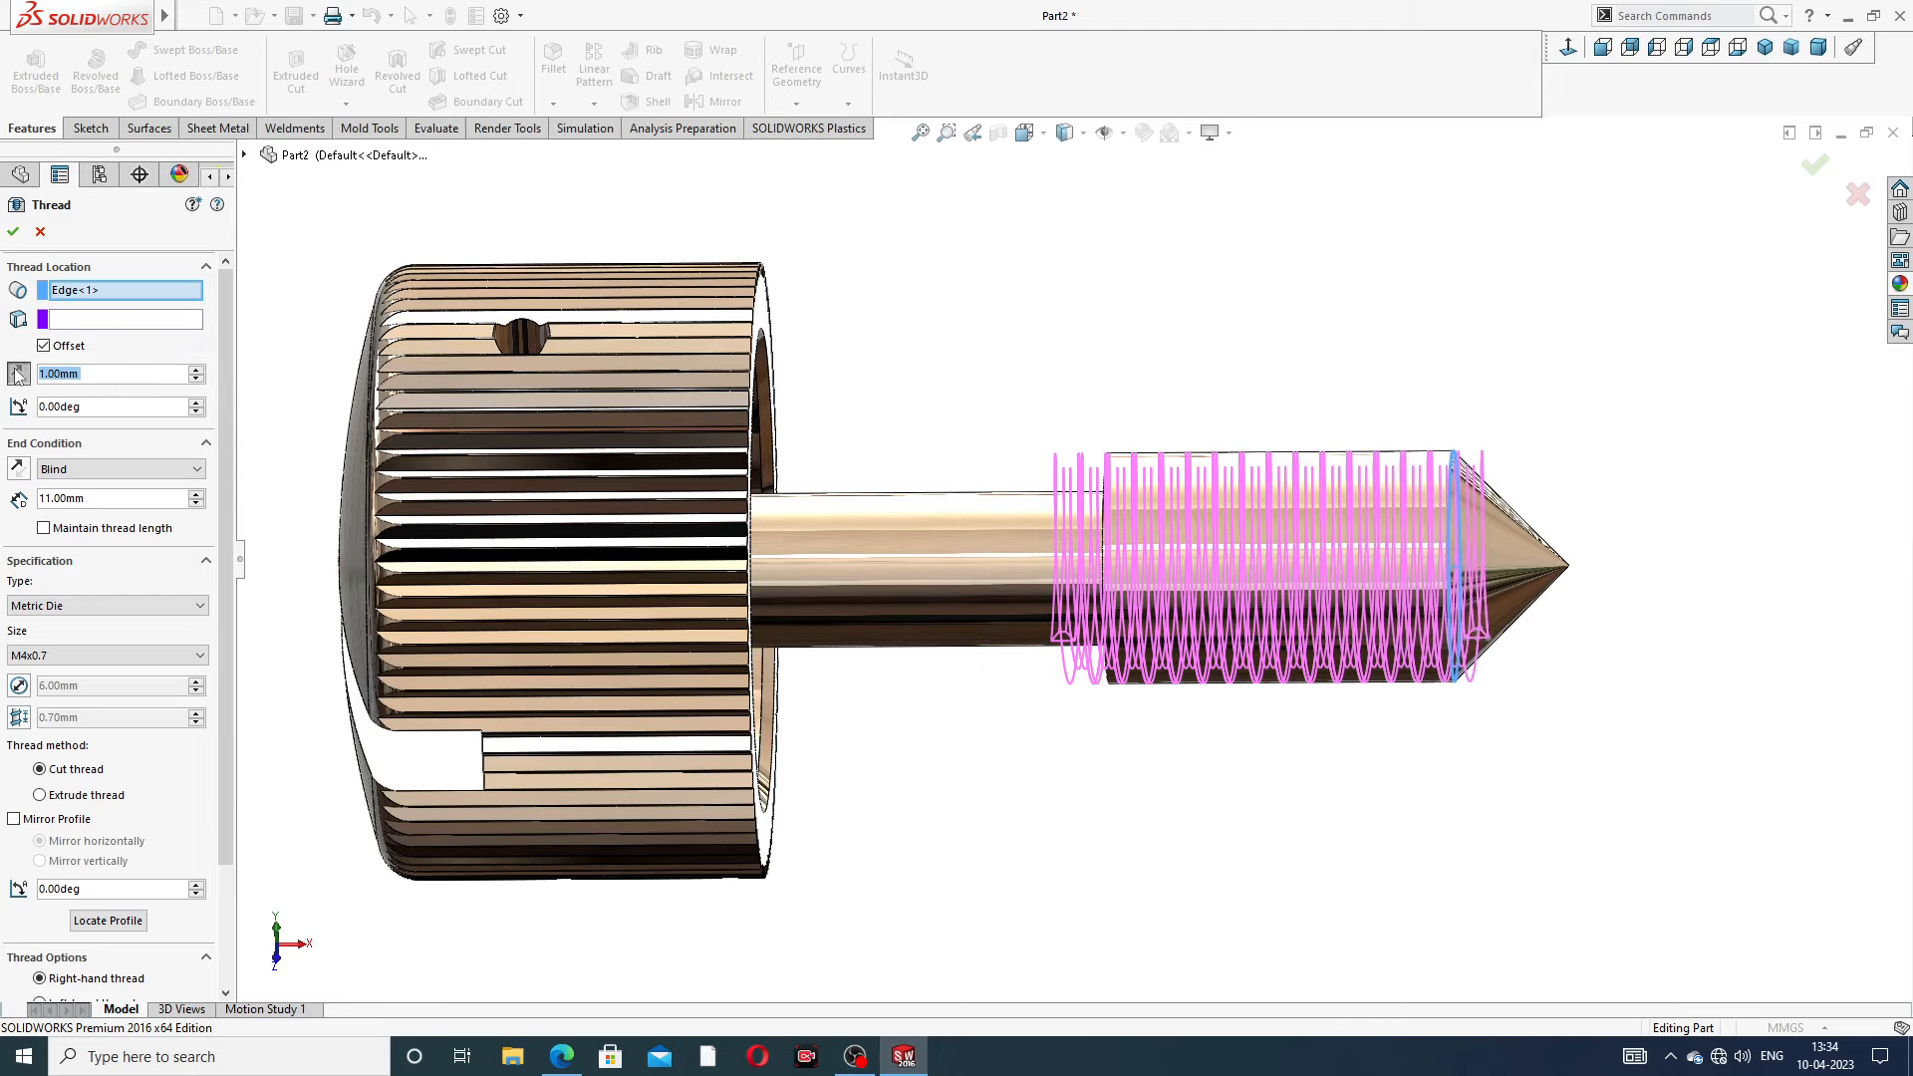
type("2")
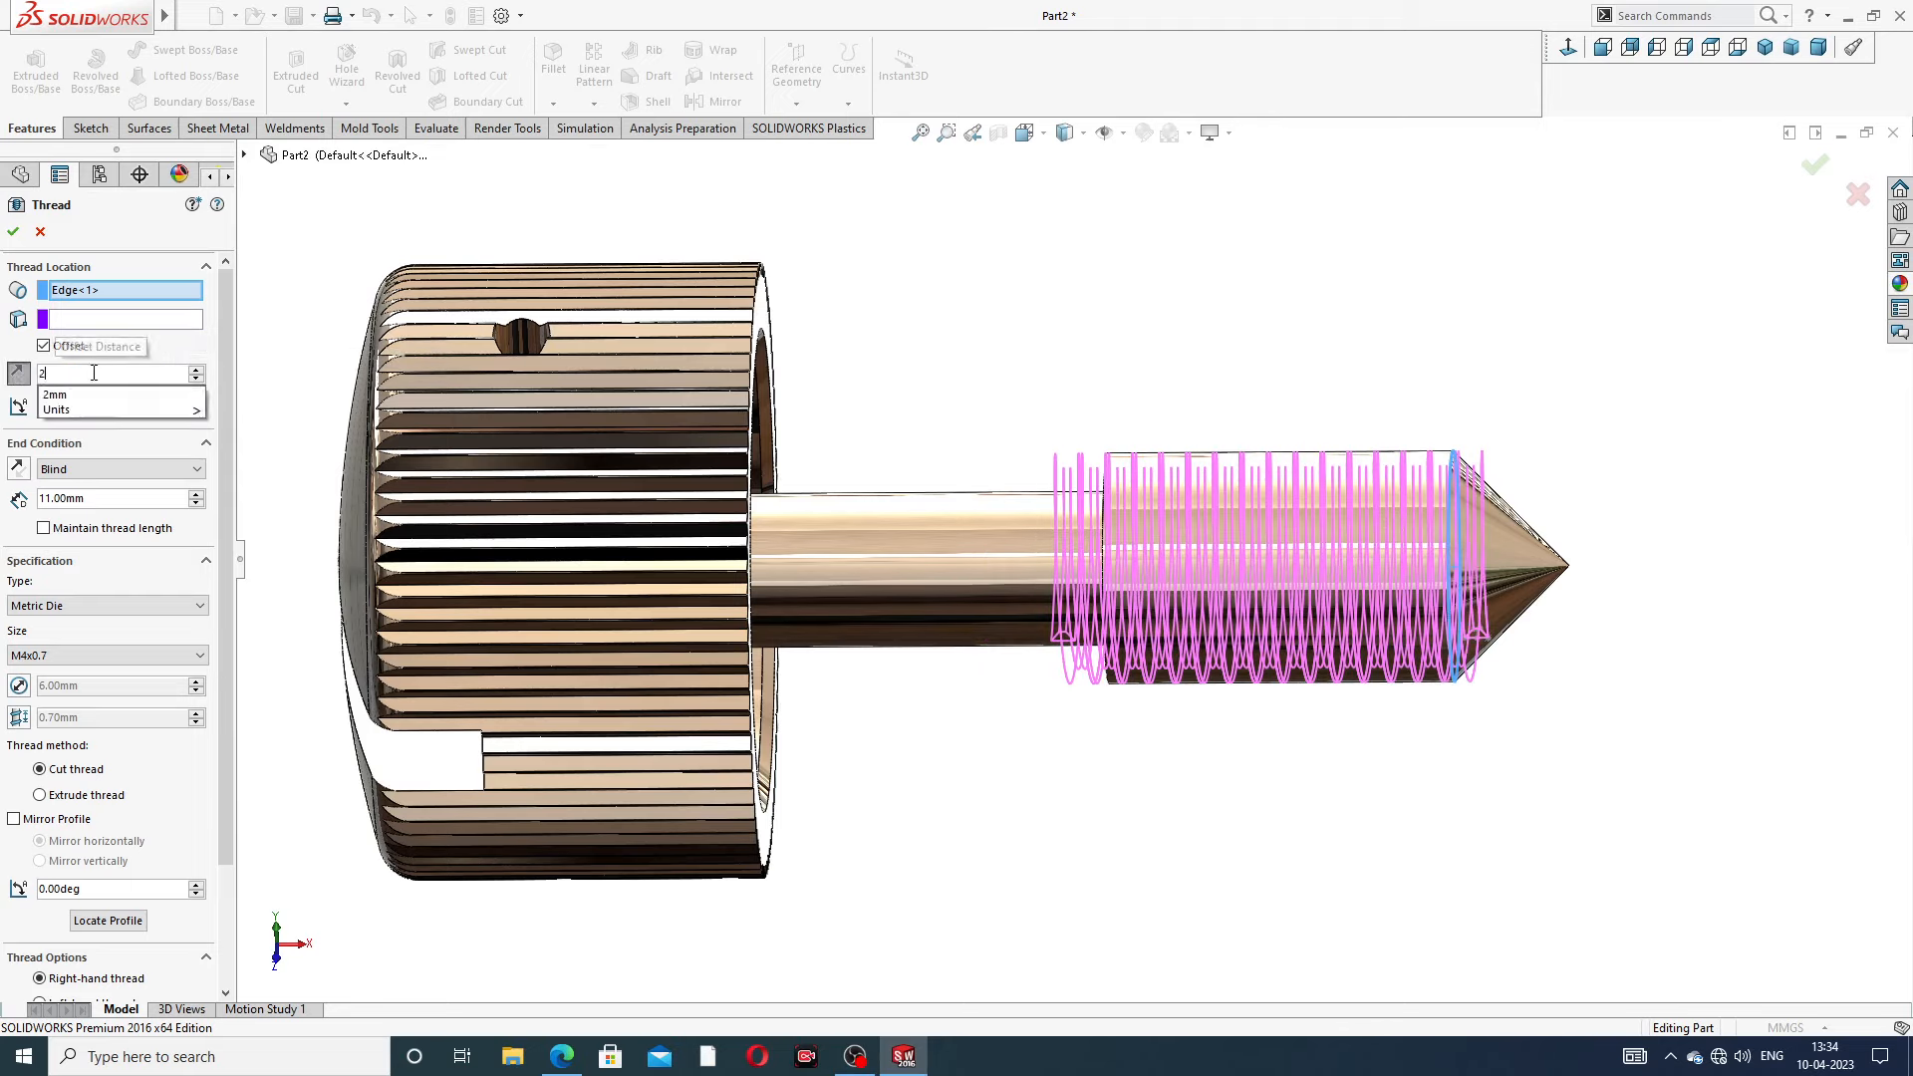
key("Return")
mouse_move(1060, 460)
middle_mouse_down()
mouse_move(1089, 422)
mouse_move(1042, 428)
mouse_move(1076, 436)
middle_mouse_up()
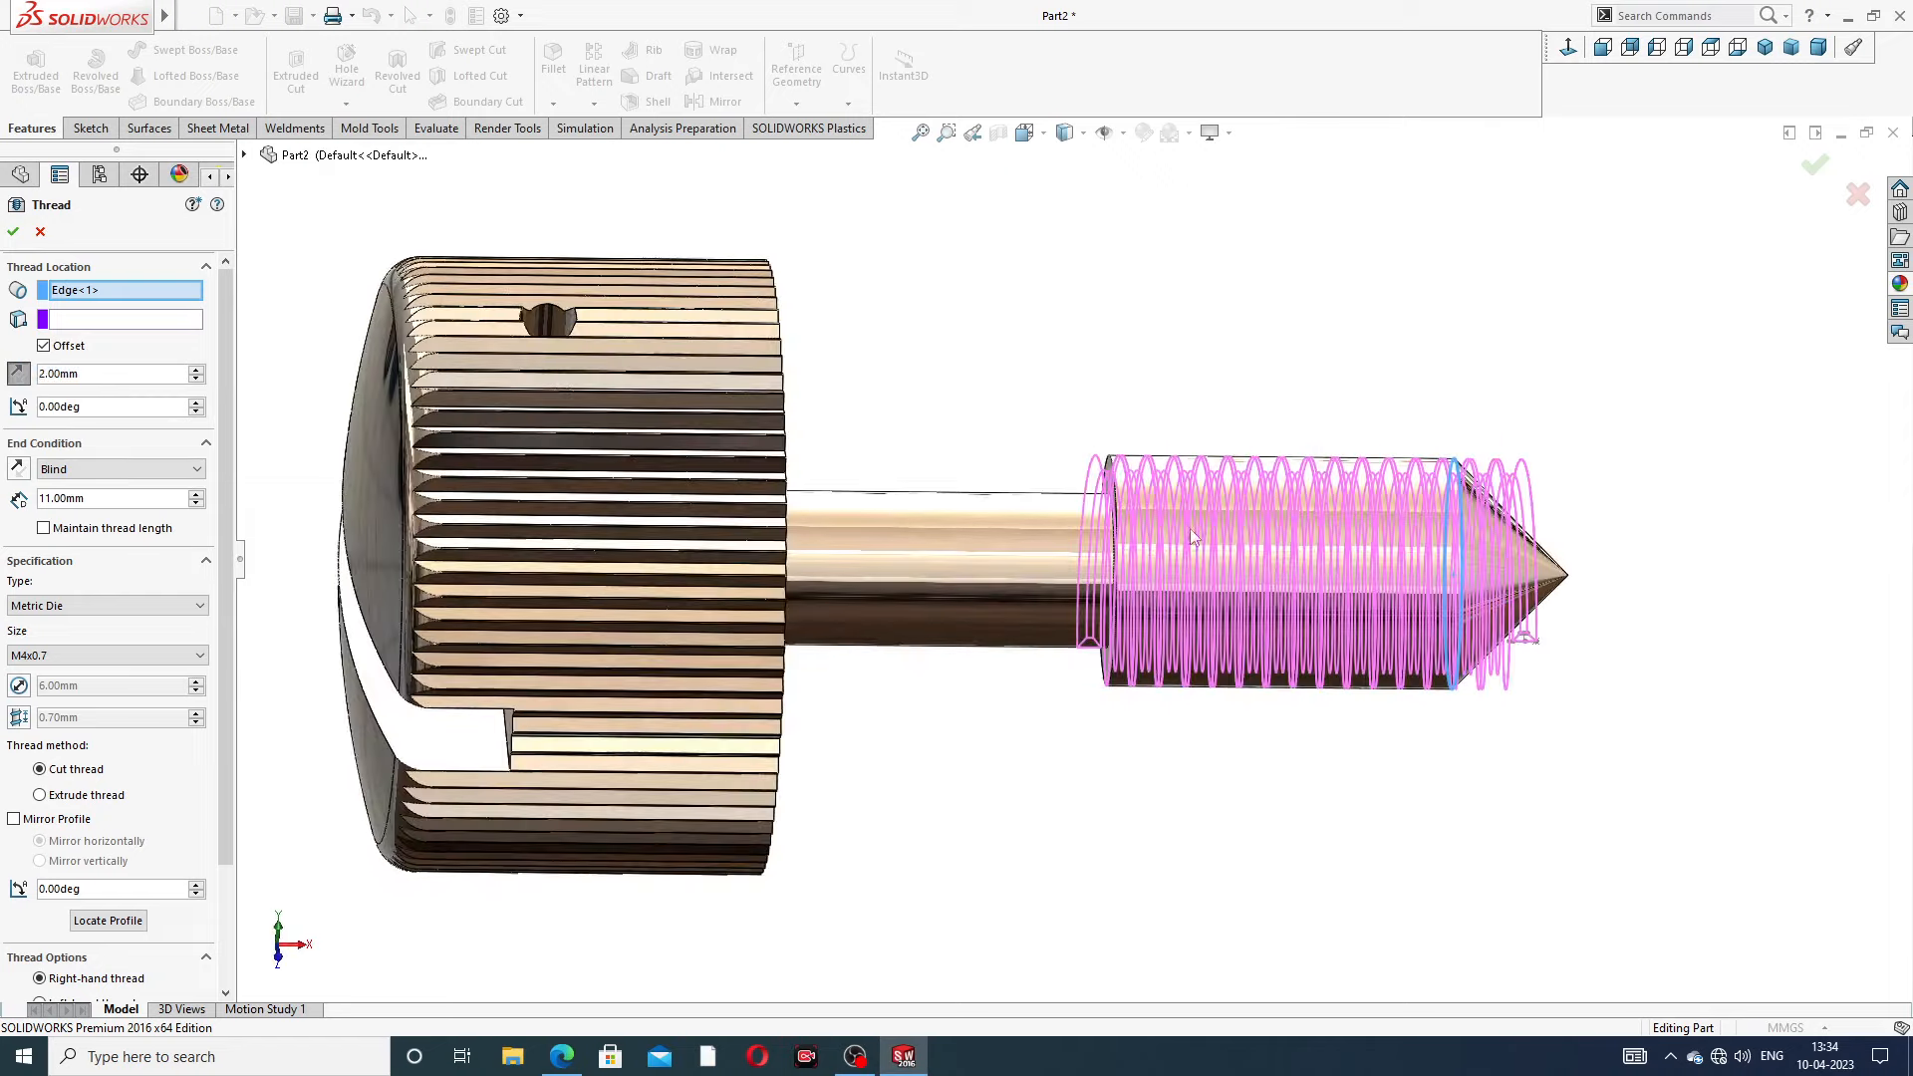
Check the thread details in the PDF drawing, then try a thread start offset of 1 mm
left_click(562, 1056)
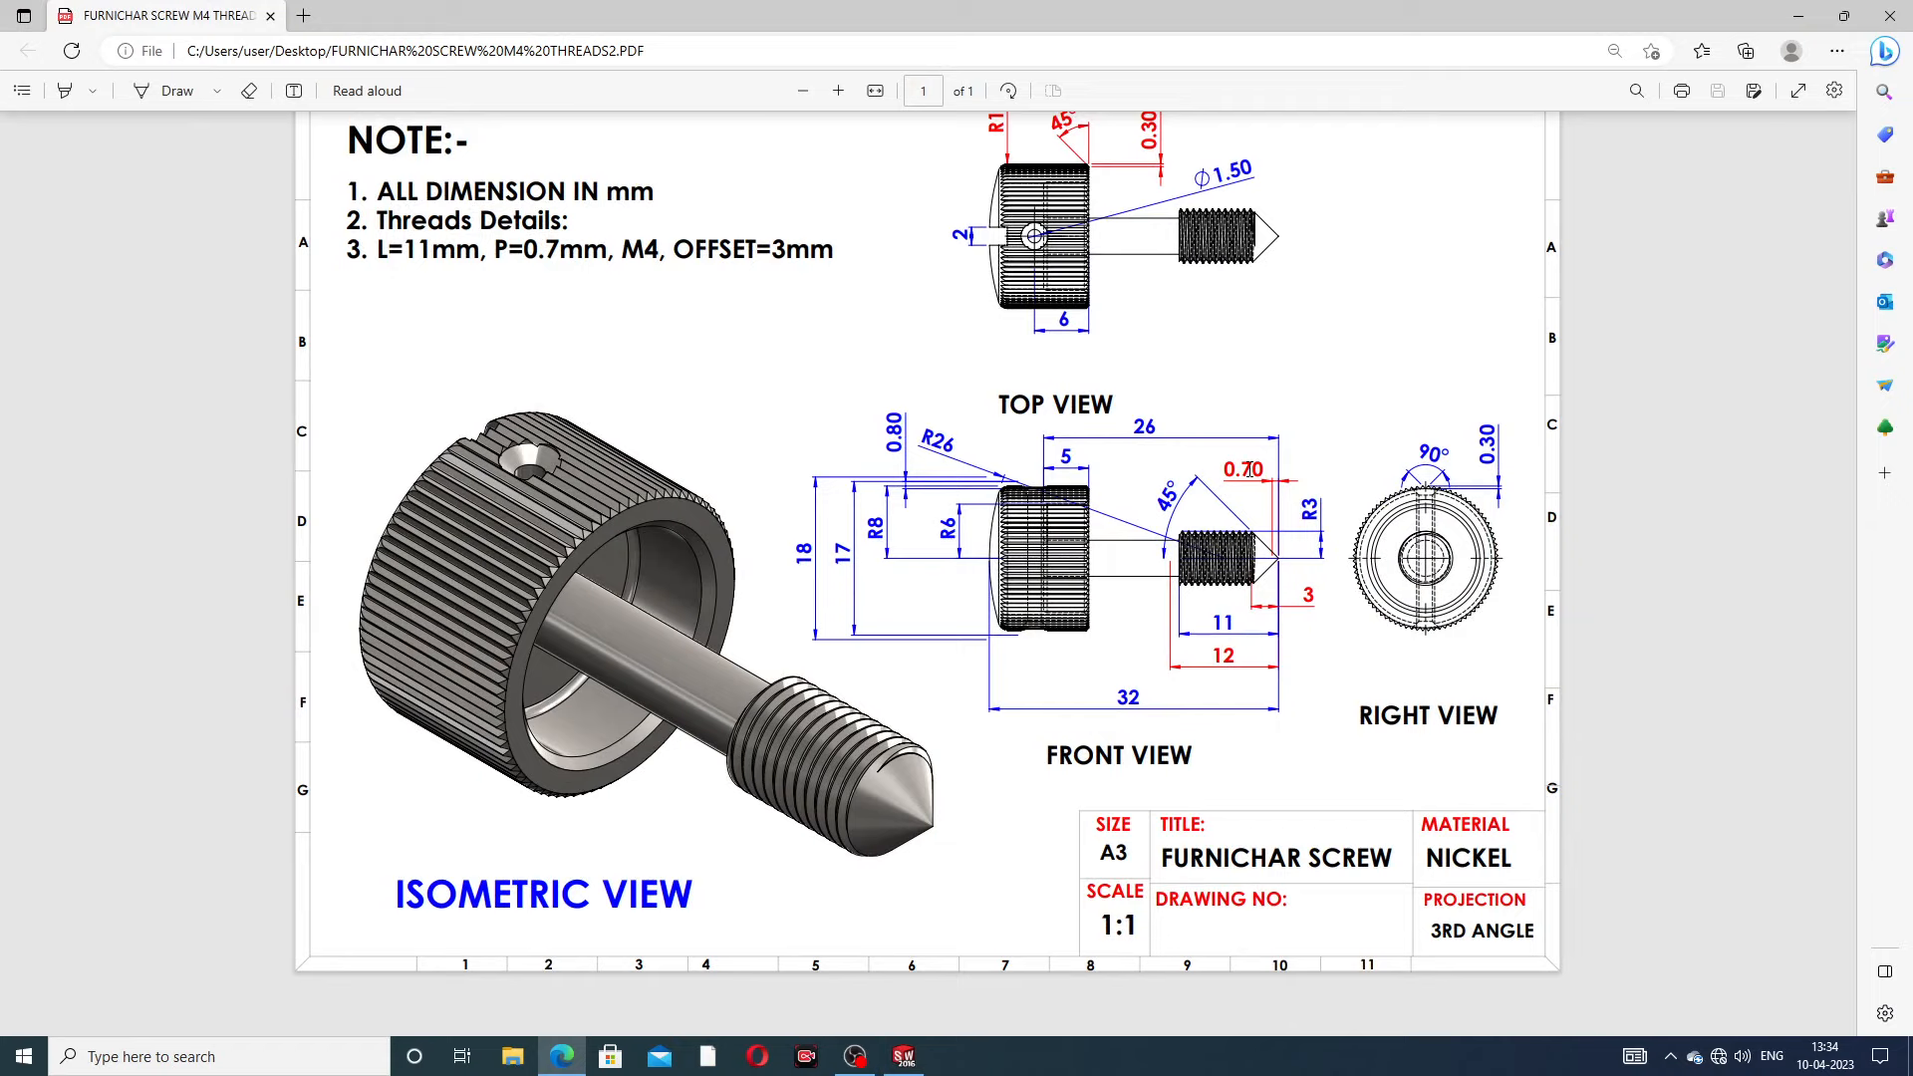
left_click(561, 1056)
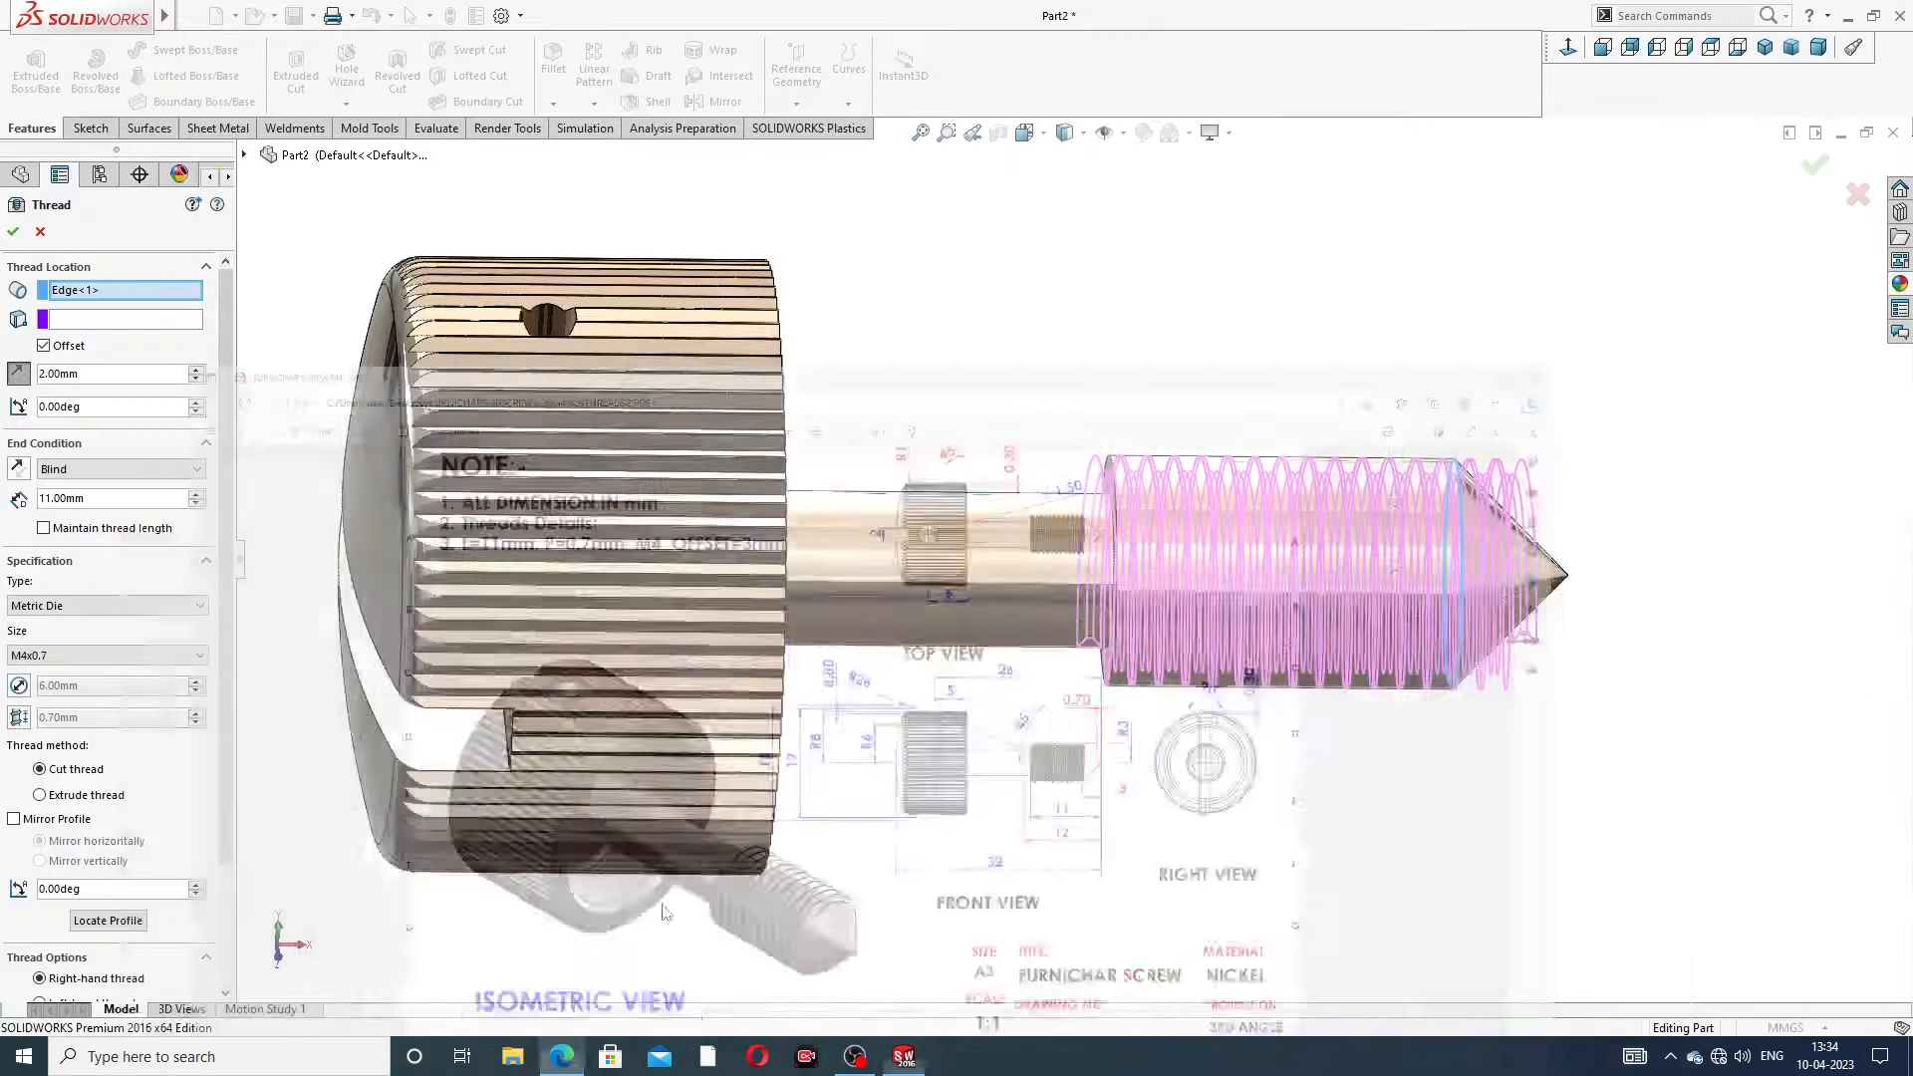
left_click(561, 1055)
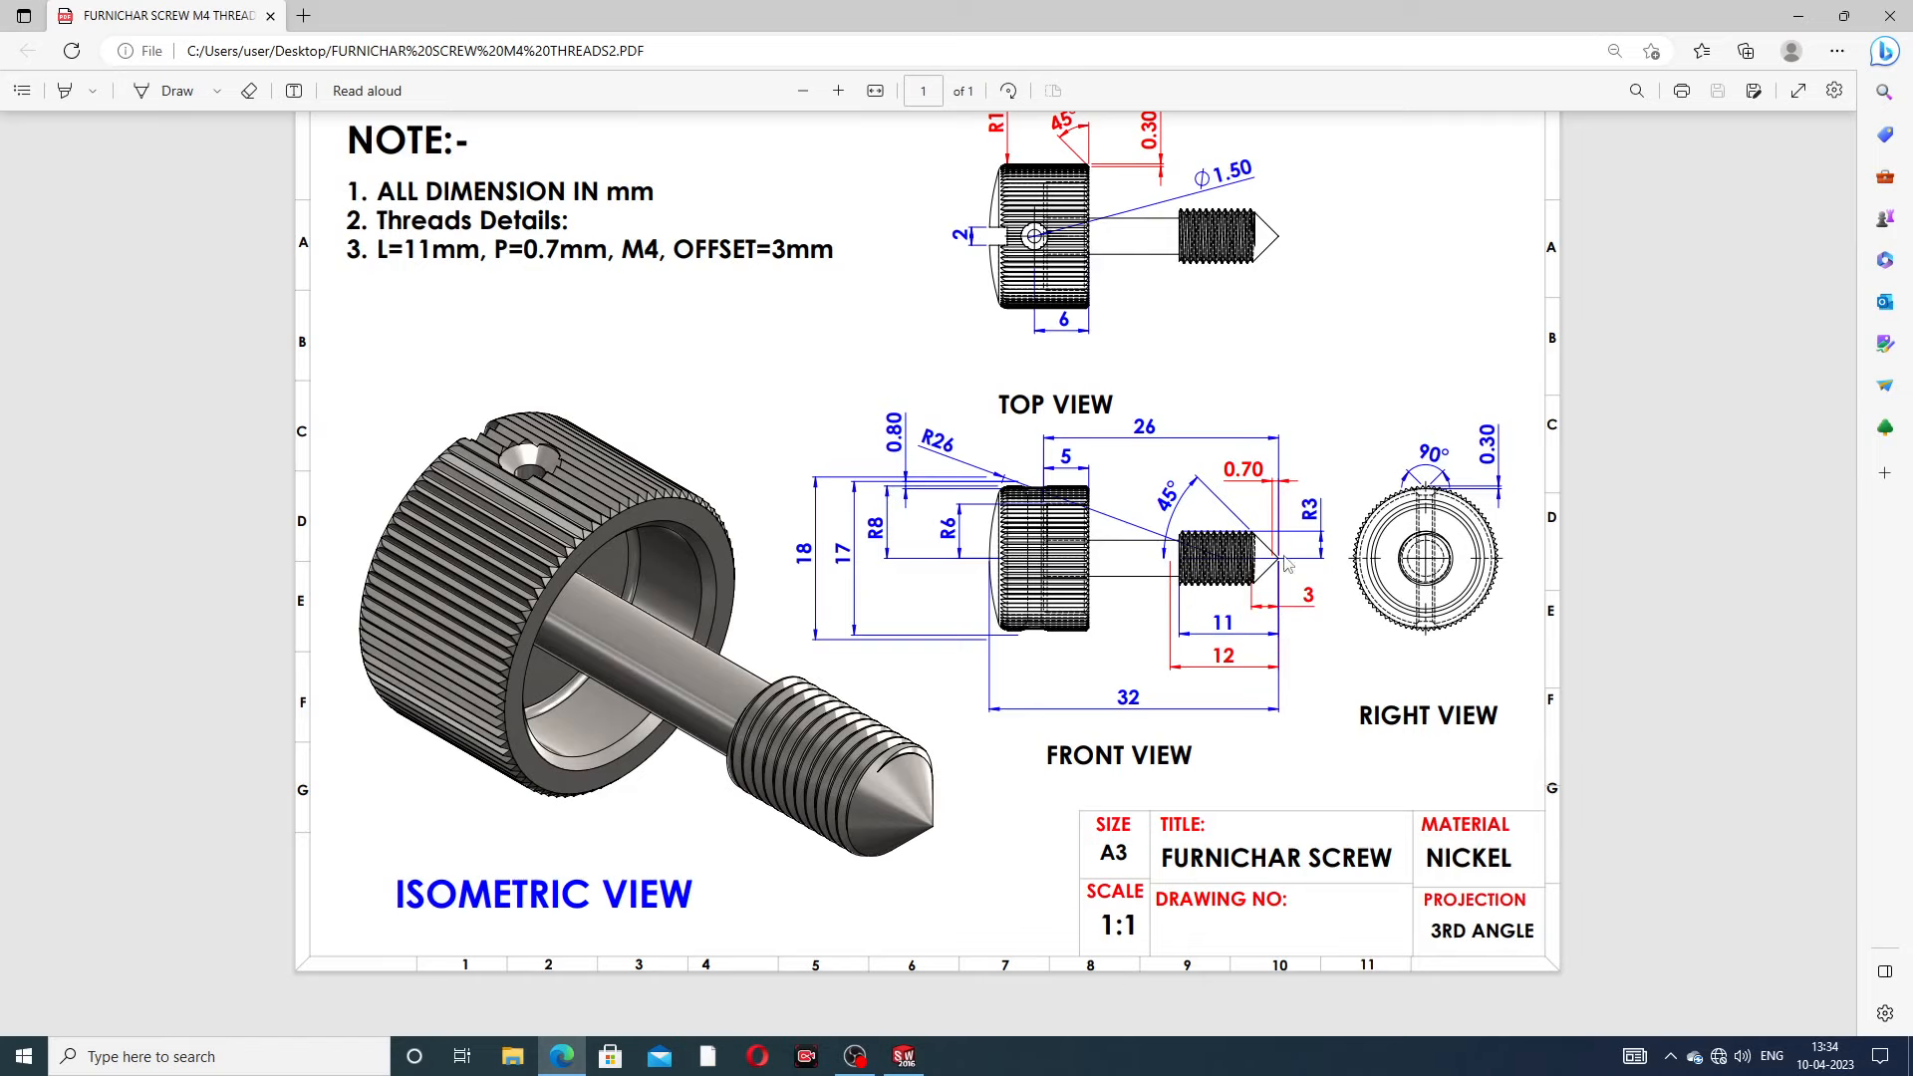
left_click(561, 1056)
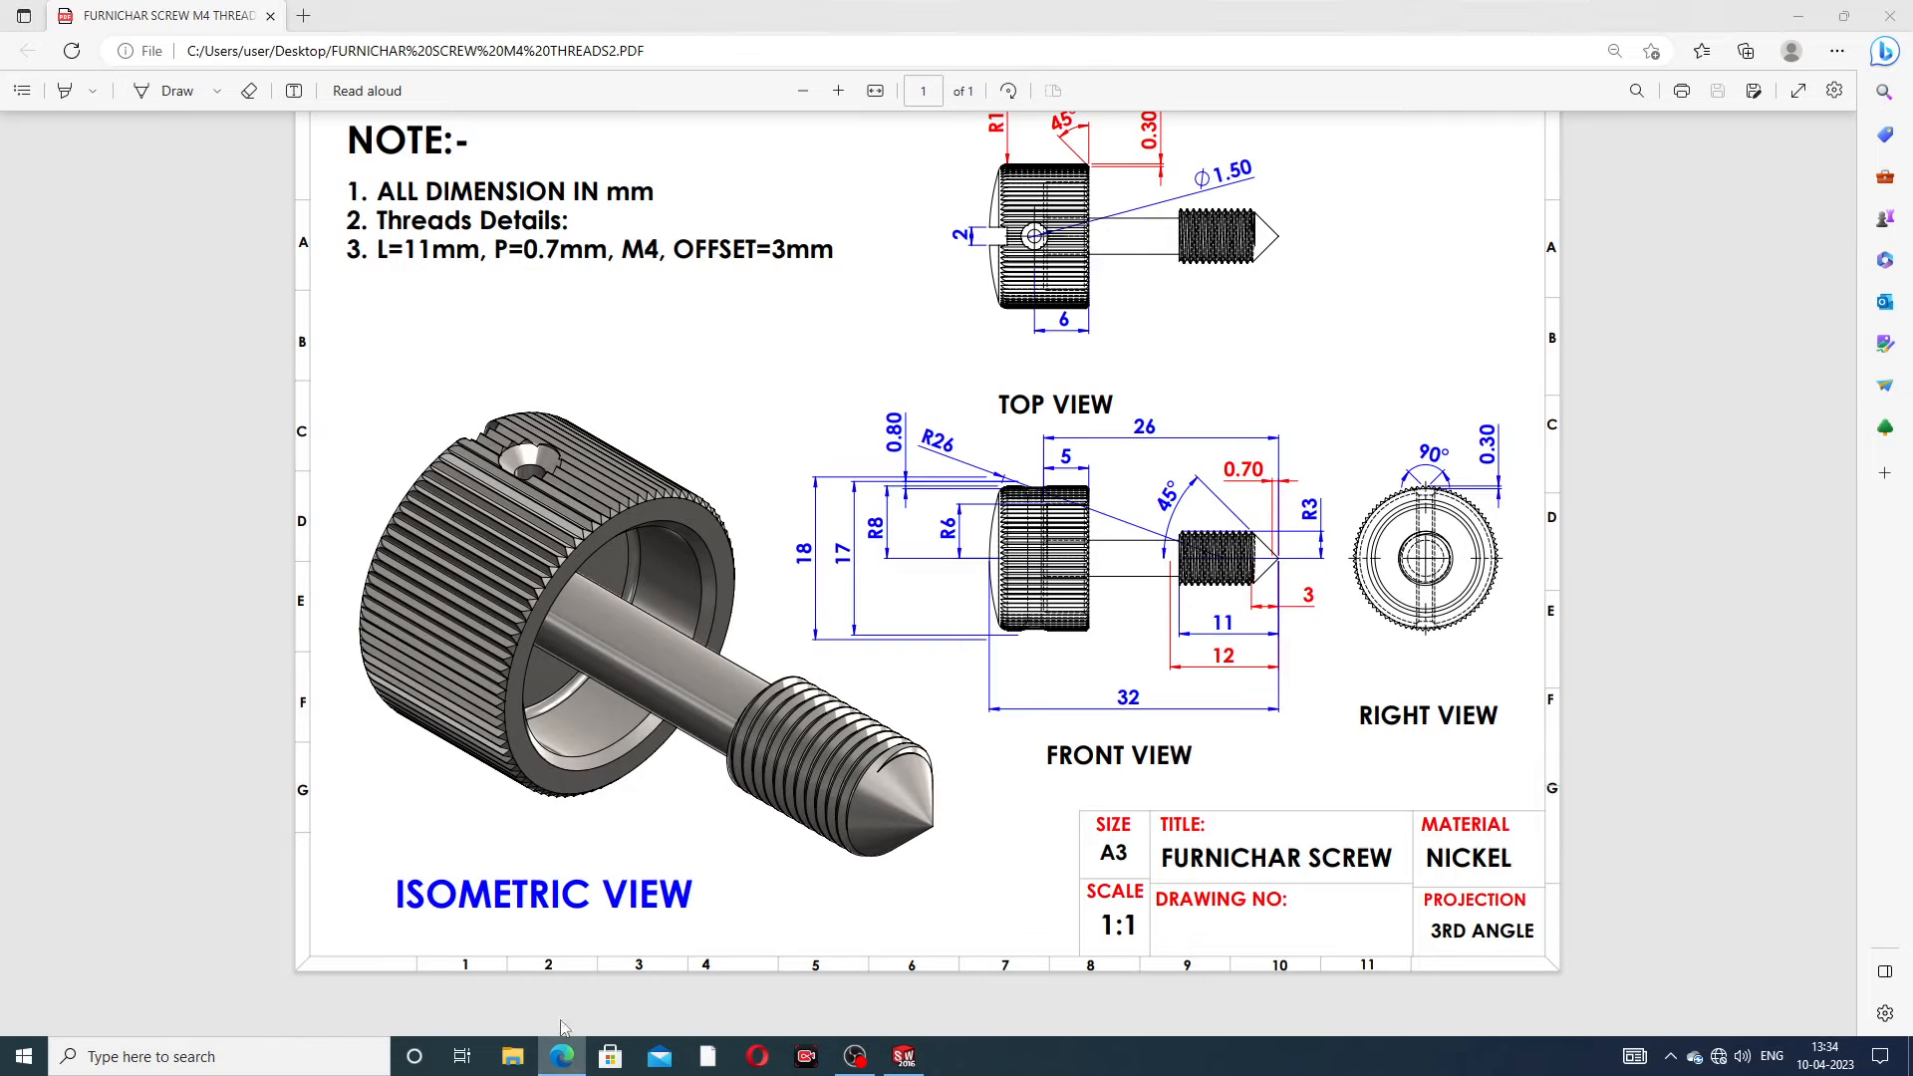
double_click(99, 373)
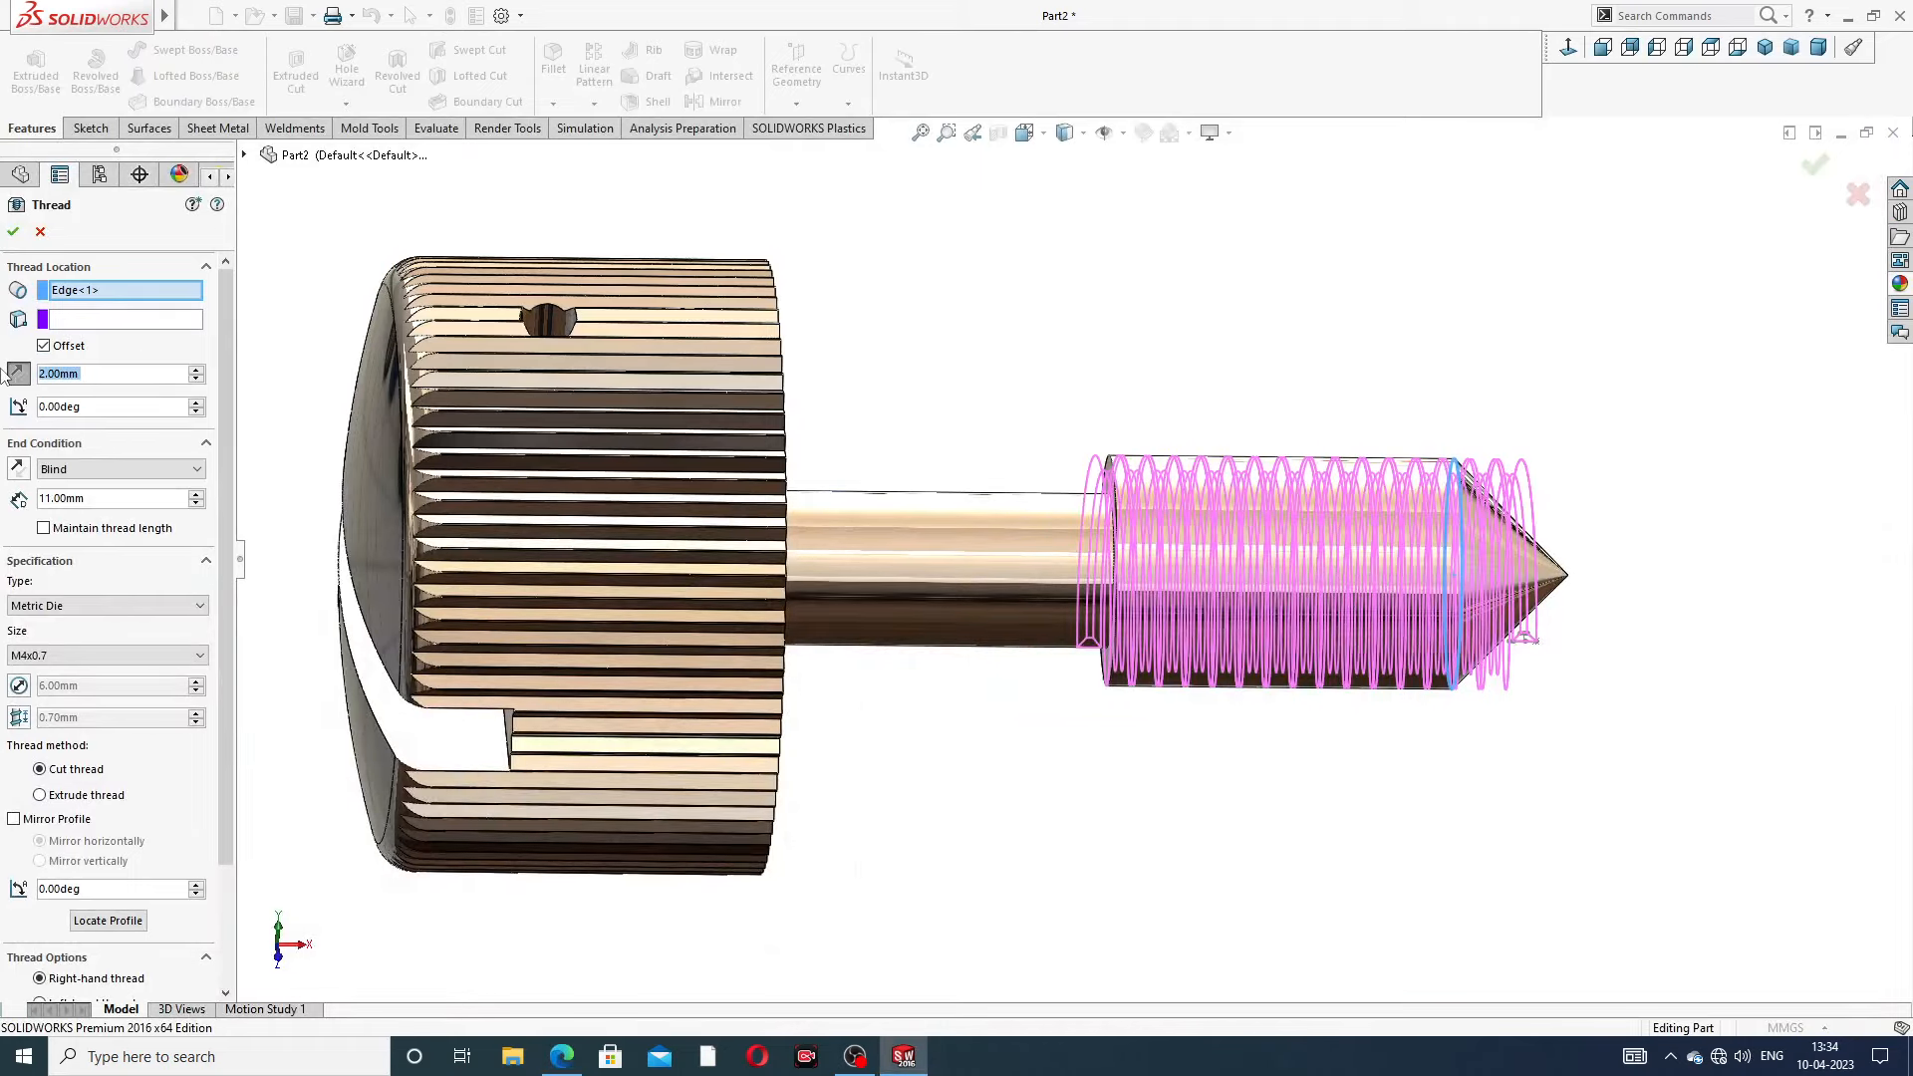
type("1")
key("Return")
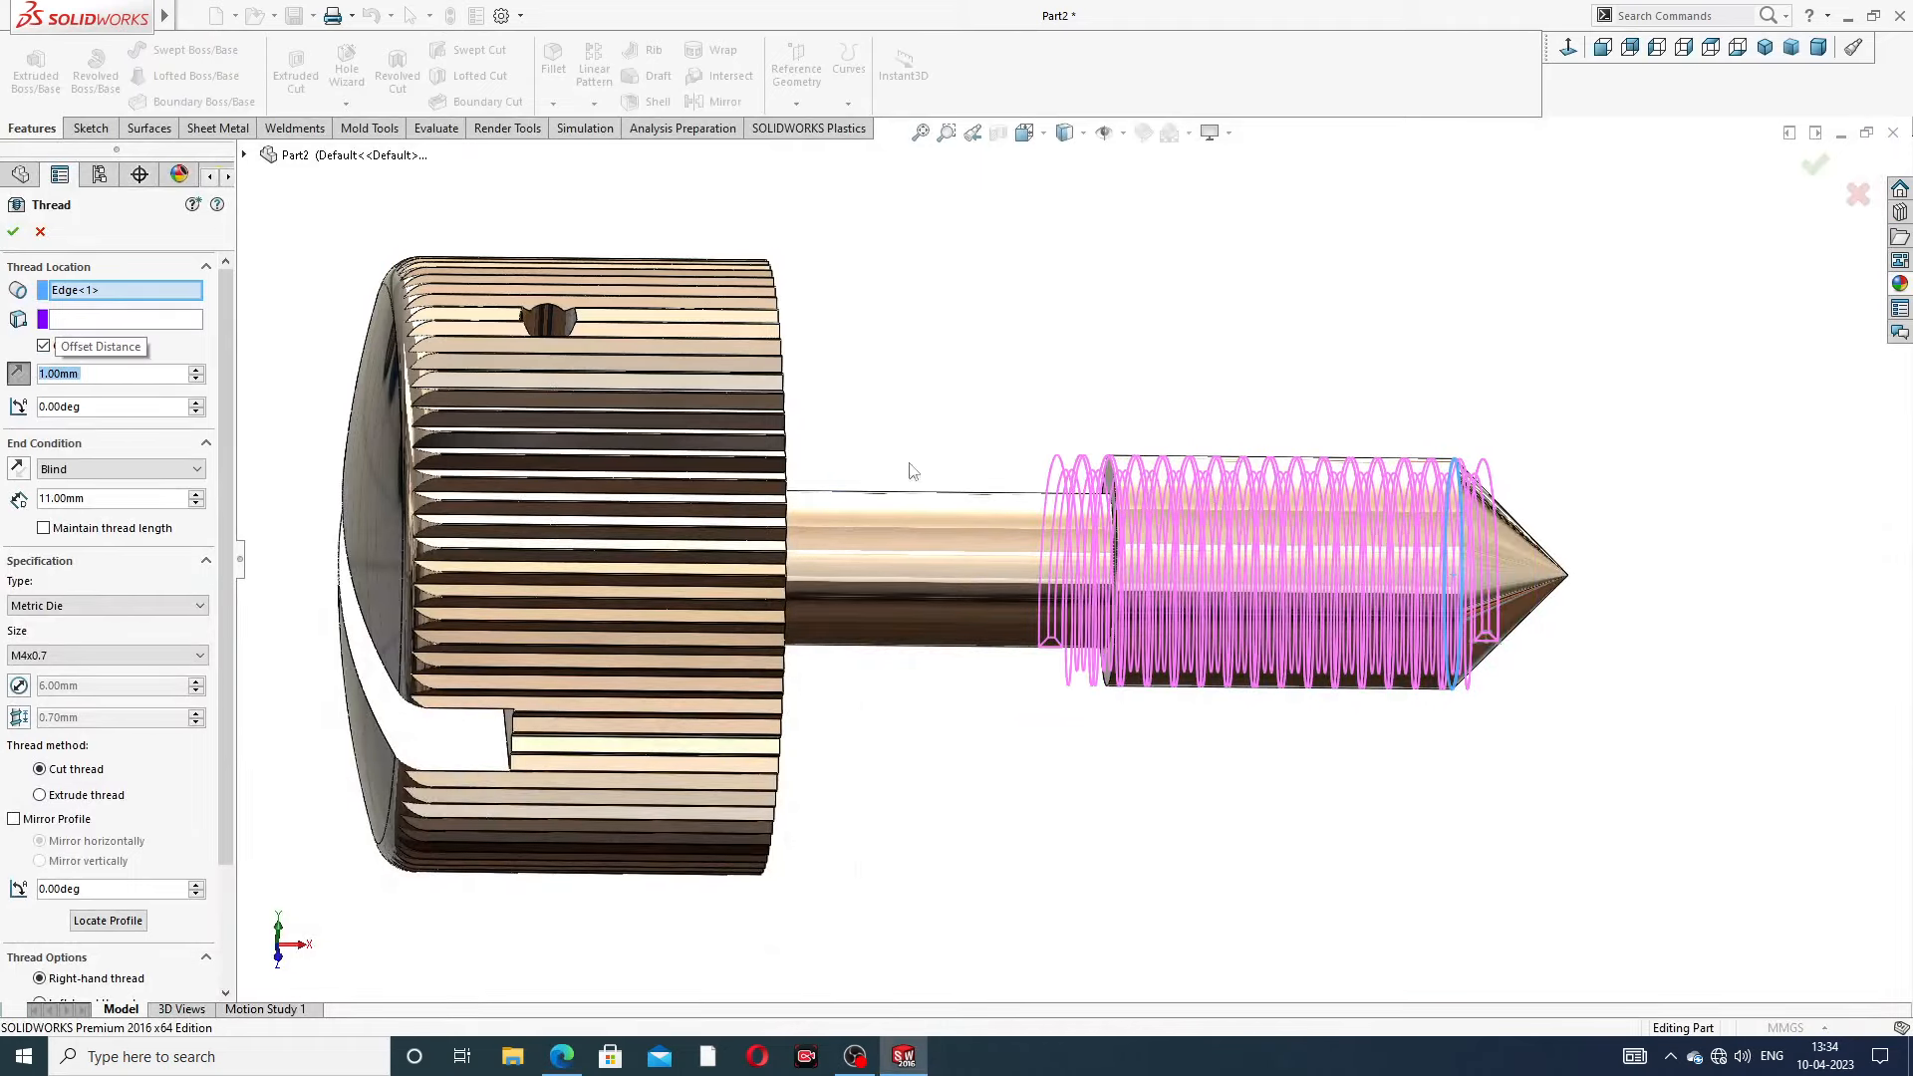
mouse_move(1396, 518)
middle_mouse_down()
mouse_move(1324, 492)
mouse_move(1376, 493)
middle_mouse_up()
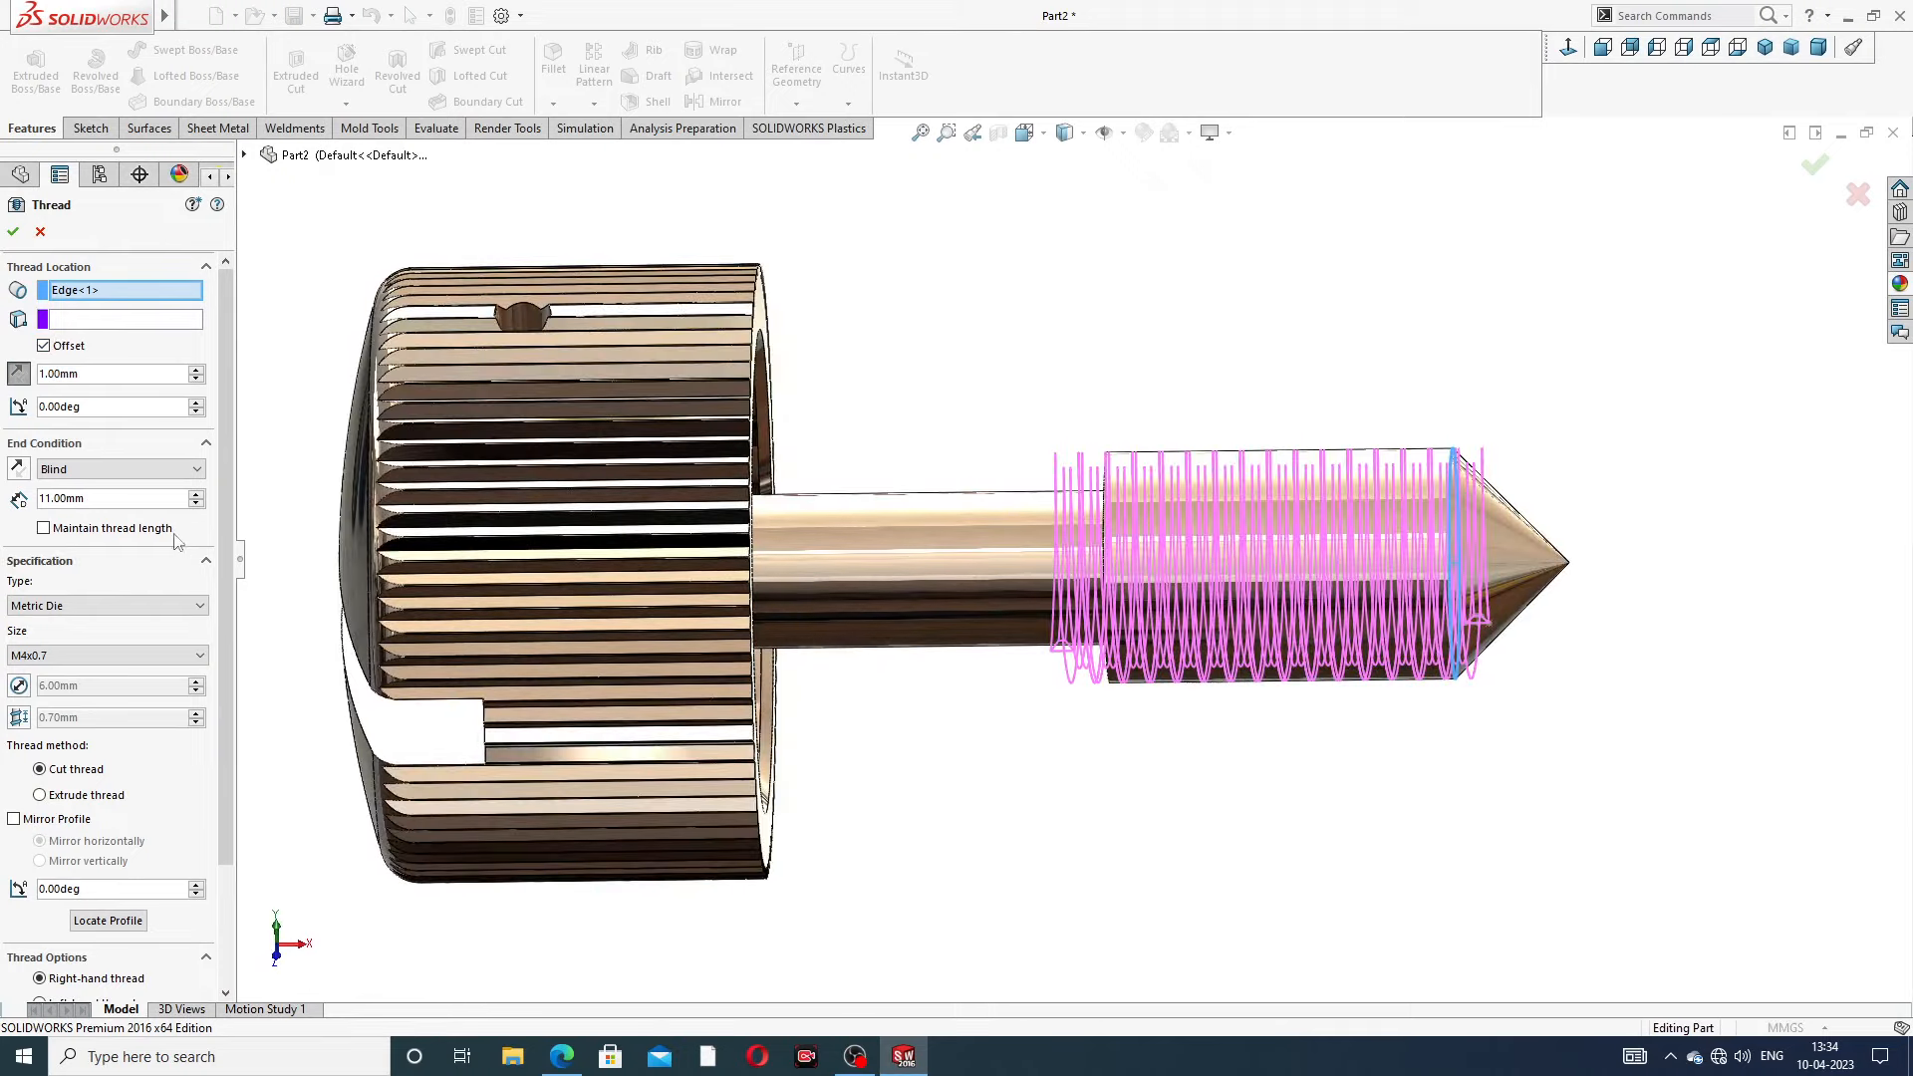
Set the thread's start offset to 3 mm and its depth to 14 mm, then create the thread
left_click(96, 377)
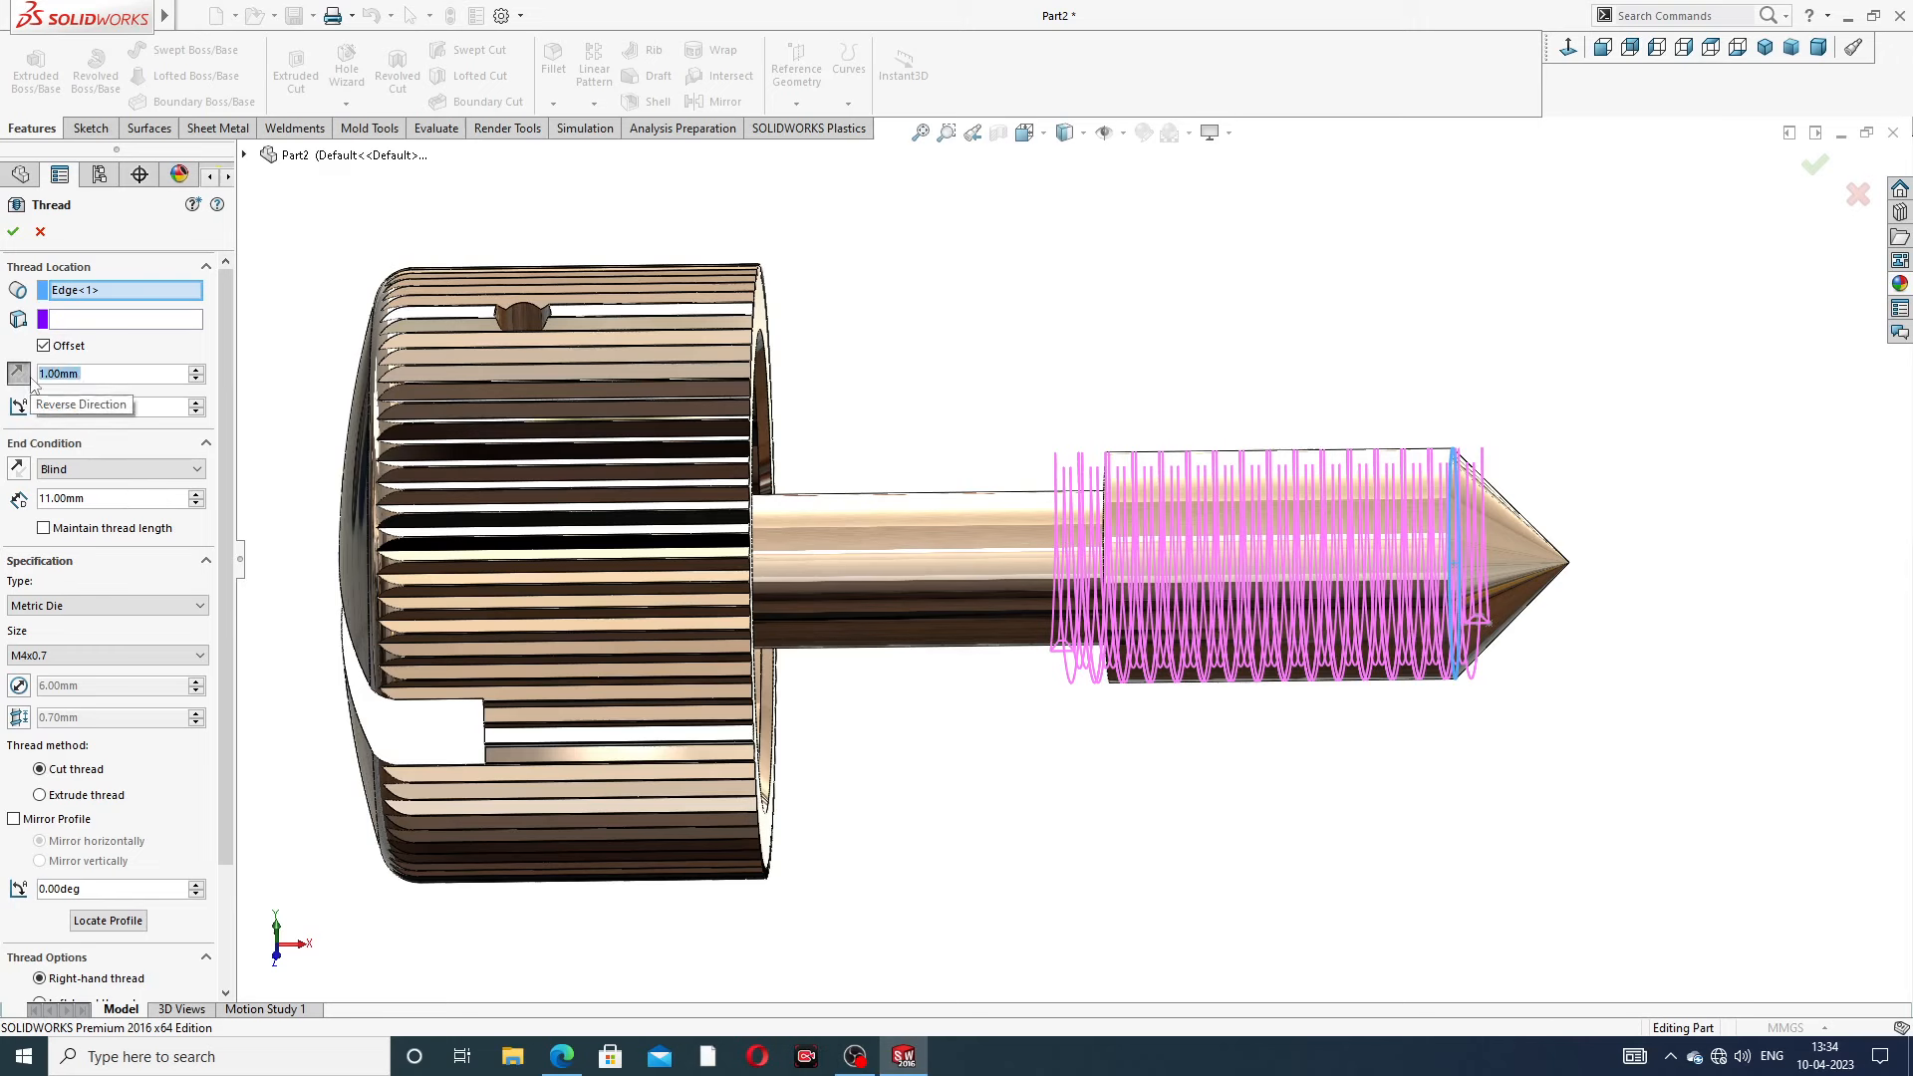
type("3")
key("Return")
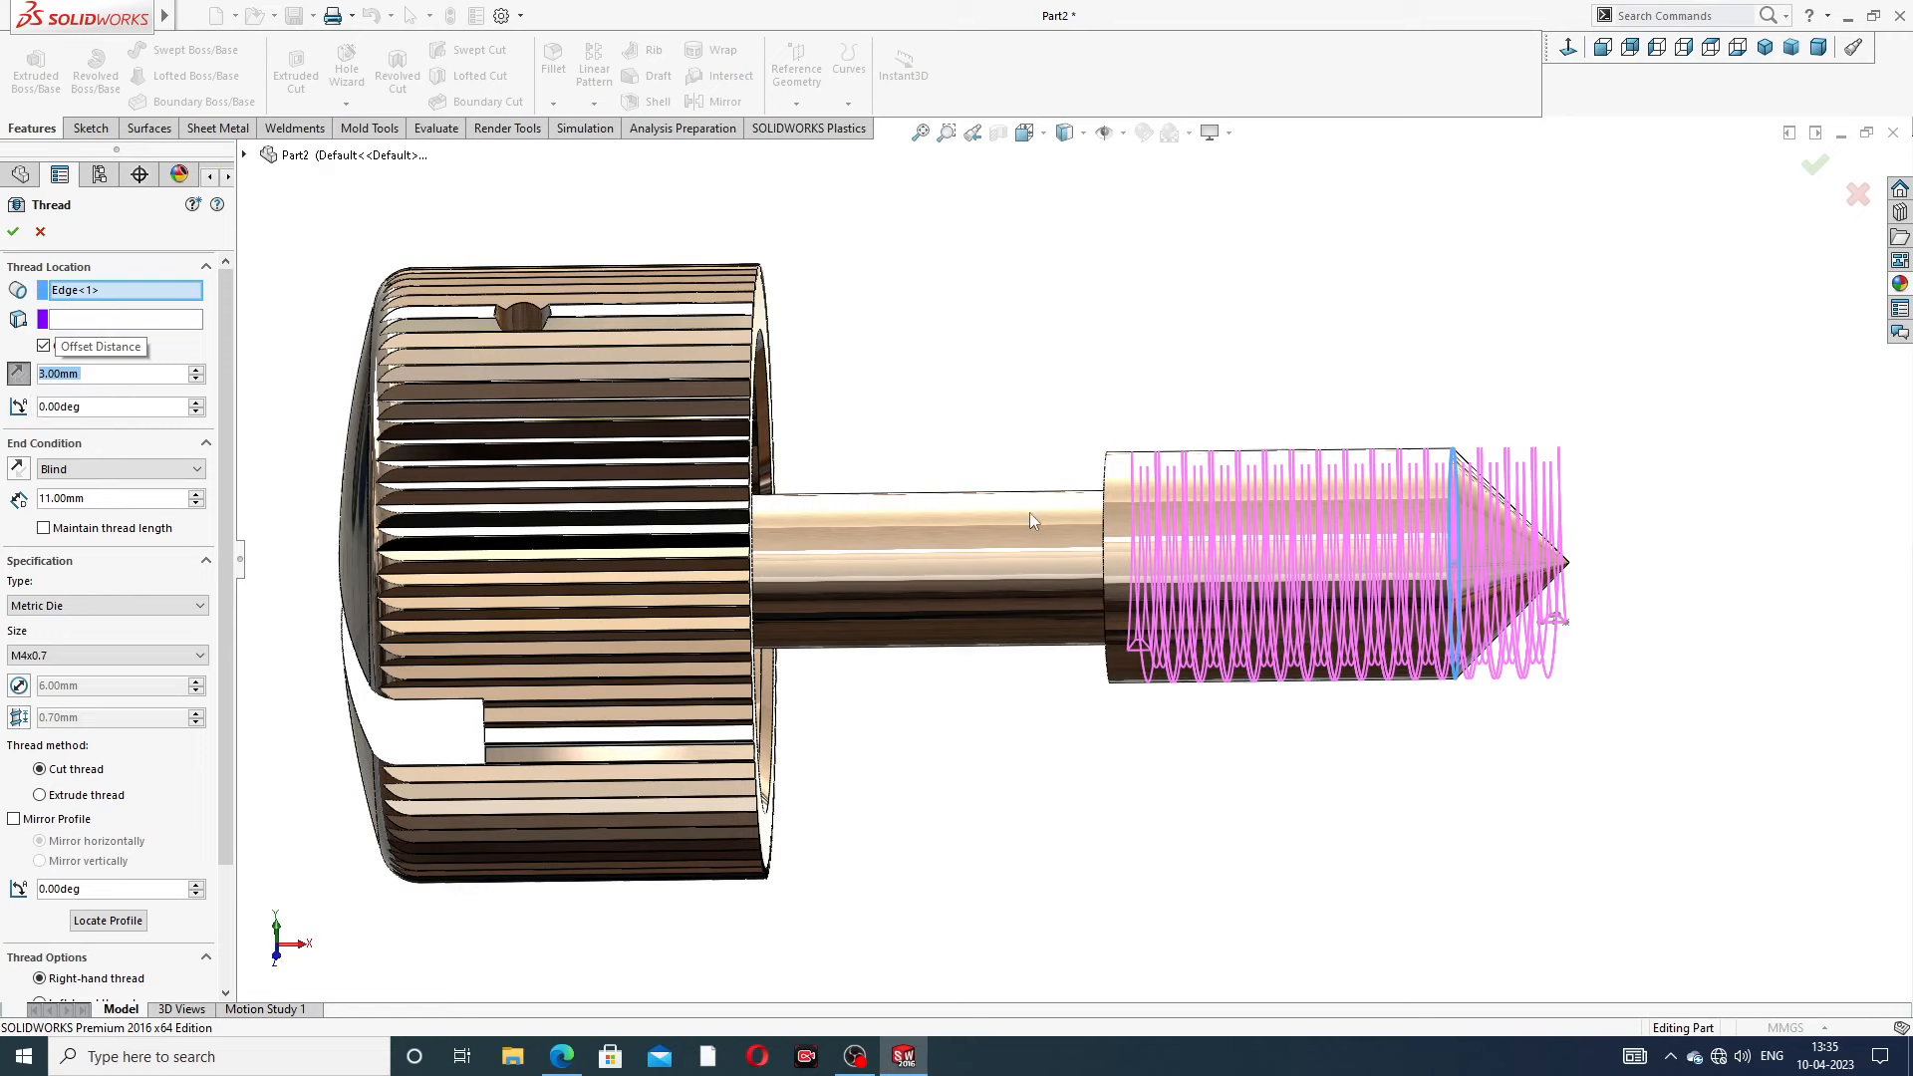
left_click(102, 500)
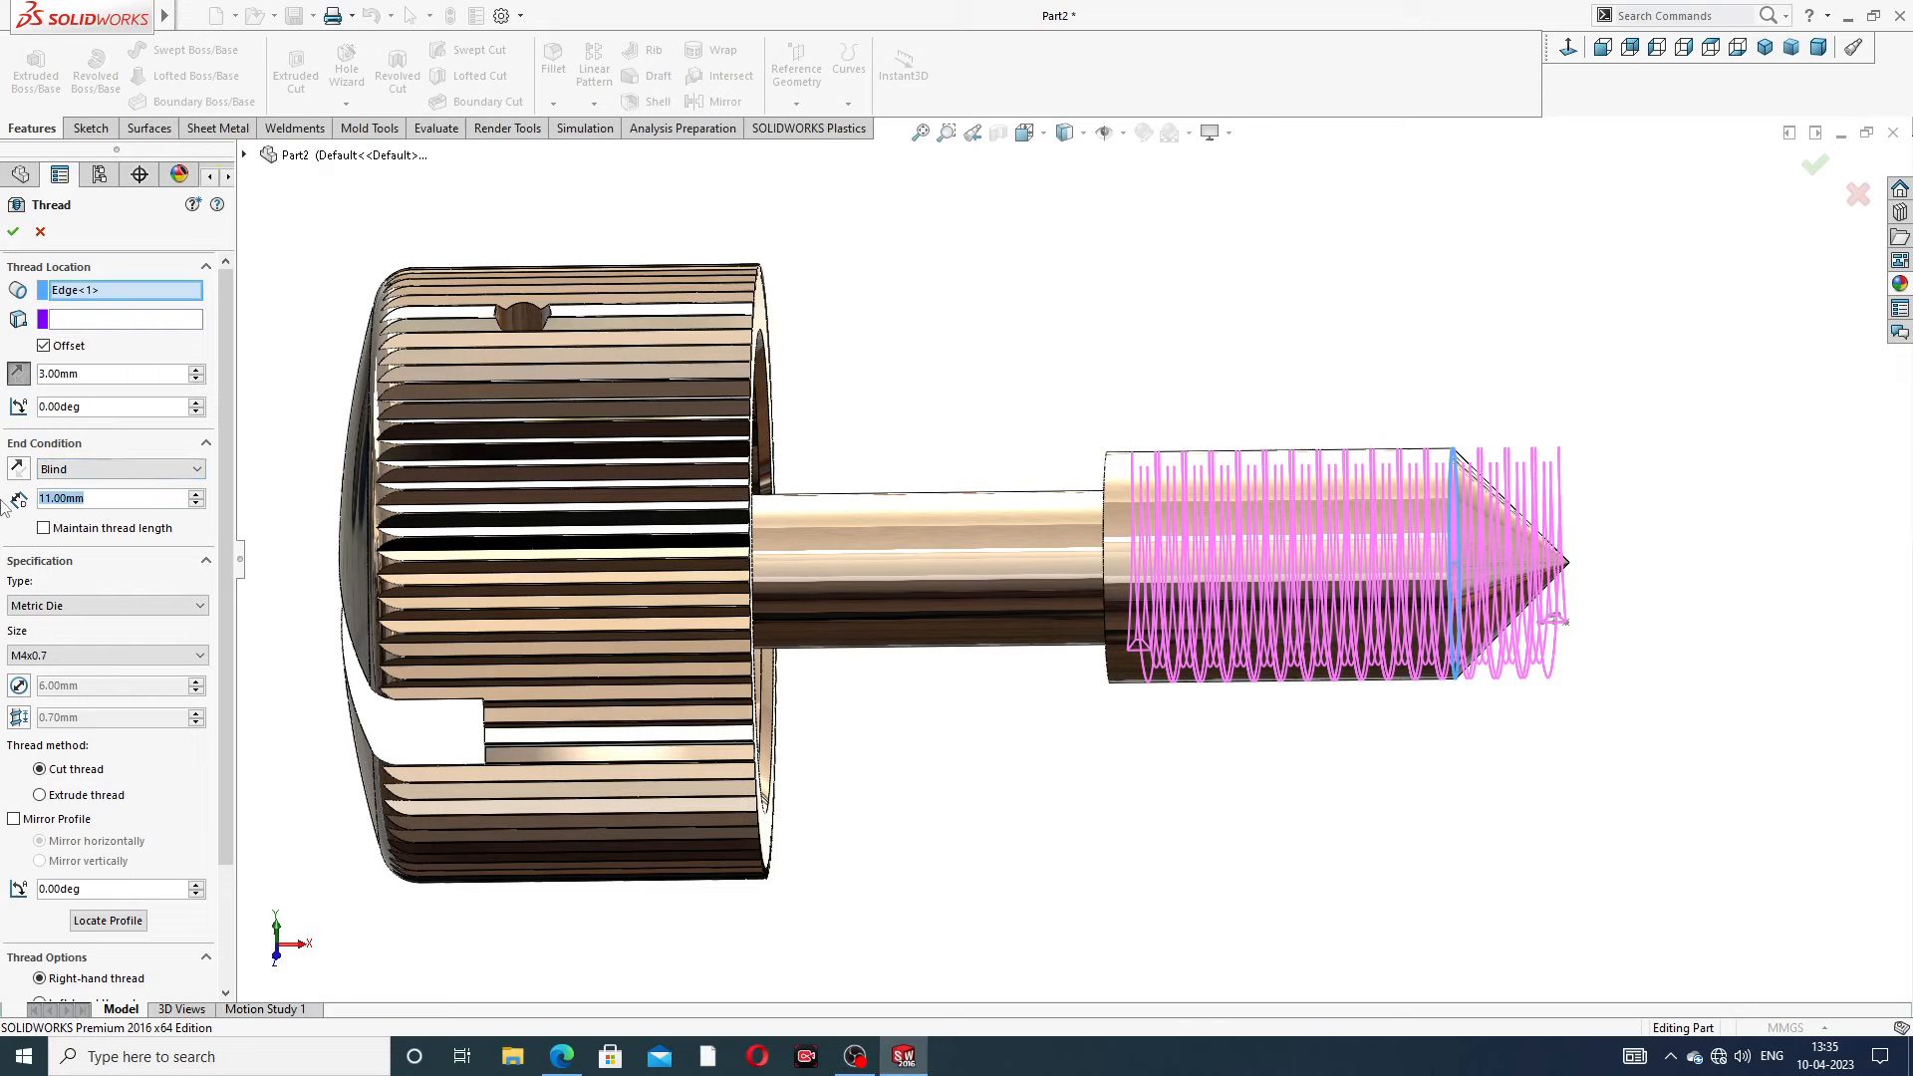
type("14")
key("Return")
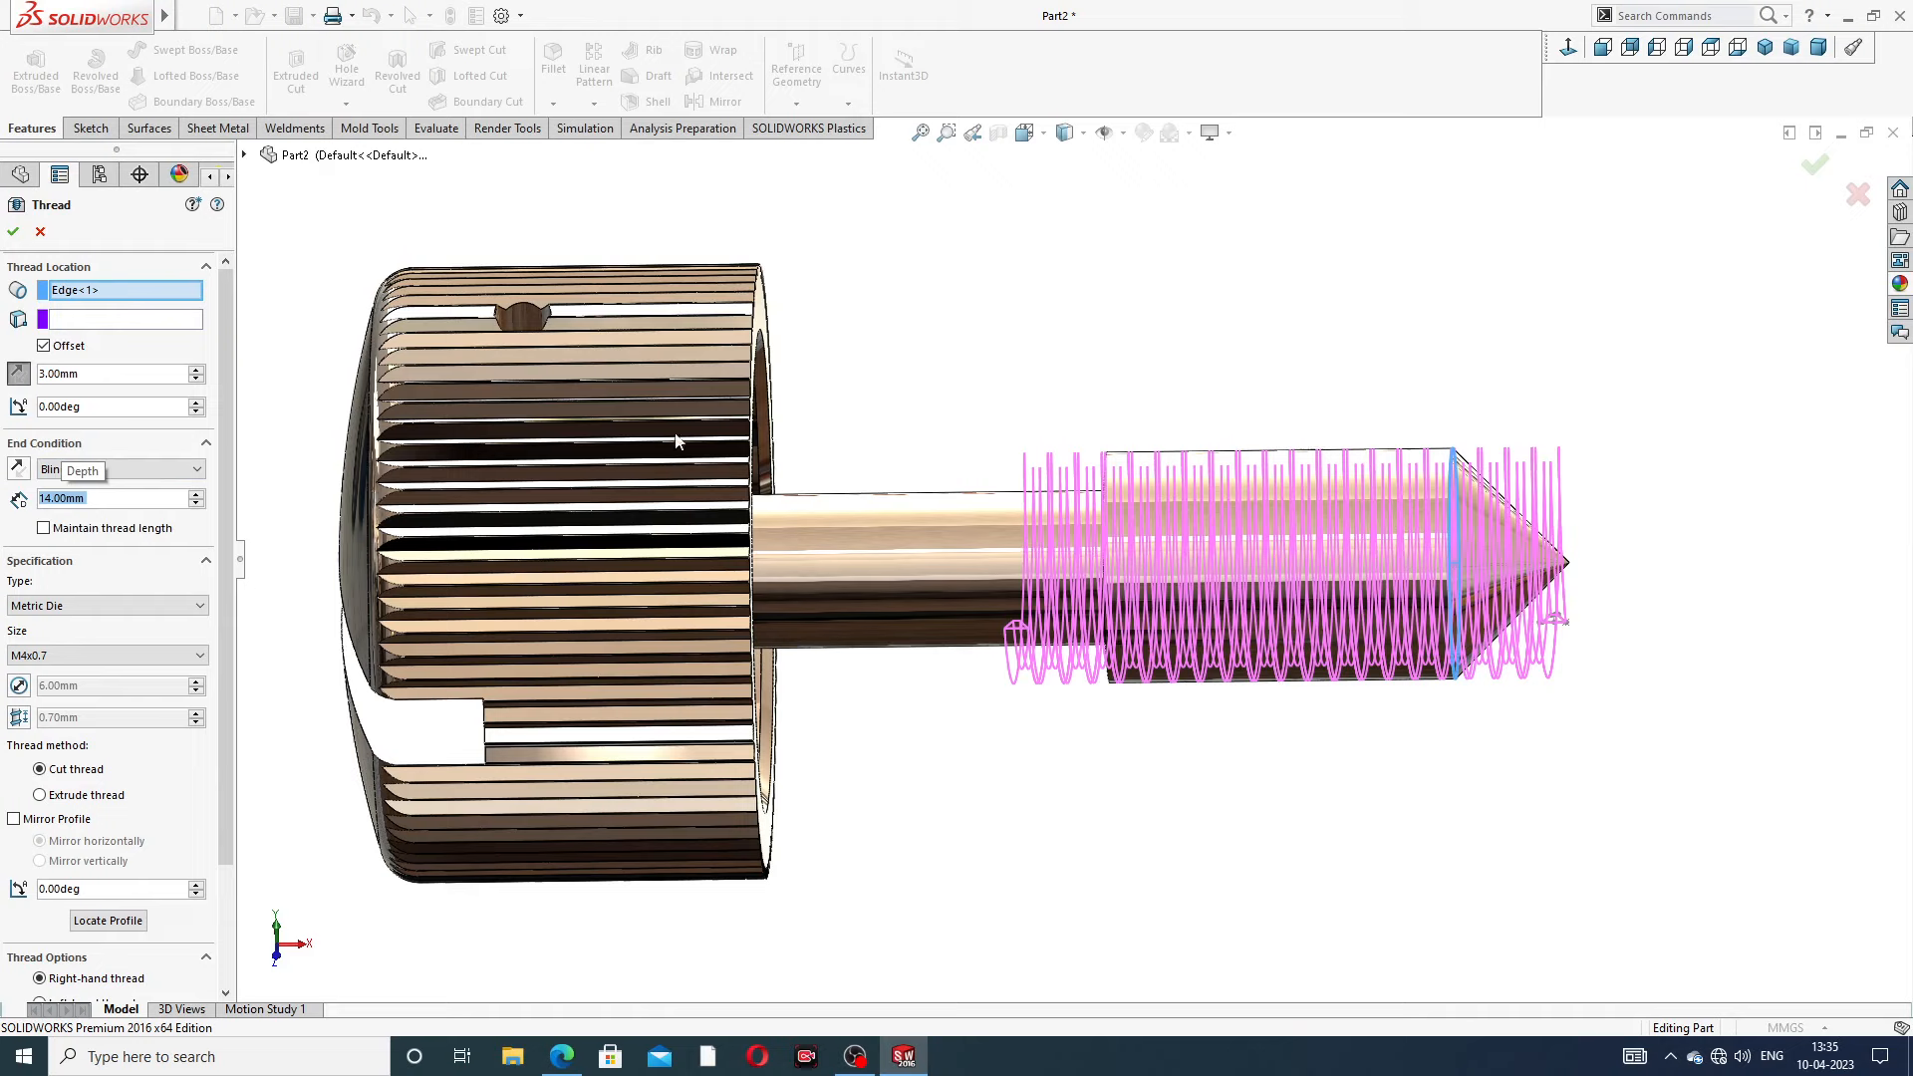
left_click(14, 235)
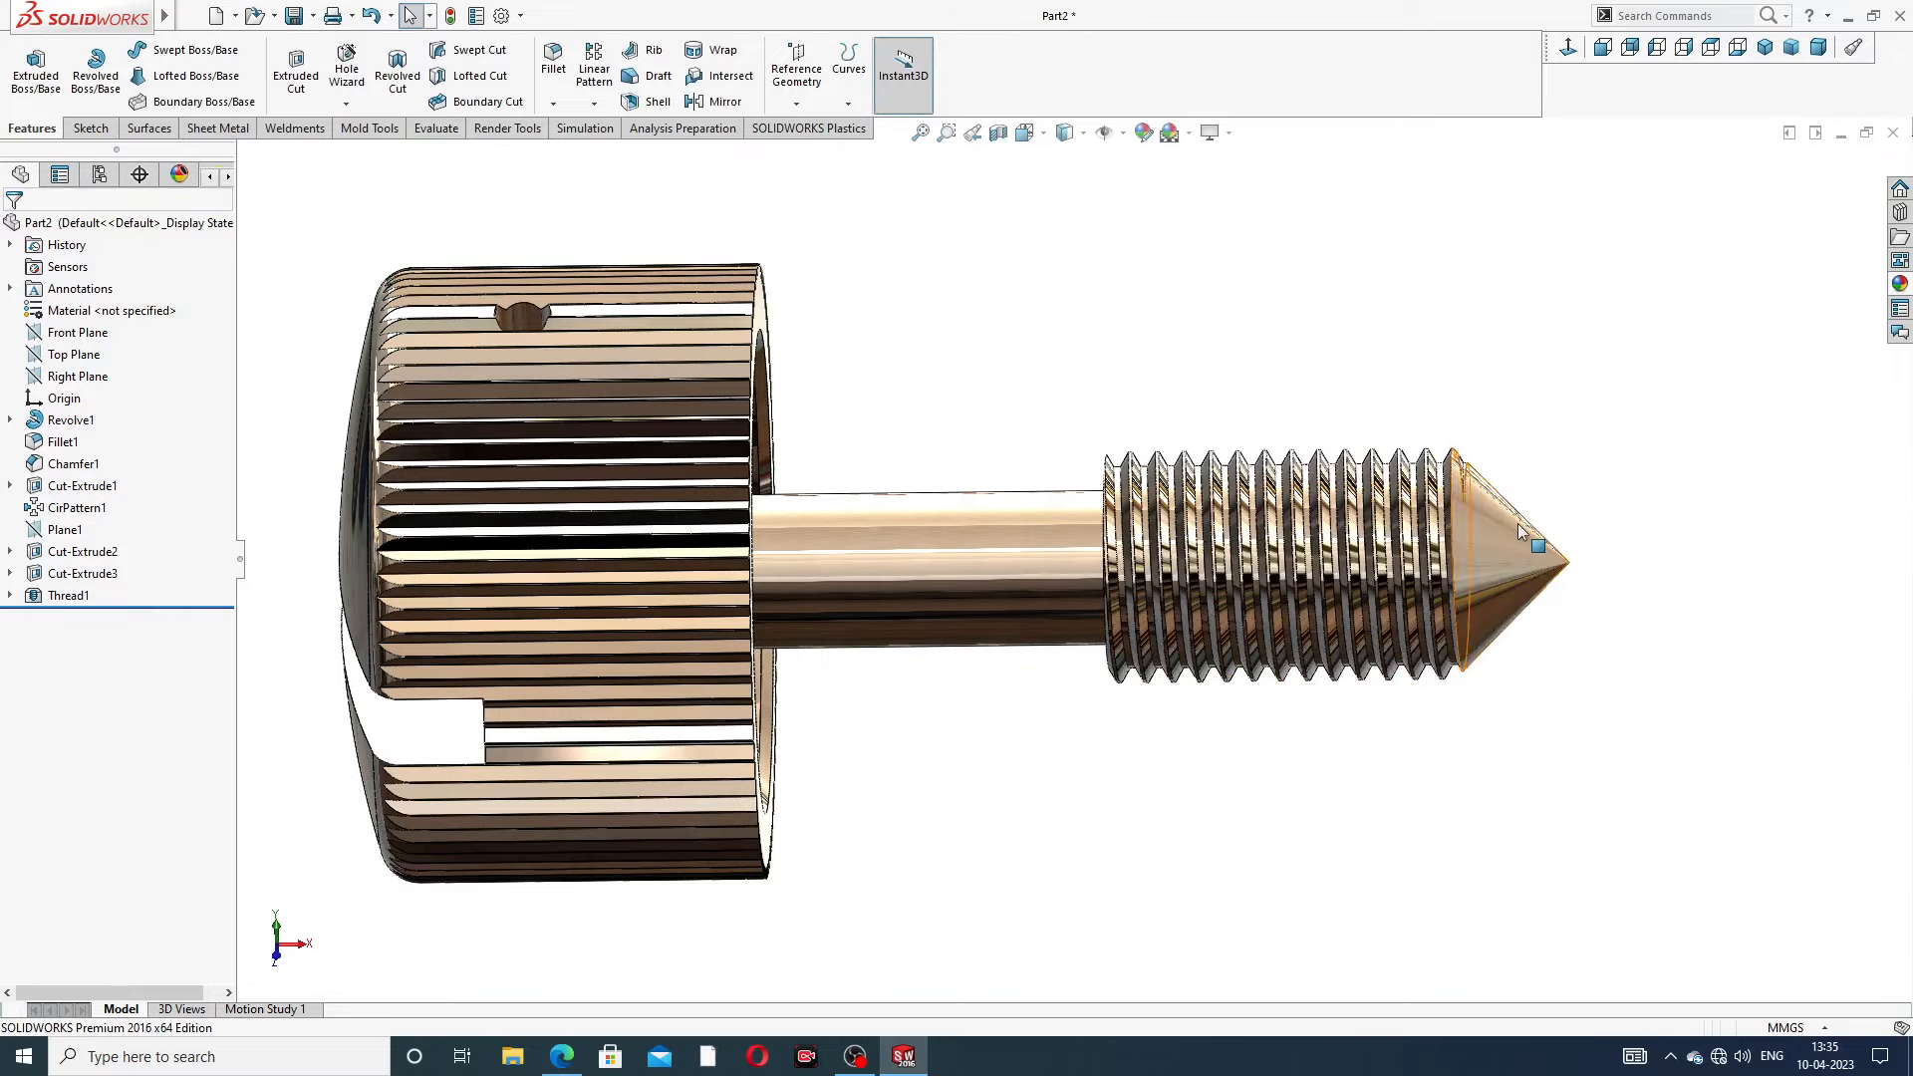
Inspect the finished thread from several angles and compare it with the views in the PDF drawing
middle_click_drag(1285, 466, 1569, 490)
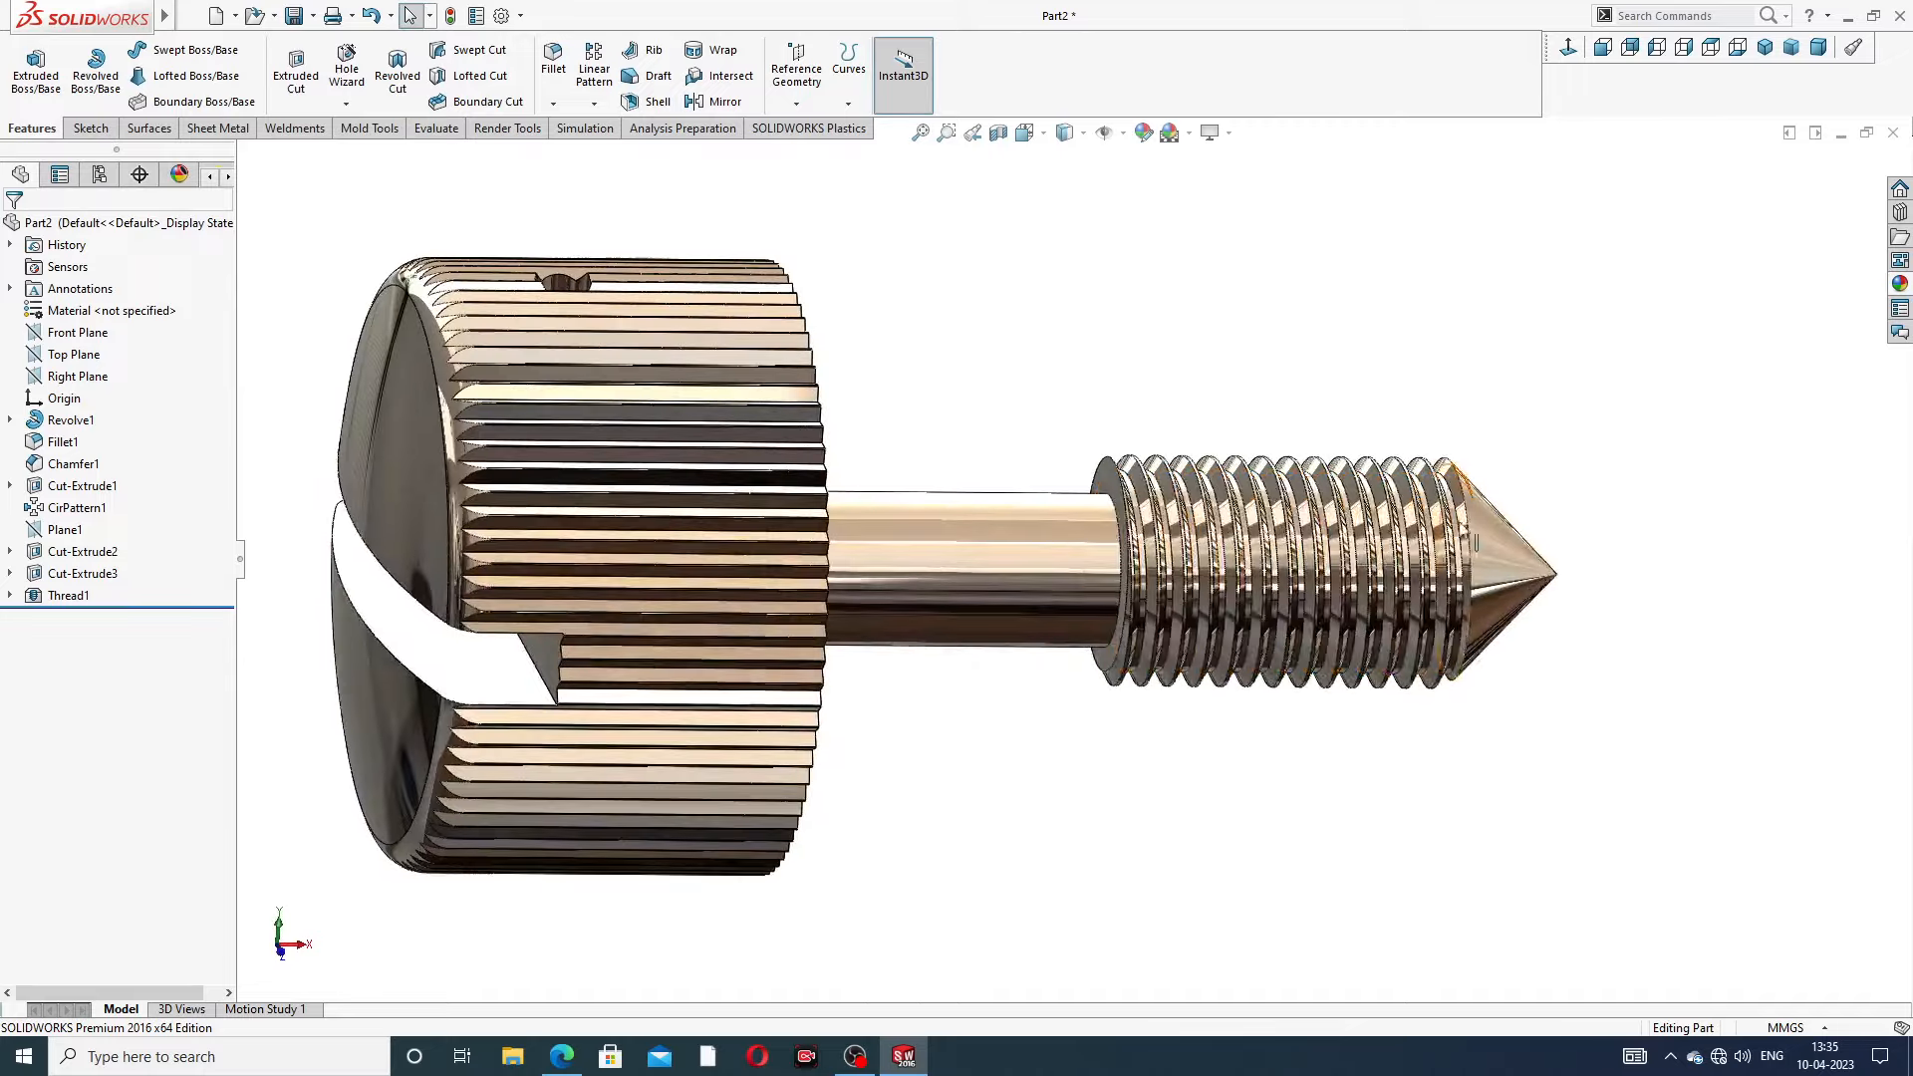
left_click(562, 1056)
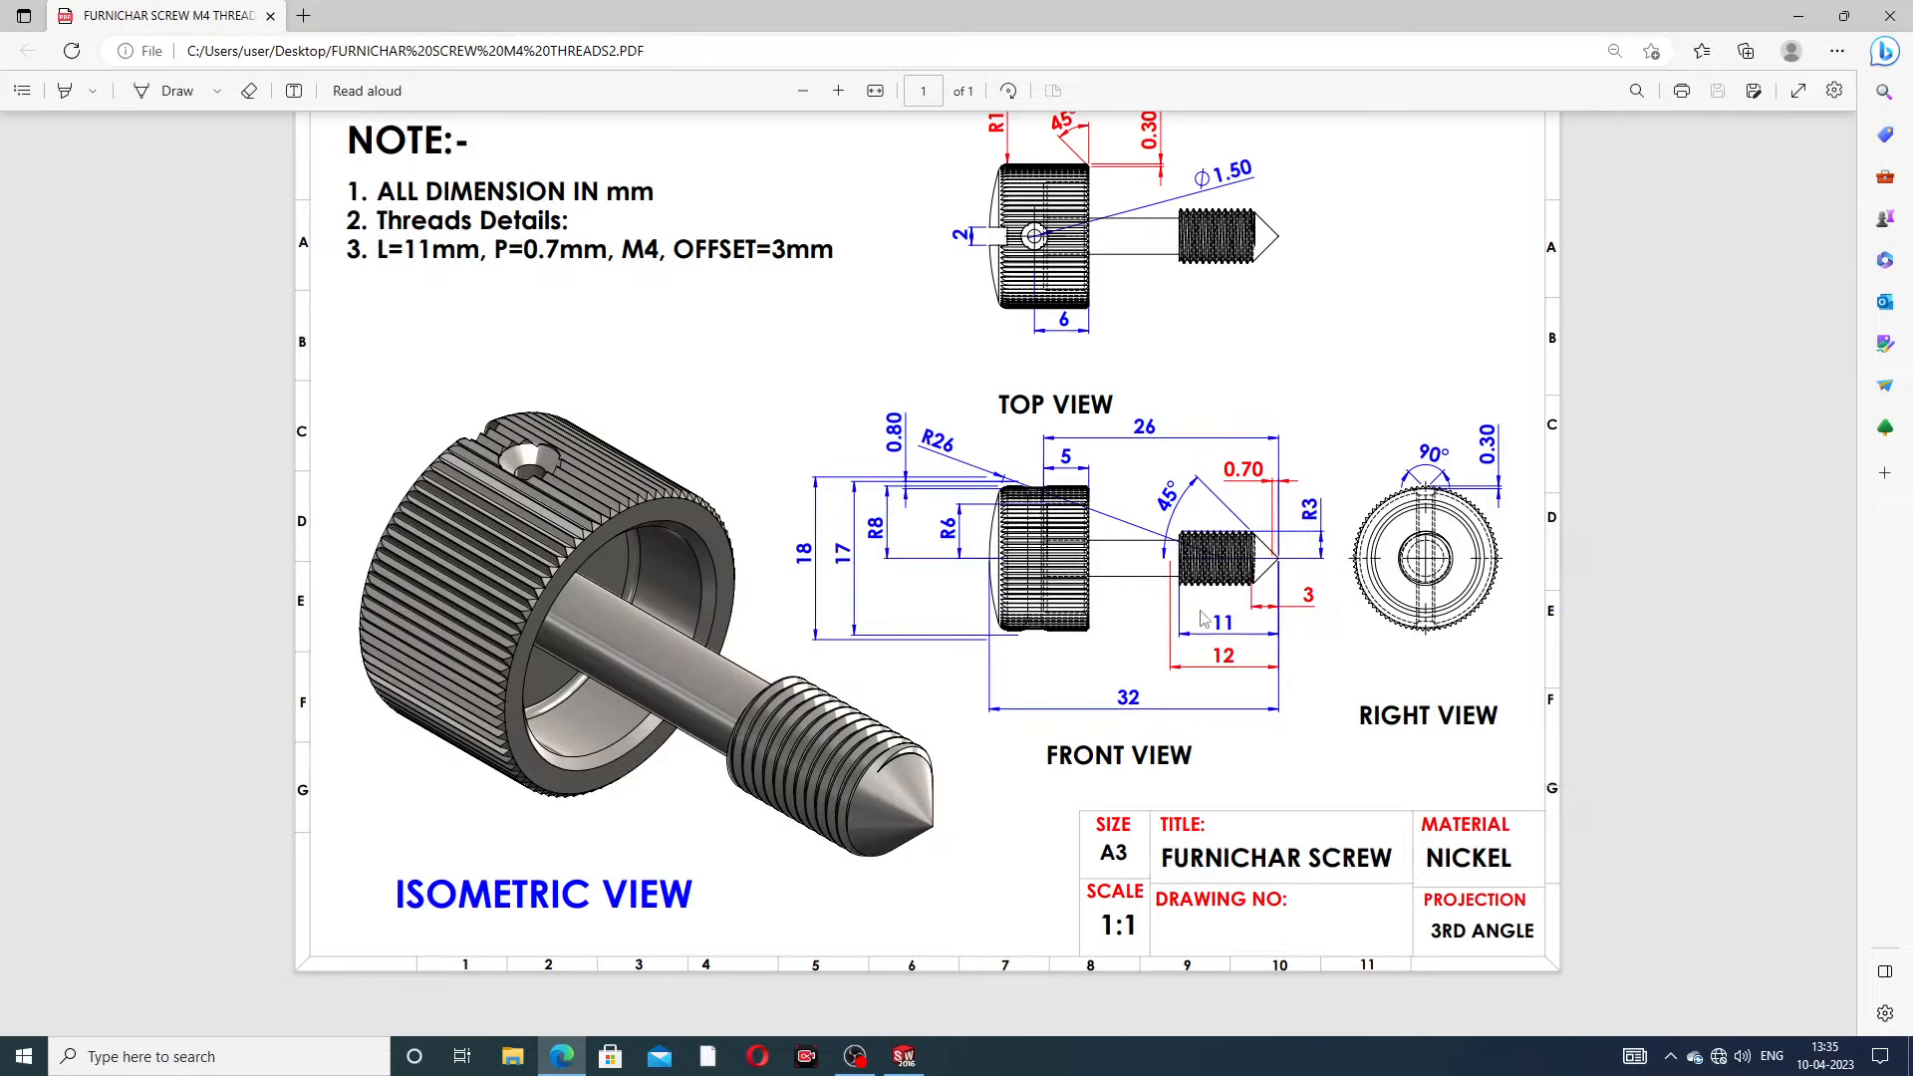
left_click(562, 1056)
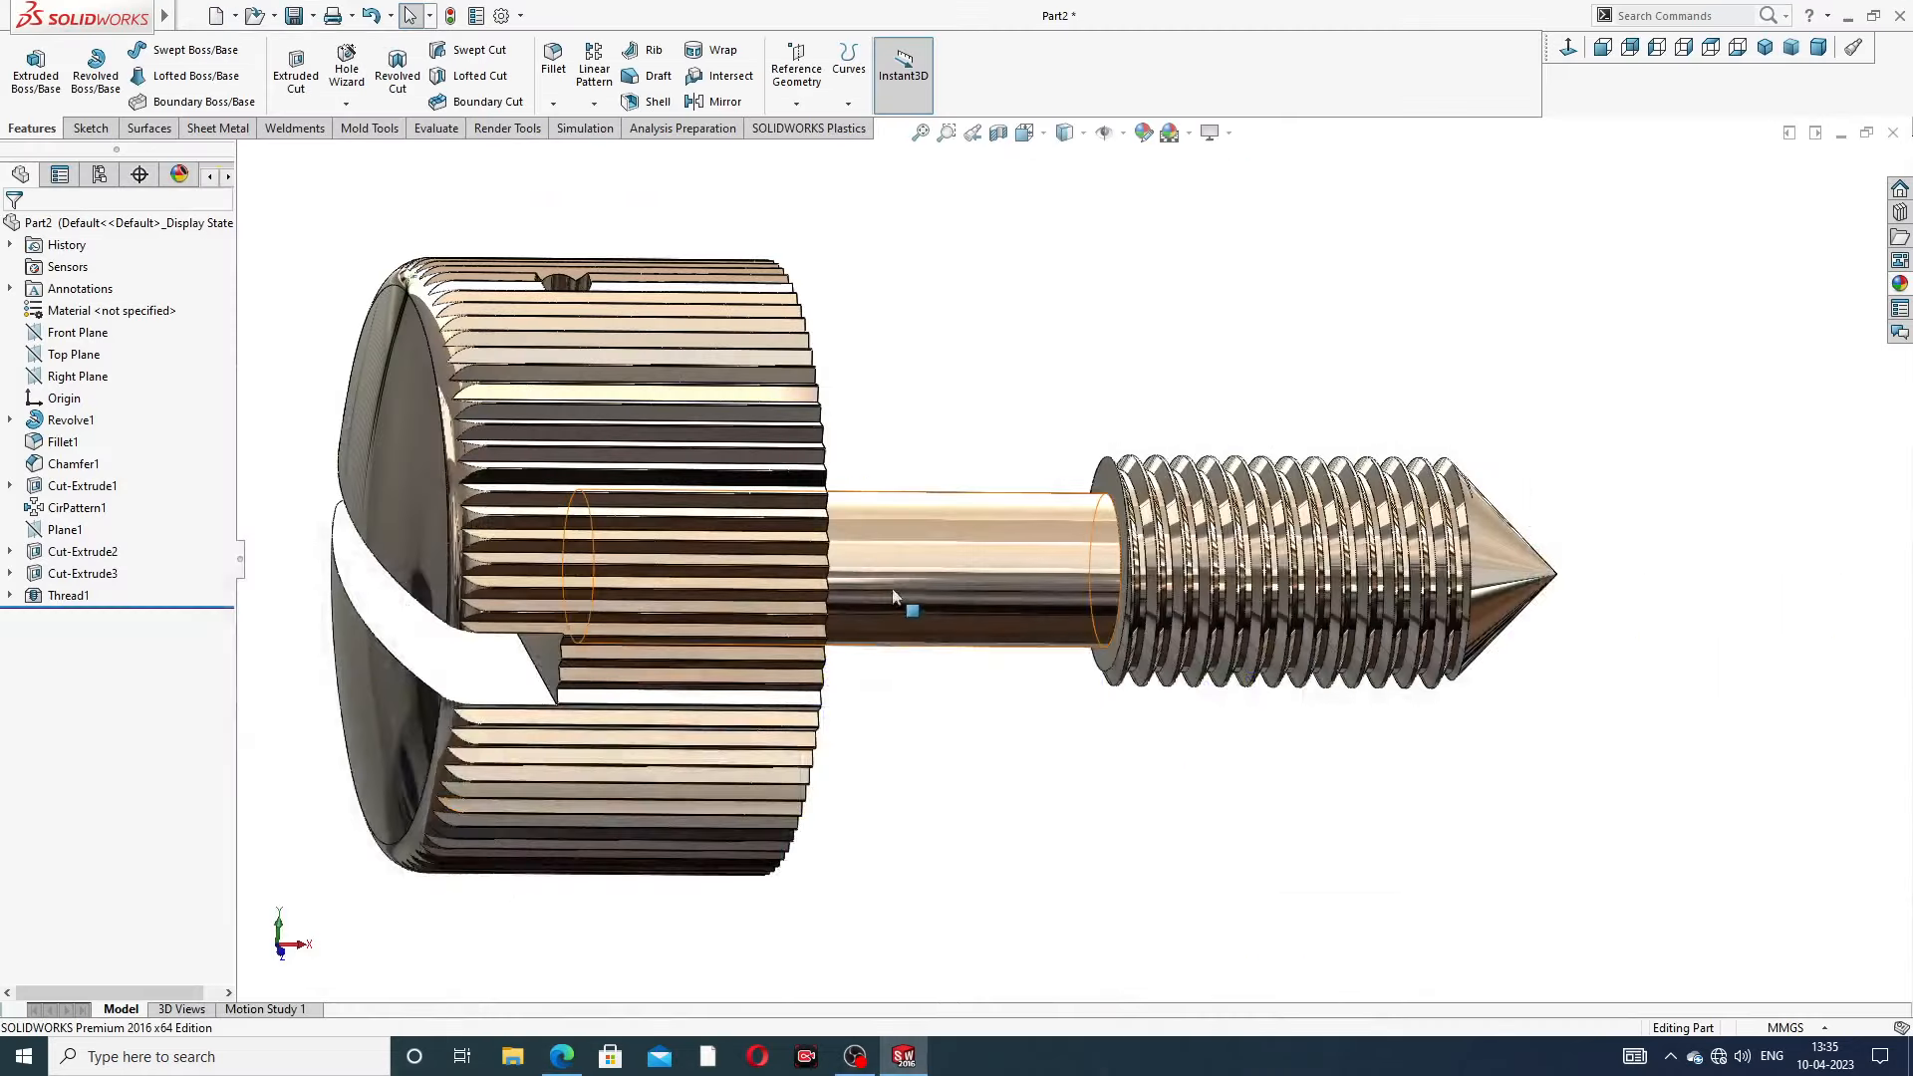
middle_click_drag(965, 627, 978, 554)
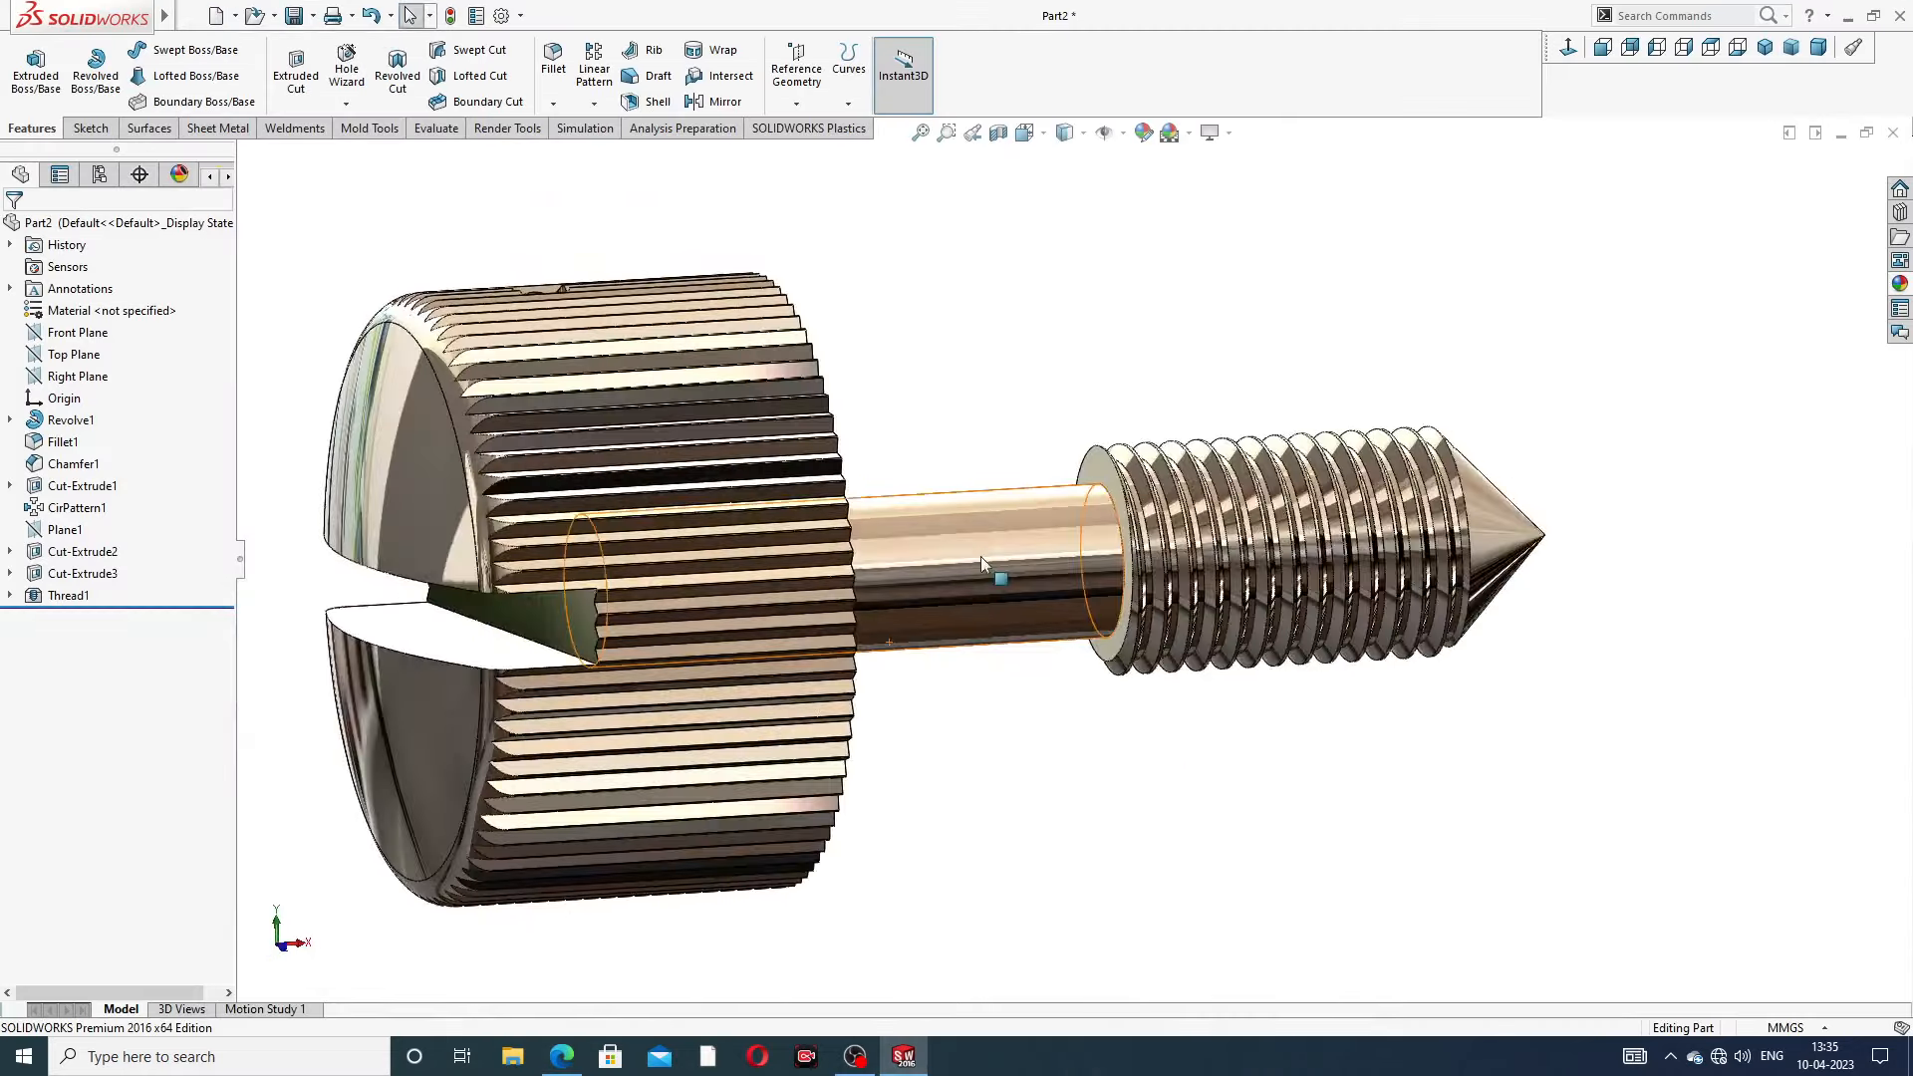
scroll(1104, 640, "up", 3)
middle_click_drag(1106, 642, 1089, 495)
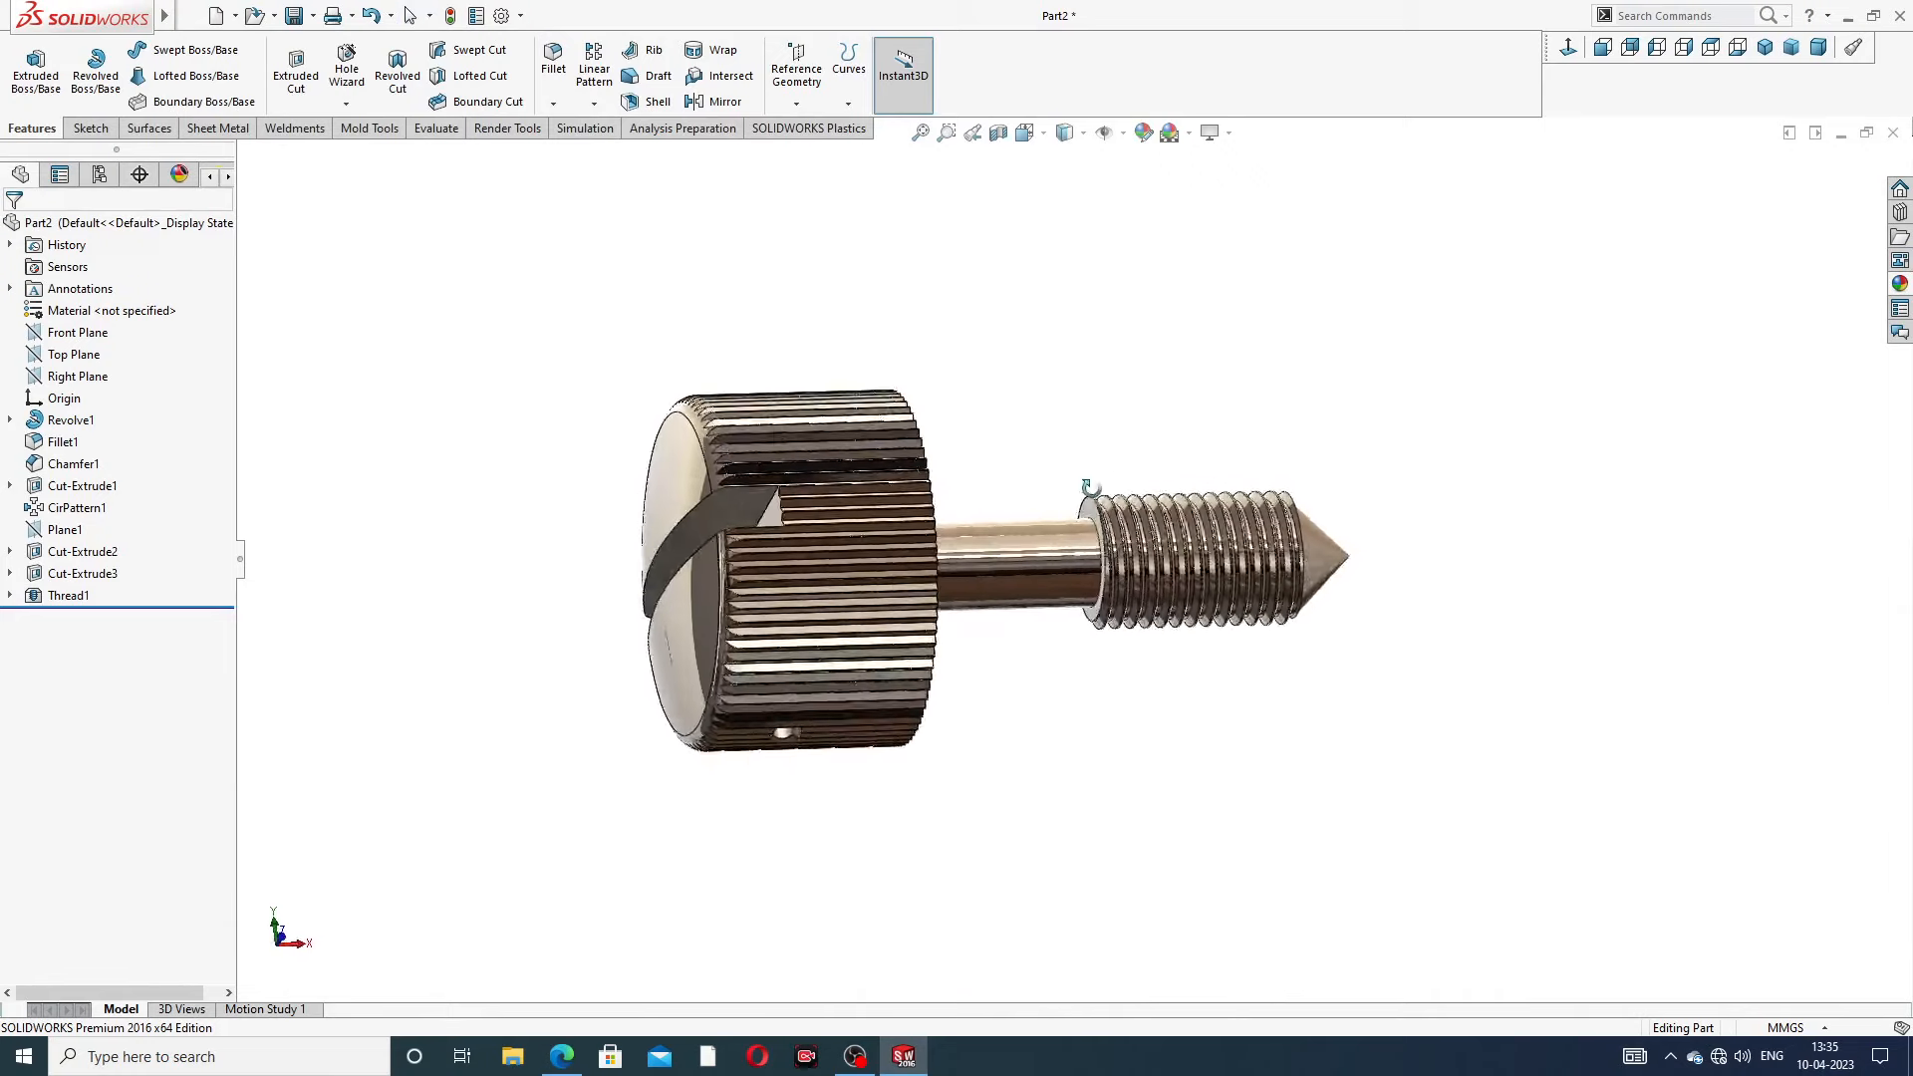
scroll(1033, 606, "down", 4)
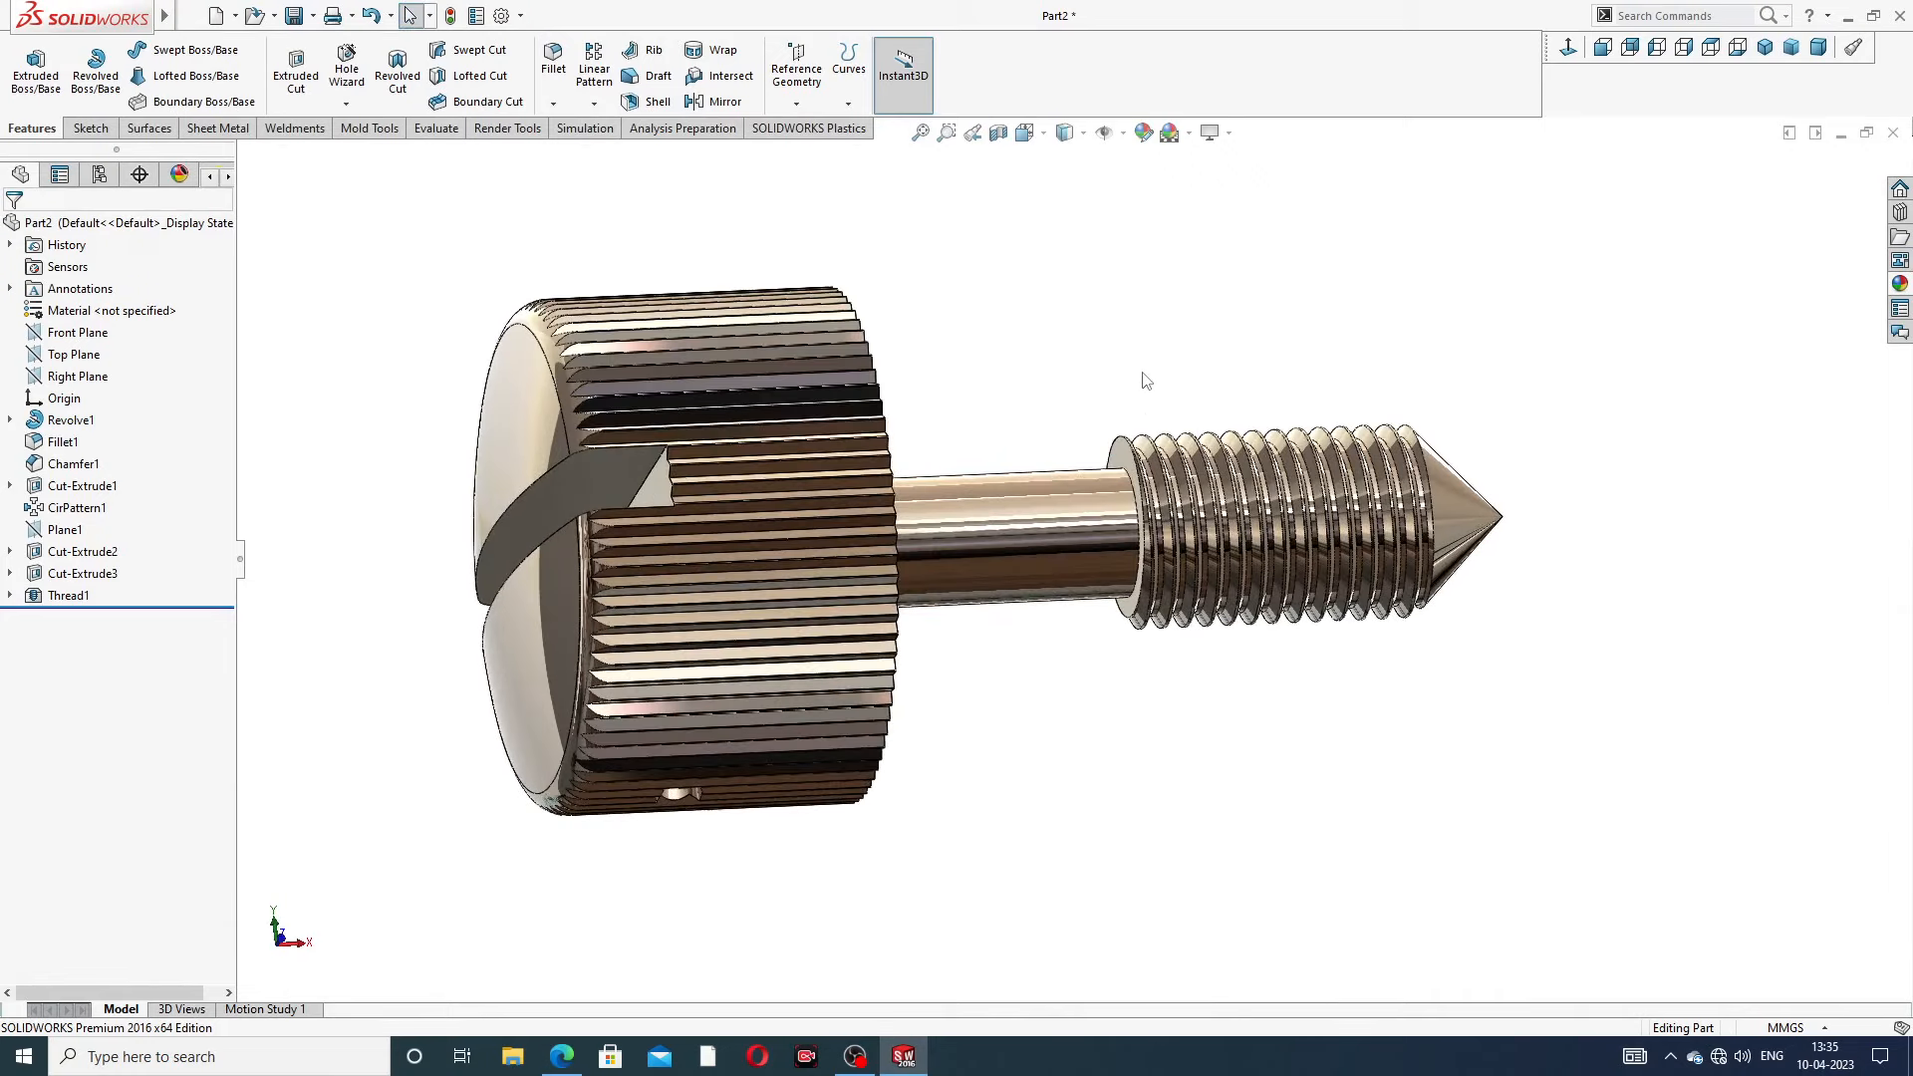
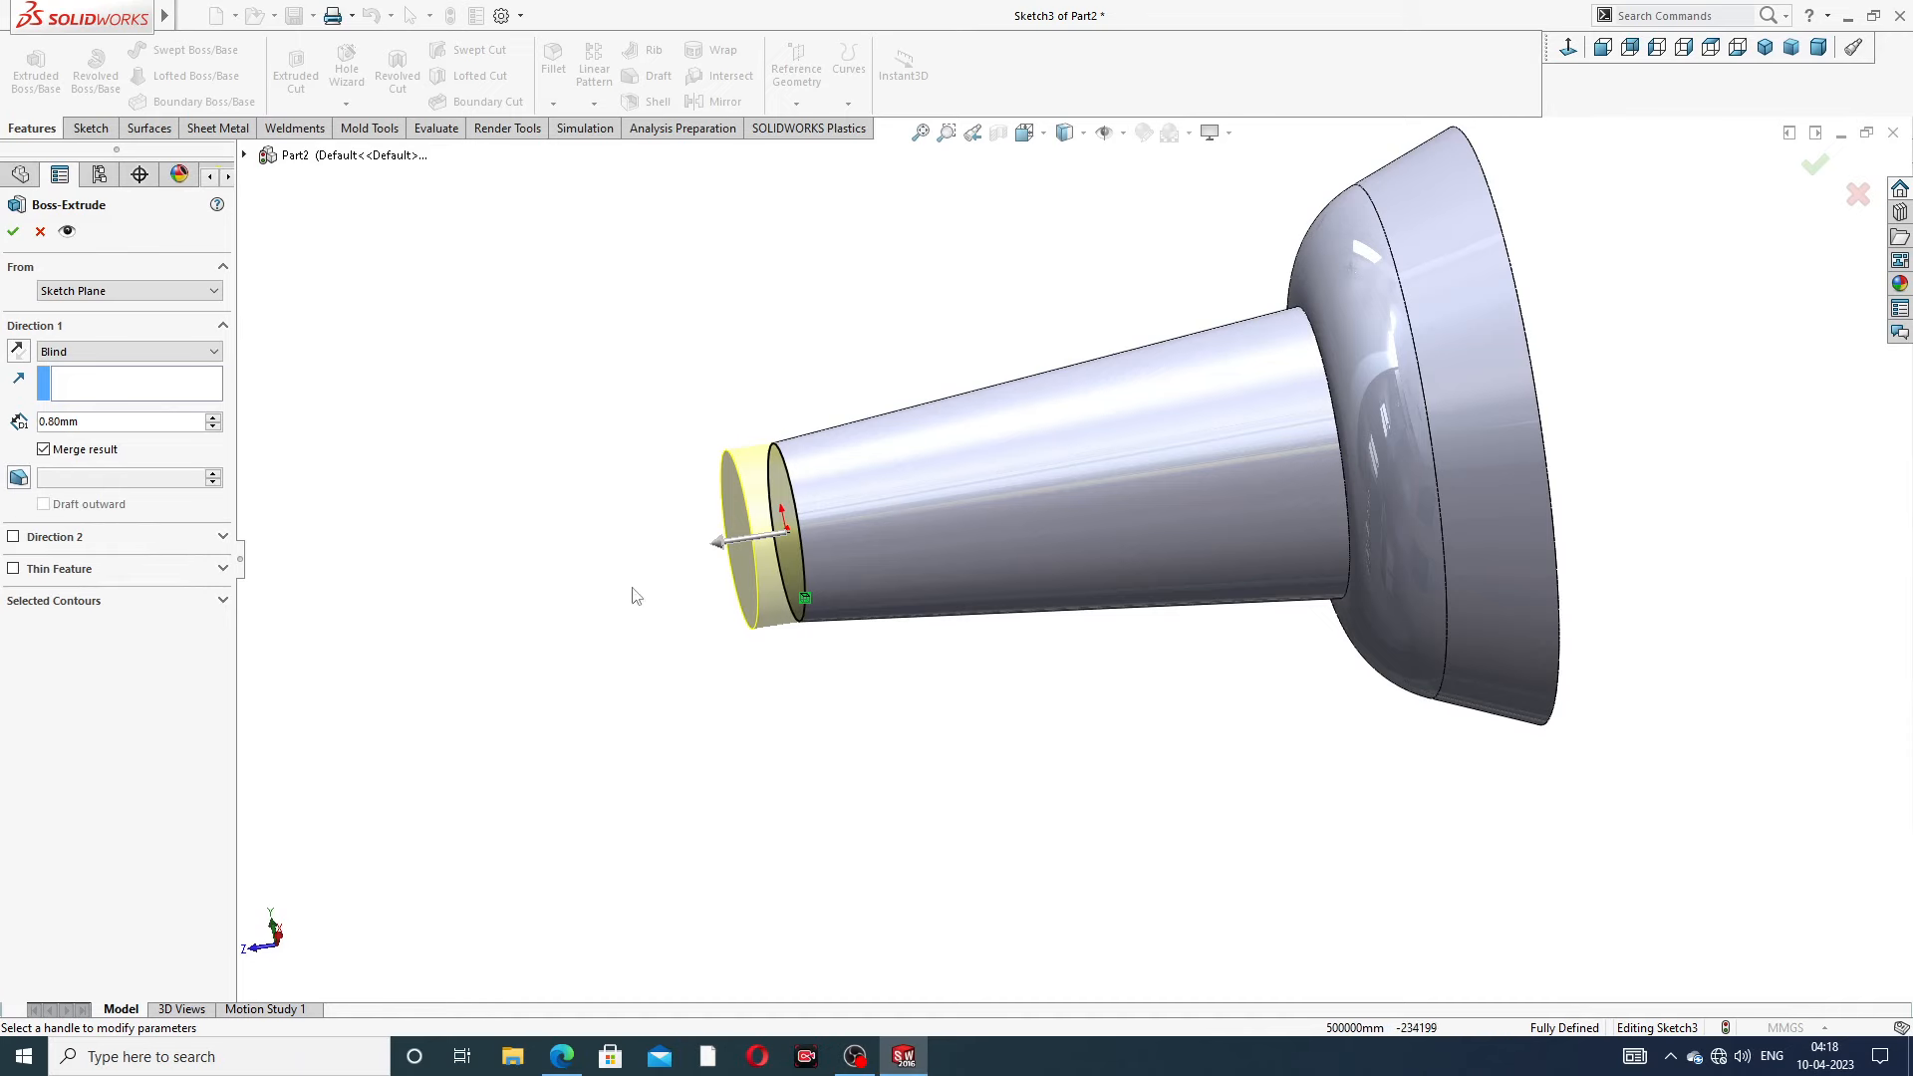
Check the pin's PDF drawing, then extrude the circle on the tapered body's small end 0.80 mm with an 82° outward draft
key("alt+Tab")
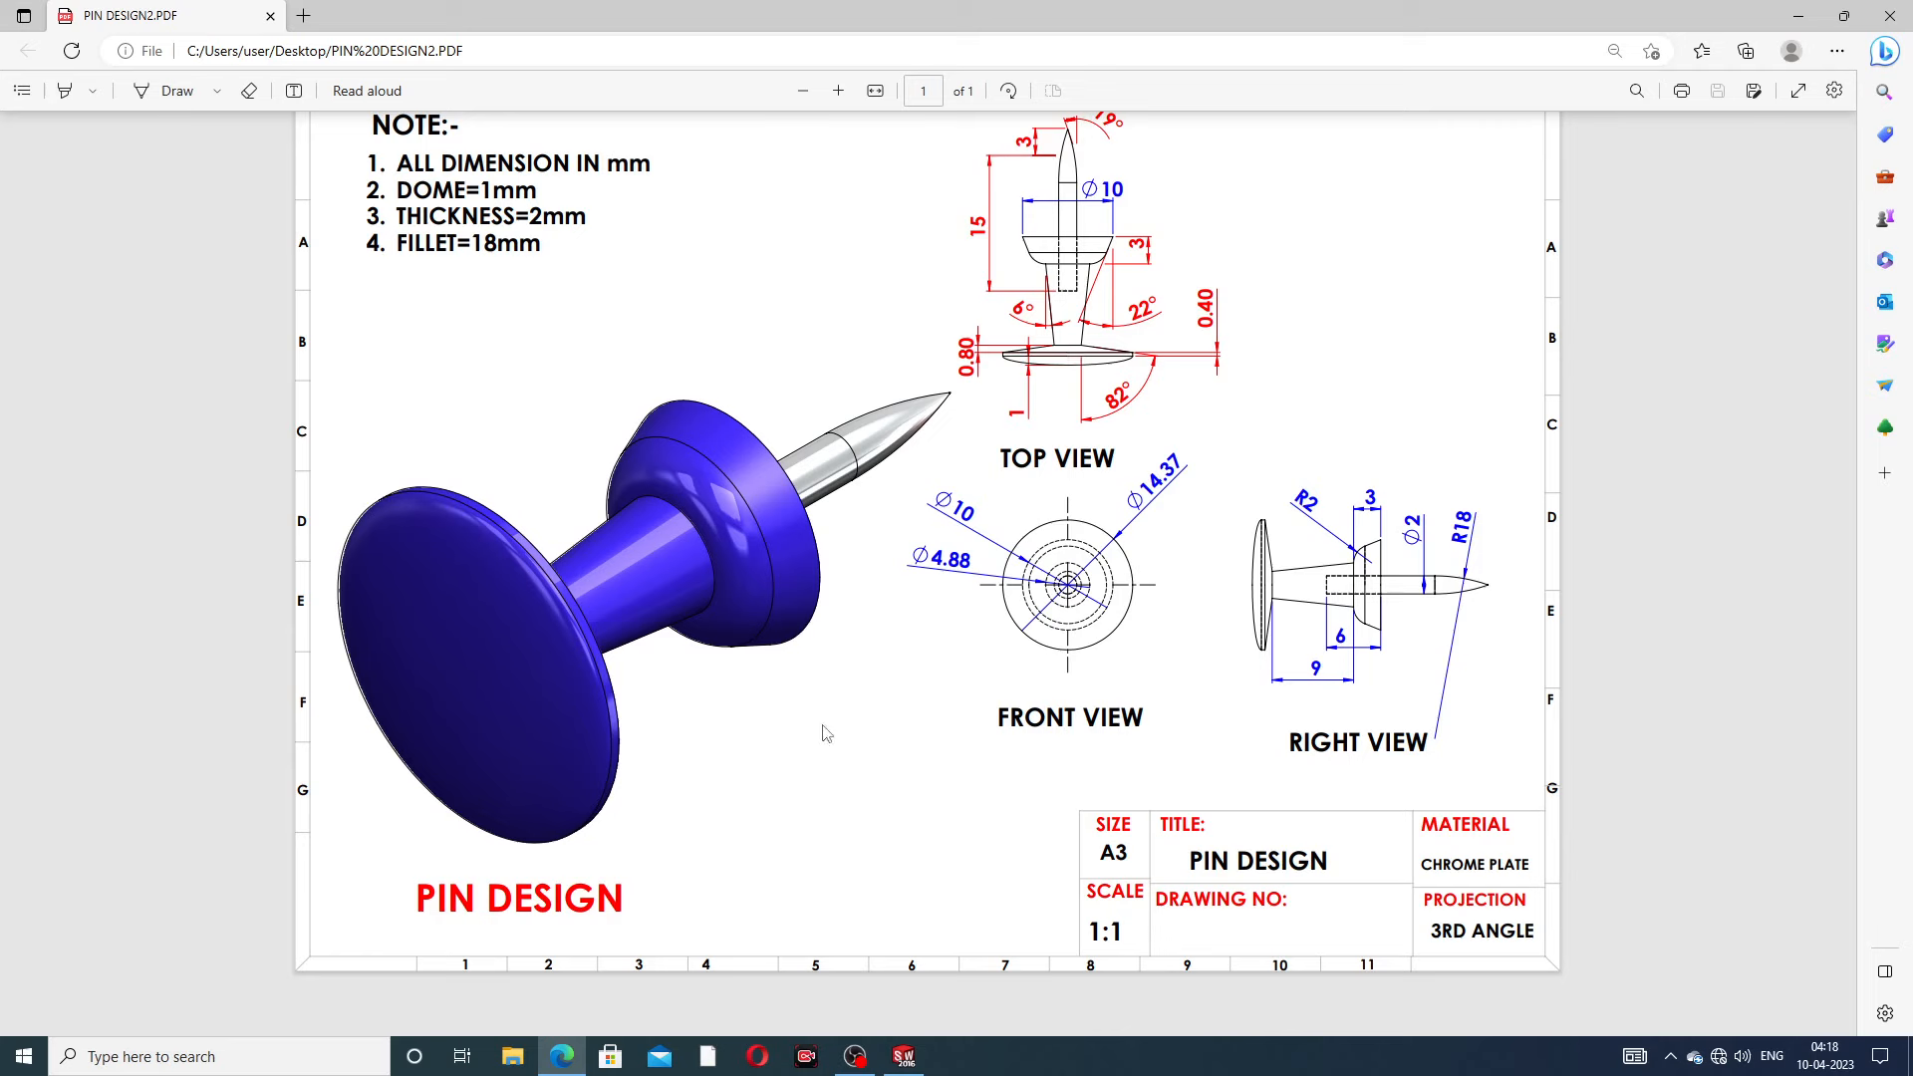
left_click(562, 1056)
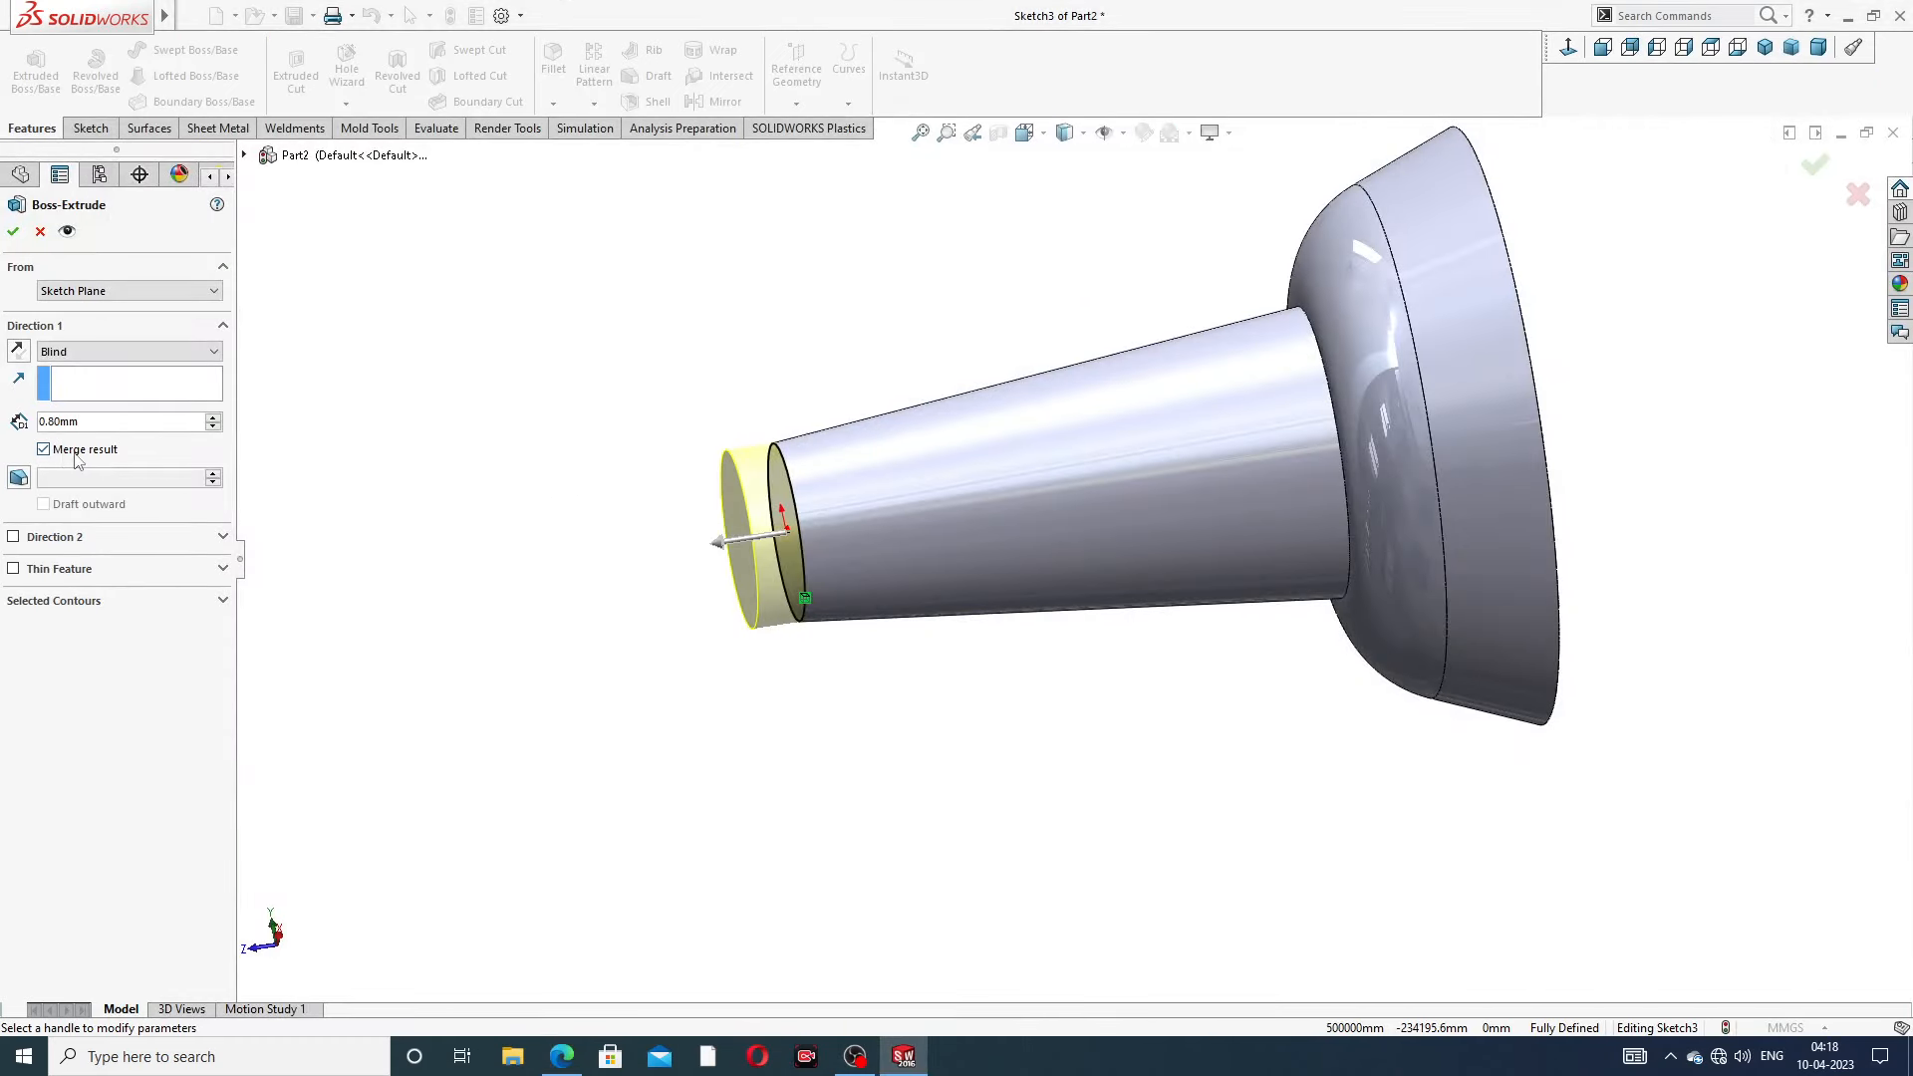
left_click(18, 480)
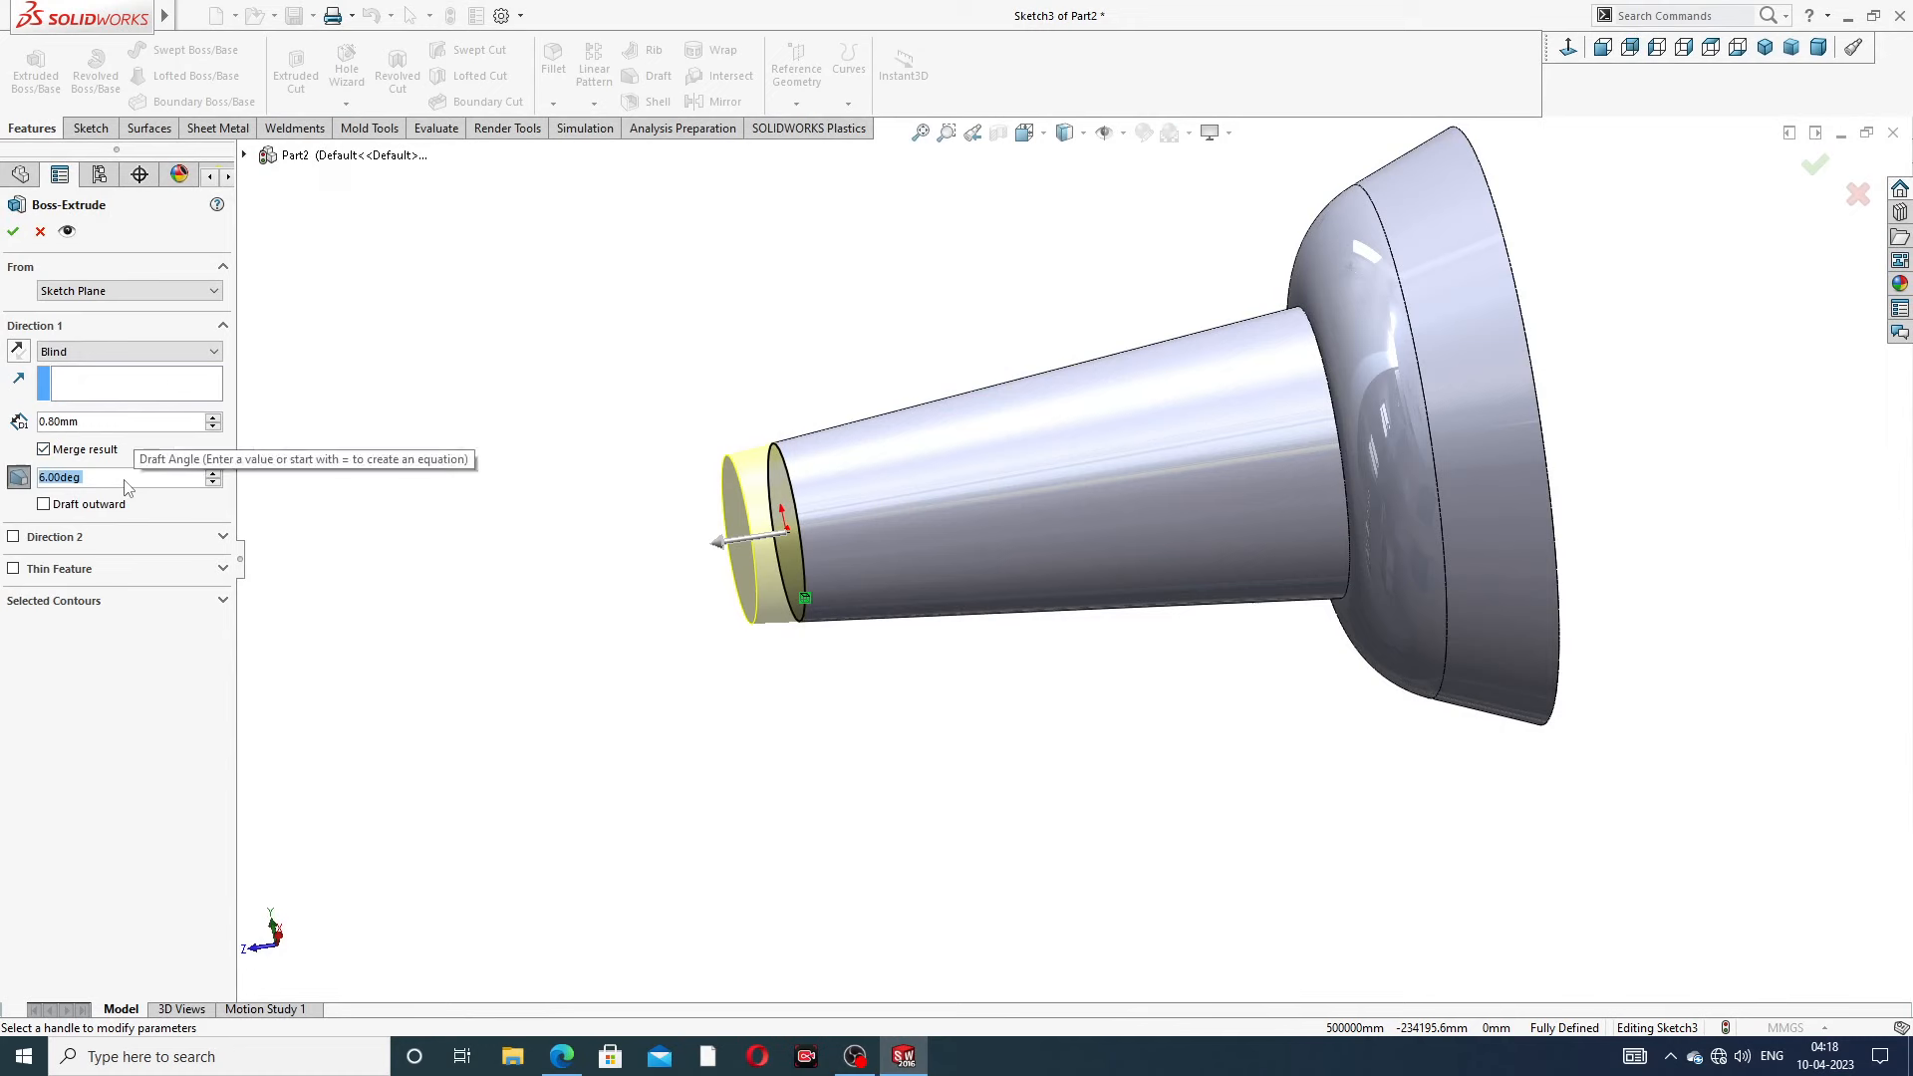
type("82")
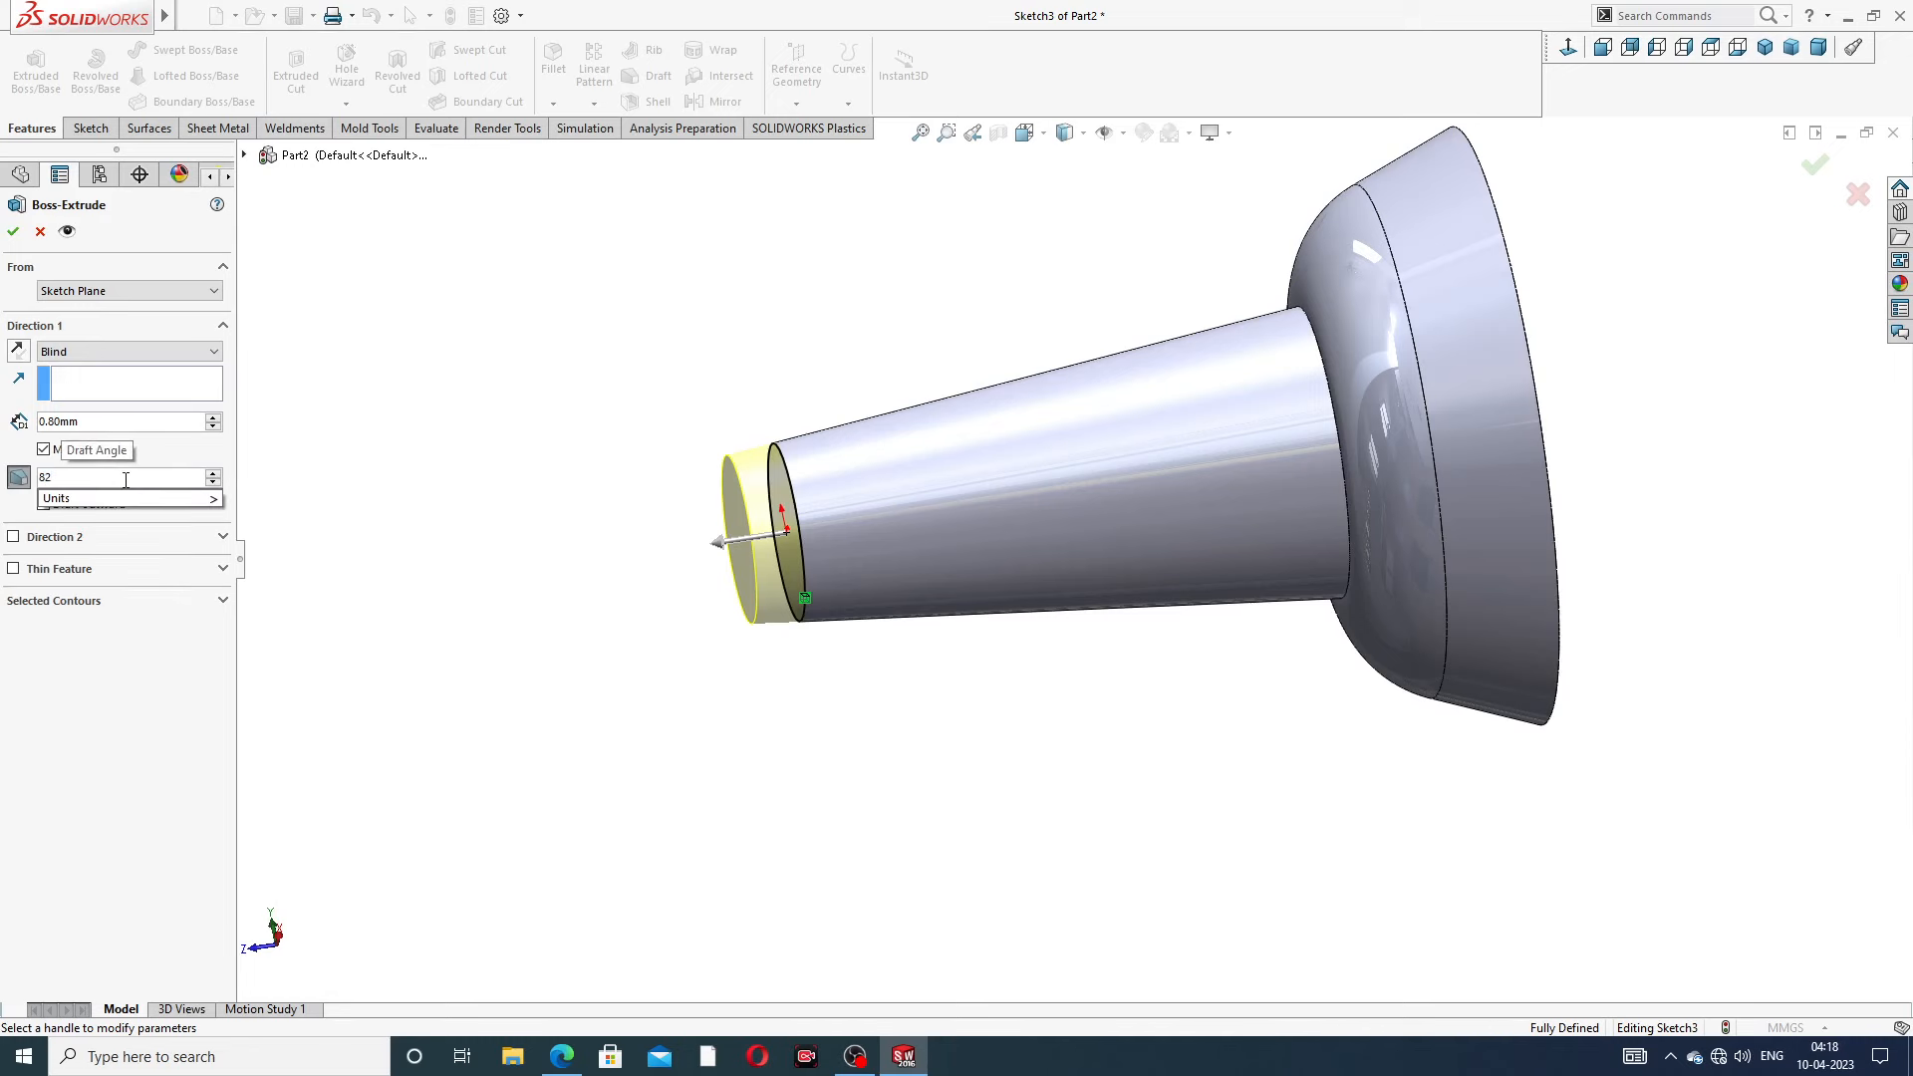
key("Return")
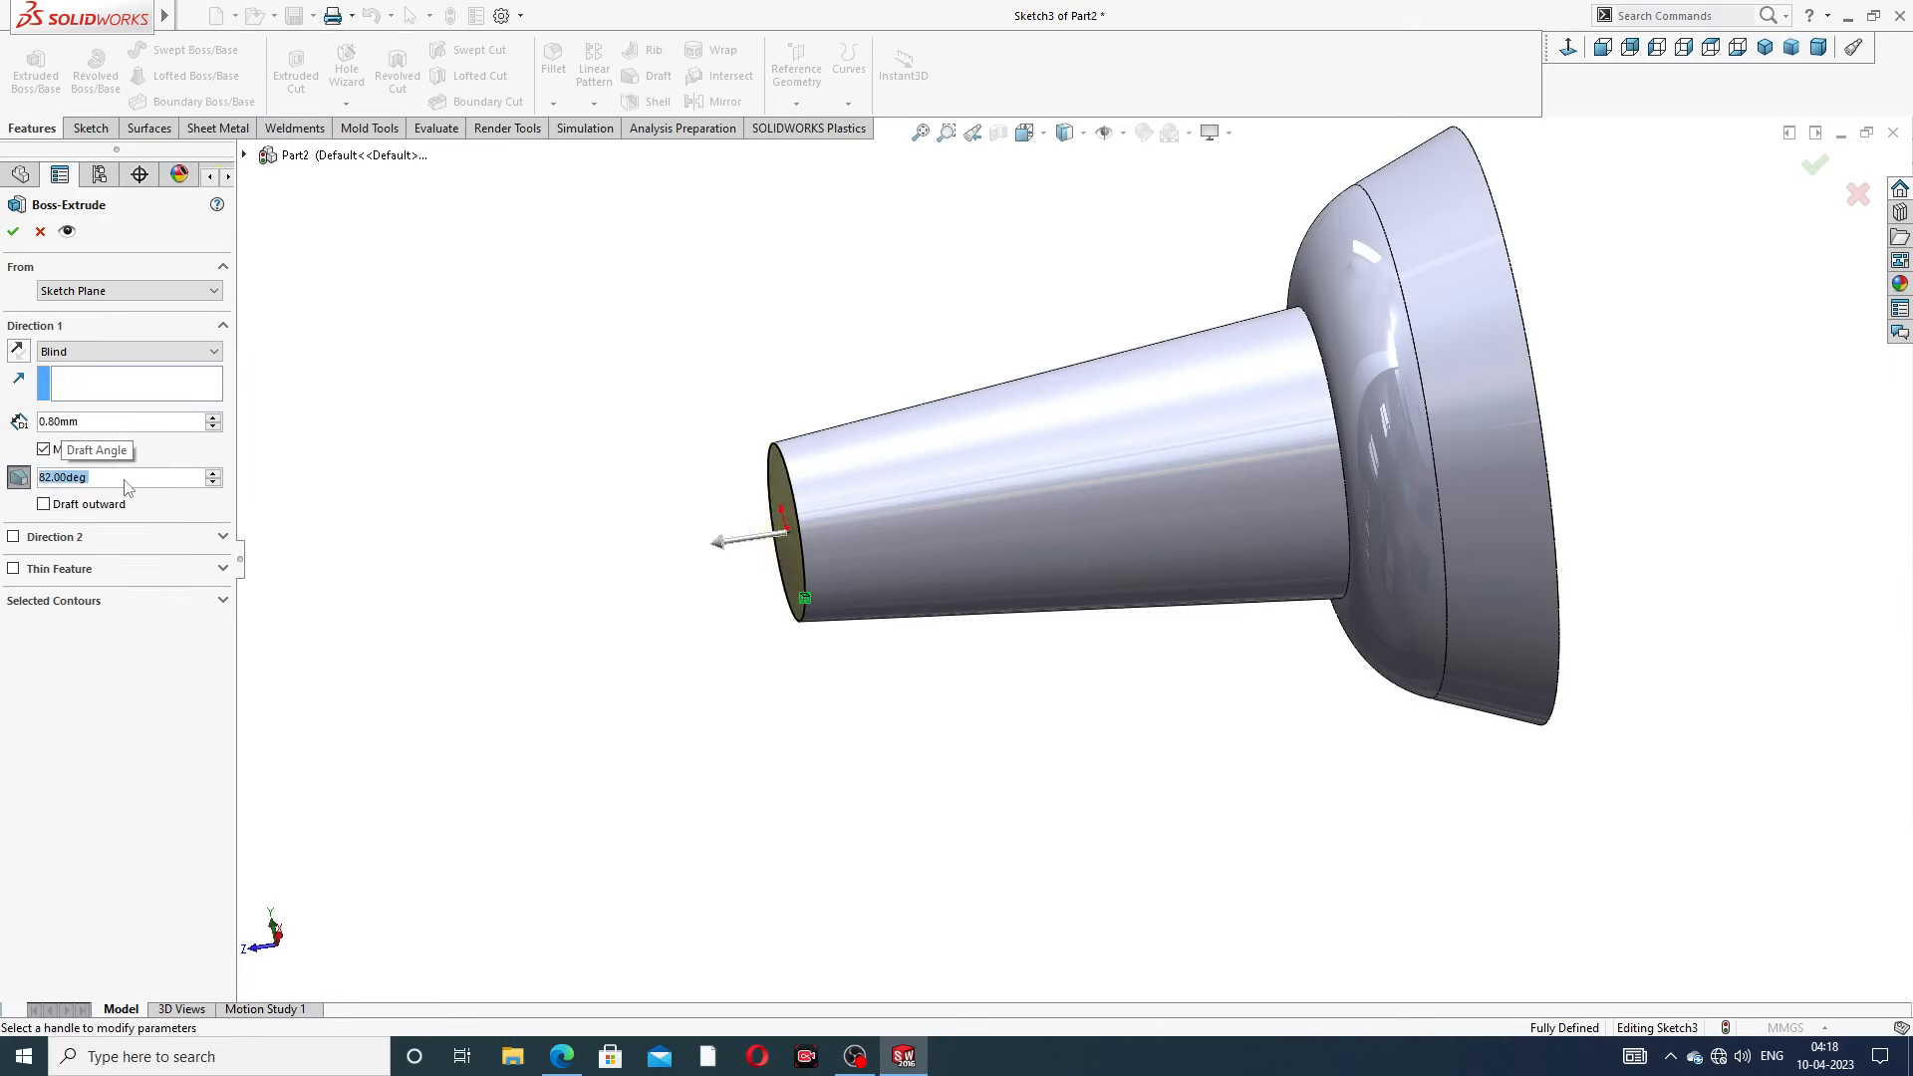
left_click(42, 504)
middle_click_drag(876, 376, 873, 462)
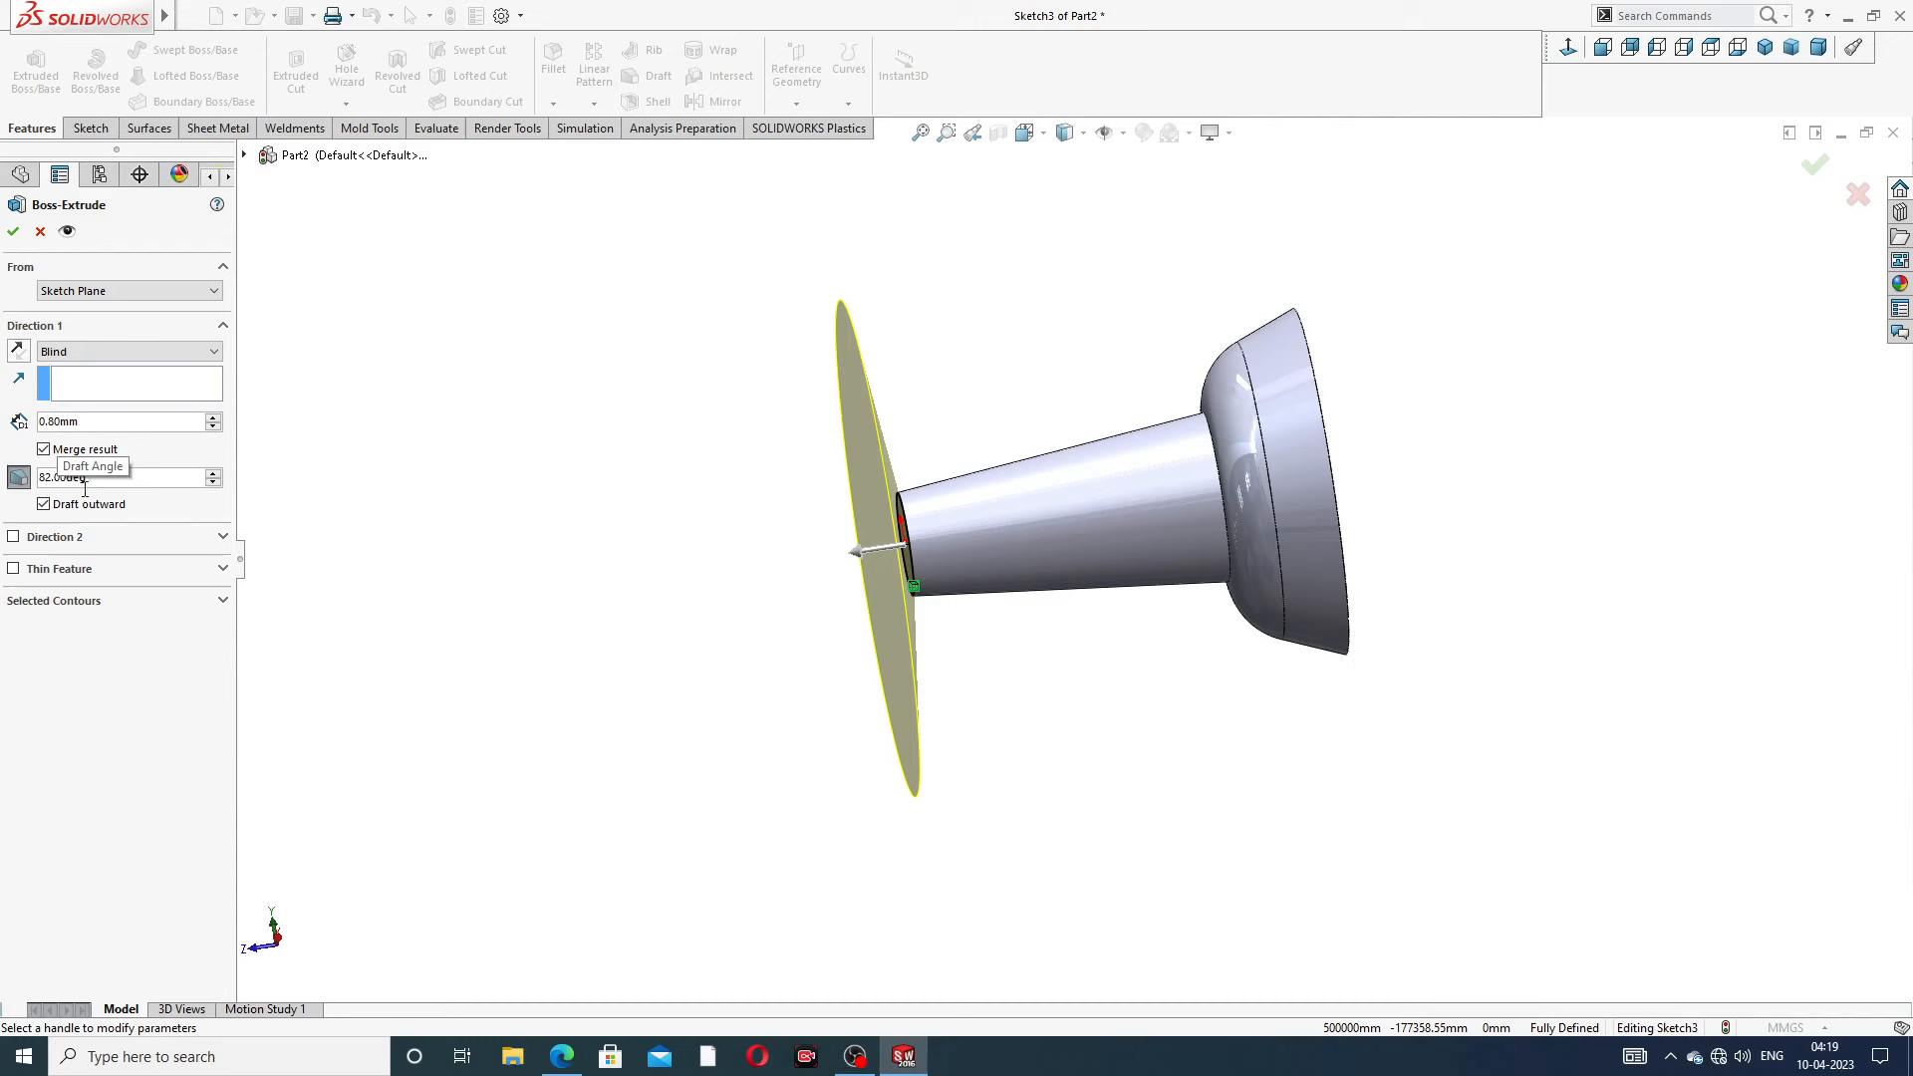
left_click(13, 230)
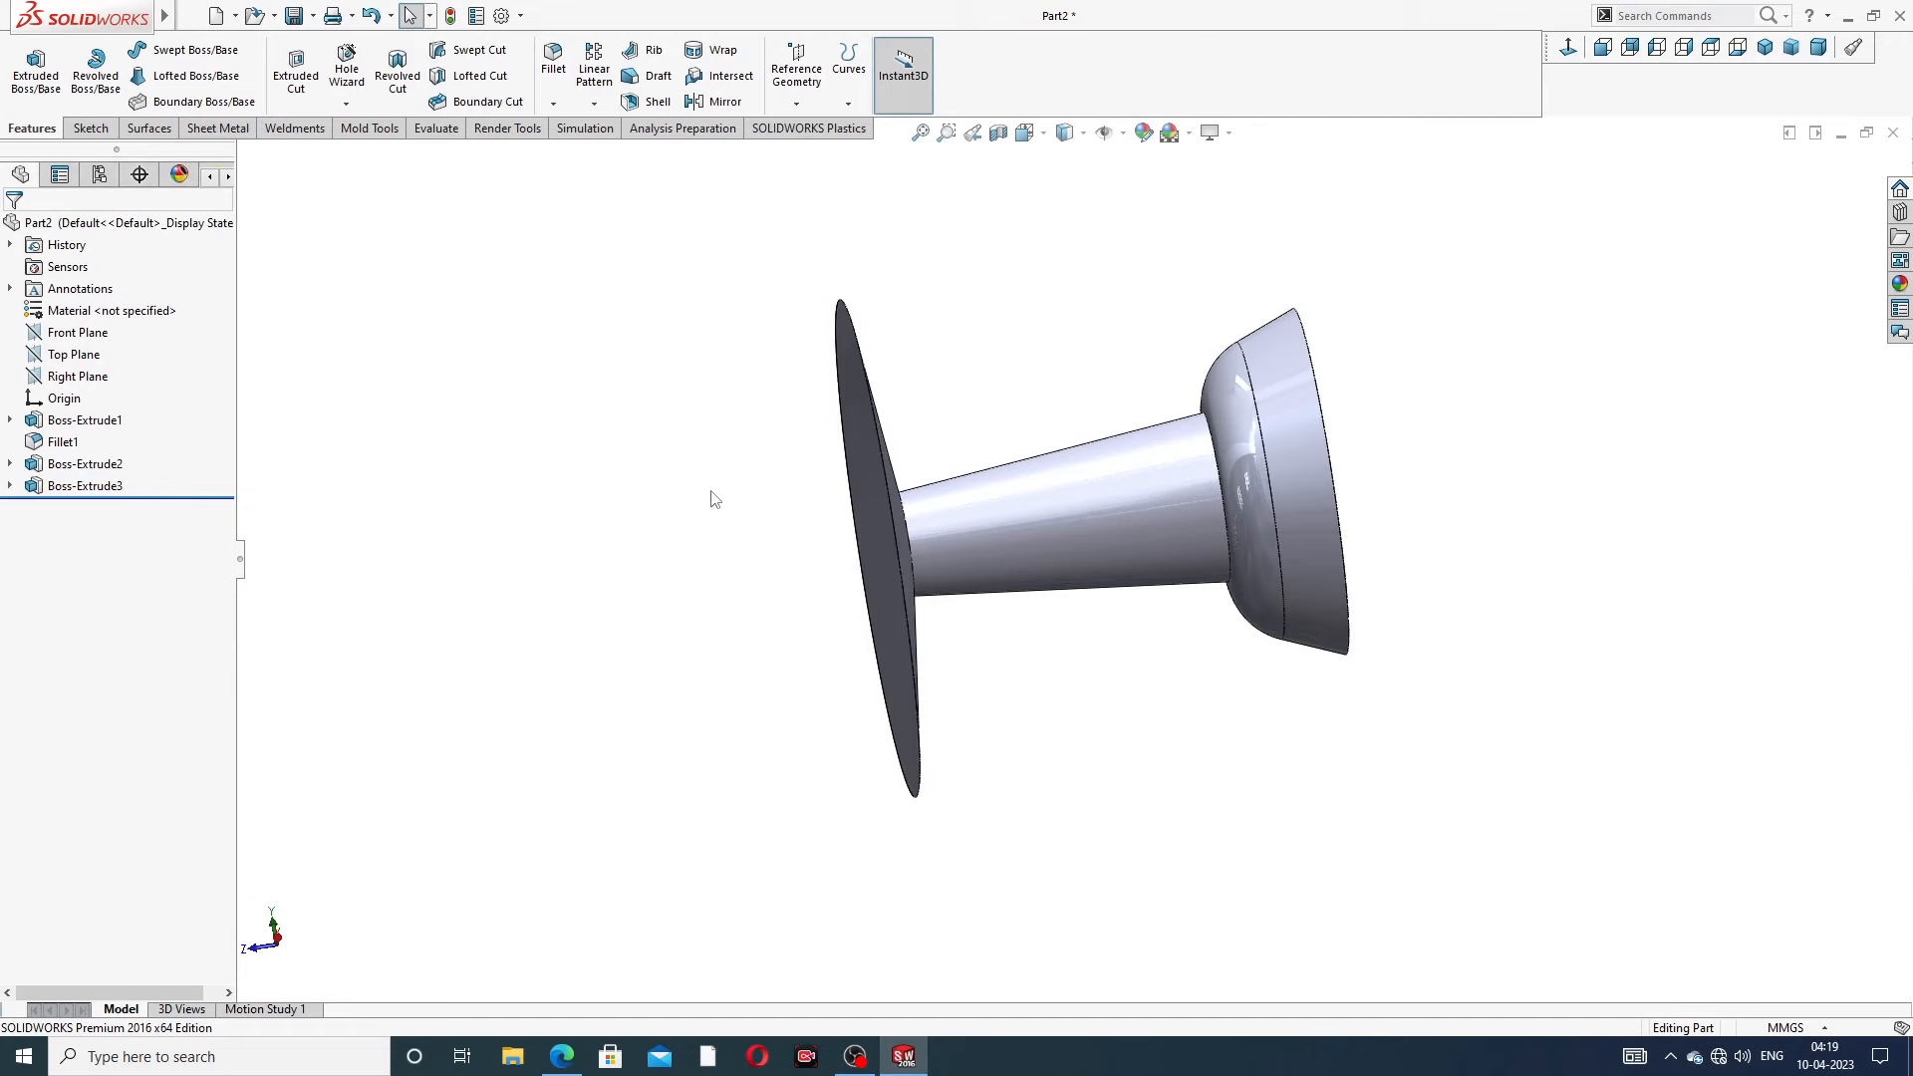
Open a sketch on the large disc's flat outer face and convert the face's edge into a sketch circle
mouse_move(714, 498)
middle_mouse_down()
mouse_move(577, 539)
mouse_move(724, 505)
middle_mouse_up()
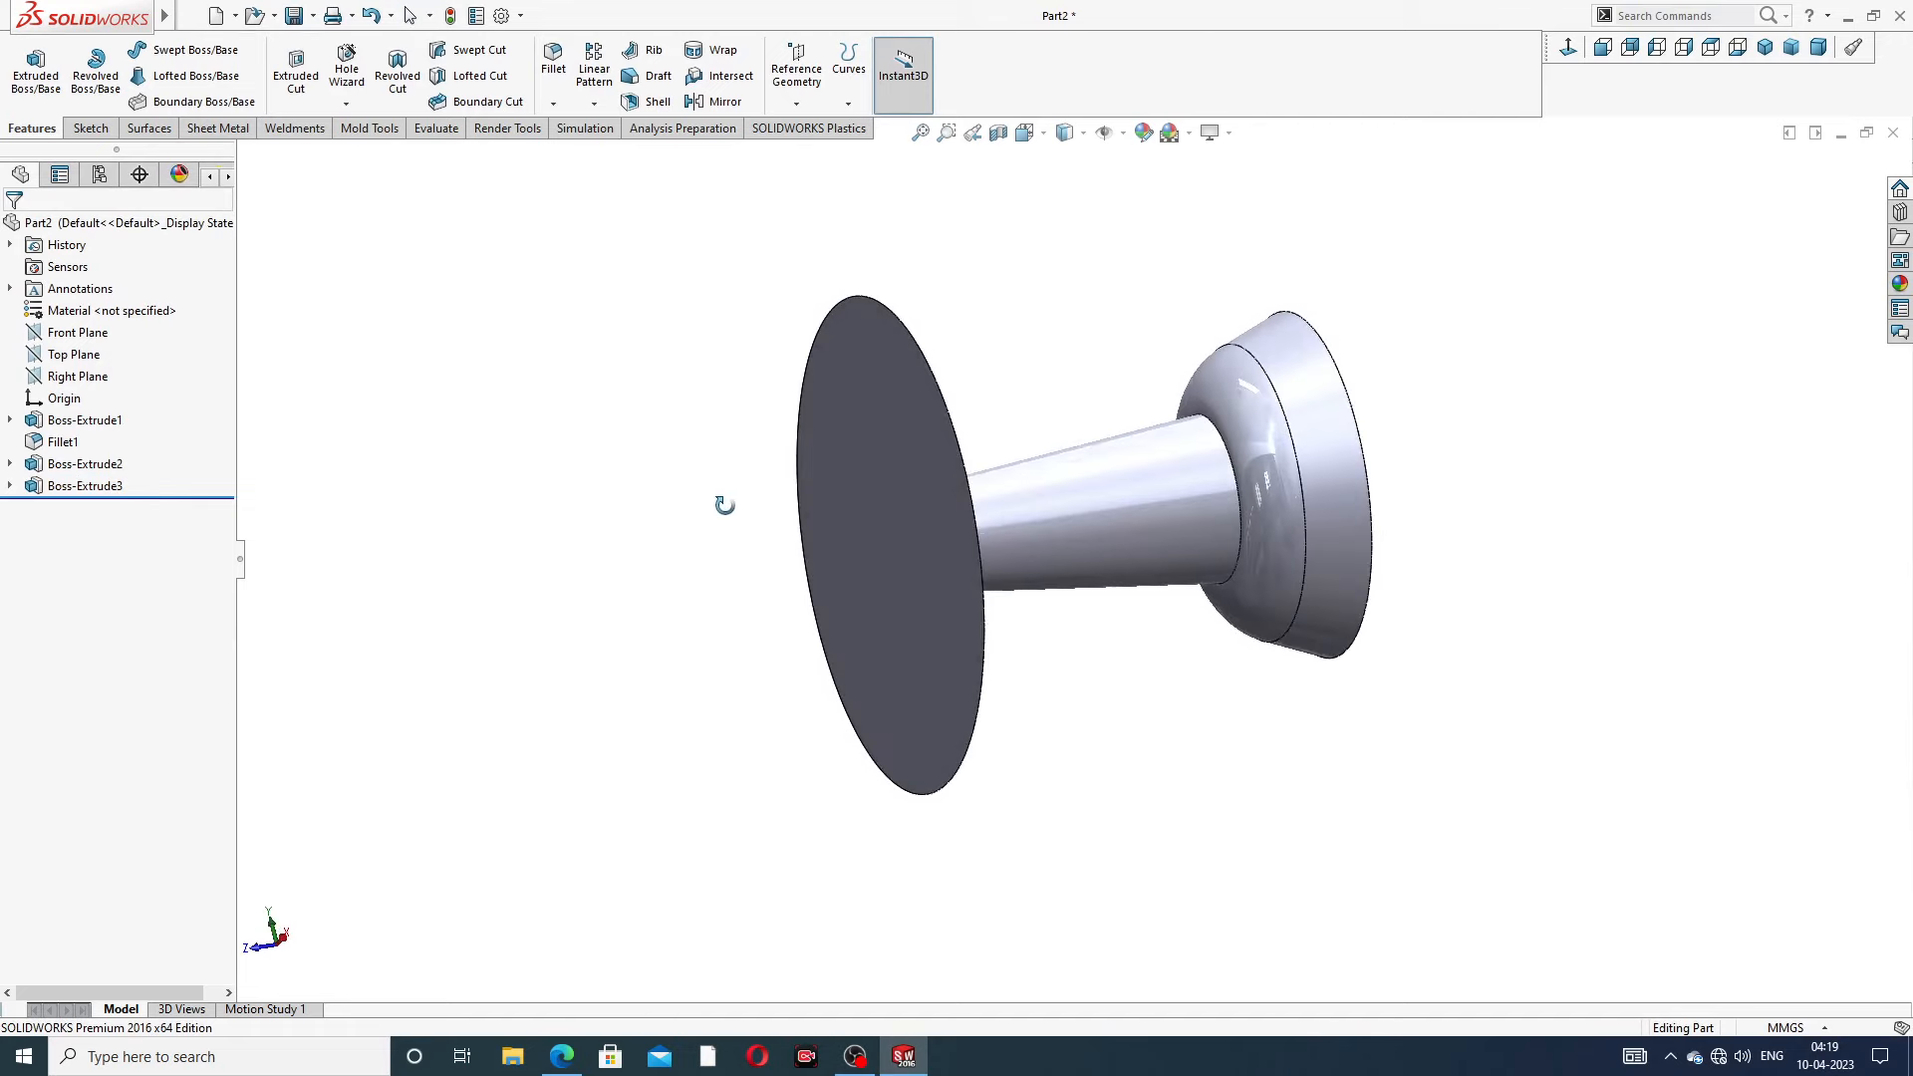
left_click(905, 429)
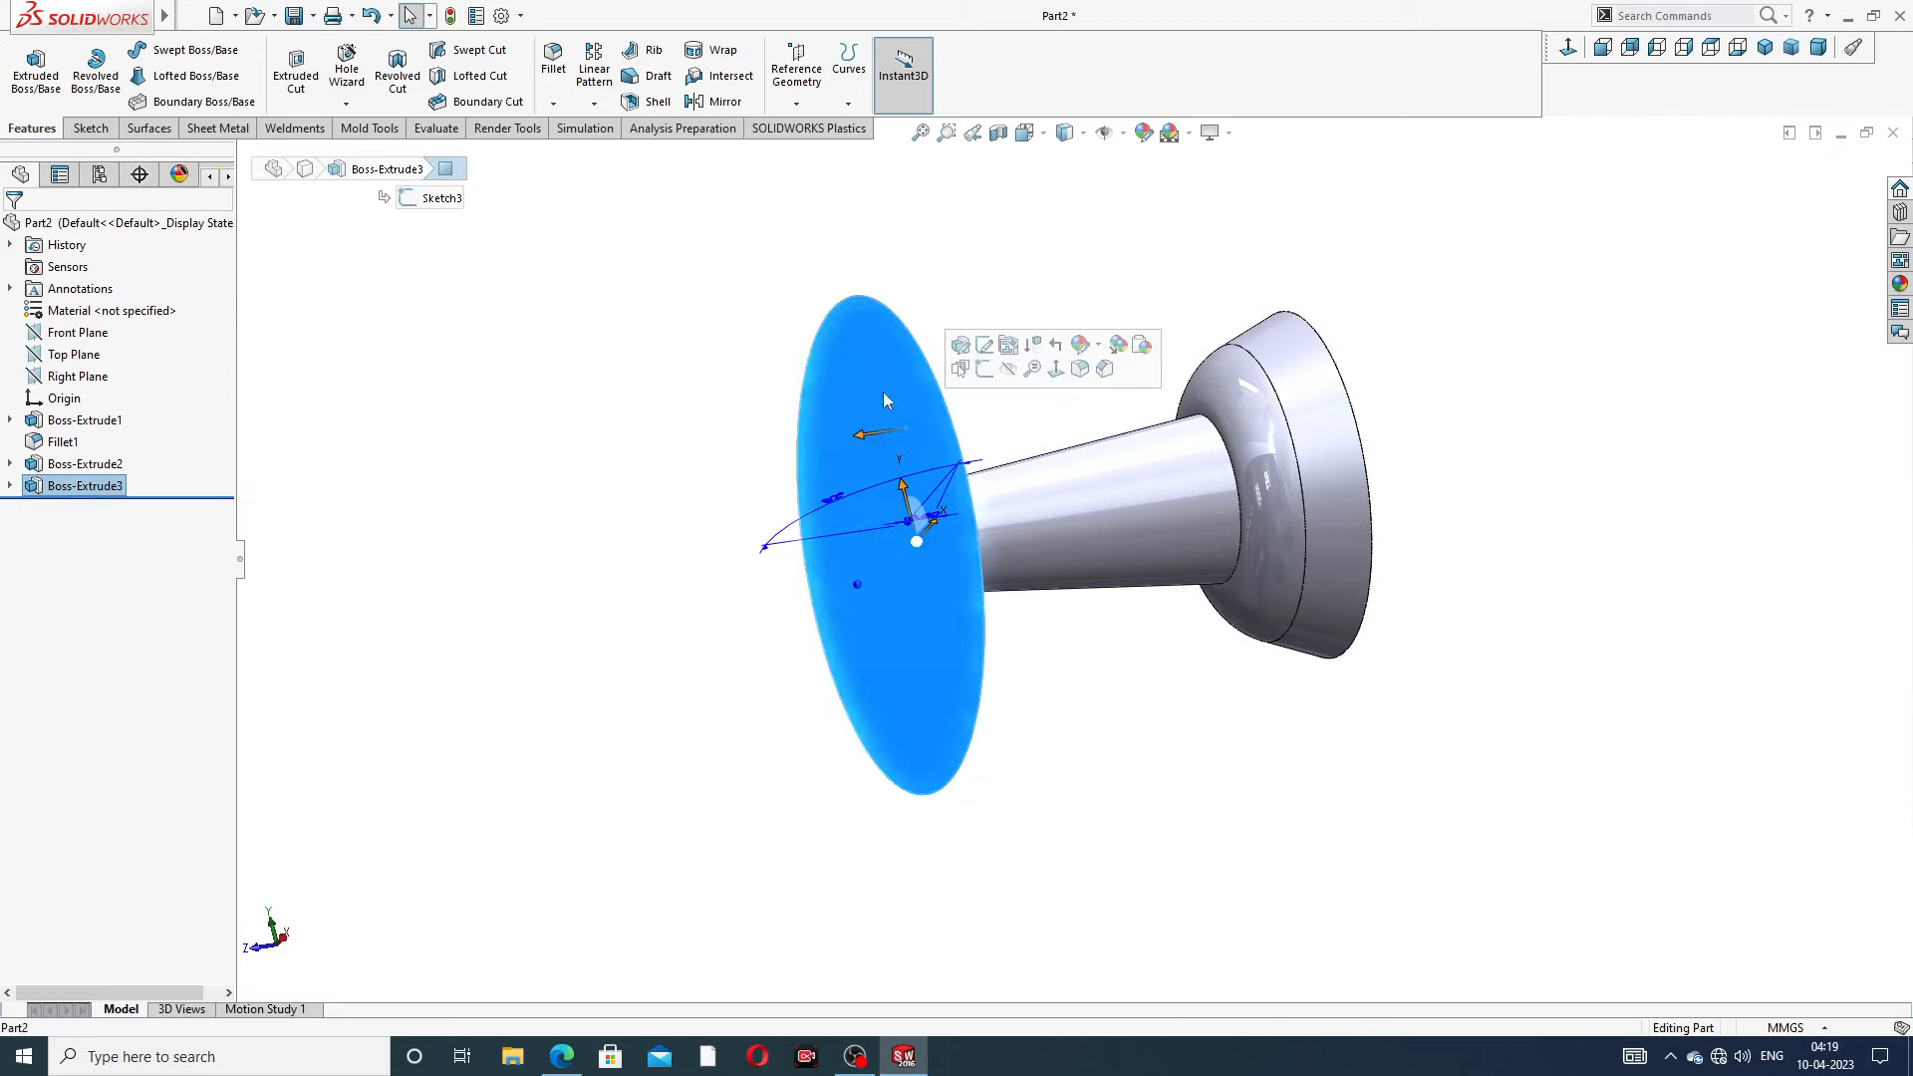
left_click(985, 369)
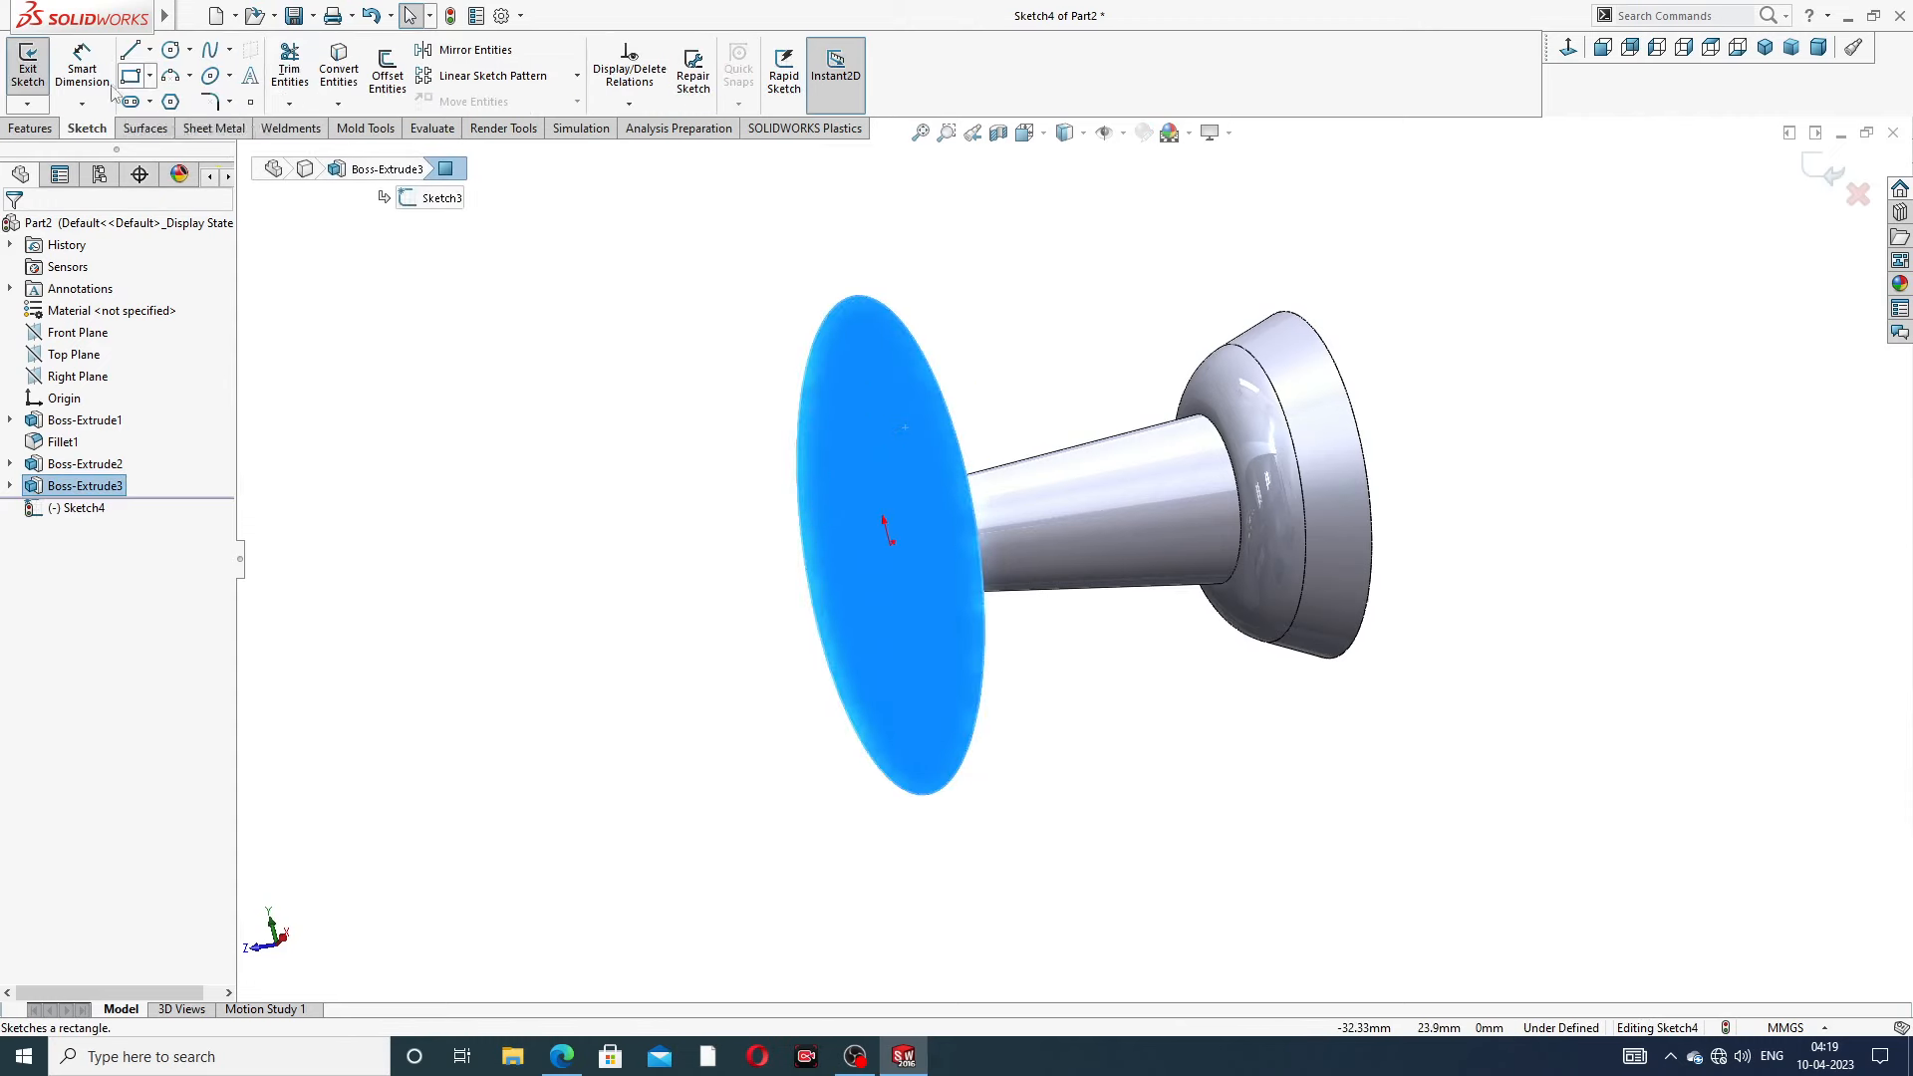
left_click(44, 133)
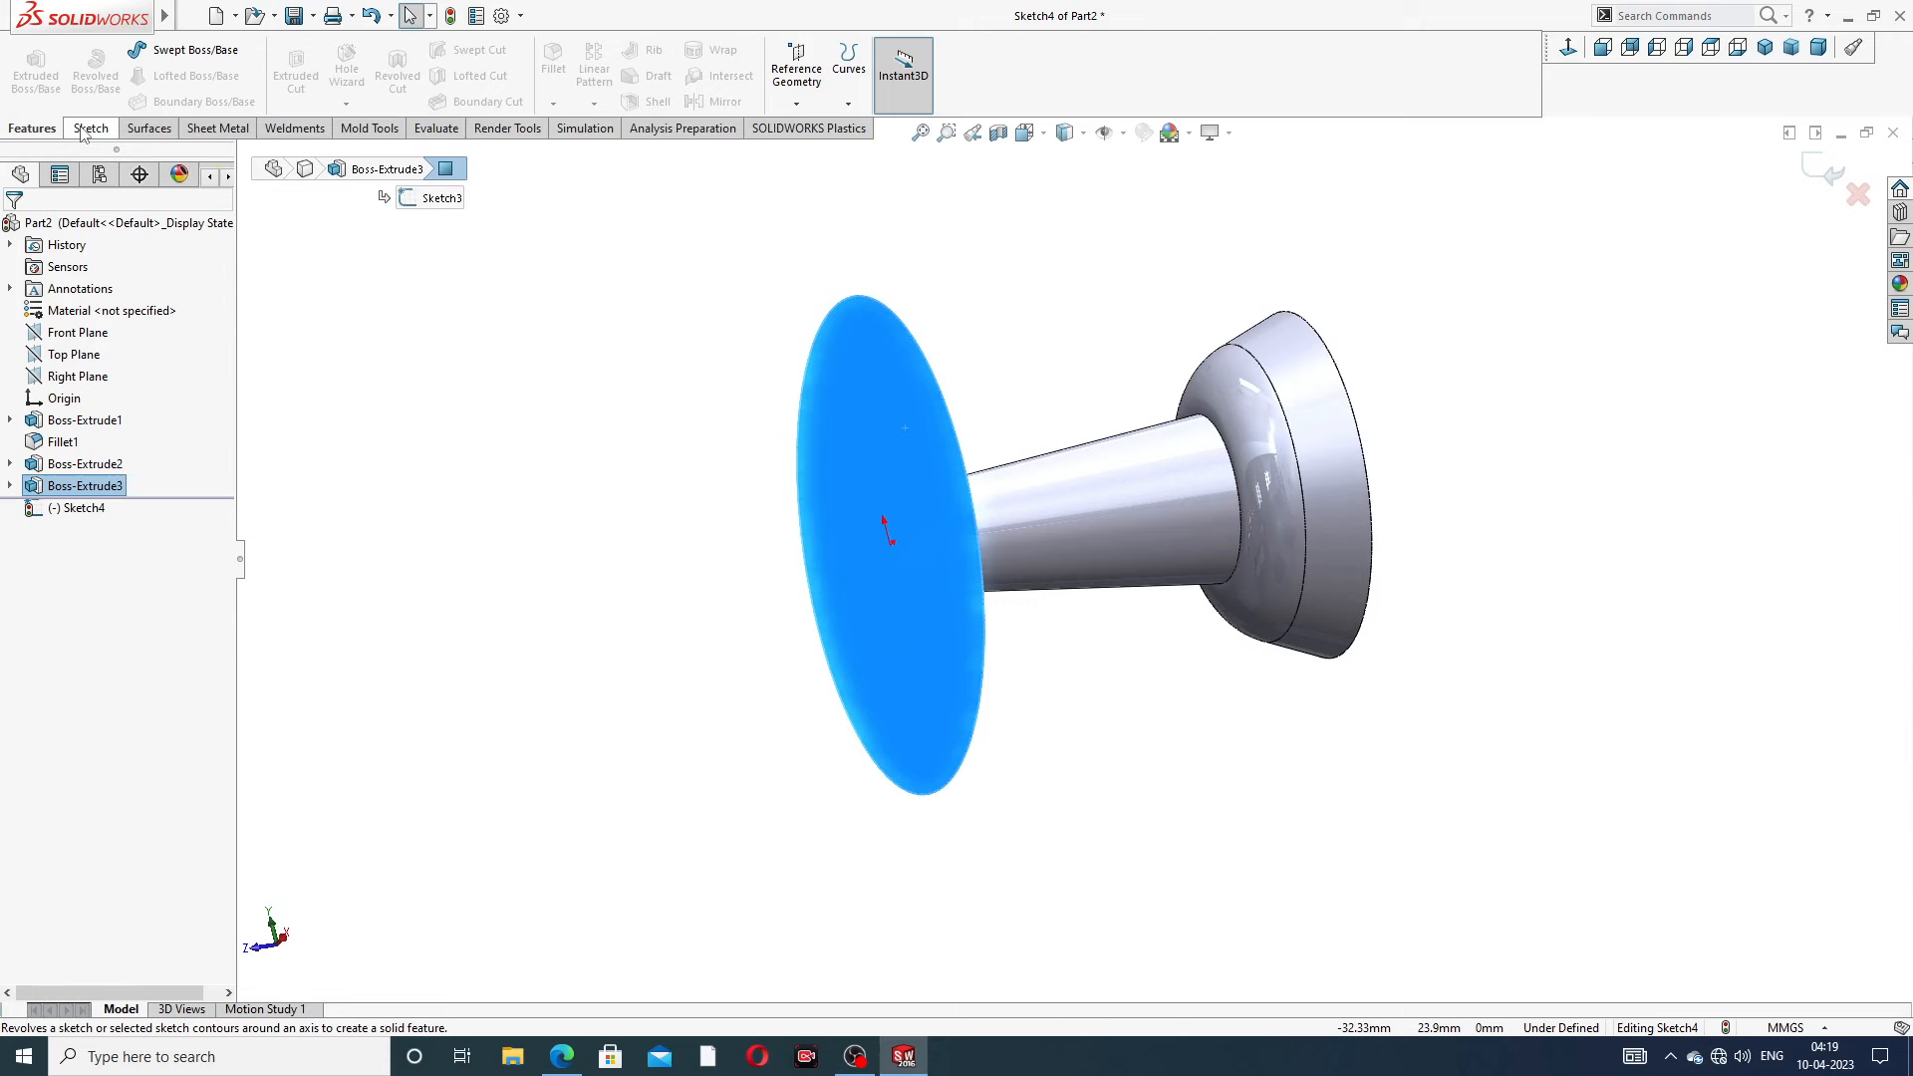
left_click(88, 129)
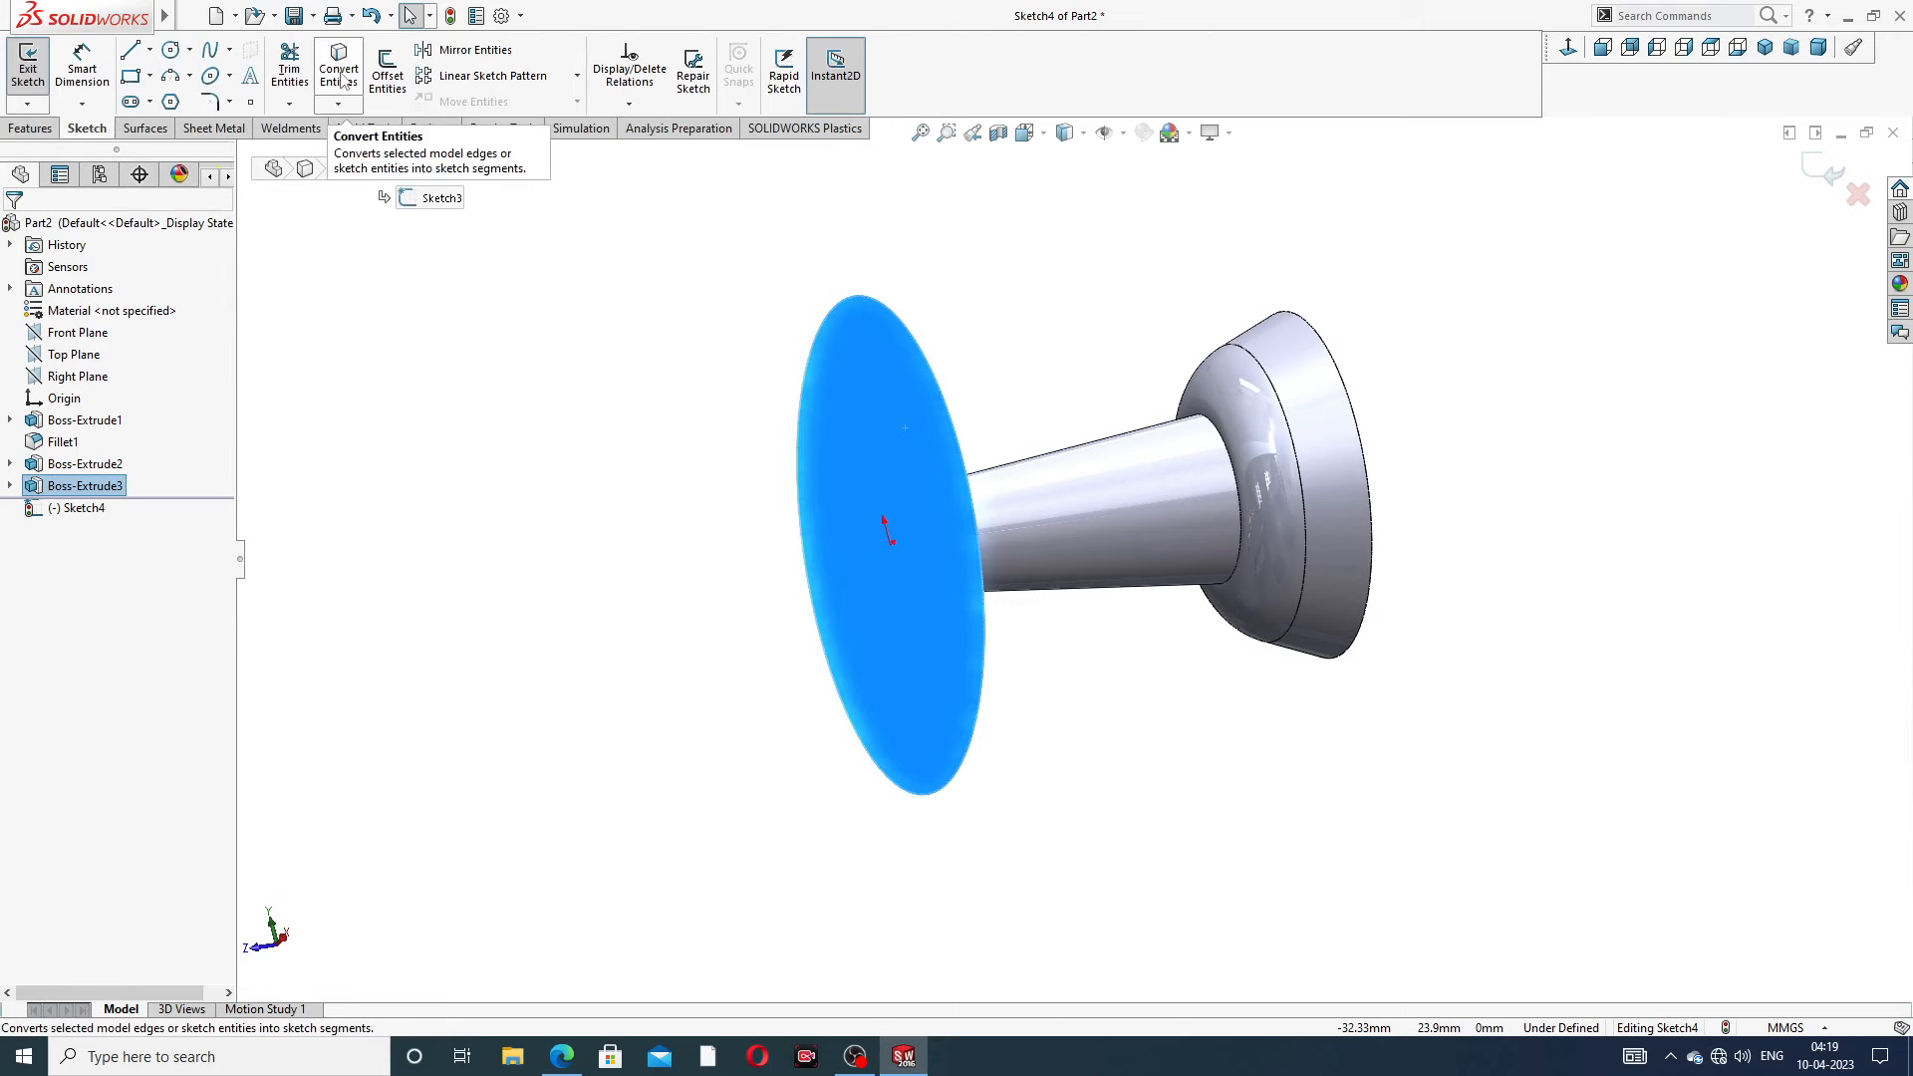
left_click(339, 76)
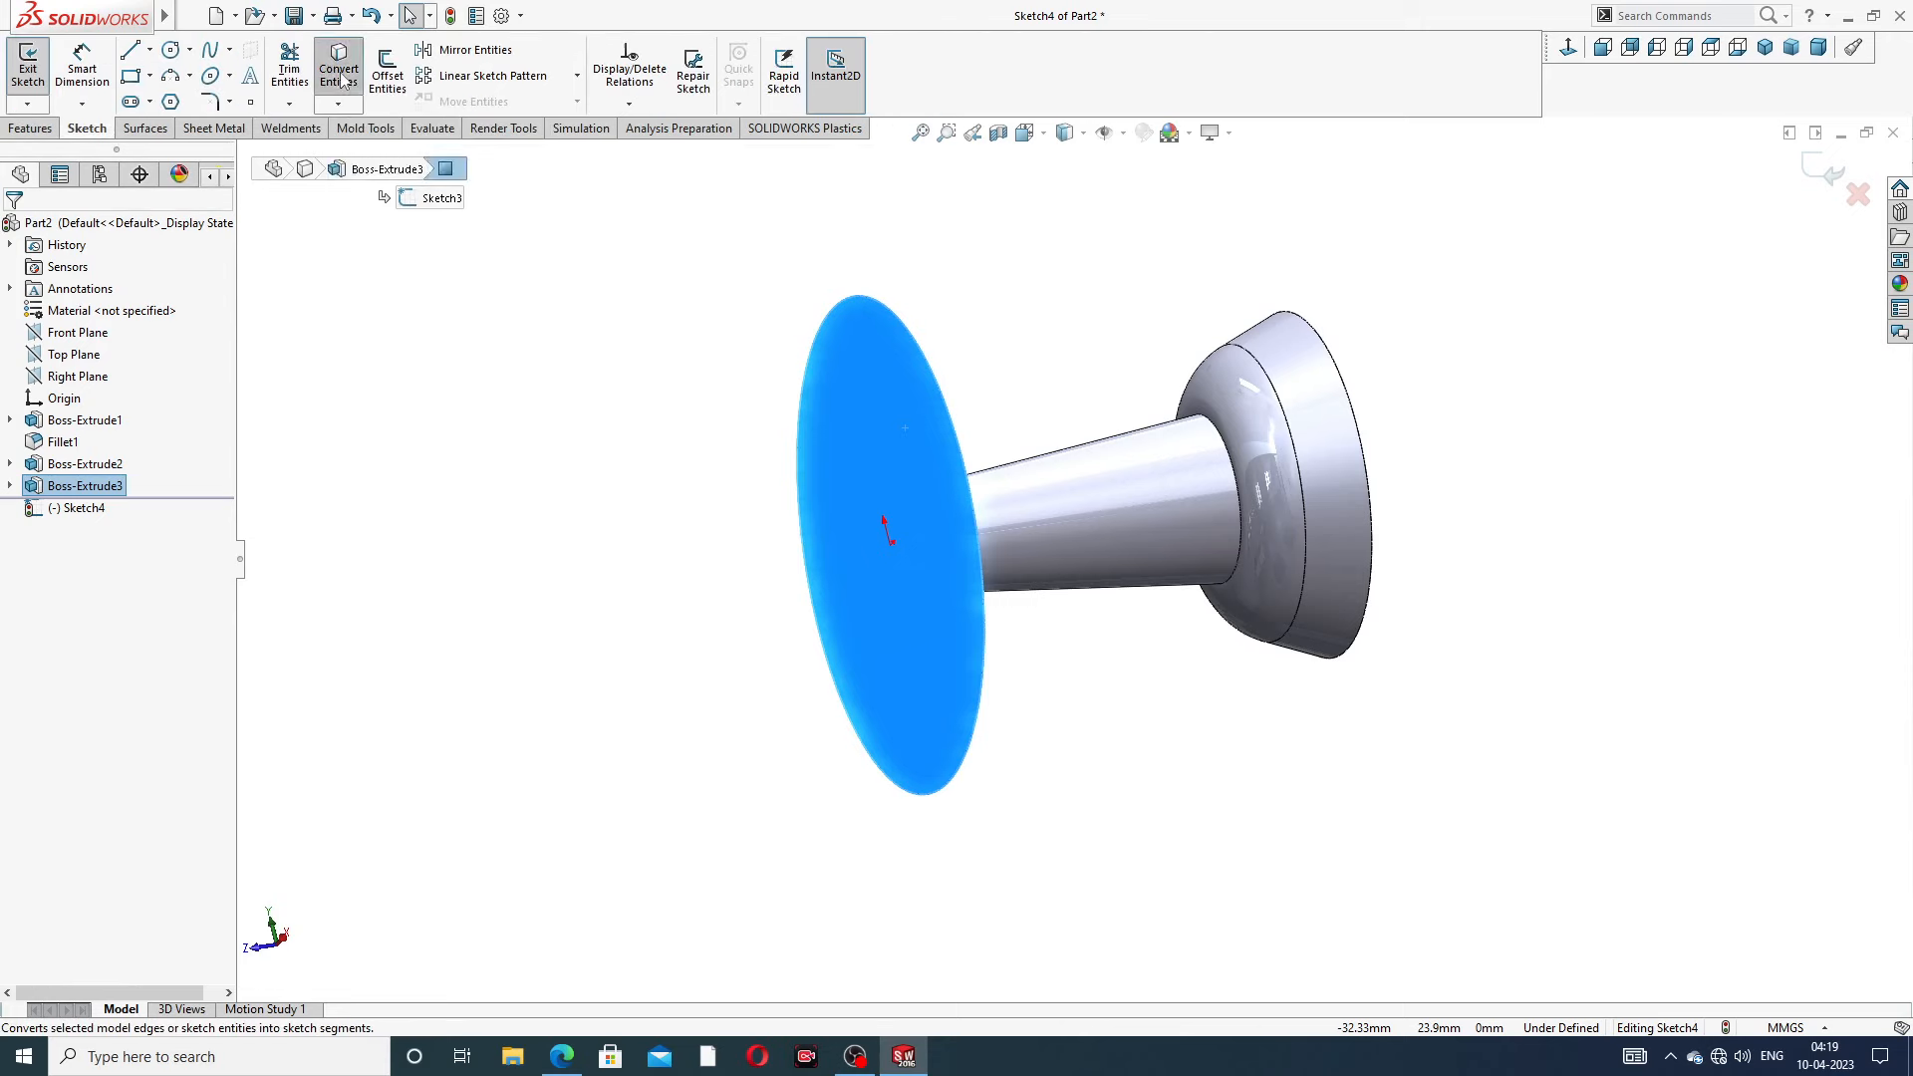
Extrude the converted circle 0.40 mm outward as a blind boss merged with the disc
left_click(31, 129)
left_click(36, 69)
middle_click_drag(825, 356, 781, 369)
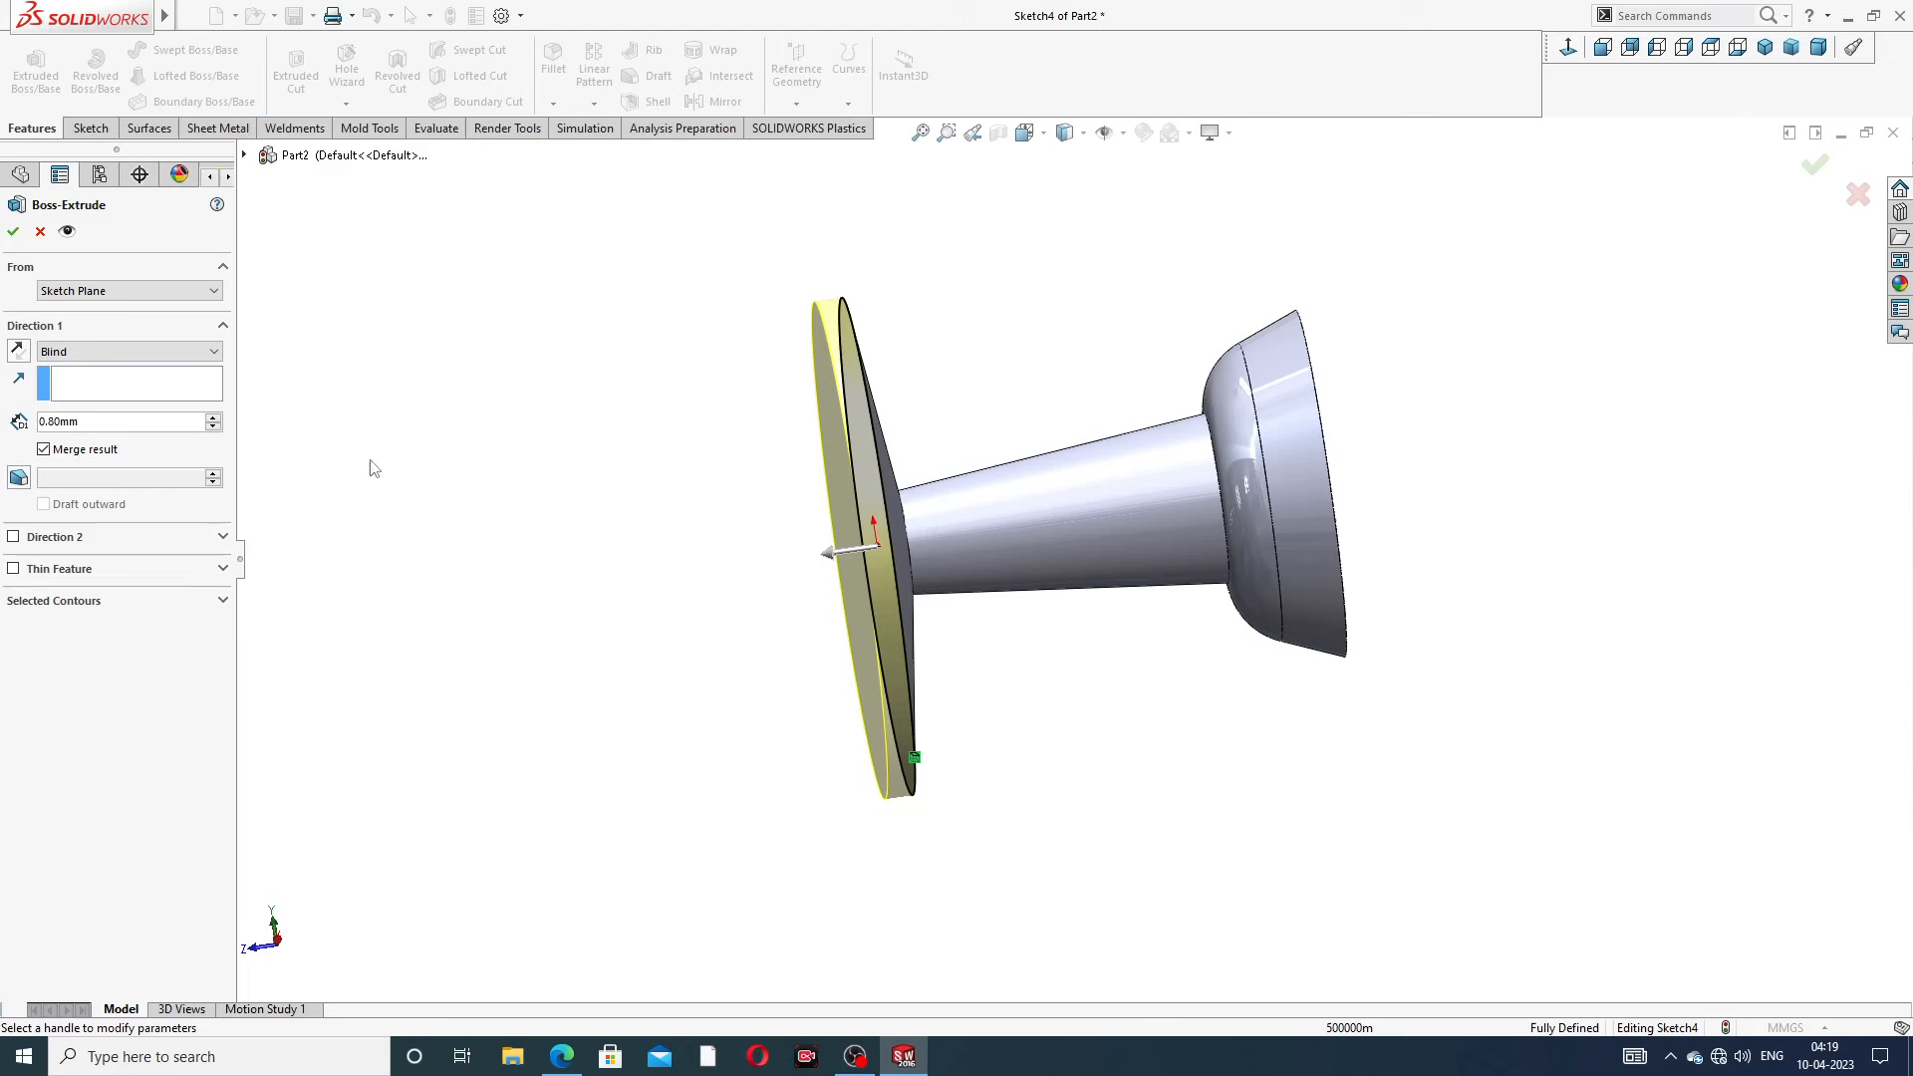
double_click(45, 422)
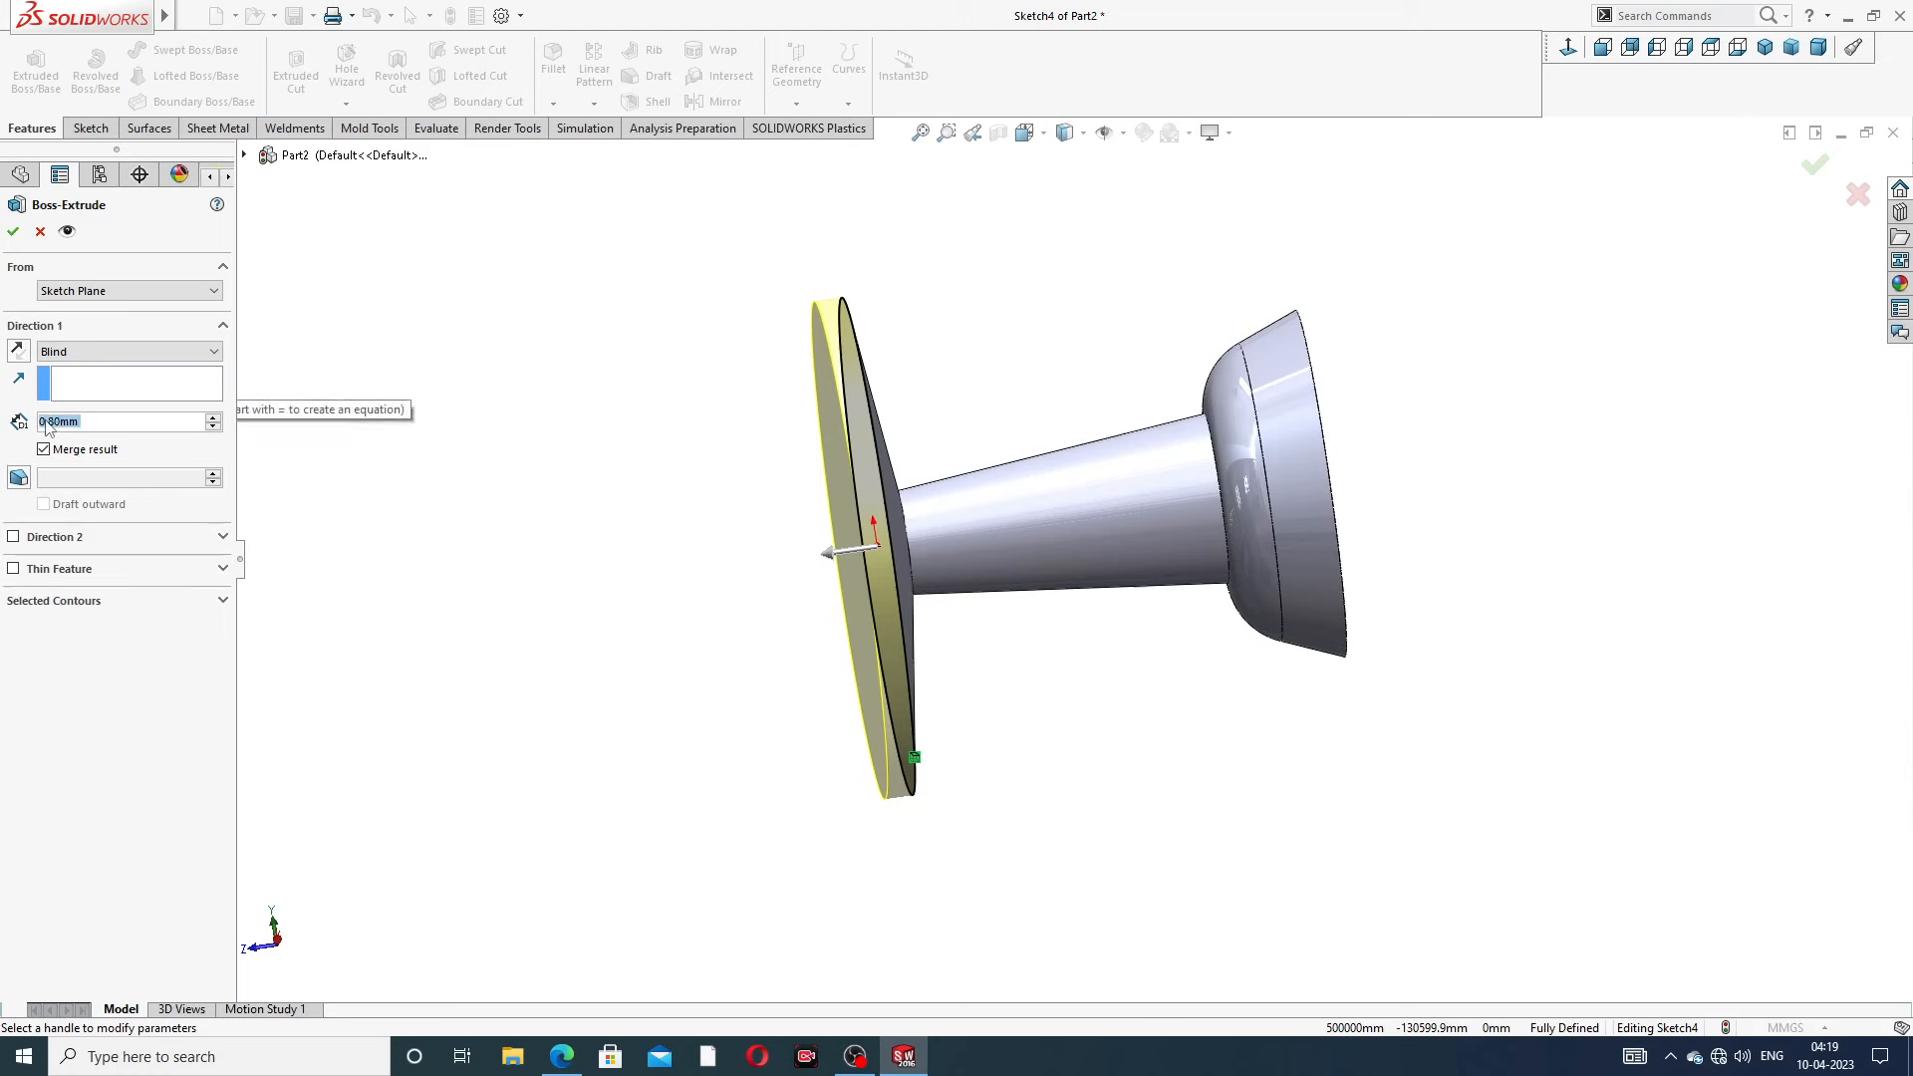
type("0.4")
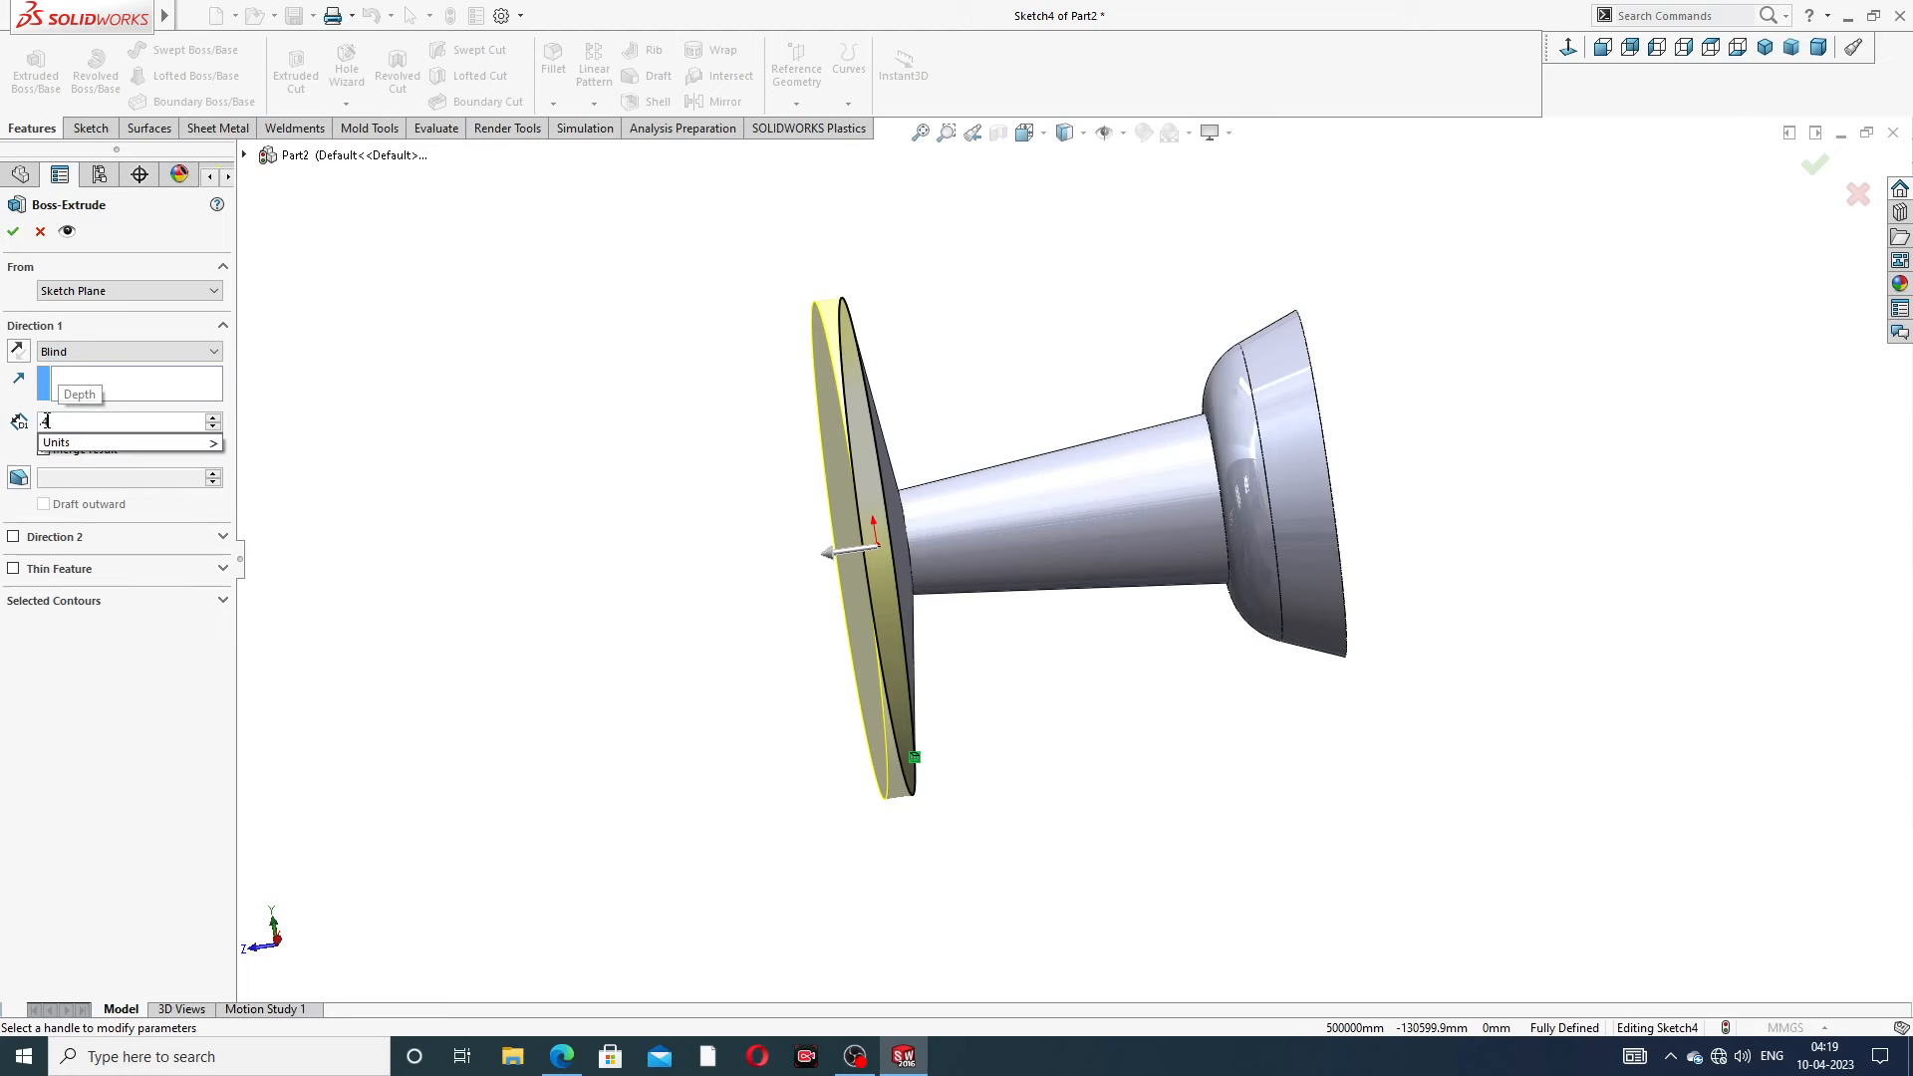
key("Return")
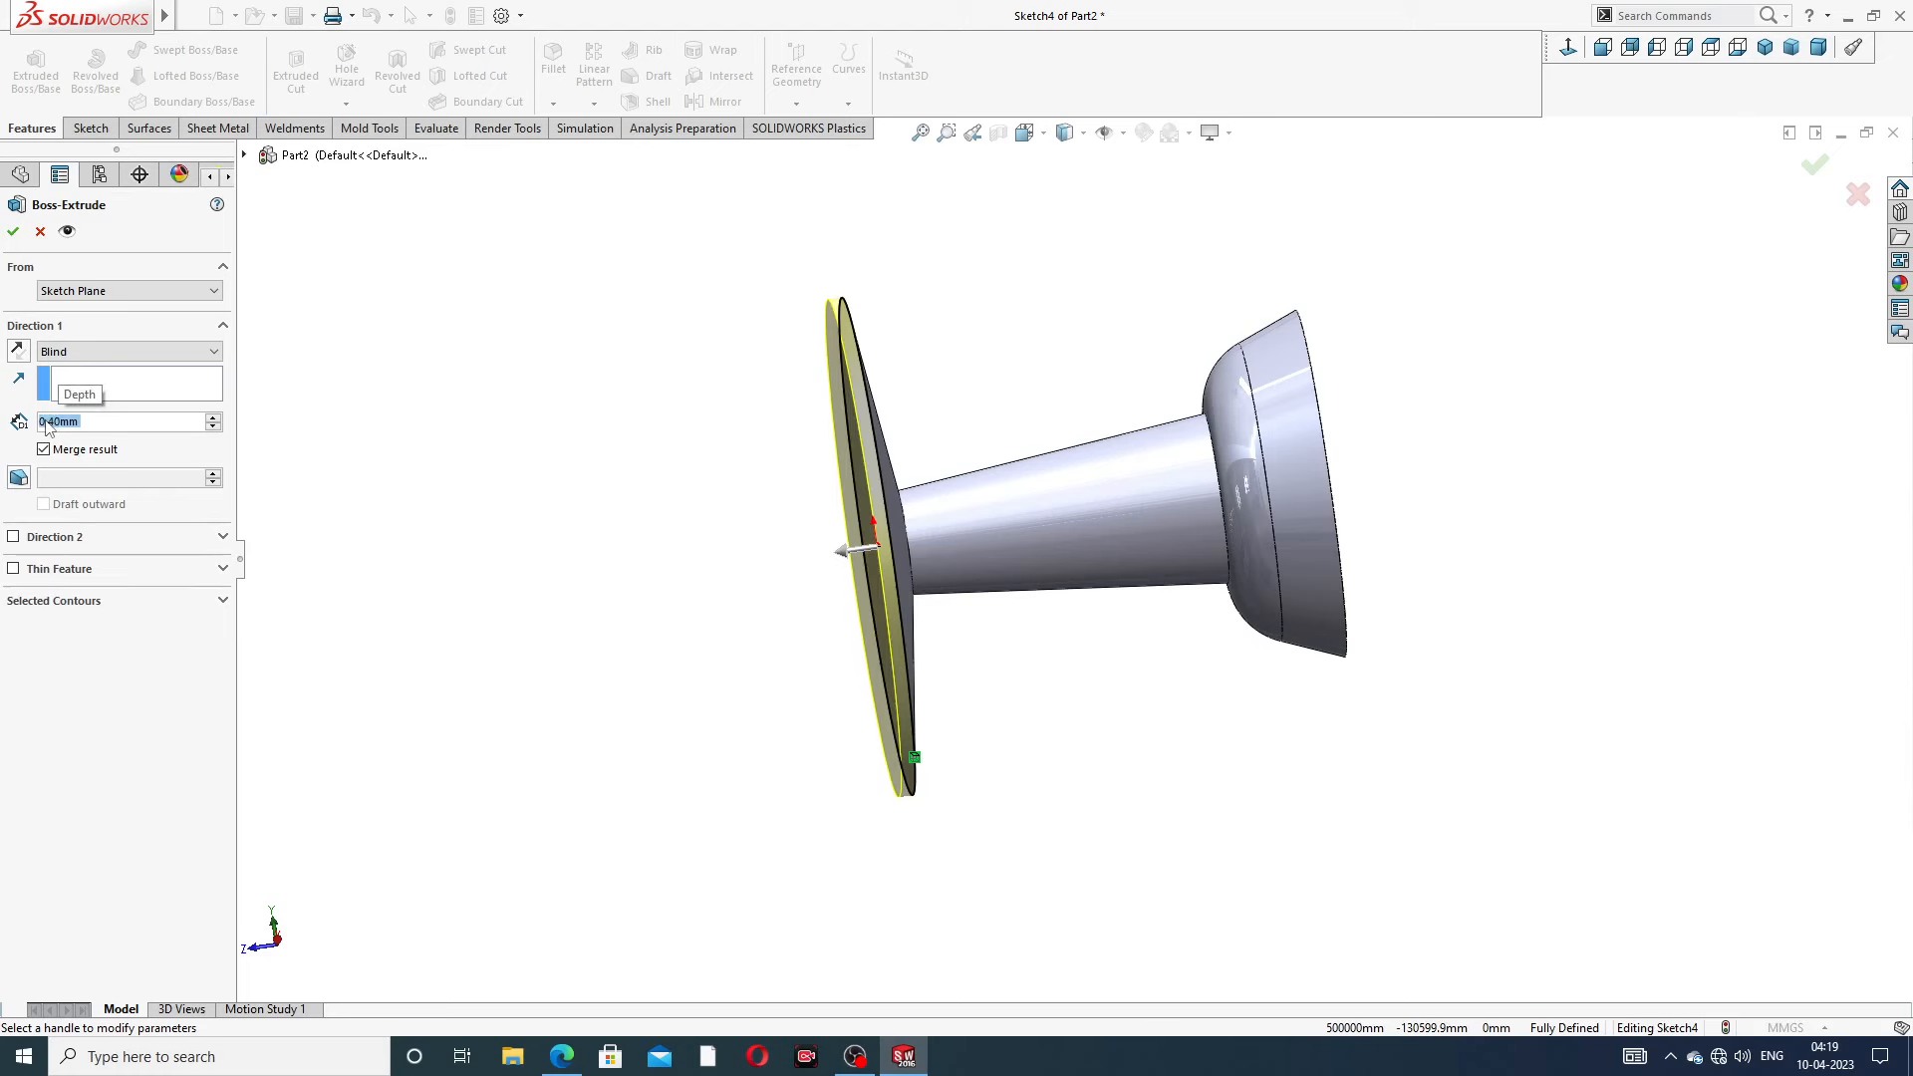
left_click(13, 233)
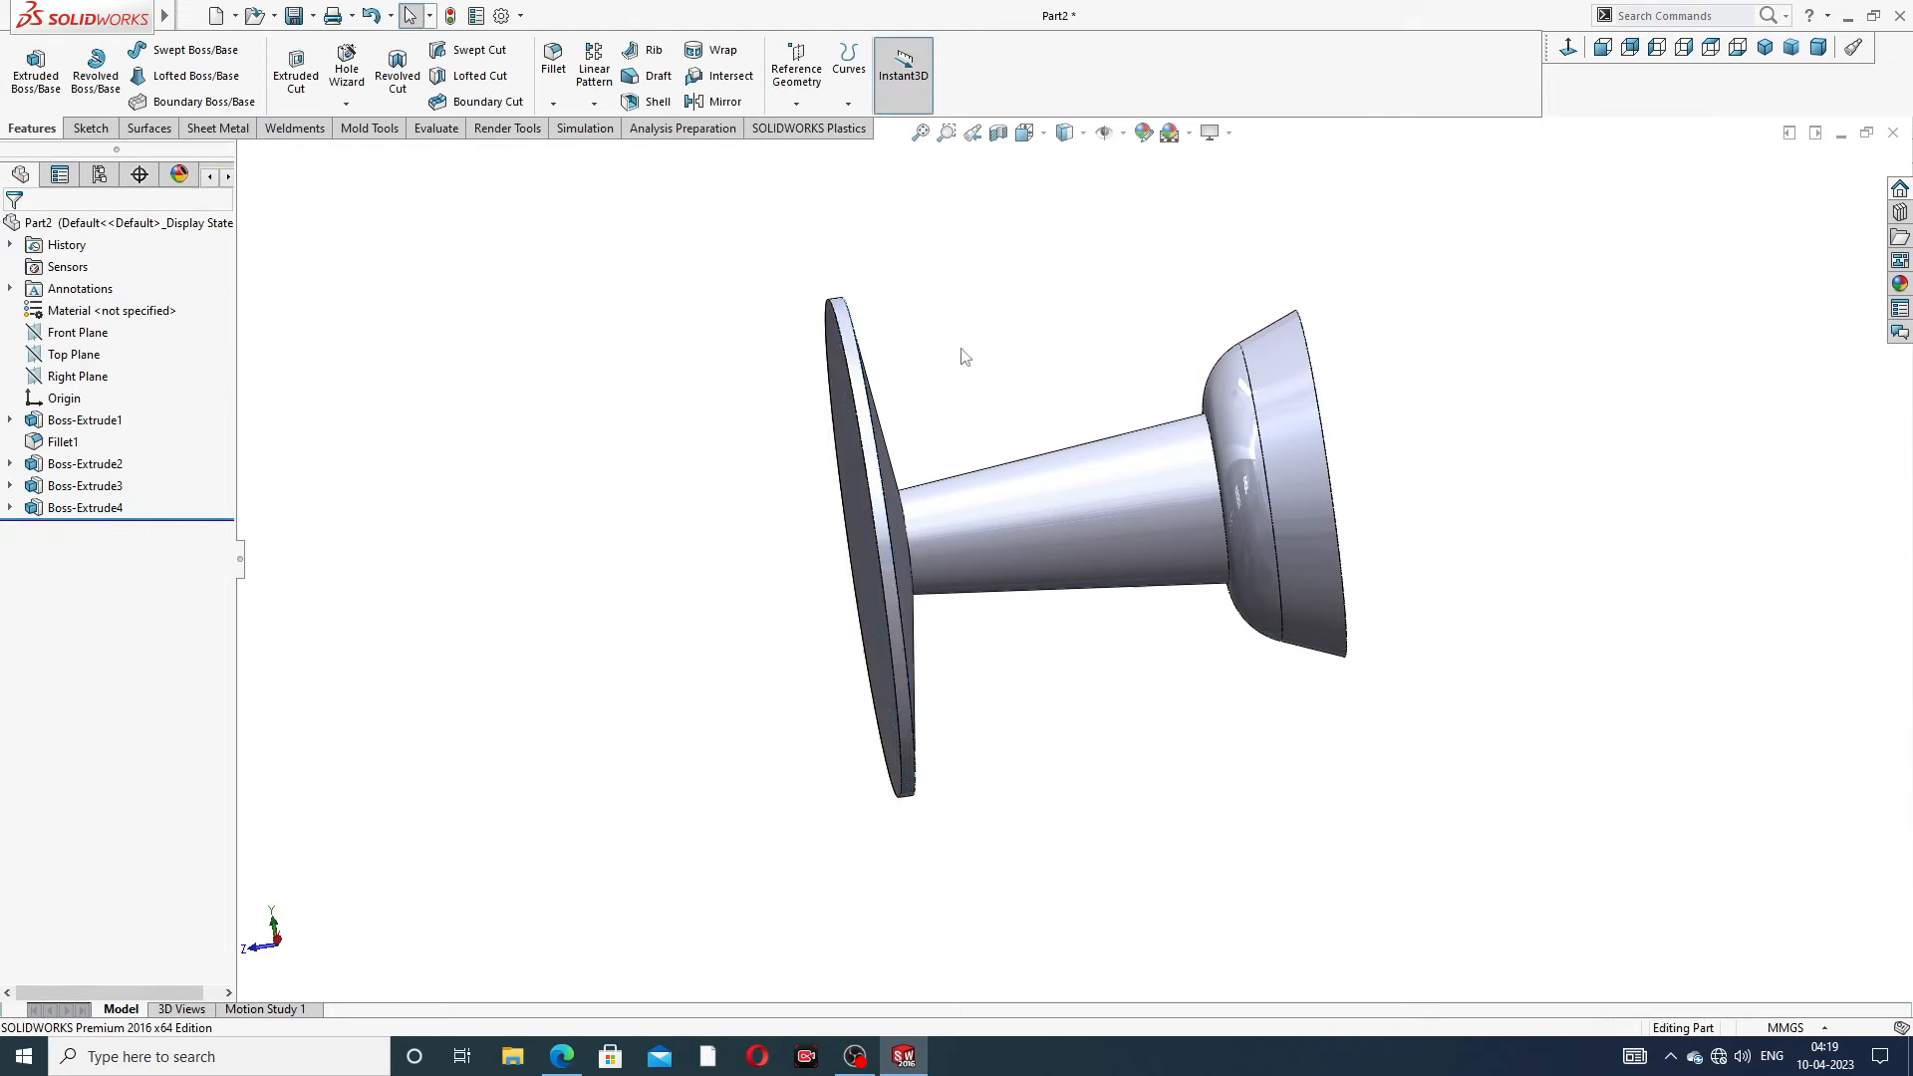
Check the dome size in the pin's PDF drawing, then start a Dome feature with a height of 1 mm
mouse_move(979, 396)
middle_mouse_down()
mouse_move(1096, 399)
mouse_move(965, 414)
mouse_move(977, 398)
middle_mouse_up()
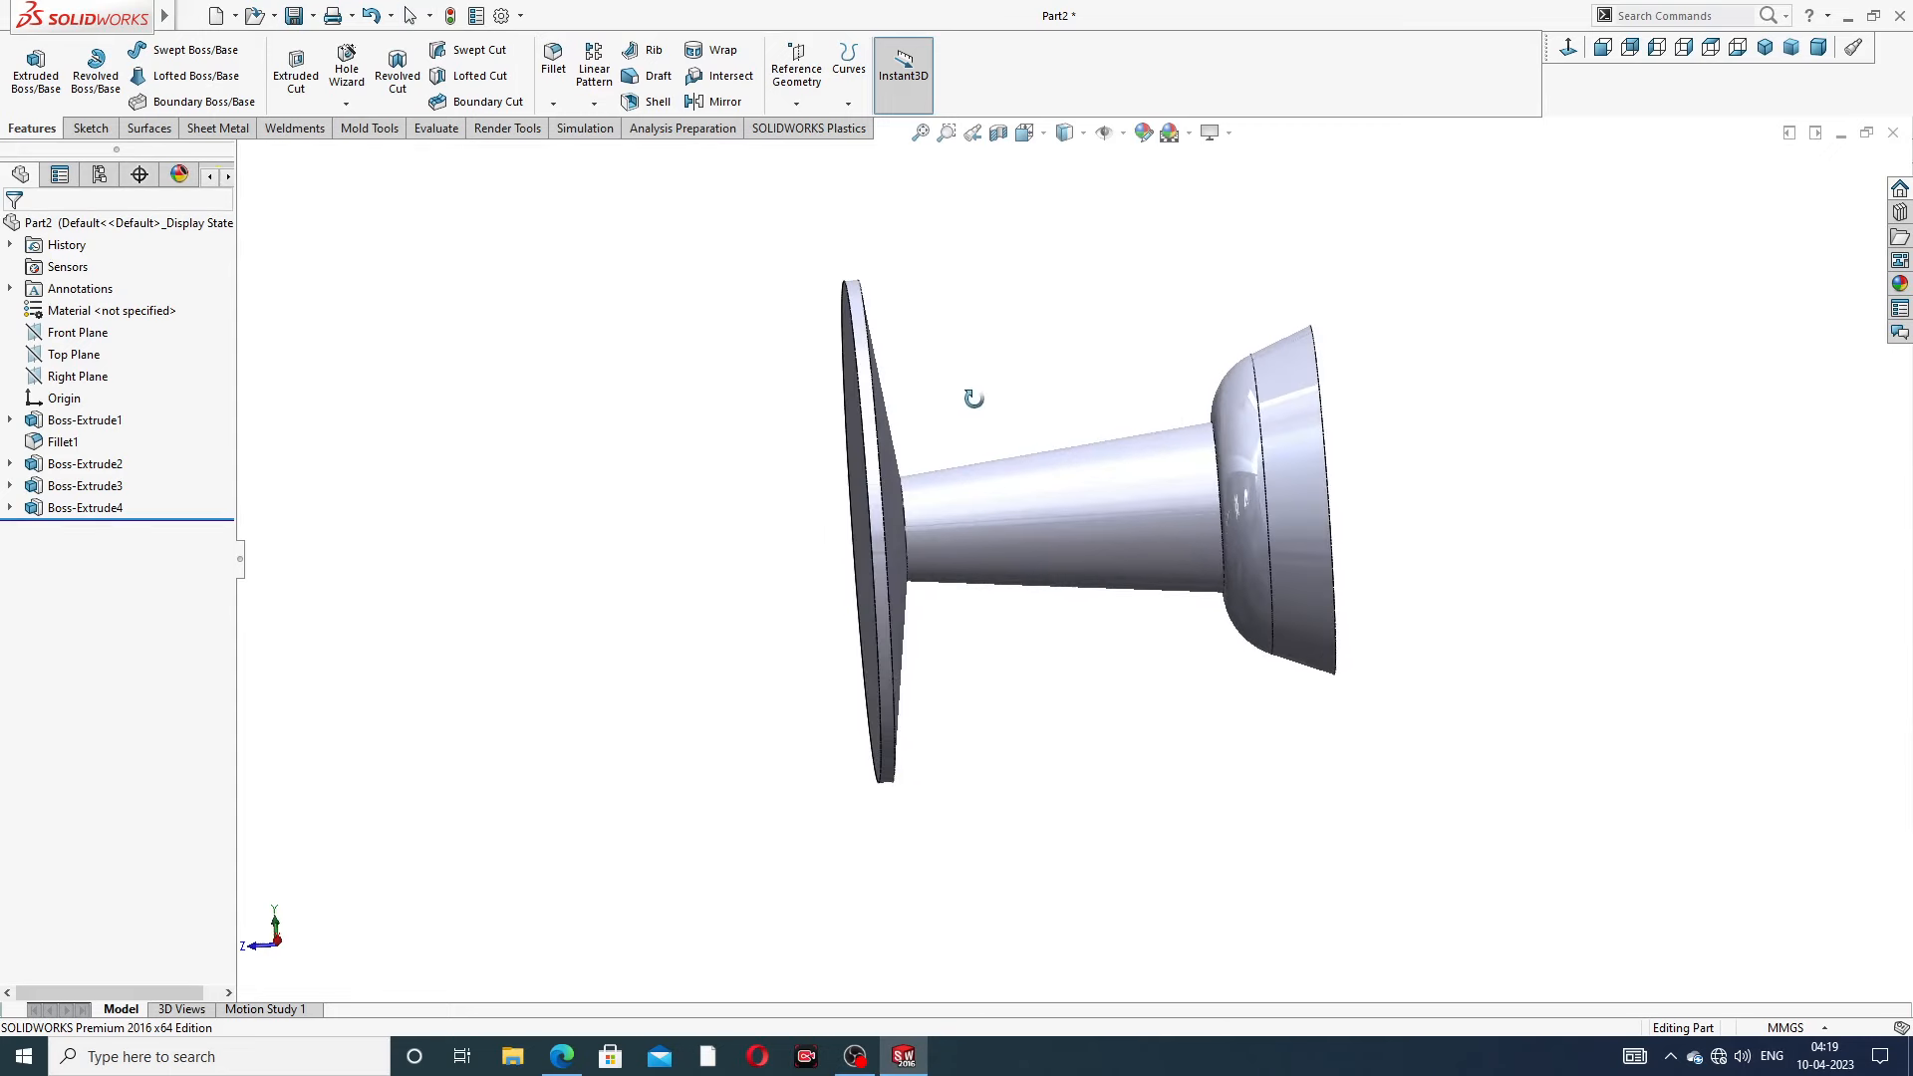
scroll(900, 488, "down", 2)
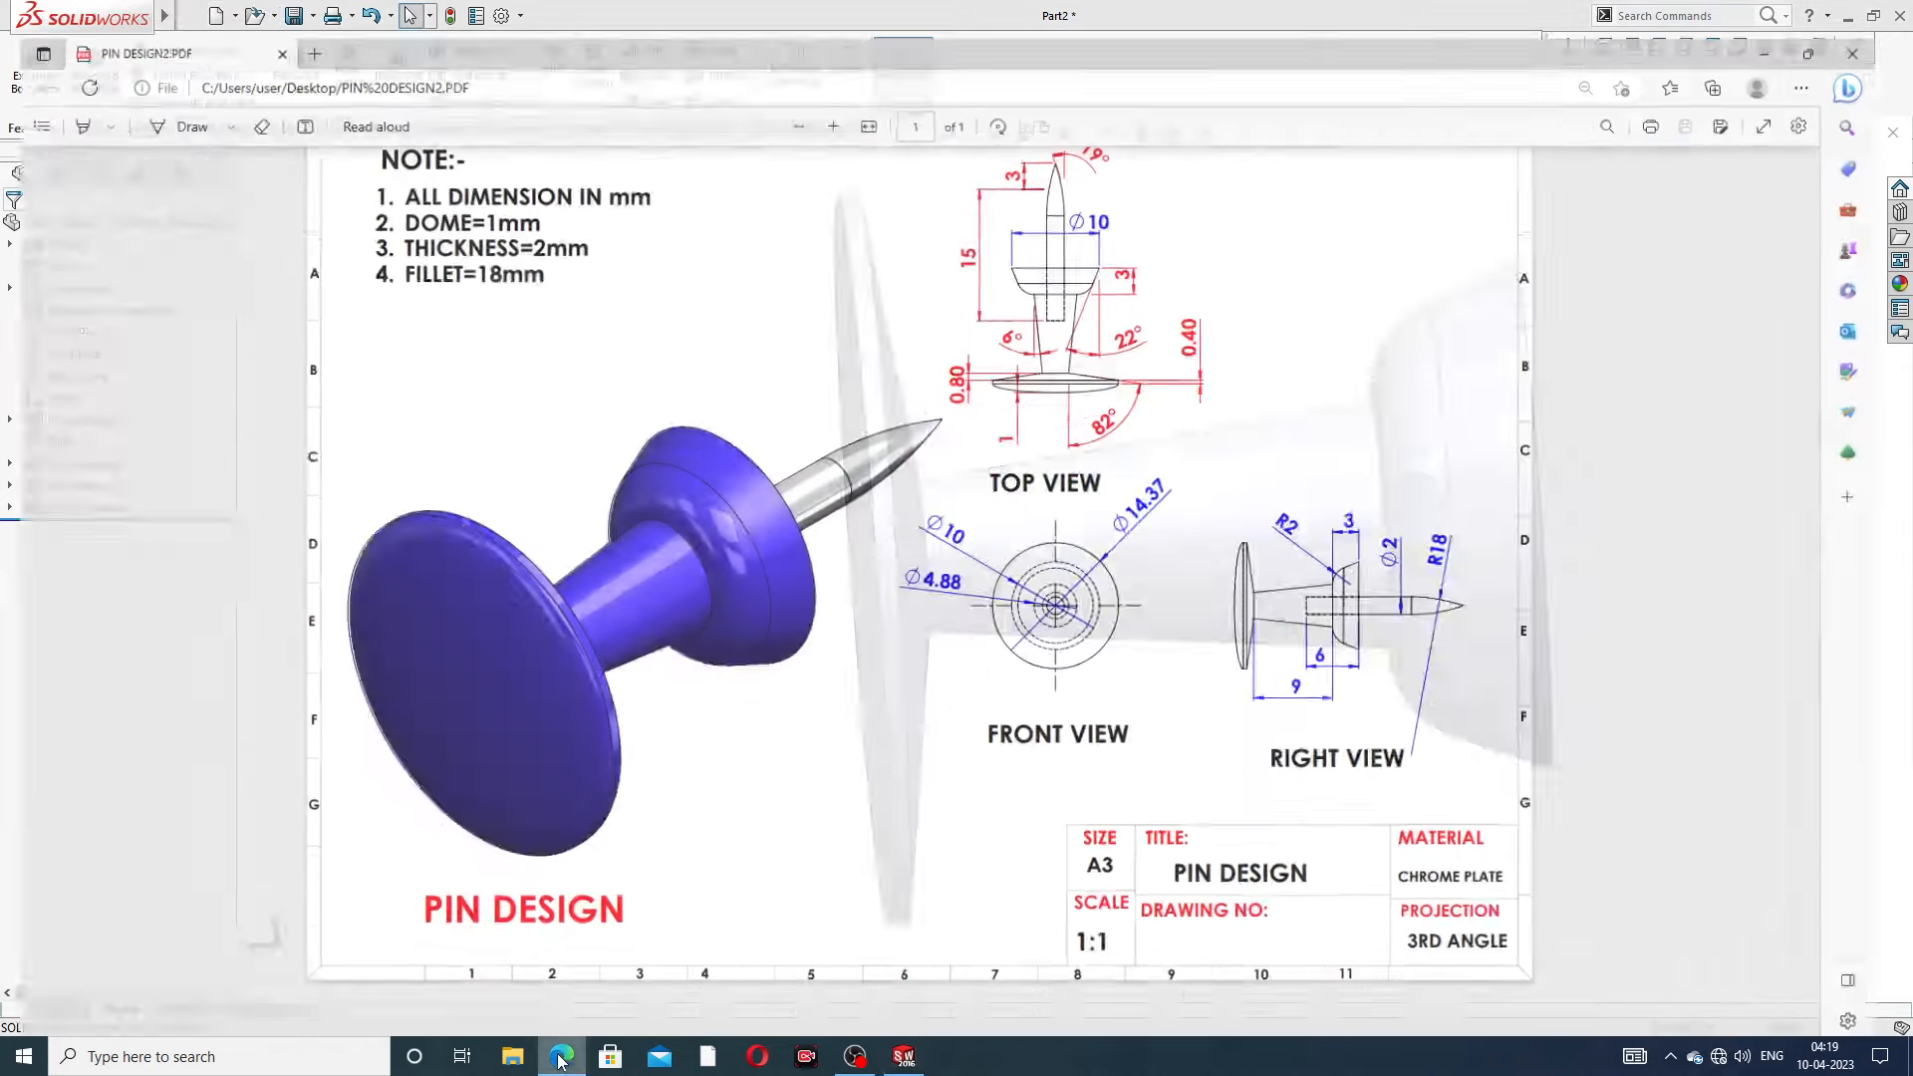
left_click(562, 959)
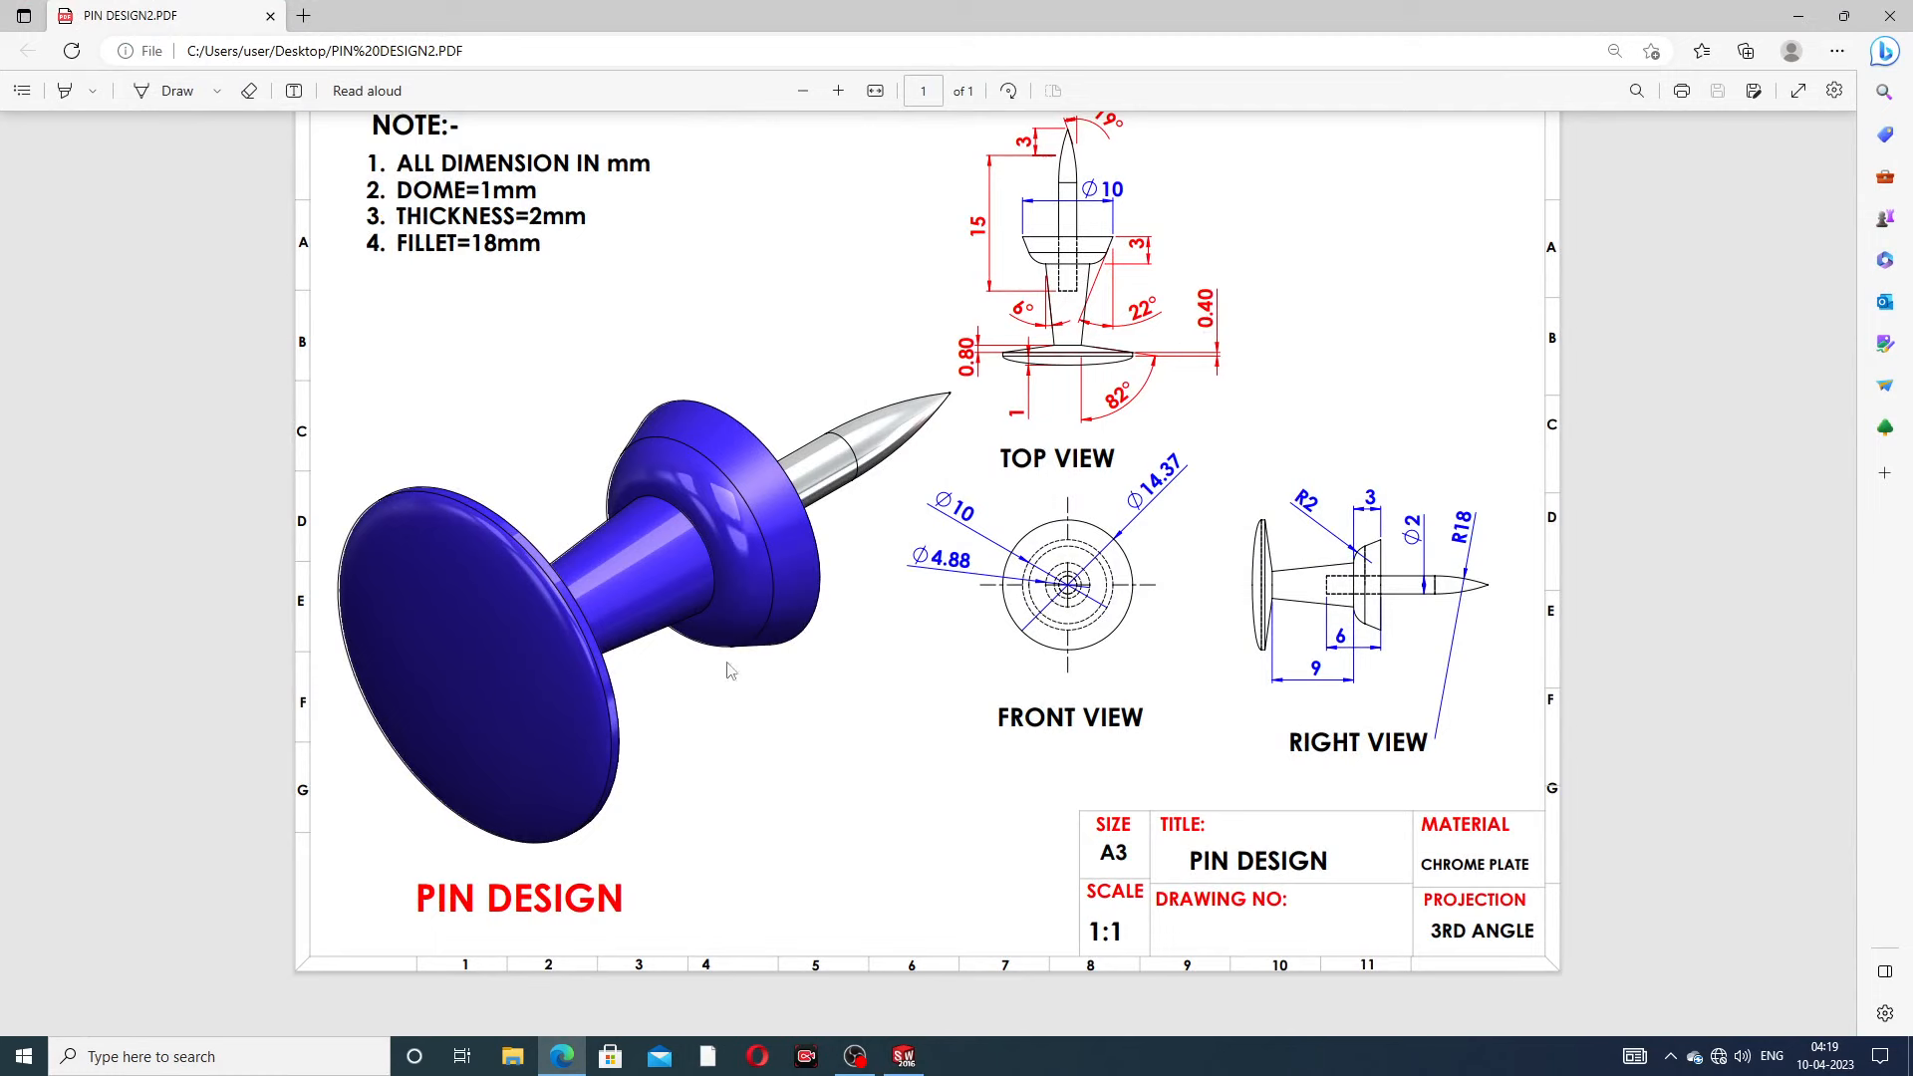
left_click(563, 1055)
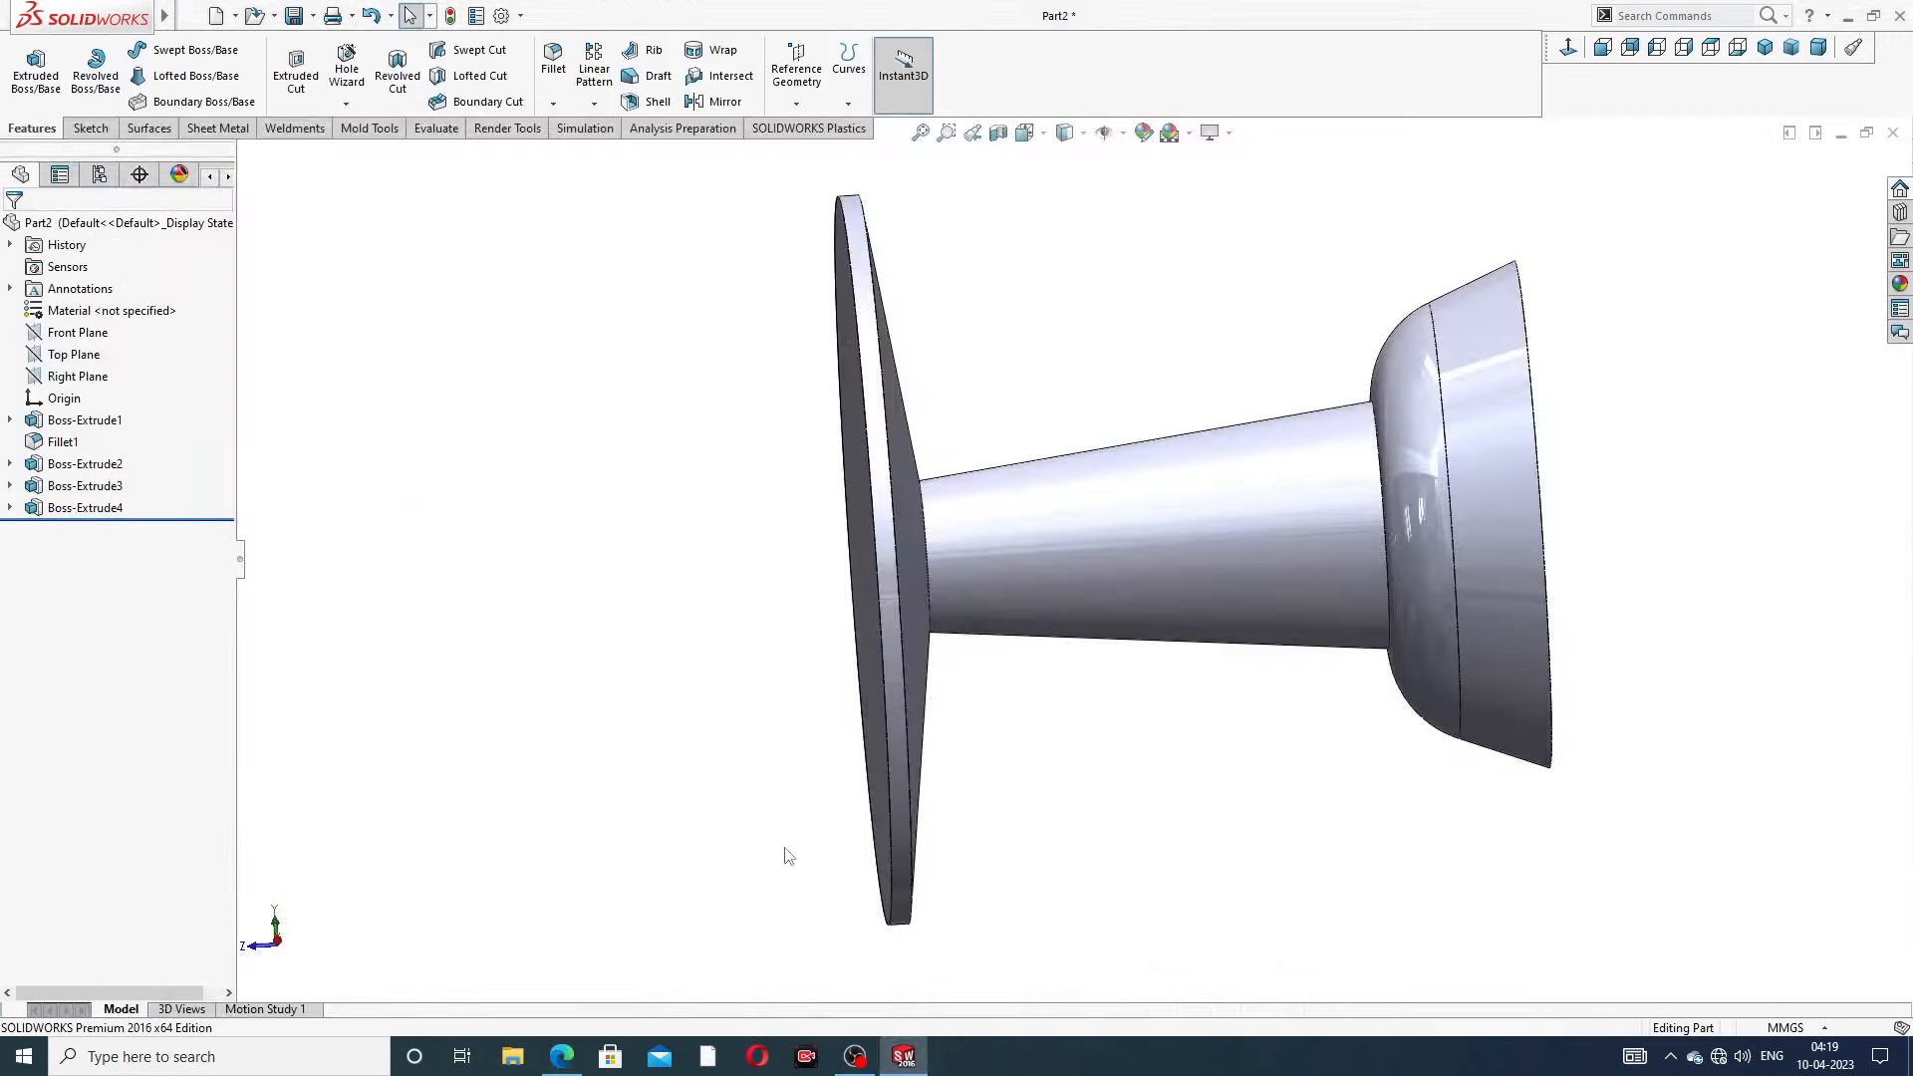
scroll(949, 349, "up", 2)
mouse_move(973, 386)
middle_mouse_down()
mouse_move(1029, 368)
mouse_move(982, 392)
middle_mouse_up()
mouse_move(84, 16)
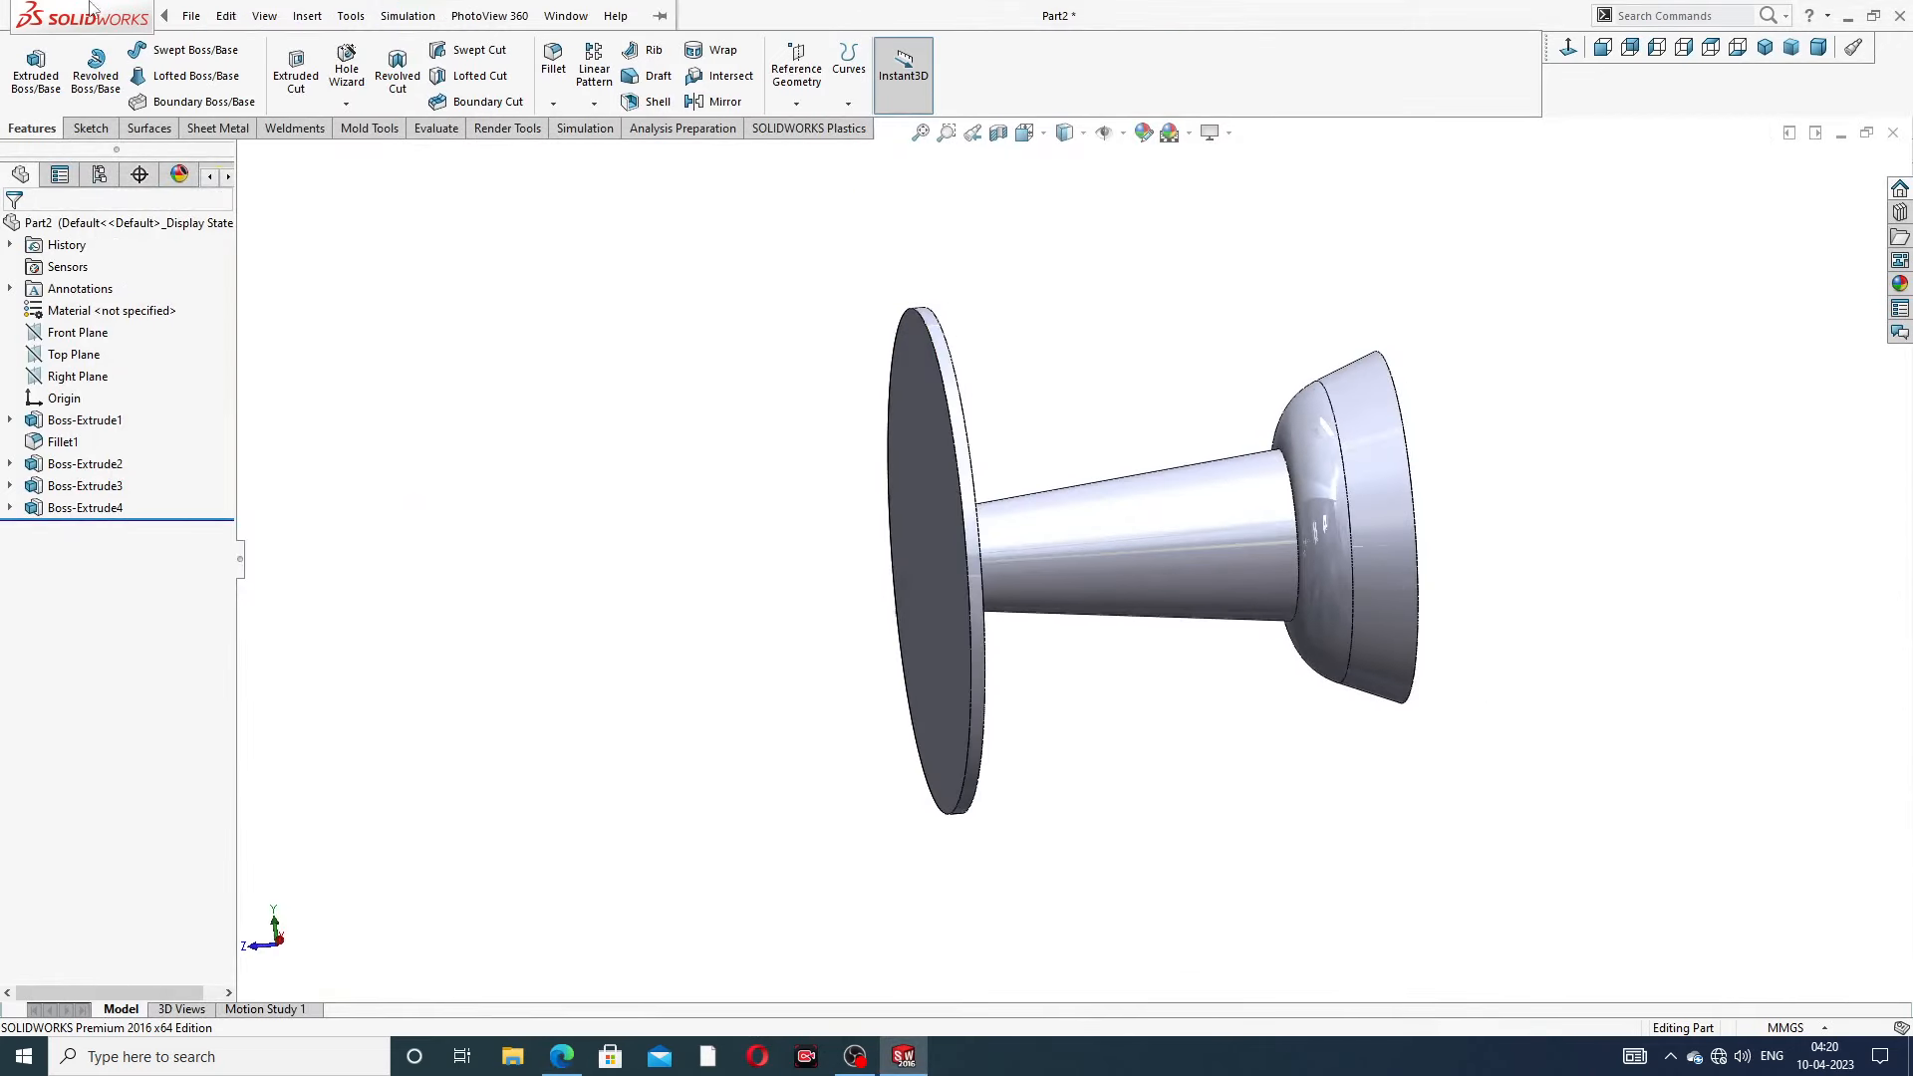
left_click(264, 16)
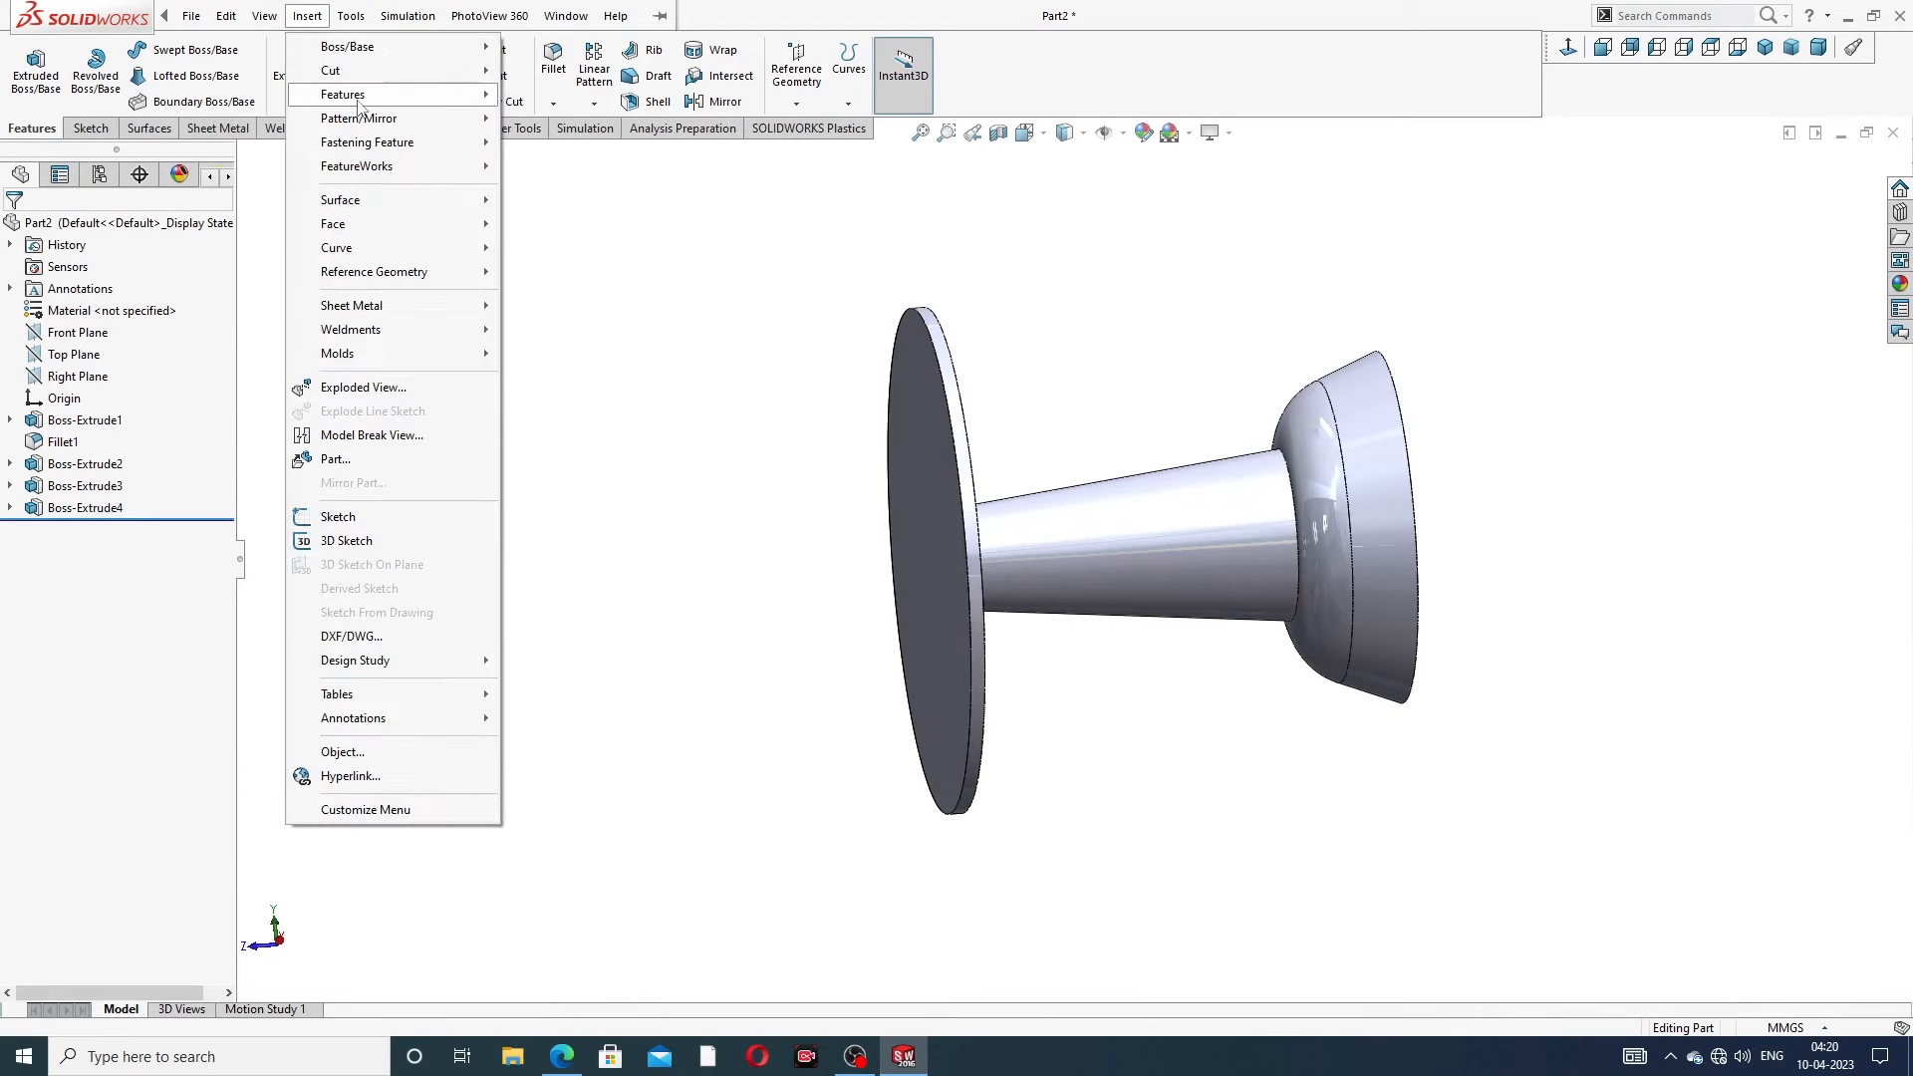
mouse_move(364, 96)
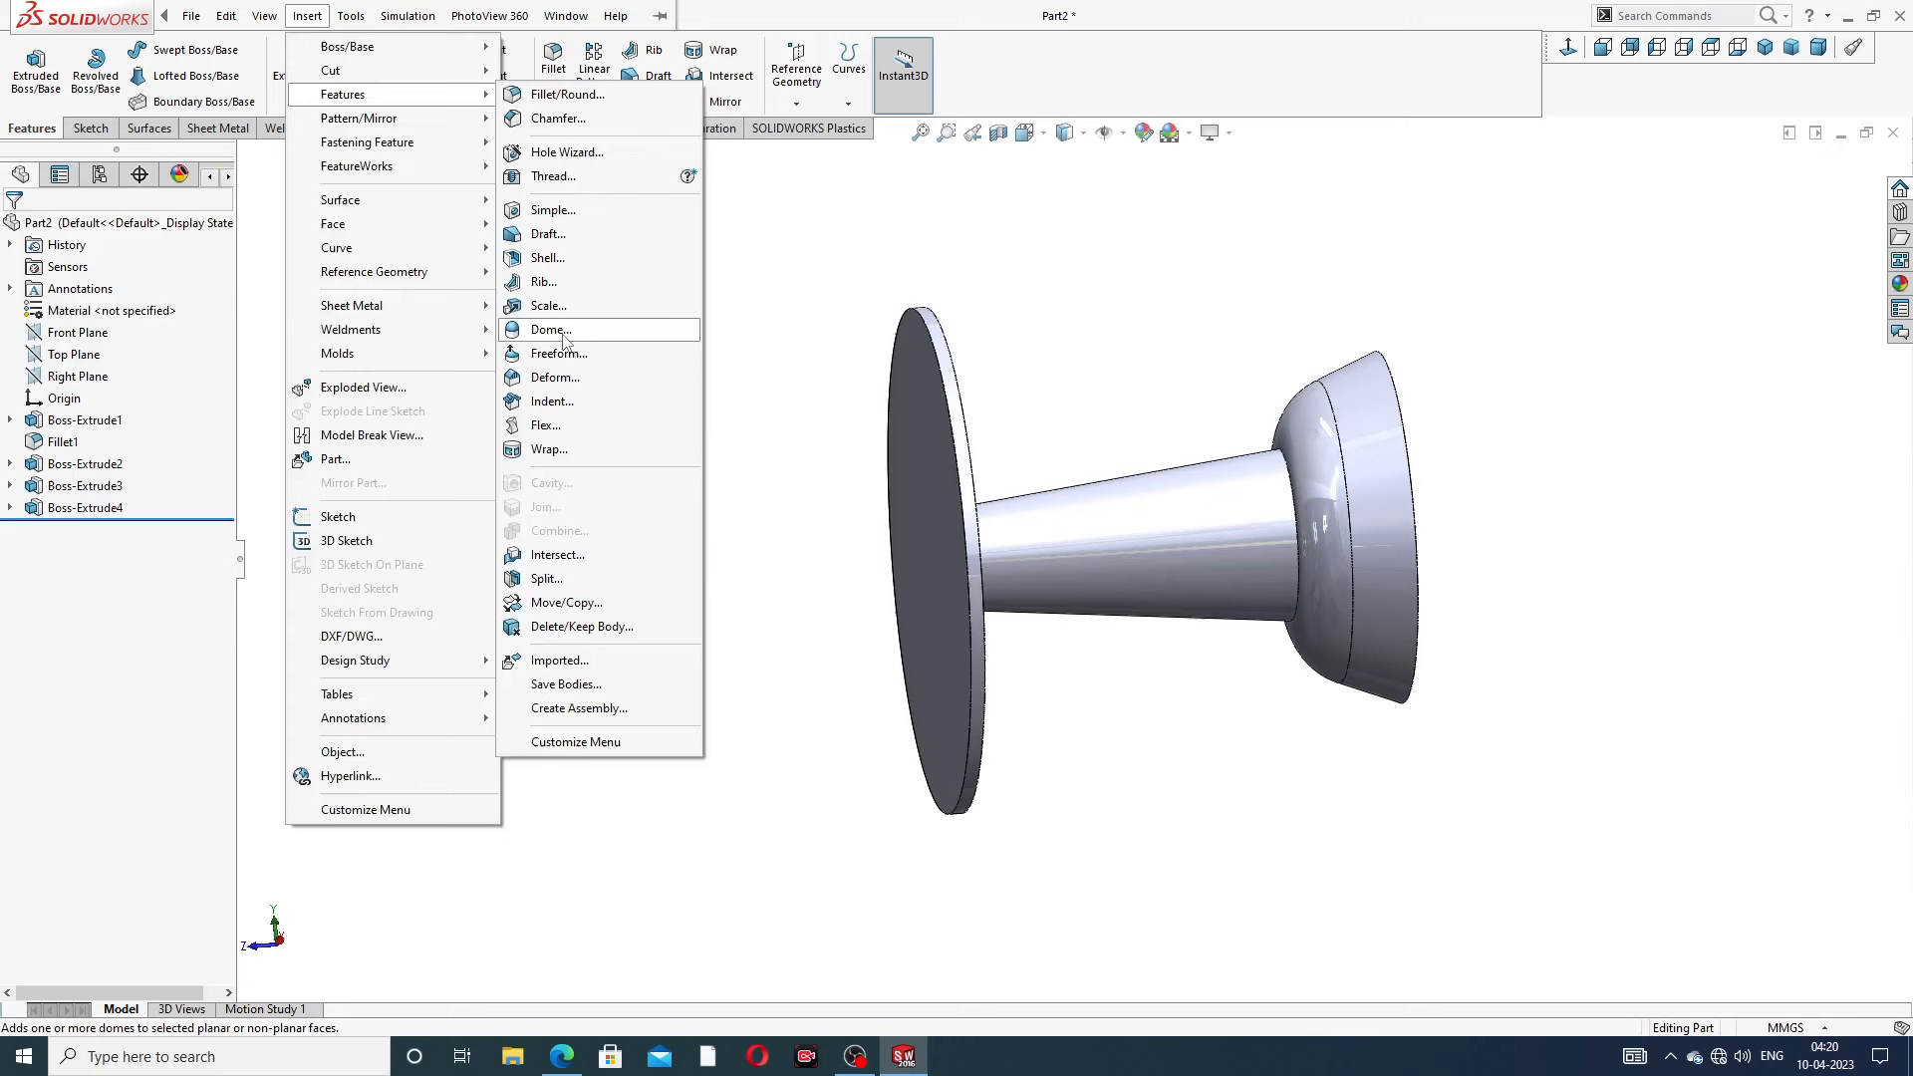
left_click(564, 330)
double_click(92, 340)
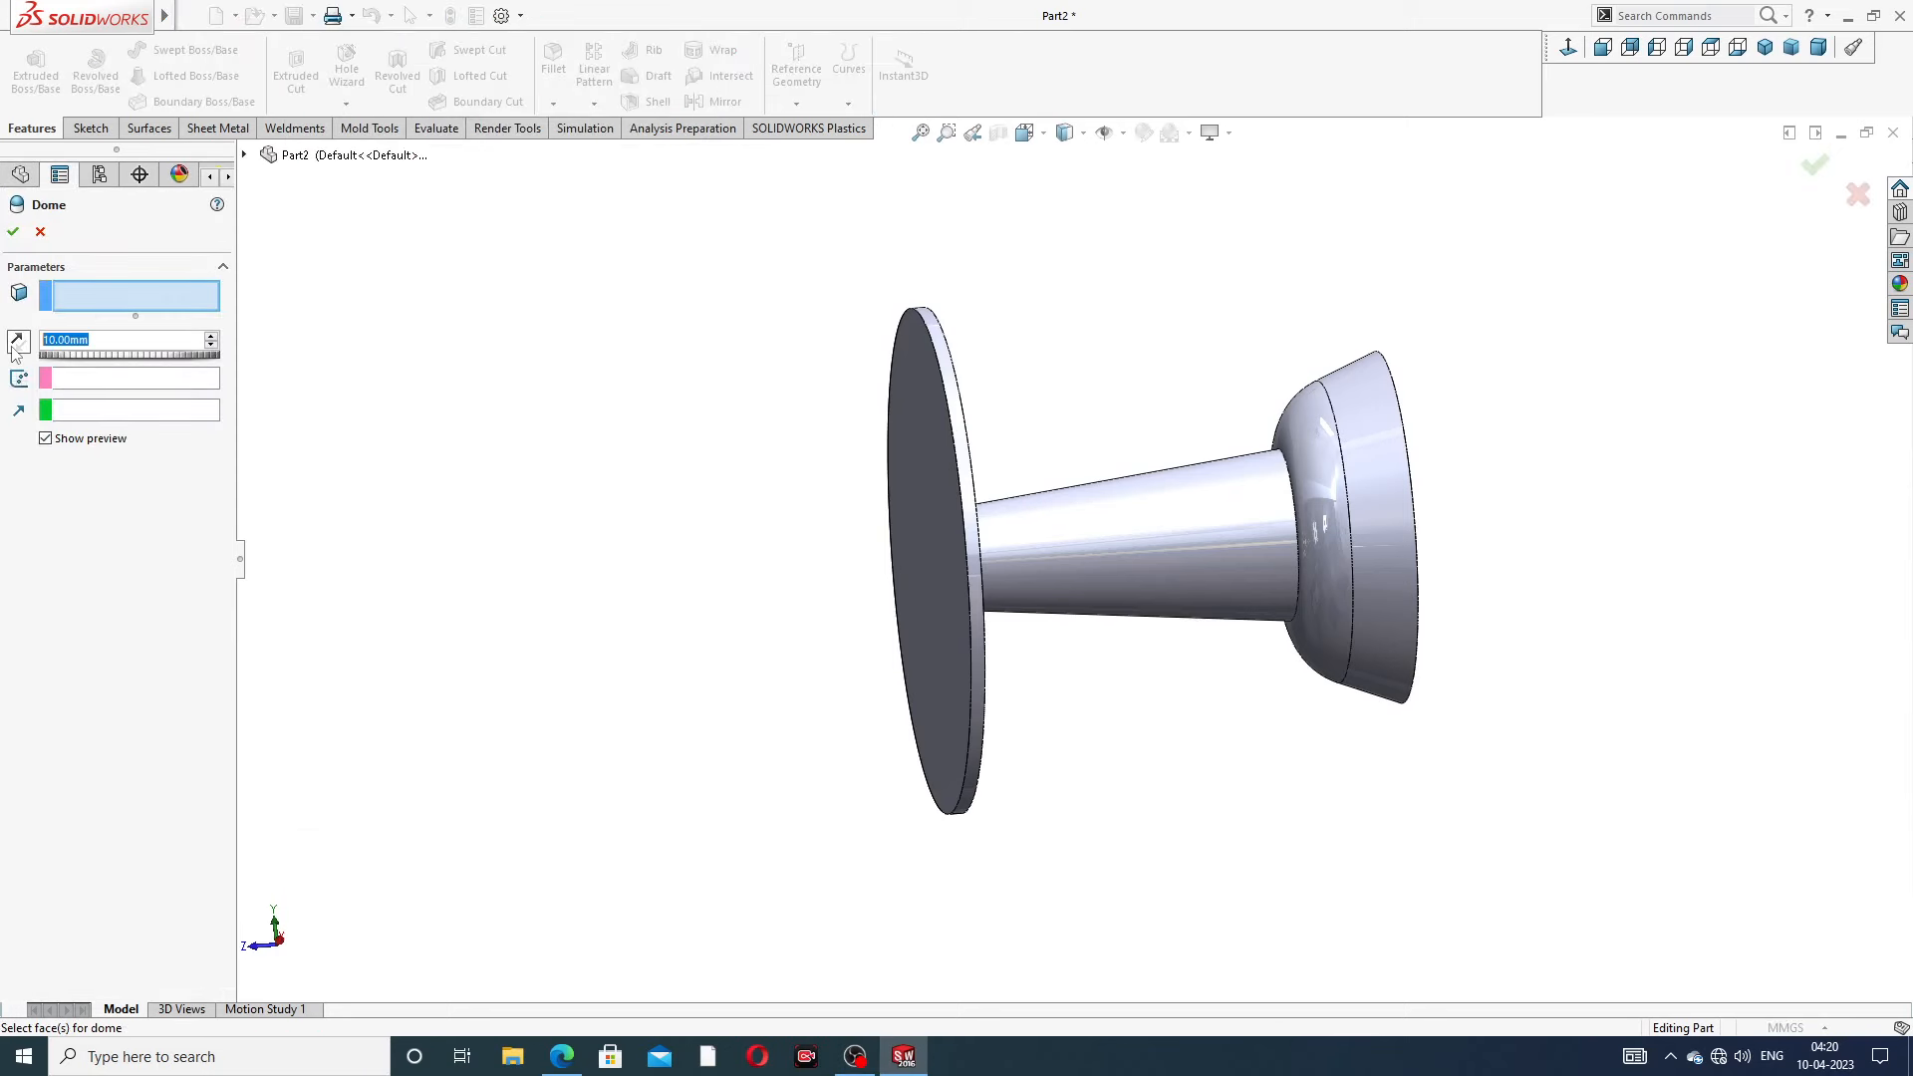
type("1")
key("Return")
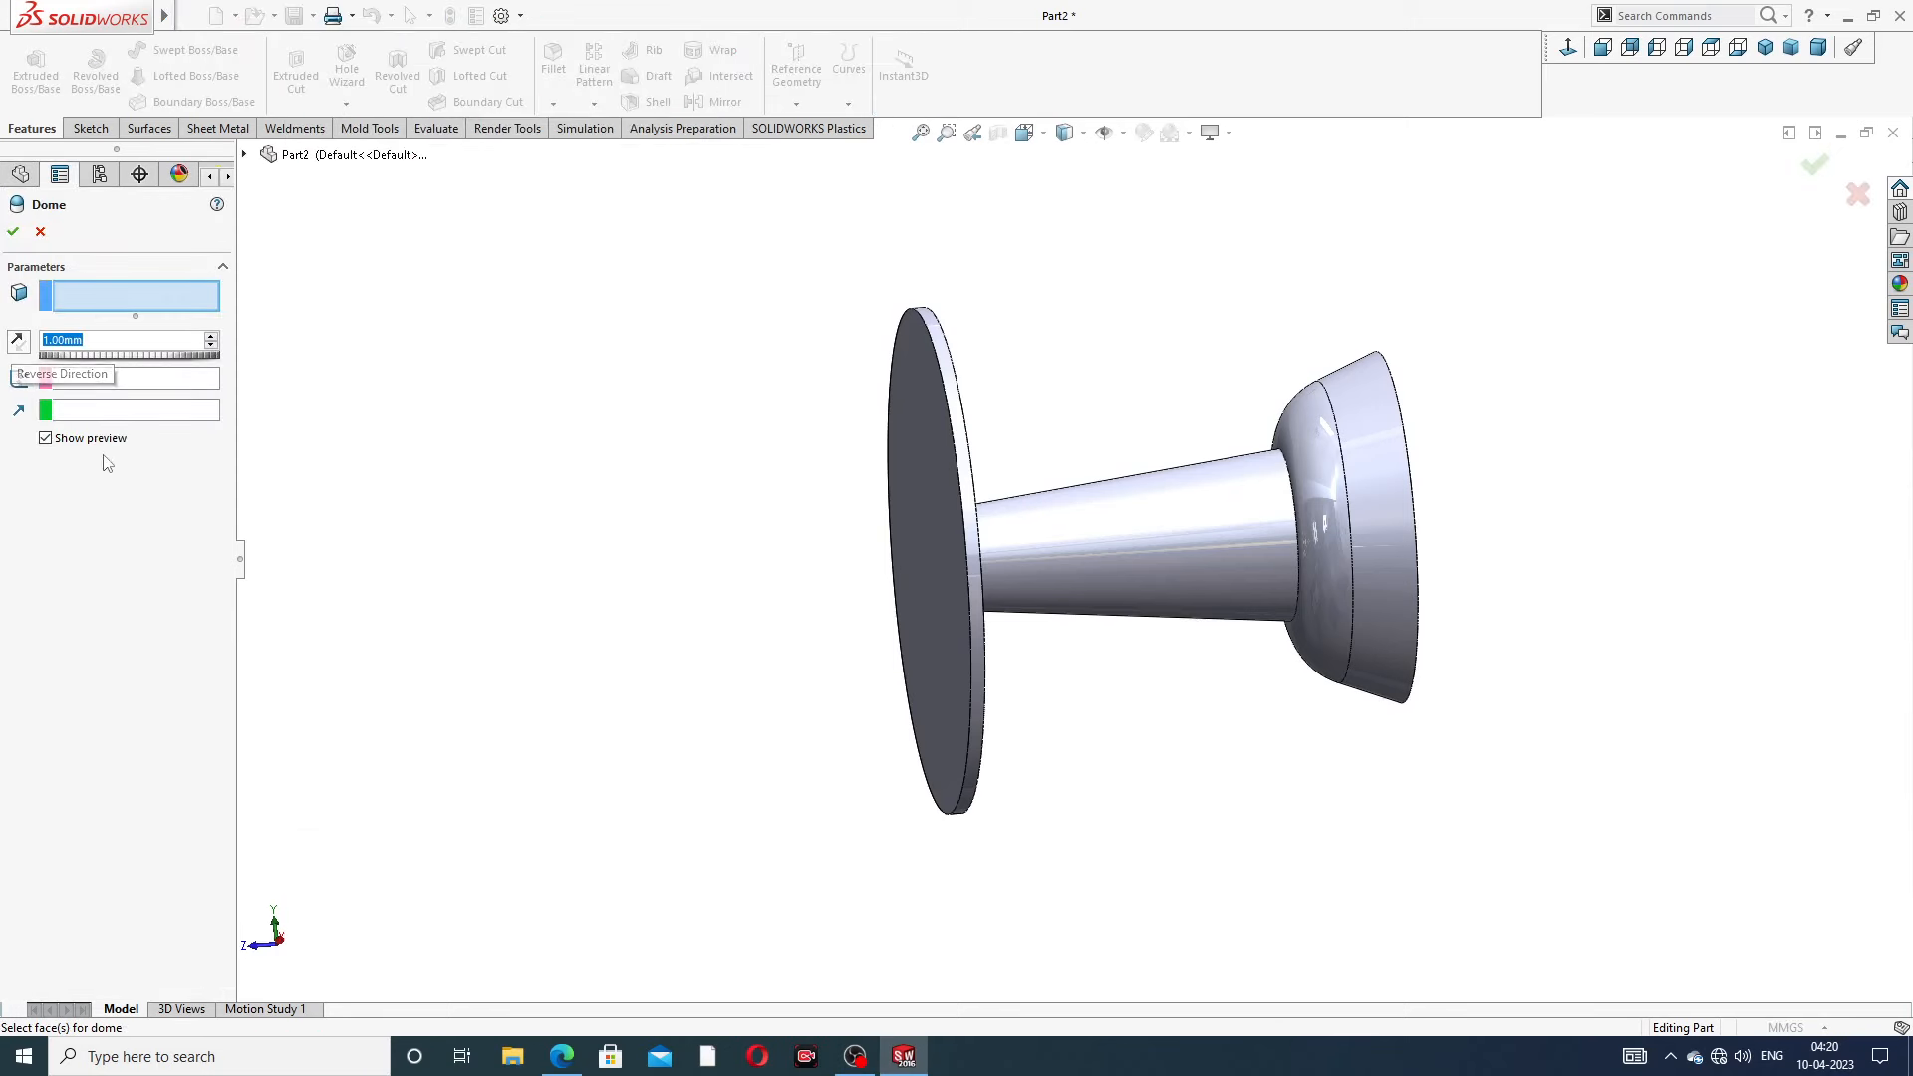
Apply the dome to the disc's flat outer face as an elliptical dome
middle_click_drag(797, 446, 1016, 452)
left_click(952, 444)
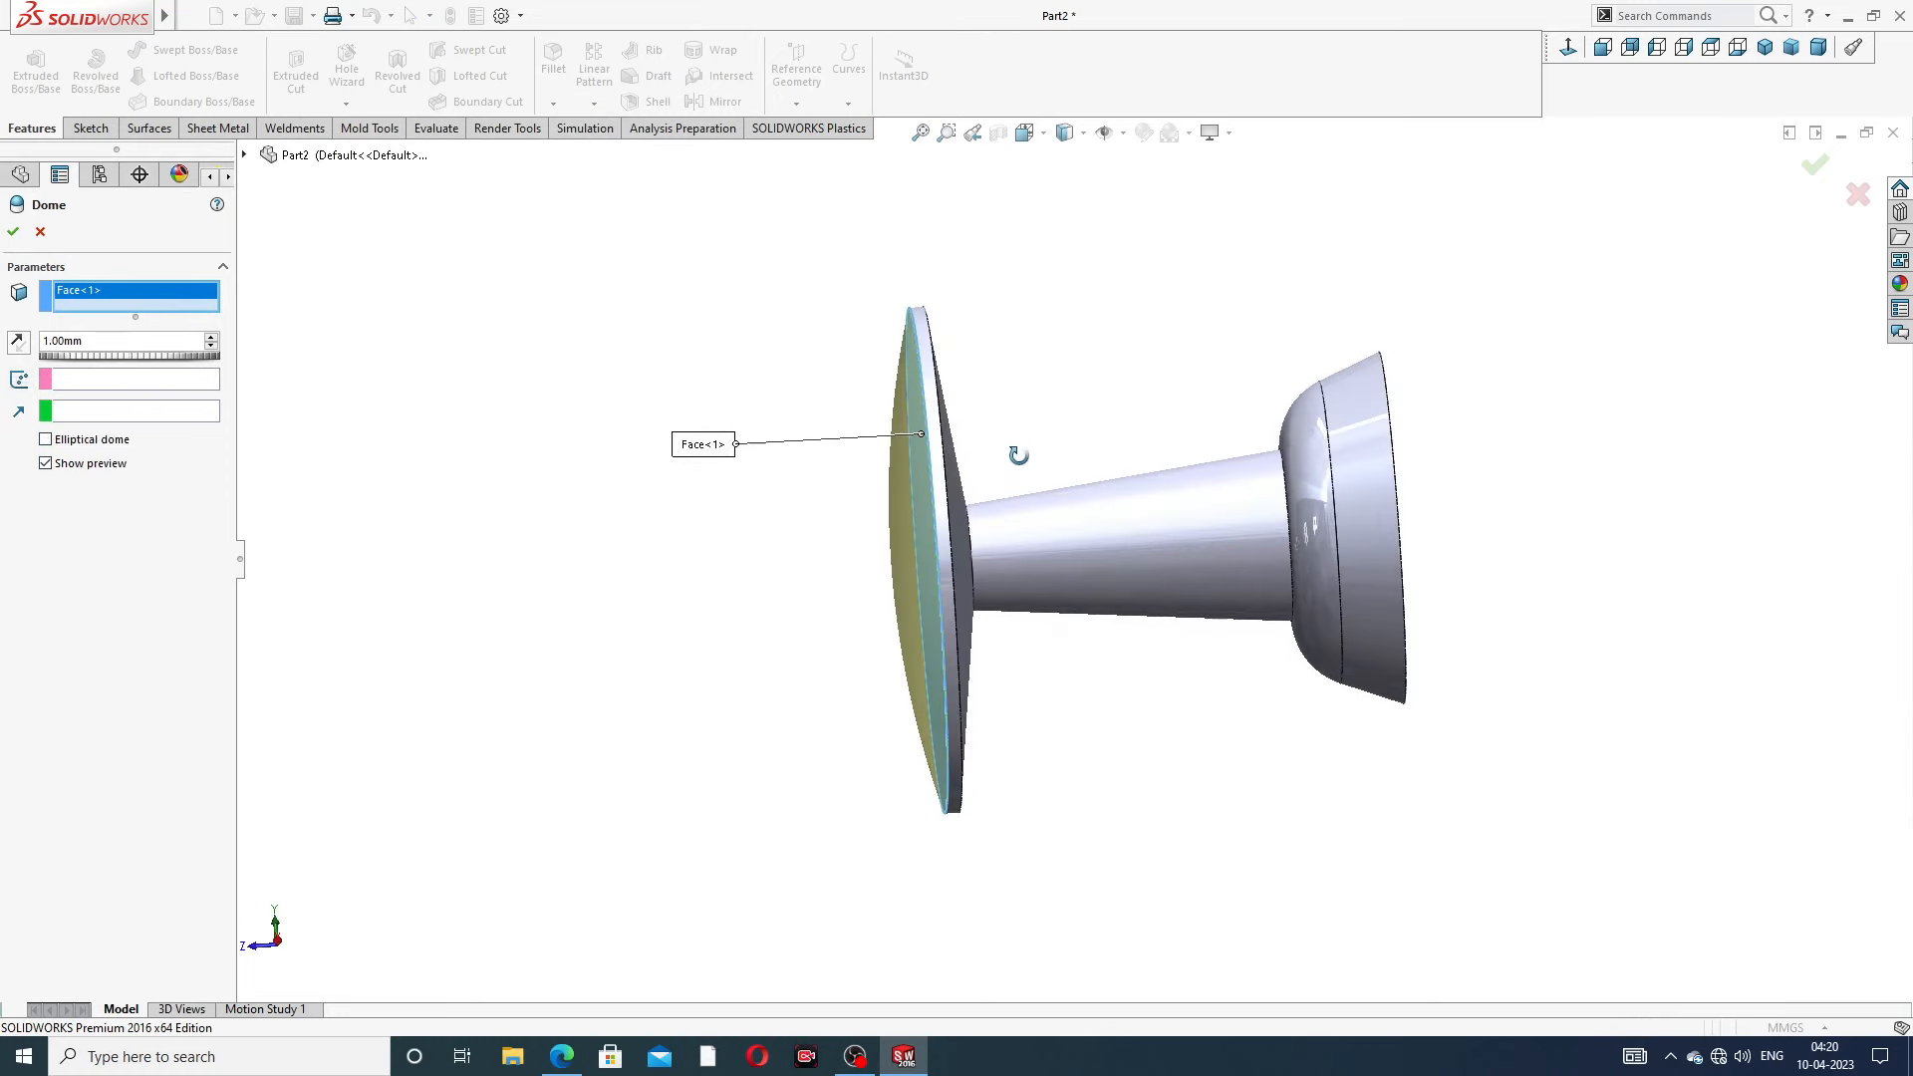
left_click(96, 445)
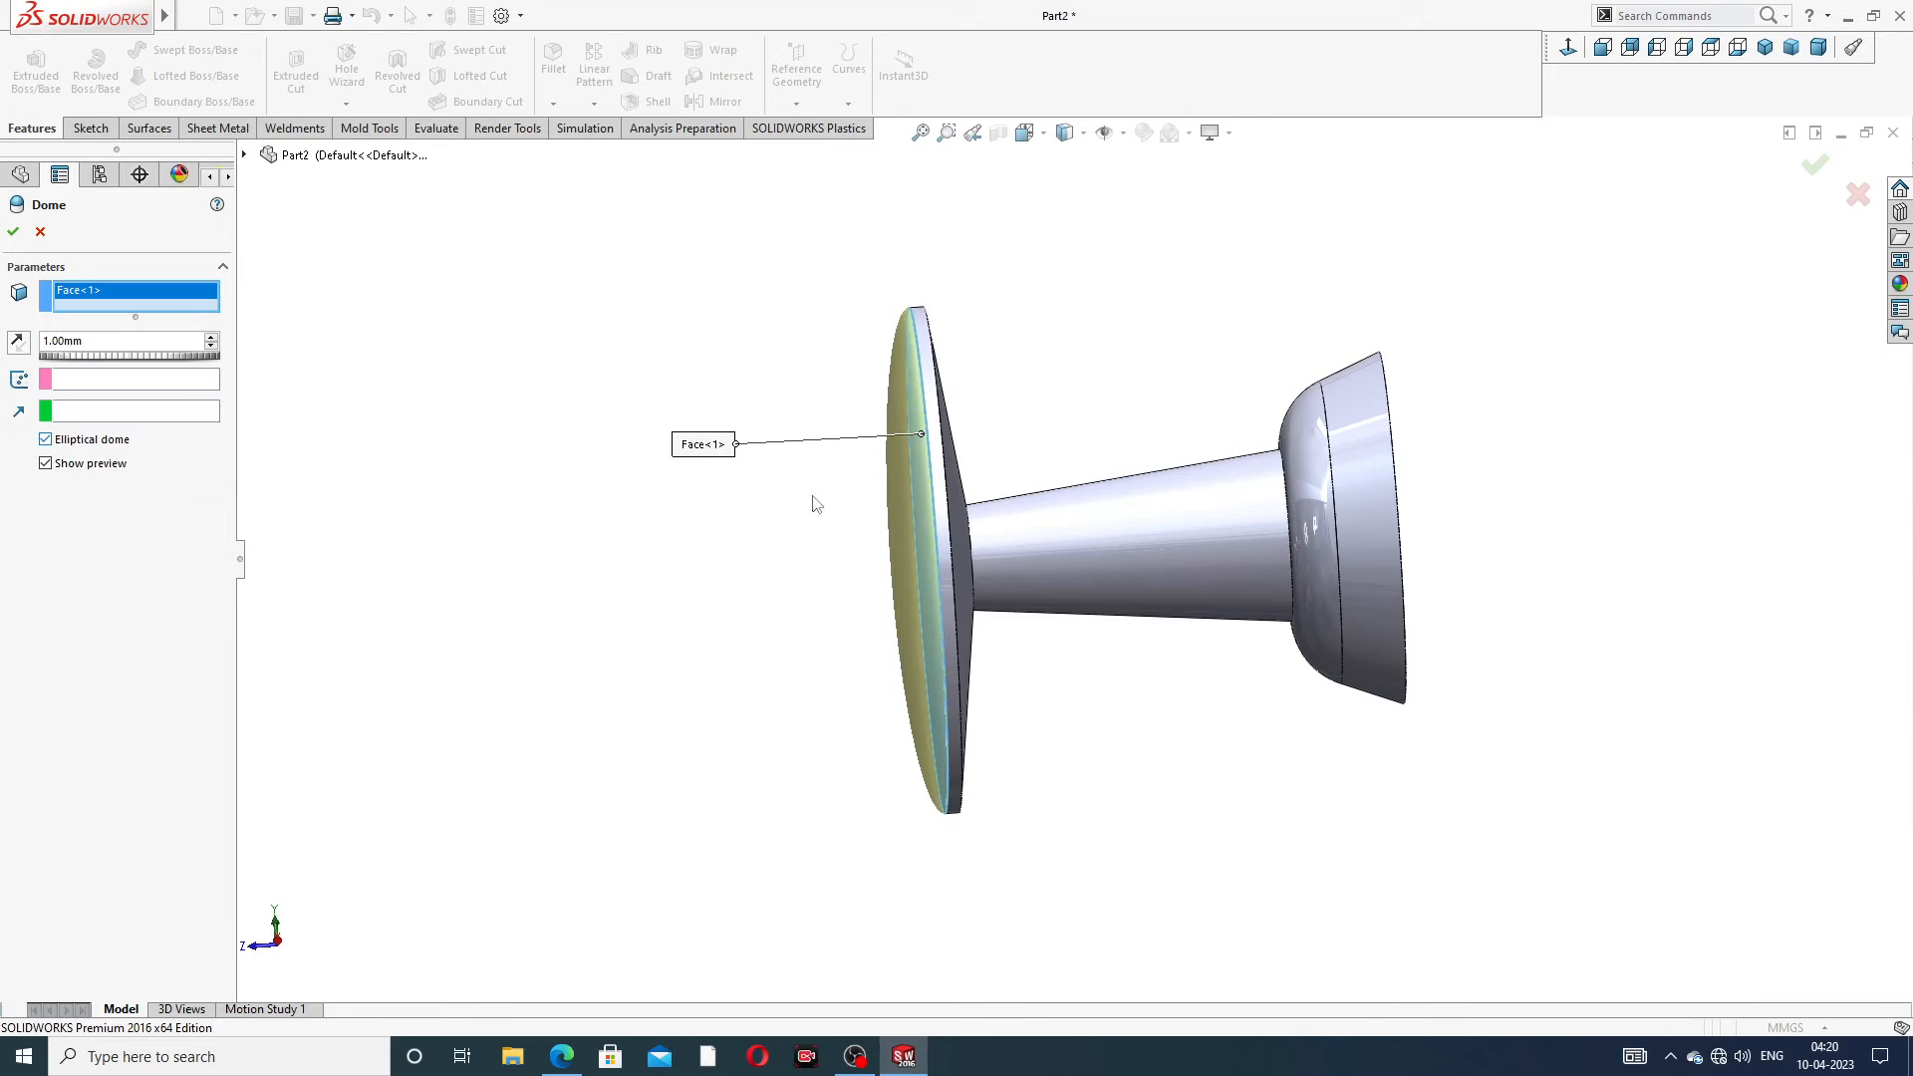
scroll(913, 458, "down", 3)
scroll(1068, 459, "up", 2)
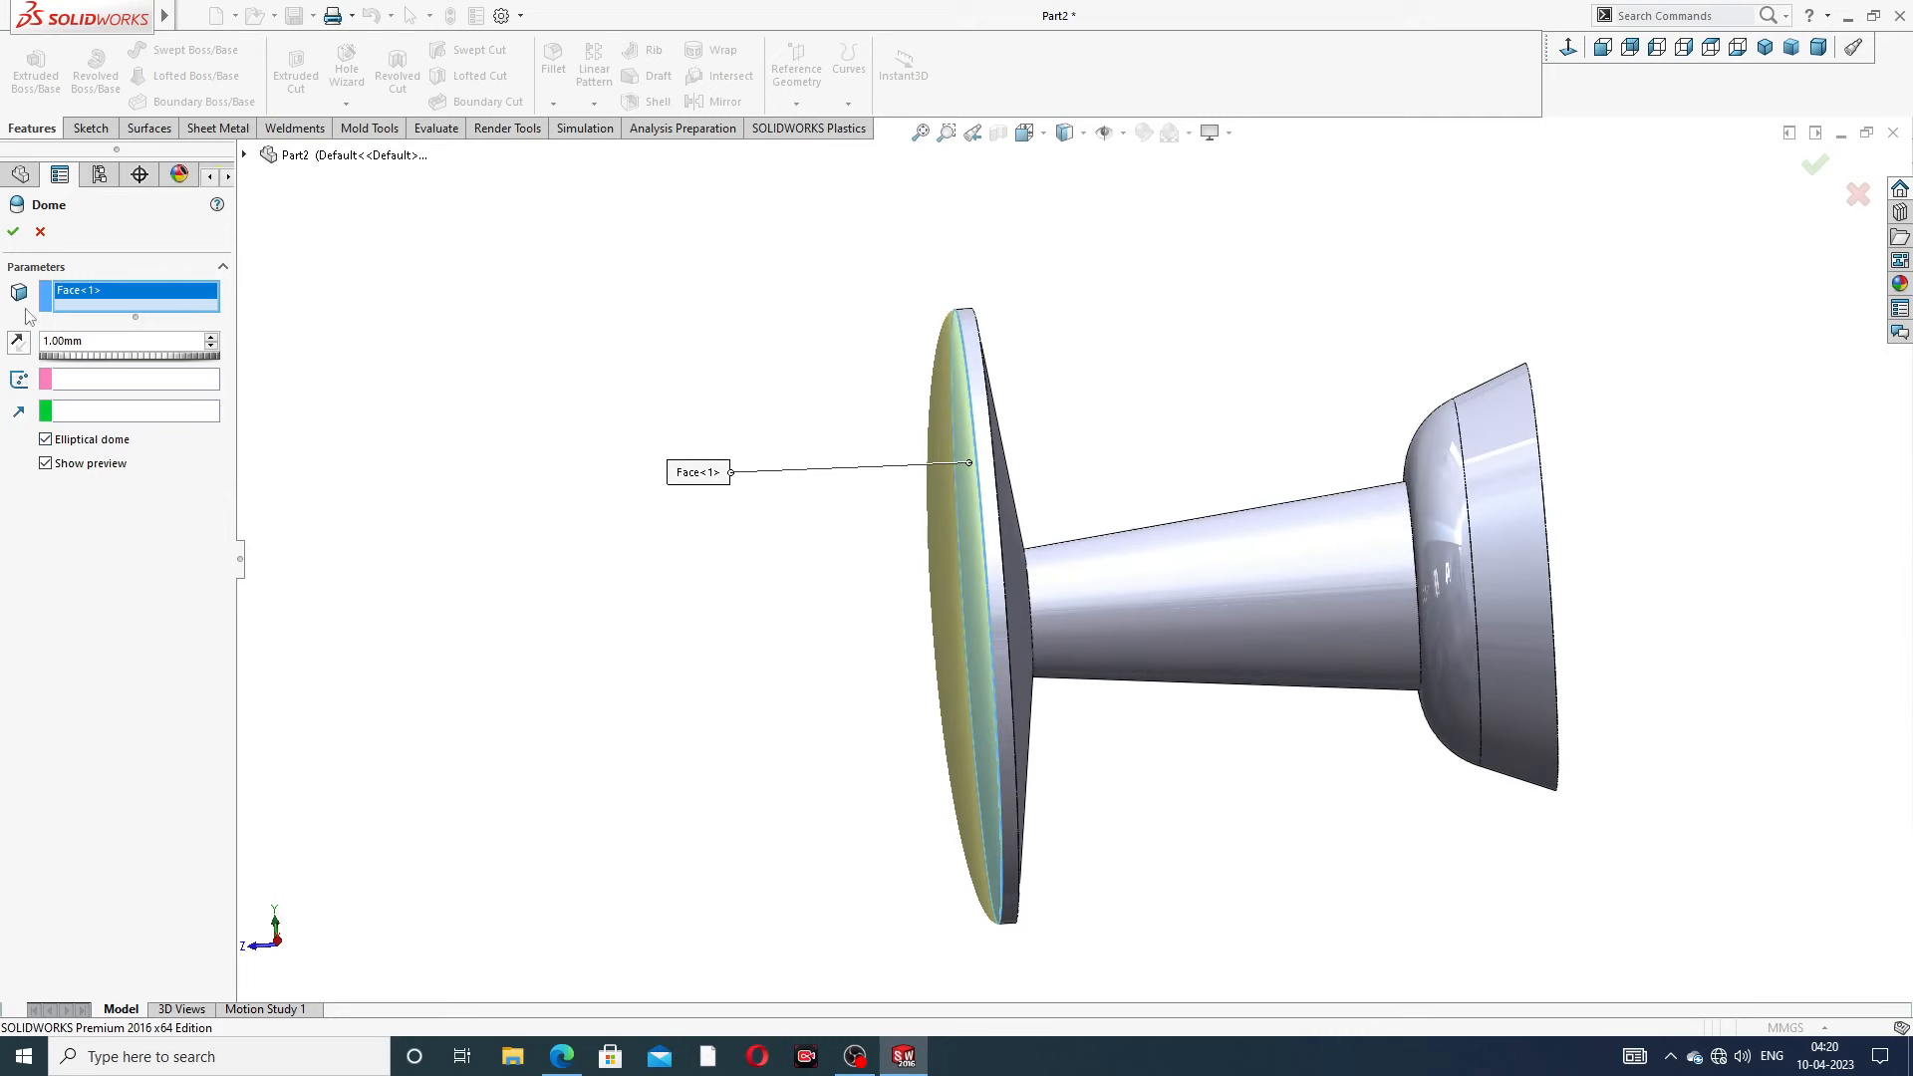
left_click(13, 231)
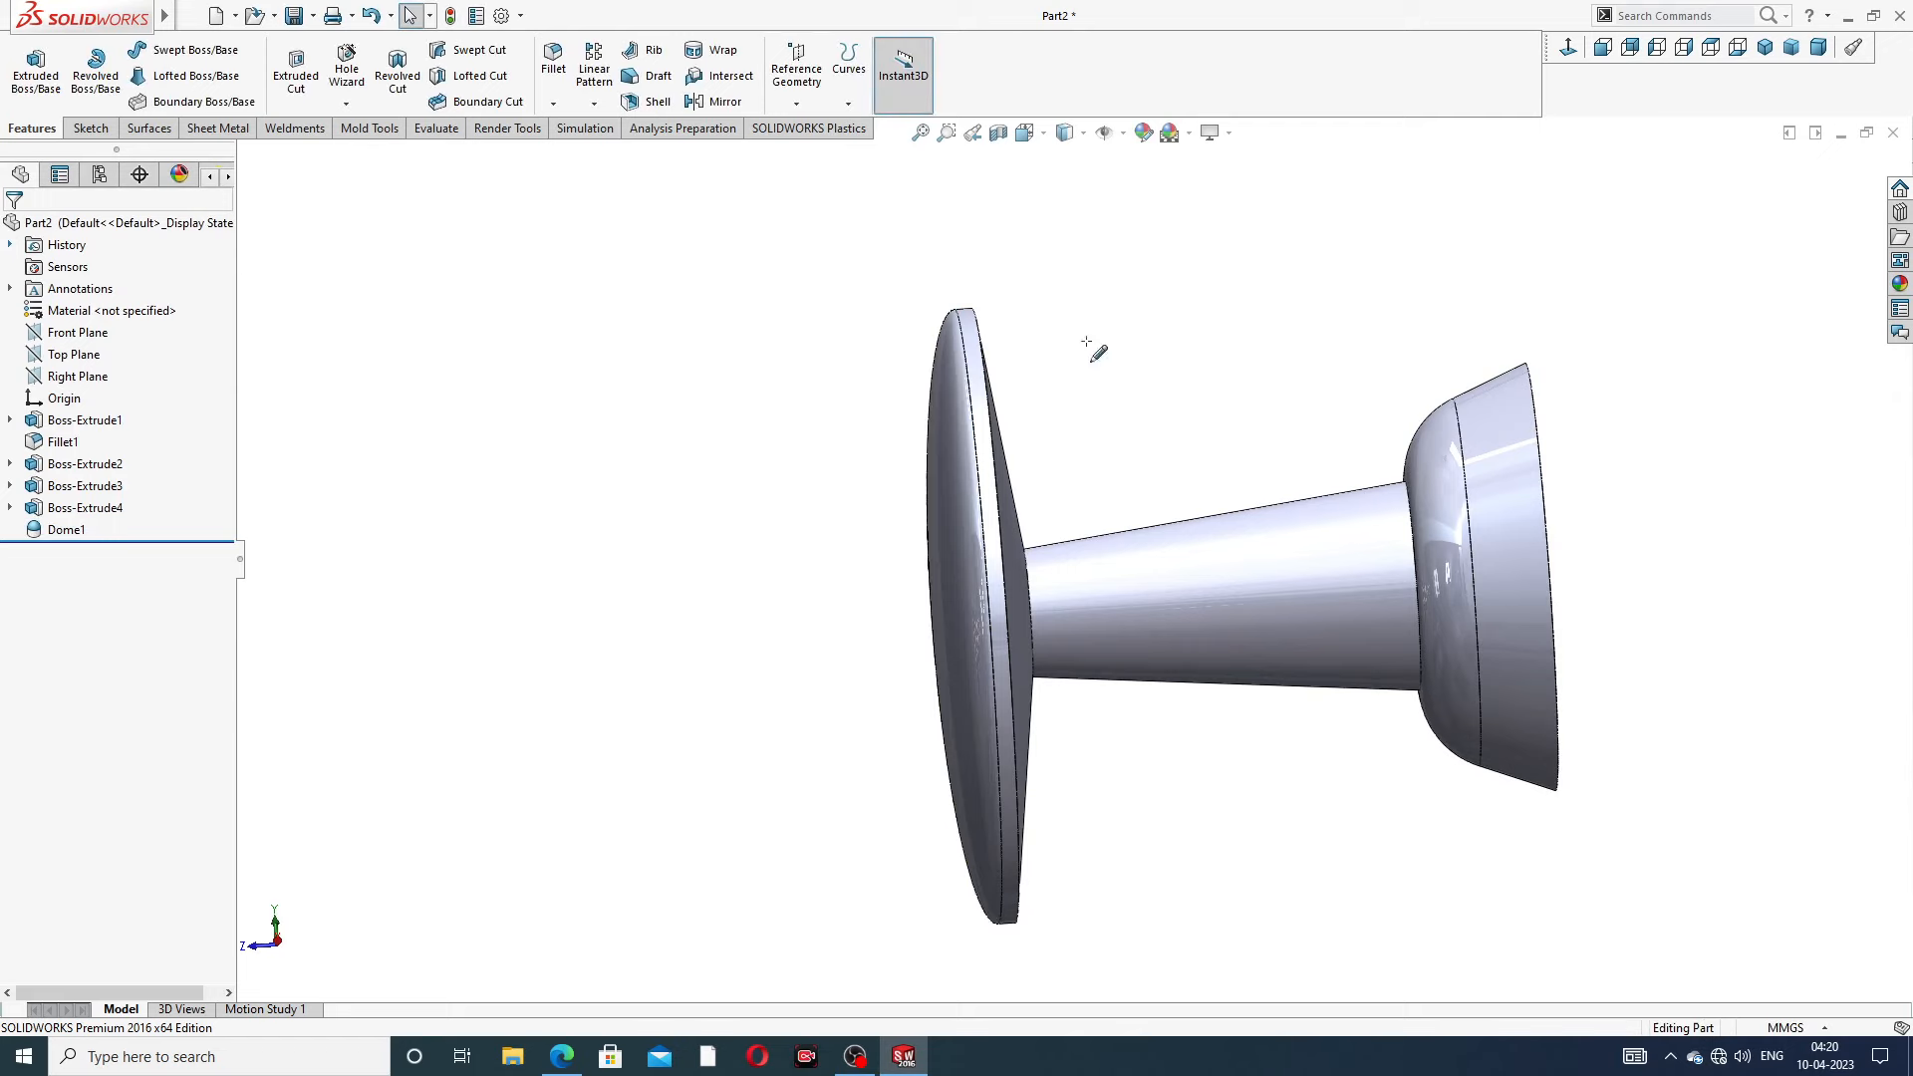
Colour the whole part with the standard bright blue and raise its green component slightly
scroll(1139, 512, "up", 3)
middle_click_drag(1086, 578, 1169, 445)
scroll(1145, 623, "down", 2)
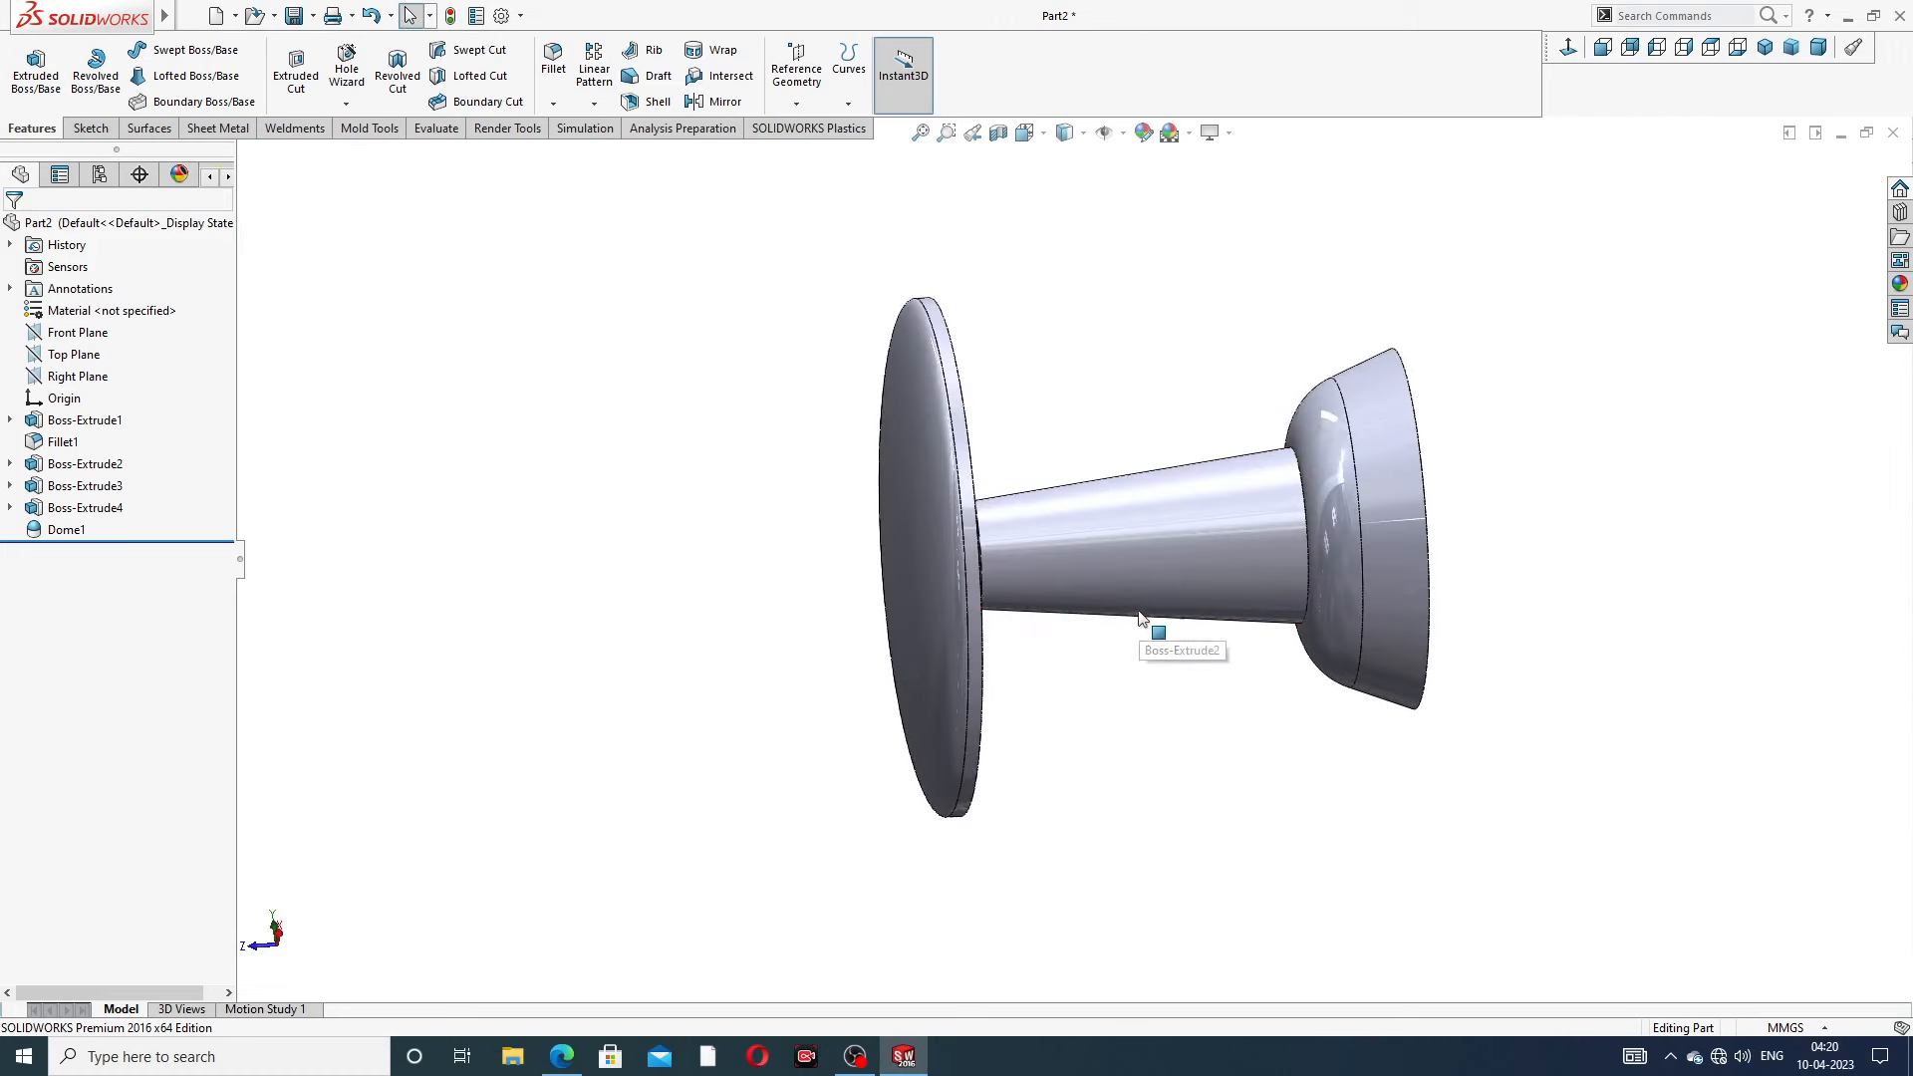
middle_click_drag(1226, 499, 1572, 305)
left_click(1169, 132)
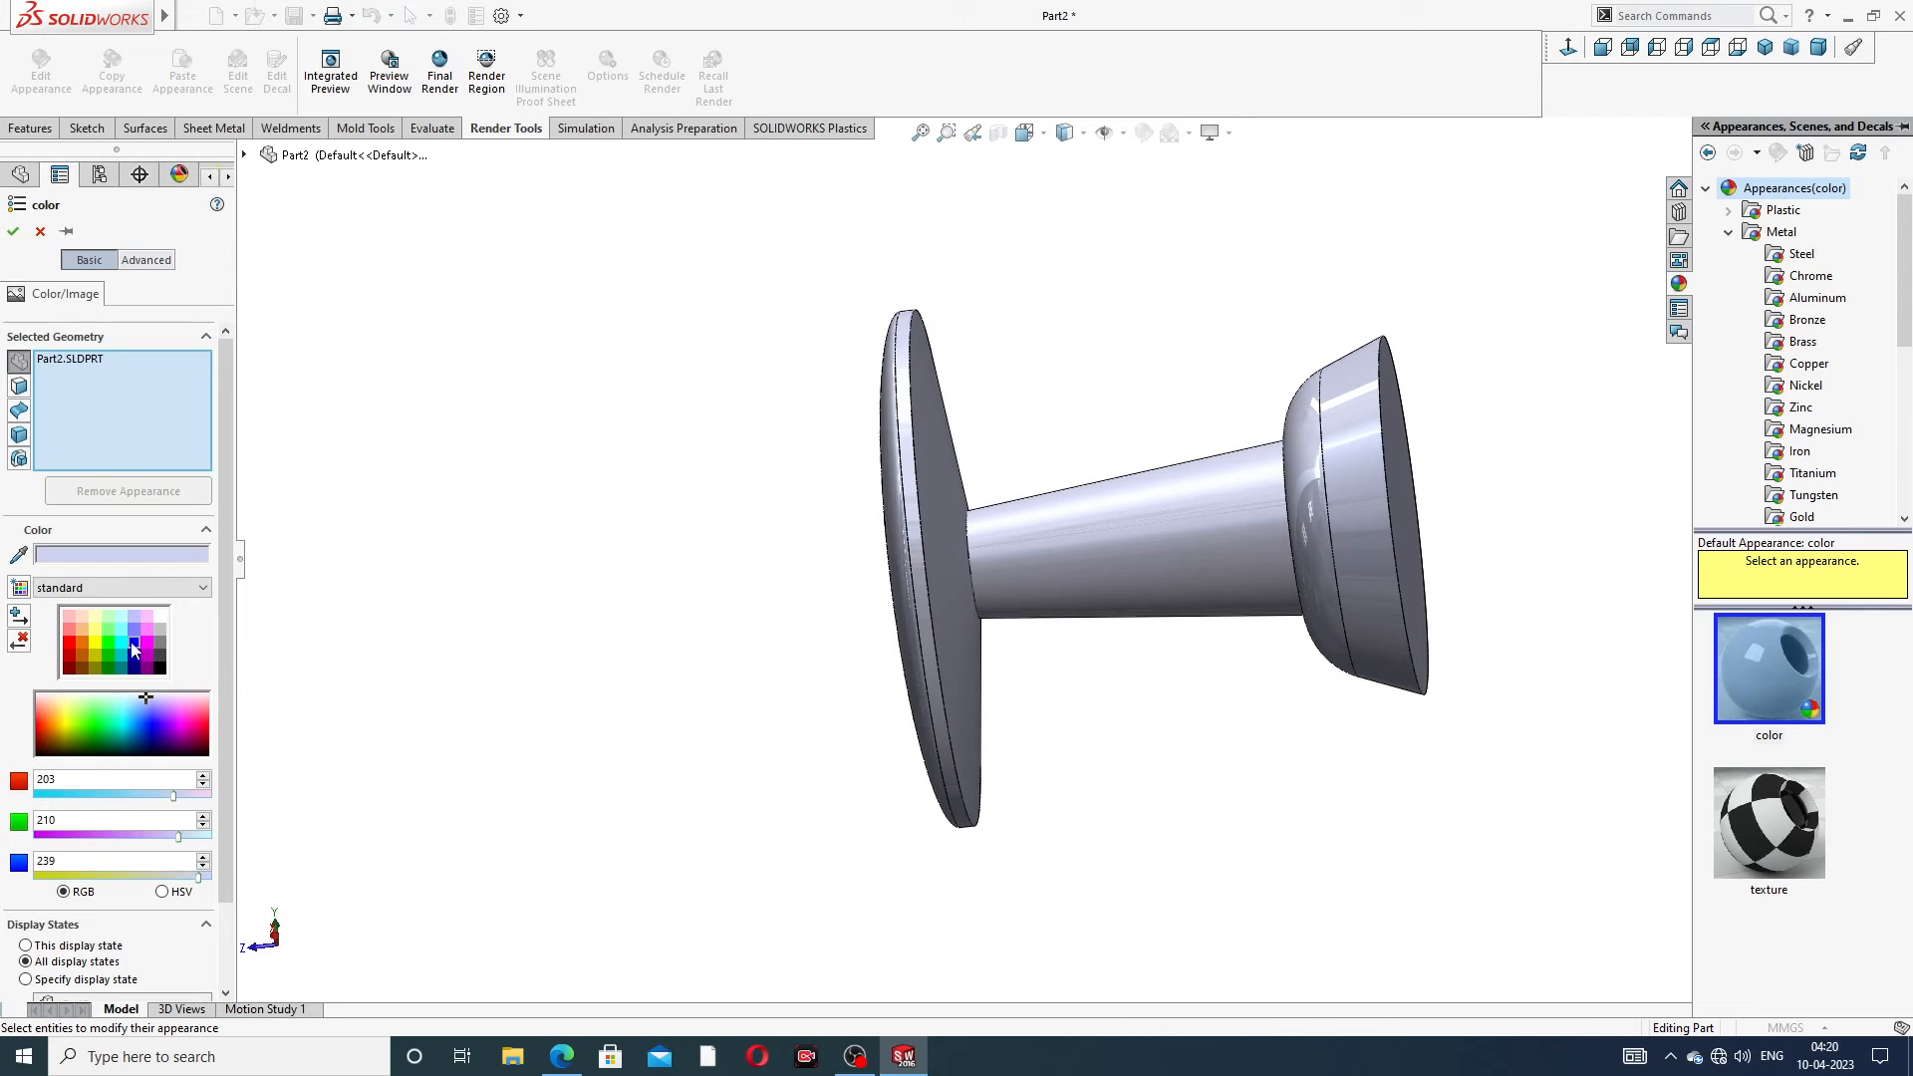
left_click(132, 645)
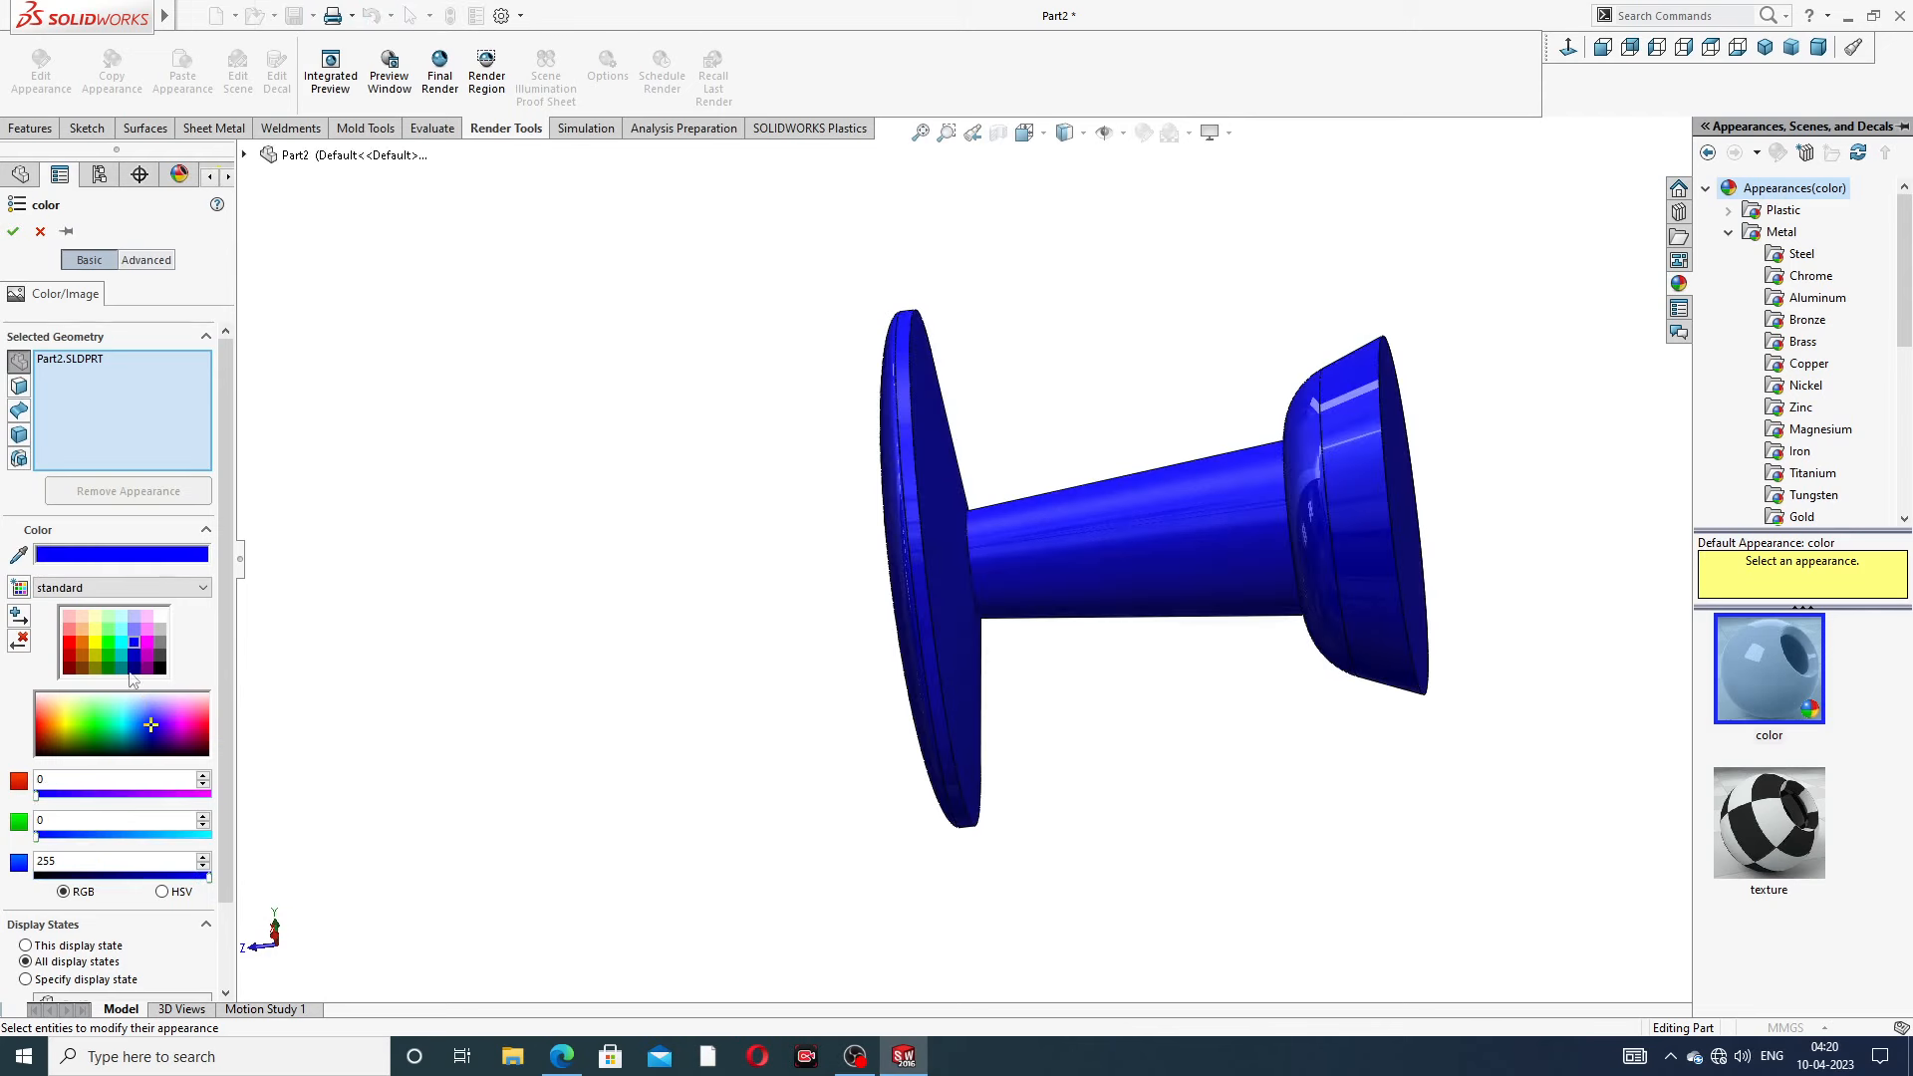
left_click(58, 835)
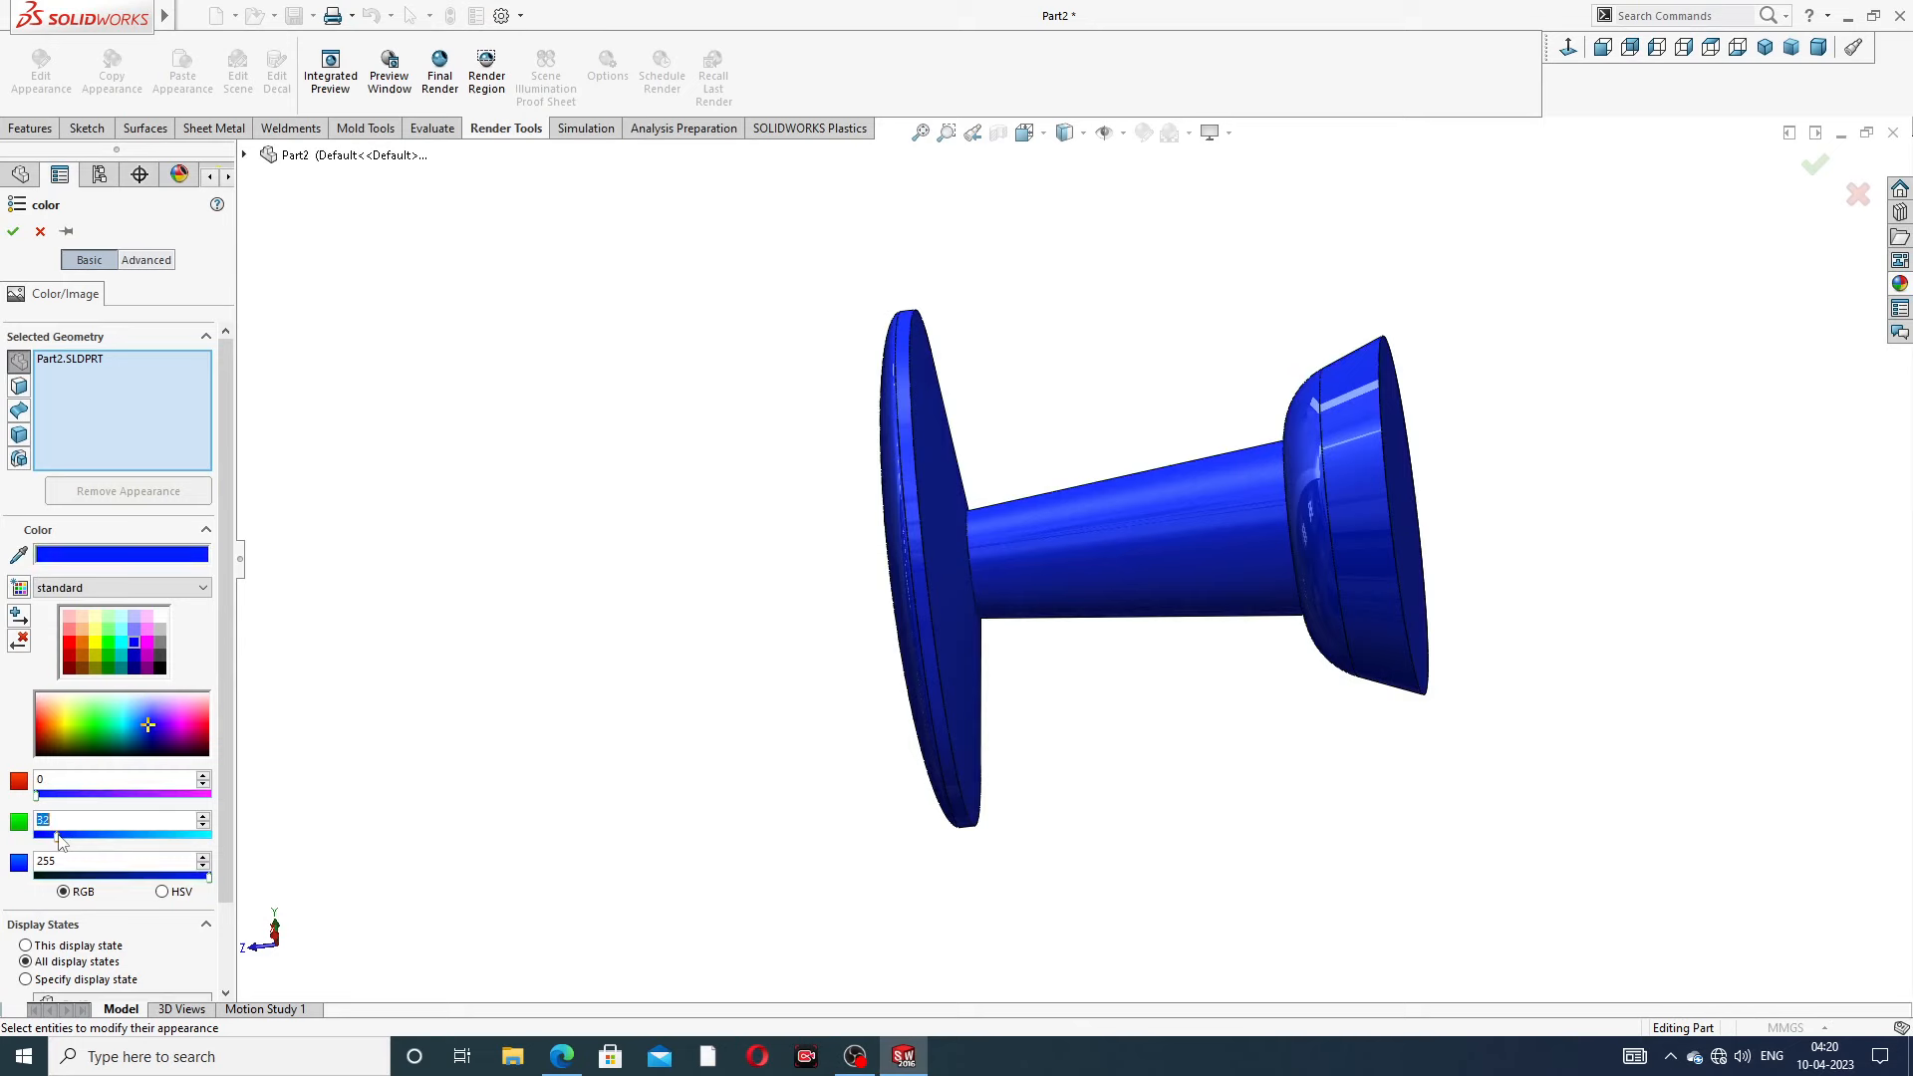
left_click(13, 231)
scroll(996, 417, "up", 2)
middle_click_drag(1056, 422, 1061, 506)
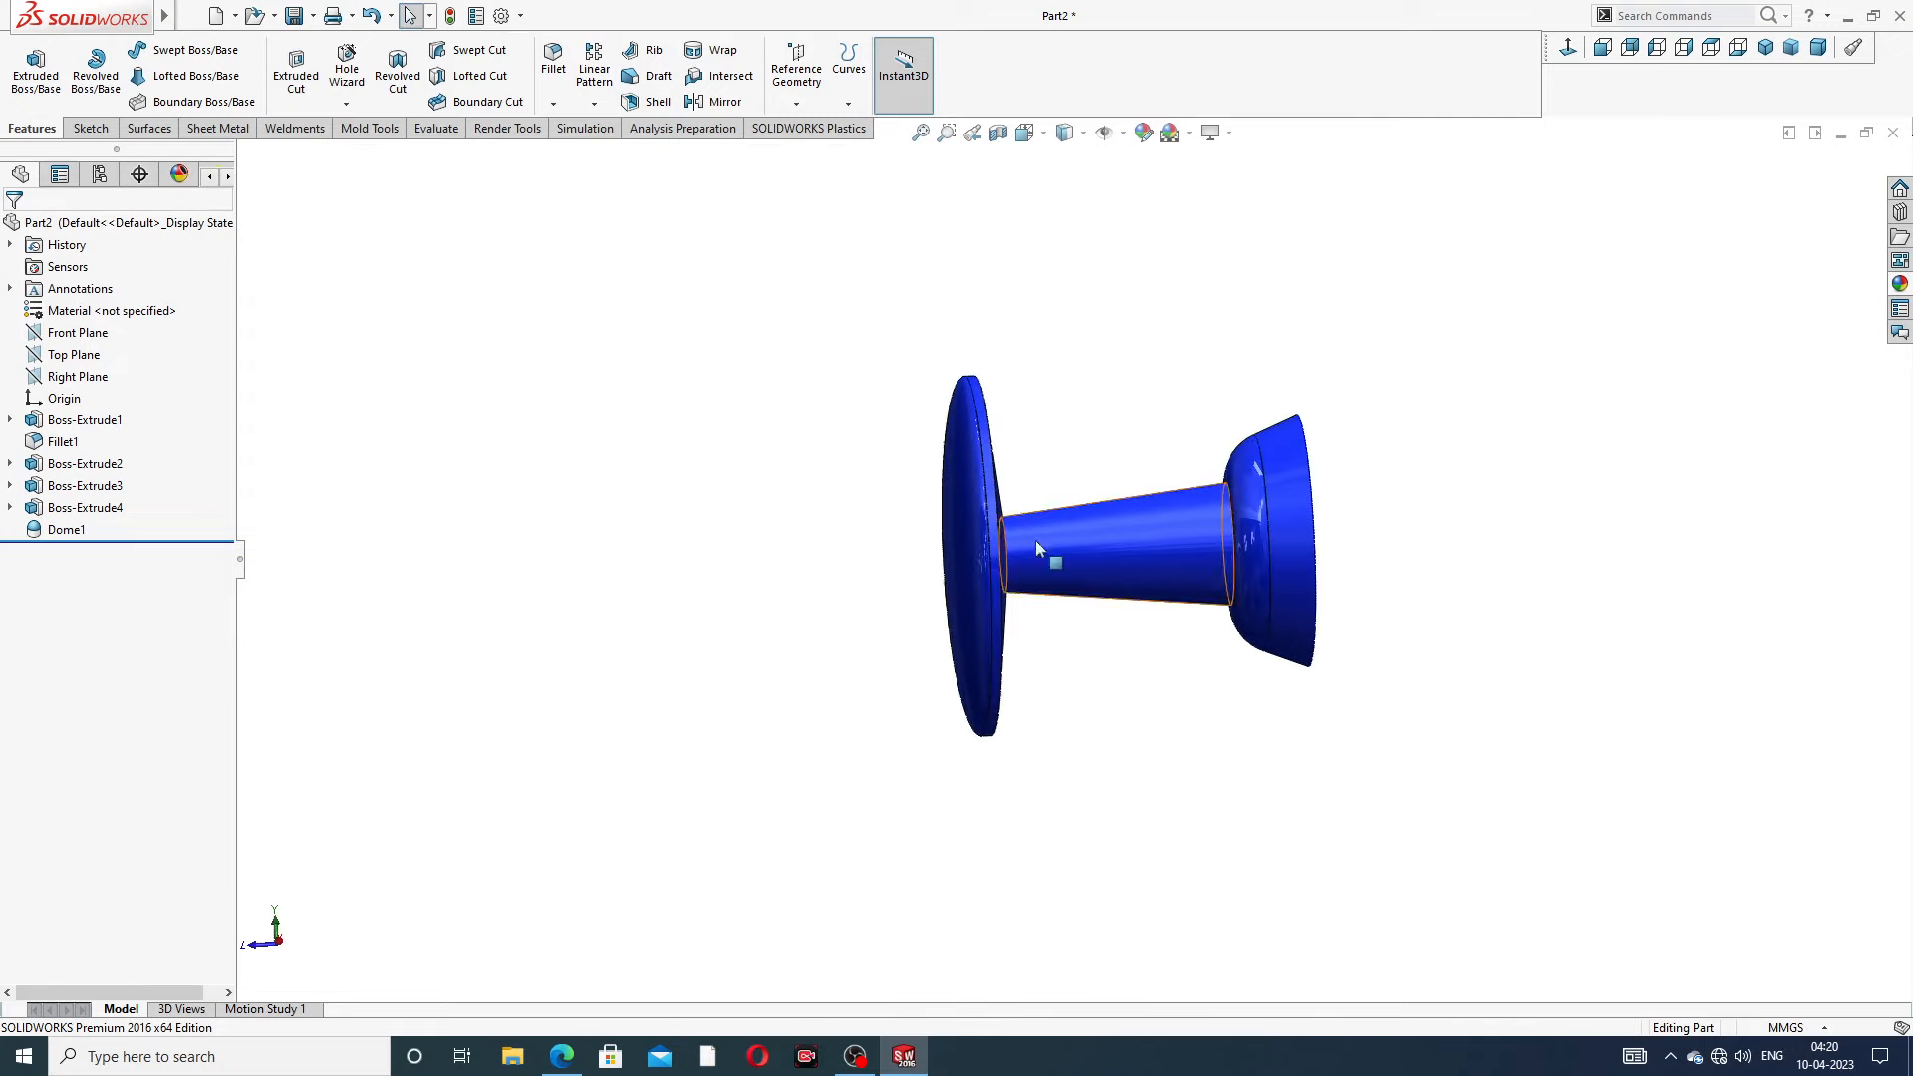
Check the needle dimensions in the pin's PDF drawing, then start a sketch on the collar's flat end face
left_click(562, 1058)
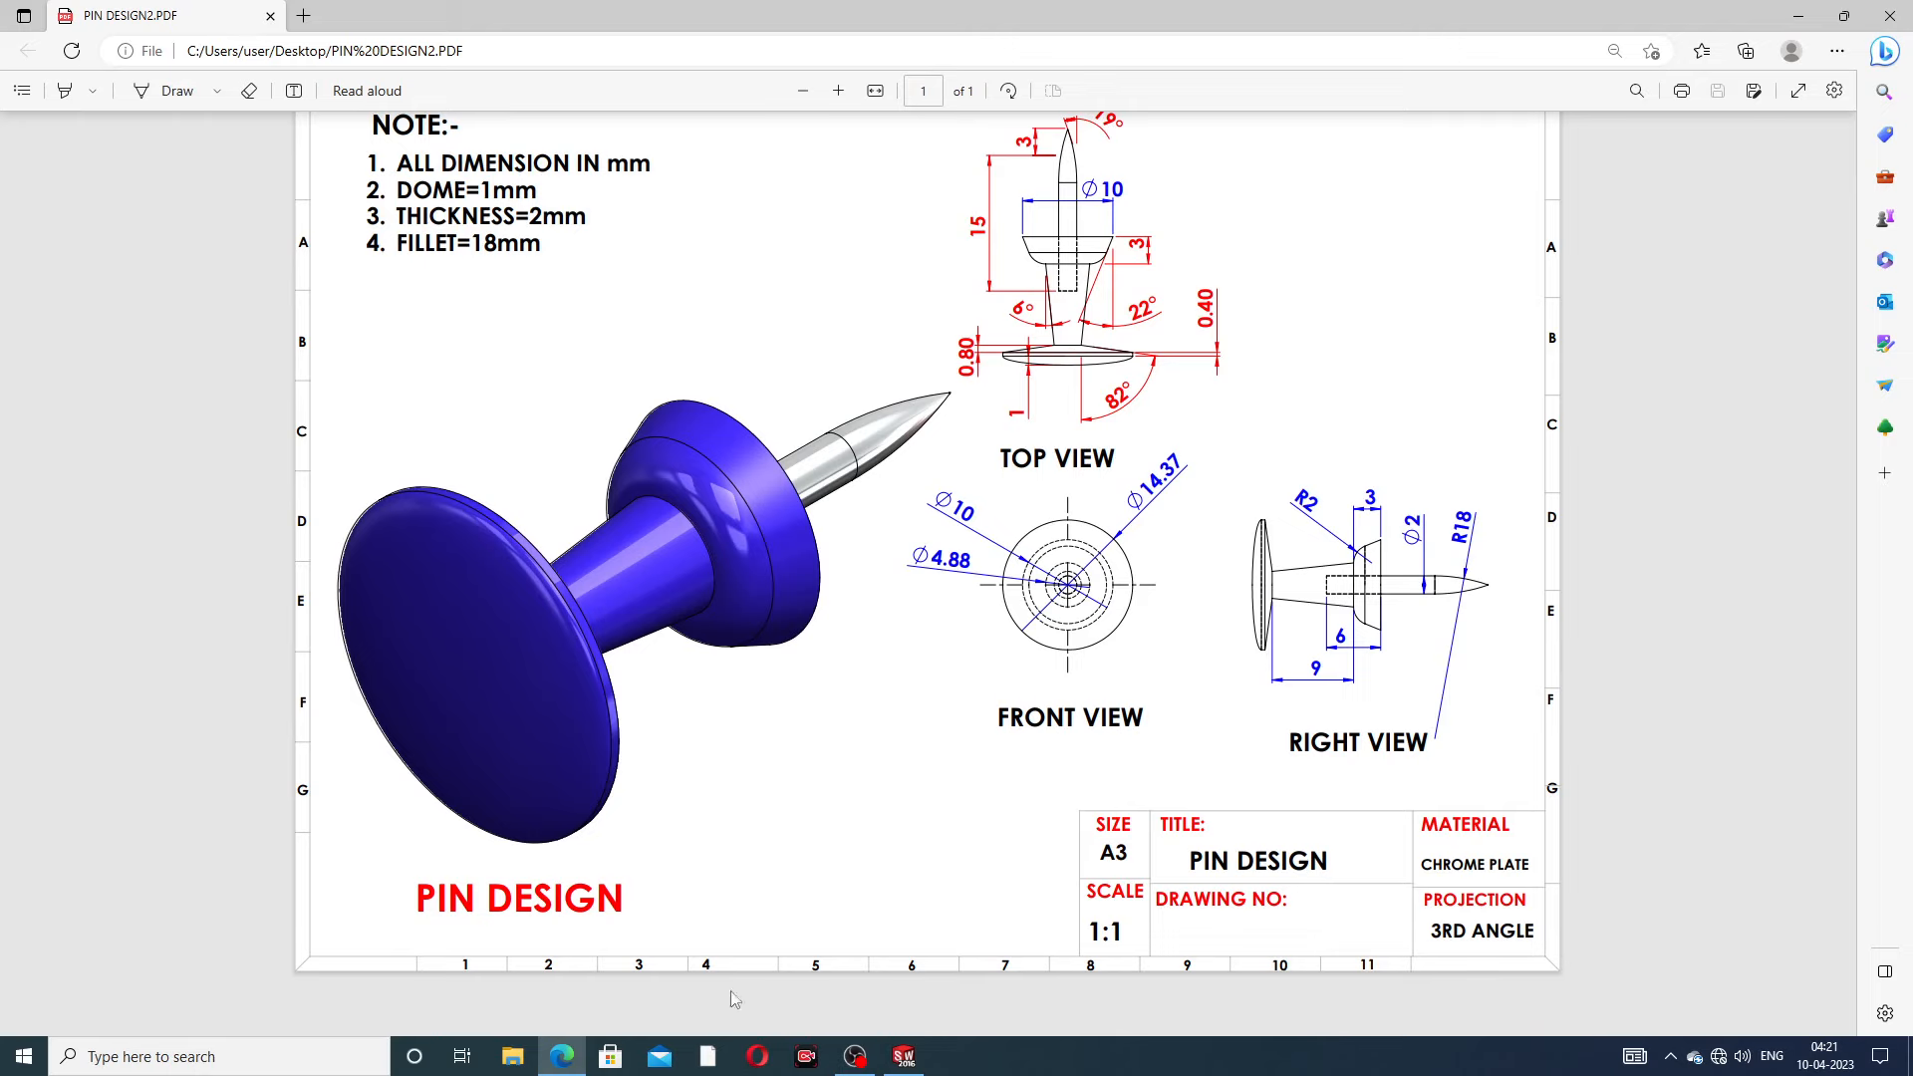
left_click(562, 1056)
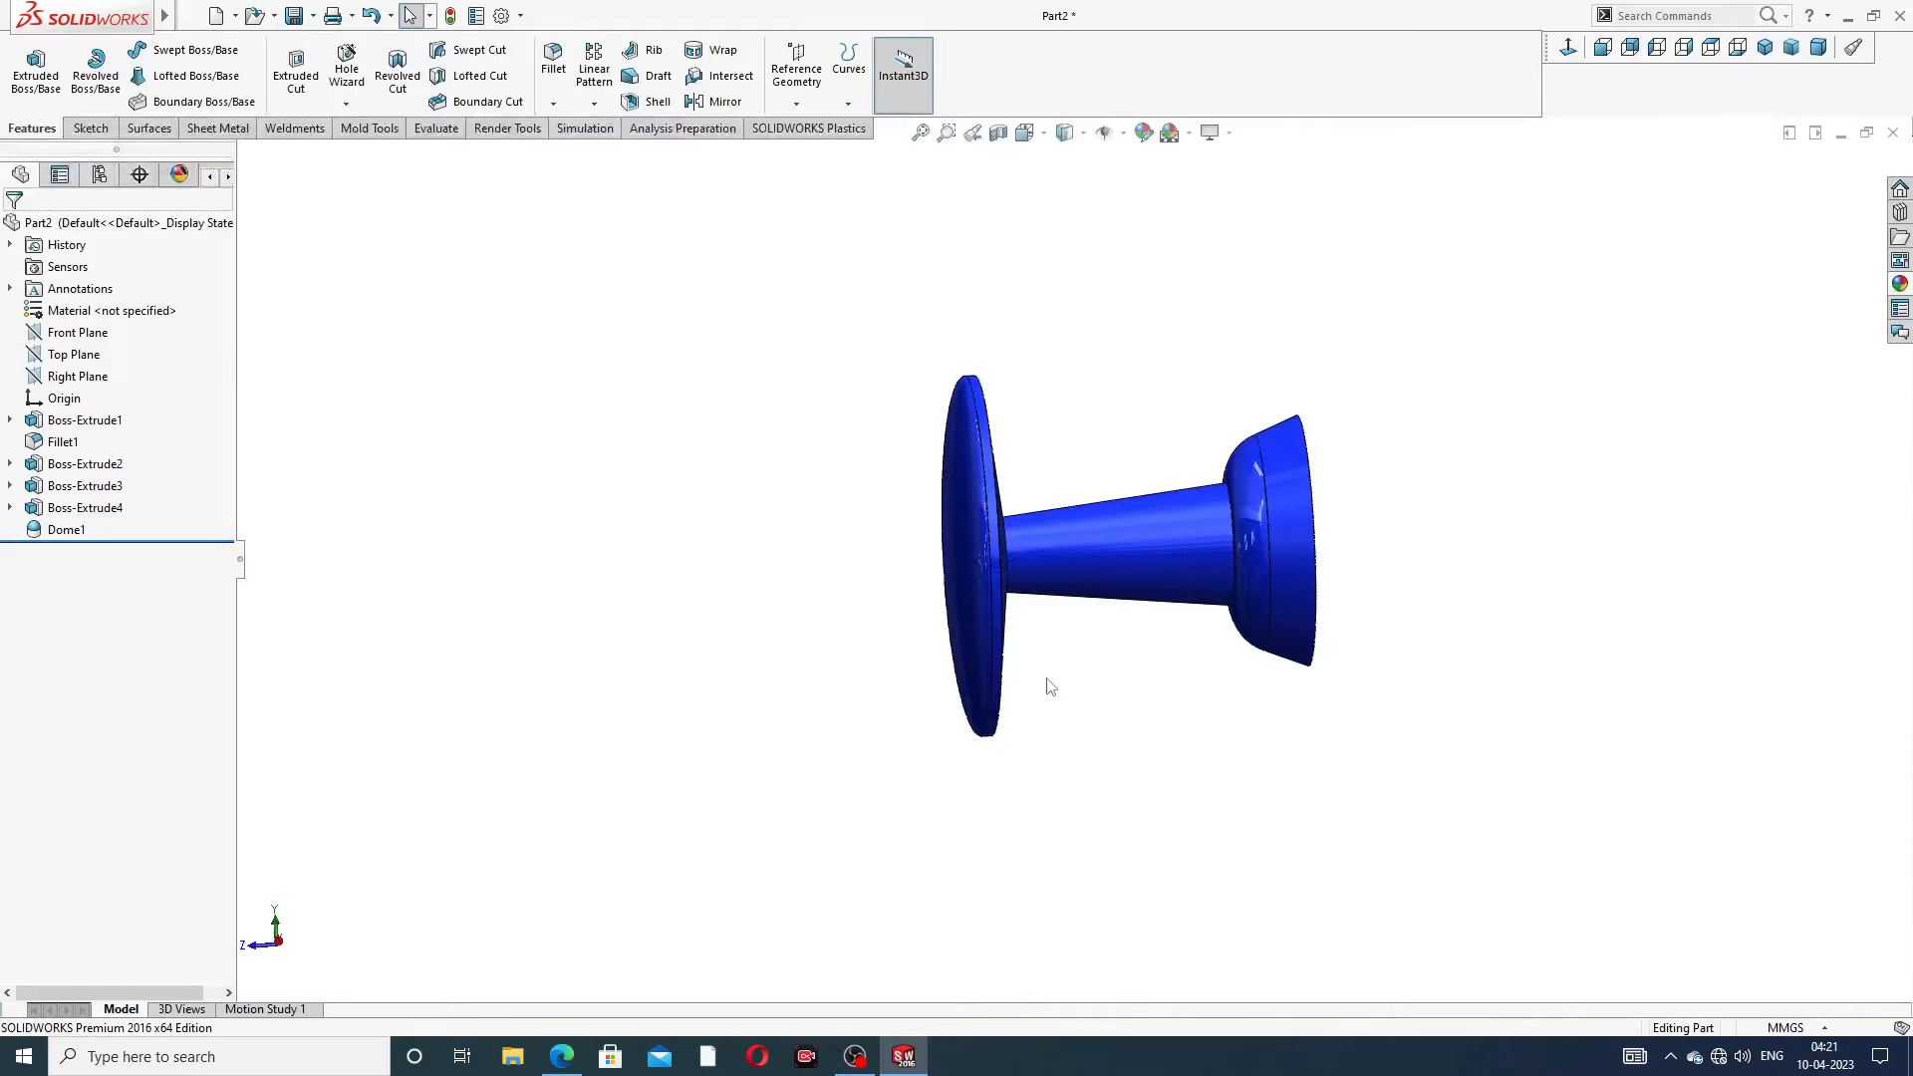
middle_click_drag(1399, 596, 1293, 559)
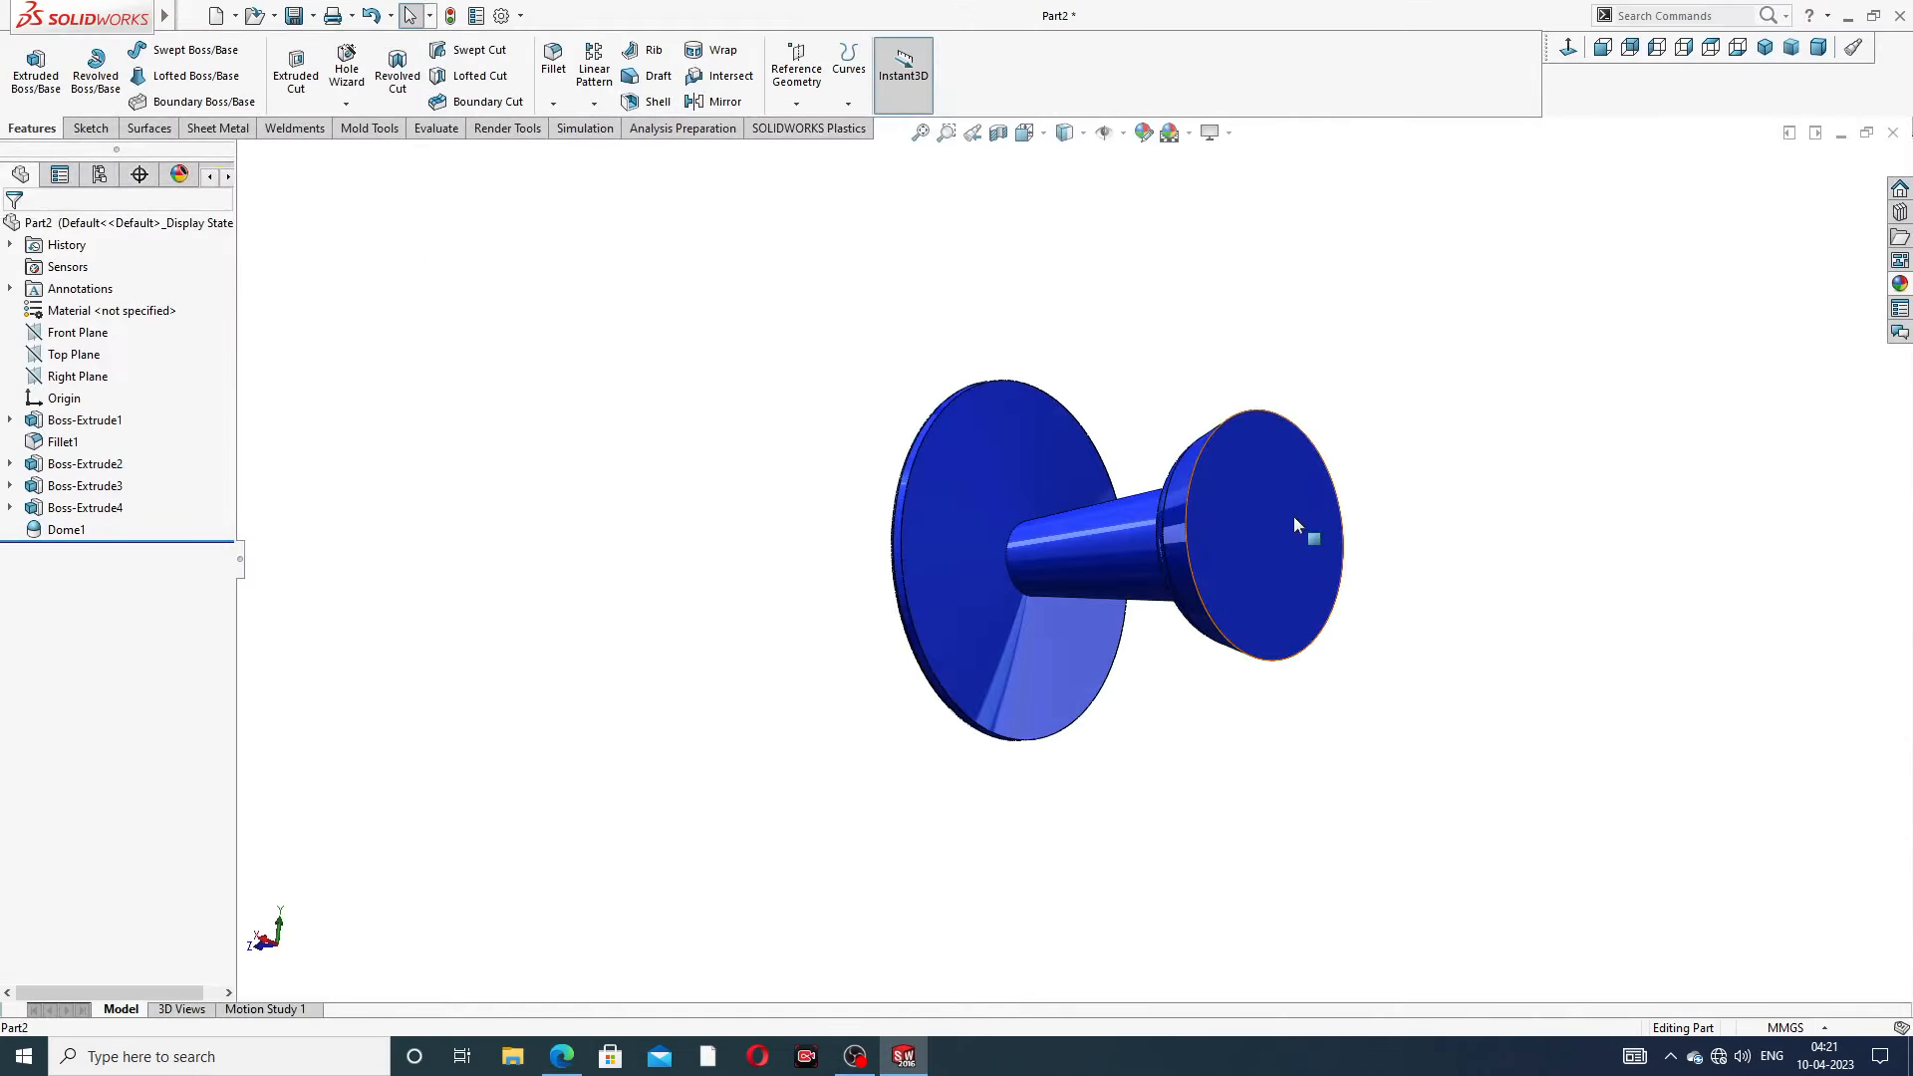
left_click(1293, 516)
left_click(1373, 455)
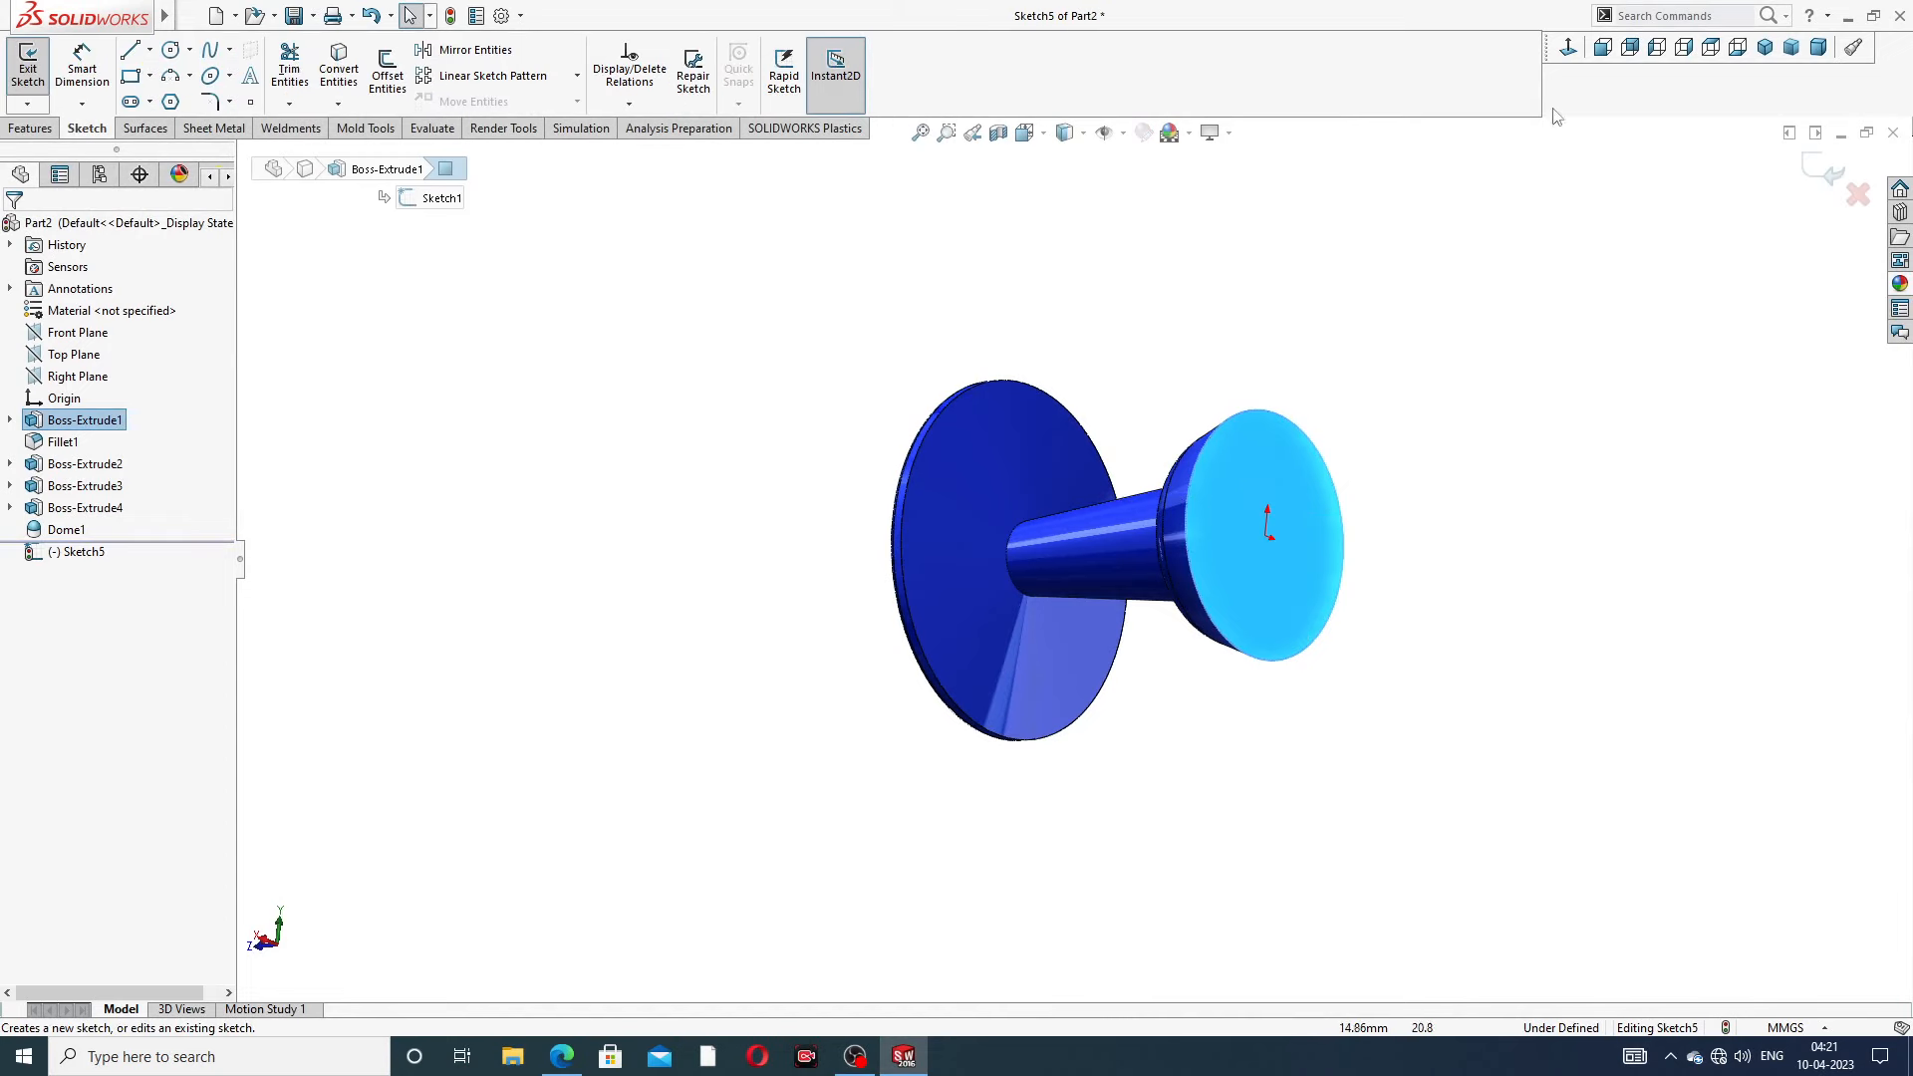
left_click(1569, 49)
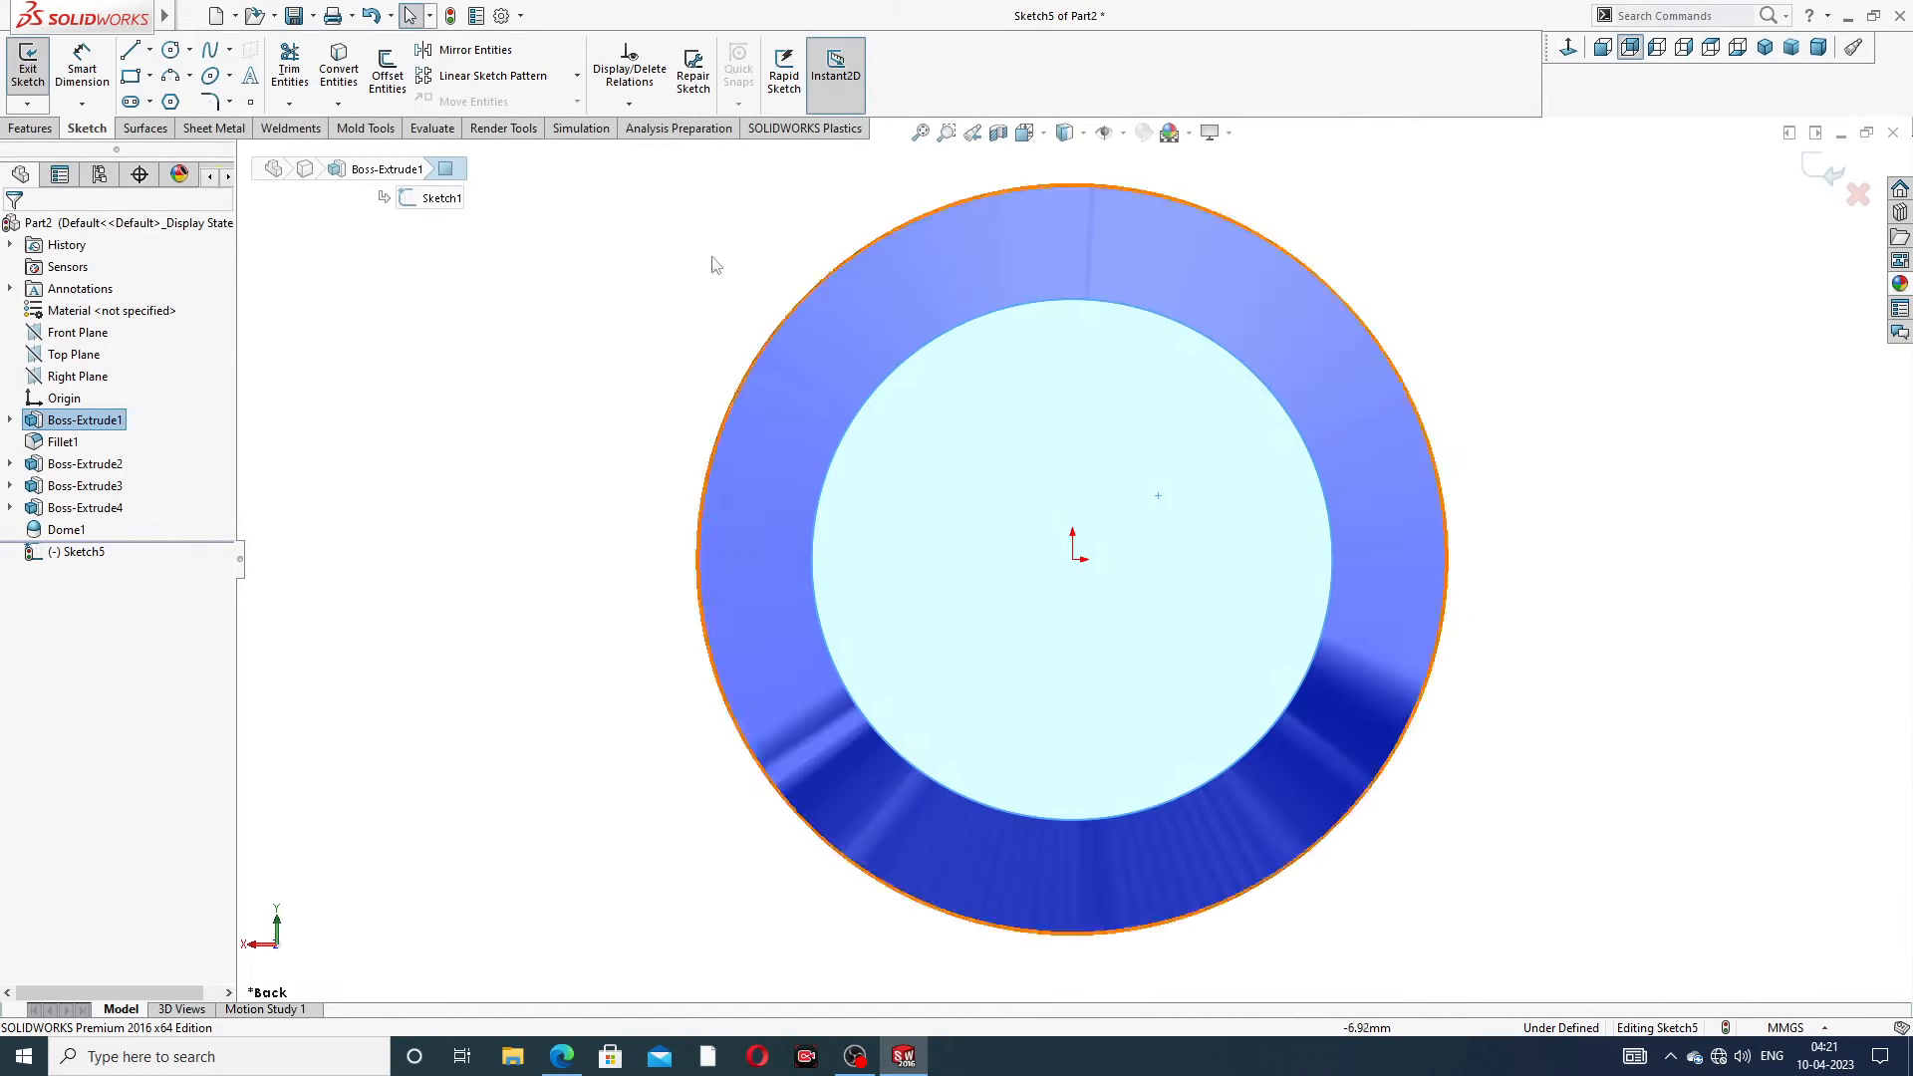
Sketch a circle about 4.18 mm in diameter centred on the origin of the collar's end face
left_click(170, 48)
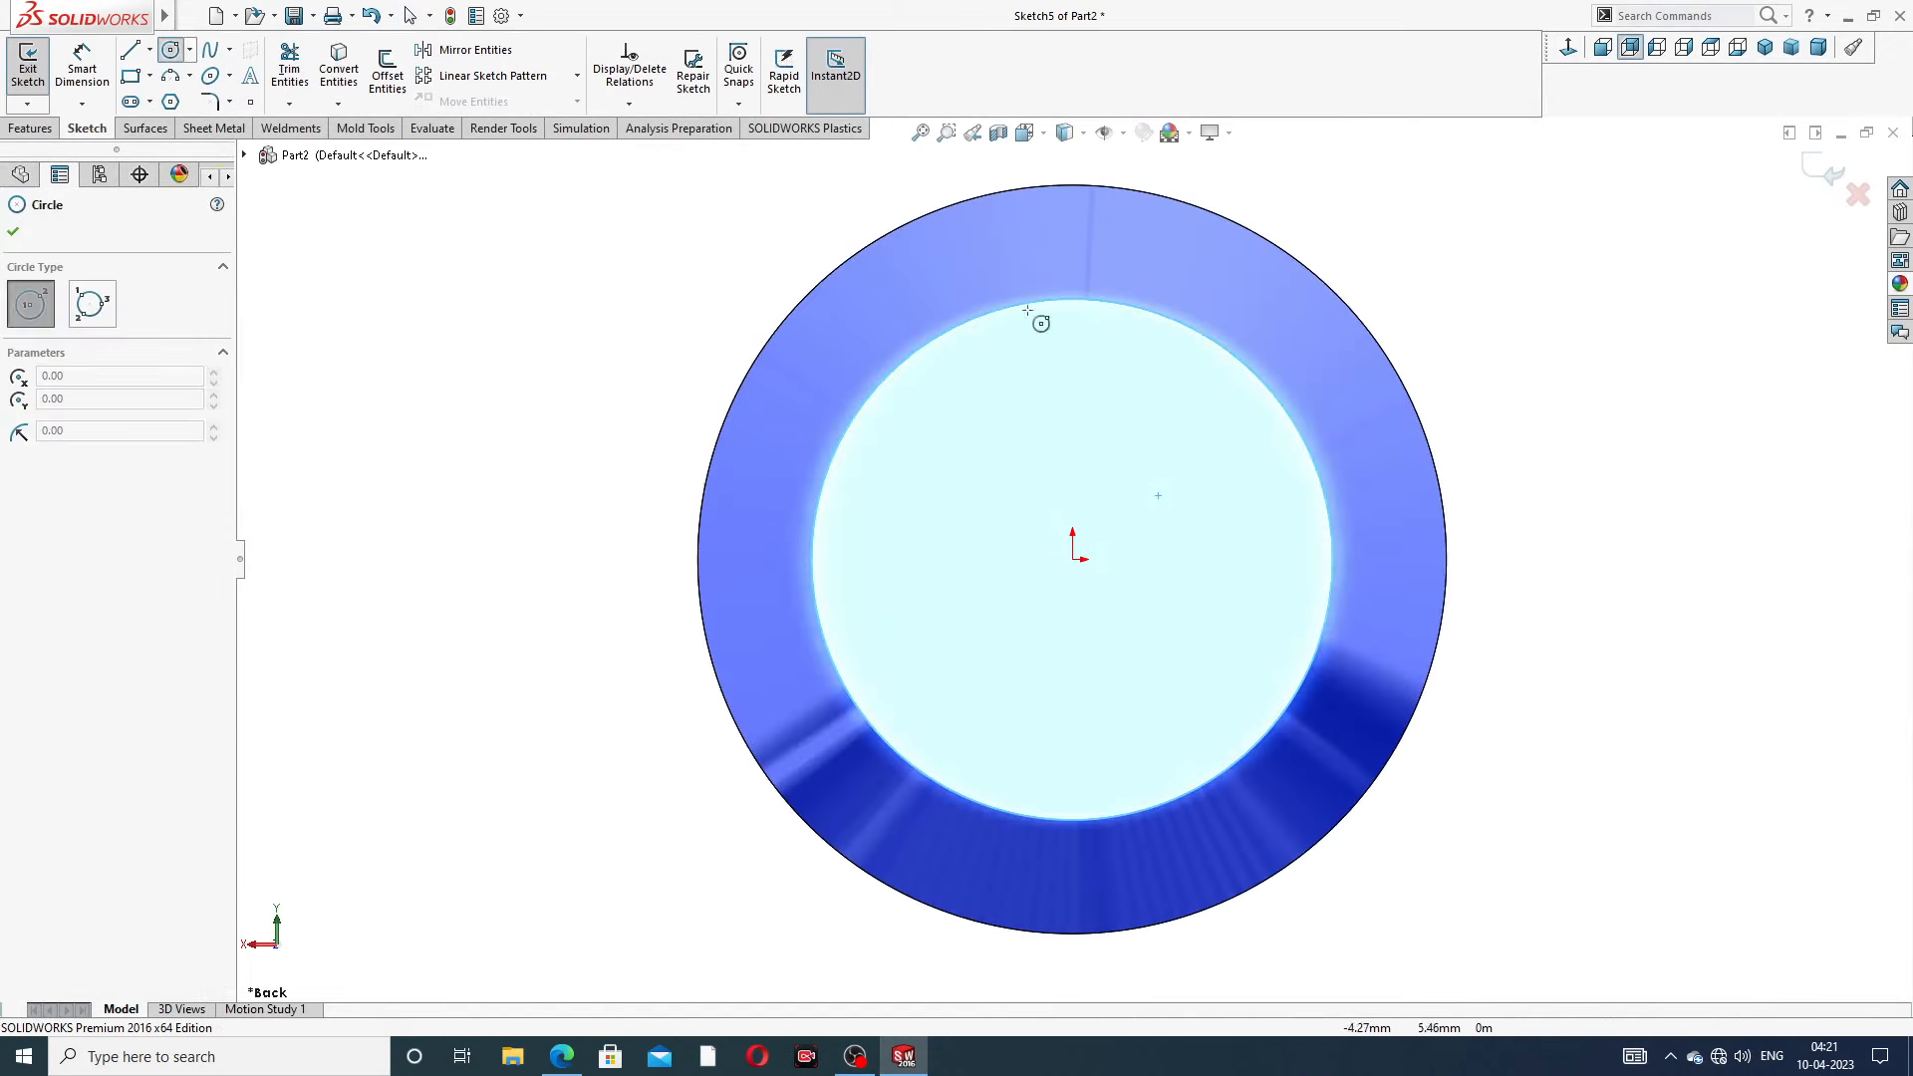
left_click(1072, 558)
left_click(1149, 482)
right_click(1425, 317)
left_click(1454, 317)
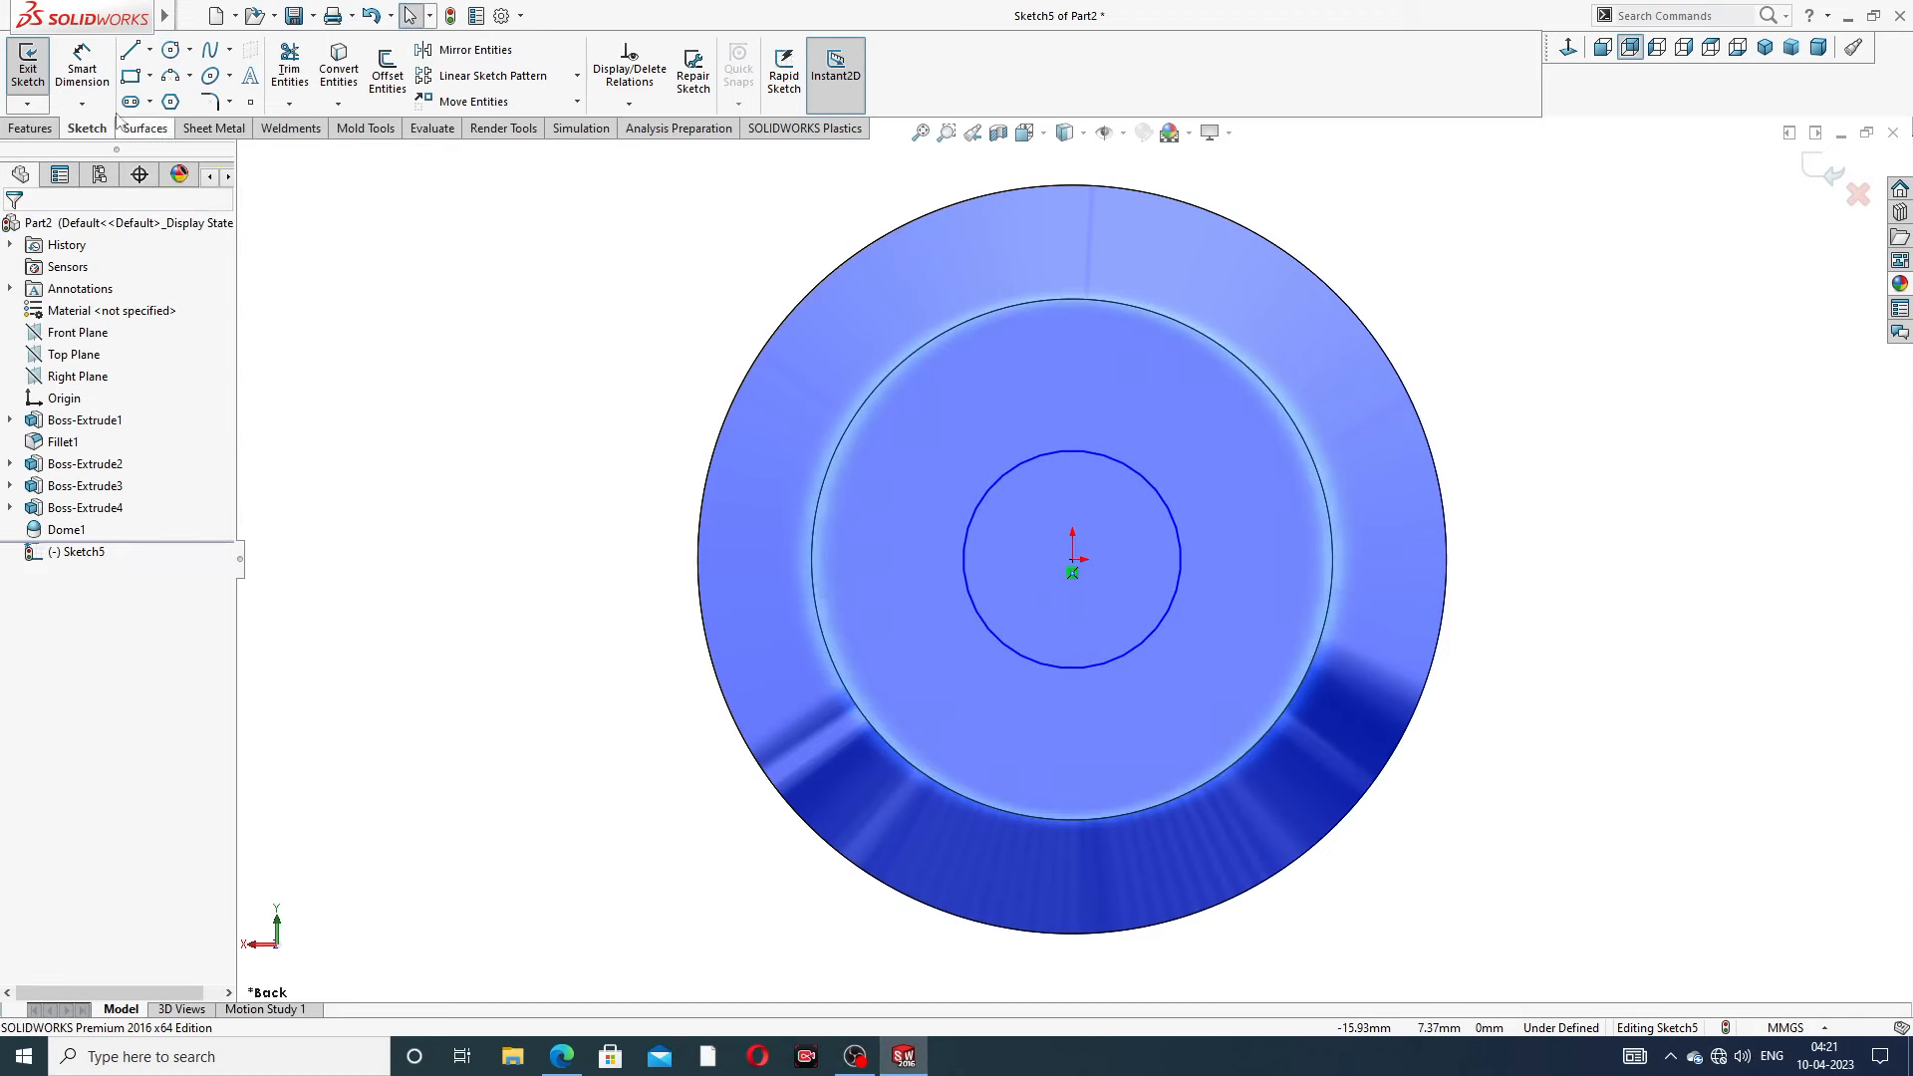
Dimension the circle's diameter to 2 mm
left_click(98, 87)
left_click(1134, 465)
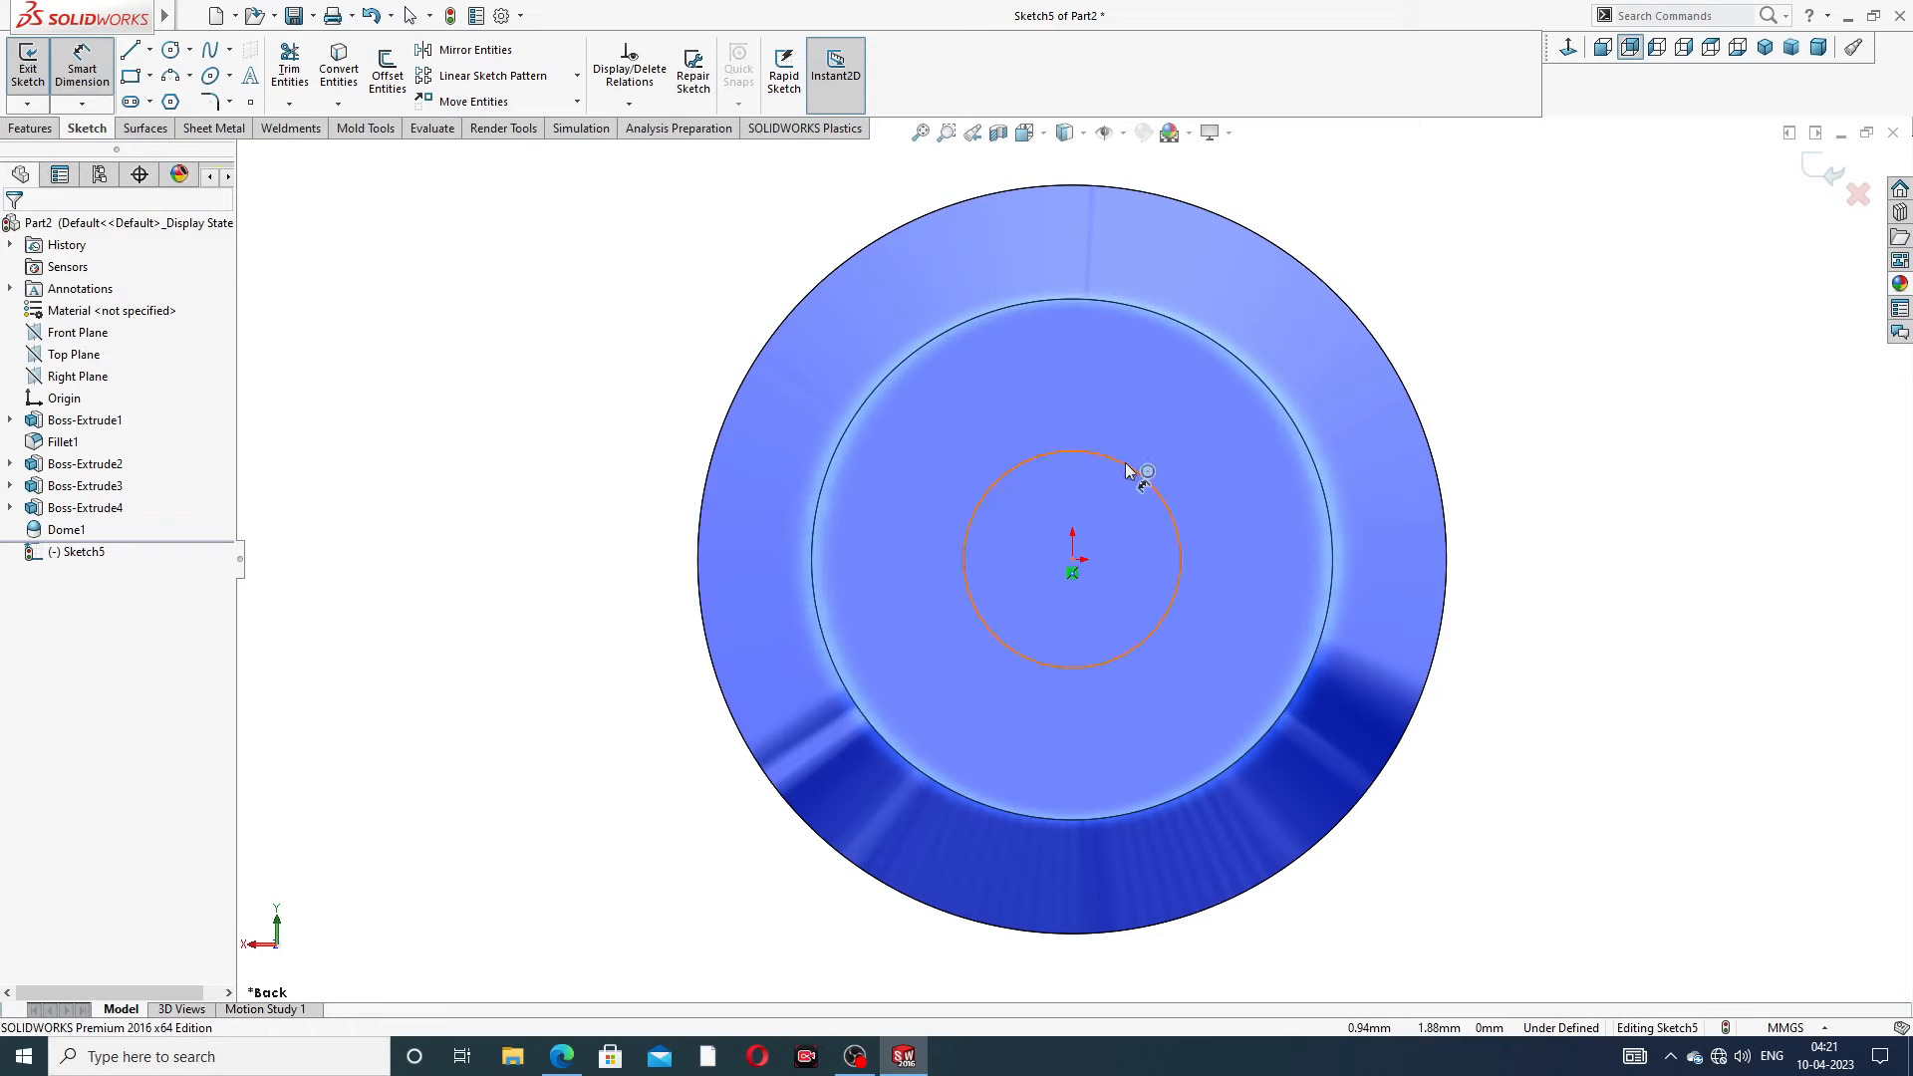
left_click(1424, 338)
type("2")
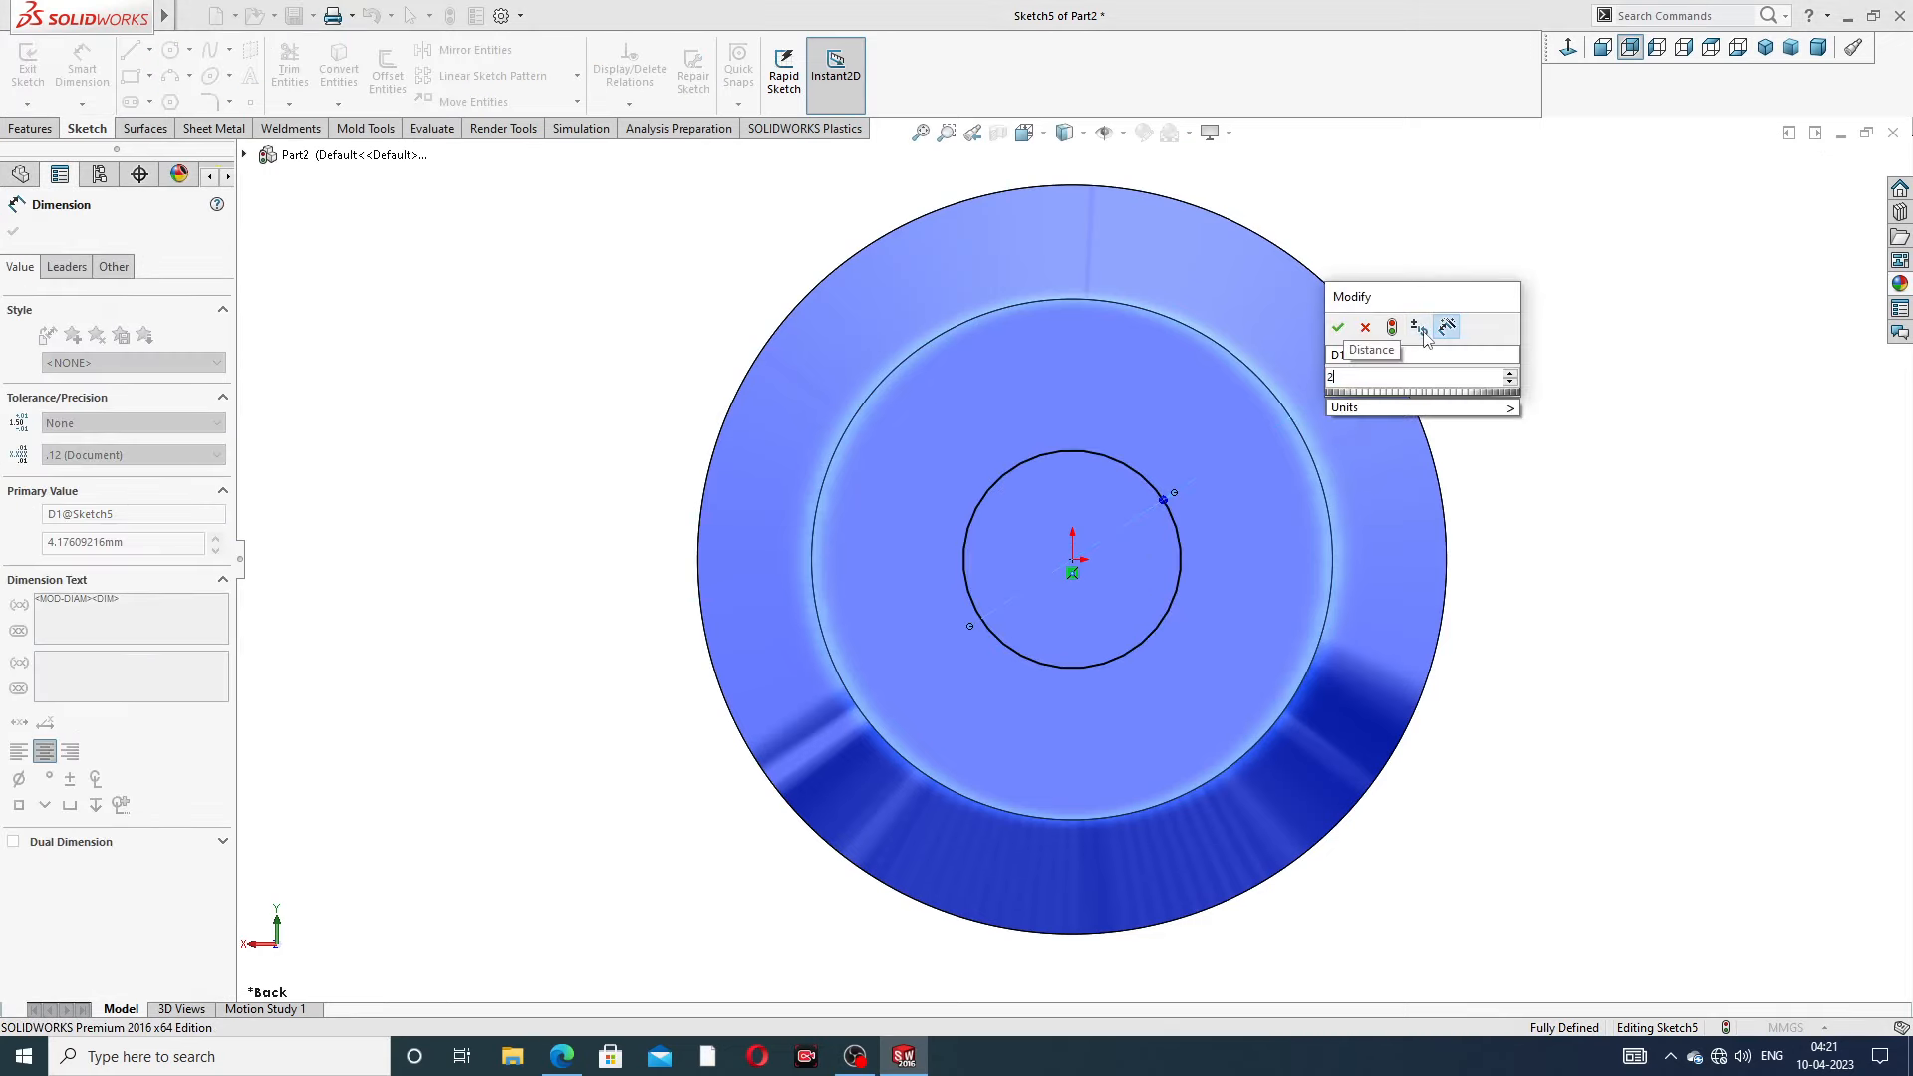
key("Return")
right_click(1500, 271)
left_click(1529, 301)
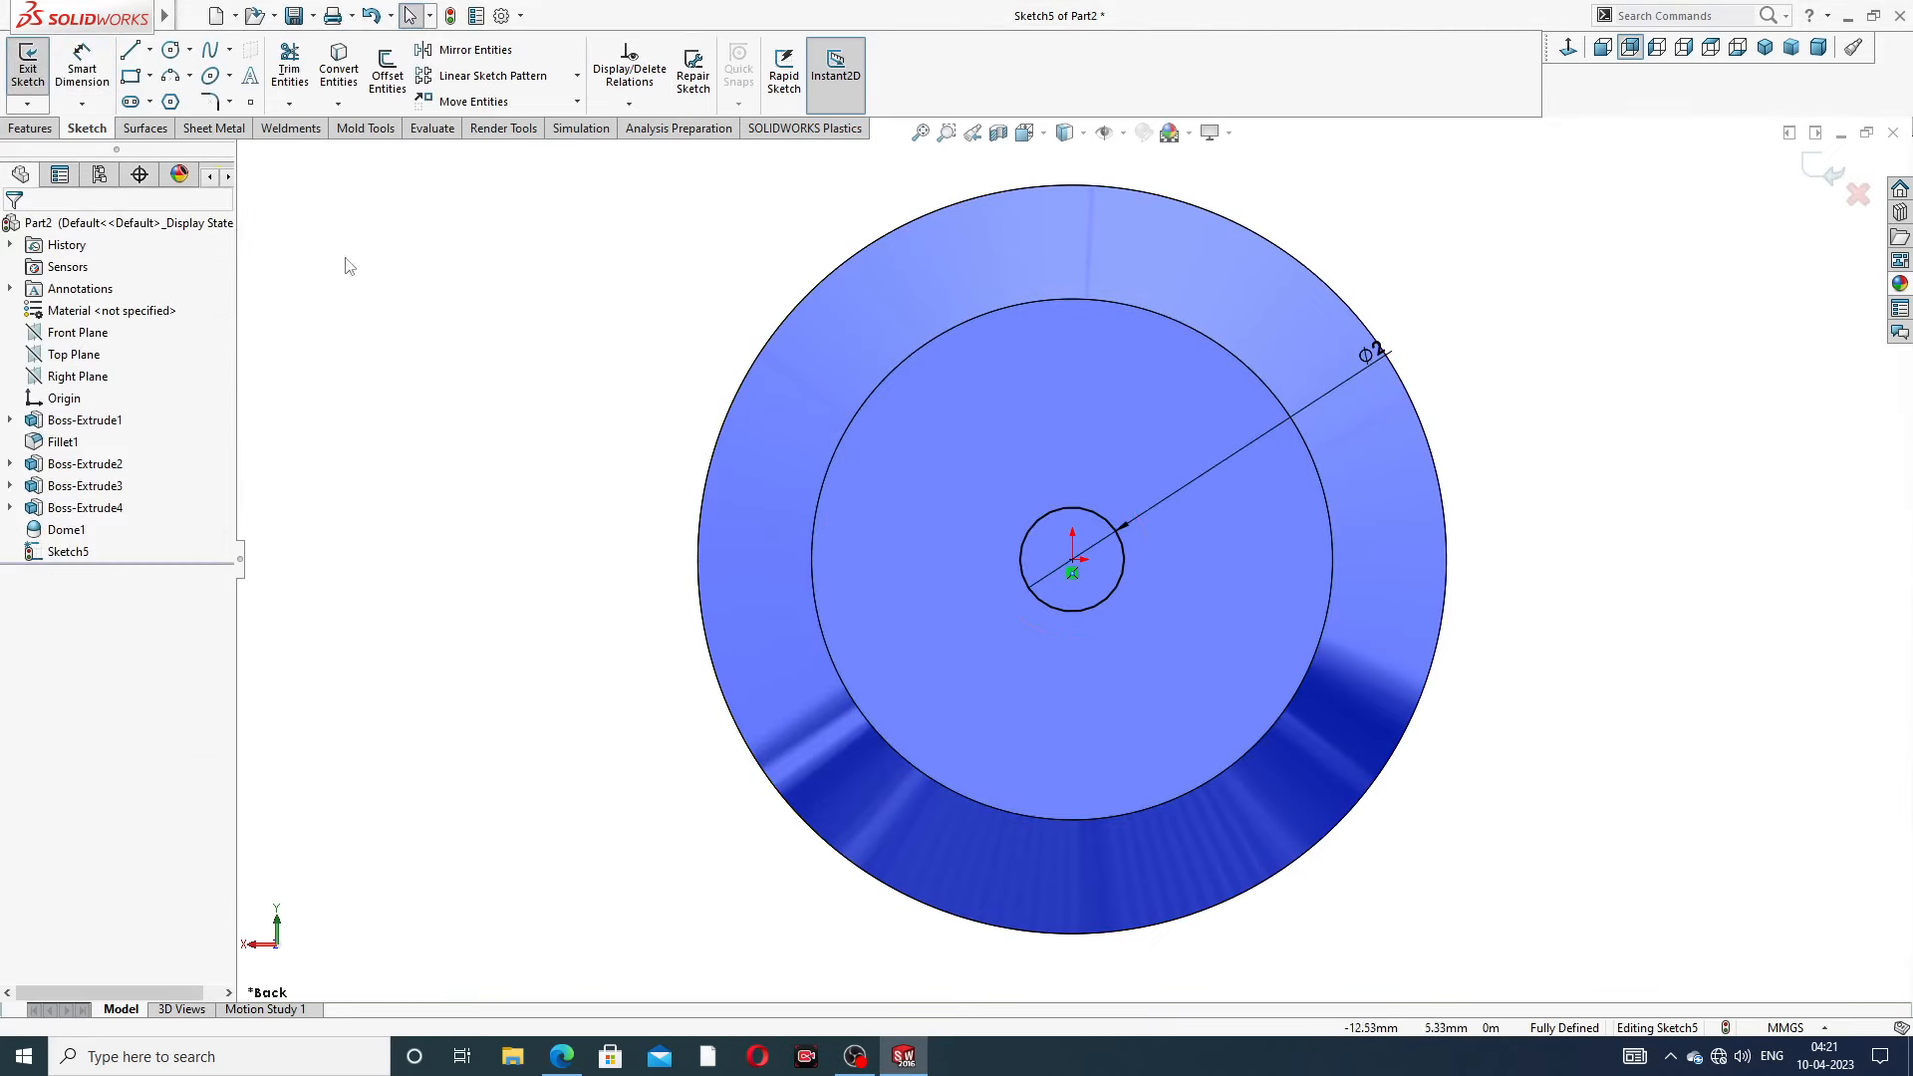
Cut the circle as a blind hole 6 mm deep into the collar and stem
left_click(44, 132)
left_click(296, 72)
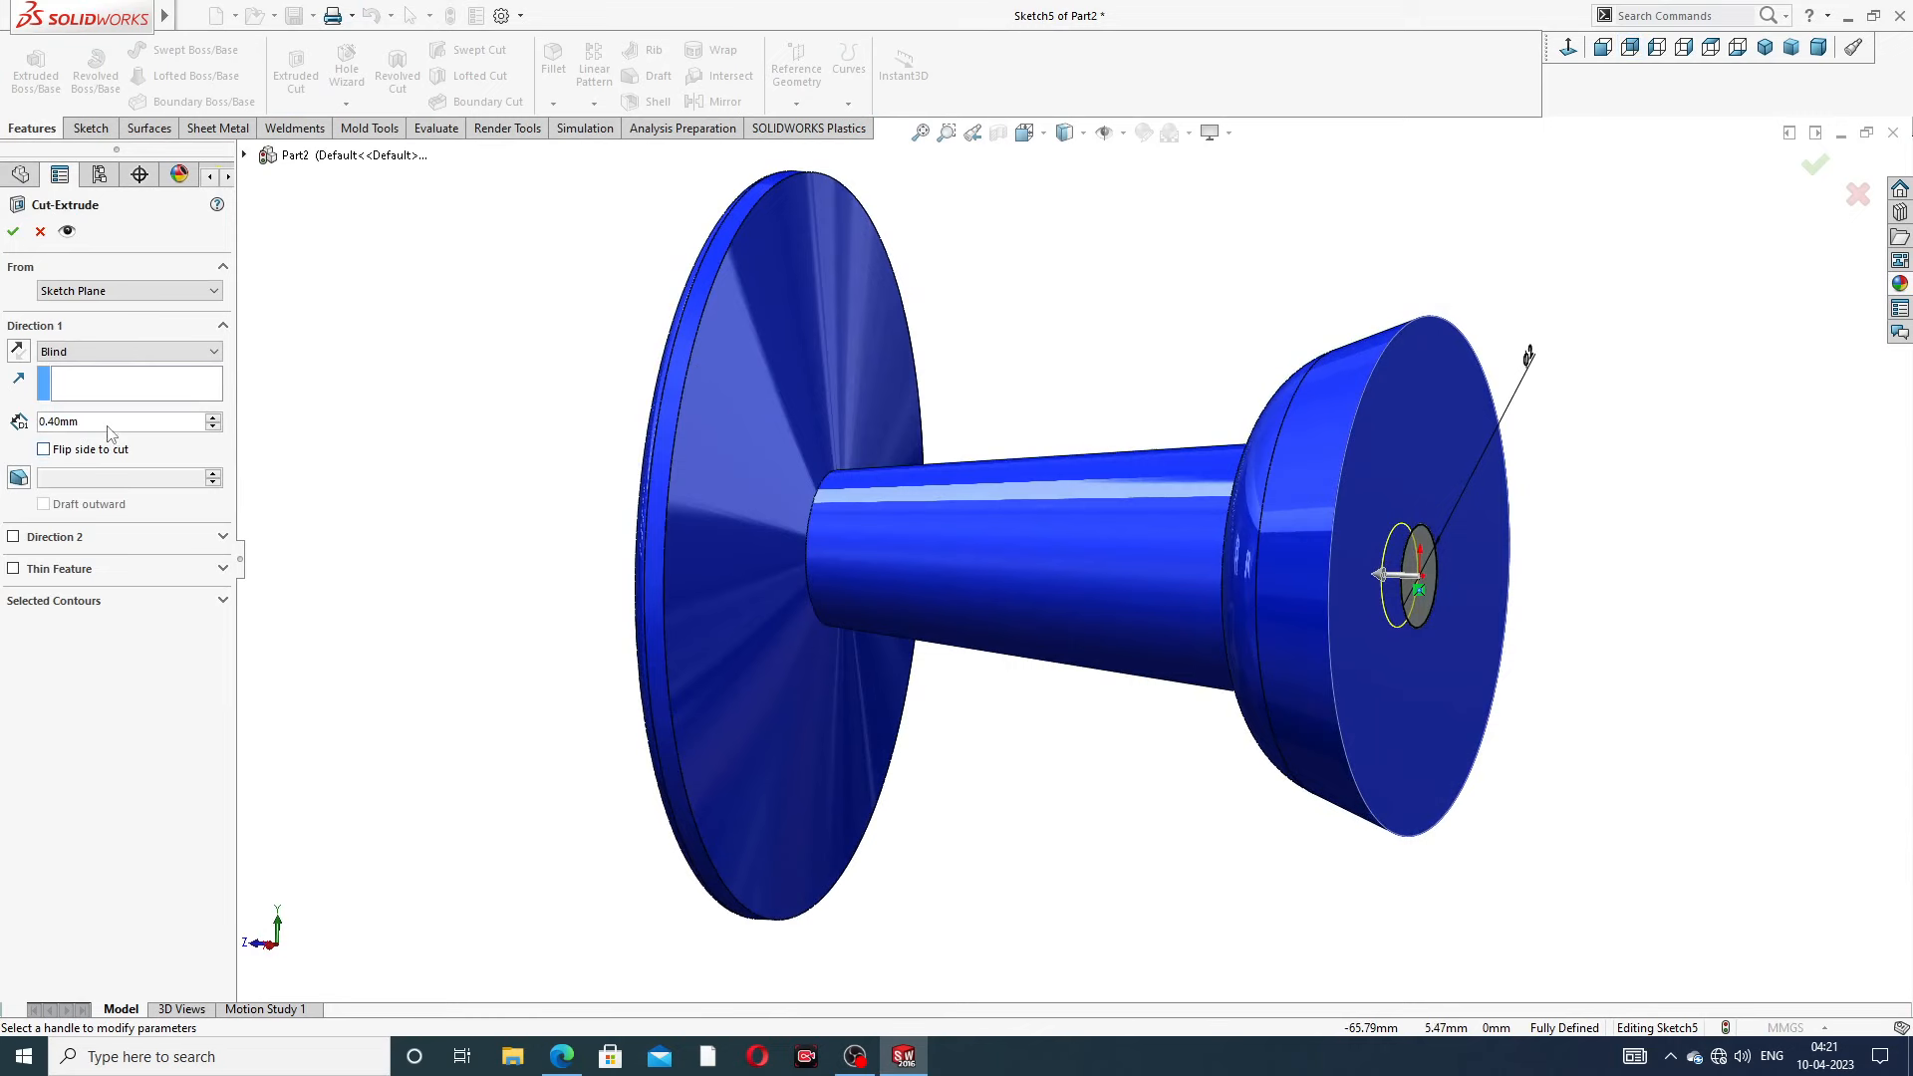
double_click(102, 422)
type("6")
key("Return")
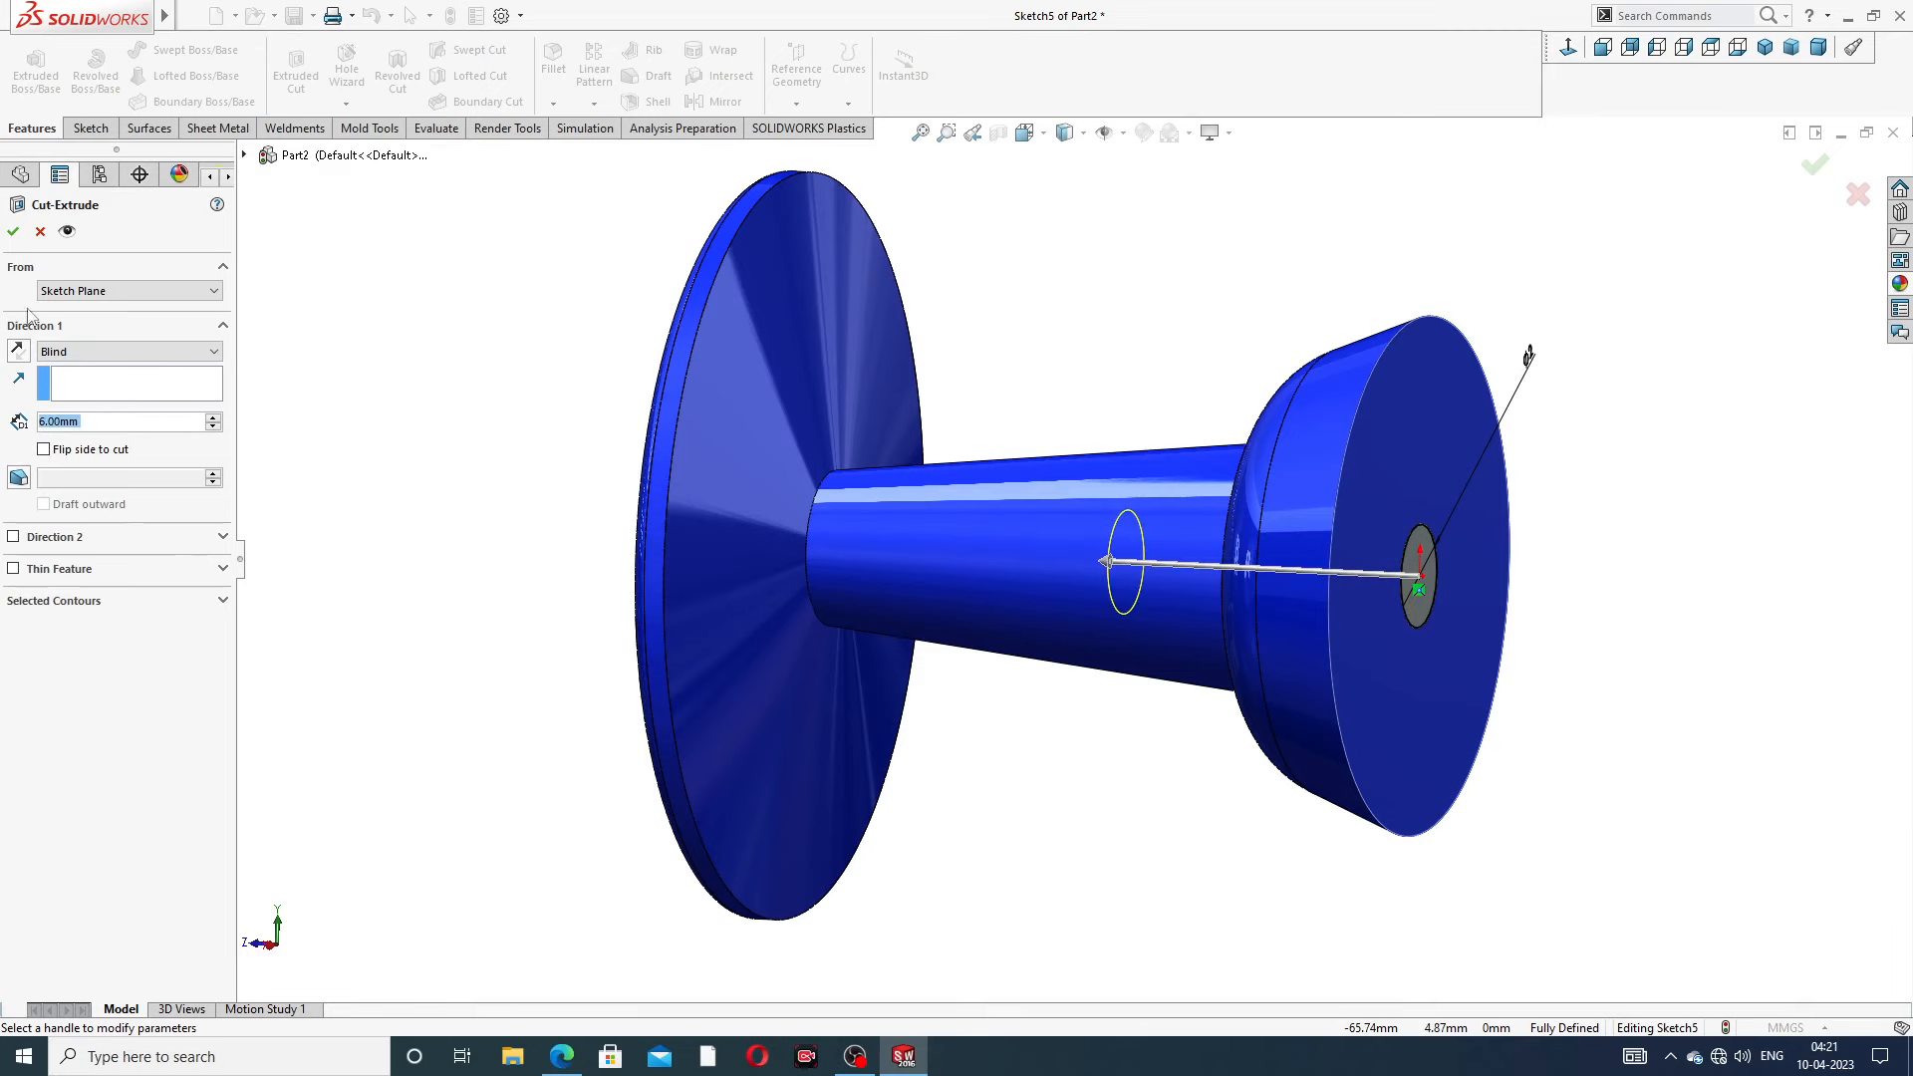
left_click(13, 231)
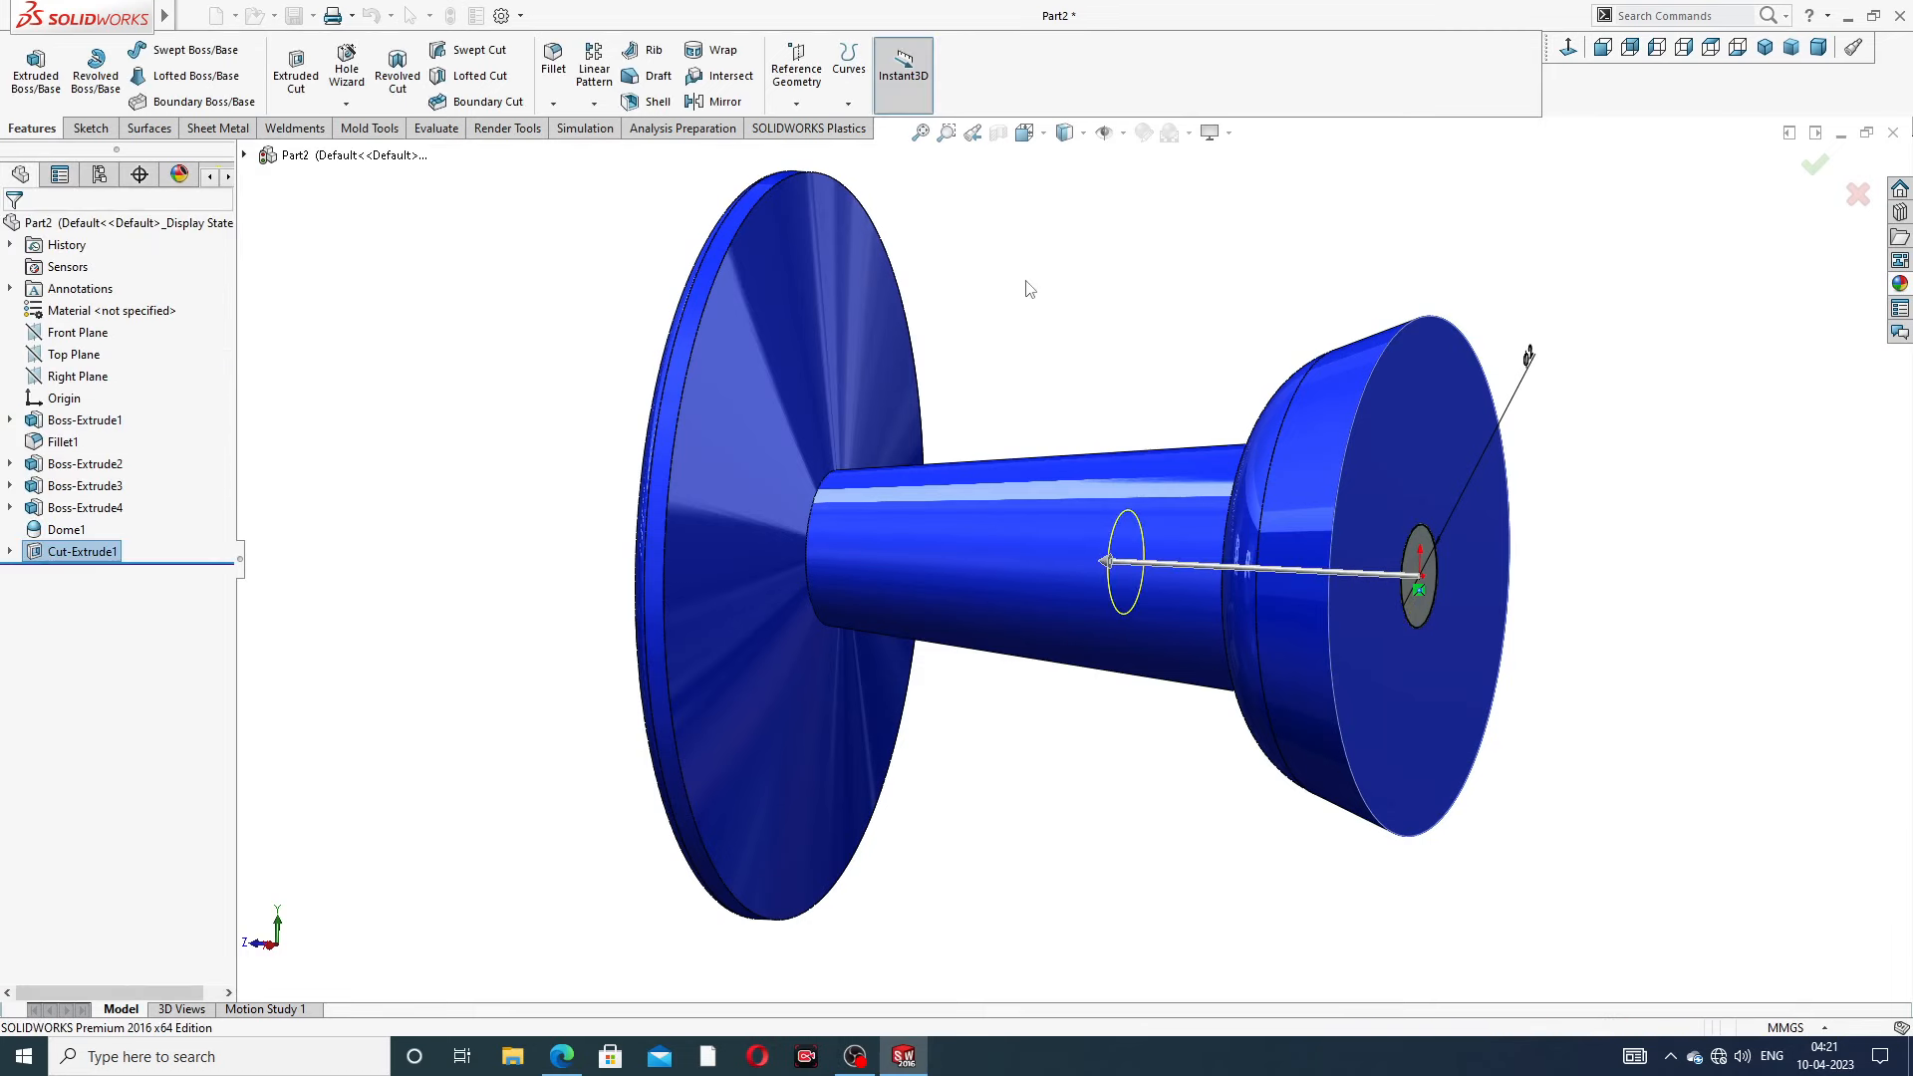
Start a sketch on the hole's bottom face and convert its circular edge into sketch geometry
scroll(1108, 346, "up", 3)
middle_click_drag(1017, 317, 961, 299)
scroll(1072, 563, "down", 3)
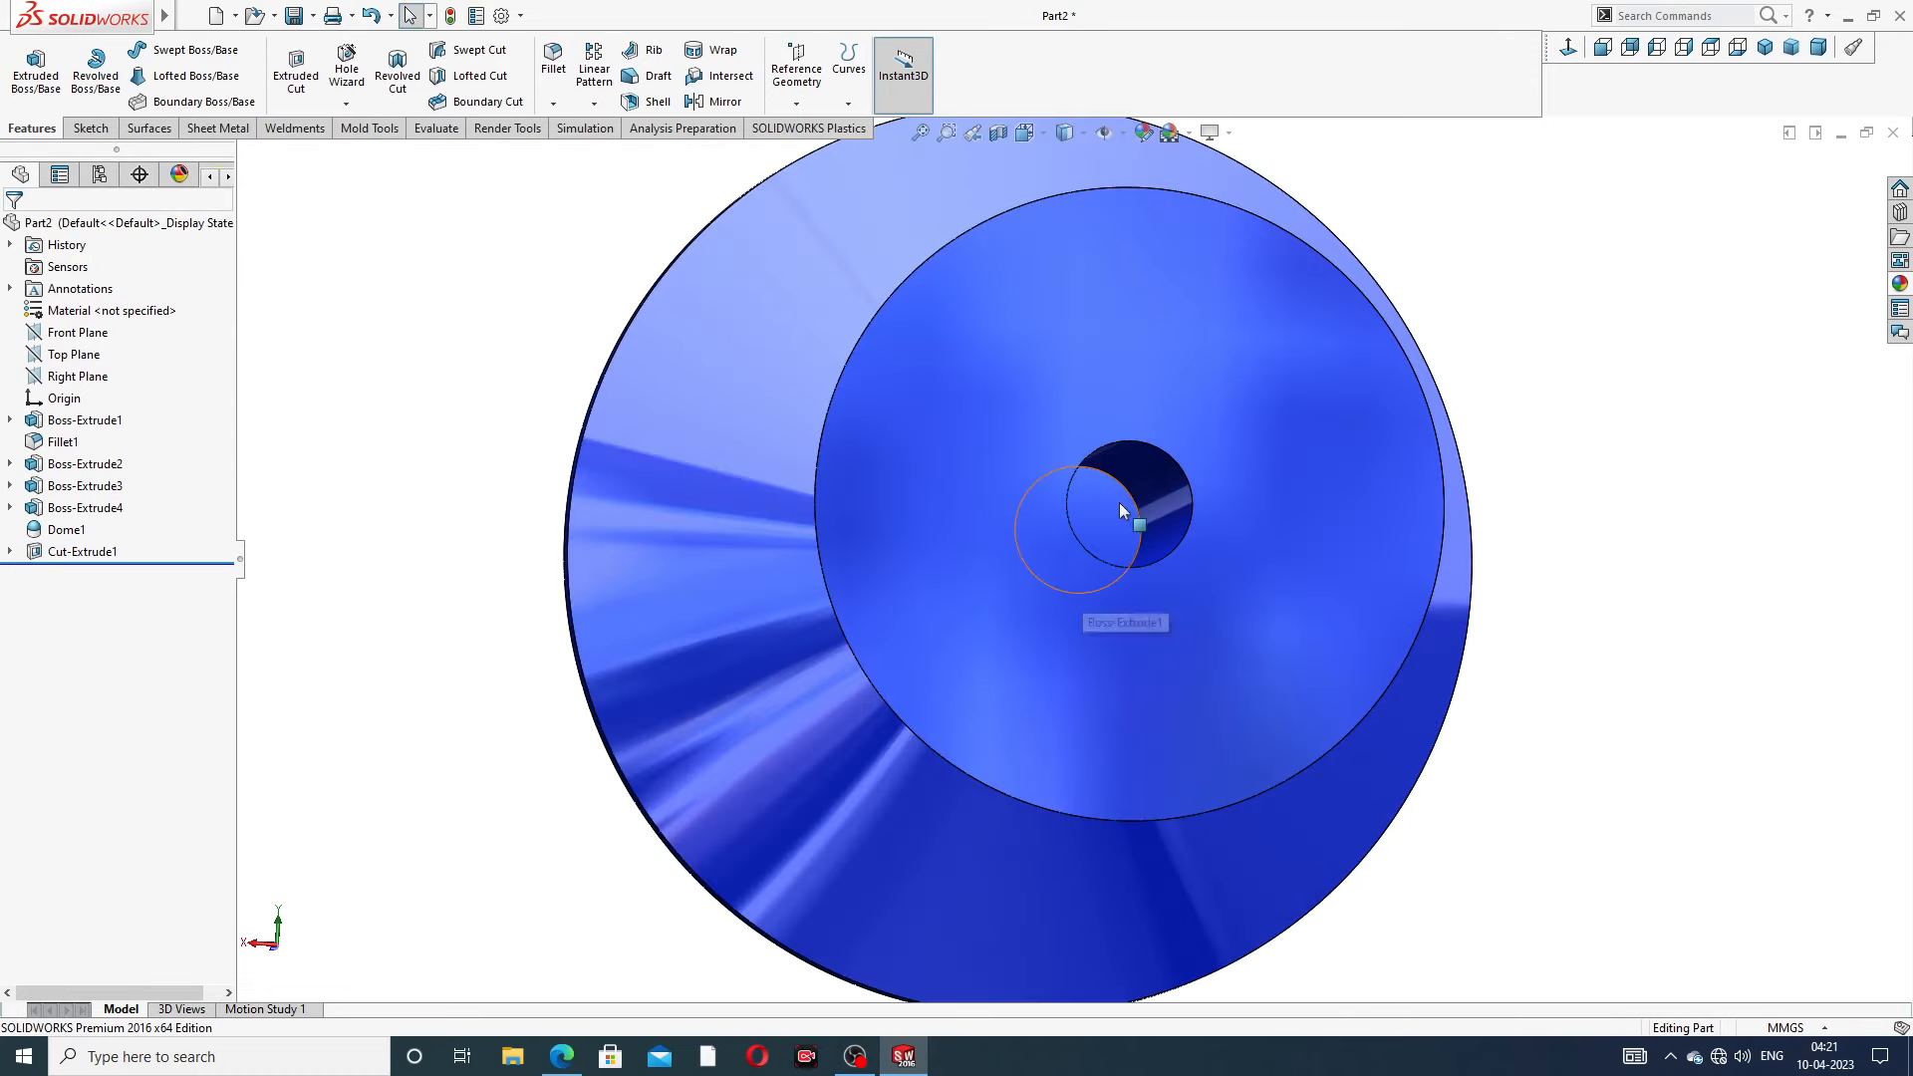
left_click(1124, 503)
left_click(1197, 442)
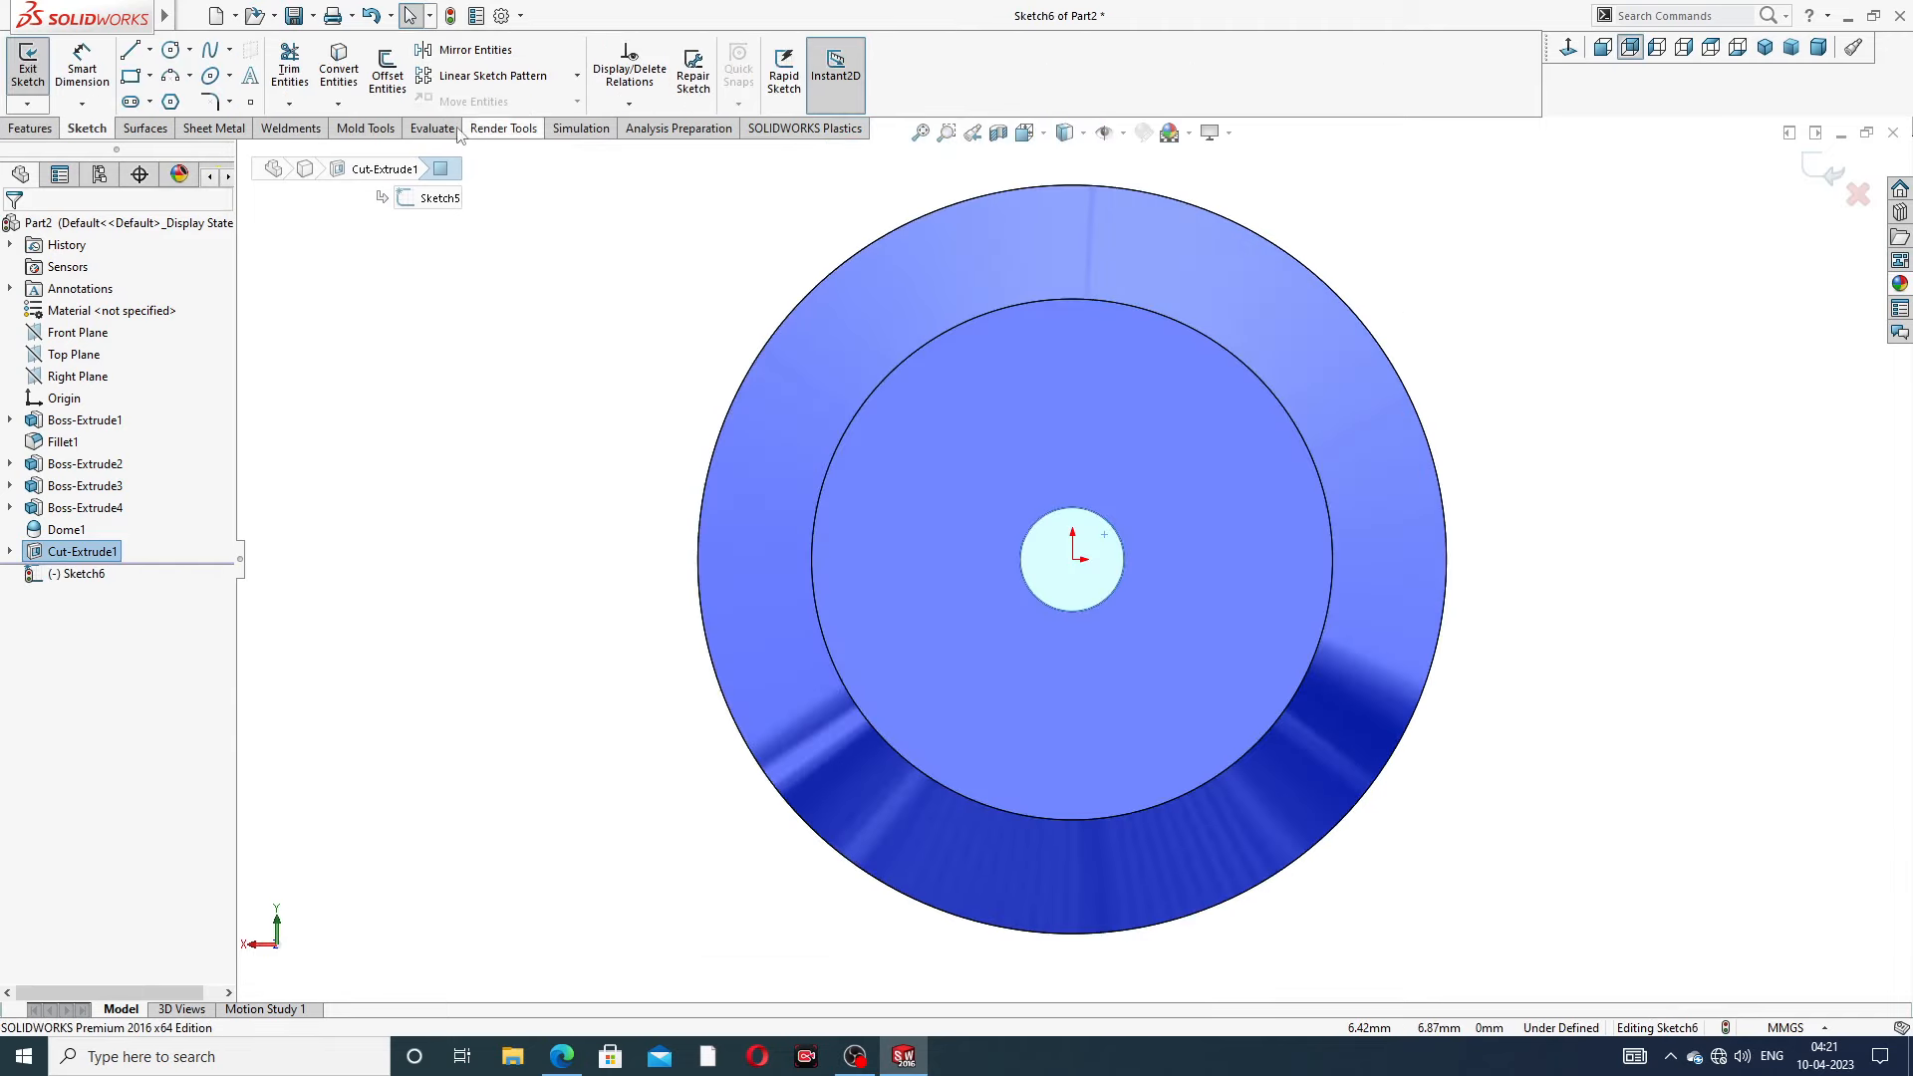
left_click(339, 69)
Extrude the converted circle 15 mm out through the hole as a blind boss with merging turned off
mouse_move(614, 361)
middle_mouse_down()
mouse_move(735, 312)
mouse_move(751, 350)
middle_mouse_up()
left_click(30, 127)
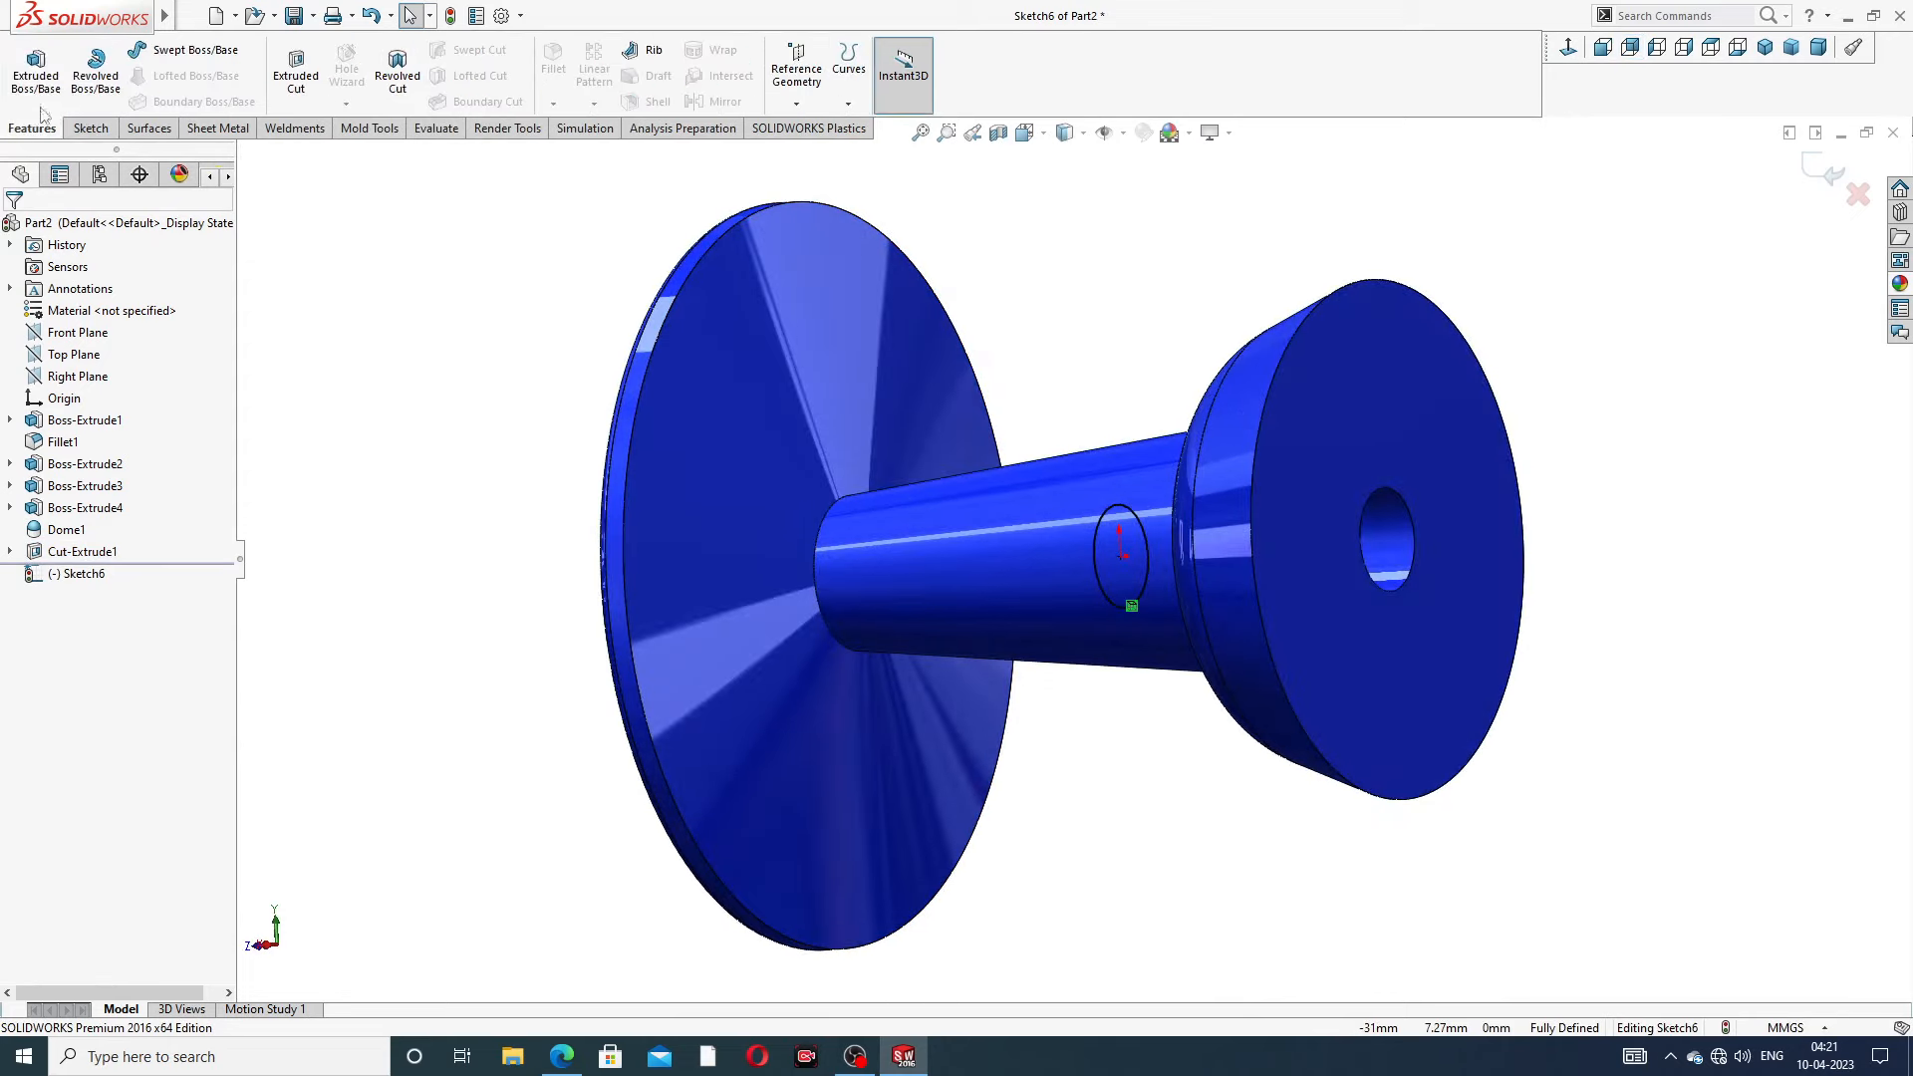
left_click(36, 69)
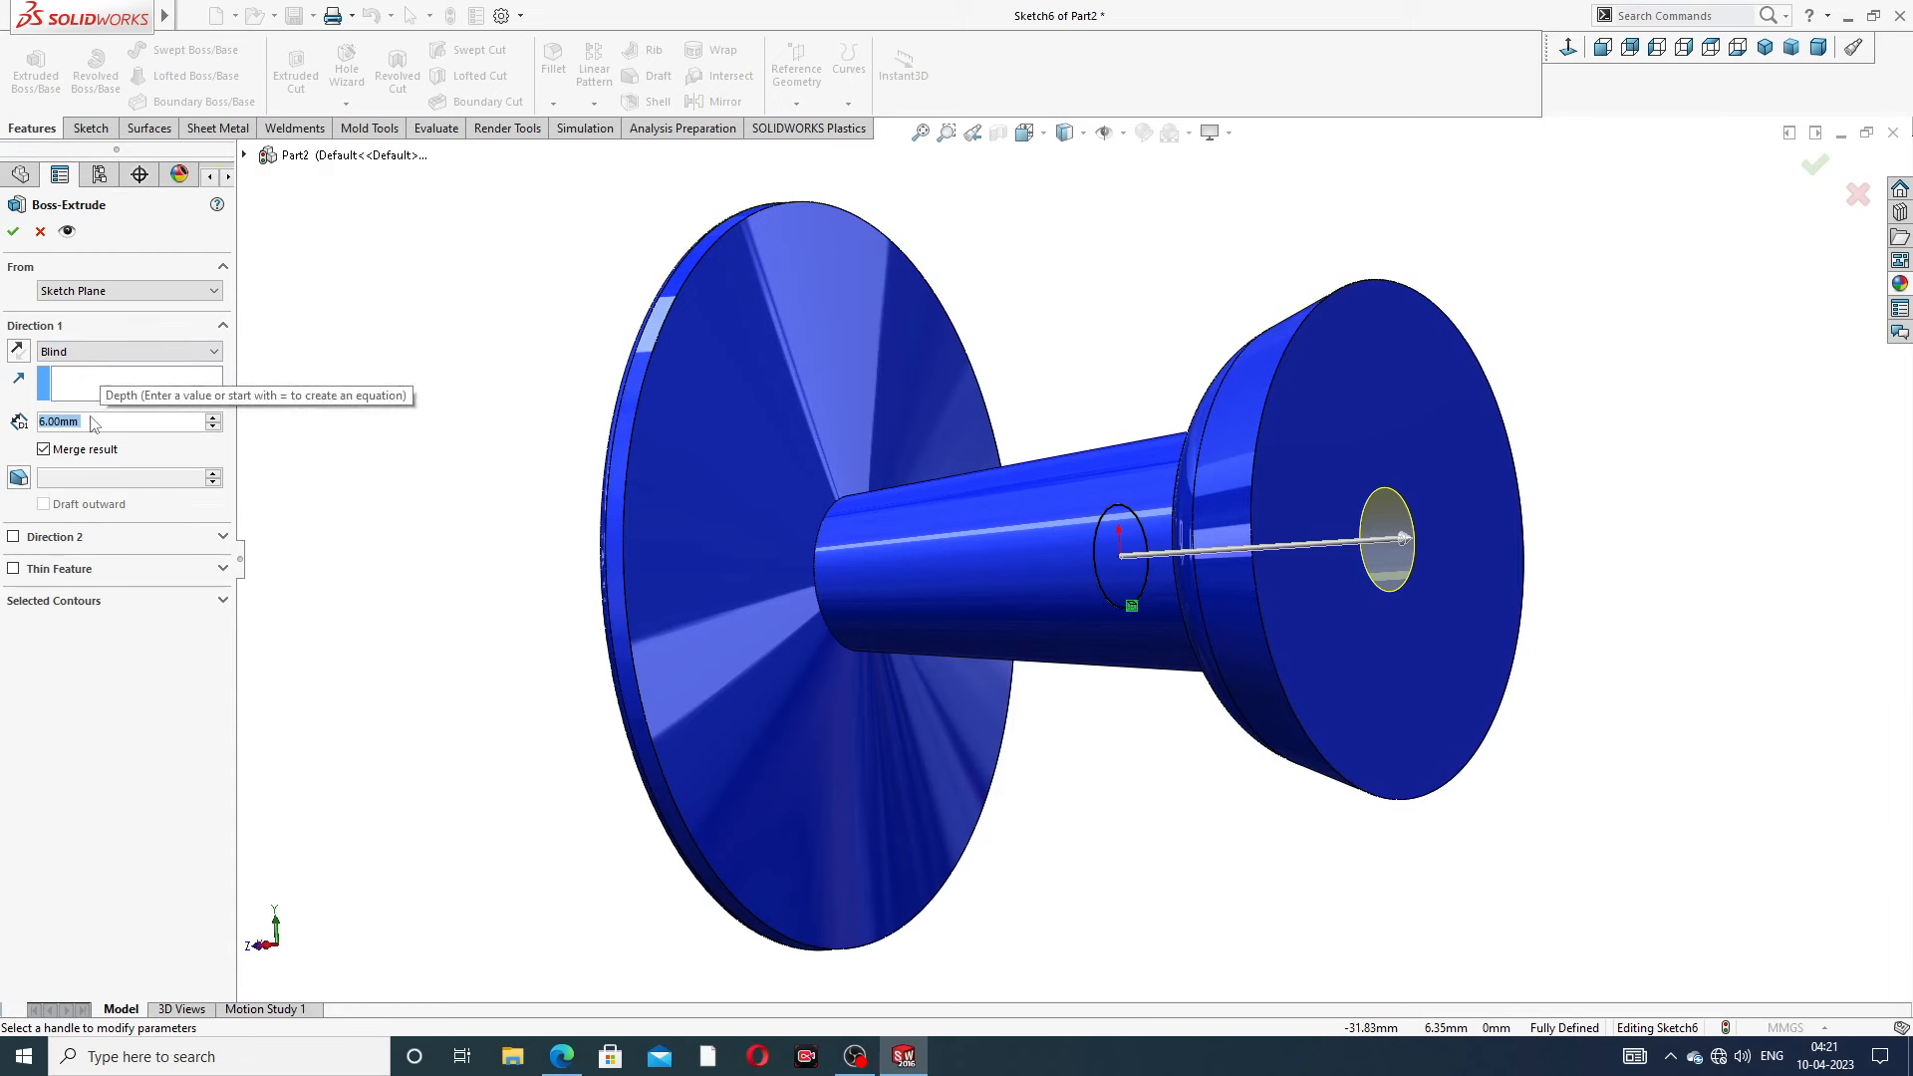
type("15")
key("Return")
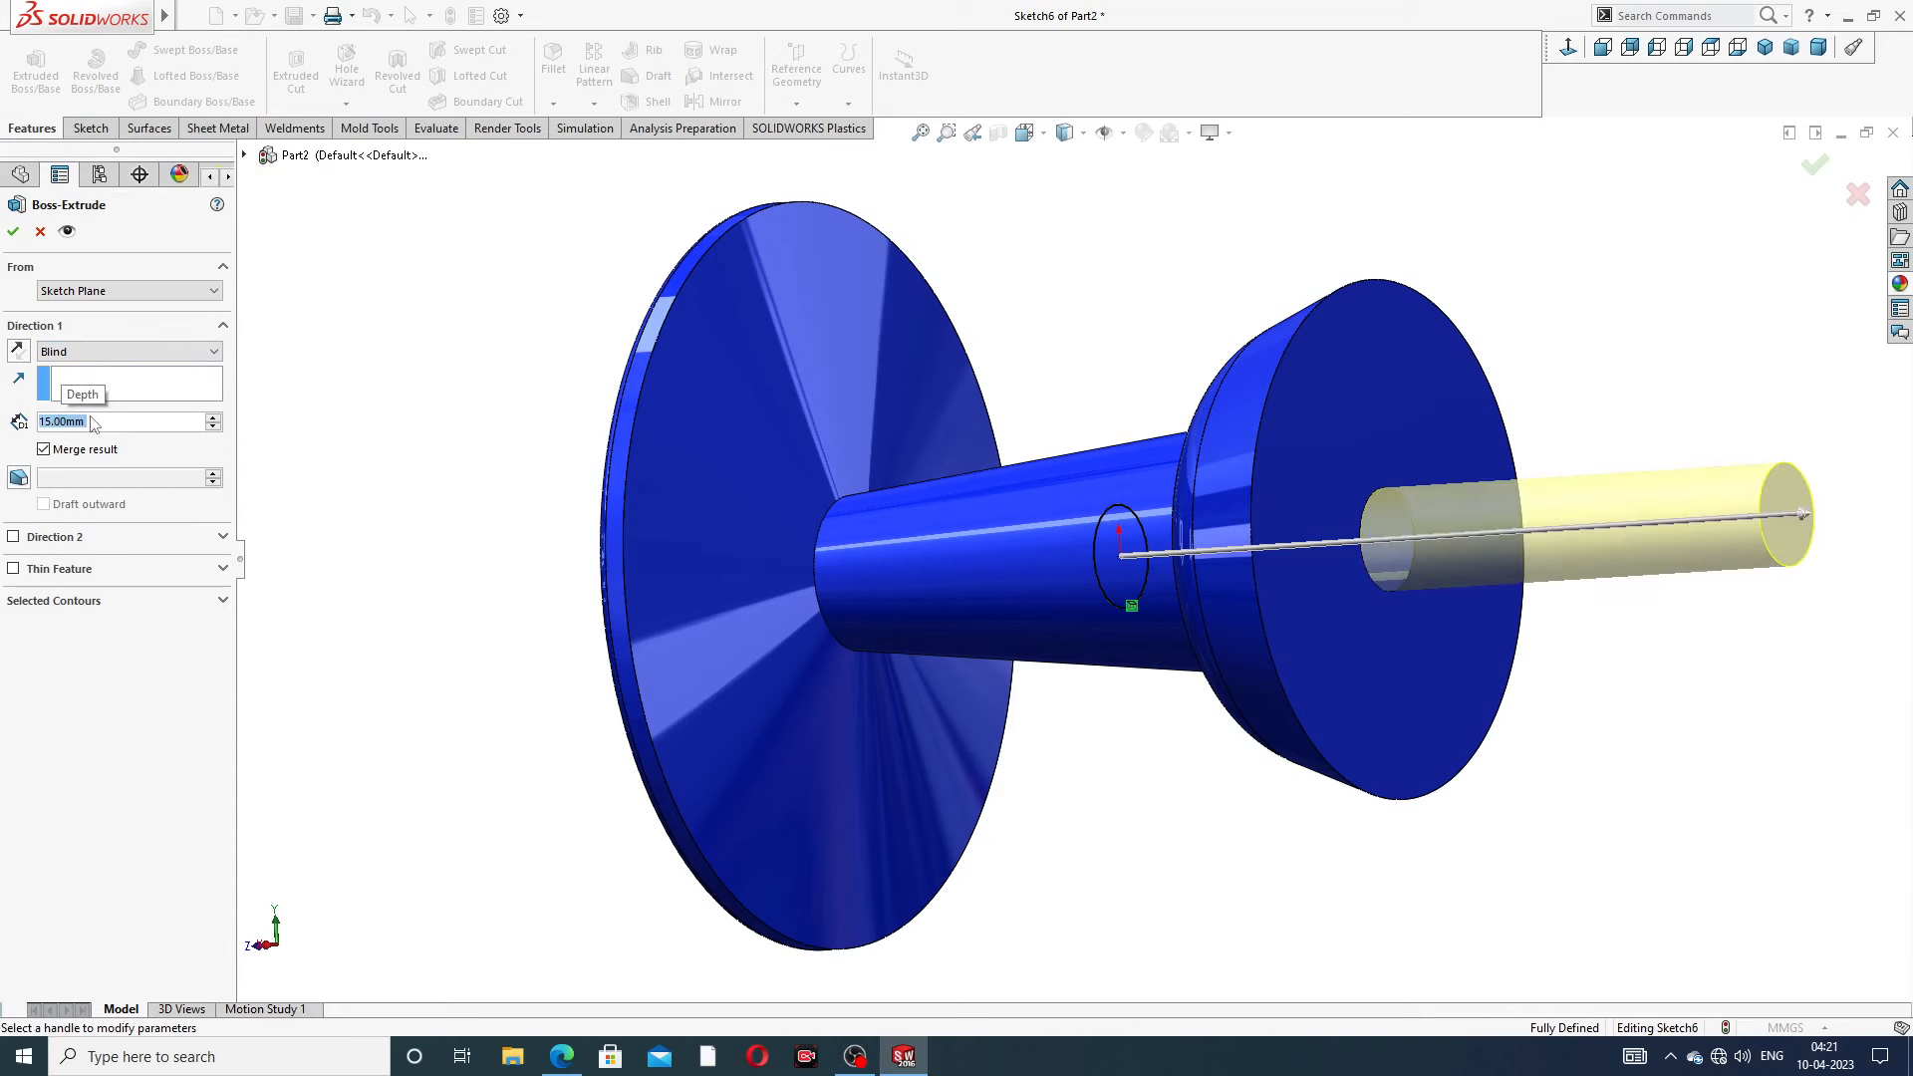
scroll(1247, 480, "up", 2)
middle_click_drag(1251, 480, 1298, 497)
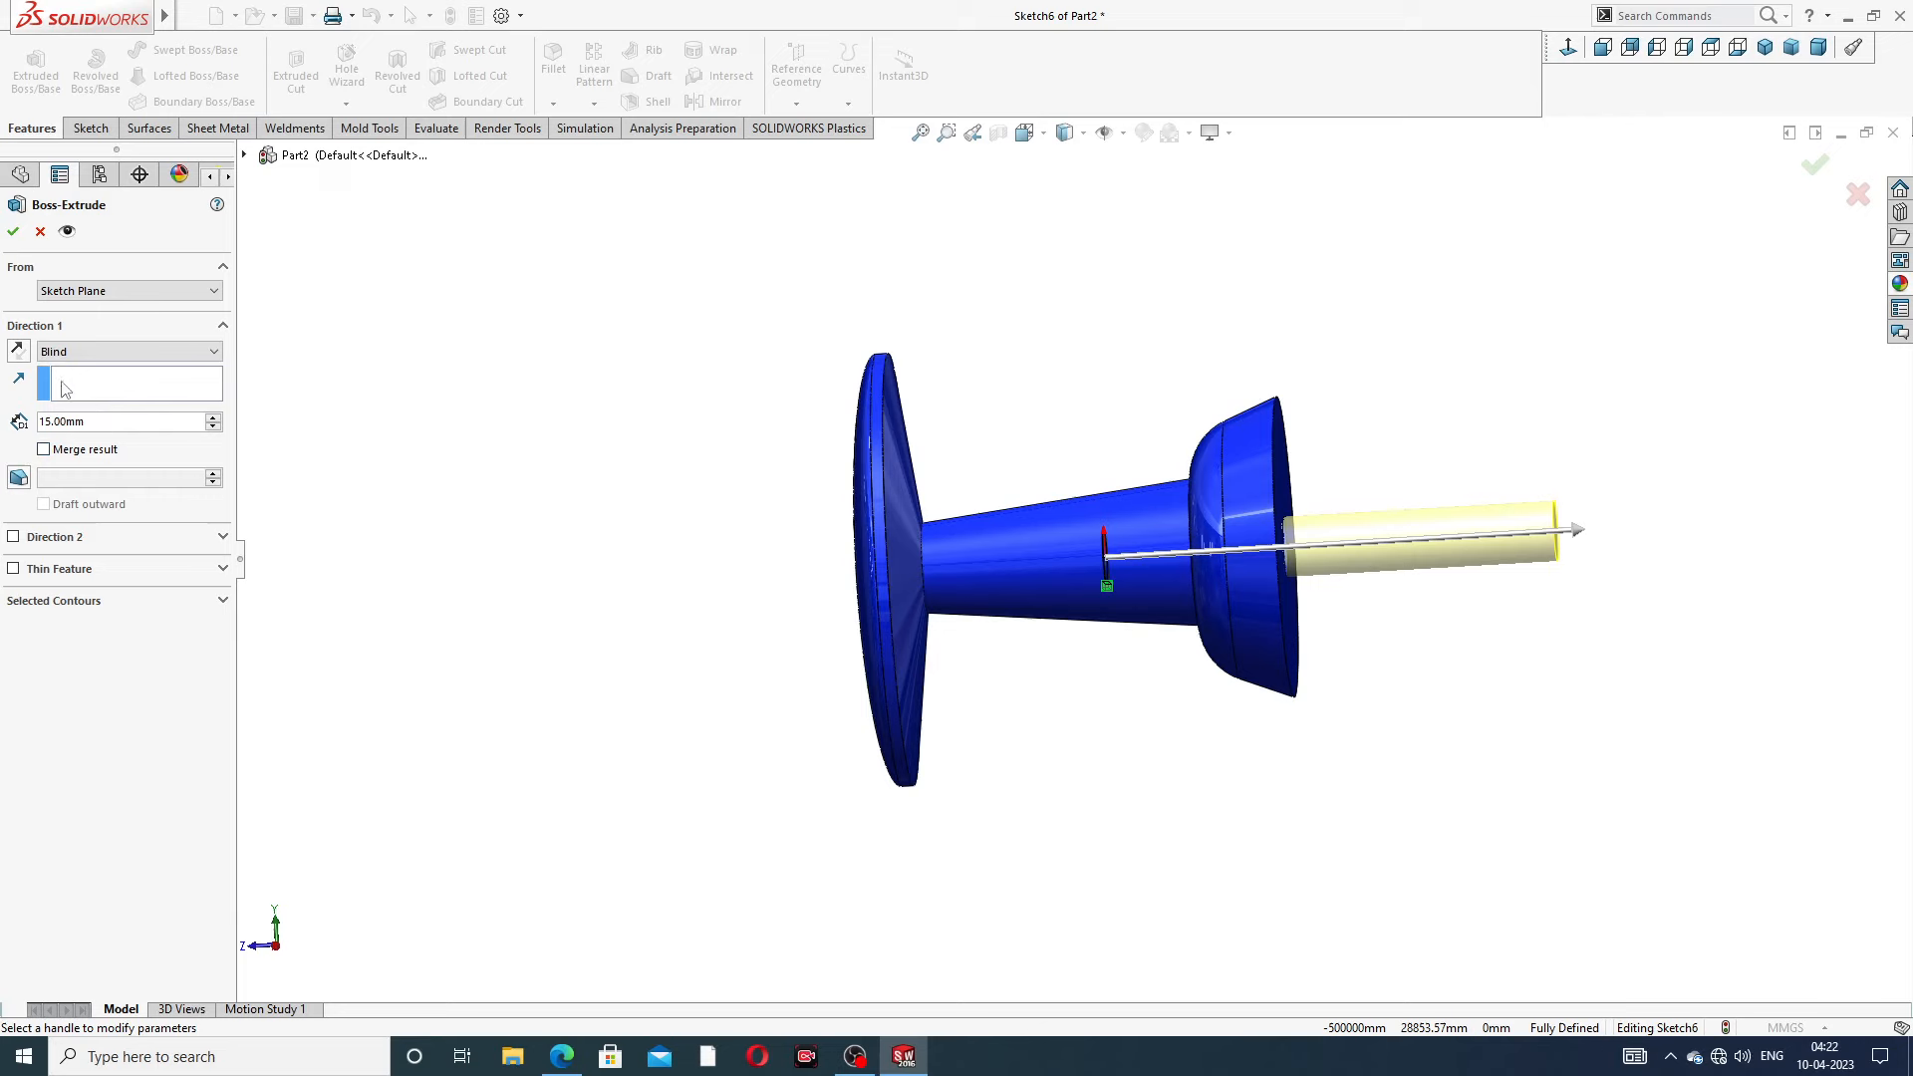
left_click(13, 230)
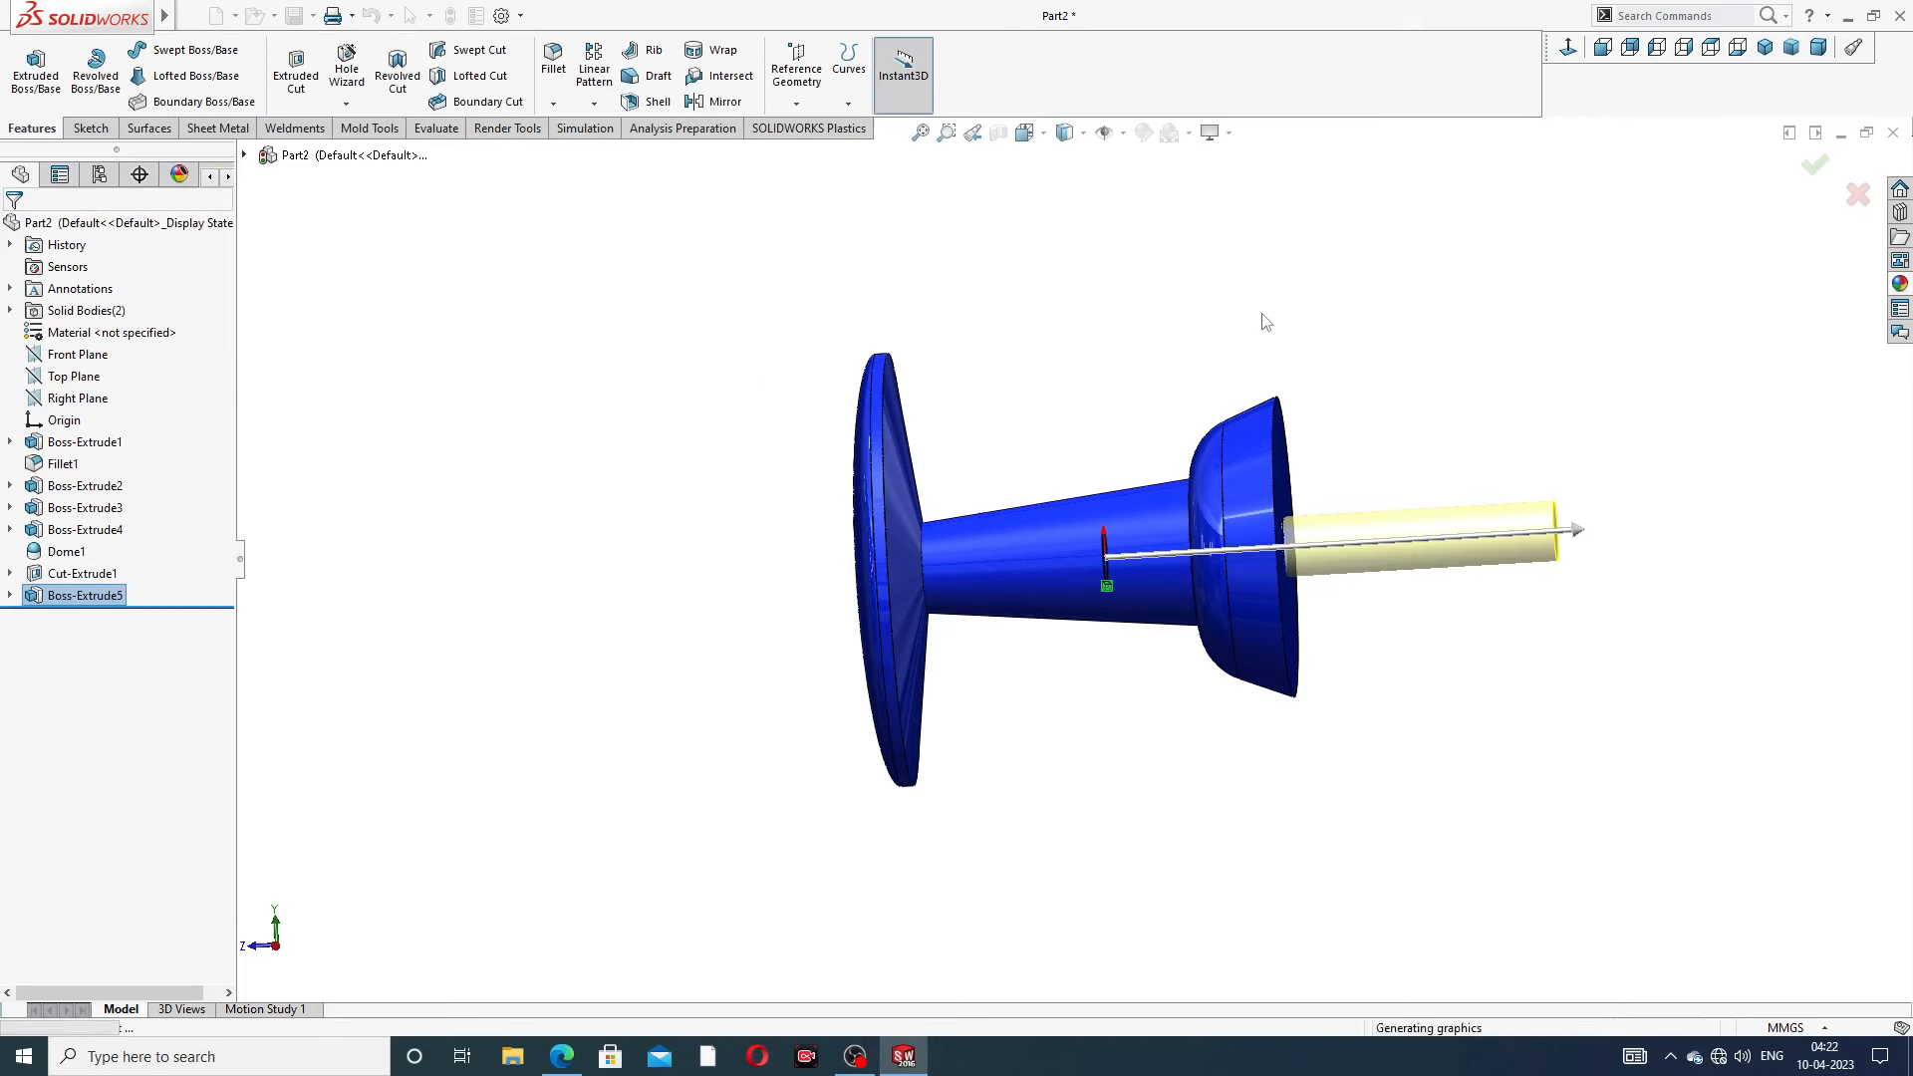
Apply the chromium plate appearance to the needle extrusion only
middle_click_drag(1282, 325, 1328, 368)
scroll(1365, 542, "down", 3)
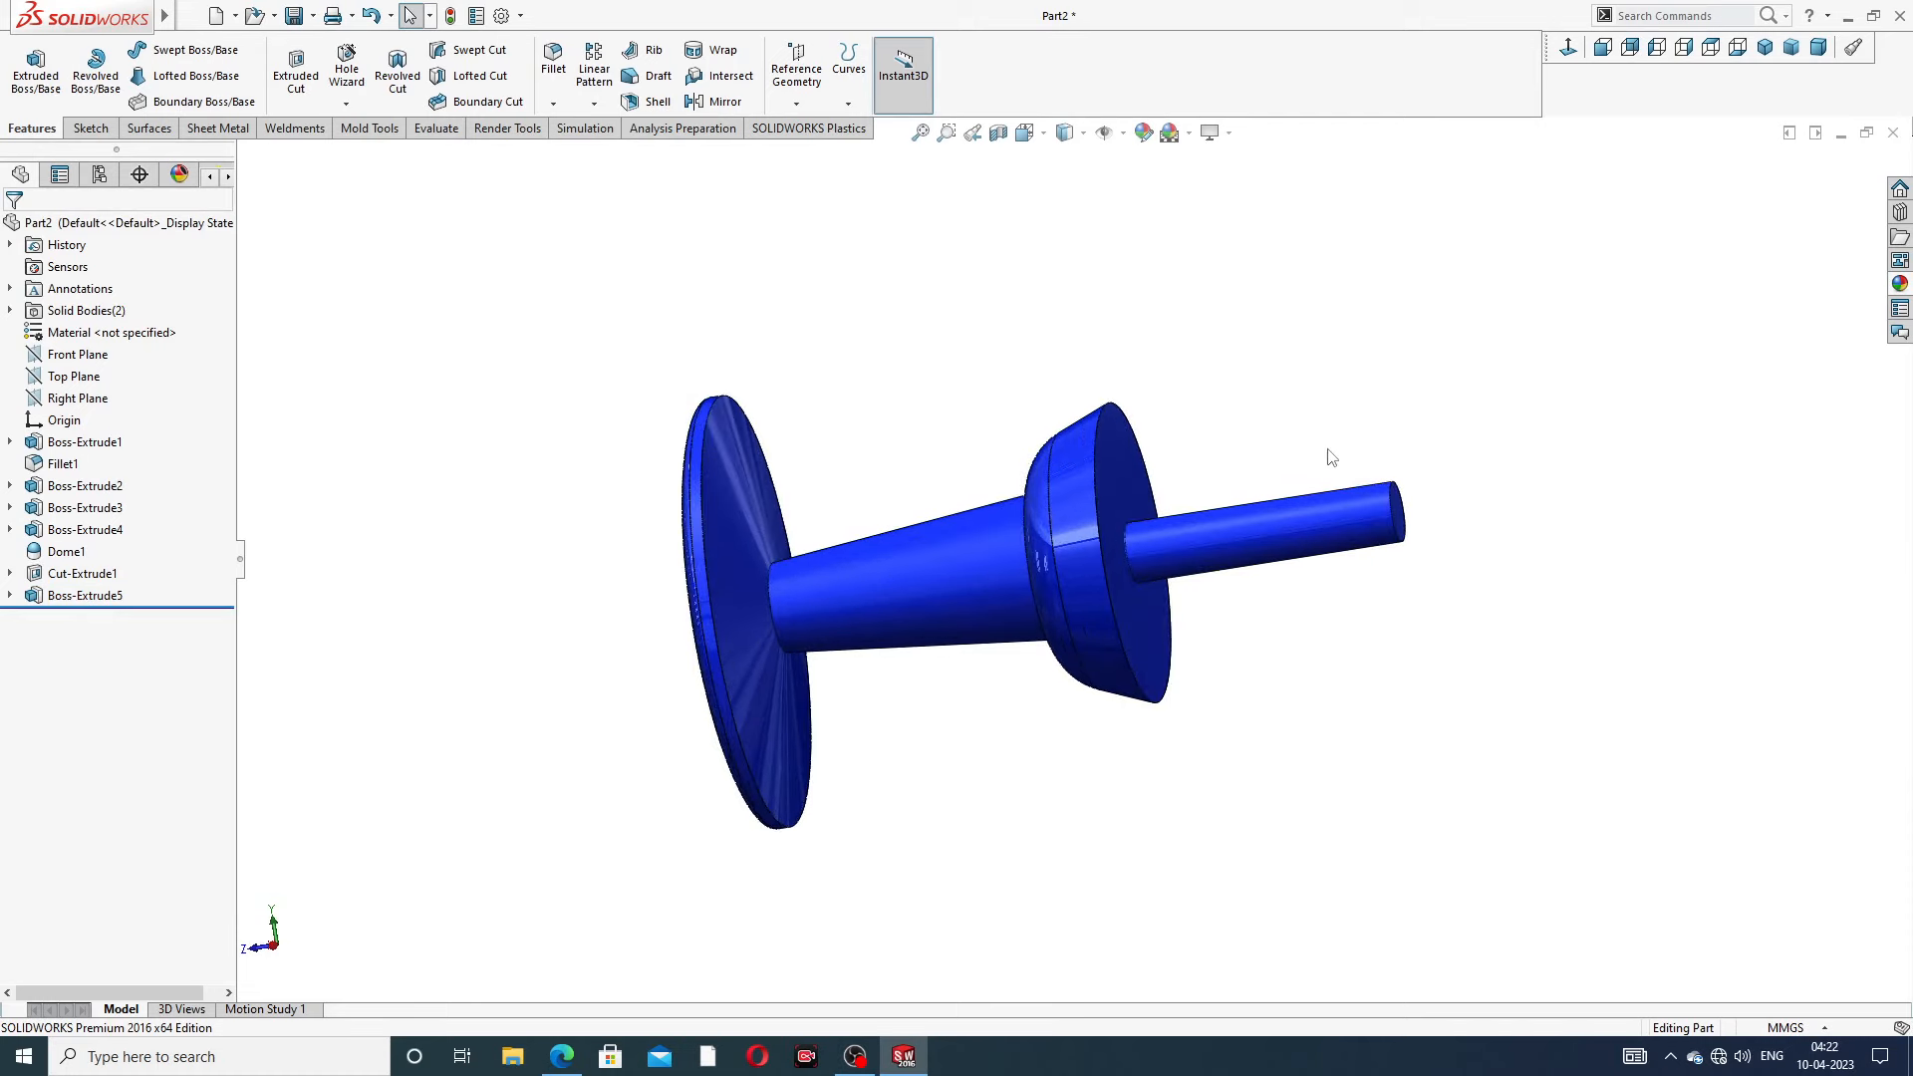
scroll(1339, 569, "down", 2)
scroll(1339, 569, "down", 1)
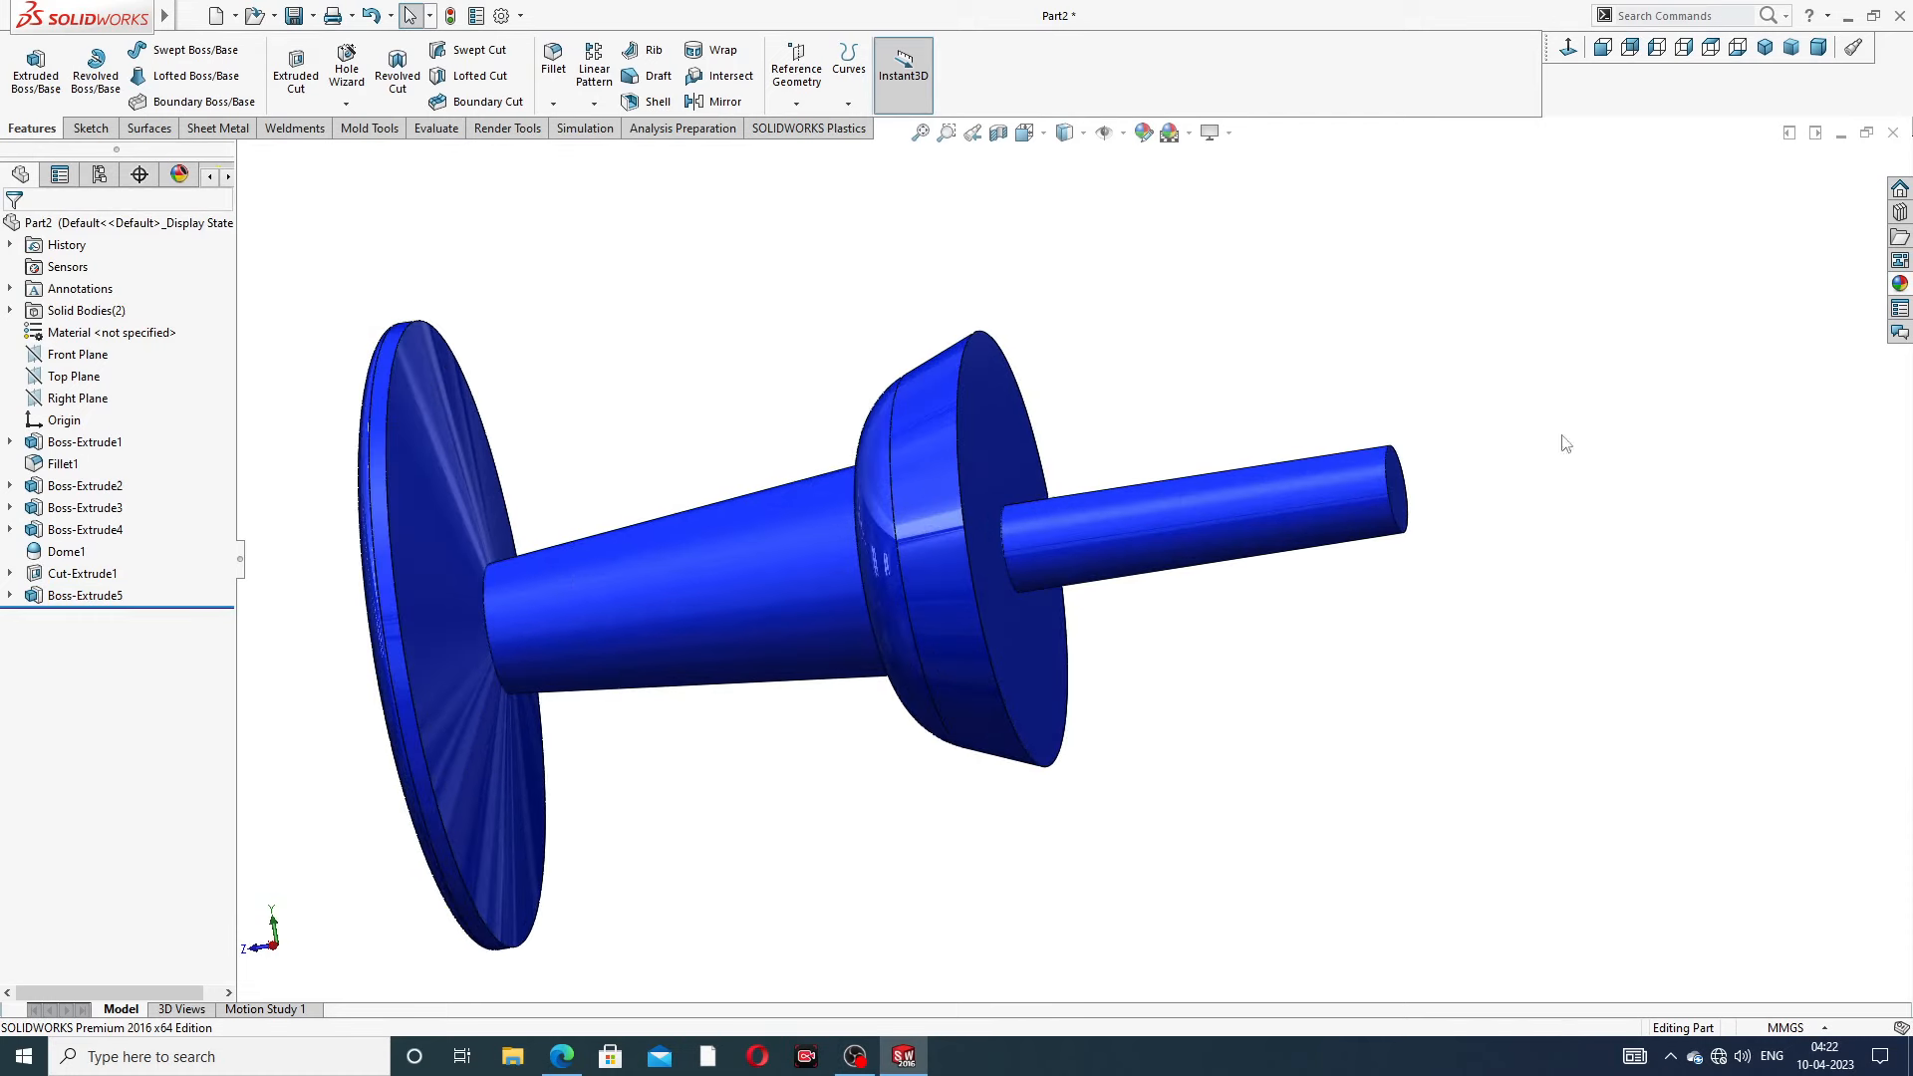
left_click(100, 598)
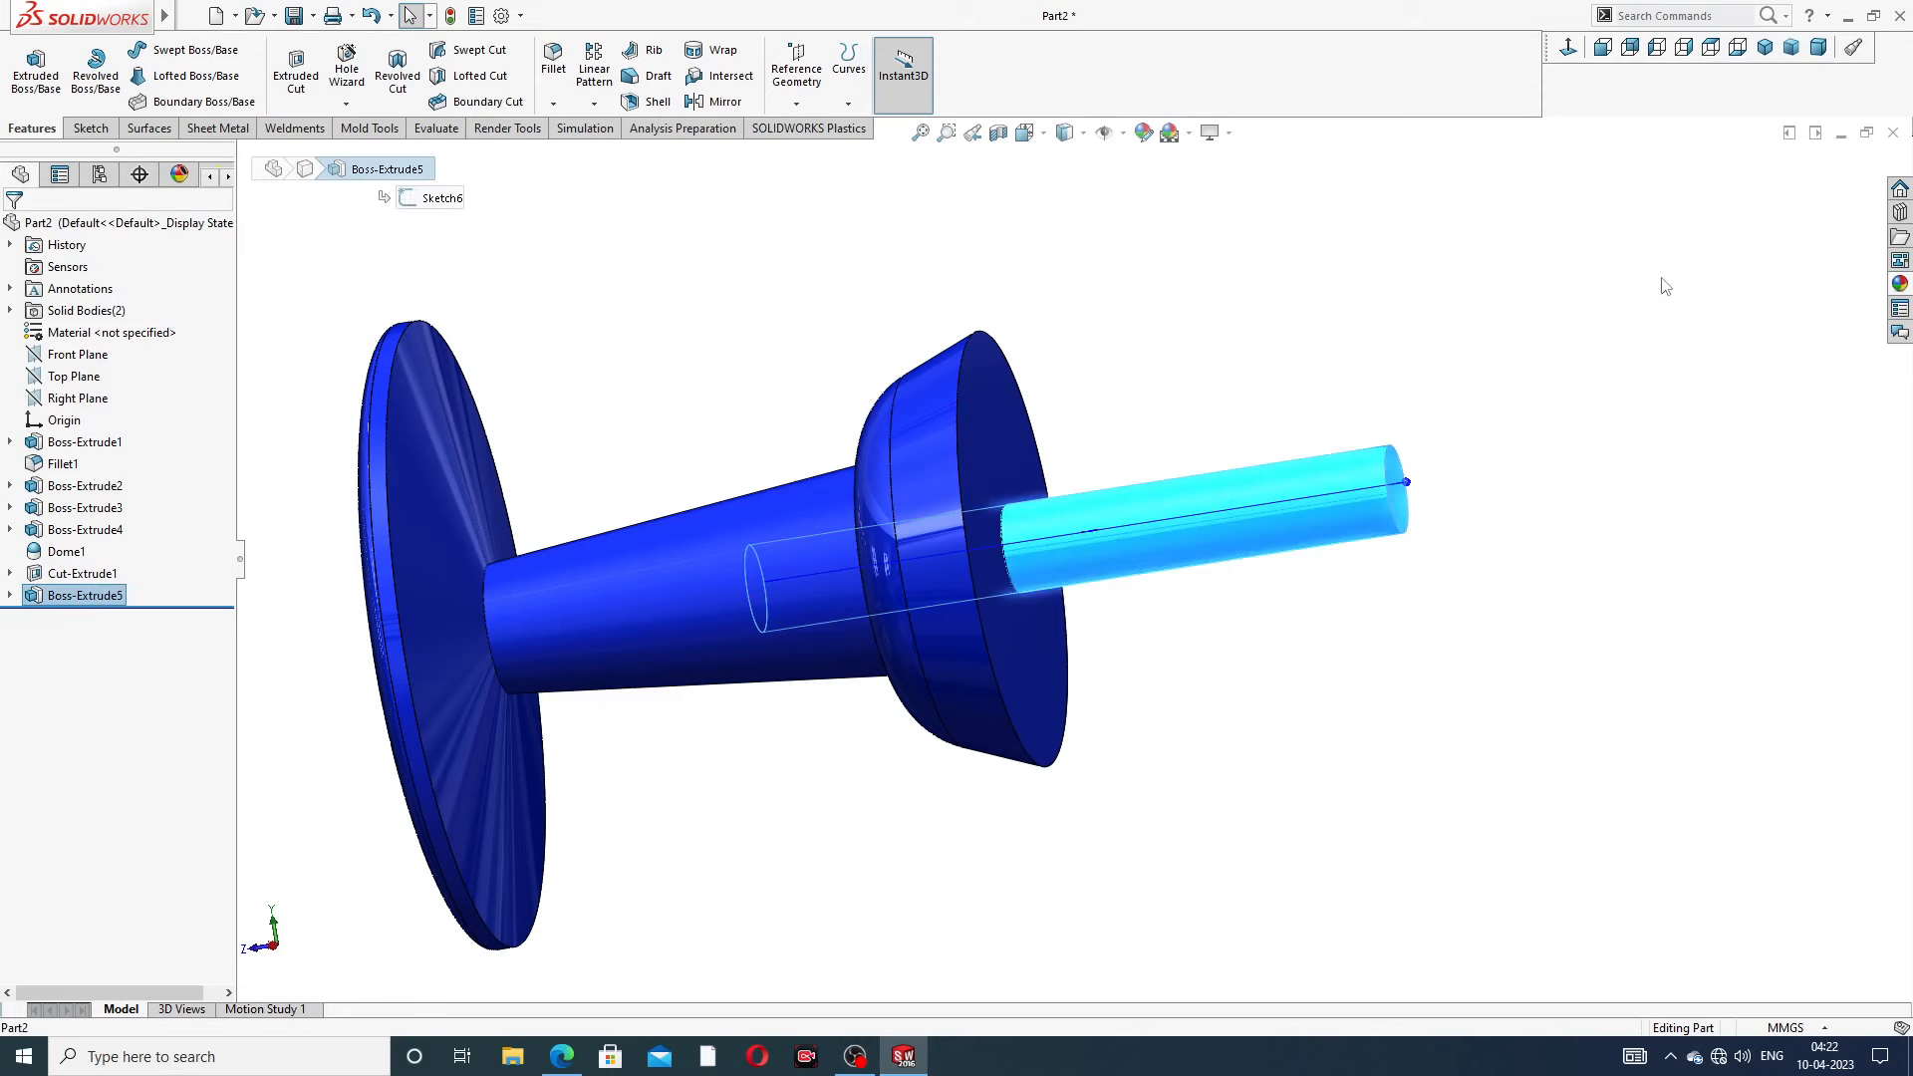
left_click(1899, 284)
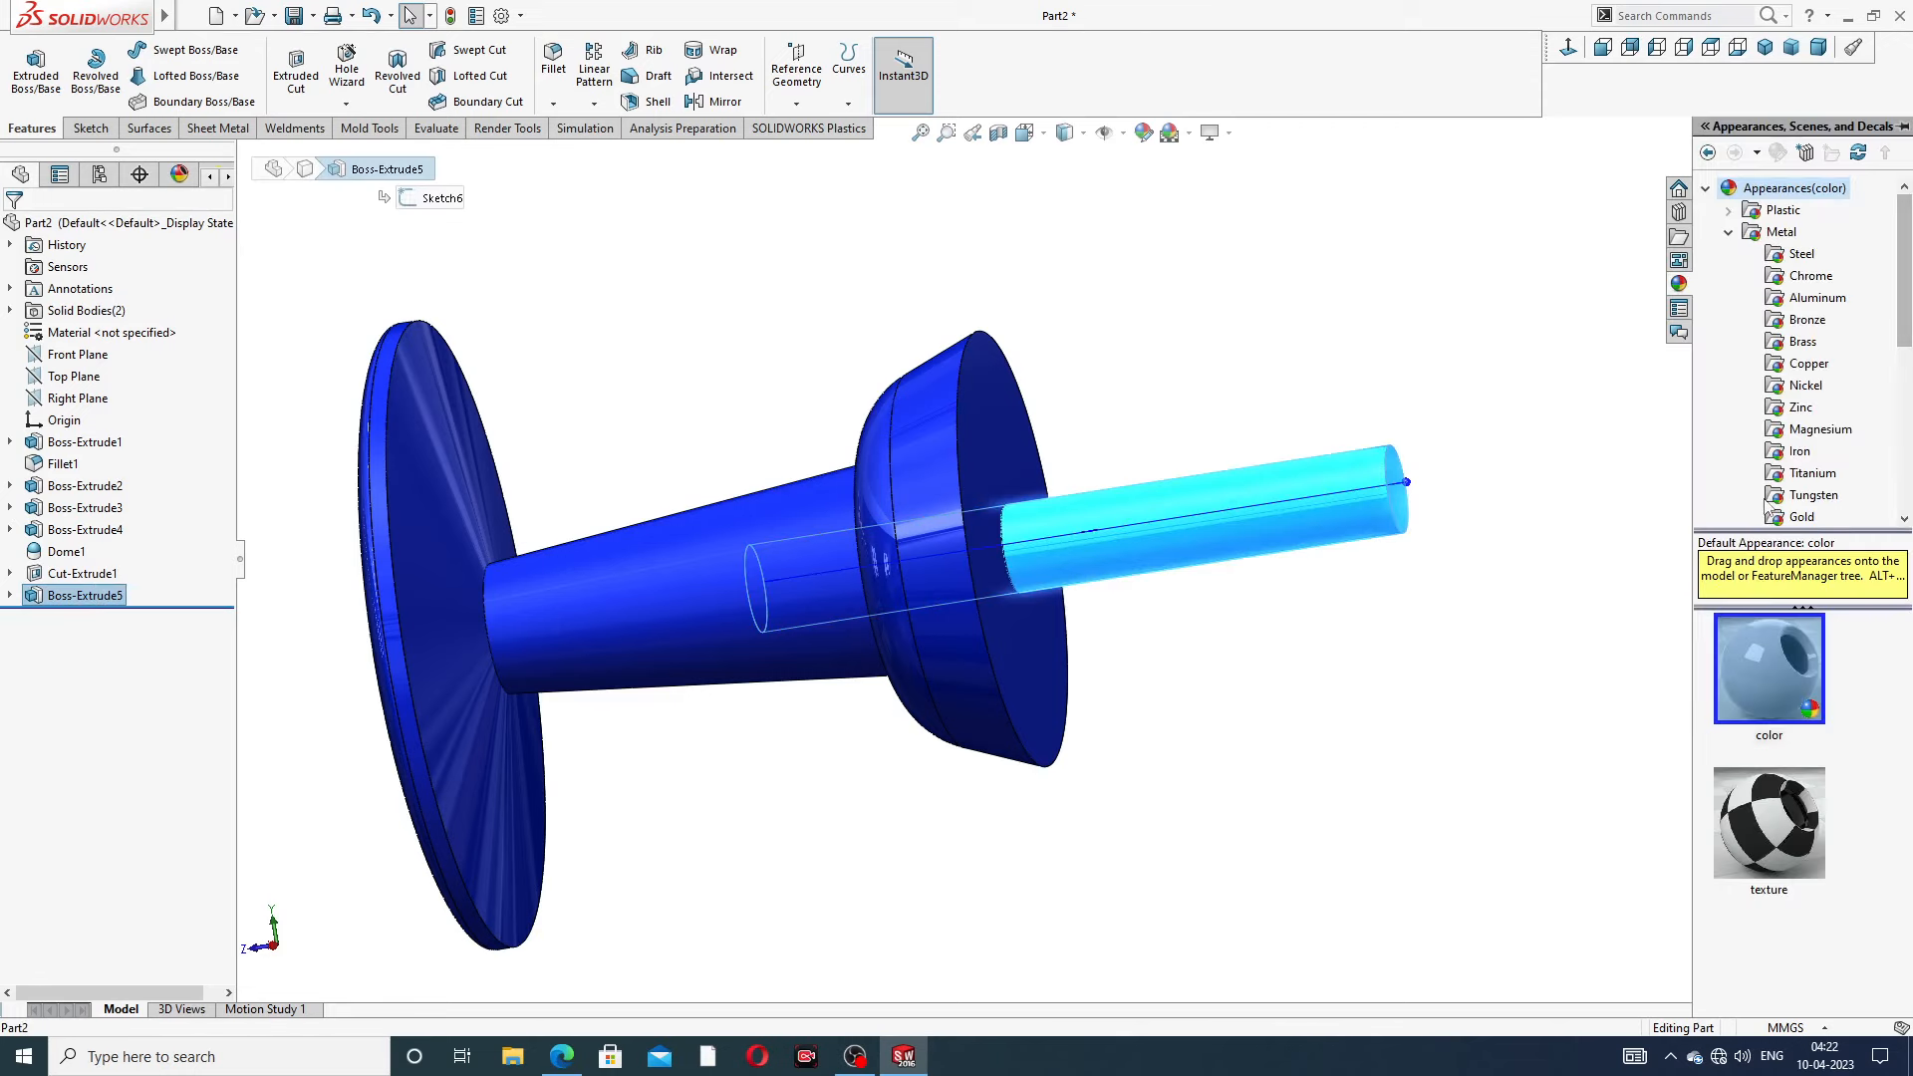
left_click(1809, 277)
double_click(1799, 669)
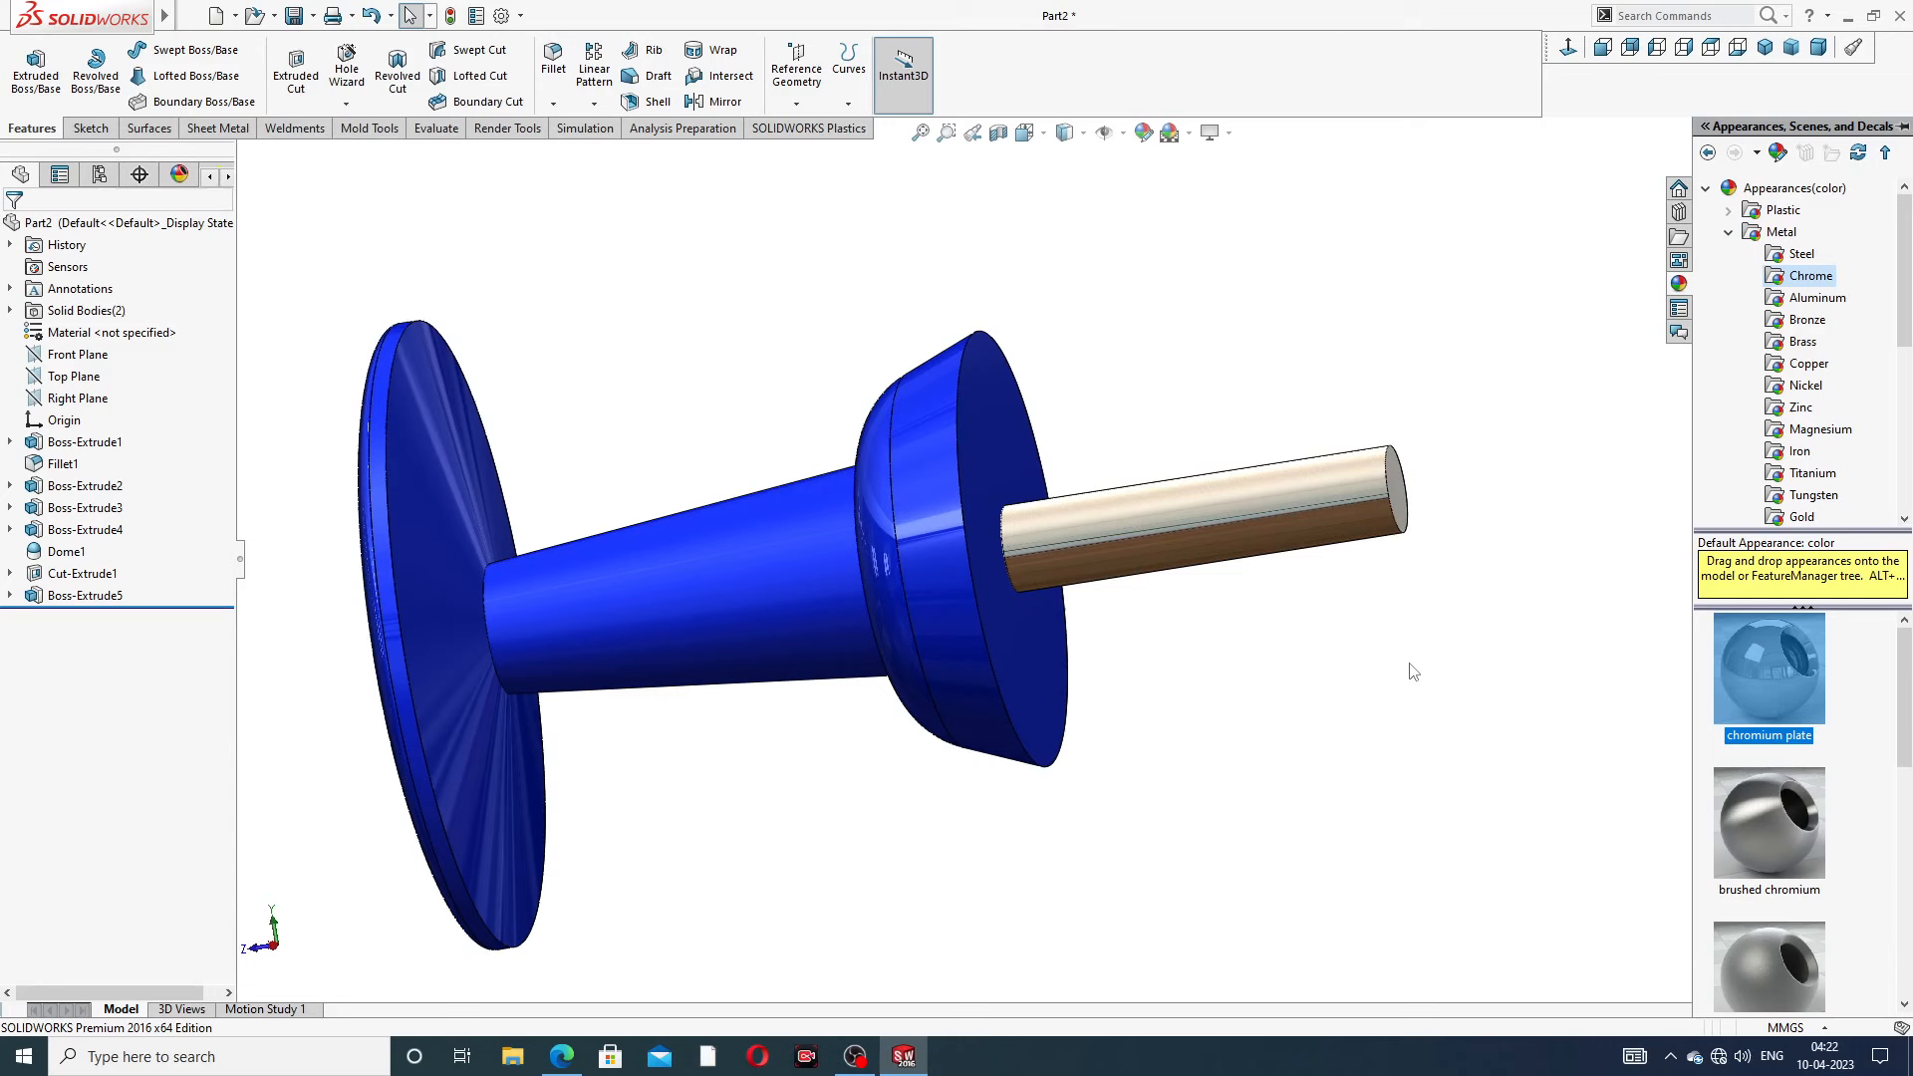
Try the polished nickel appearance with no feature selected, then undo it on the blue body
left_click(1815, 388)
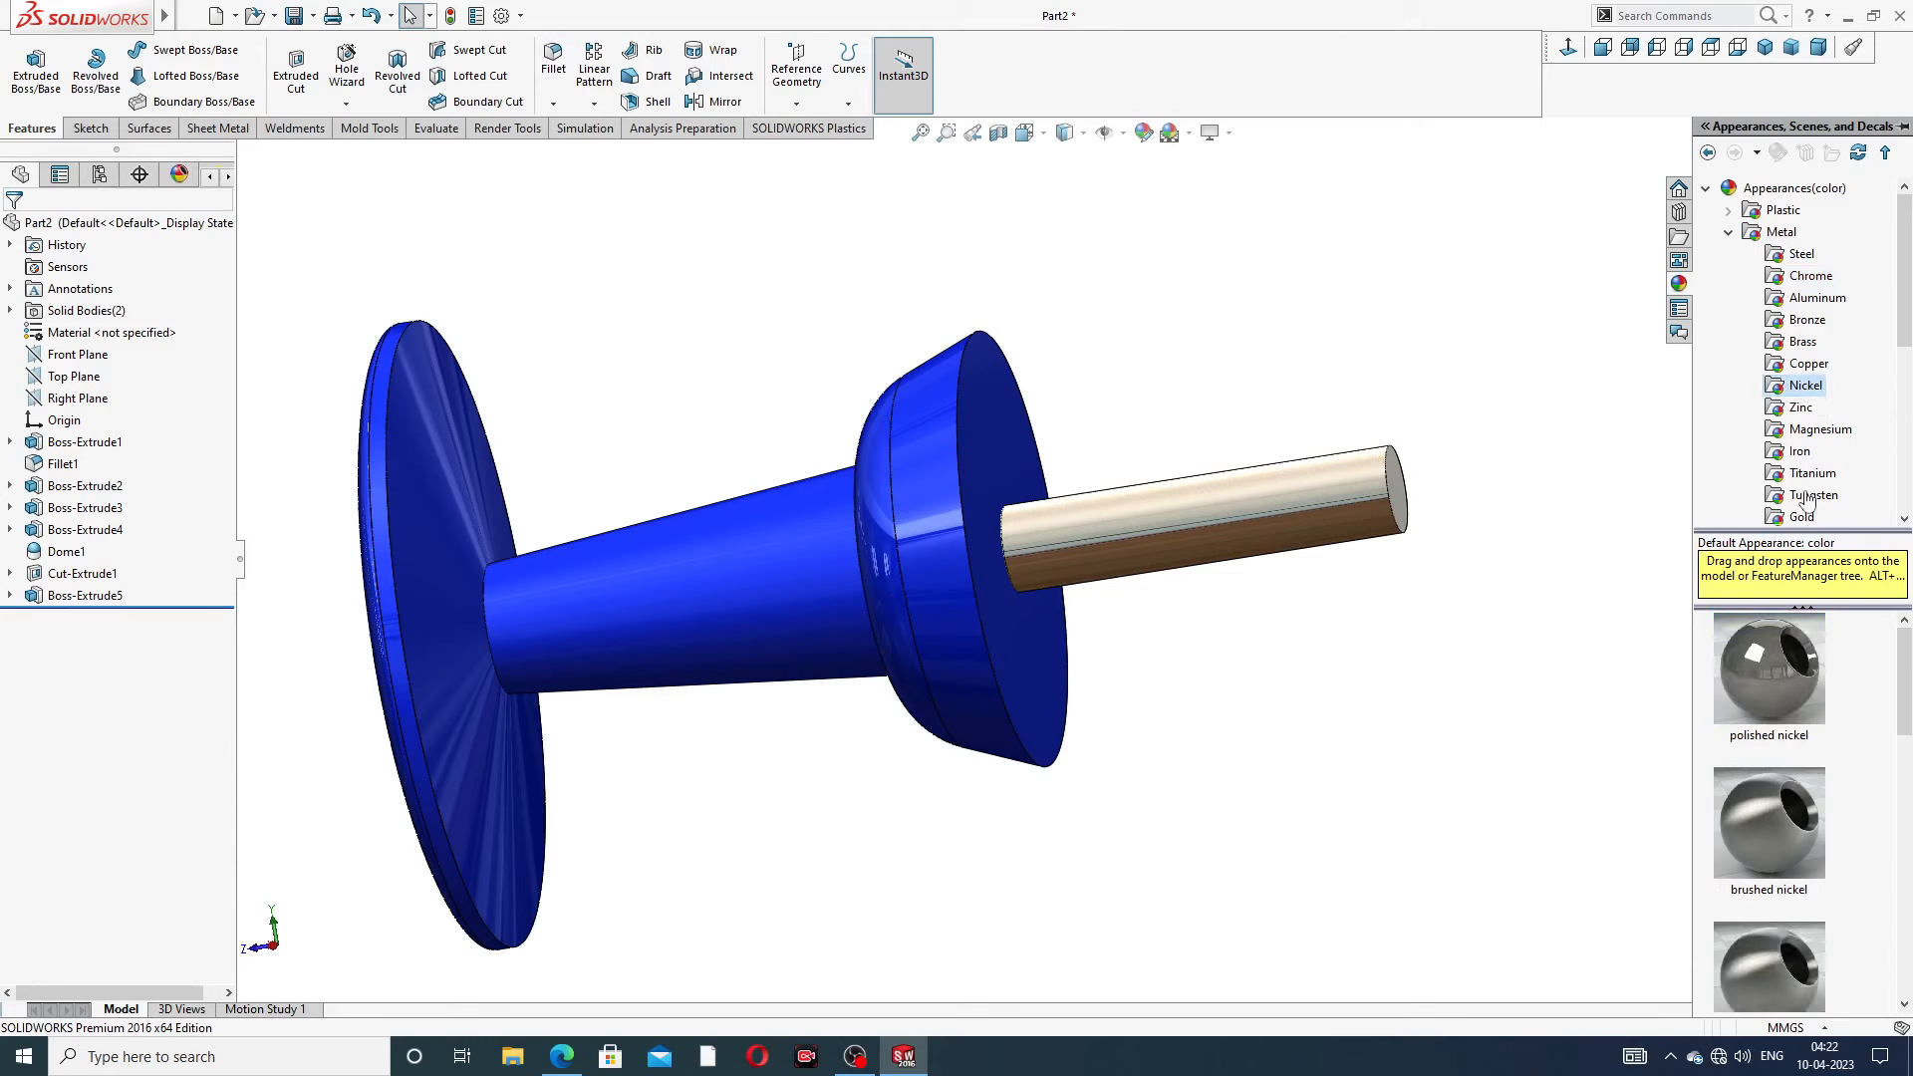
double_click(1771, 652)
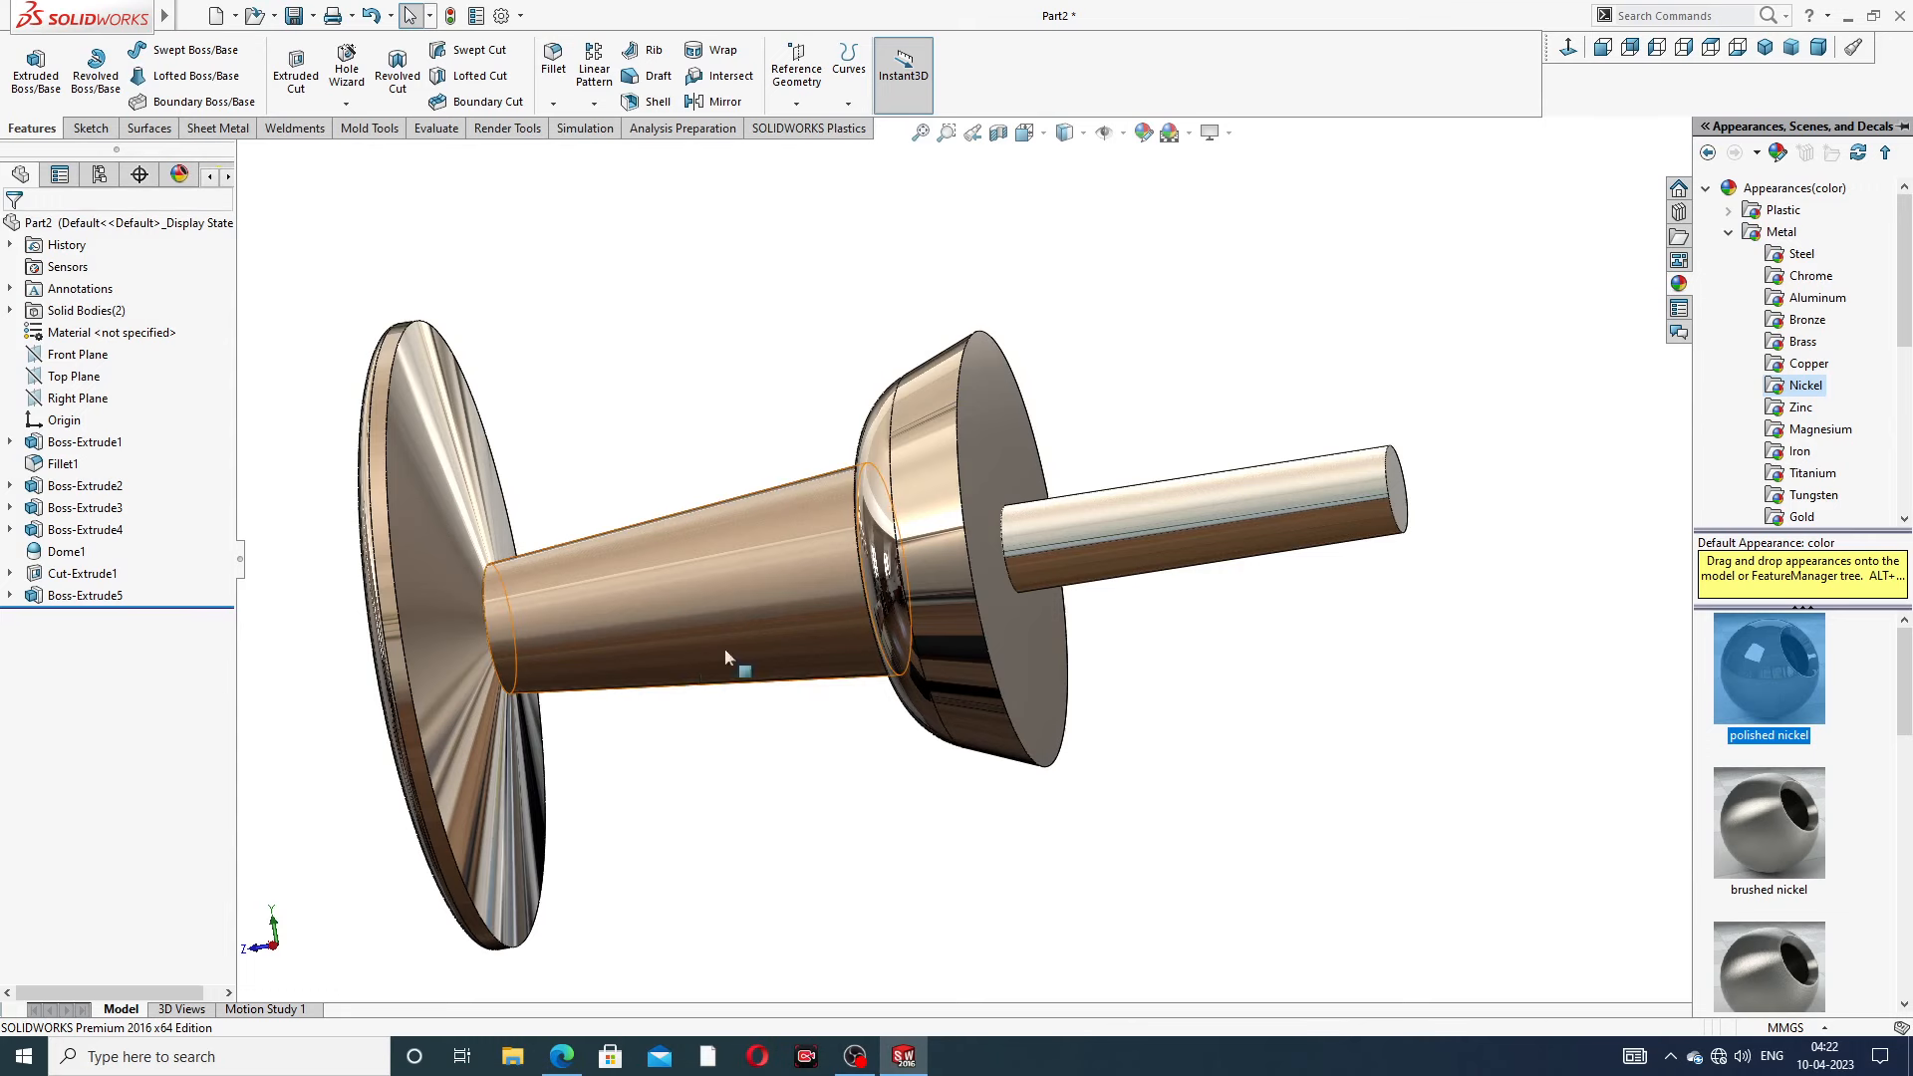
left_click(1389, 661)
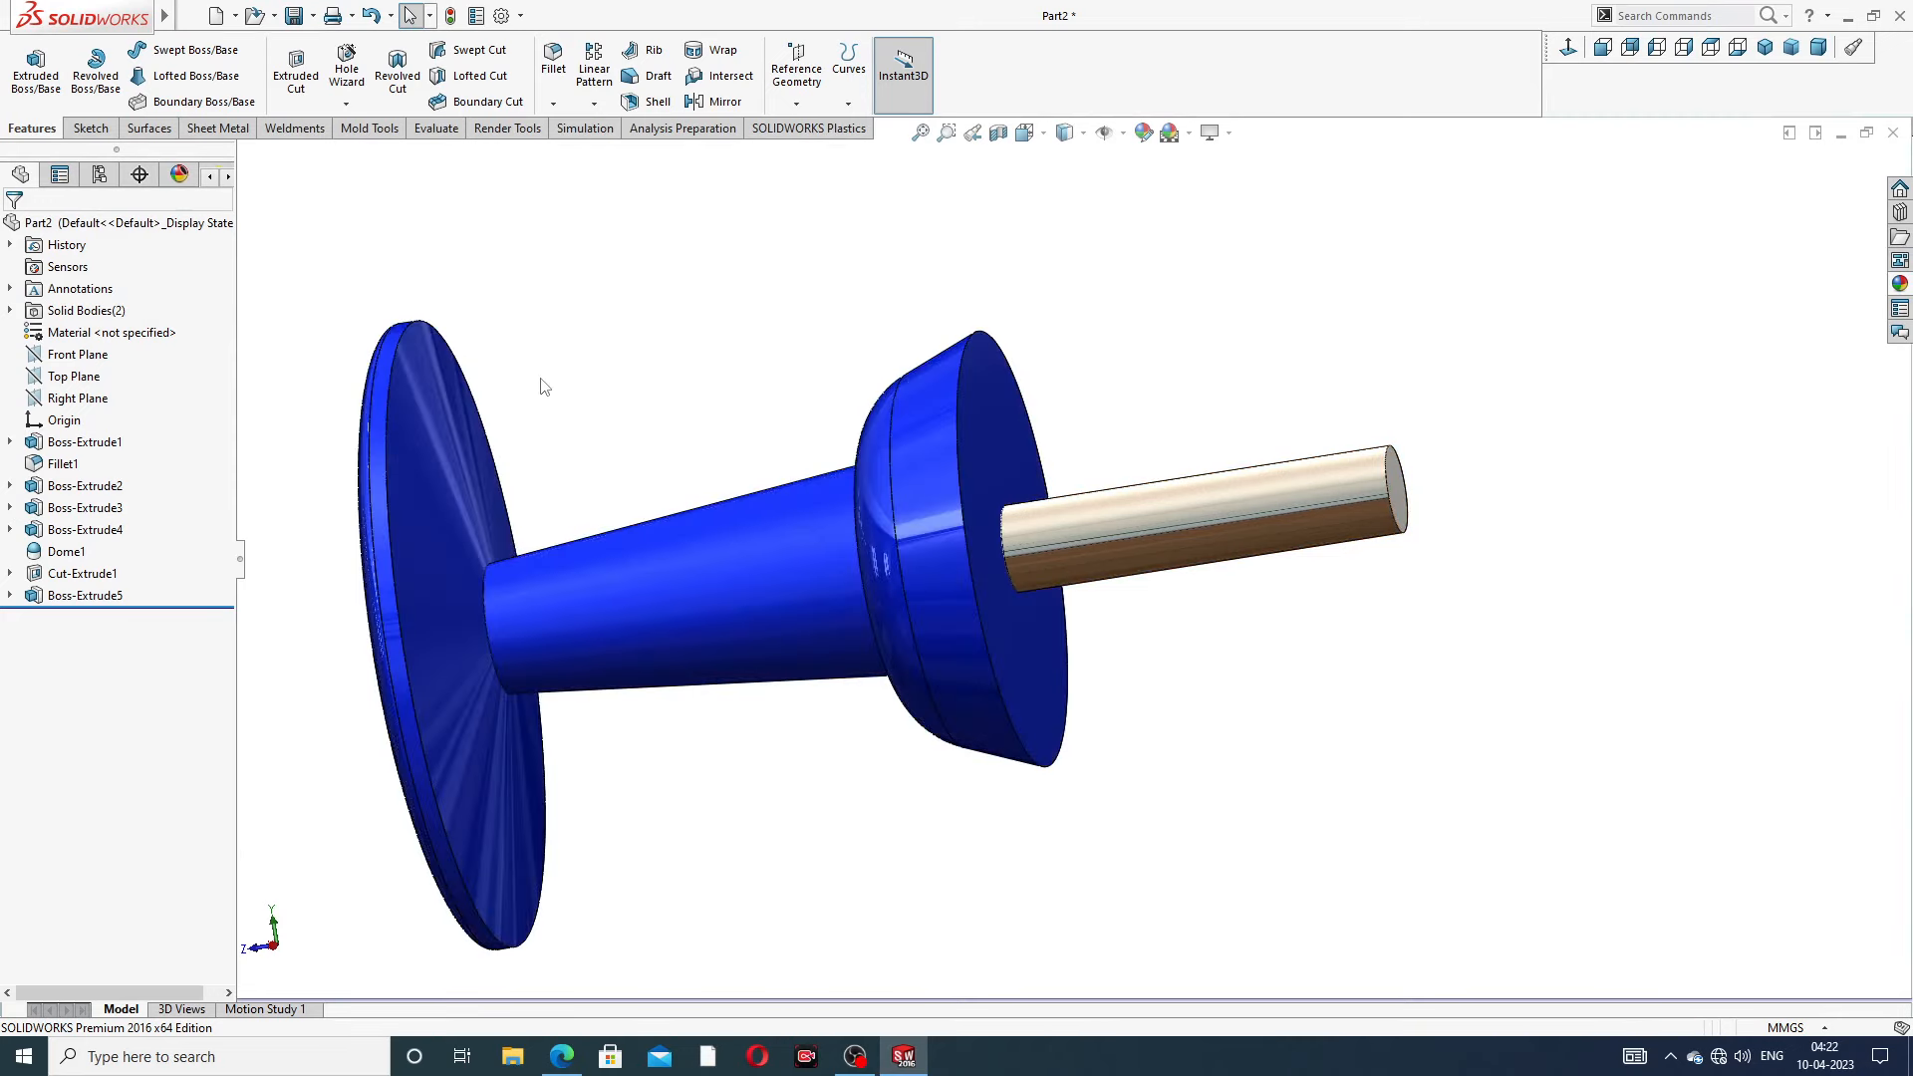
Apply the polished nickel appearance to the needle extrusion only
scroll(936, 560, "up", 3)
middle_click_drag(948, 564, 448, 683)
left_click(117, 596)
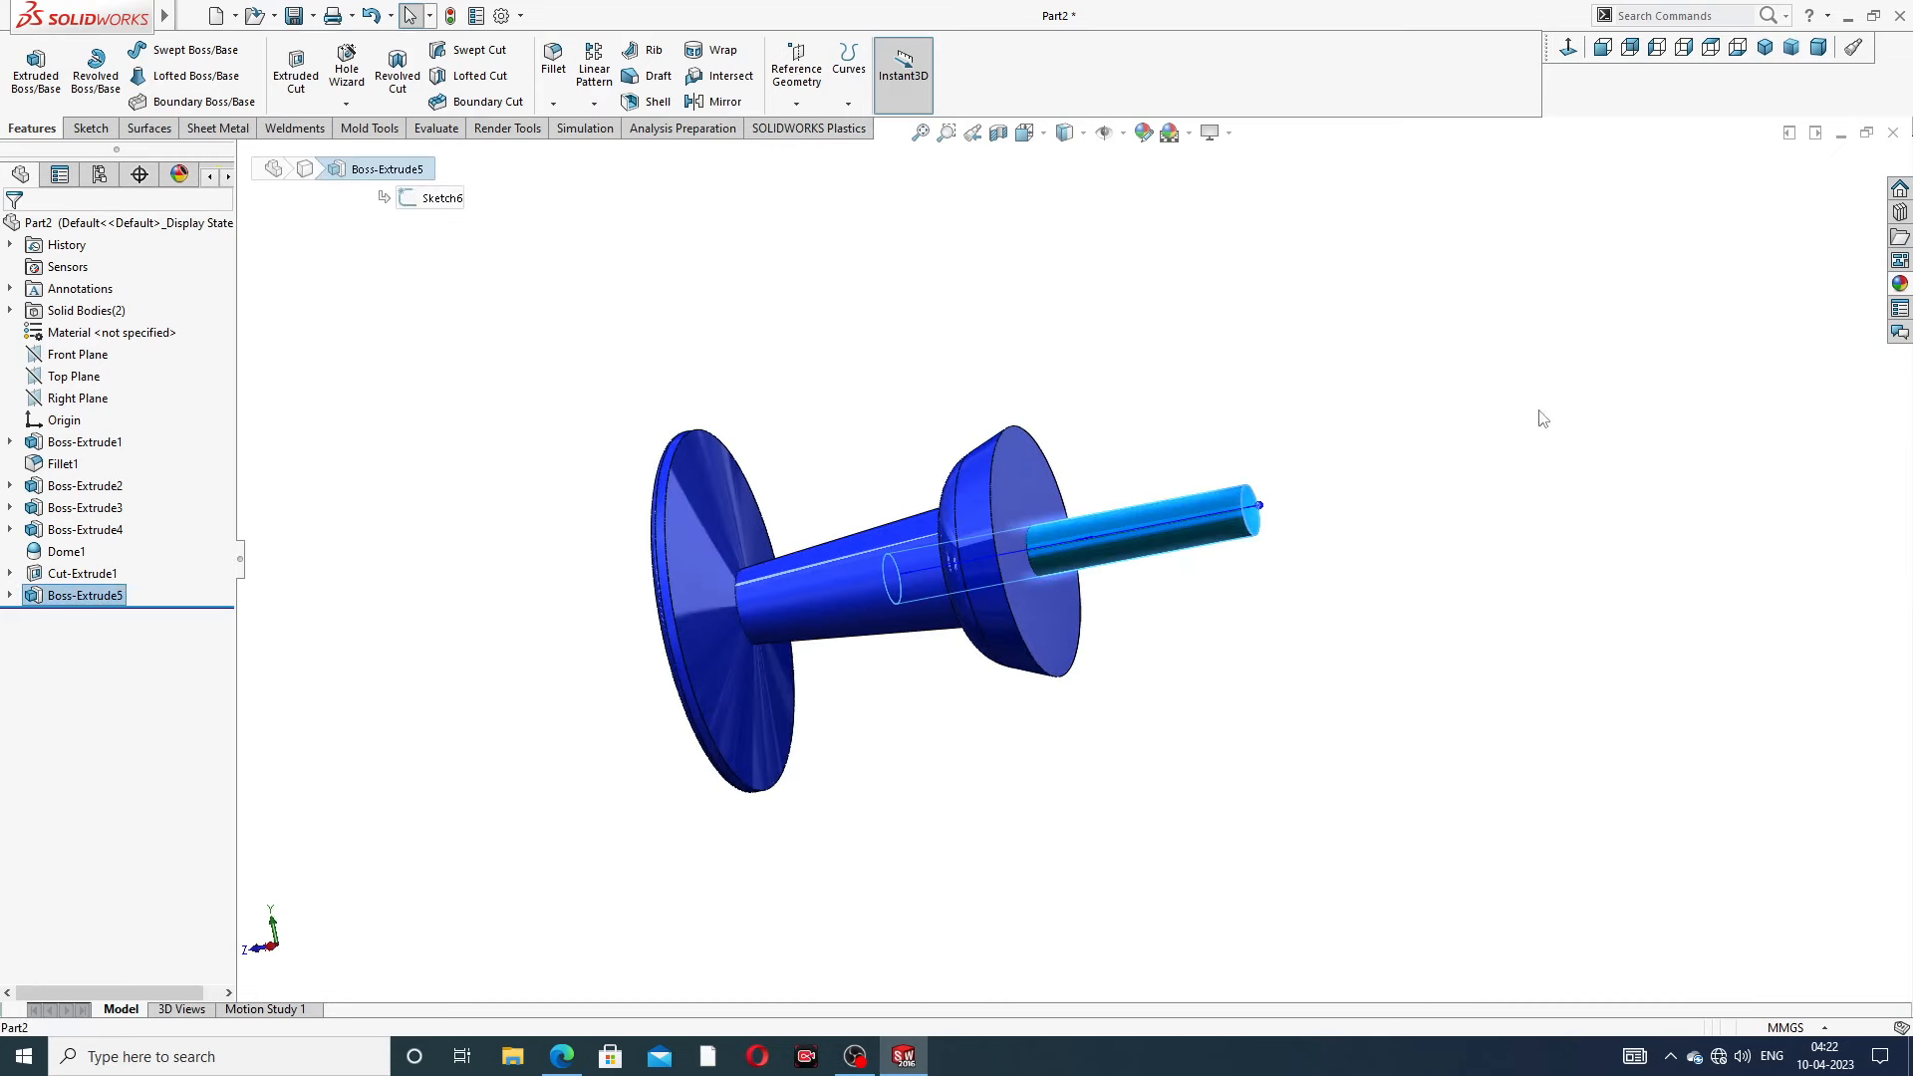
left_click(1900, 285)
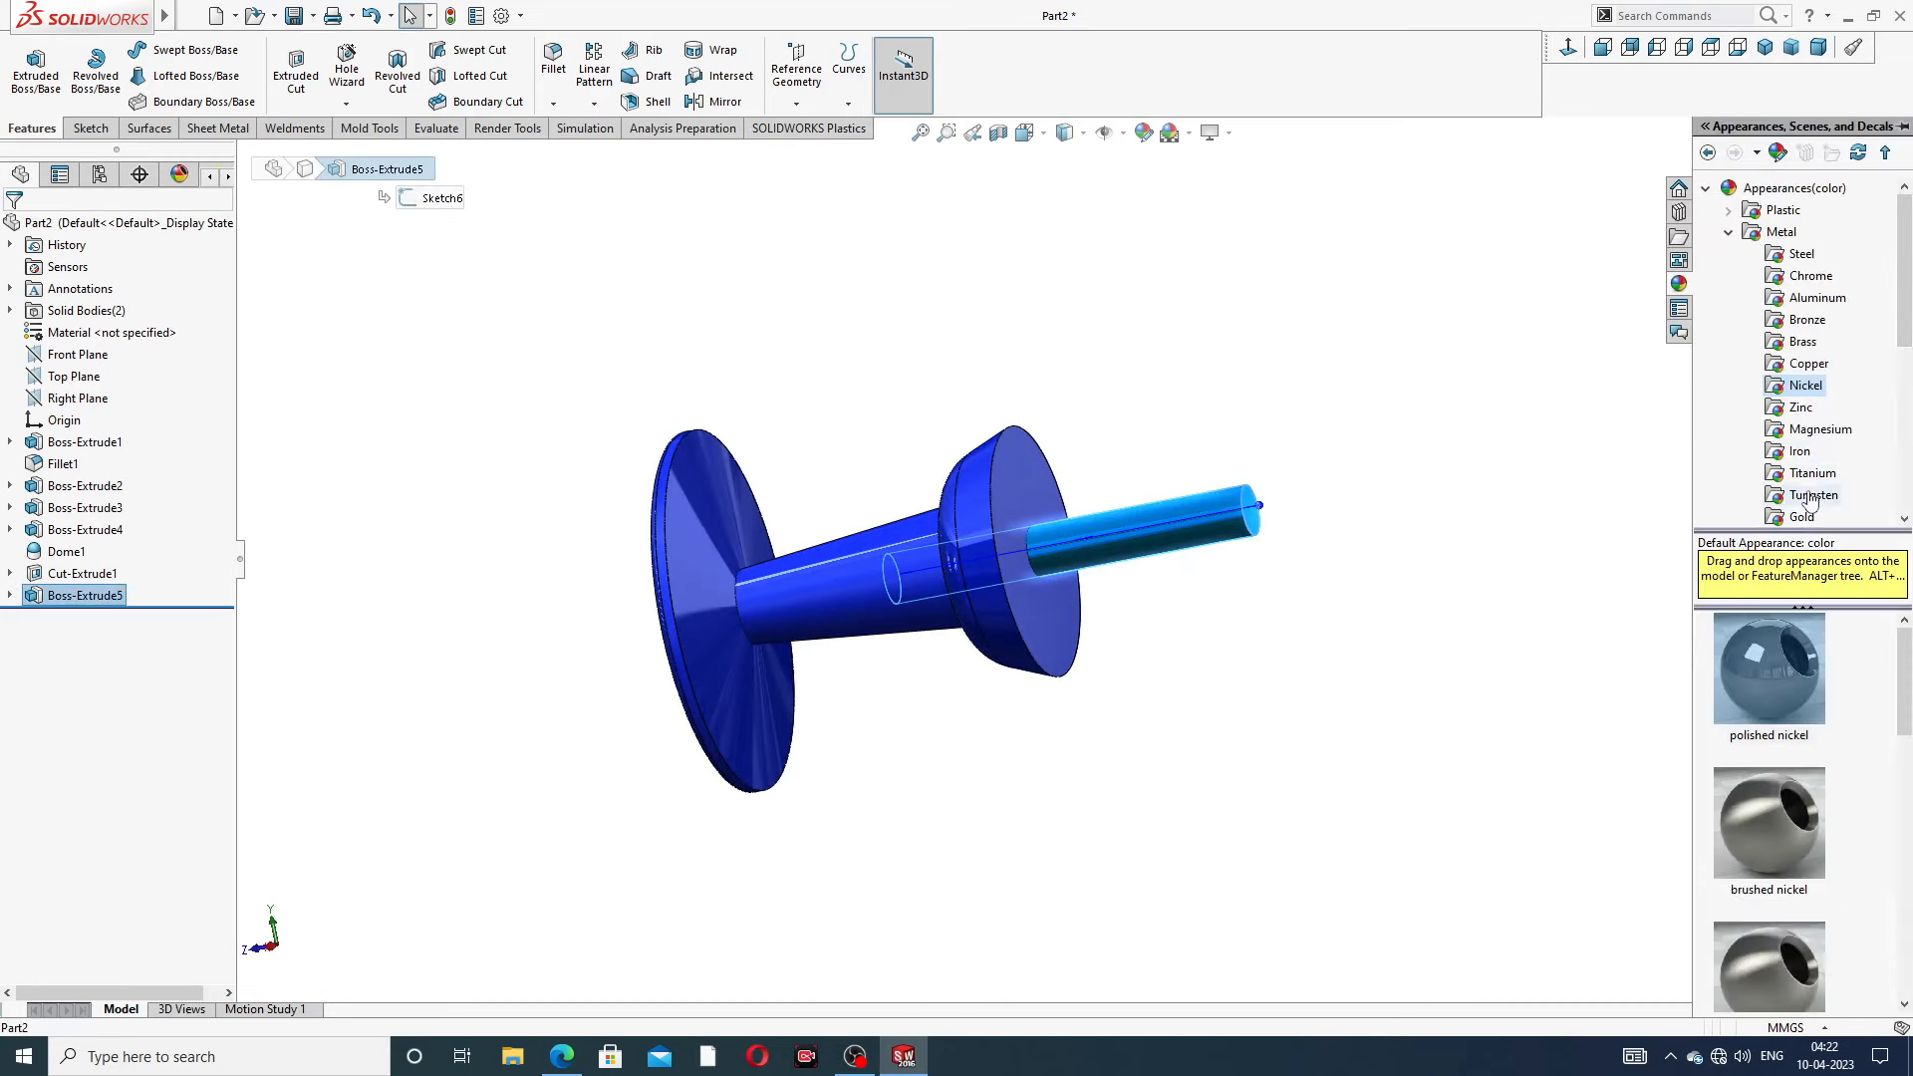
double_click(1770, 649)
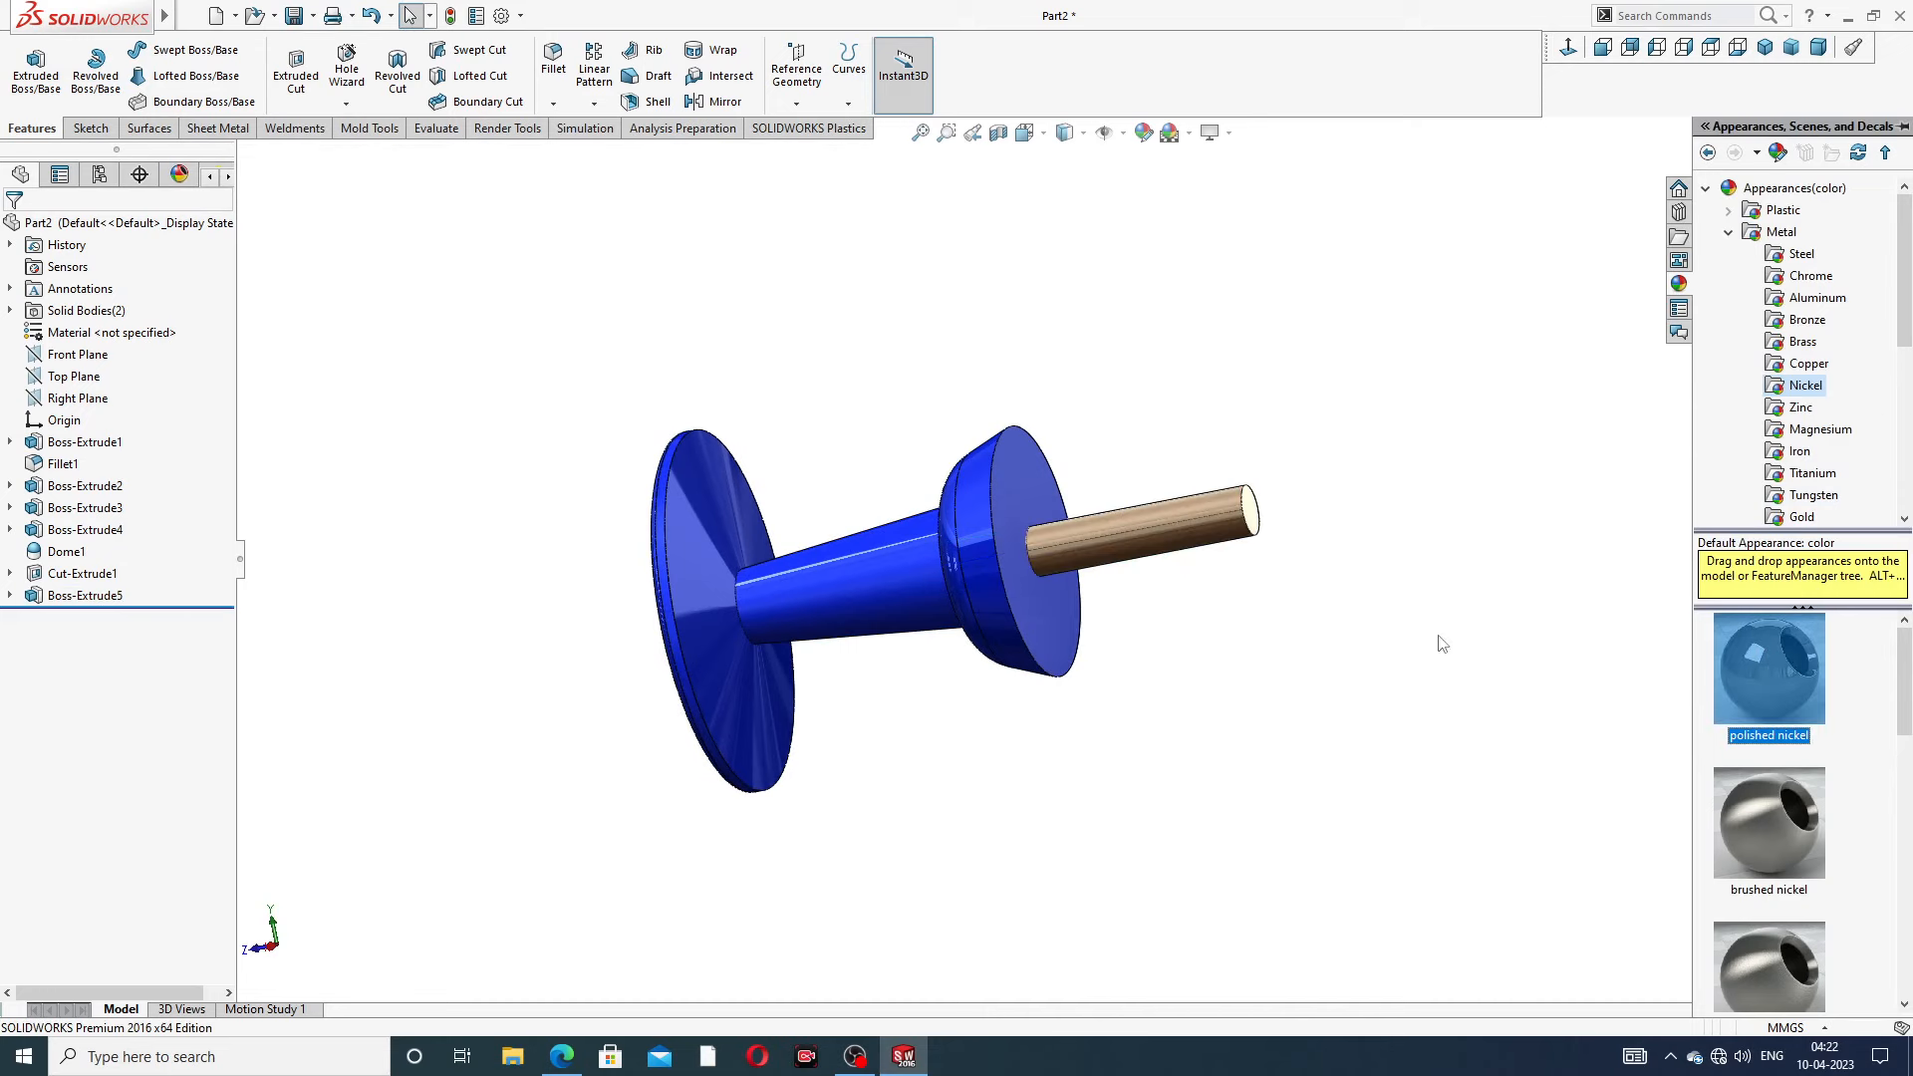
scroll(1170, 581, "down", 3)
middle_click_drag(1216, 577, 1406, 625)
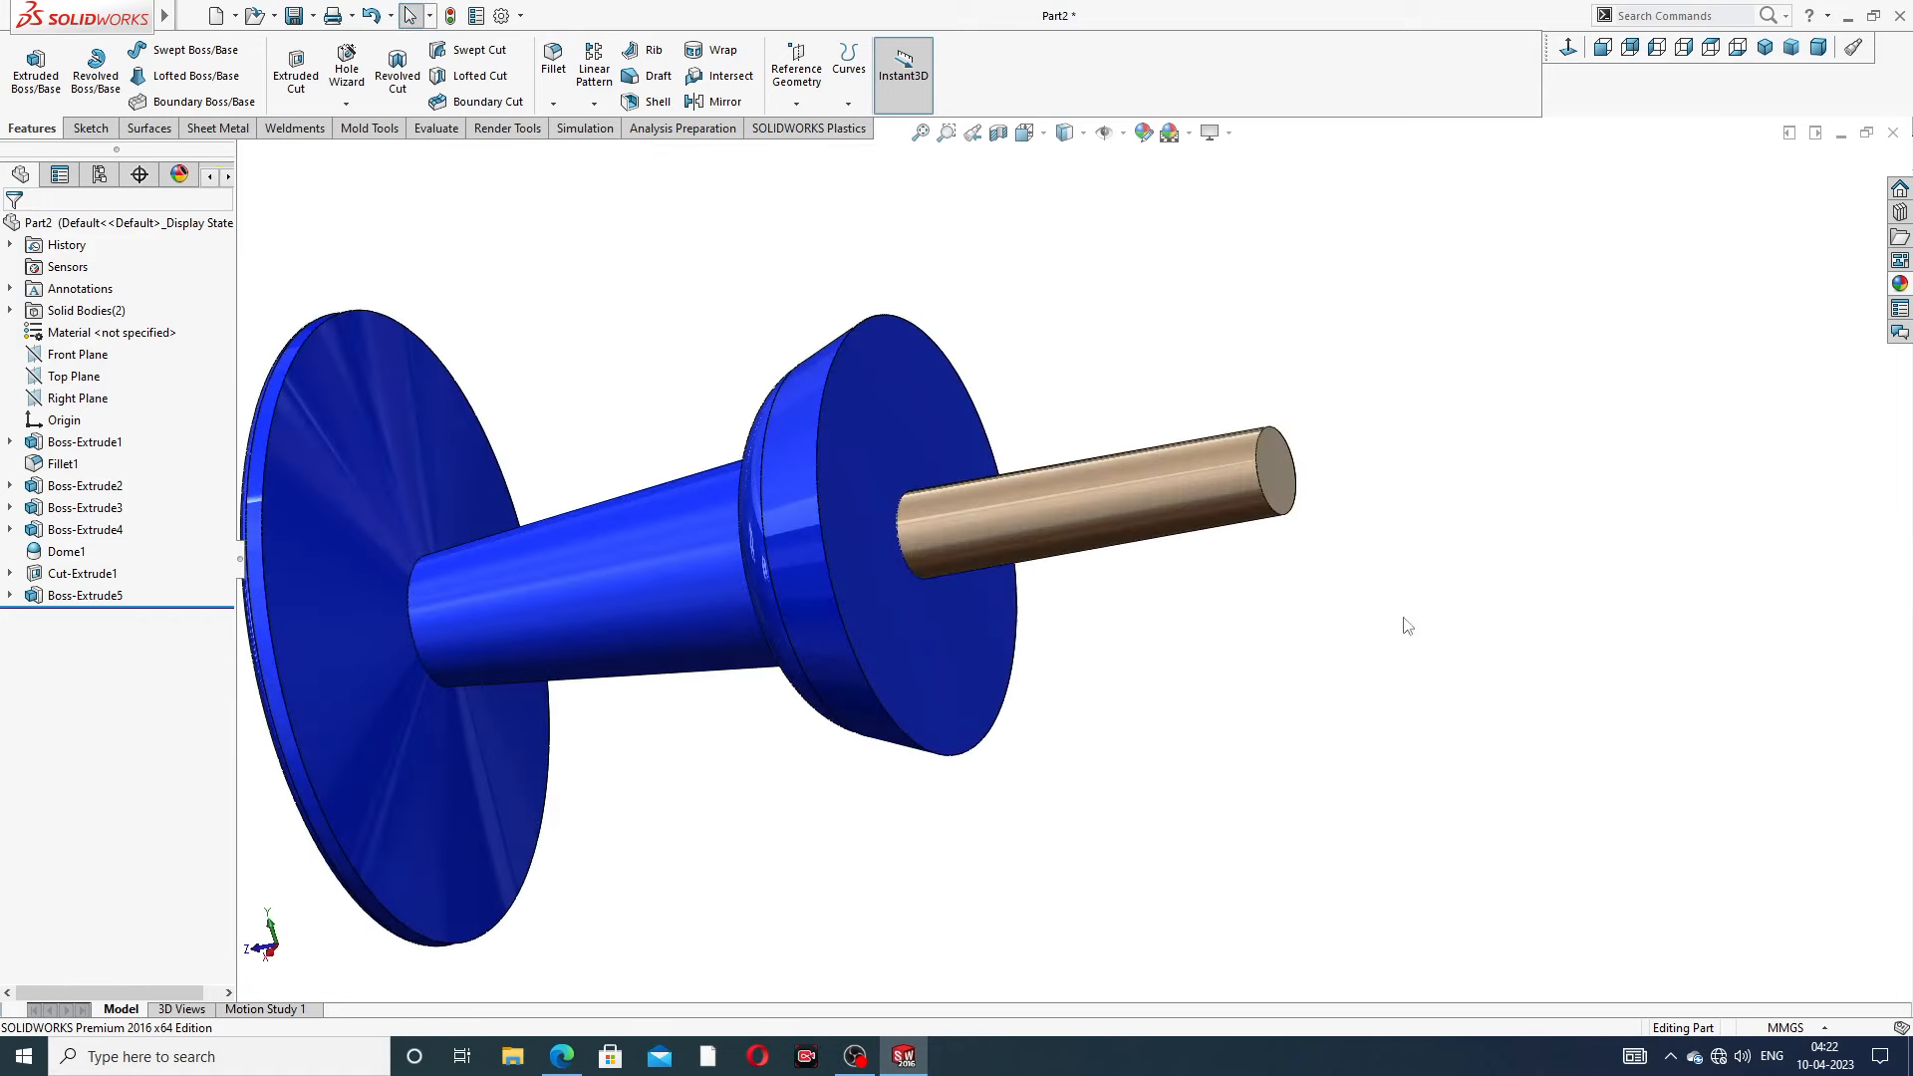
Apply the chromium plate appearance from the Chrome metals to the needle extrusion only
left_click(1899, 284)
left_click(1811, 277)
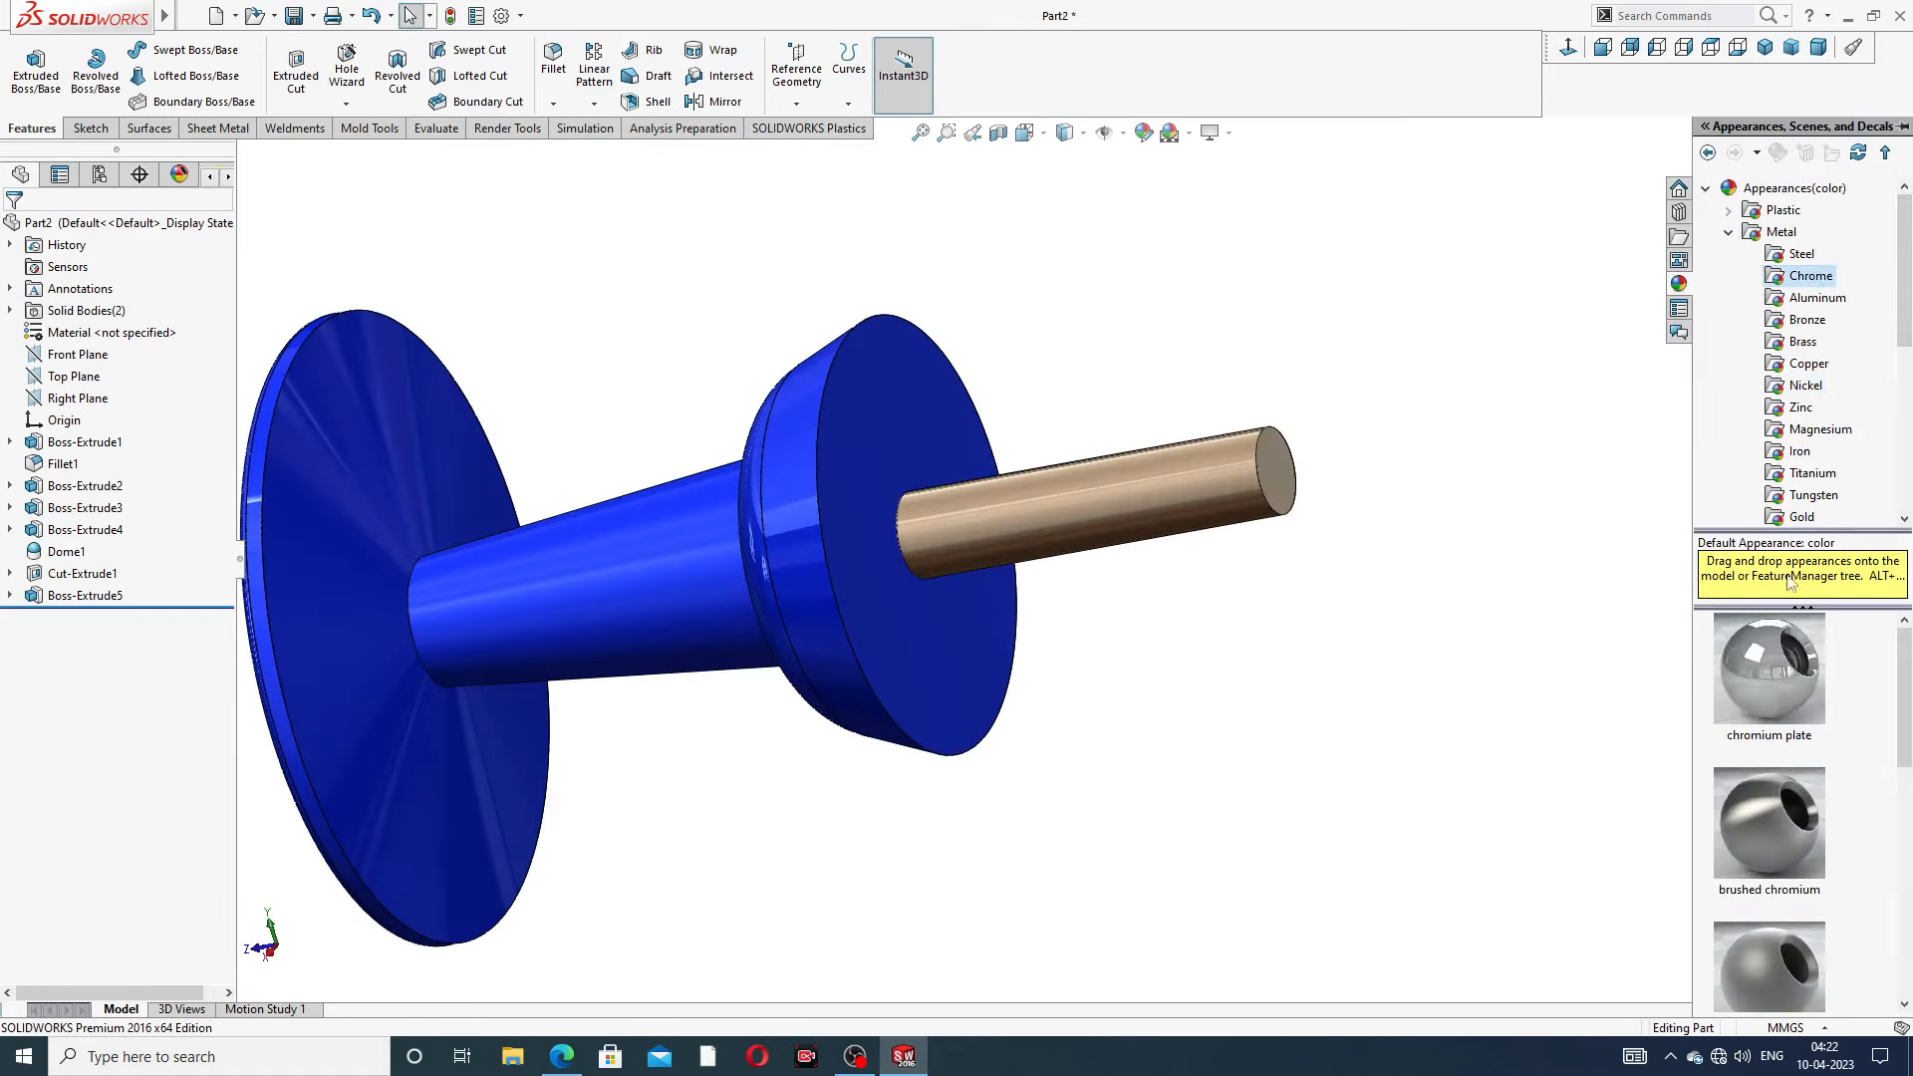
left_click(90, 596)
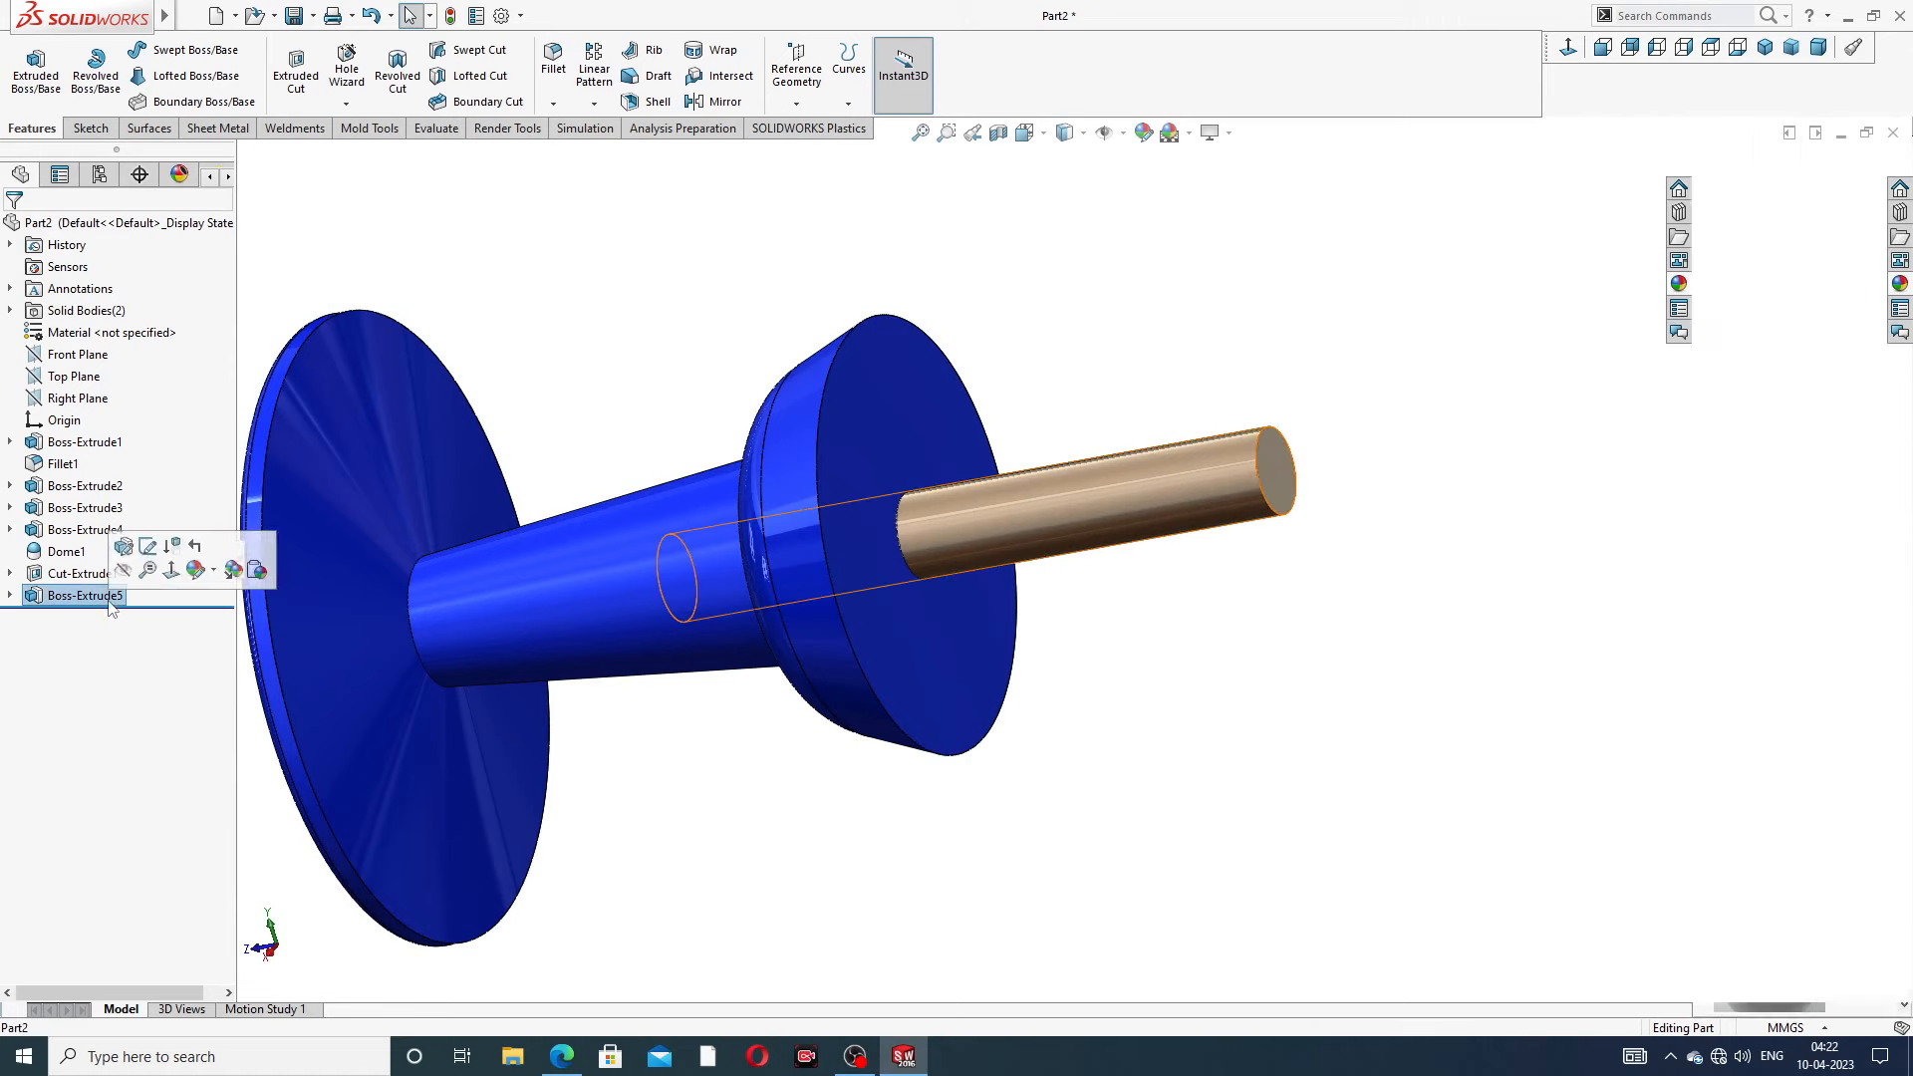
left_click(1899, 284)
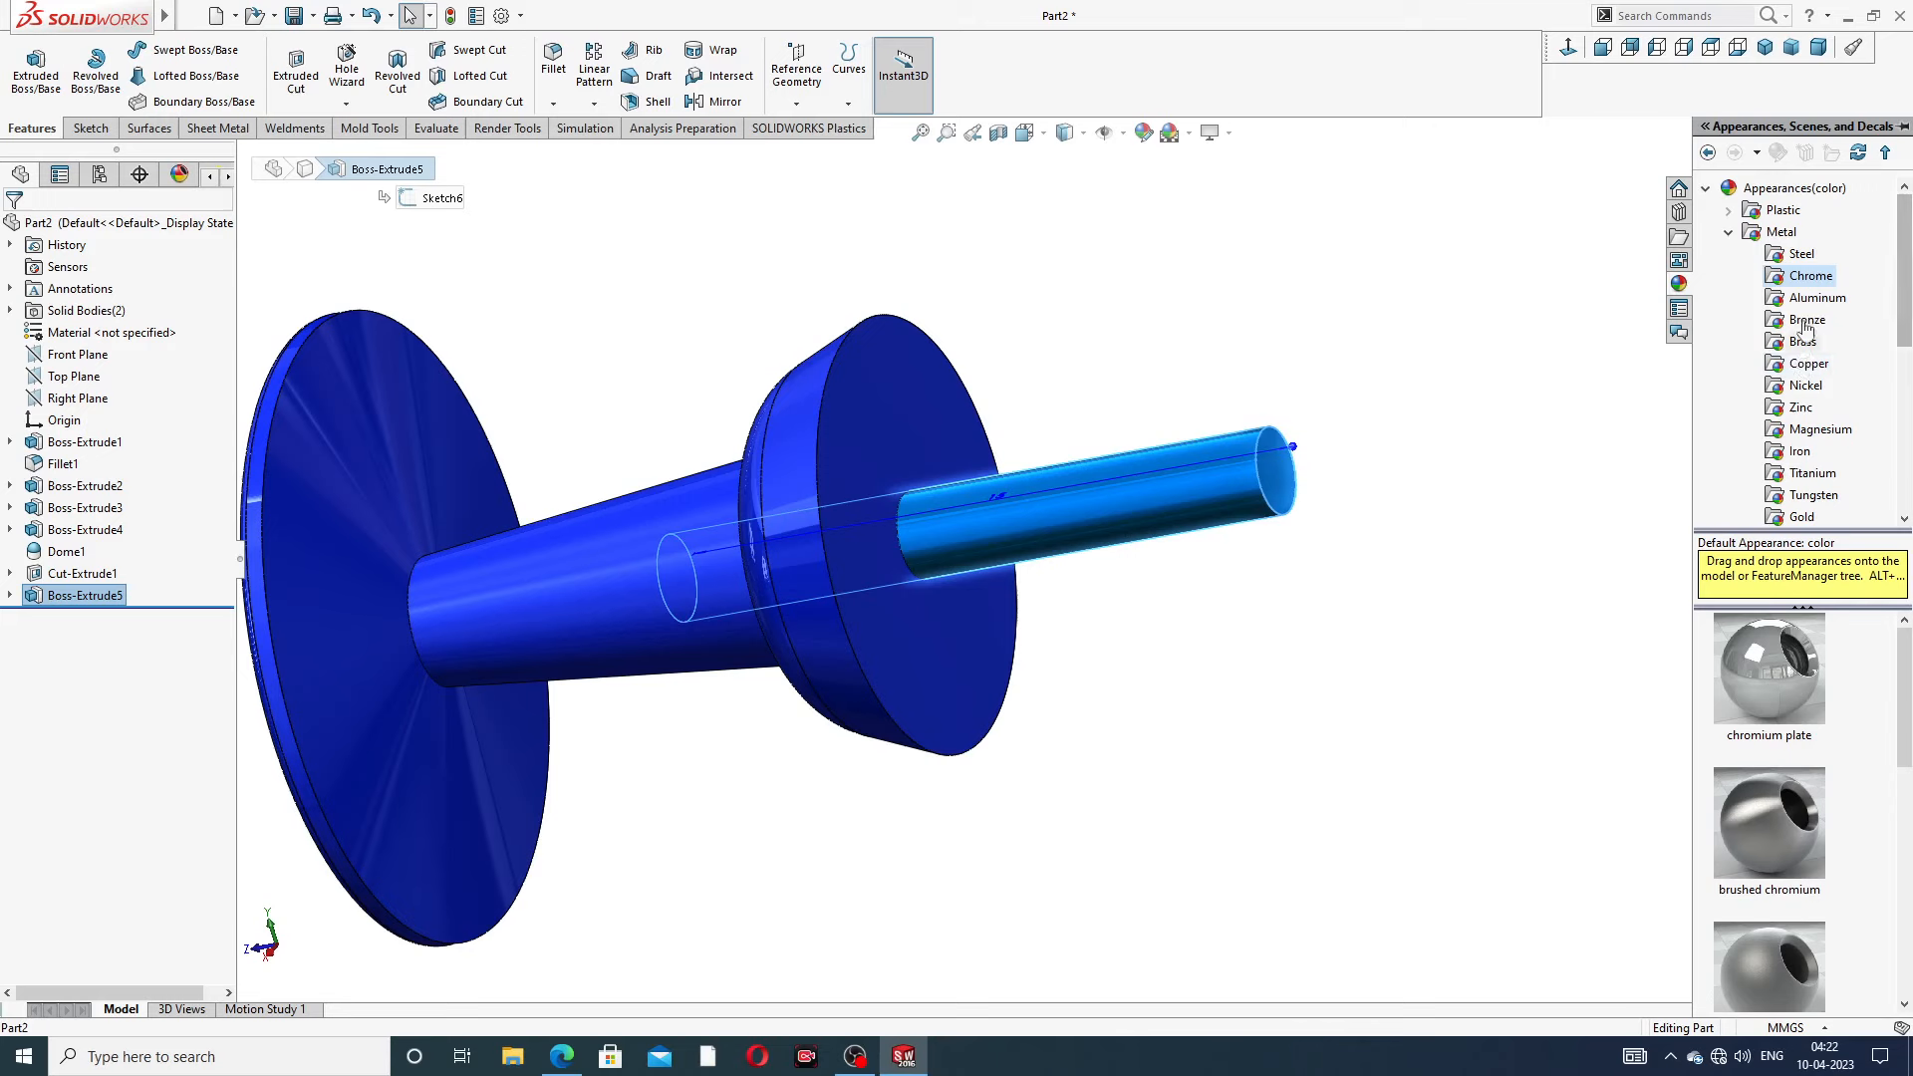
double_click(1777, 647)
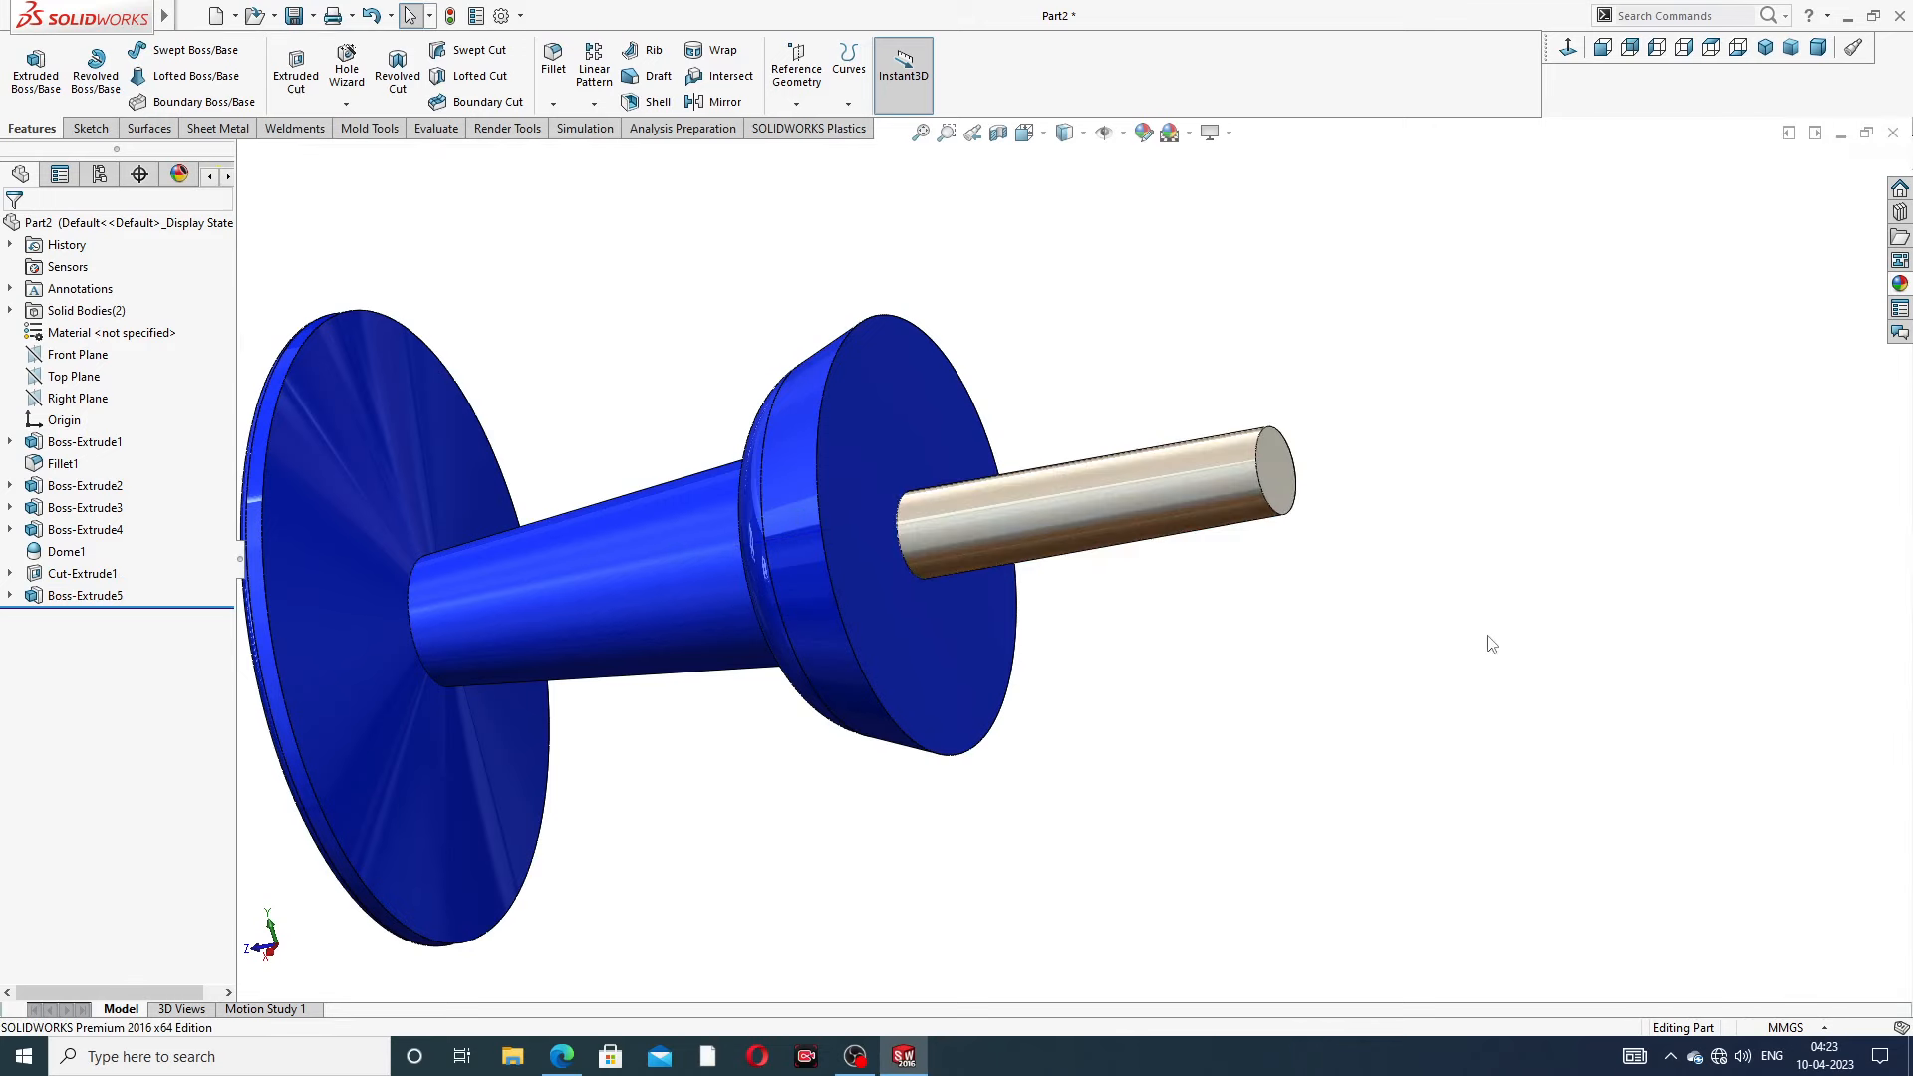
Start a sketch on the needle's flat end face and convert its circular edge into the sketch
scroll(1368, 610, "up", 3)
mouse_move(1147, 445)
middle_mouse_down()
mouse_move(1221, 452)
mouse_move(1158, 457)
mouse_move(1173, 459)
middle_mouse_up()
scroll(1030, 556, "down", 2)
middle_click_drag(1315, 472, 1243, 494)
scroll(1315, 499, "down", 3)
left_click(1243, 494)
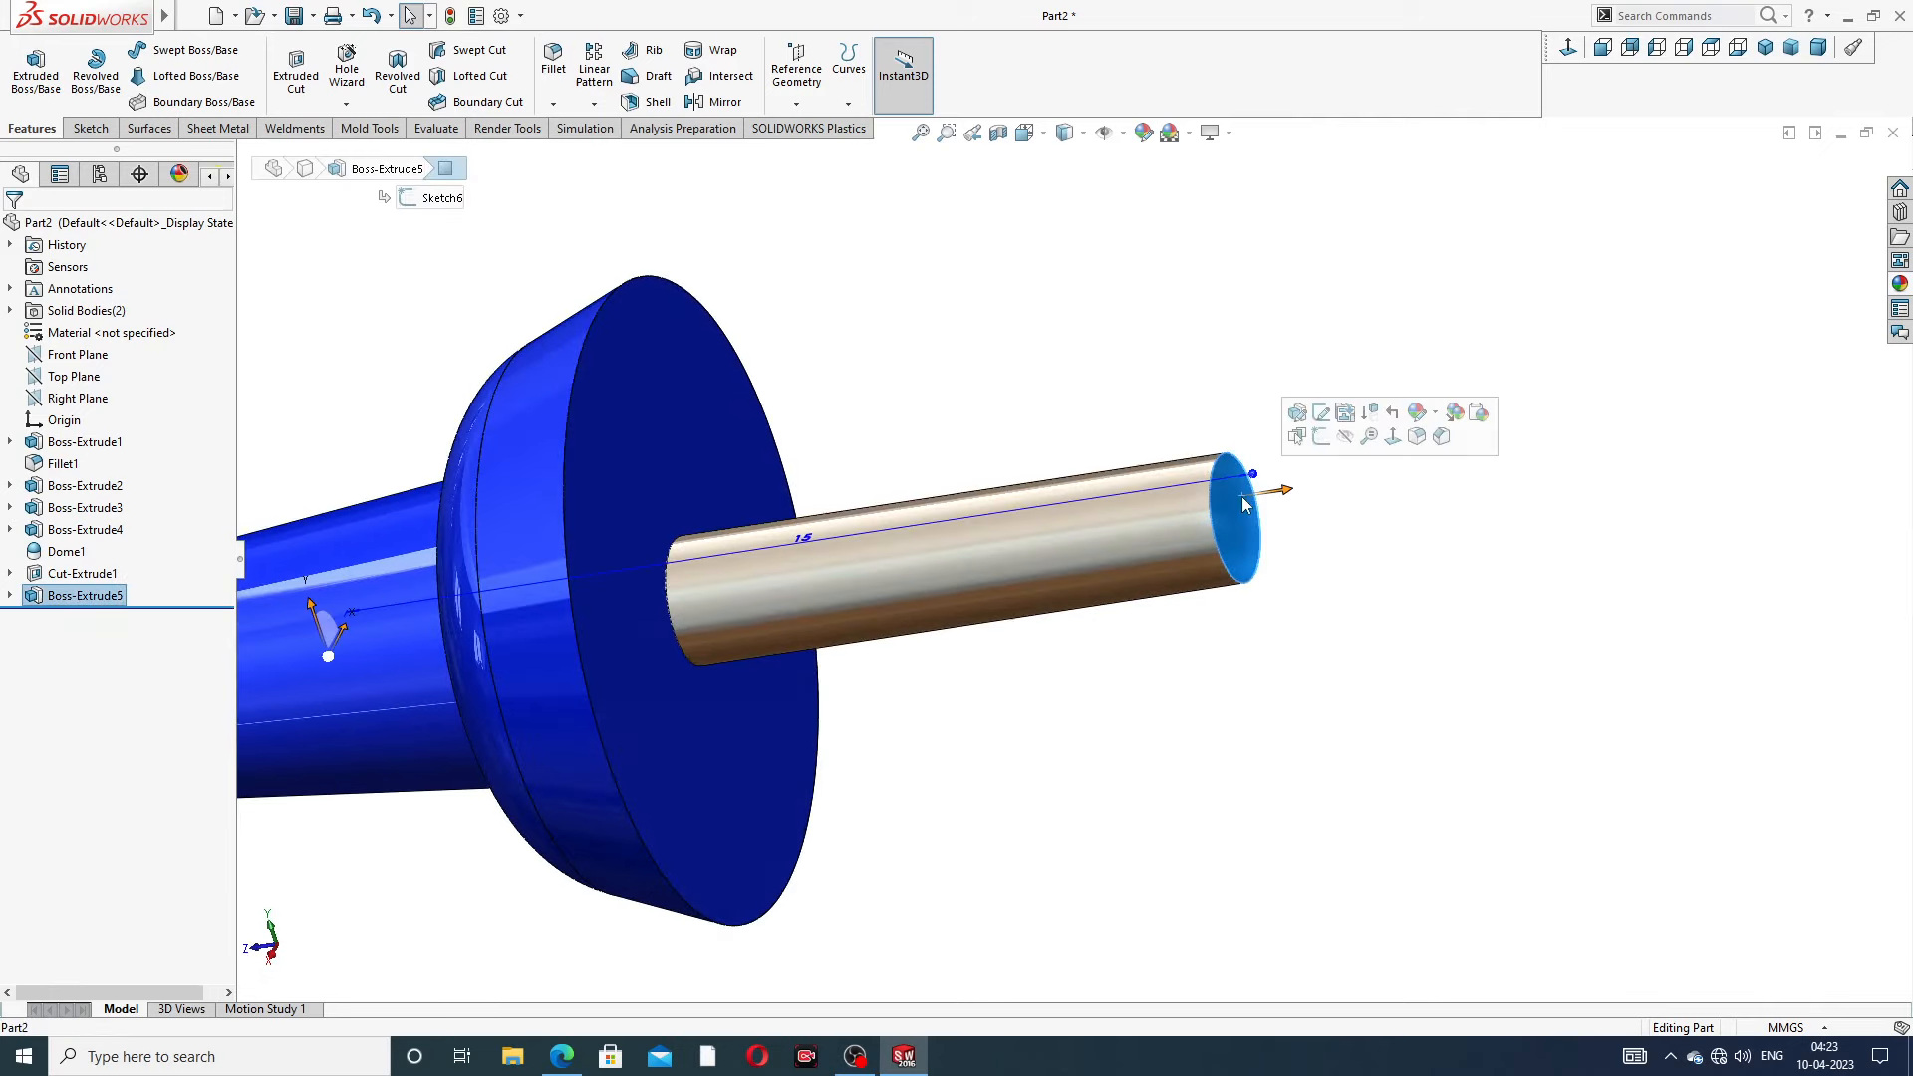
left_click(1320, 437)
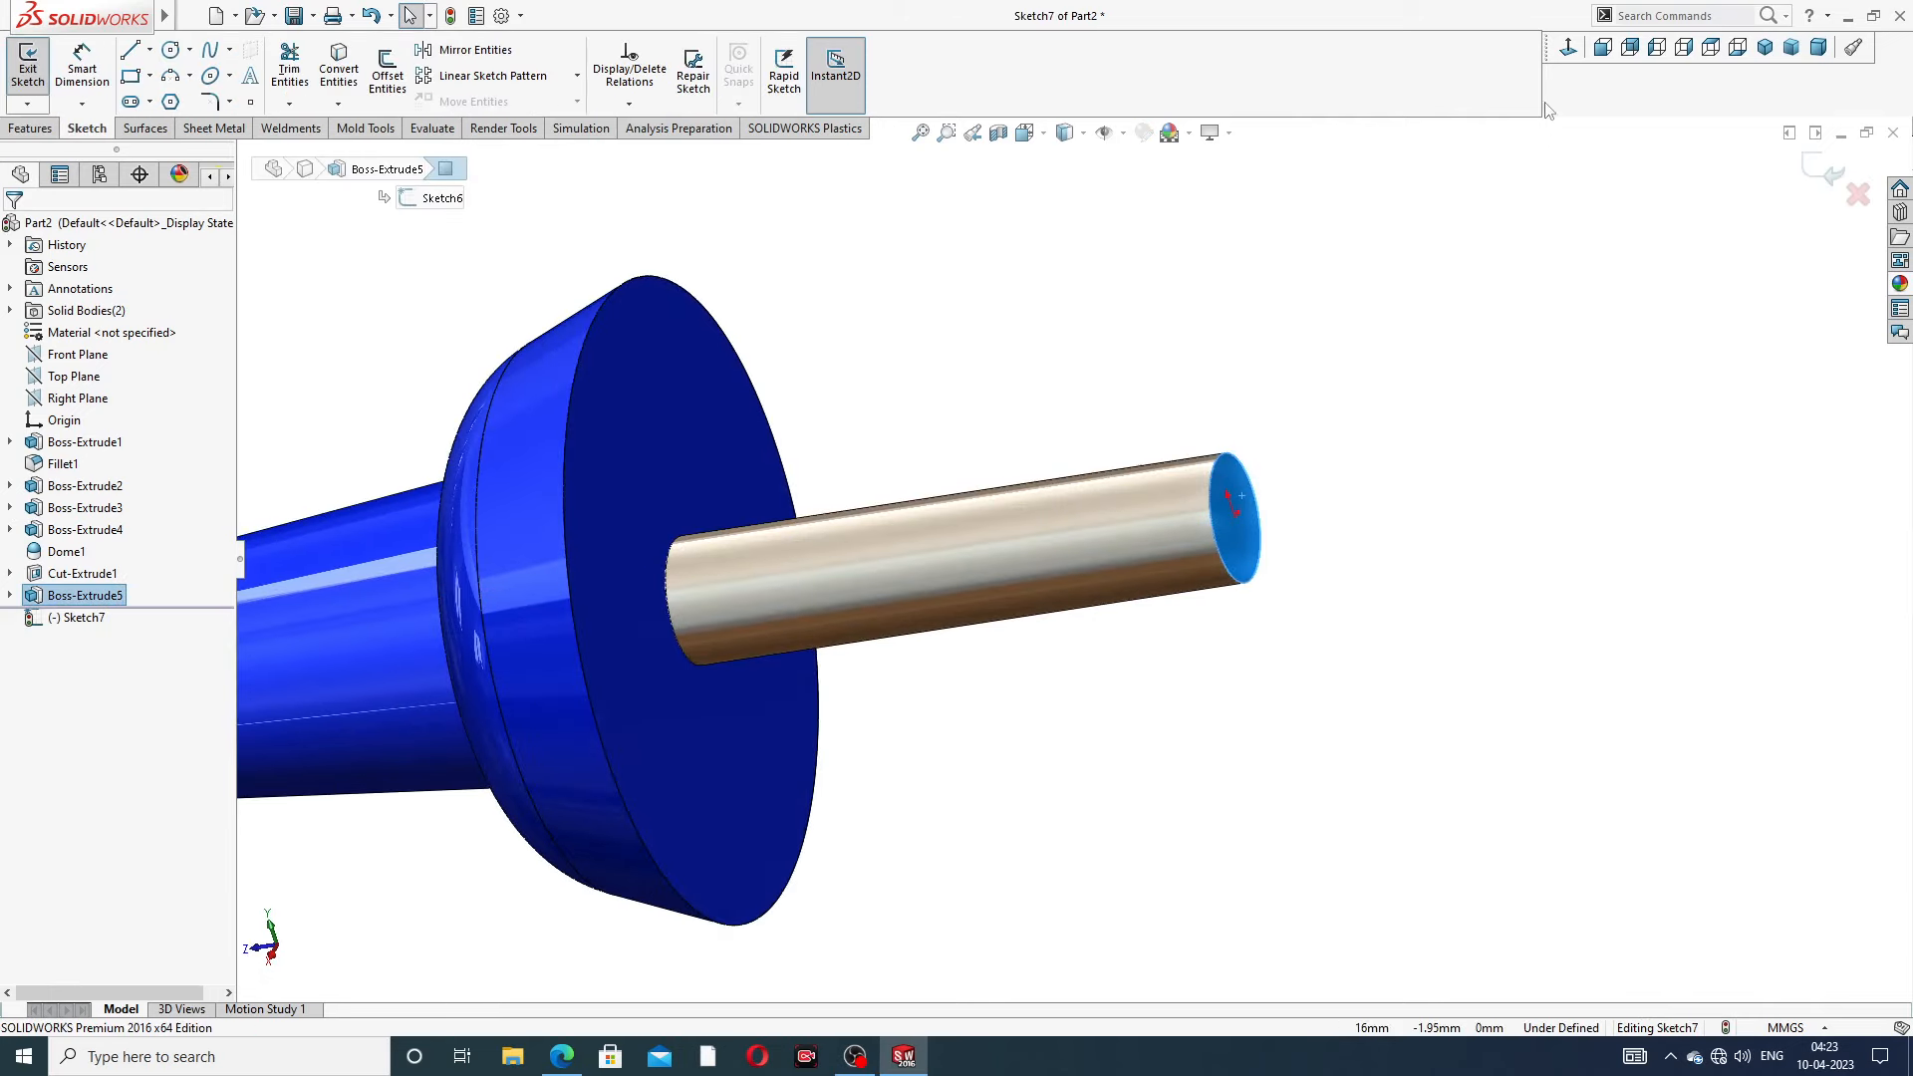
left_click(342, 70)
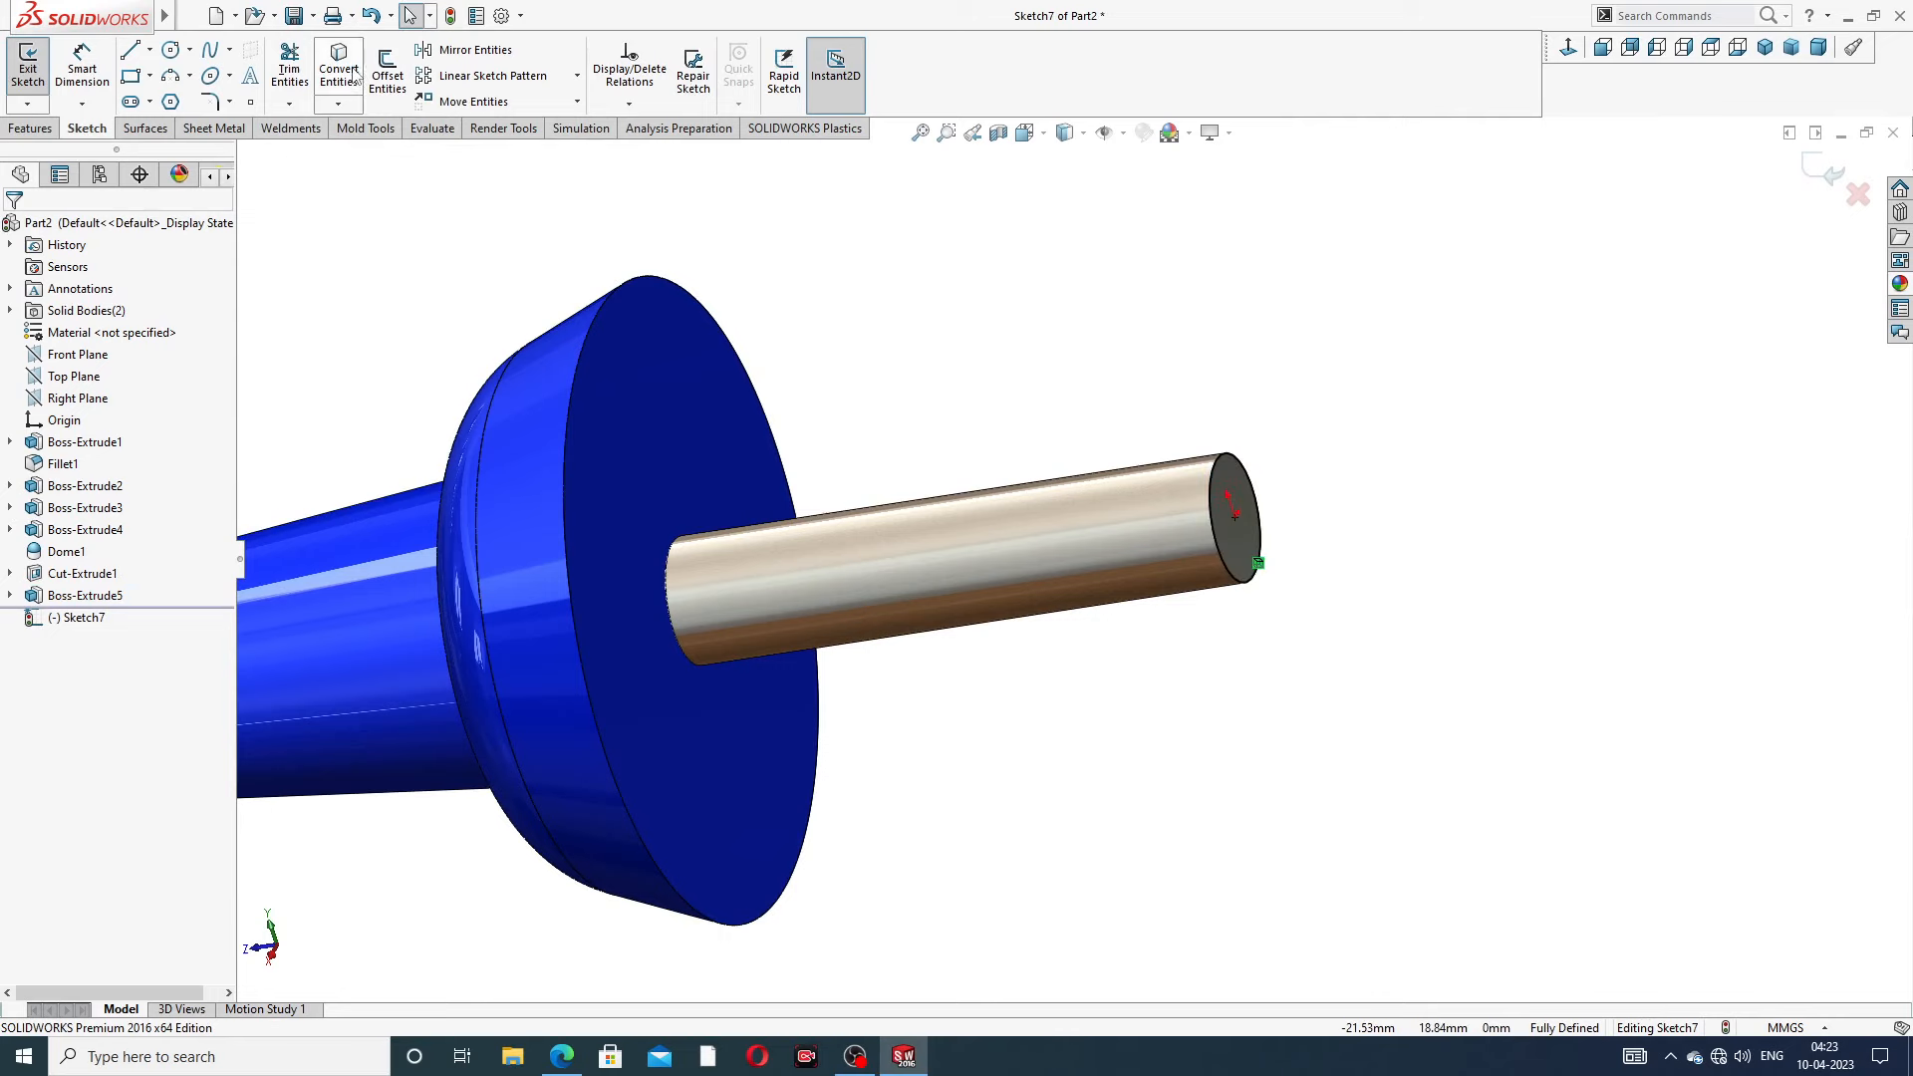
Start a blind boss extrusion of the converted circle with a depth of 3 mm
left_click(30, 128)
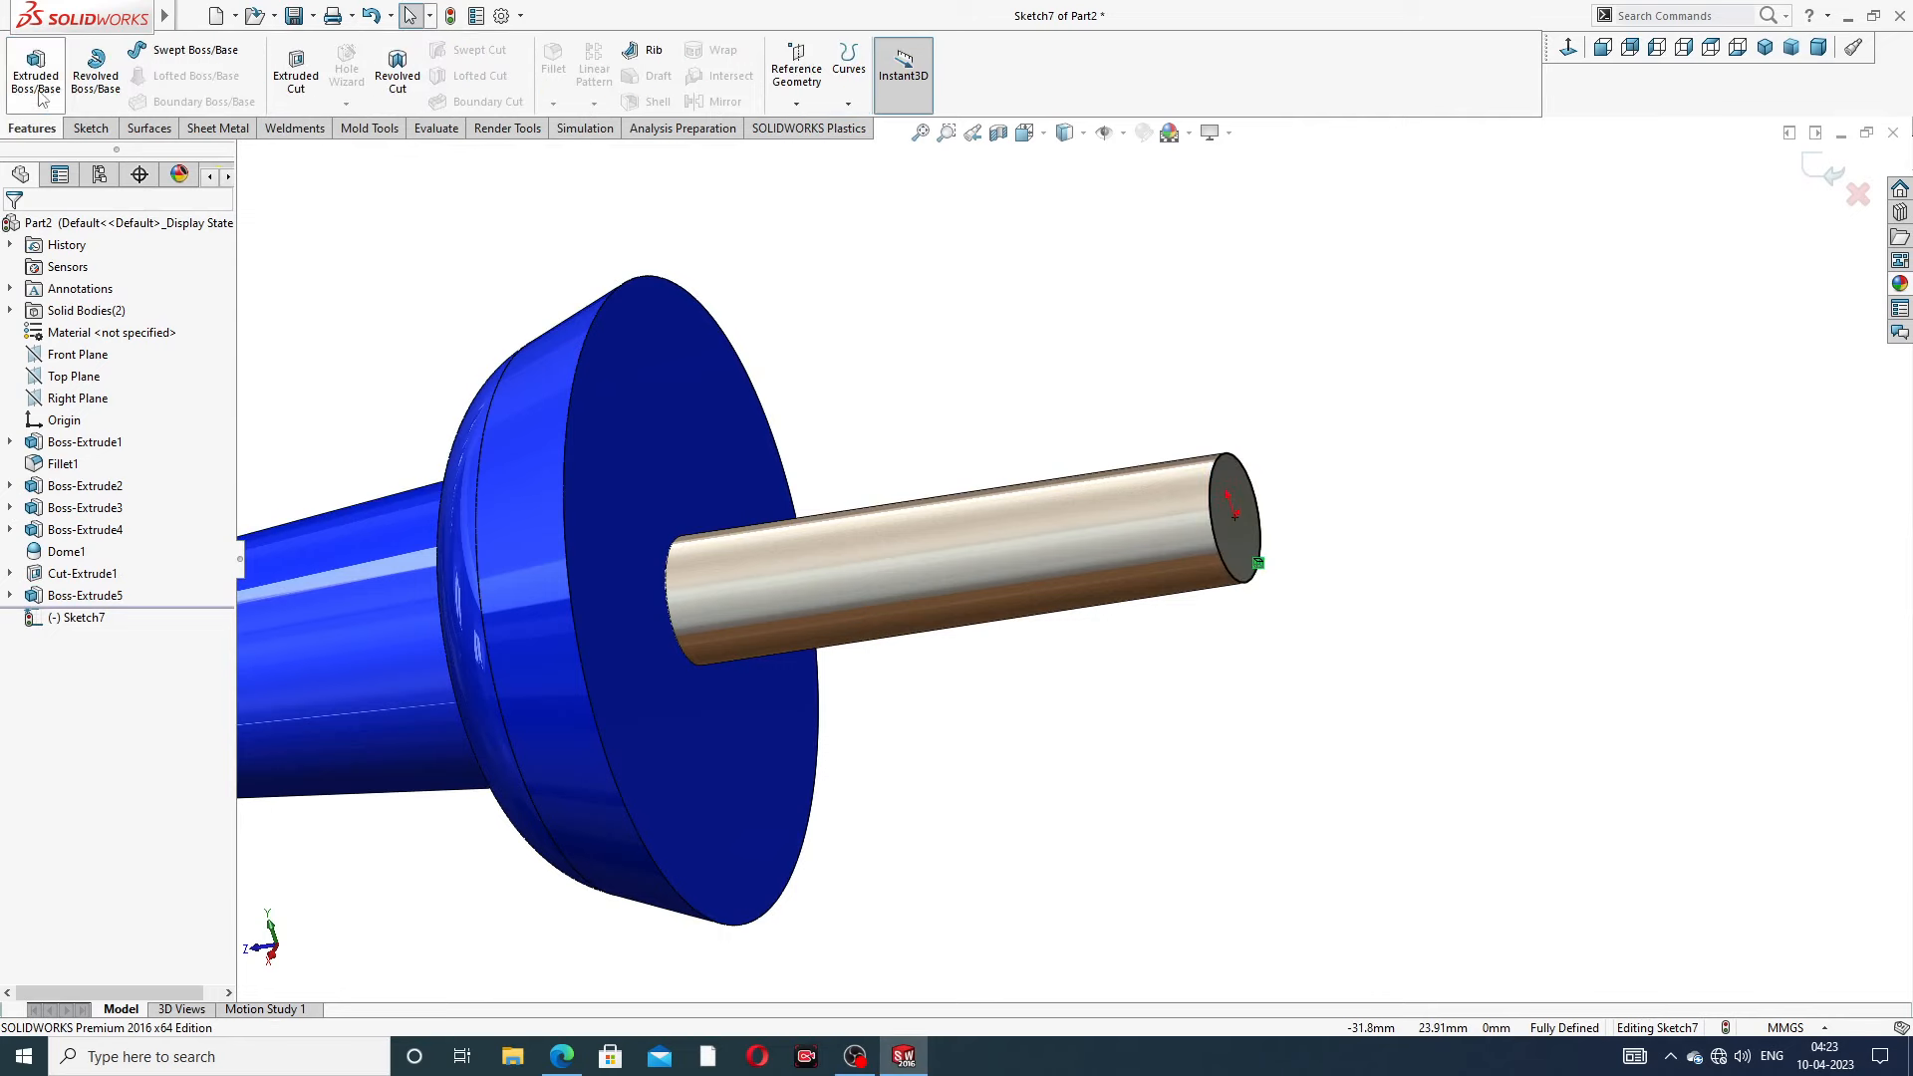
left_click(36, 69)
scroll(1041, 412, "up", 4)
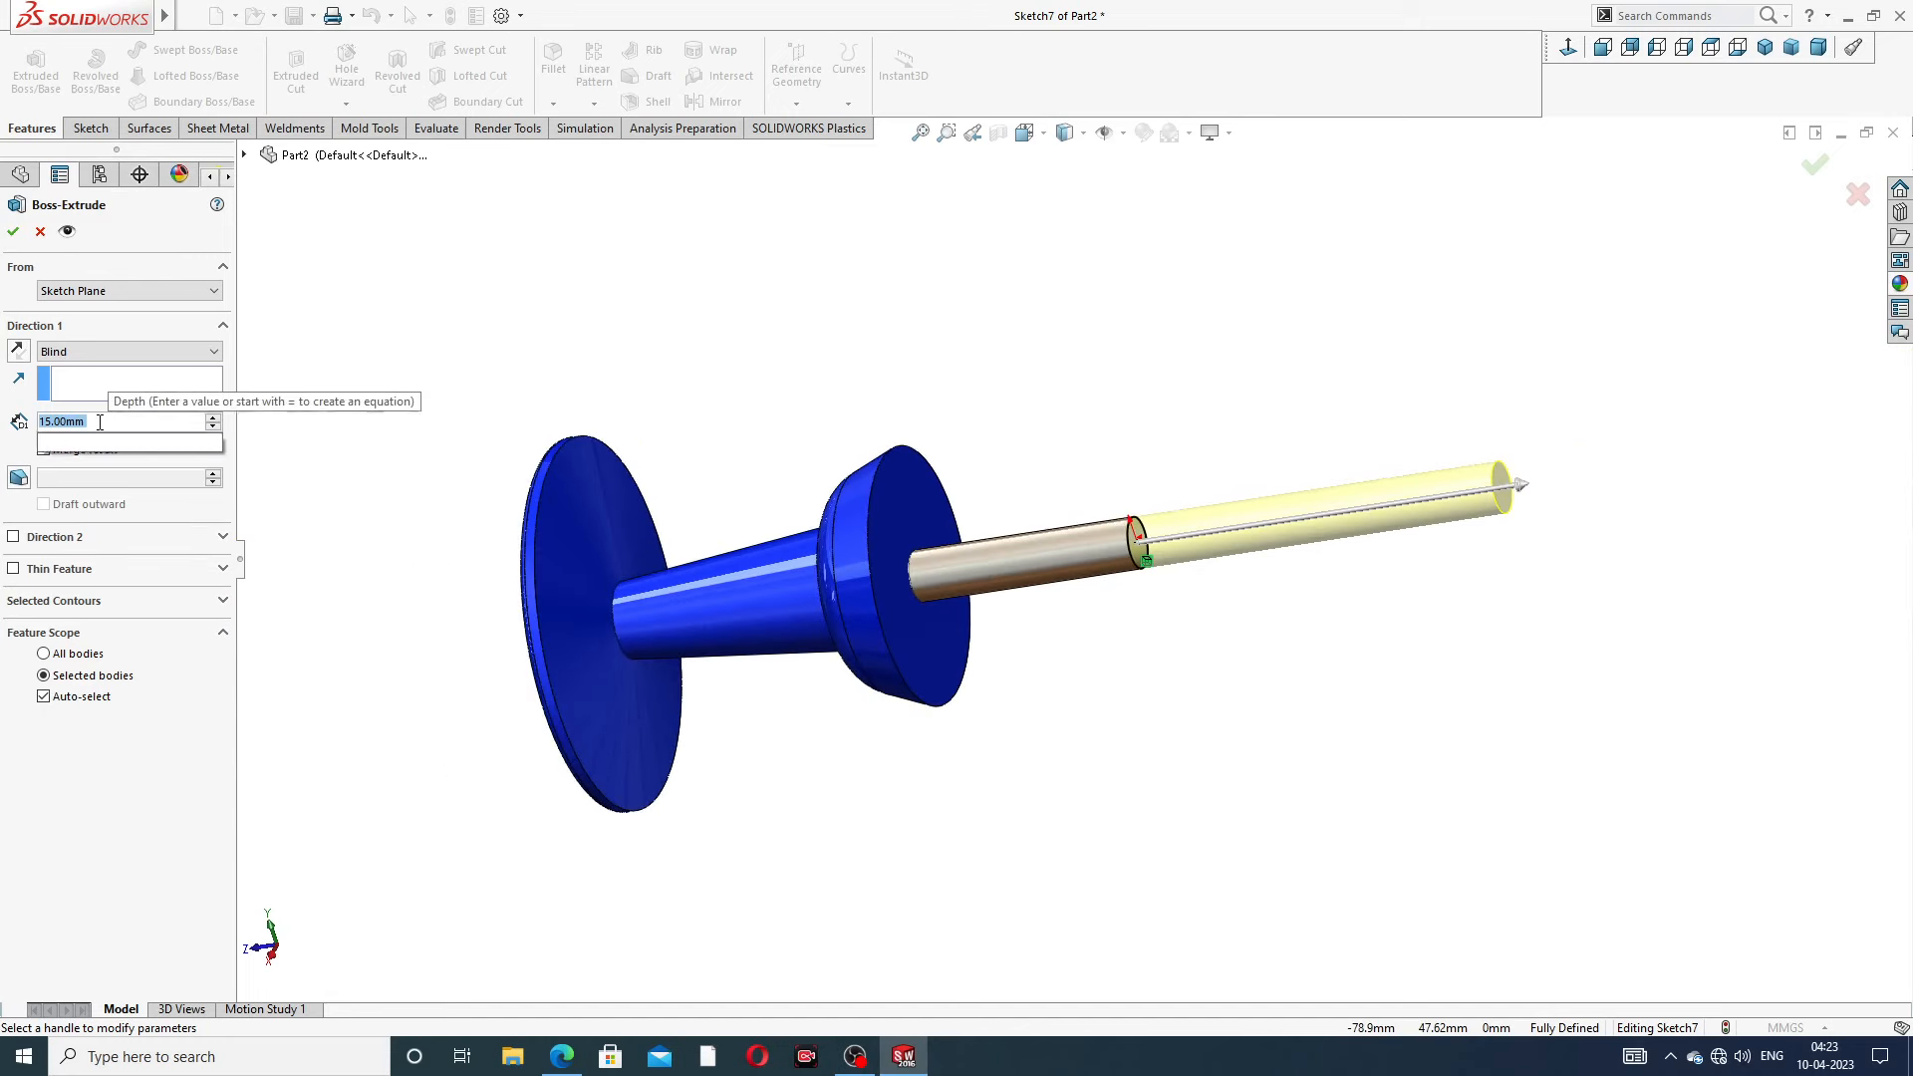
type("3")
key("Return")
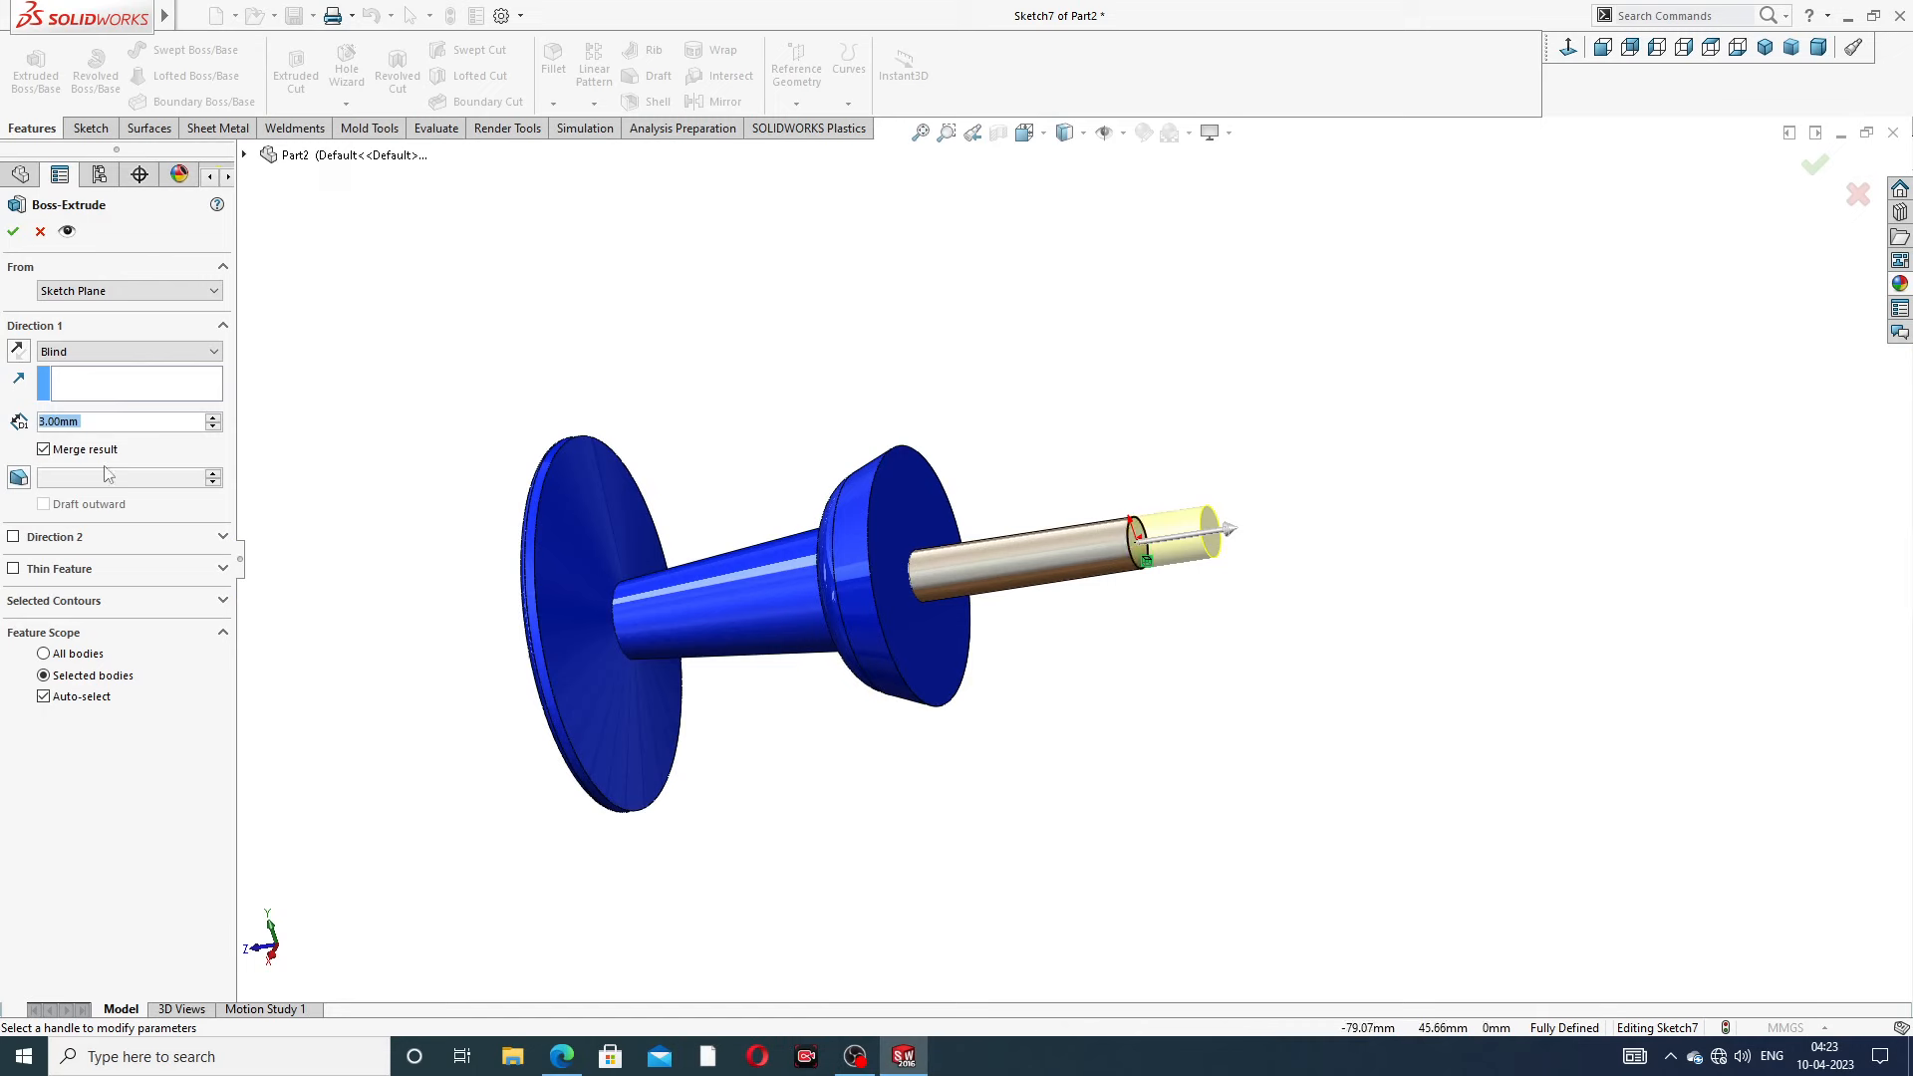
Check the PDF drawing for the tip angle, give the extrusion a 19-degree inward draft and finish the merged boss
left_click(19, 482)
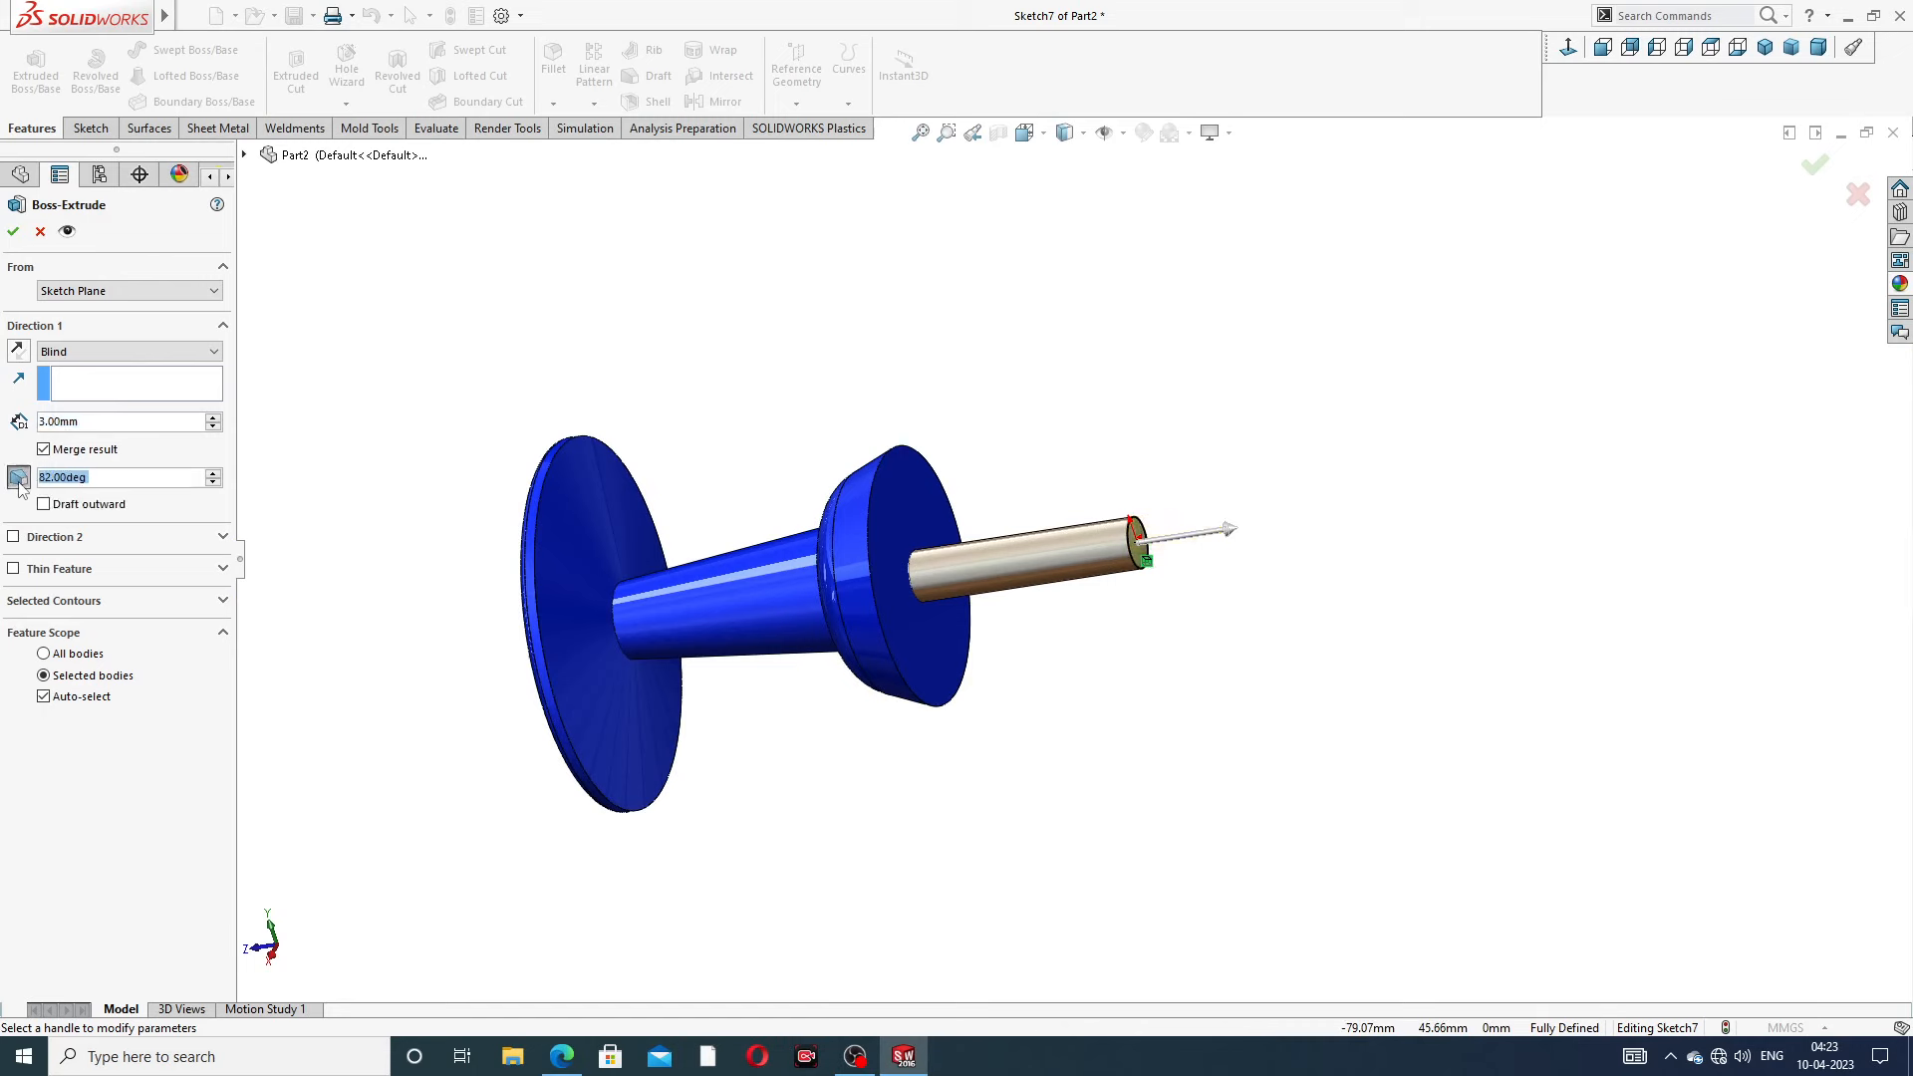
left_click(561, 1055)
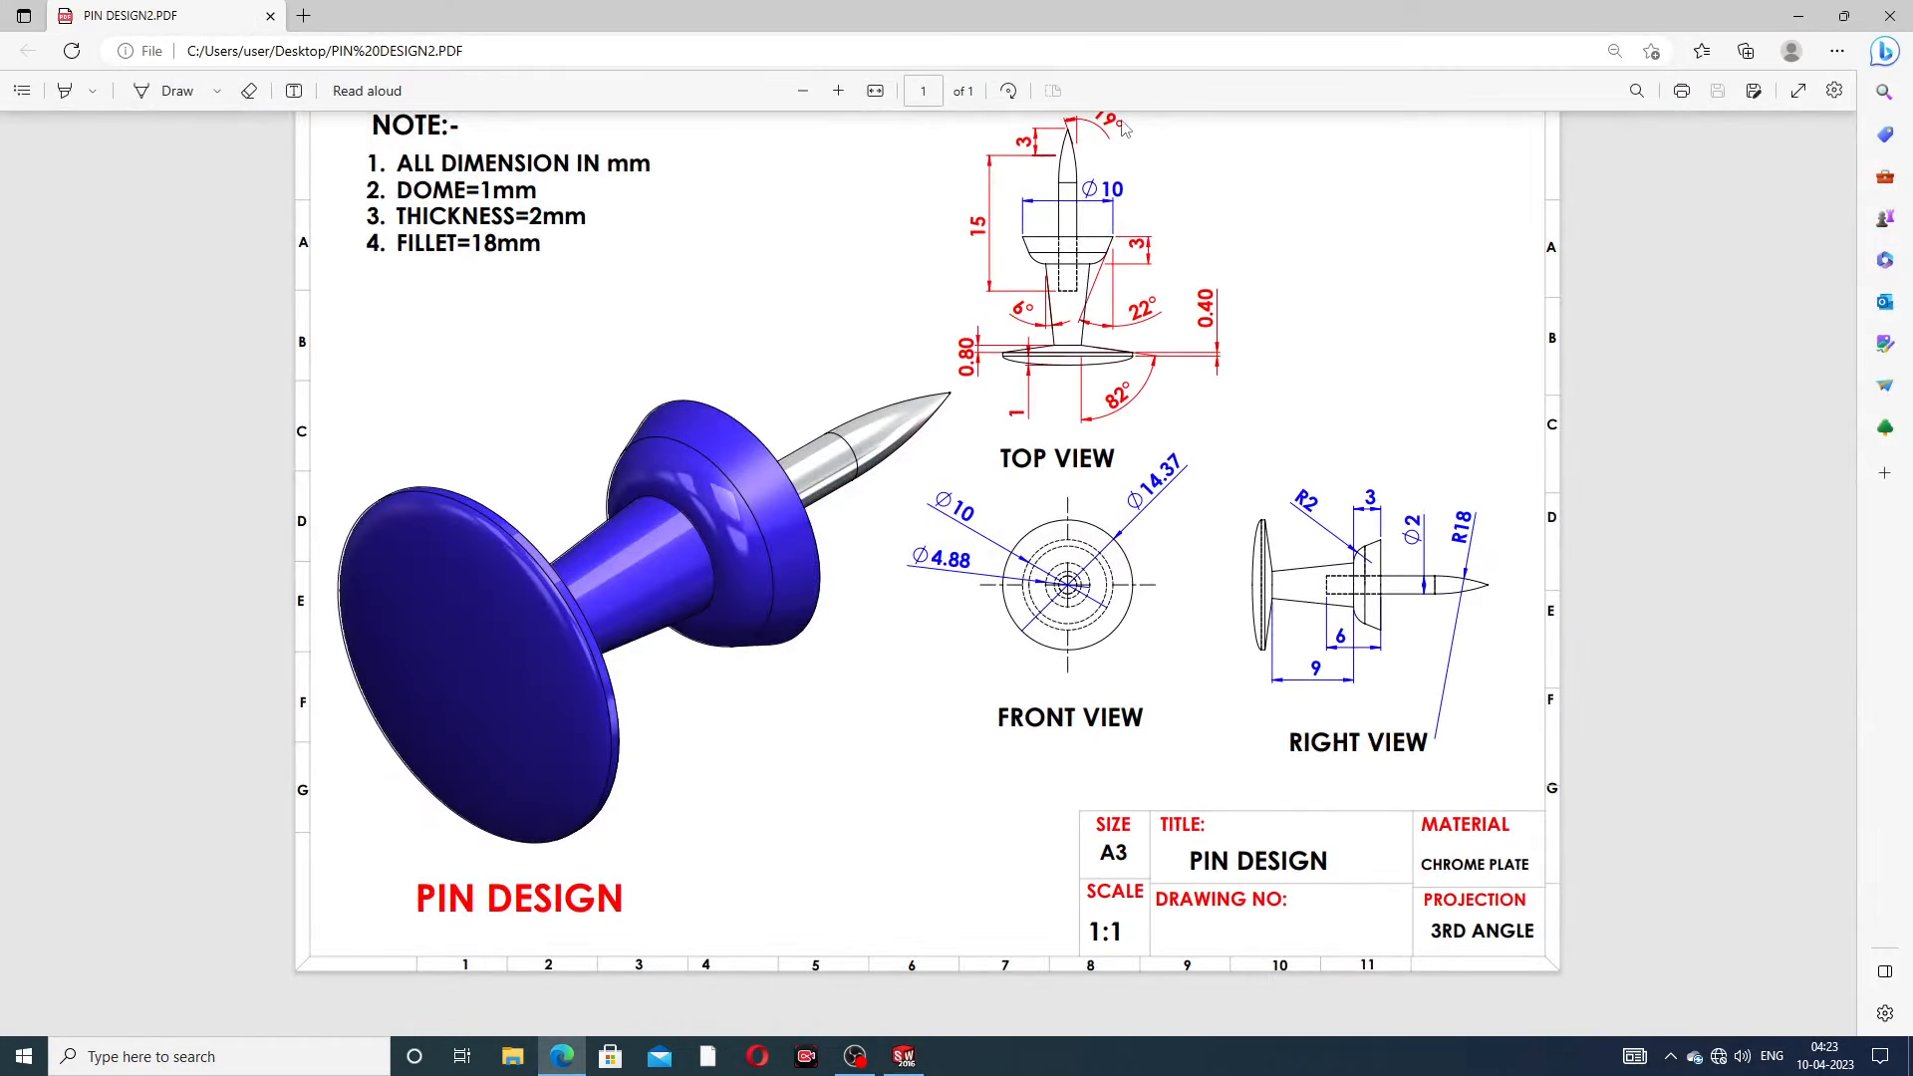
left_click(557, 1054)
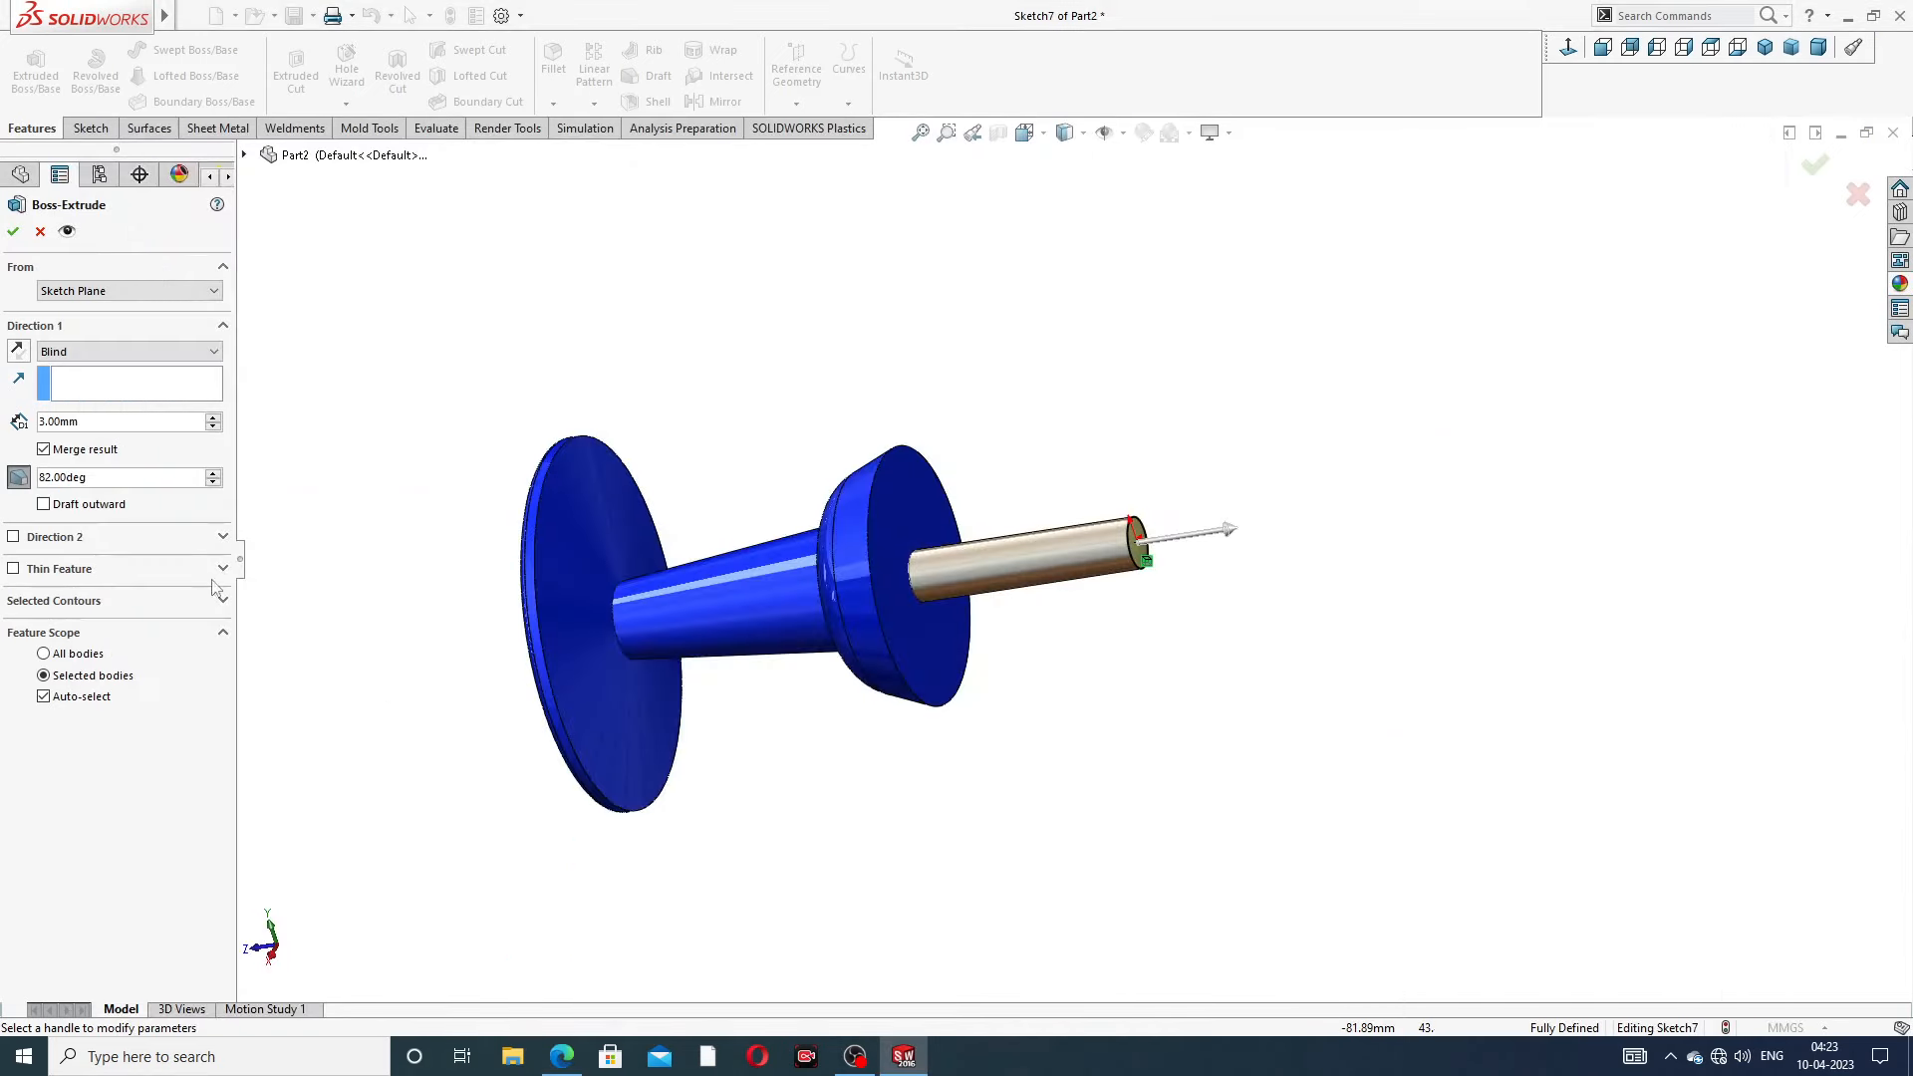
type("19")
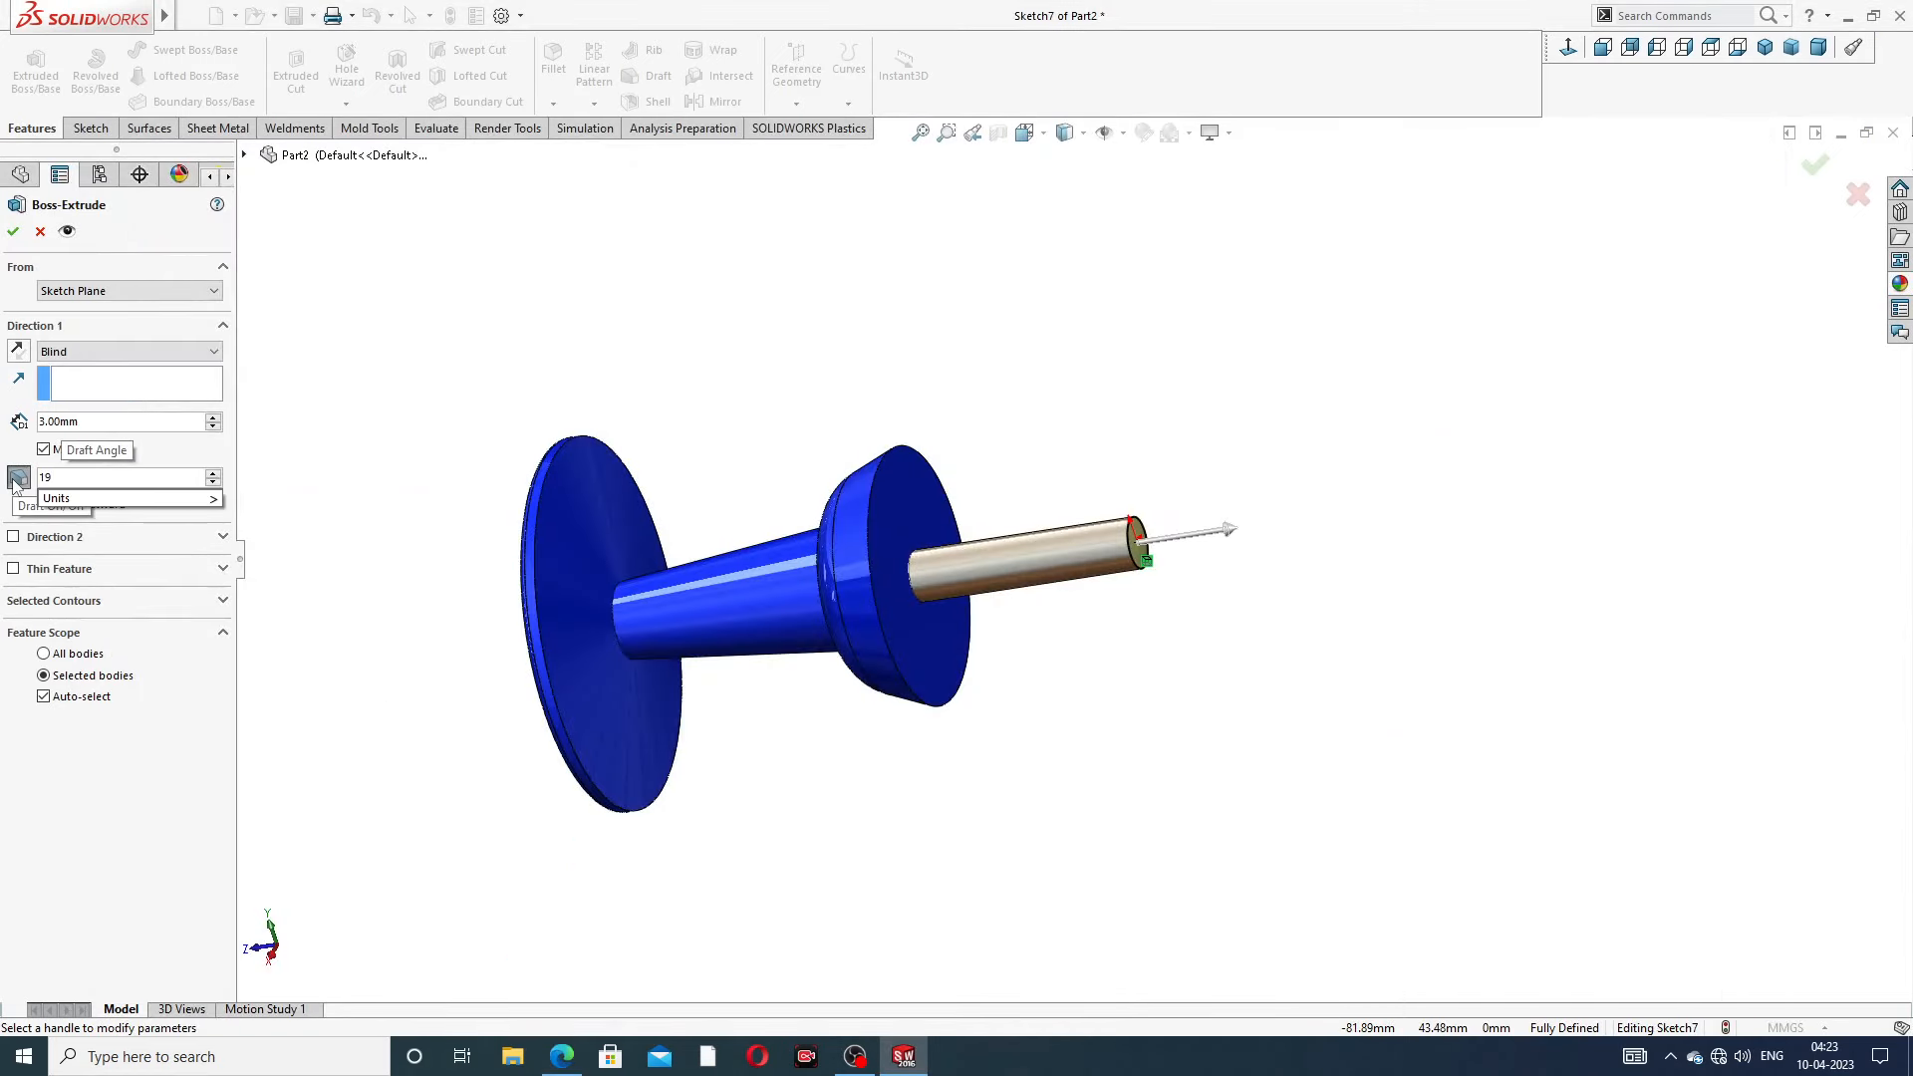
key("Return")
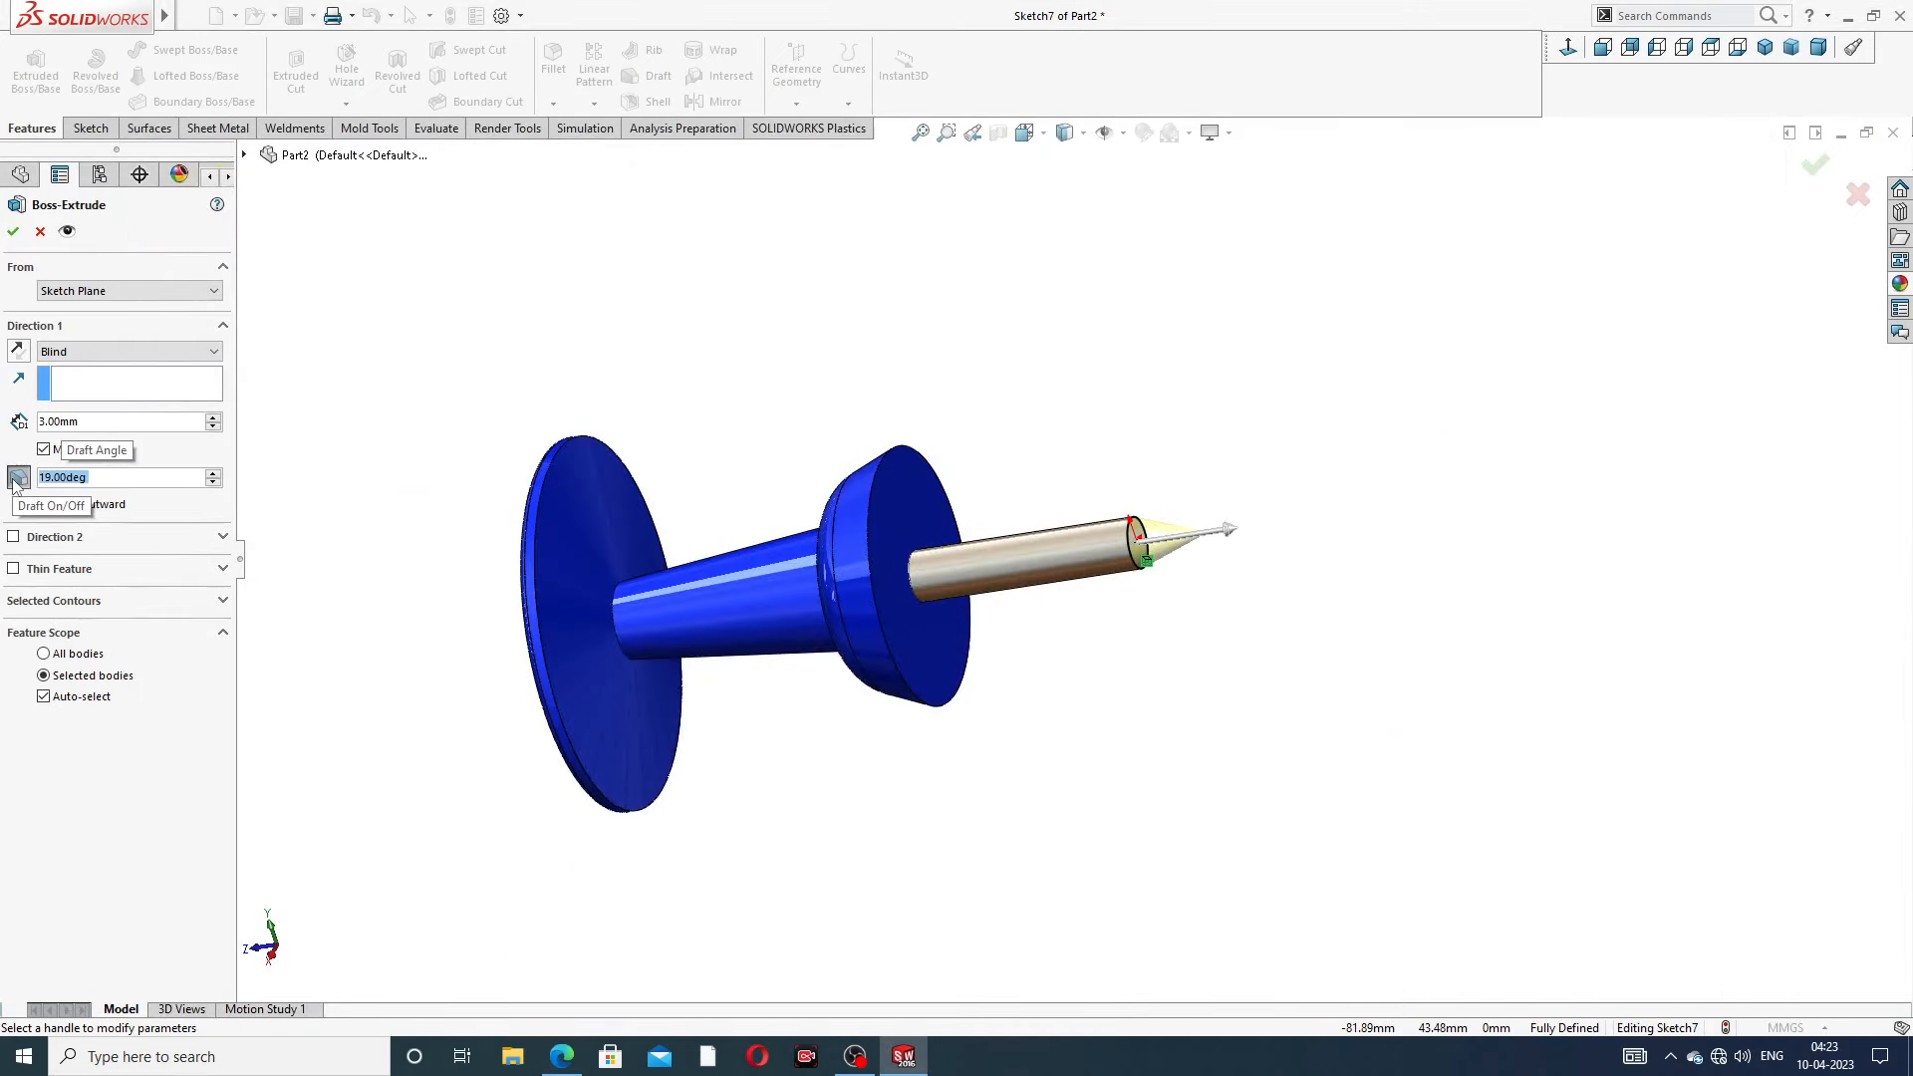
scroll(1106, 553, "up", 5)
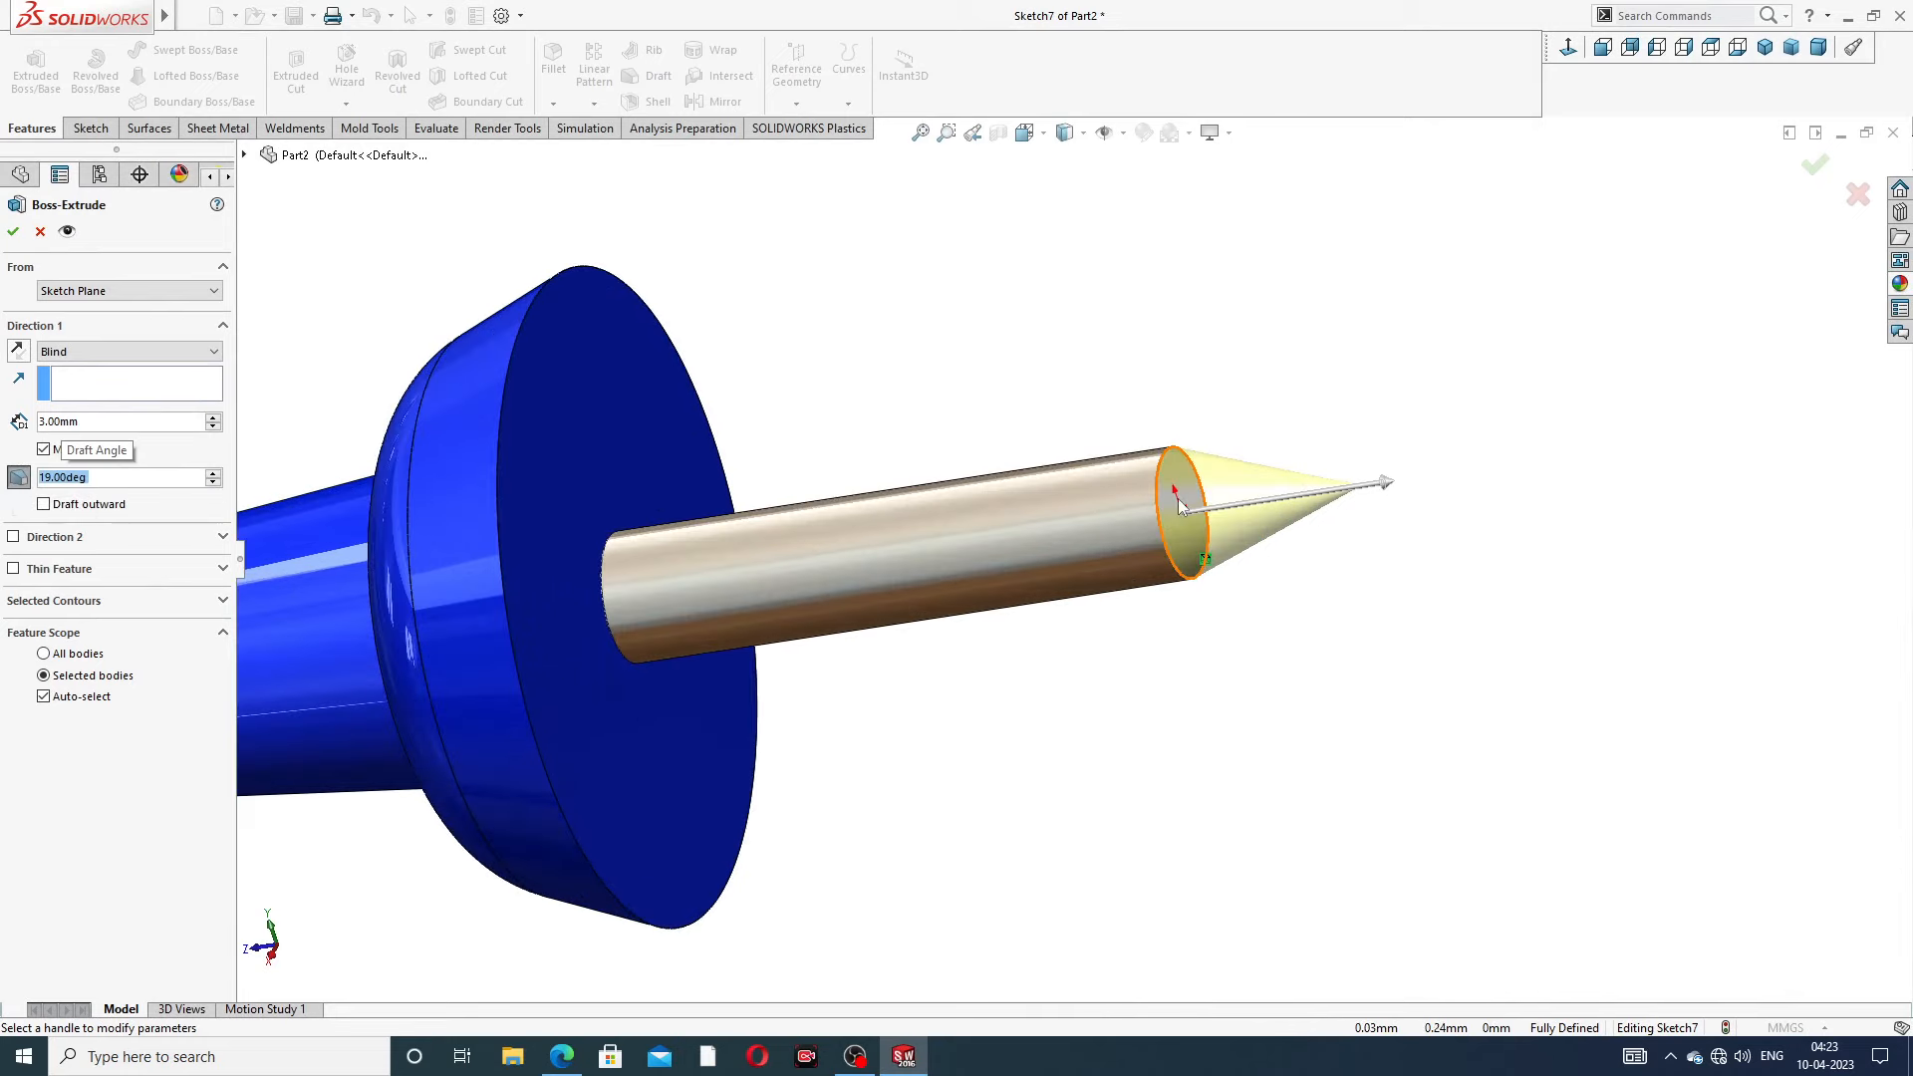
middle_click_drag(1326, 512, 1435, 508)
left_click(13, 231)
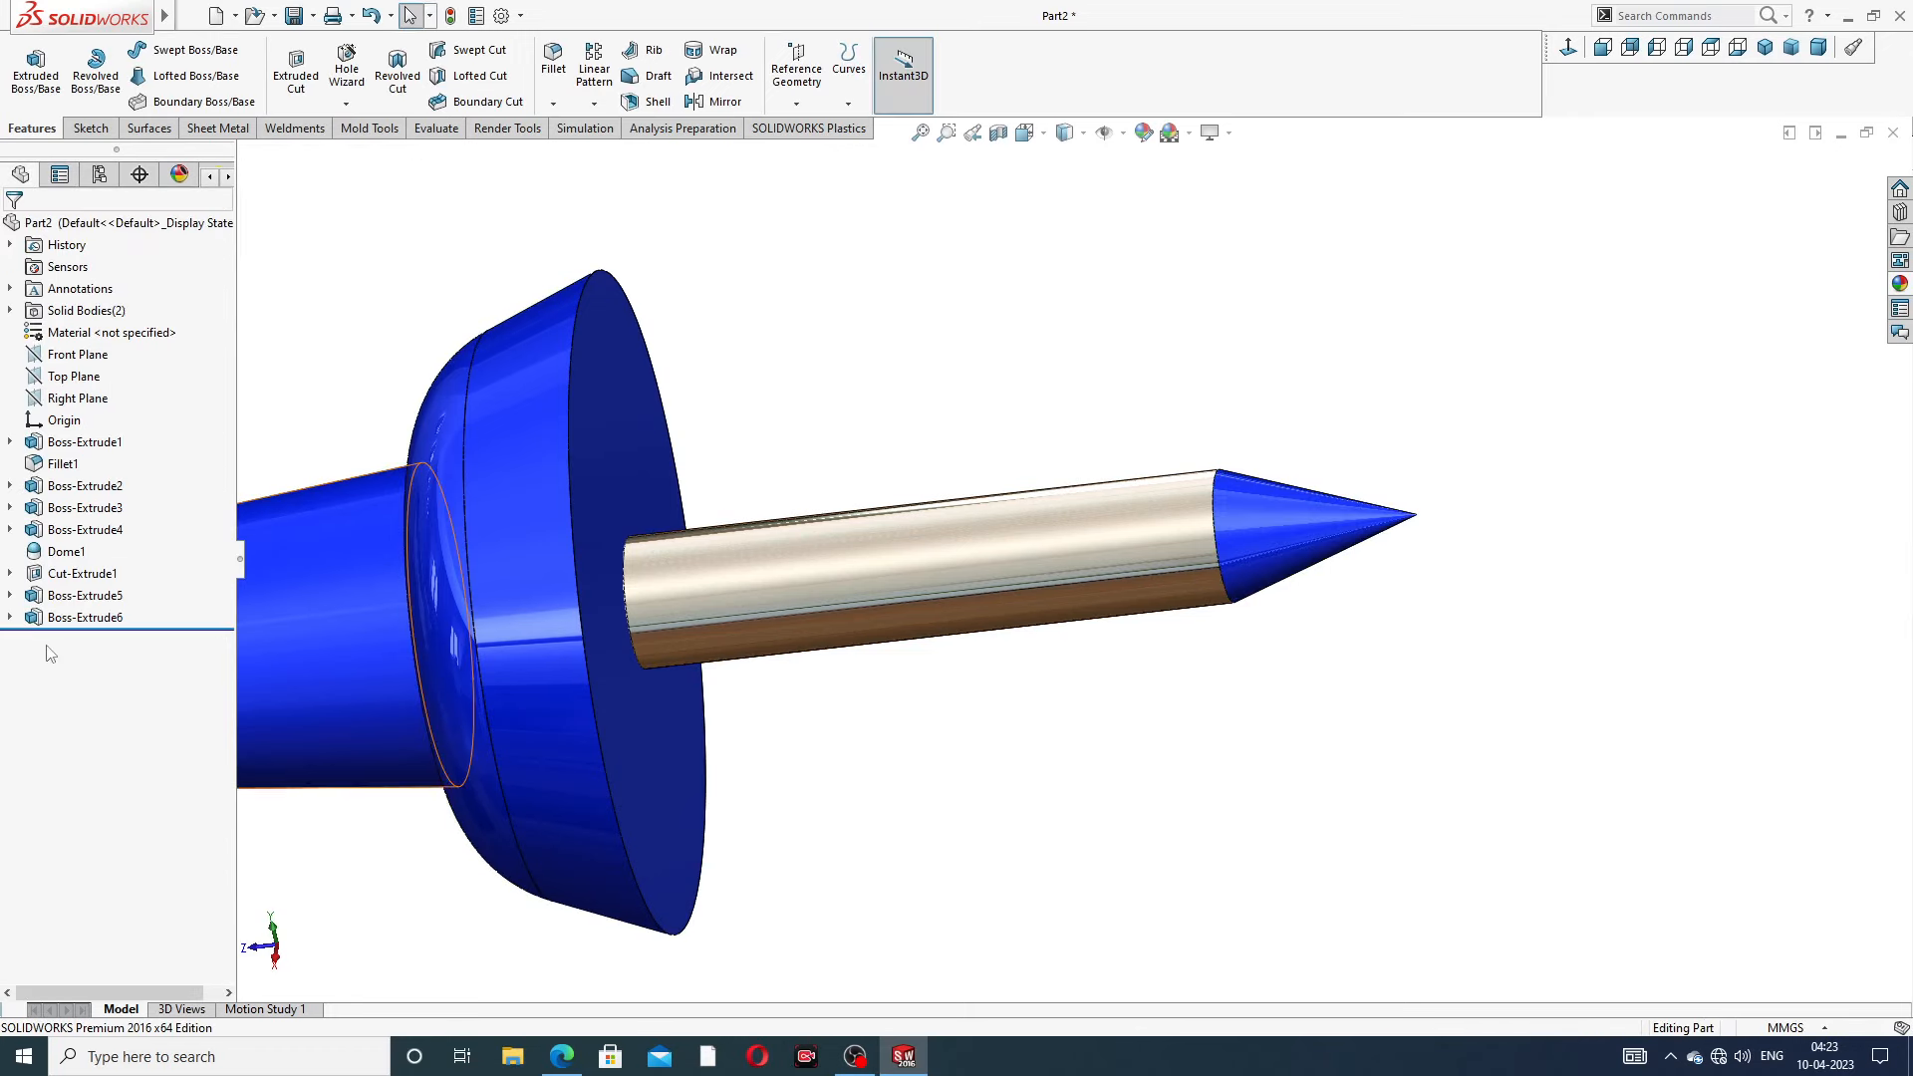
Apply the chromium plate appearance to the tapered tip extrusion only
left_click(1305, 523)
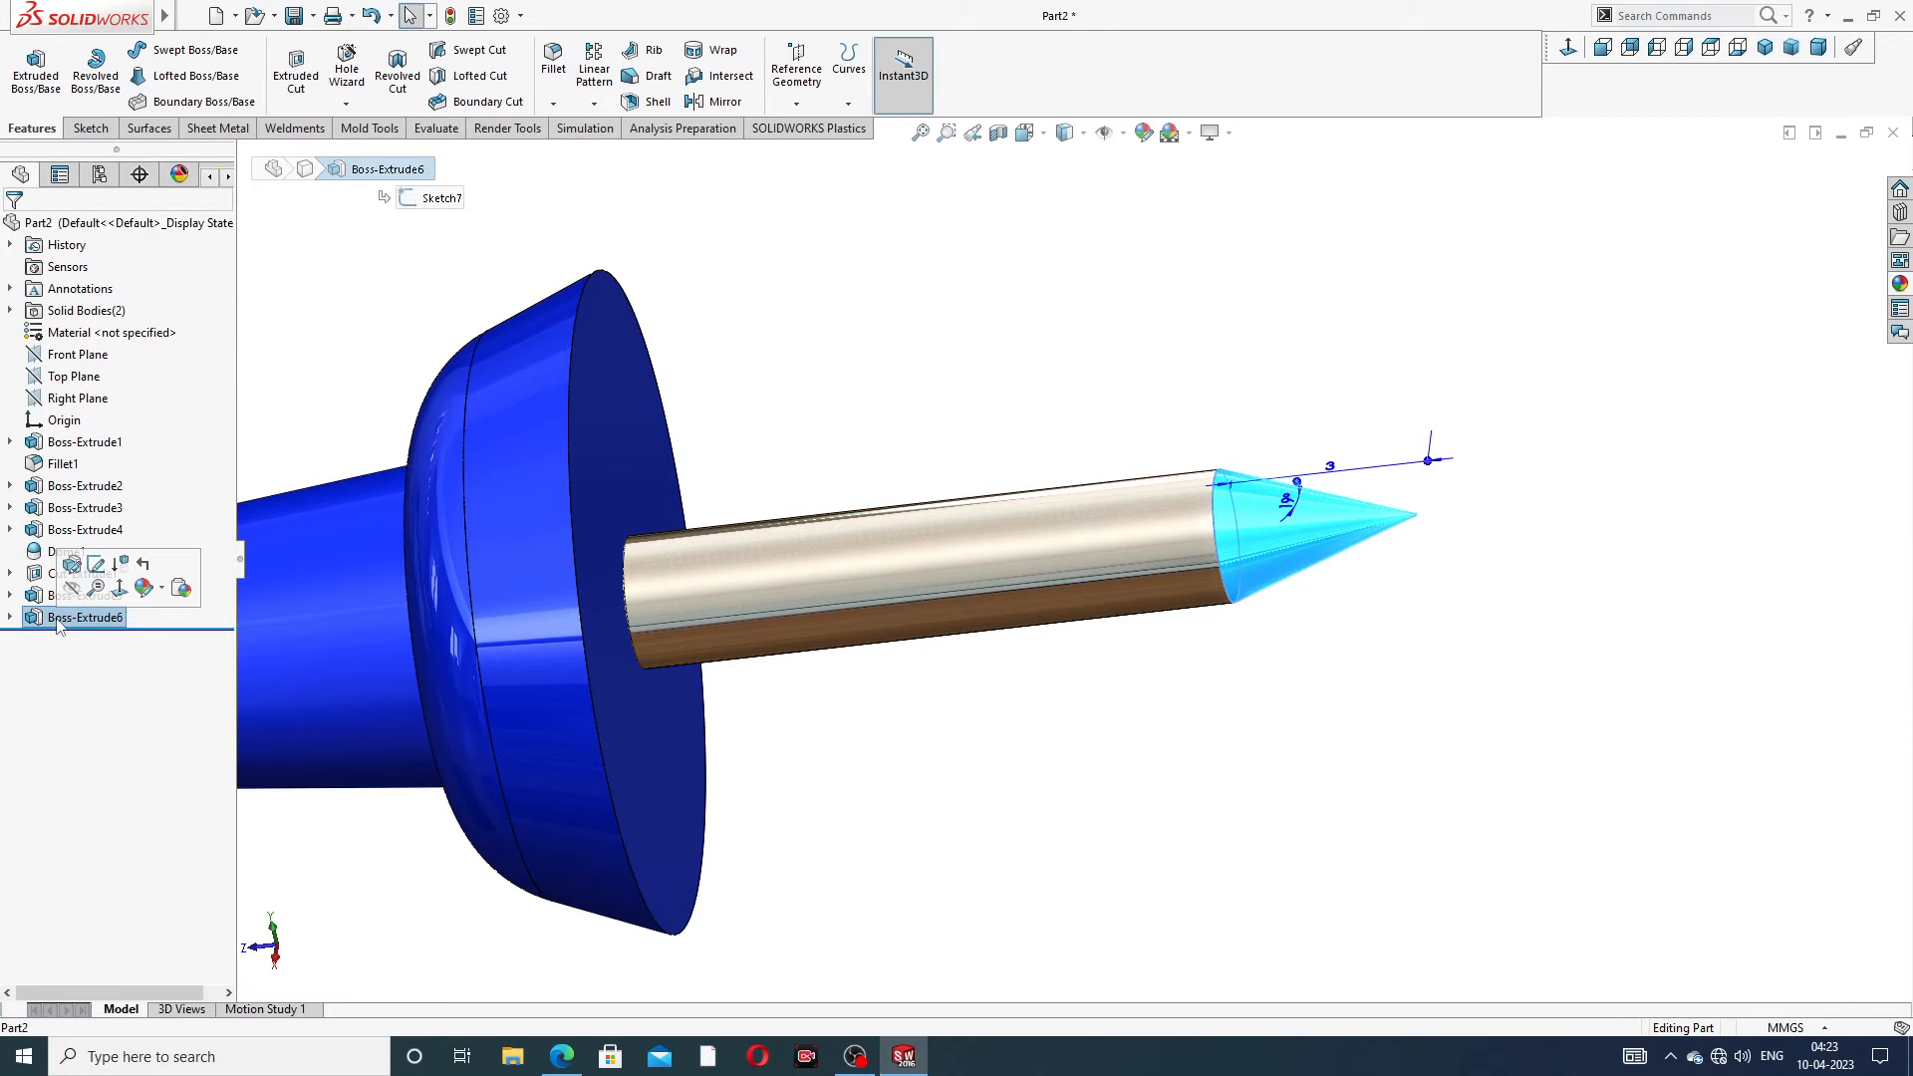
left_click(1899, 285)
left_click(1773, 663)
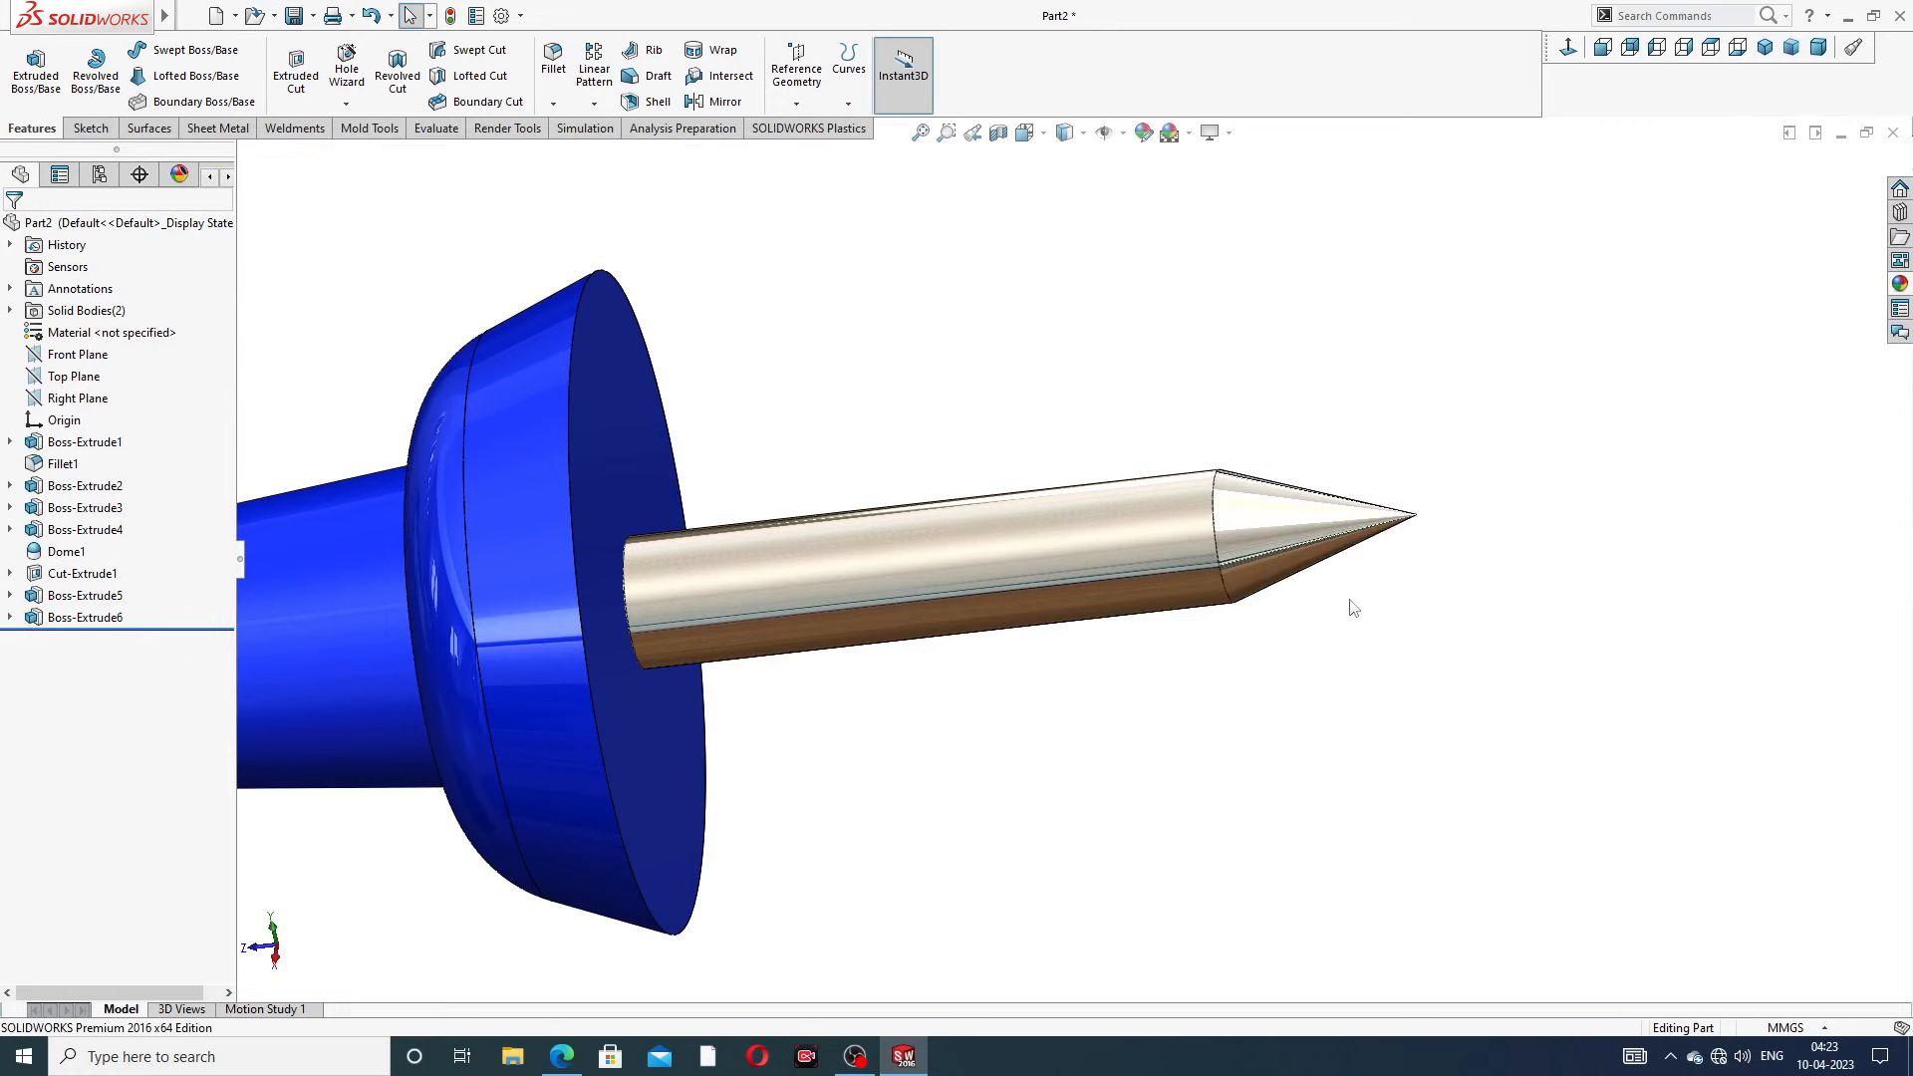
scroll(758, 377, "up", 2)
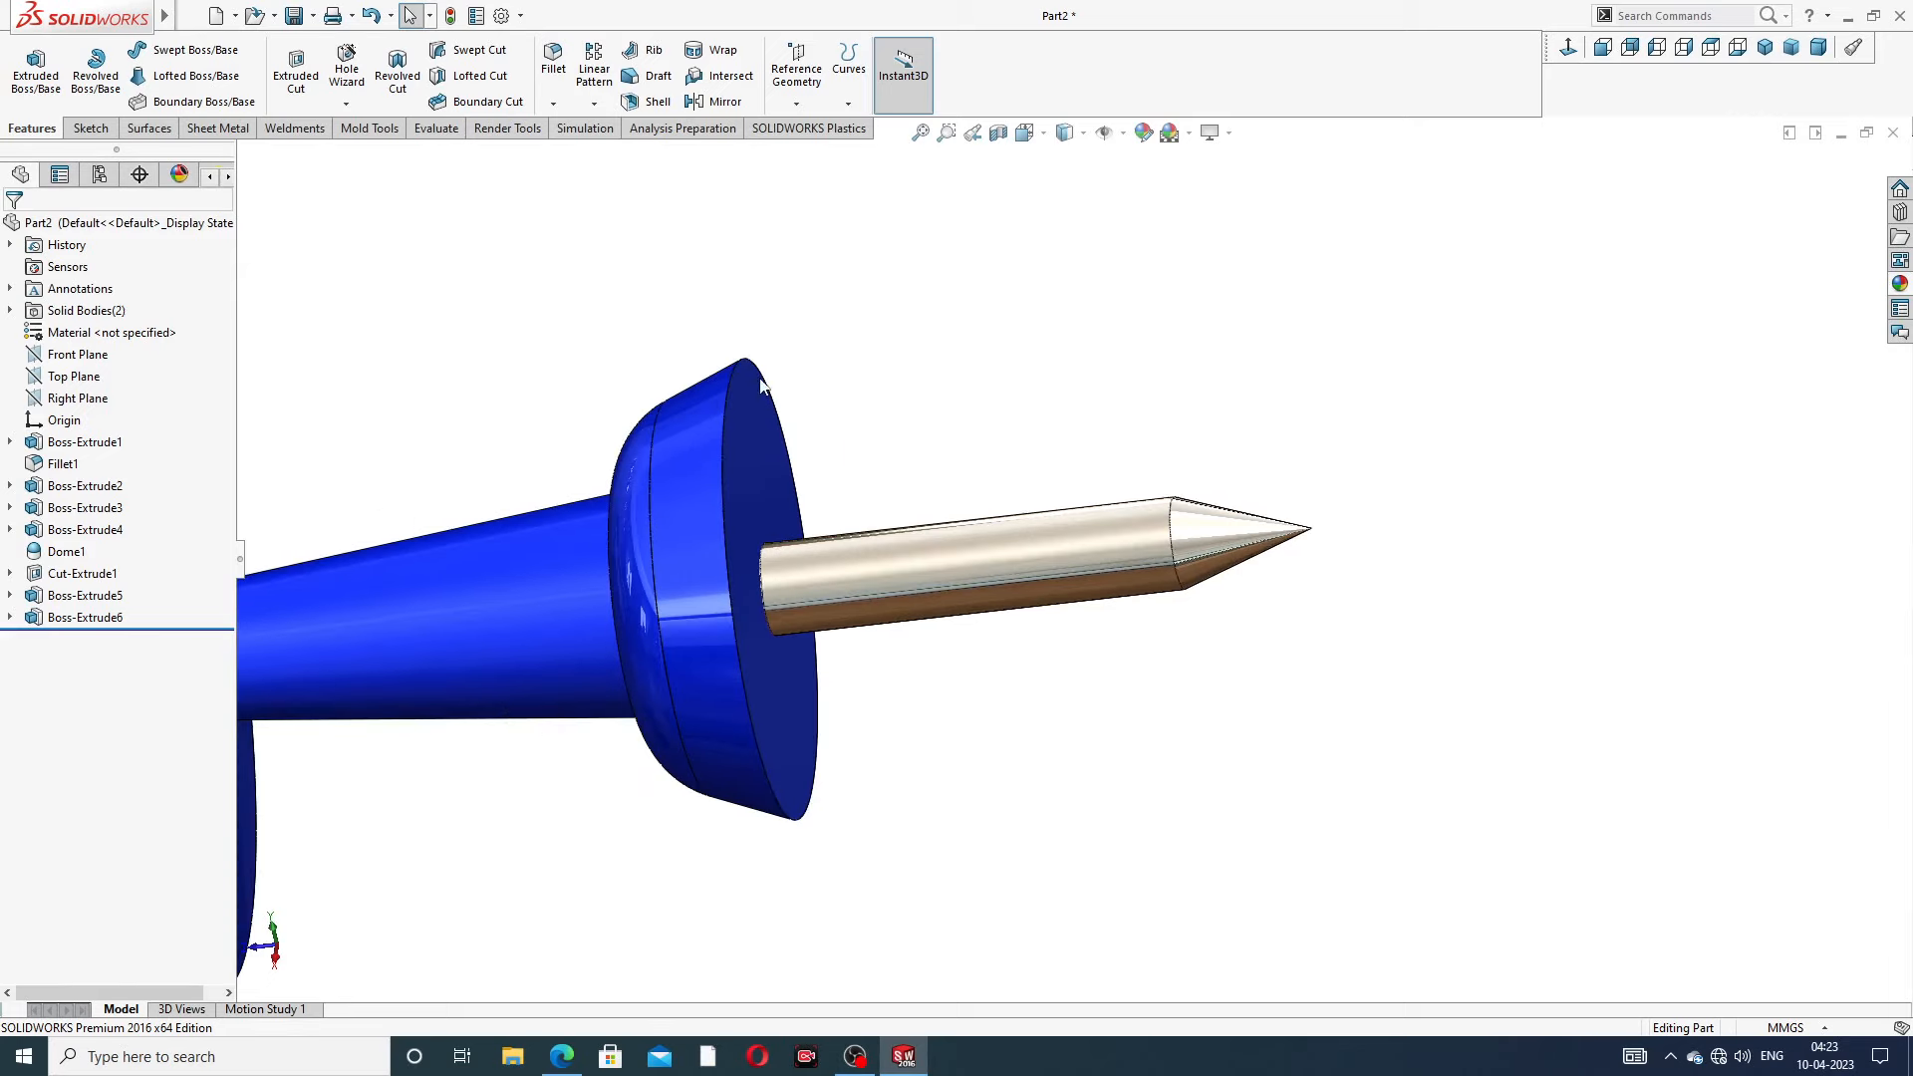
Check the tip radius in the PDF drawing and fillet the edge between the needle shaft and its tip with an 18 mm radius
left_click(575, 1066)
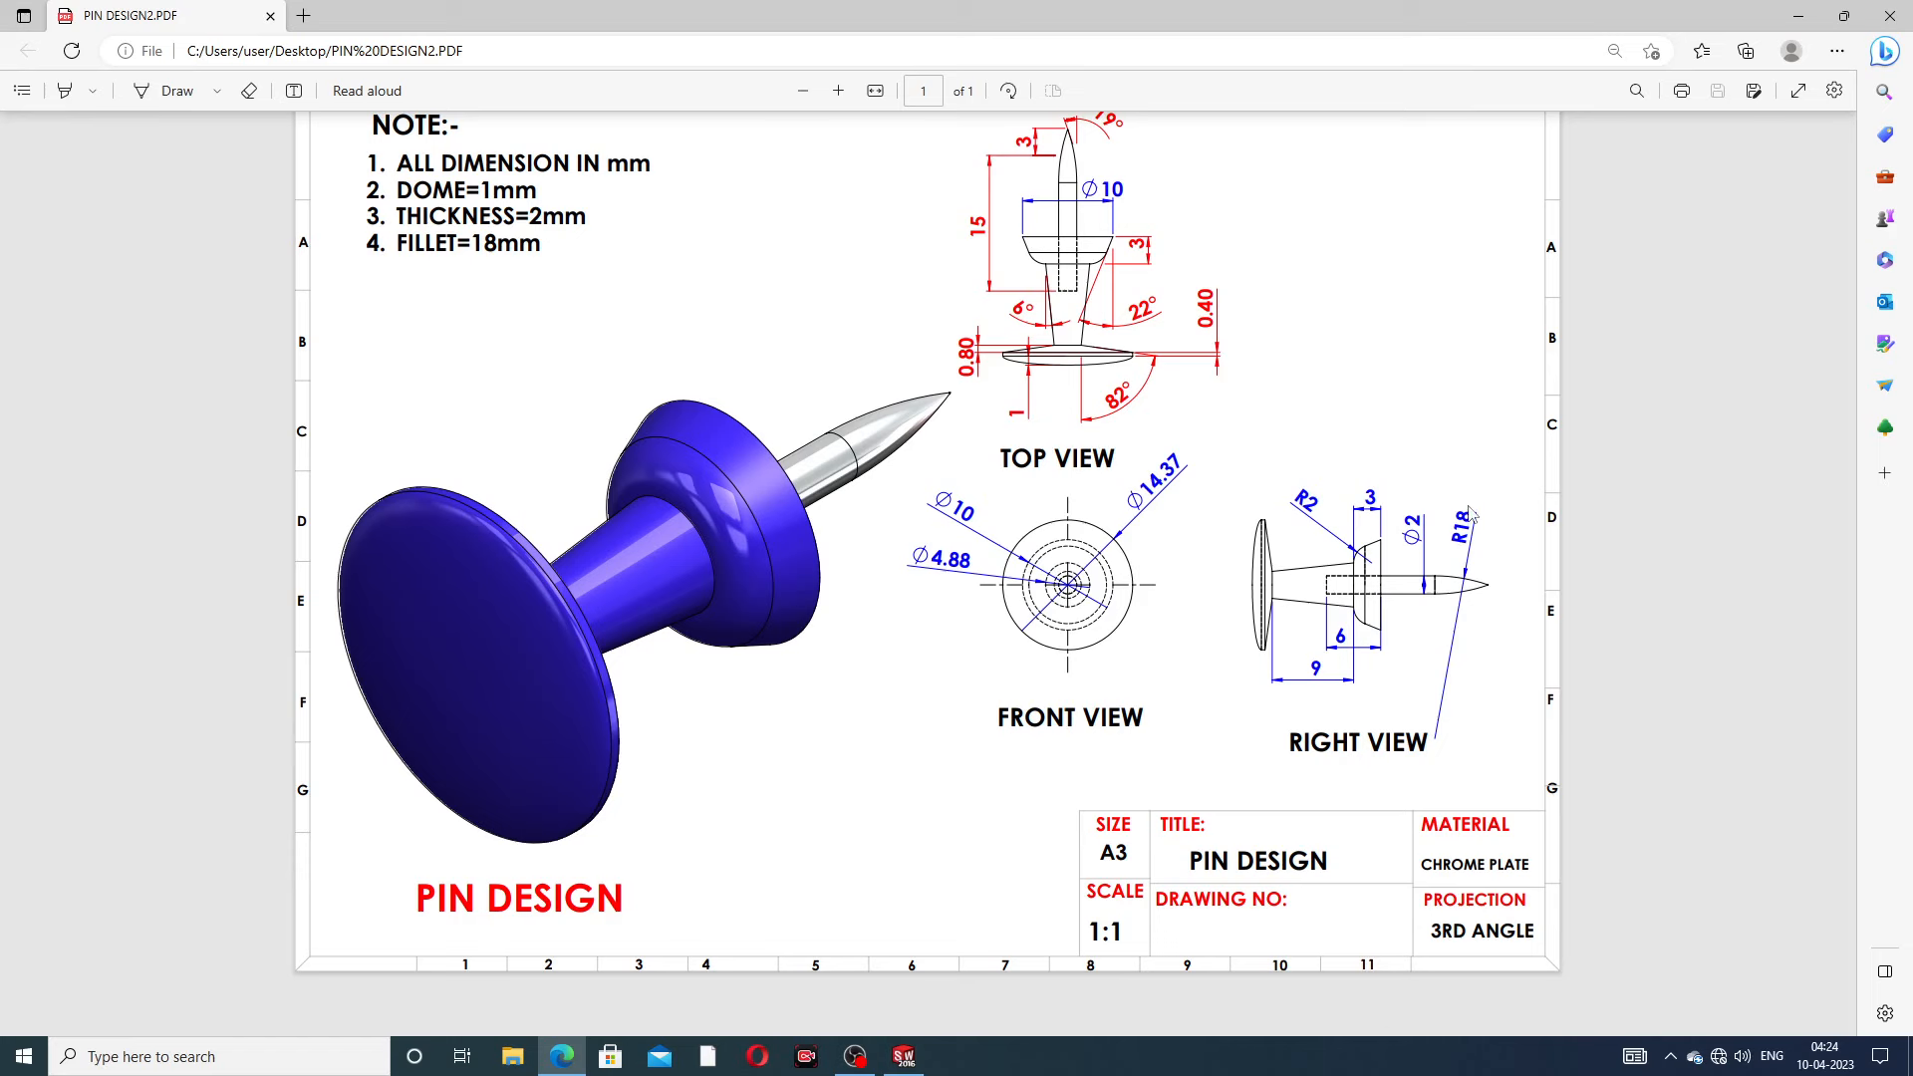
left_click(563, 1056)
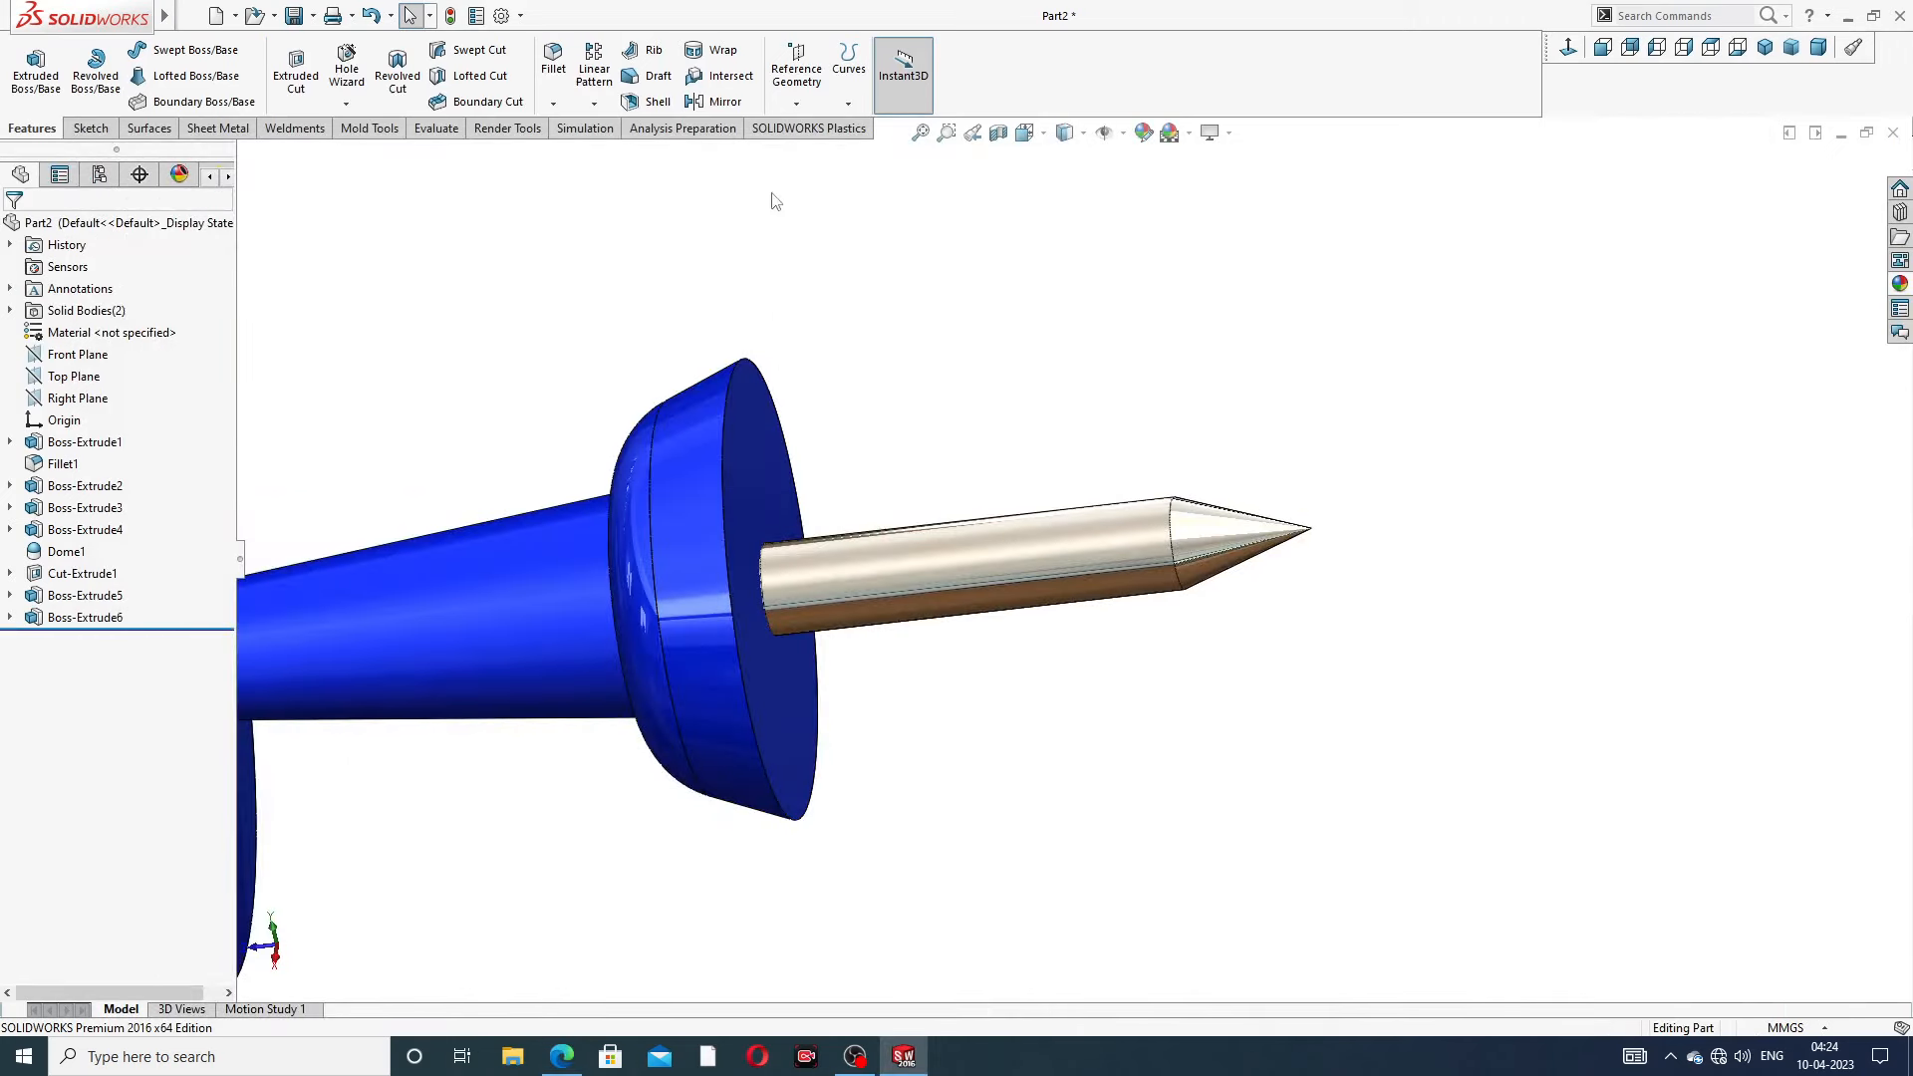
left_click(553, 60)
scroll(1071, 568, "down", 2)
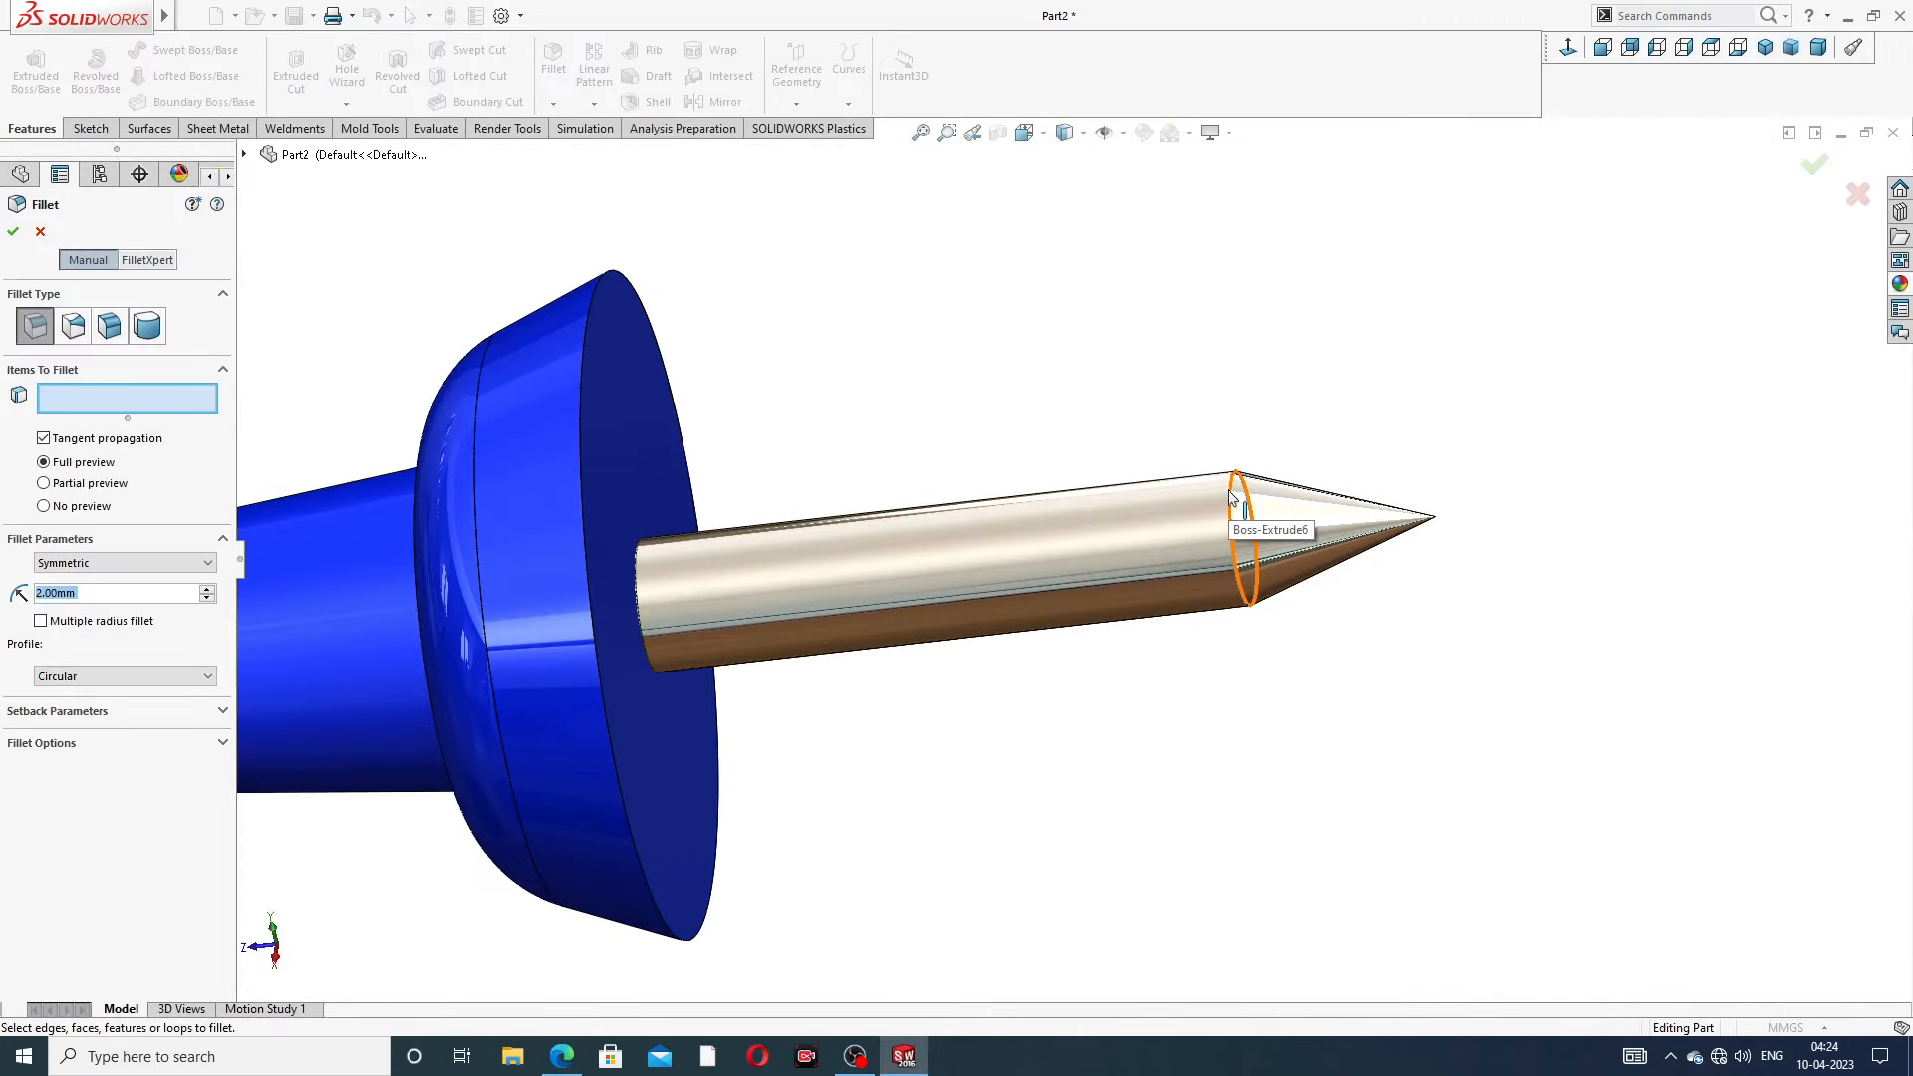
type("18")
key("Return")
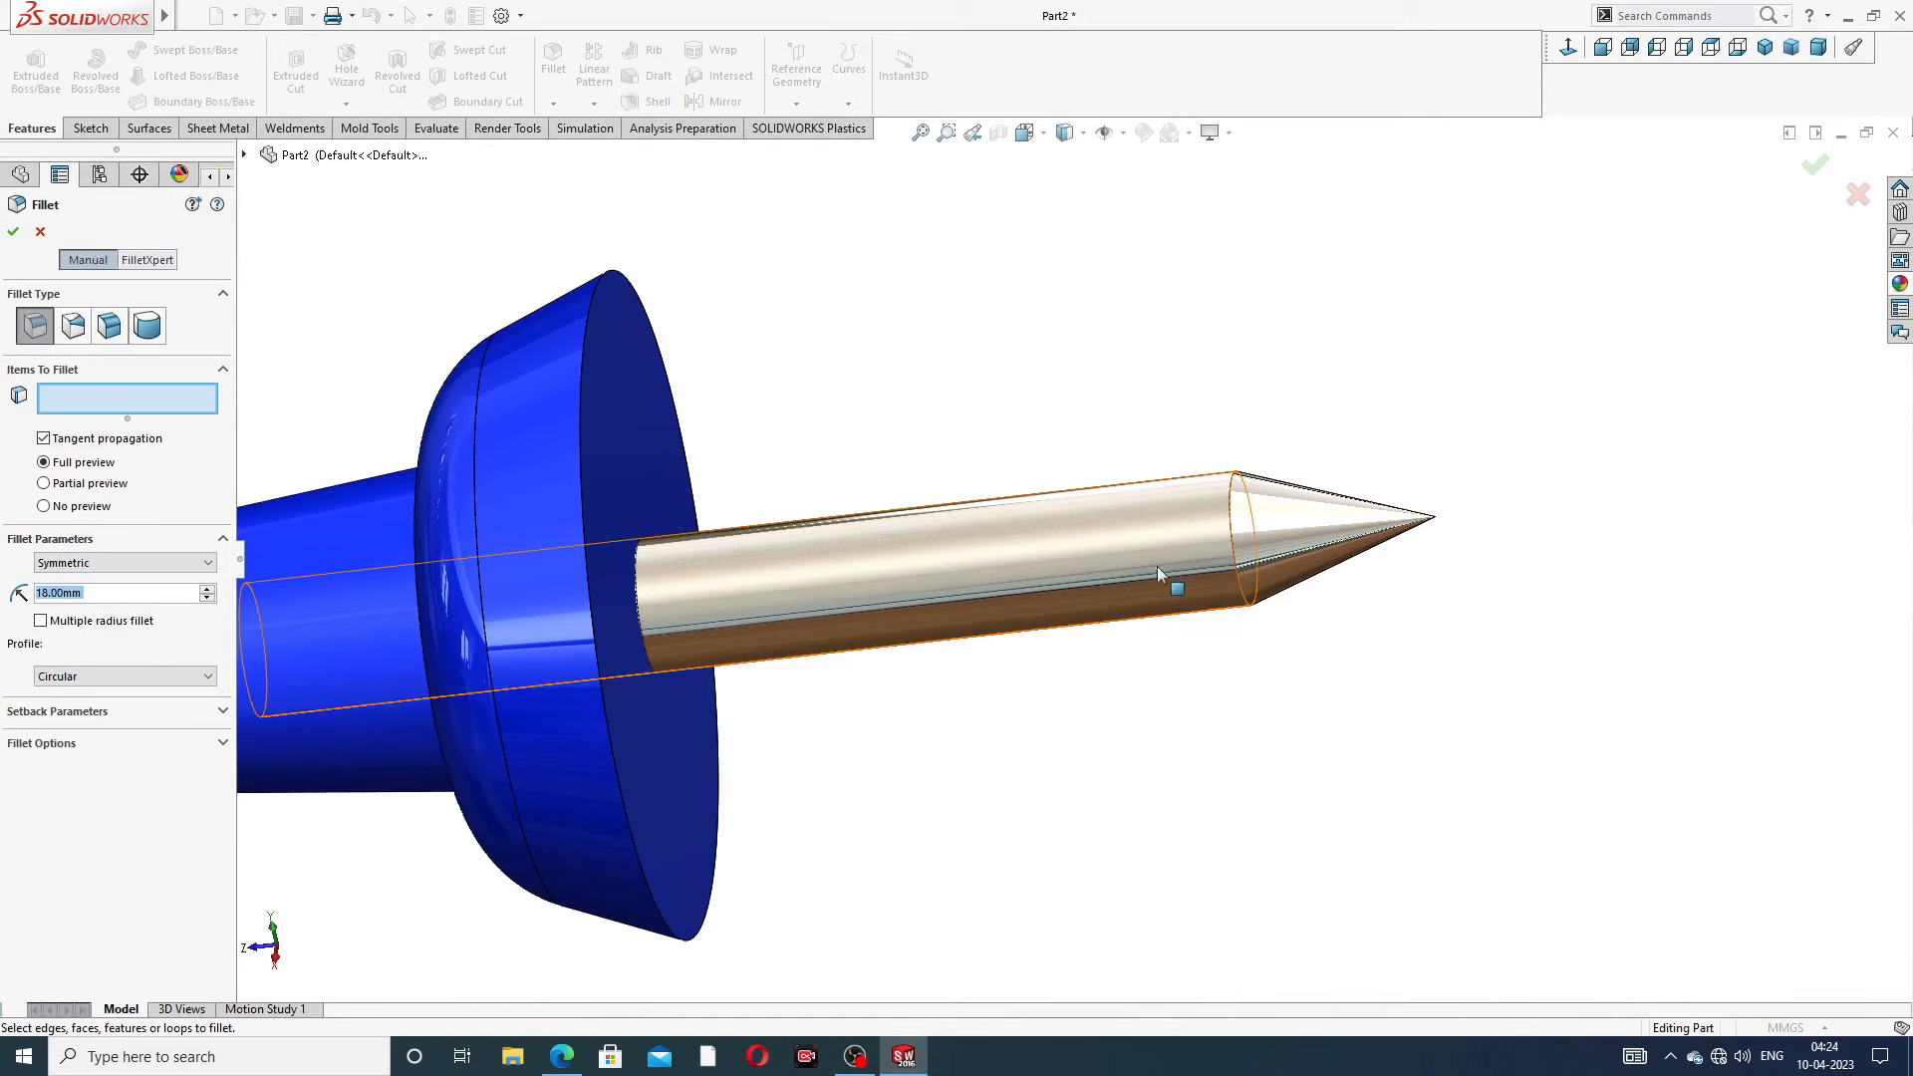
left_click(1235, 501)
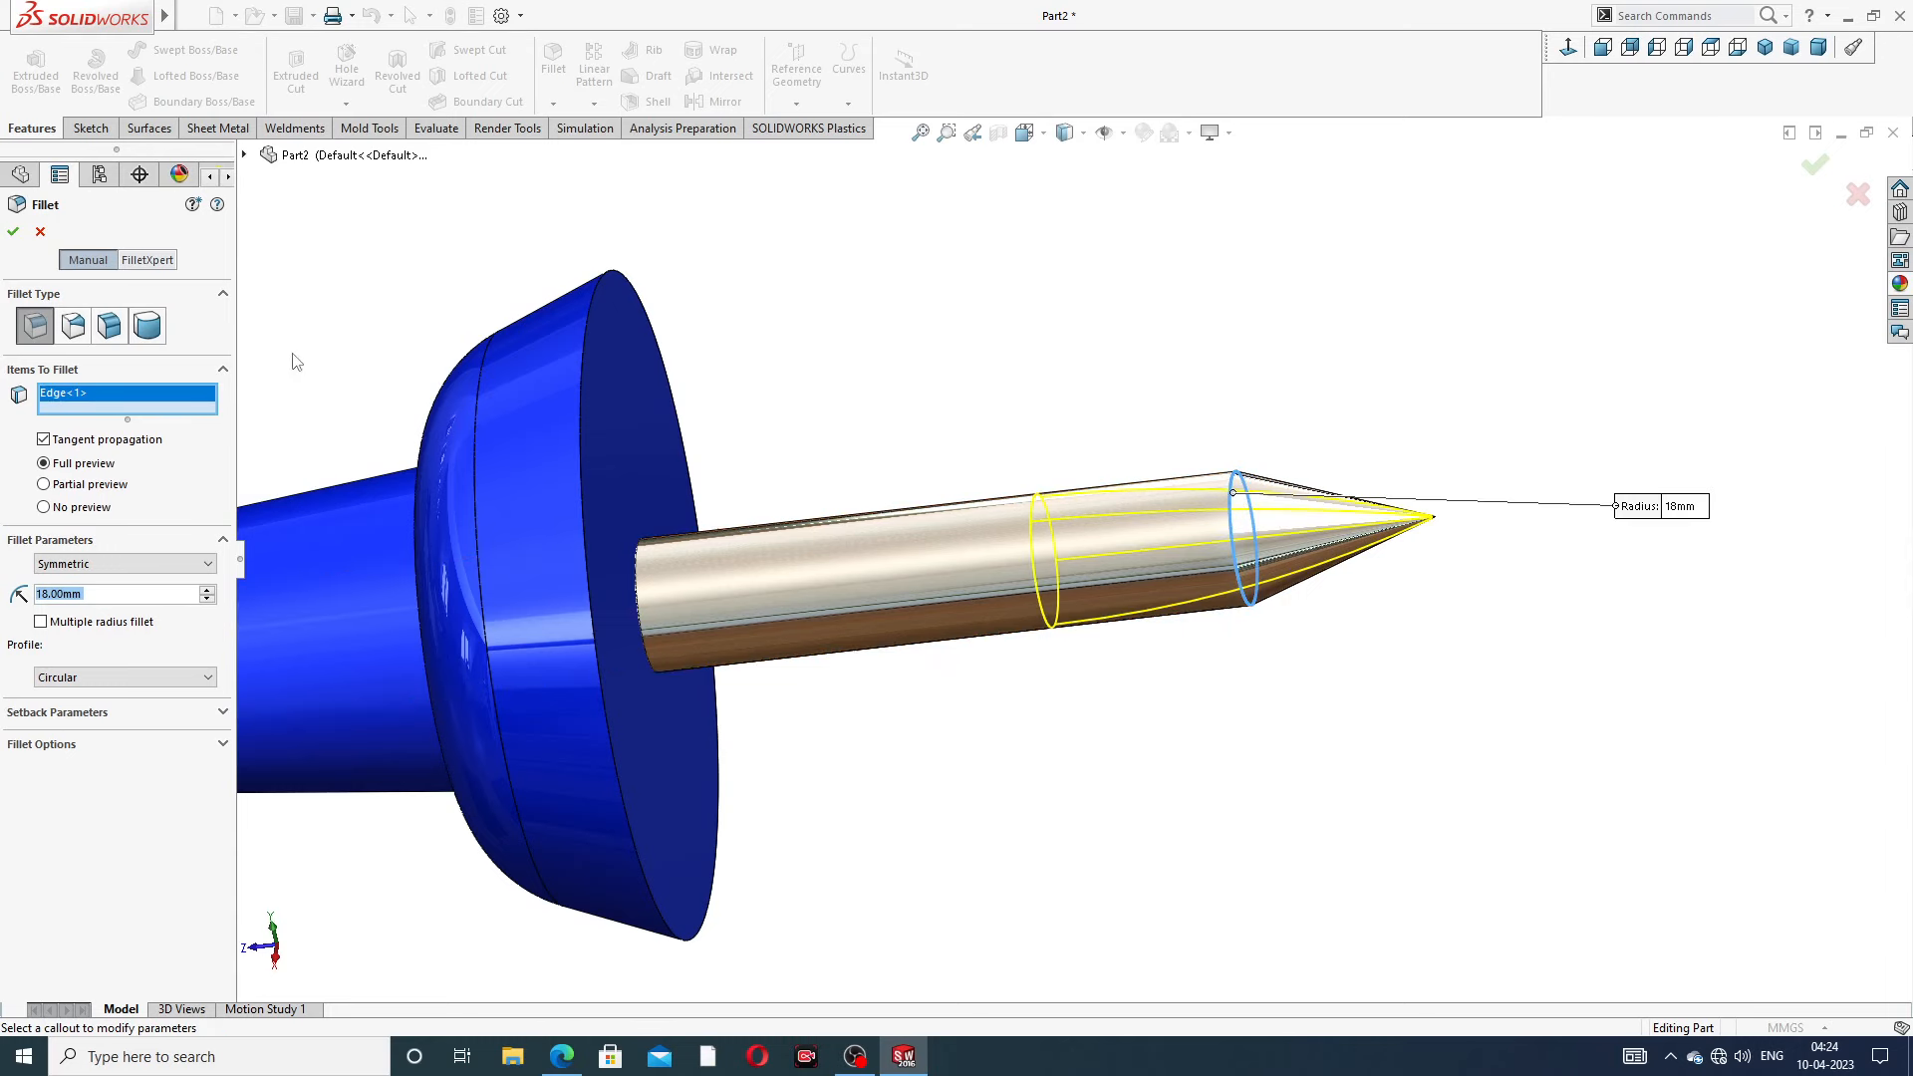
left_click(12, 232)
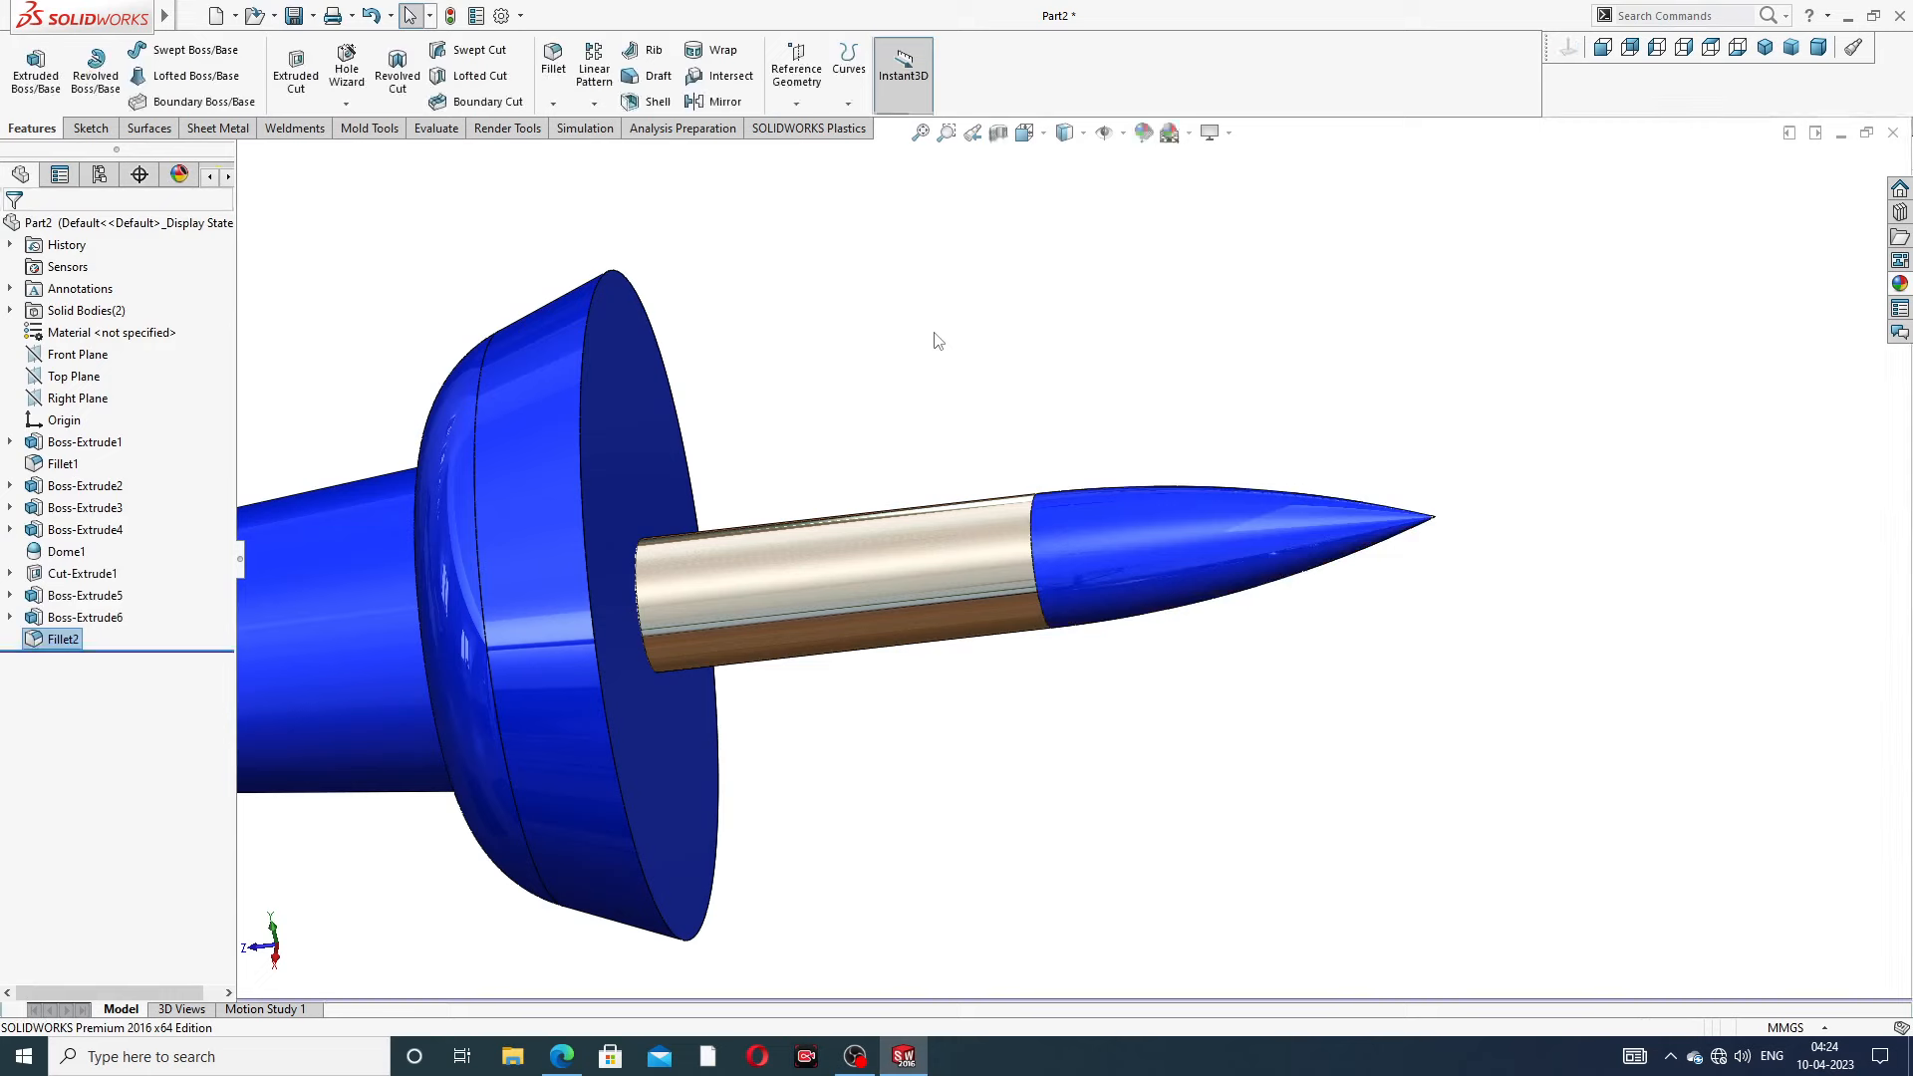
Apply the chromium plate appearance to the new fillet on the needle tip
left_click(60, 639)
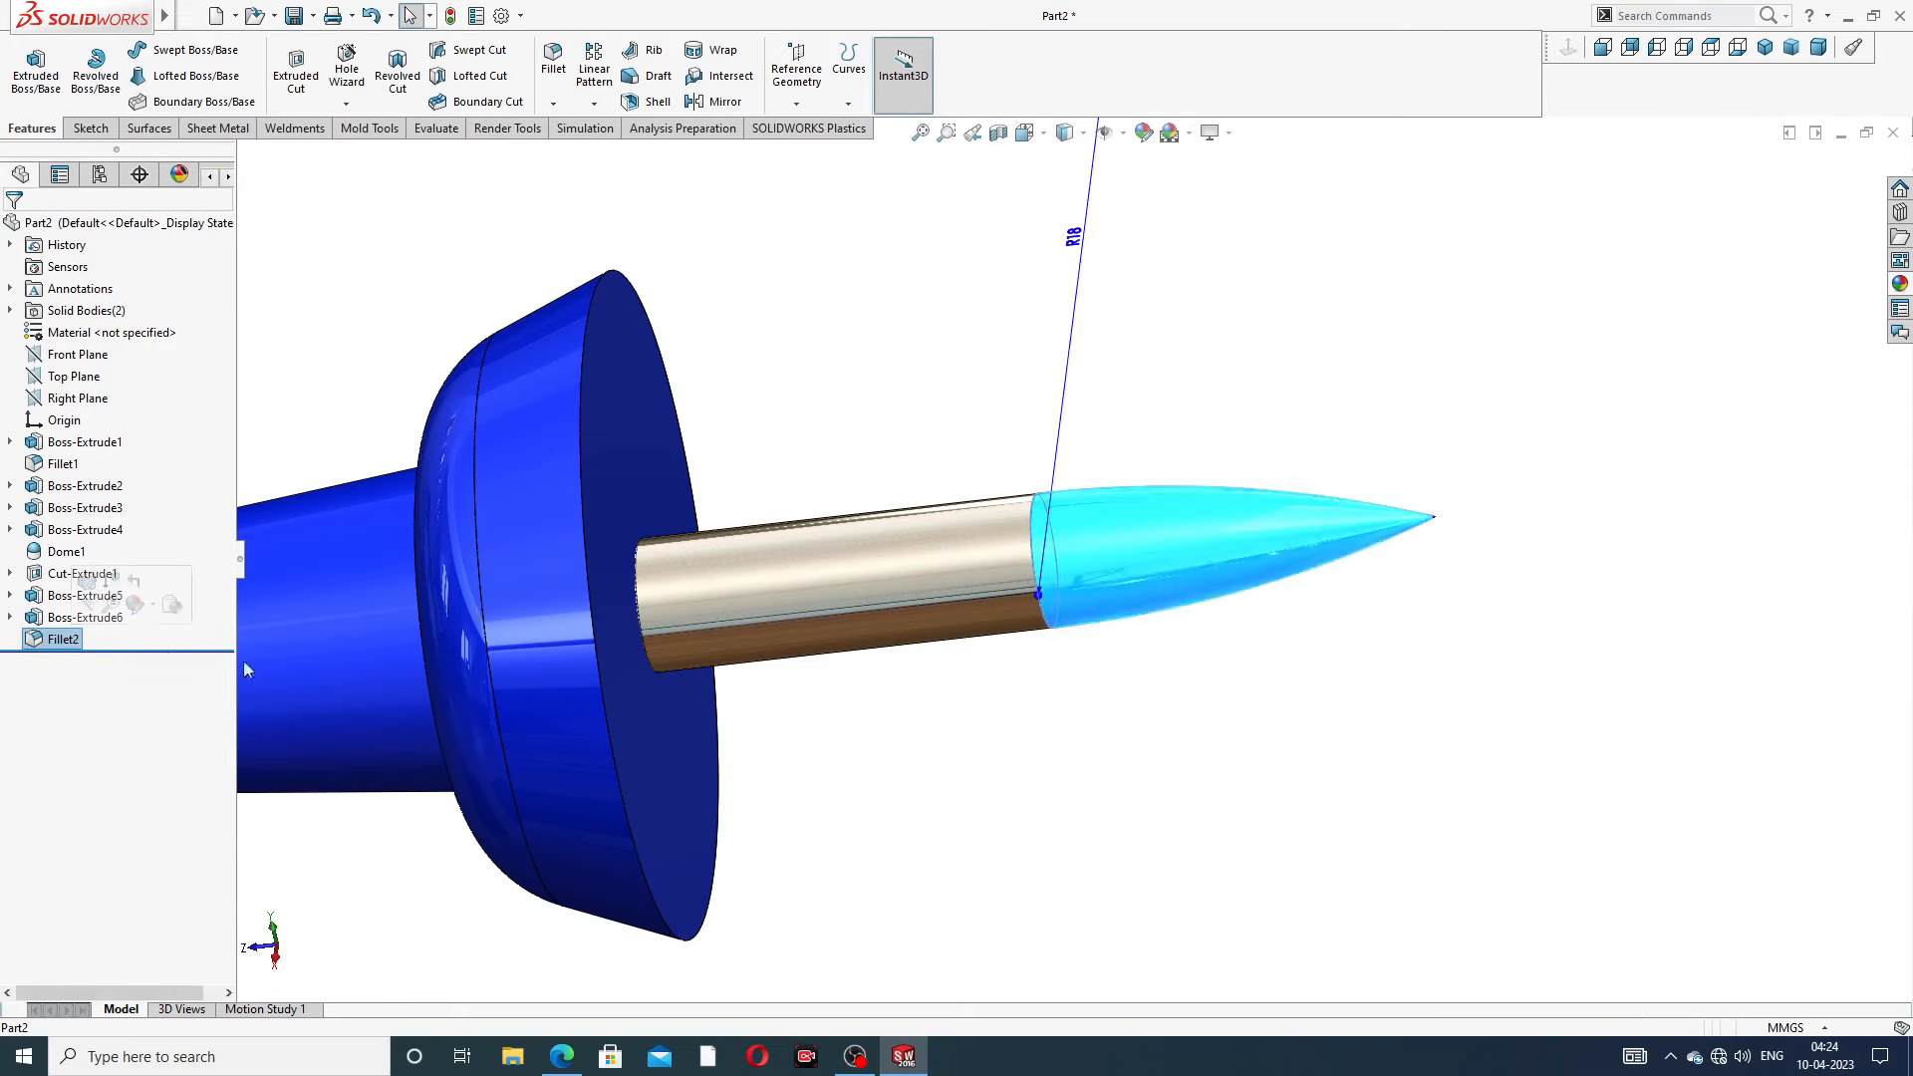
left_click(60, 639)
left_click(1899, 284)
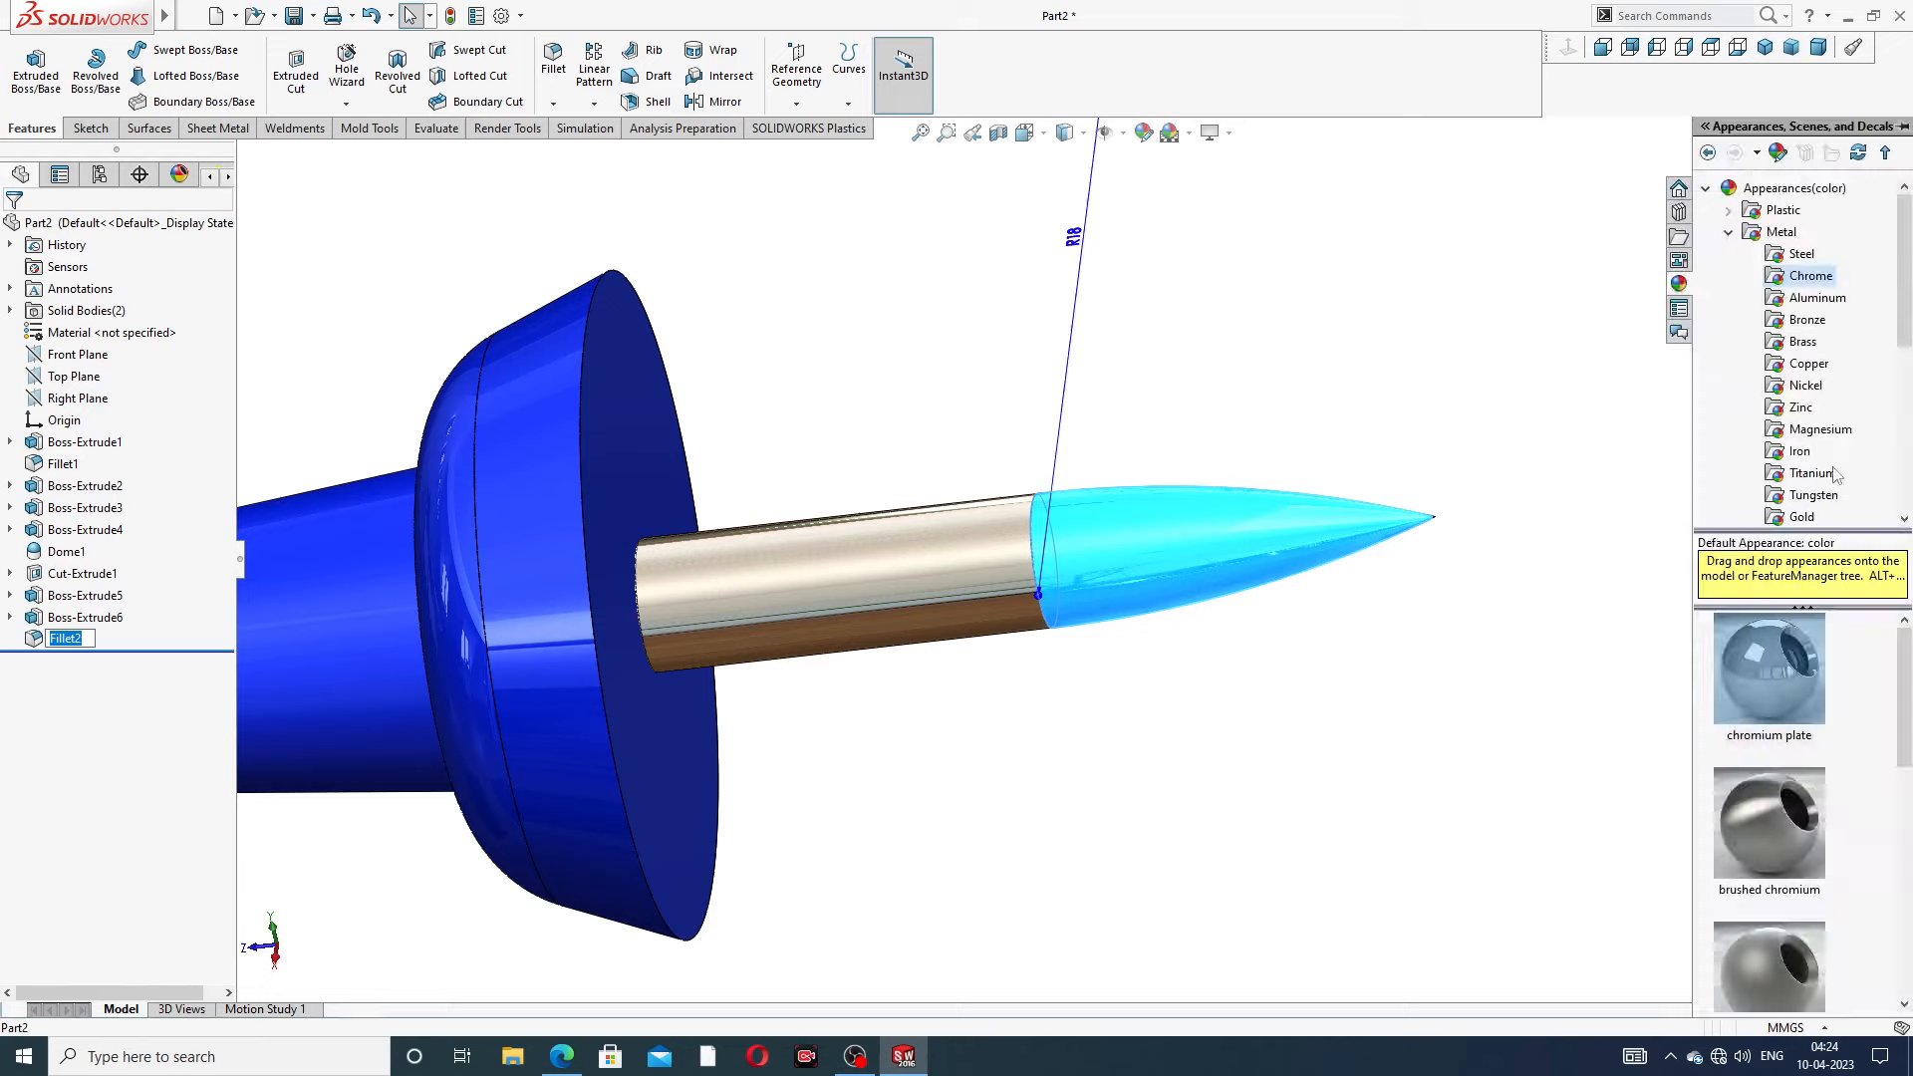
double_click(1773, 647)
left_click(1432, 489)
scroll(1116, 411, "up", 3)
middle_click_drag(1034, 496, 767, 501)
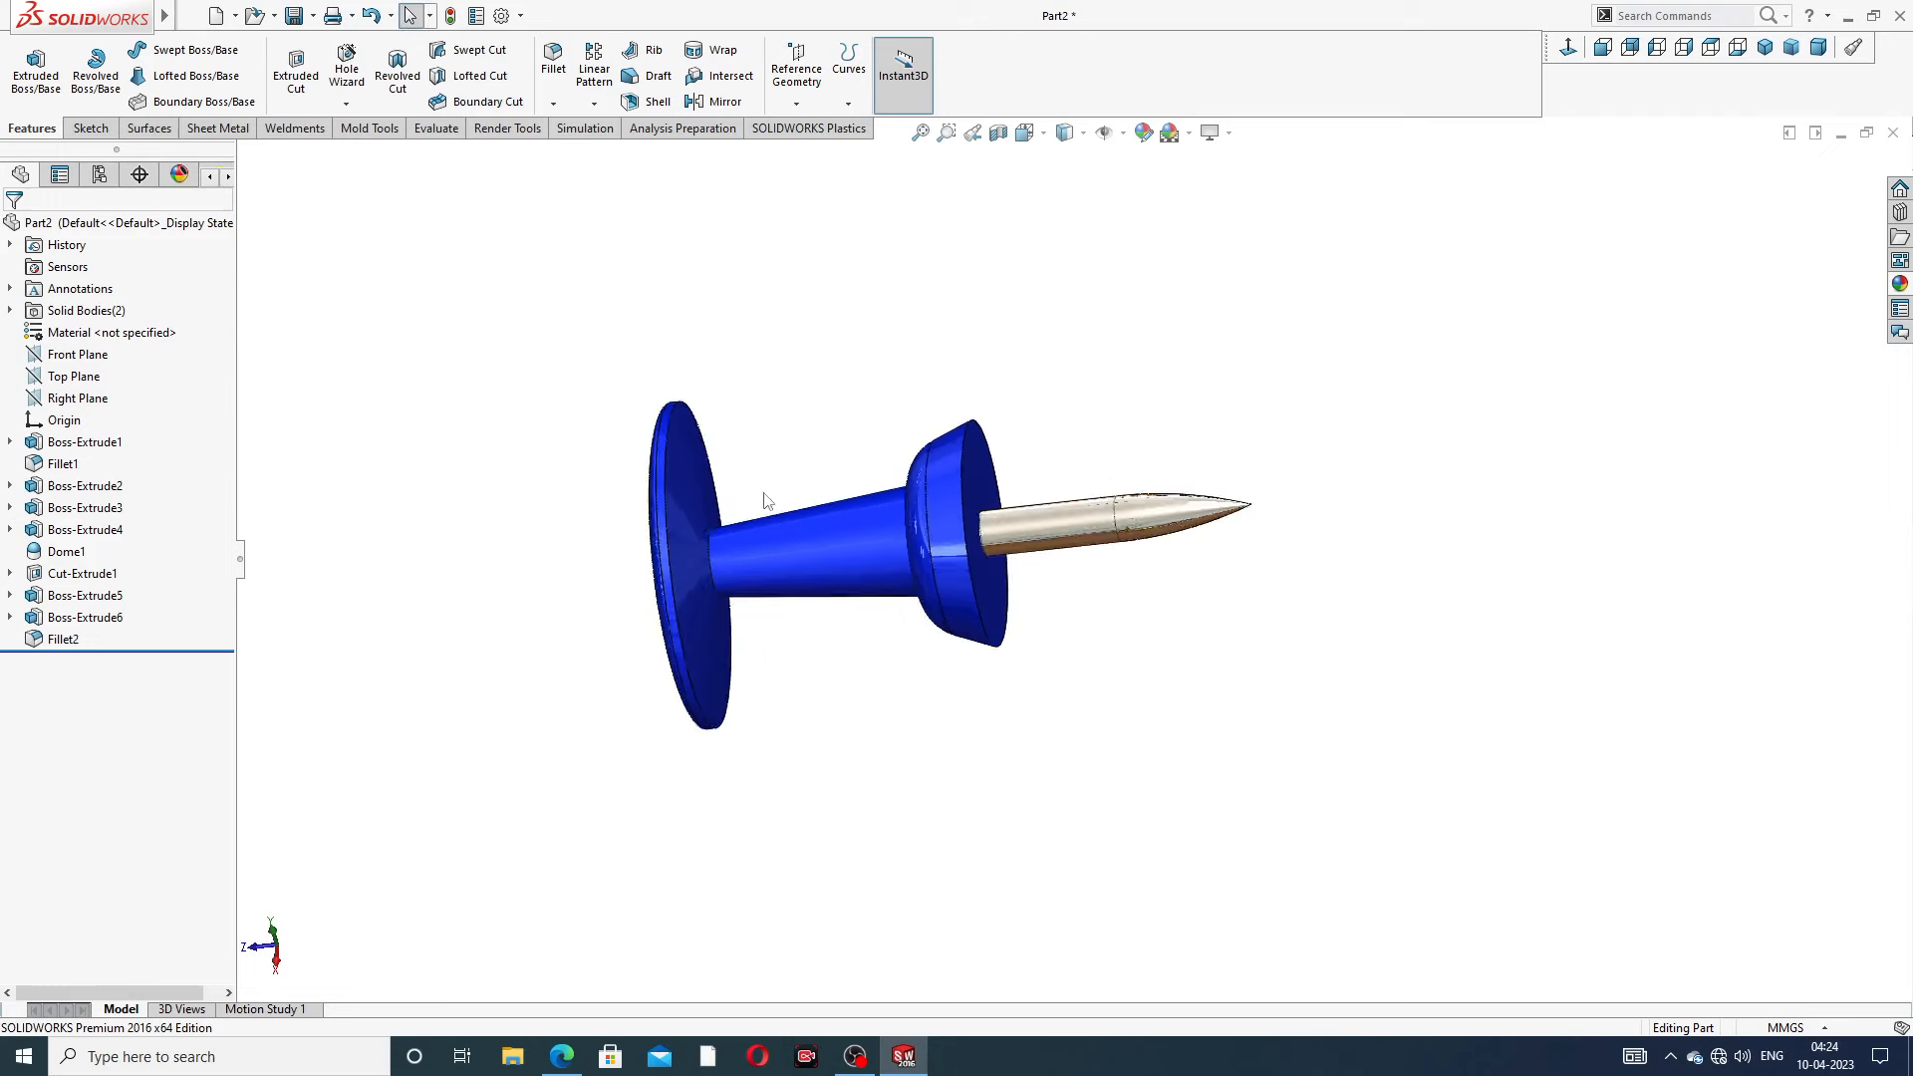
scroll(767, 501, "down", 4)
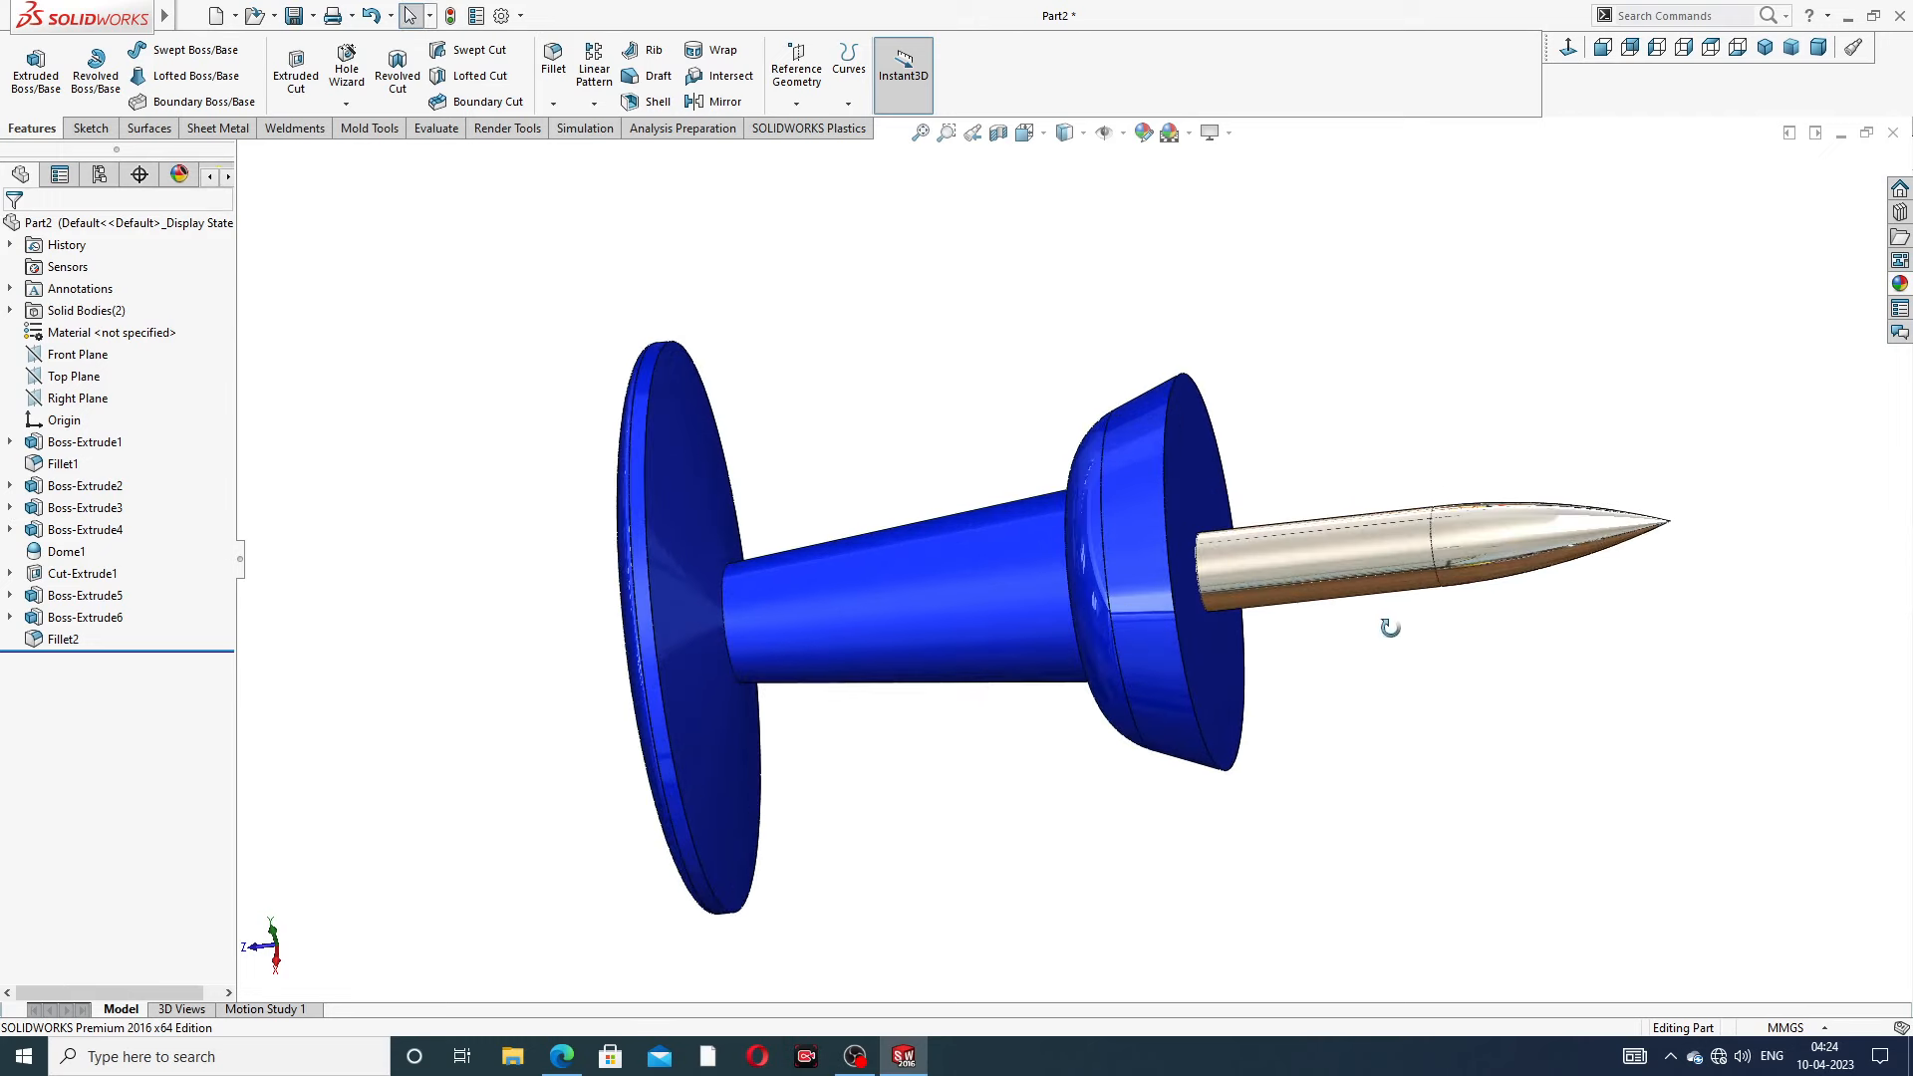
mouse_move(1390, 627)
middle_mouse_down()
mouse_move(1413, 670)
mouse_move(1375, 683)
mouse_move(1354, 641)
middle_mouse_up()
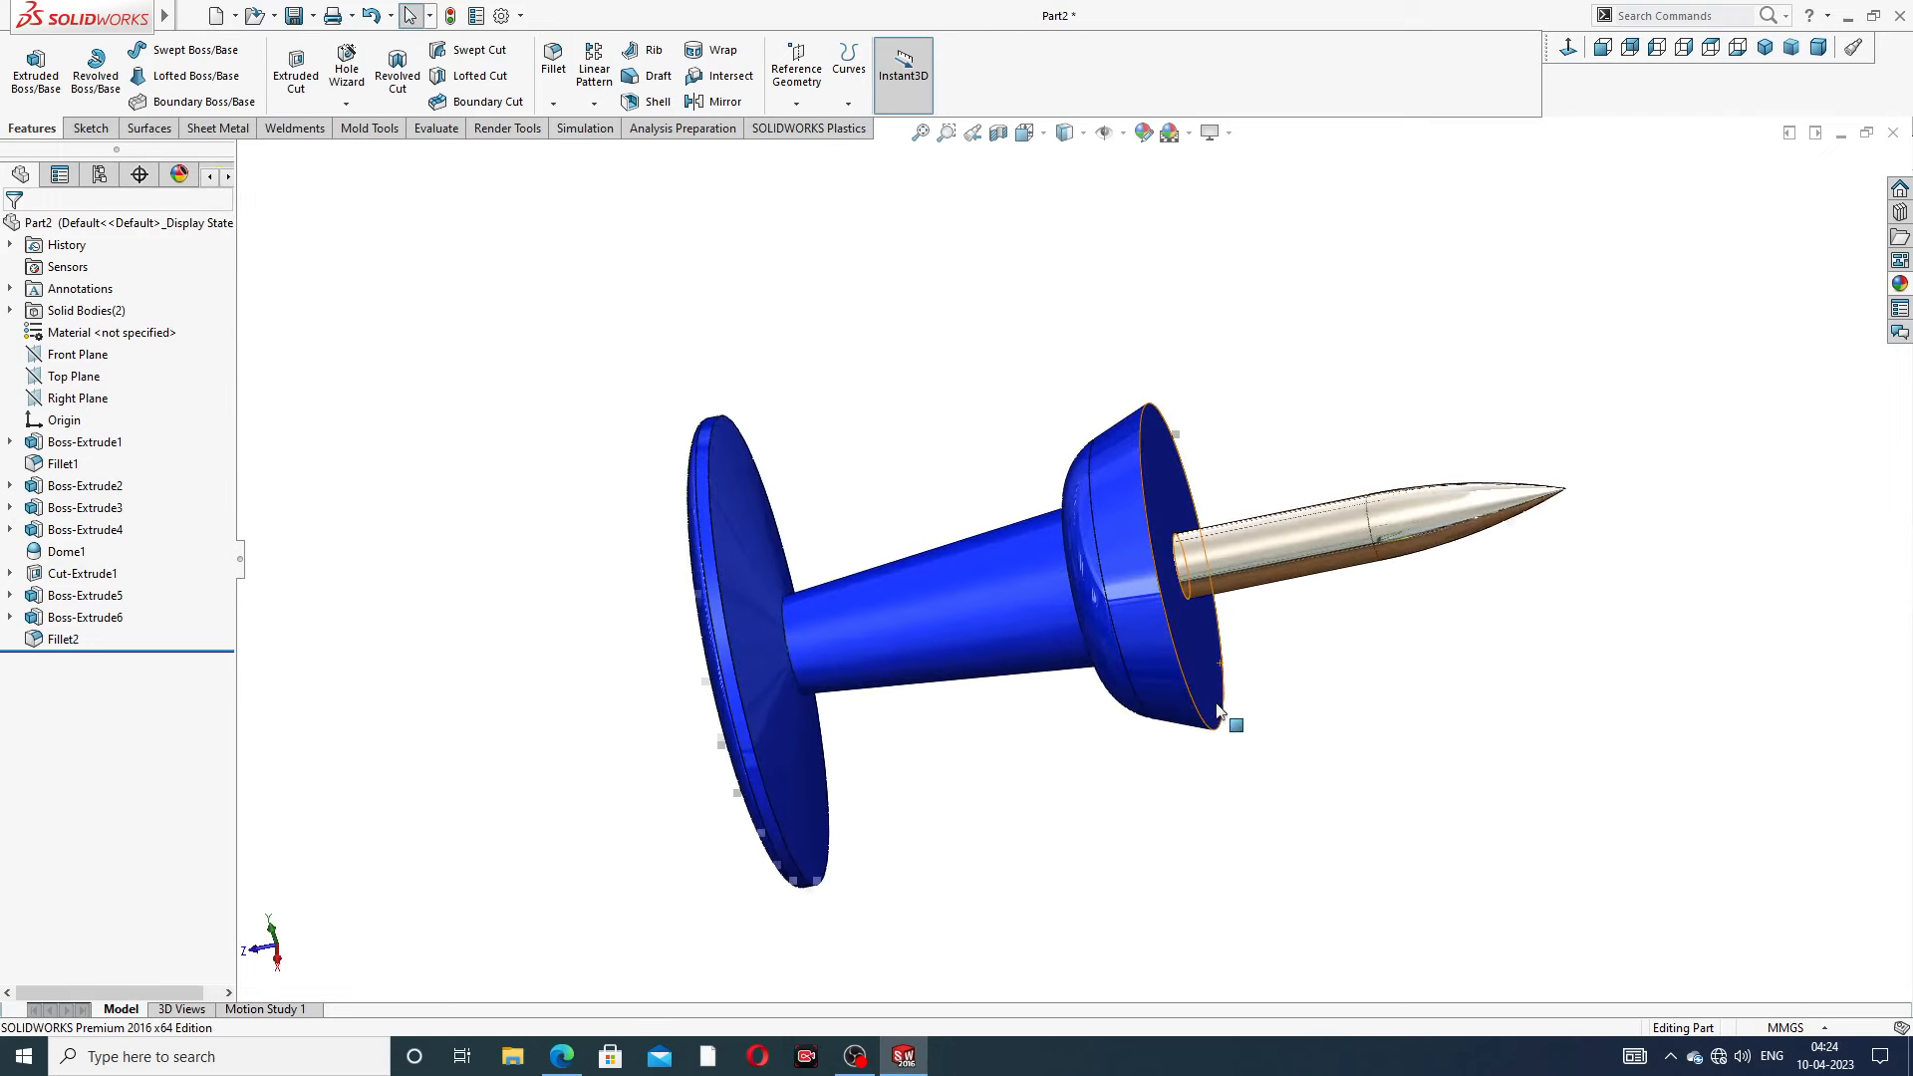
scroll(1225, 742, "down", 1)
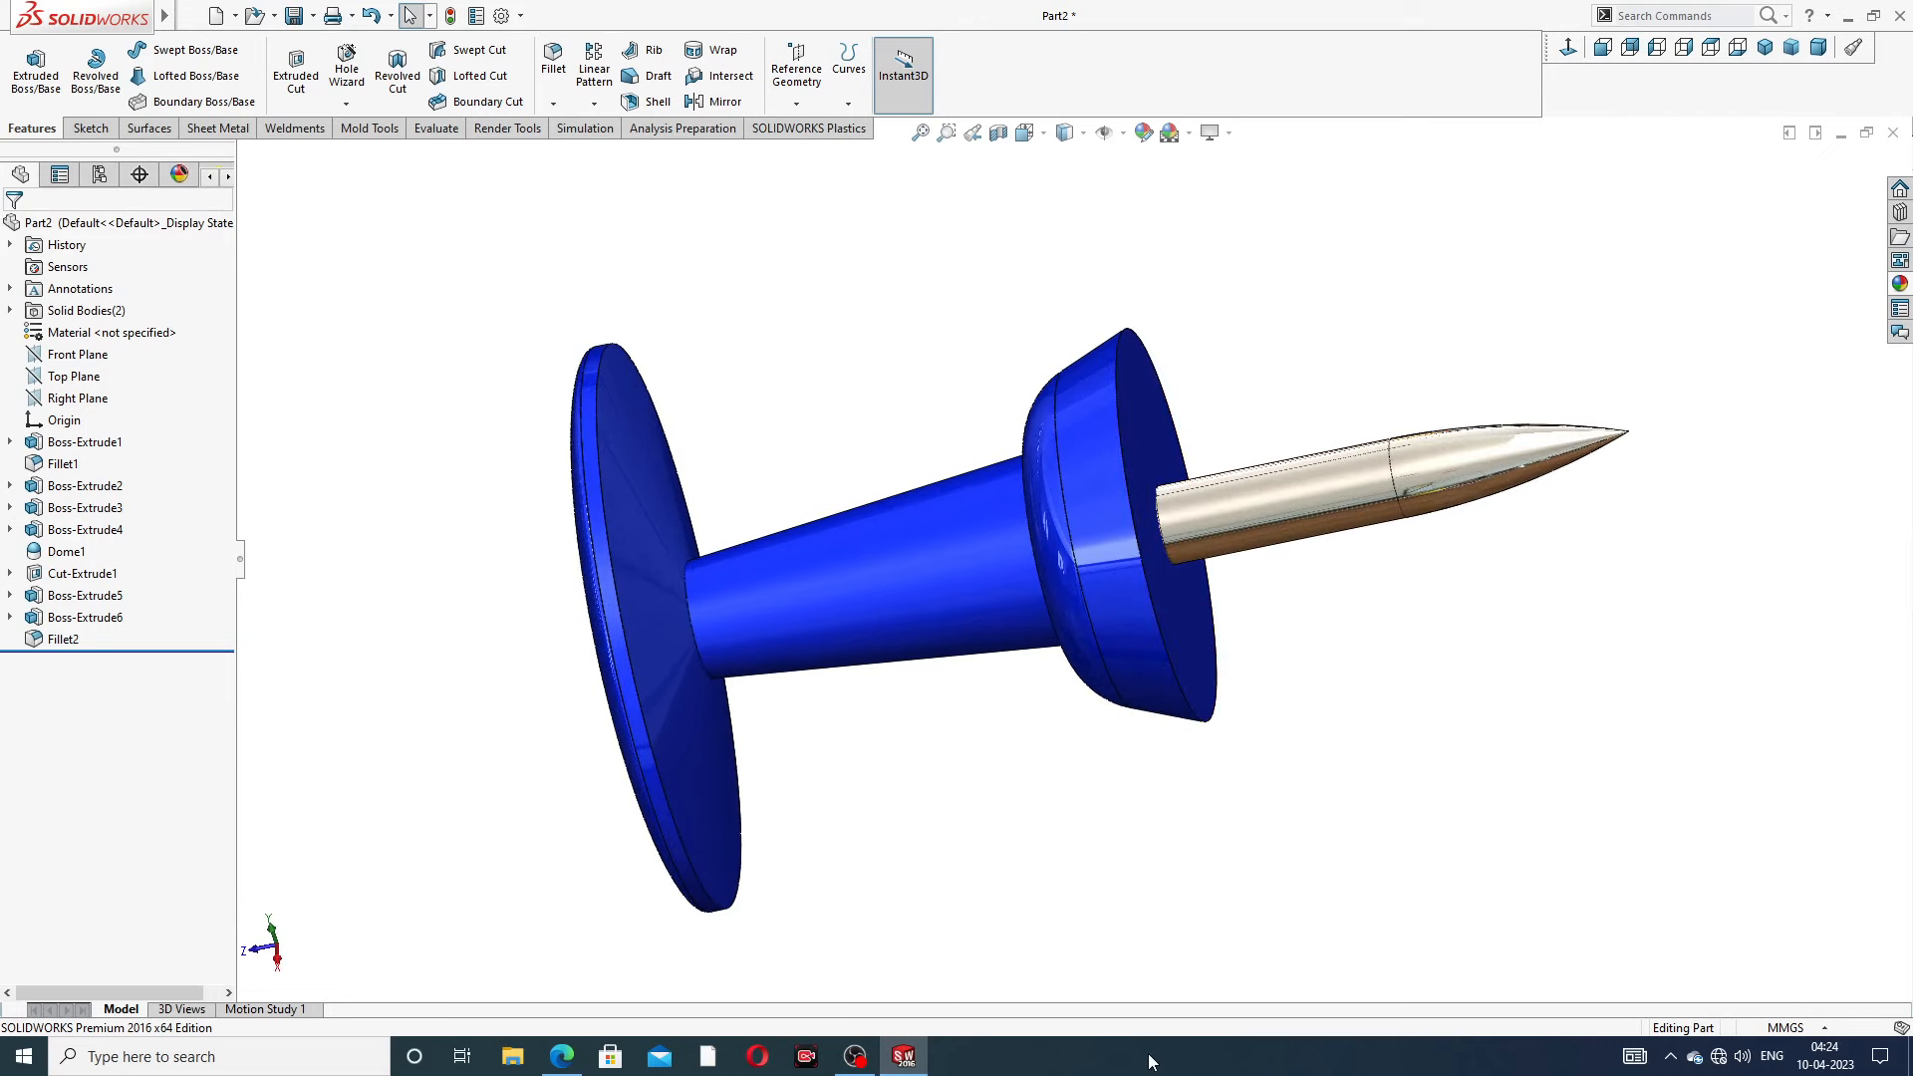